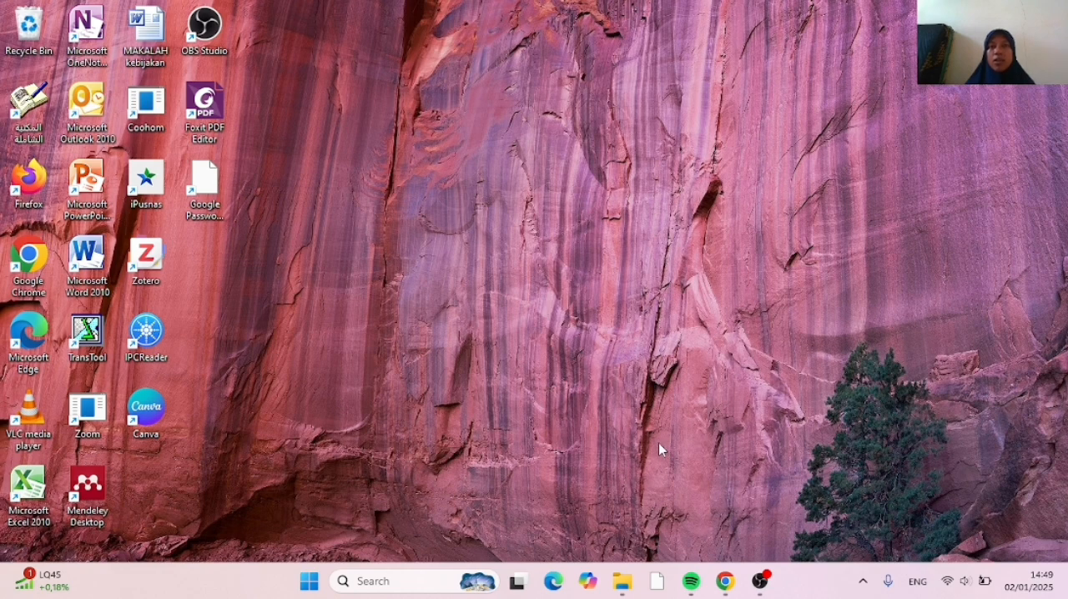
Launch the VMware-player-full-17.5.0-22583795 installer from the "Bahan Praktek 4 VMware, Debian 12 & Eprints" folder and bring up its setup wizard
left_click(624, 582)
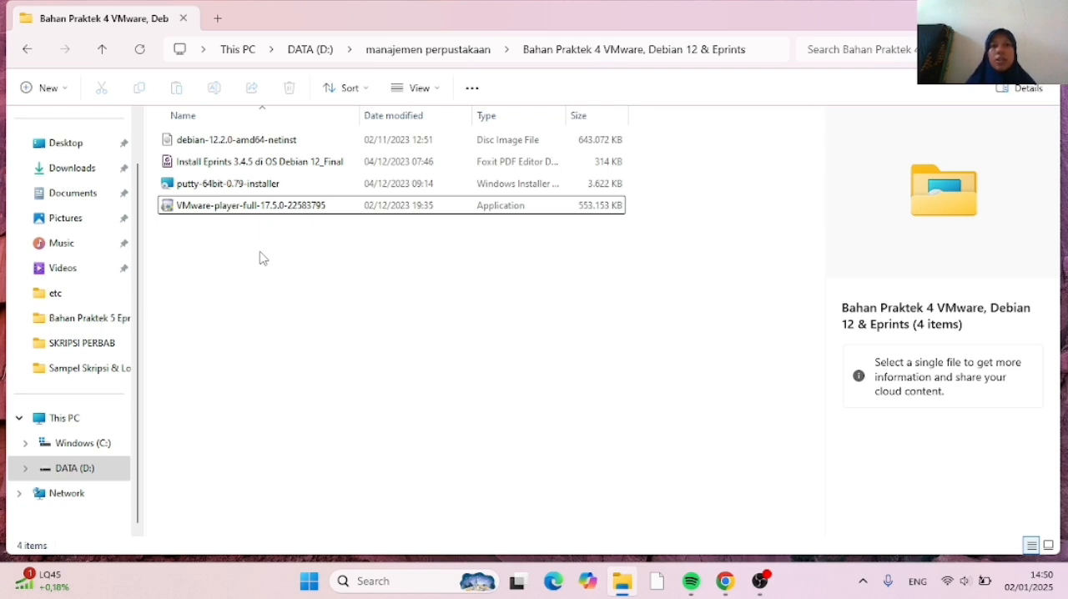
double_click(233, 208)
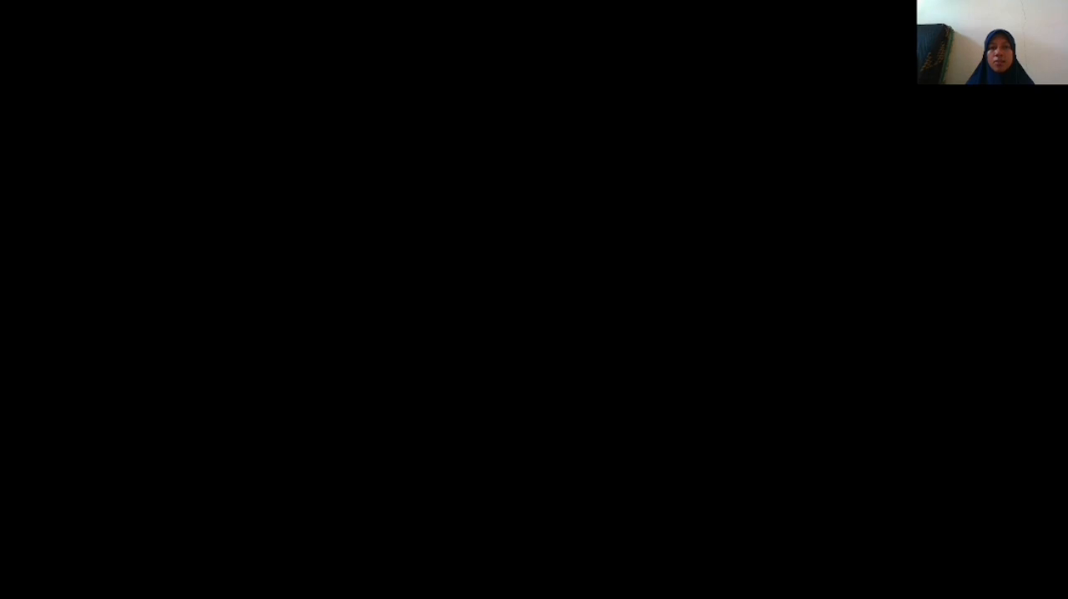
left_click(458, 421)
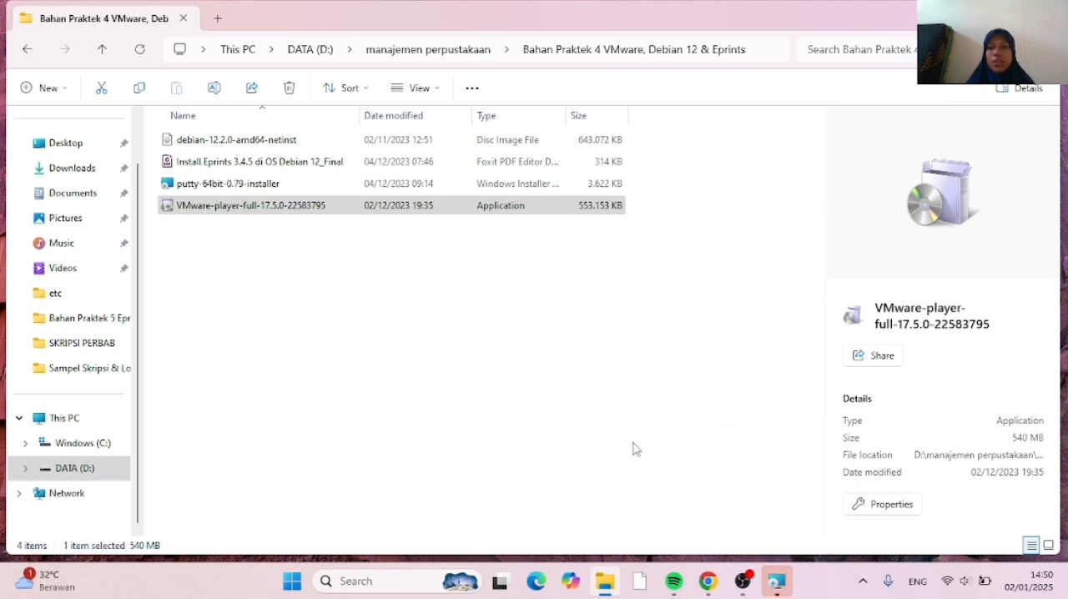
left_click(777, 582)
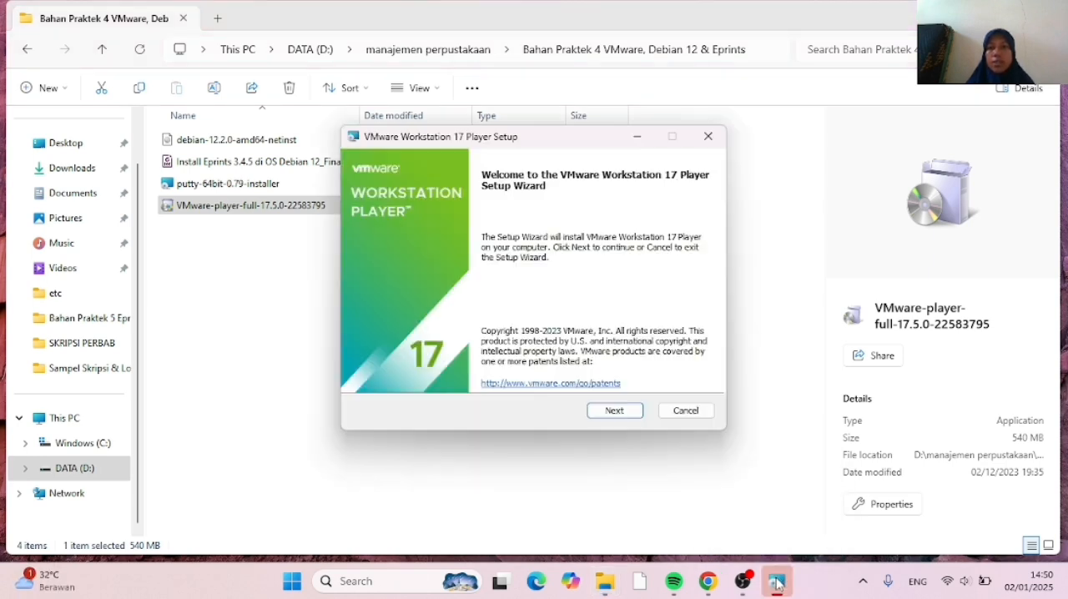
Accept the VMware license agreement and keep the default installation destination and additional features
left_click(616, 413)
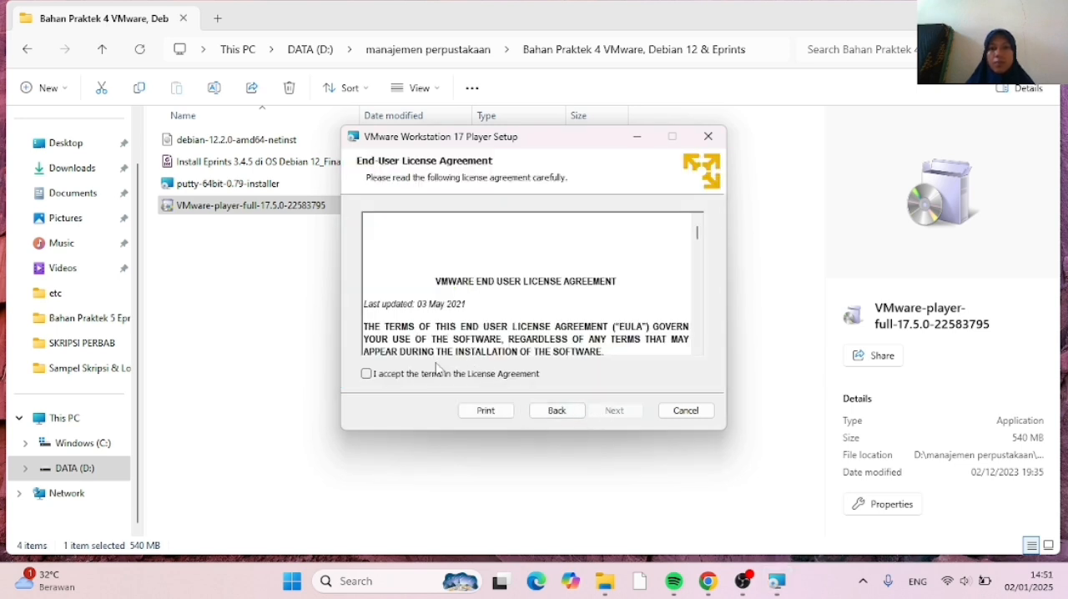
left_click(367, 374)
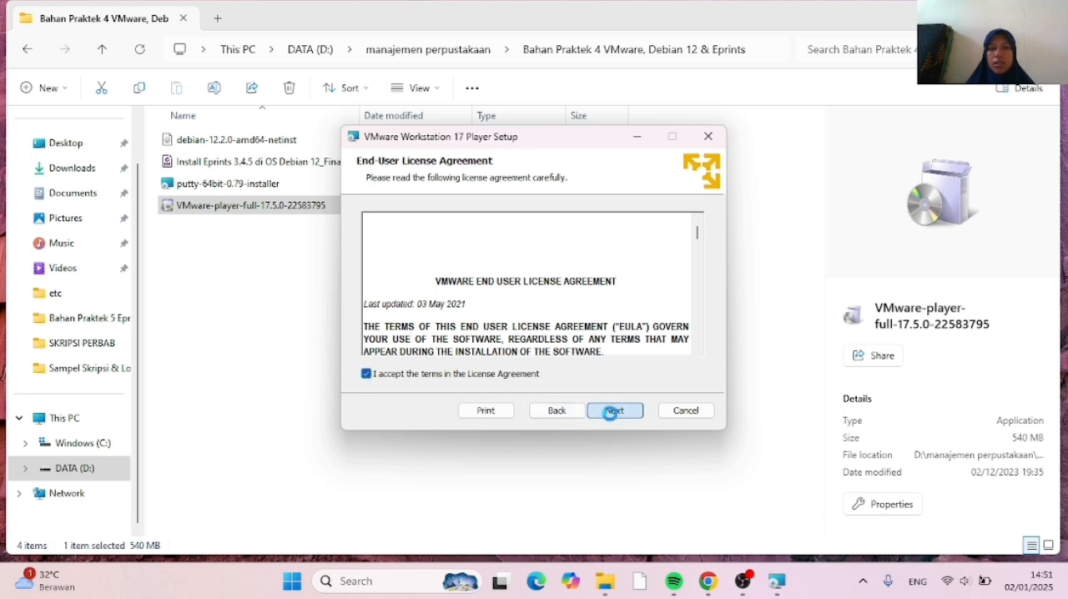
left_click(610, 413)
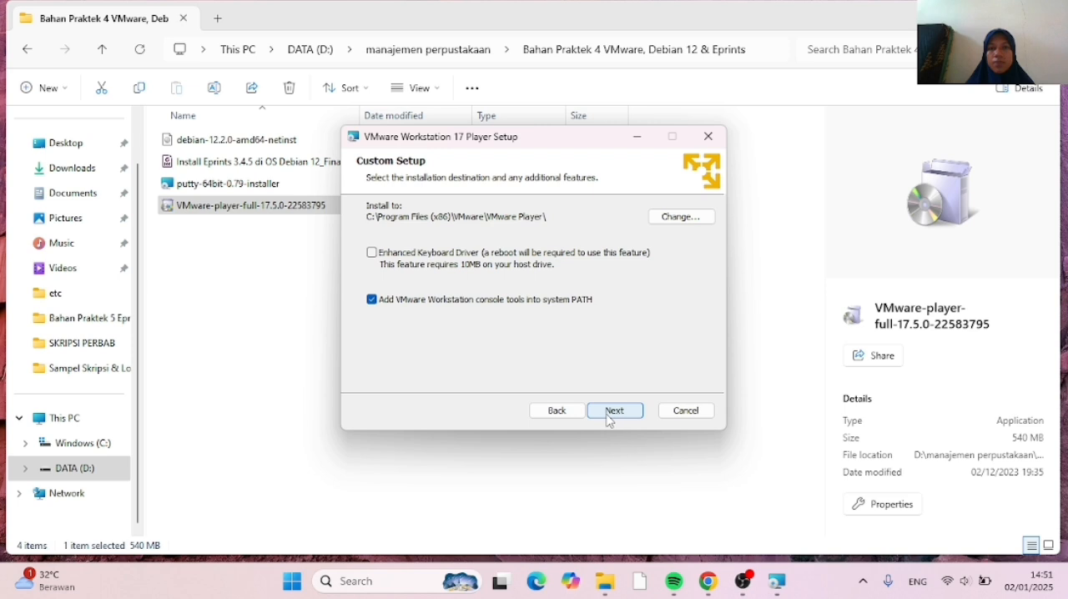
left_click(609, 414)
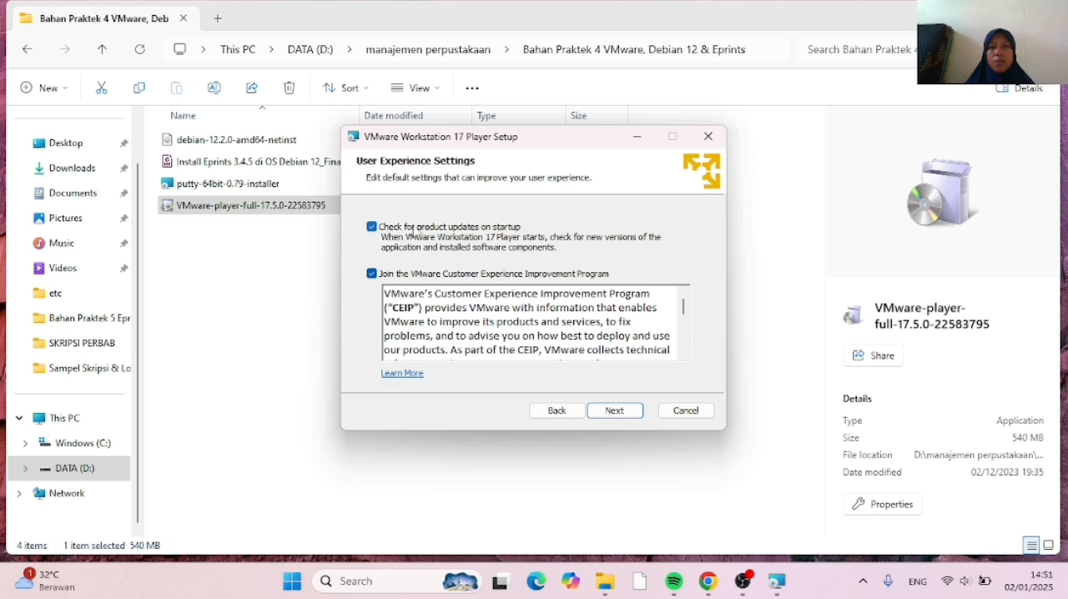
Opt out of the VMware Customer Experience Improvement Program and product update checks on startup
left_click(372, 275)
left_click(372, 228)
left_click(625, 411)
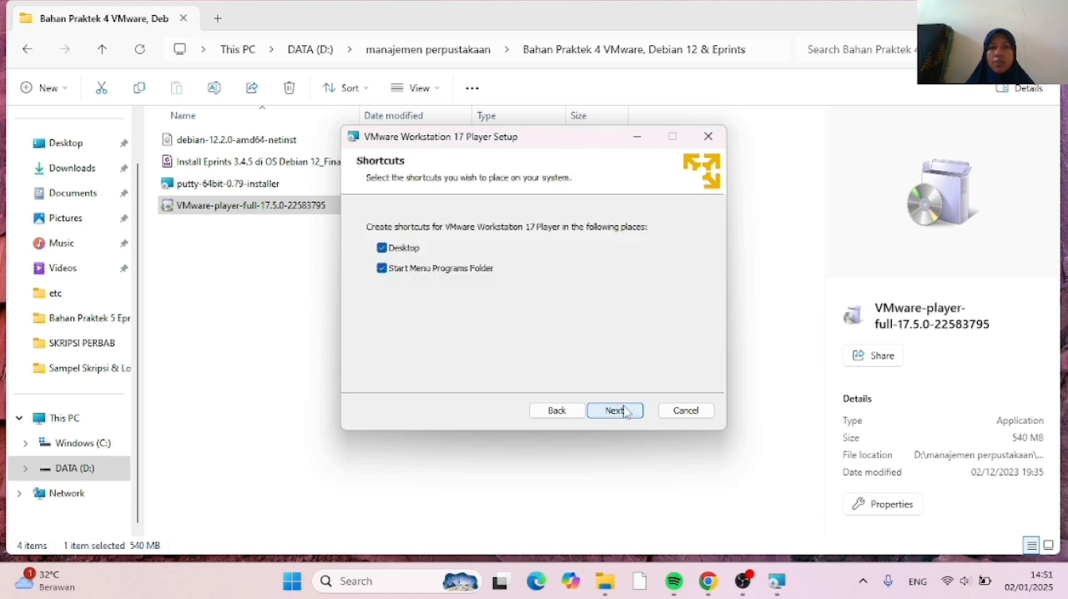
Install VMware Workstation 17 Player with desktop and Start Menu shortcuts, and finish the setup wizard without entering a license
left_click(625, 416)
left_click(625, 412)
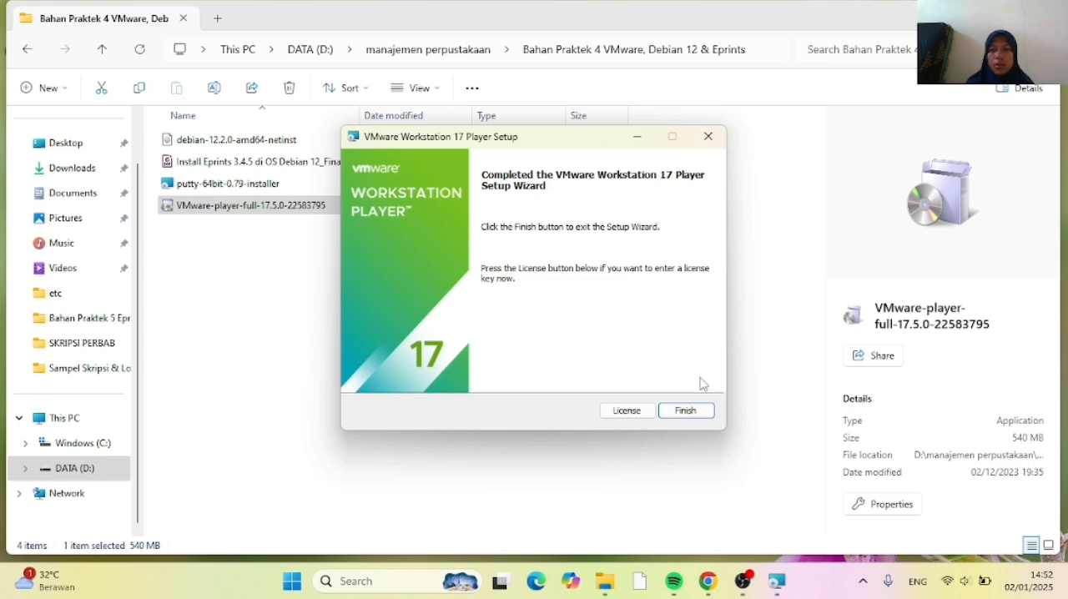
left_click(704, 414)
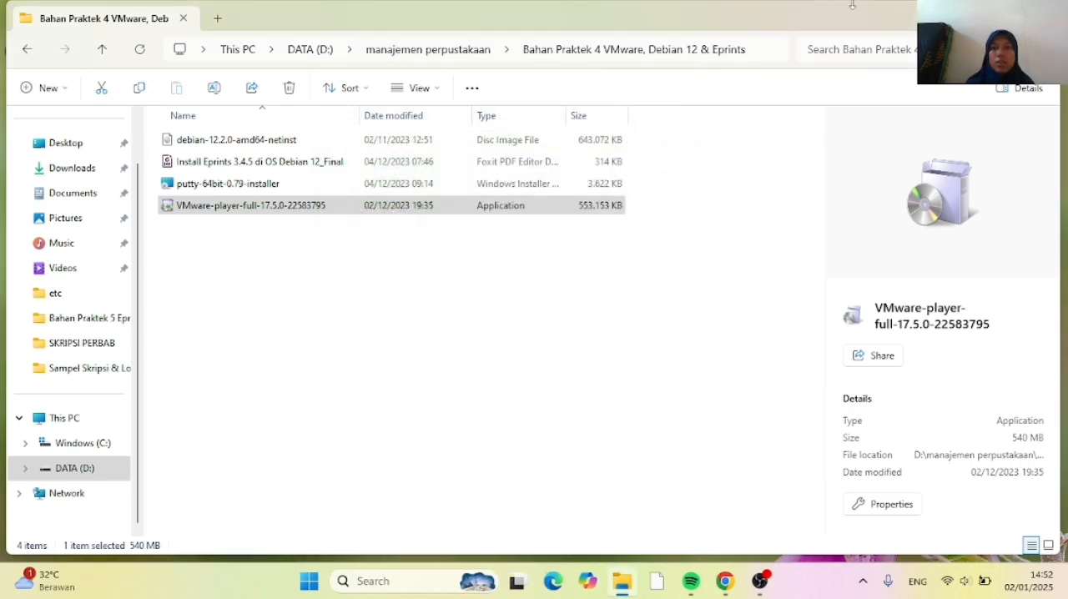
Open VMware Workstation 17 Player from the desktop and move its window clear of the desktop shortcuts
key("super+d")
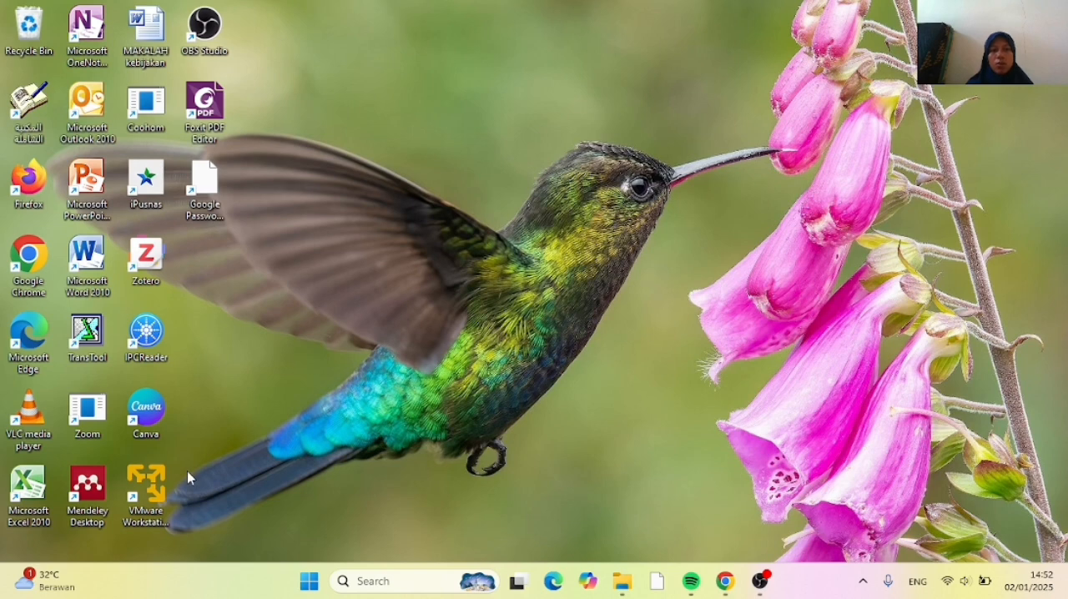
left_click(147, 480)
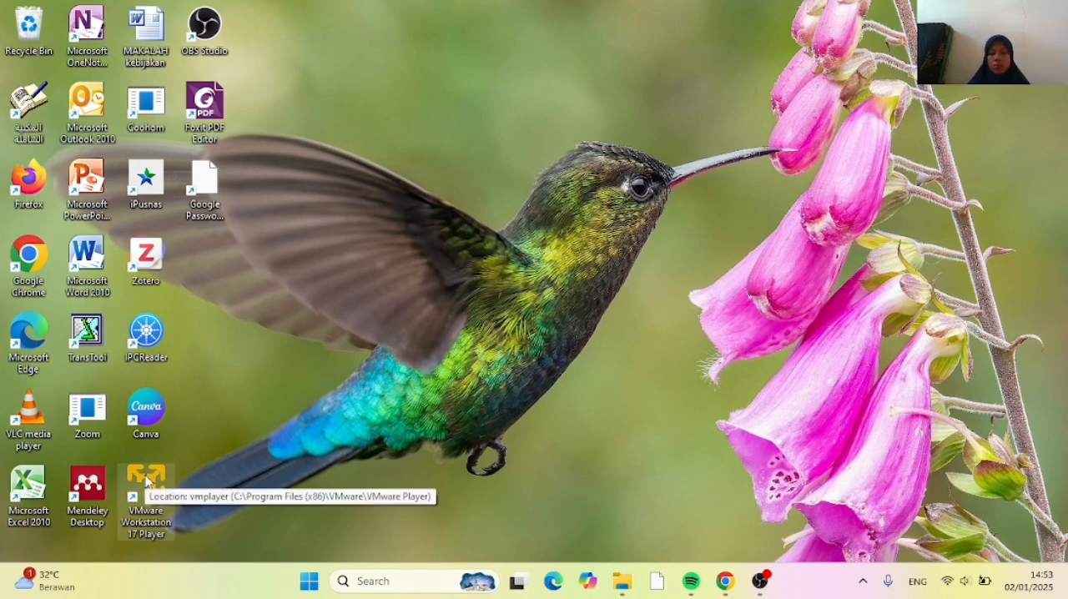
double_click(147, 480)
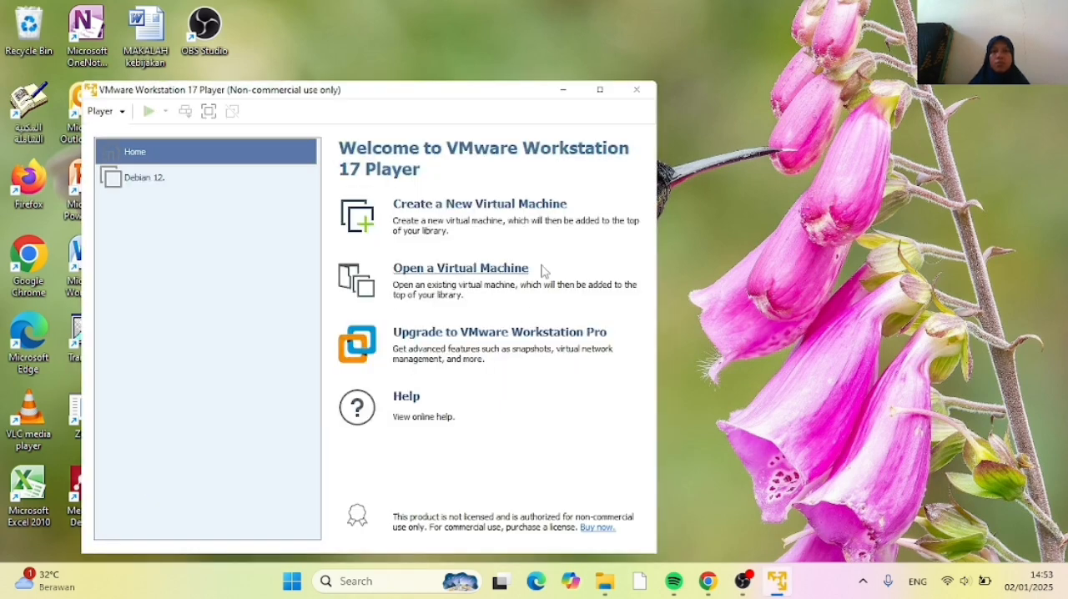
left_click_drag(440, 98, 603, 56)
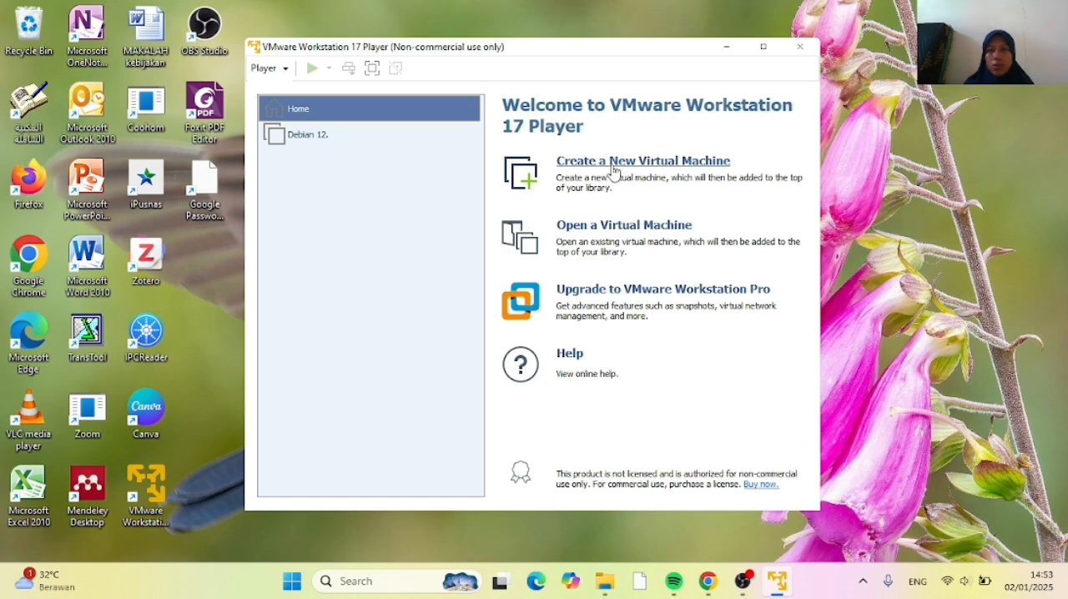
Start creating a new virtual machine with the debian-12.2.0-amd64-netinst disc image as the installer source
left_click(614, 166)
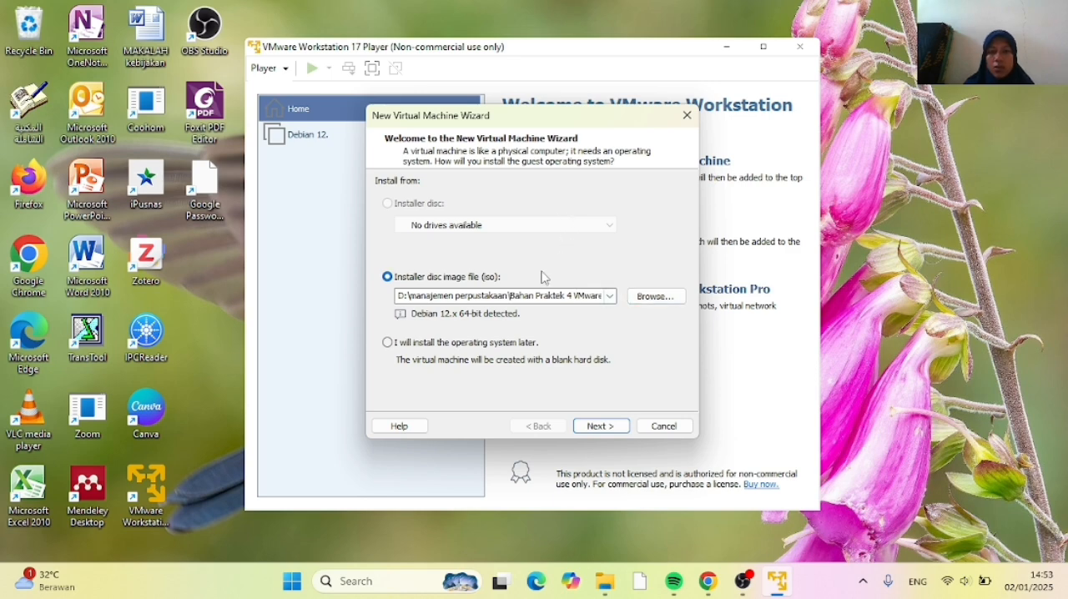
left_click(648, 301)
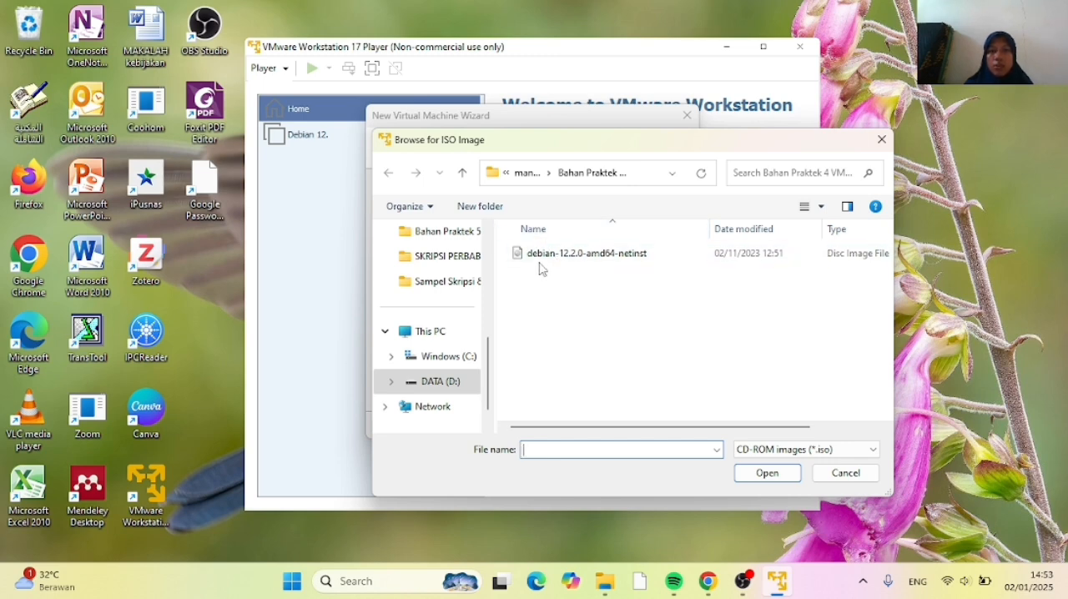
double_click(536, 253)
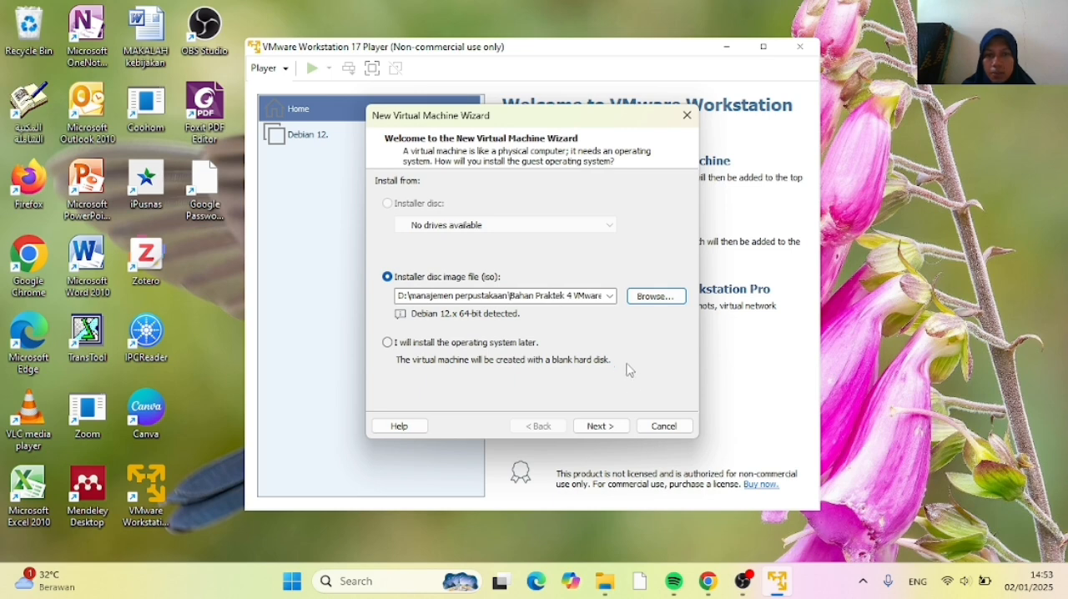
left_click(598, 426)
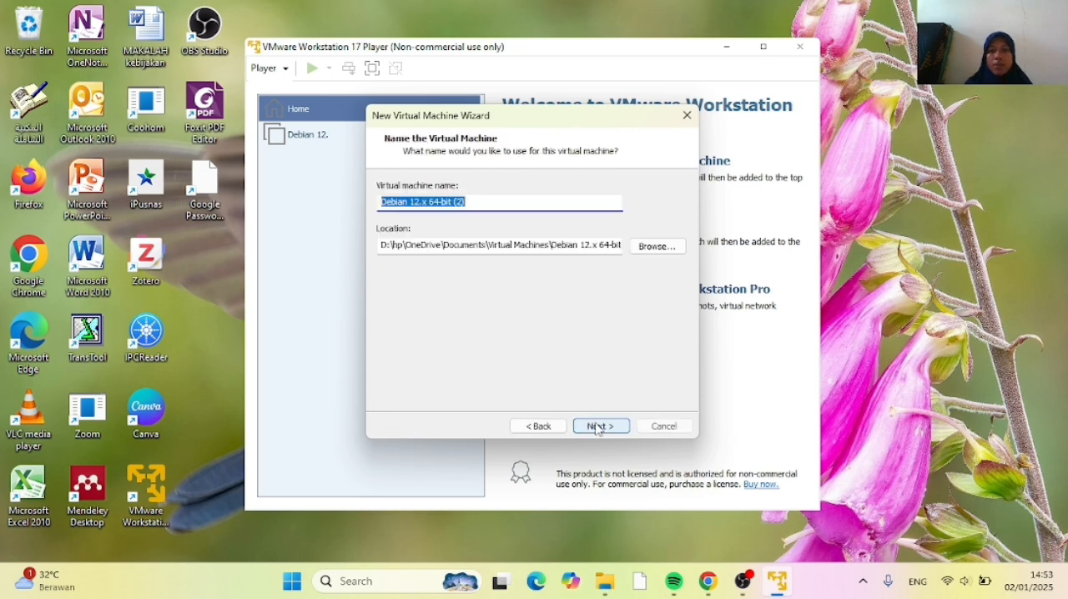
Name the virtual machine "Debian 12 (eprints.3.4.6)" and keep the proposed location
left_click(470, 203)
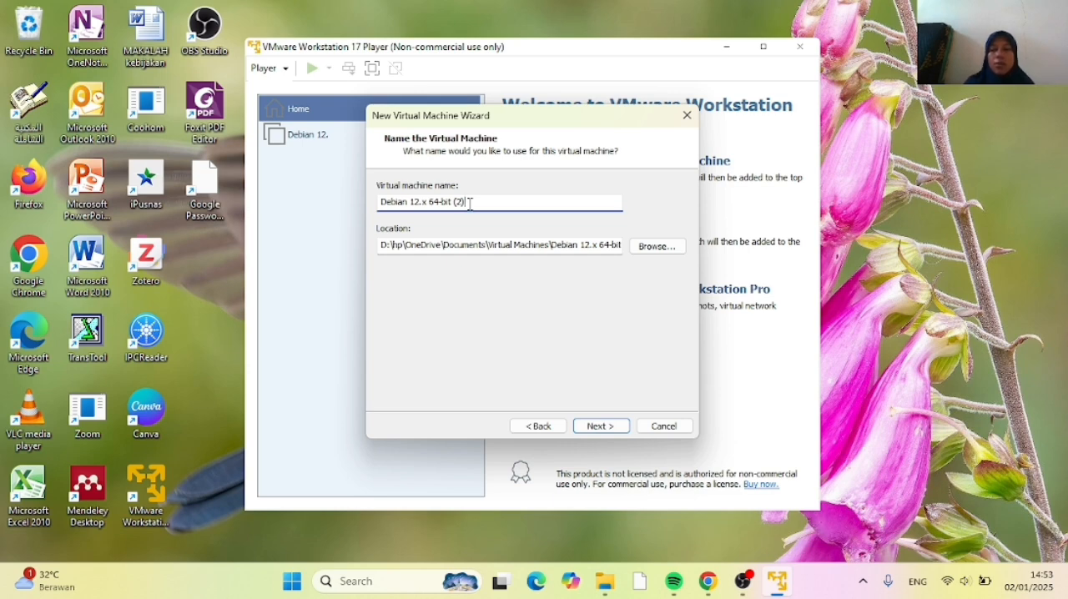
key("BackSpace")
key("BackSpace")
key("BackSpace")
key("BackSpace")
key("BackSpace")
key("BackSpace")
key("BackSpace")
key("BackSpace")
key("BackSpace")
key("BackSpace")
key("BackSpace")
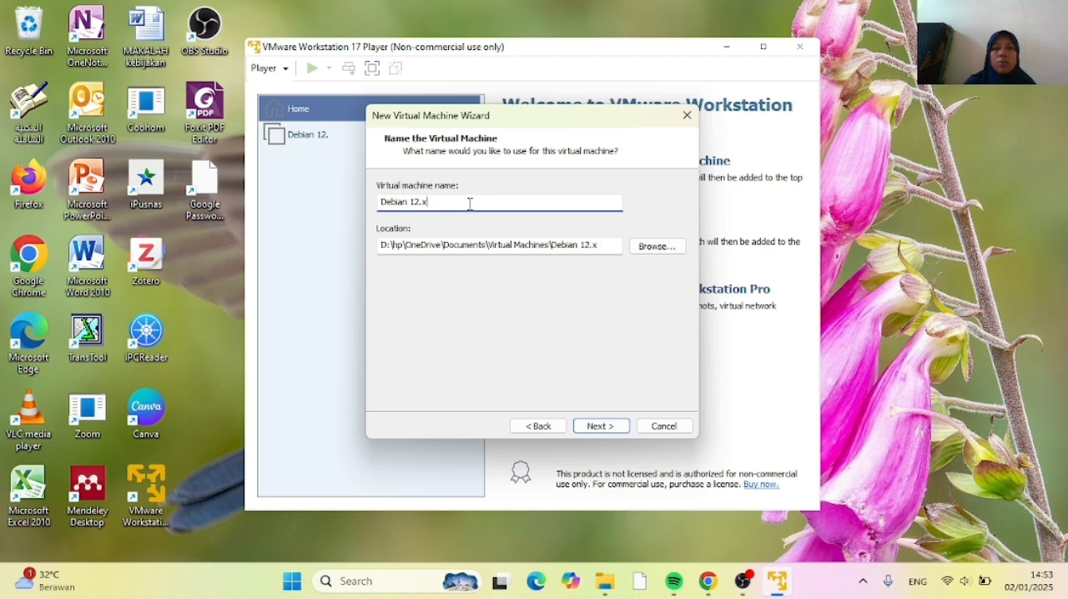
key("BackSpace")
key("BackSpace")
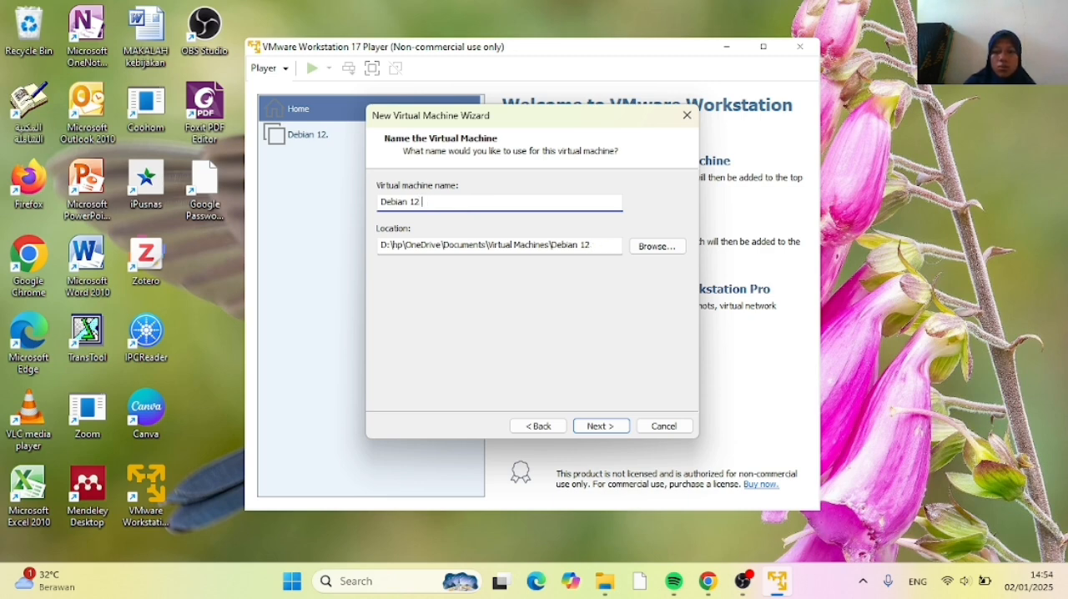
type("(")
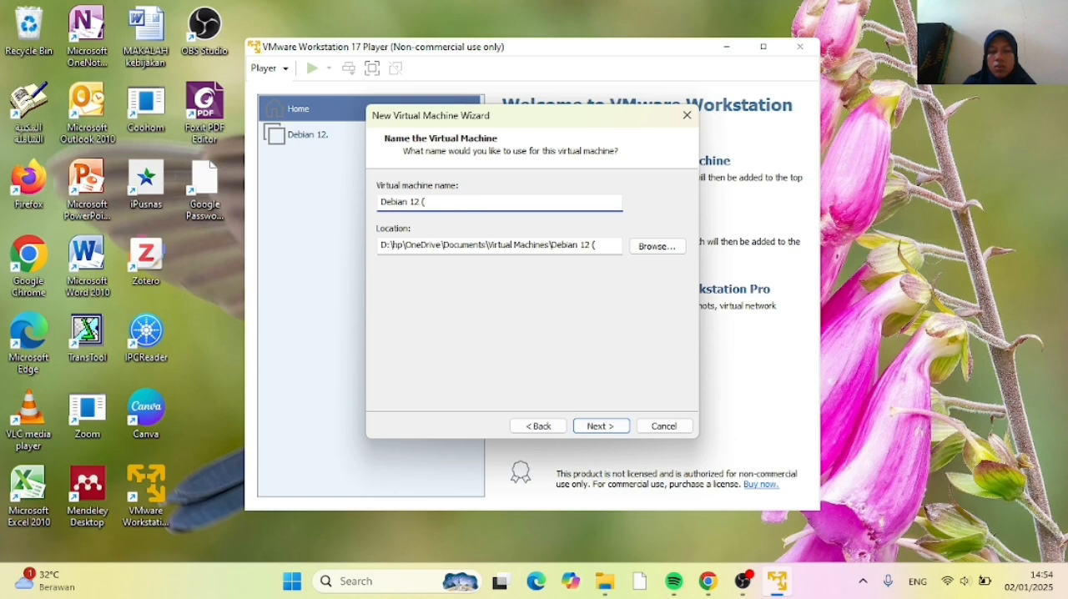
type("eprints")
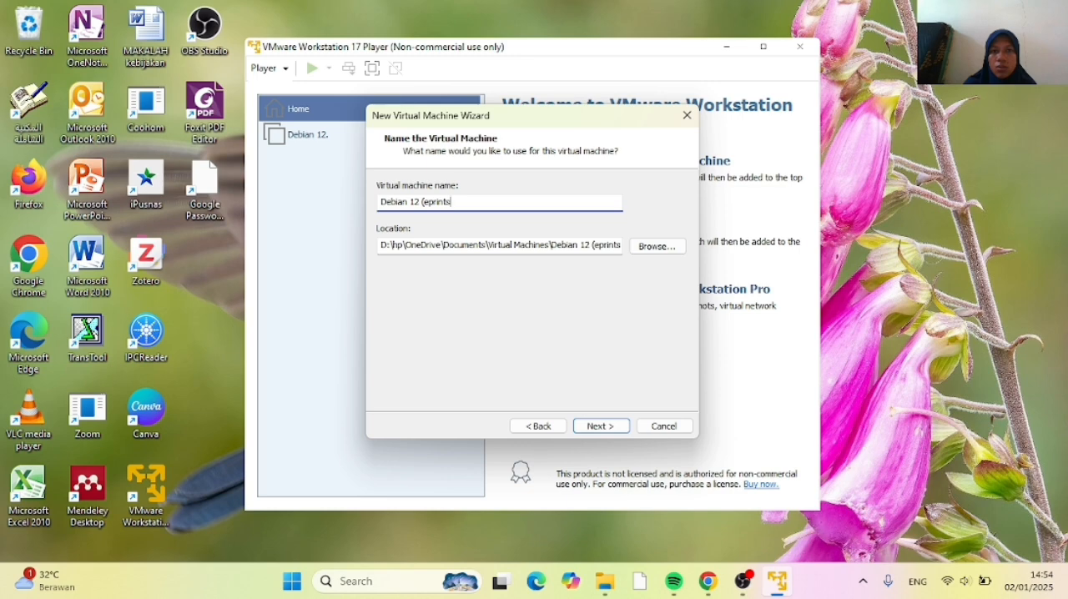
type(".")
key("BackSpace")
type(".4")
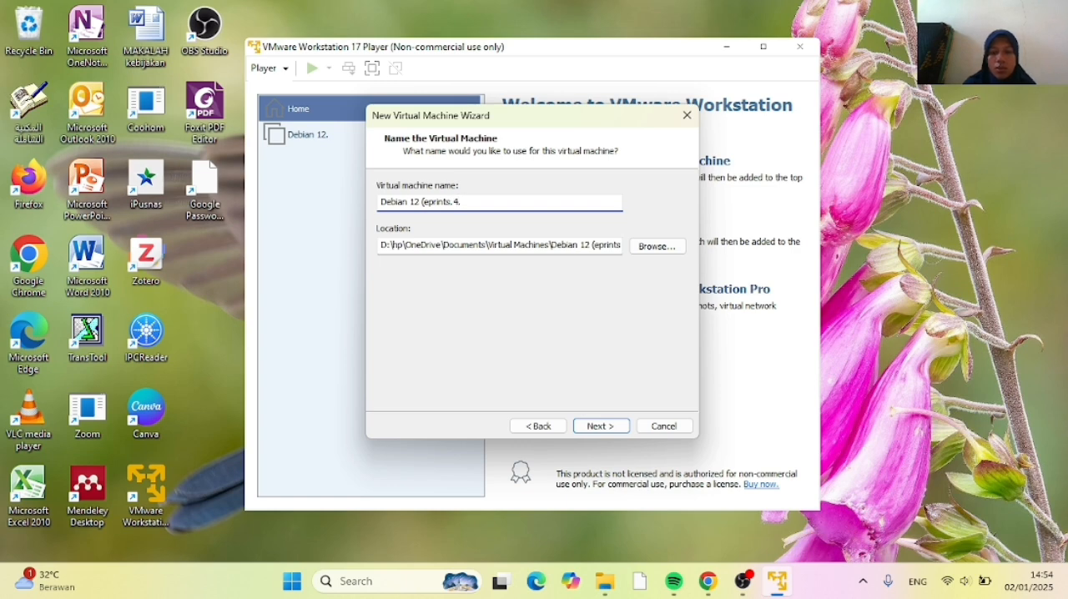
key("BackSpace")
type("3.4.6)")
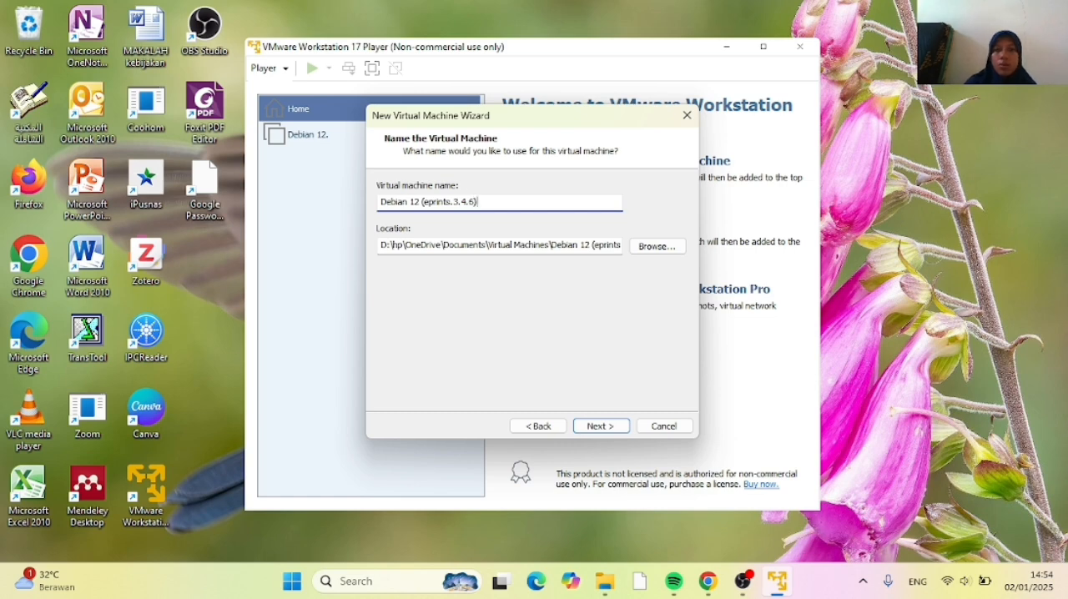
left_click(601, 427)
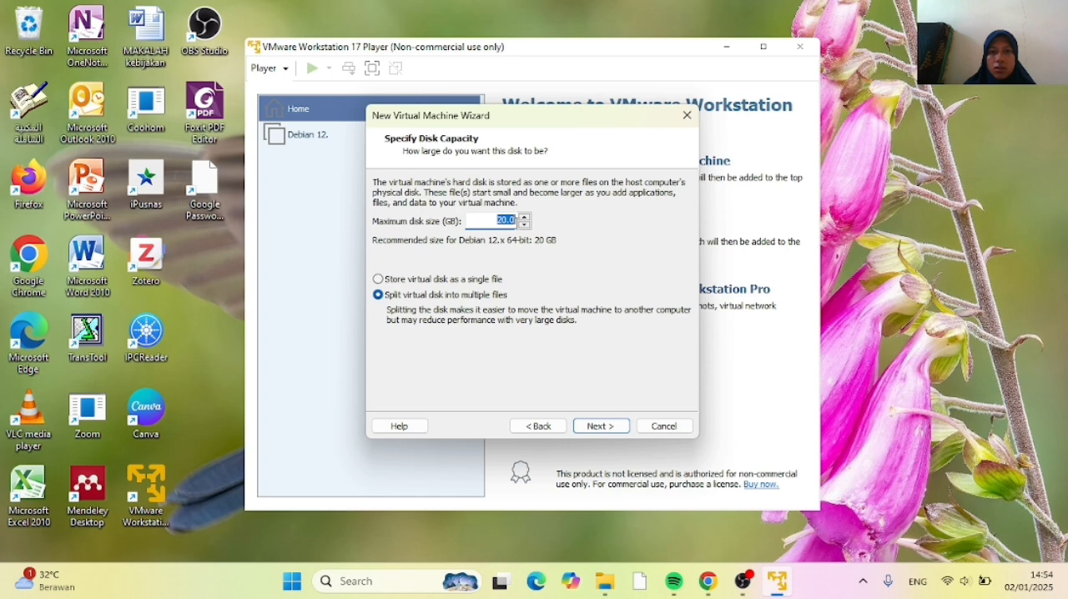
Set the maximum disk size to 5 GB and store the virtual disk as a single file
type("5")
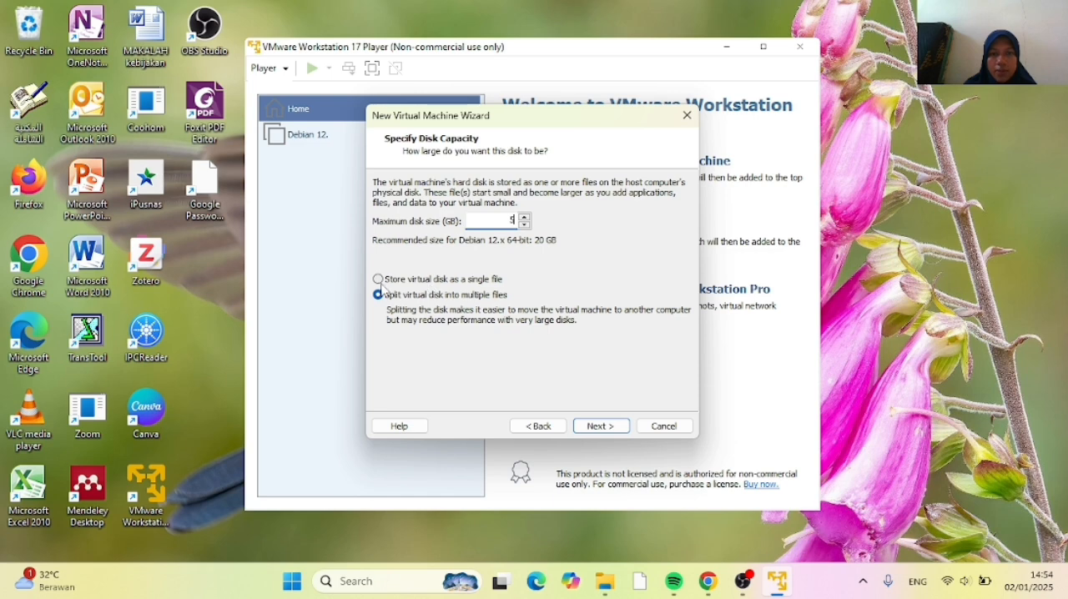
left_click(379, 280)
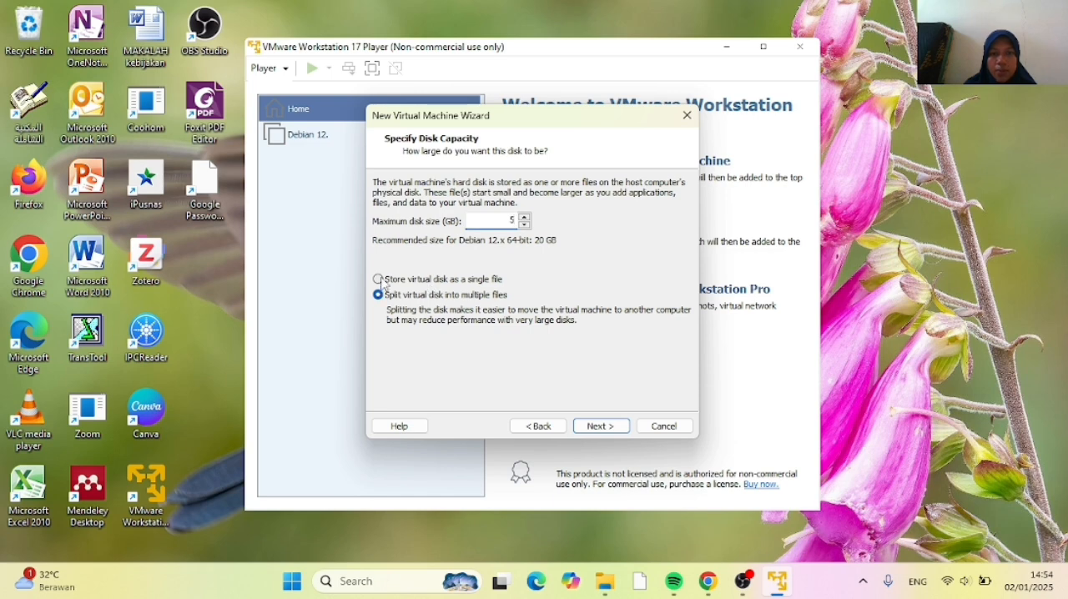
left_click(605, 429)
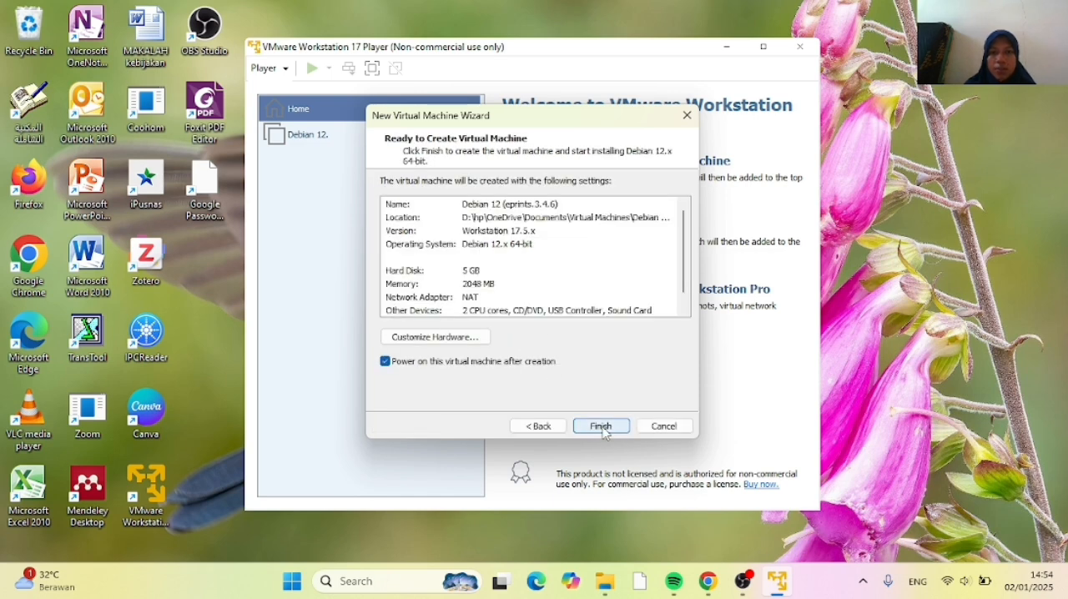
Set the virtual machine's memory to 1100 MB and create the machine with power-on after creation enabled
left_click(425, 341)
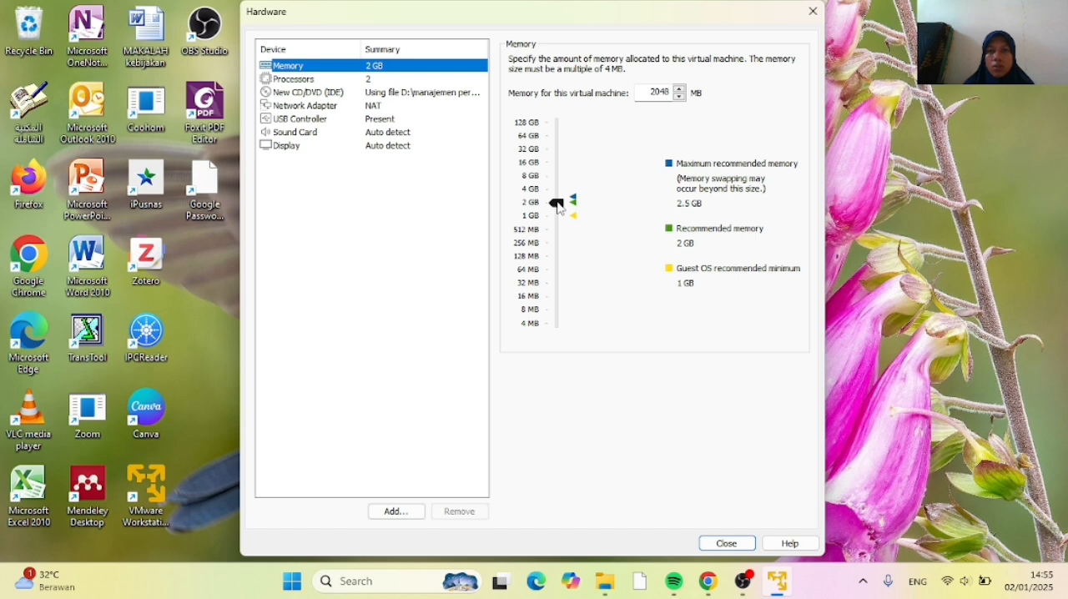
left_click(557, 206)
left_click_drag(557, 205, 558, 215)
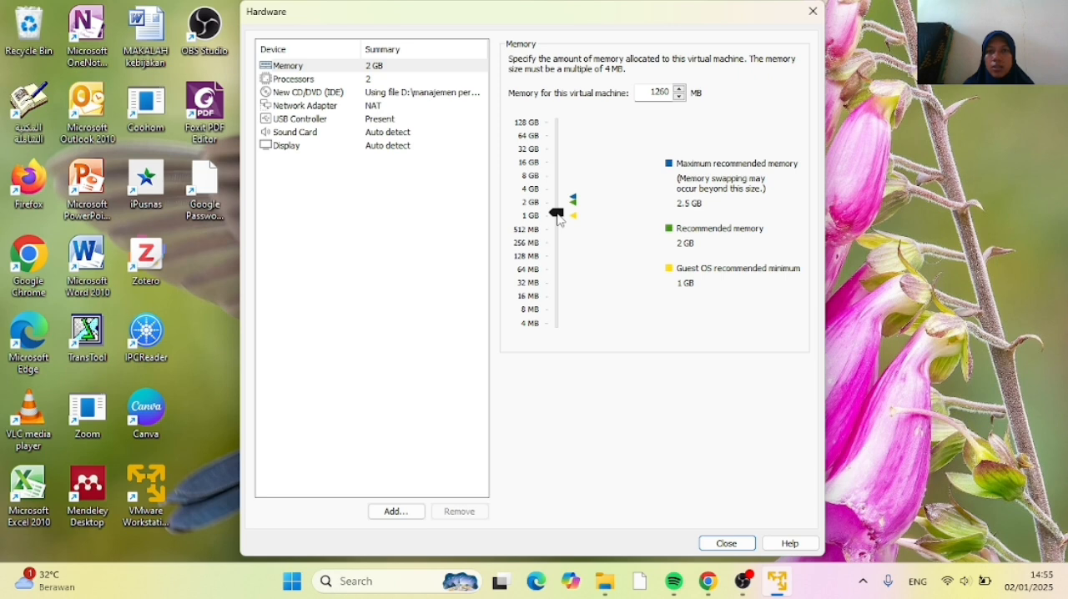
left_click_drag(558, 219, 558, 221)
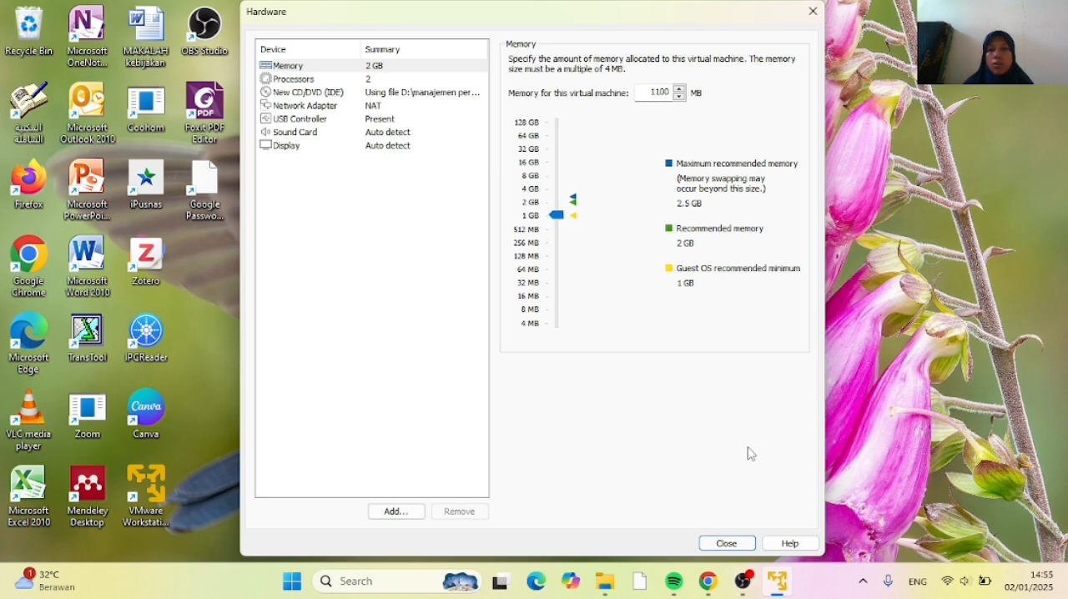
left_click(719, 544)
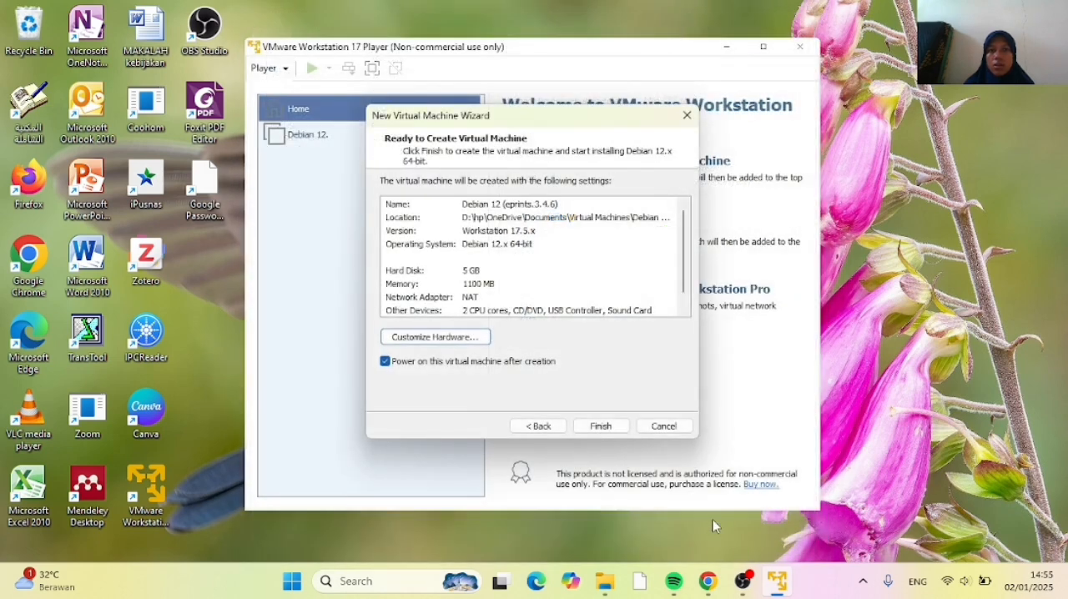
left_click(602, 426)
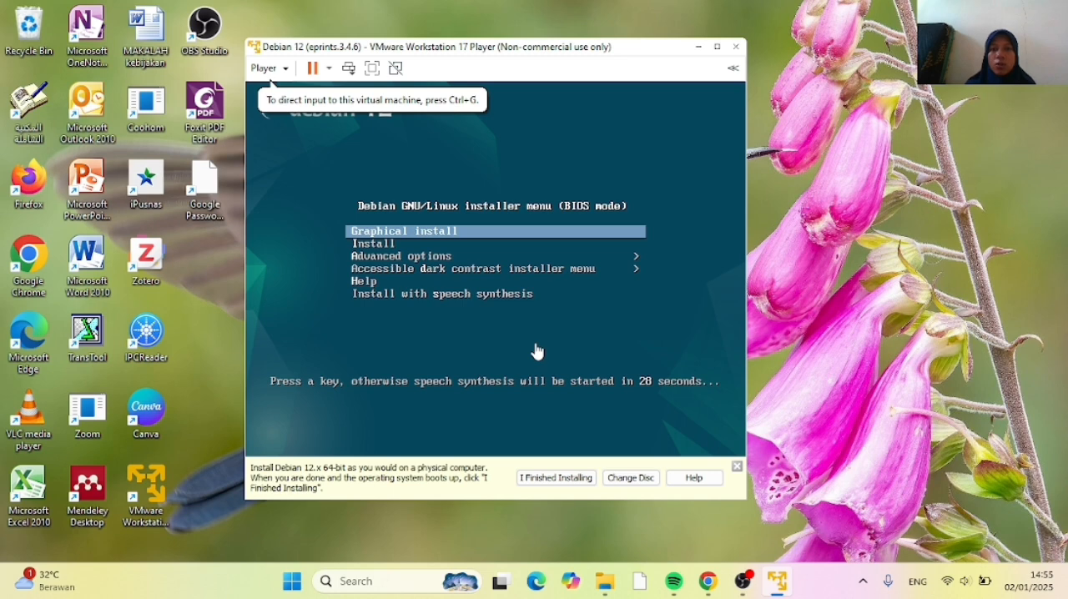
Start the graphical install from the Debian installer boot menu and keep English as the installation language
left_click(526, 349)
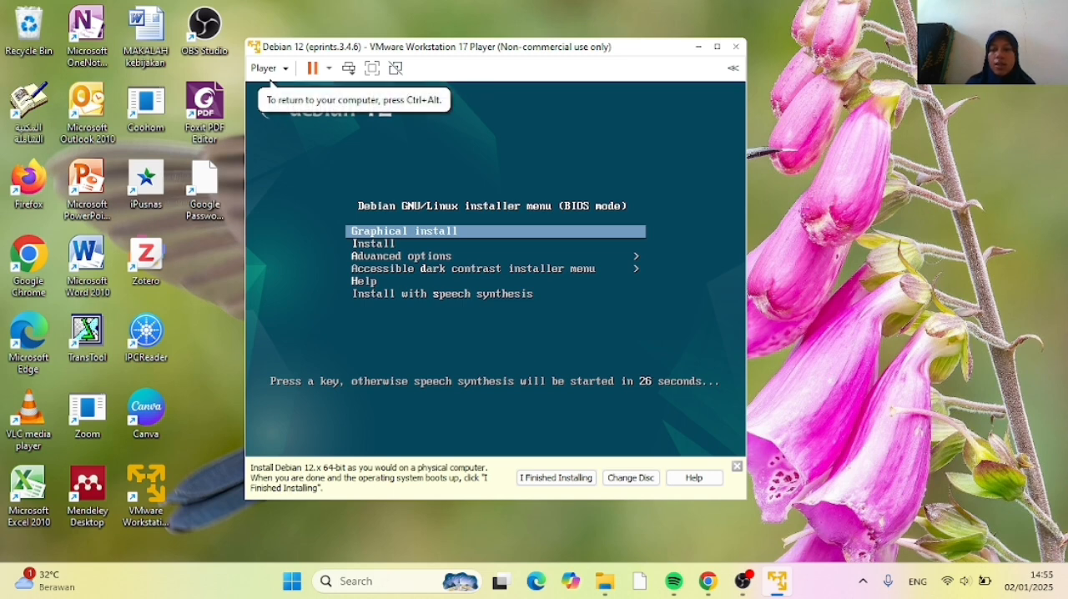
key("Down")
key("Down")
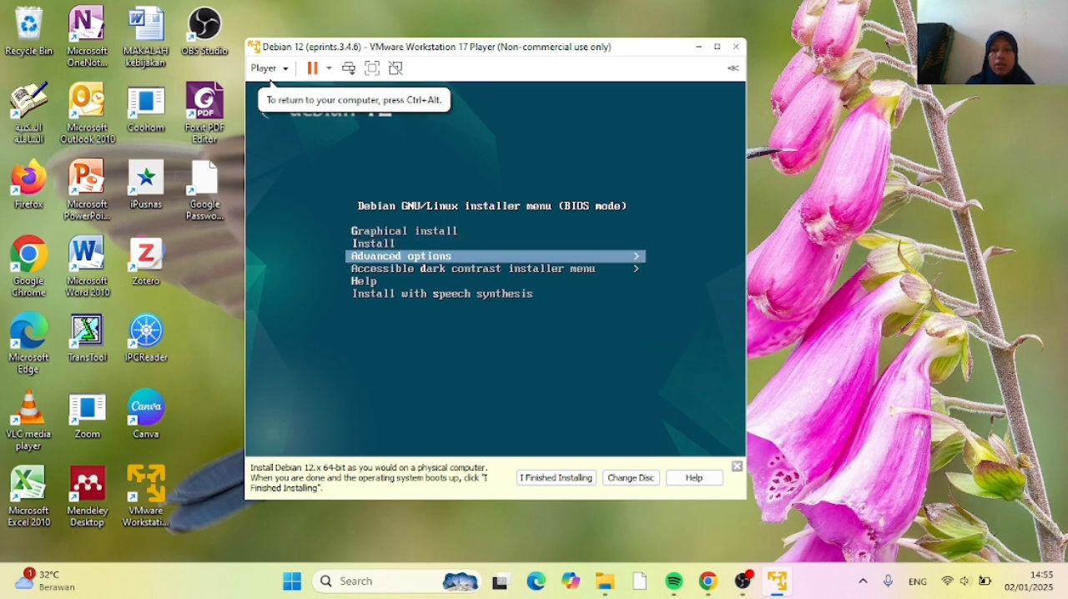
key("Up")
key("Up")
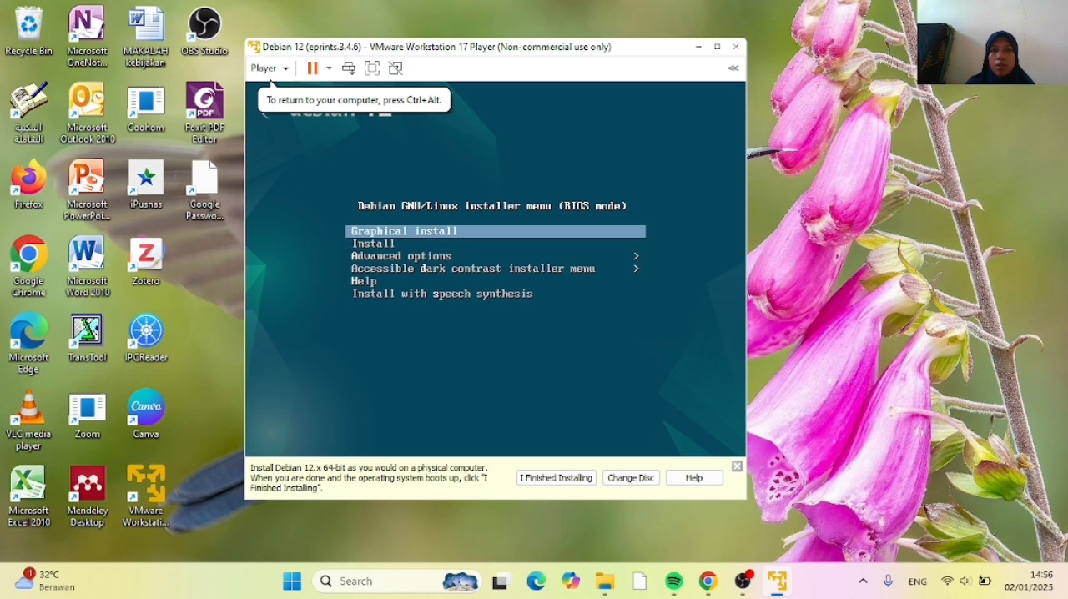
key("Down")
key("Down")
key("Up")
key("Up")
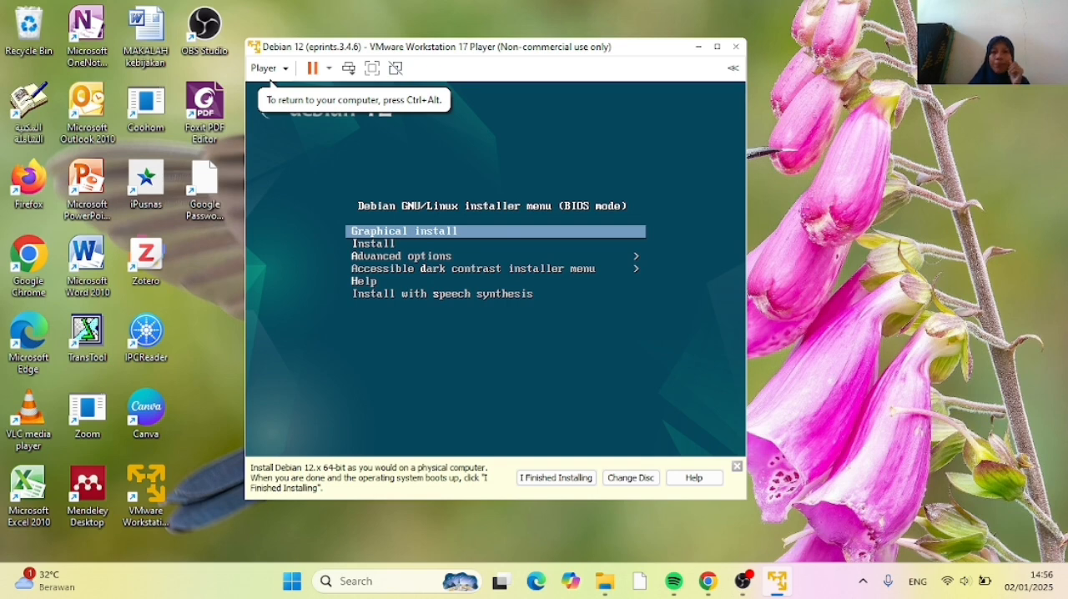
key("Return")
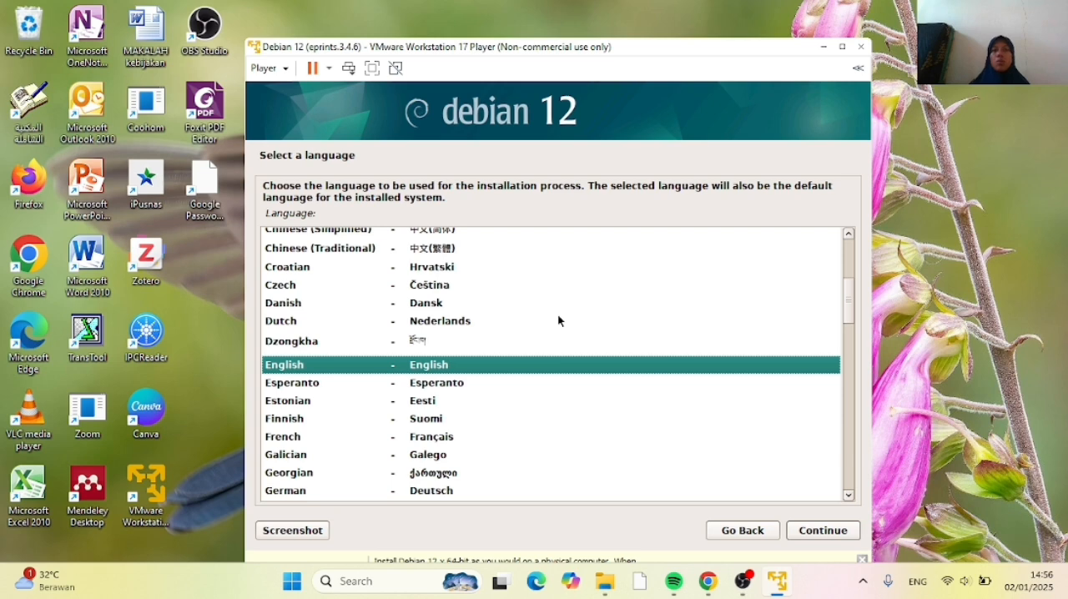
left_click(826, 535)
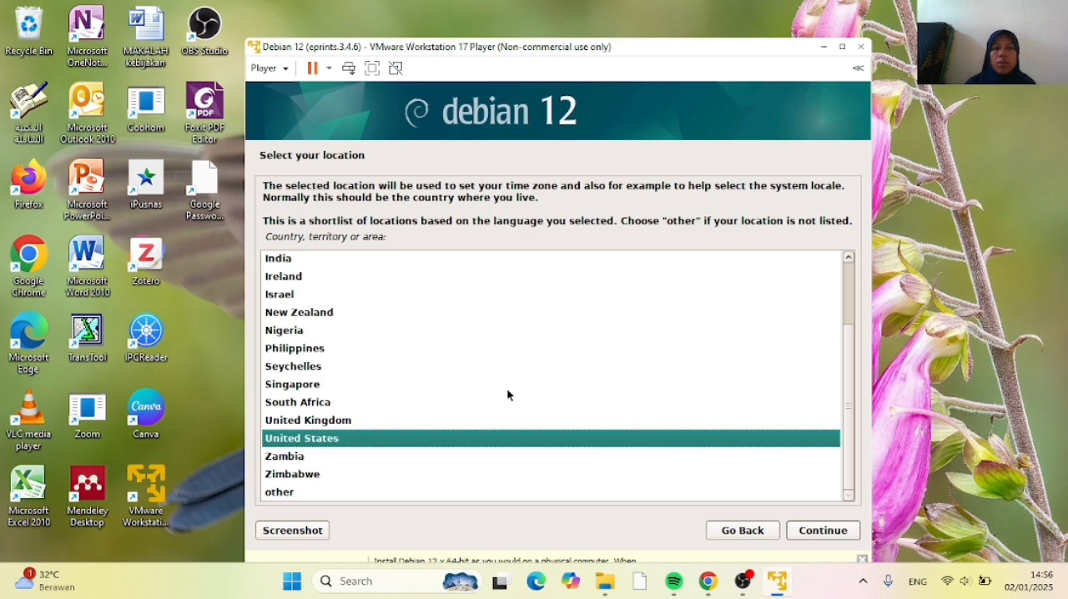
Set the system location to Indonesia by choosing other, the Asia region, and the country
left_click(292, 493)
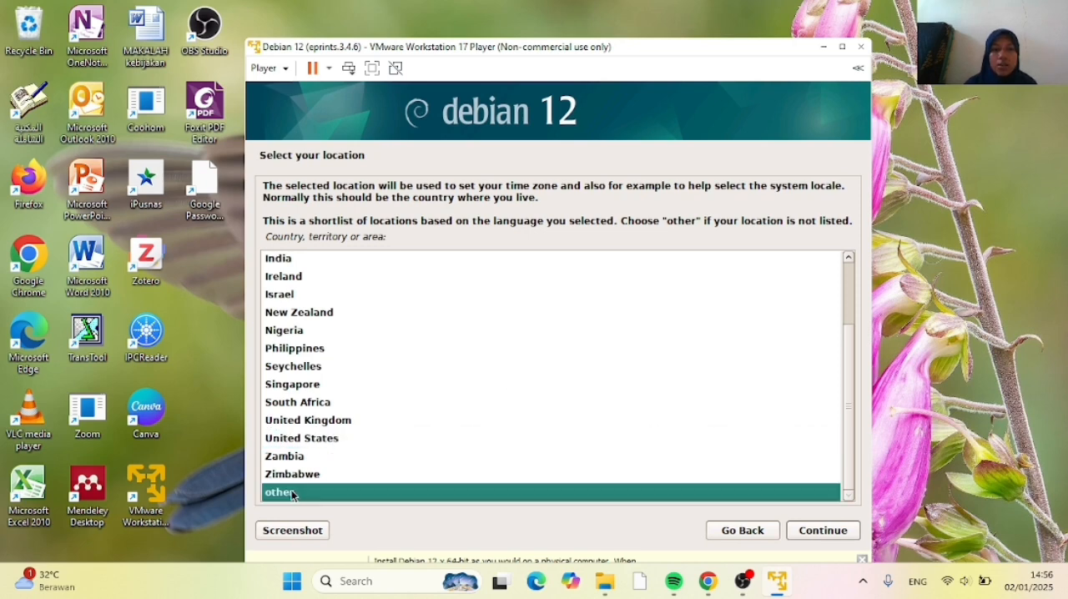
left_click(819, 533)
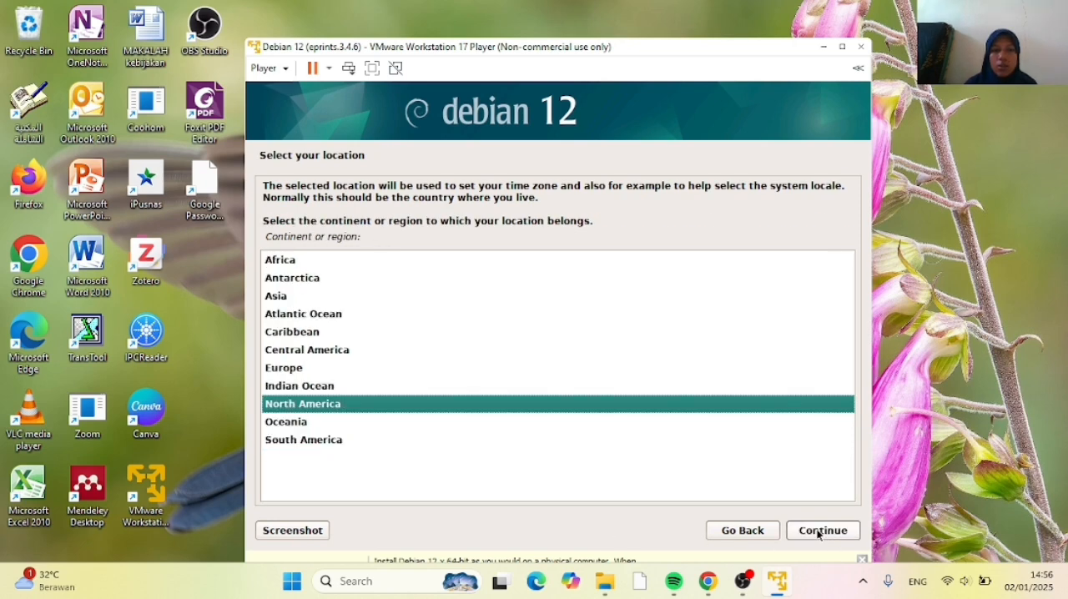
left_click(278, 297)
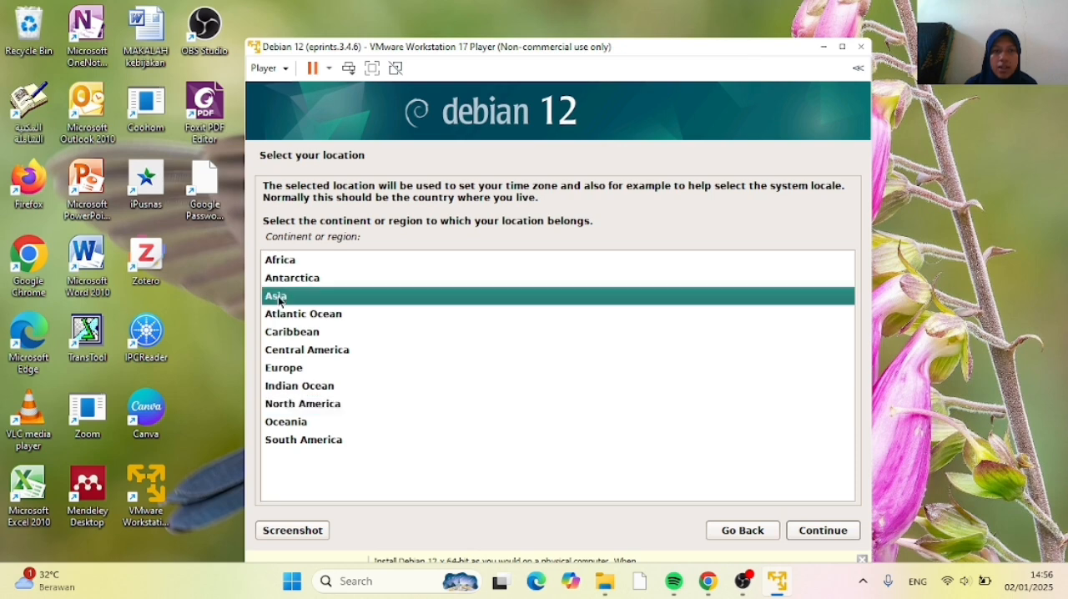
left_click(824, 537)
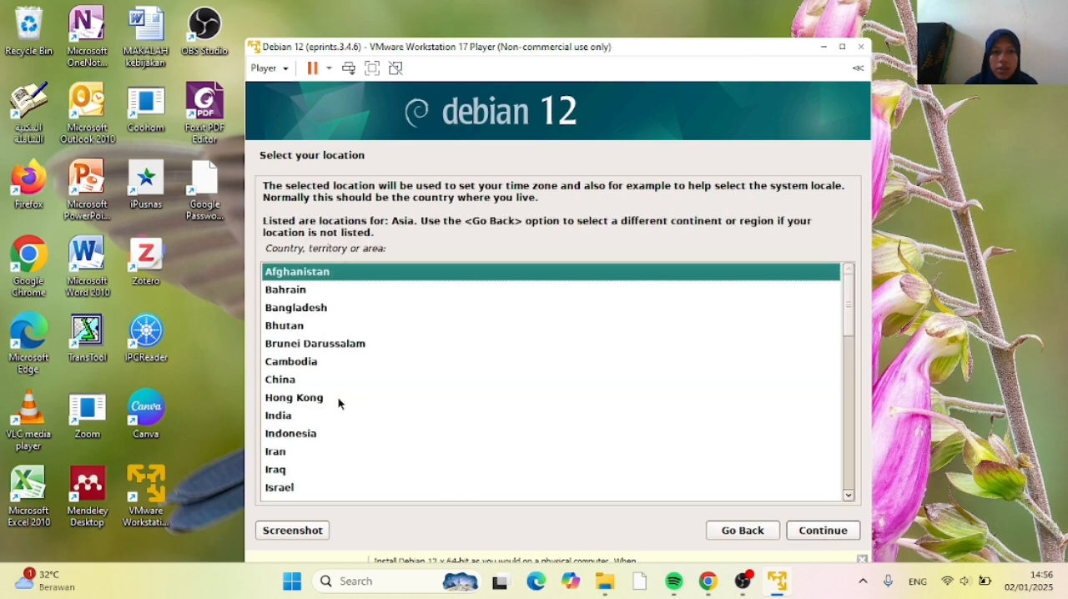
left_click(295, 433)
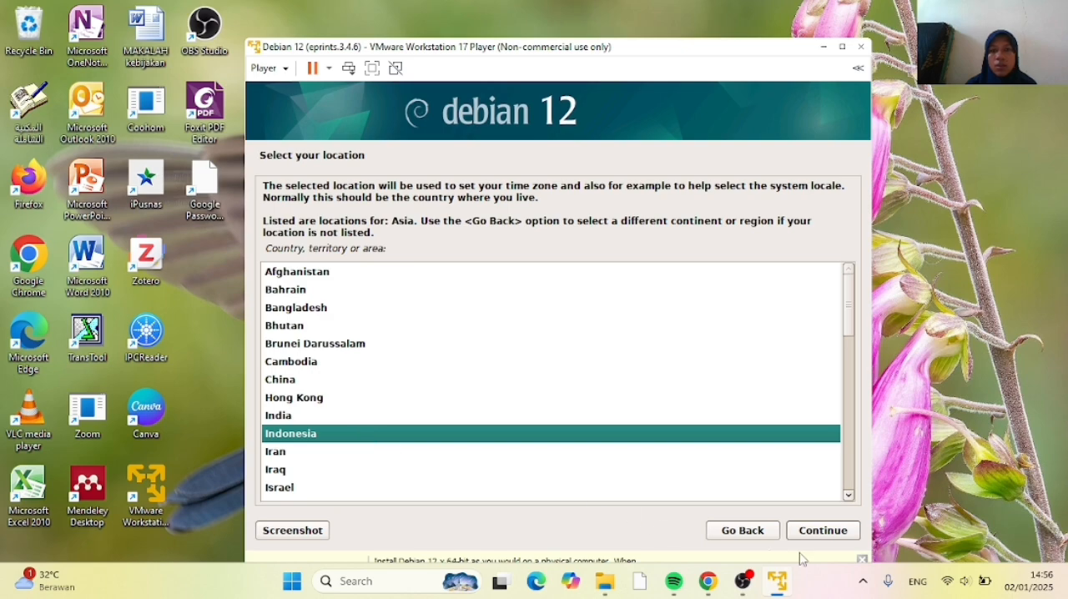
left_click(813, 532)
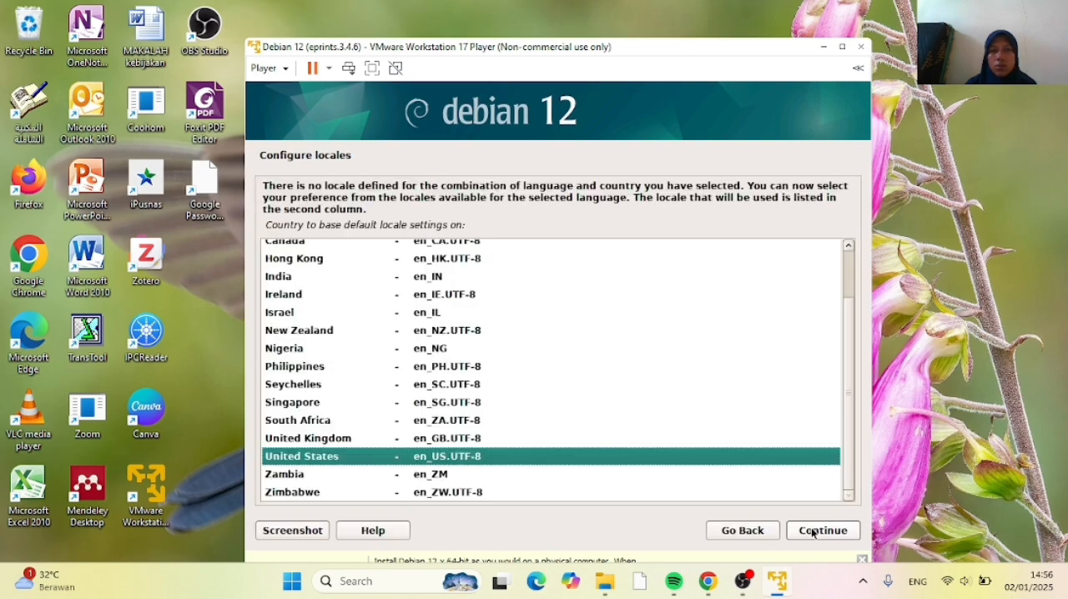
With the virtual machine window maximized, accept the United States en_US.UTF-8 locale and the American English keymap
left_click(841, 47)
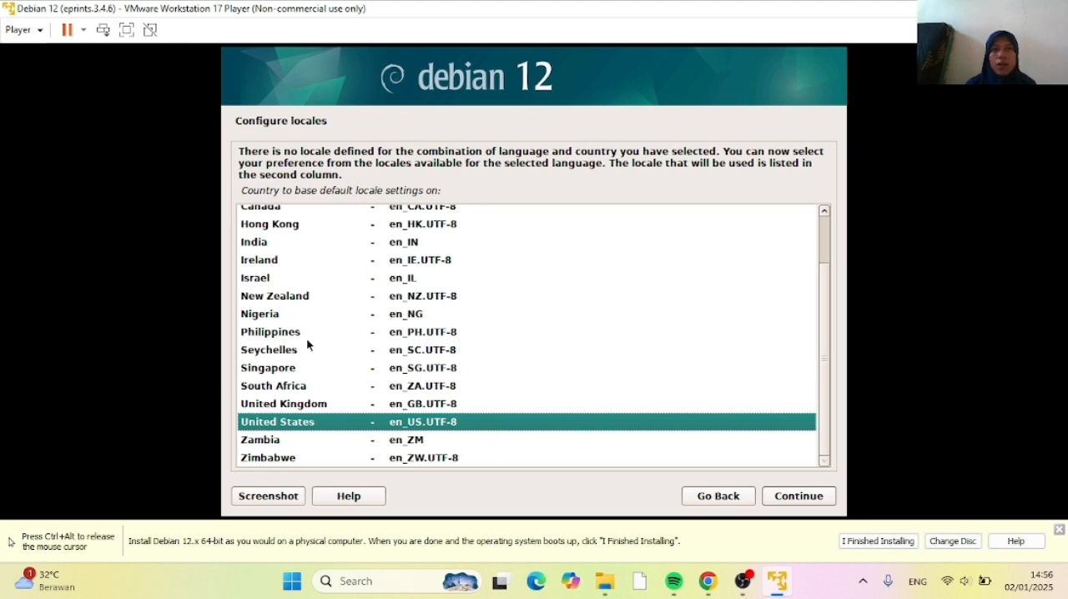
left_click(791, 500)
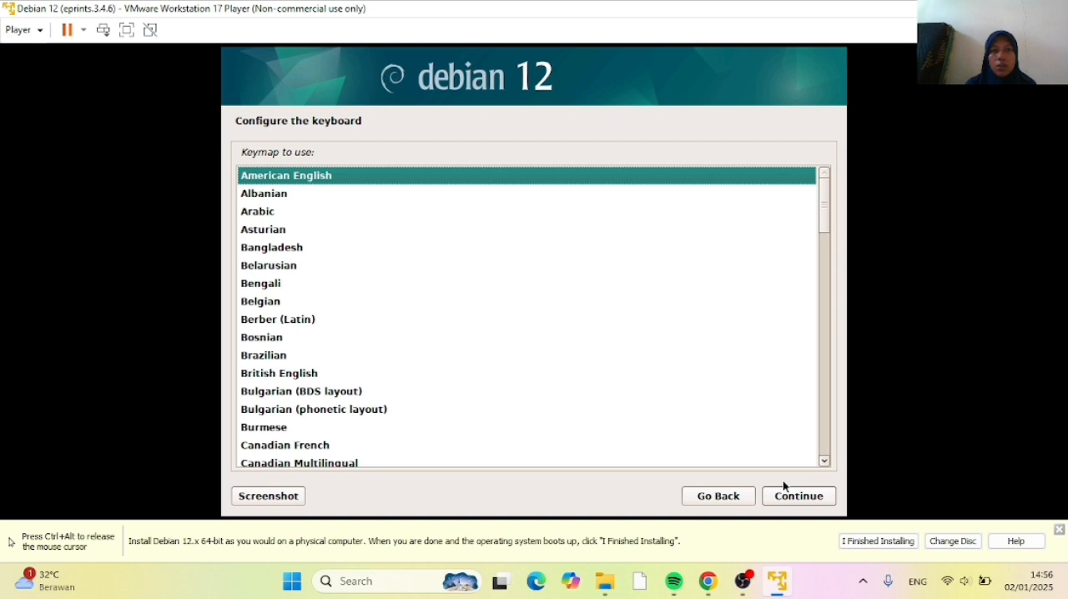
left_click(791, 496)
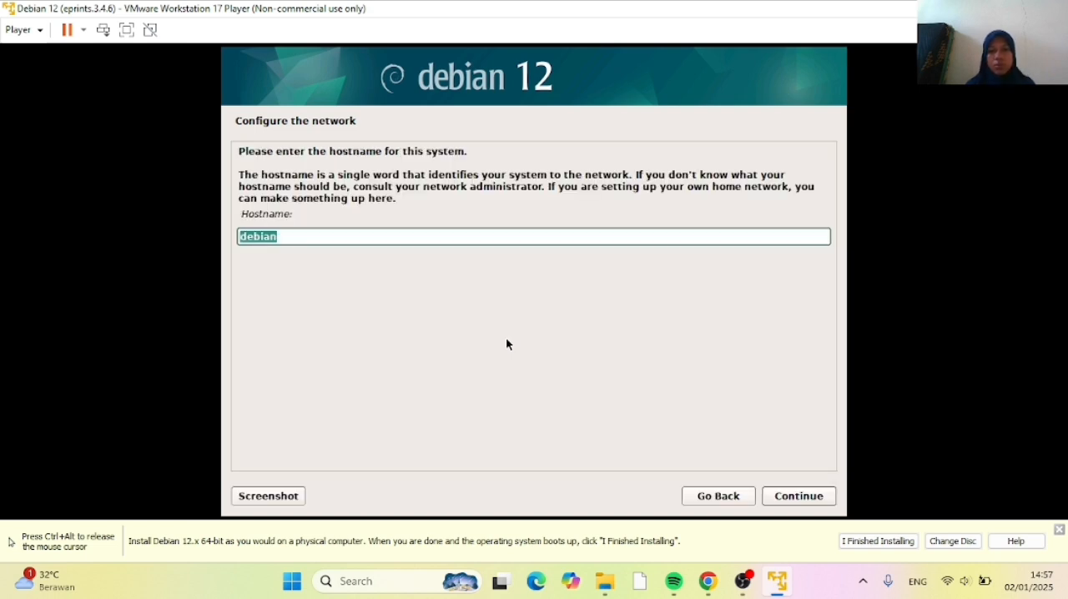
Replace the proposed hostname with the user's first name and leave the domain name empty
left_click(281, 236)
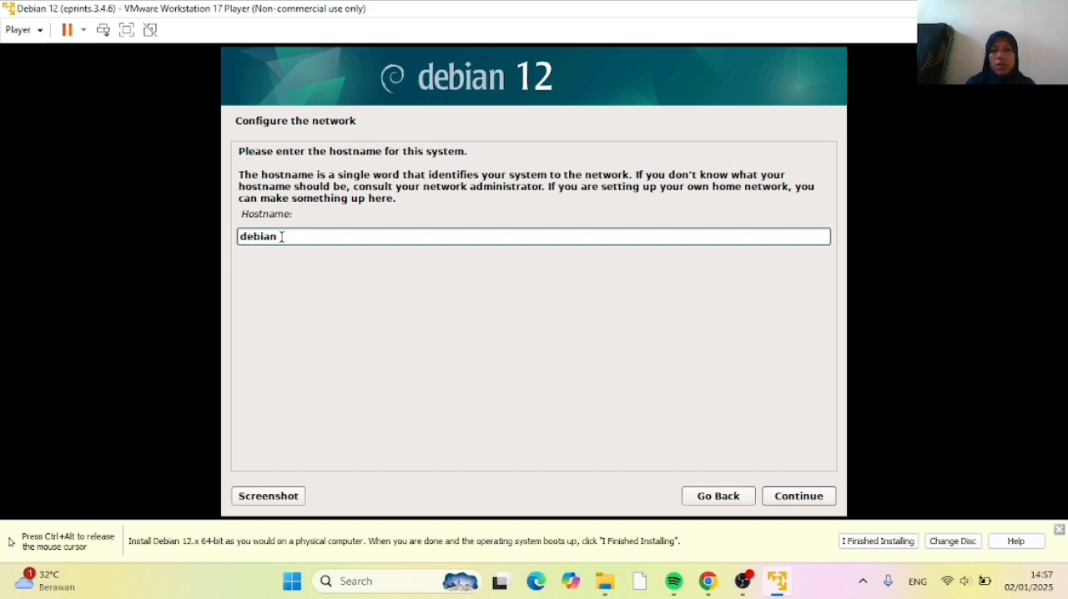
key("BackSpace")
key("BackSpace")
key("BackSpace")
key("BackSpace")
key("BackSpace")
key("BackSpace")
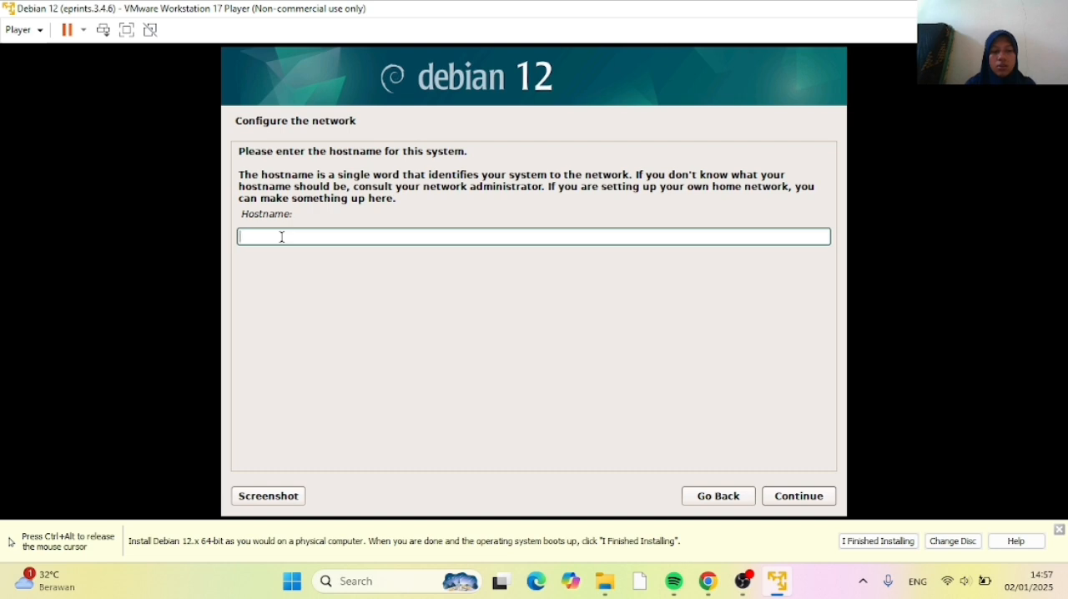
type("d")
key("BackSpace")
type("dila")
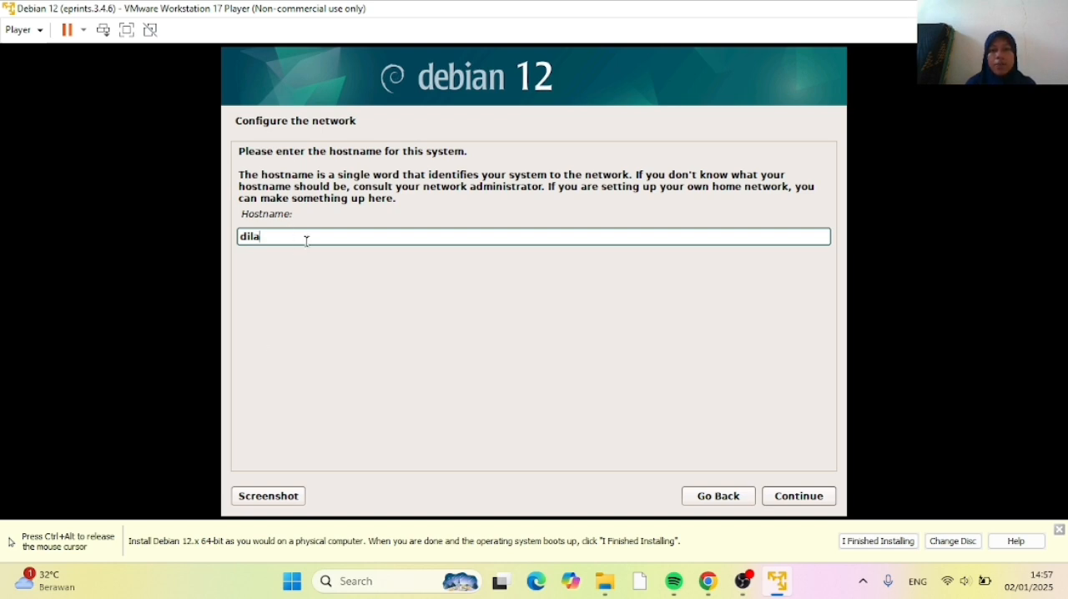
left_click(795, 499)
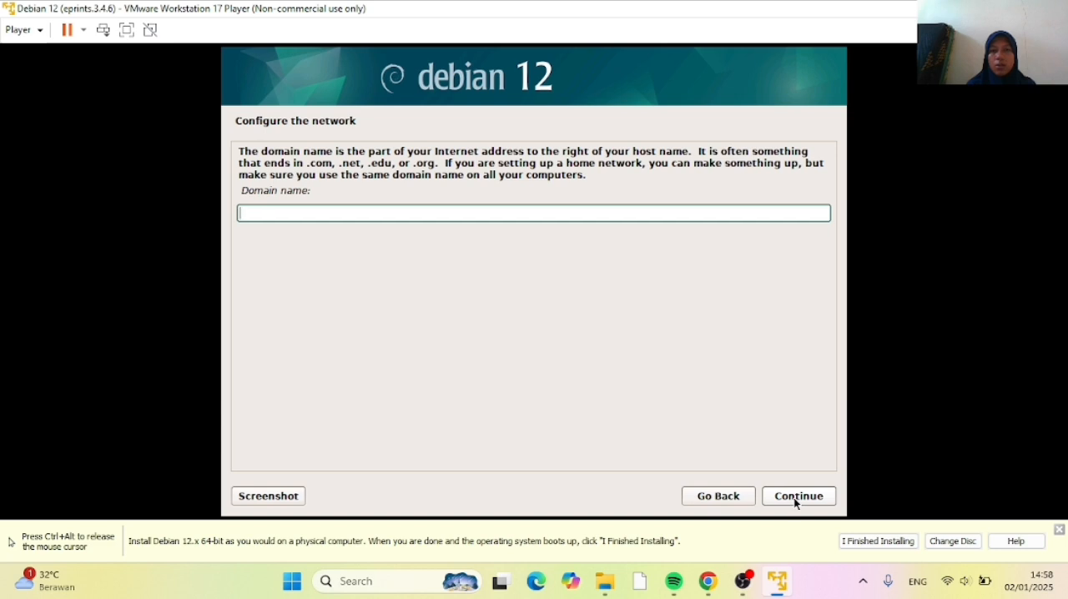
left_click(796, 501)
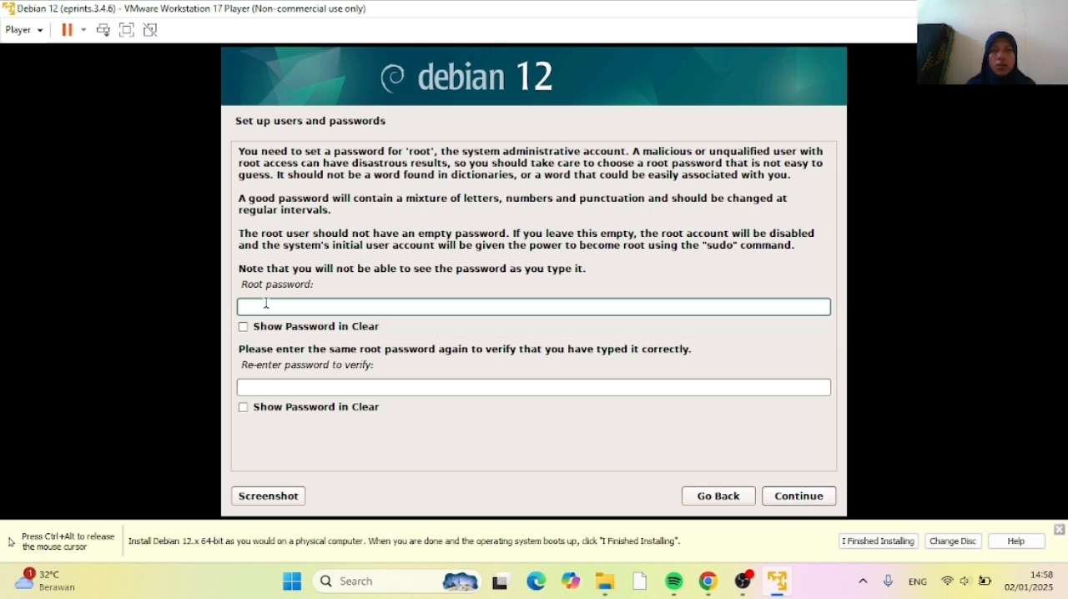
Enter the root password and its verification with both shown in clear, and submit them
left_click(242, 327)
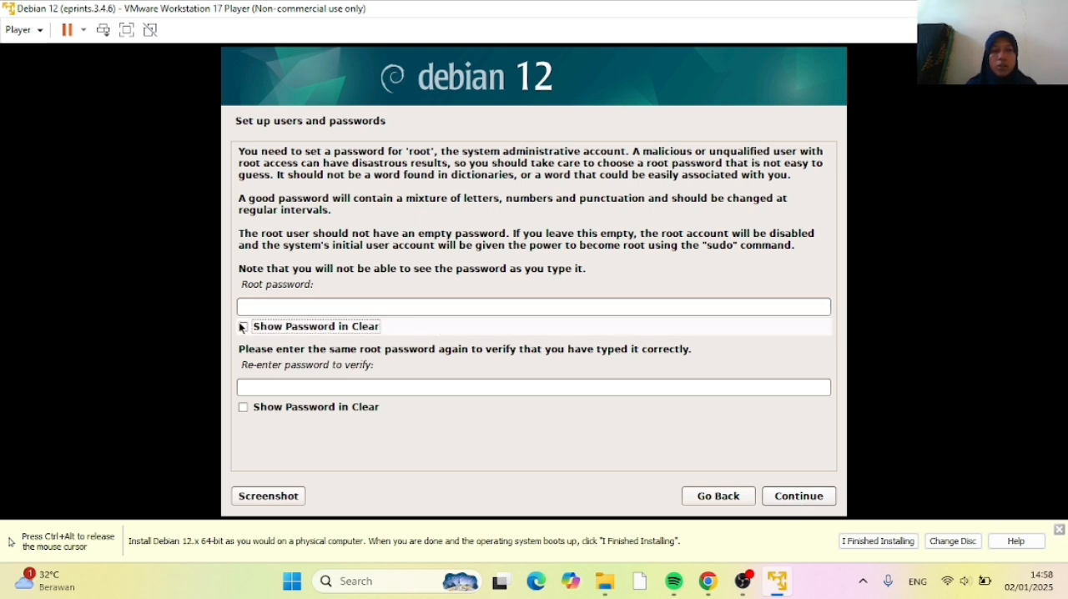
left_click(245, 307)
type("123")
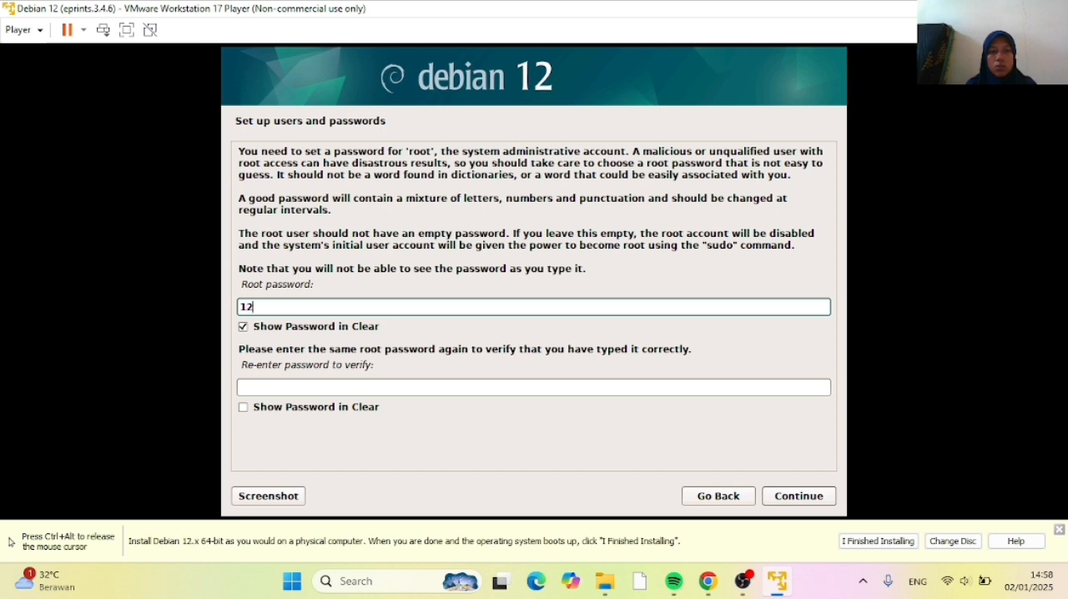
left_click(243, 407)
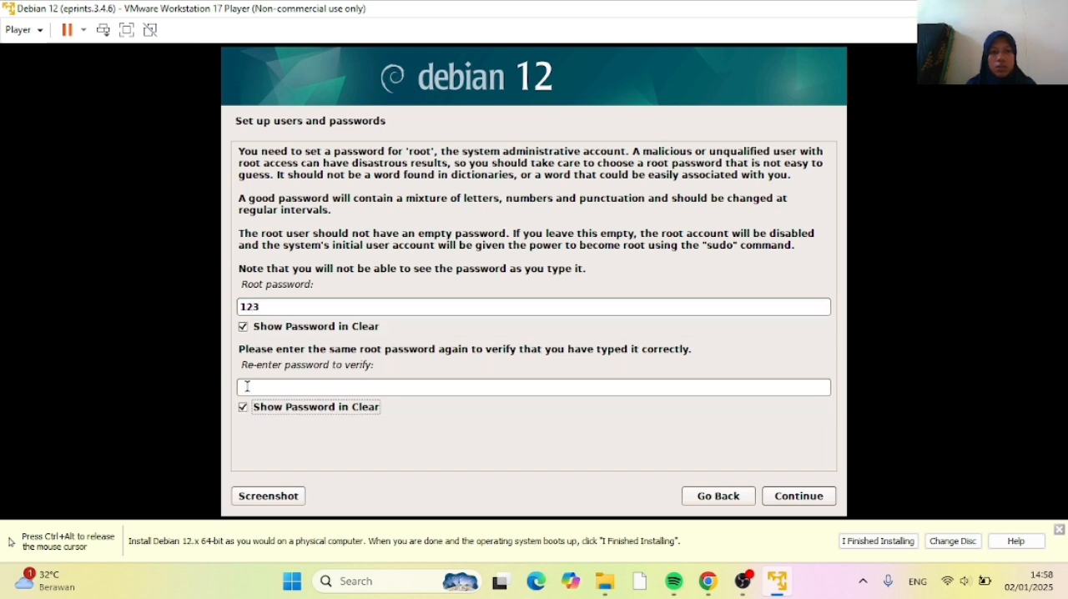
left_click(247, 387)
type("123")
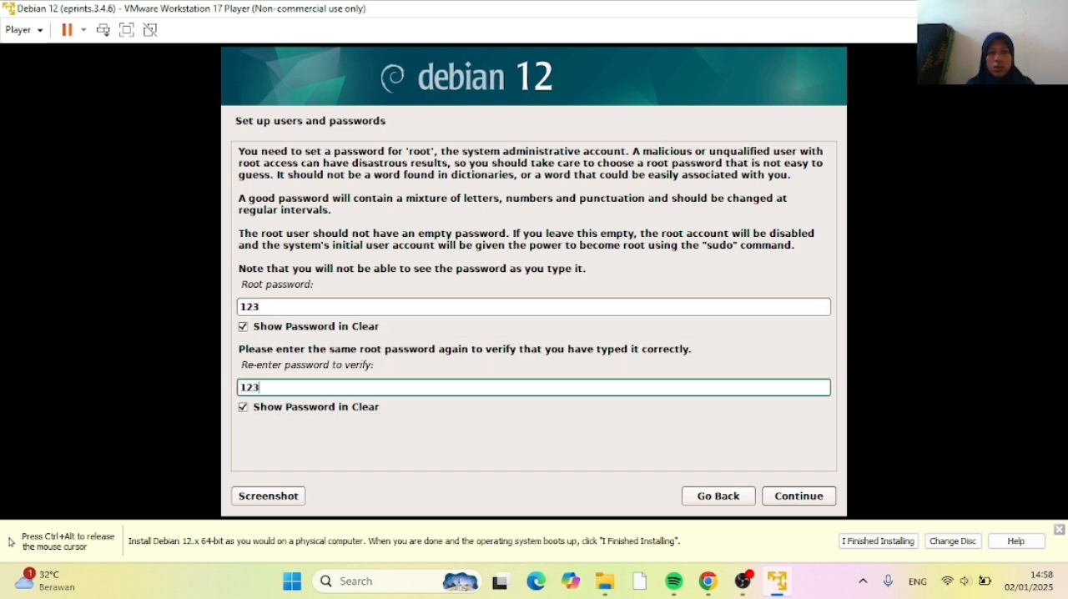
left_click(781, 500)
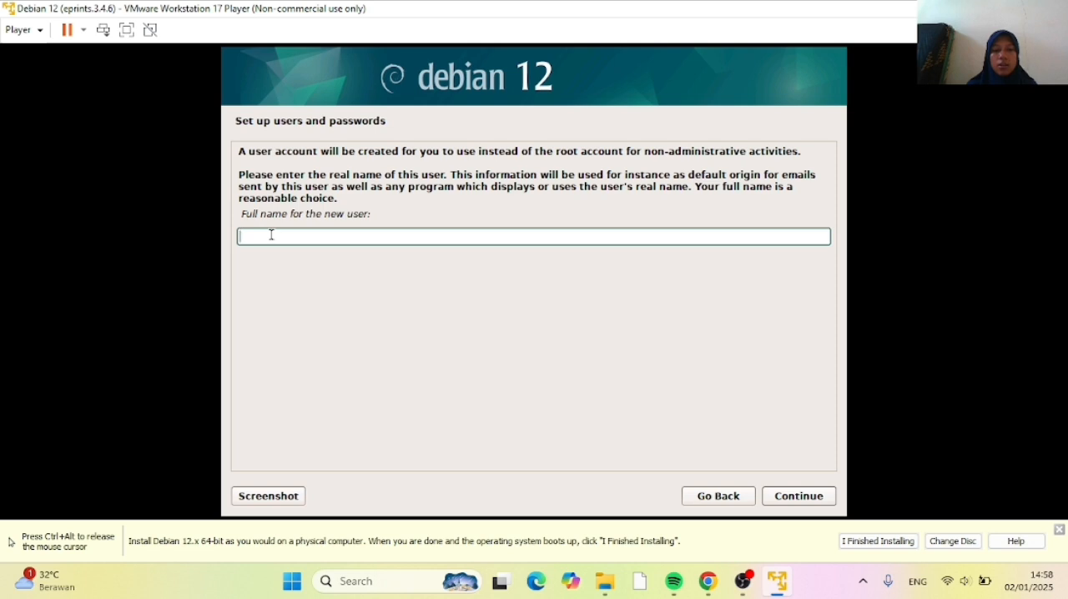
Enter the new user's full name and accept the proposed username for the account
type("d")
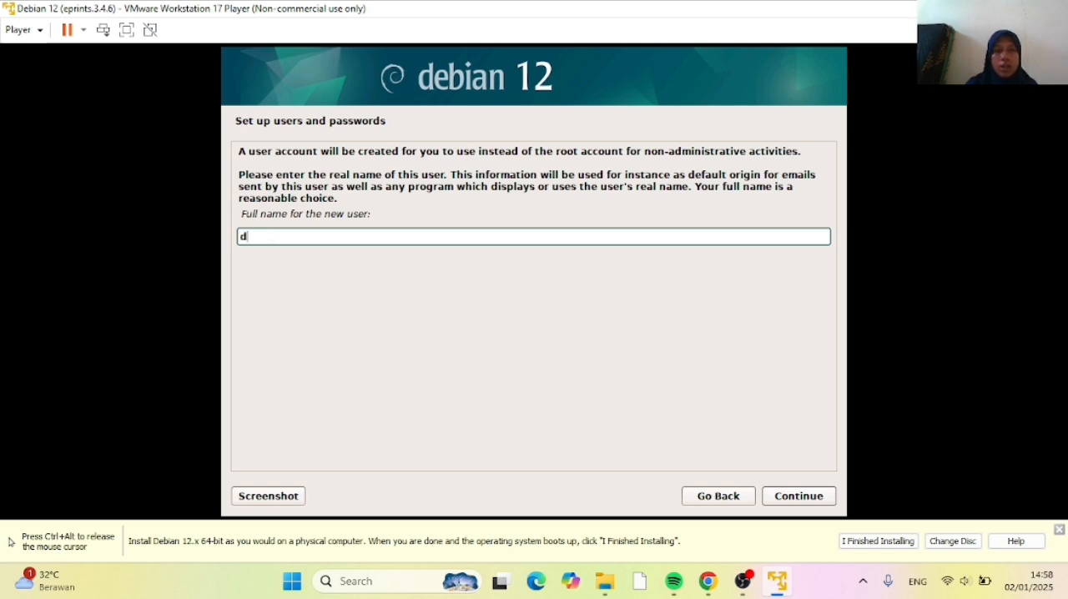
type("ila")
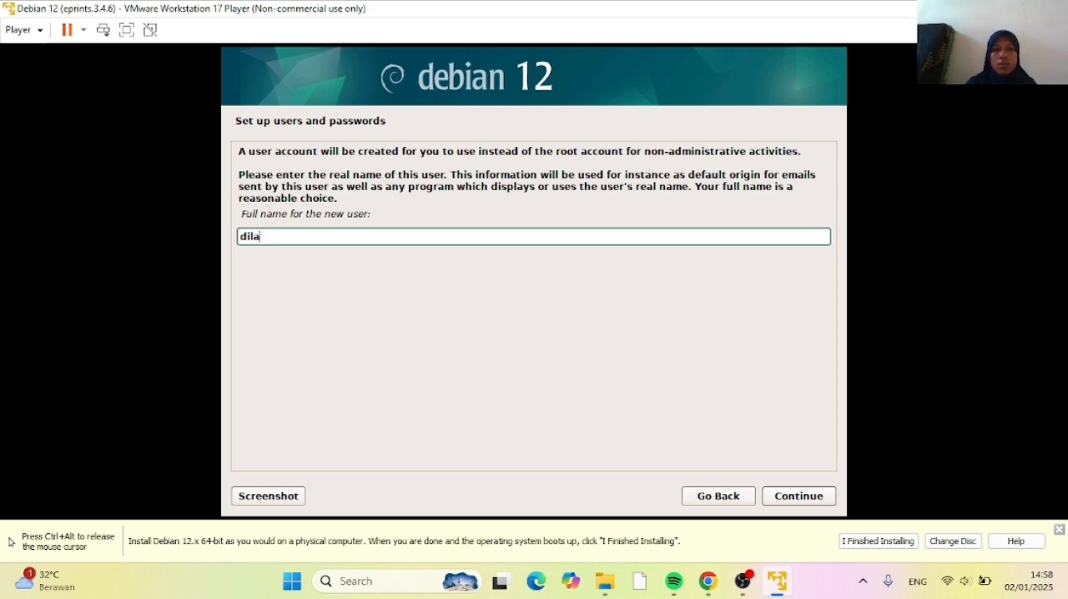
left_click(806, 500)
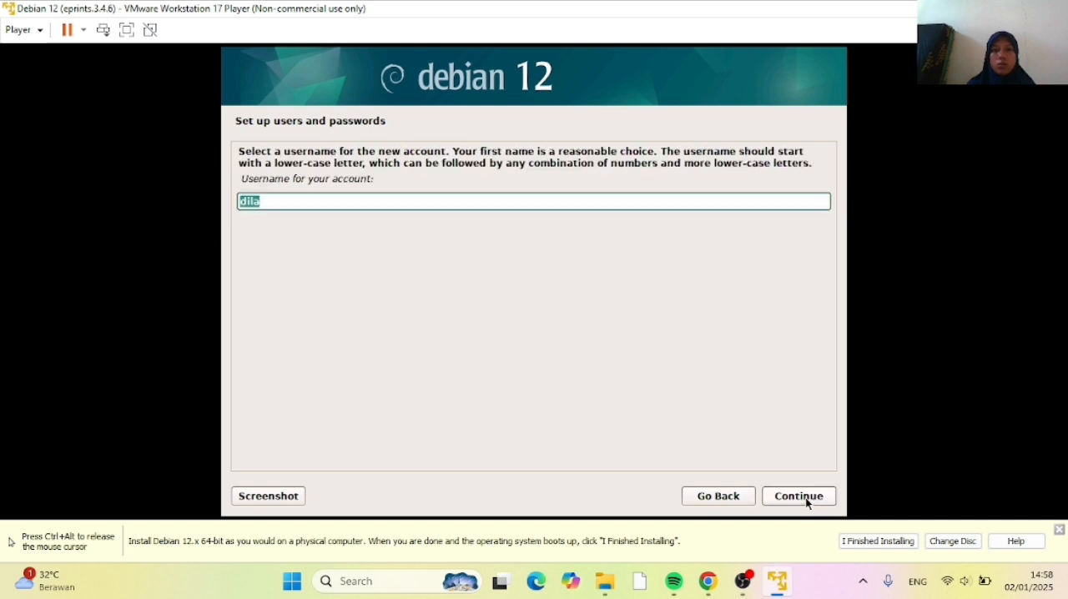
left_click(689, 201)
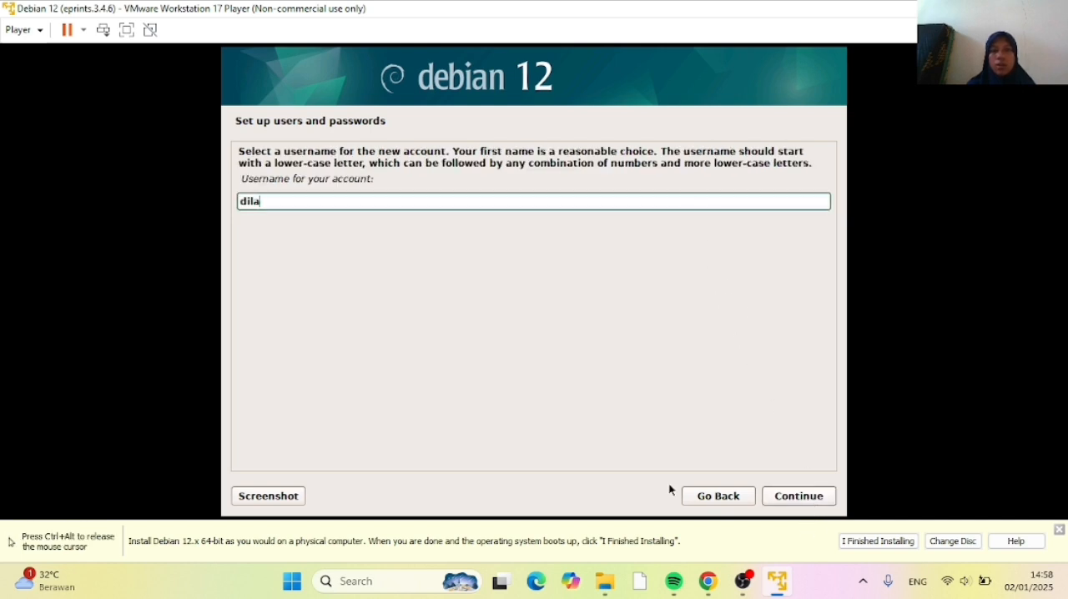
left_click(784, 491)
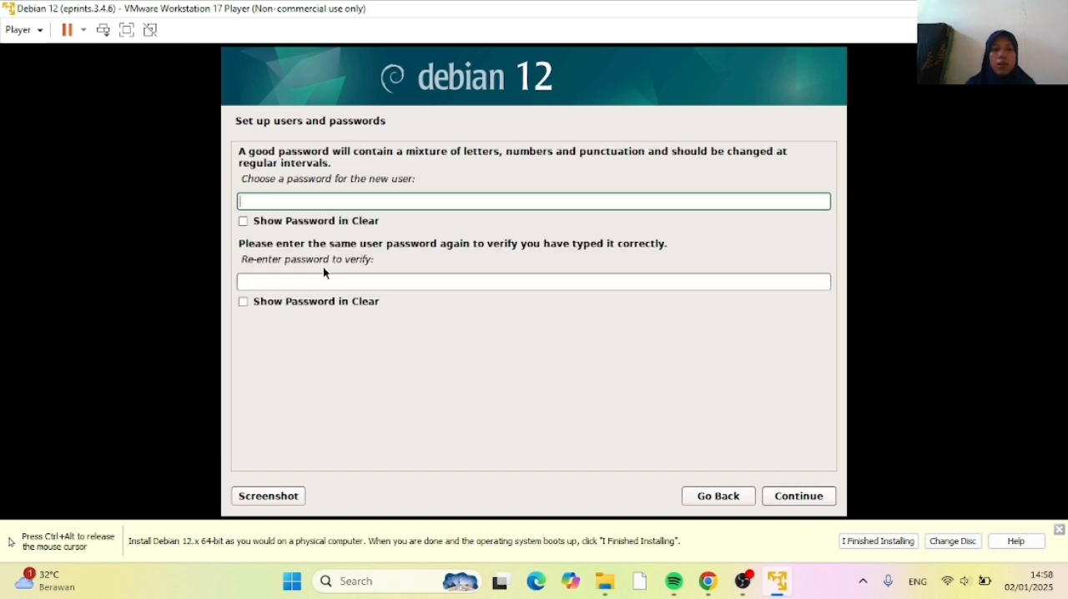
Enter and verify the new user's password shown in clear, and accept the Western (Sumatra, Jakarta, Java, West and Central Kalimantan) time zone
left_click(243, 221)
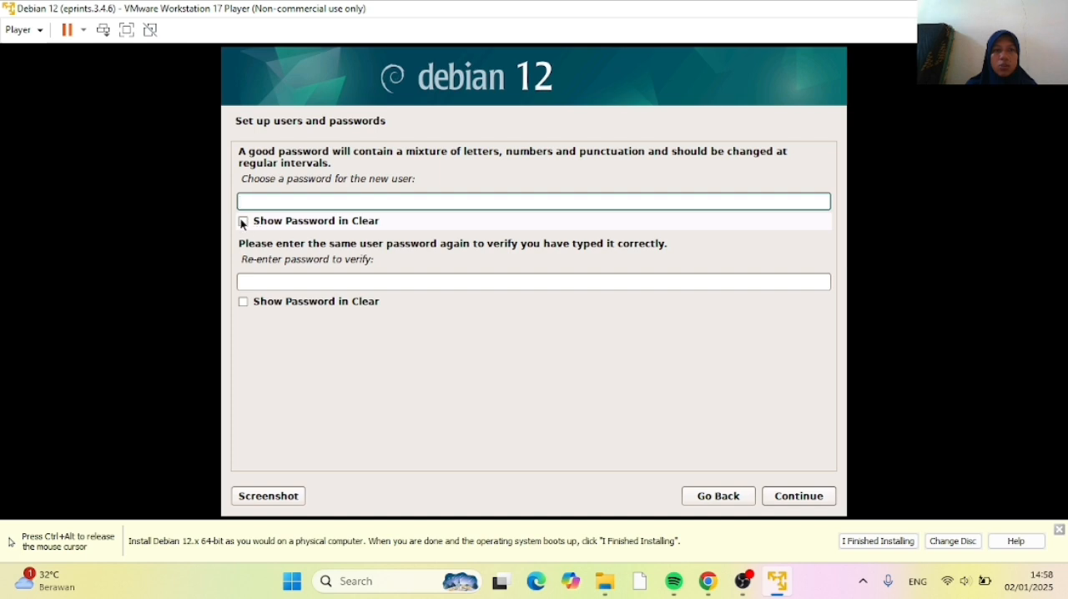
left_click(250, 199)
type("123")
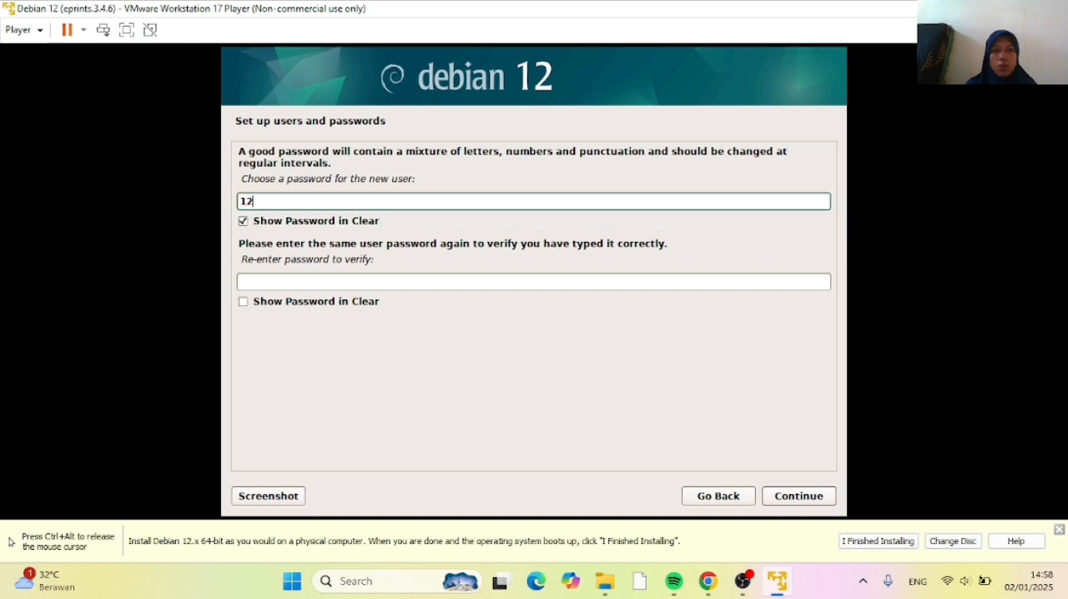
left_click(243, 301)
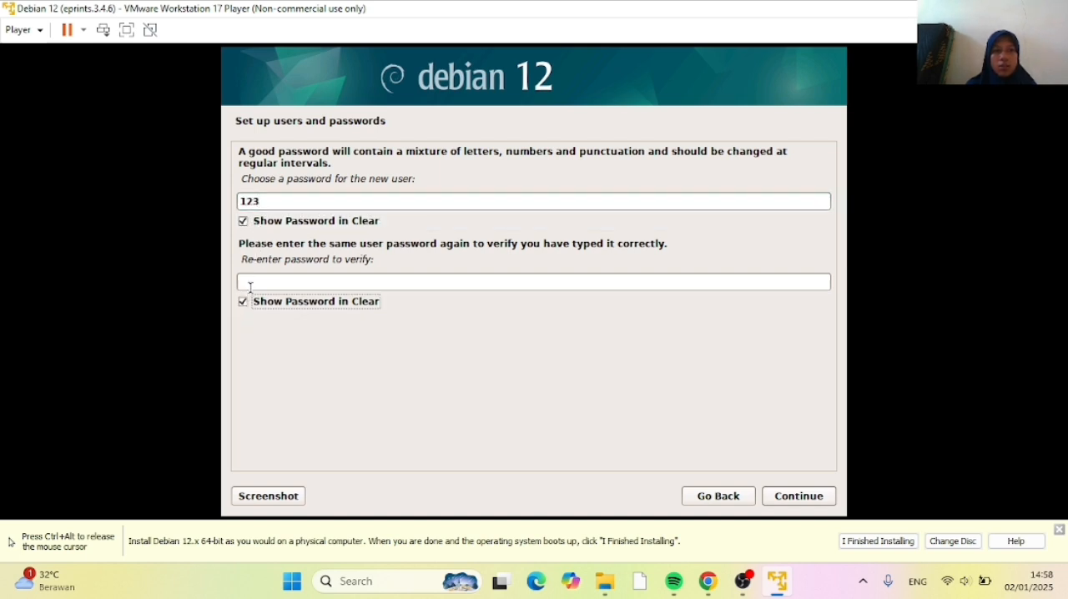
left_click(255, 282)
type("123")
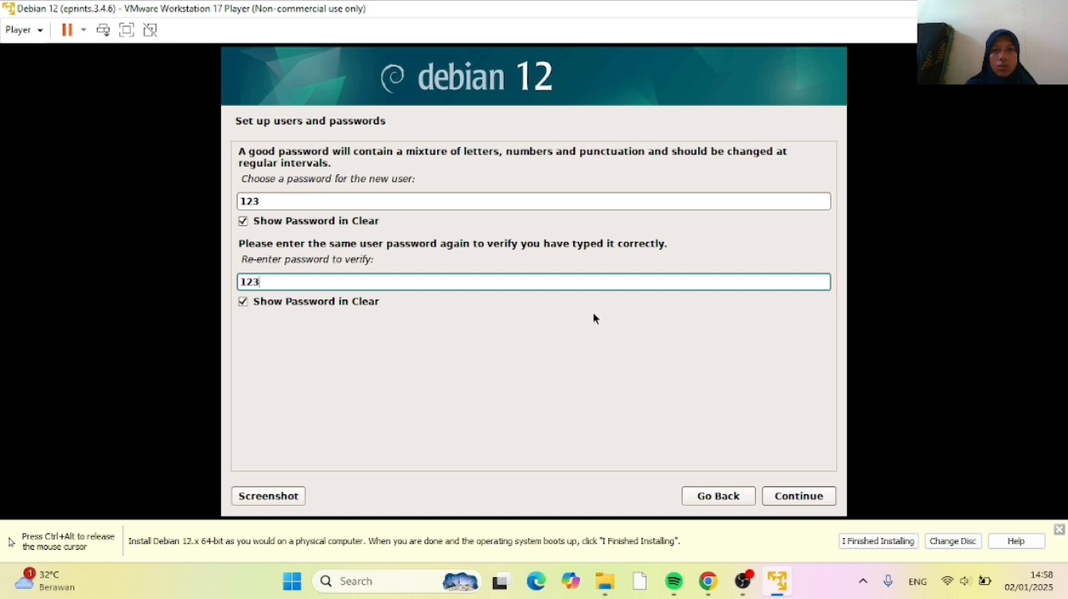
left_click(799, 496)
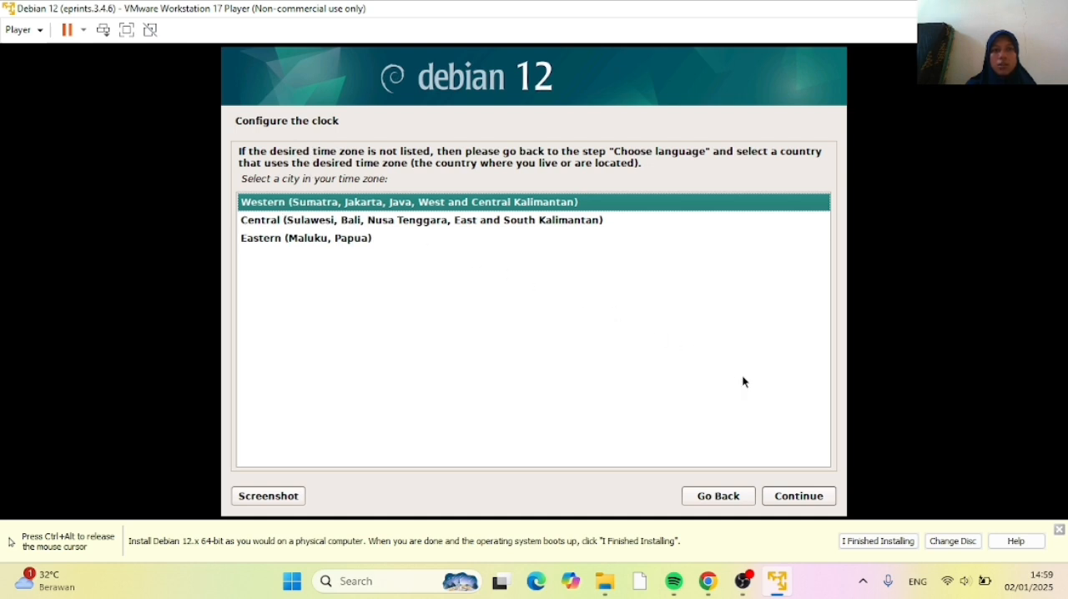
left_click(786, 498)
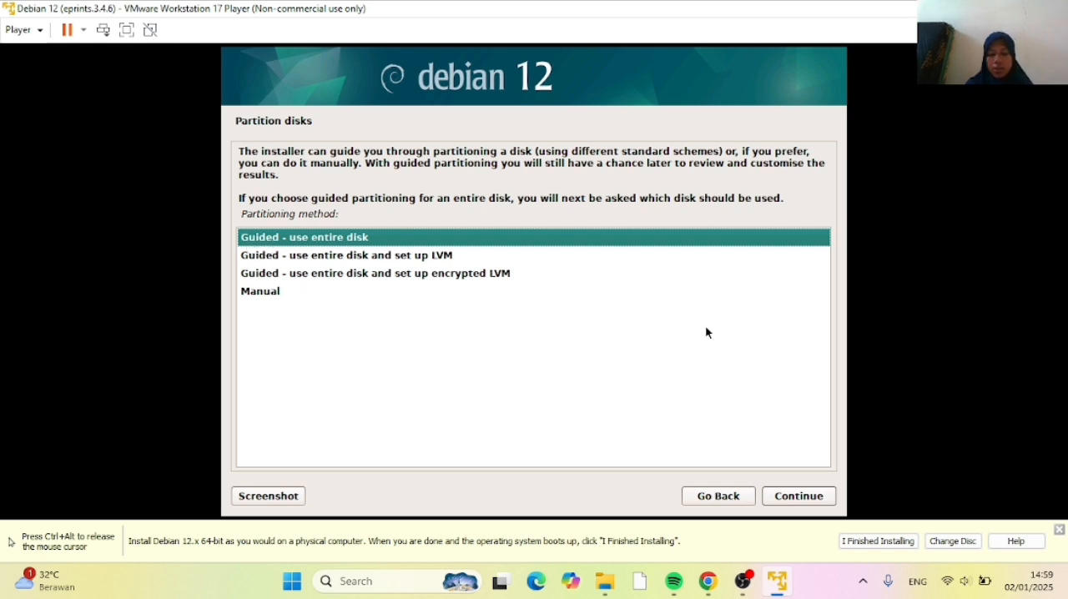
Partition the entire sda disk with guided partitioning and all files in one partition, and agree to write the changes to disk
left_click(806, 504)
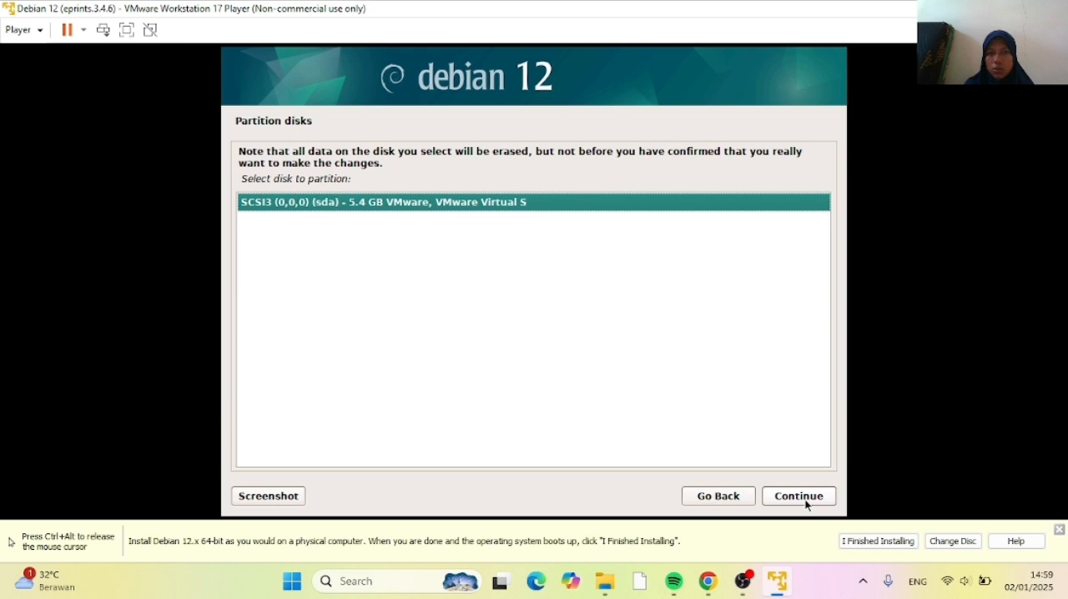
left_click(813, 498)
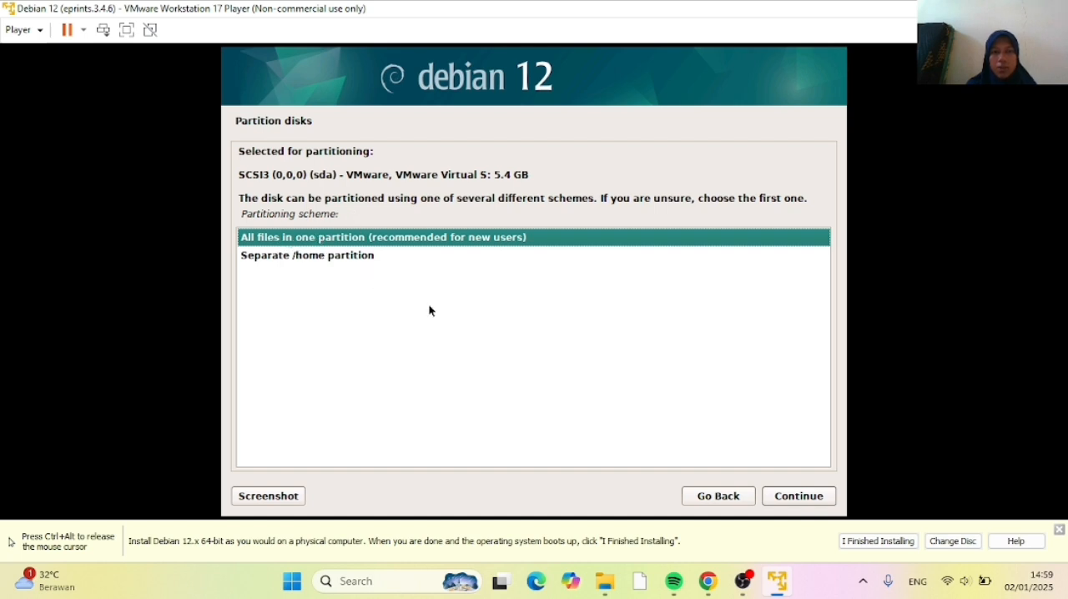
left_click(787, 501)
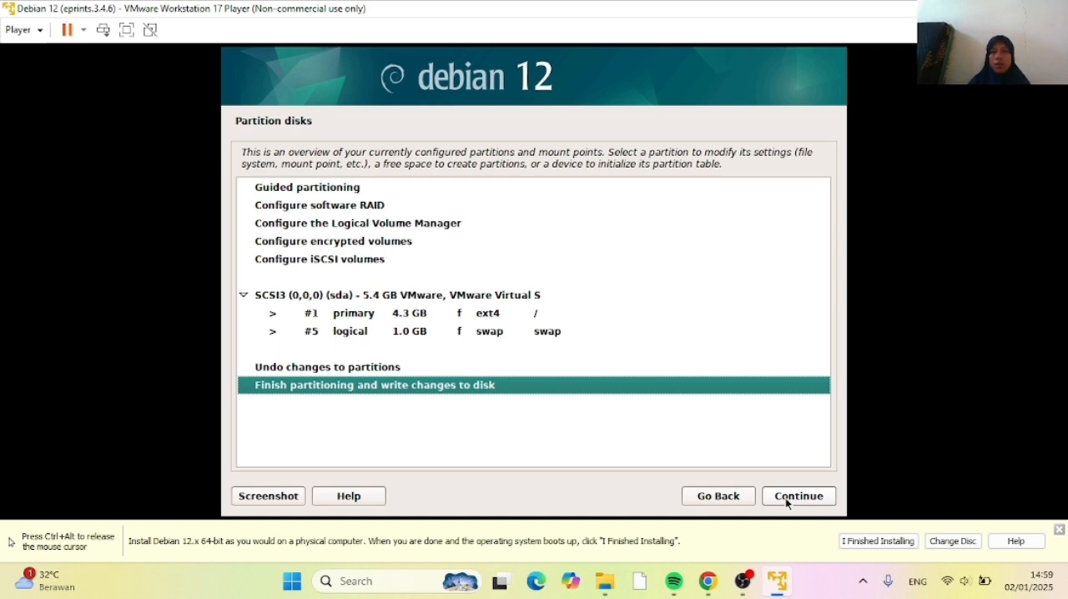
left_click(785, 498)
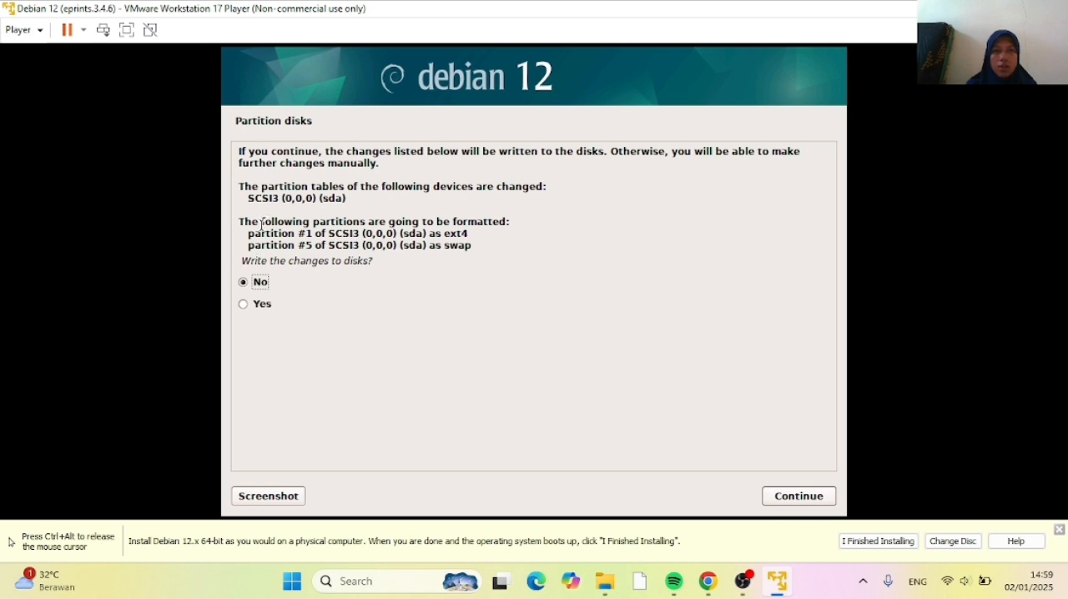
left_click(243, 304)
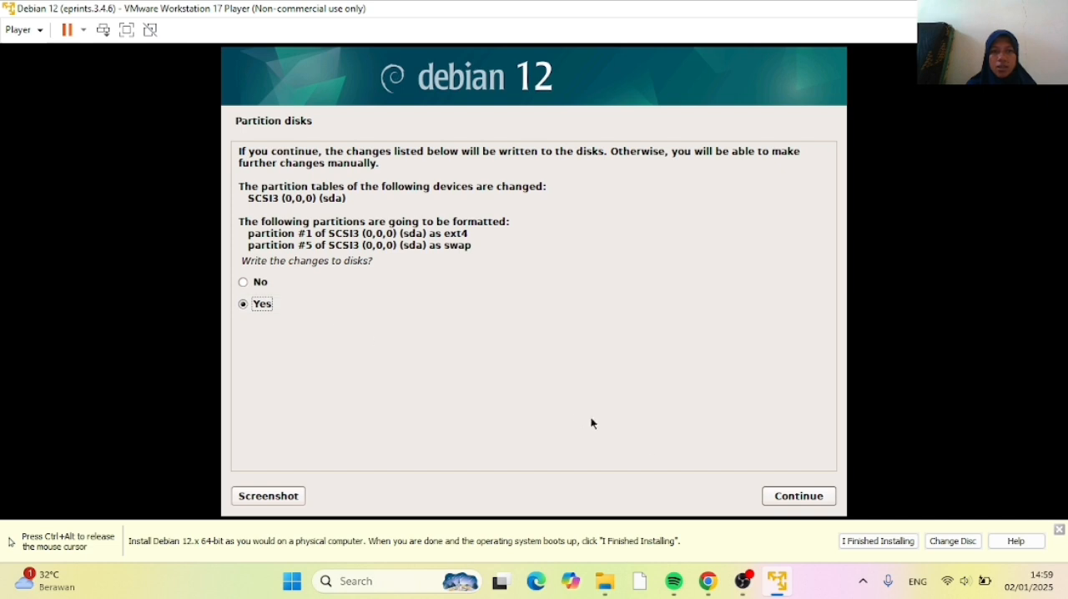
left_click(797, 497)
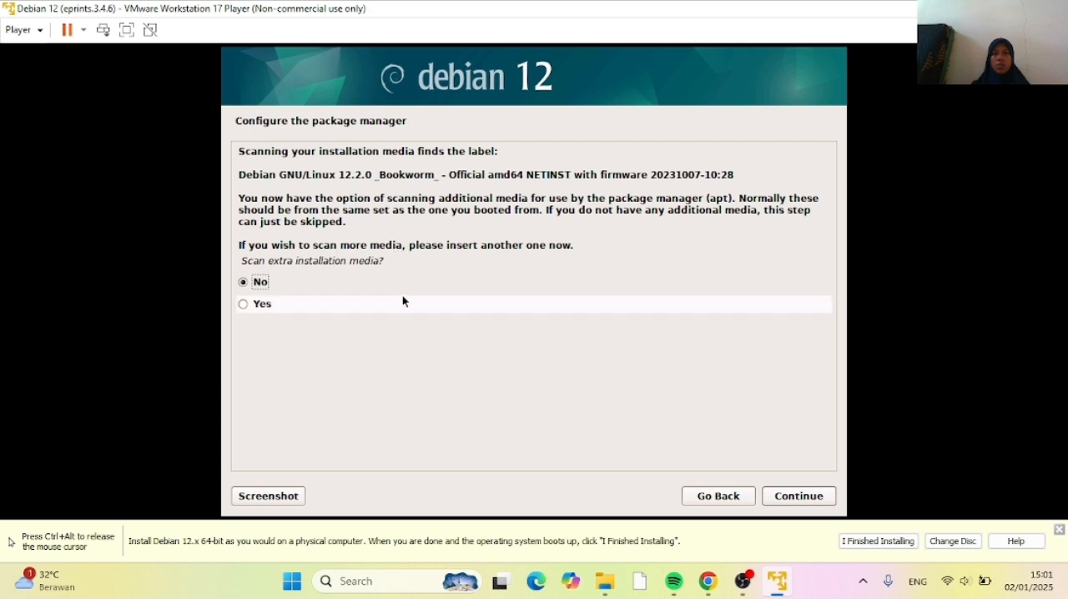
Configure the package manager without scanning extra media, using Indonesia's deb.debian.org mirror and a blank HTTP proxy
left_click(780, 496)
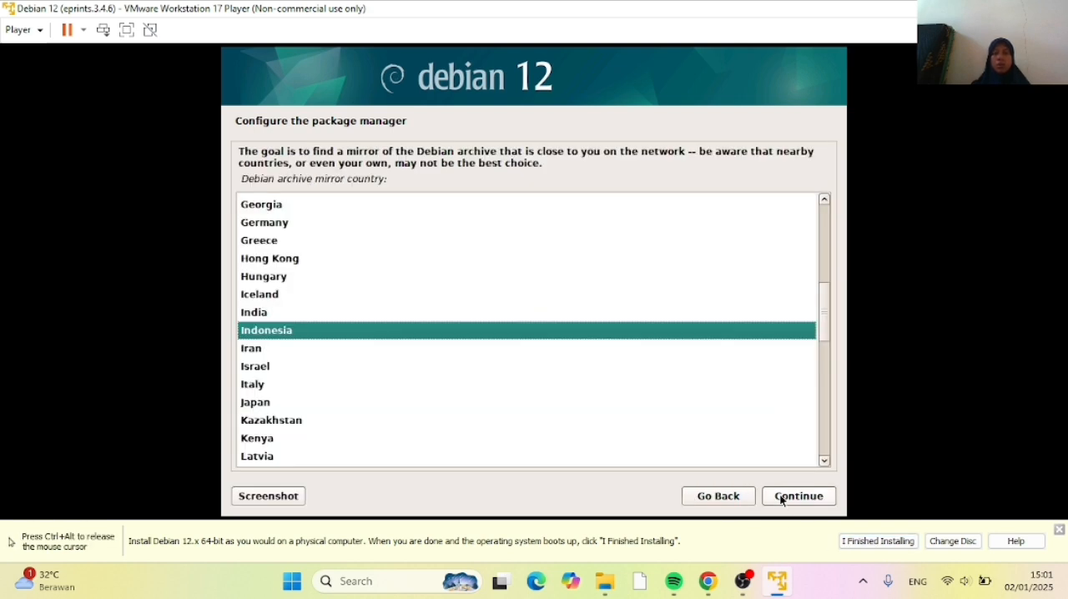
left_click(782, 498)
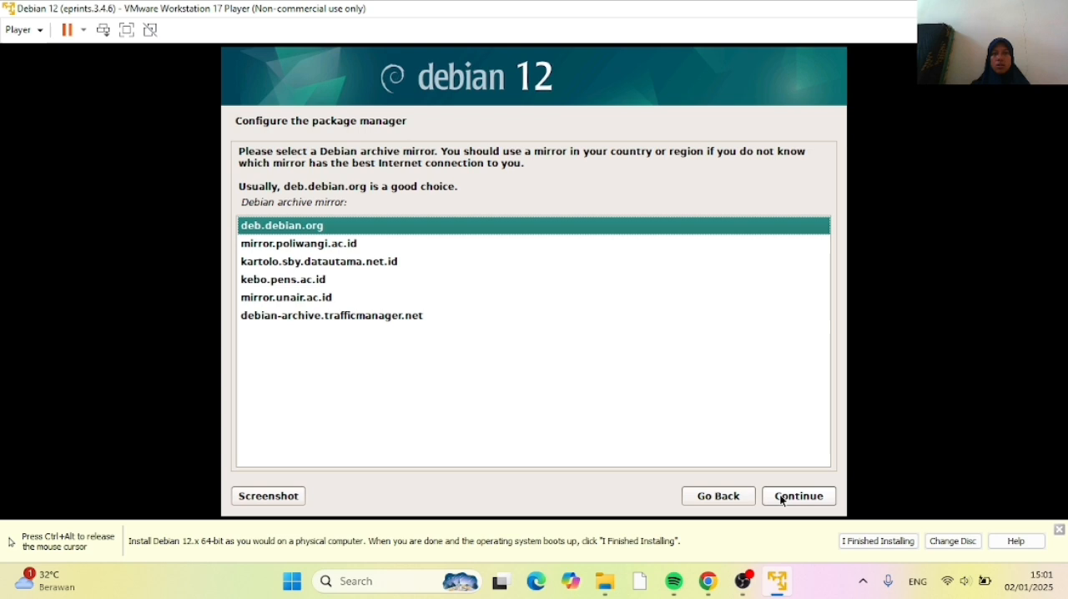
left_click(782, 498)
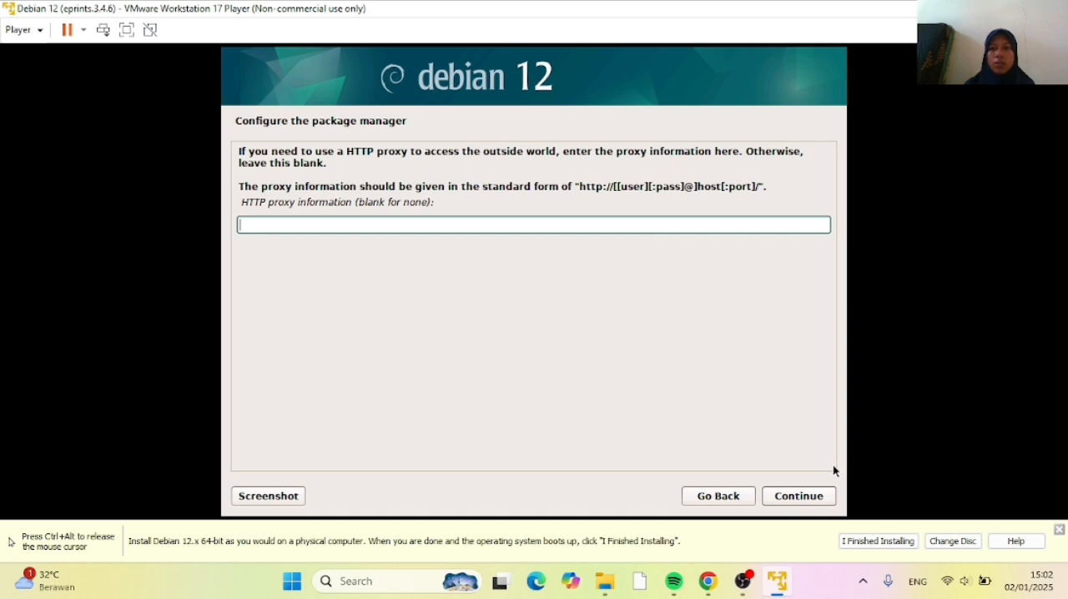
left_click(783, 501)
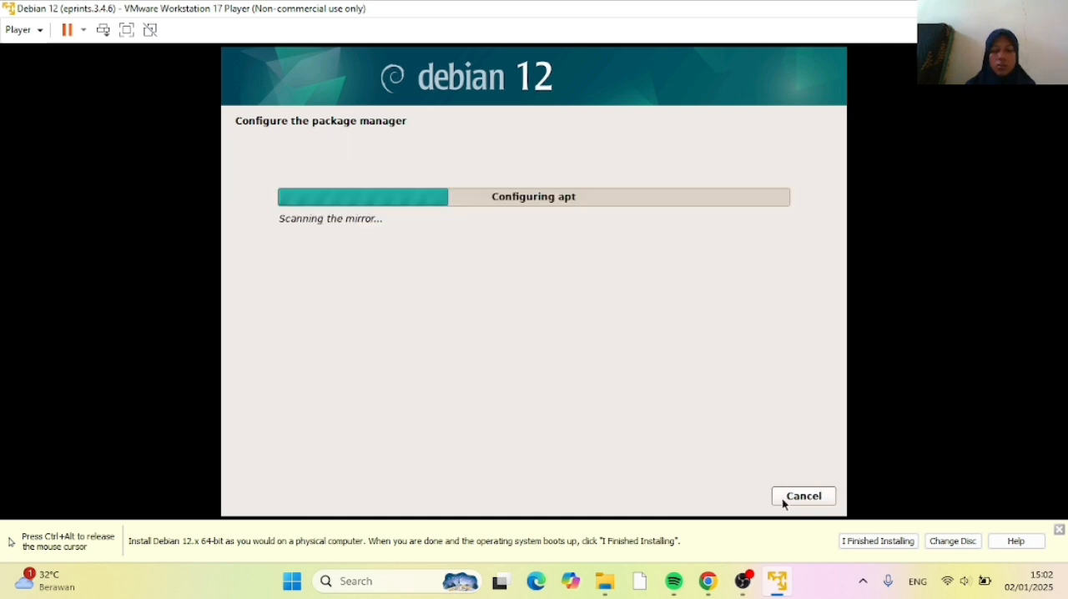
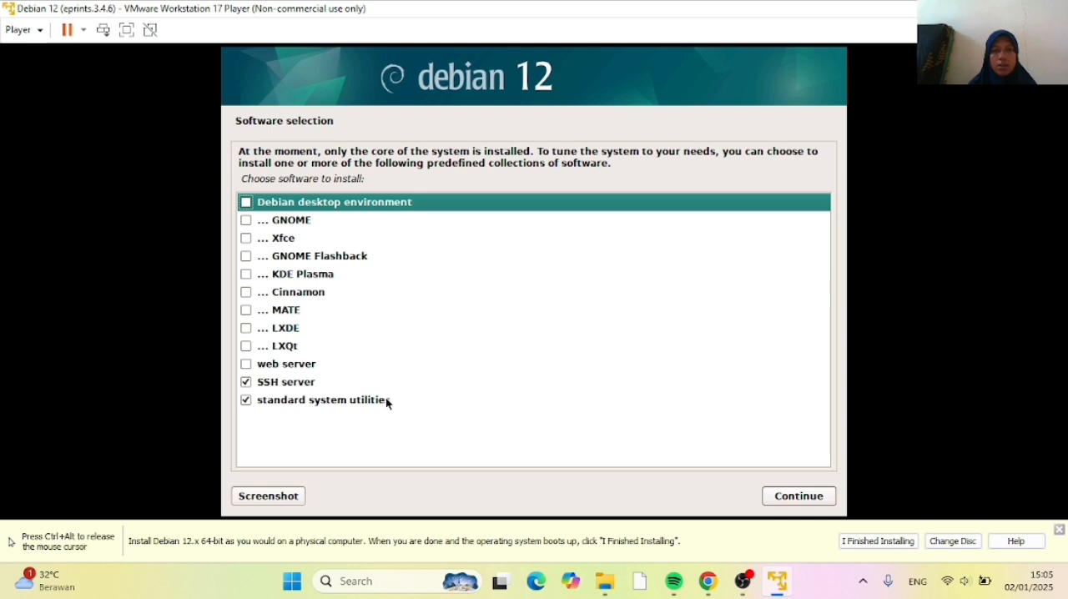
Accept SSH server and standard system utilities as the software selection, and install the GRUB boot loader on /dev/sda
left_click(800, 497)
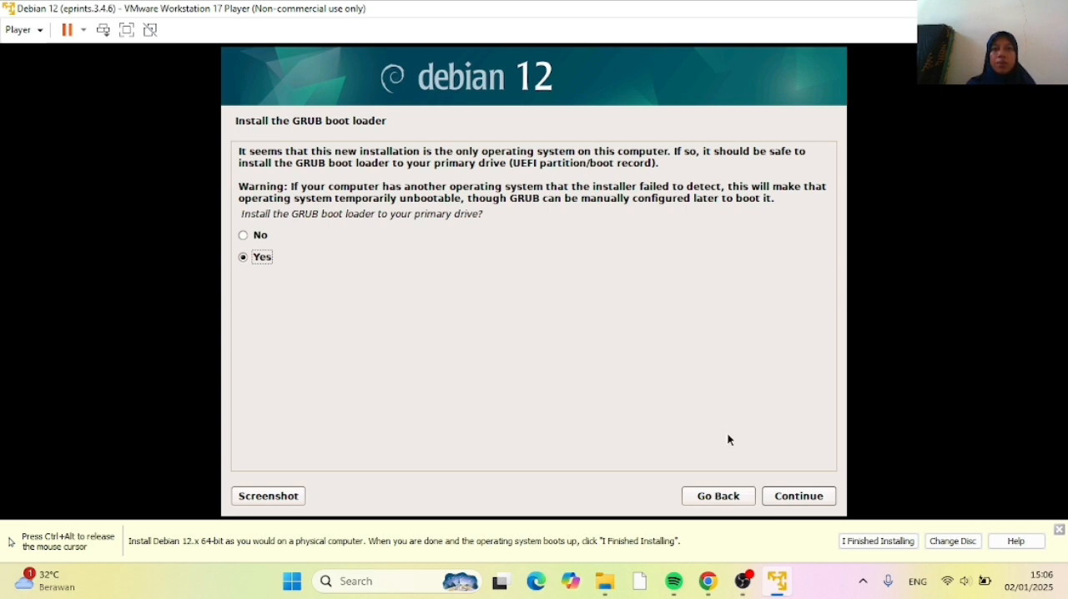
left_click(794, 504)
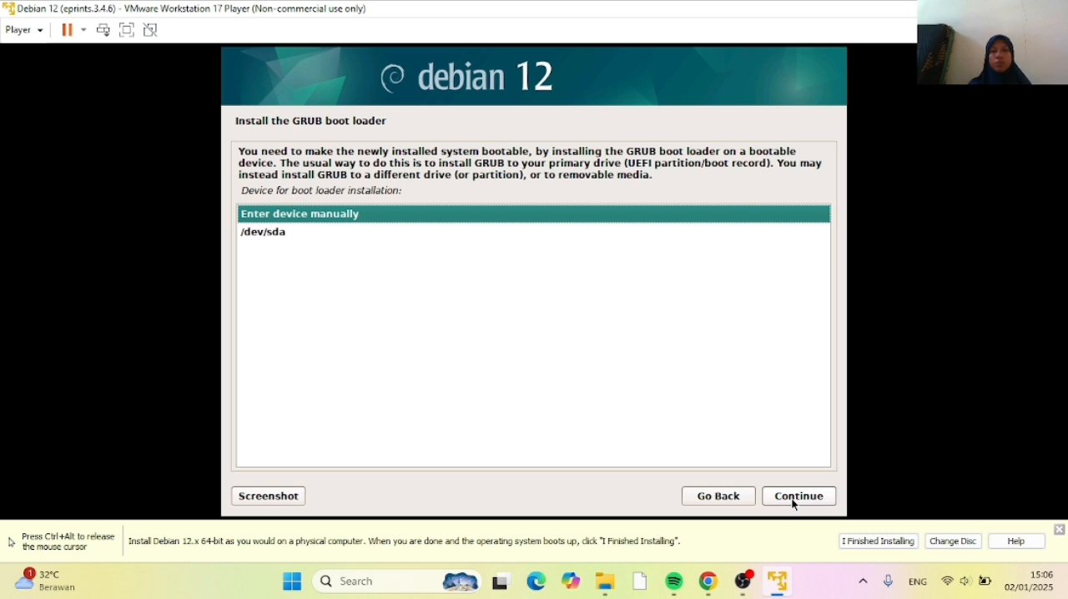
left_click(268, 236)
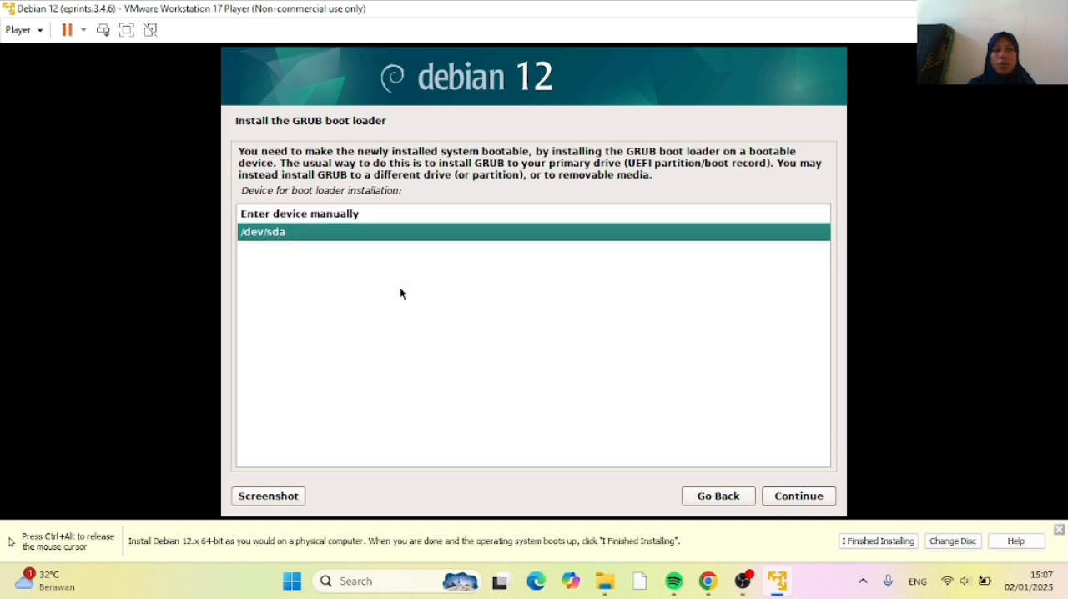
left_click(786, 499)
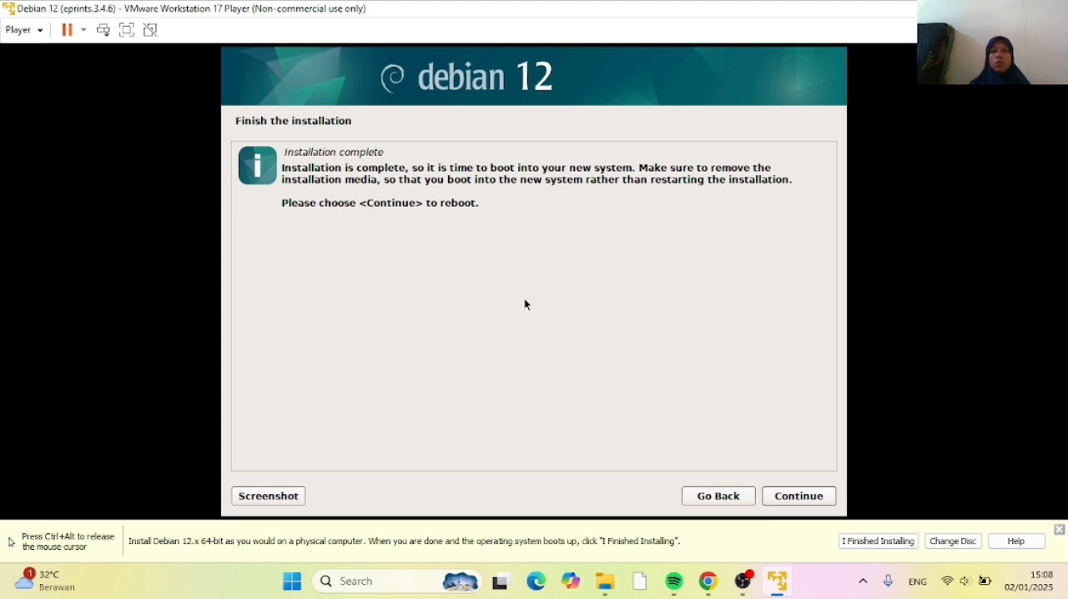
Finish the installation by rebooting into the new system, and log in with the account's username and password
left_click(787, 498)
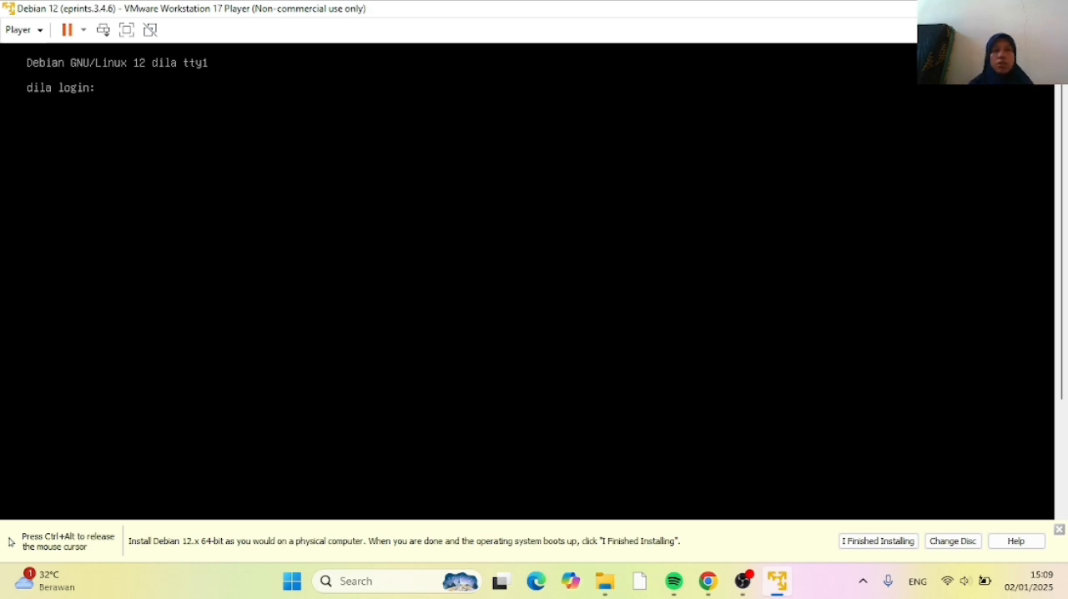
key("ctrl+alt")
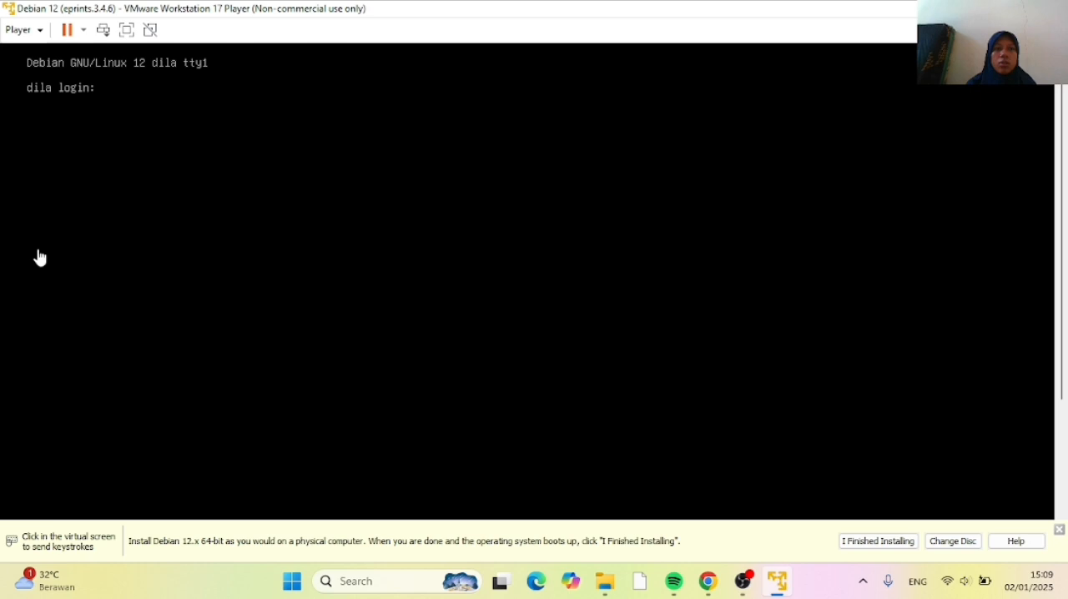
left_click(108, 89)
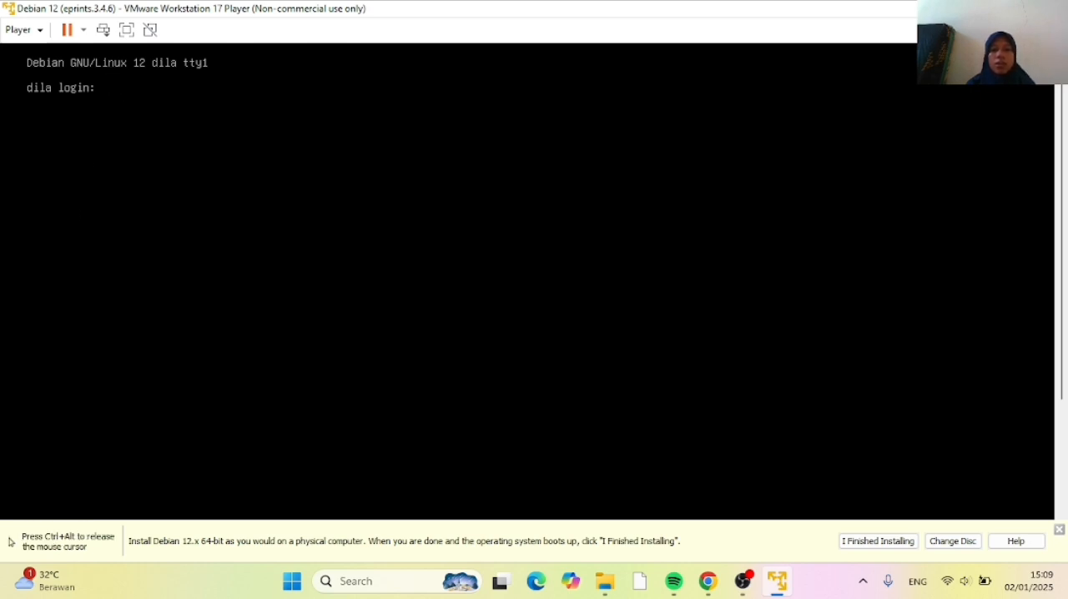
type("dila")
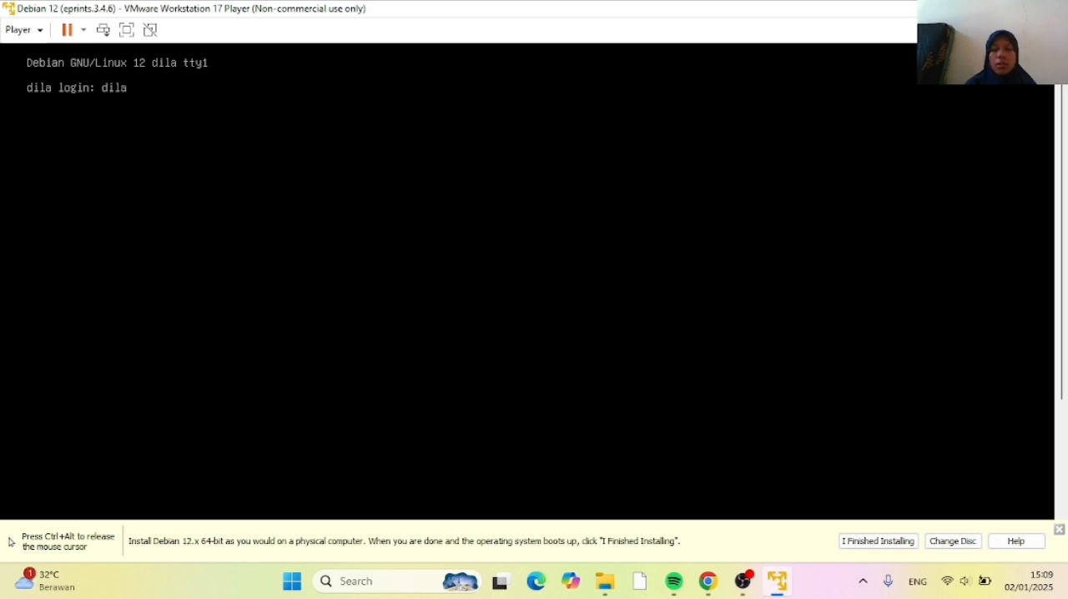
key("Return")
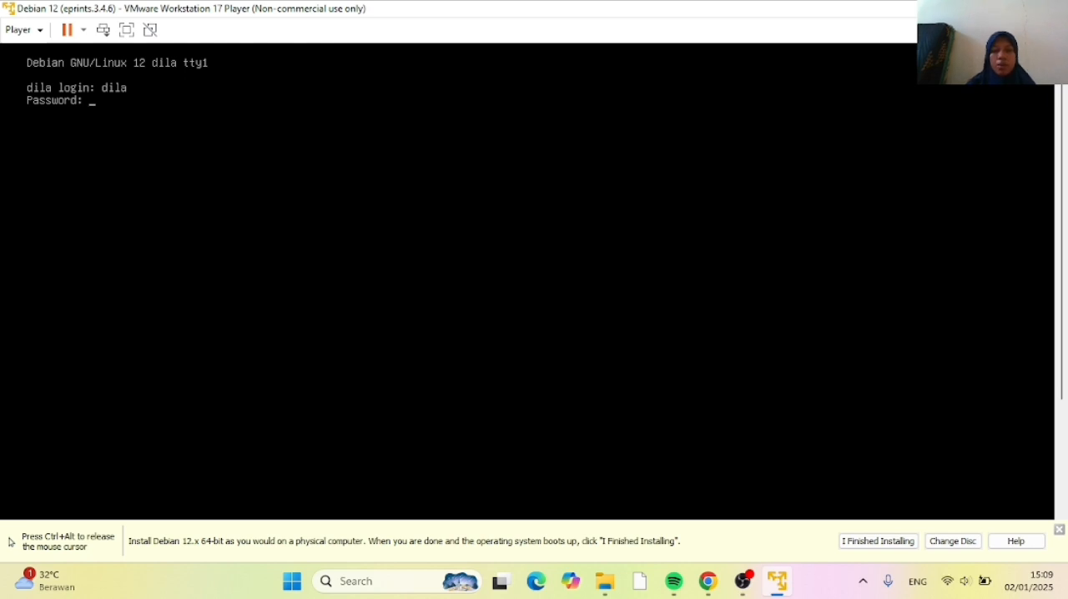
key("Return")
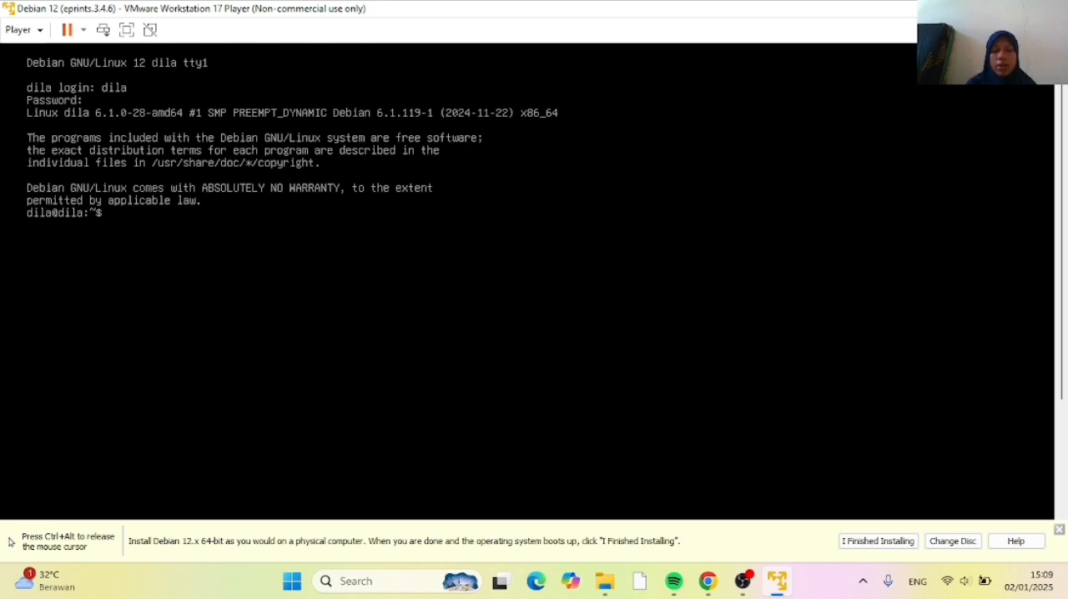
Switch to a root login shell with su - and enter the root password
type("su -")
key("Return")
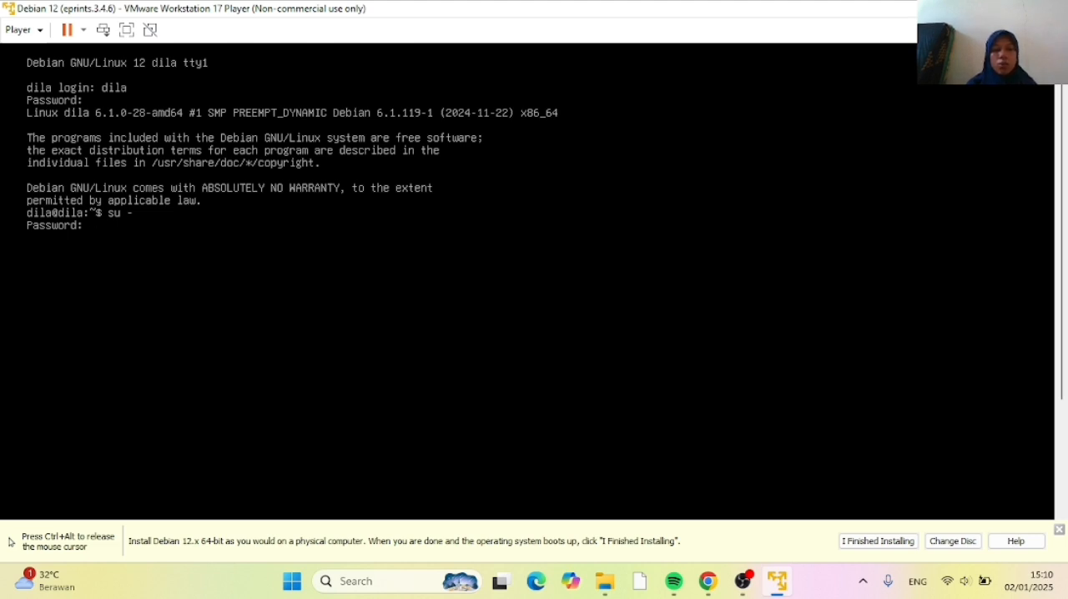
key("Return")
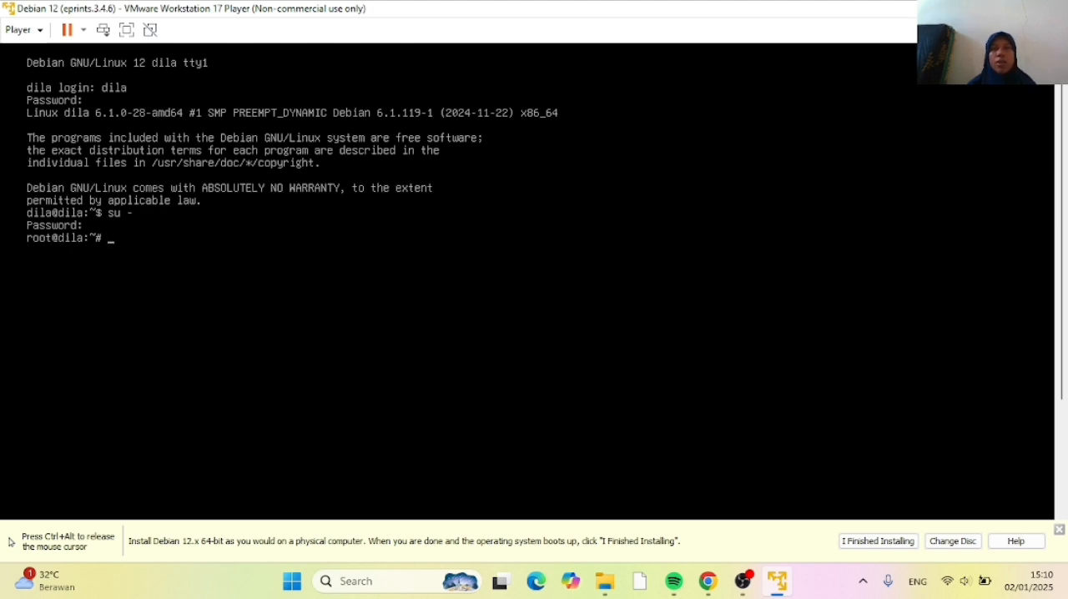
Install the net-tools package with apt install net-tools
type("a")
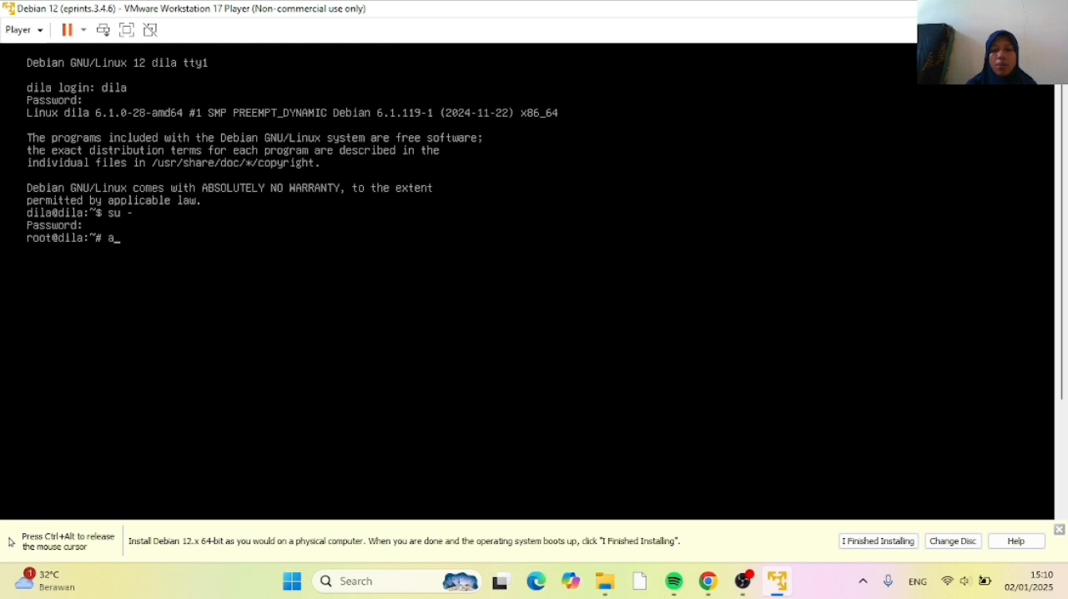
type("pt i")
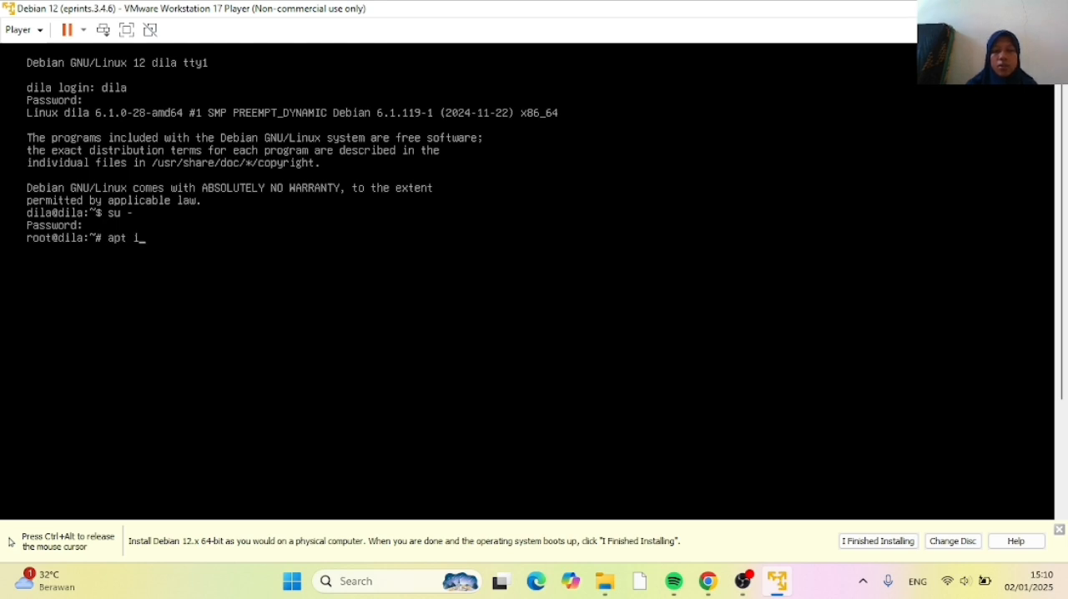
type("nstal")
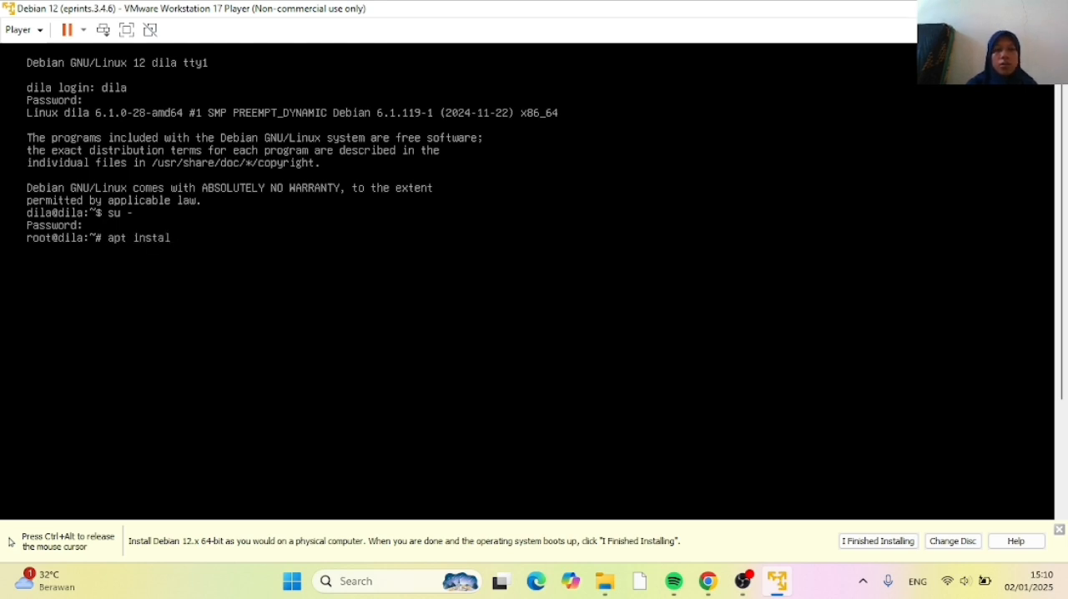
type("l net")
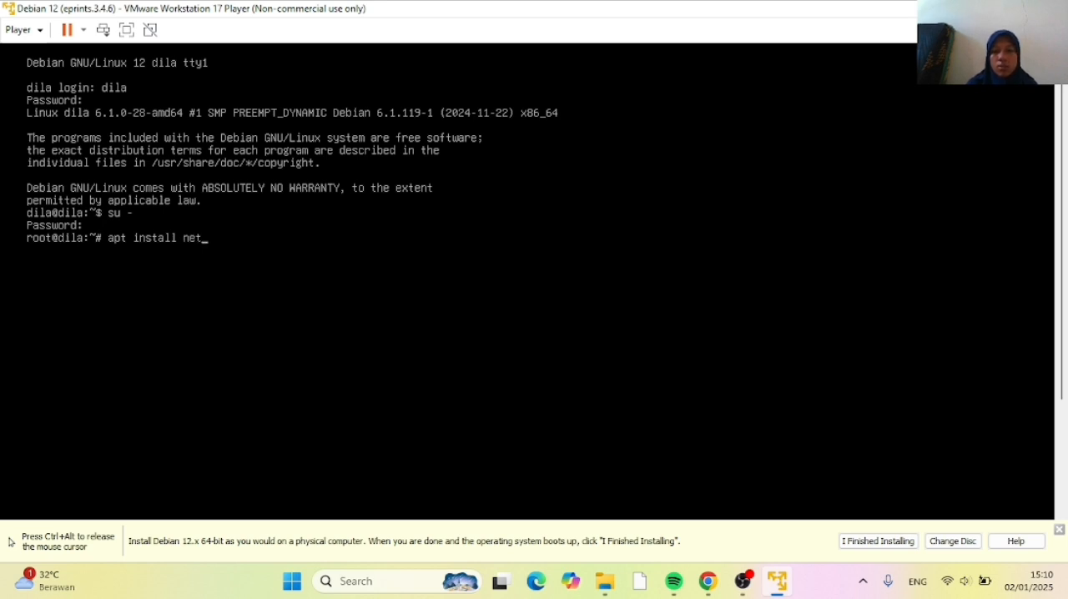
type("-t")
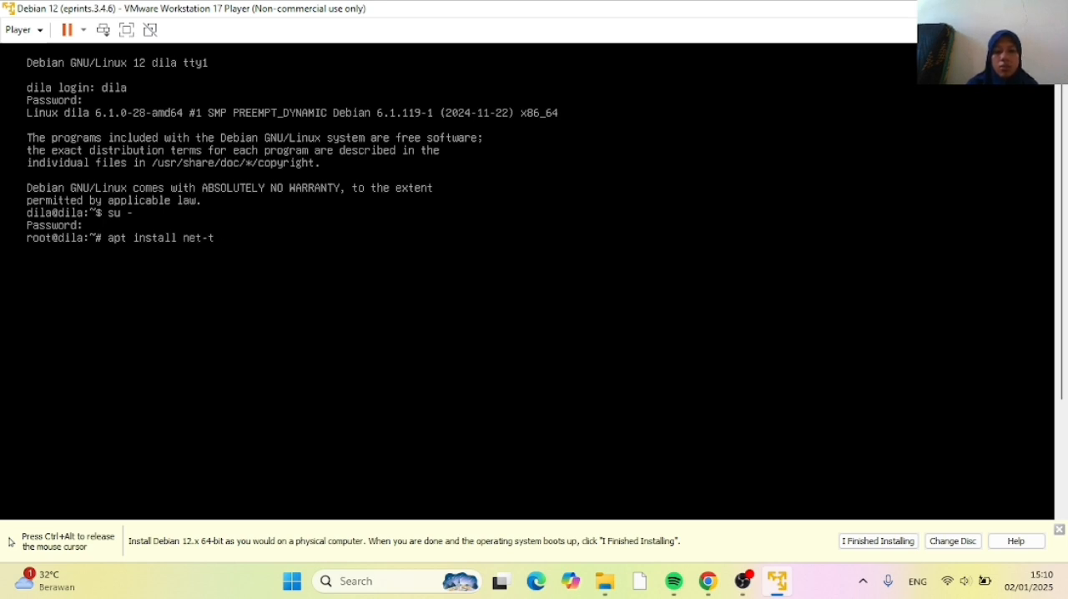
type("ools")
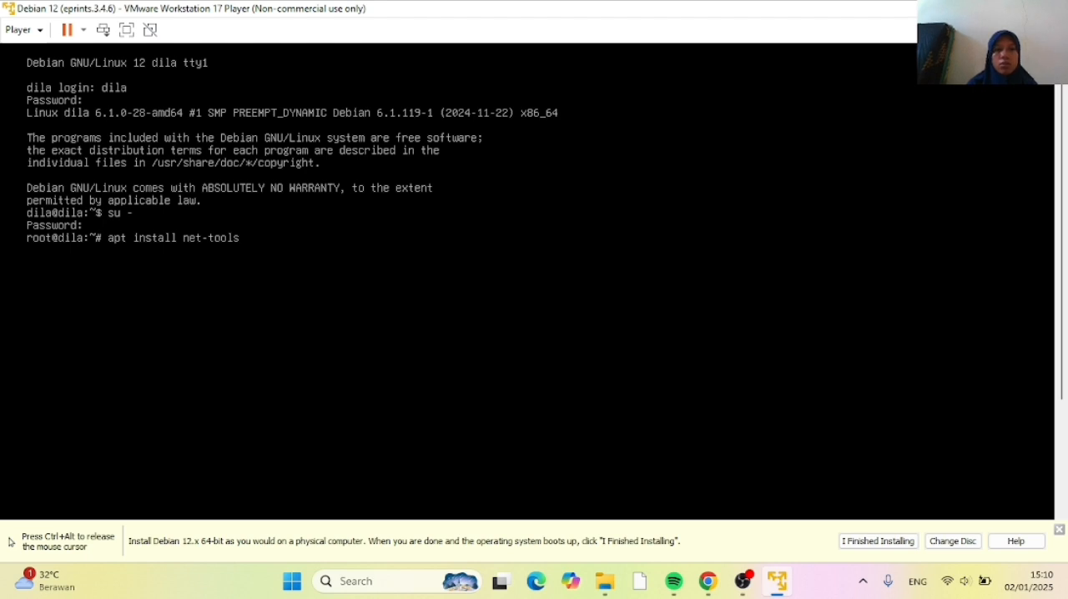
key("Return")
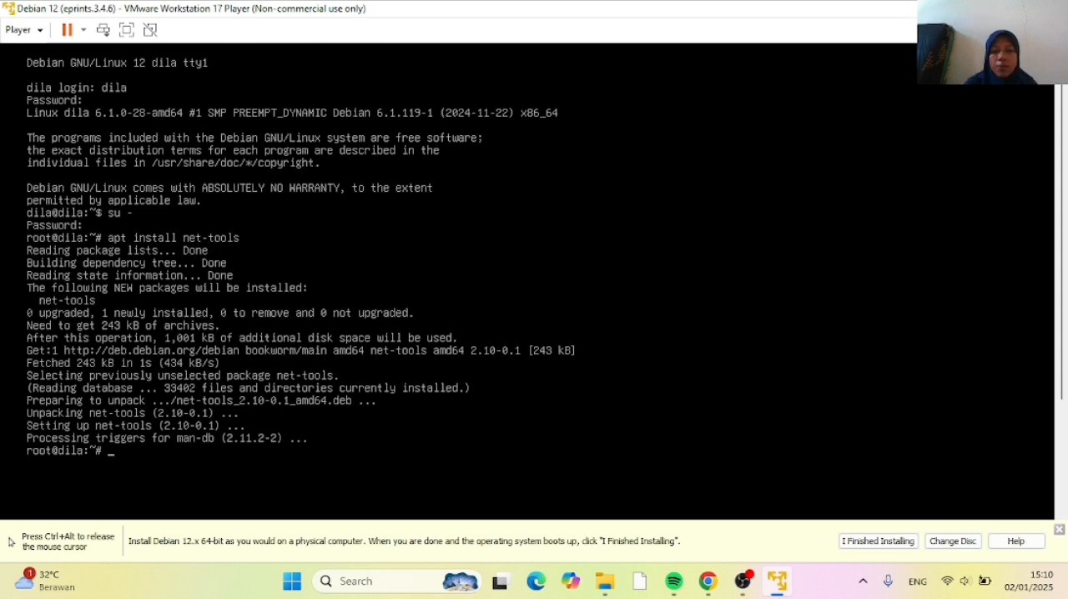
Run ifconfig and read the IP address of the ens33 network interface in its output
type("if")
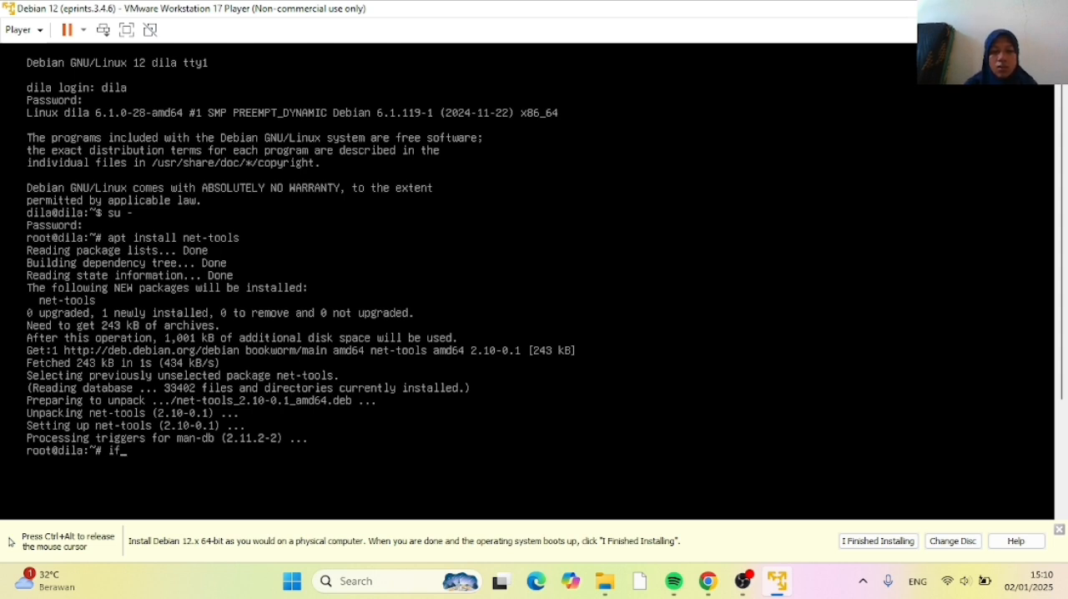
type("config")
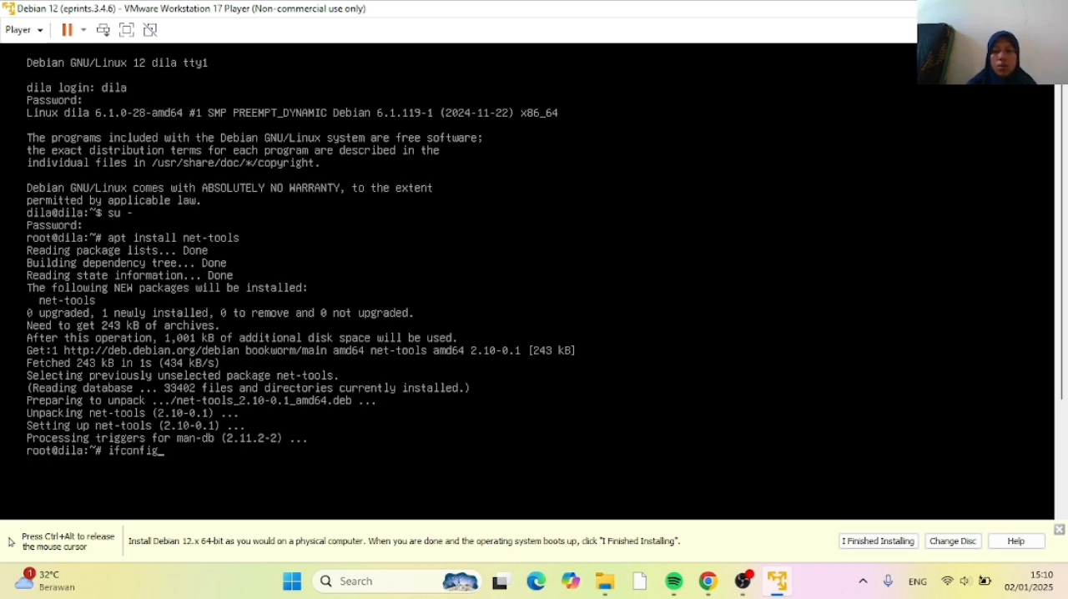
key("Return")
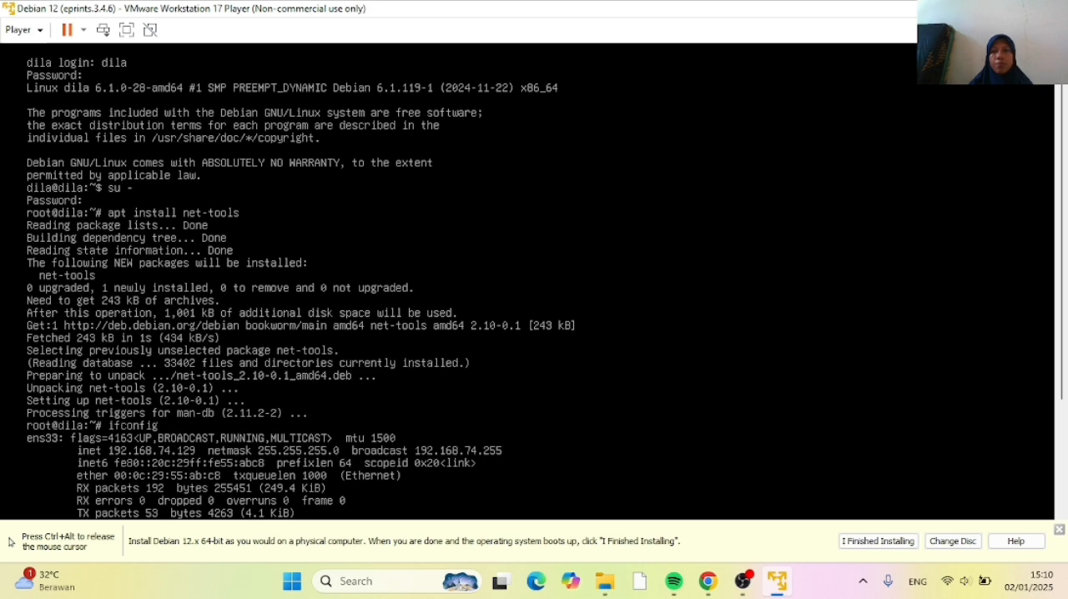
key("ctrl+alt")
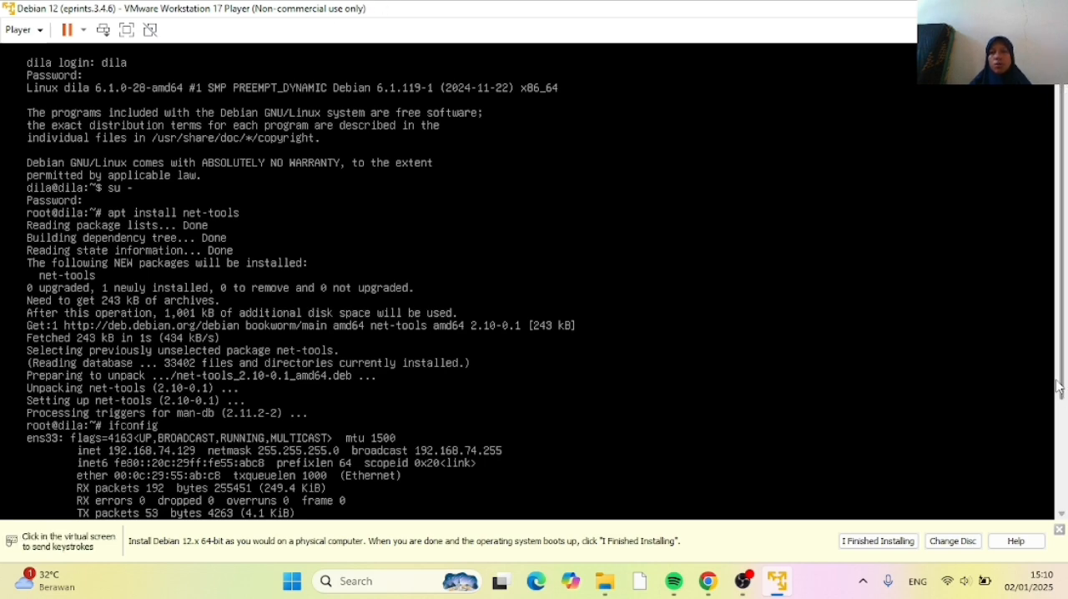
scroll(1066, 434, "down", 3)
left_click_drag(1067, 465, 1067, 501)
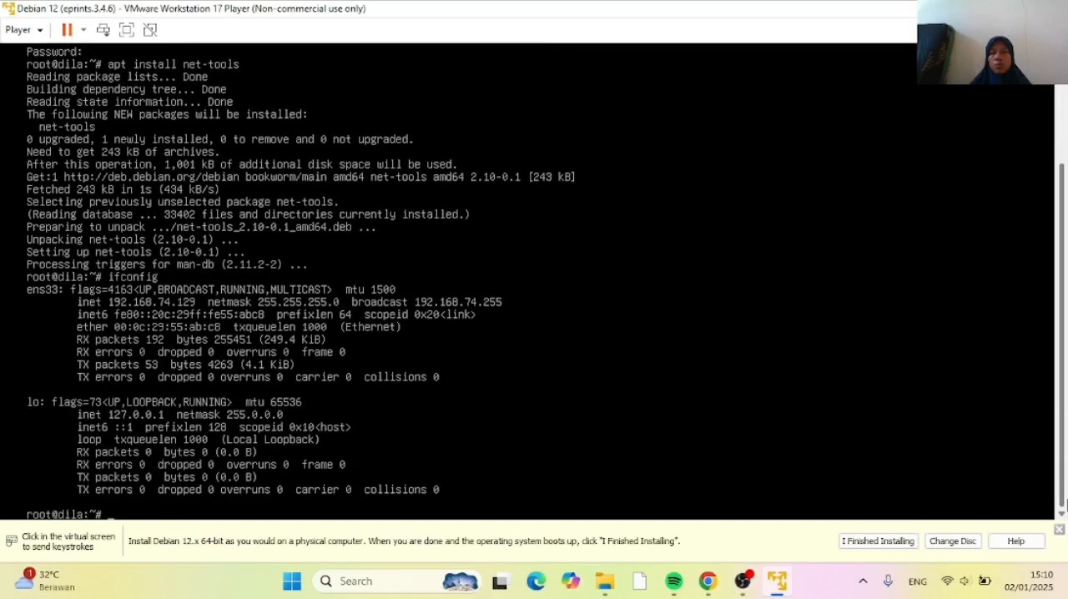
left_click(985, 467)
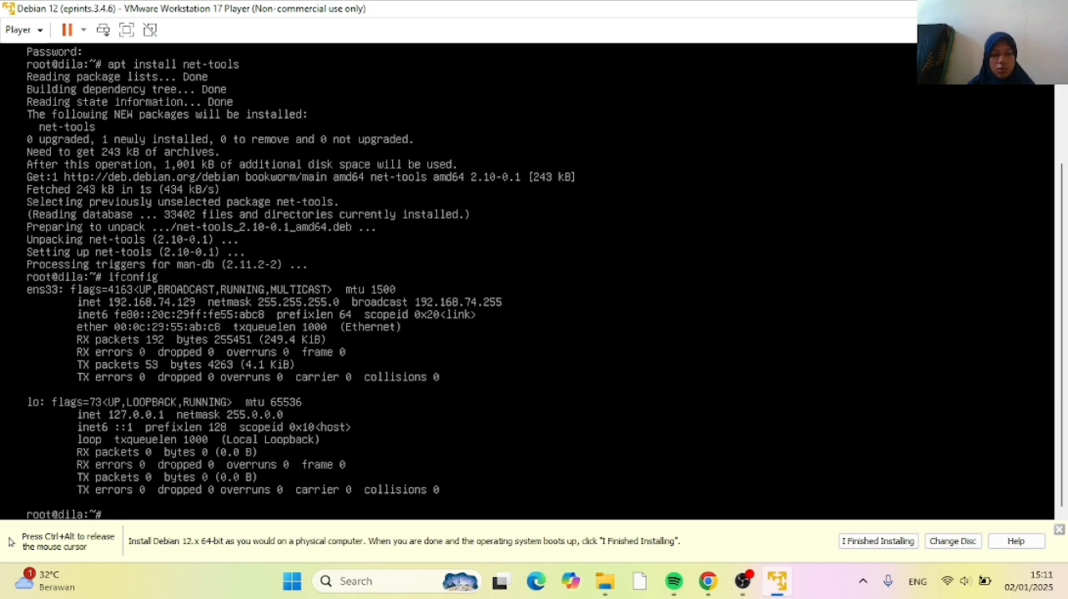
Leave the virtual machine, switch to File Explorer on the host and launch putty-64bit-0.79-installer
key("ctrl+alt")
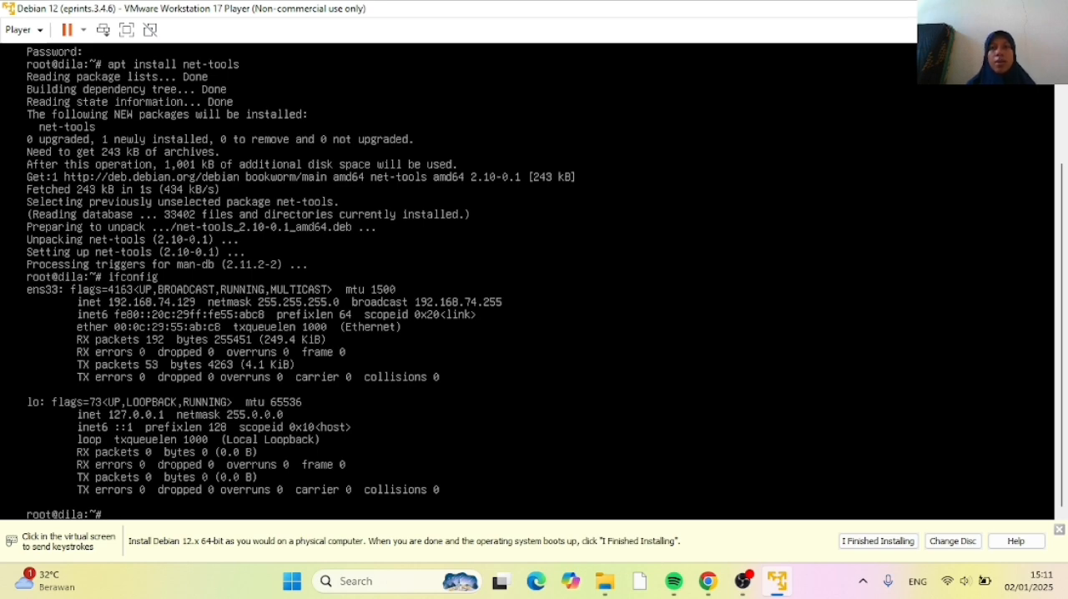
left_click(978, 9)
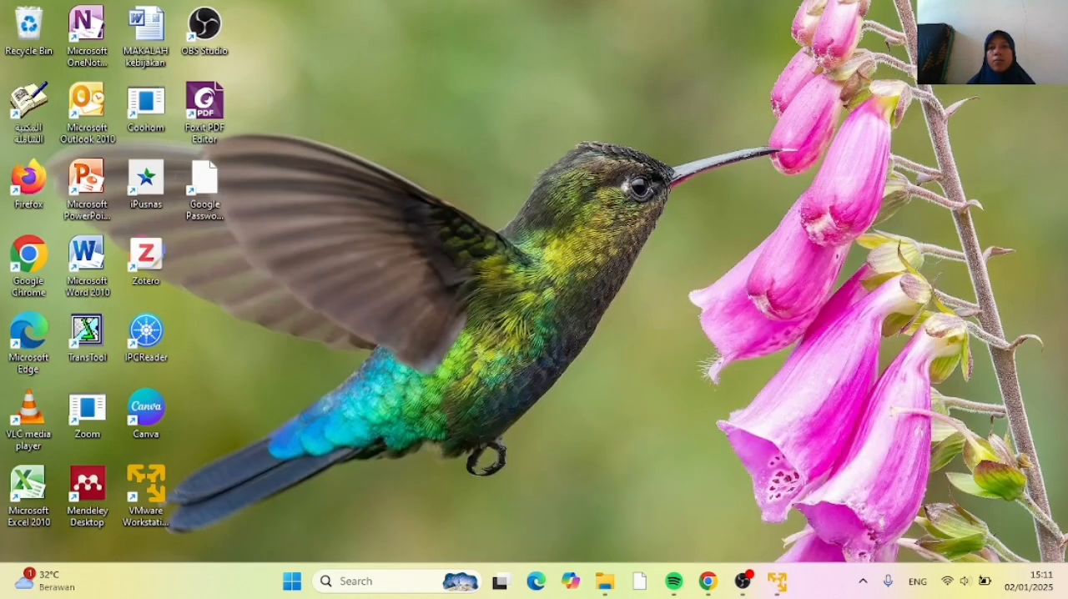
left_click(607, 582)
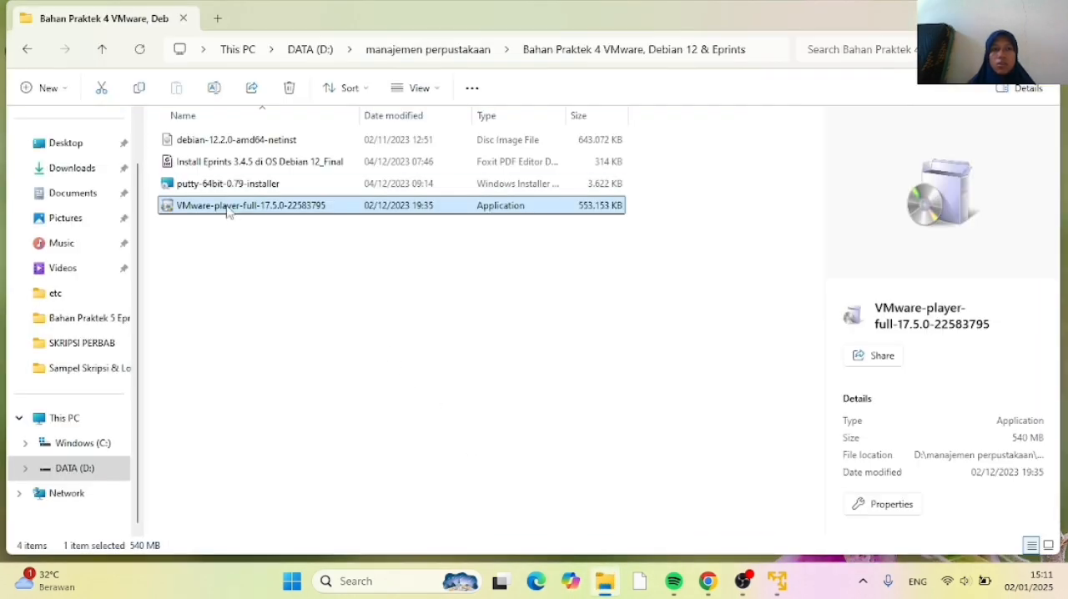
double_click(226, 185)
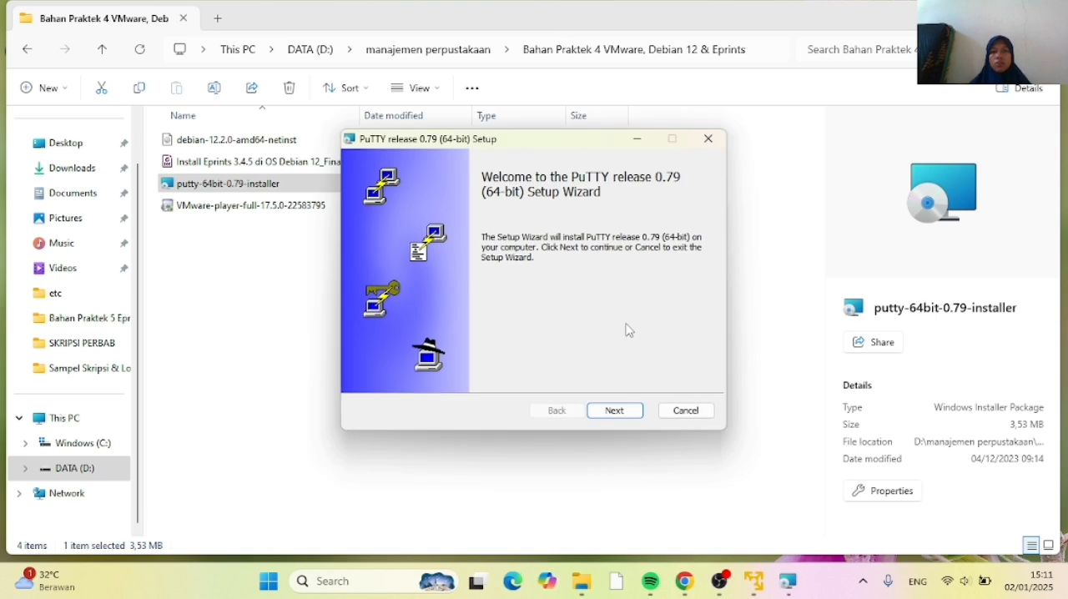
Set the PuTTY setup's destination folder to D:\Program Files\PuTTY\ and proceed to the product features
left_click(615, 414)
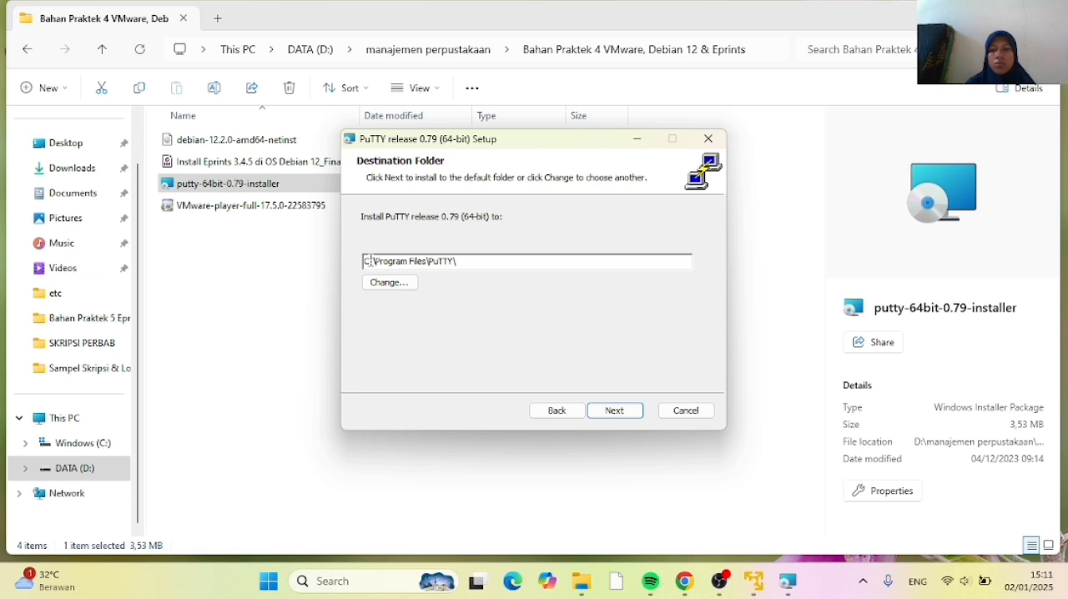
left_click(370, 262)
key("BackSpace")
type("d")
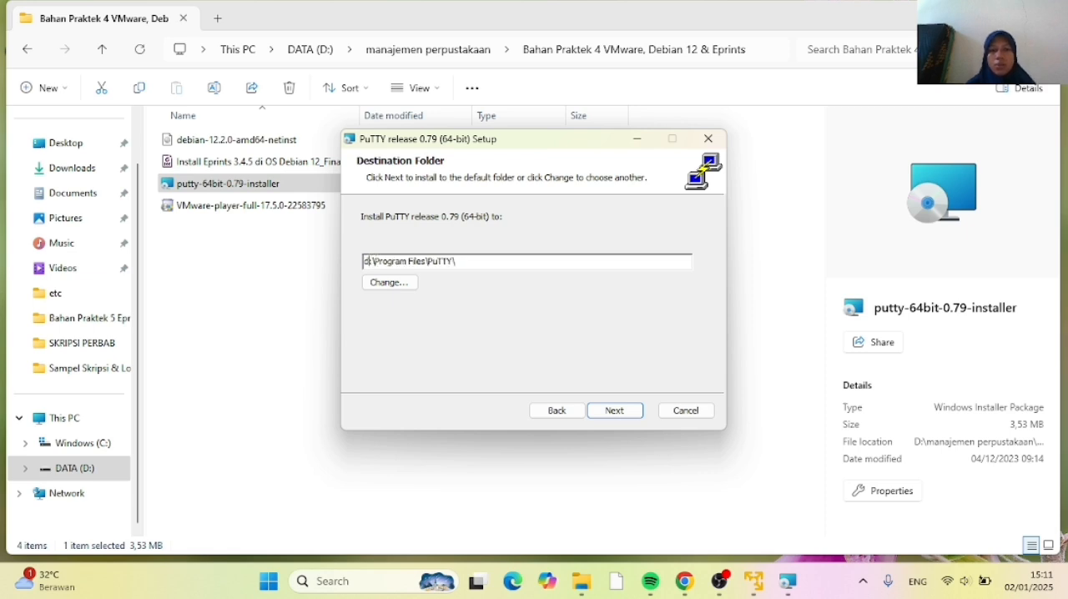
key("BackSpace")
type("D")
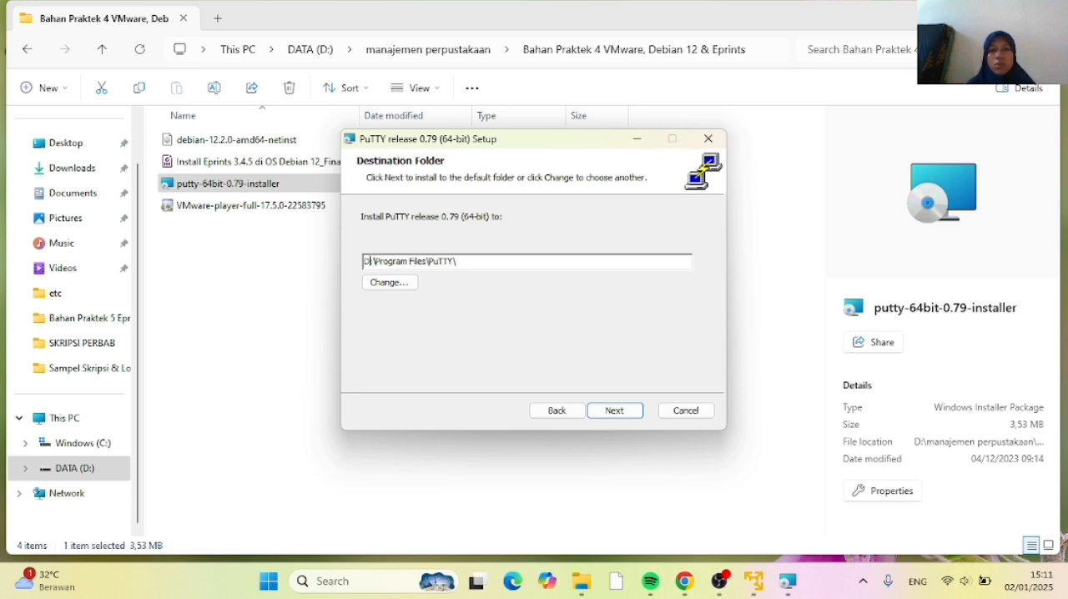
left_click(604, 408)
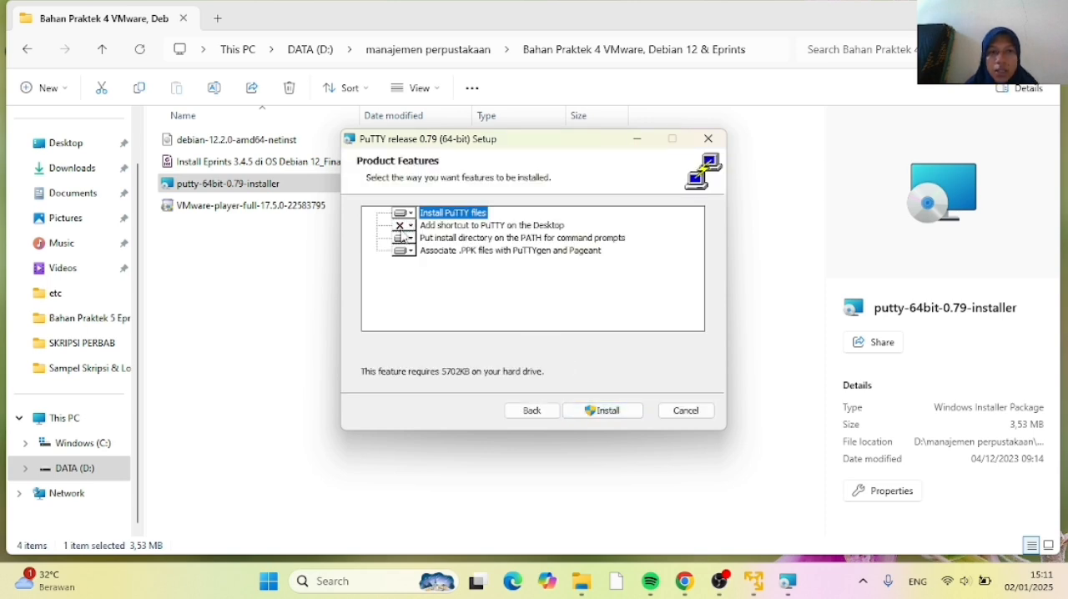
Set the feature that adds a PuTTY desktop shortcut to be installed on the local hard drive and start the installation
left_click(415, 226)
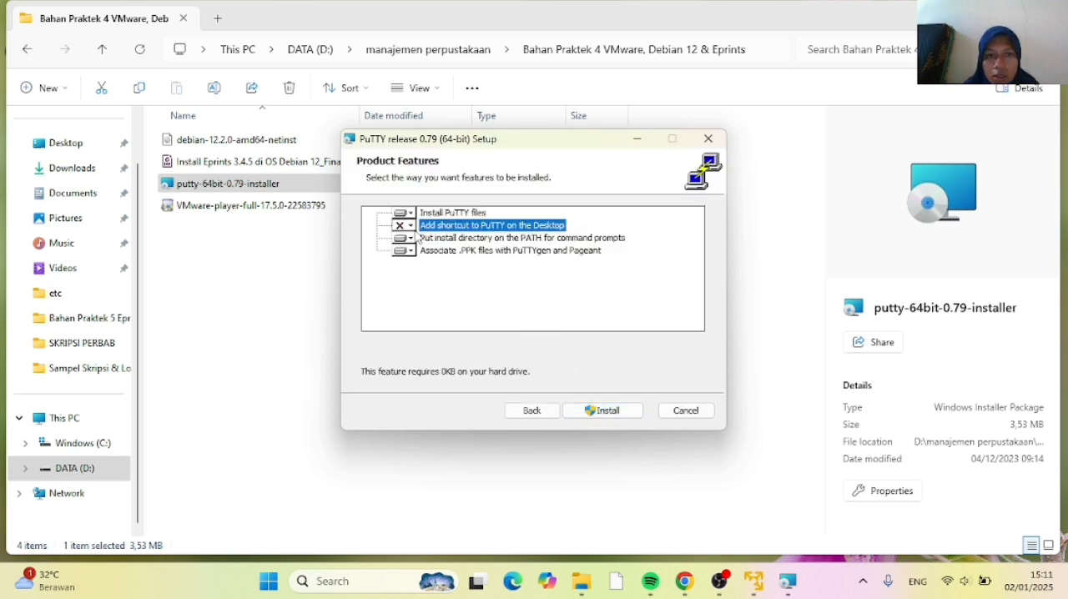
left_click(410, 226)
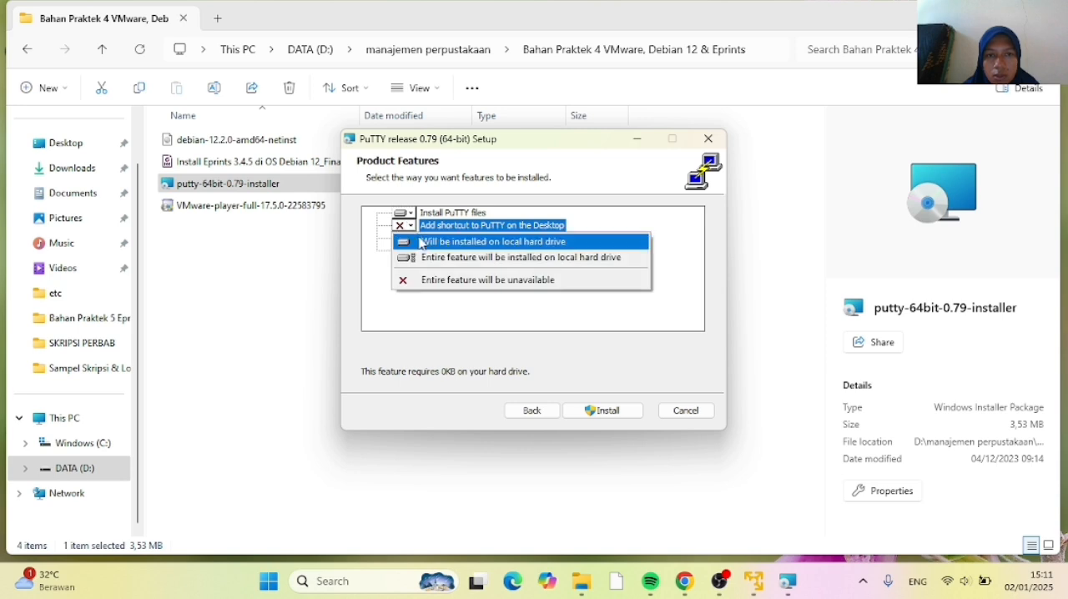
left_click(467, 244)
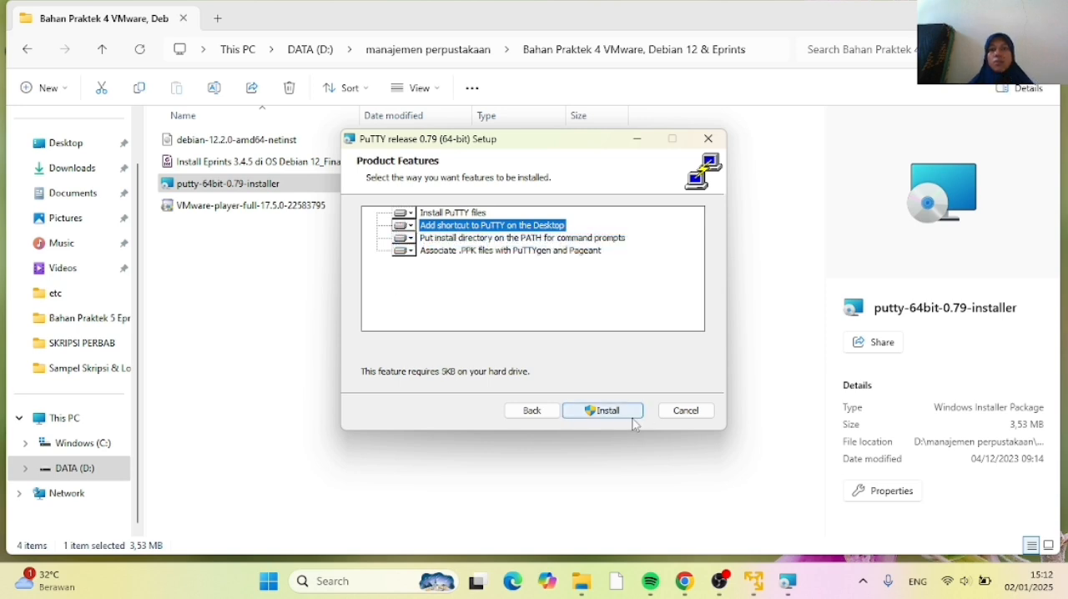
left_click(604, 413)
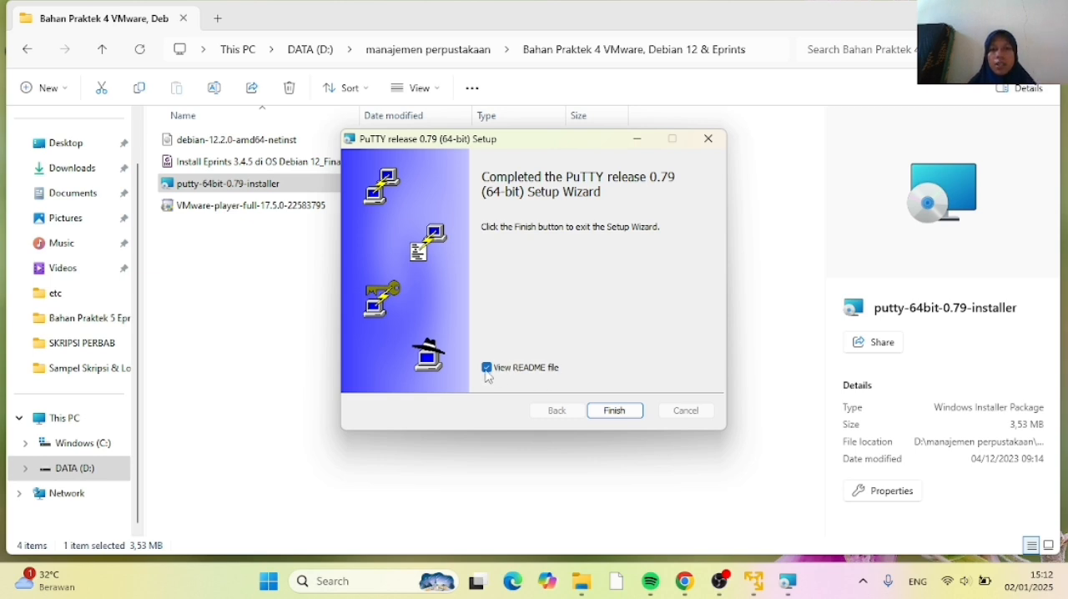
Finish the PuTTY setup without viewing the README file and clear File Explorer away to reach the desktop
left_click(487, 369)
left_click(615, 410)
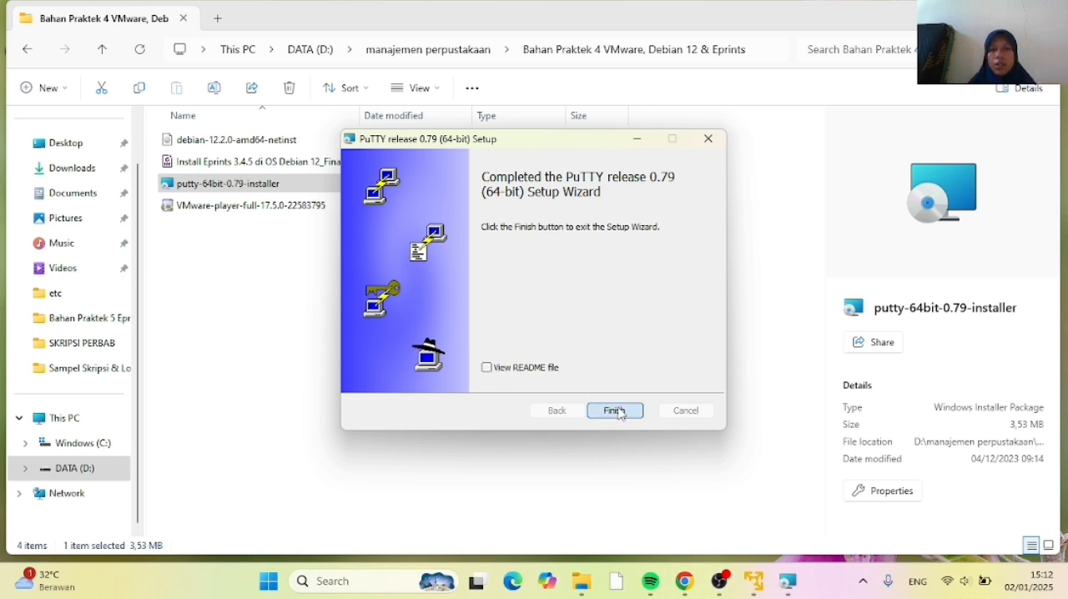
left_click(964, 17)
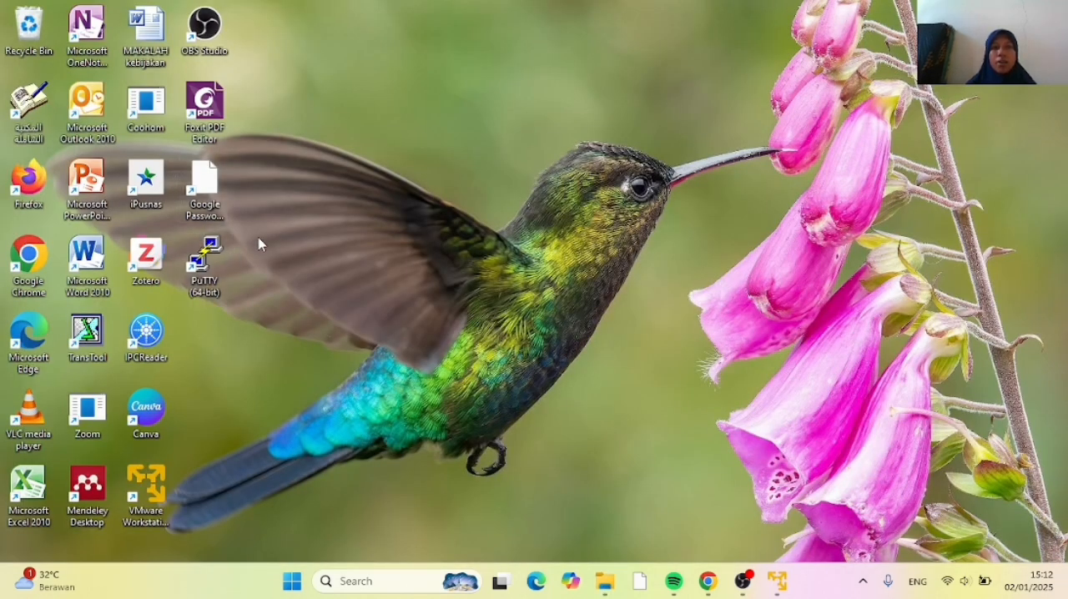
Launch PuTTY from the desktop and place its configuration window over the virtual machine, clear of the ens33 IP address
double_click(209, 258)
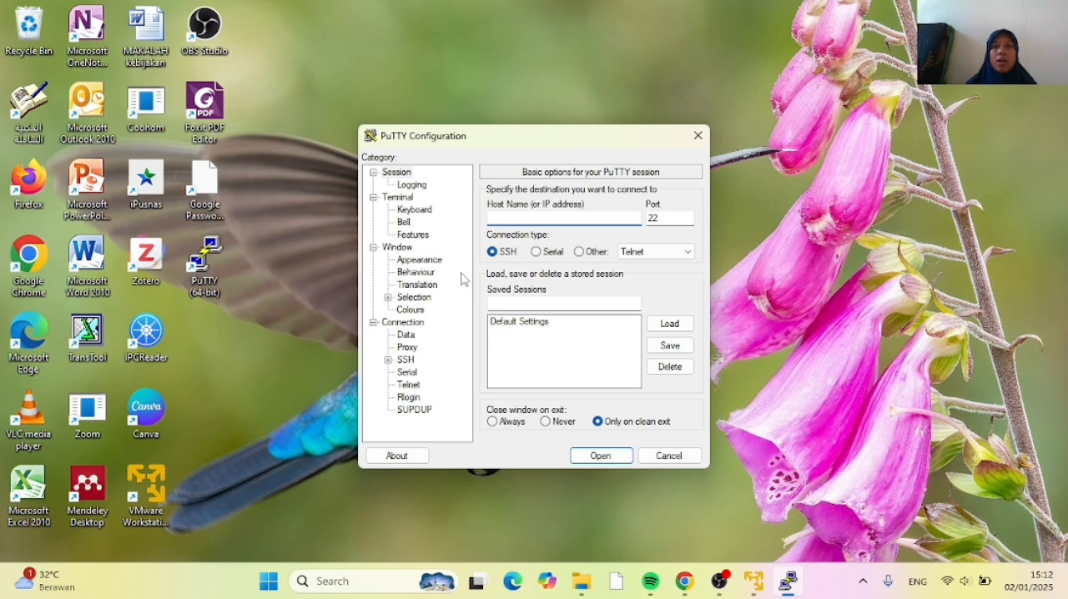
left_click(754, 583)
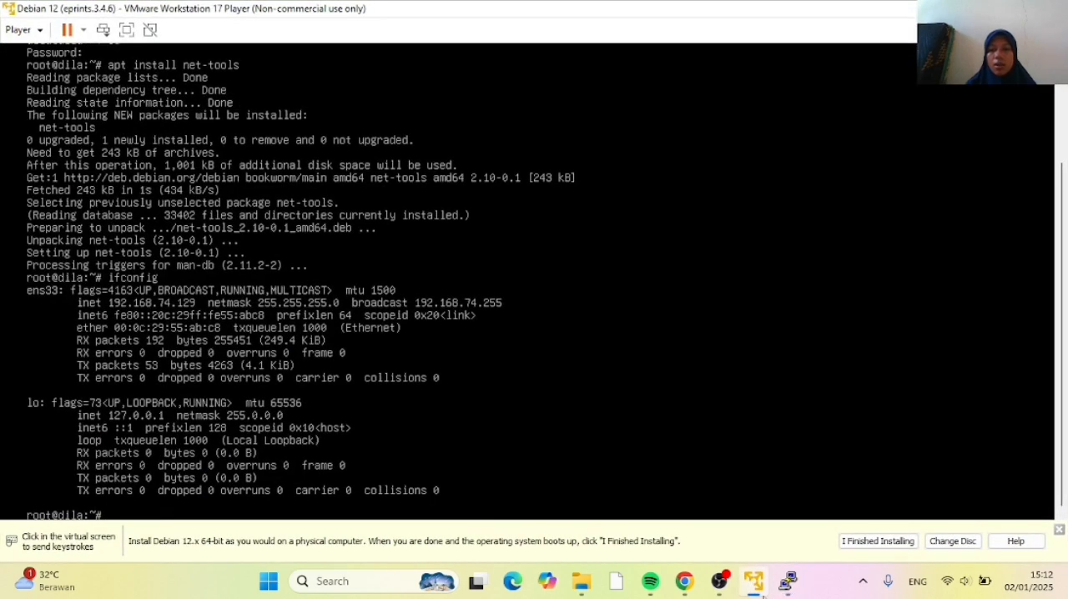
left_click(784, 587)
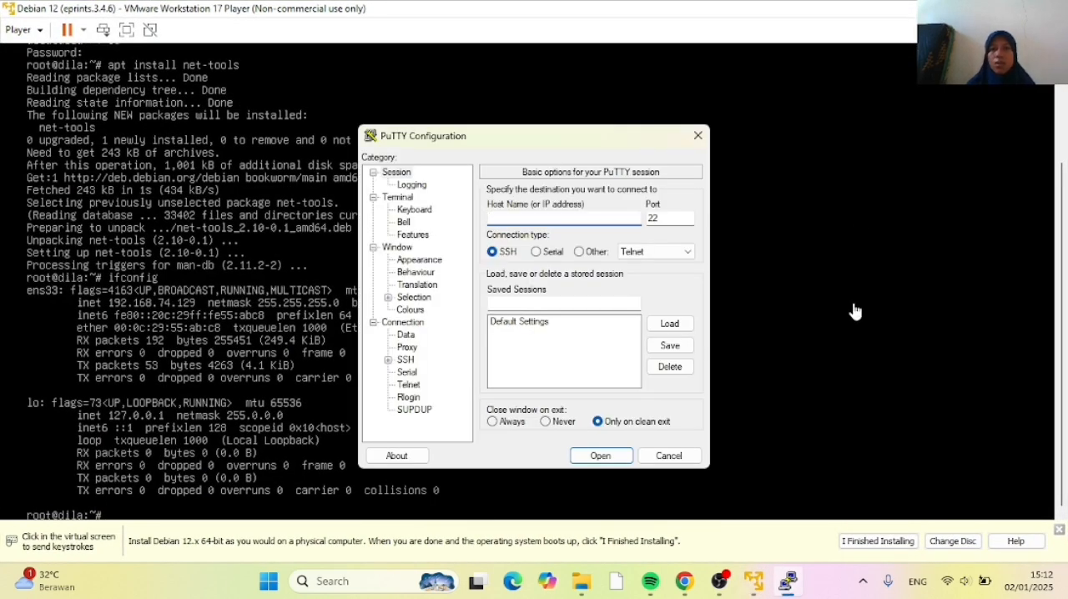
left_click_drag(607, 136, 770, 133)
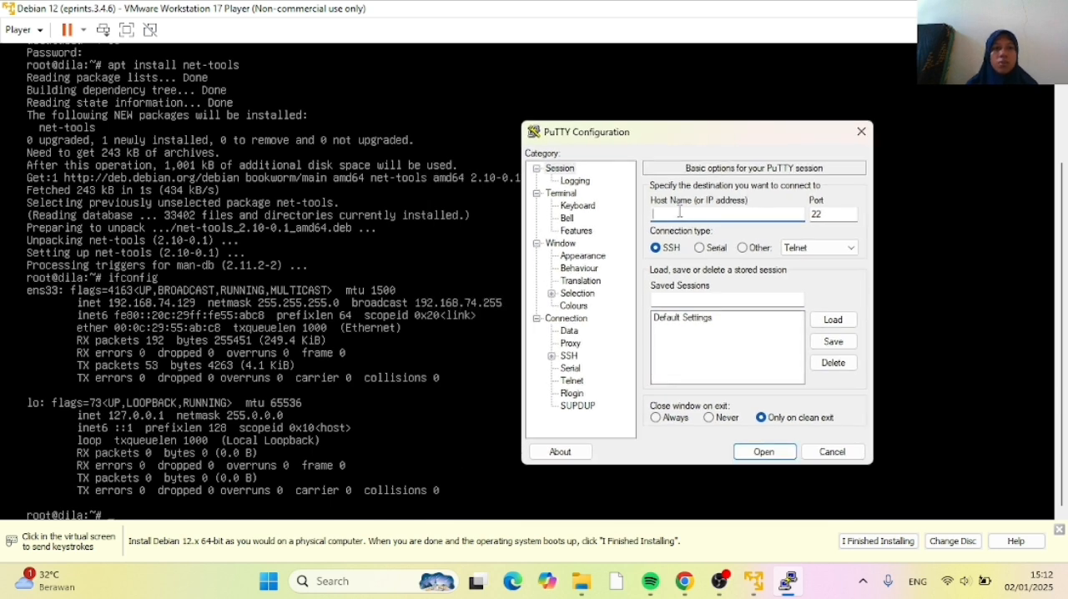
Enter the virtual machine's IP address 192.168.74.129 as the host name of the PuTTY session
left_click(679, 214)
type("1")
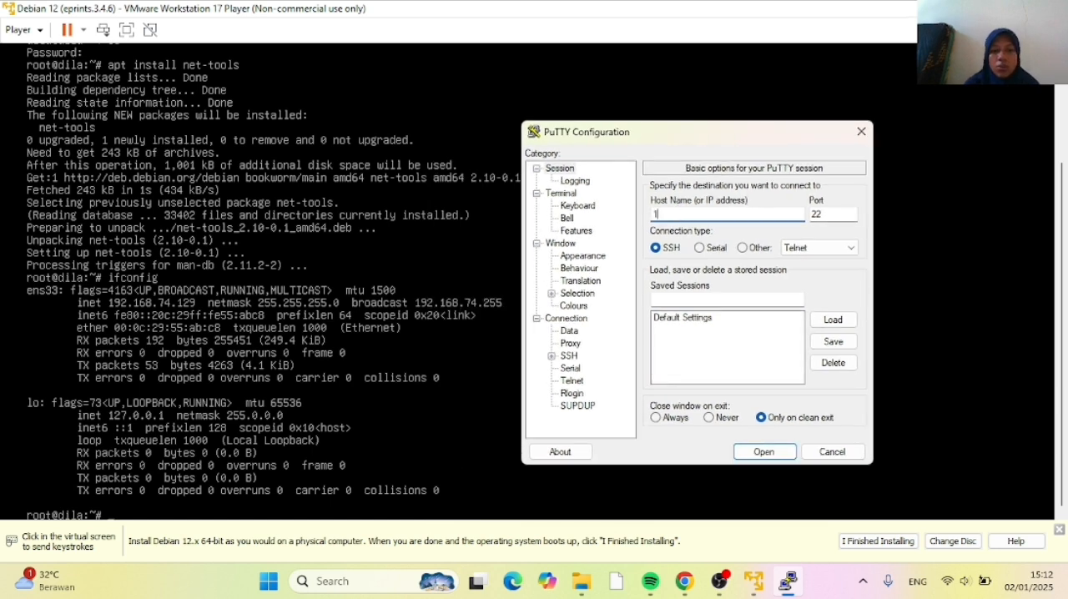
type("92.")
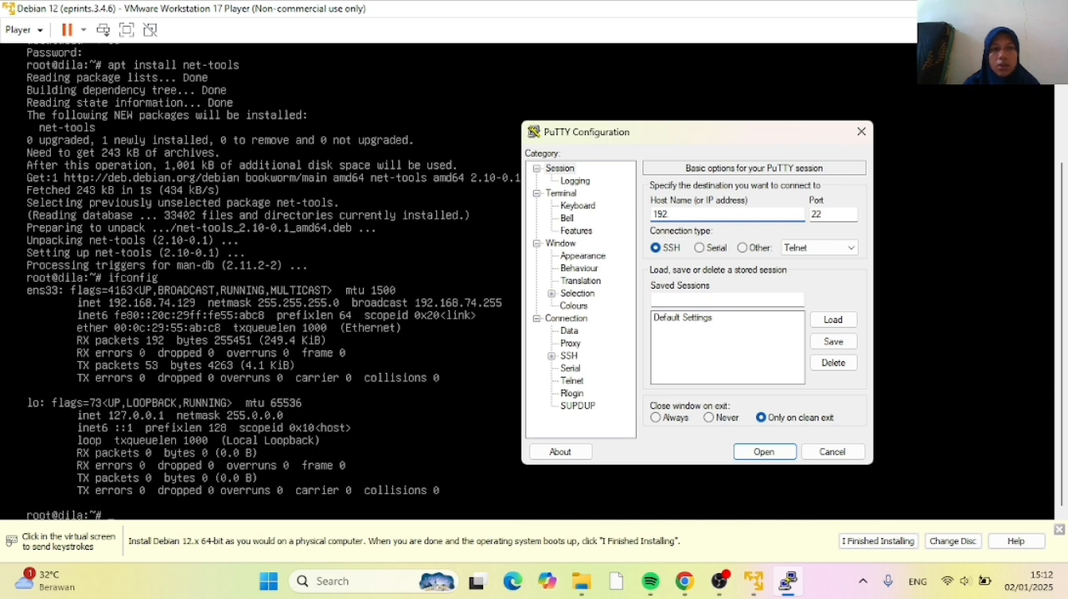
type("1")
type("6")
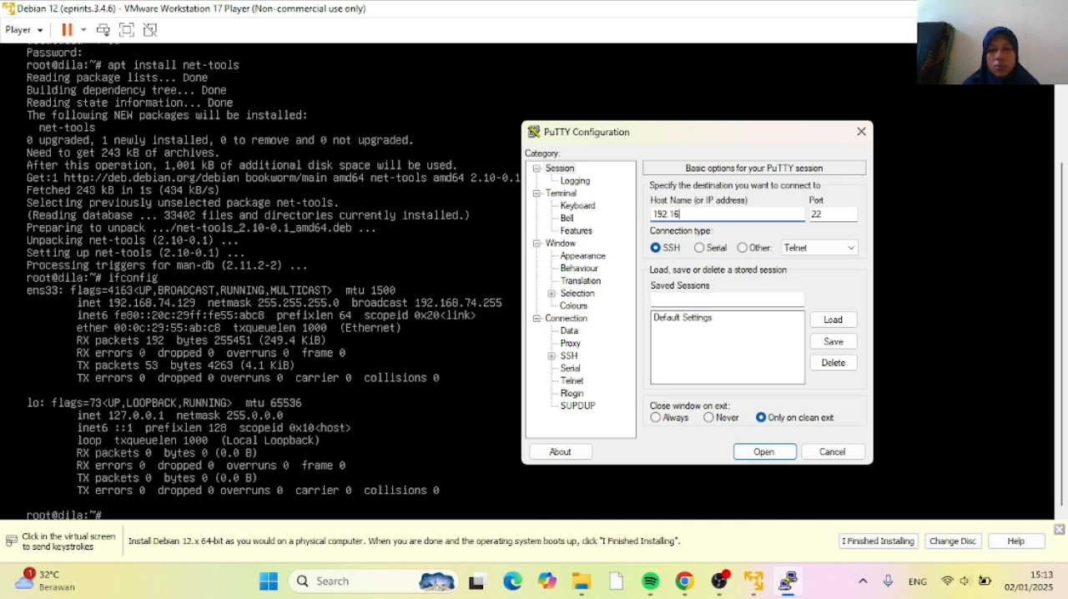
type("8.")
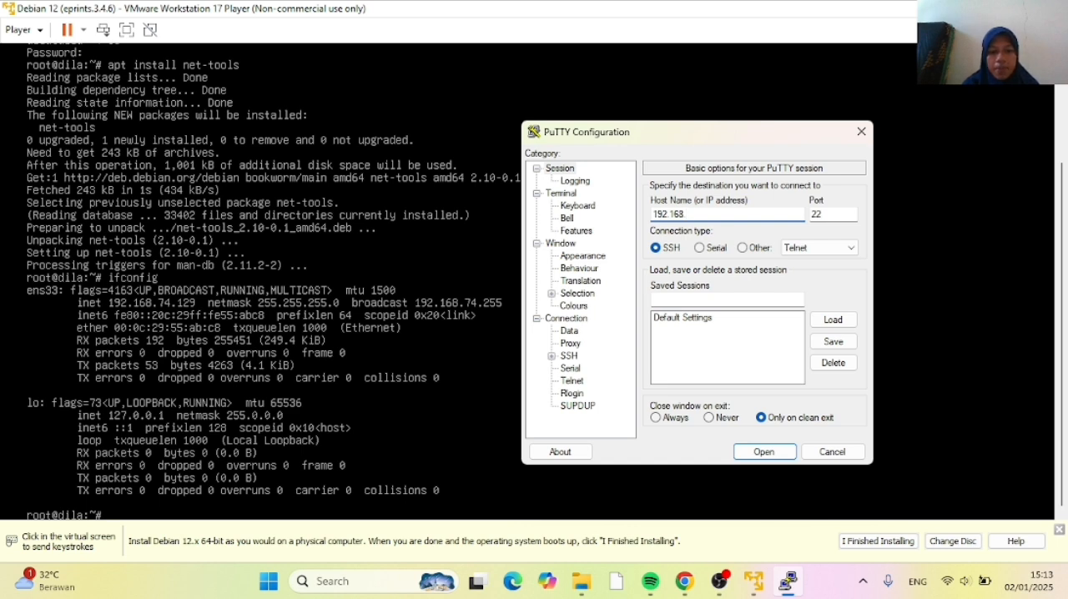
type("74.129")
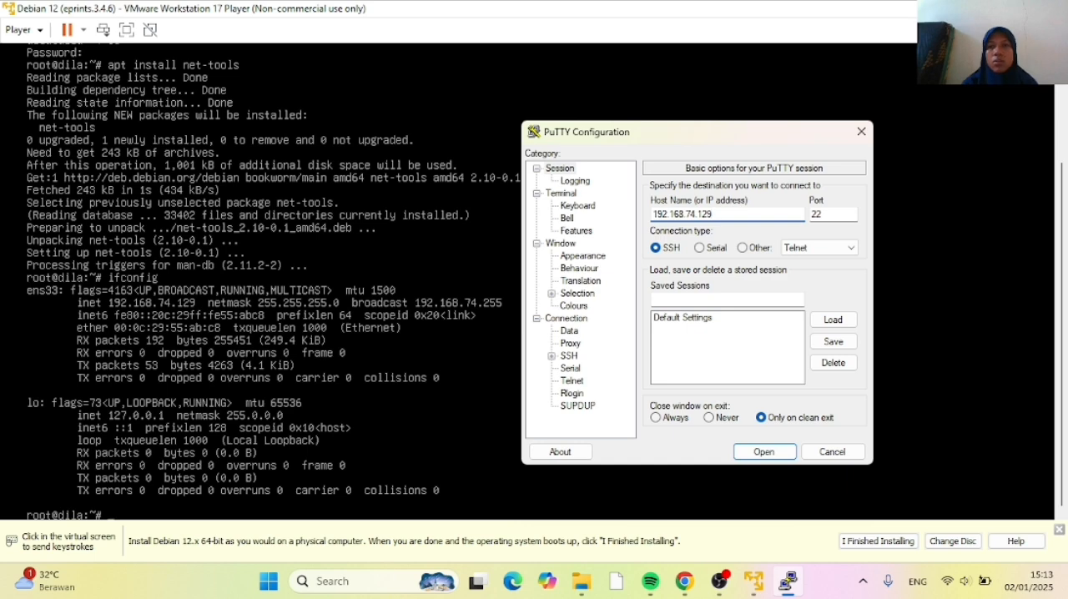
Open the SSH connection, accept the server's host key and maximize the terminal window
left_click(763, 456)
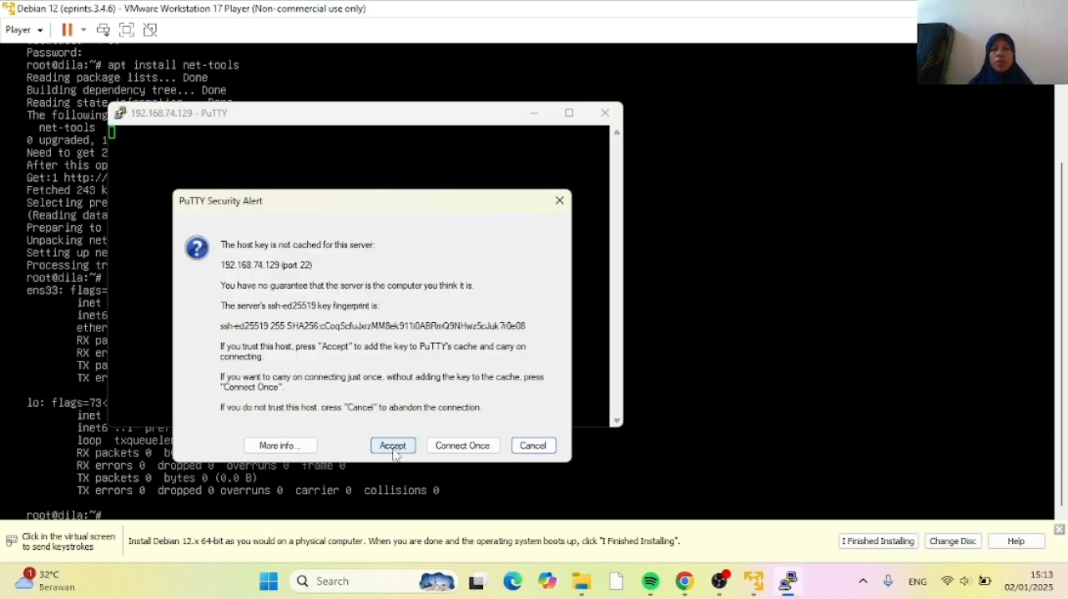
left_click(393, 447)
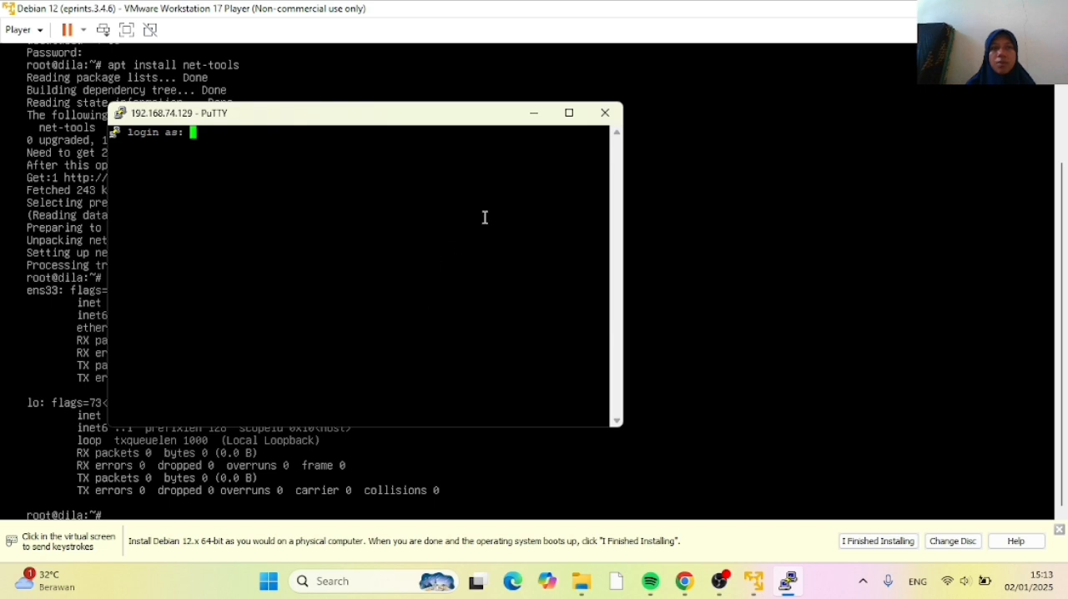
left_click(569, 115)
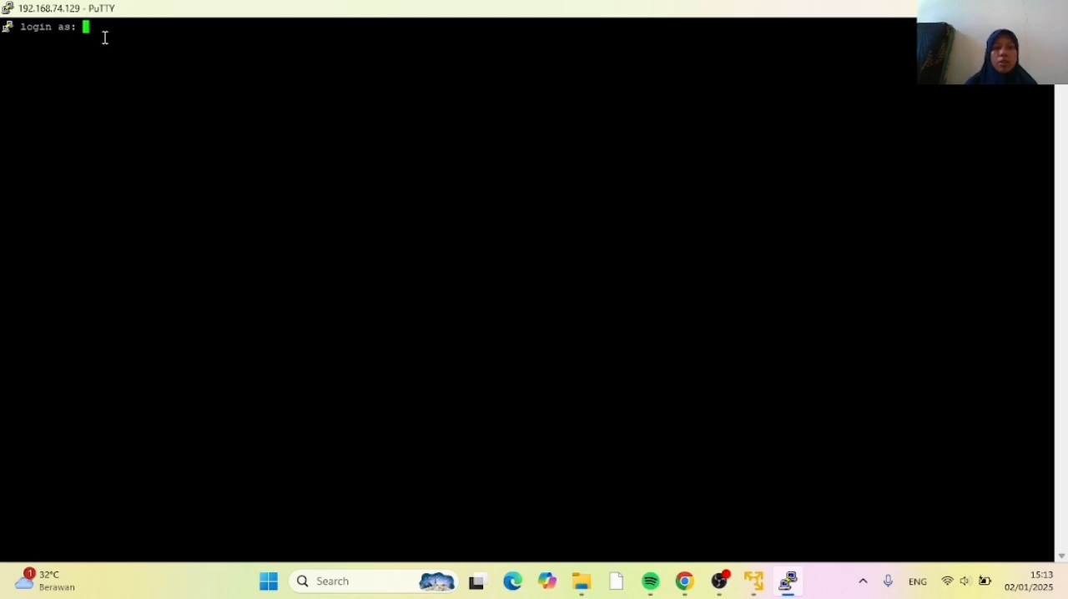
Log in to the Debian server over SSH with the user name and the account password
type("d")
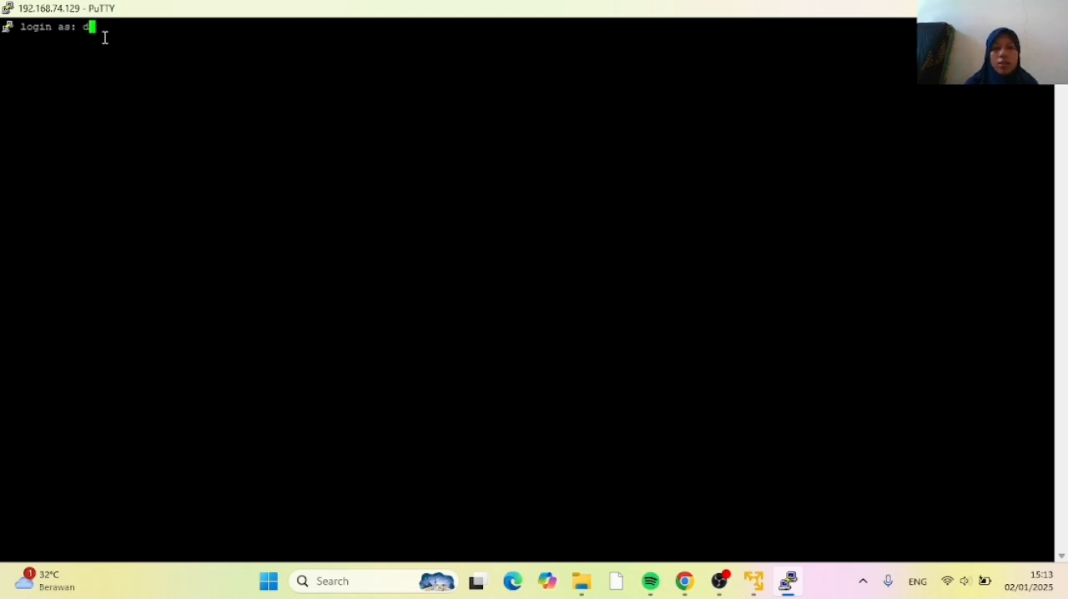
type("ila")
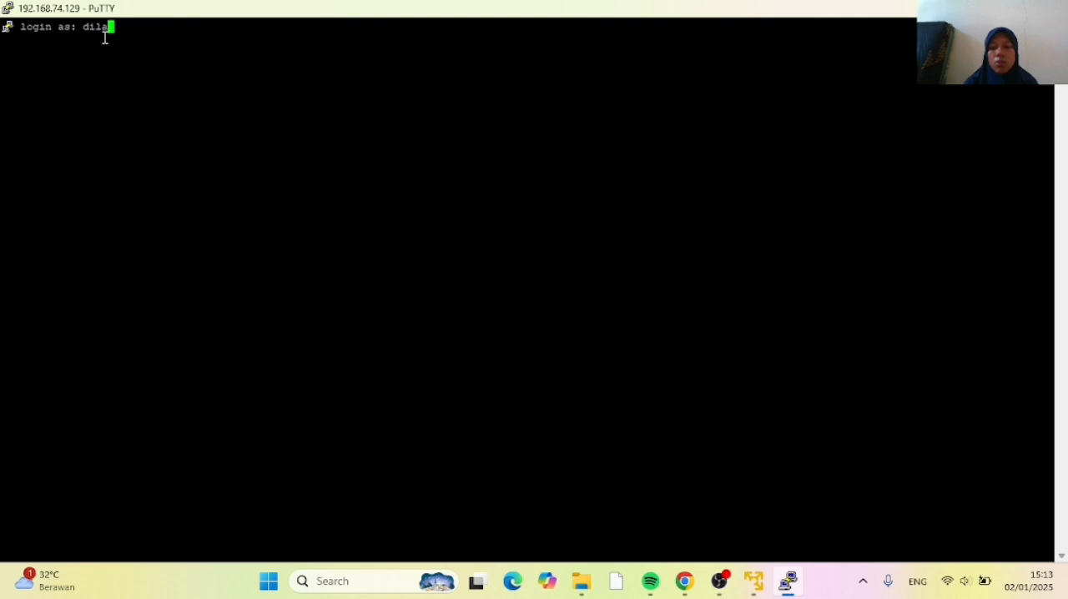
key("Return")
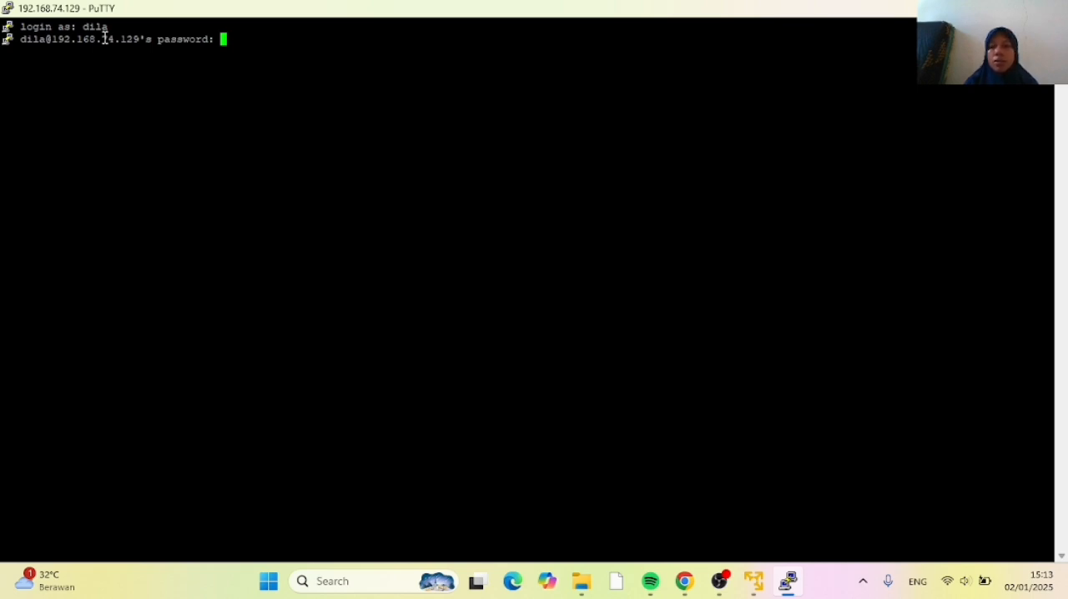
key("Return")
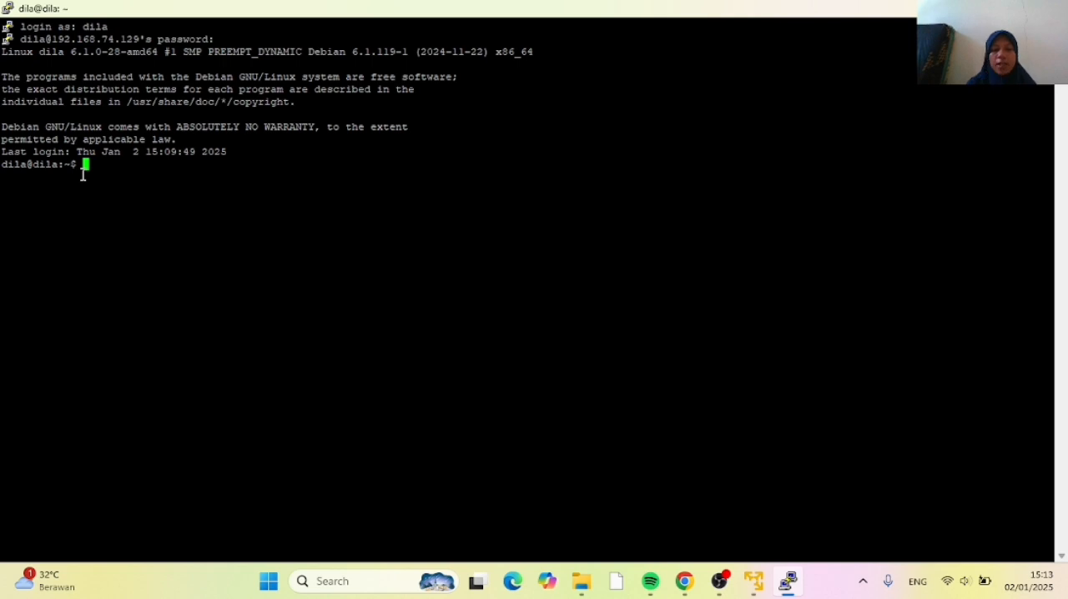
Switch to the root account with su - and enter the root password
type("s")
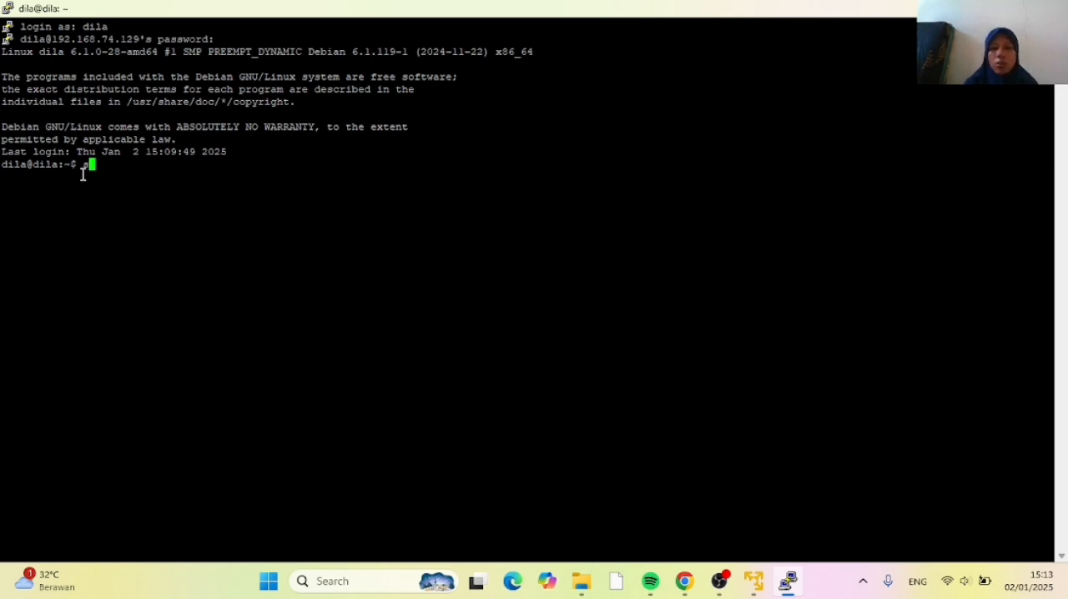
type("u -")
key("Return")
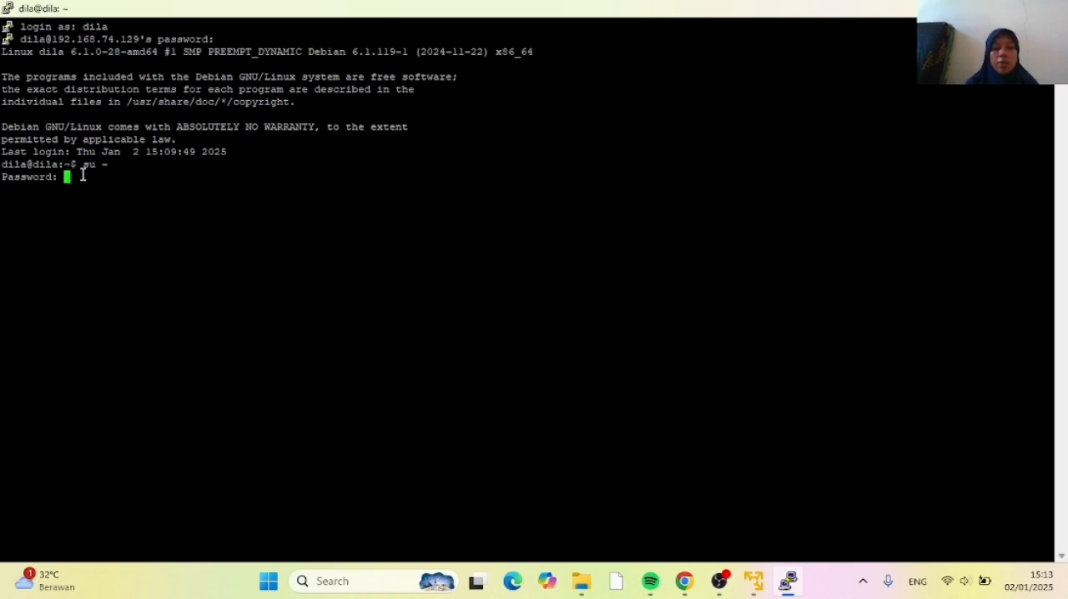
key("Return")
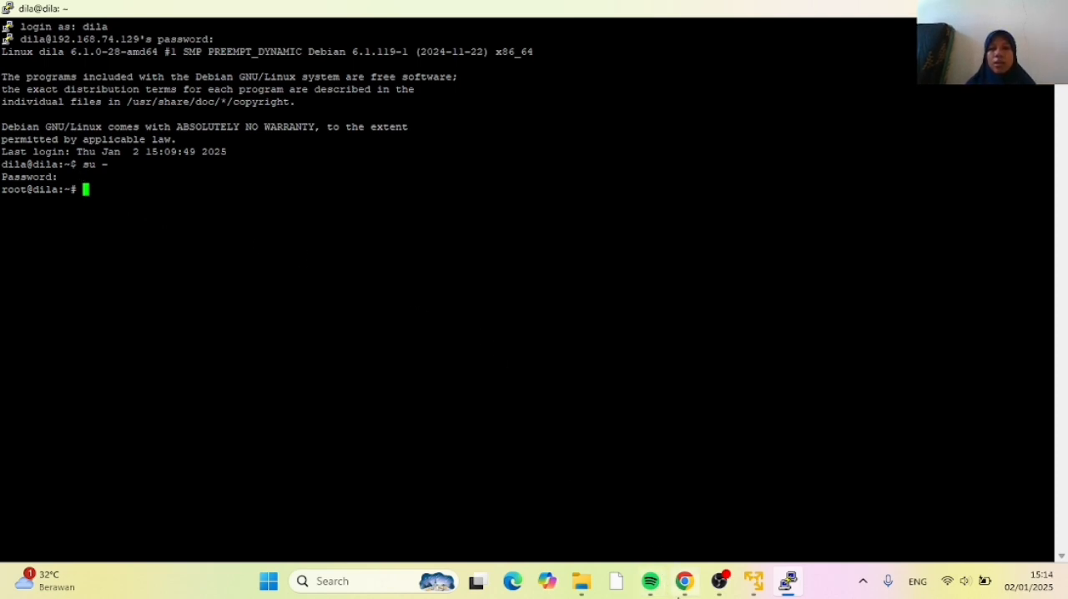
Switch to Chrome with the EPrints 3.4.6 installation tutorial and tile it side by side with the PuTTY terminal
left_click(684, 582)
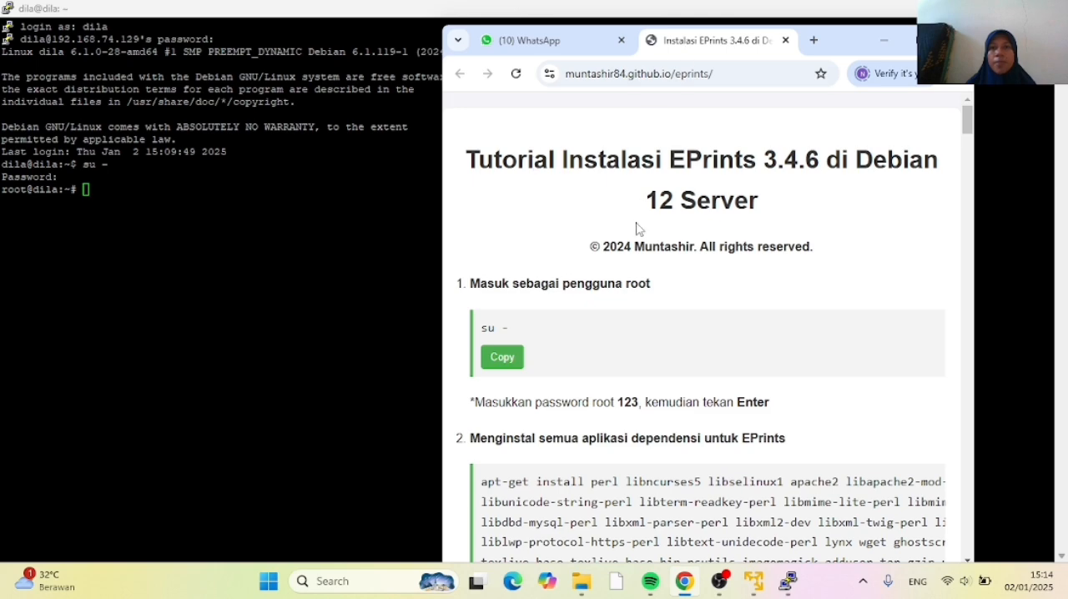
left_click(913, 35)
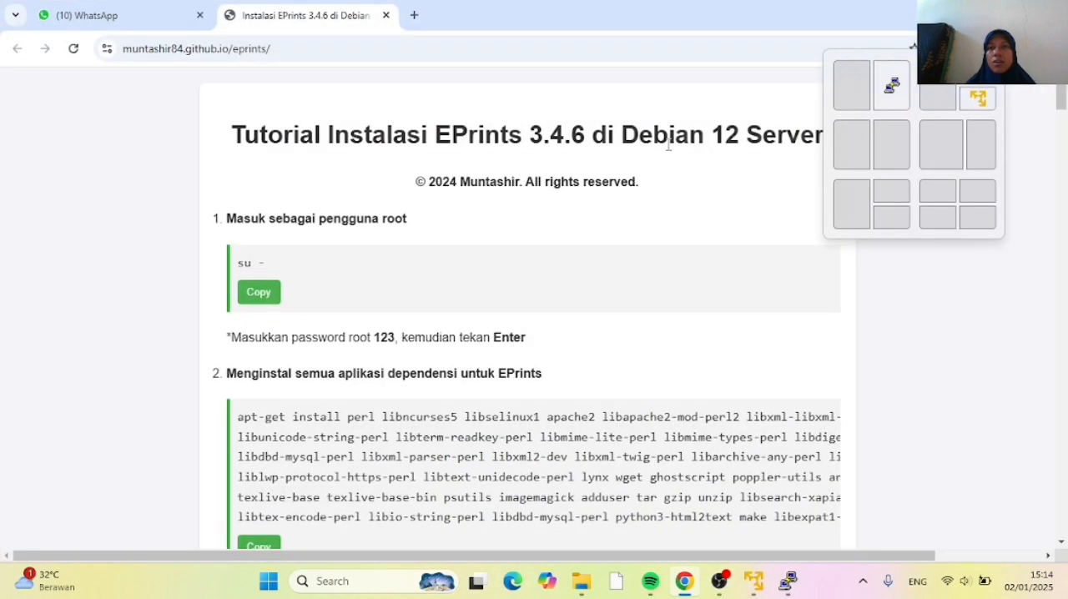
scroll(594, 157, "down", 3)
scroll(591, 157, "up", 1)
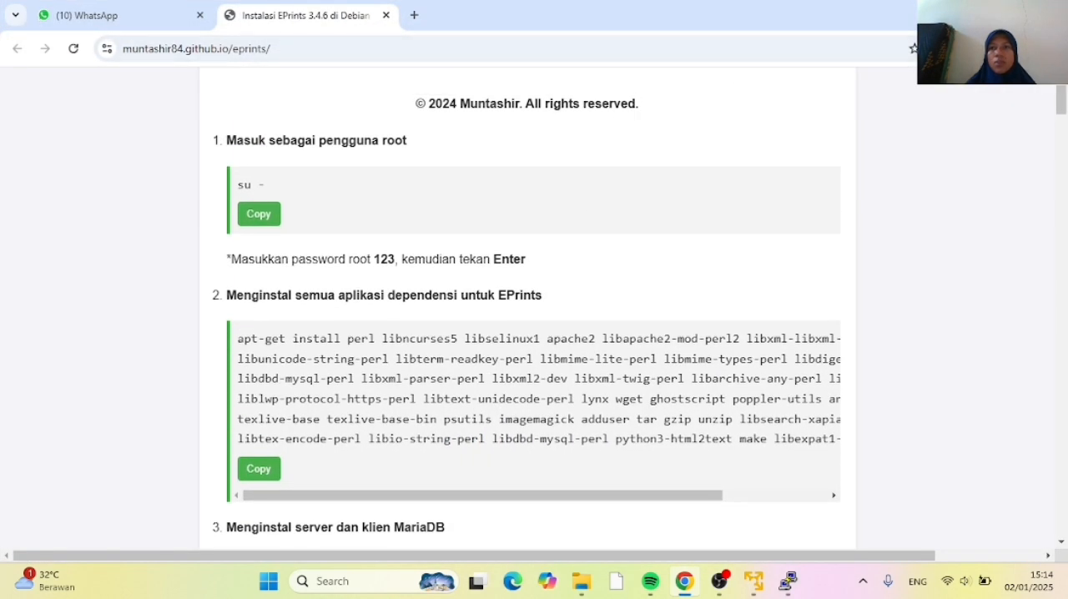
mouse_move(1014, 13)
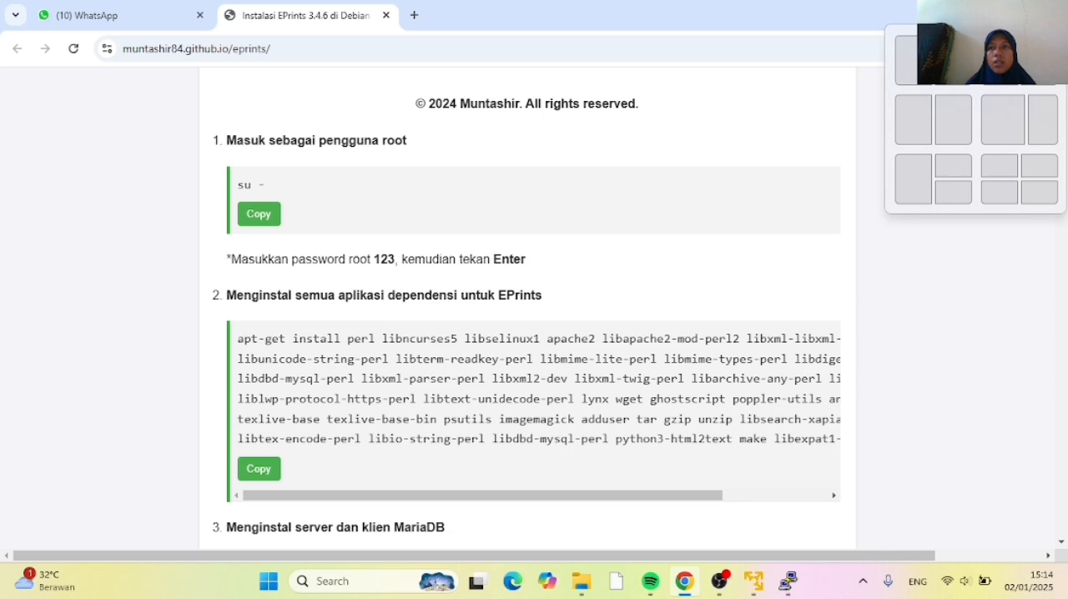
left_click(908, 55)
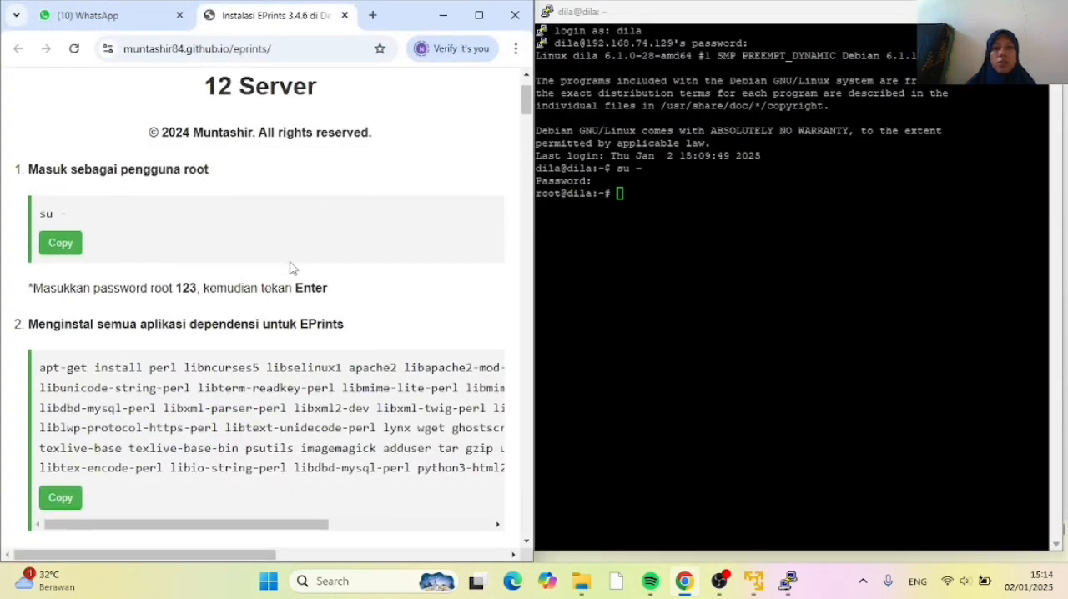
Copy the tutorial's apt-get install command for all EPrints dependencies, run it in the PuTTY terminal and maximize that window
scroll(291, 267, "down", 3)
scroll(291, 267, "up", 1)
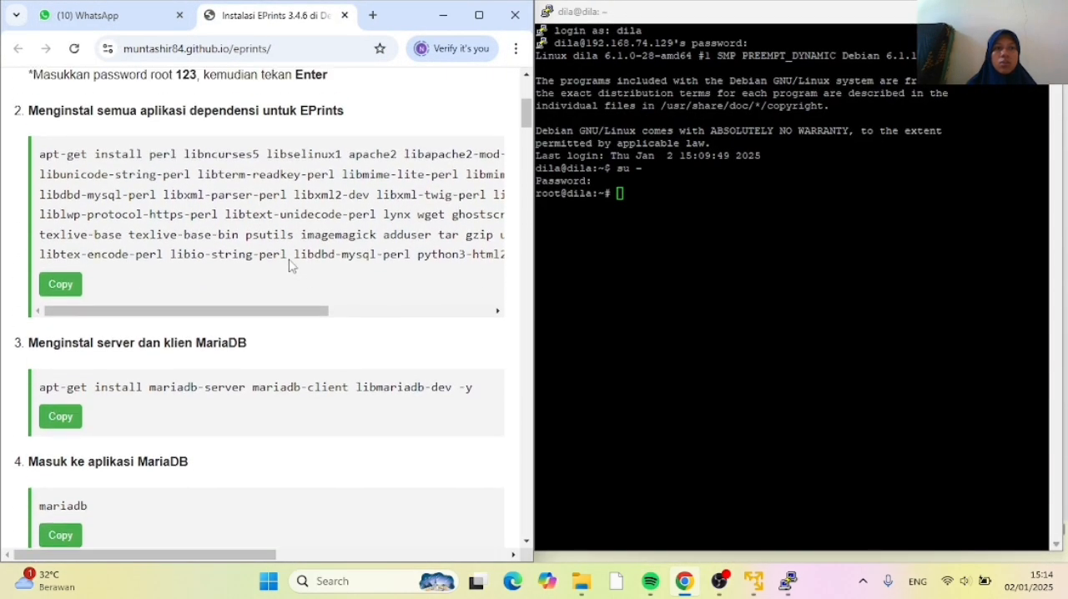
scroll(291, 267, "up", 1)
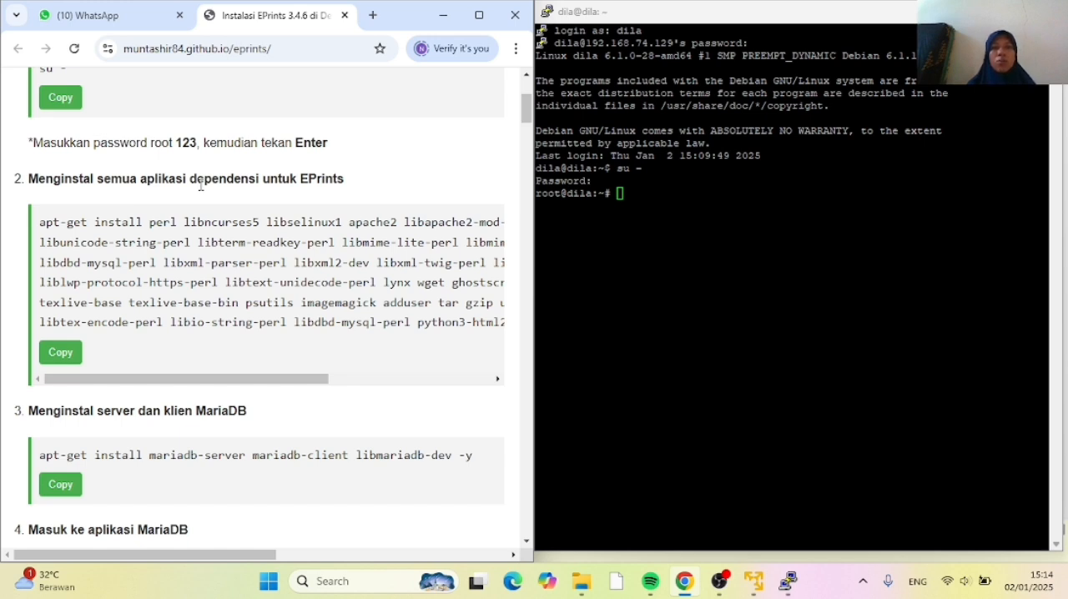
left_click(61, 353)
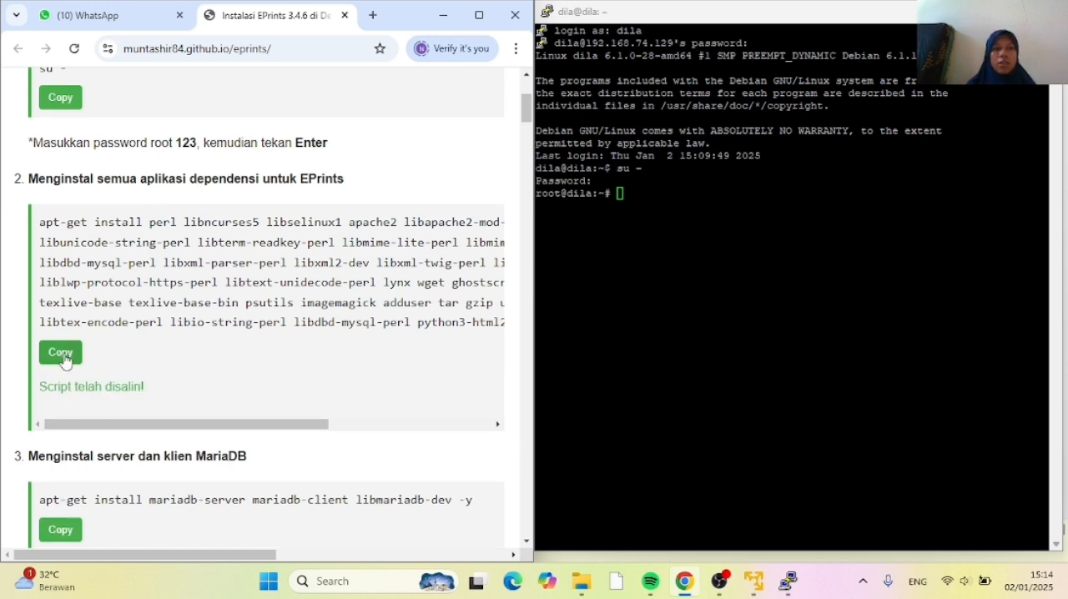
right_click(630, 193)
key("Return")
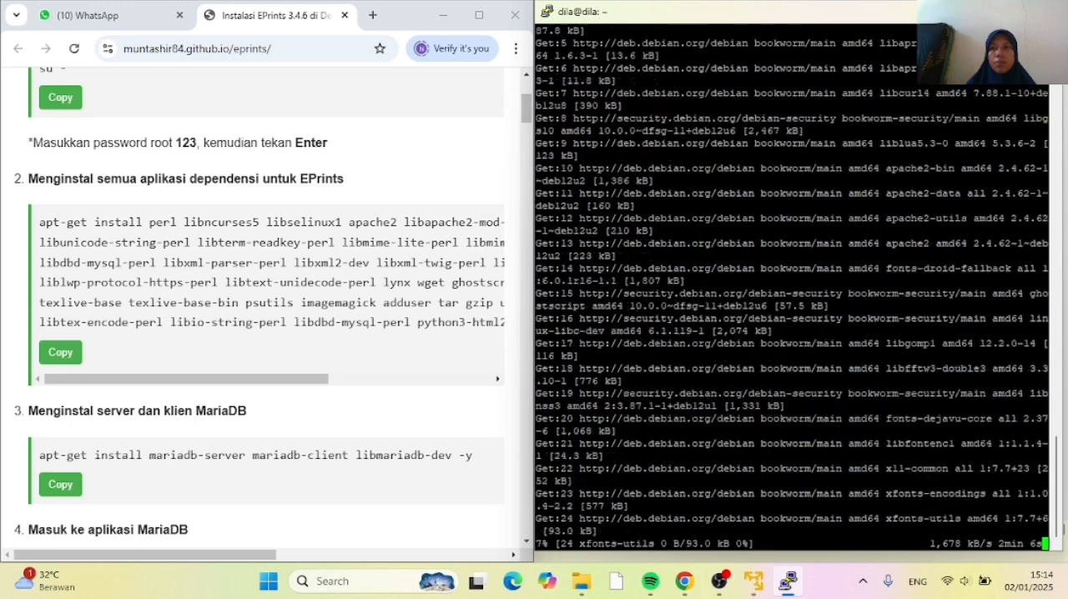
key("super+Up")
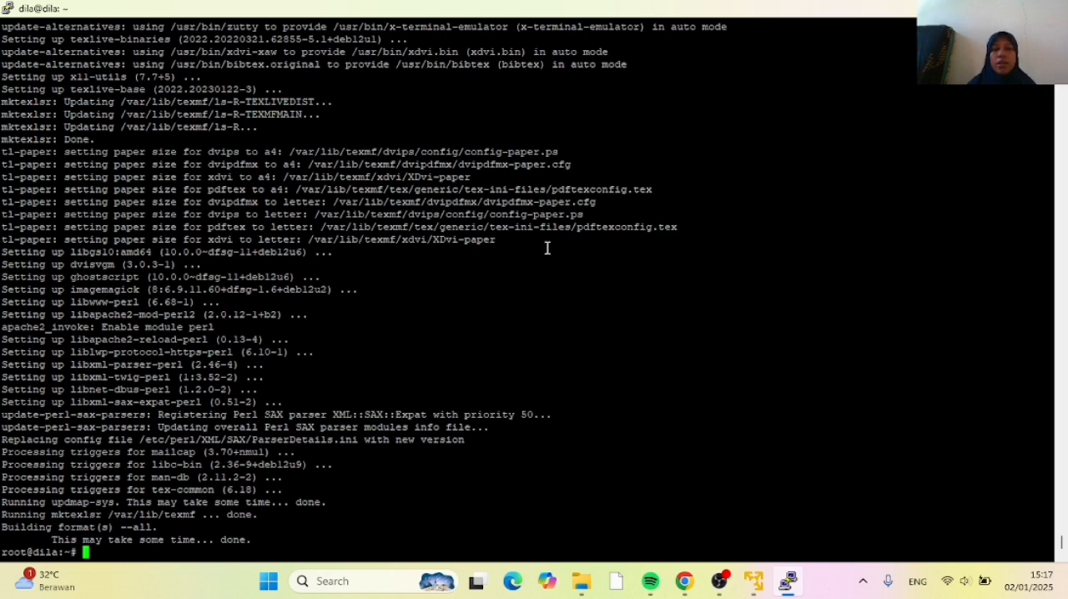
Copy the tutorial's command apt-get install mariadb-server mariadb-client libmariadb-dev -y from Chrome and run it in the PuTTY terminal
left_click(685, 581)
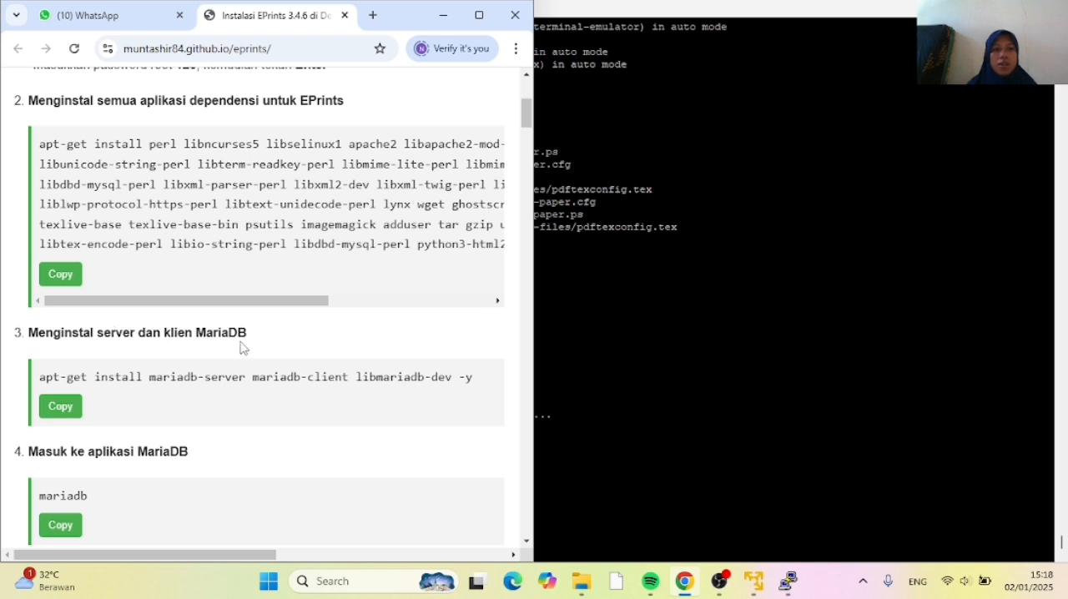
scroll(238, 348, "down", 1)
left_click(73, 335)
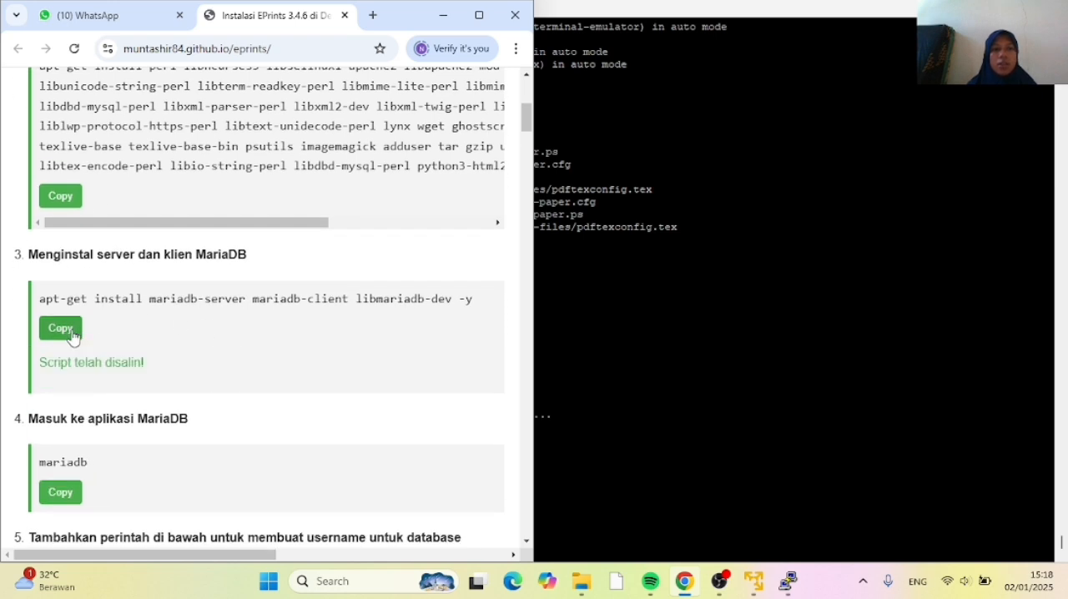
left_click(567, 451)
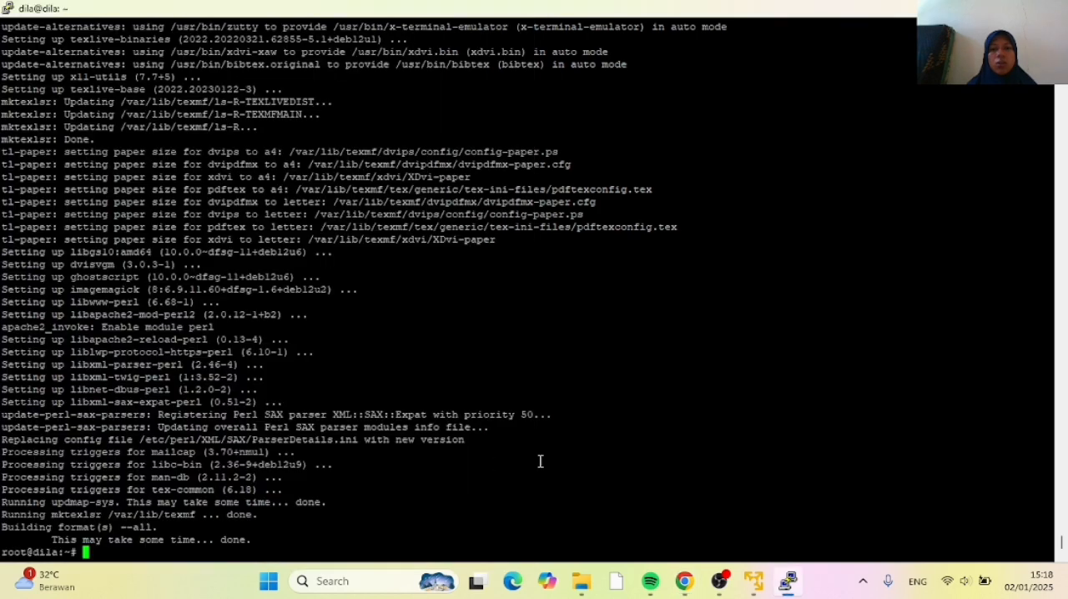
right_click(90, 554)
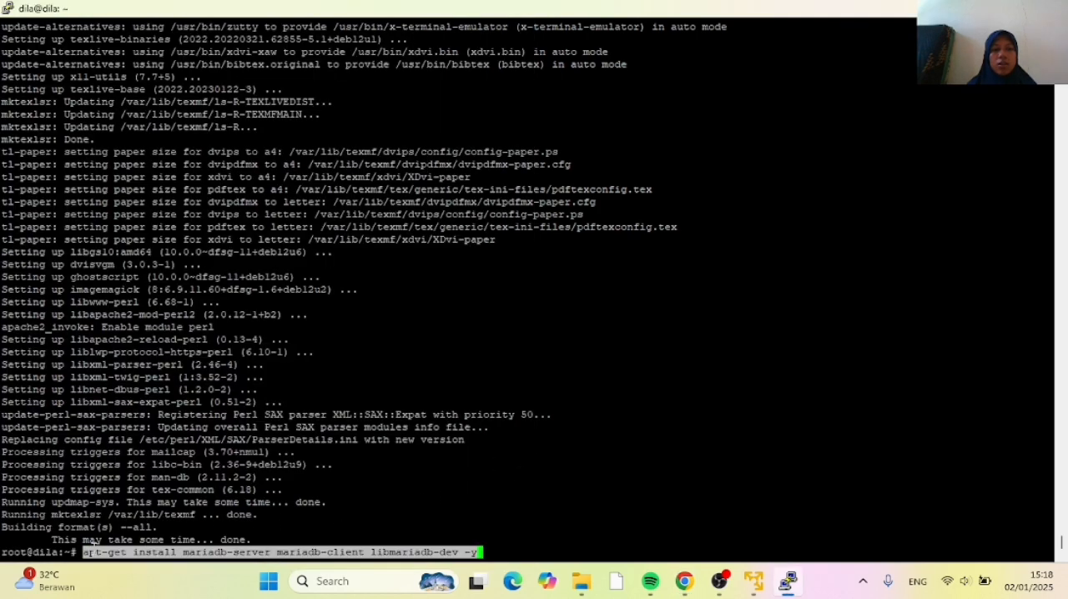
key("Return")
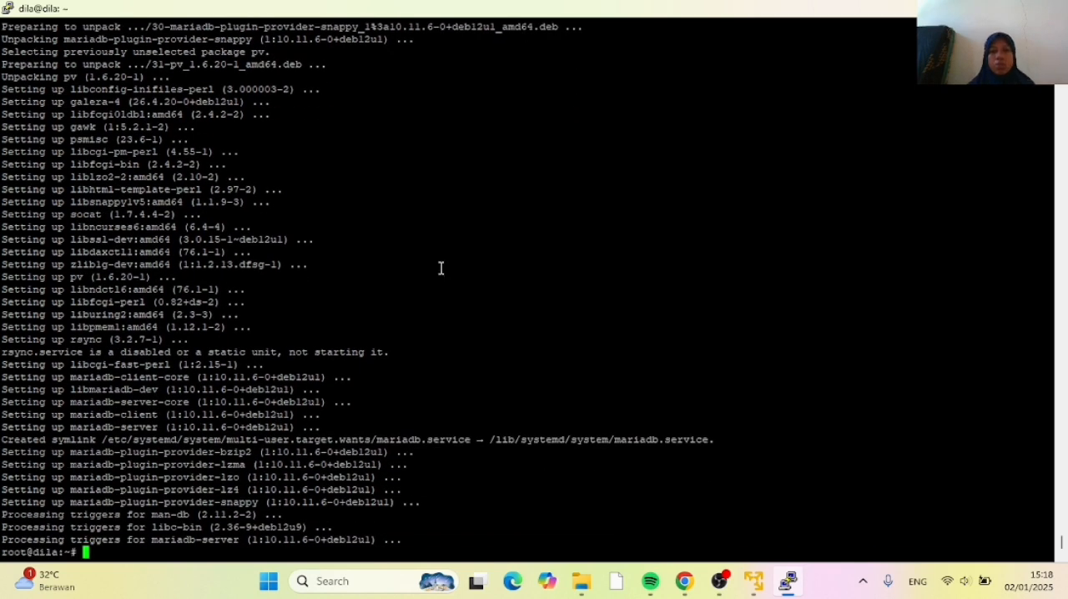
Copy the mariadb command from the tutorial in Chrome and run it in PuTTY to enter the MariaDB monitor
left_click(684, 581)
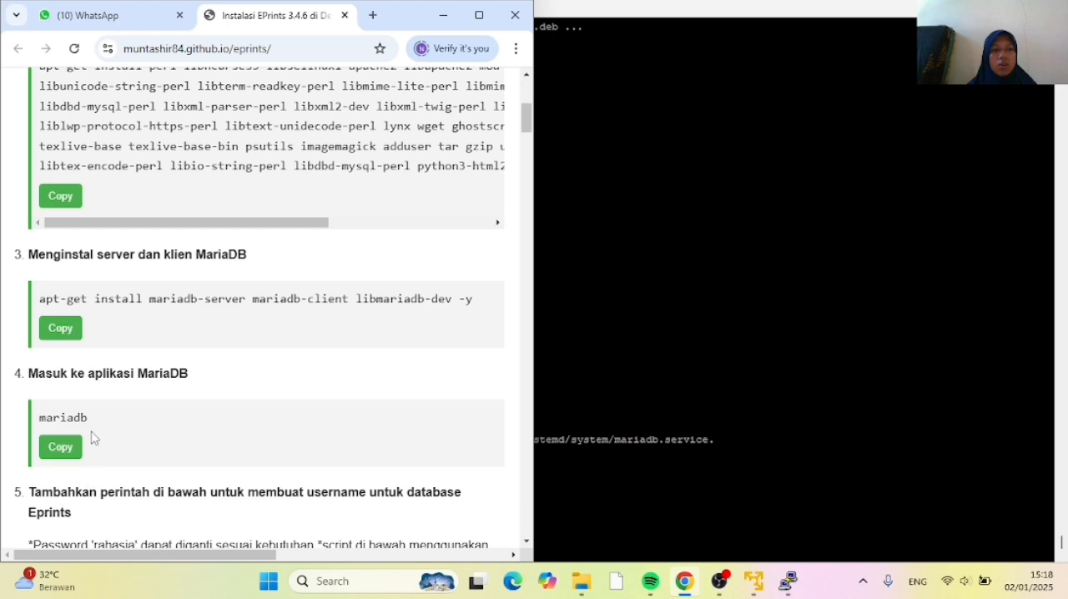
scroll(93, 444, "up", 1)
scroll(92, 446, "down", 1)
left_click(72, 448)
left_click(580, 470)
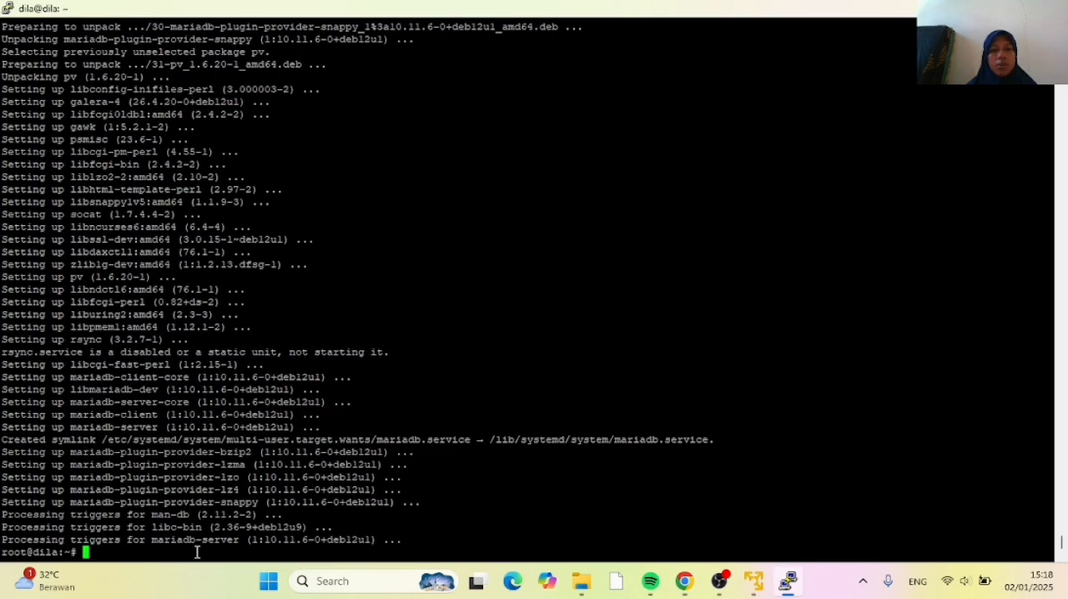
right_click(100, 555)
key("Return")
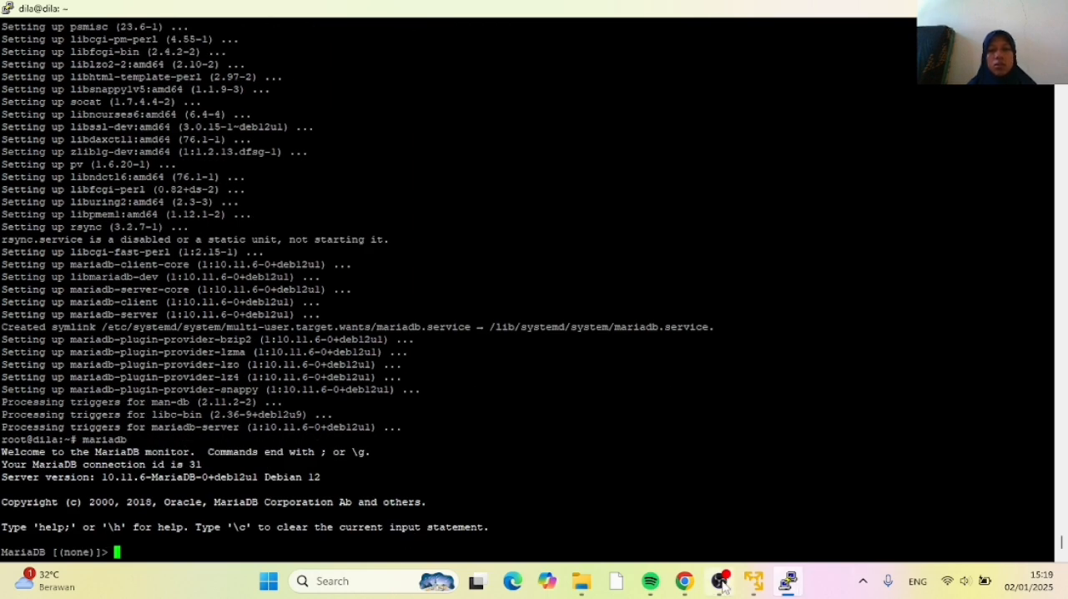
Copy the tutorial's CREATE USER statement from Chrome and run it in MariaDB to create 'eprints'@'localhost' with the database password
left_click(695, 587)
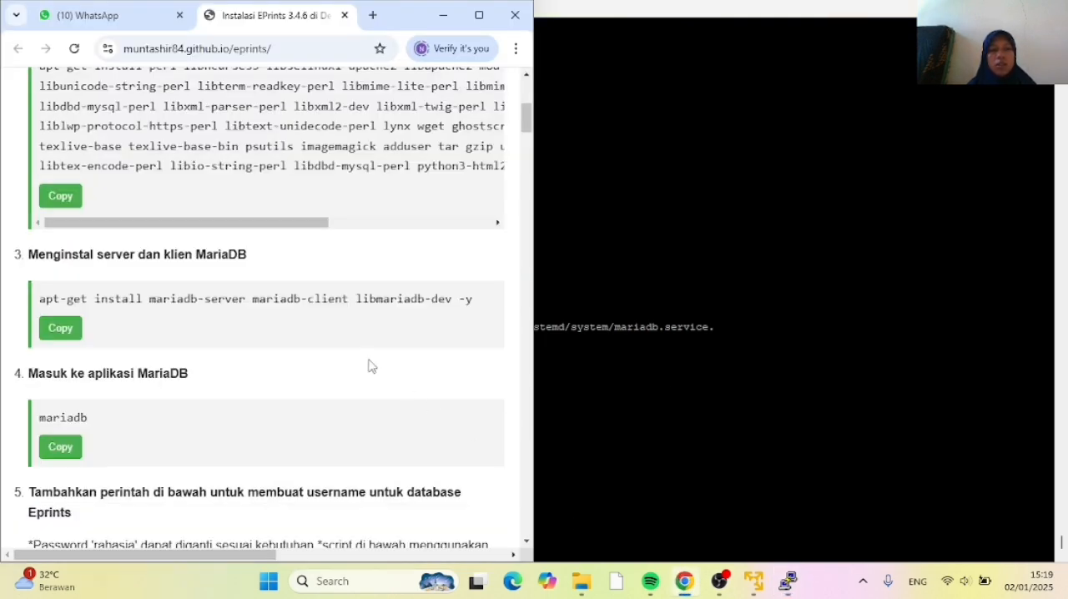
scroll(286, 382, "down", 2)
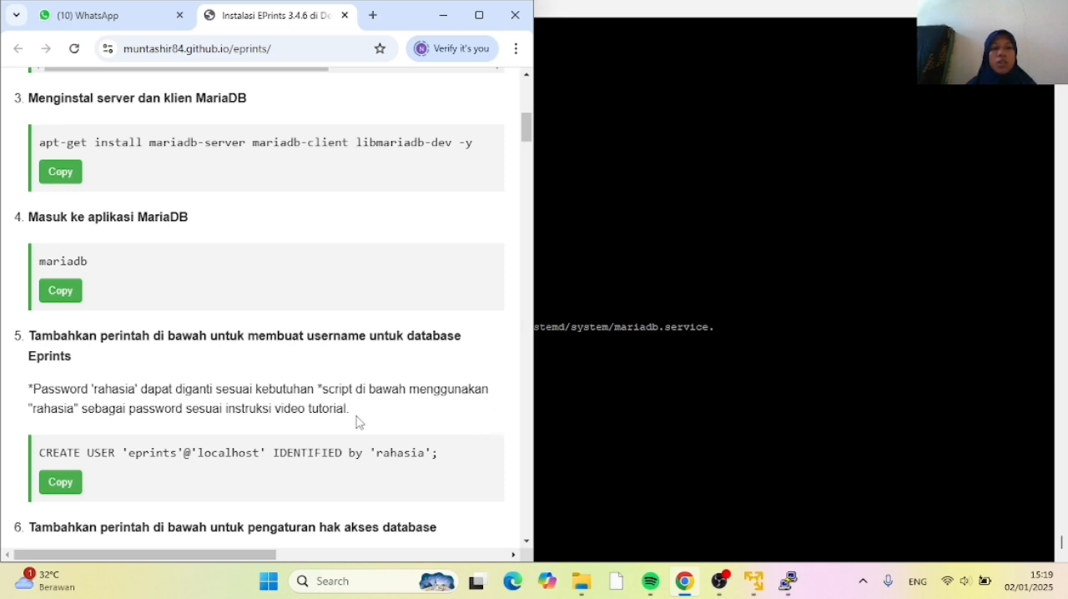
left_click(60, 482)
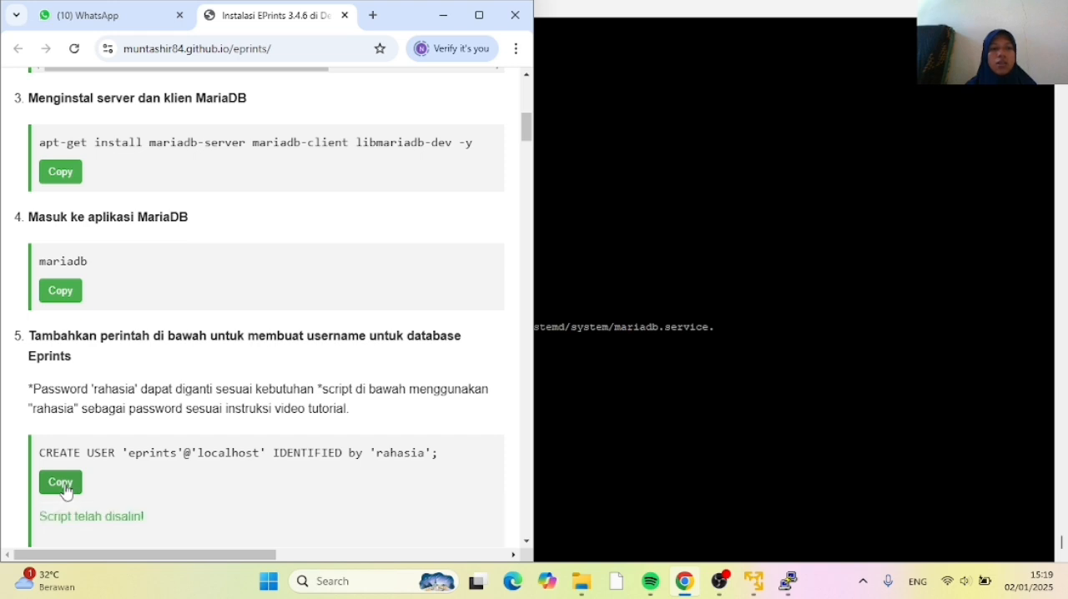
left_click(552, 474)
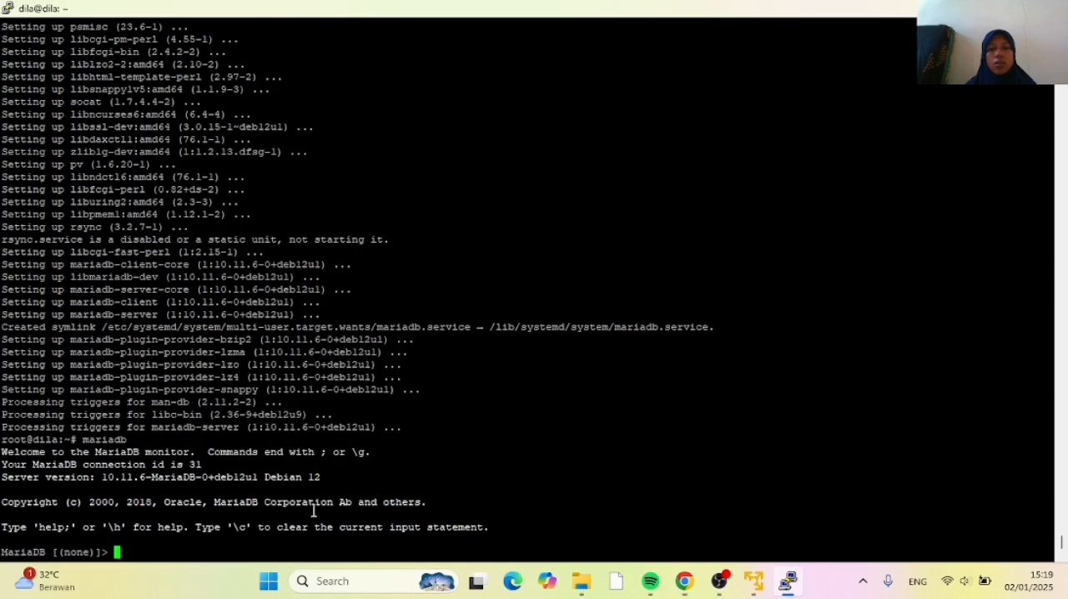
right_click(144, 549)
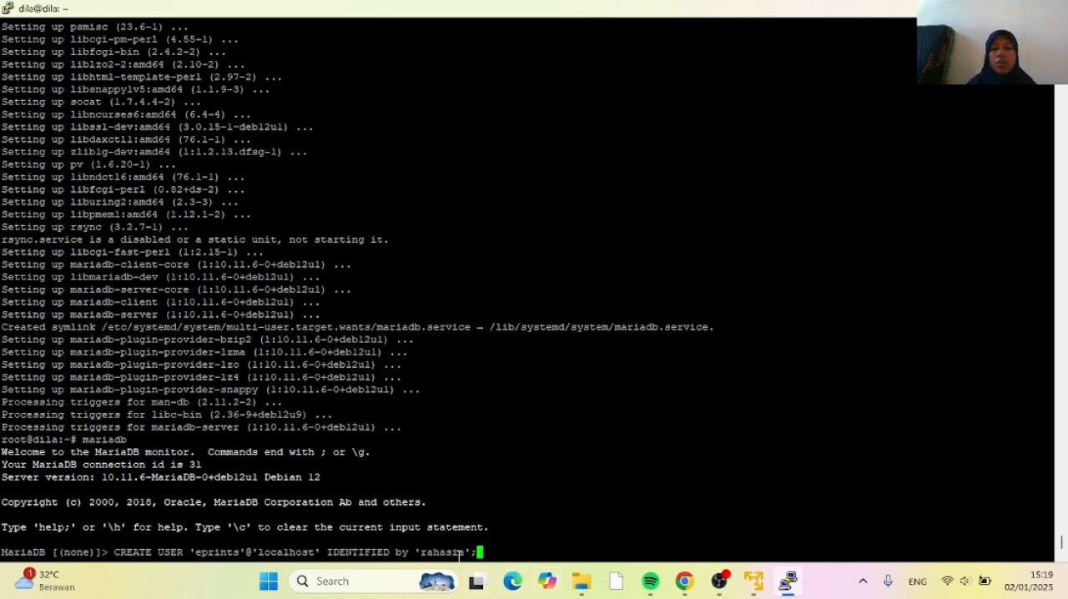
key("Return")
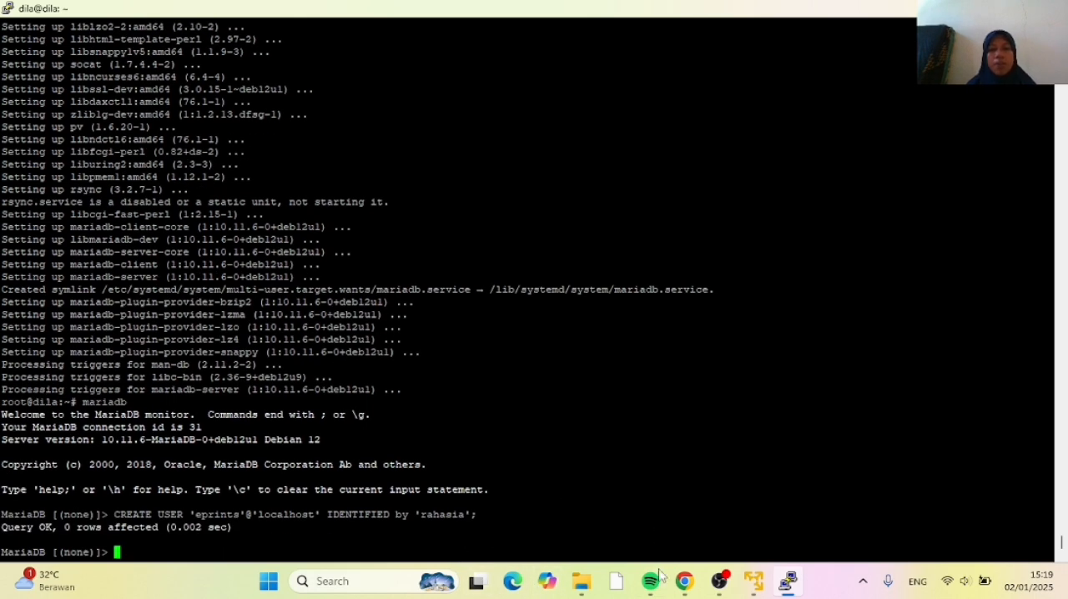
Copy the privileges statement from Chrome and run GRANT ALL PRIVILEGES ON *.* TO 'eprints'@'localhost' WITH GRANT OPTION; in MariaDB
left_click(685, 582)
scroll(303, 453, "down", 1)
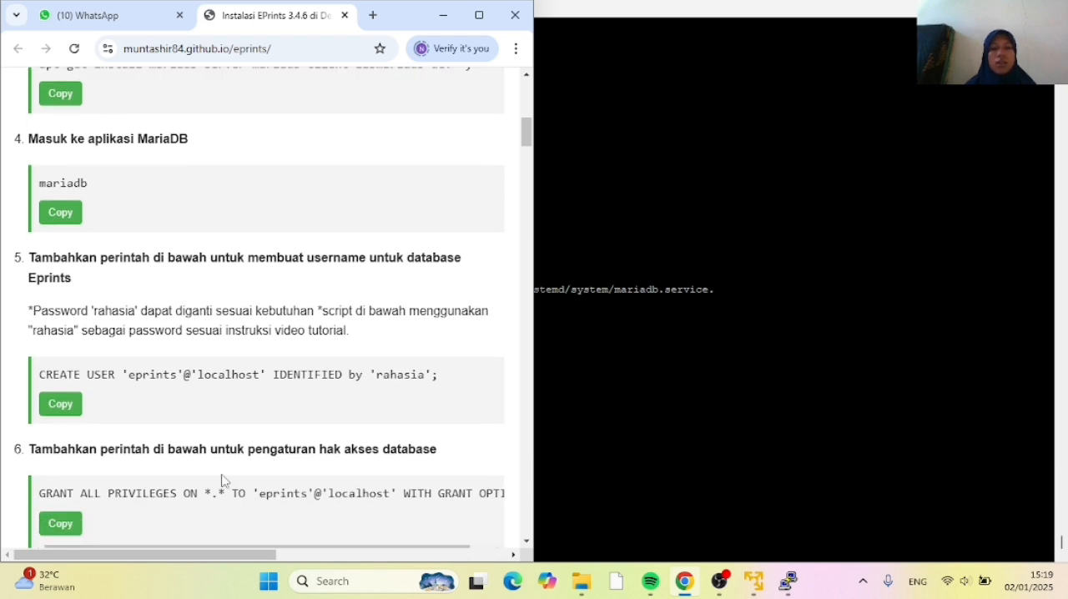
left_click(71, 529)
left_click(569, 513)
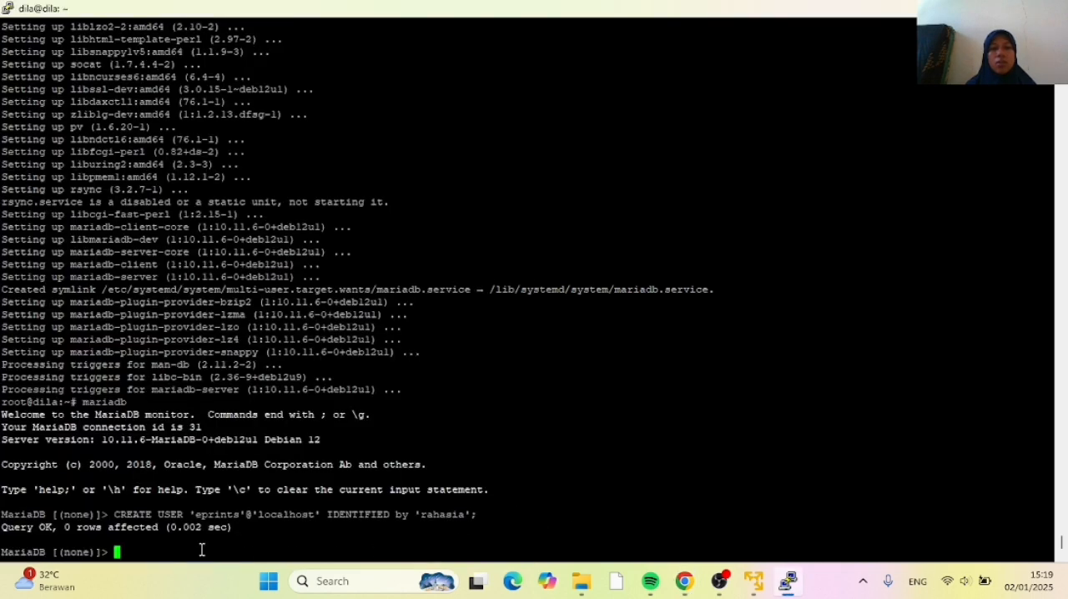
right_click(140, 545)
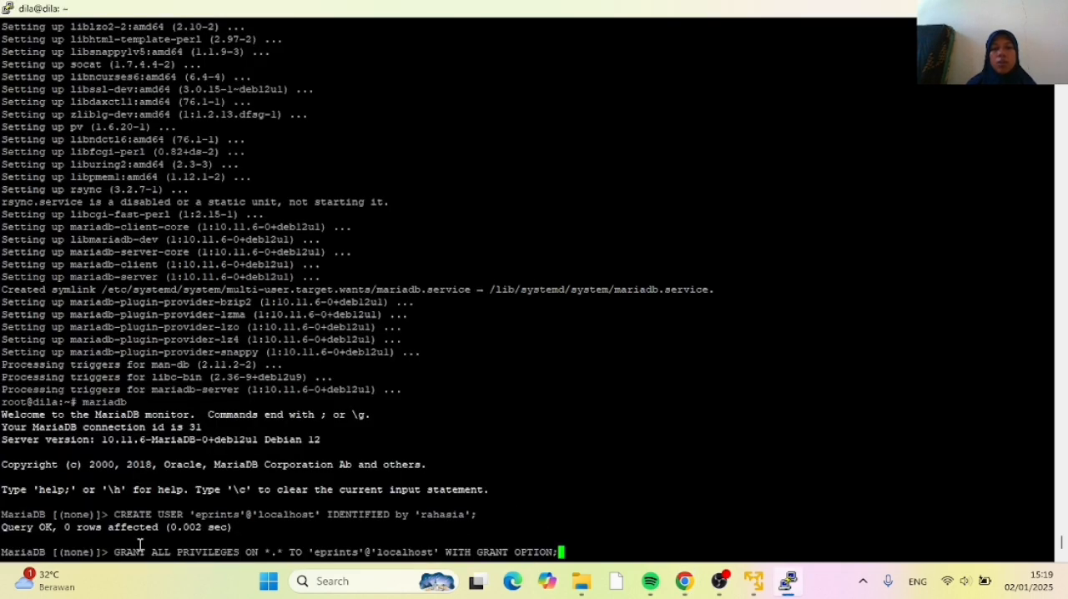
key("Return")
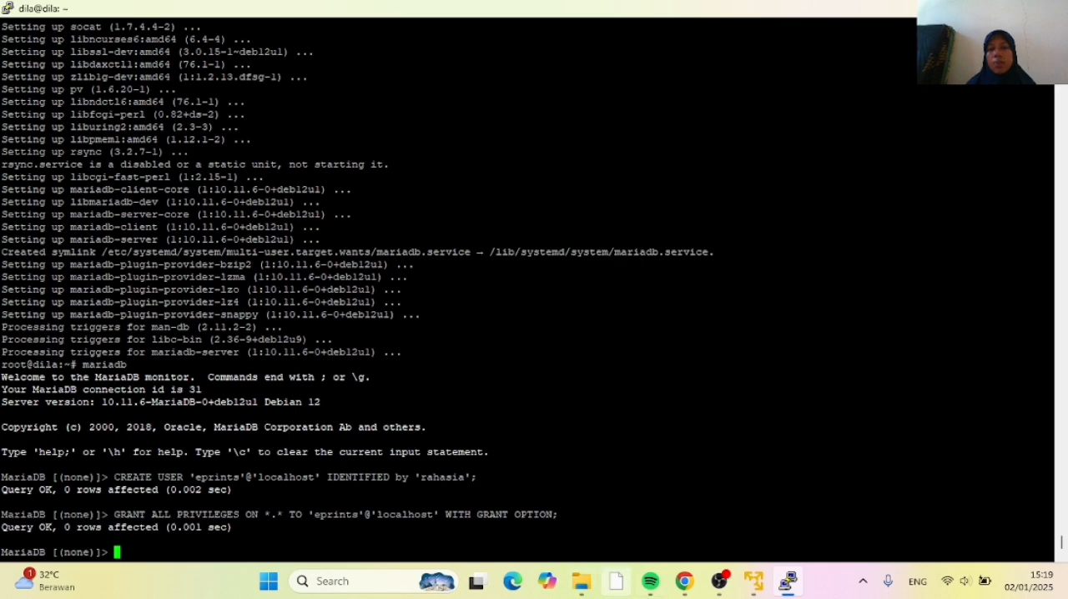
Check the tutorial's next instruction in Chrome and leave the MariaDB monitor in PuTTY with exit
left_click(686, 584)
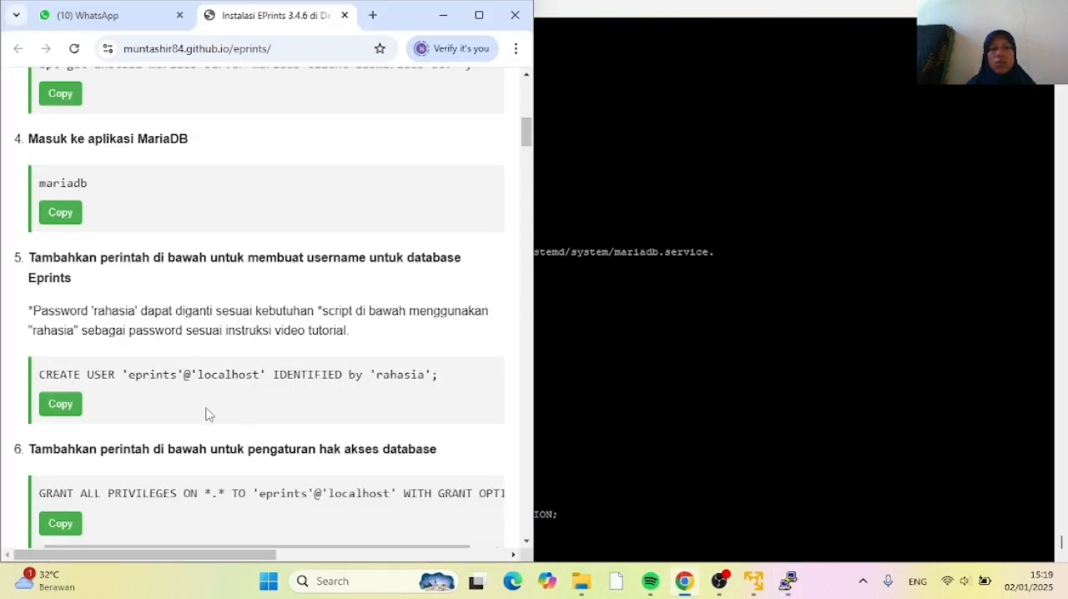
scroll(209, 414, "down", 2)
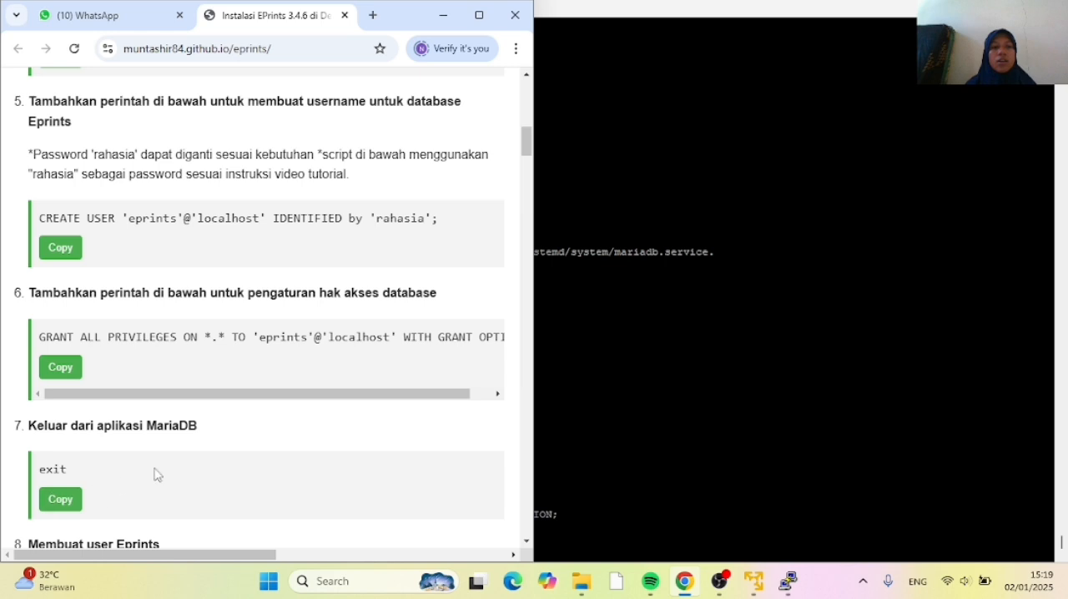
left_click(631, 441)
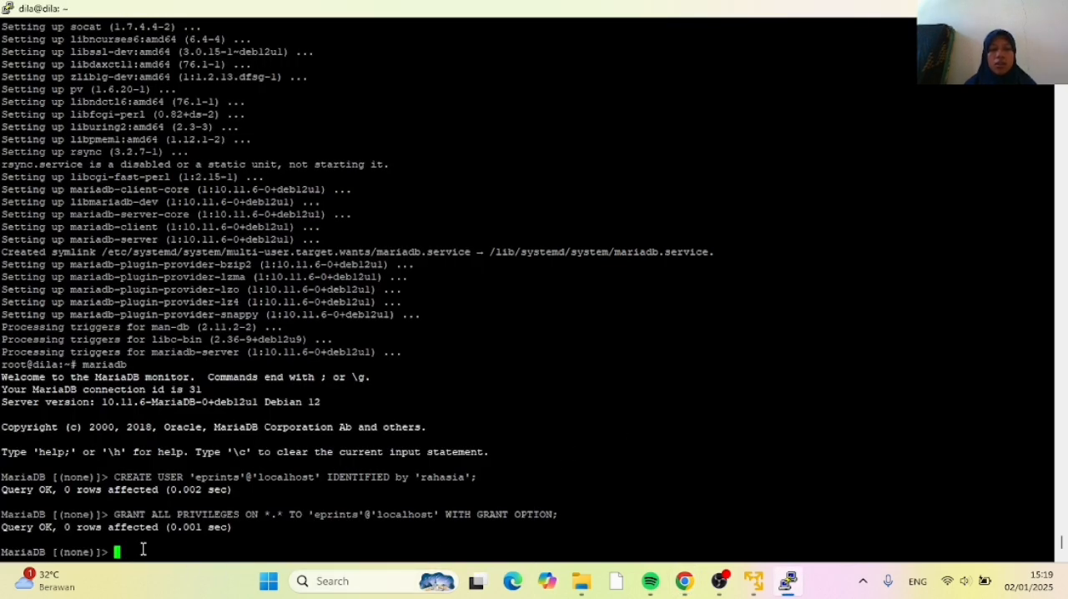
type("exit")
key("Return")
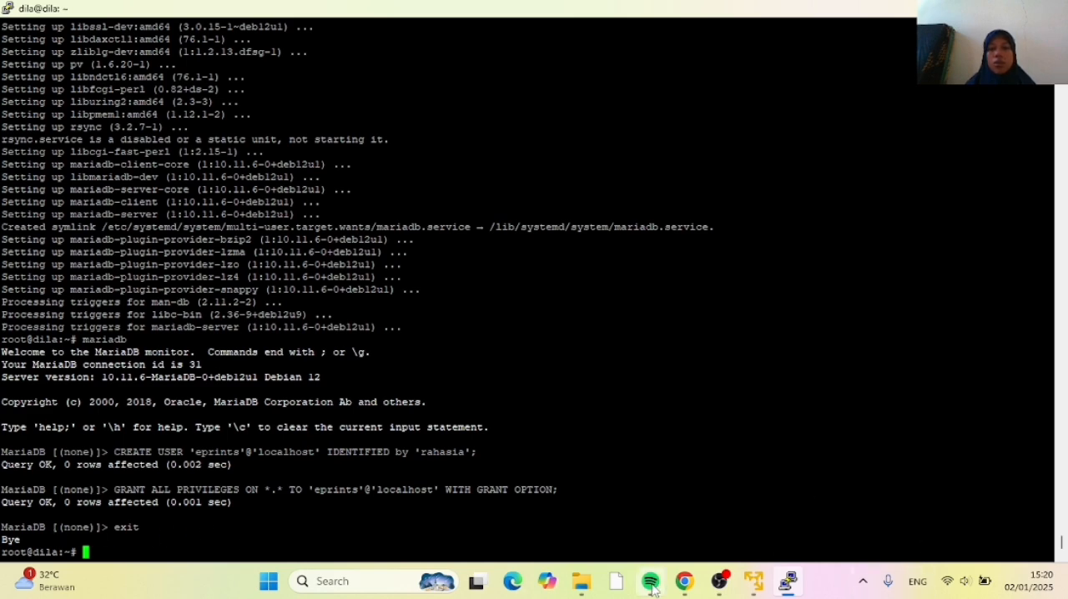
Copy adduser eprints from the tutorial in Chrome, run it in PuTTY, and enter and retype the new user's password
left_click(683, 586)
scroll(197, 284, "down", 3)
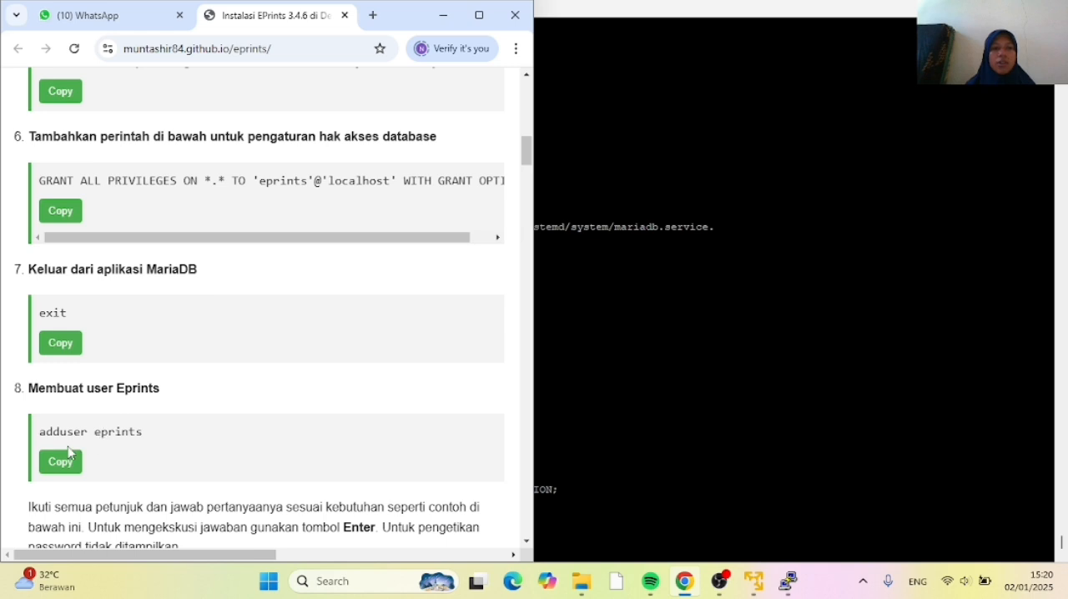
left_click(60, 461)
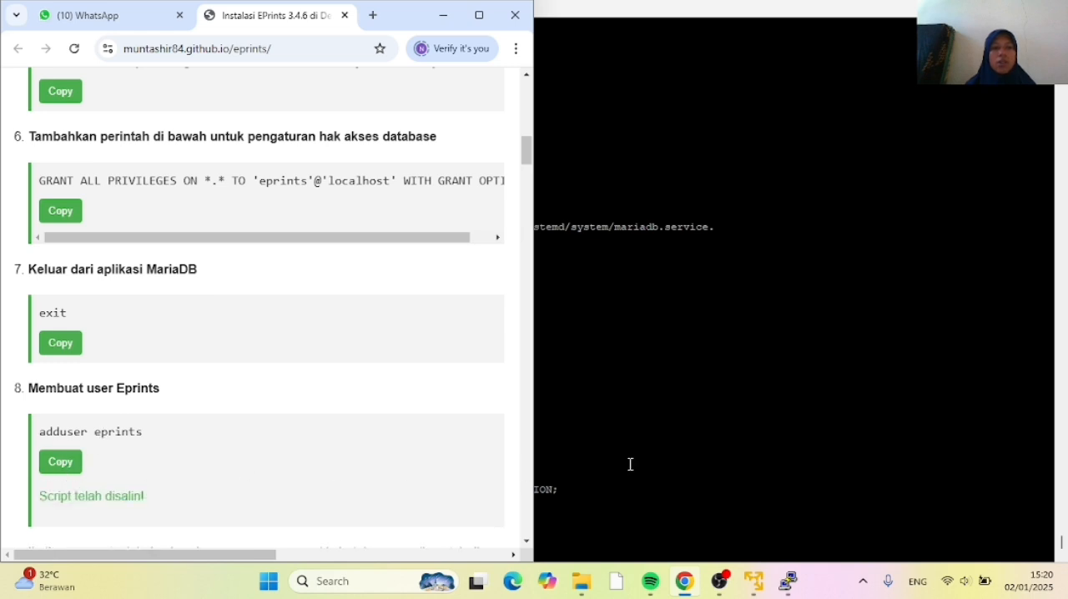
left_click(629, 465)
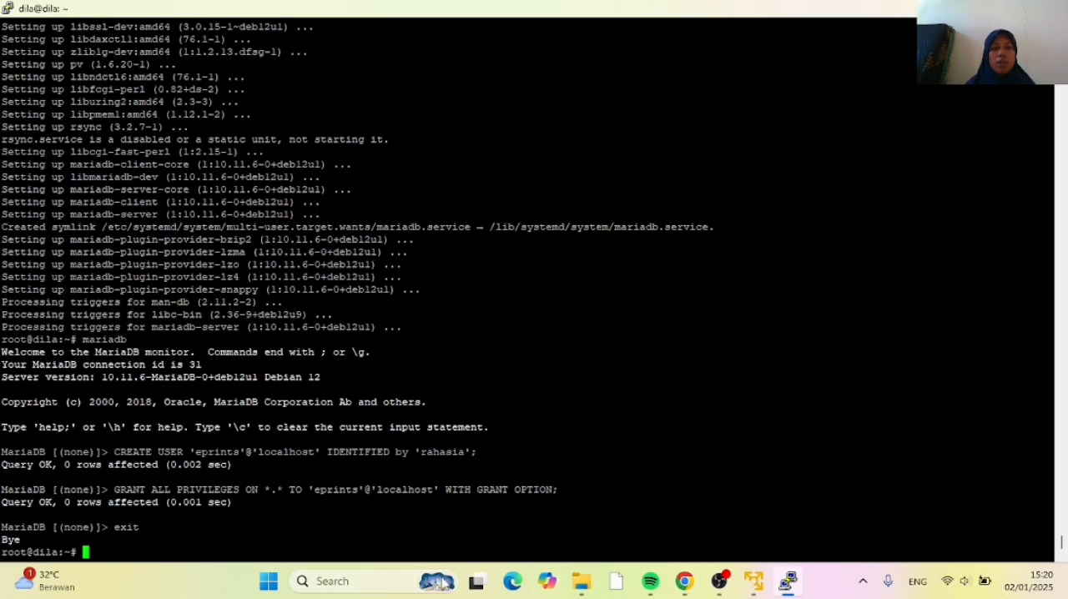
right_click(85, 543)
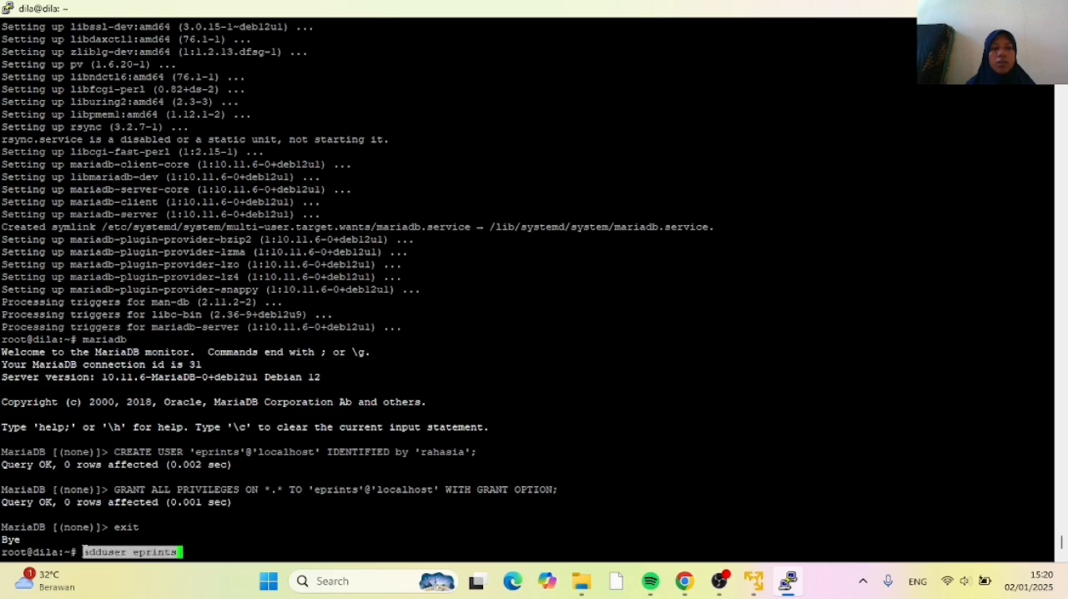
key("Return")
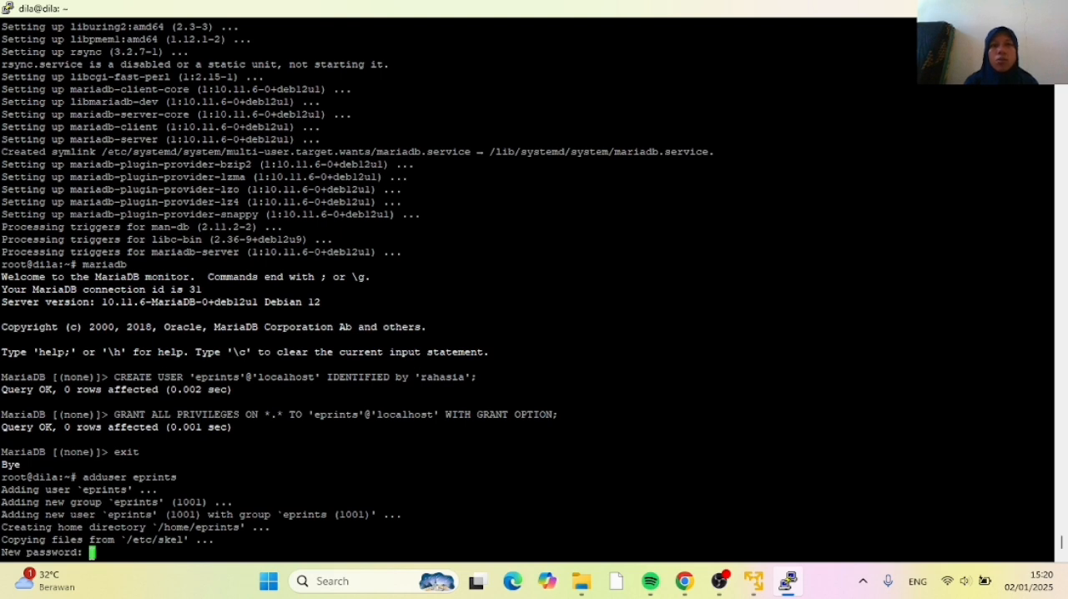
key("Return")
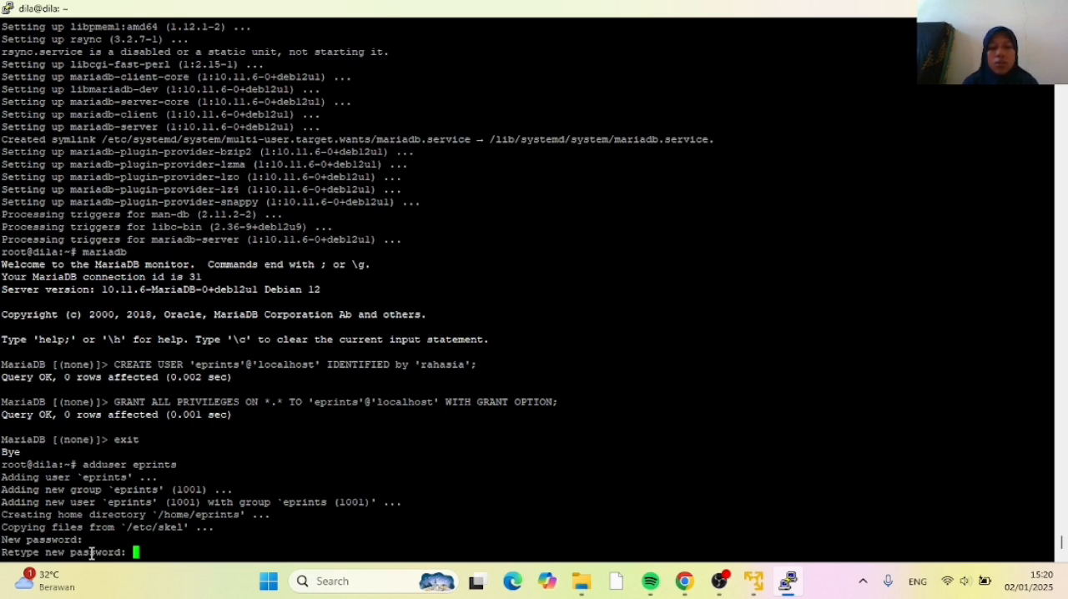
key("Return")
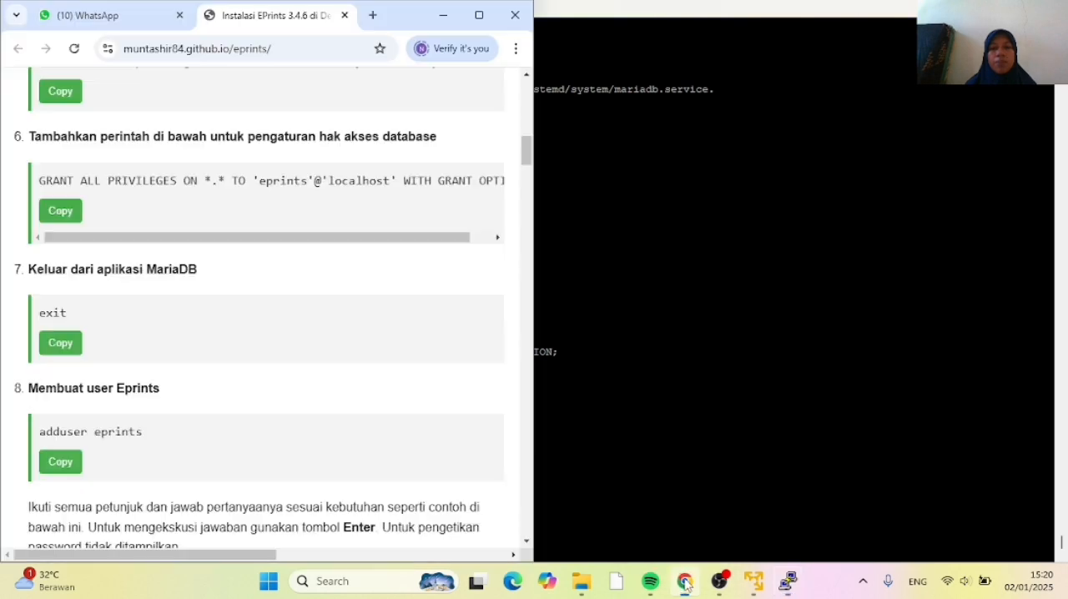
Following the tutorial in Chrome, leave all user information for eprints at the defaults in PuTTY and confirm it with y
left_click(684, 582)
scroll(267, 344, "down", 5)
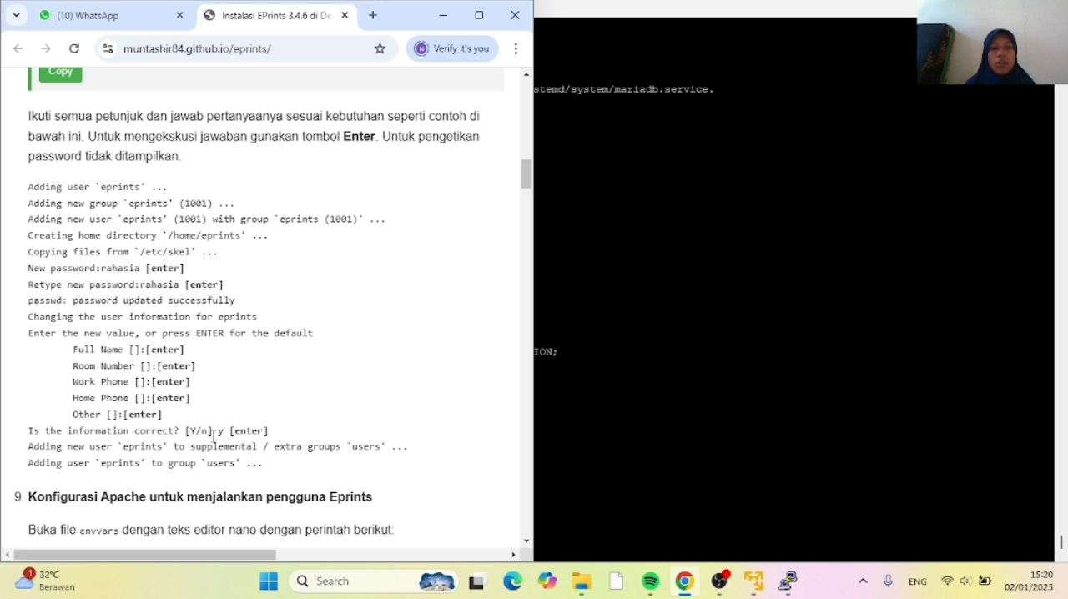
left_click(574, 476)
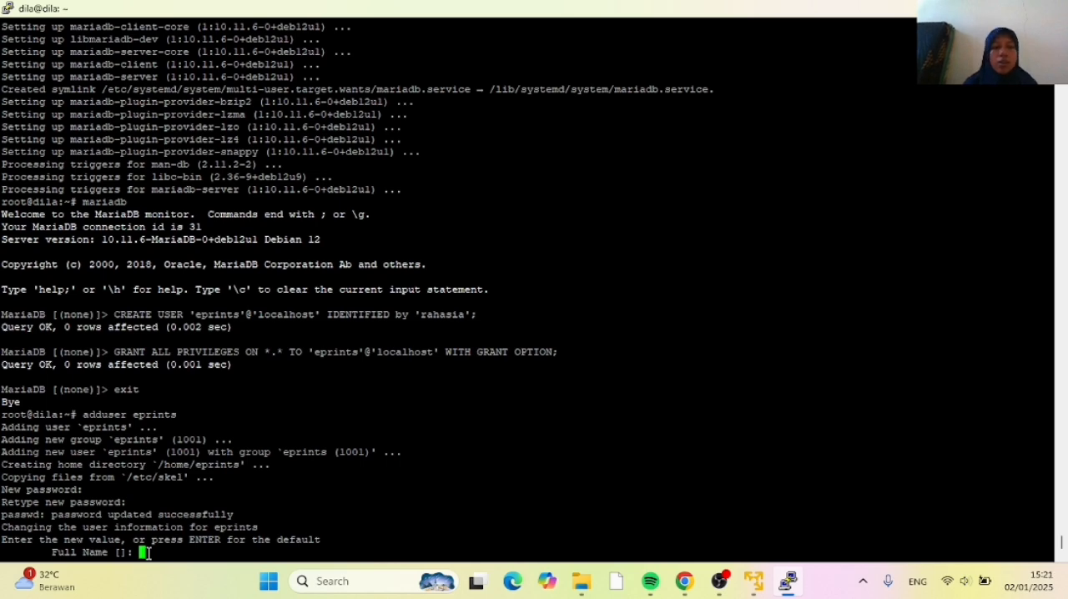
key("Return")
key("Return")
key("Return")
key("Return")
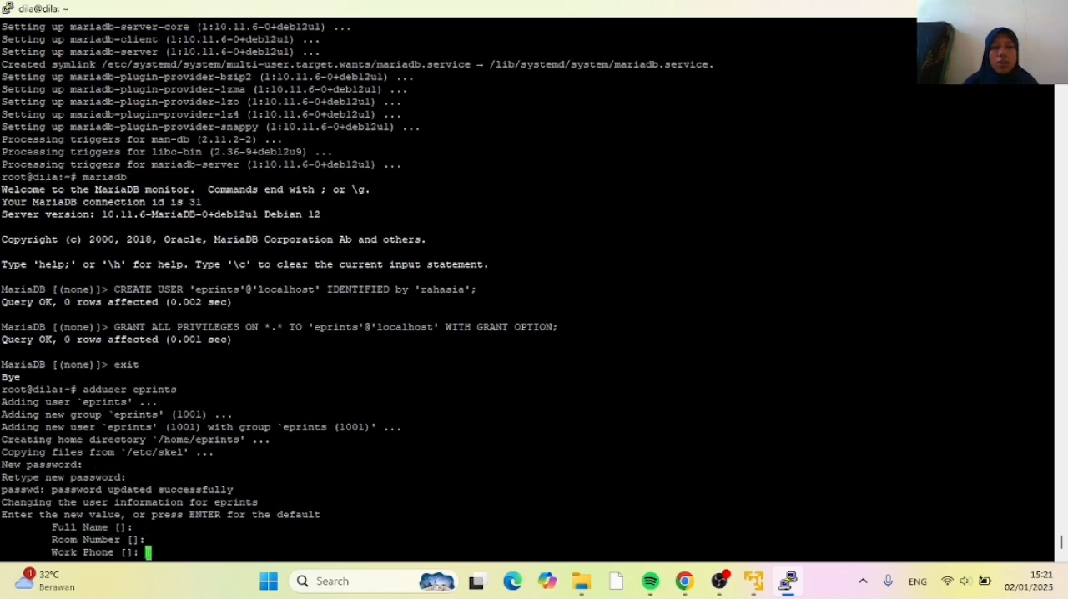
key("Return")
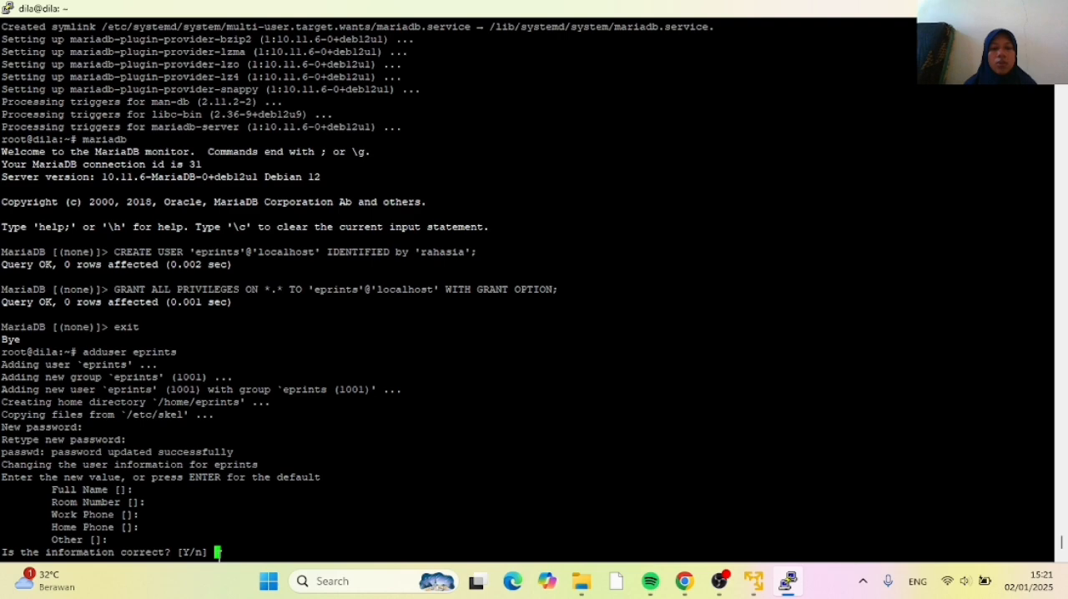
type("y")
key("Return")
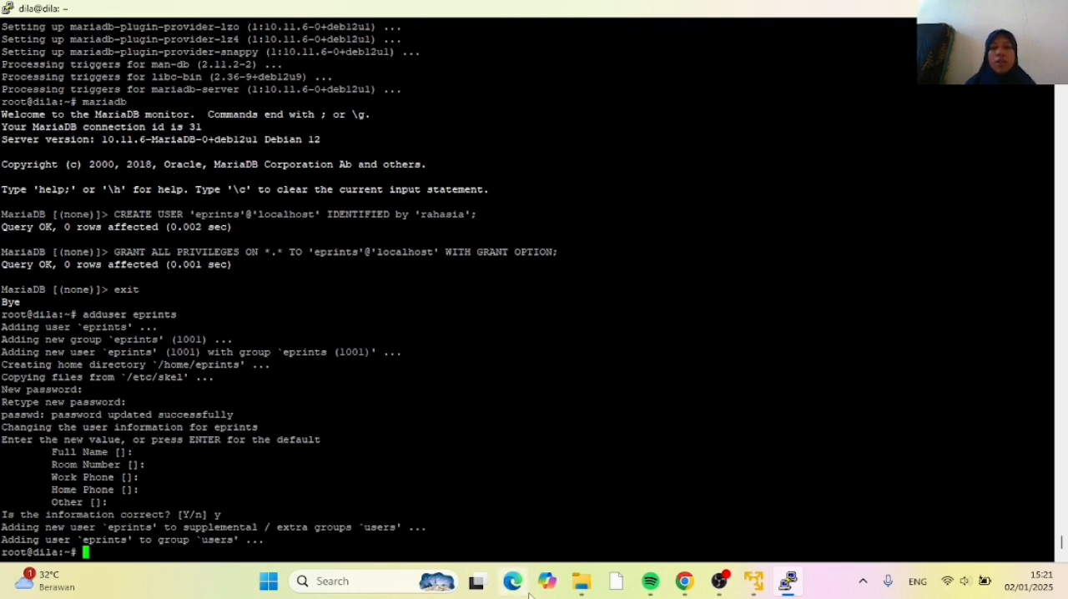
Copy nano /etc/apache2/envvars from the tutorial in Chrome and run it in PuTTY to open the file
left_click(684, 581)
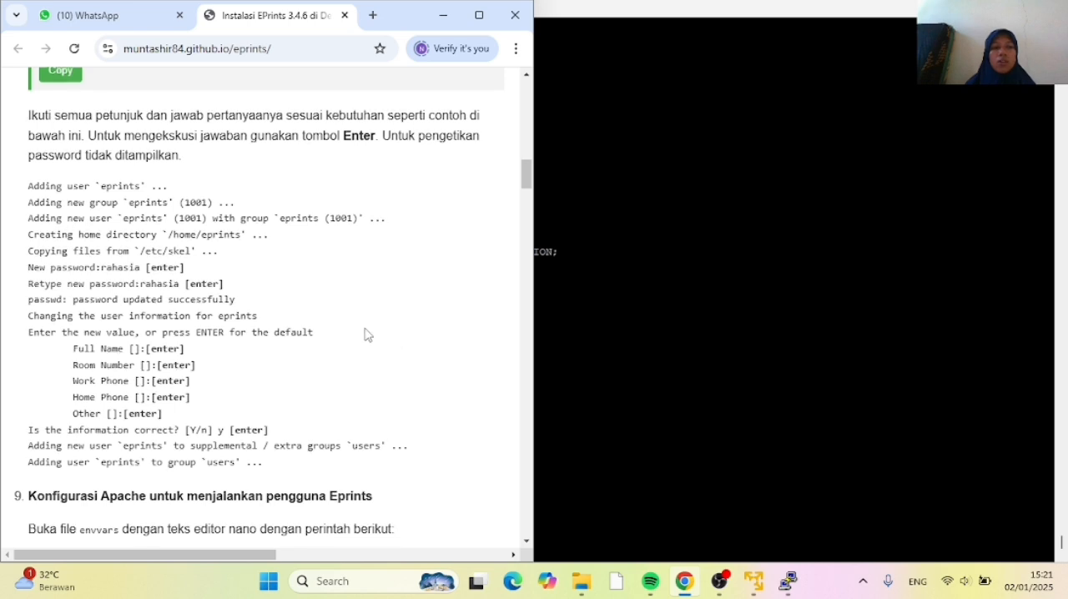
scroll(365, 334, "down", 2)
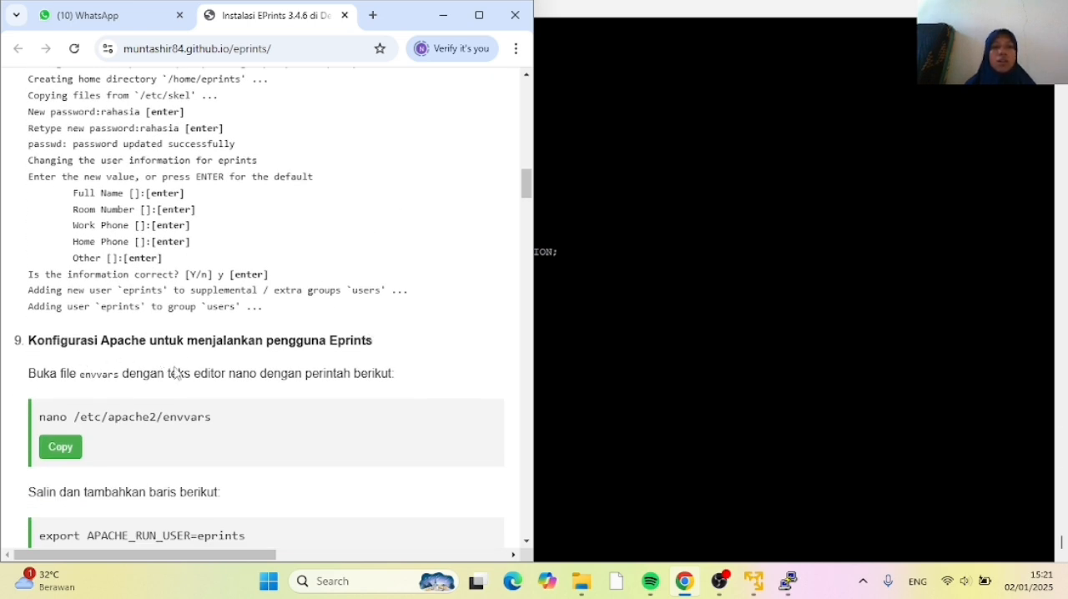
left_click(59, 450)
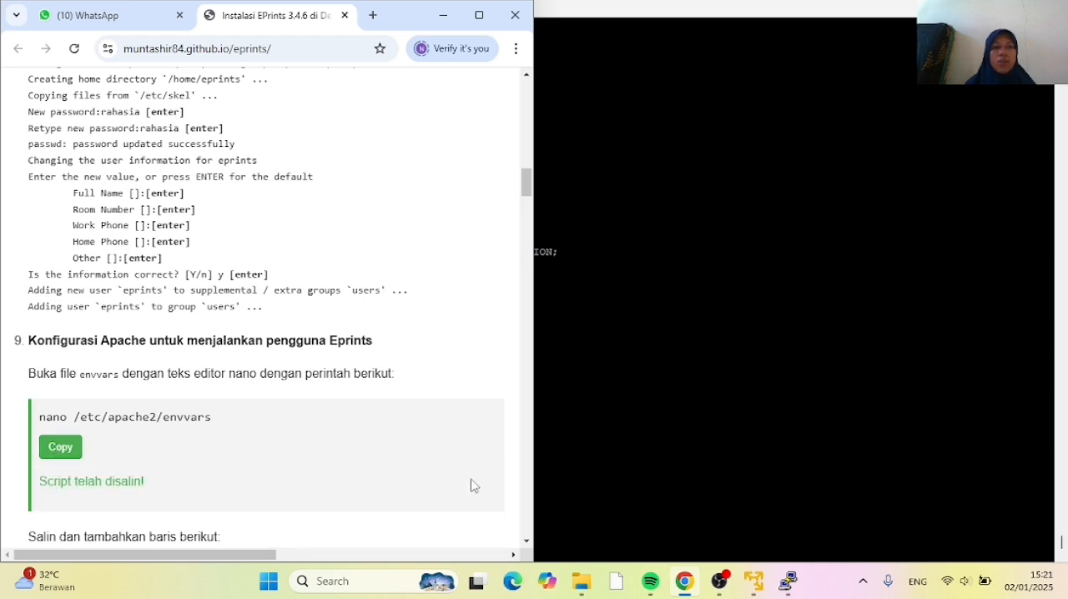
left_click(606, 464)
right_click(113, 546)
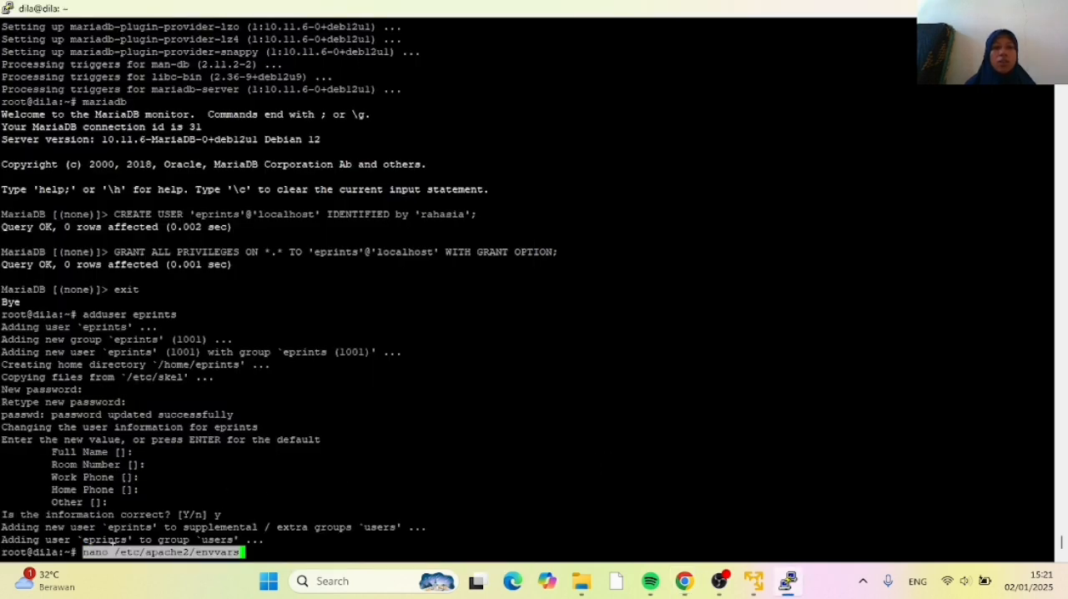
key("Return")
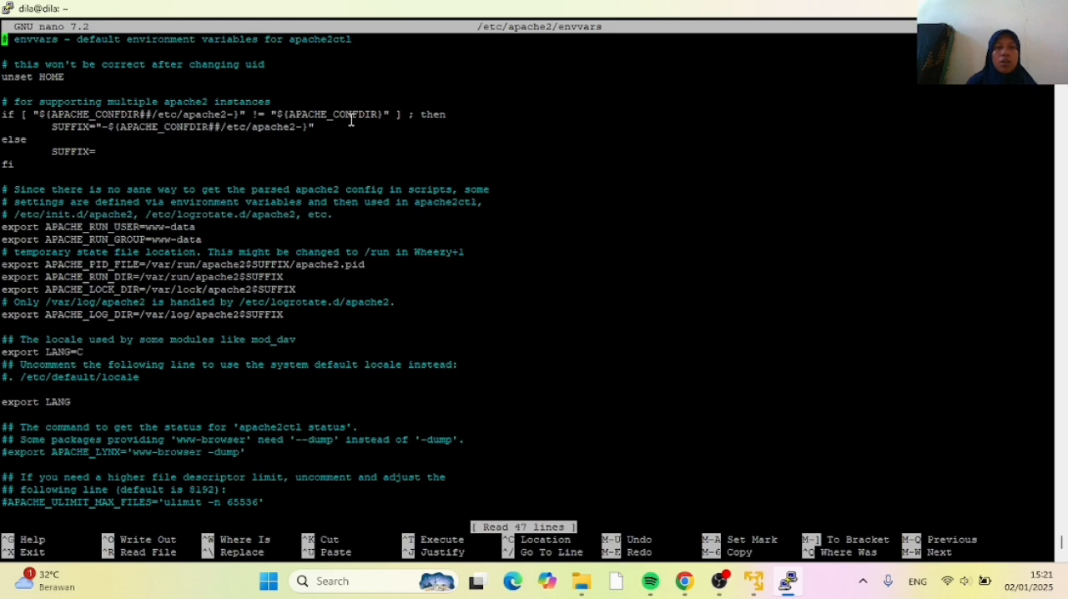
Insert an empty line in envvars directly below export APACHE_RUN_GROUP=www-data and place the cursor on it
key("Down")
key("Down")
key("Down")
key("Down")
key("Down")
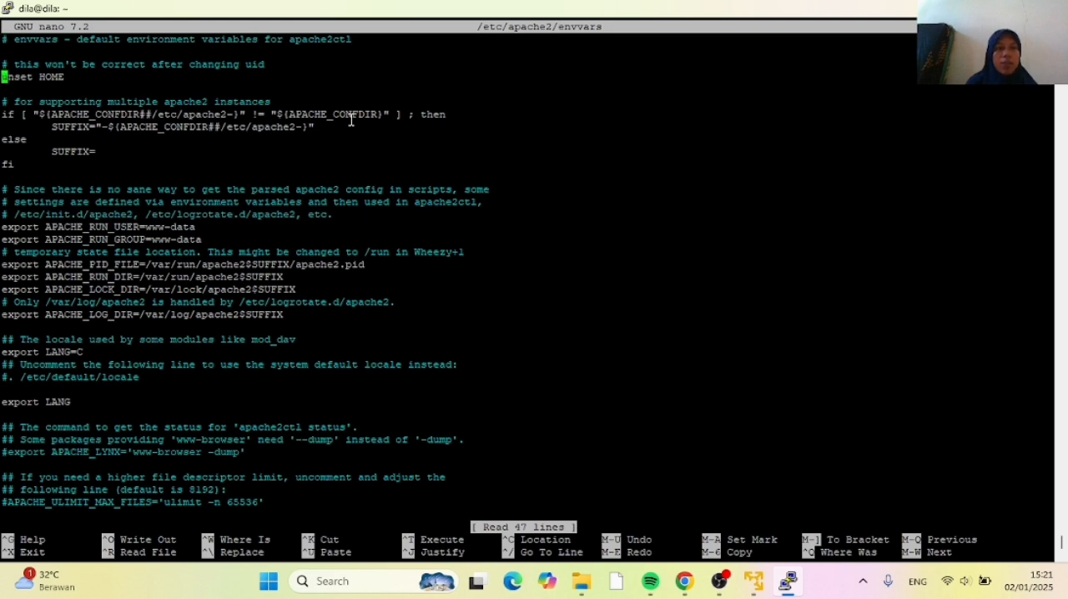
key("Down")
key("Down")
key("Down")
key("Down")
key("Down")
key("Down")
key("Down")
key("Down")
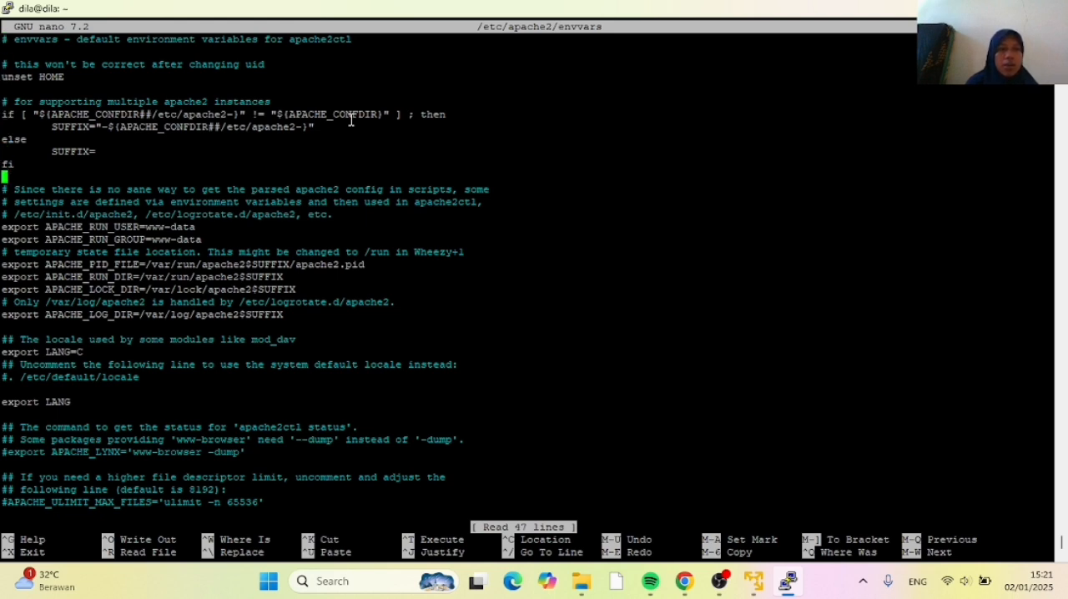
key("Down")
key("Down")
key("Down")
key("Down")
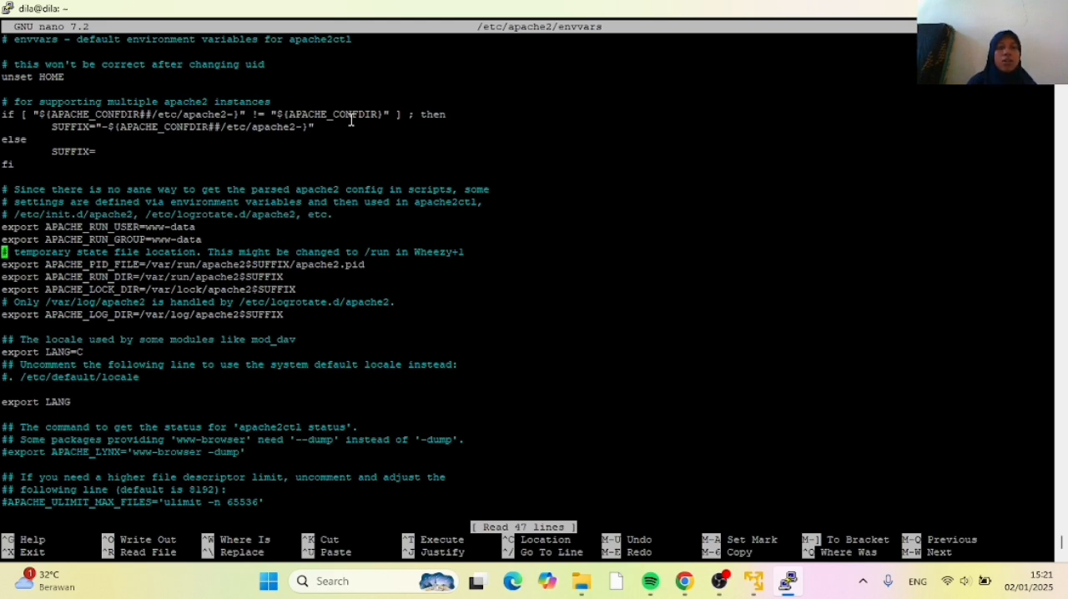
key("Return")
key("Up")
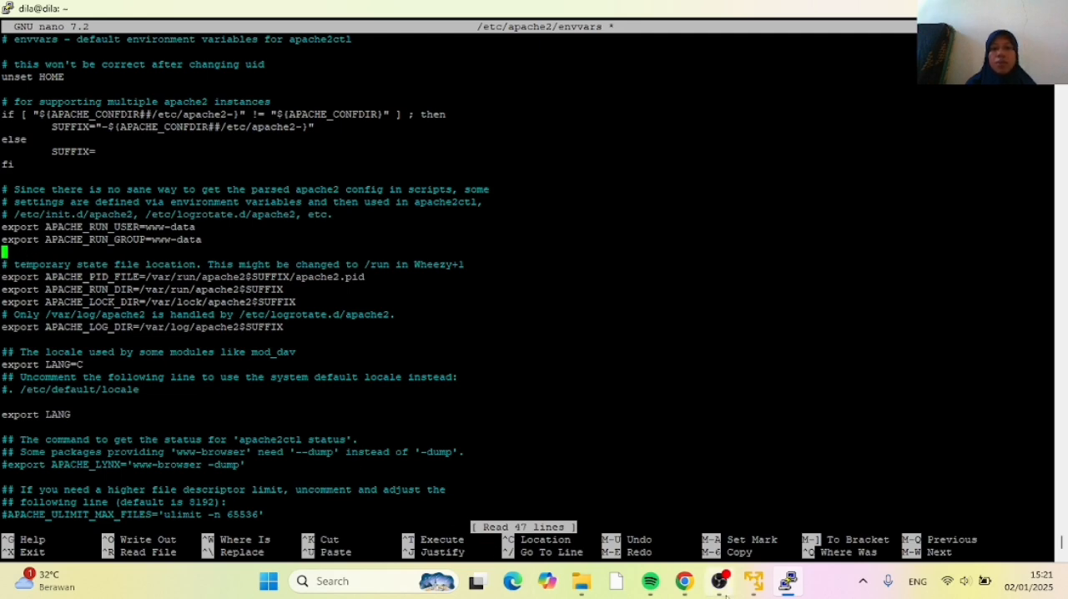
Copy export APACHE_RUN_USER=eprints and export APACHE_RUN_GROUP=eprints from the tutorial in Chrome and paste them on the empty envvars line in PuTTY
left_click(684, 581)
scroll(166, 388, "down", 1)
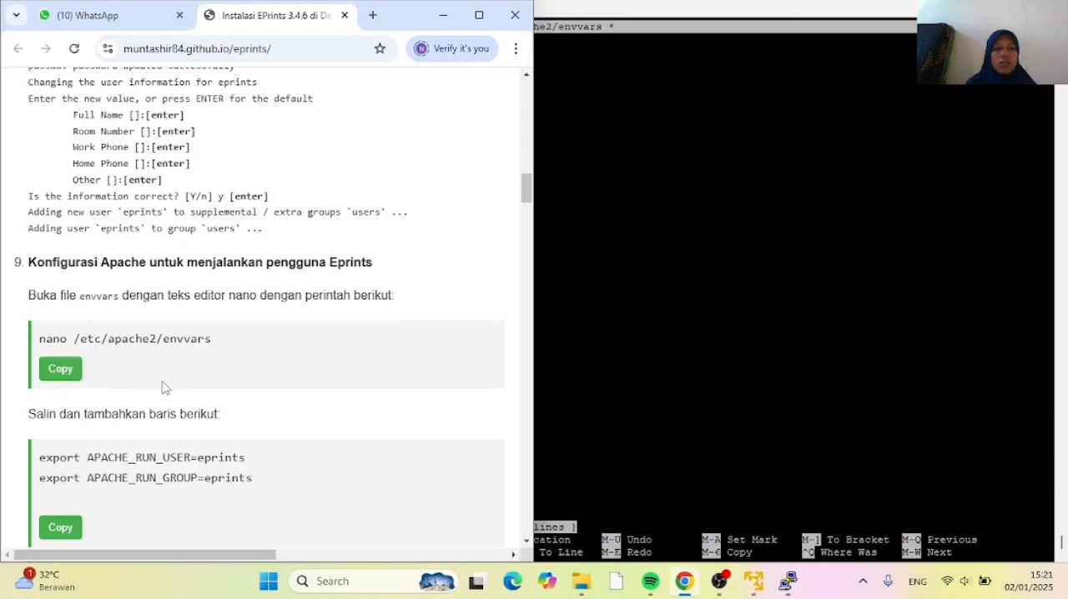
scroll(165, 388, "down", 1)
scroll(165, 387, "up", 1)
left_click(66, 521)
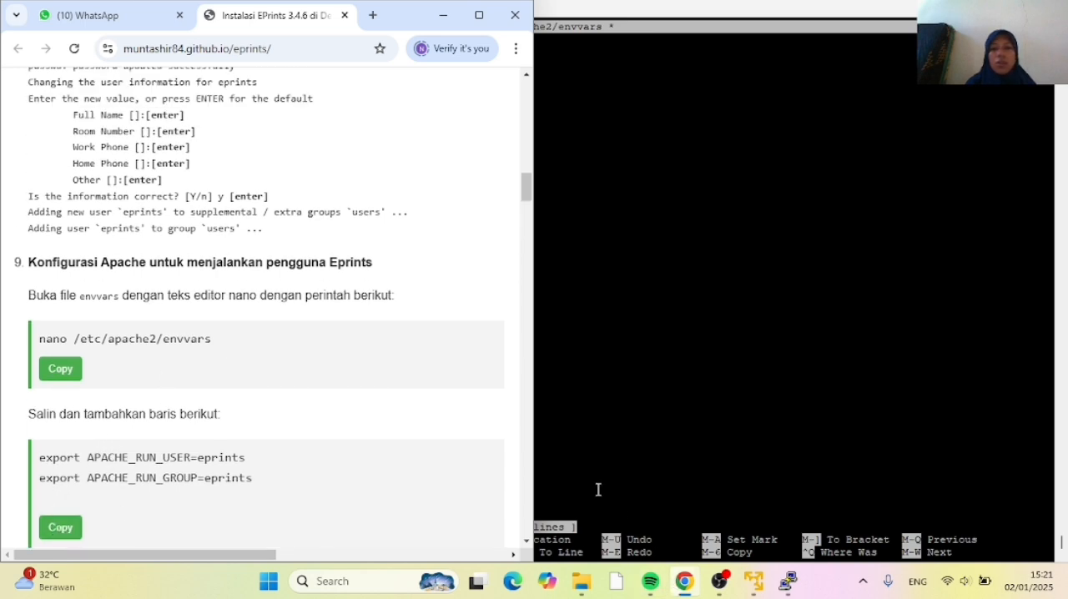
left_click(591, 457)
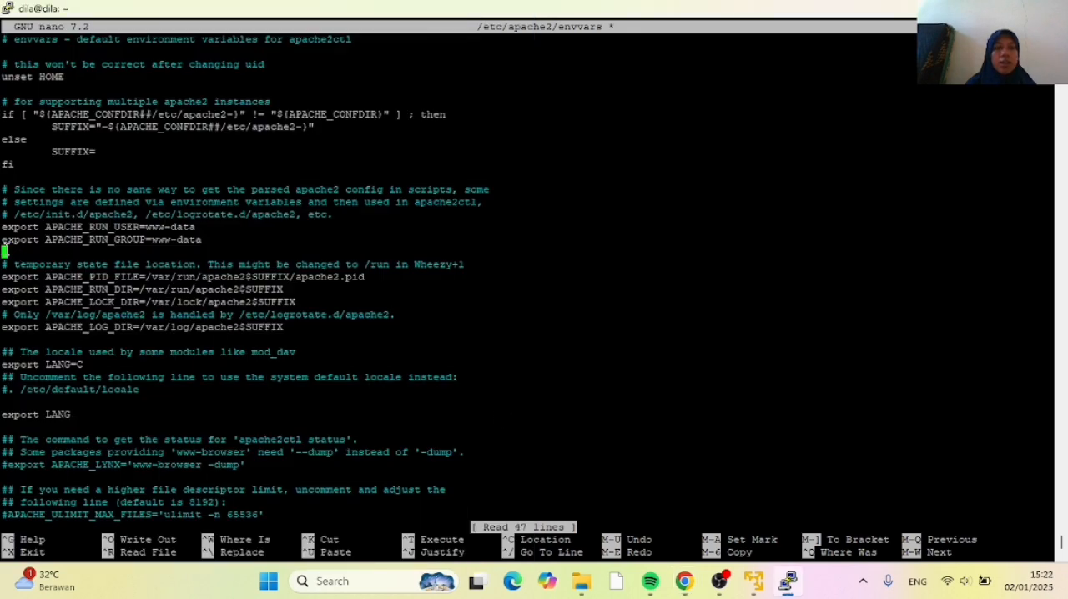
right_click(5, 244)
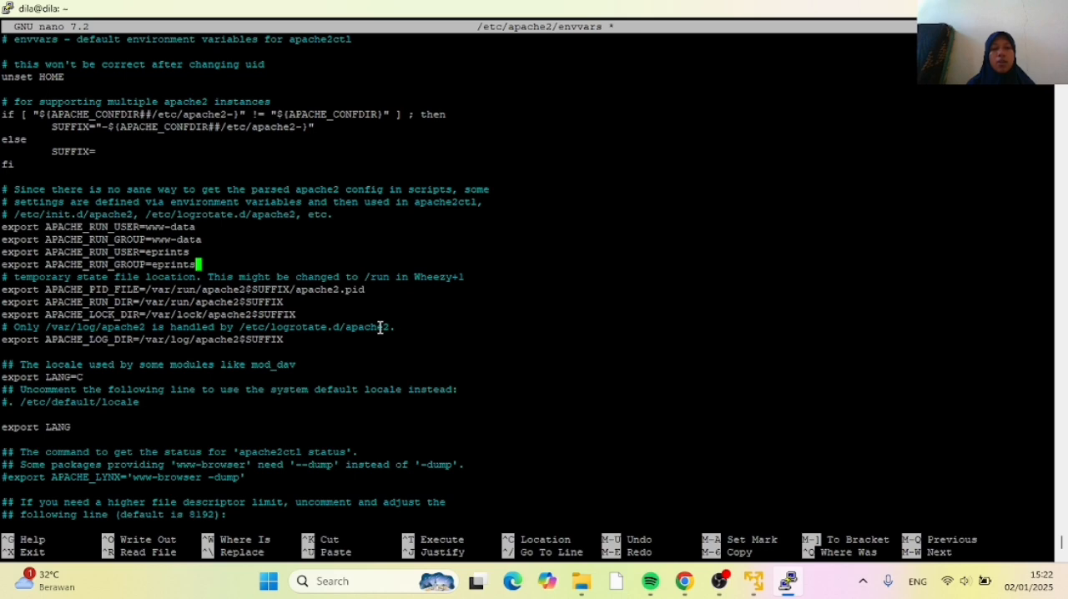
Check the tutorial's saving instructions in Chrome, and in PuTTY save the modified envvars file under the same name and exit nano
left_click(684, 584)
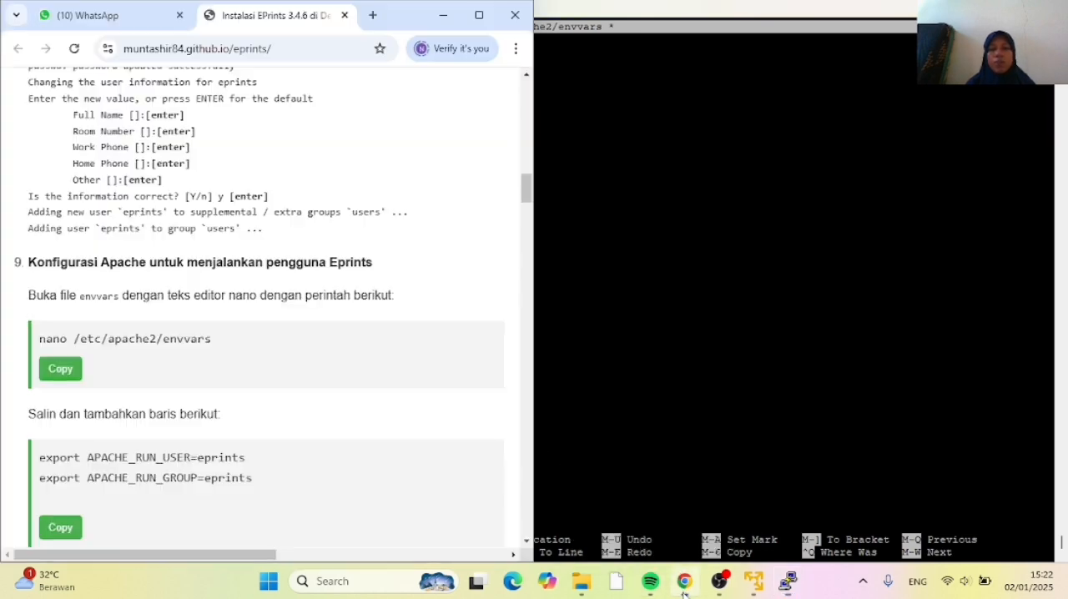
scroll(272, 377, "down", 4)
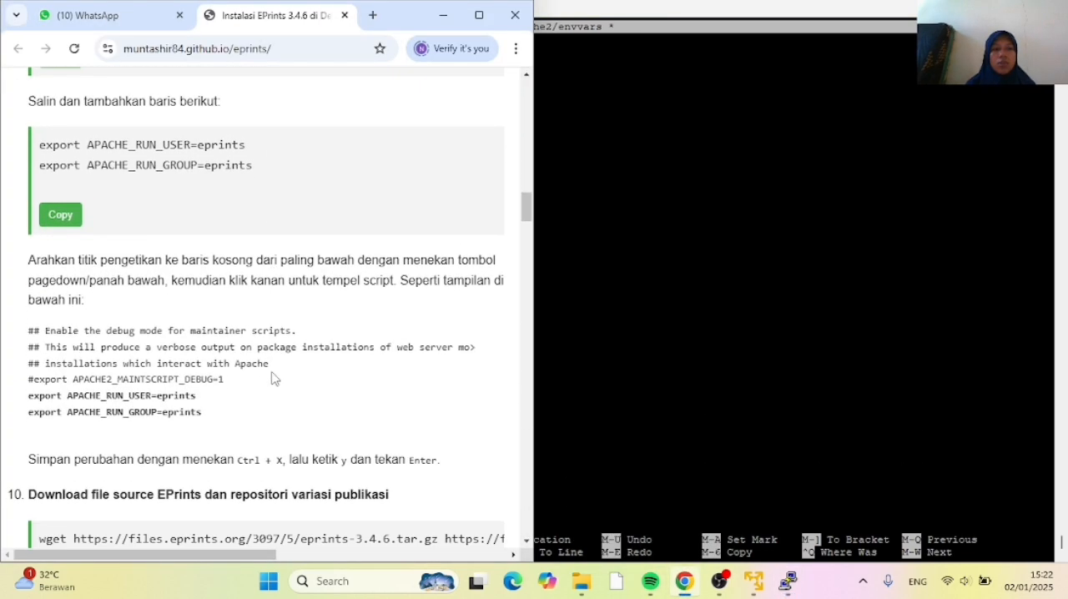
scroll(301, 318, "up", 1)
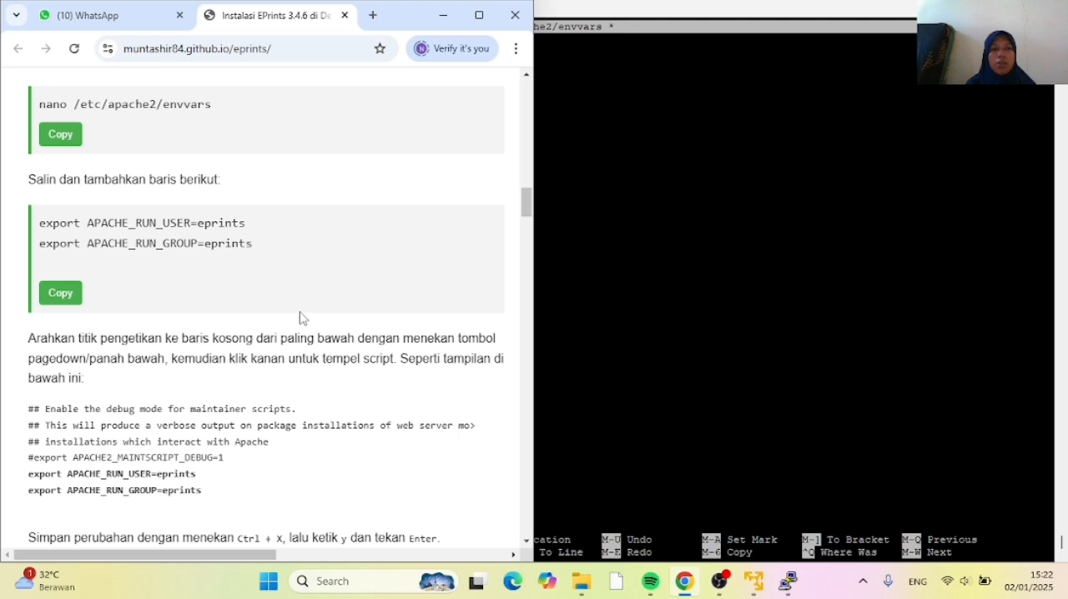
scroll(300, 318, "down", 1)
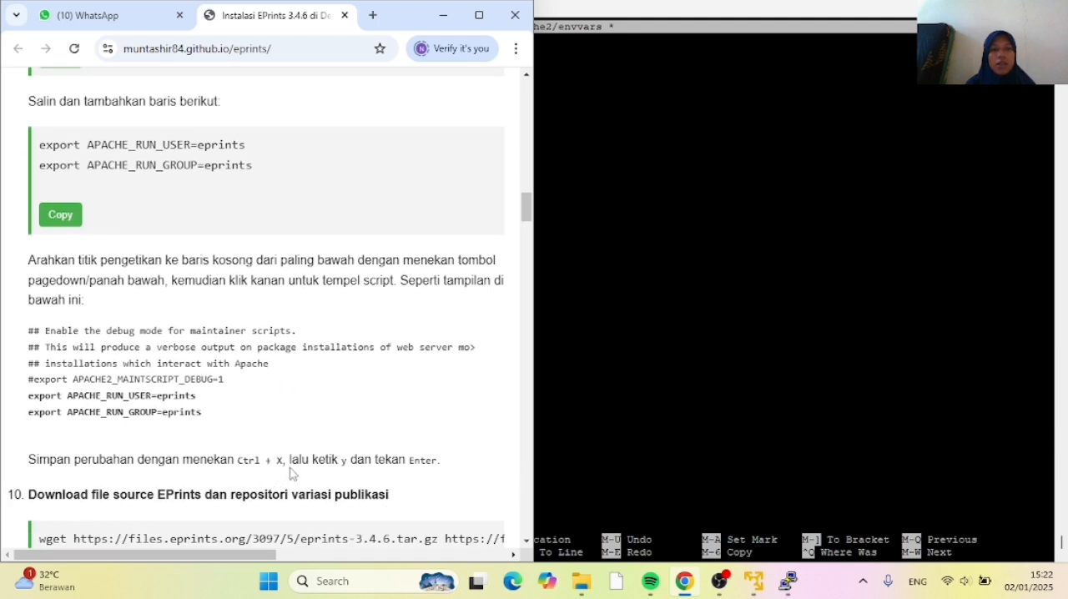
left_click(576, 423)
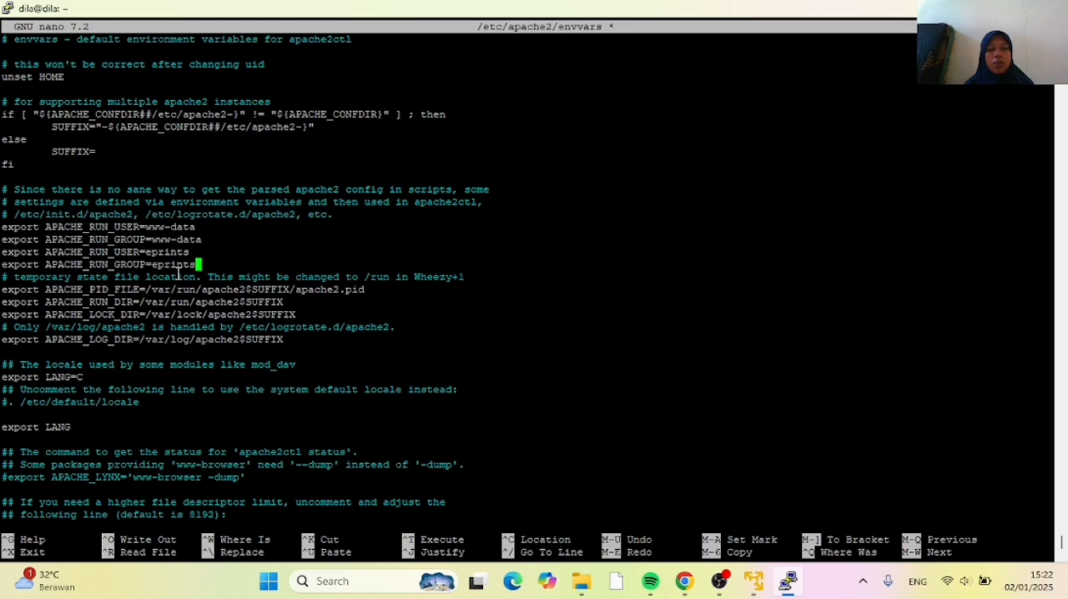
key("ctrl+x")
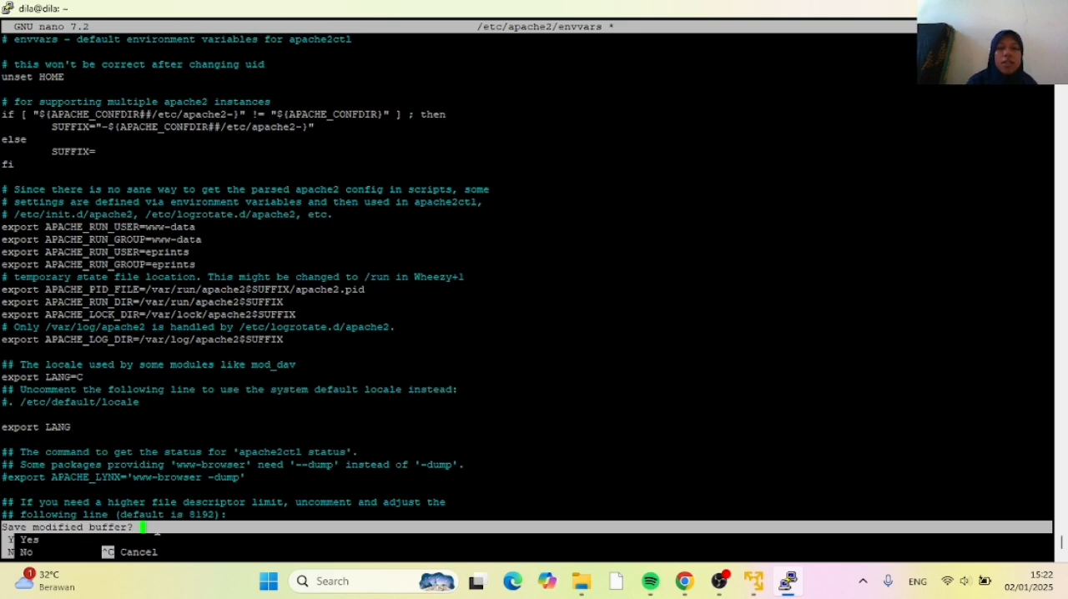
key("y")
key("Return")
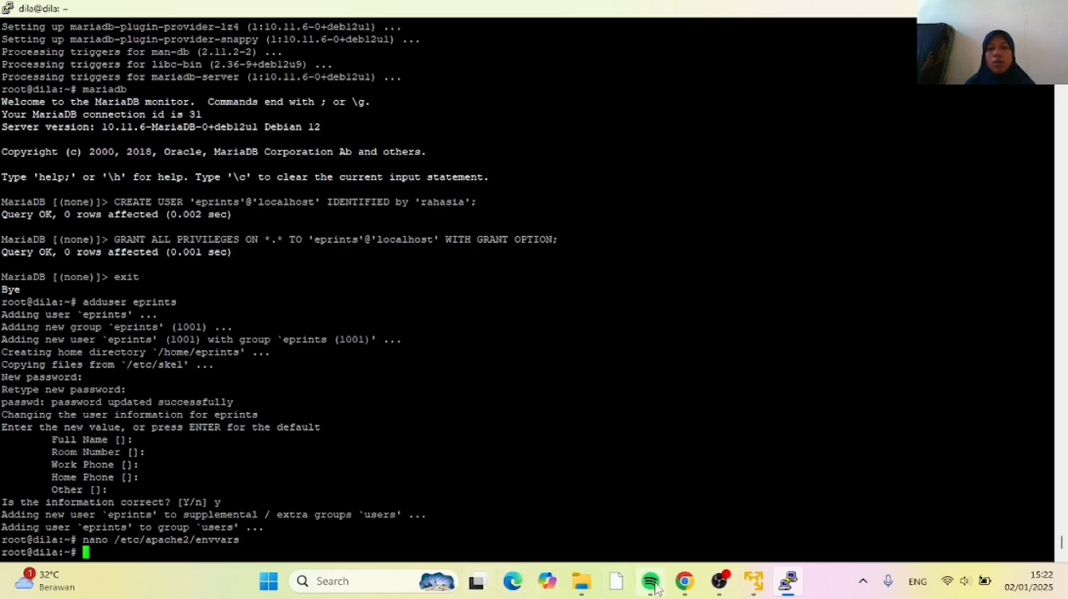
Copy the wget command from the tutorial in Chrome and run it in PuTTY to download eprints-3.4.6.tar.gz and eprints-3.4.6-flavours.tar.gz
left_click(684, 581)
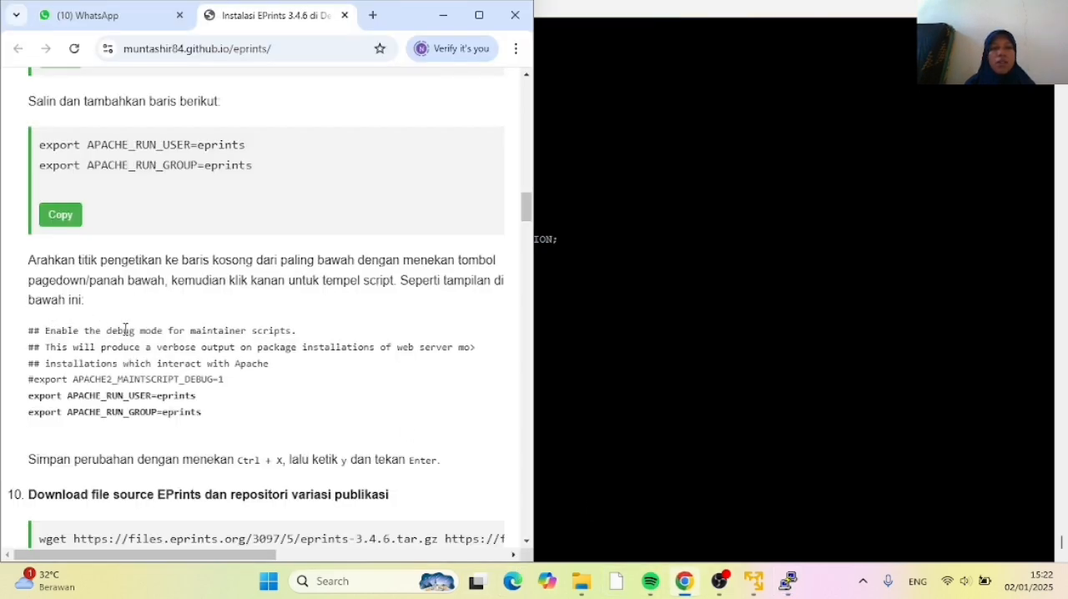
scroll(126, 333, "down", 1)
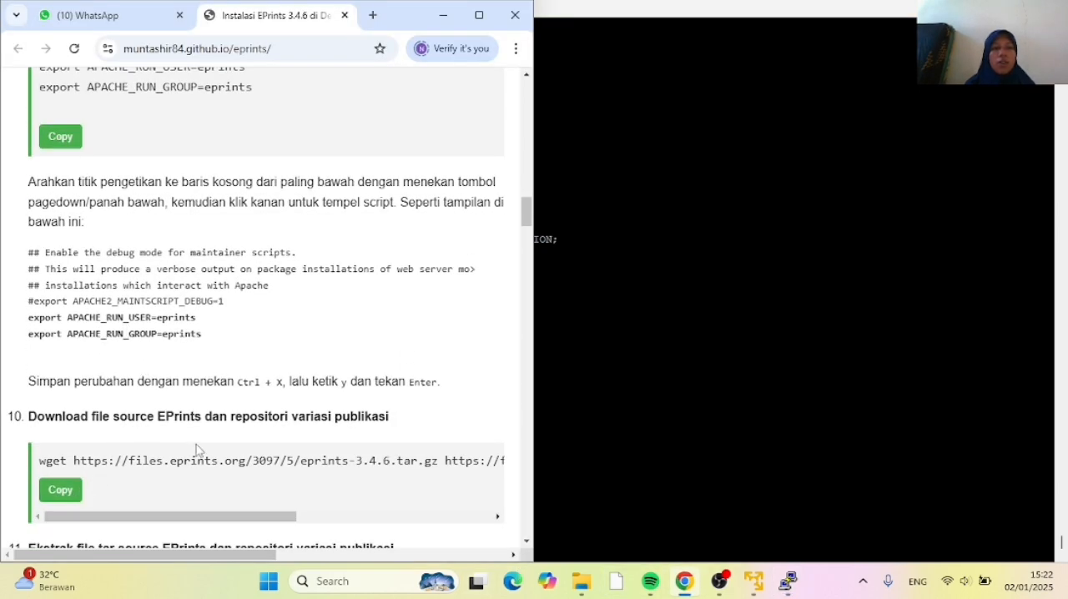
left_click(68, 498)
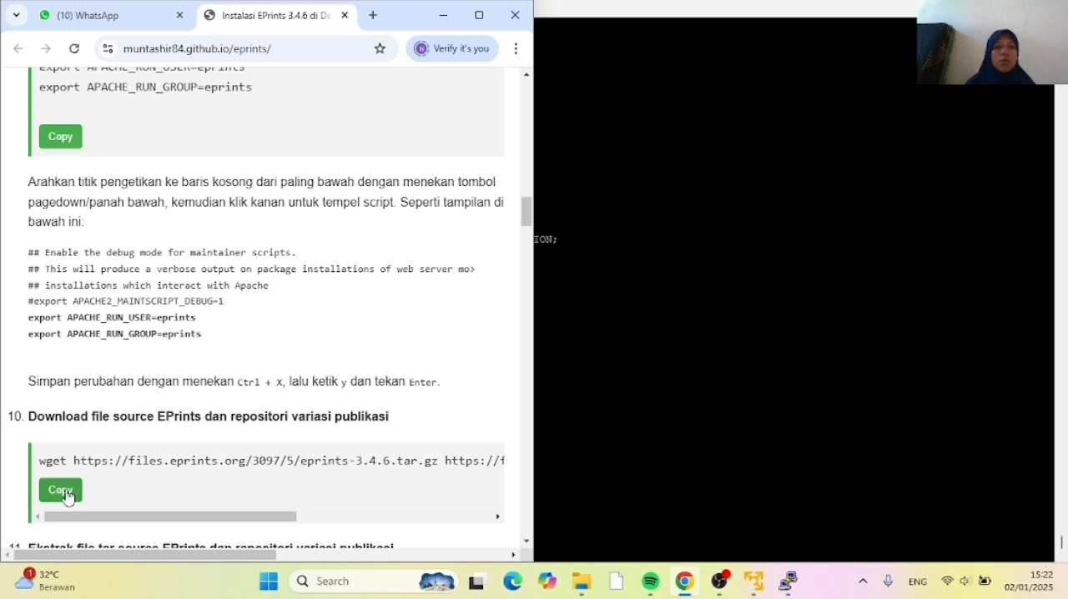
left_click(553, 485)
right_click(101, 554)
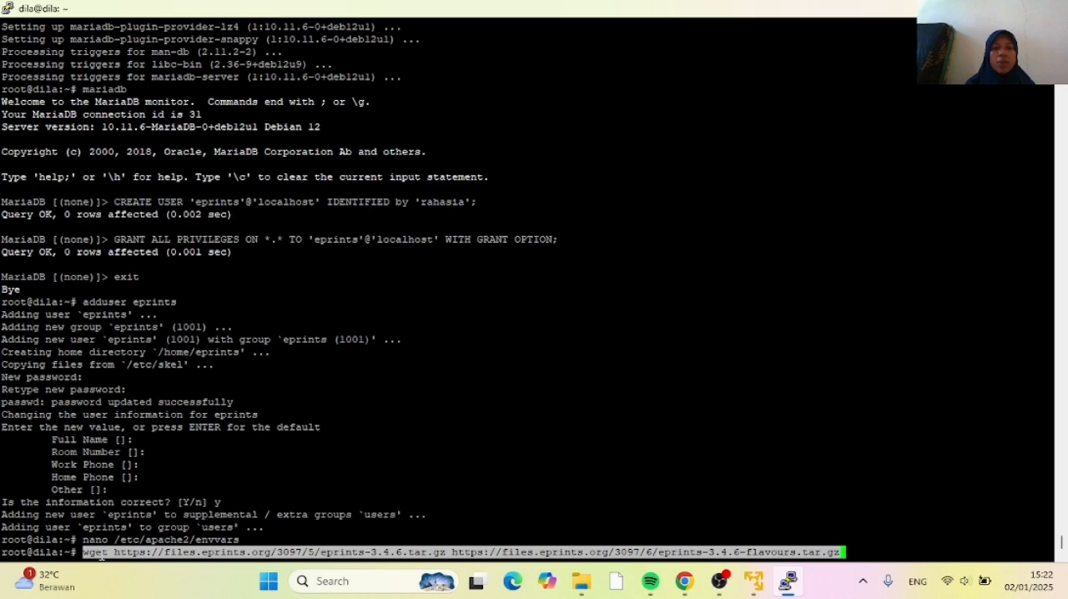
key("Return")
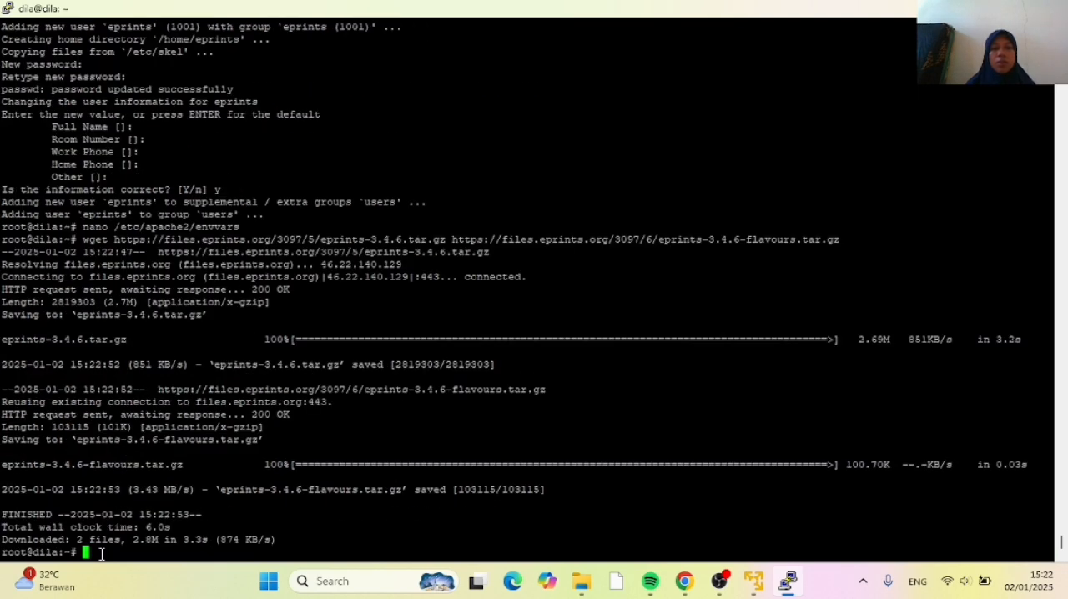
Copy the extraction command from Chrome and run tar xvzf eprints-3.4.6.tar.gz && tar xvzf eprints-3.4.6-flavours.tar.gz in PuTTY
left_click(686, 584)
scroll(349, 415, "down", 2)
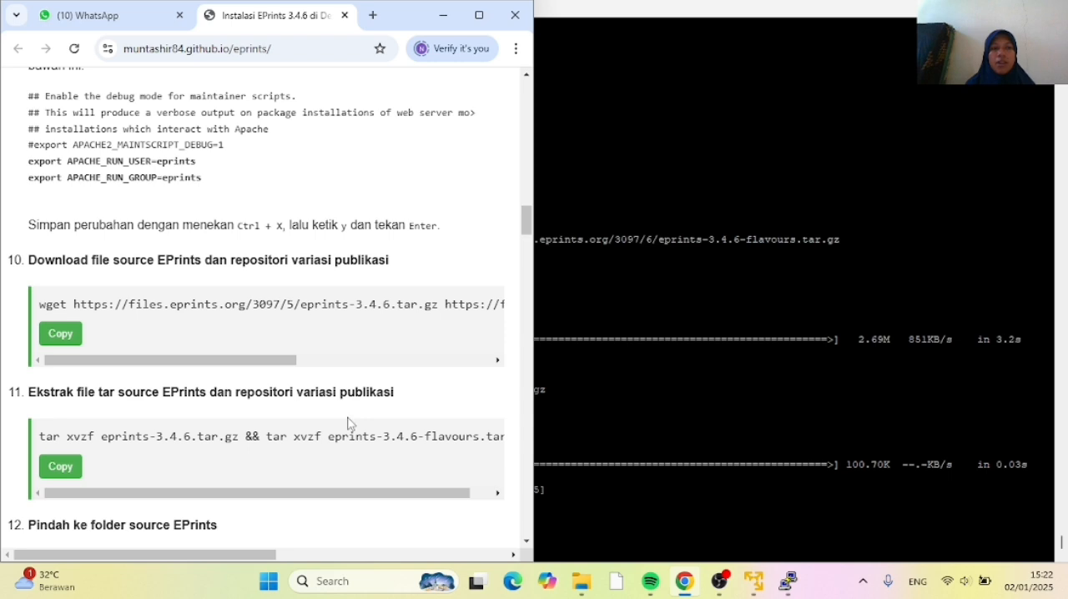
left_click(61, 477)
left_click(558, 508)
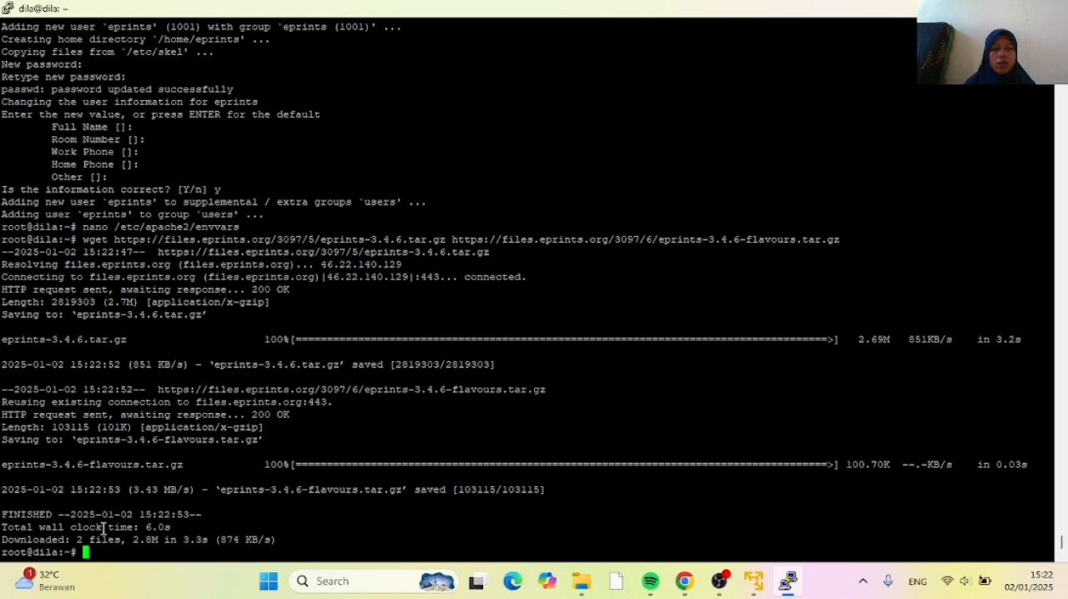
right_click(96, 553)
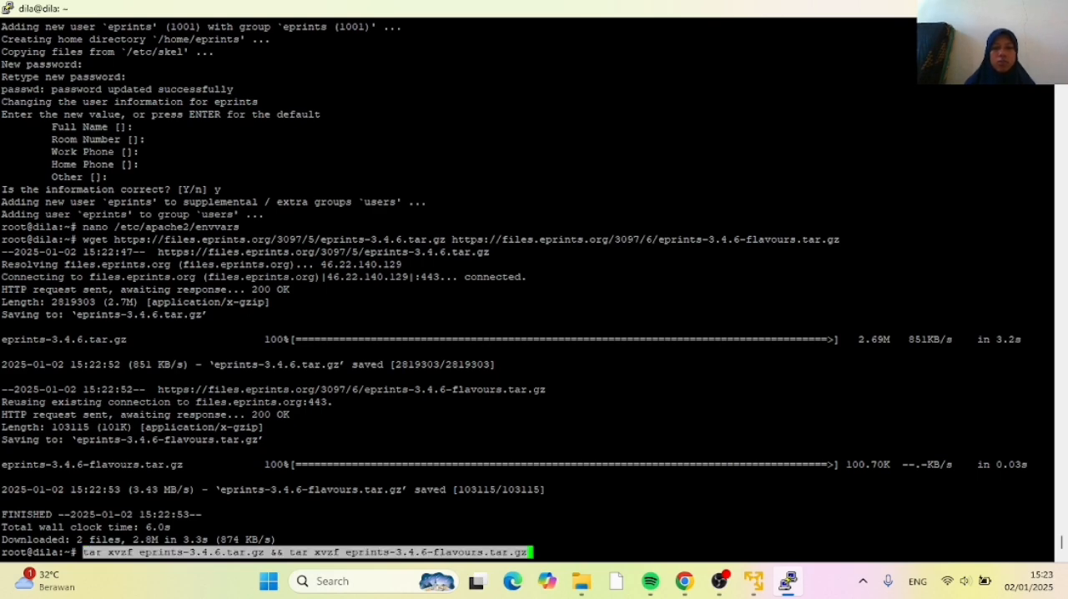
key("Return")
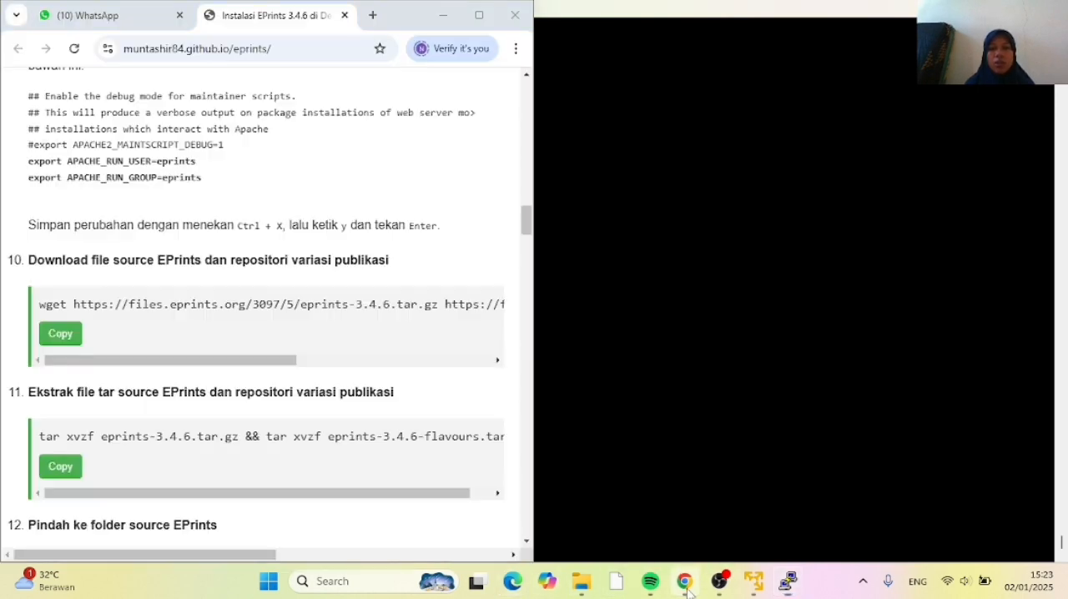
Copy cd eprints-3.4.6 from the tutorial in Chrome and run it in PuTTY to enter the source folder
left_click(685, 581)
scroll(193, 392, "down", 1)
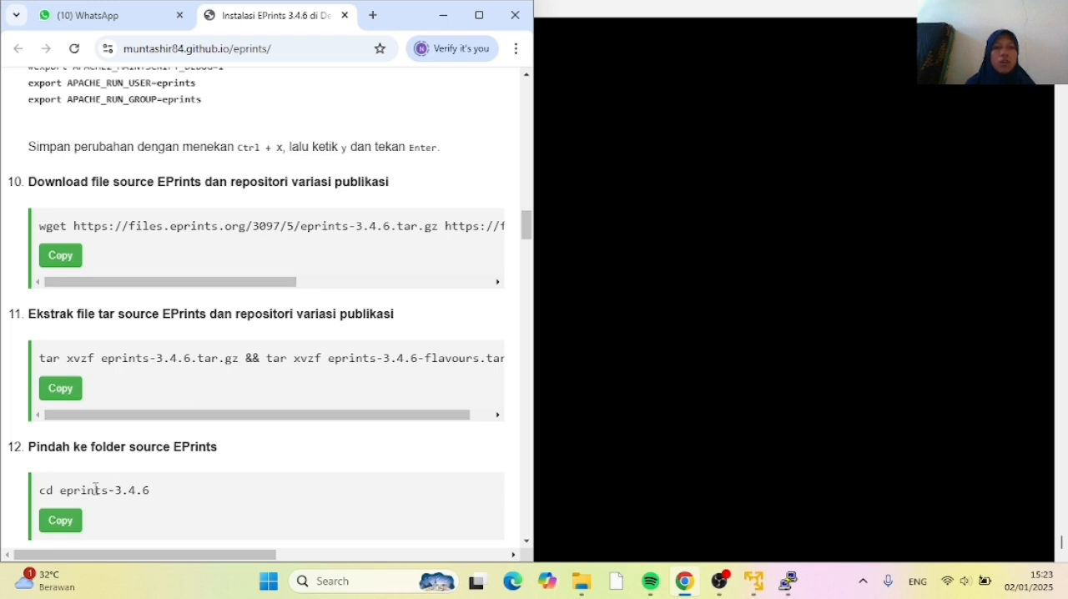
left_click(53, 531)
left_click(556, 516)
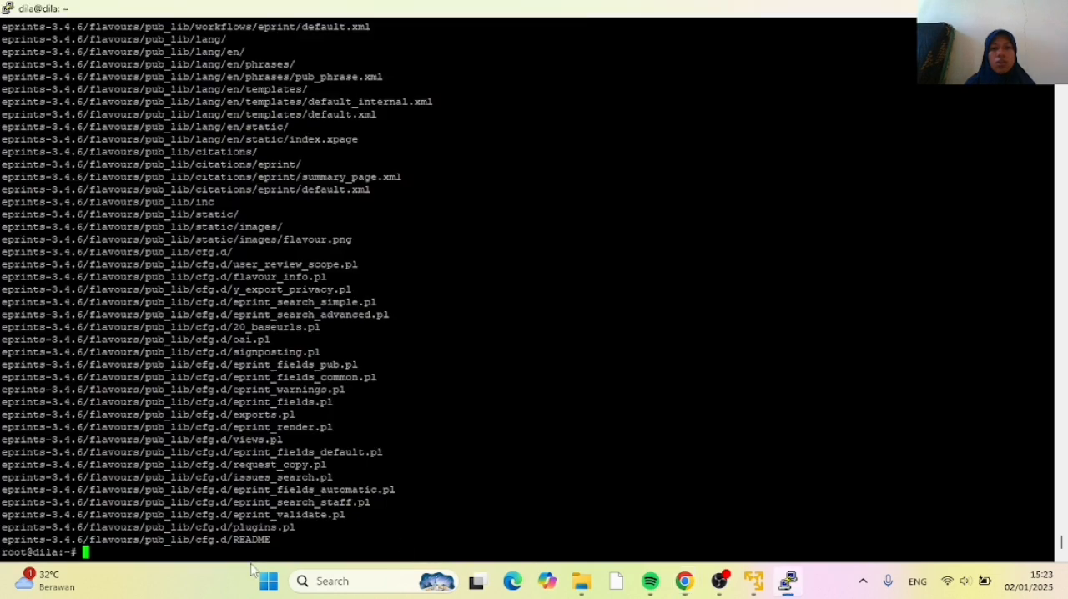
right_click(103, 543)
key("Return")
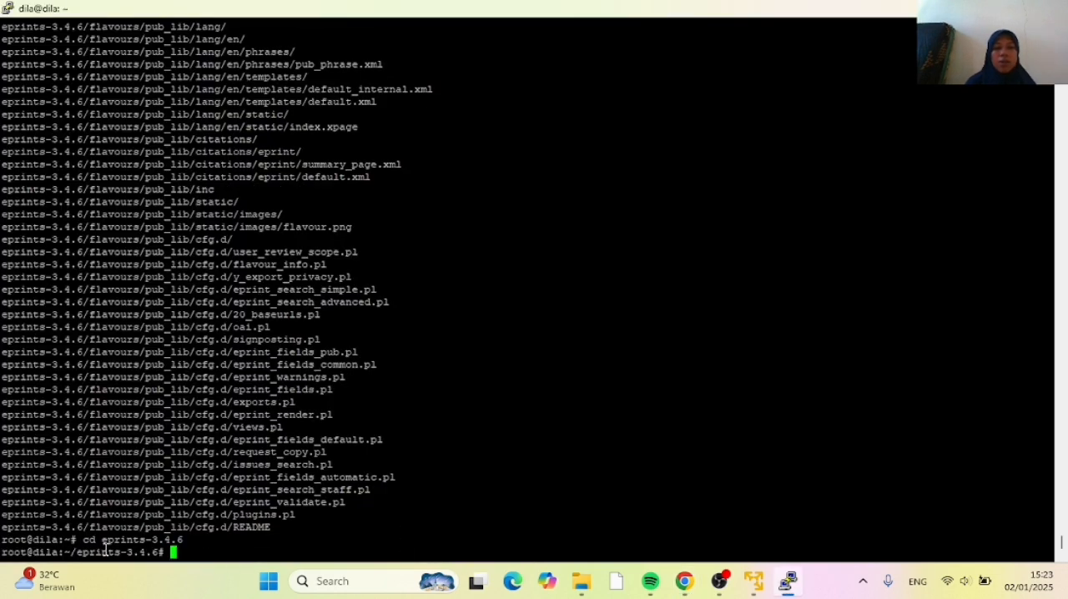
Copy ./configure from the tutorial in Chrome and run it in PuTTY to configure the EPrints source
left_click(684, 581)
scroll(270, 362, "down", 2)
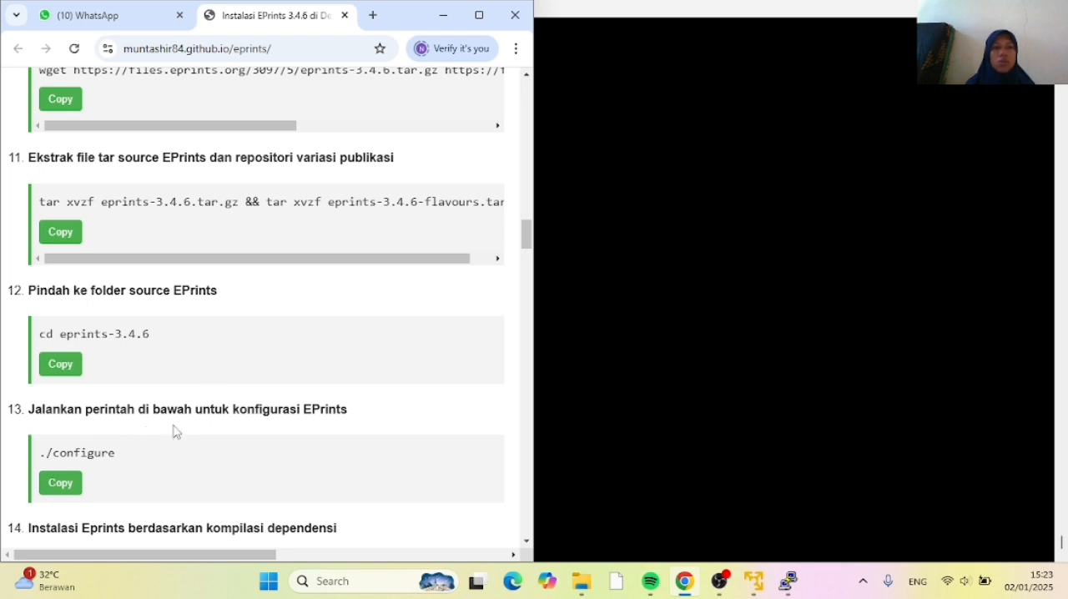
left_click(68, 490)
left_click(570, 484)
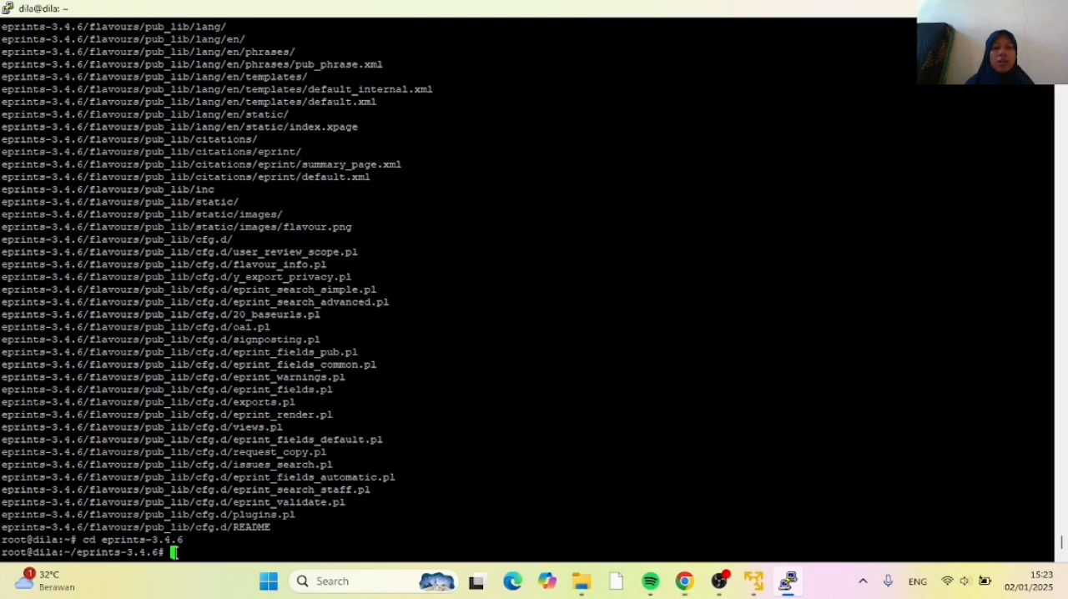
right_click(294, 556)
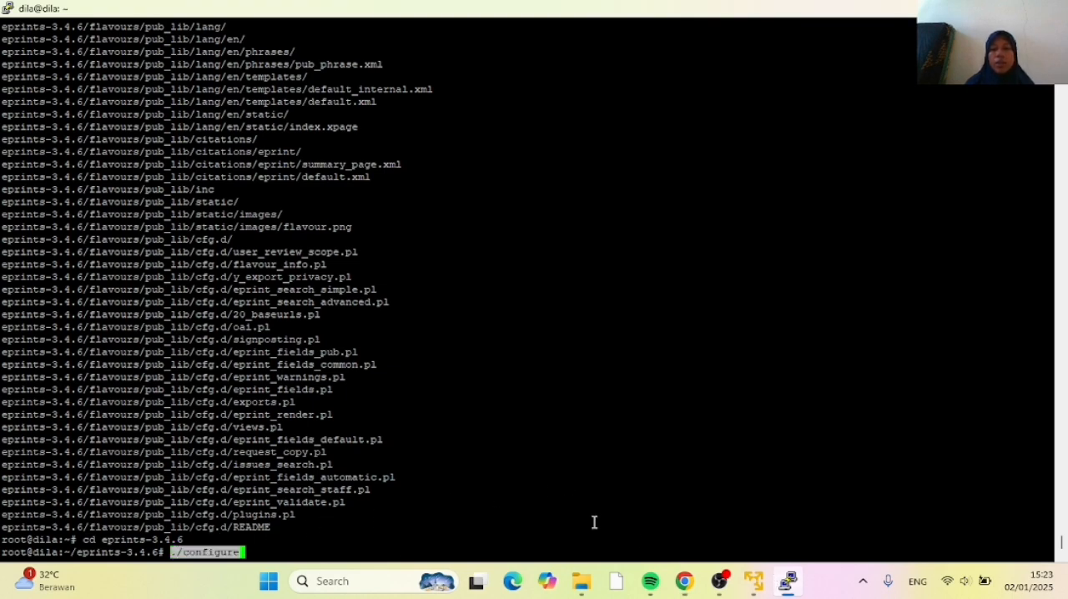
key("Return")
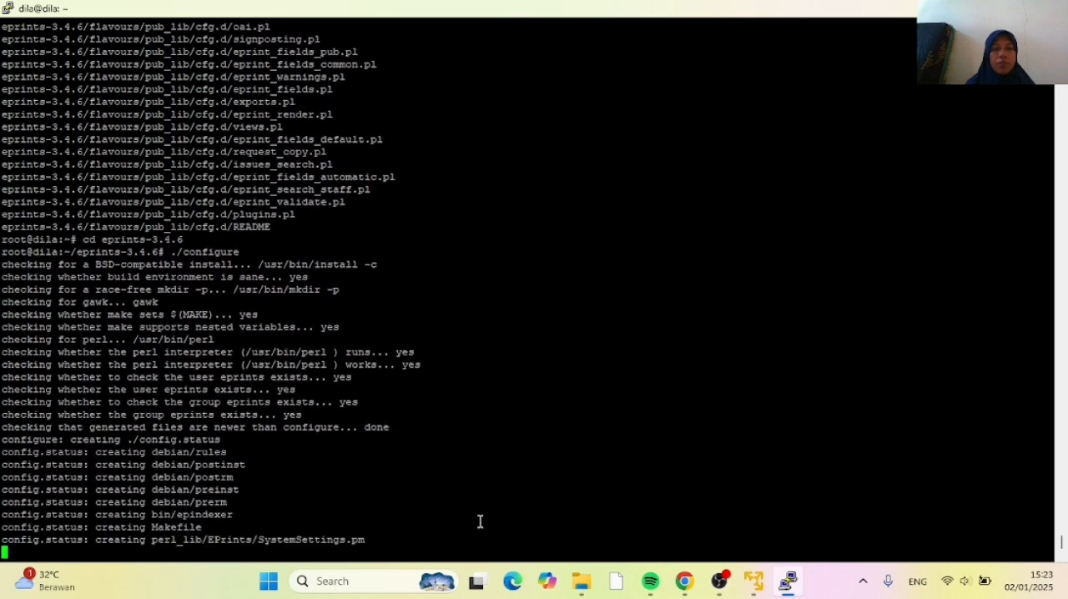
Copy the make install command from the tutorial in Chrome and run it in PuTTY to install EPrints
left_click(684, 584)
scroll(294, 444, "down", 1)
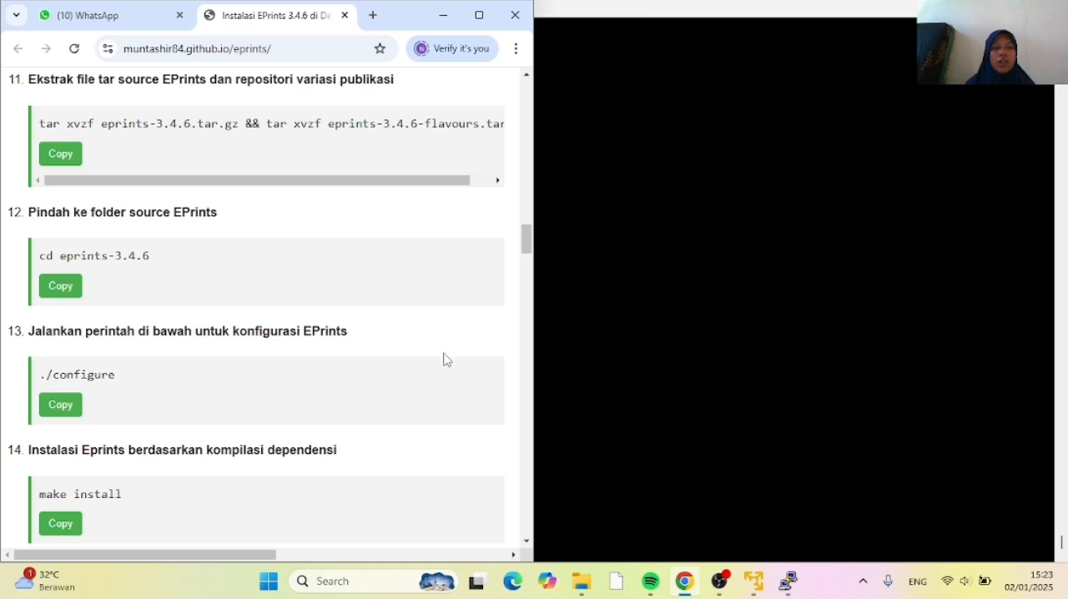
left_click(66, 529)
left_click(601, 478)
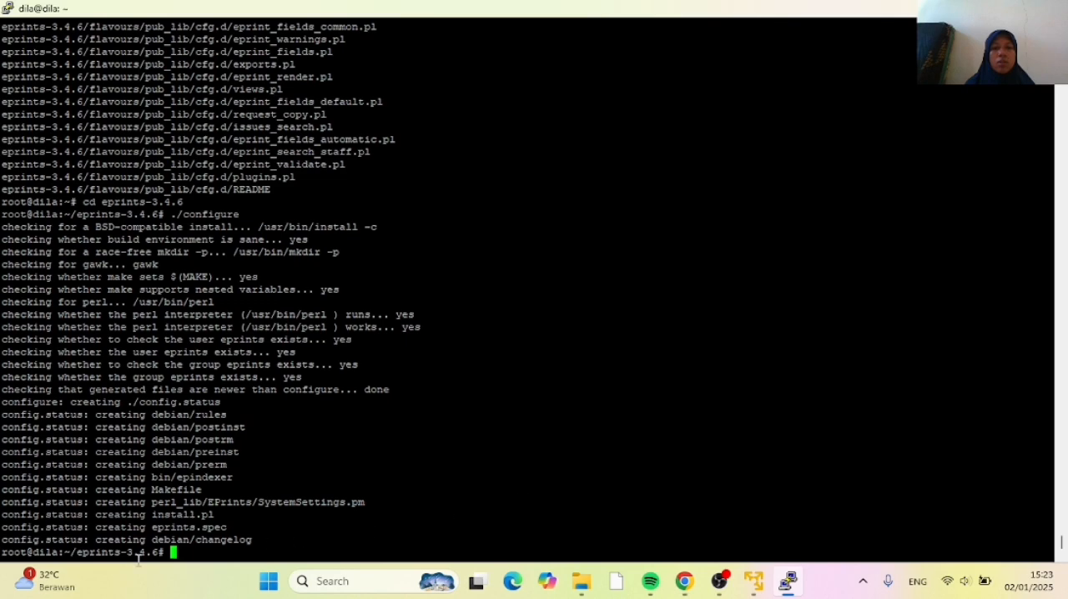
right_click(174, 554)
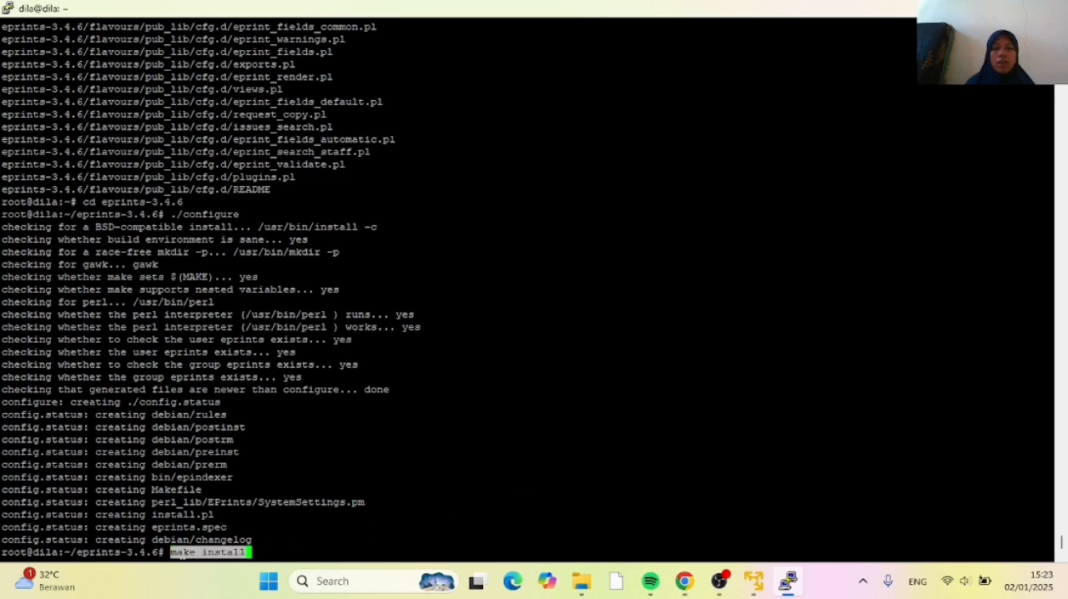
key("Return")
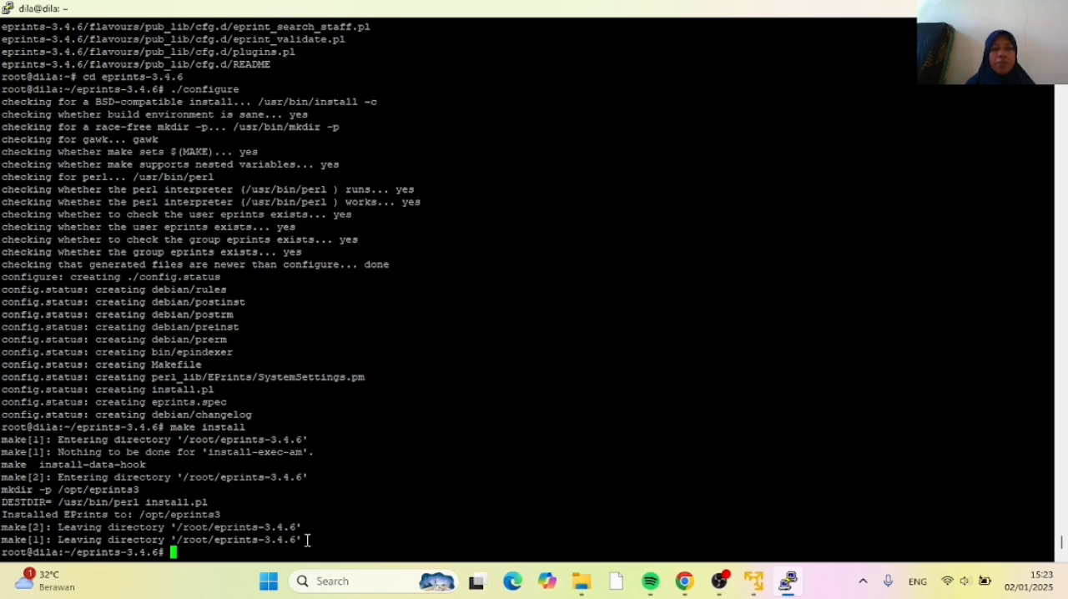
Copy su - eprints from the tutorial in Chrome and run it in PuTTY to switch to the eprints user
left_click(685, 581)
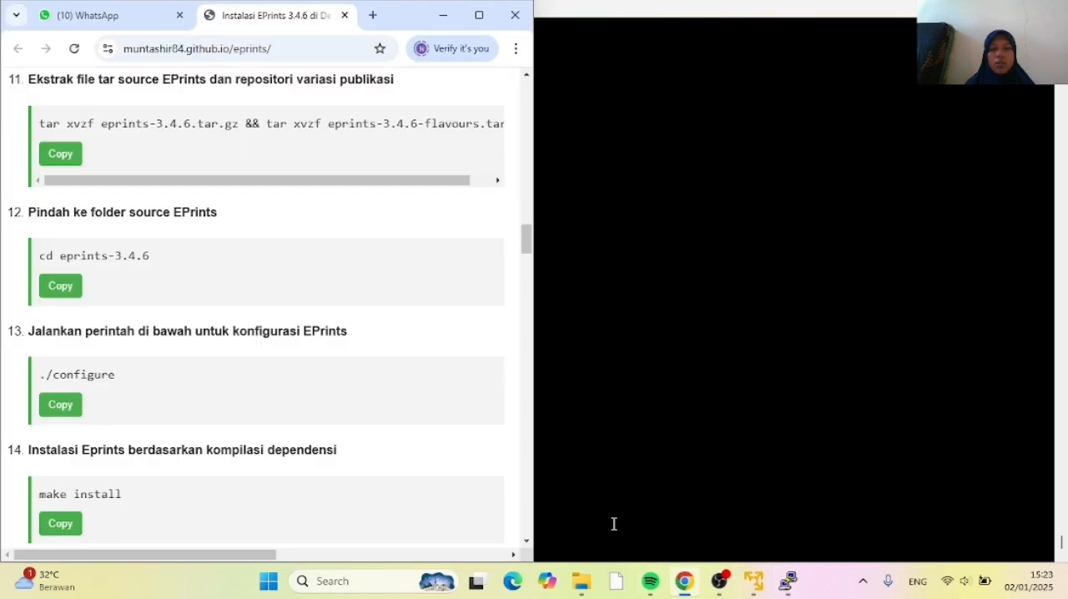
scroll(373, 470, "down", 2)
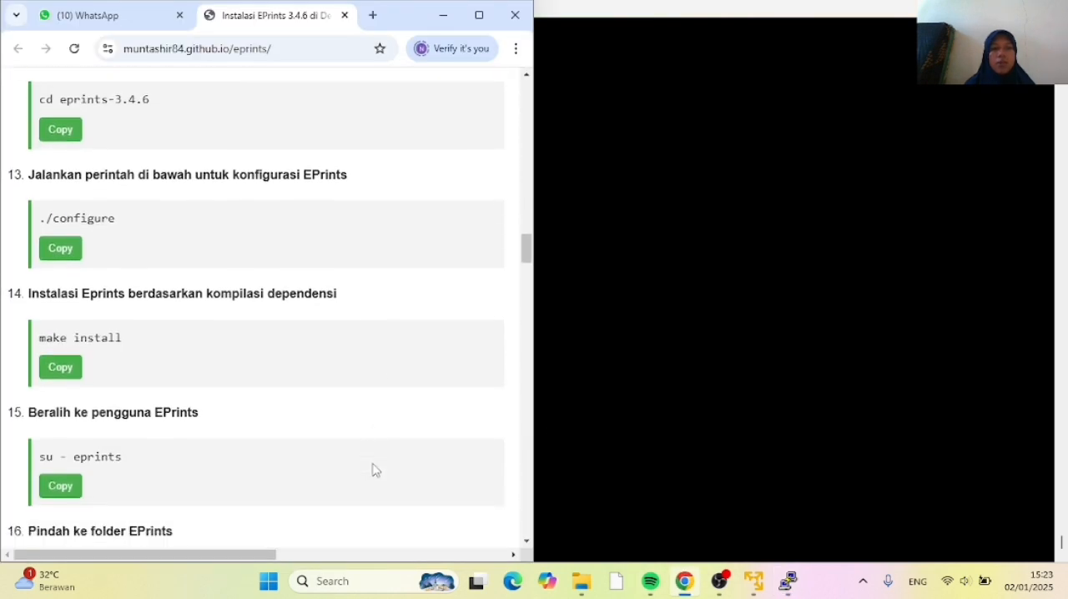
left_click(73, 483)
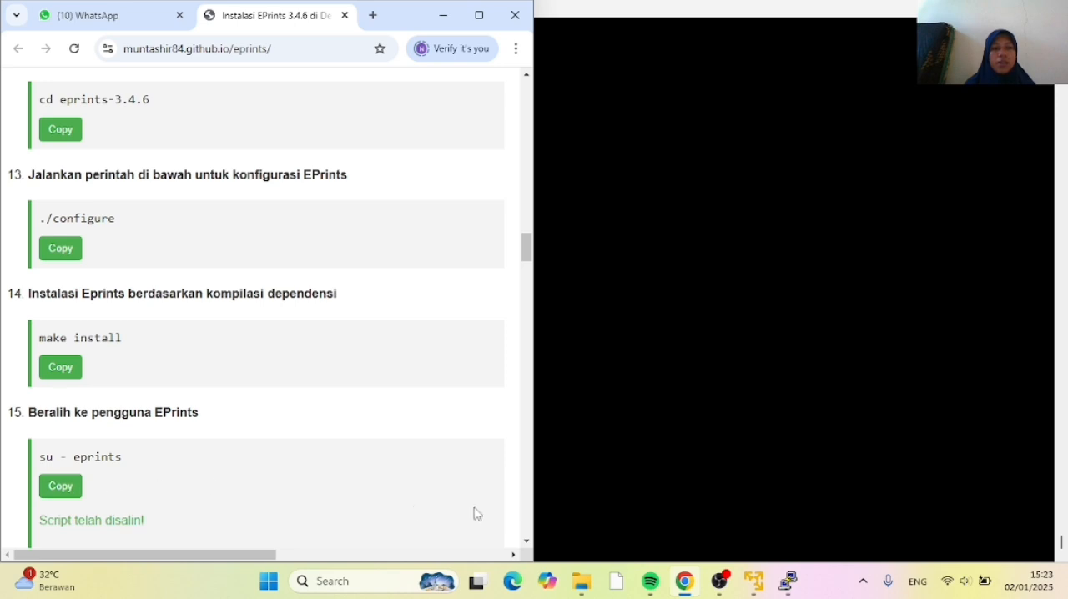
left_click(558, 495)
right_click(174, 555)
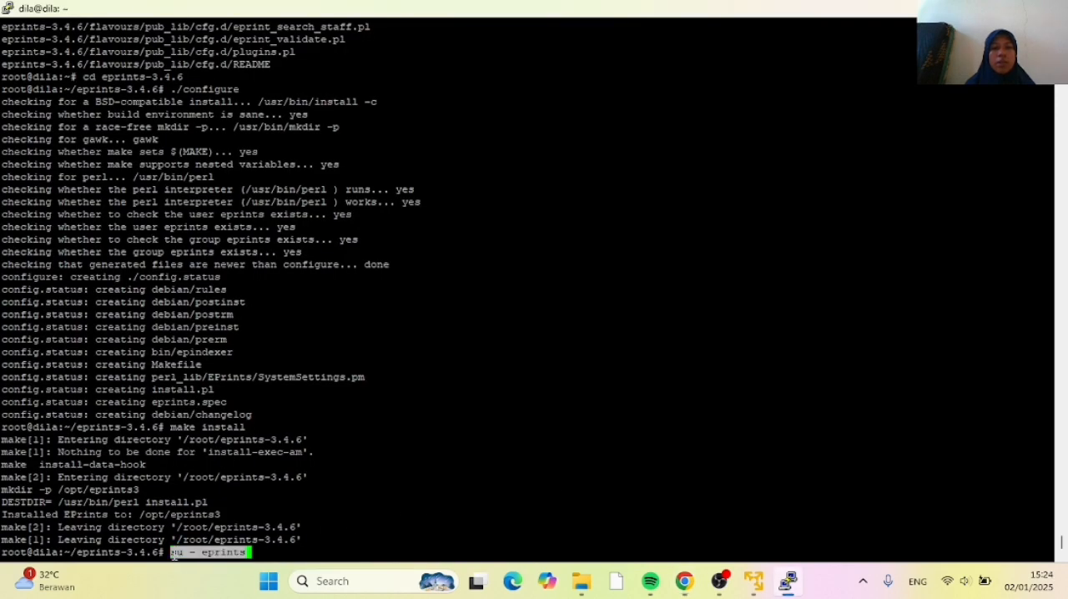
key("Return")
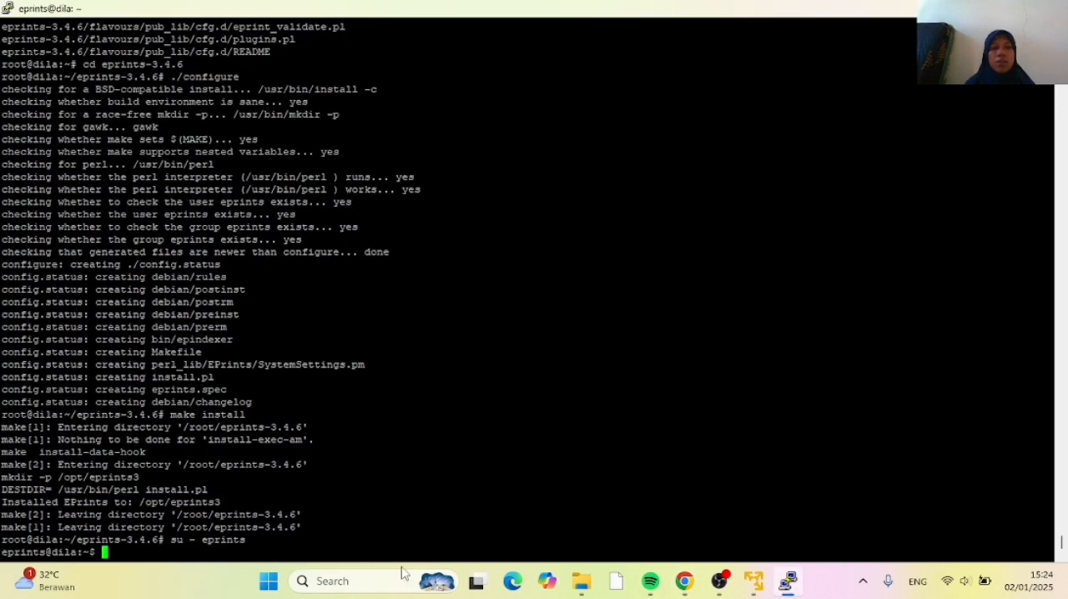
Copy cd /opt/eprints3 from the tutorial in Chrome and run it in PuTTY to enter the EPrints folder
mouse_move(685, 584)
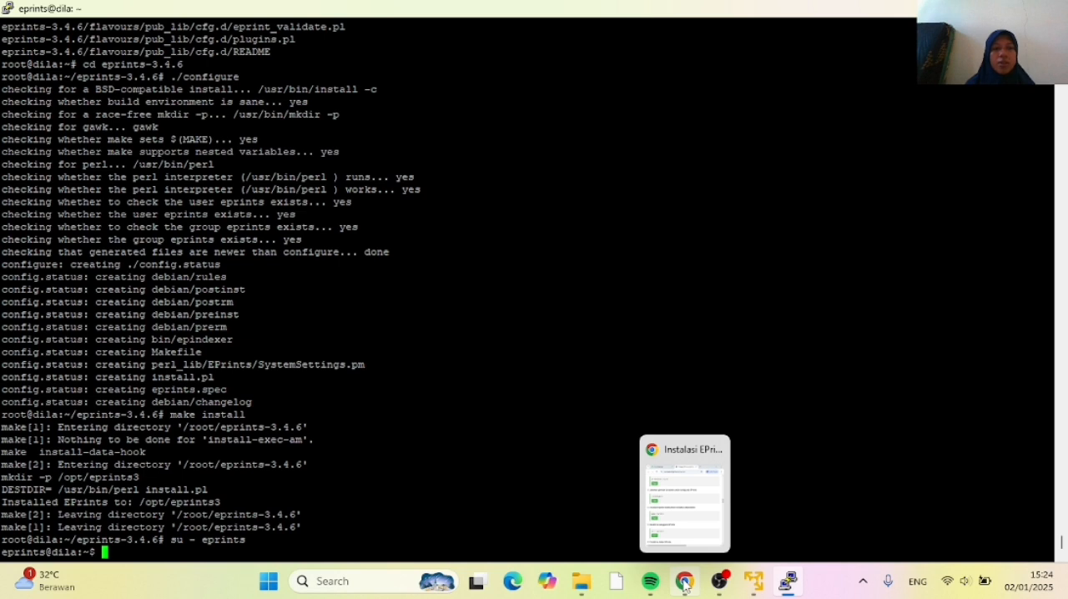
left_click(685, 585)
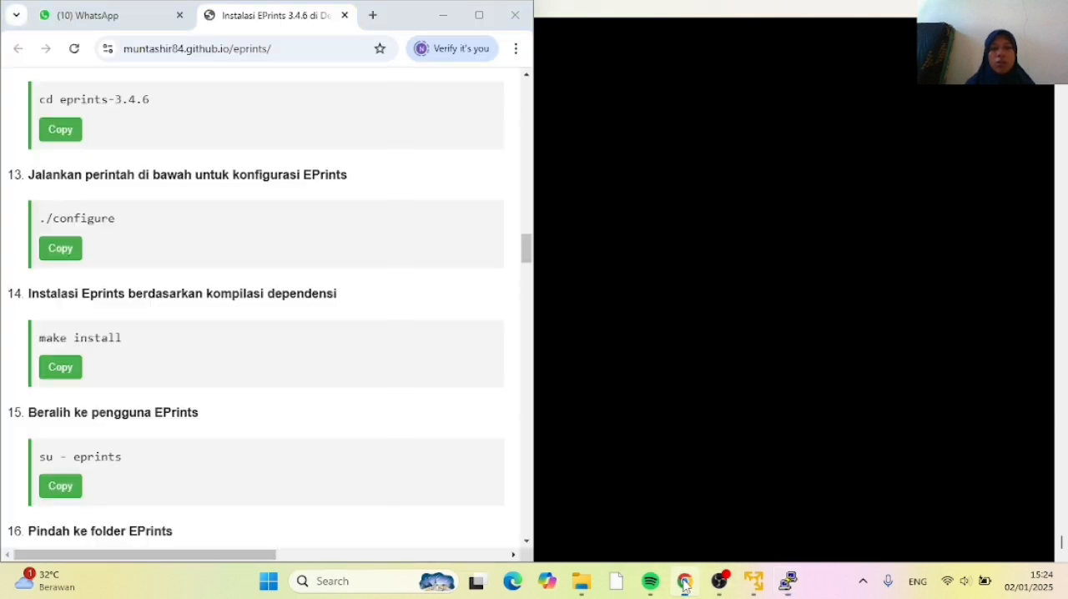
scroll(122, 412, "down", 1)
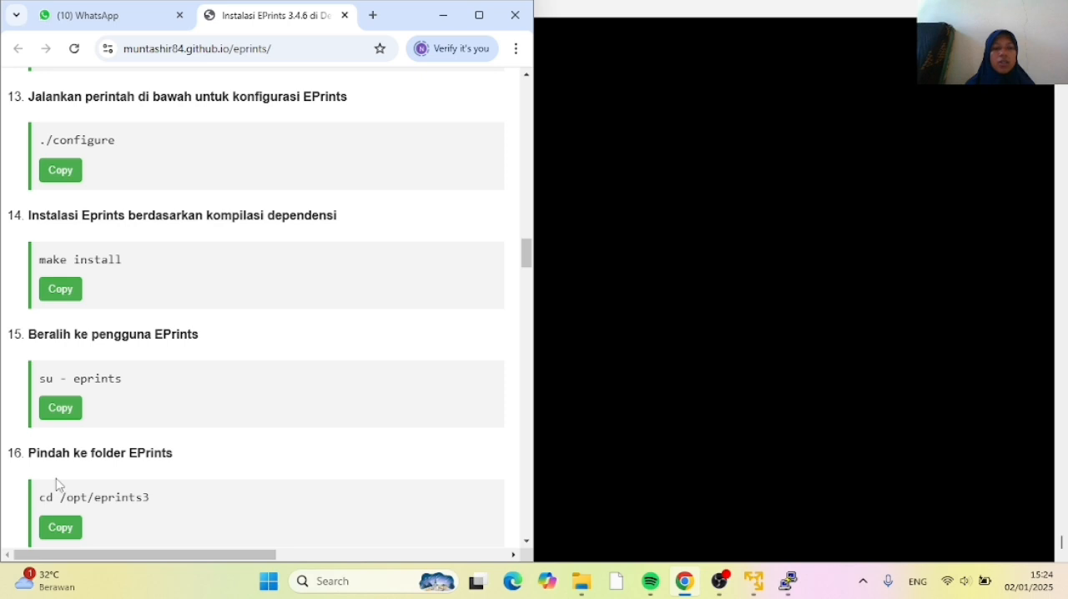
left_click(57, 531)
left_click(560, 503)
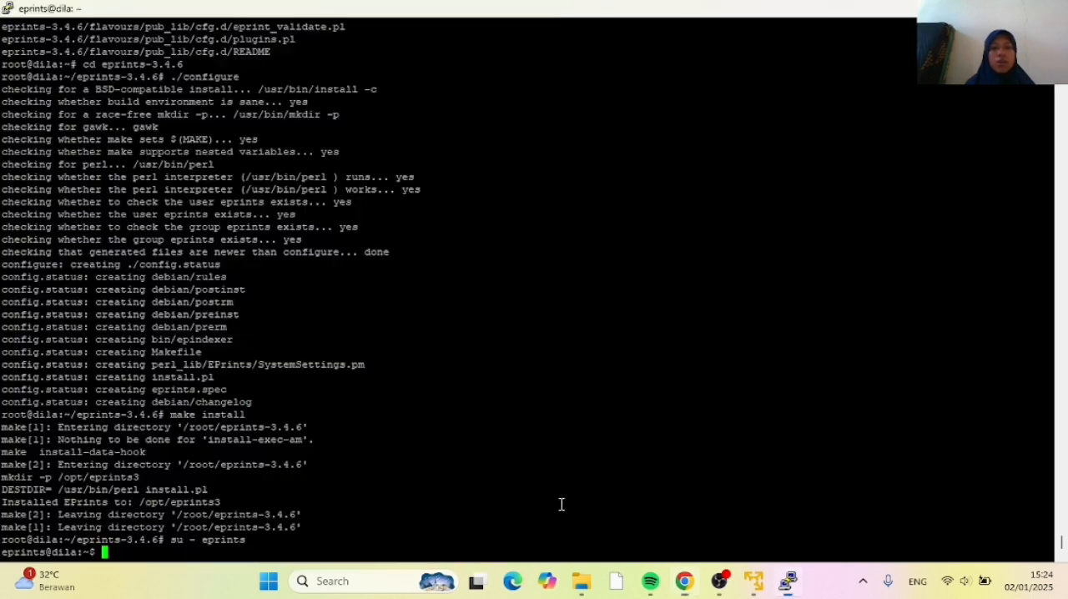
right_click(114, 550)
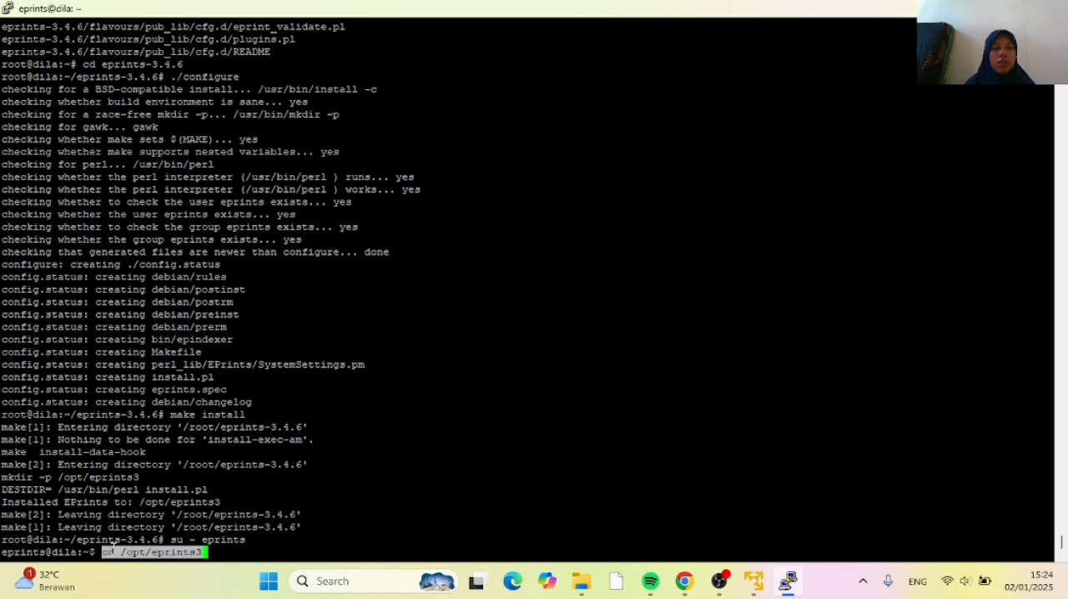
key("Return")
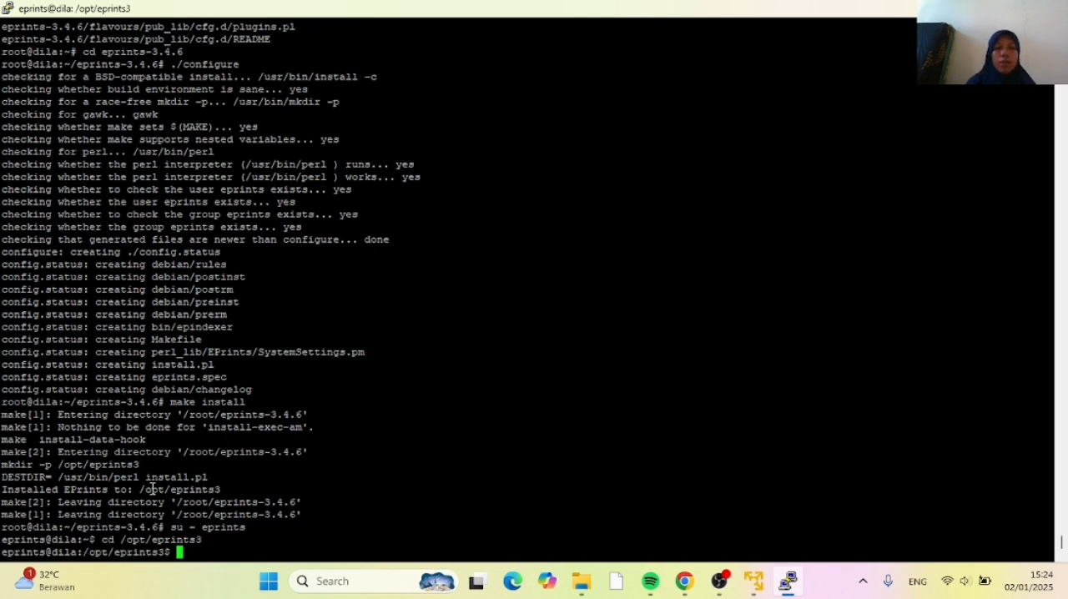
Copy bin/epadmin create pub from the tutorial in Chrome and run it in PuTTY to start creating a repository
left_click(685, 582)
scroll(270, 458, "down", 3)
scroll(269, 458, "up", 1)
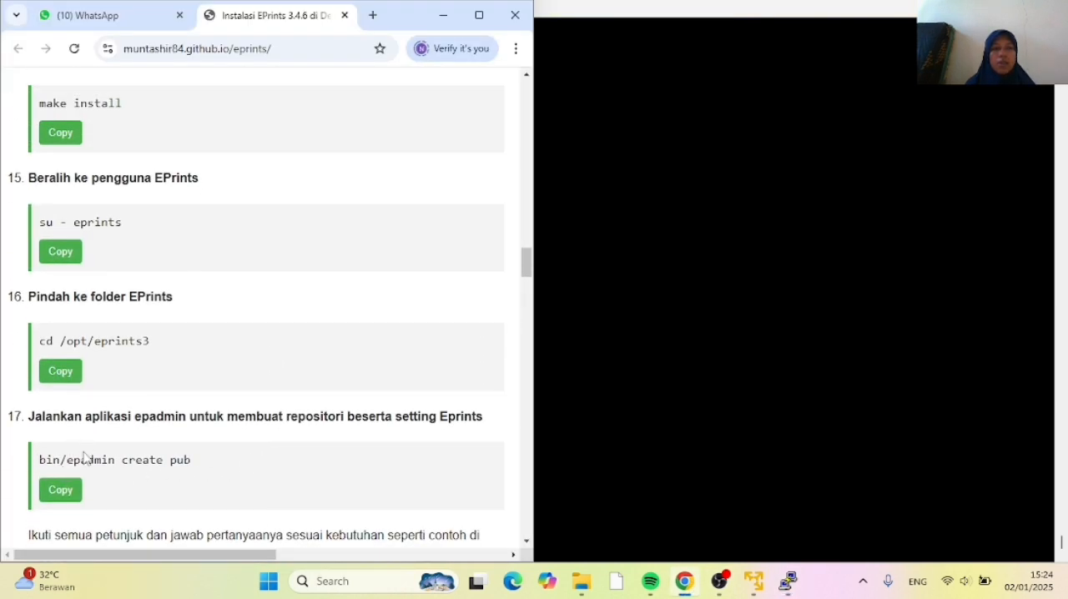
left_click(61, 498)
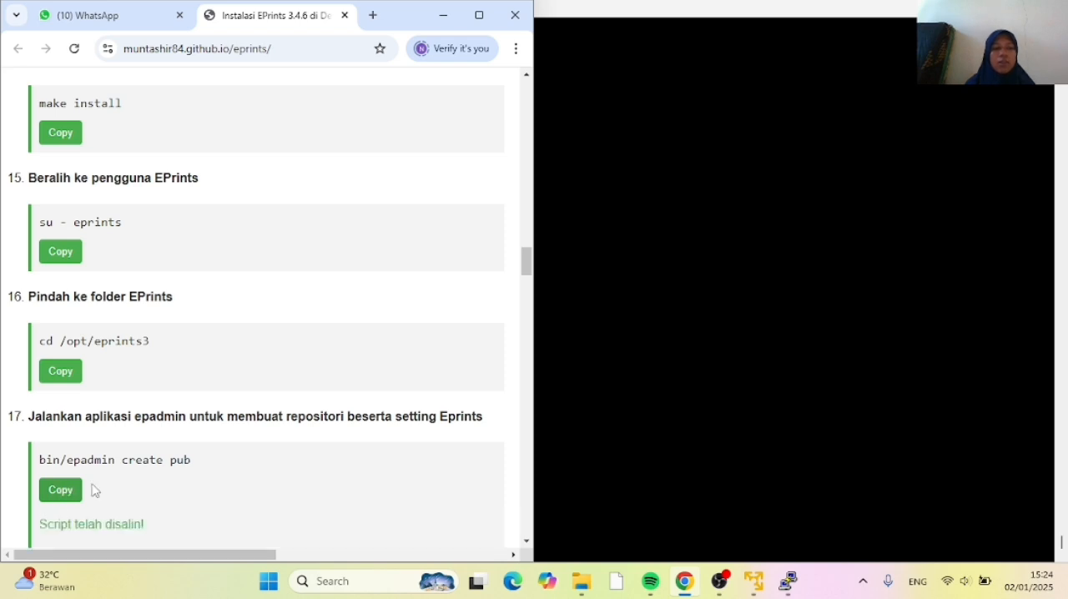
left_click(598, 516)
right_click(196, 551)
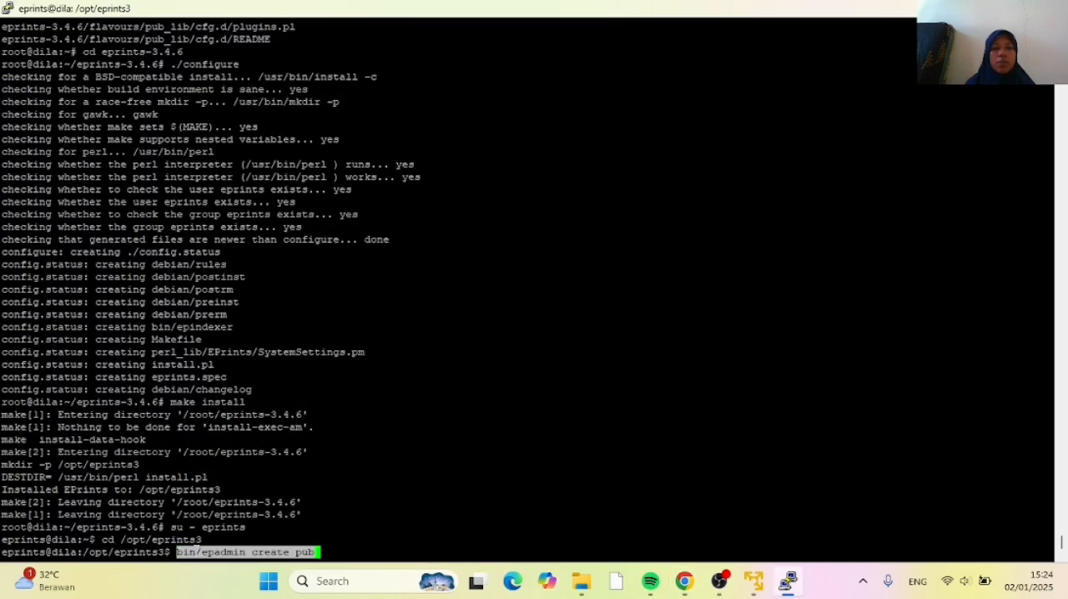
key("Return")
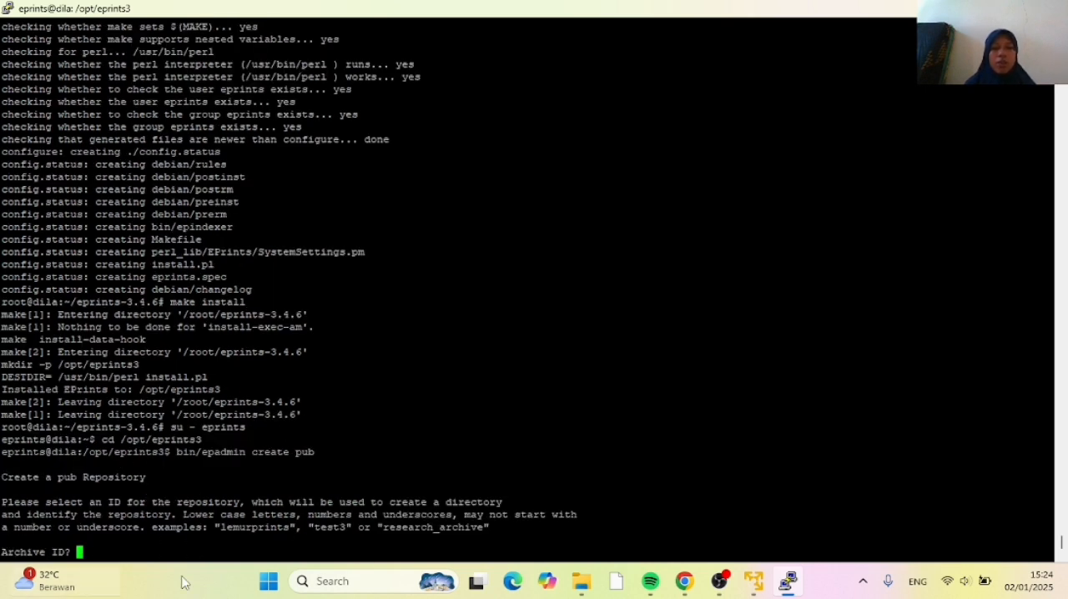
Check the tutorial's example archive ID in Chrome, and in PuTTY enter repositori as the Archive ID
left_click(681, 585)
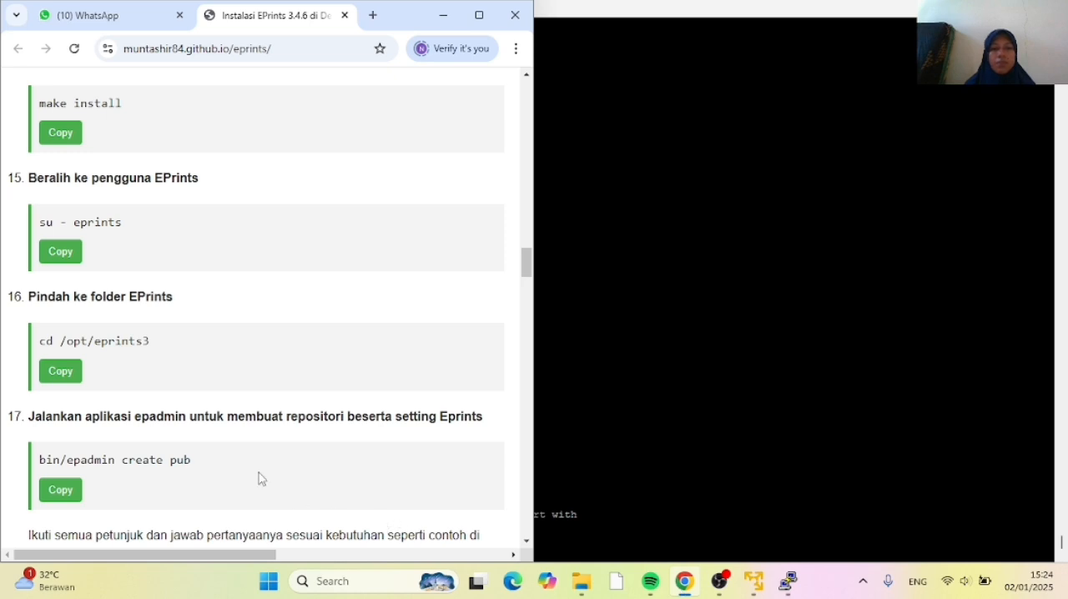
scroll(254, 476, "down", 4)
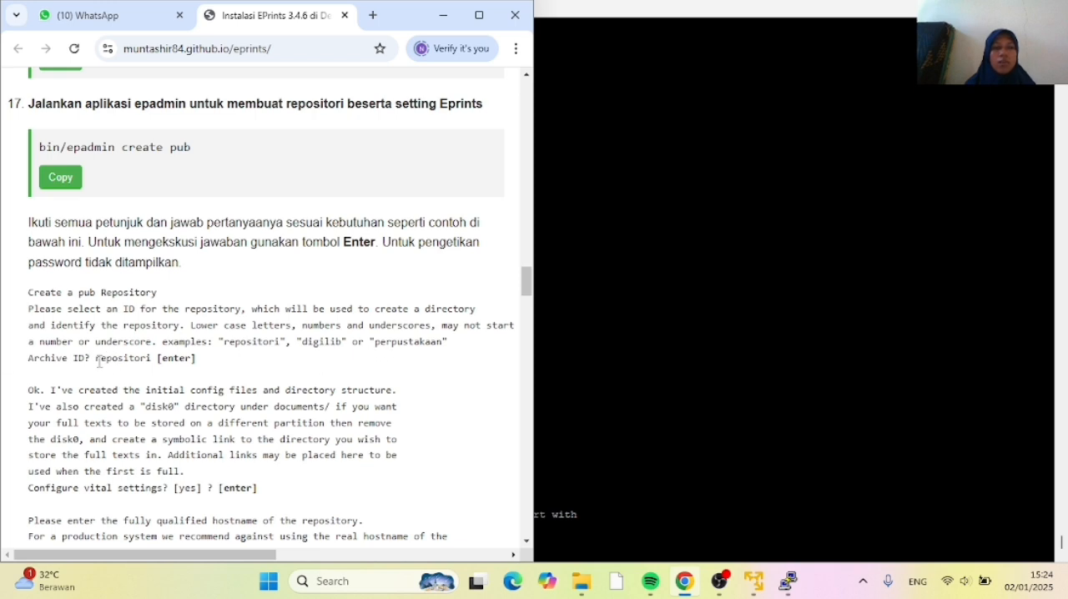
left_click(573, 368)
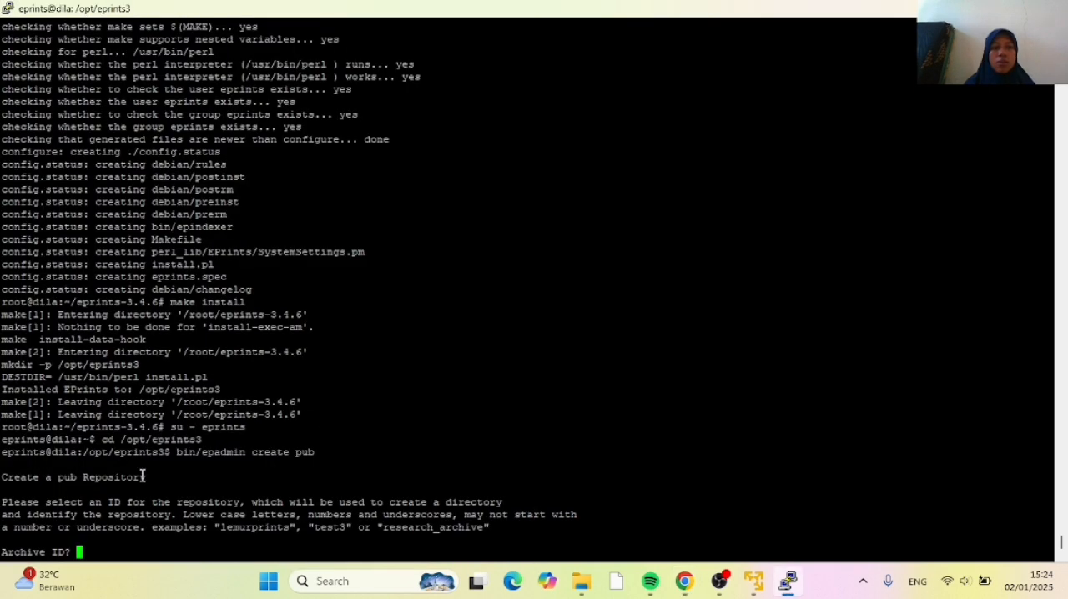
type("r")
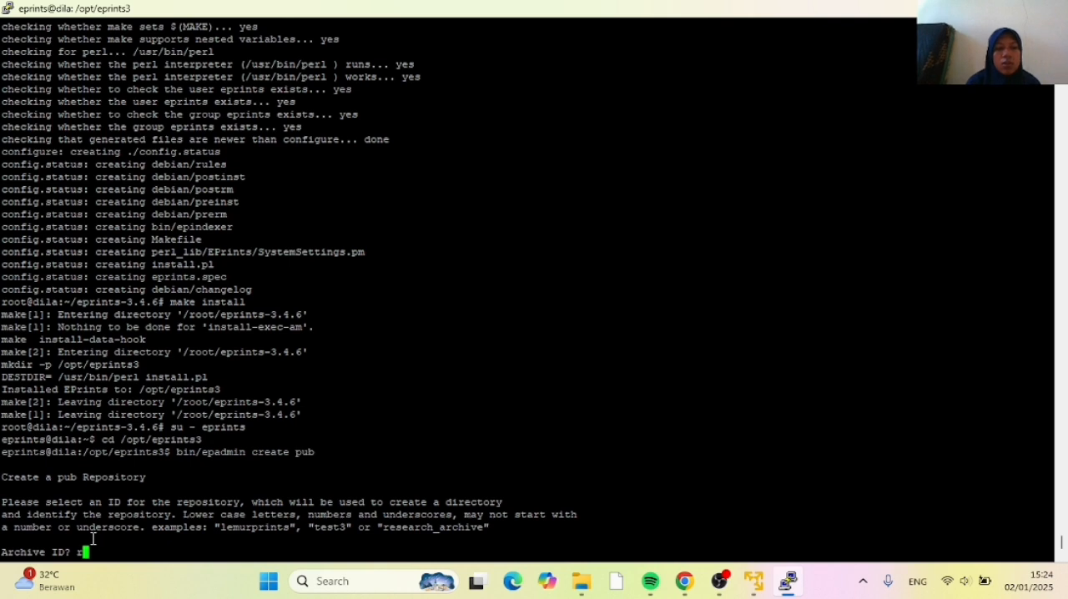
type("epo")
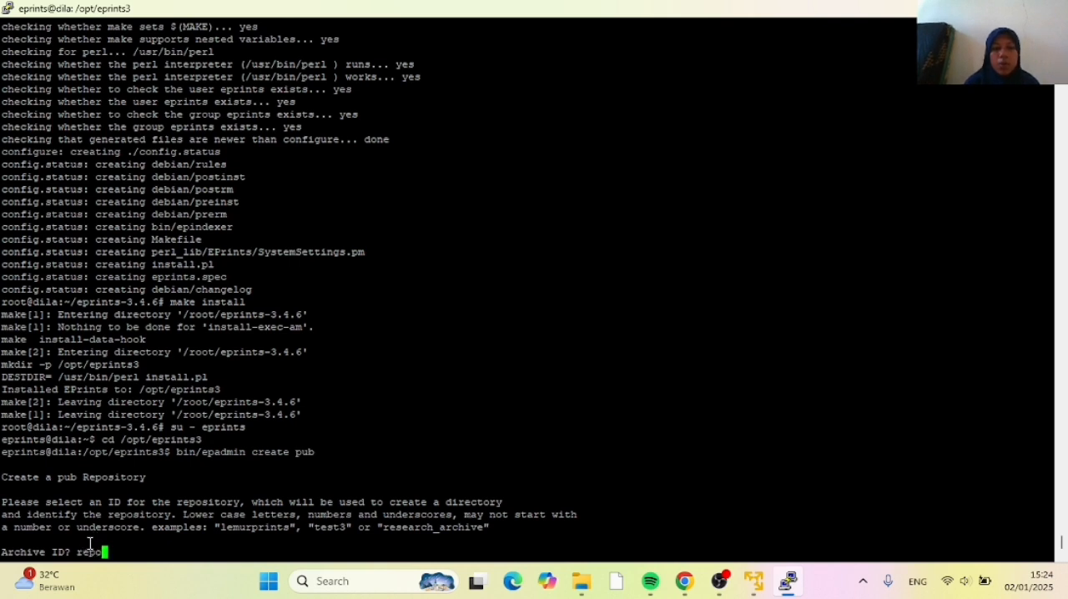
type("sitori")
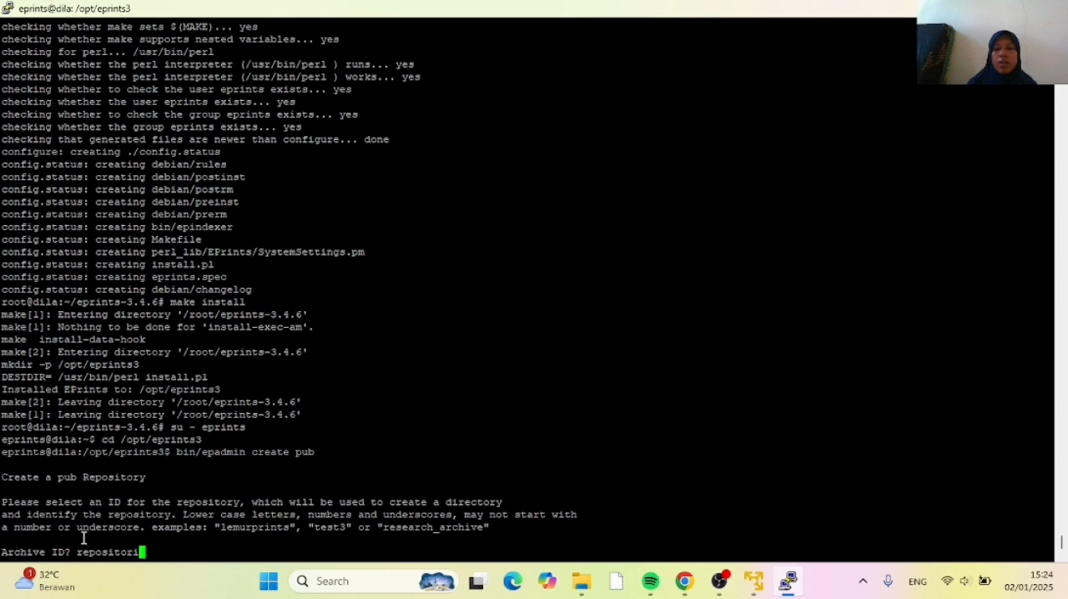
key("Return")
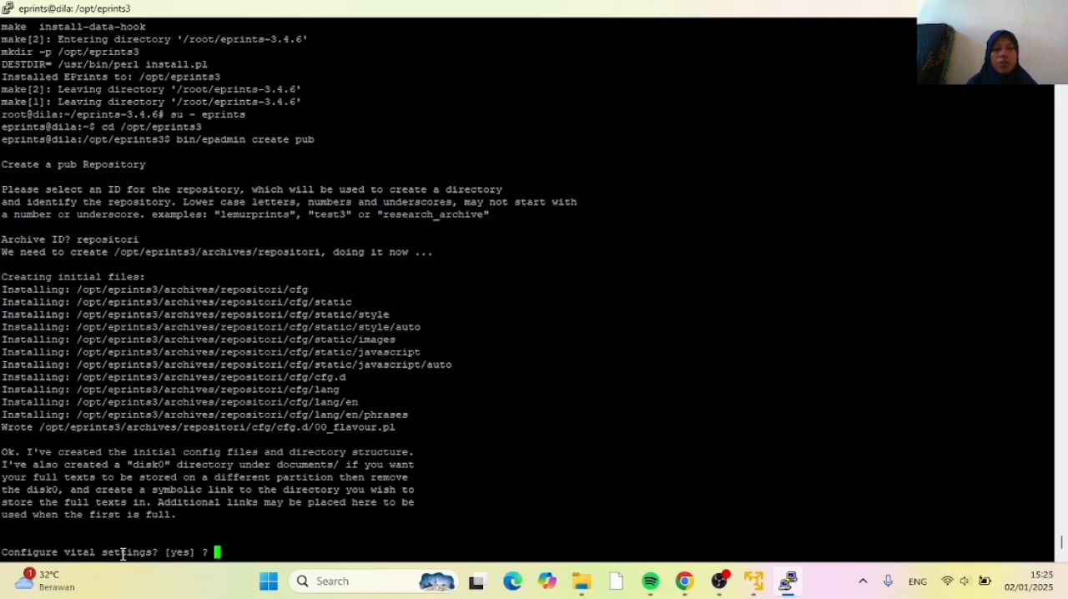
Check the tutorial's answer on vital settings in Chrome, and in PuTTY accept the default yes to configure them
left_click(684, 581)
scroll(167, 459, "down", 1)
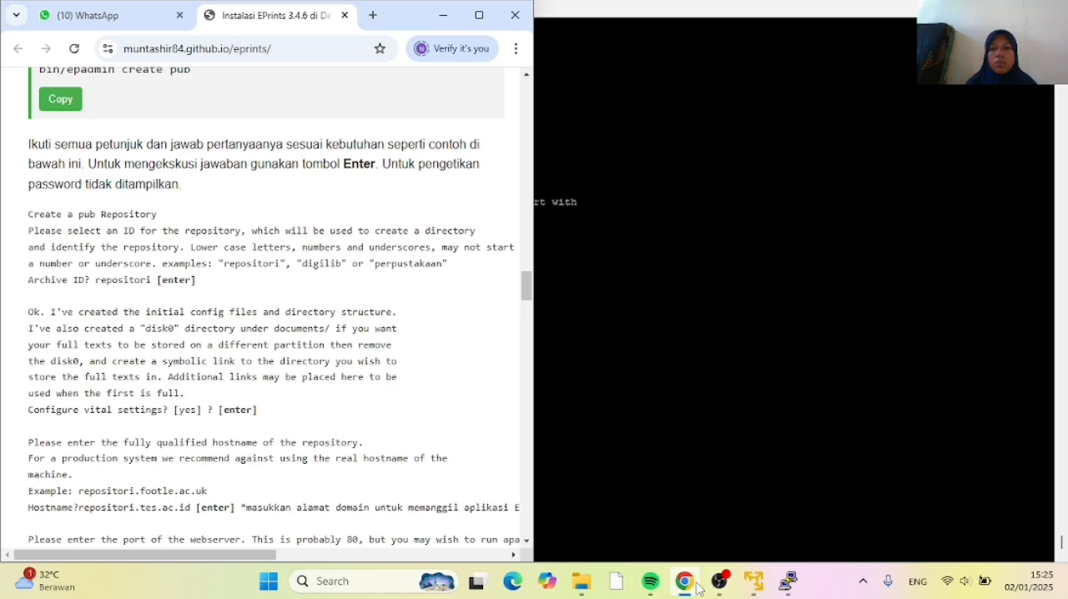
left_click(787, 582)
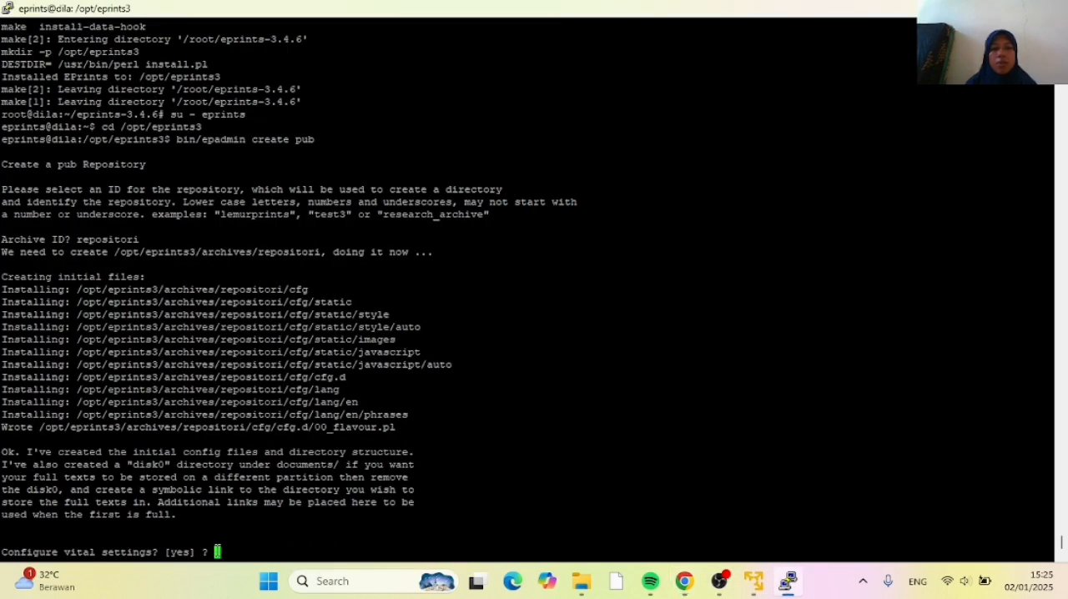
key("Return")
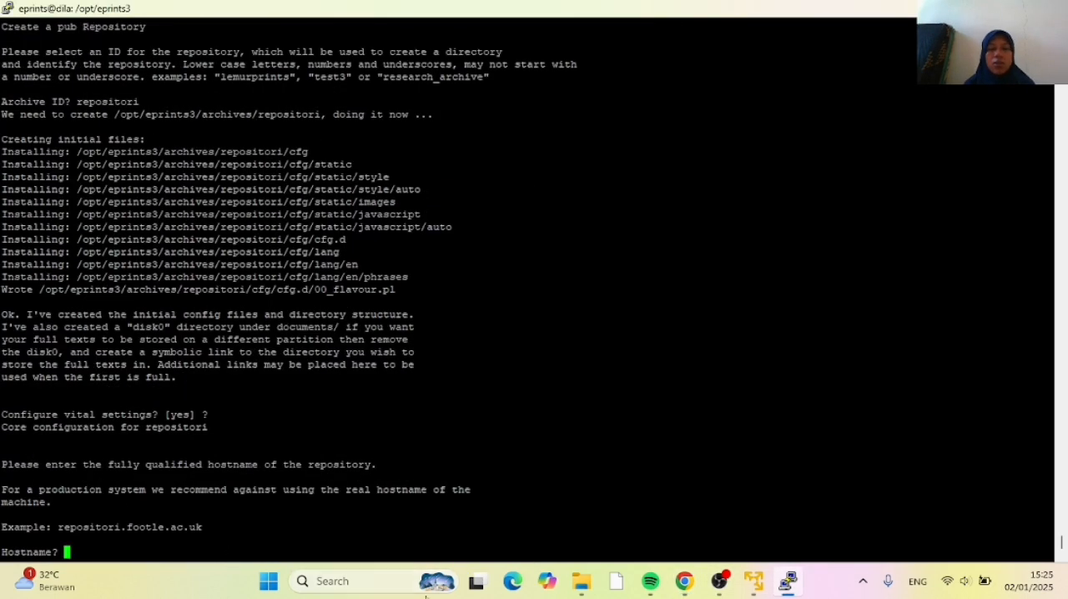
Check the tutorial's example hostname in Chrome, and in PuTTY enter repositori.ac.id as the repository's Hostname
left_click(683, 582)
scroll(242, 488, "down", 1)
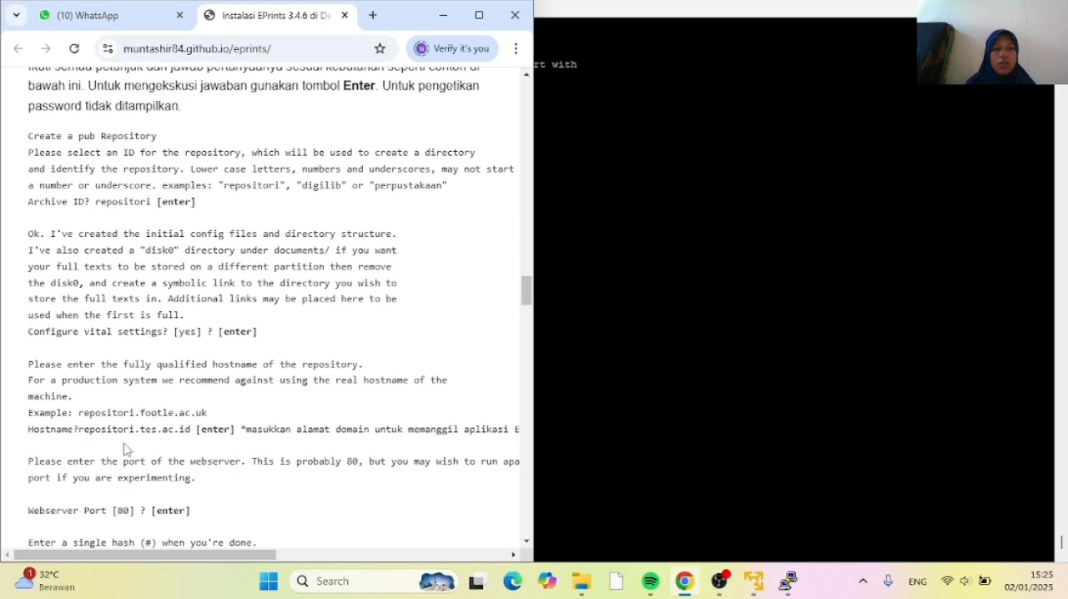
left_click(626, 464)
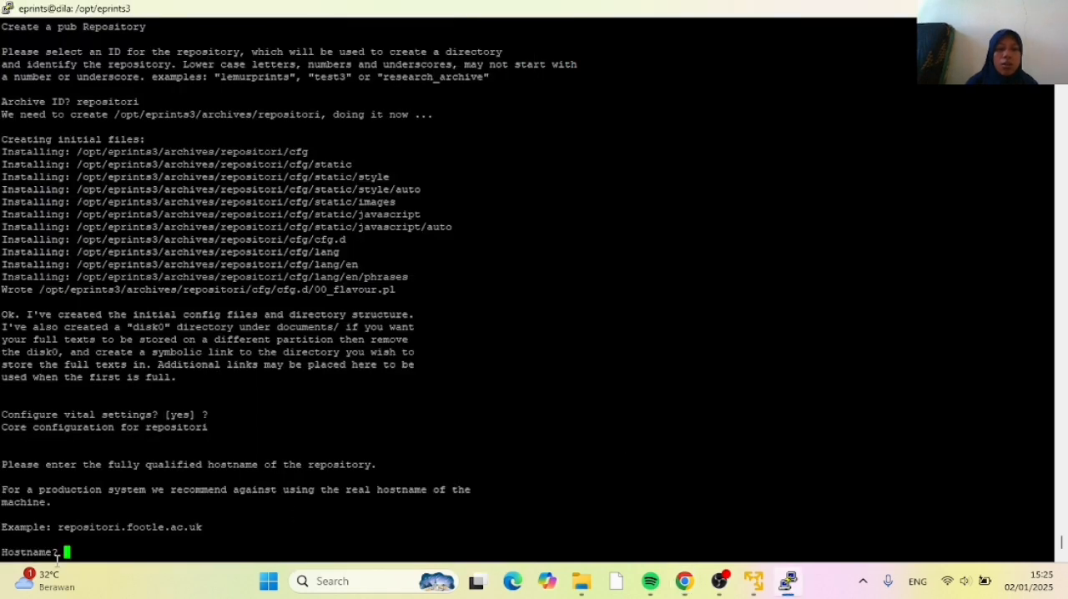
type("re")
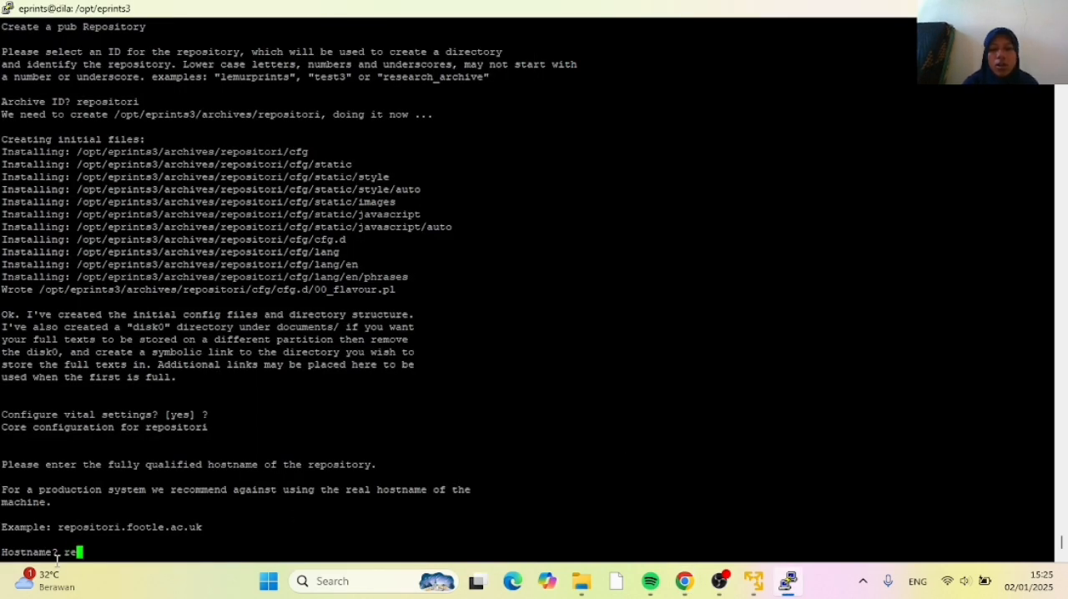
type("posit")
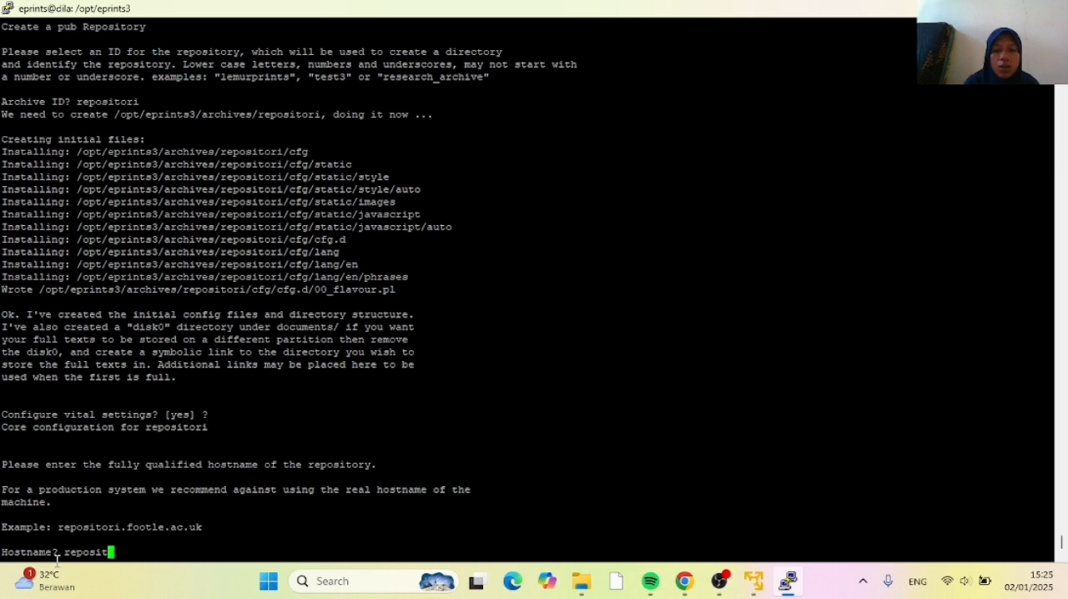
type("ori")
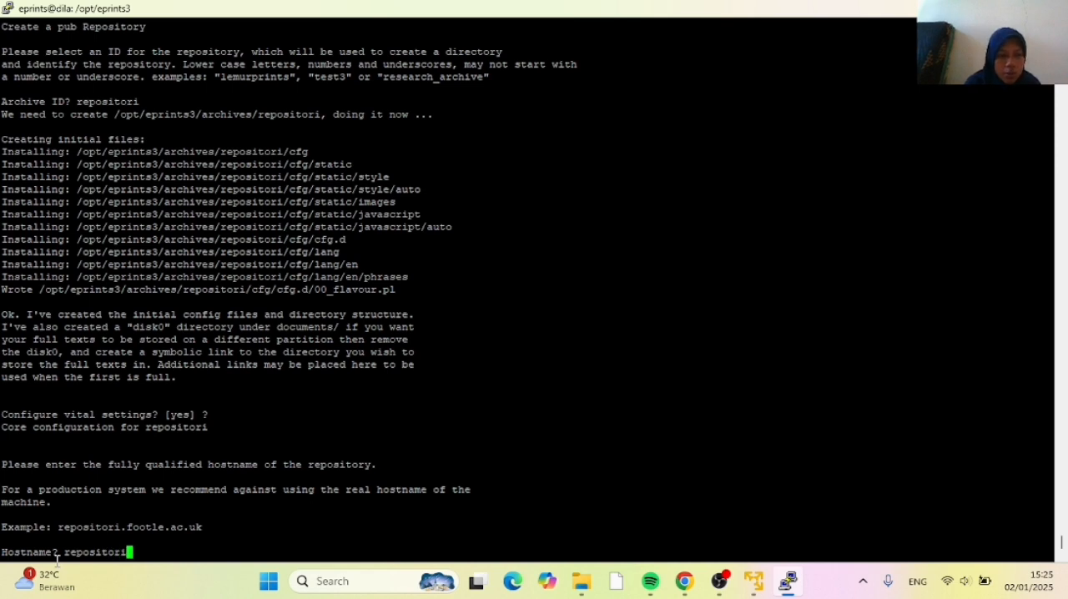
type(".ac")
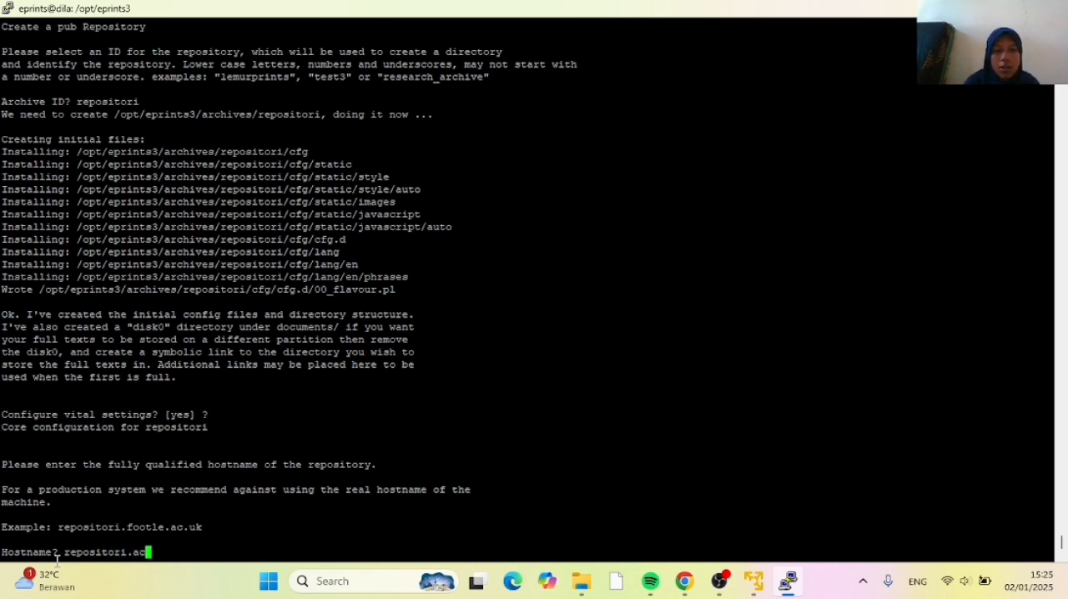
type(".id")
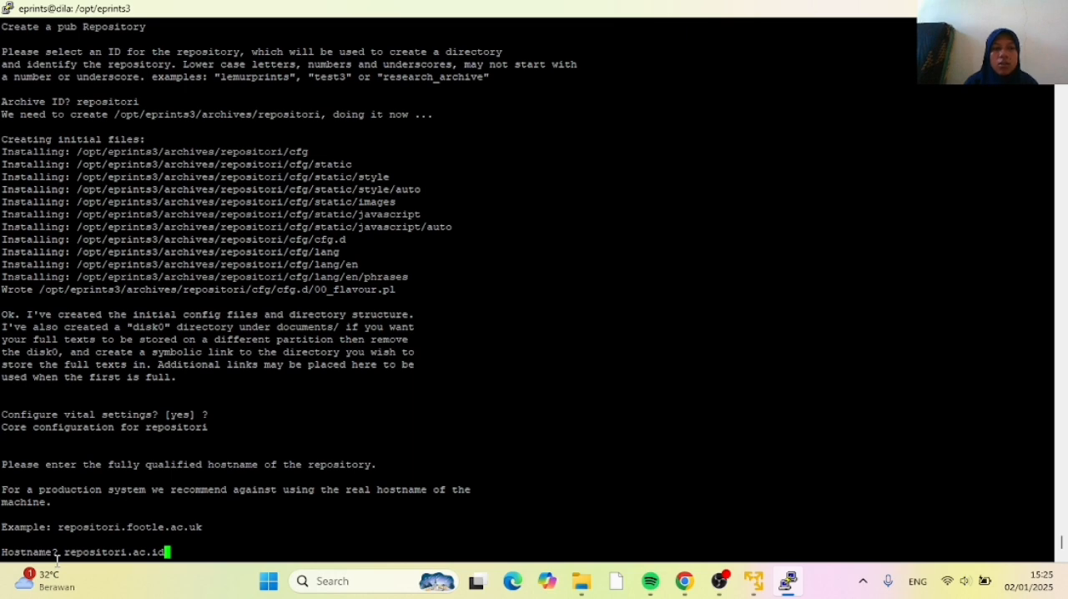
key("Return")
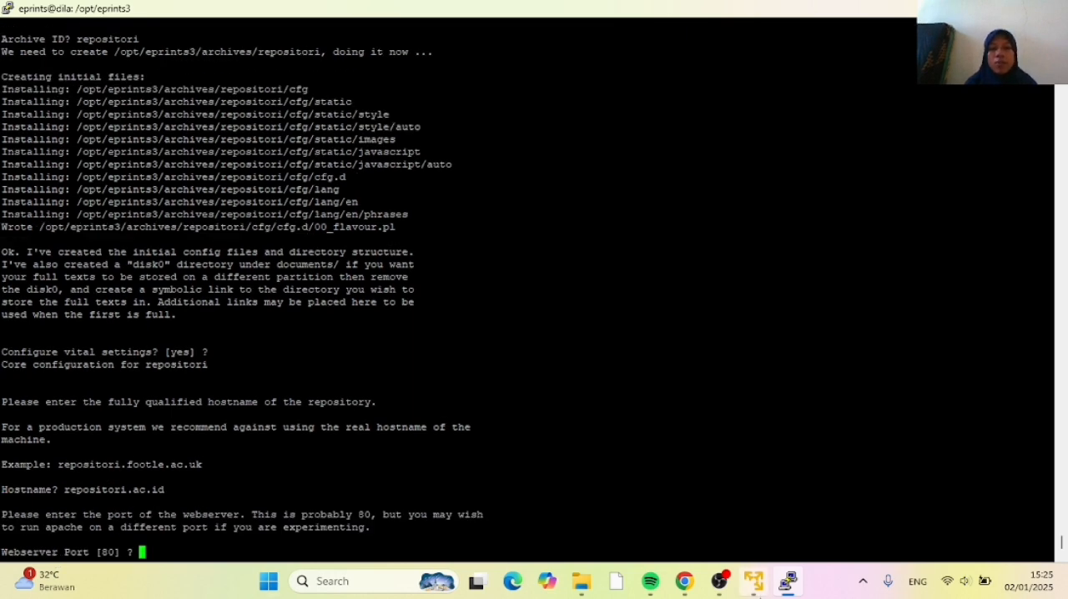
Check the tutorial's answers in Chrome, and in PuTTY accept webserver port 80, alias # and path /, leaving the HTTPS hostname blank
left_click(686, 590)
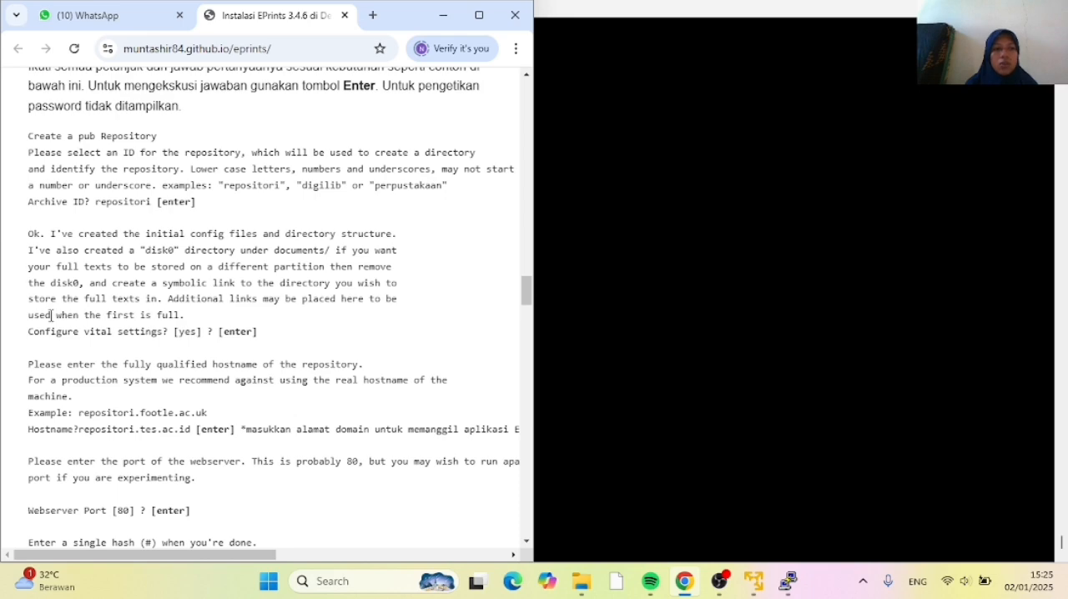
scroll(51, 313, "down", 3)
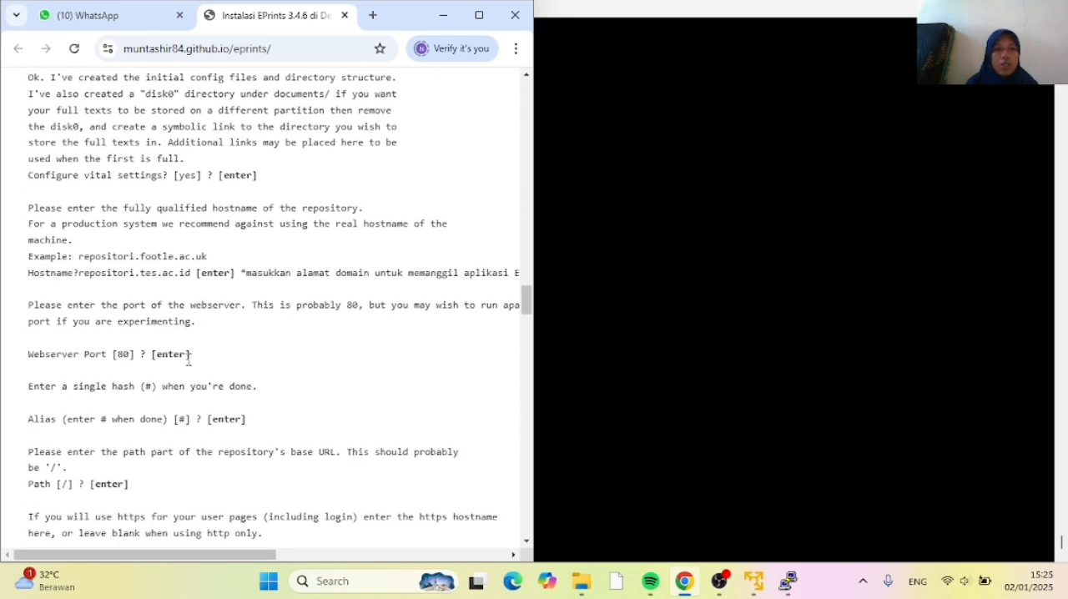
left_click(580, 448)
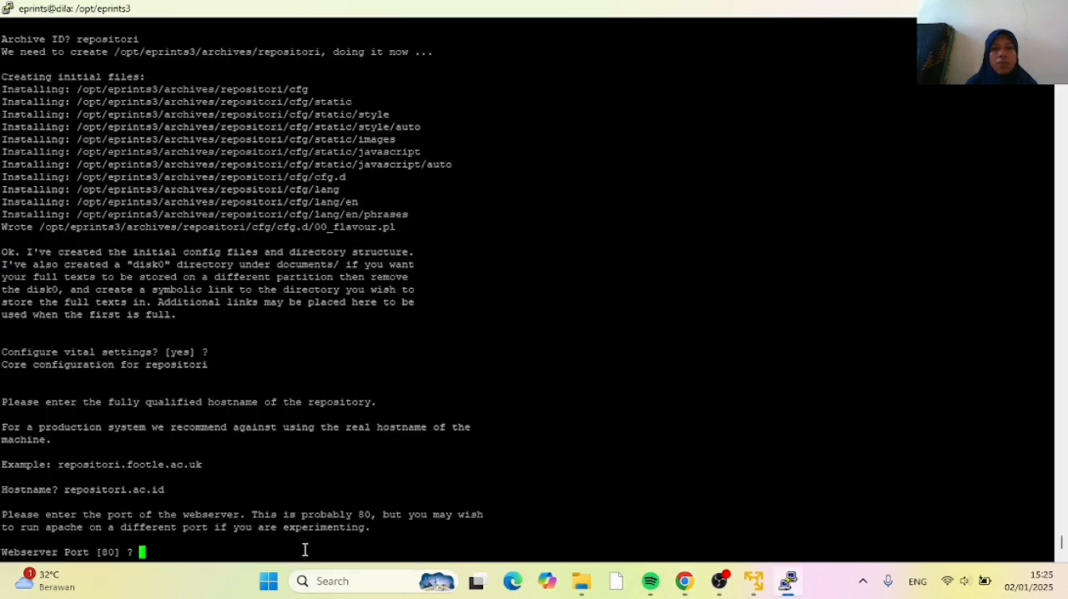
key("Return")
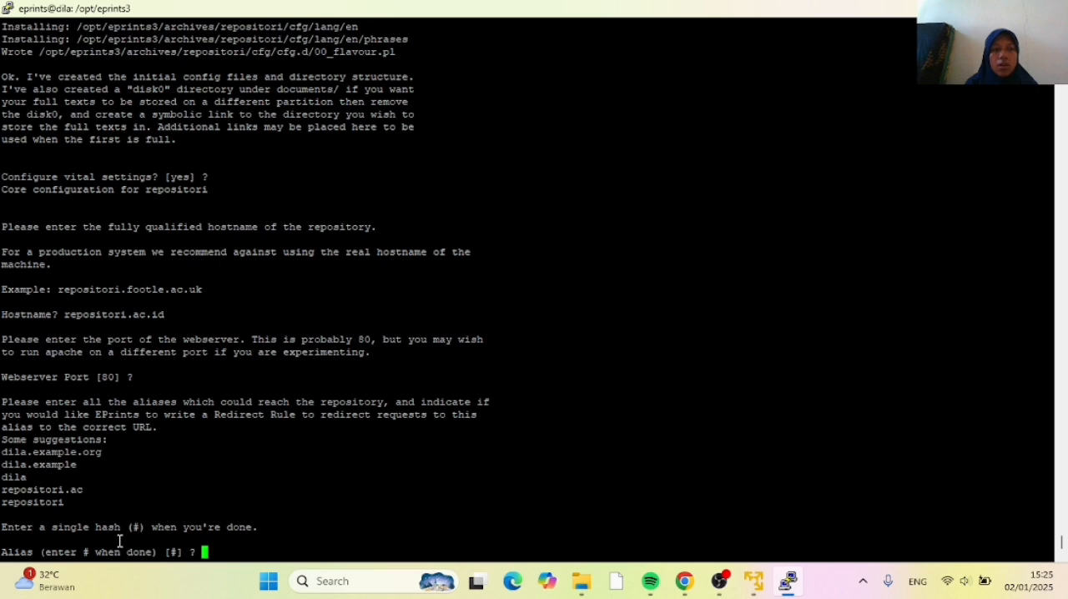
key("Return")
key("Return")
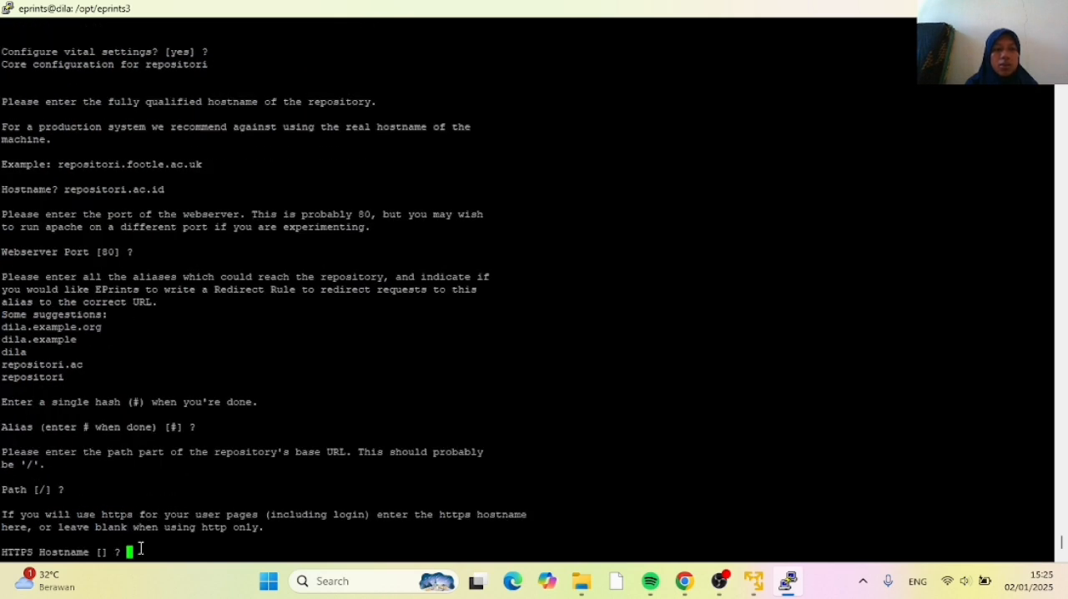
key("Return")
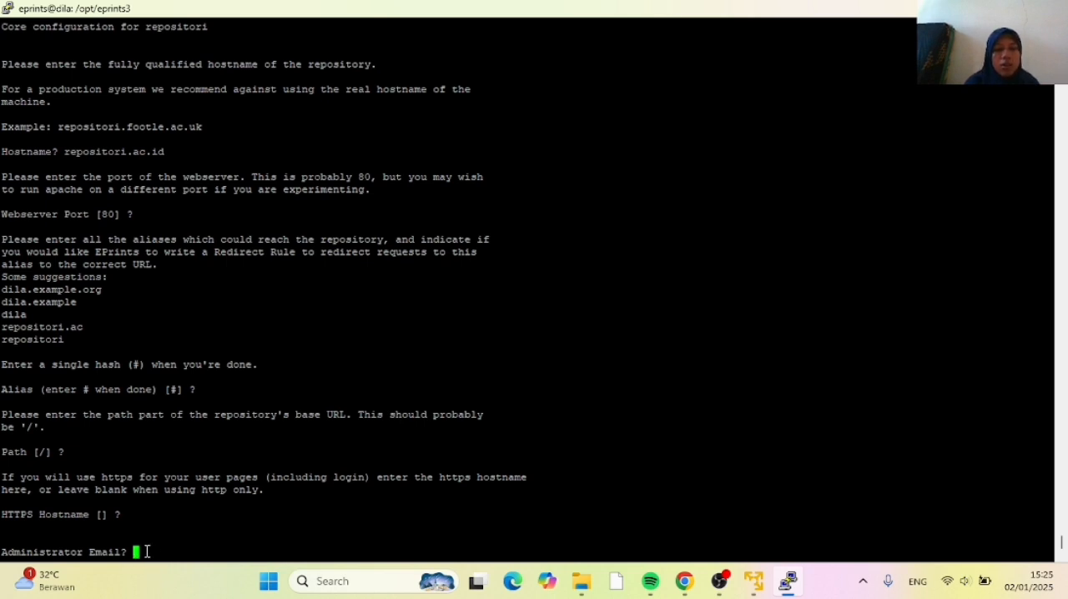
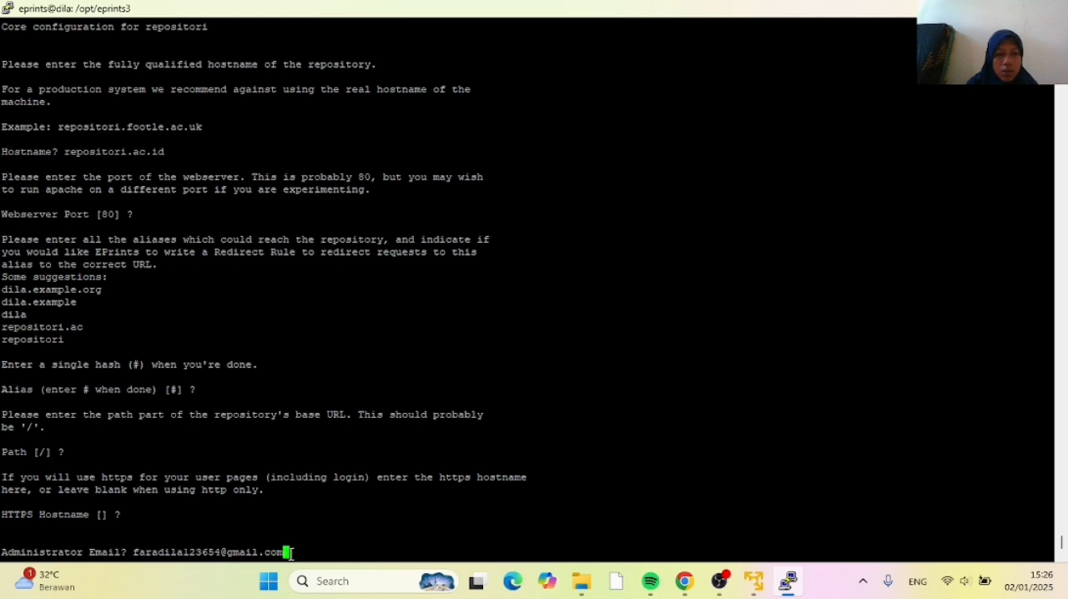
Enter the administrator's e-mail address at the Administrator Email prompt
key("Return")
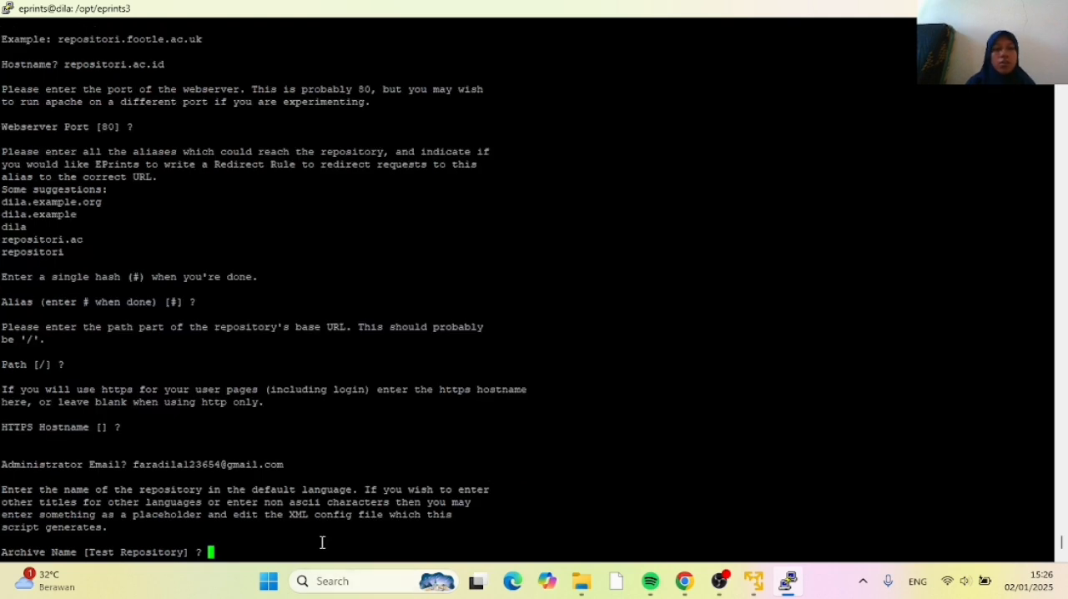
Check the tutorial's example archive name in Chrome, and in PuTTY enter UIN Imam Bonjol Repositori as the Archive Name
left_click(685, 581)
scroll(247, 435, "down", 1)
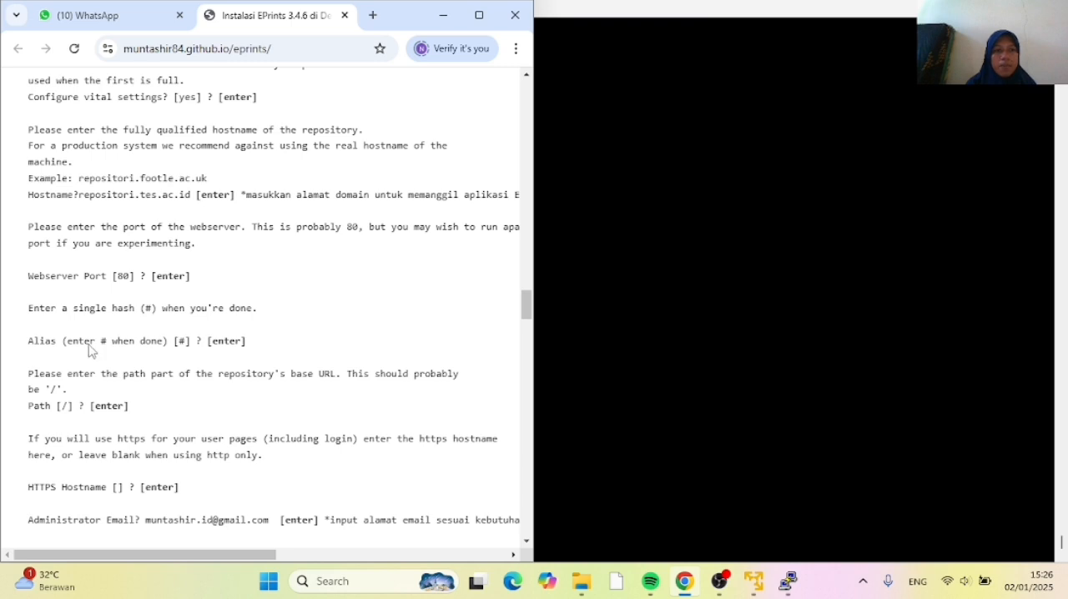
scroll(153, 414, "down", 2)
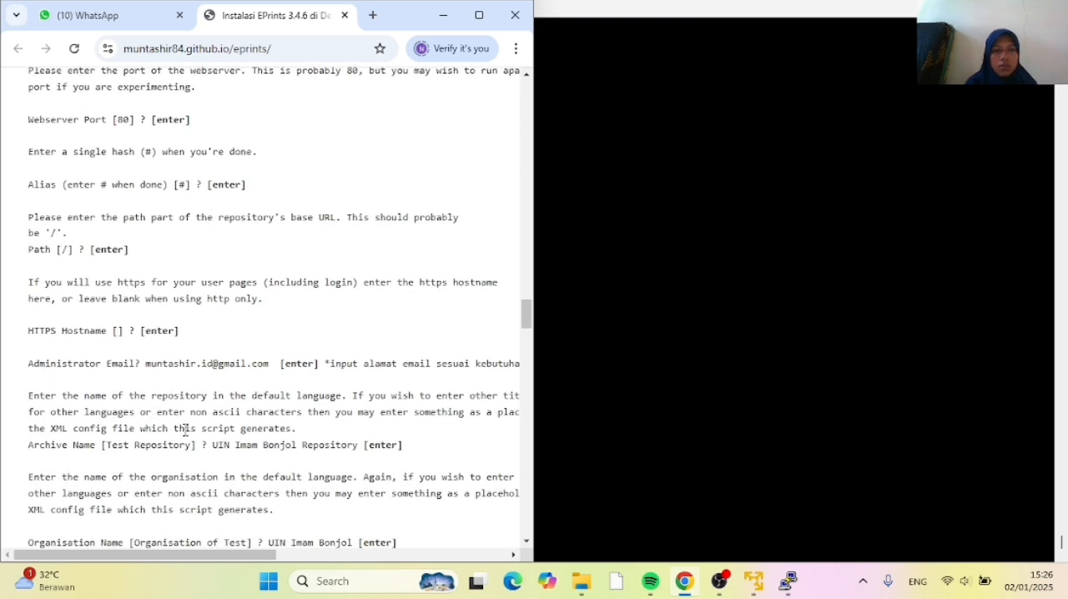
scroll(172, 404, "down", 1)
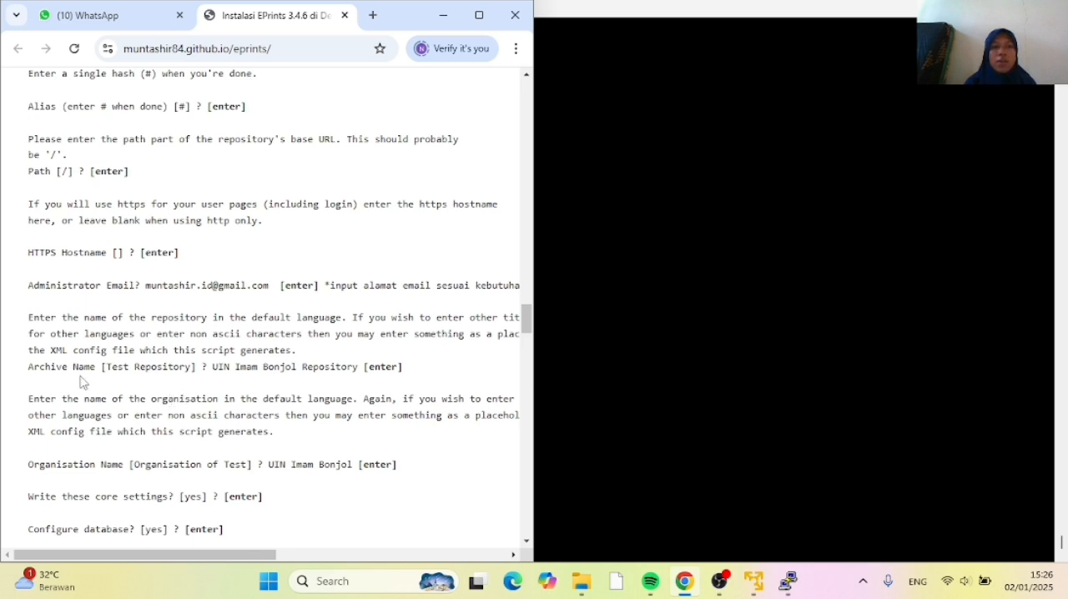
left_click(550, 380)
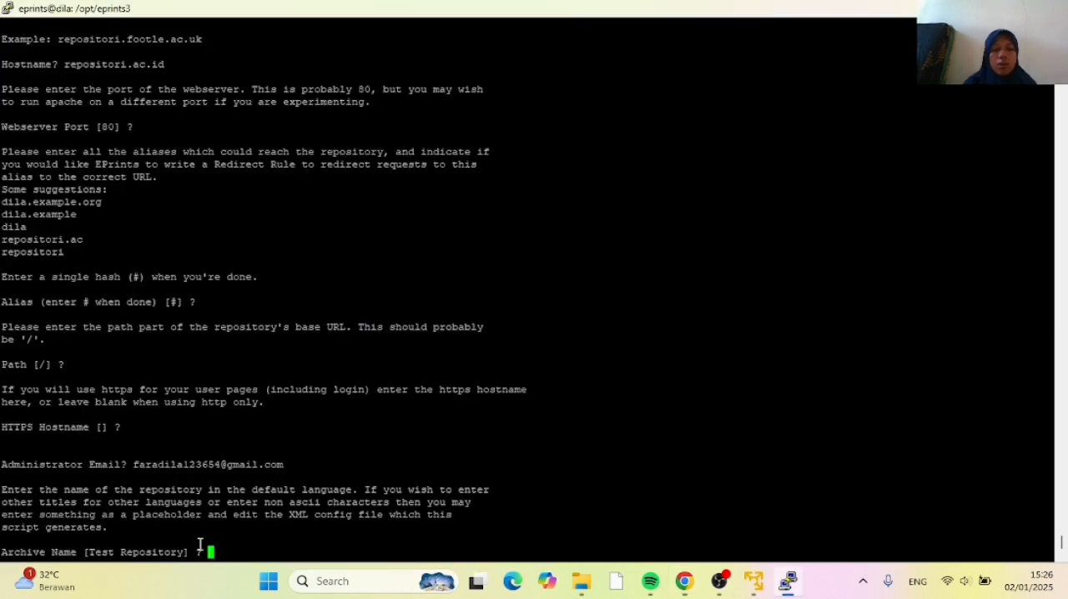
type("UIN I")
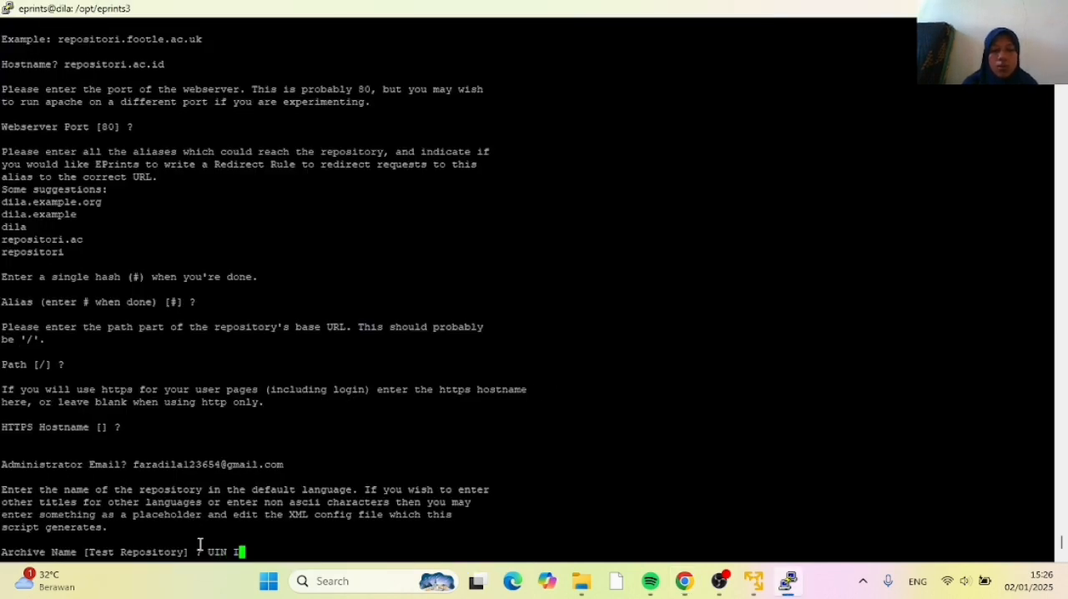
type("mam Bo")
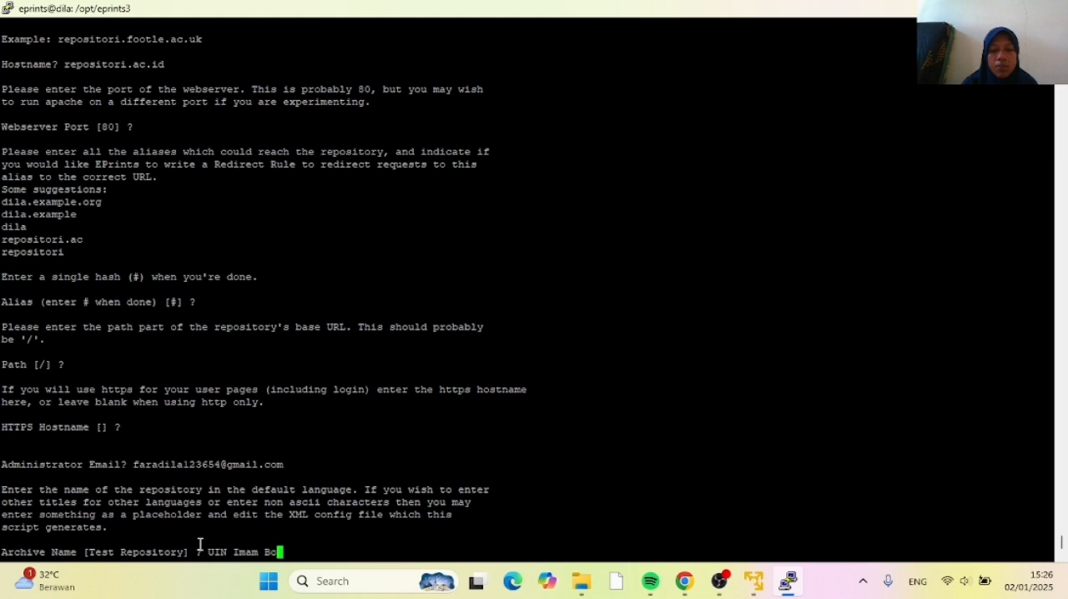
type("njol Repos")
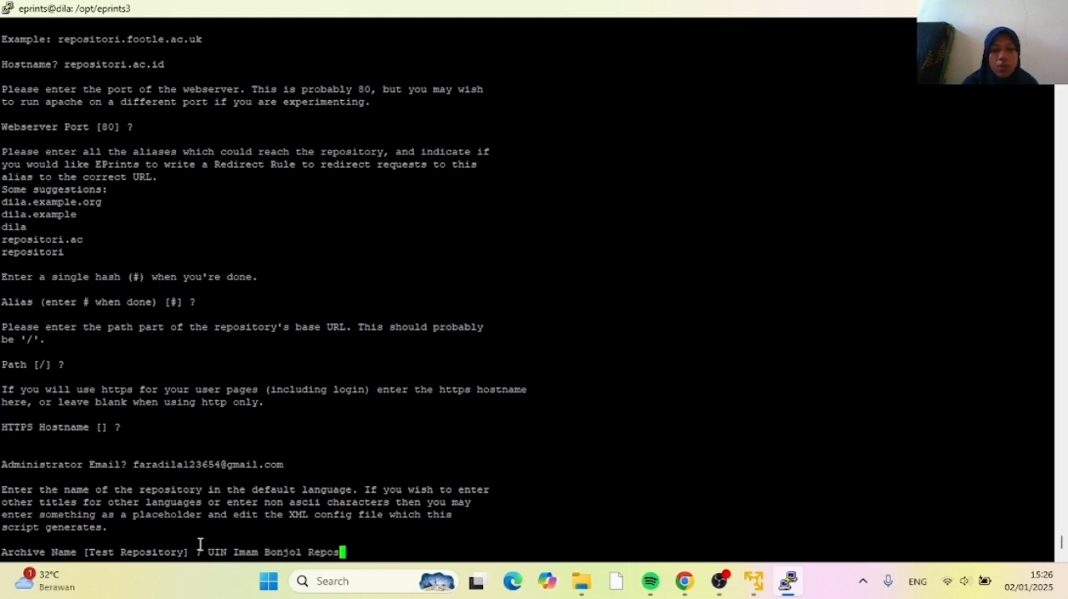
type("itor")
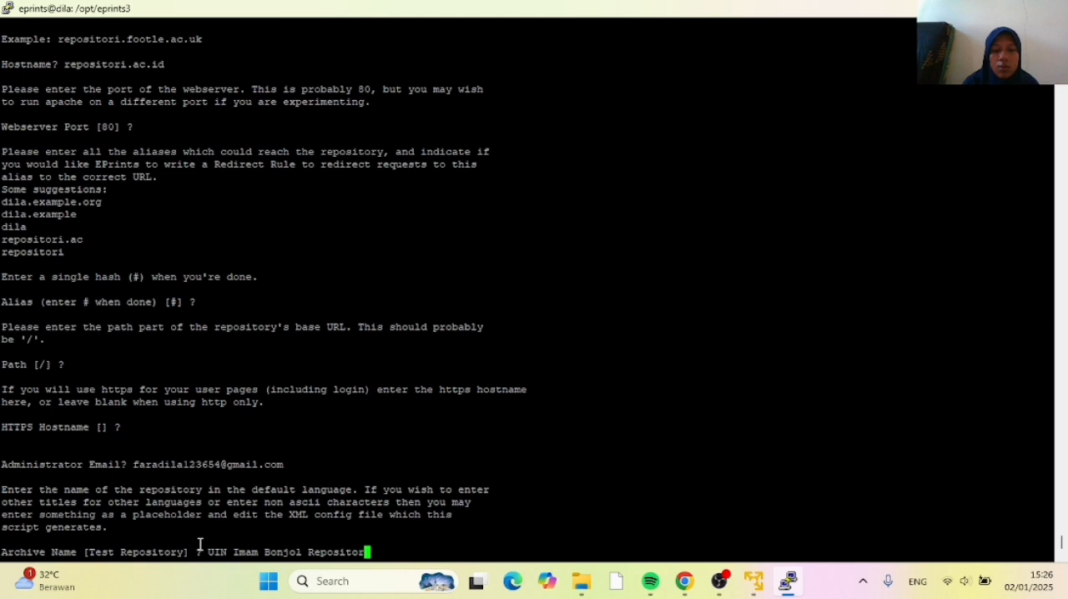
type("i")
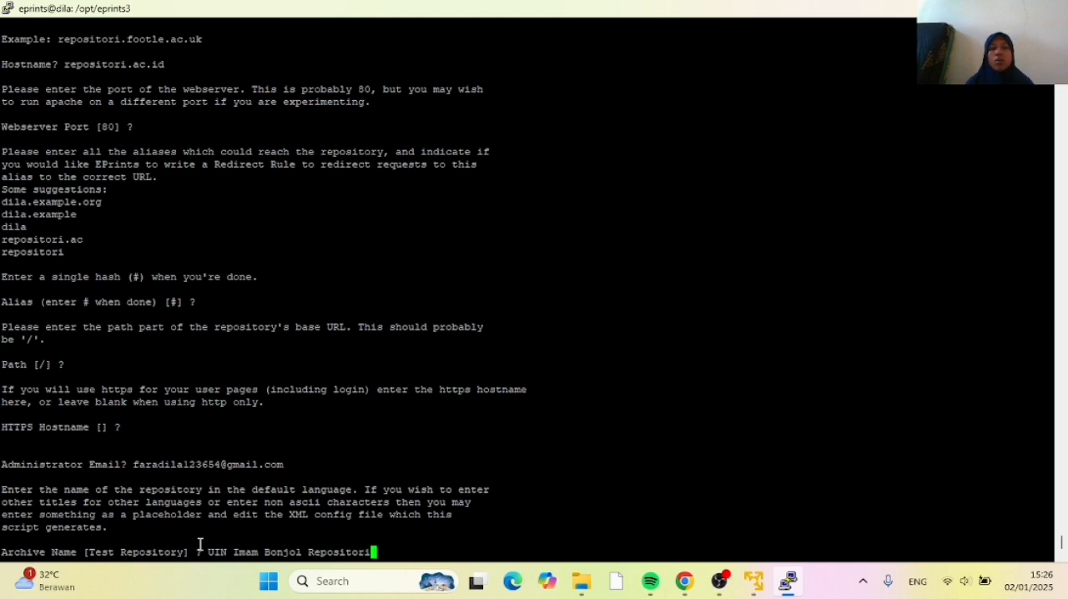
key("Return")
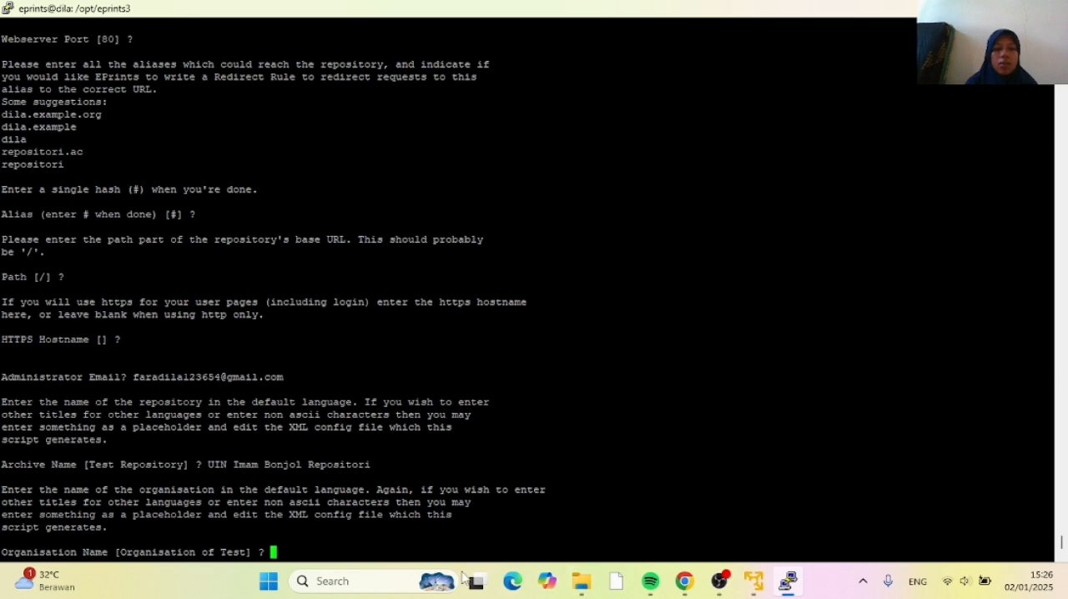
Enter UIN Imam Bonjol as the Organisation Name and accept the default yes to write the core settings
type("UIN ")
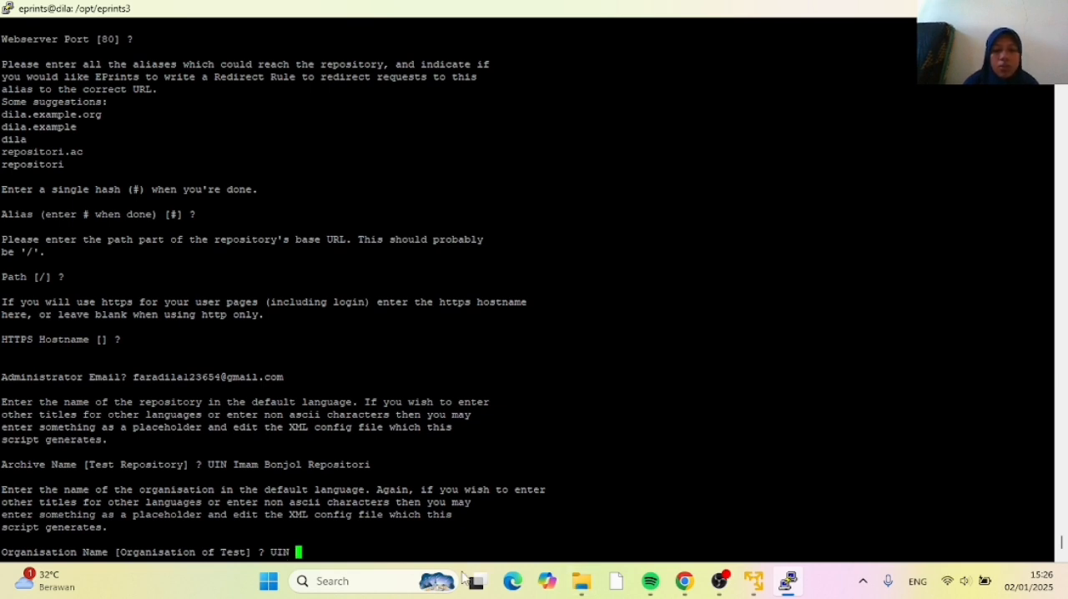
type("imam")
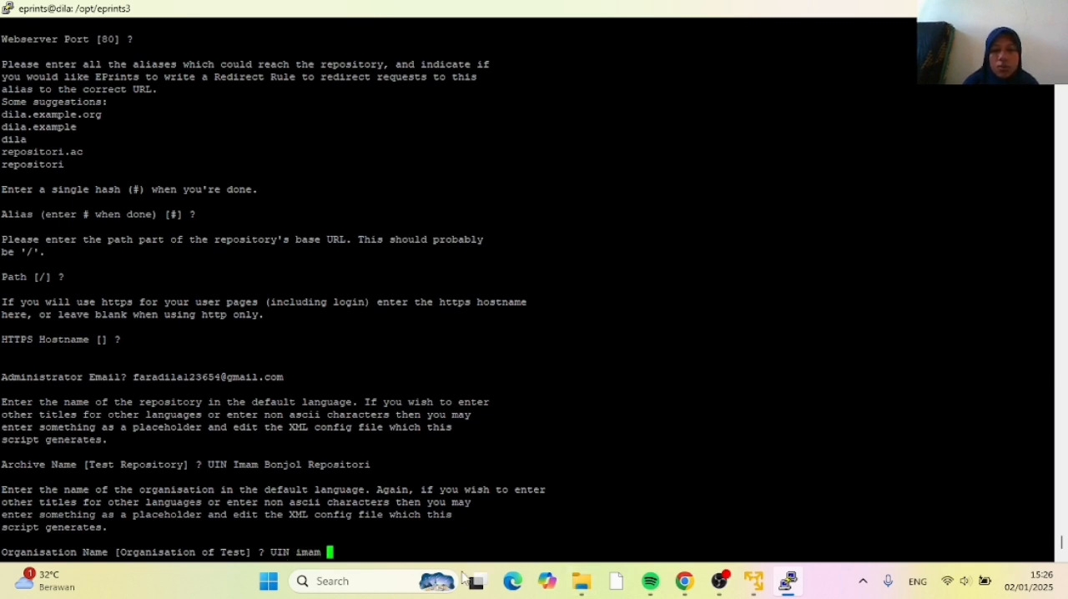
key("BackSpace")
key("BackSpace")
key("BackSpace")
key("BackSpace")
key("BackSpace")
type("I")
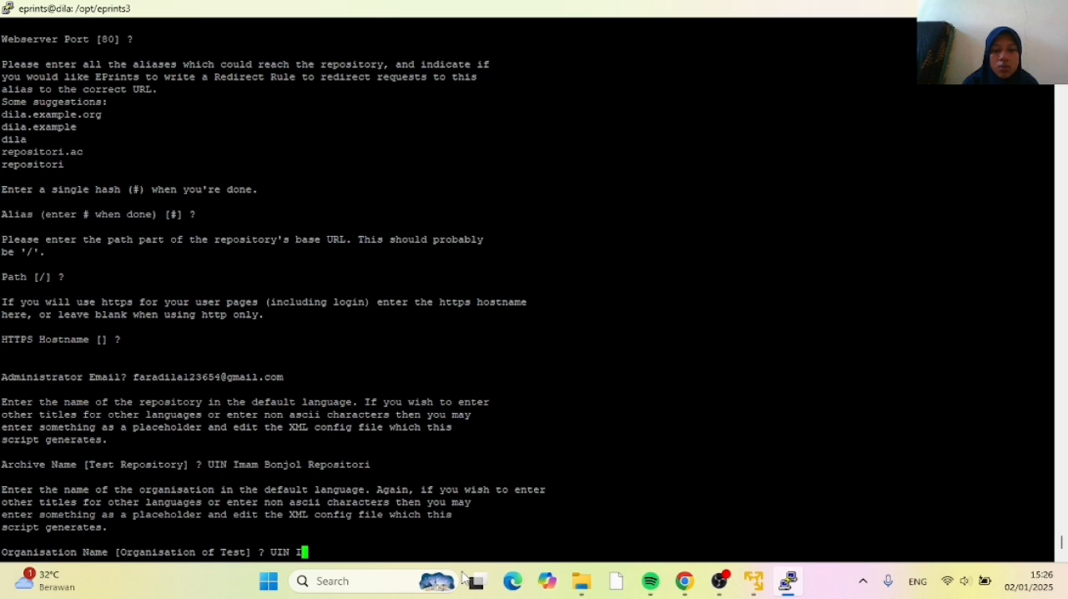
type("mam Bonjol")
key("Return")
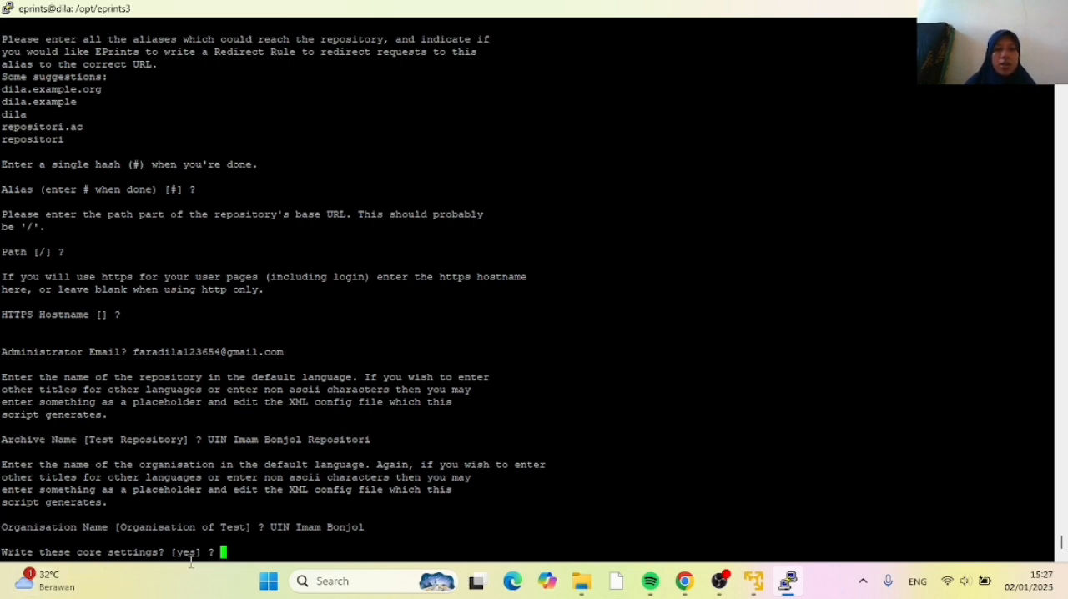
key("Return")
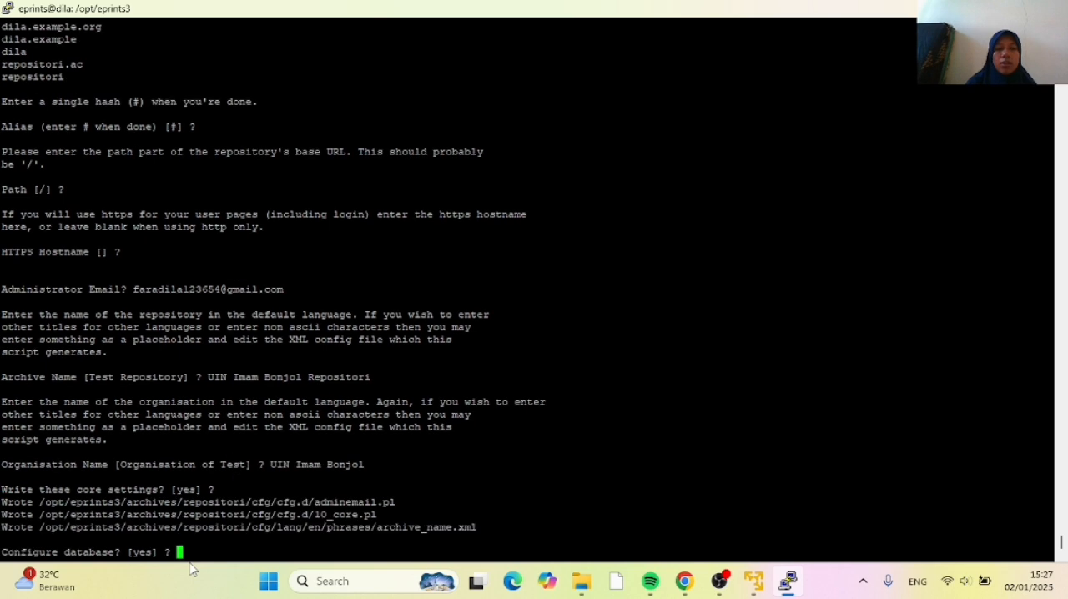
Check the tutorial's database answers in Chrome, and in PuTTY accept database configuration with name and user repositori, host localhost, and port and socket #
left_click(684, 582)
scroll(146, 348, "down", 2)
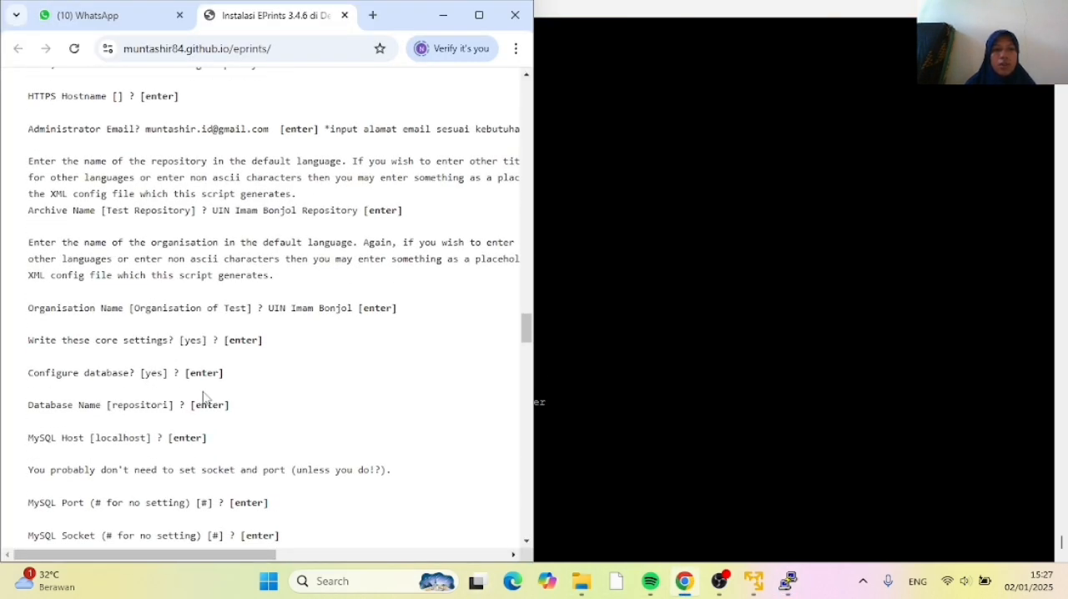
left_click(605, 461)
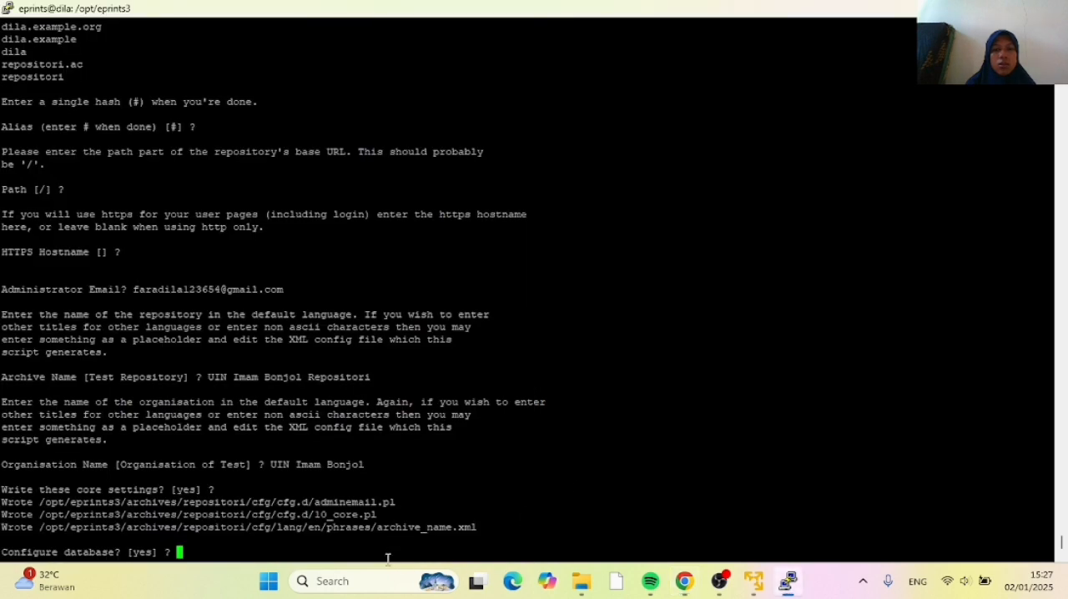
key("Return")
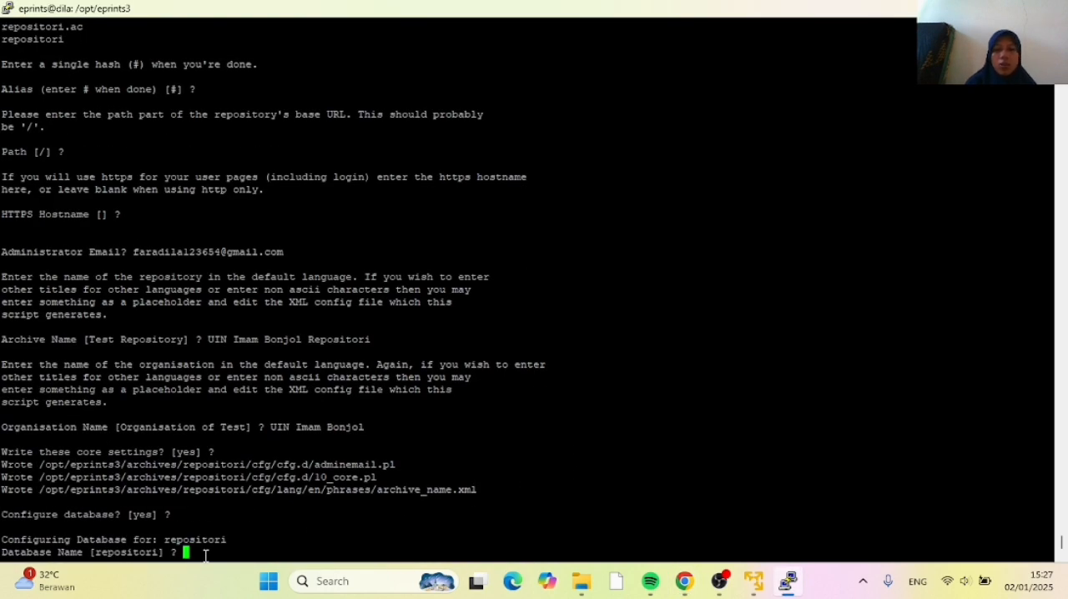
key("Return")
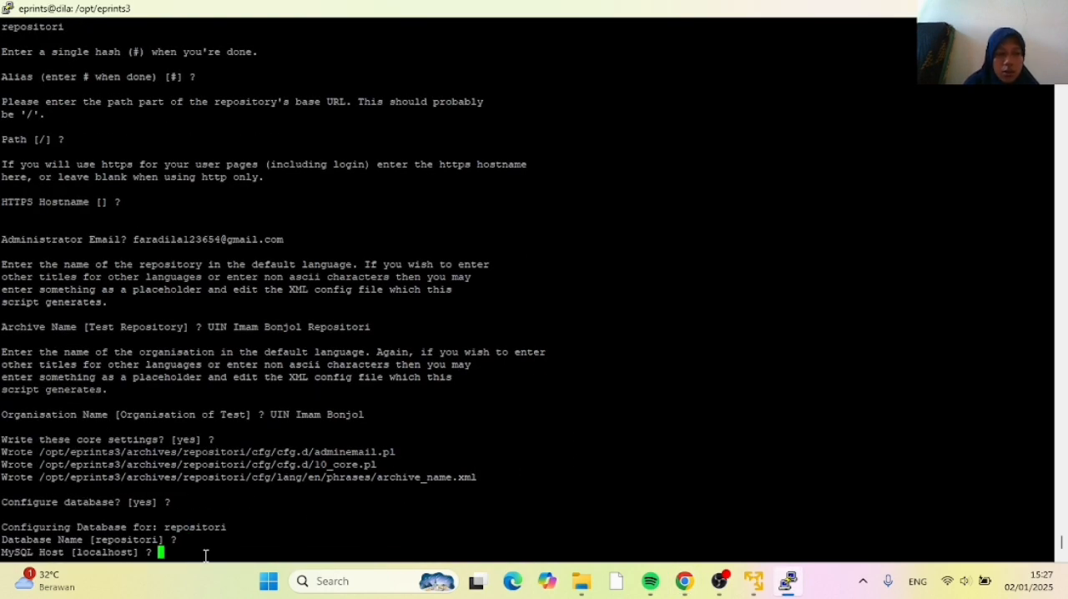
key("Return")
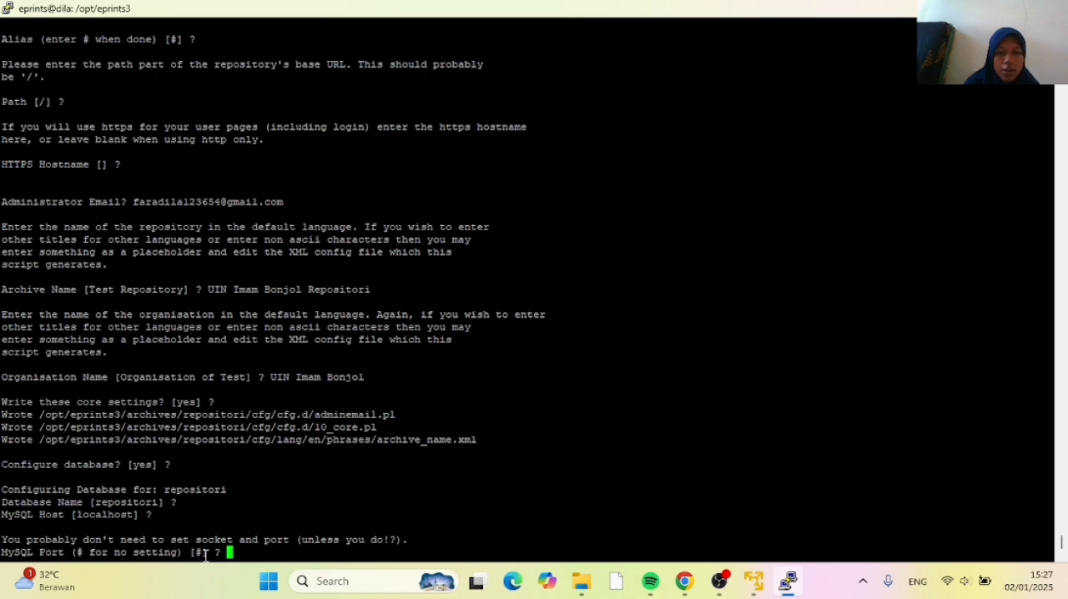
key("Return")
key("Return")
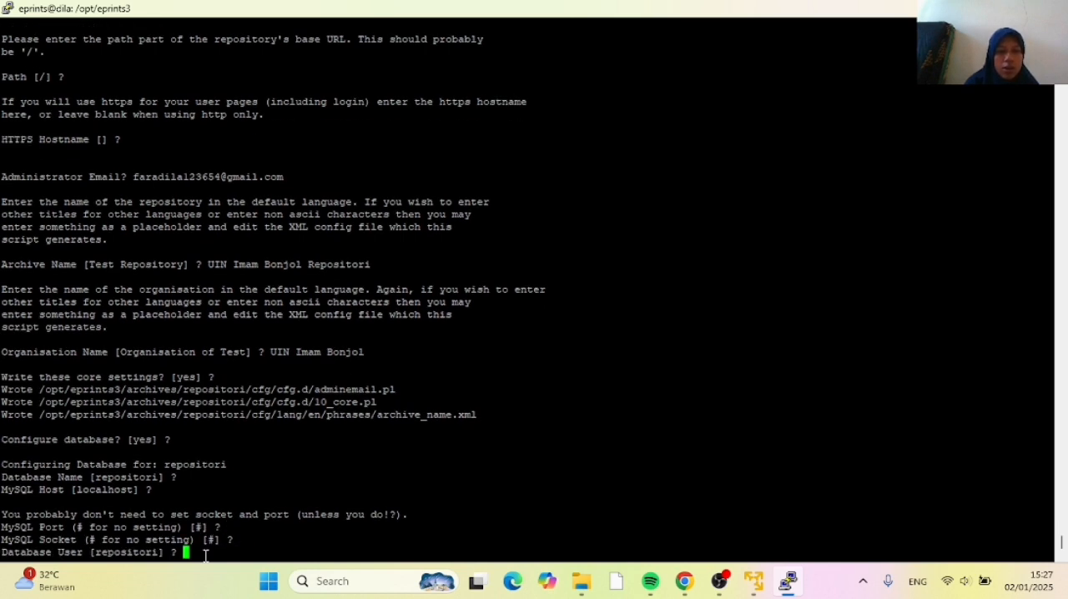
key("Return")
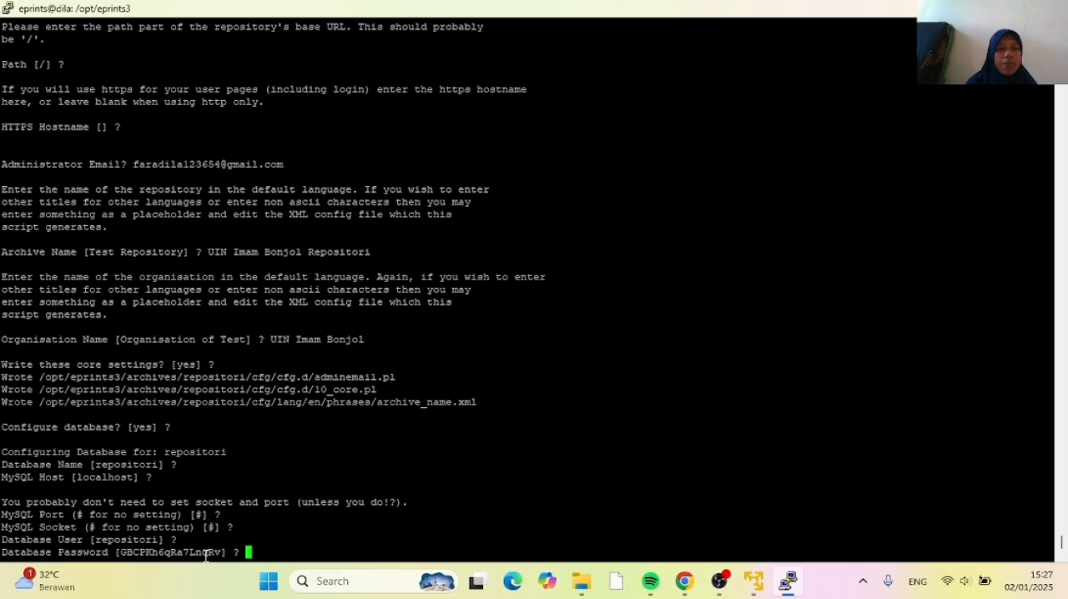
Check the tutorial in Chrome, and in PuTTY accept the suggested database password and InnoDB engine, and write the database settings
left_click(685, 586)
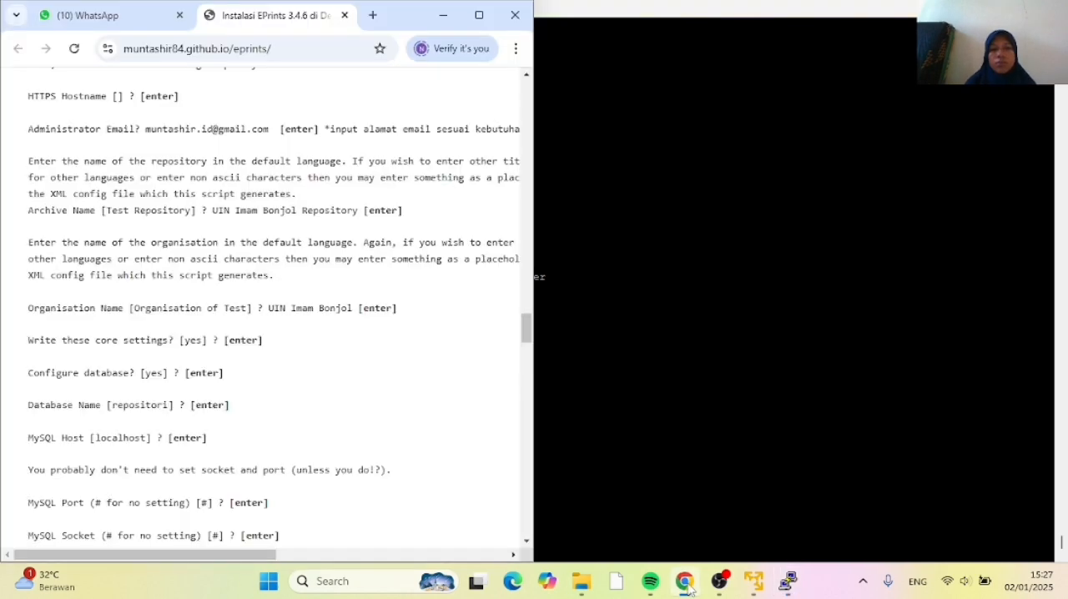
scroll(167, 434, "down", 3)
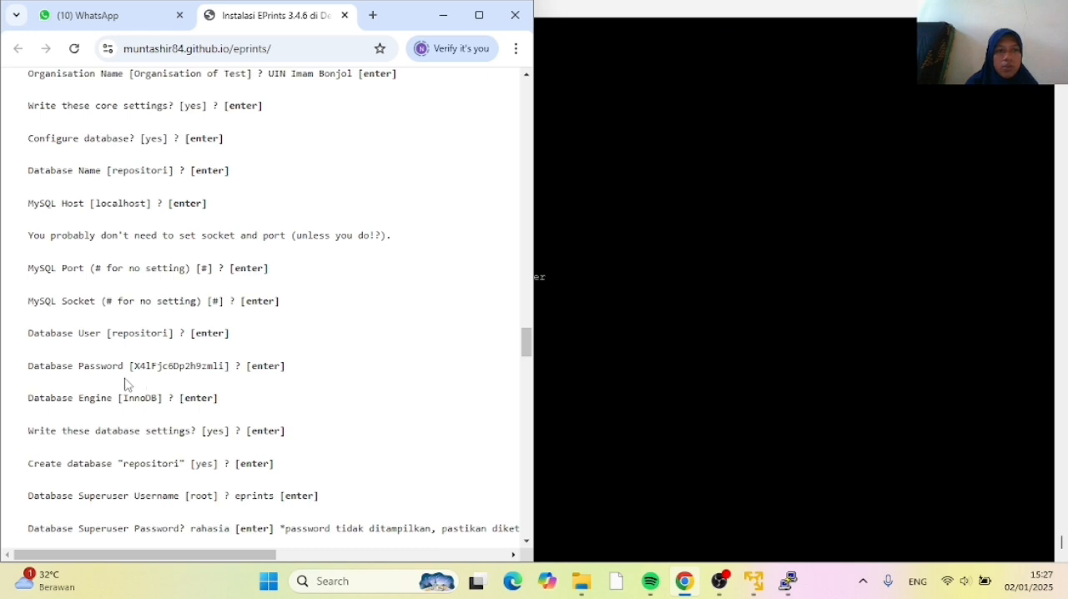
left_click(586, 455)
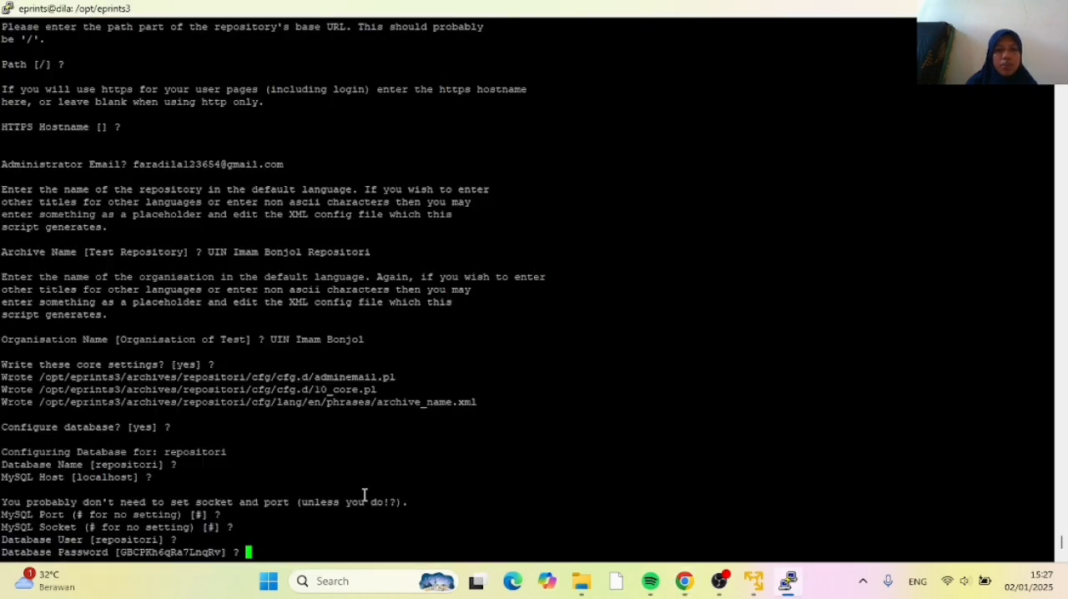
key("Return")
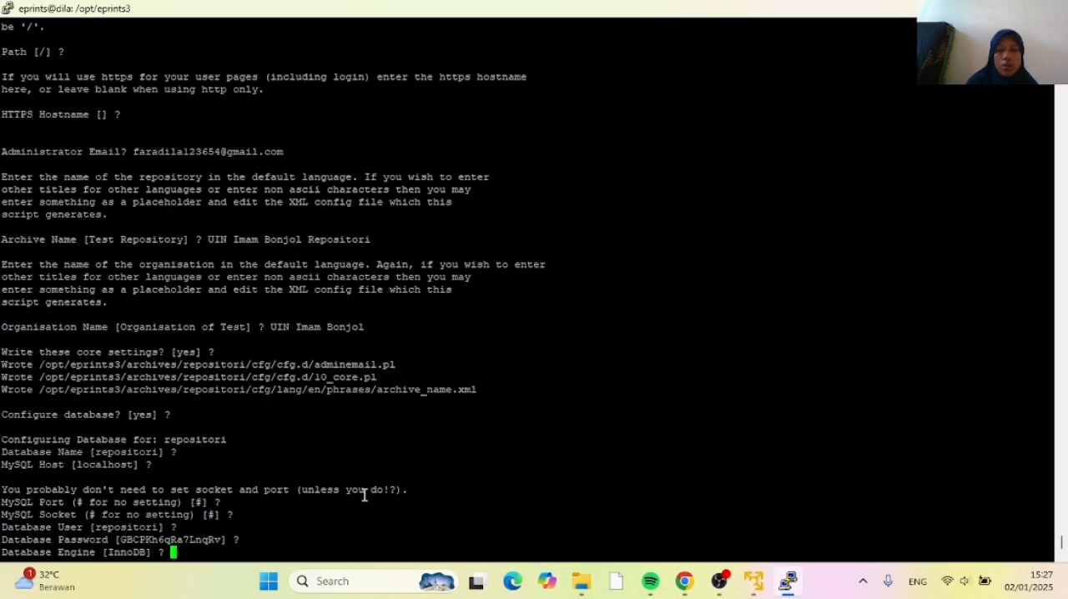
key("Return")
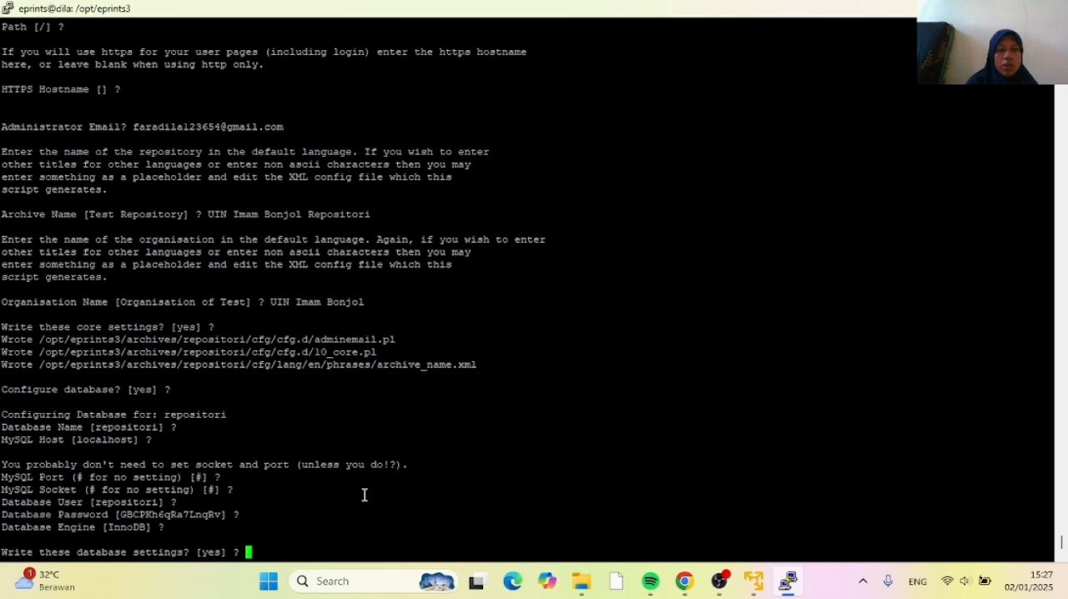
key("Return")
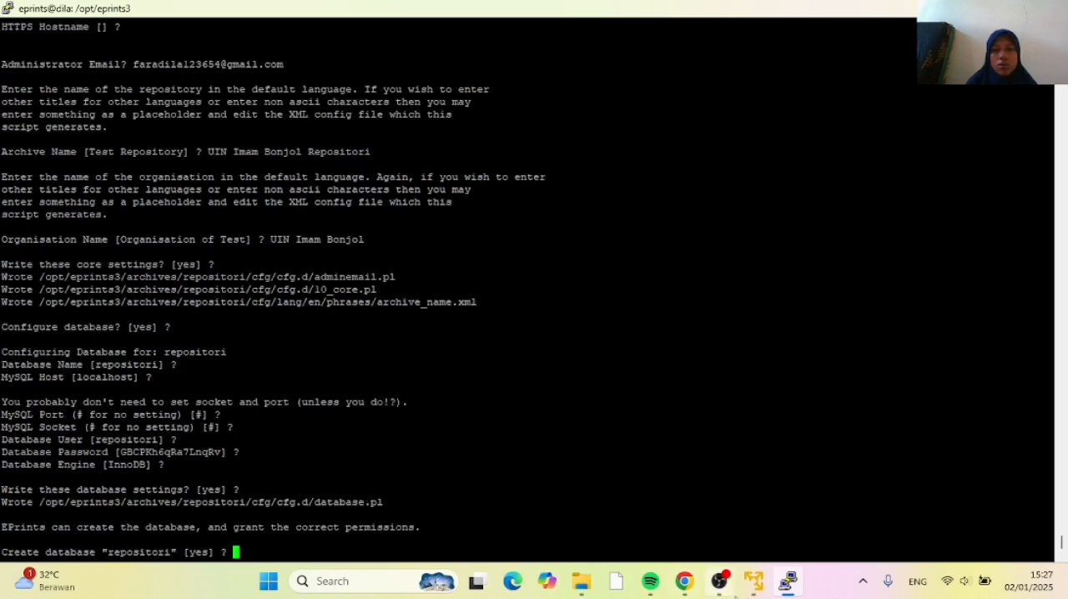
Check the database creation answer in the Chrome tutorial, and in PuTTY accept creating the repositori database
left_click(680, 585)
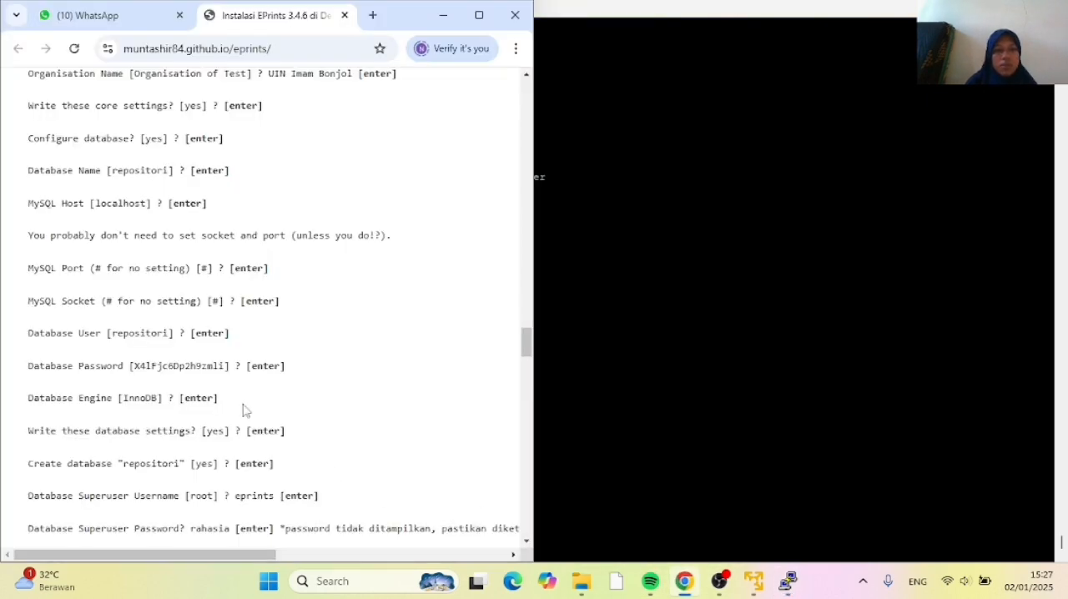
scroll(204, 392, "down", 1)
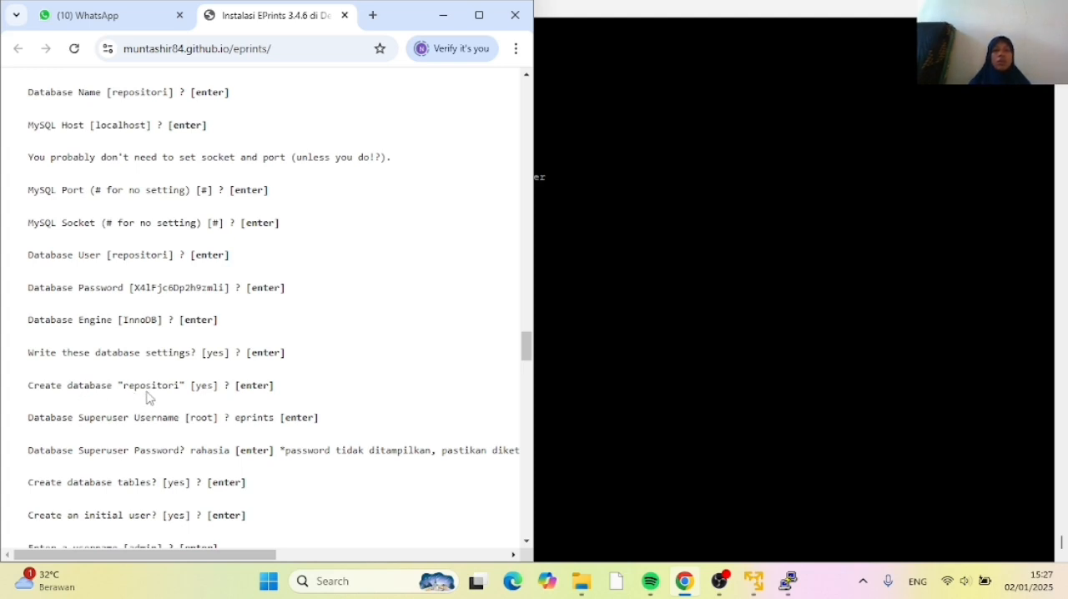
left_click(666, 432)
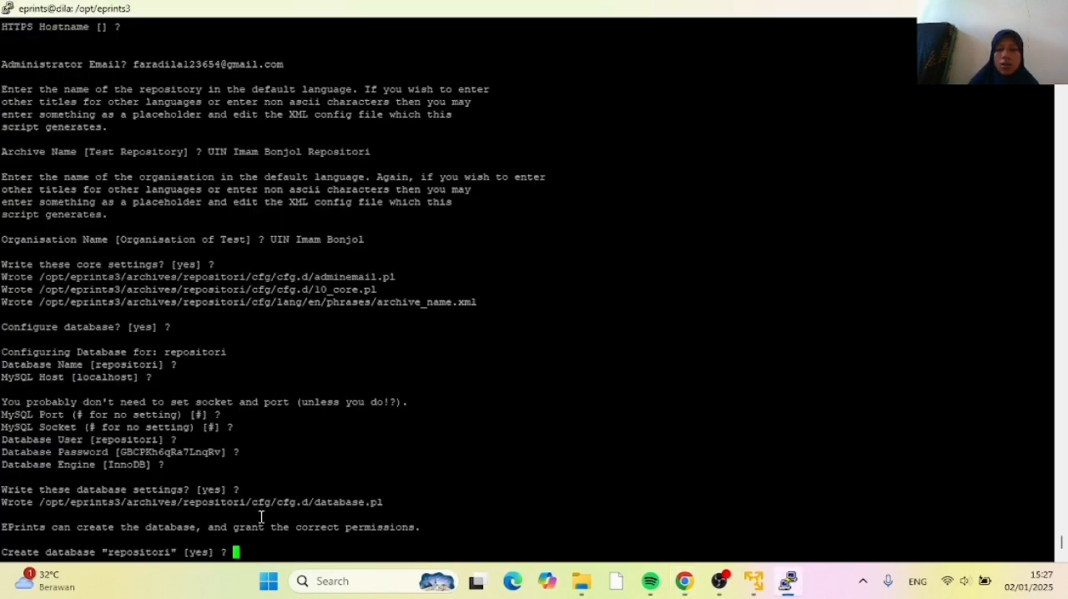
key("Return")
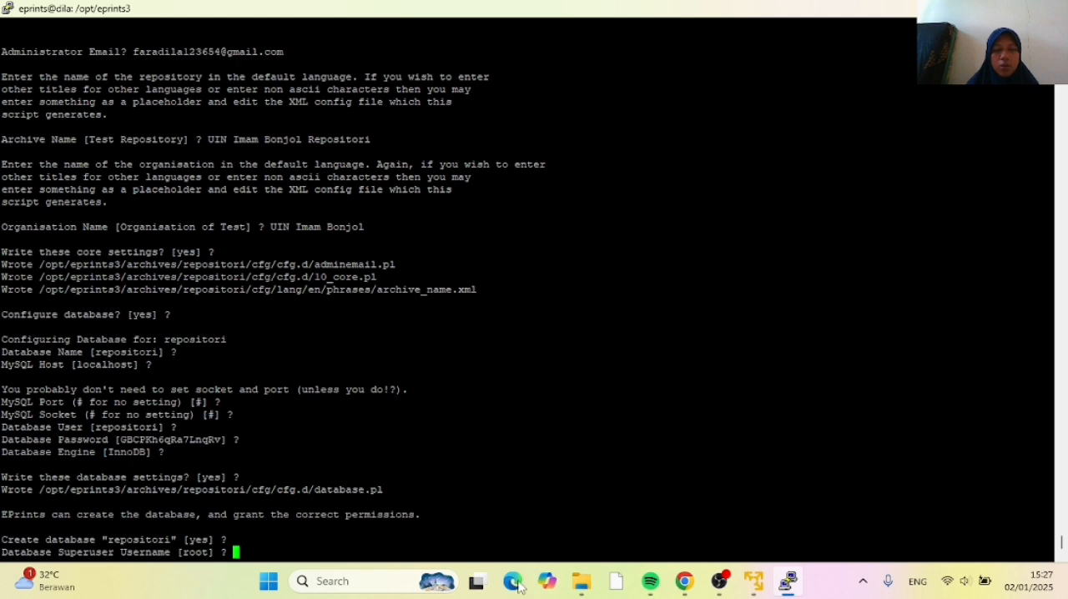
Check the tutorial's superuser name in Chrome, and in PuTTY enter eprints as the Database Superuser Username
left_click(684, 582)
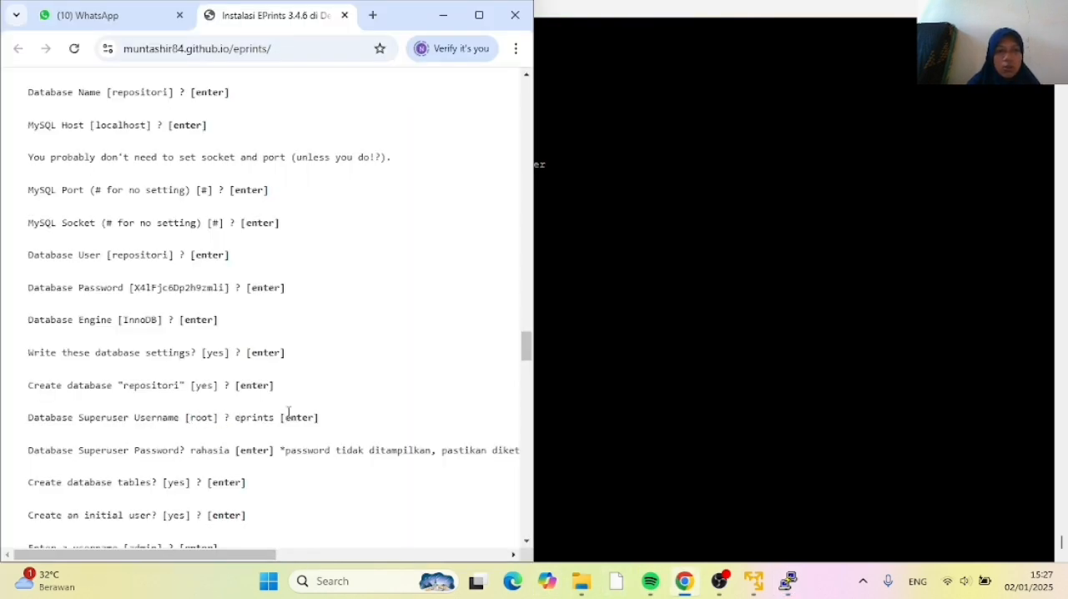
left_click(568, 433)
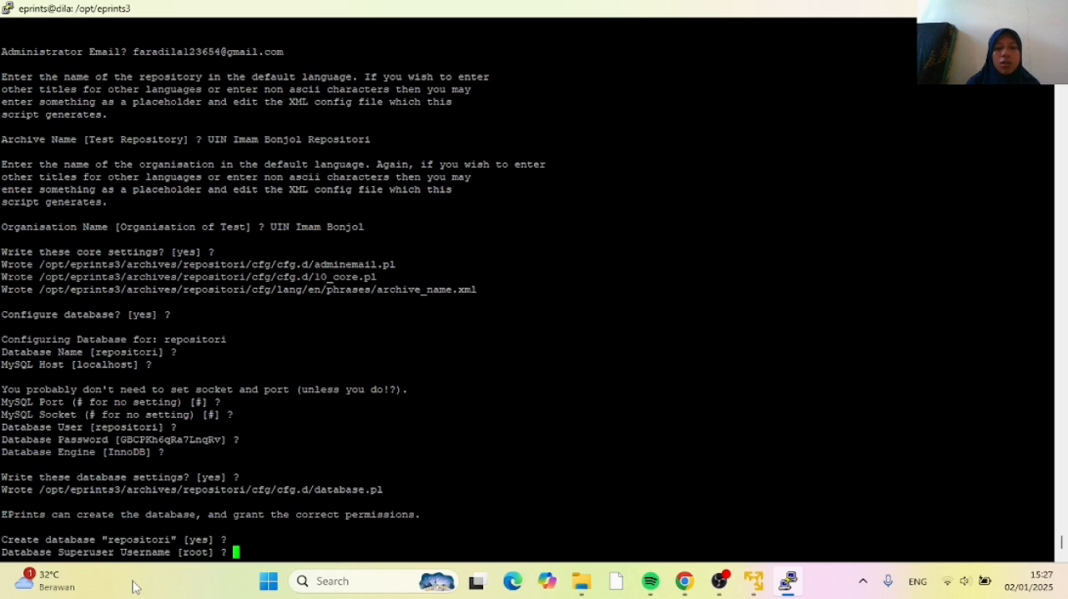
type("e")
type("prints")
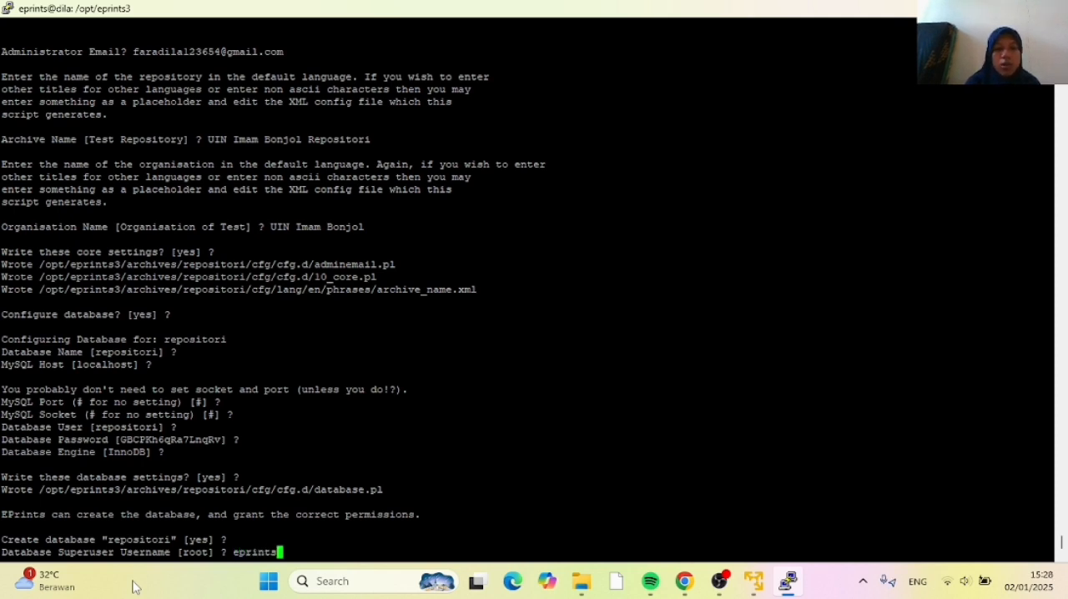
key("Return")
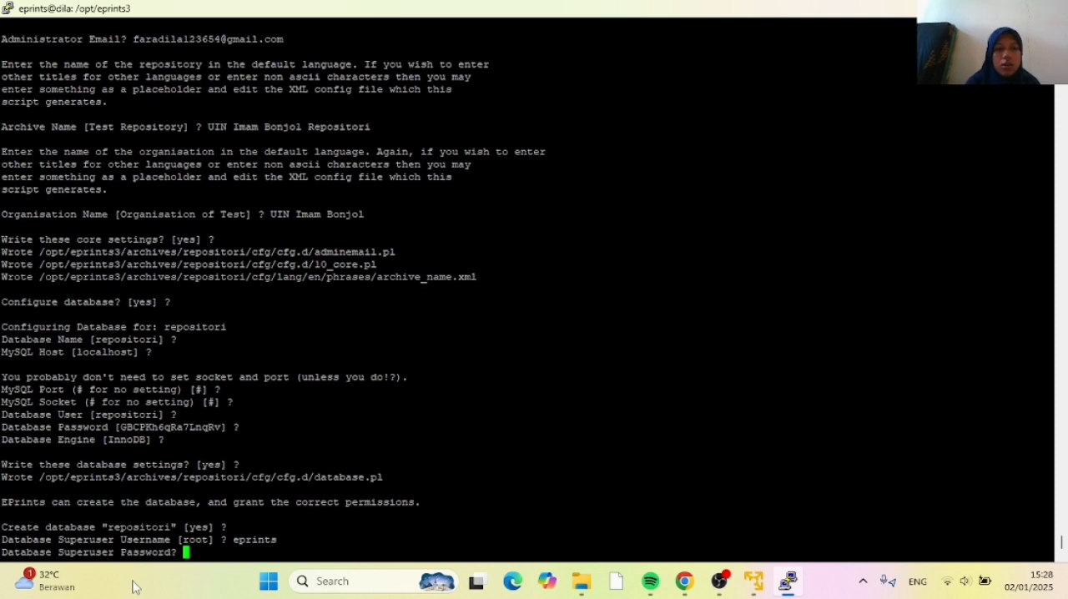
Check the tutorial in Chrome, and in PuTTY enter the database superuser password and accept creating the database tables
left_click(685, 581)
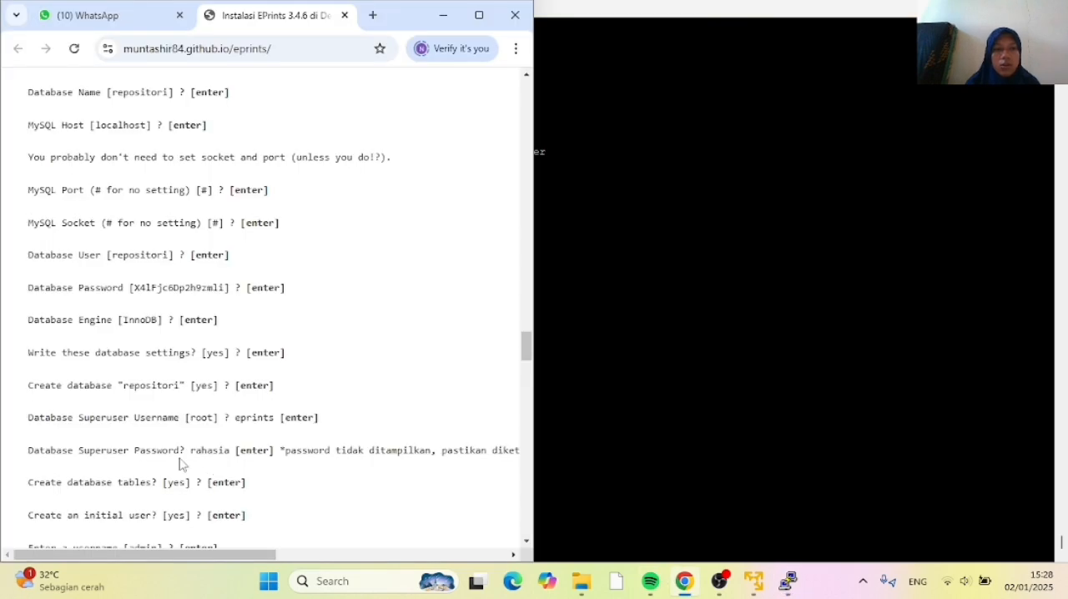
left_click(596, 470)
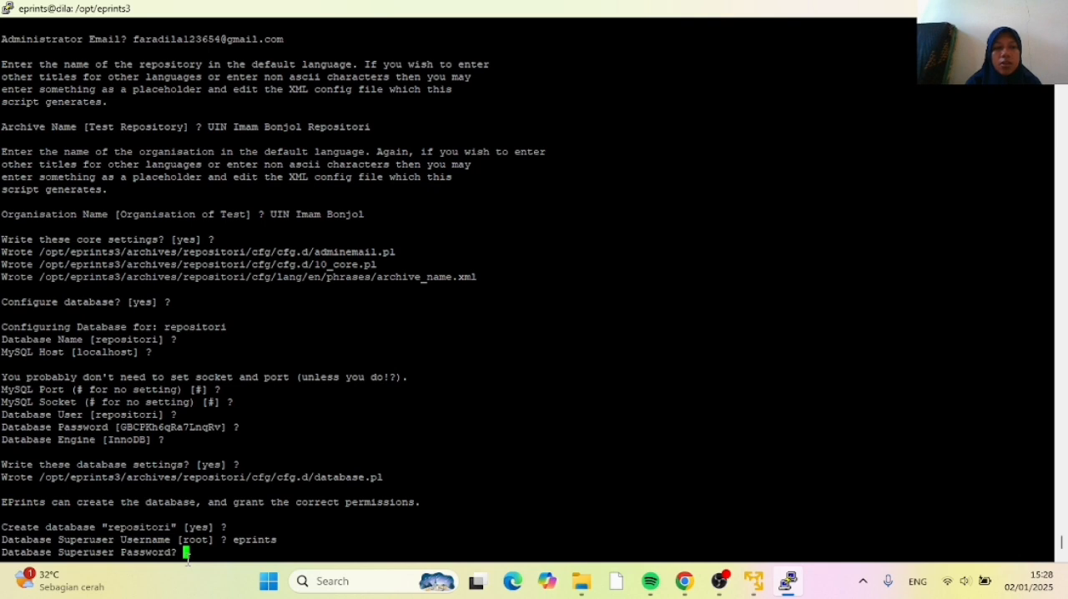
key("Return")
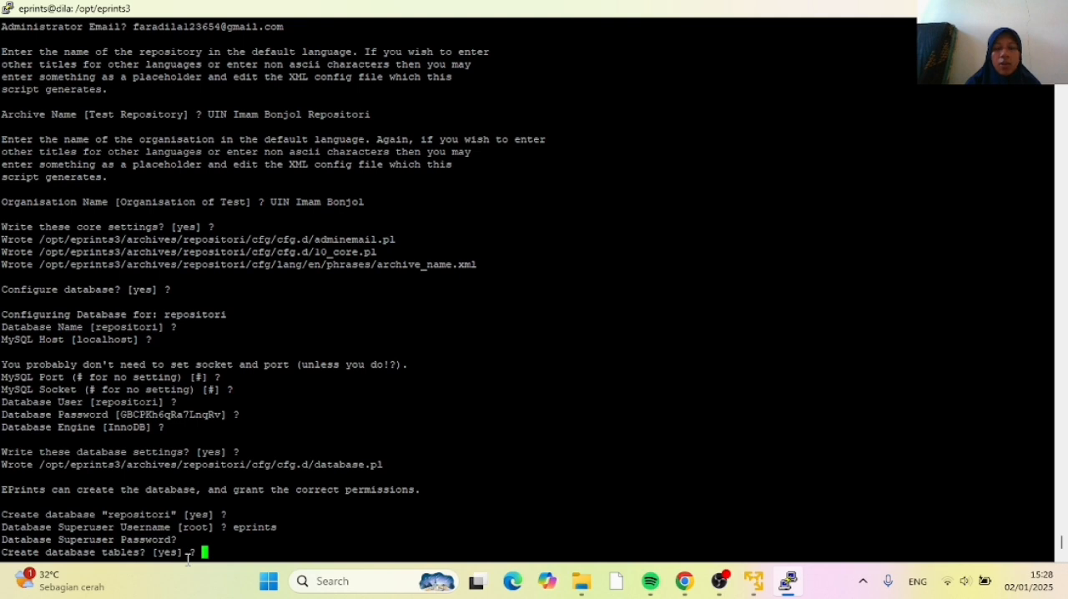
key("Return")
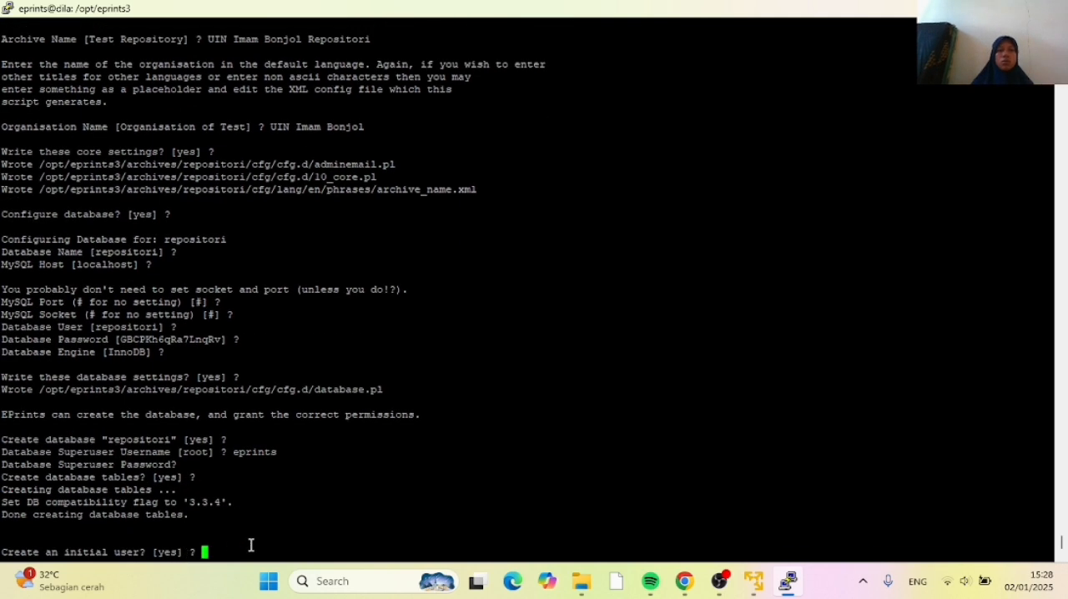
Check the initial user answer in the Chrome tutorial, and in PuTTY accept creating an initial user
left_click(685, 581)
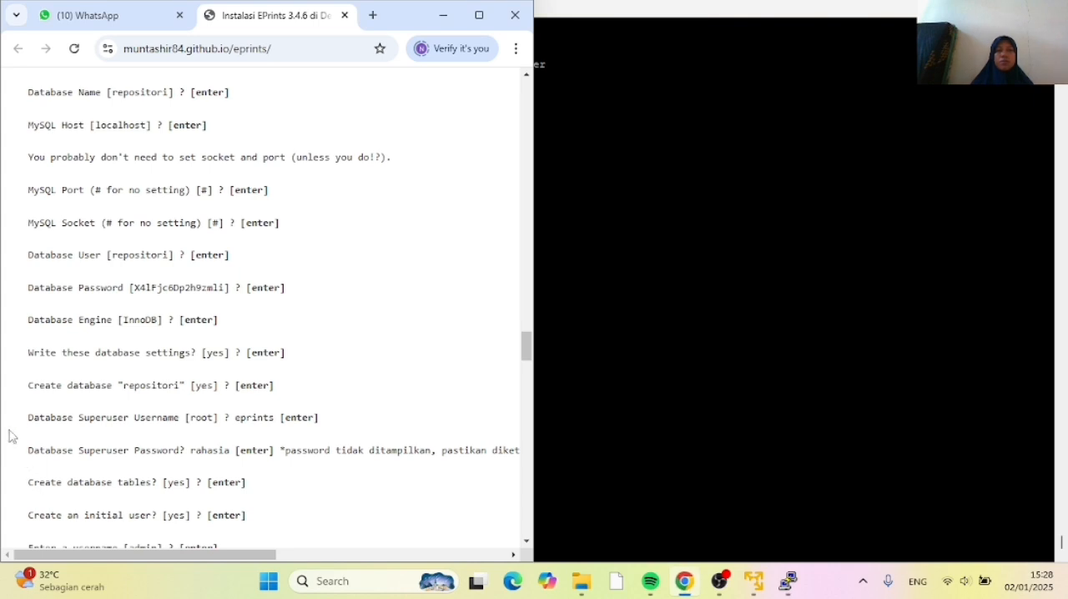
scroll(90, 437, "down", 1)
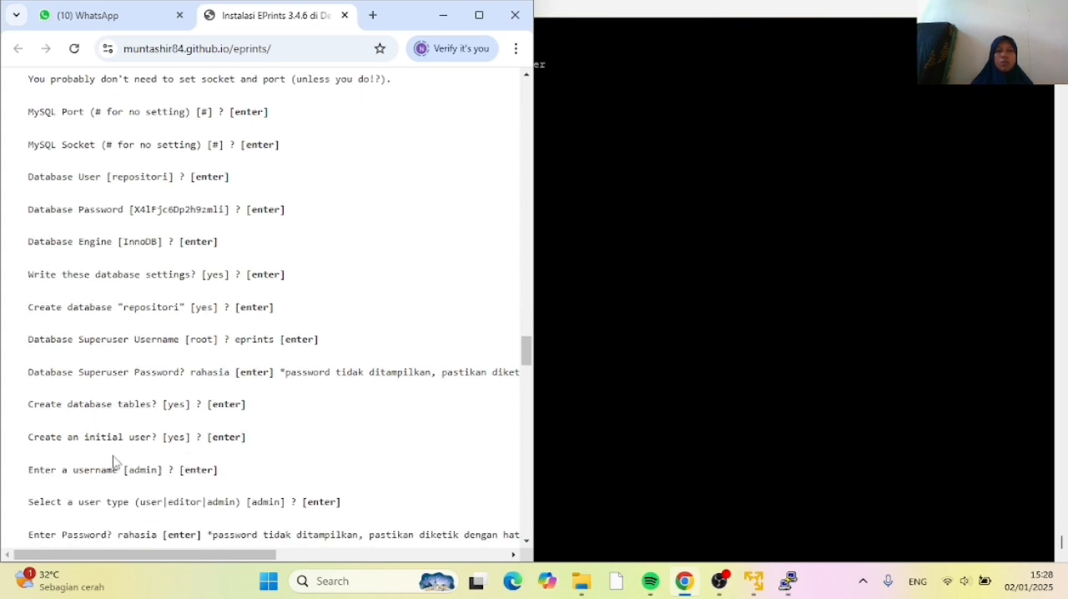
left_click(576, 432)
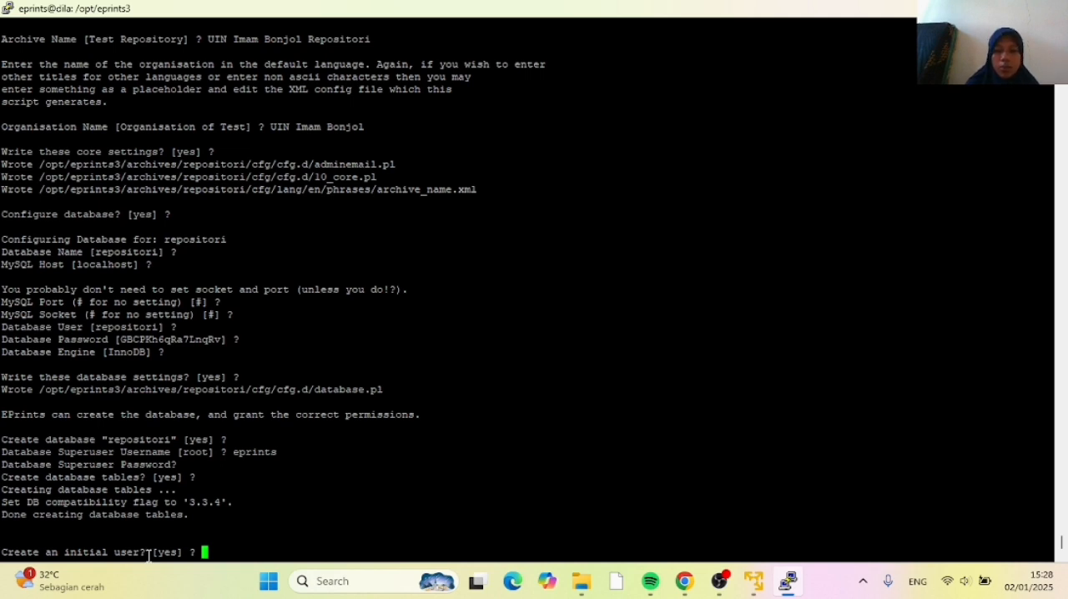
key("Return")
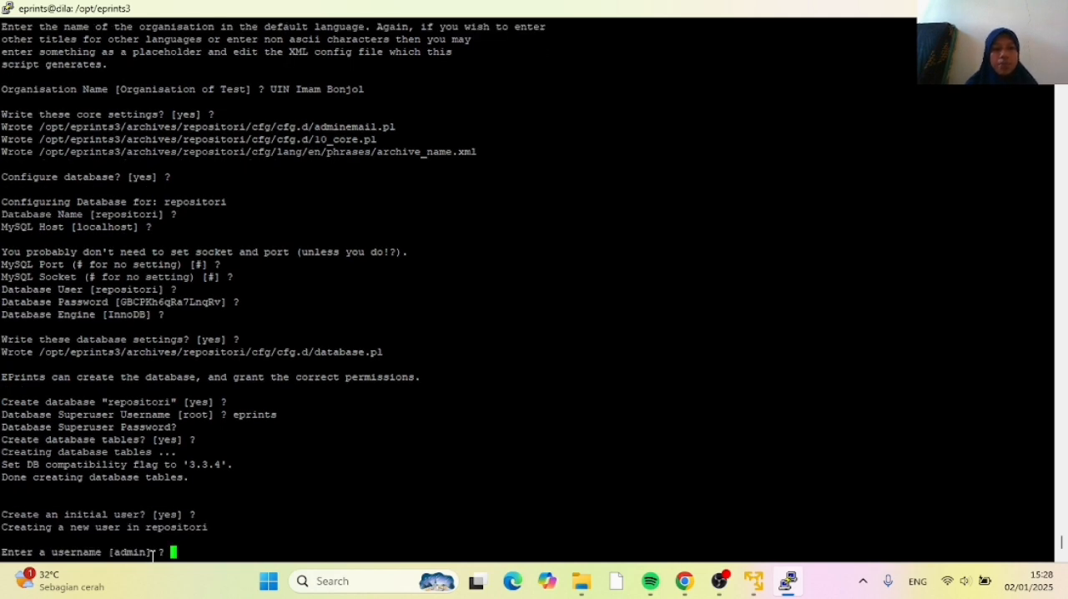
Check the tutorial's user answers in Chrome, and in PuTTY accept admin as username and user type, and enter the user's password
left_click(684, 581)
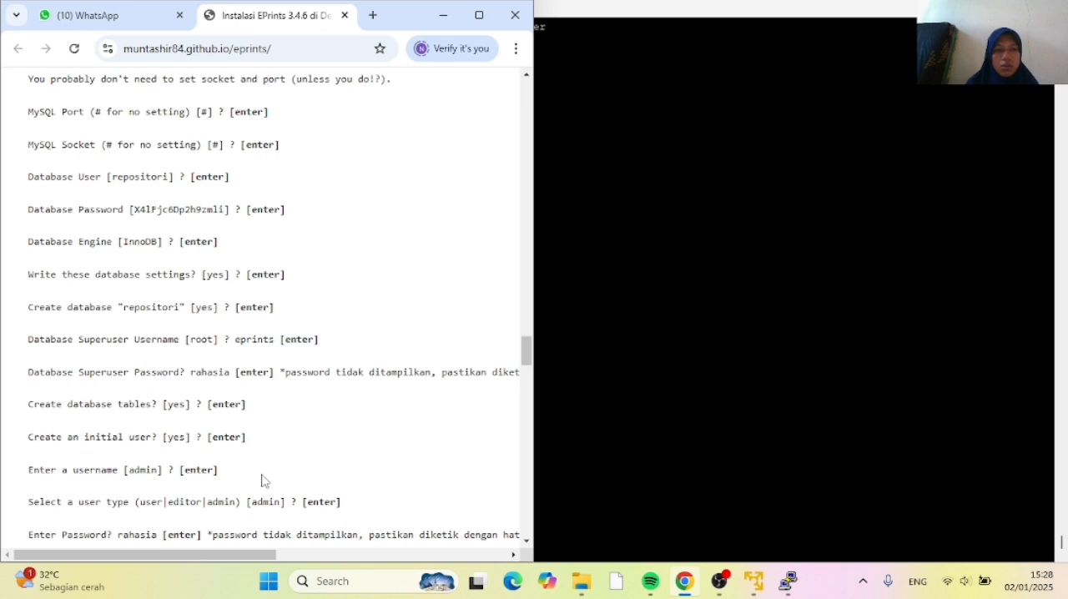
scroll(263, 479, "down", 1)
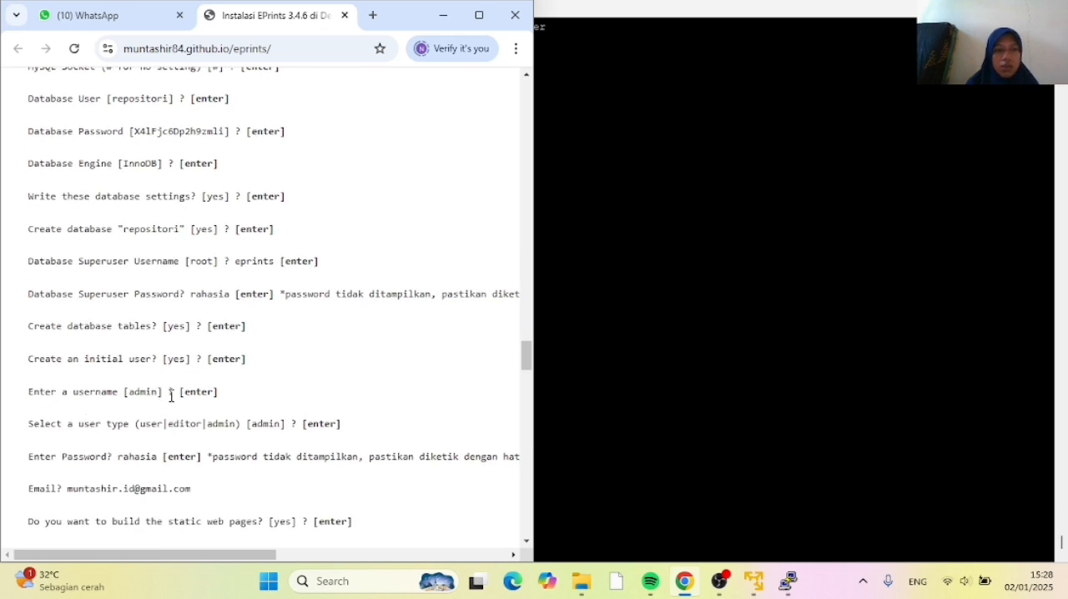
double_click(586, 404)
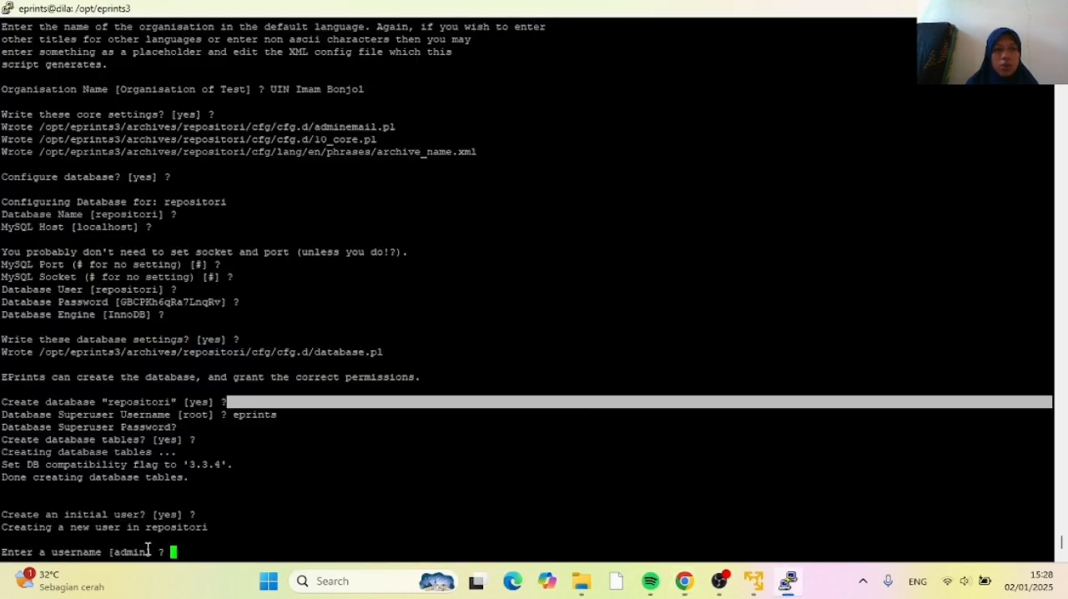
key("Return")
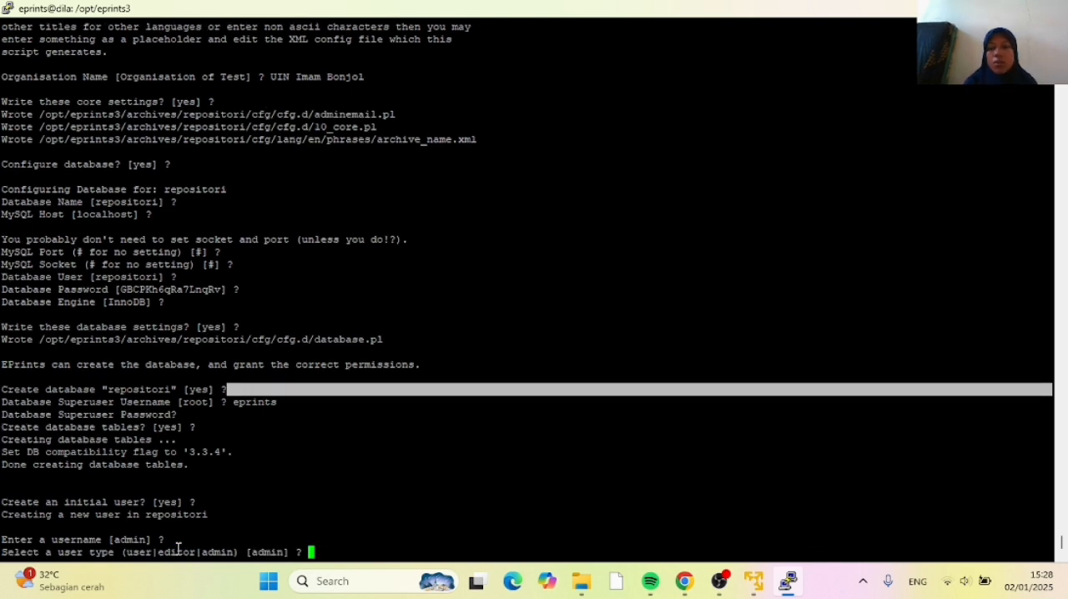
key("Return")
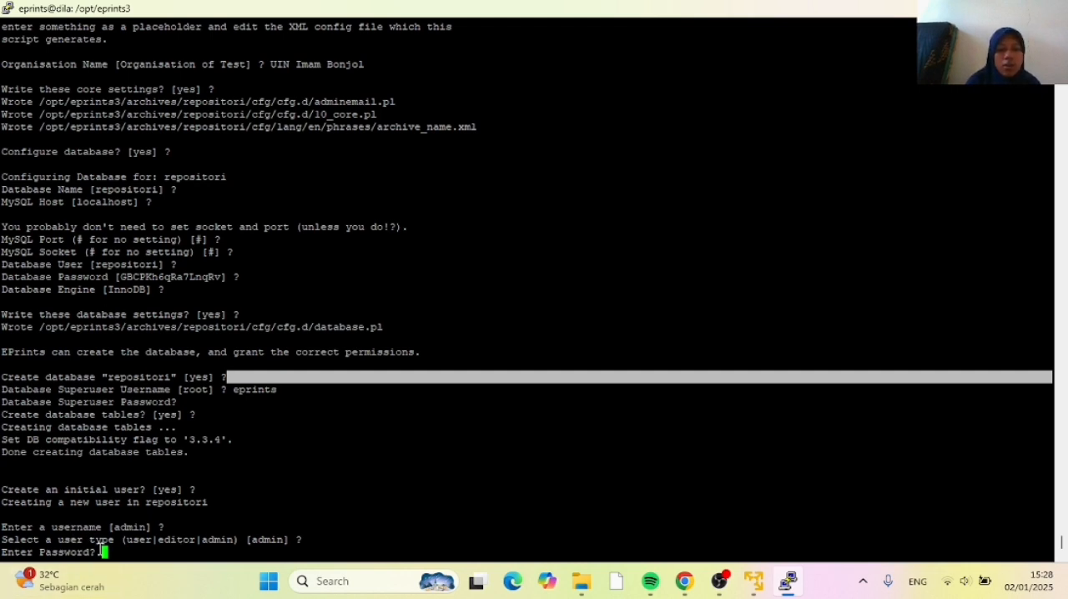
key("Return")
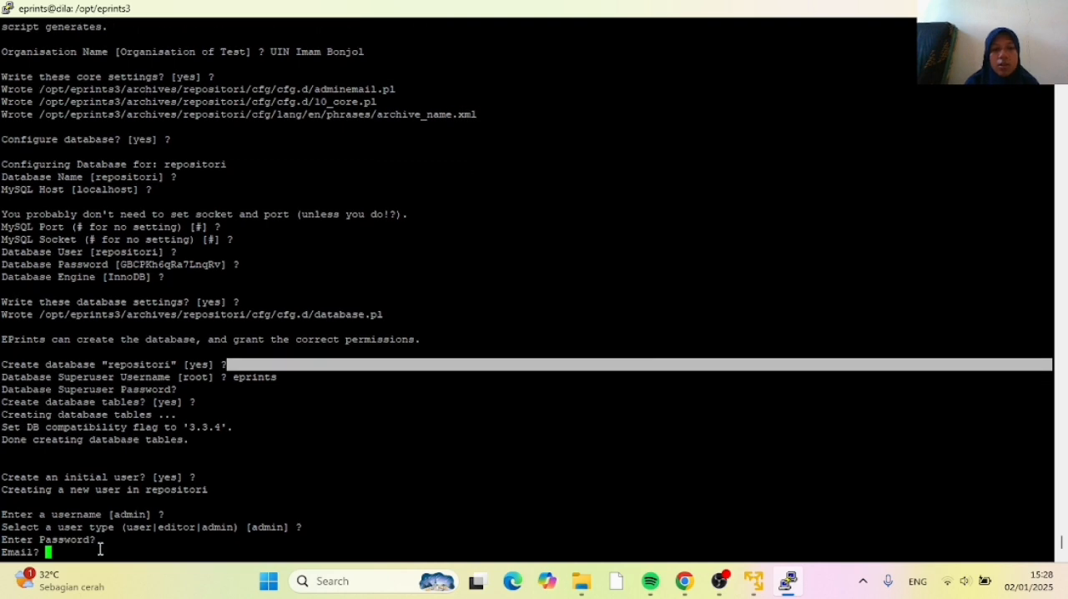
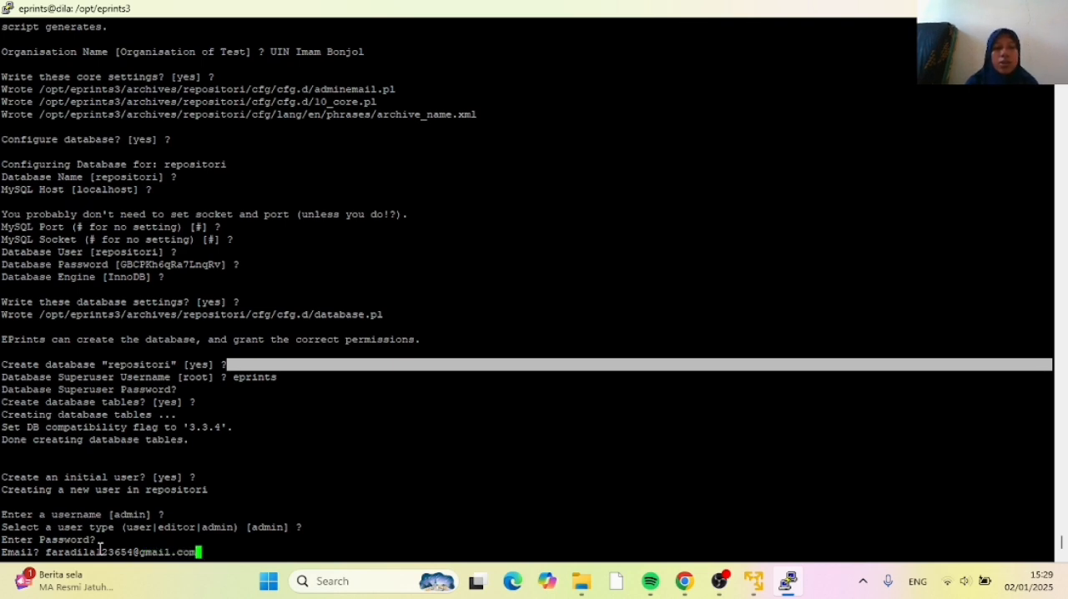
Enter the admin user's e-mail address to finish creating the initial user in the repositori repository
key("Return")
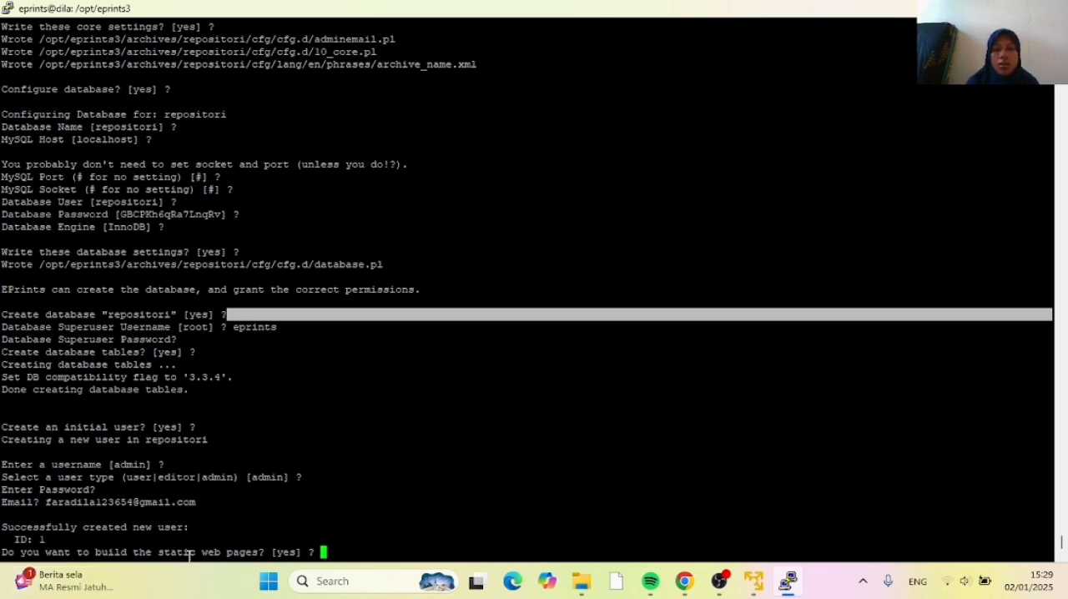
Accept building the static web pages and importing the LOC subjects and sample divisions
key("Return")
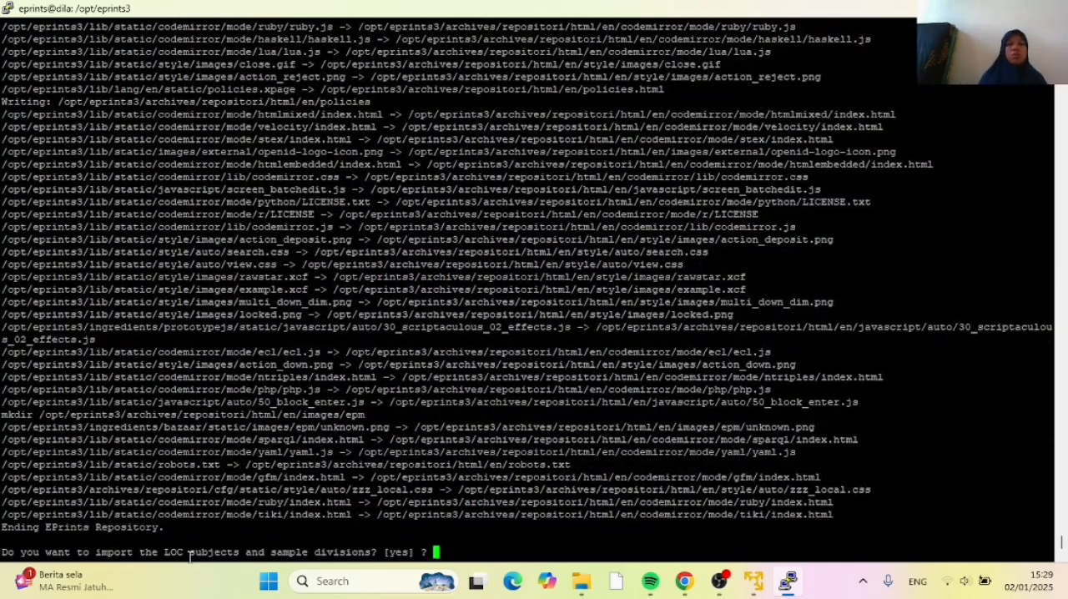
key("Return")
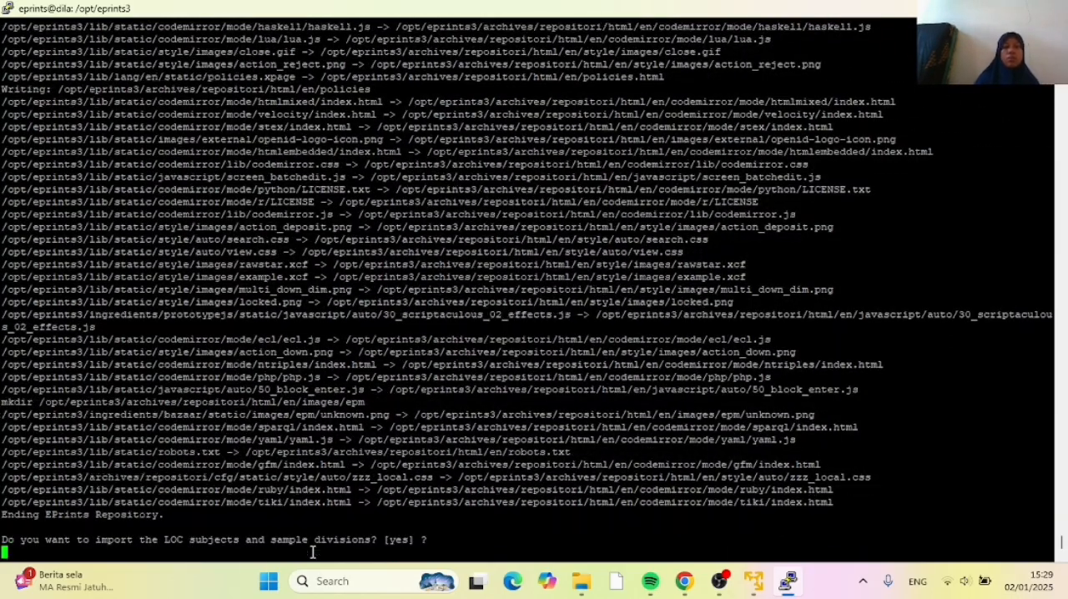
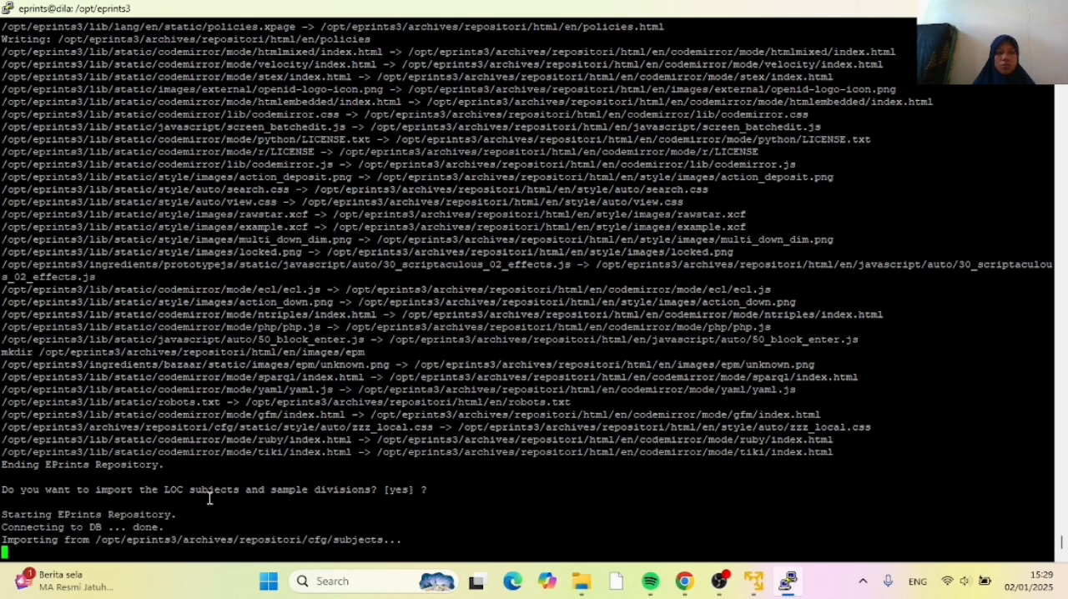
Check the tutorial's Apache config answer in Chrome, and in PuTTY accept updating the Apache config files
left_click(689, 585)
scroll(261, 442, "down", 3)
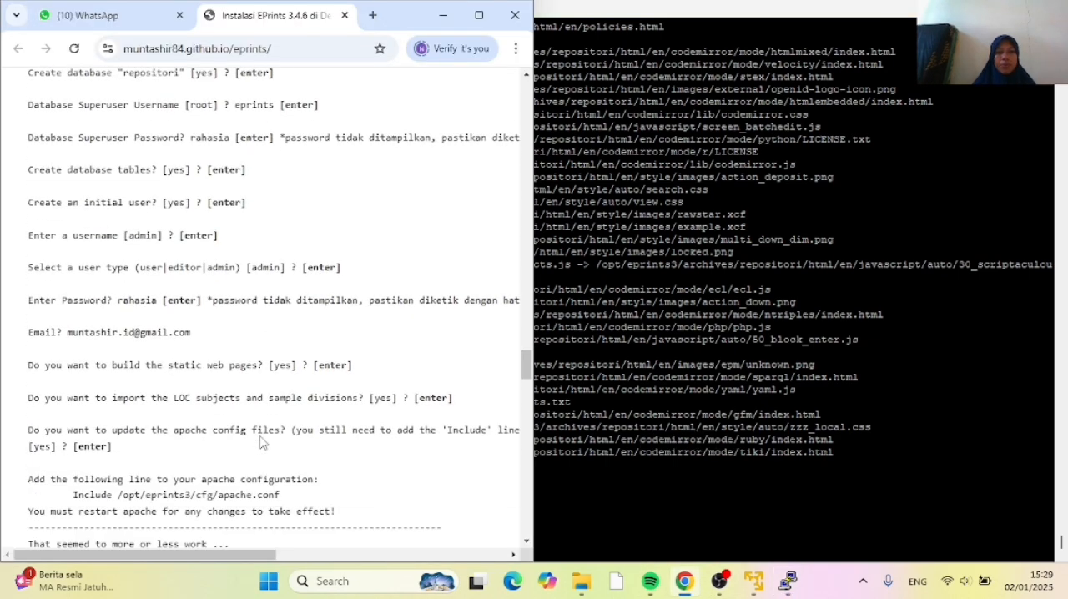
scroll(258, 406, "down", 1)
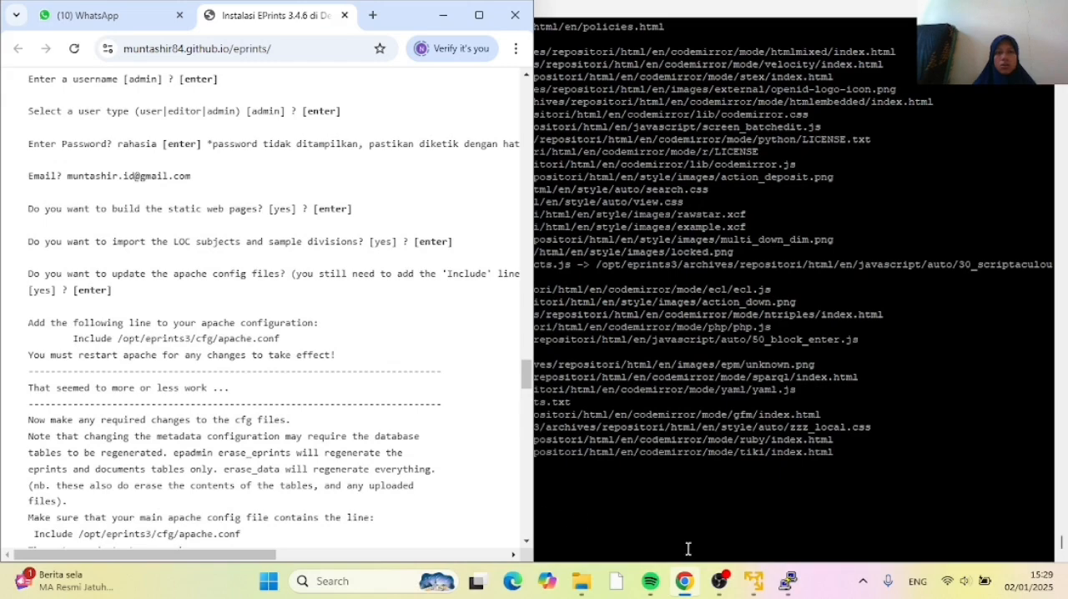
left_click(656, 525)
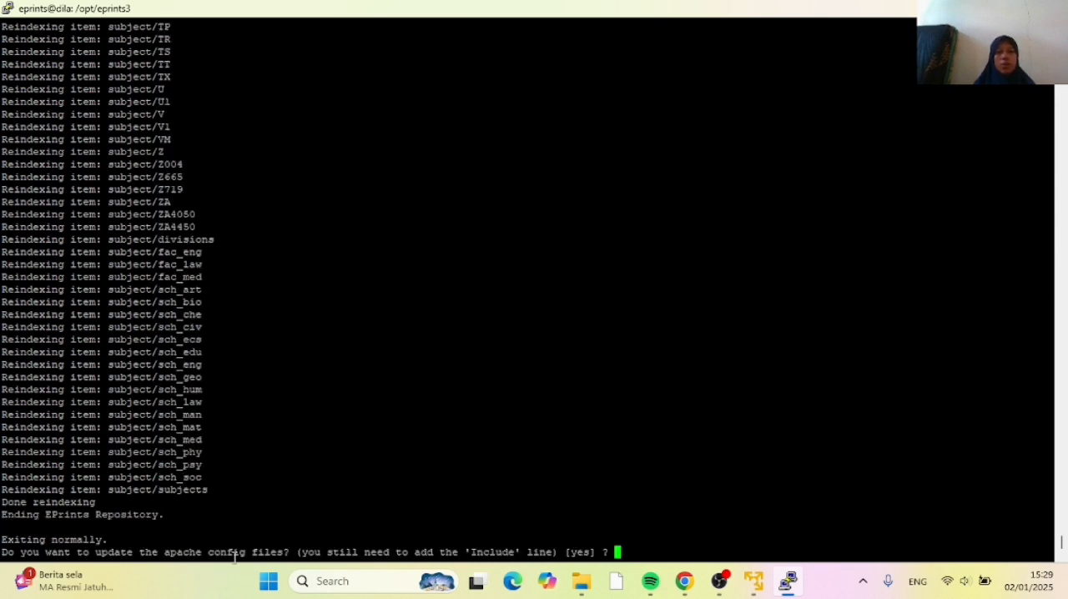
left_click(684, 583)
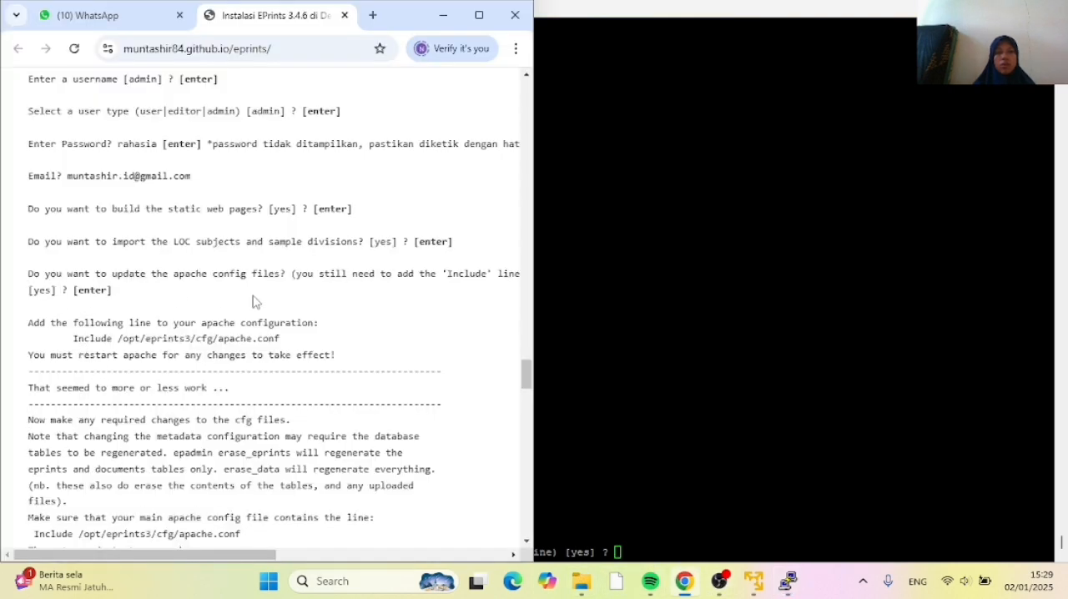
left_click(579, 385)
key("Return")
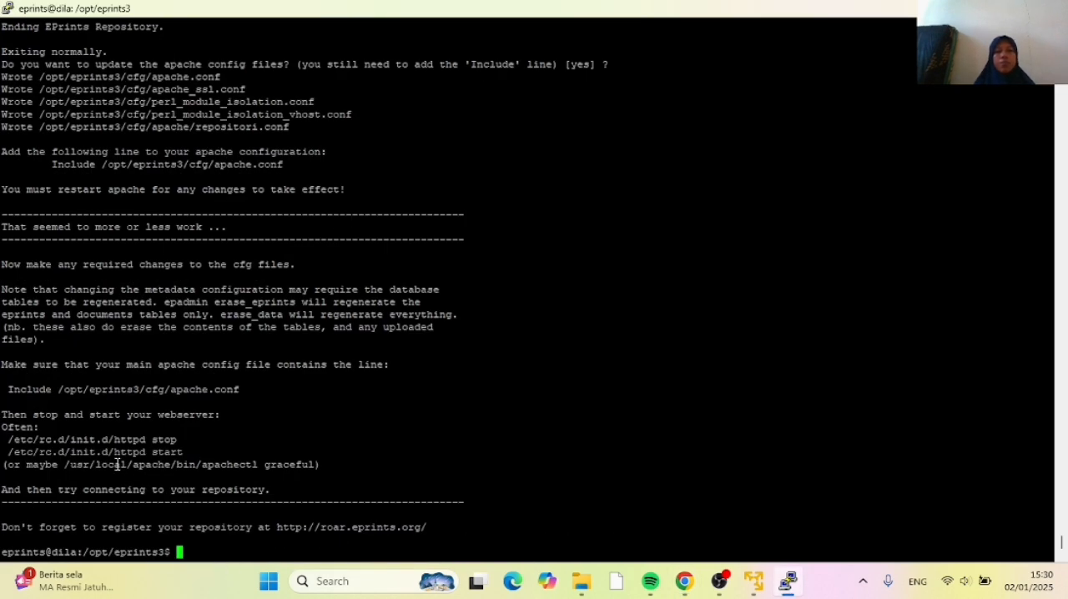
Find the tutorial's instruction for leaving the EPrints user in Chrome, and run exit in PuTTY
left_click(685, 584)
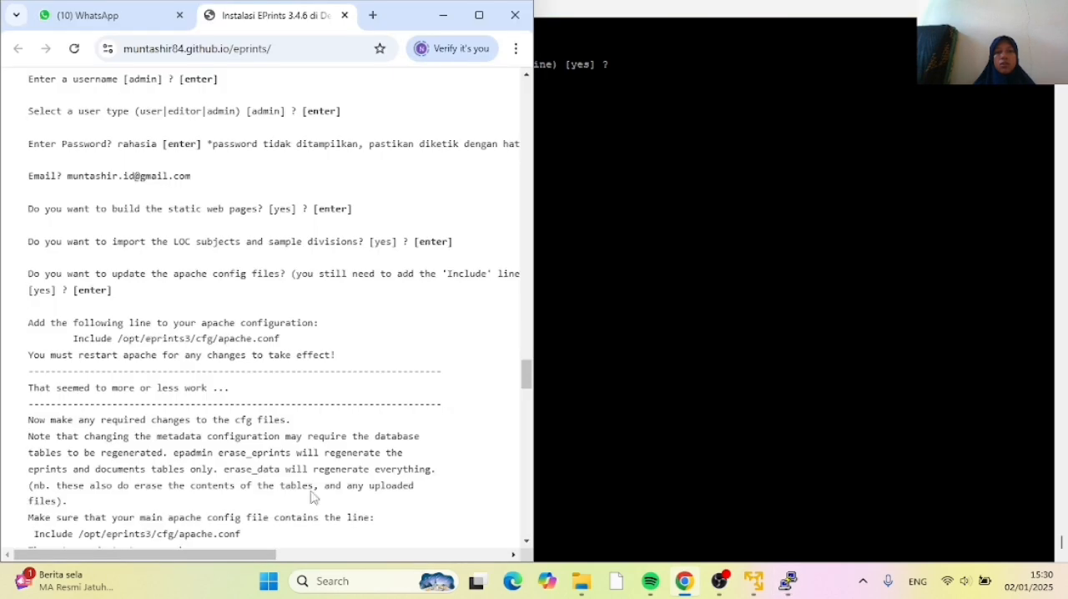
scroll(308, 484, "down", 4)
left_click(587, 468)
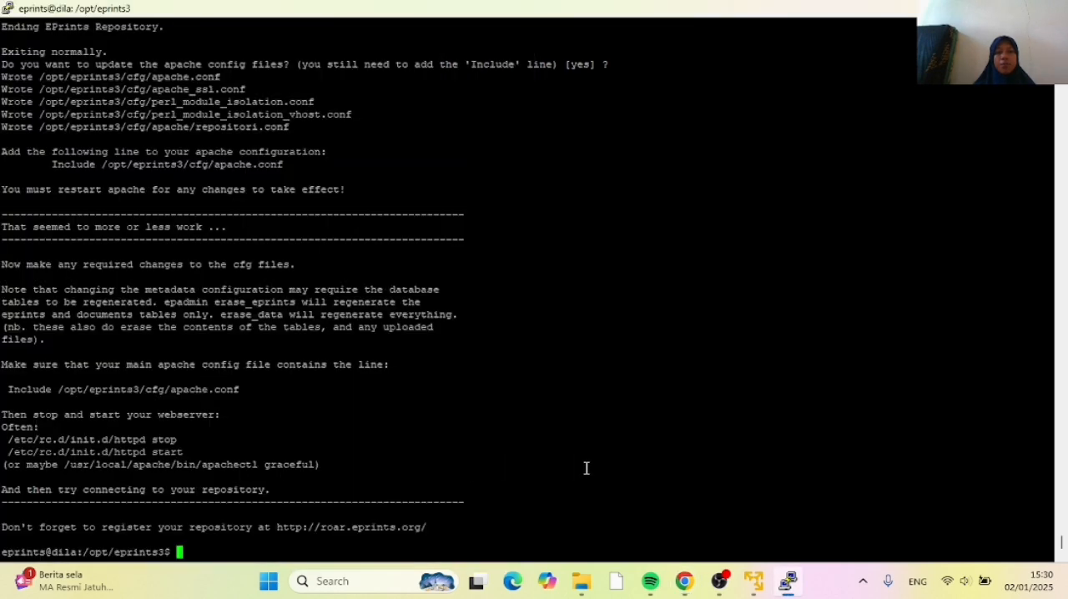
left_click(689, 584)
scroll(310, 503, "down", 1)
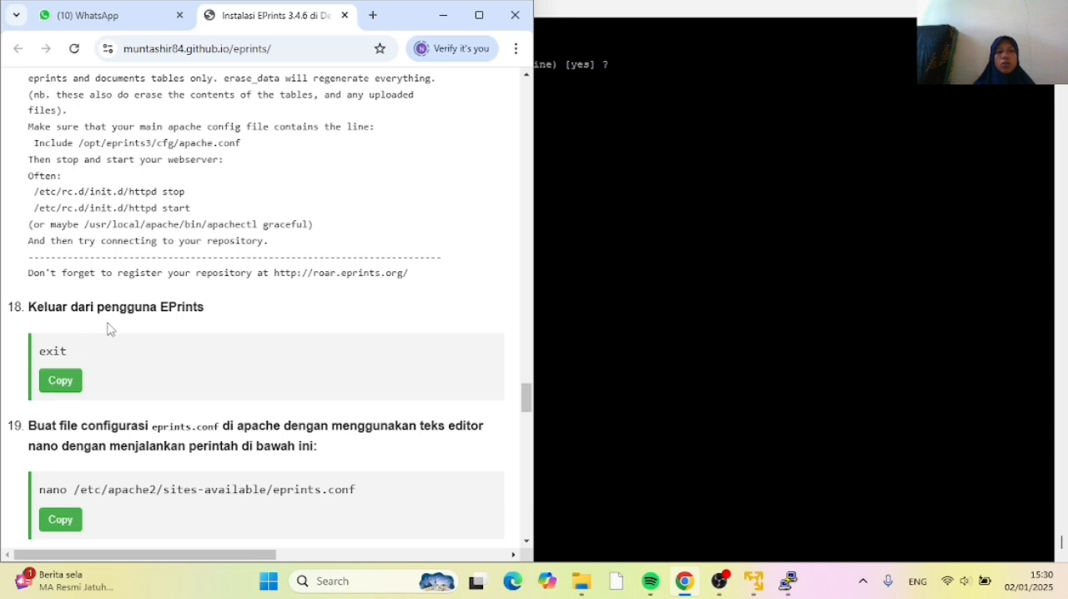
left_click(599, 369)
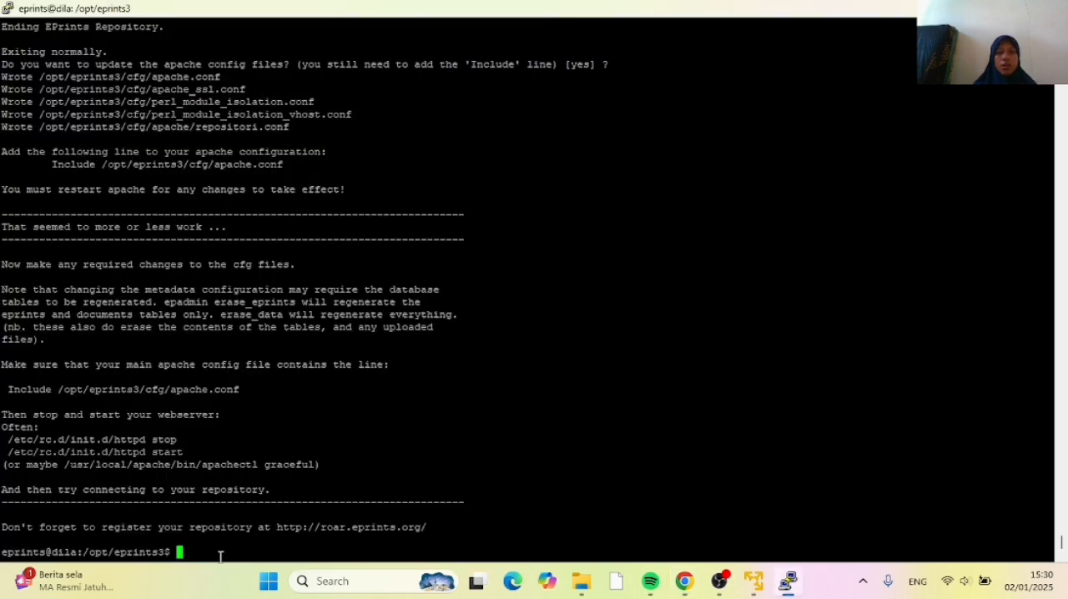
type("exit")
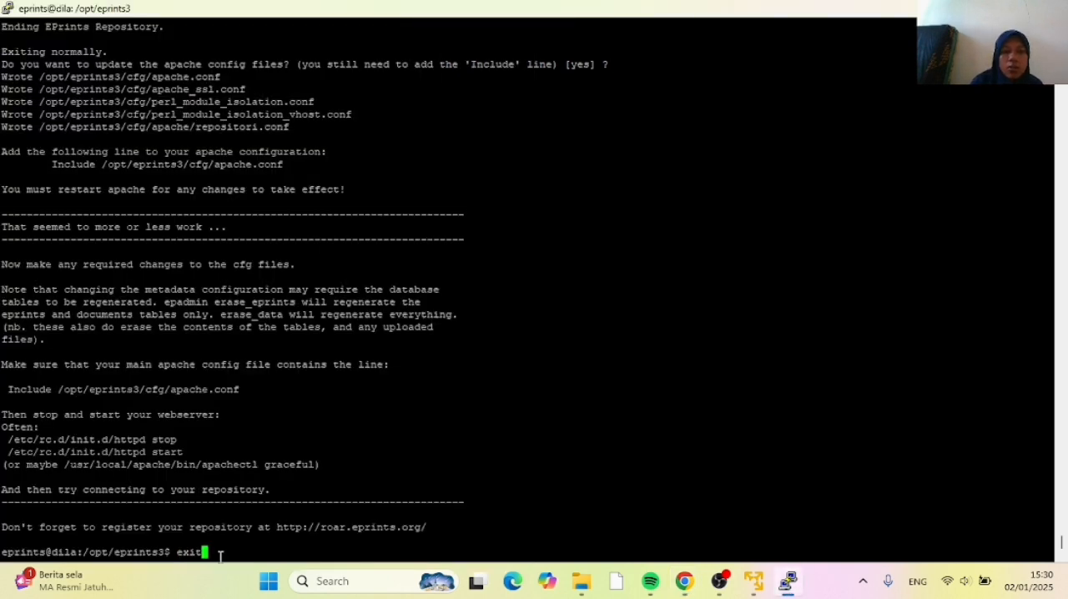
key("Return")
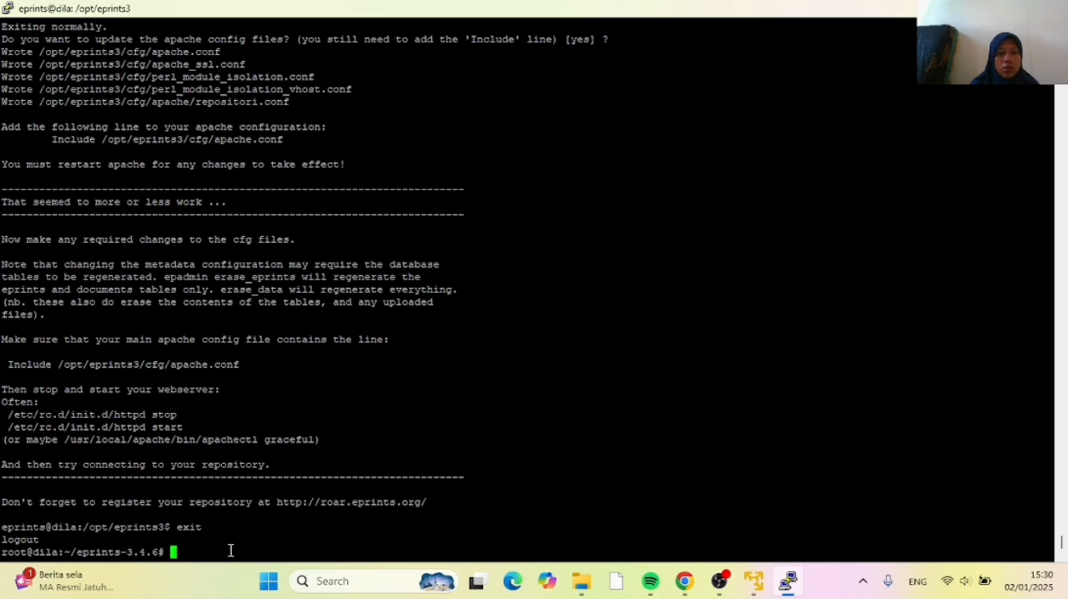
Copy the nano command from tutorial item 19 in Chrome and run it in PuTTY to open /etc/apache2/sites-available/eprints.conf
left_click(684, 581)
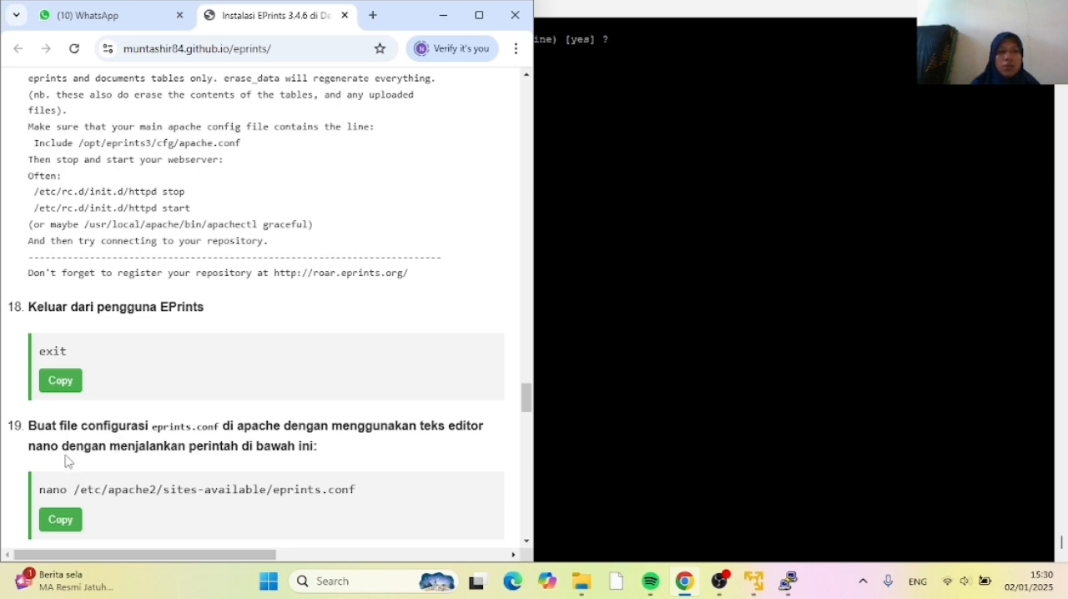
left_click(67, 522)
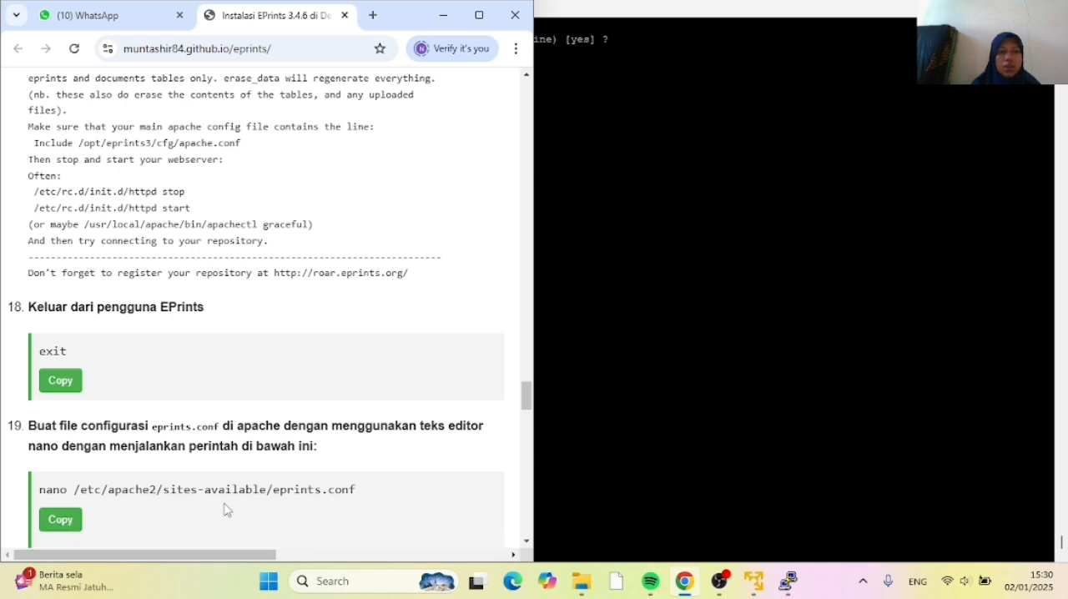
left_click(643, 510)
right_click(174, 554)
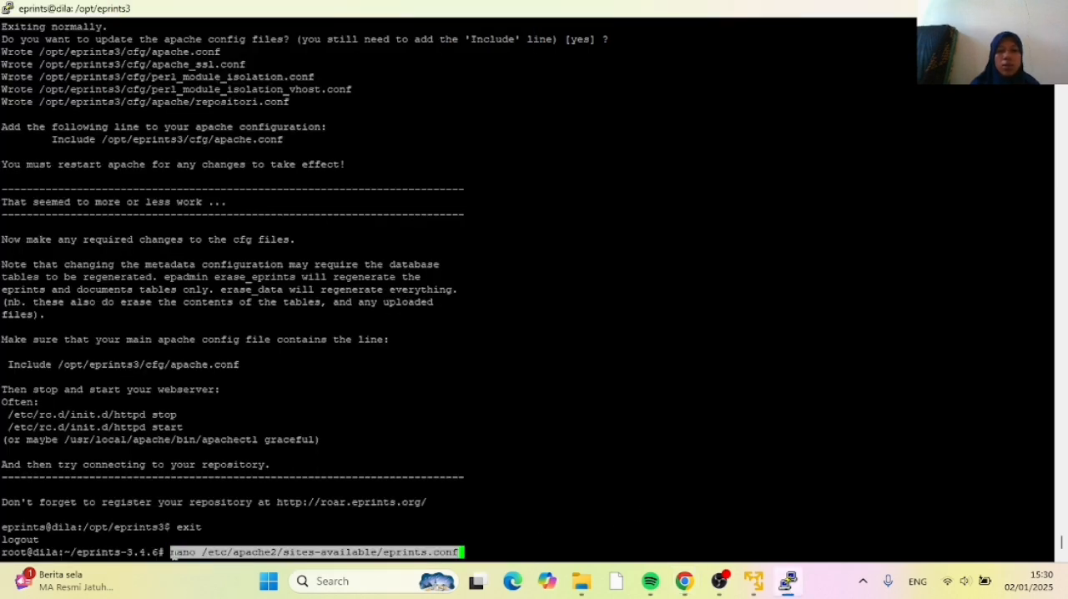
key("Return")
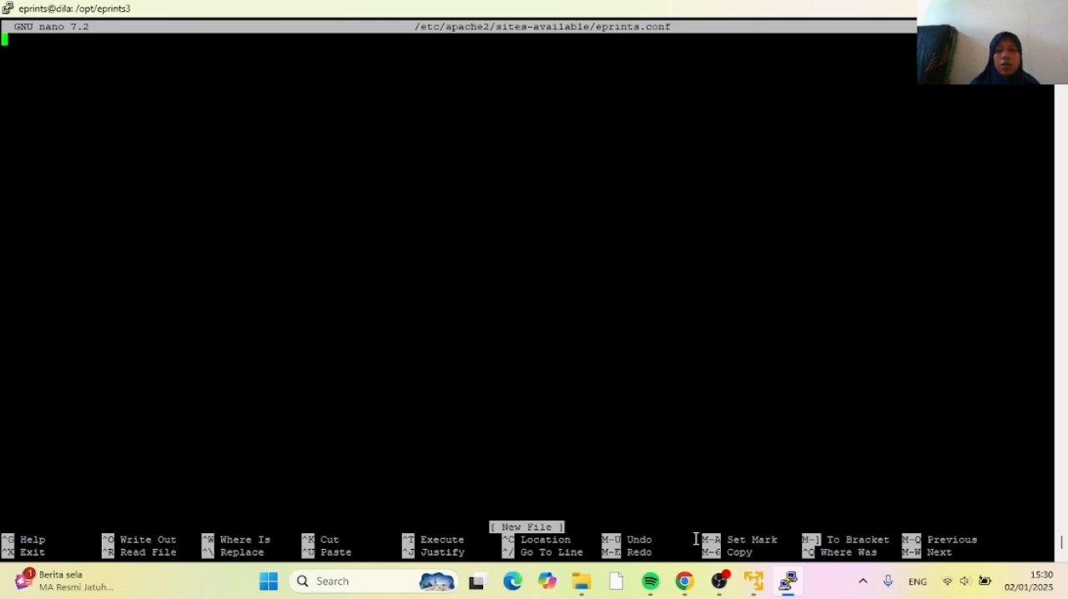
Copy the line Include /opt/eprints3/cfg/apache.conf from the Chrome tutorial into eprints.conf in PuTTY, and save and close the file
left_click(690, 587)
scroll(312, 482, "down", 2)
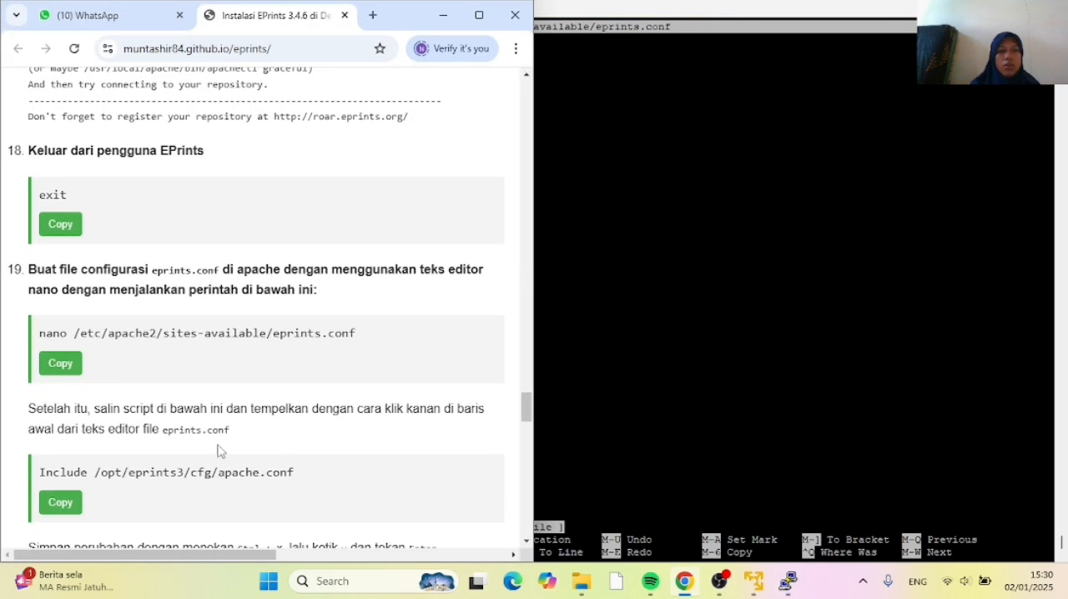
left_click(61, 505)
left_click(599, 372)
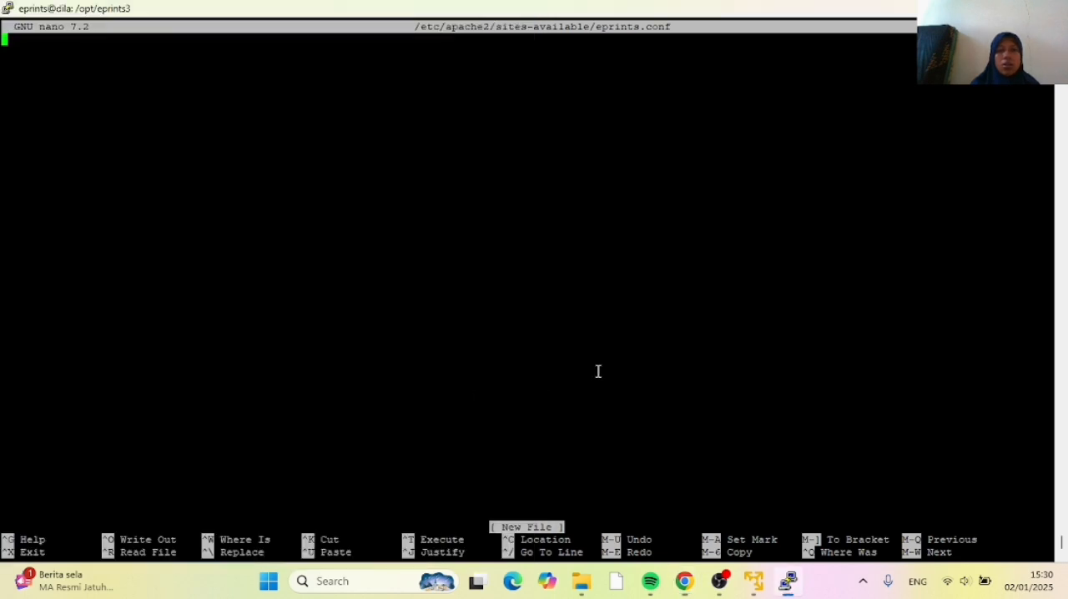
right_click(6, 48)
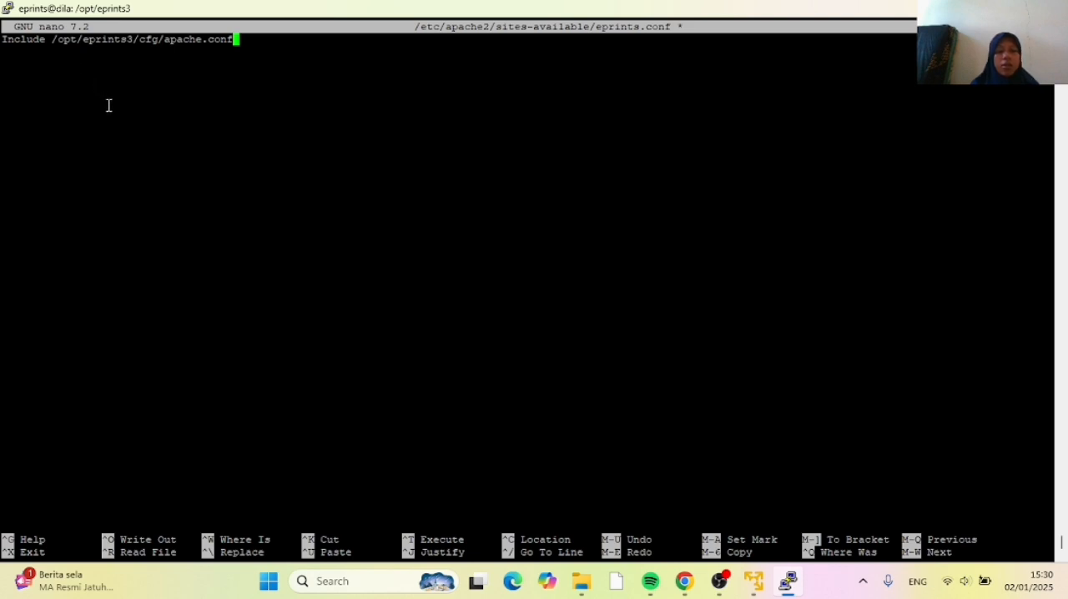
key("ctrl+x")
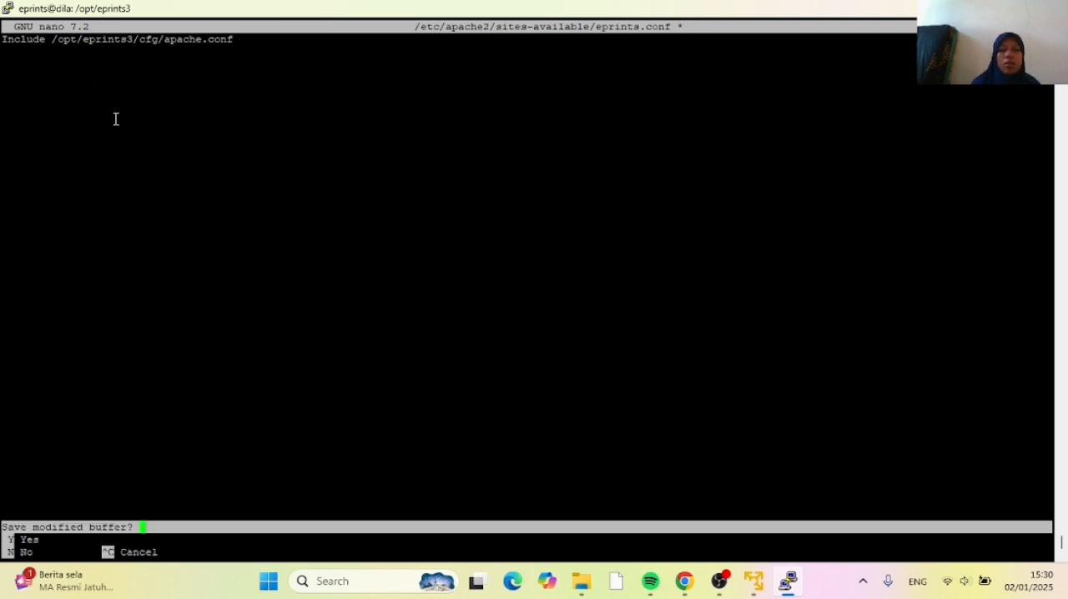
key("y")
key("Return")
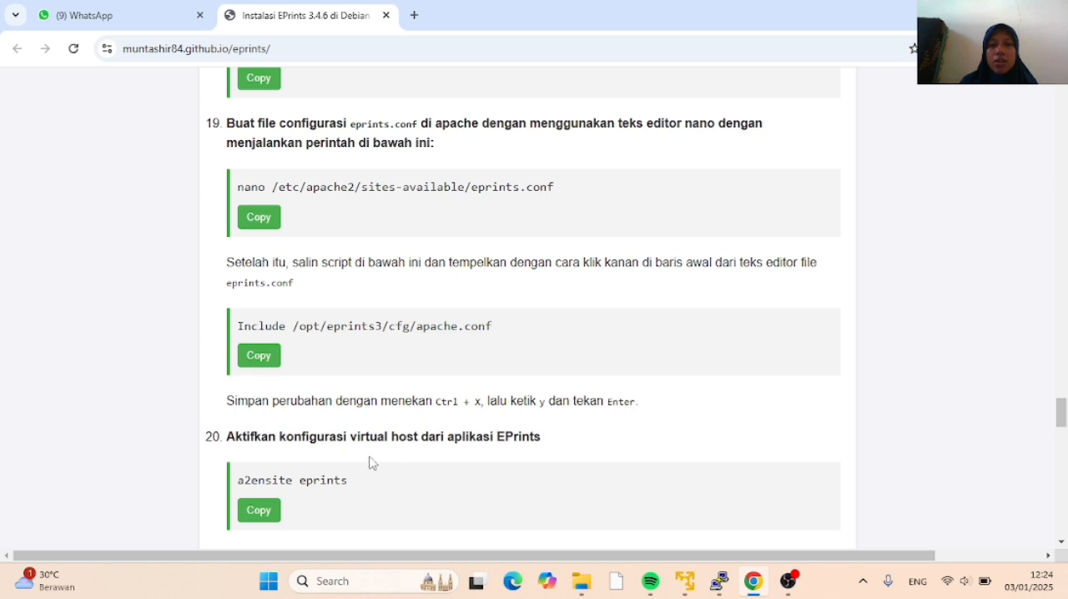
Copy a2ensite eprints from the Chrome tutorial and run it in PuTTY to enable the EPrints virtual host
left_click(268, 514)
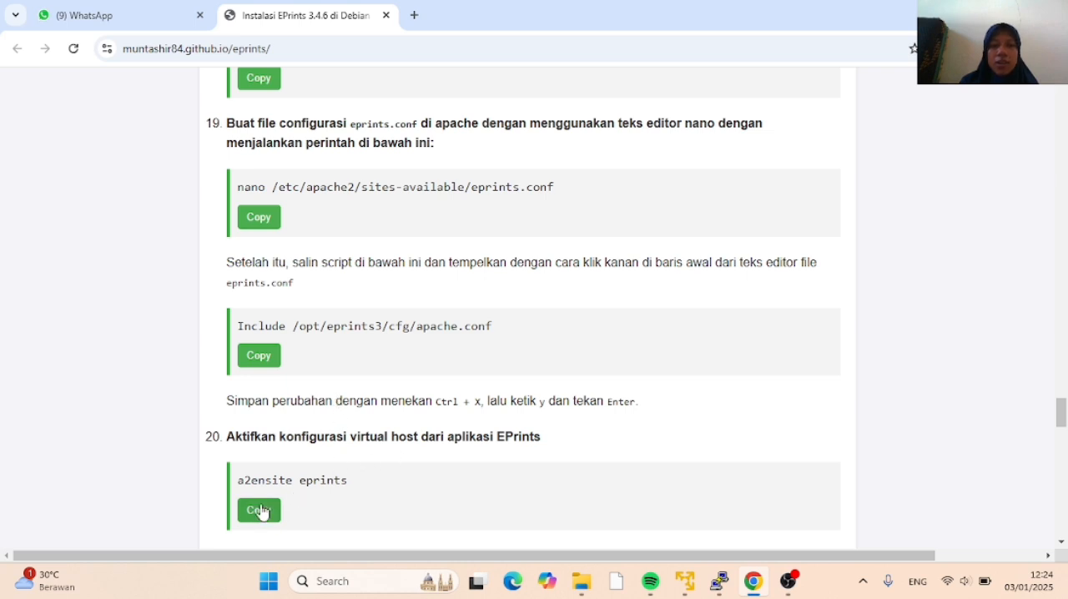
left_click(718, 584)
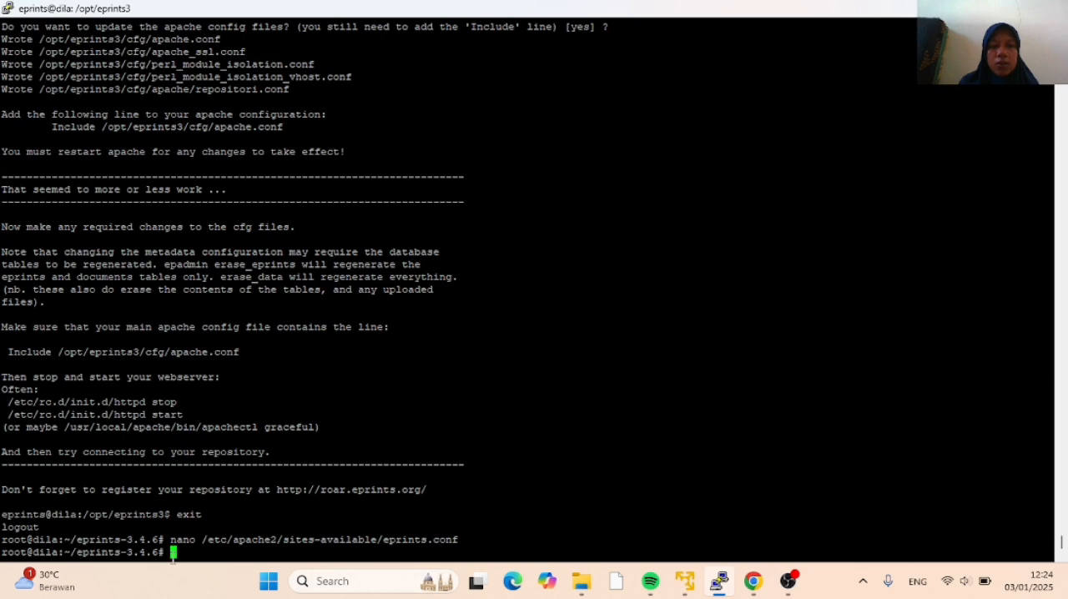
right_click(173, 553)
key("Return")
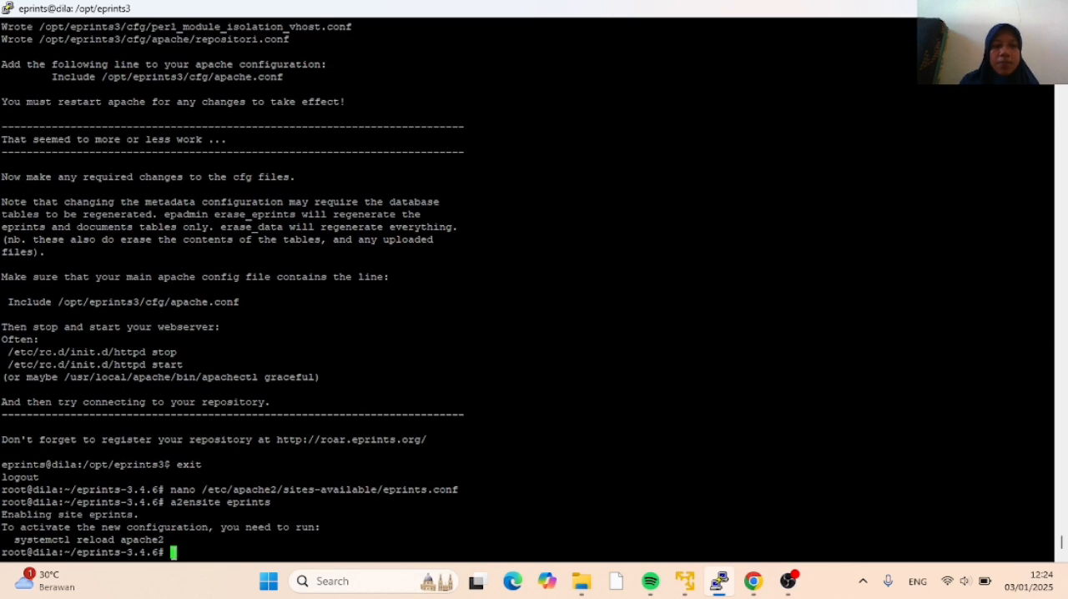
Copy systemctl reload apache2 from the Chrome tutorial, remove the duplicate paste in PuTTY, and run it to reload Apache
left_click(754, 582)
scroll(325, 403, "down", 1)
scroll(325, 403, "down", 1)
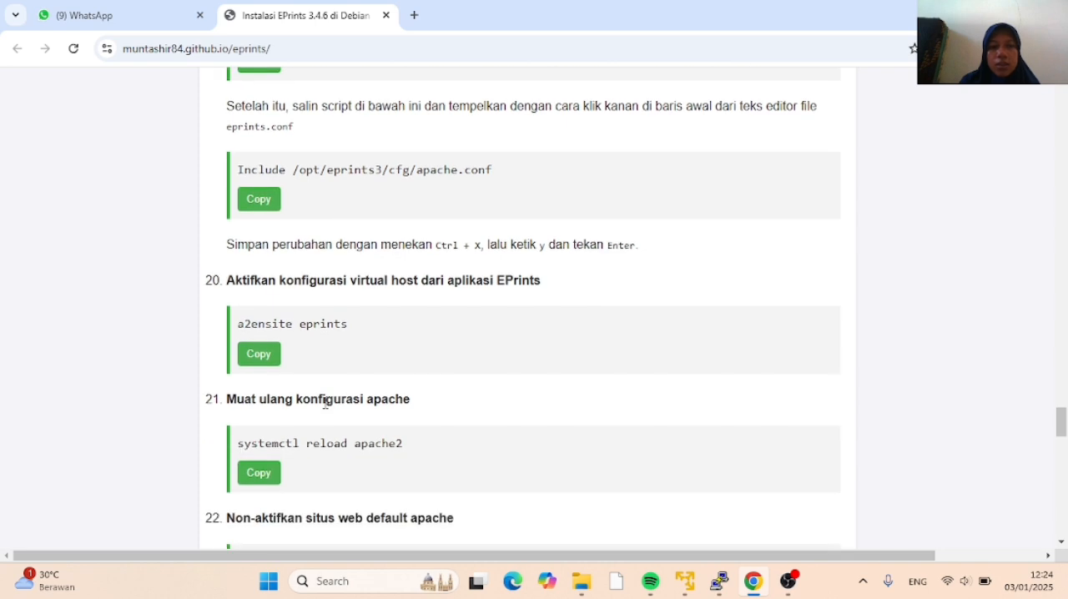
left_click(260, 473)
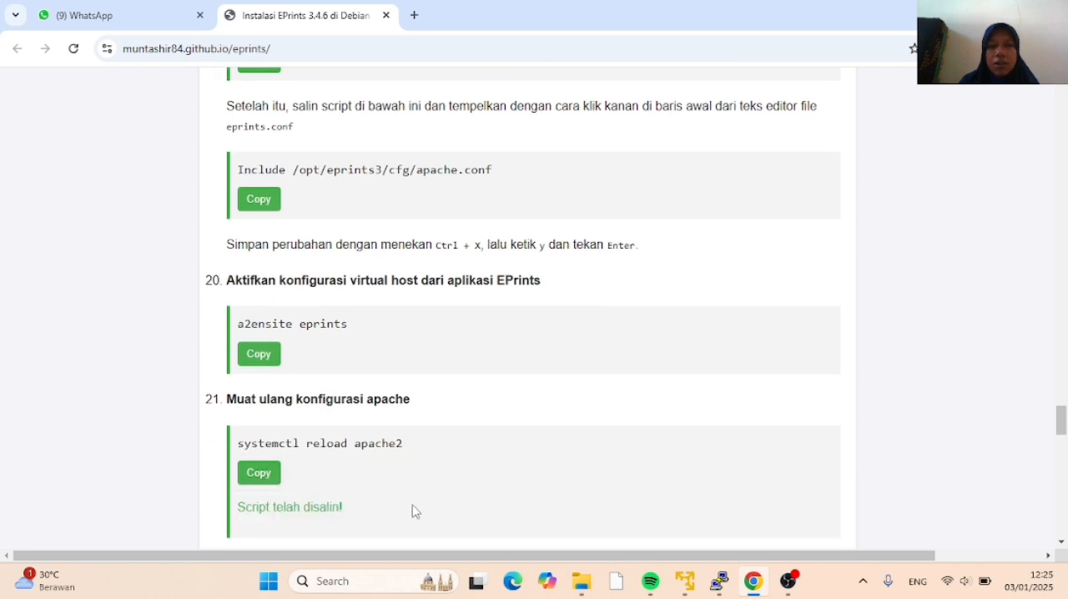
left_click(718, 582)
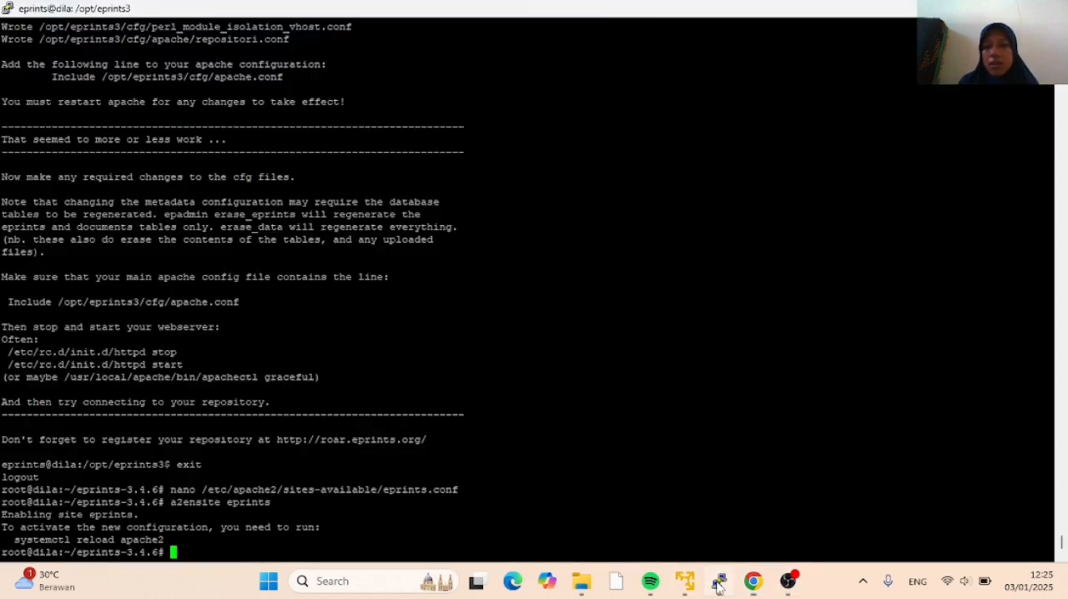
right_click(176, 552)
right_click(176, 553)
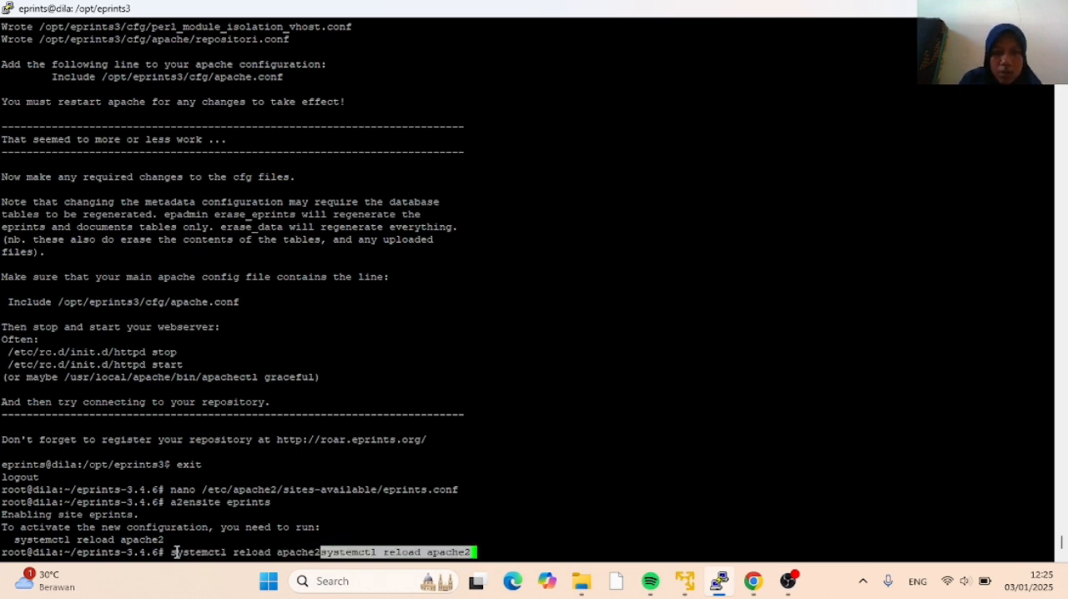
key("BackSpace")
key("BackSpace")
key("BackSpace")
key("BackSpace")
key("BackSpace")
key("BackSpace")
key("BackSpace")
key("BackSpace")
key("BackSpace")
key("BackSpace")
key("BackSpace")
key("BackSpace")
key("BackSpace")
key("BackSpace")
key("BackSpace")
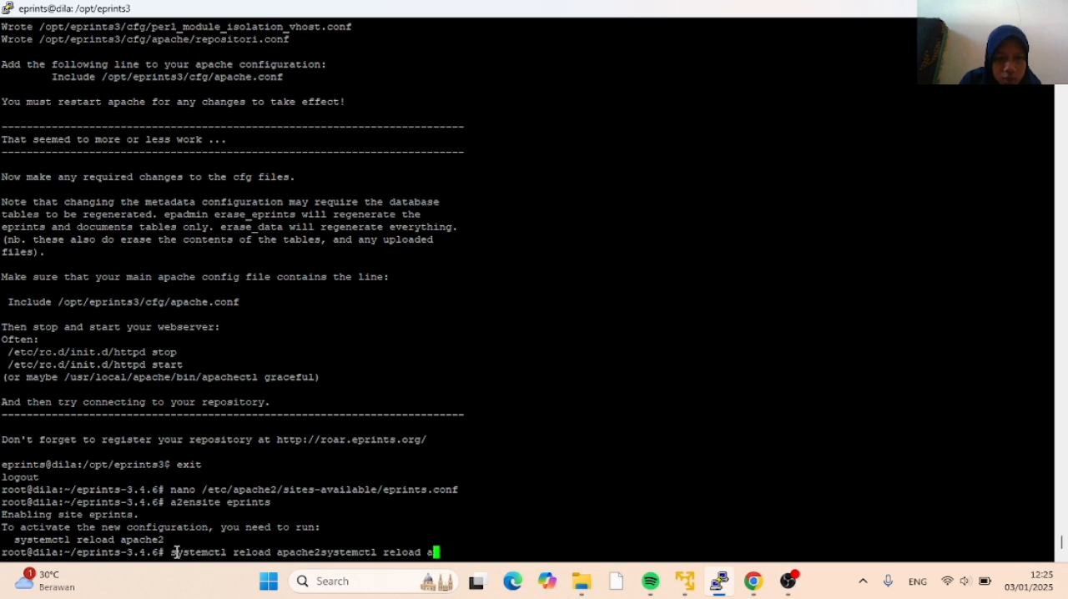
key("BackSpace")
key("BackSpace")
key("BackSpace")
key("BackSpace")
key("BackSpace")
key("BackSpace")
key("BackSpace")
key("BackSpace")
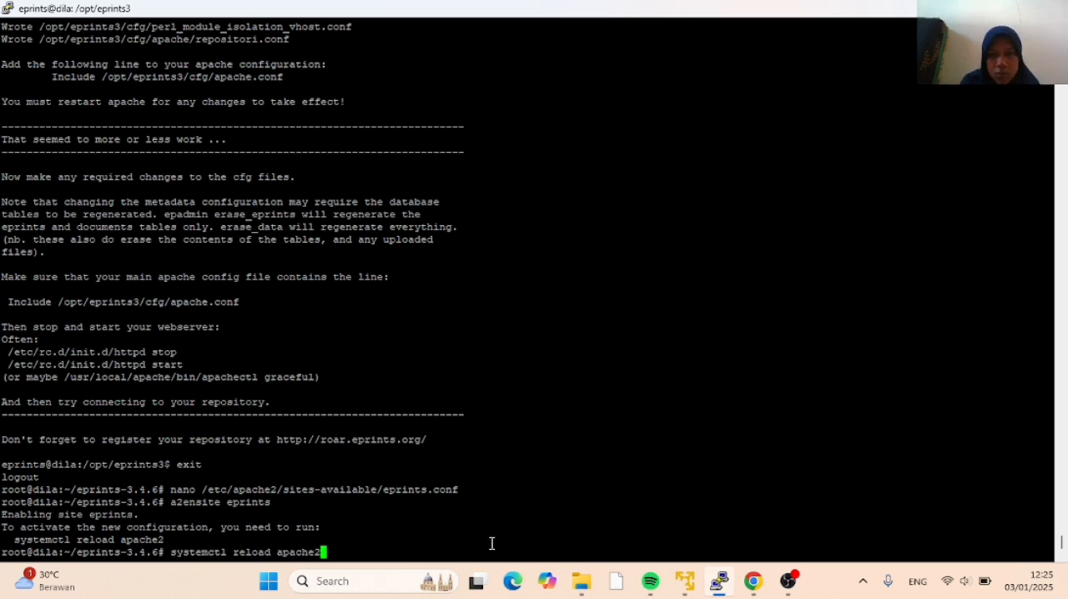
left_click(754, 582)
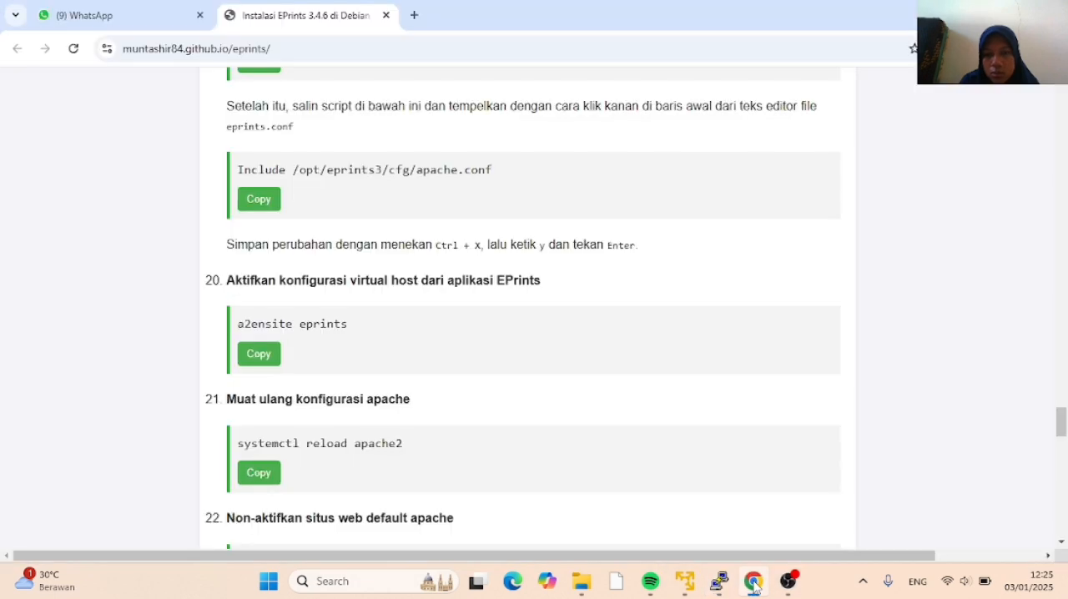
left_click(720, 582)
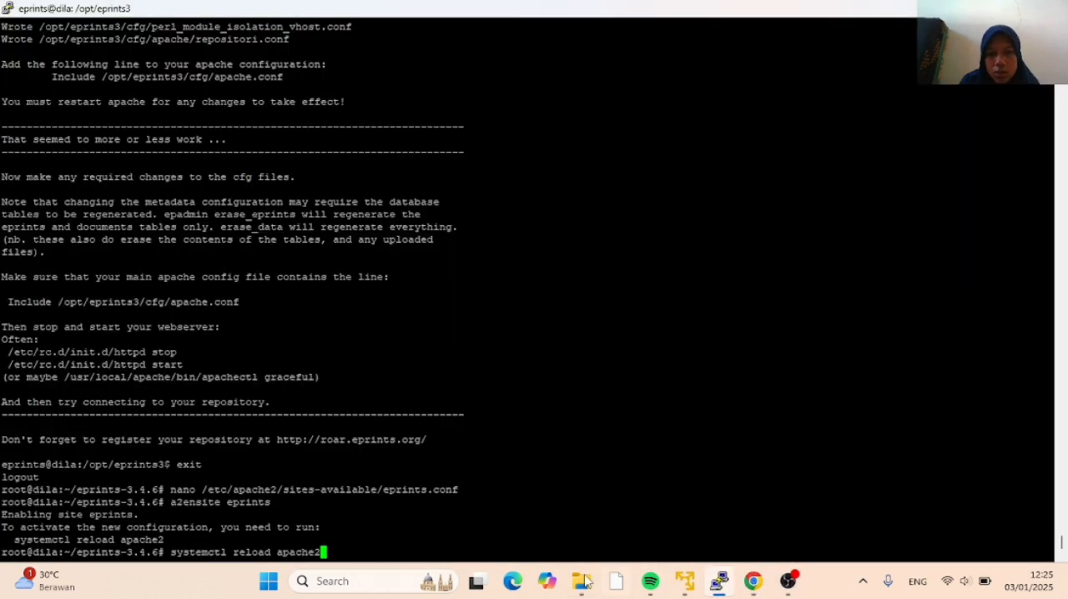
key("Return")
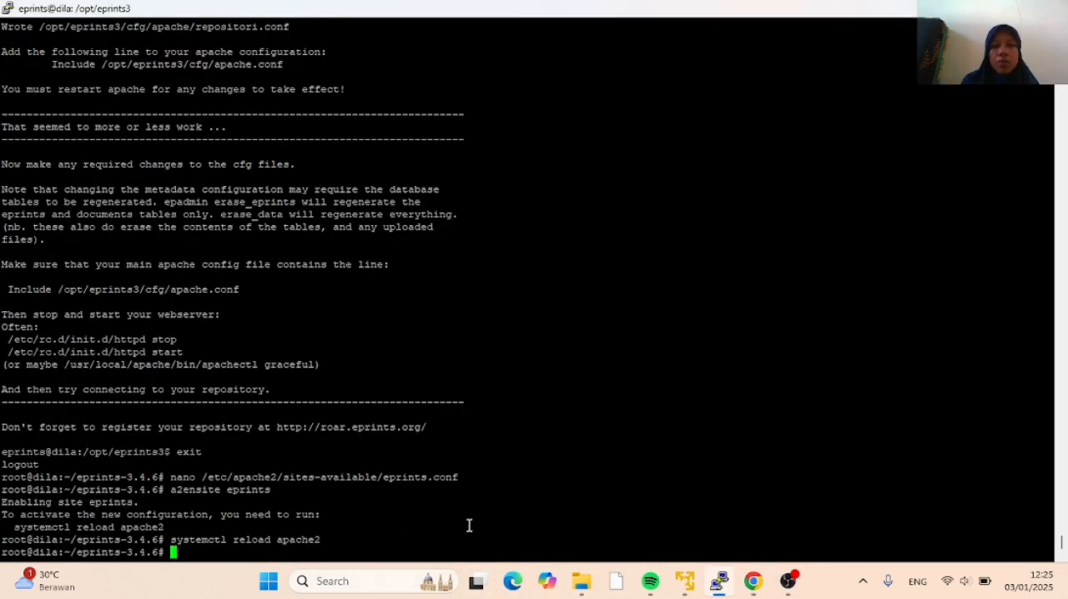
Copy a2dissite 000-default from tutorial item 22 in Chrome and run it in PuTTY to disable Apache's default site
left_click(753, 582)
scroll(434, 436, "down", 2)
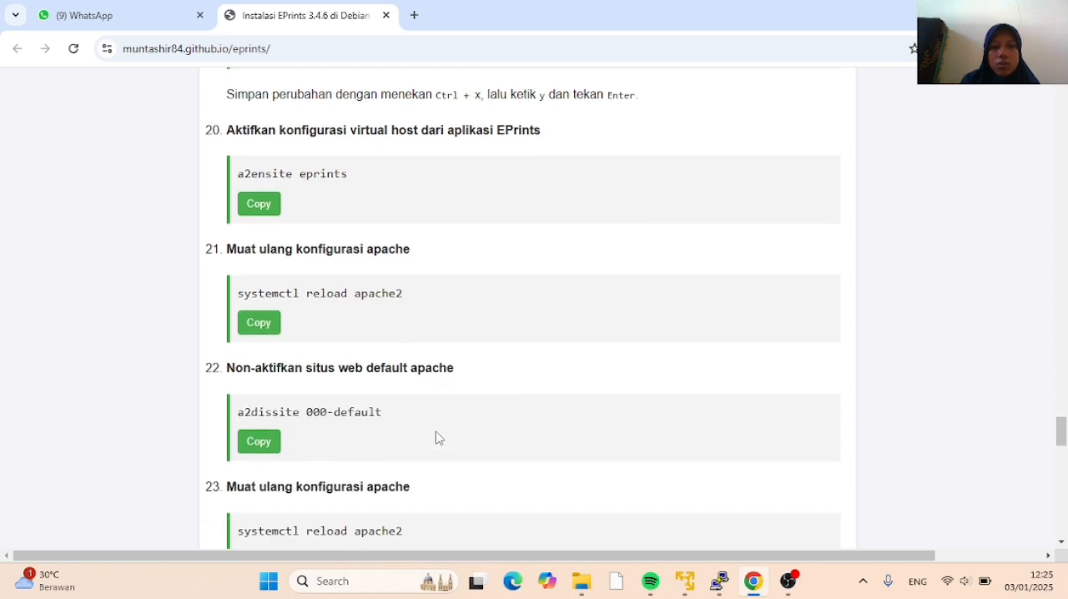
scroll(371, 402, "up", 1)
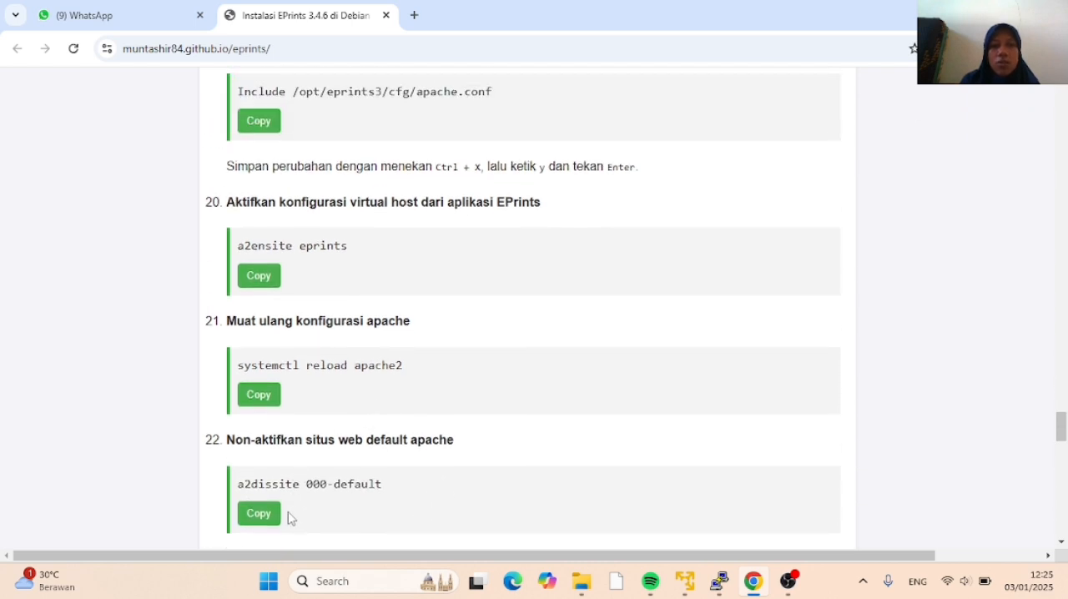
left_click(260, 515)
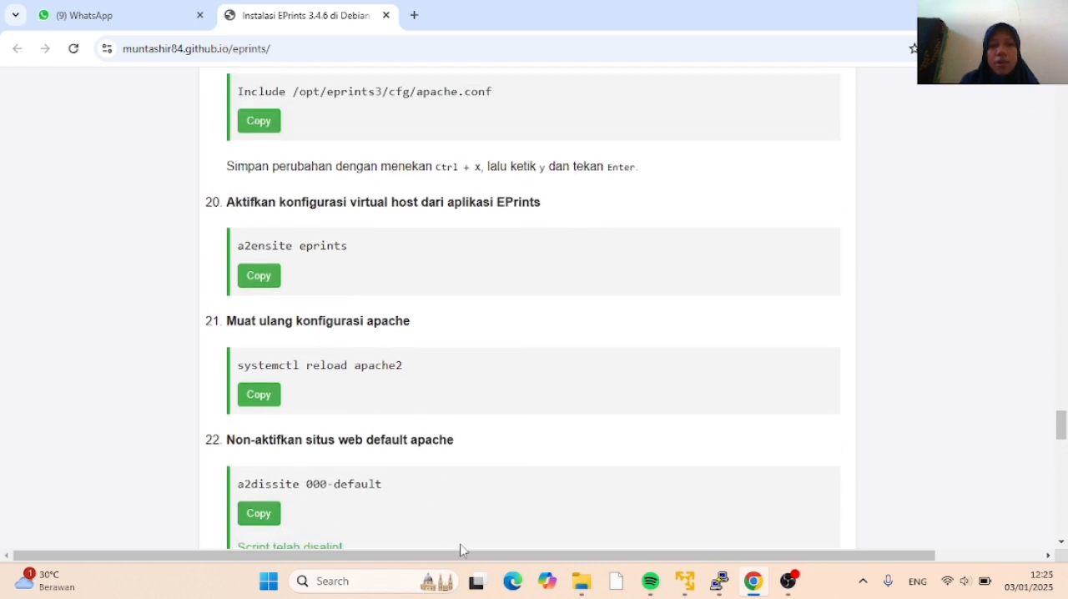
left_click(719, 582)
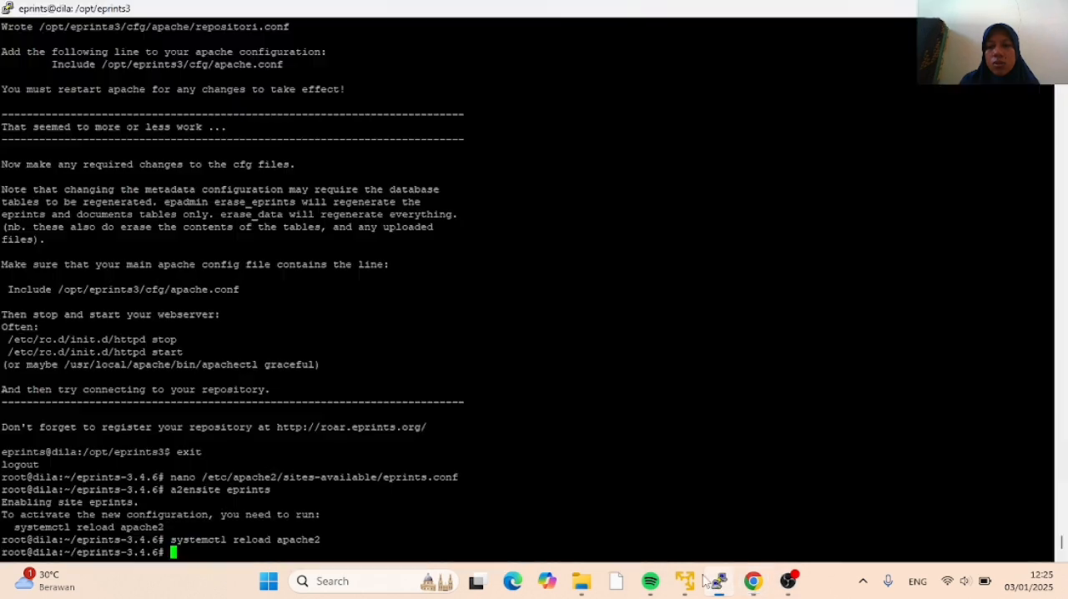
right_click(199, 548)
key("Return")
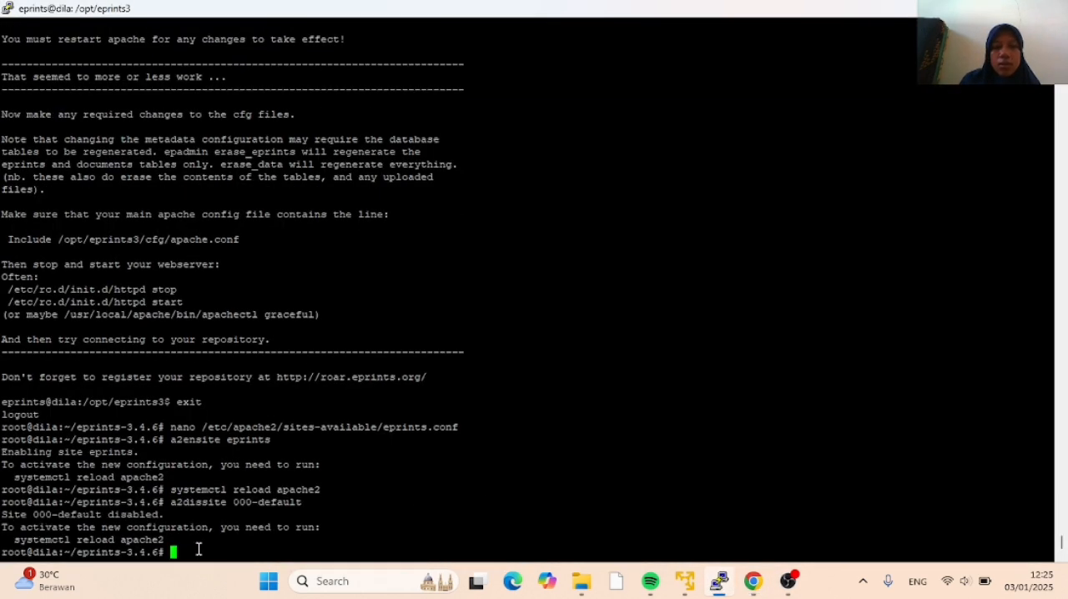
Copy systemctl reload apache2 from tutorial item 23 in Chrome and run it in PuTTY to reload the Apache configuration
left_click(753, 581)
scroll(438, 442, "down", 2)
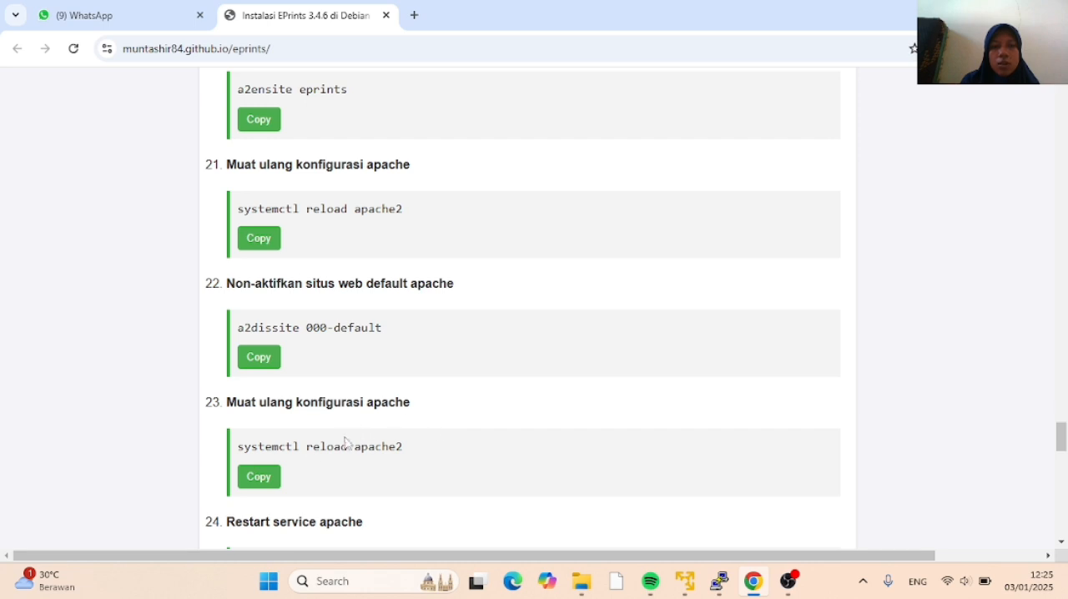
left_click(265, 477)
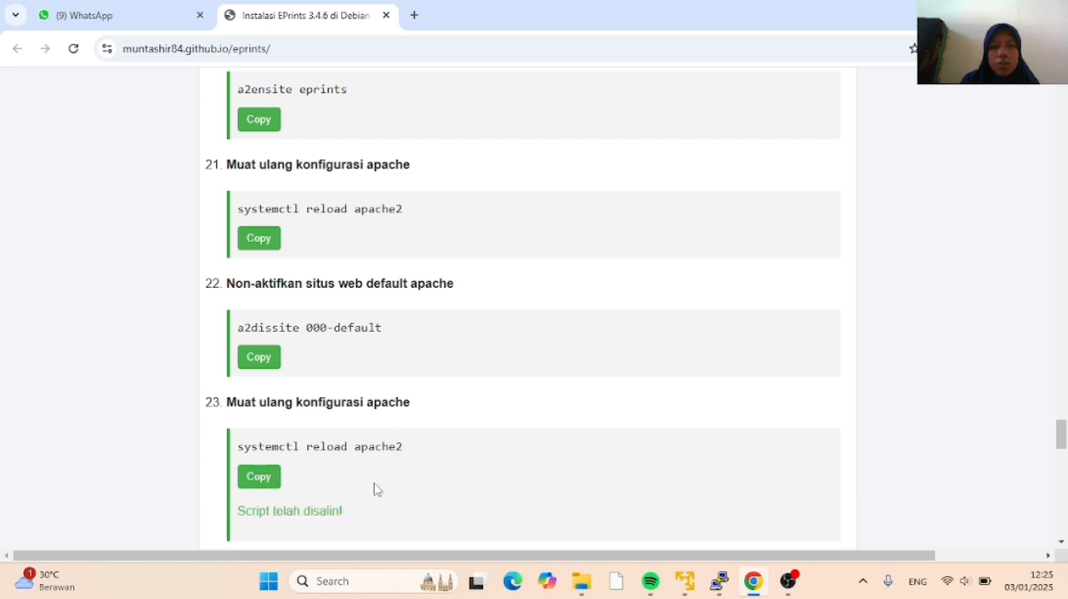
left_click(721, 582)
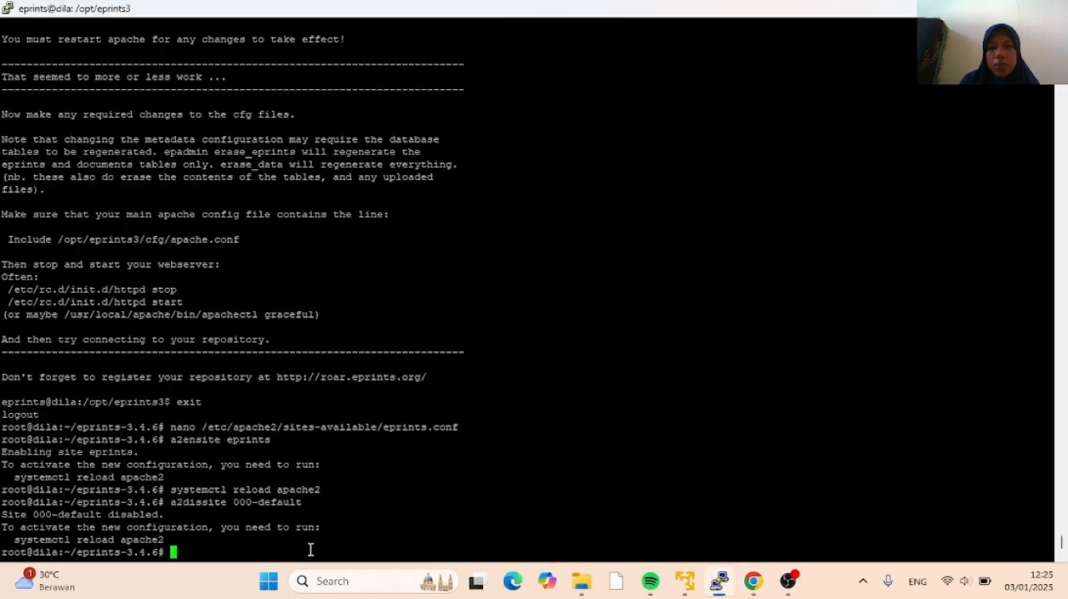
right_click(180, 543)
key("Return")
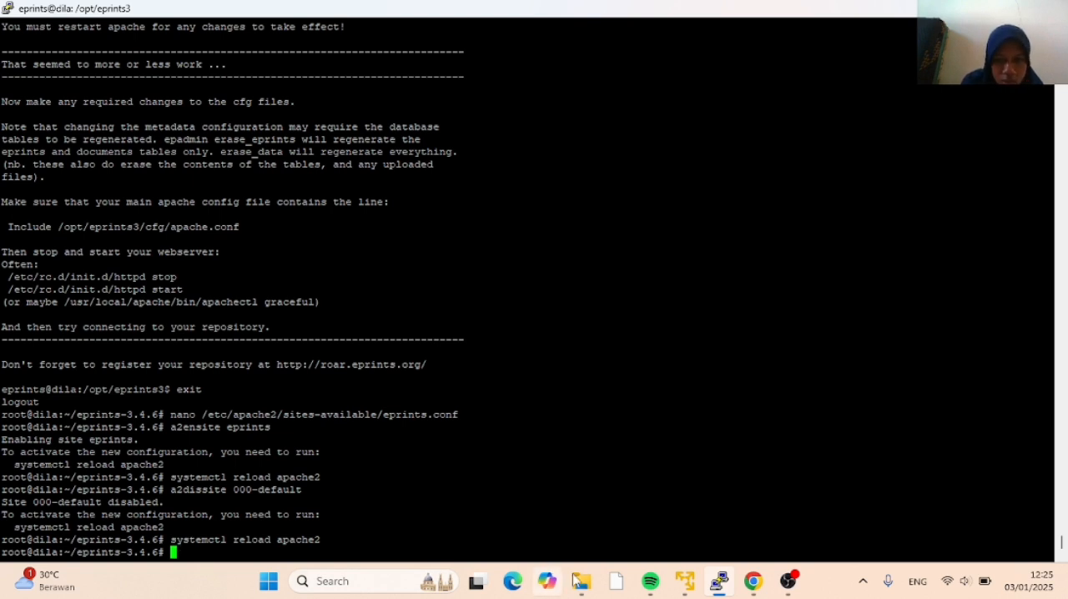
Copy service apache2 restart from tutorial item 24 in Chrome and run it in PuTTY to restart Apache
left_click(750, 582)
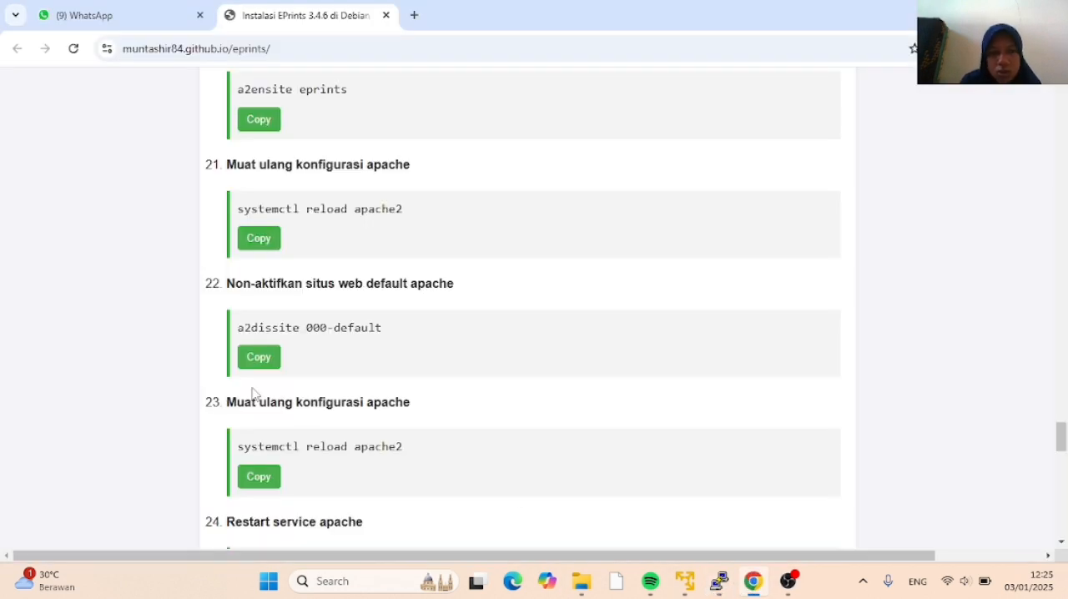
scroll(251, 397, "down", 1)
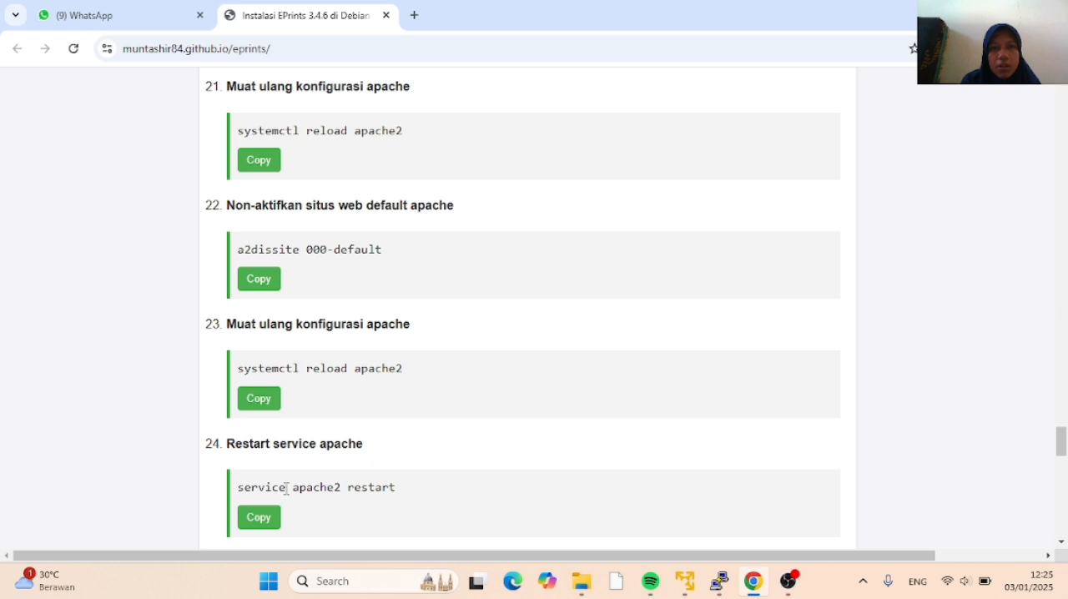
left_click(267, 516)
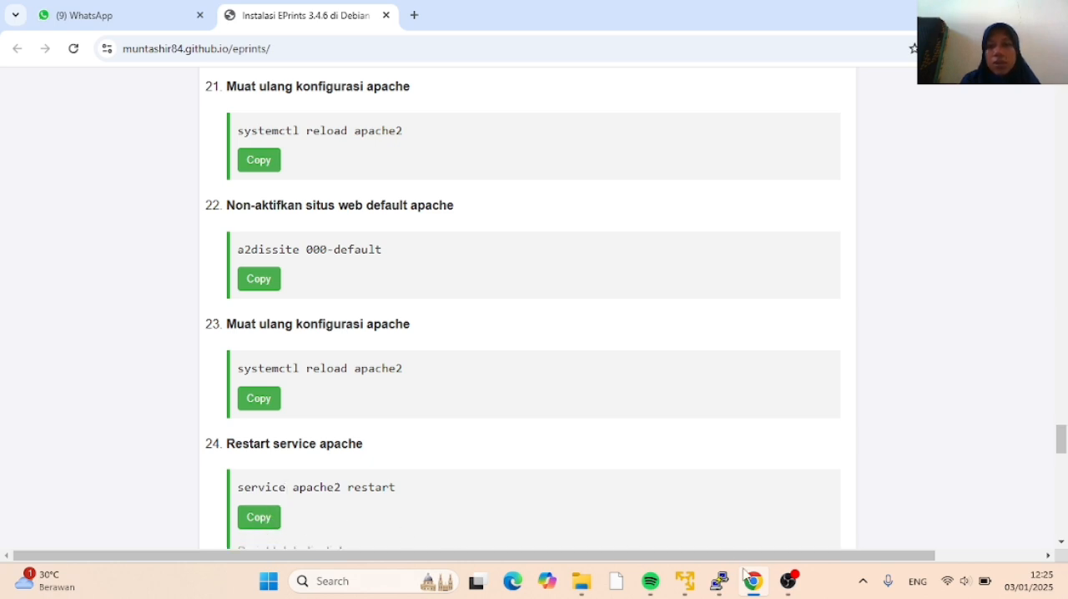
left_click(718, 582)
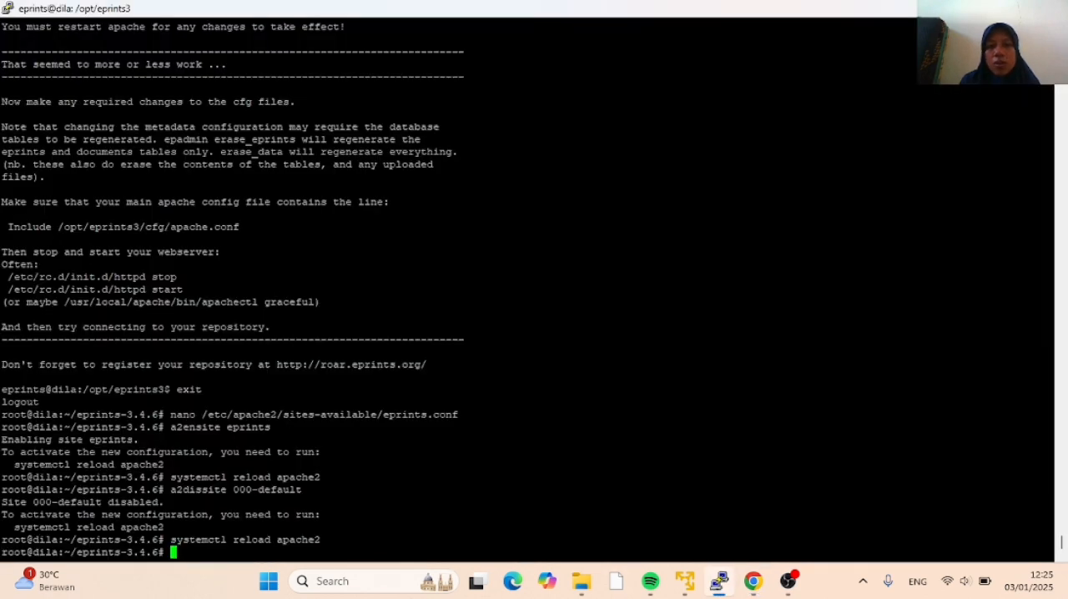
right_click(184, 552)
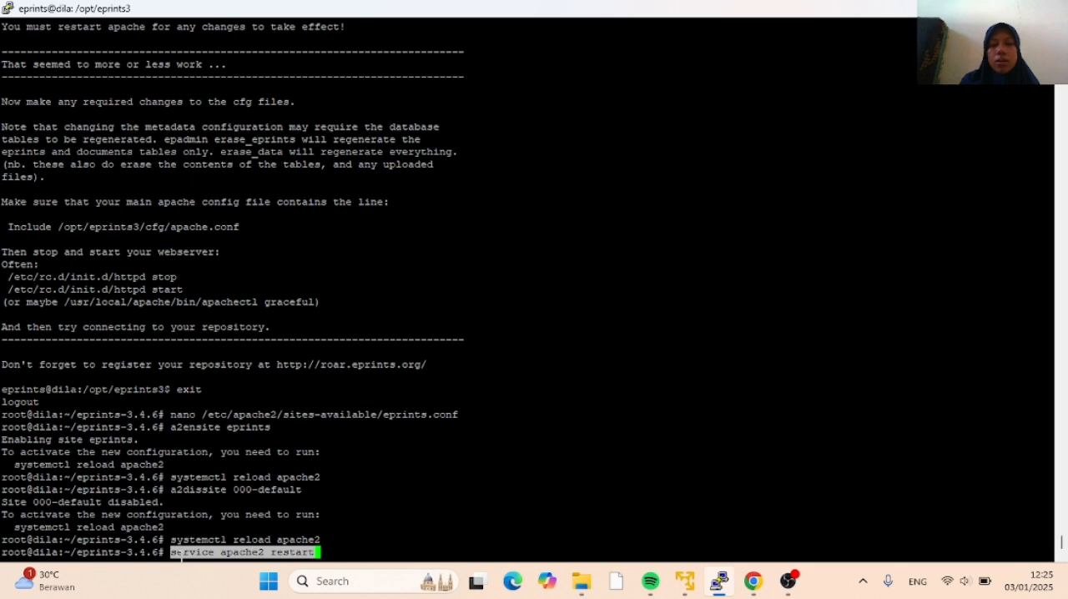
key("Return")
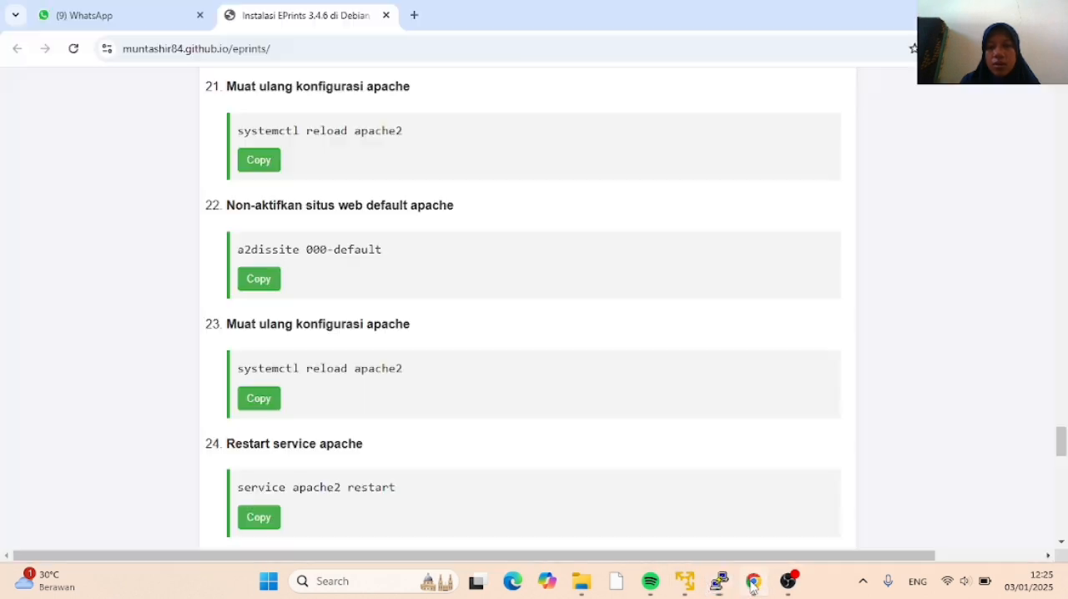
Copy ifconfig from tutorial item 26 in Chrome and run it in PuTTY to display the virtual machine's network configuration
left_click(752, 582)
scroll(383, 398, "down", 2)
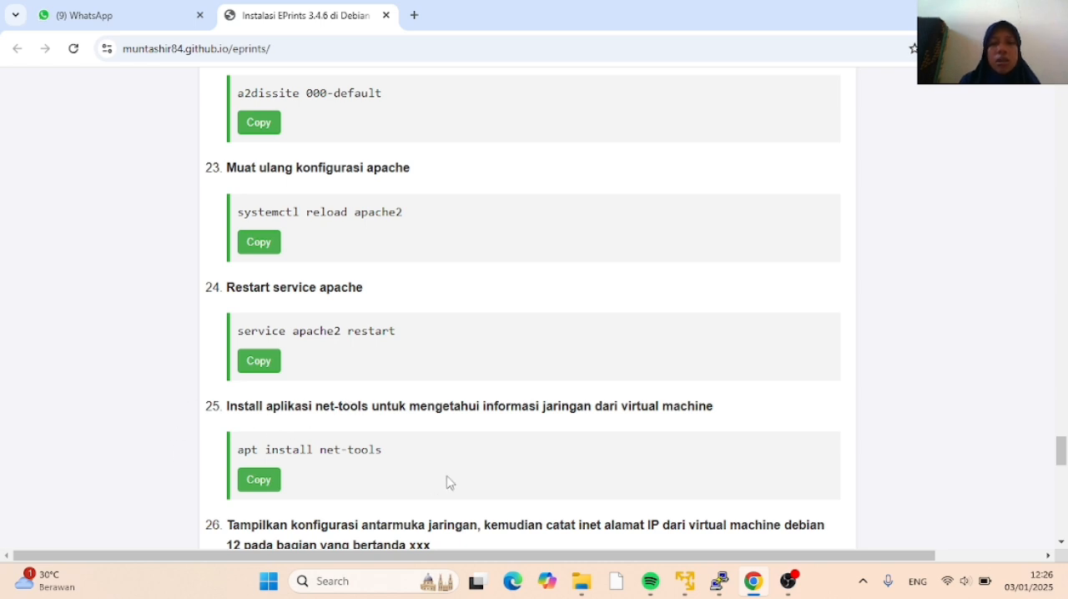
scroll(402, 429, "down", 2)
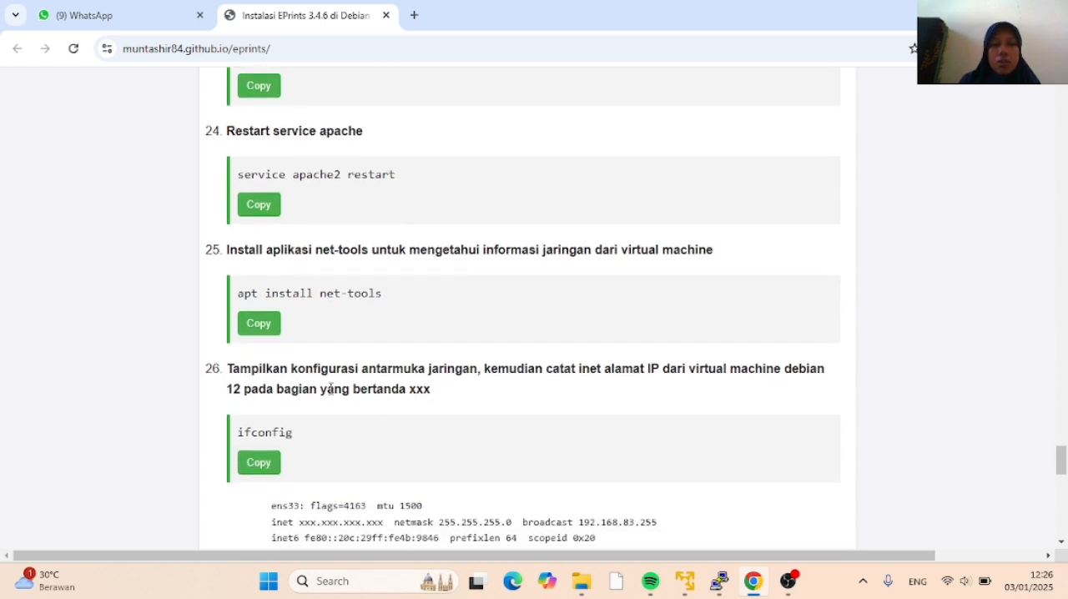
left_click(260, 464)
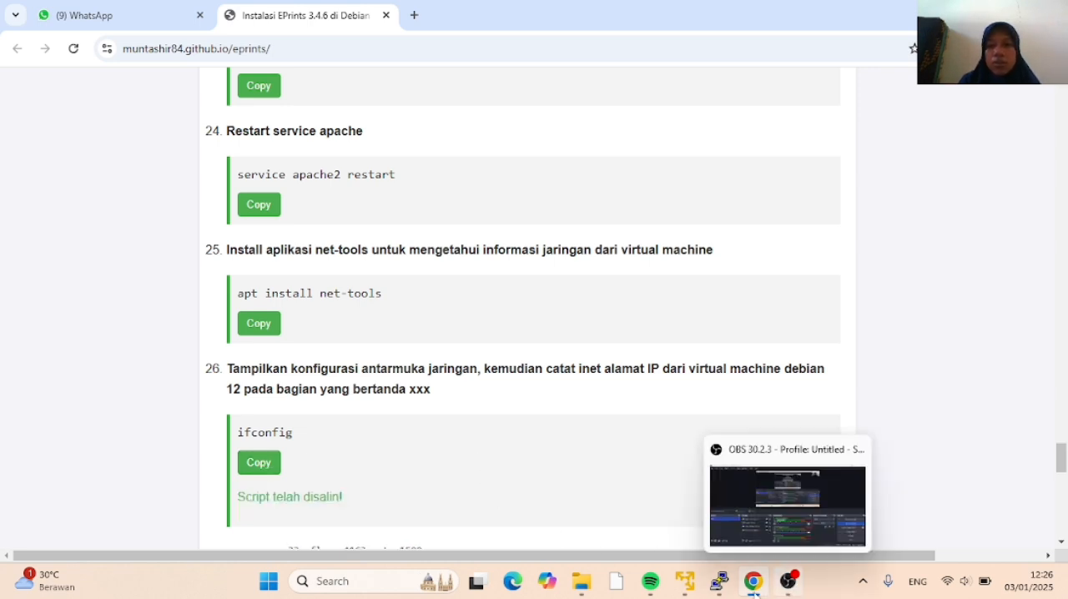
left_click(719, 581)
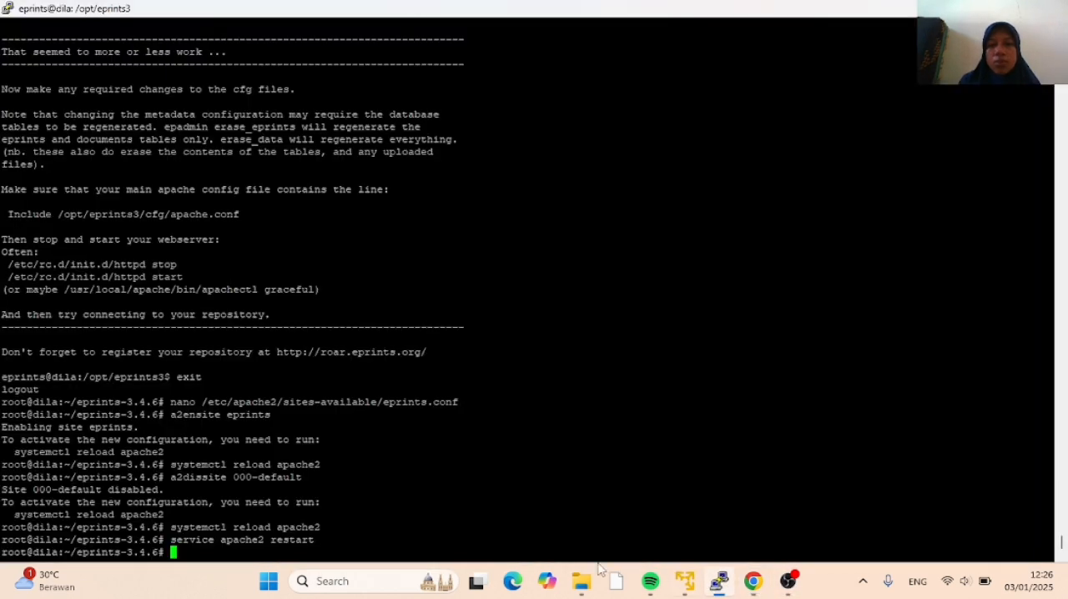
right_click(177, 553)
key("Return")
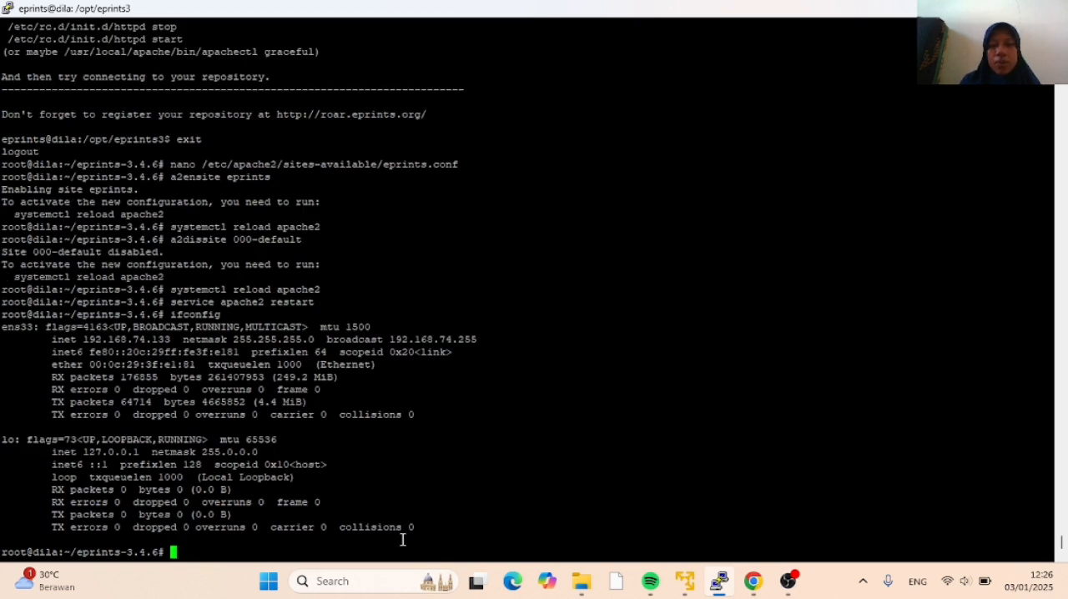
Consult tutorial item 27 in Chrome about the Windows hosts entry, and launch Notepad as administrator from Windows search
left_click(754, 582)
scroll(470, 393, "down", 3)
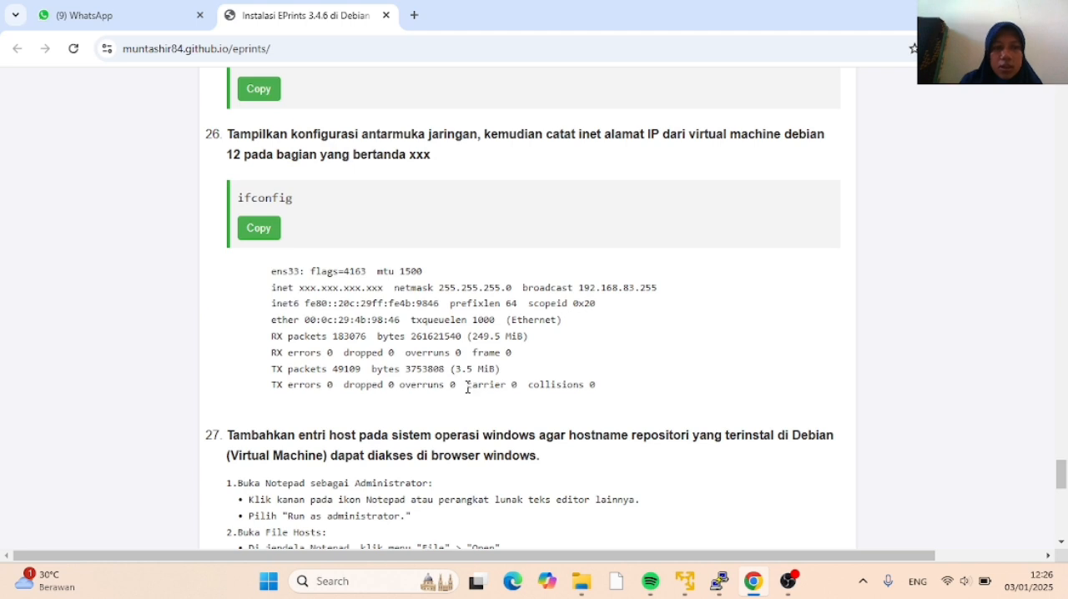
scroll(468, 387, "down", 2)
scroll(465, 387, "down", 1)
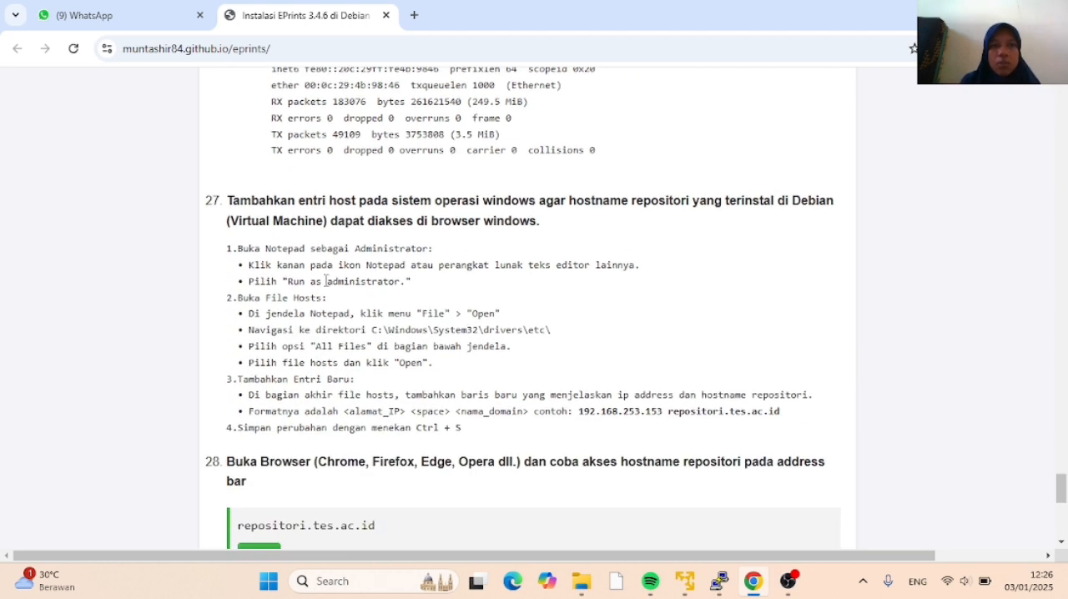
left_click(351, 582)
type("not")
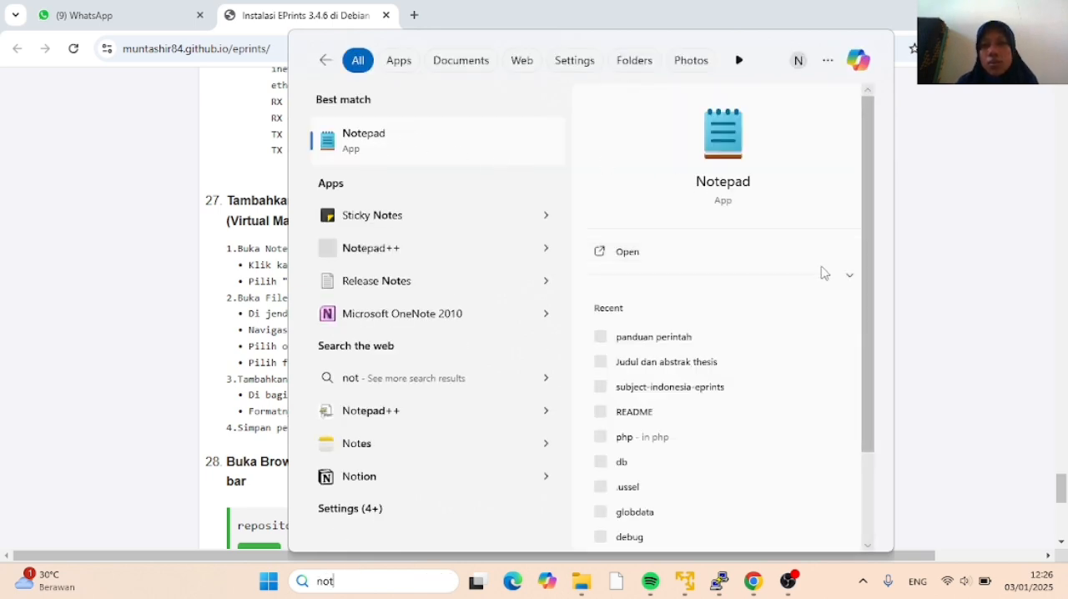
left_click(850, 275)
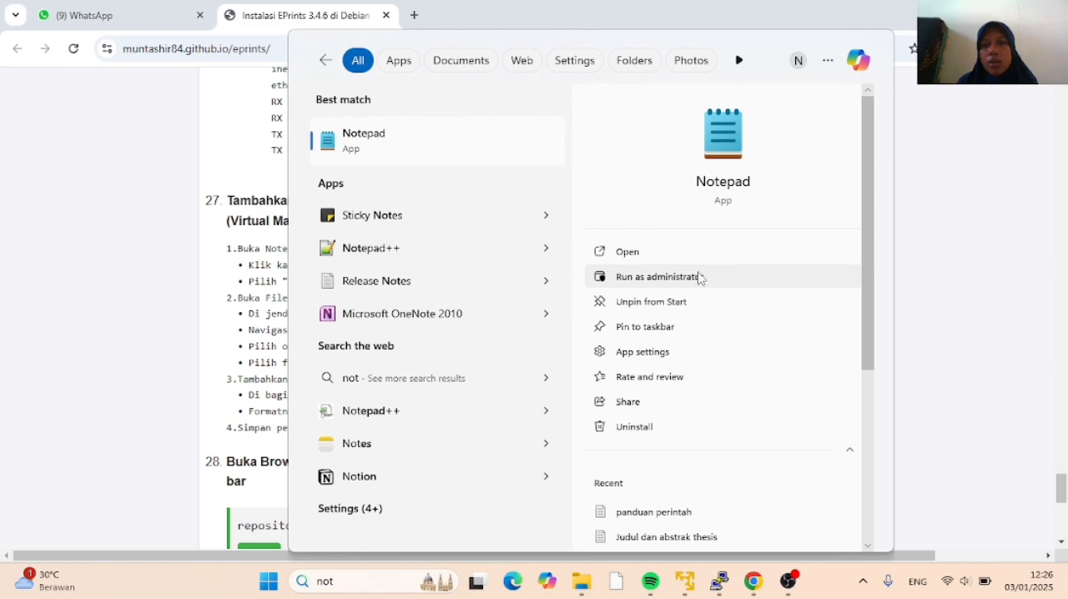
left_click(690, 285)
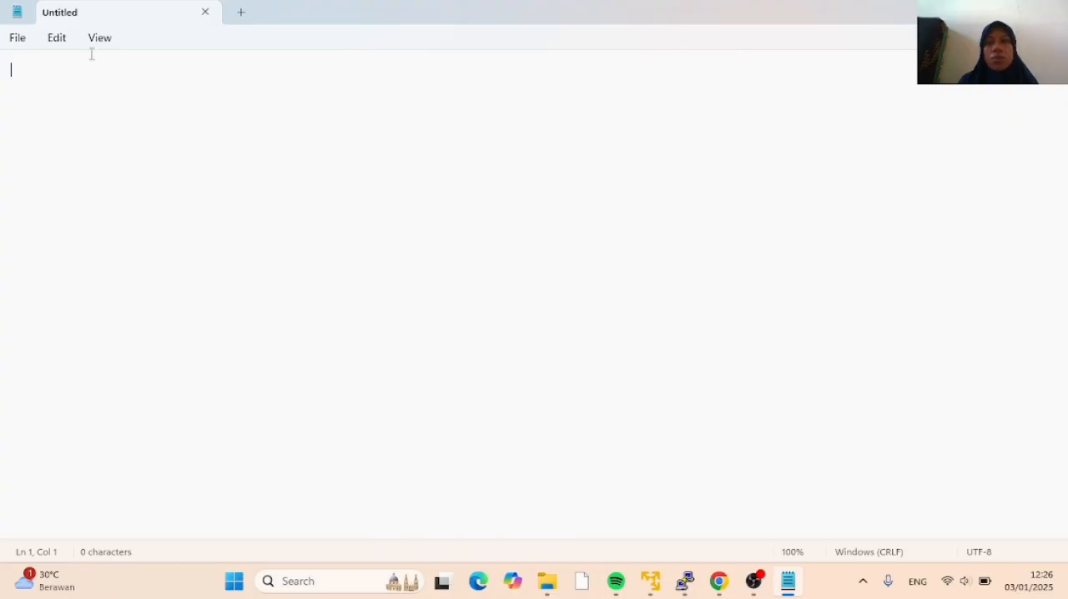
Start opening a file in Notepad and browse on drive C: to the Windows\System32 folder
left_click(19, 40)
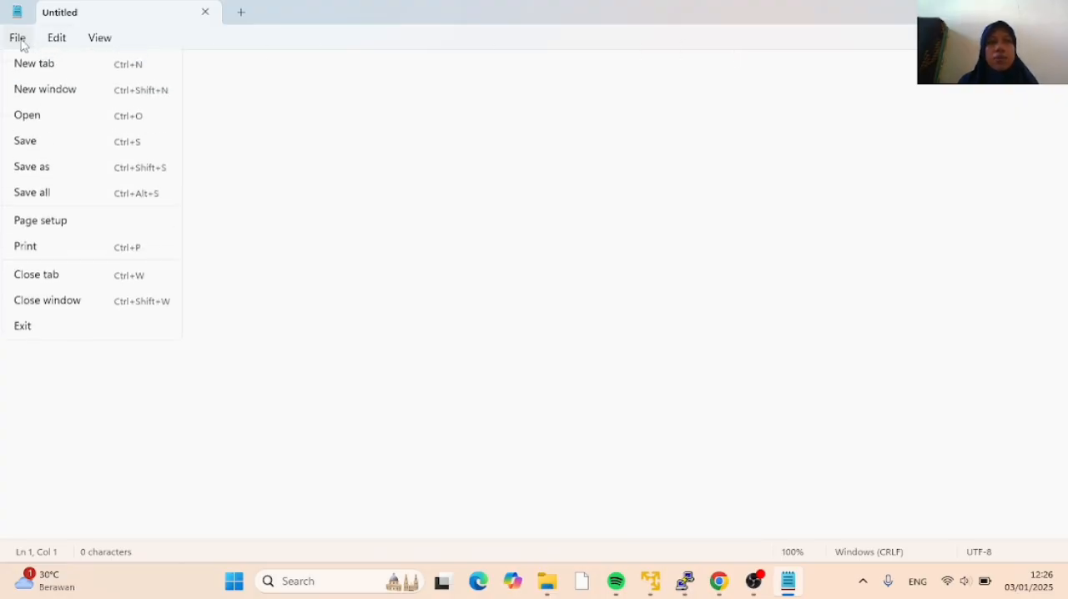
left_click(43, 116)
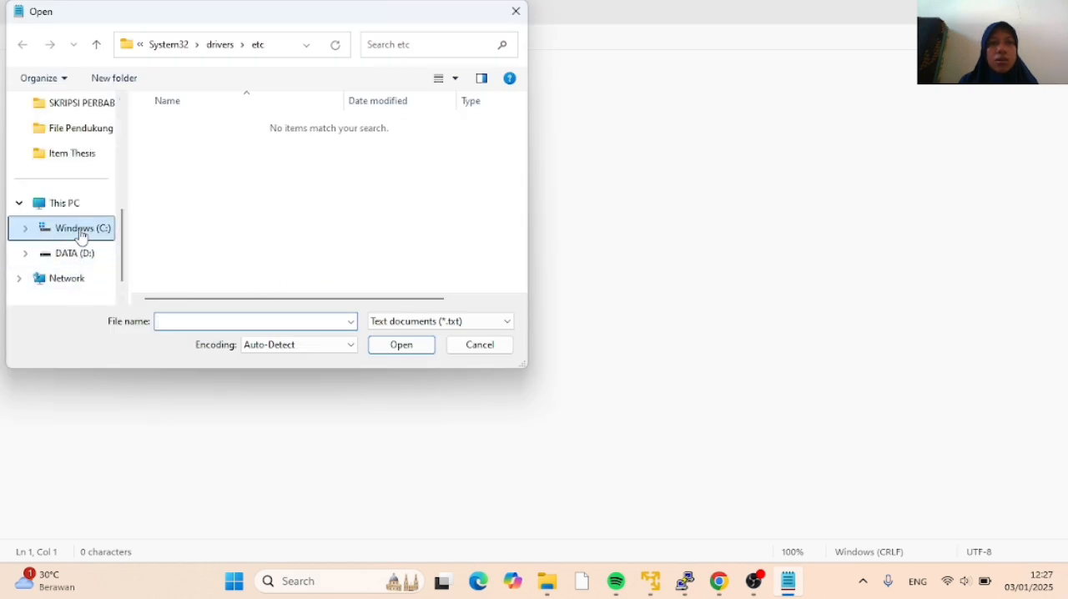
left_click(81, 237)
double_click(185, 238)
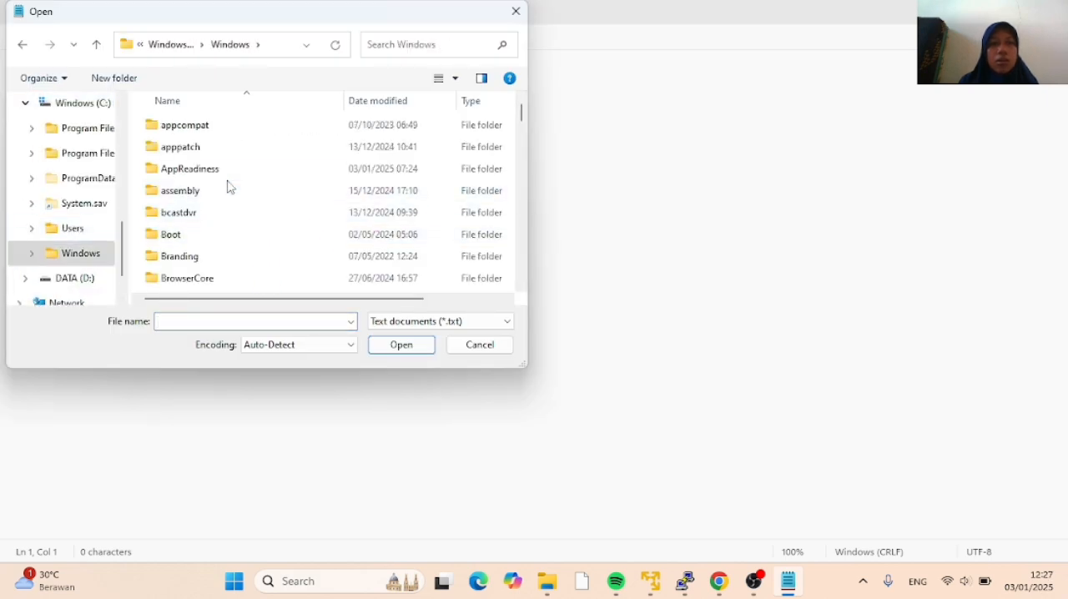
scroll(230, 187, "down", 10)
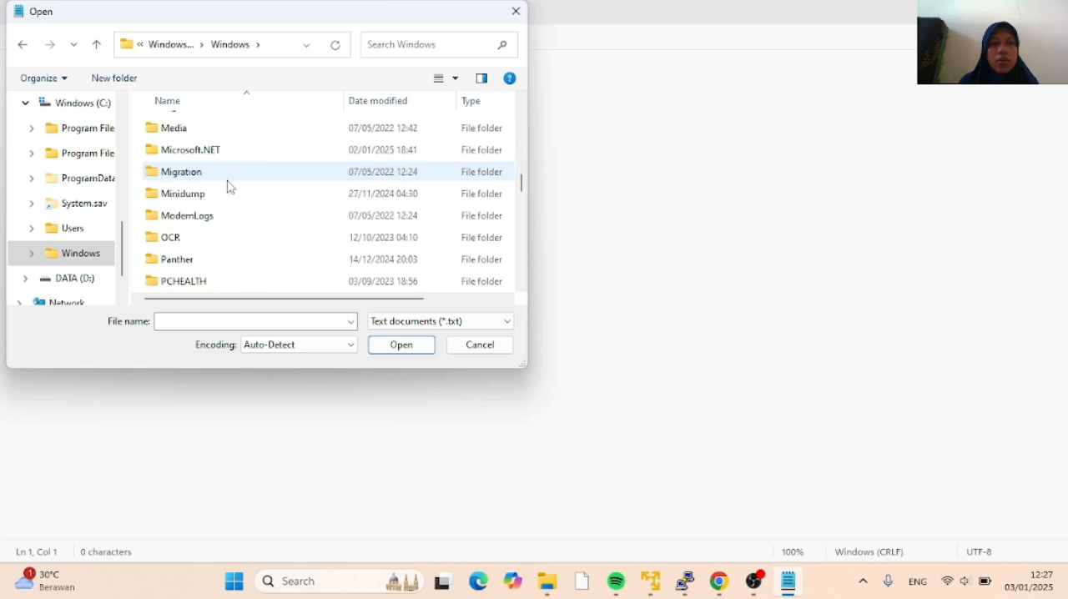
scroll(230, 187, "down", 12)
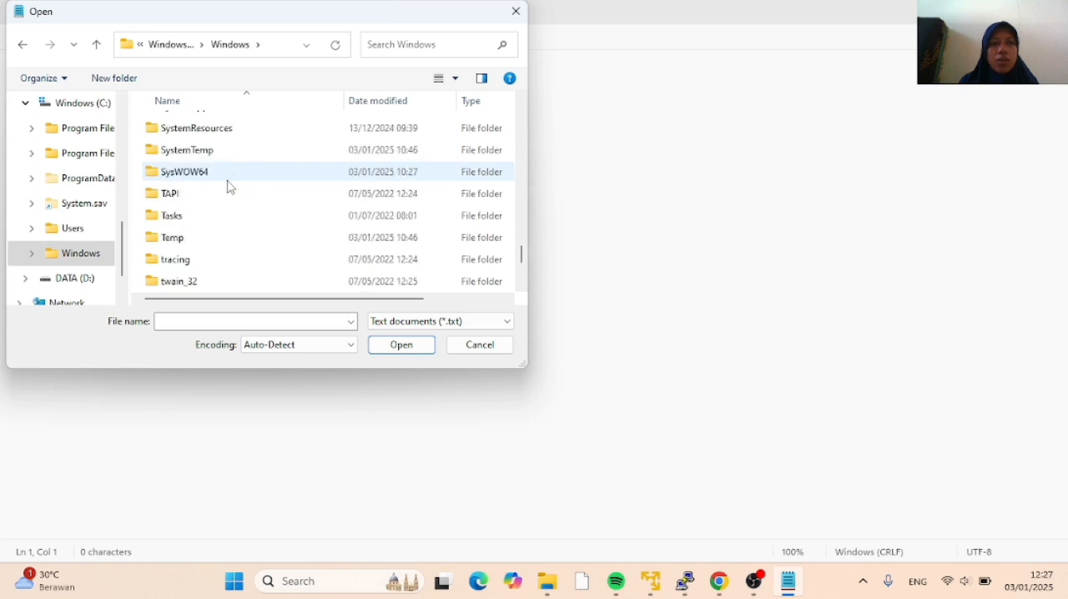
scroll(230, 187, "down", 1)
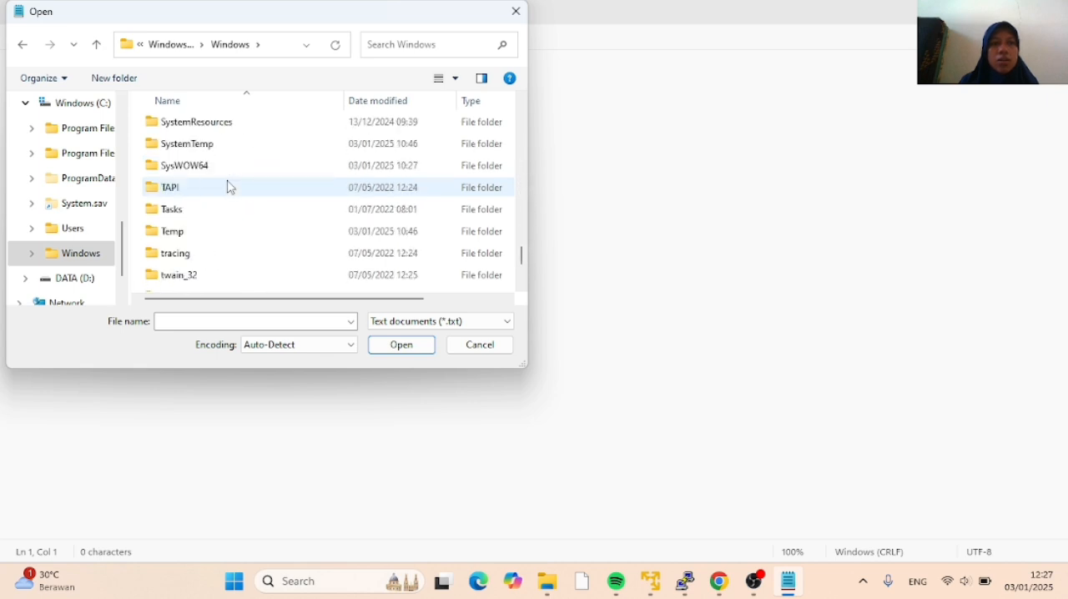
scroll(230, 187, "up", 1)
double_click(225, 147)
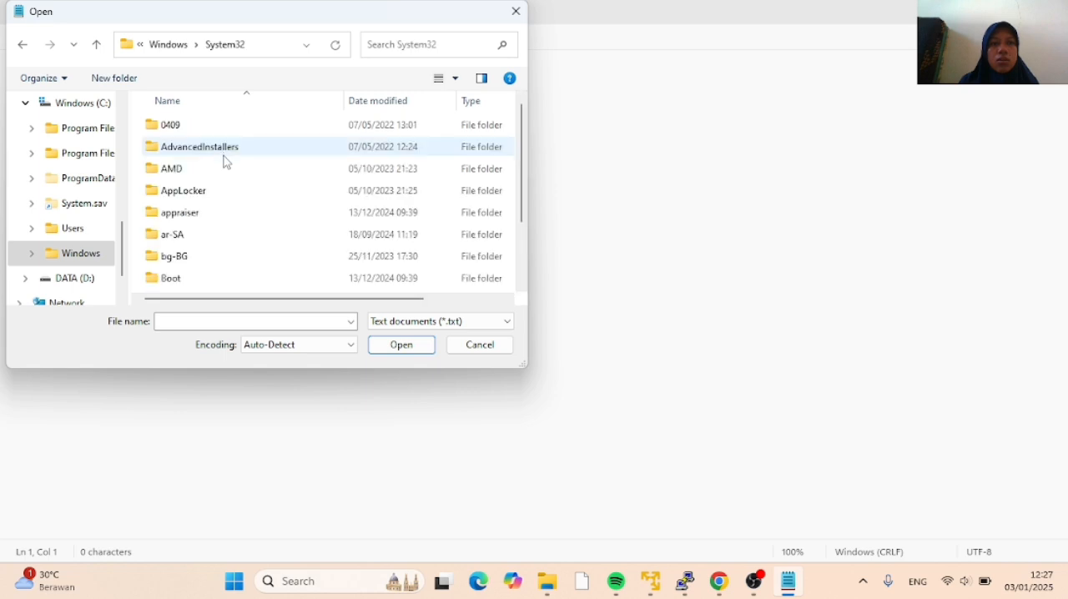
Find the drivers folder inside System32 and open it in Notepad's Open dialog
scroll(223, 189, "down", 6)
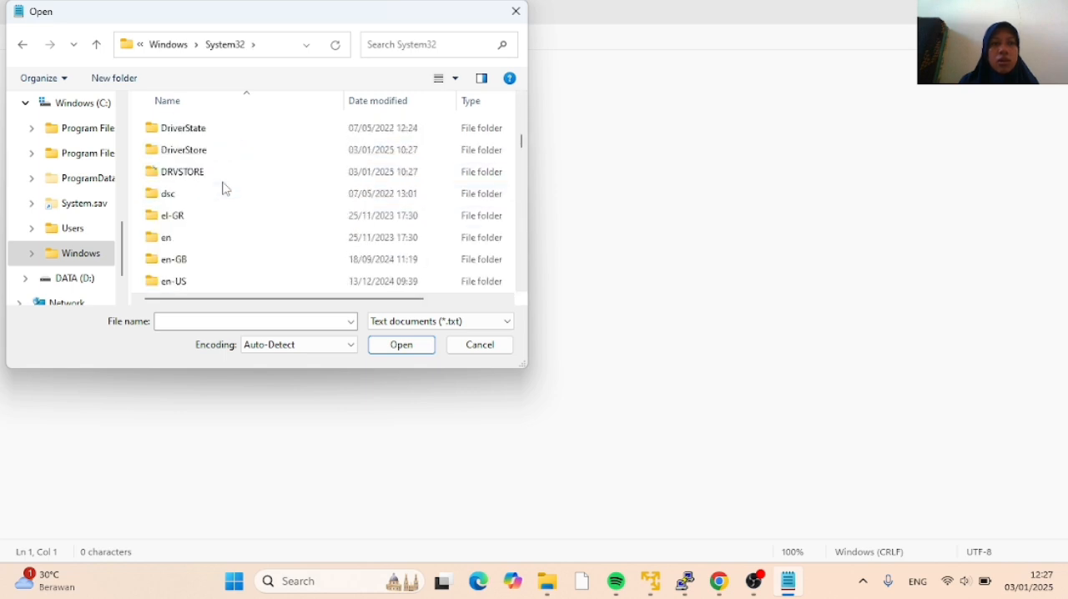
scroll(223, 189, "down", 4)
scroll(223, 189, "up", 4)
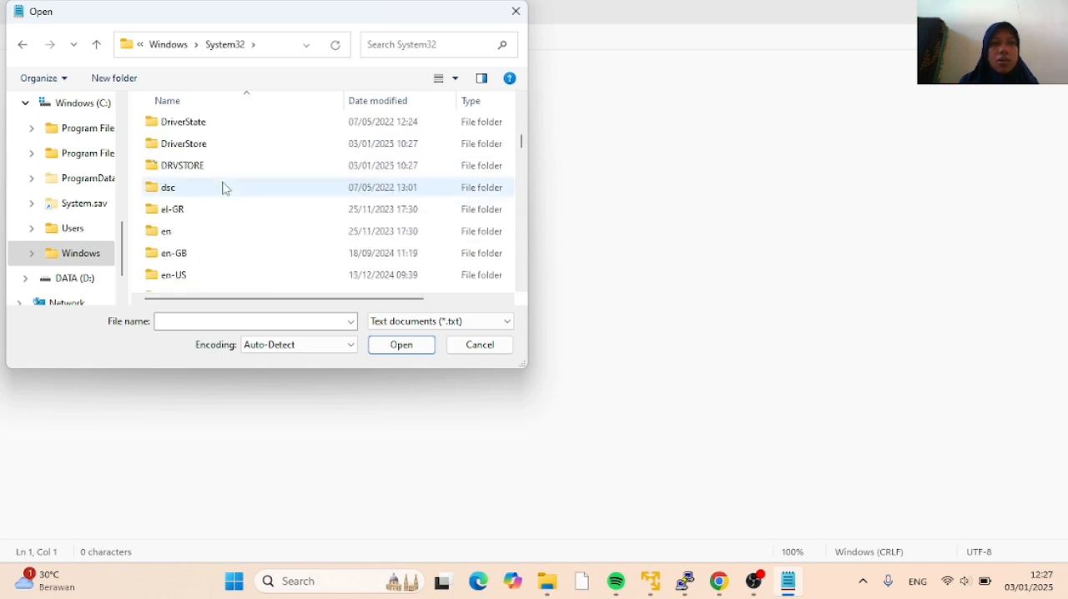
scroll(223, 188, "up", 1)
double_click(223, 172)
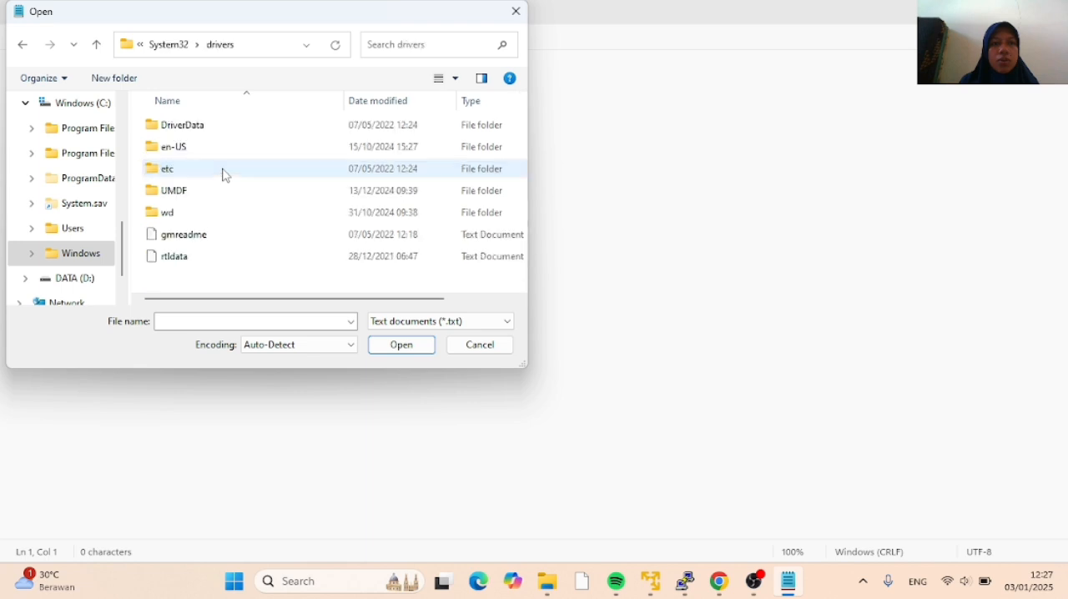
Browse to the etc folder inside drivers, show all file types, and open the hosts file
double_click(223, 169)
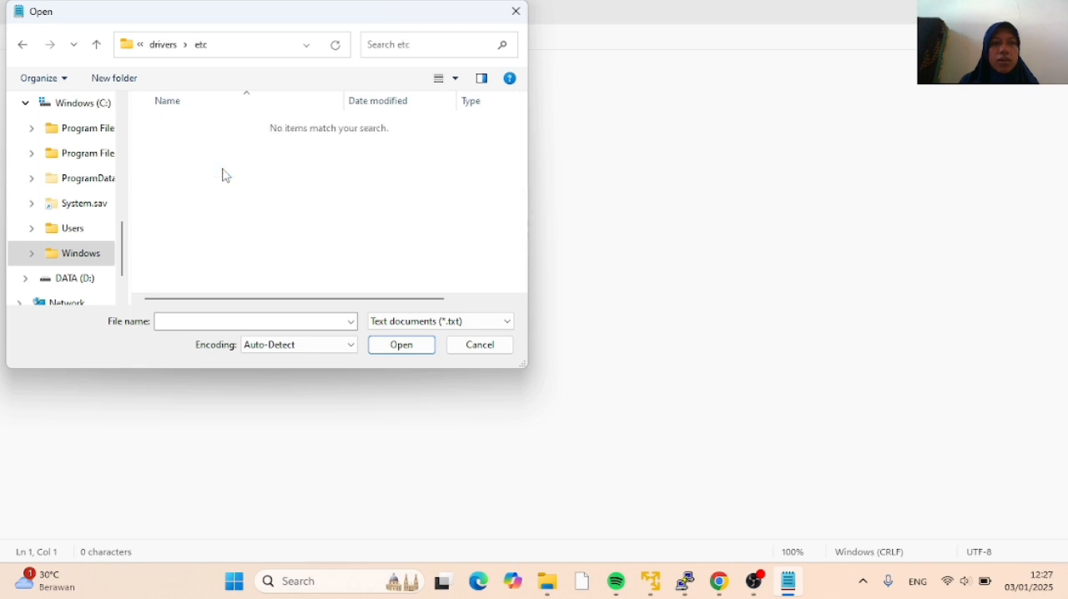
left_click(422, 322)
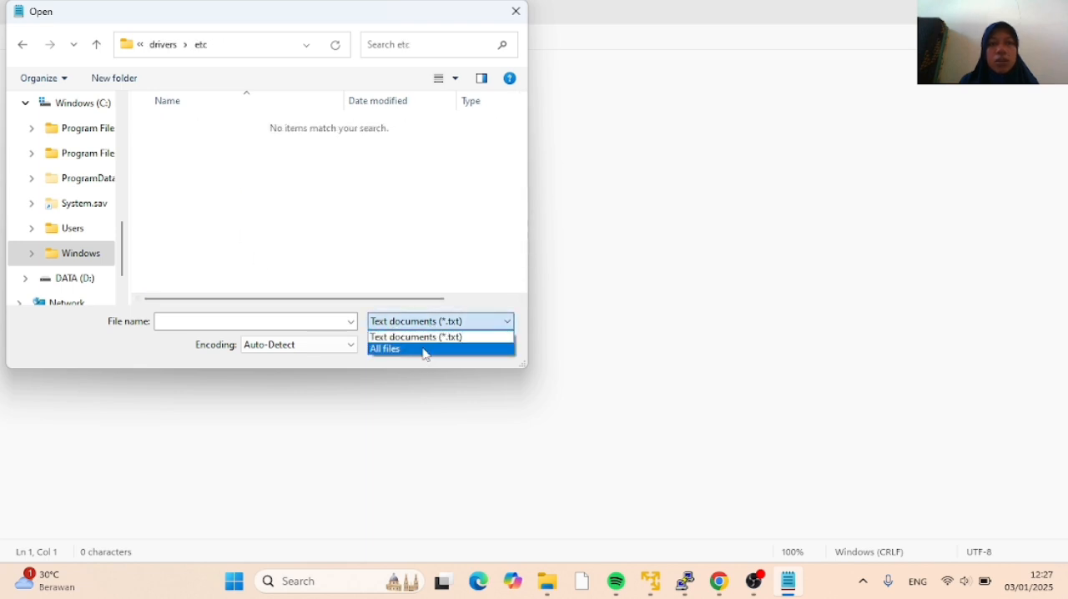
left_click(424, 350)
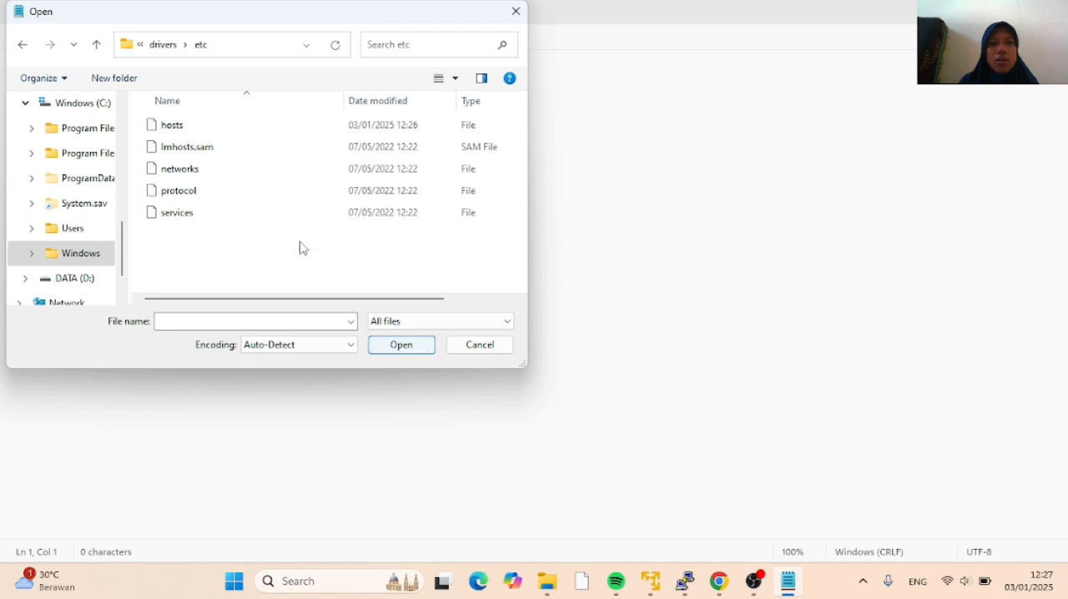
left_click(266, 132)
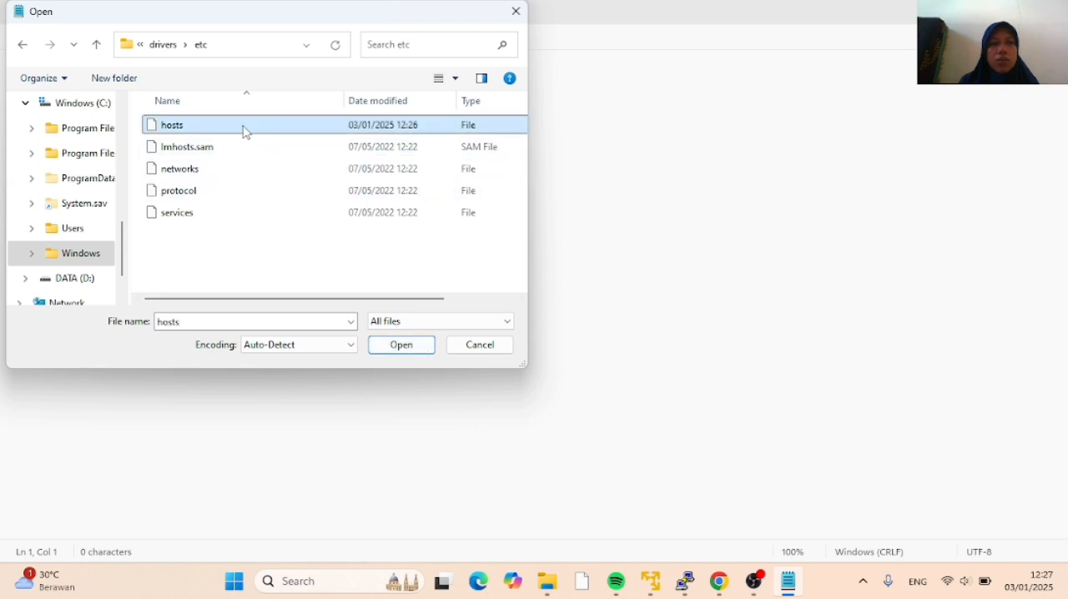
left_click(387, 345)
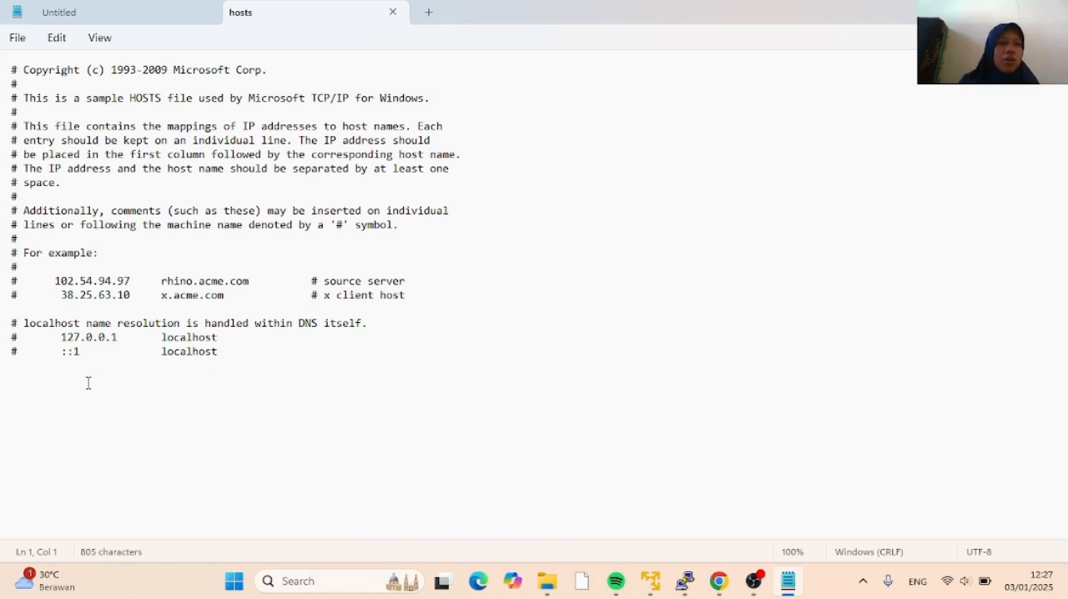
Add a line with the IP address 192.168.74.133 at the end of the hosts file, checking it against the ifconfig output in VMware
left_click(33, 370)
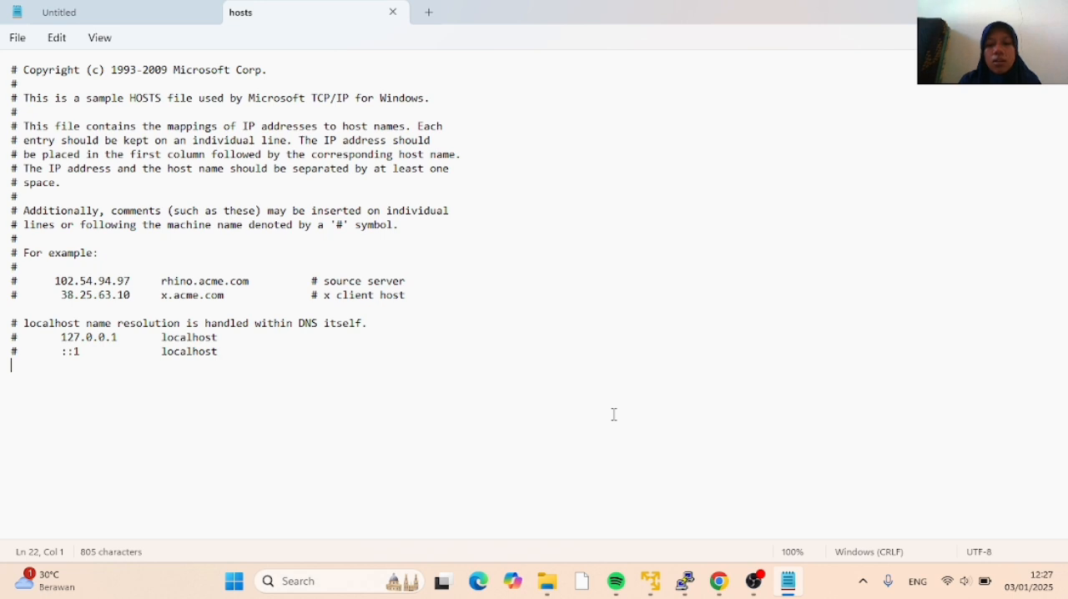
left_click(651, 581)
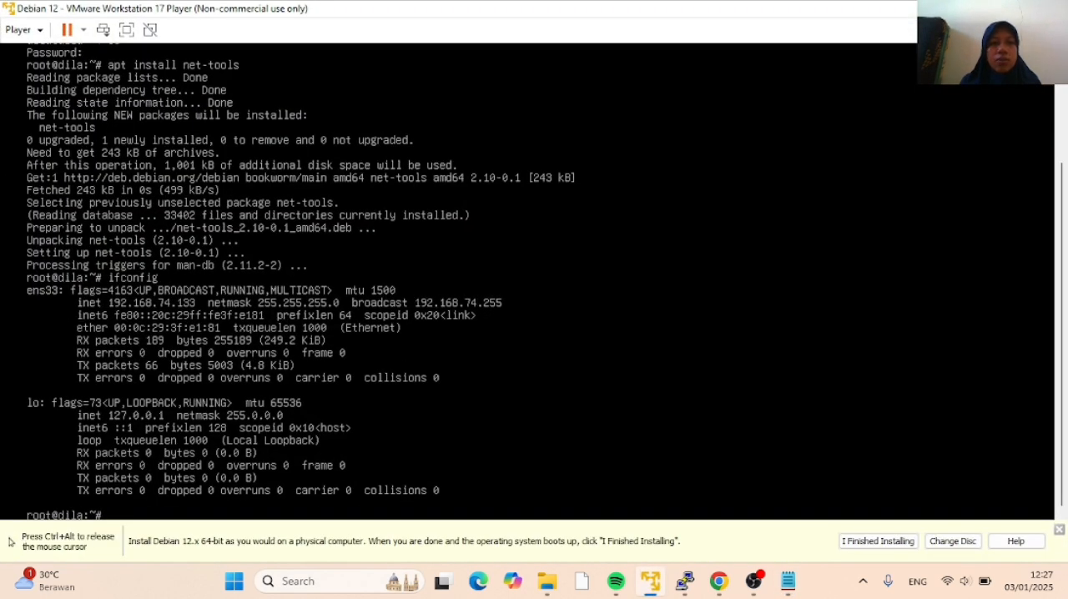
key("ctrl+alt")
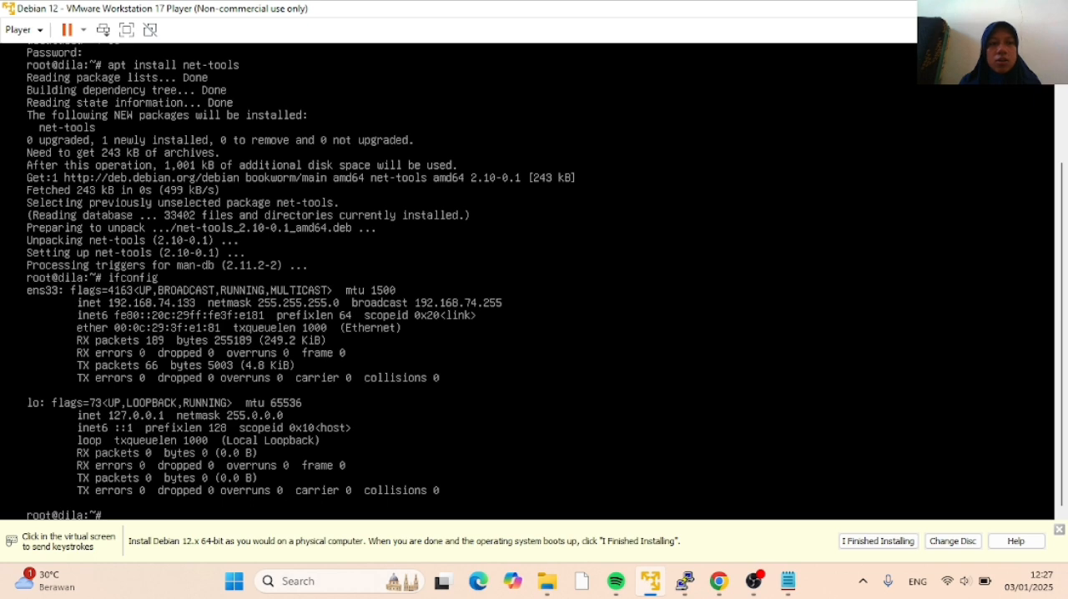
key("alt+Tab")
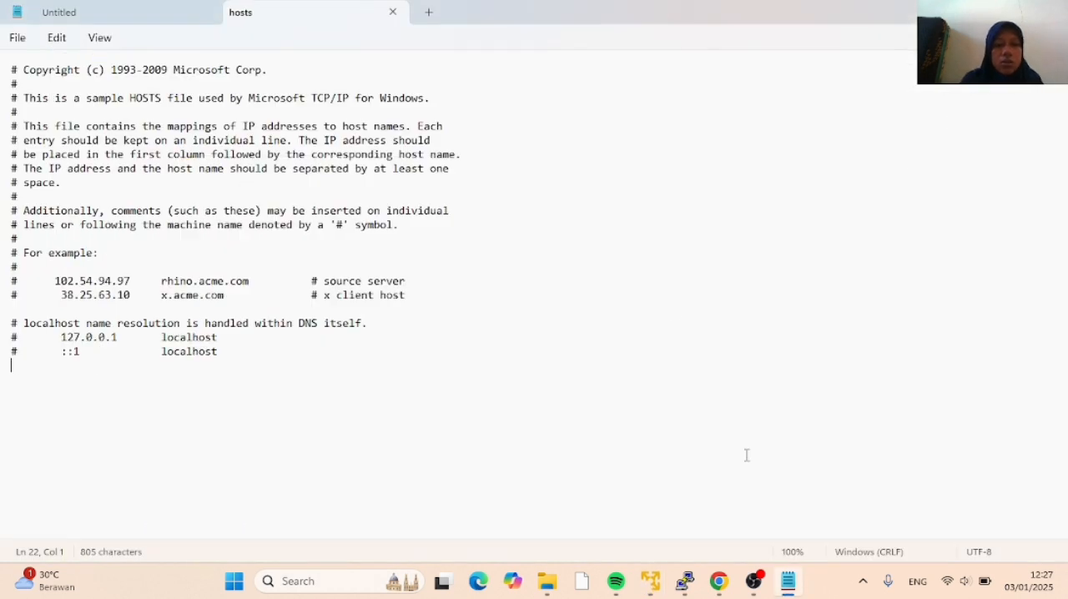
type("192.")
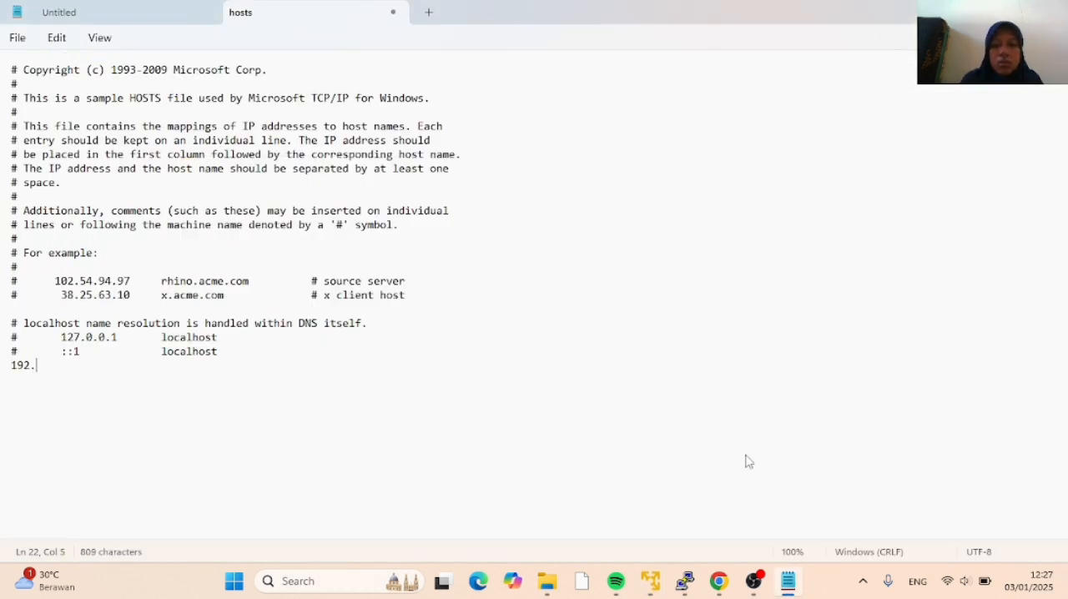
type("168.74.")
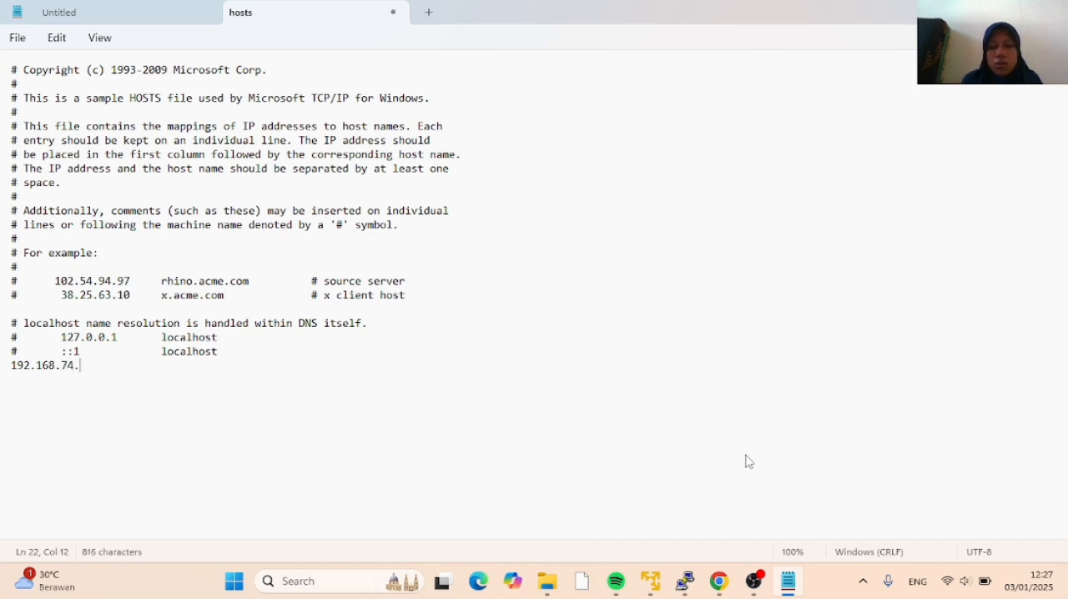
type("133")
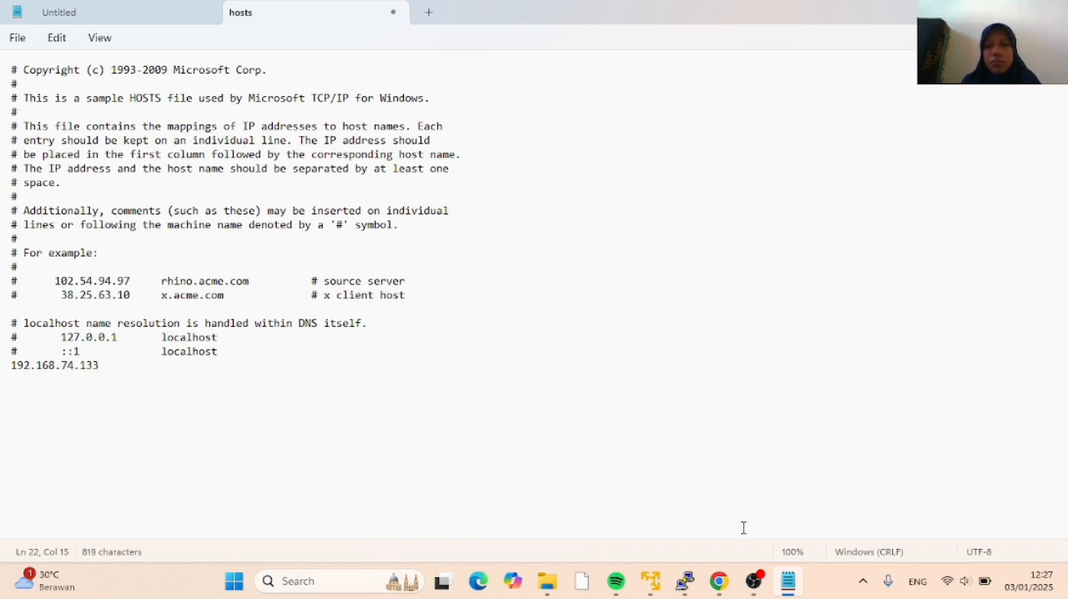
left_click(653, 582)
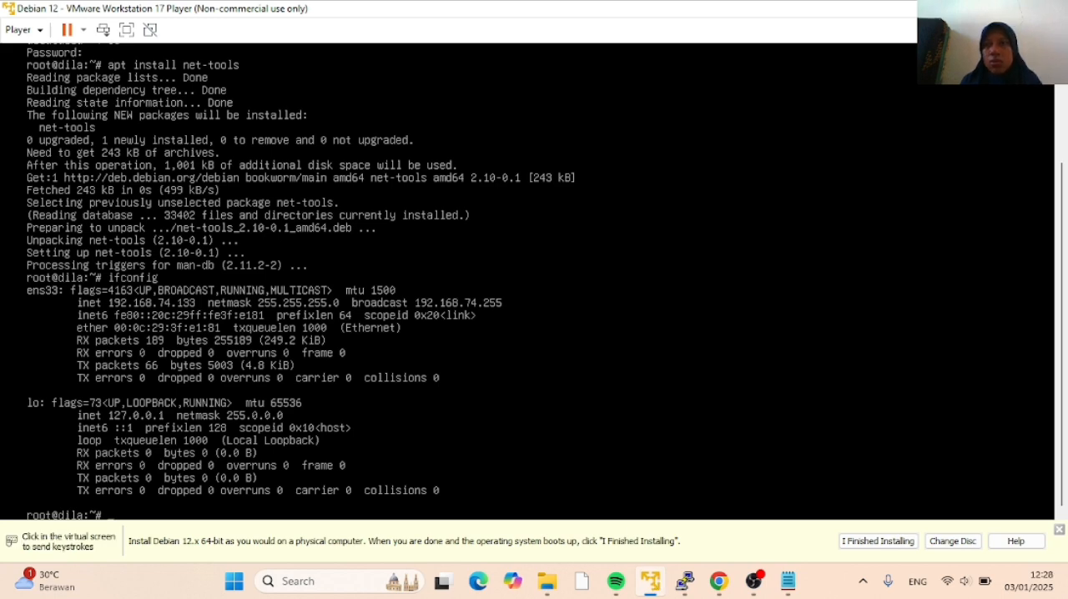
left_click(978, 8)
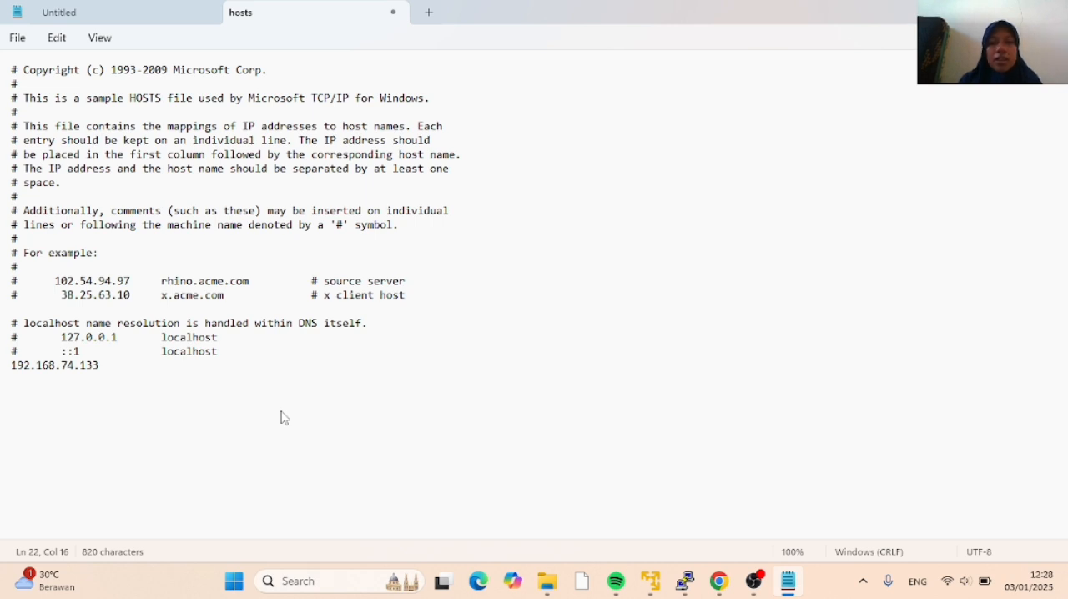
Complete the hosts entry with the hostname repositori.ac.id after the IP address and save the file
type("repo")
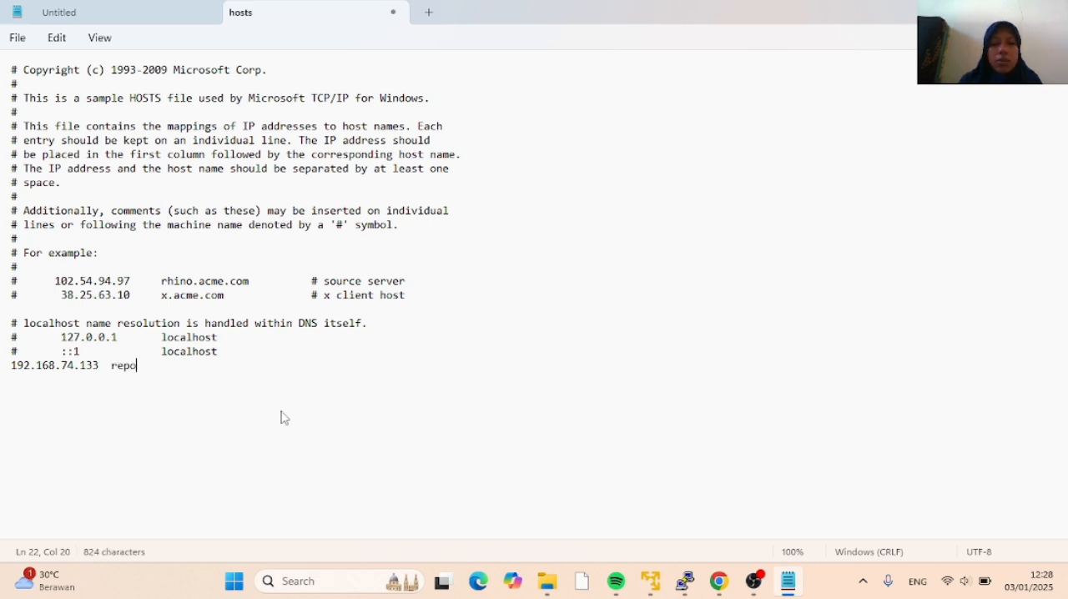
type("sitori")
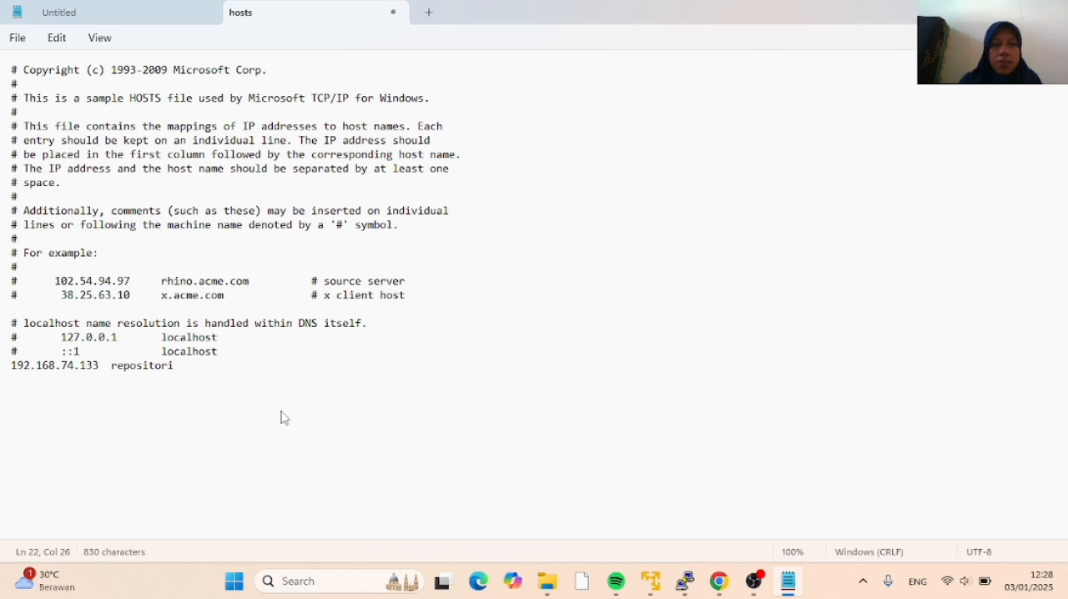
type(".ac.")
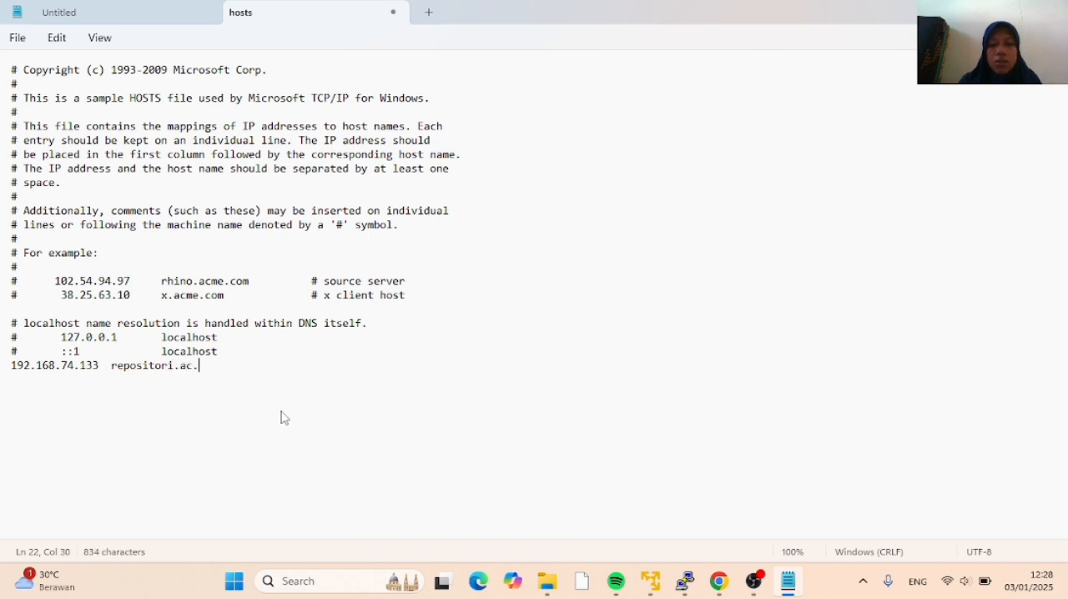
type("id")
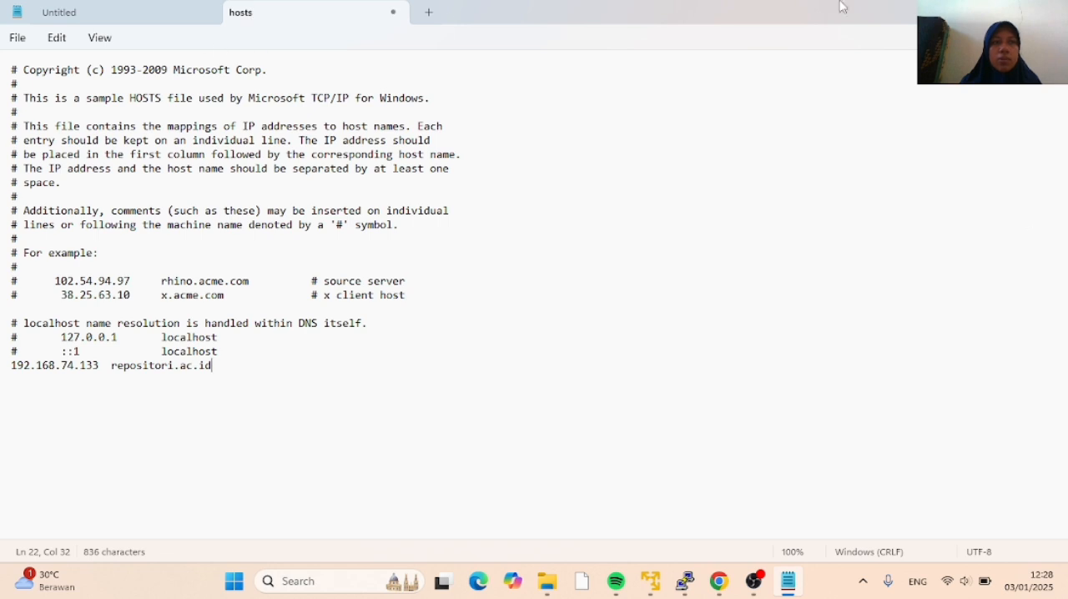
key("ctrl+s")
left_click(18, 39)
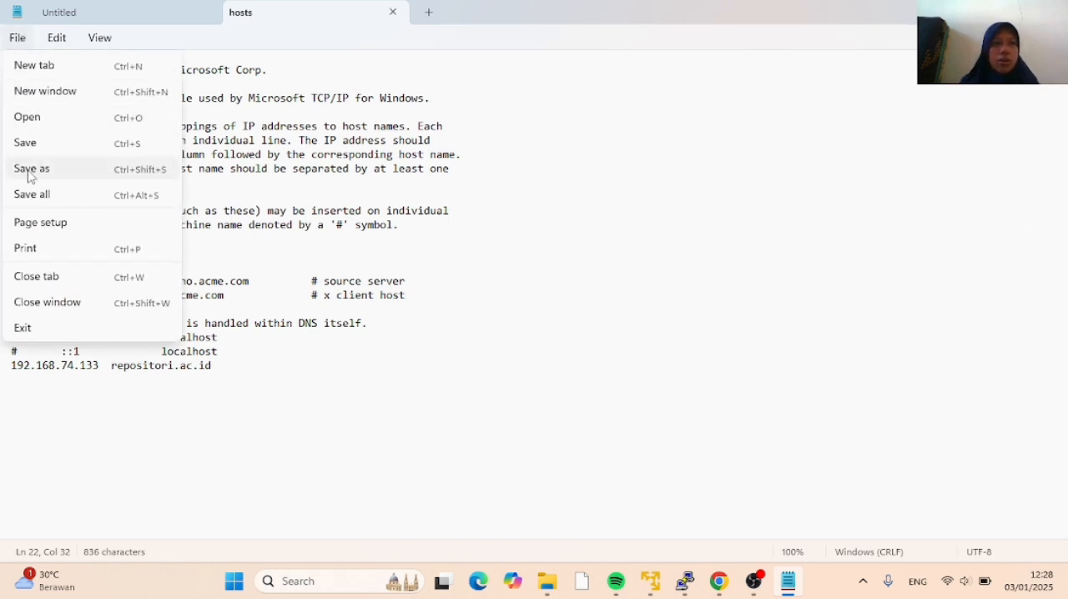
left_click(48, 140)
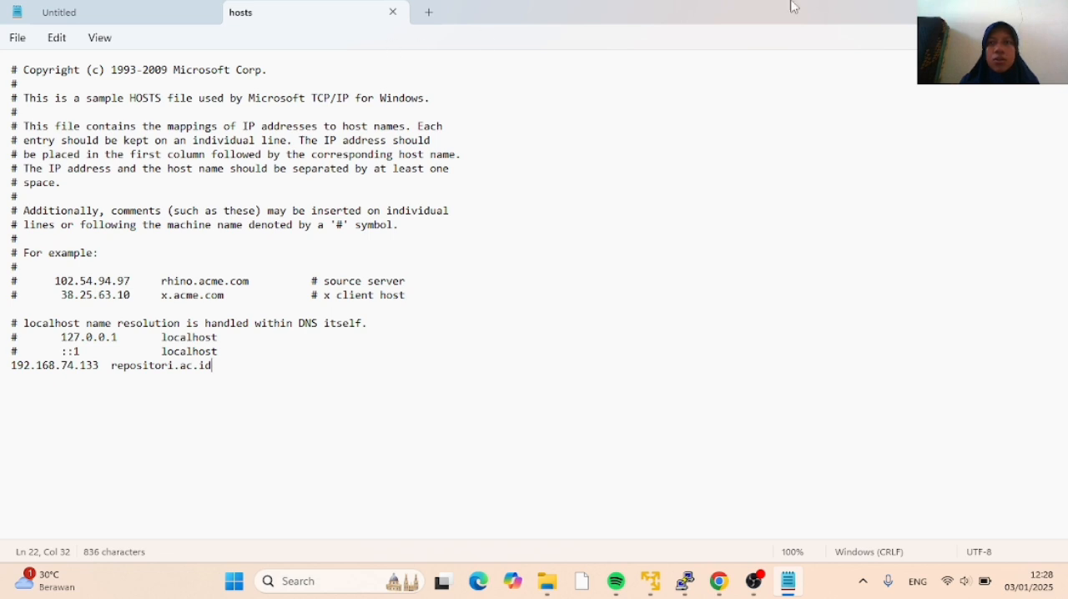
Switch to Chrome, consult tutorial item 28, and open repositori.ac.id in a new tab to view the repository's home page
left_click(977, 12)
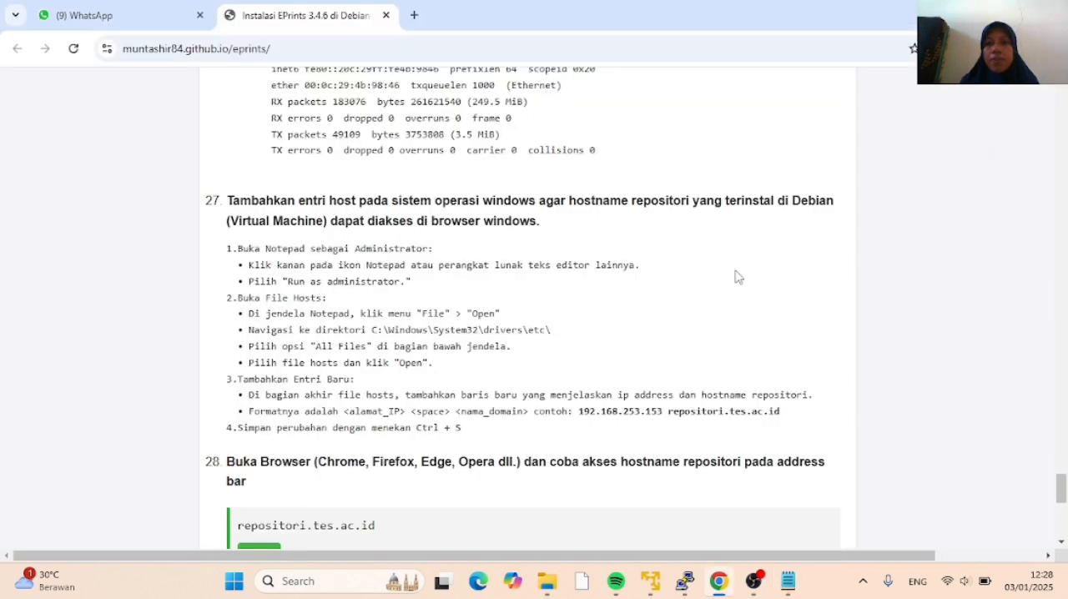
scroll(467, 362, "down", 2)
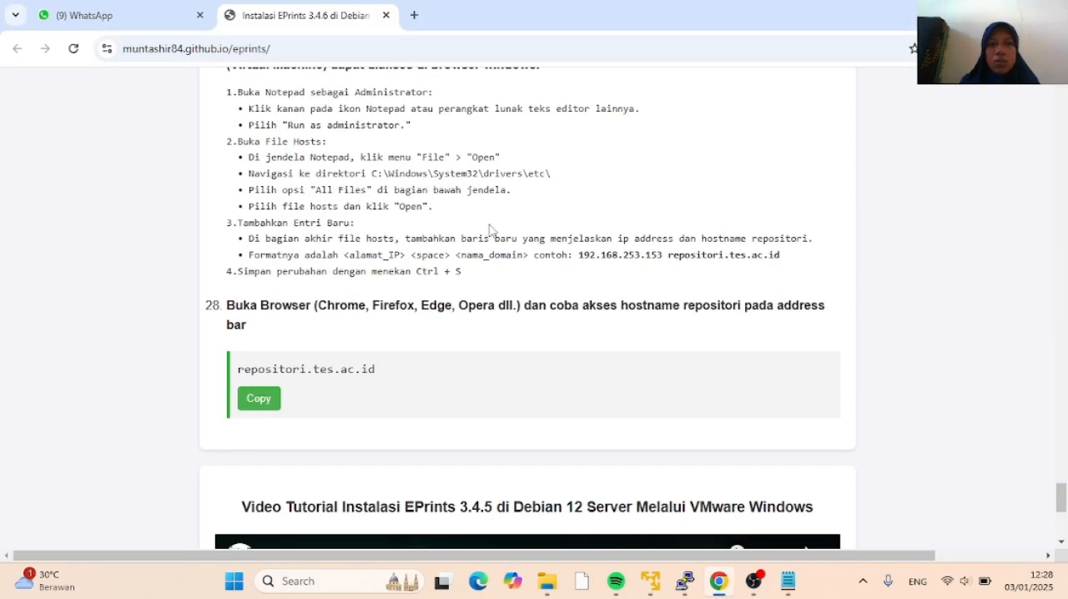
left_click(415, 15)
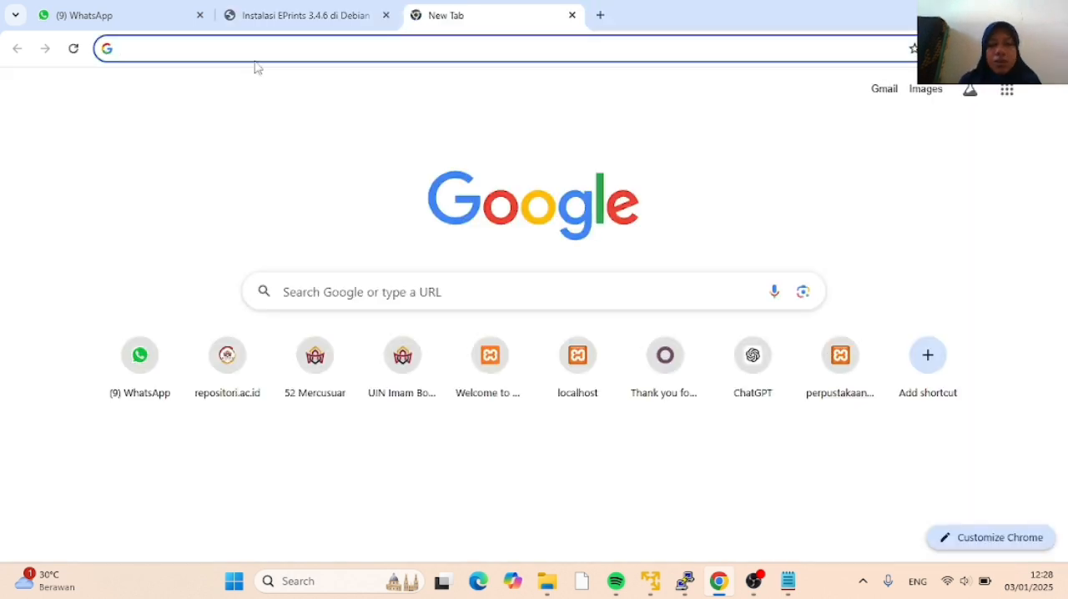
type("repositori")
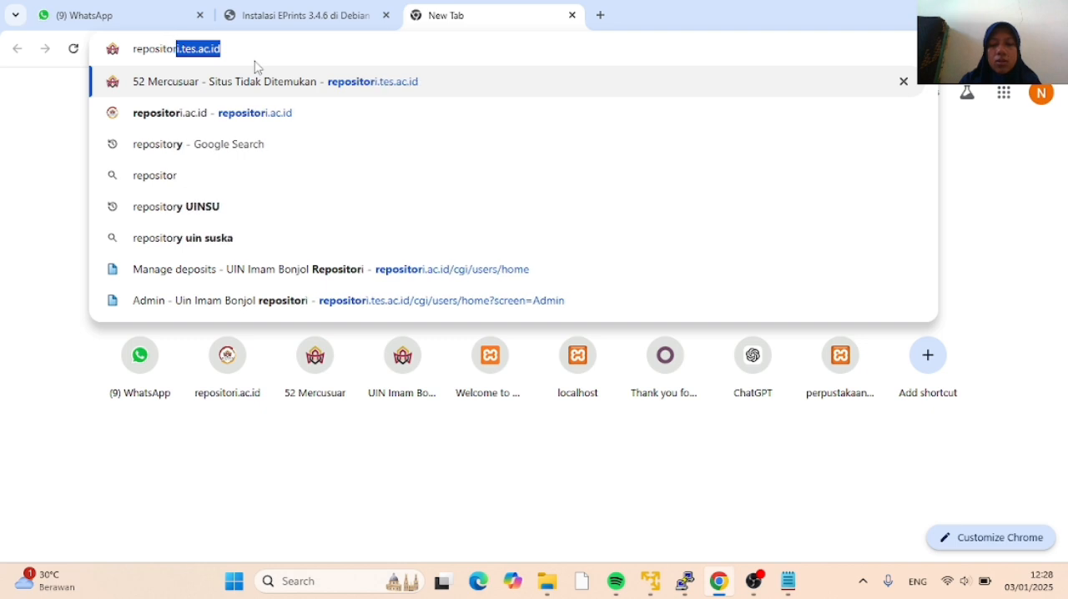
type(".ac.id")
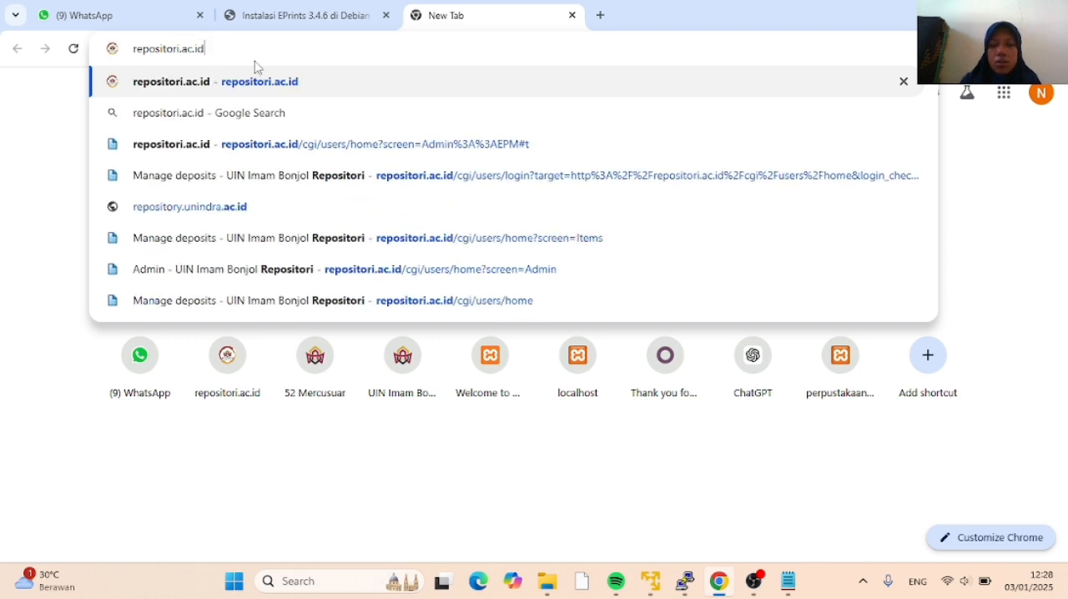
key("Return")
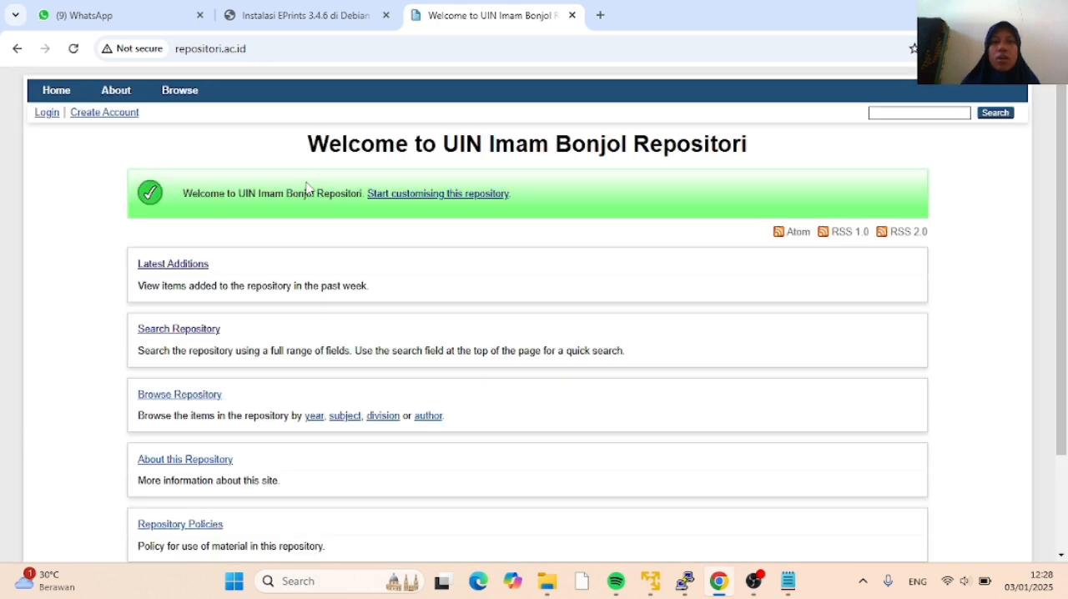
scroll(381, 242, "down", 3)
scroll(380, 242, "up", 3)
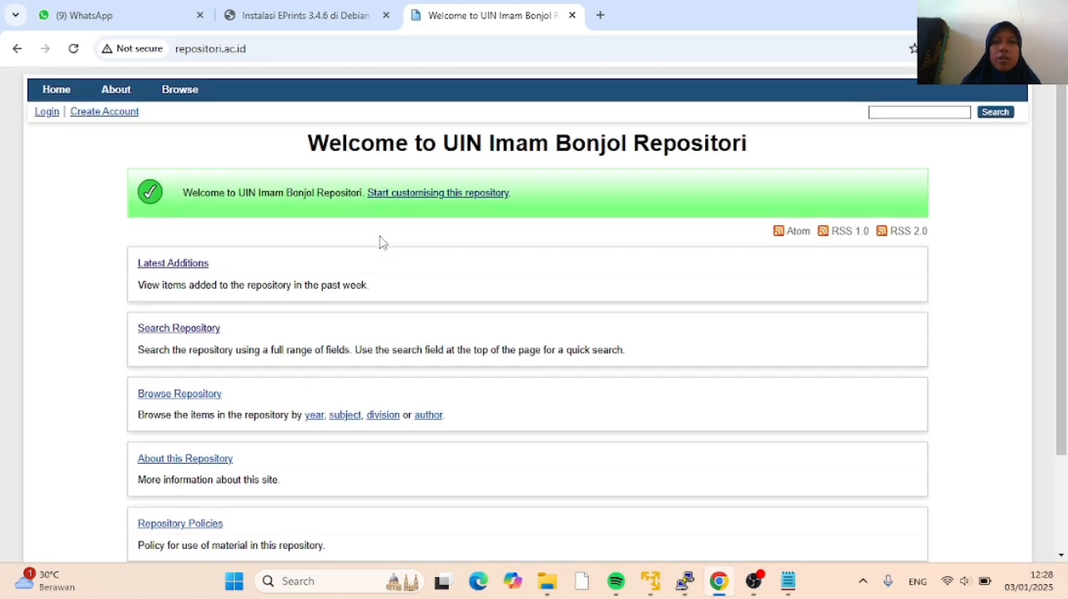
Log in to the repository with the username admin and the account password
left_click(47, 115)
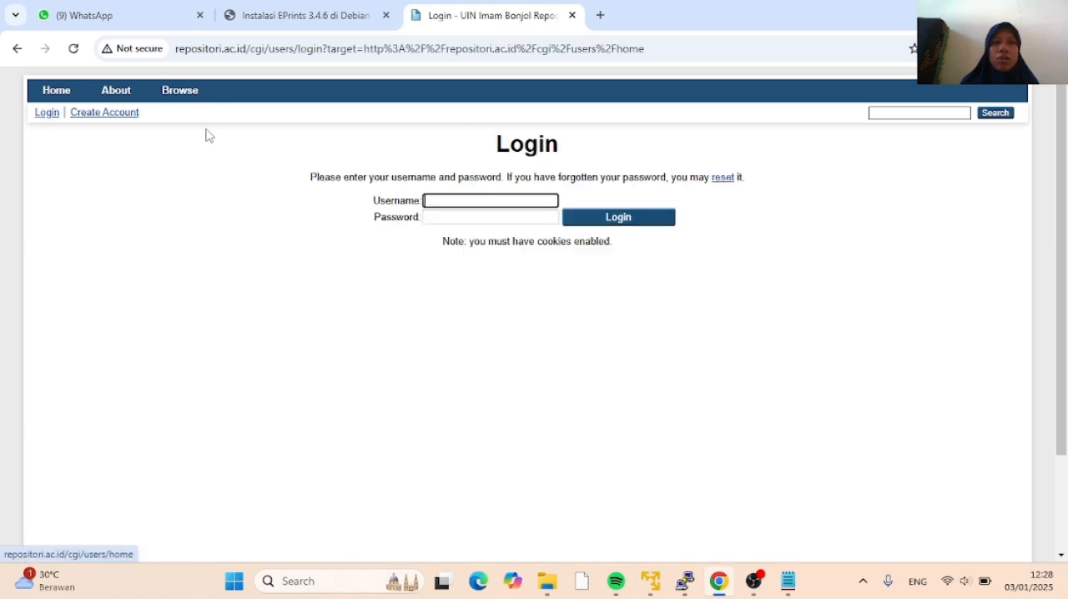
left_click(428, 202)
type("admin")
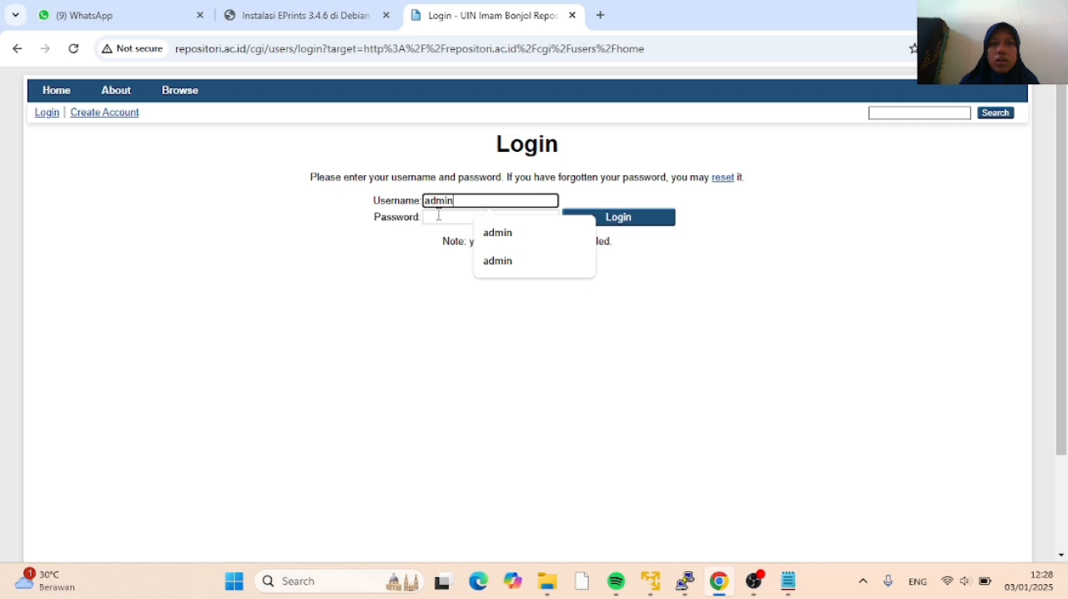
left_click(438, 217)
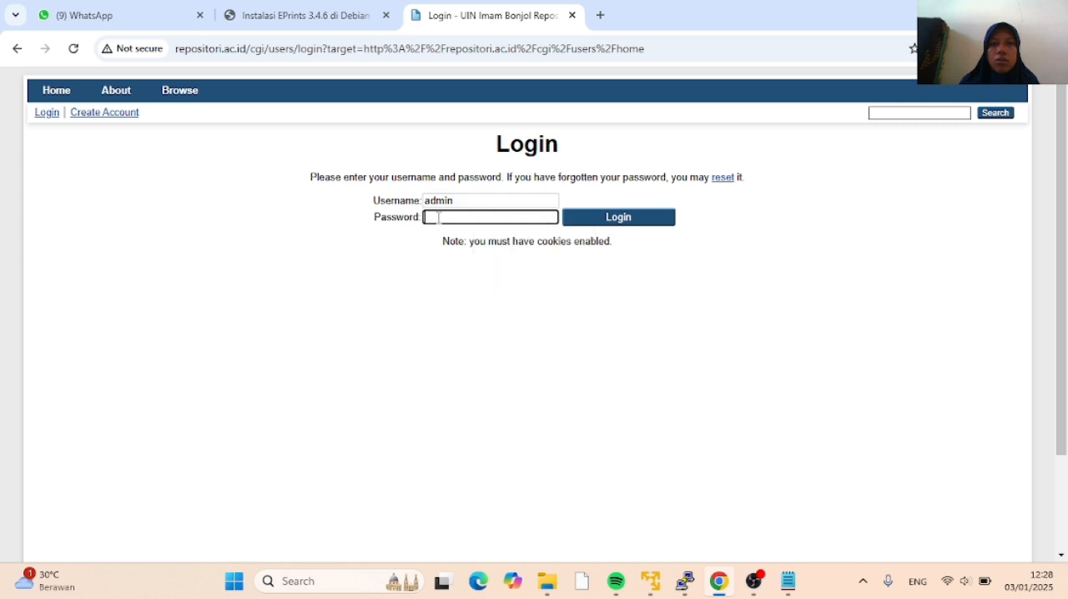
type("a")
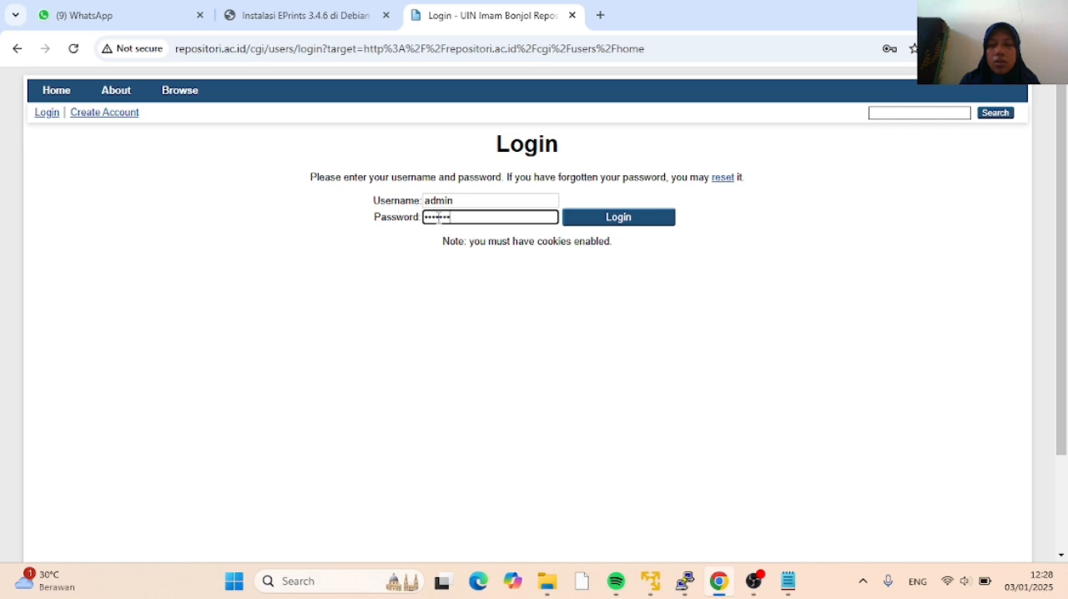
left_click(587, 220)
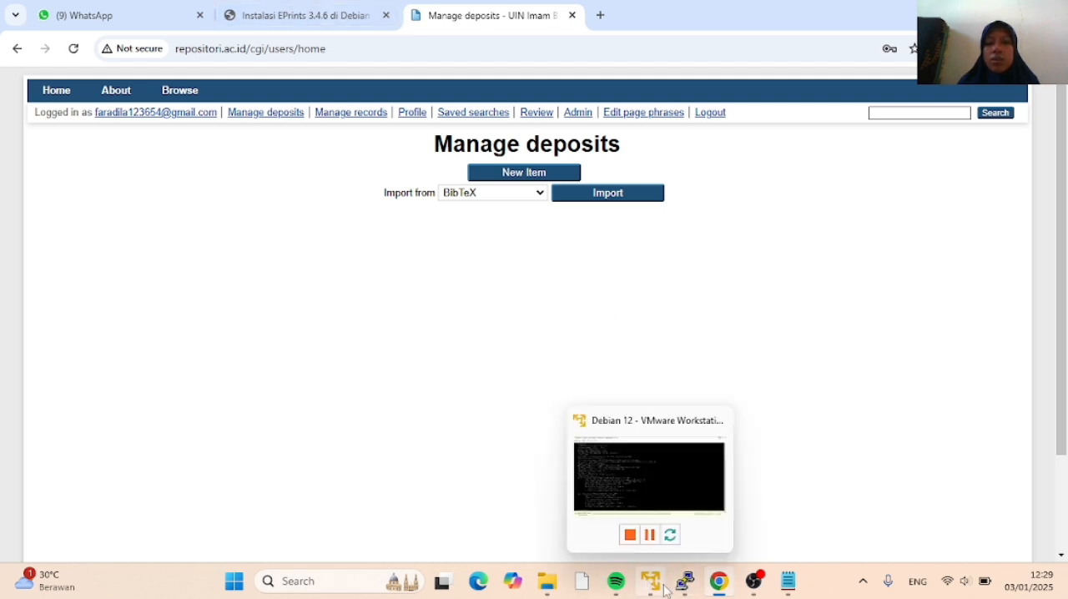
Switch to PuTTY and close its session with the virtual machine
mouse_move(689, 589)
left_click(687, 538)
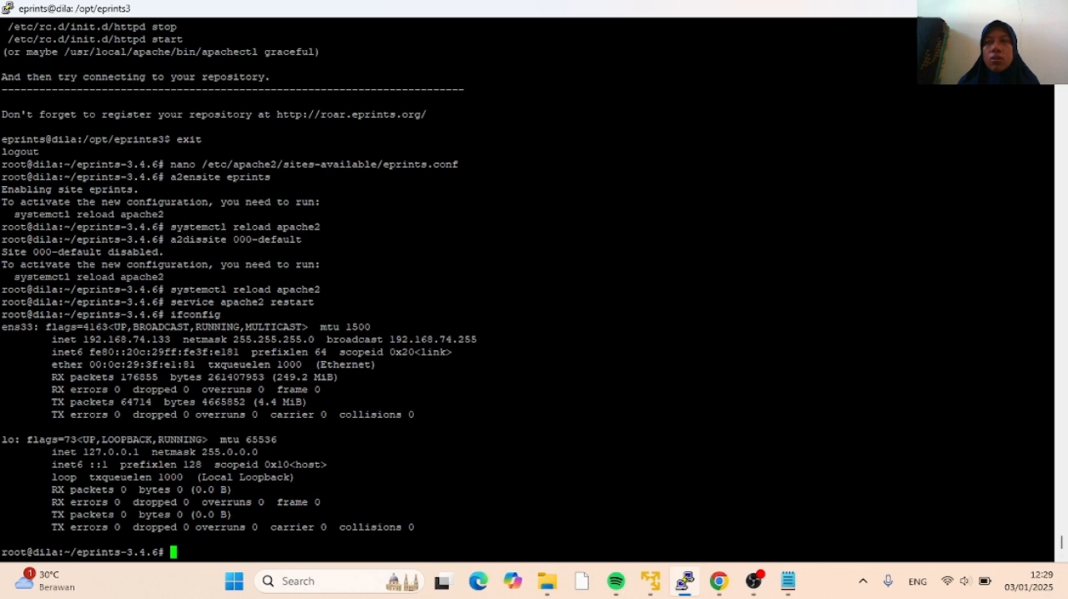
left_click(1050, 9)
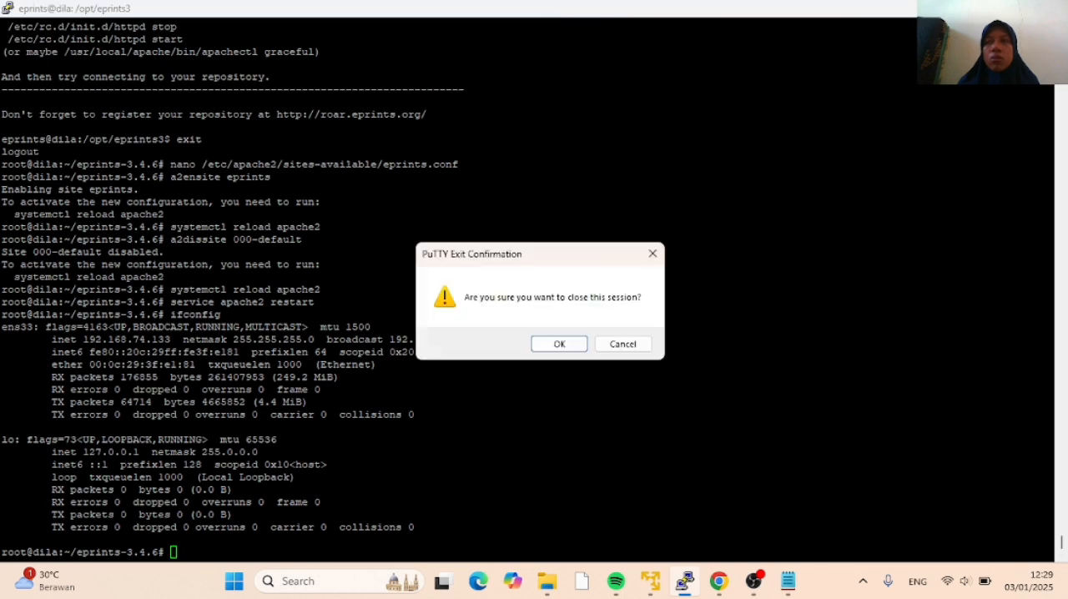
left_click(559, 344)
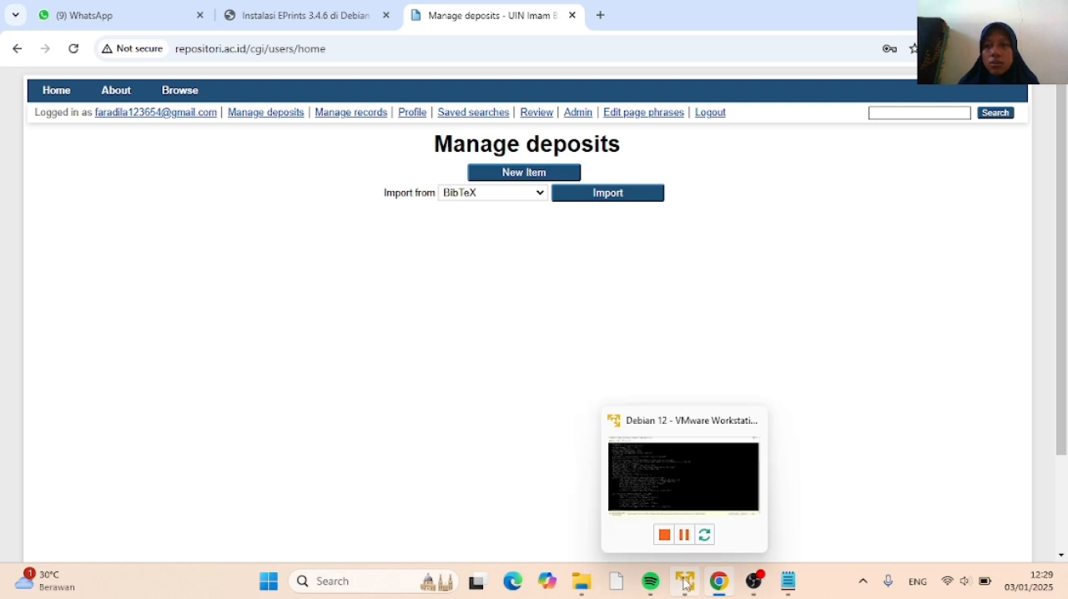
Switch to VMware, shut down the Debian 12 virtual machine with the poweroff command, and dismiss the removable devices notice
left_click(685, 583)
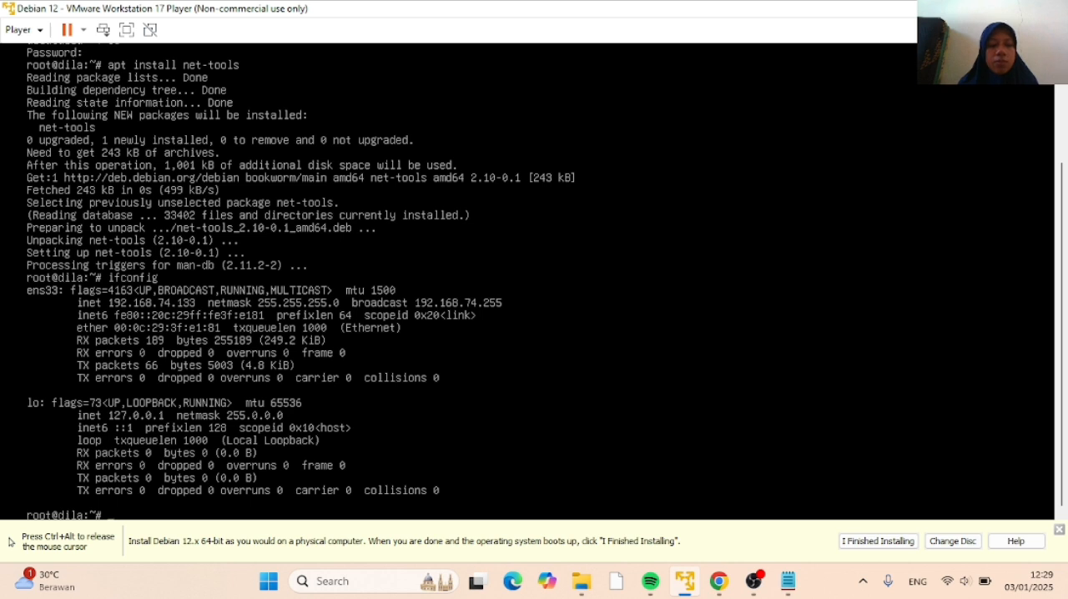
key("ctrl+alt")
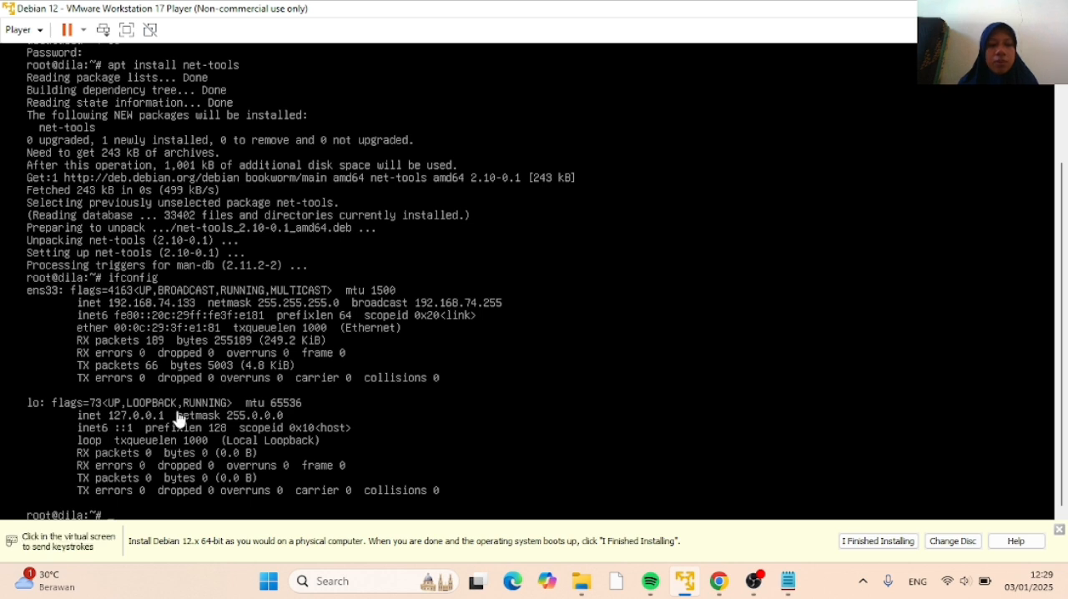
left_click(114, 516)
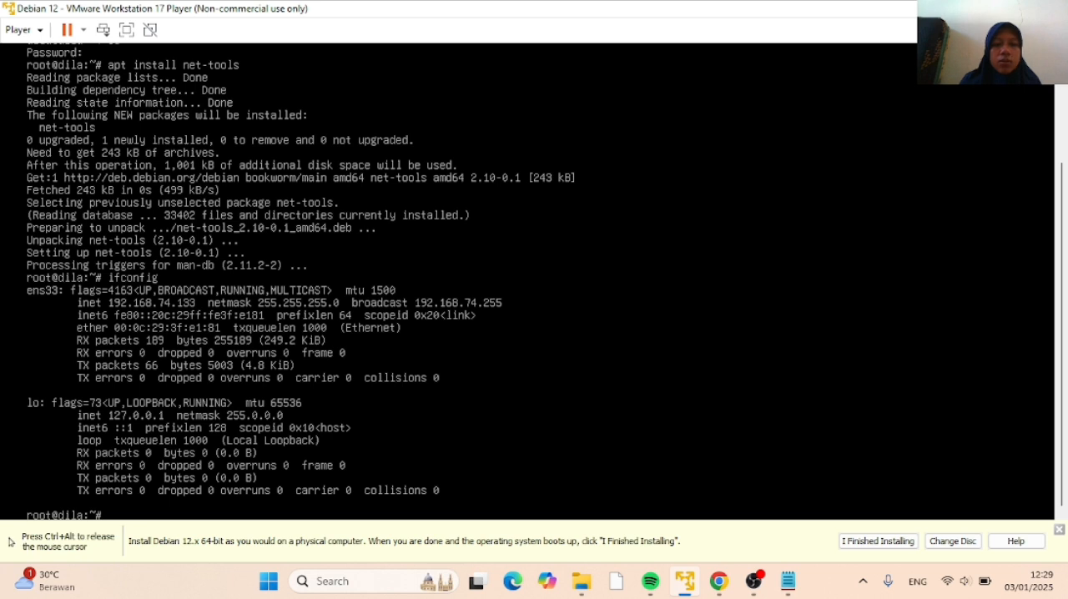
type("powe")
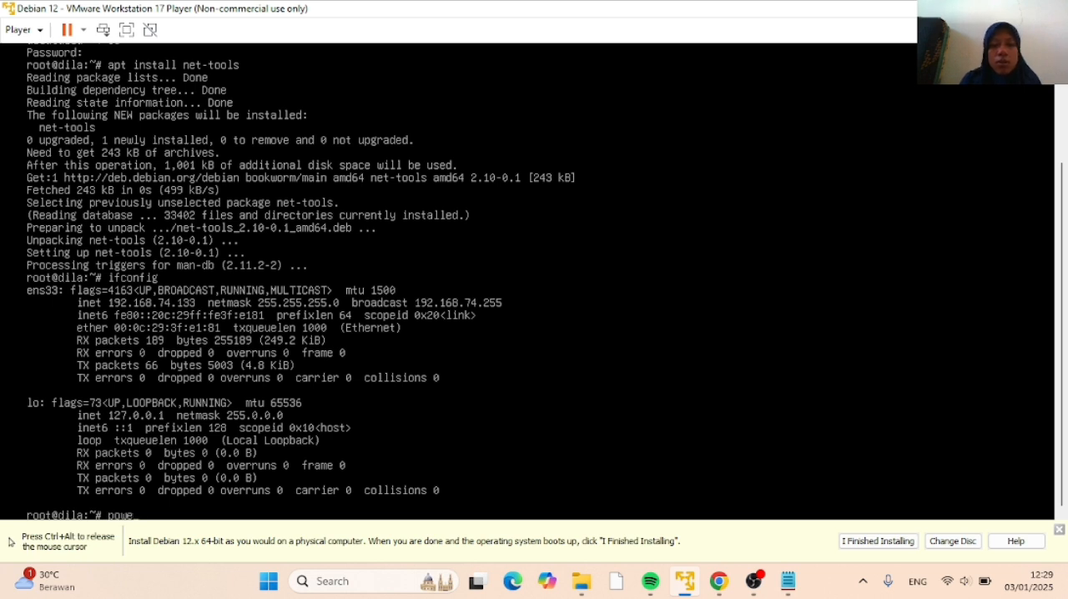
type("roff")
key("Return")
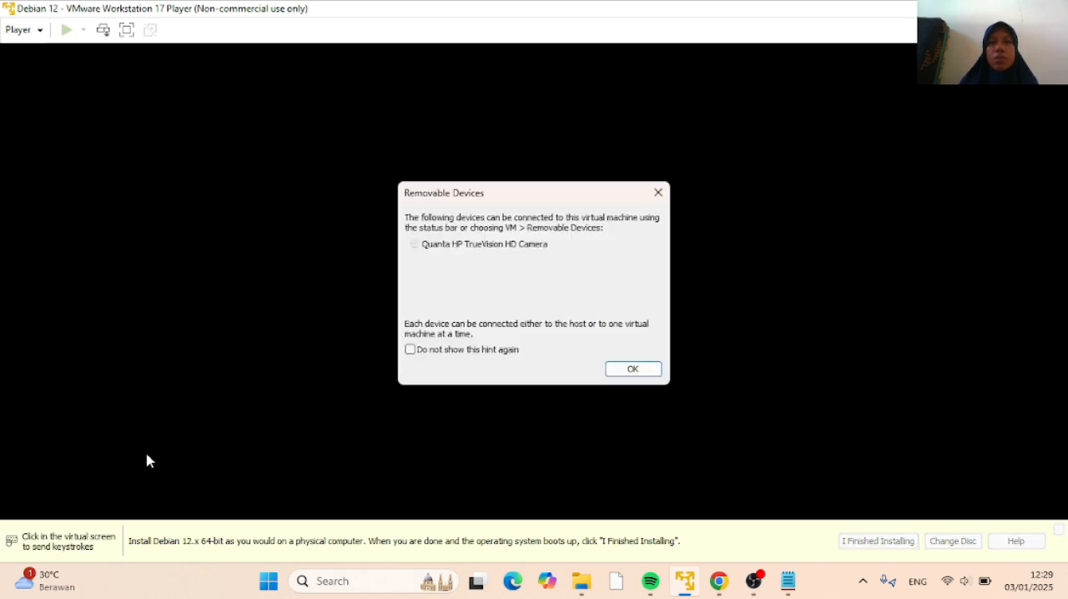
left_click(631, 369)
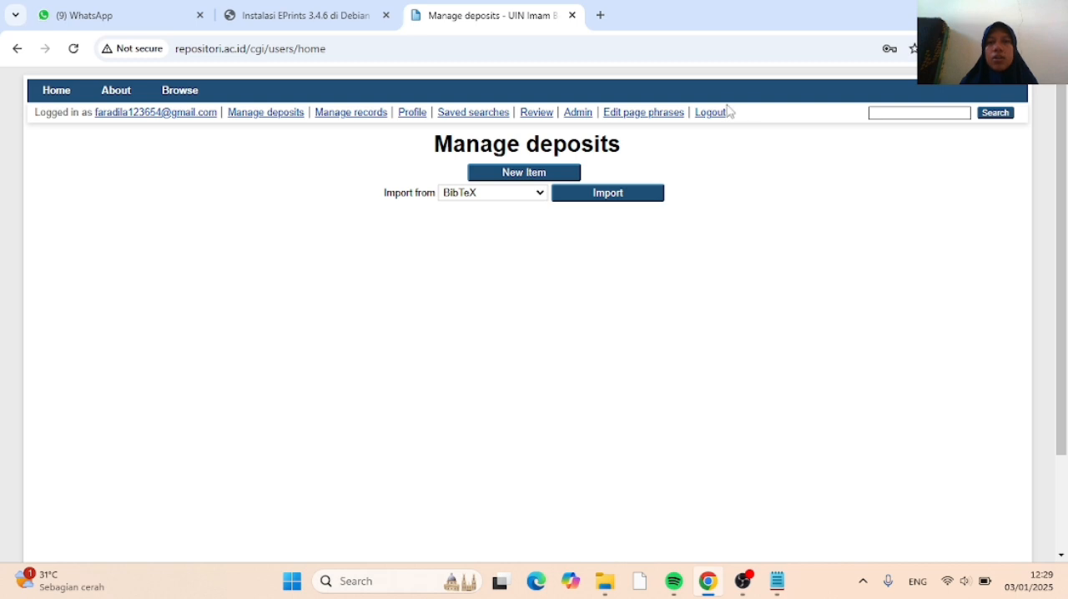
Reload the repository's Manage deposits page in Chrome to test access while the virtual machine is off, and minimise the browser
left_click(73, 51)
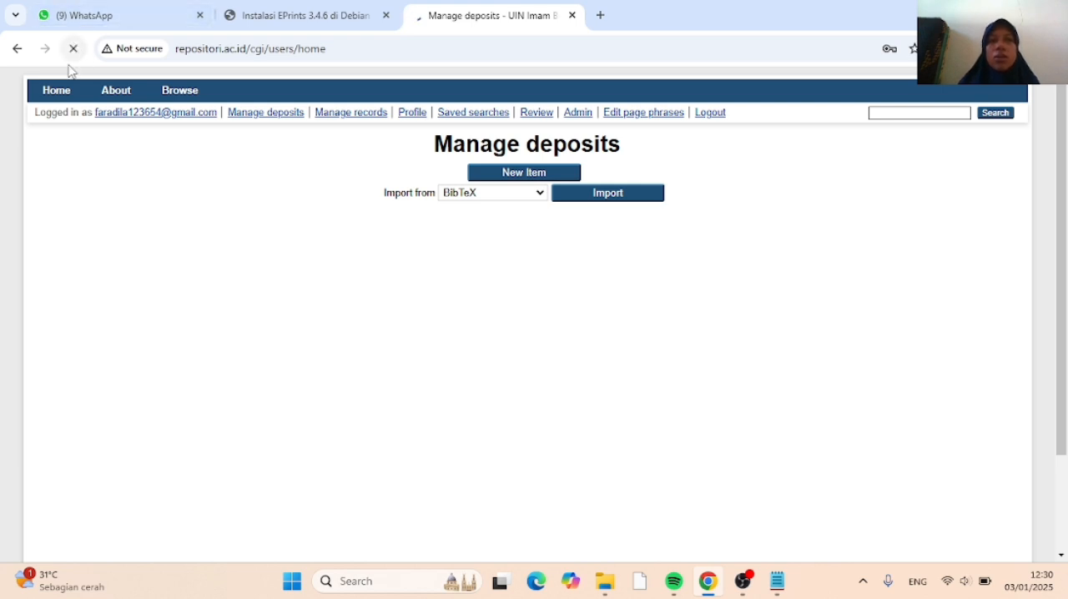
left_click(973, 15)
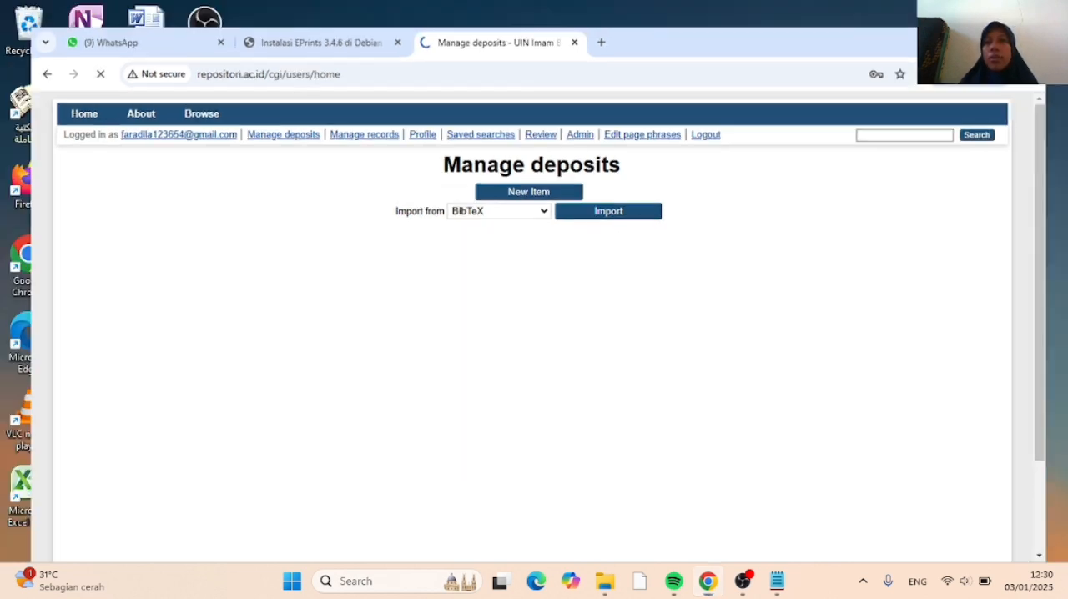
Launch VMware Workstation 17 Player from the desktop and start the Debian 12 virtual machine in a maximised window
left_click(157, 489)
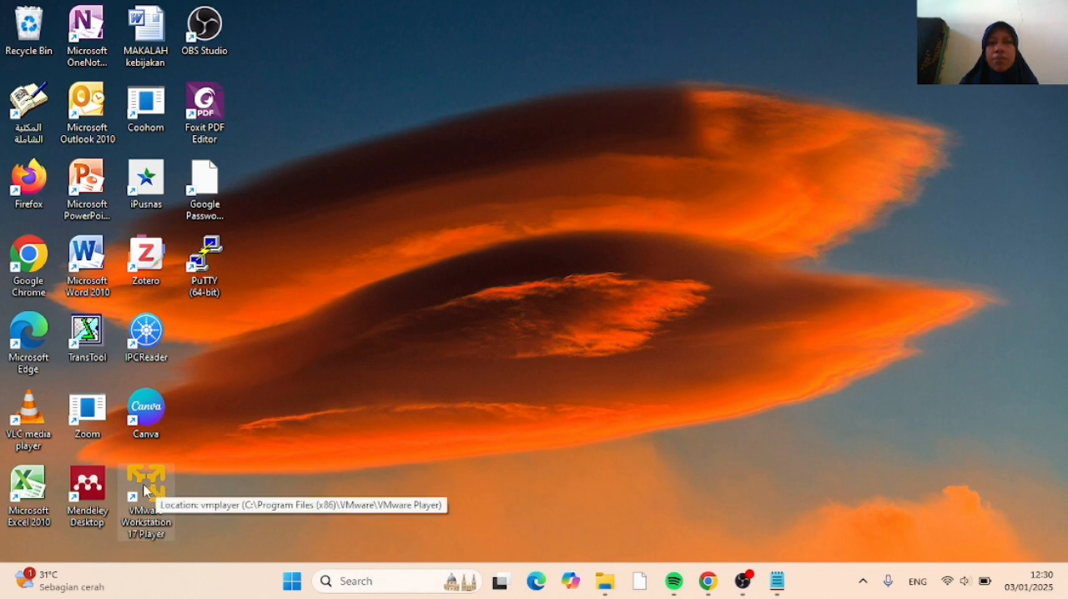
double_click(141, 483)
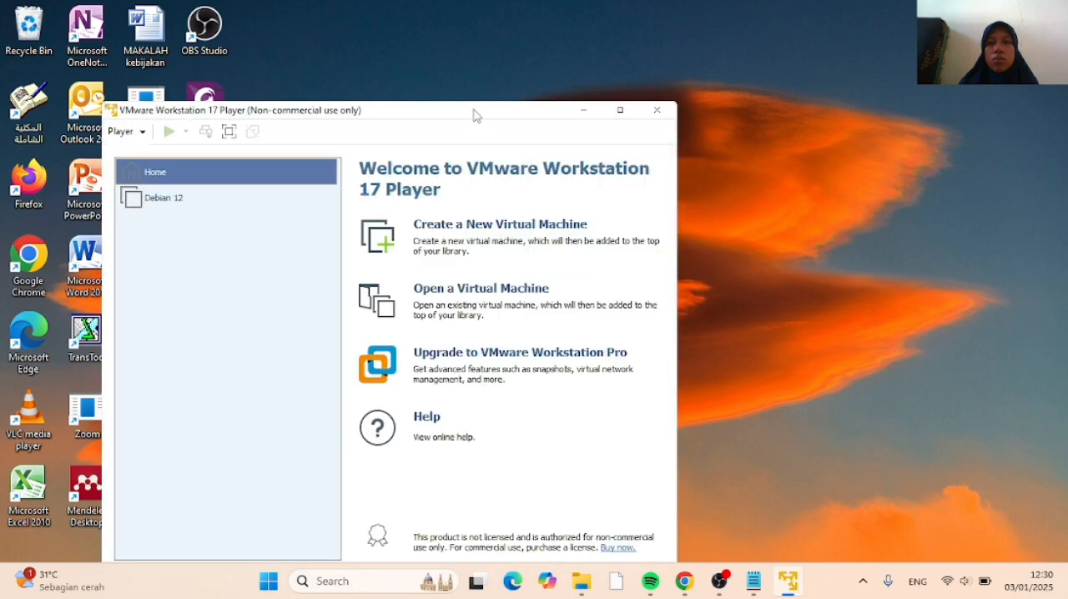
left_click_drag(473, 114, 620, 44)
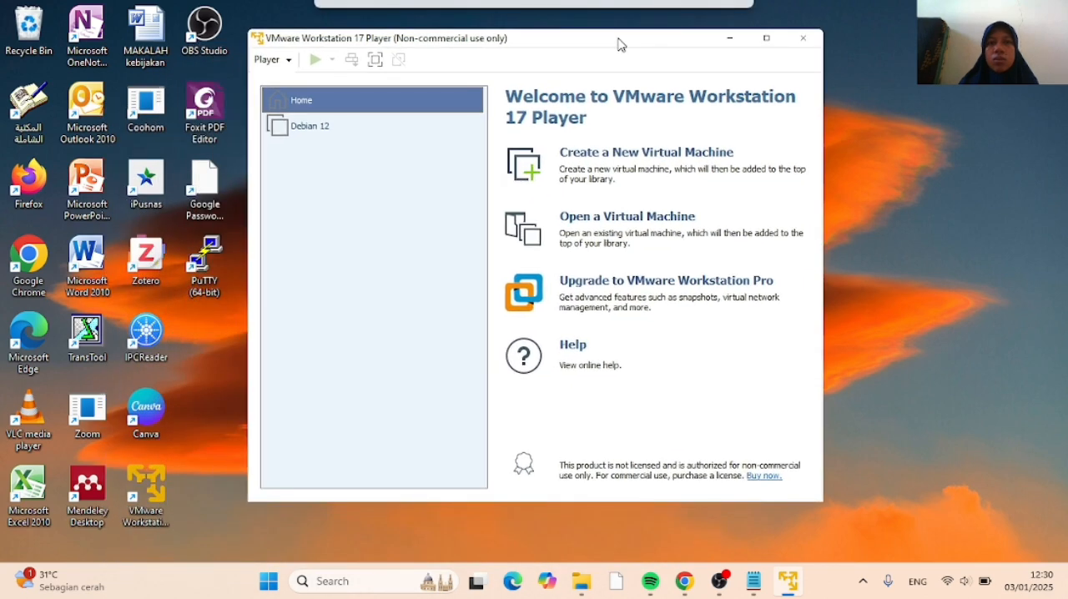
double_click(344, 127)
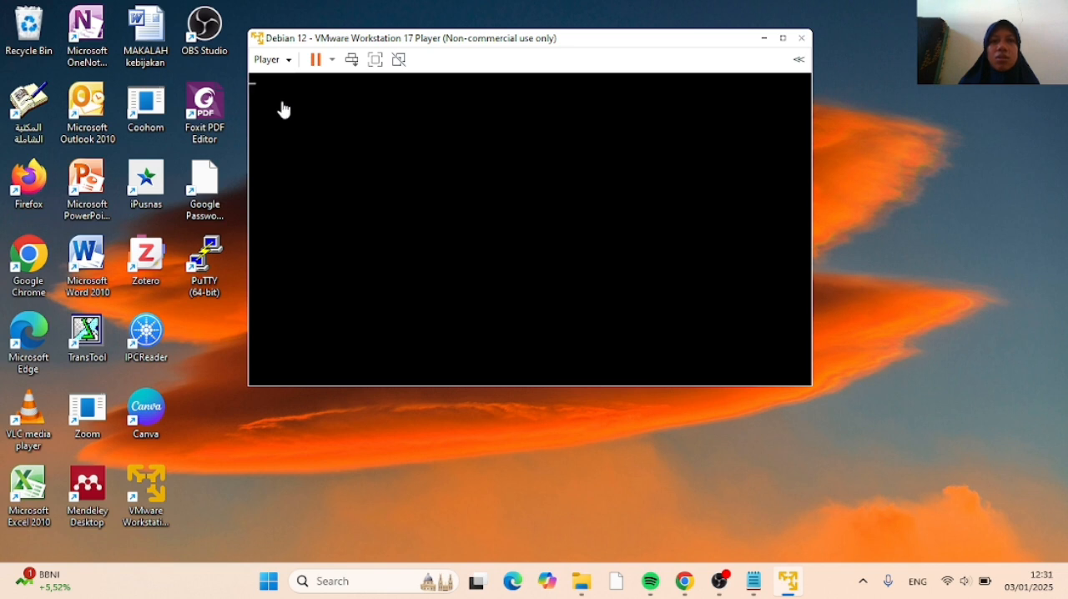
left_click(783, 38)
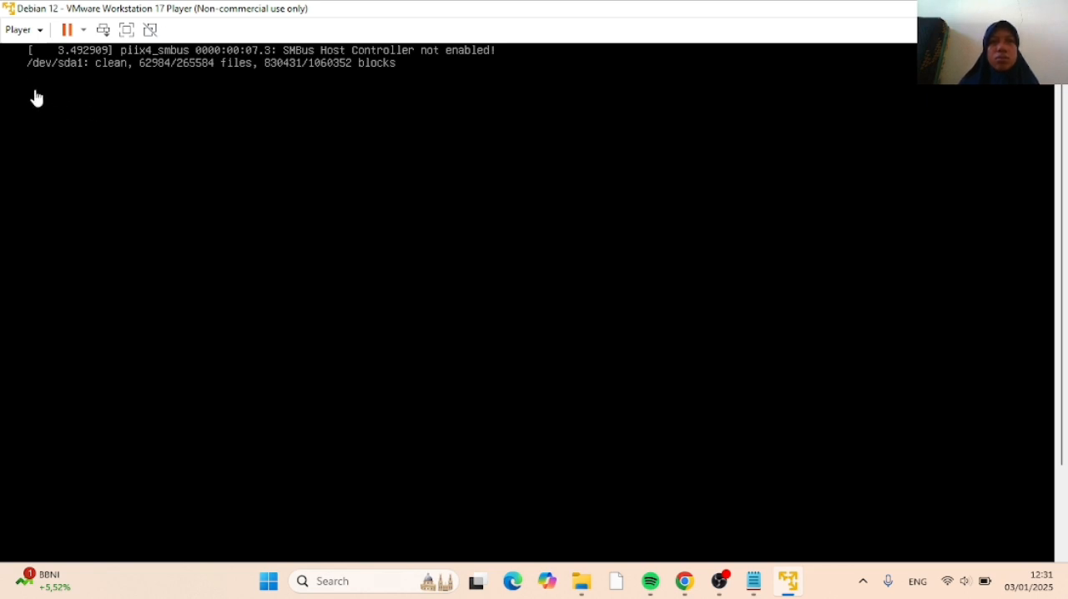
Log in to the Debian console with the regular user's name and password, and switch to root with su - and the root password
left_click(109, 100)
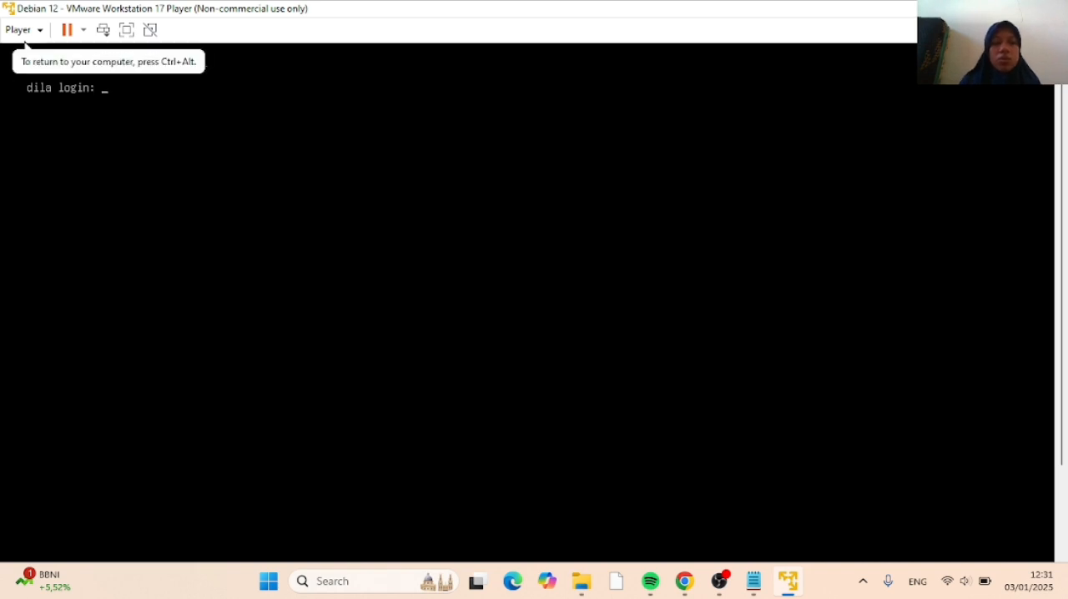
type("dilaa")
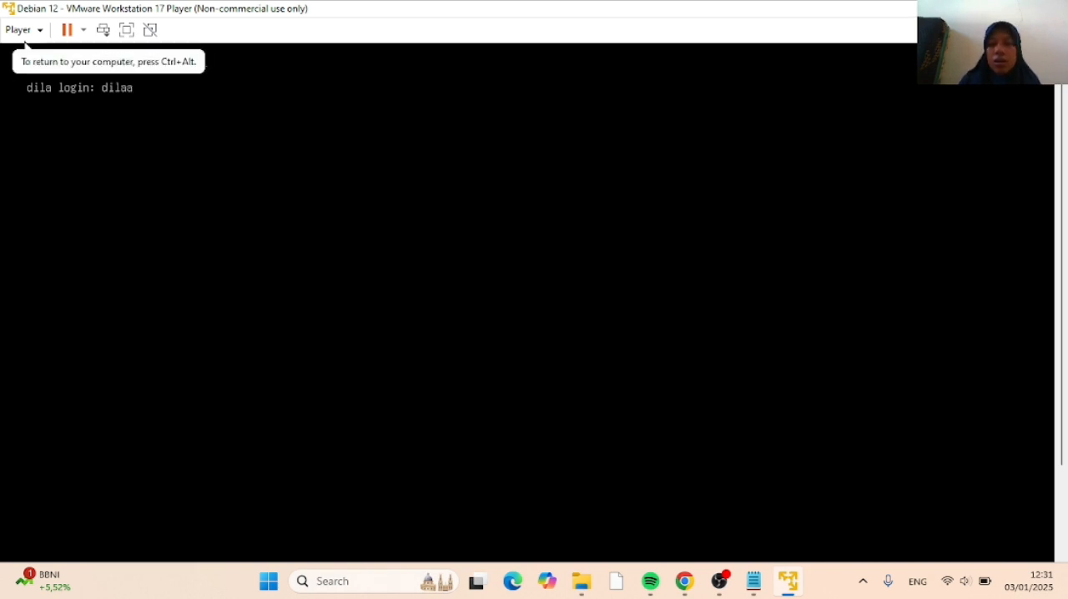
key("BackSpace")
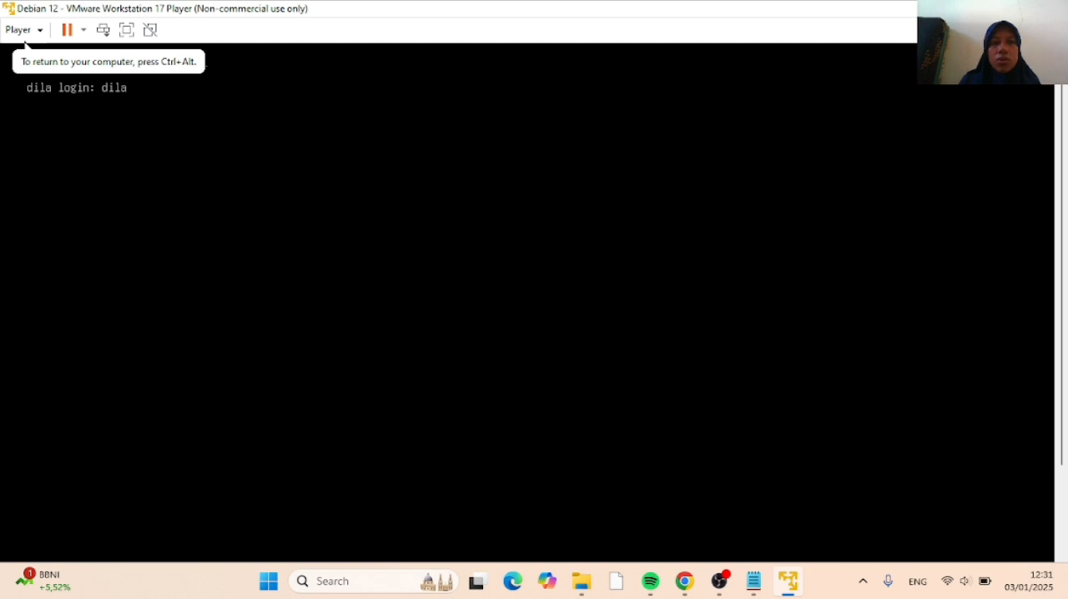
key("Return")
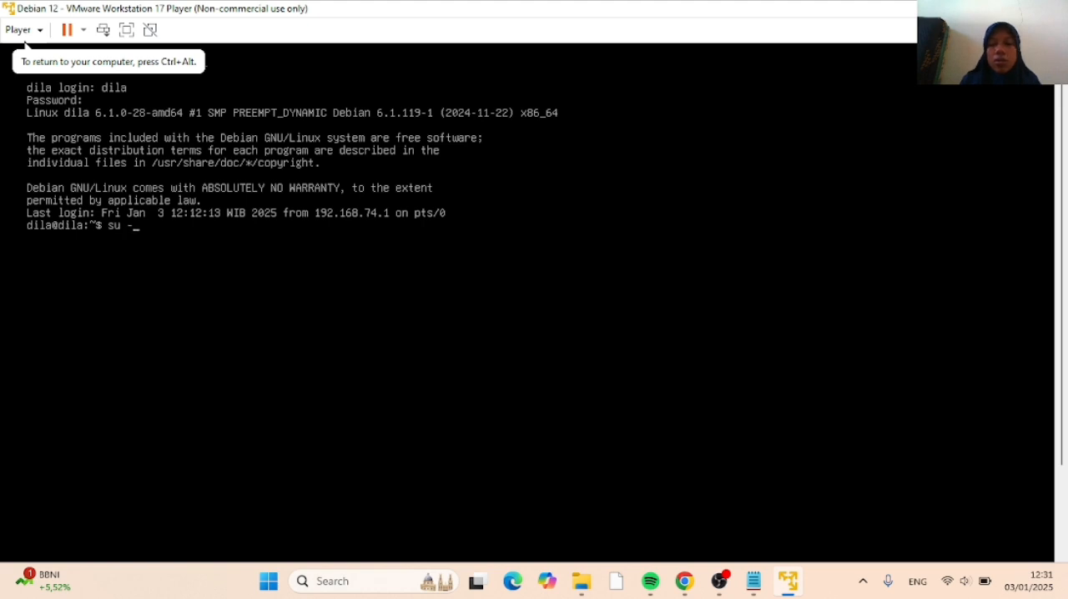
key("Return")
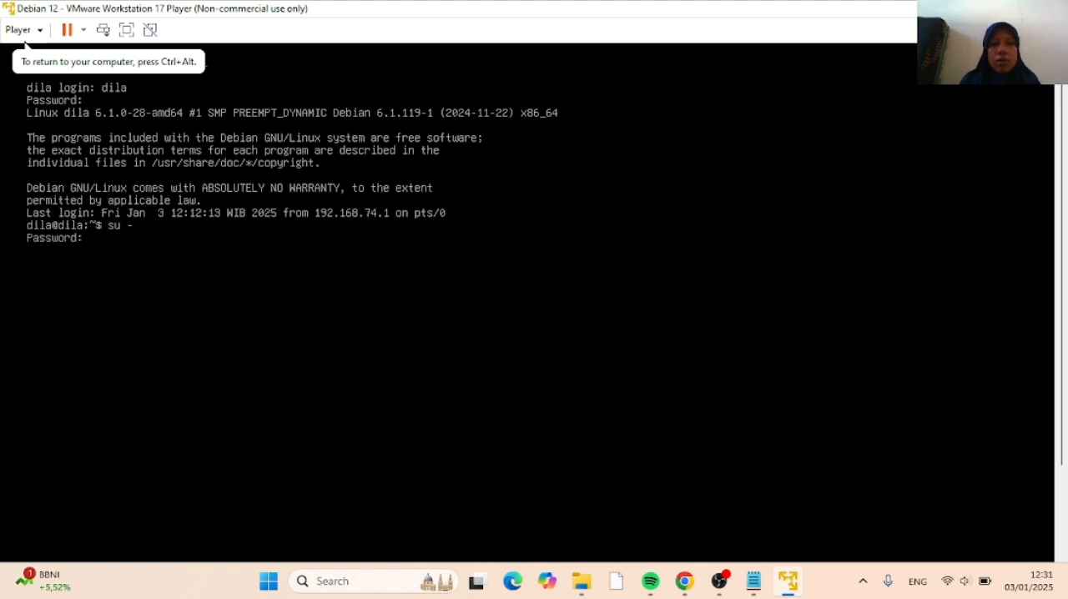
key("Return")
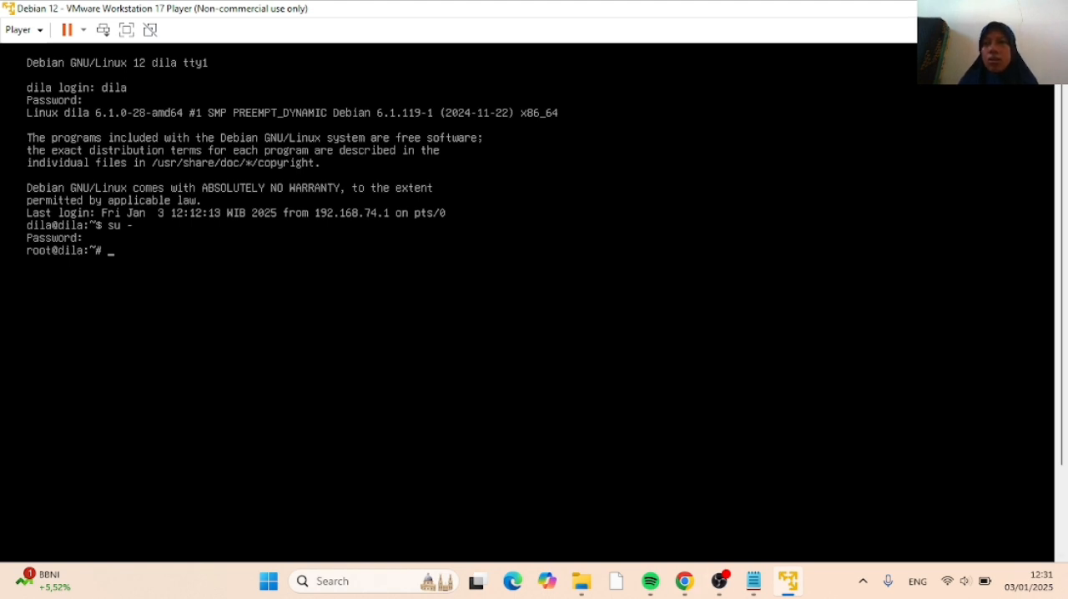
Minimise the virtual machine, switch to Chrome, and reload the repositori.ac.id page
left_click(975, 8)
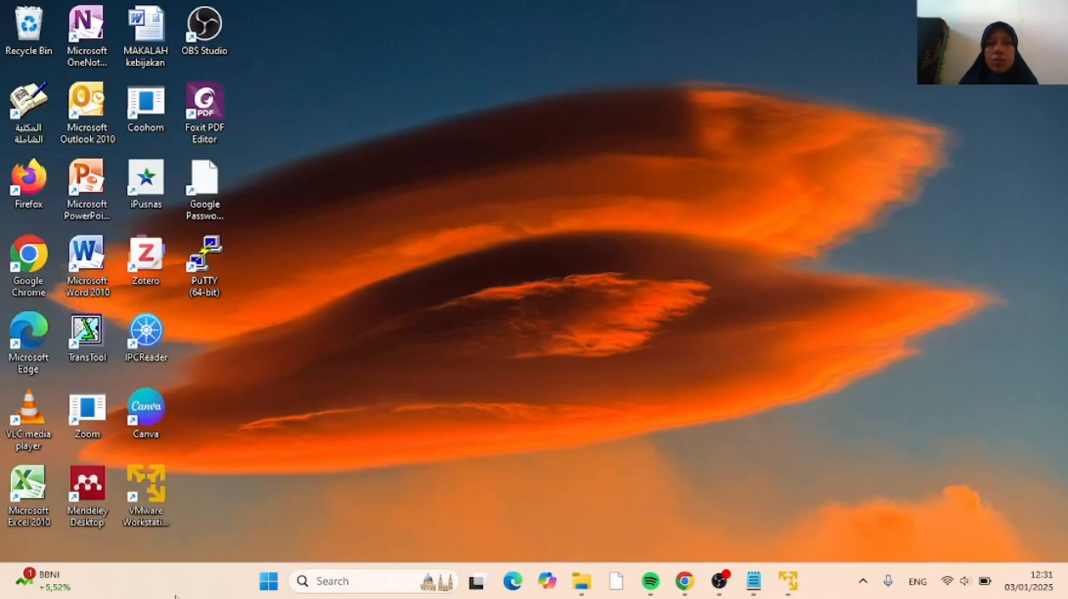
left_click(685, 582)
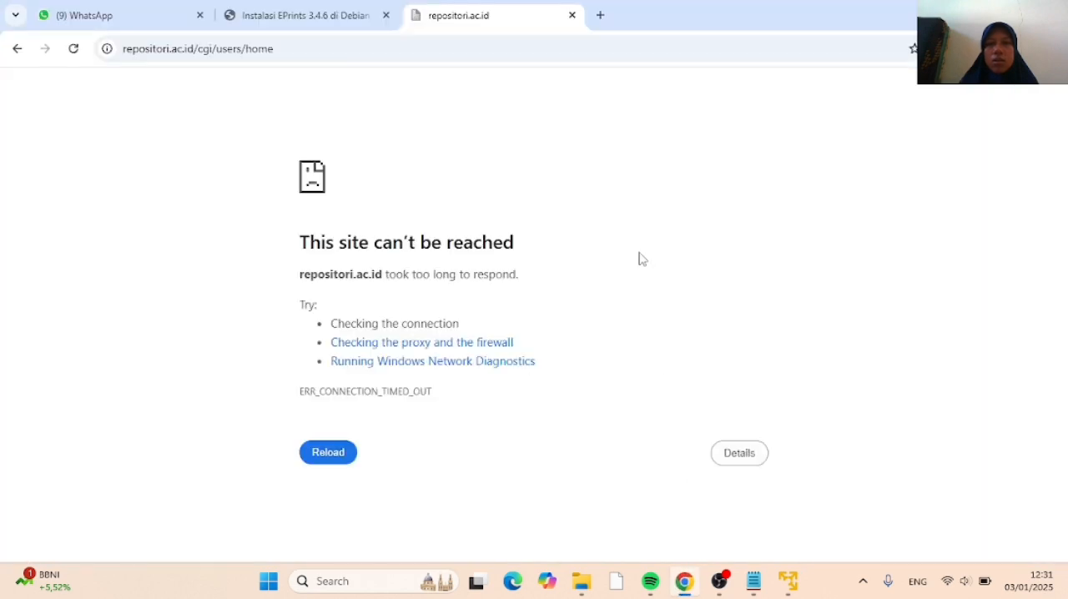
left_click(74, 49)
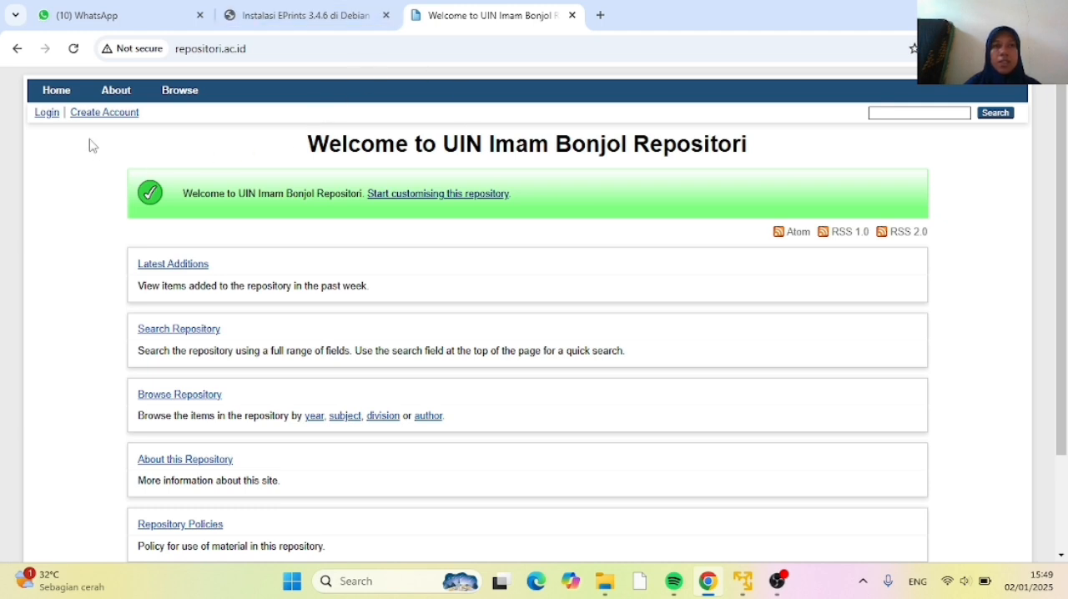
Log in from the repository's home page with the username admin and the account password
left_click(40, 115)
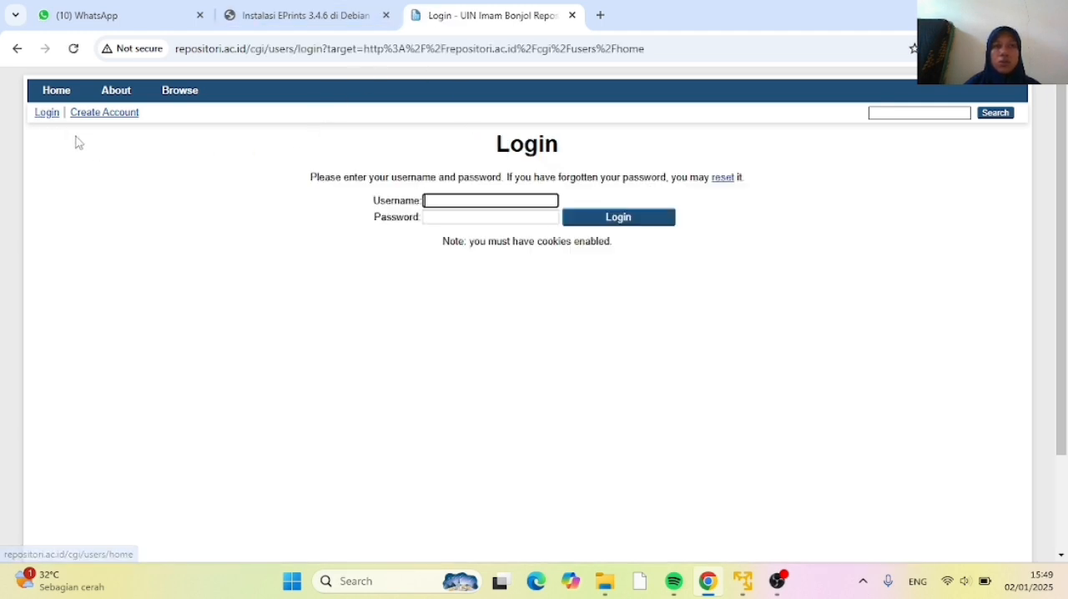
left_click(443, 197)
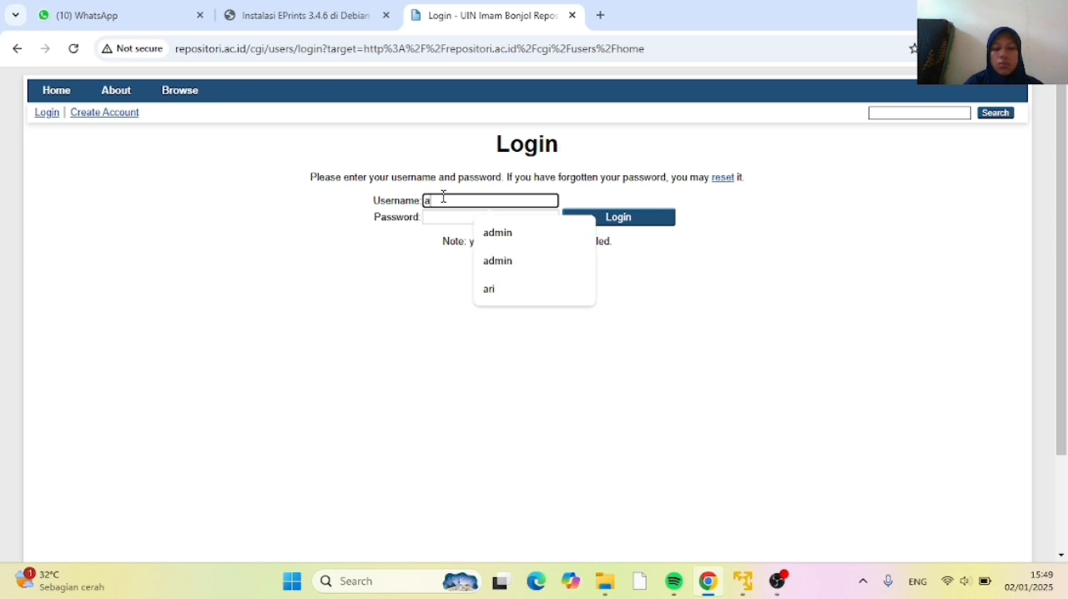
type("admin")
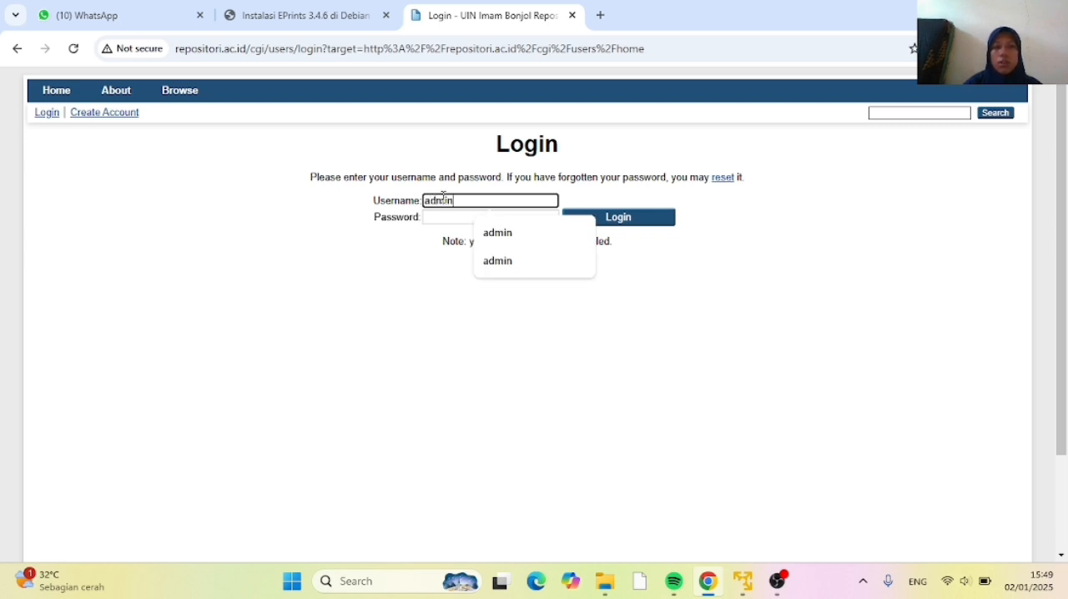
left_click(448, 224)
type("******")
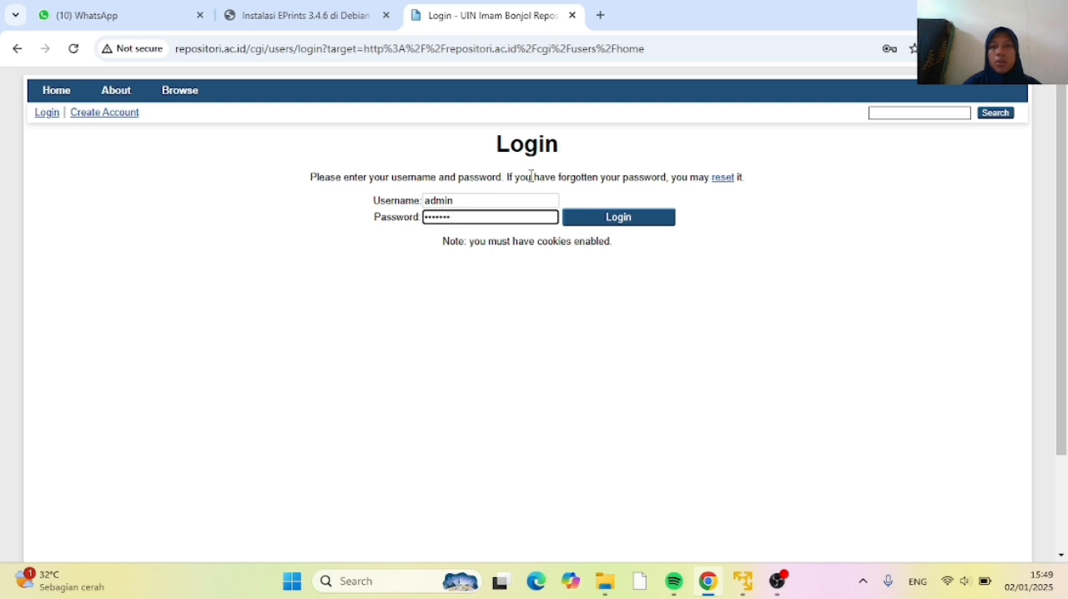
left_click(617, 217)
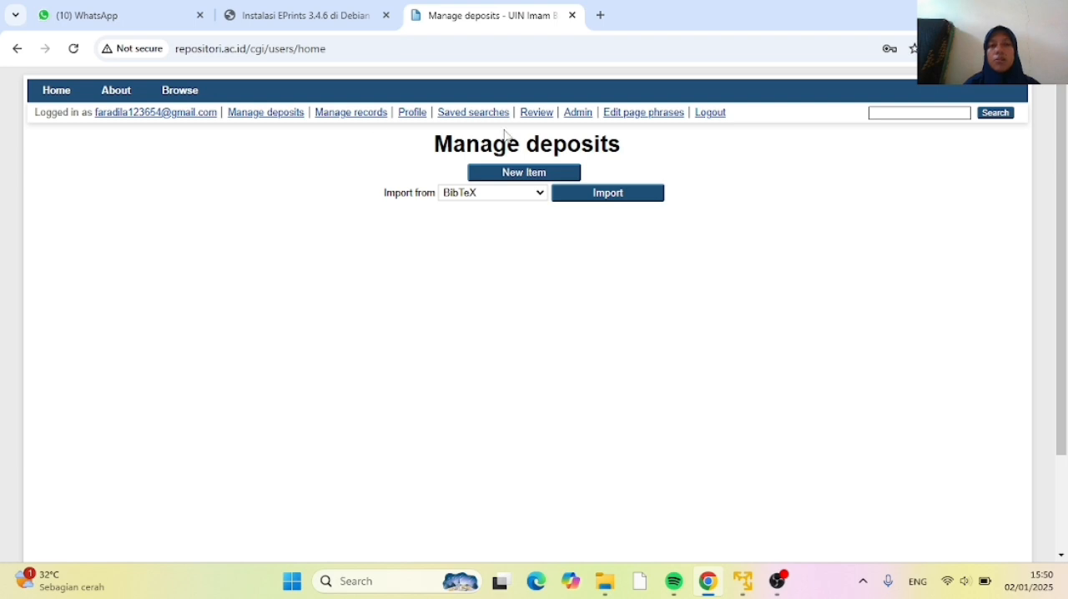
Open the EPrints Bazaar from the system tools of the repository's administration page
left_click(581, 121)
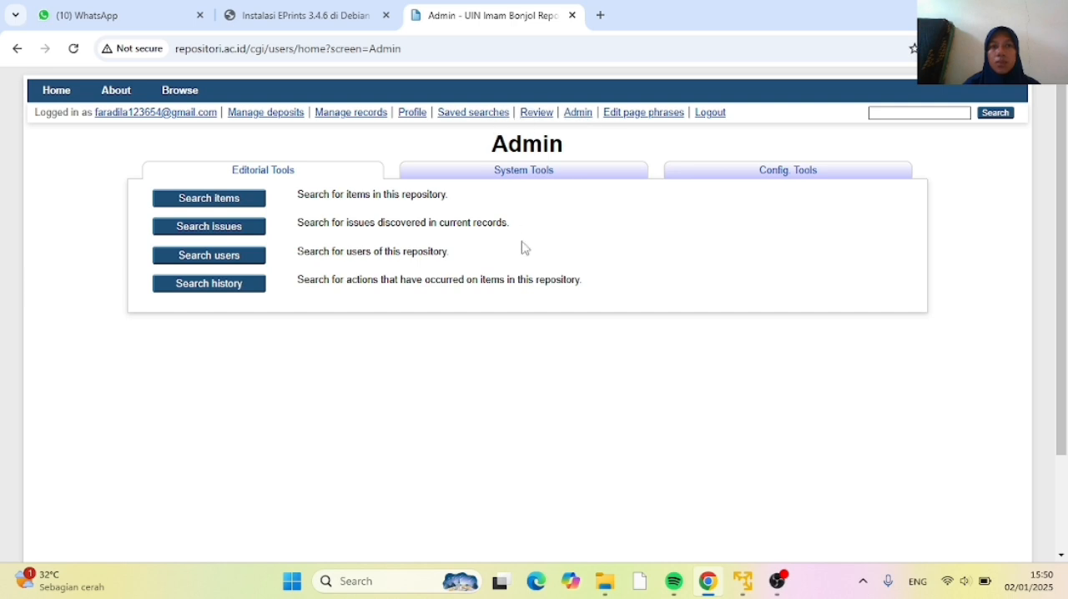
left_click(515, 173)
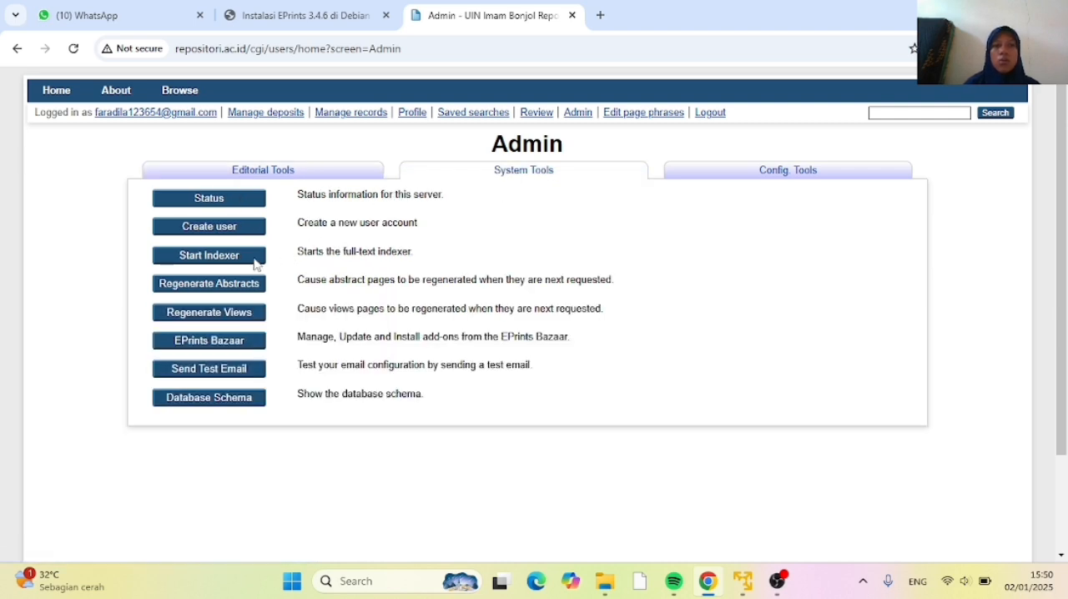
left_click(212, 349)
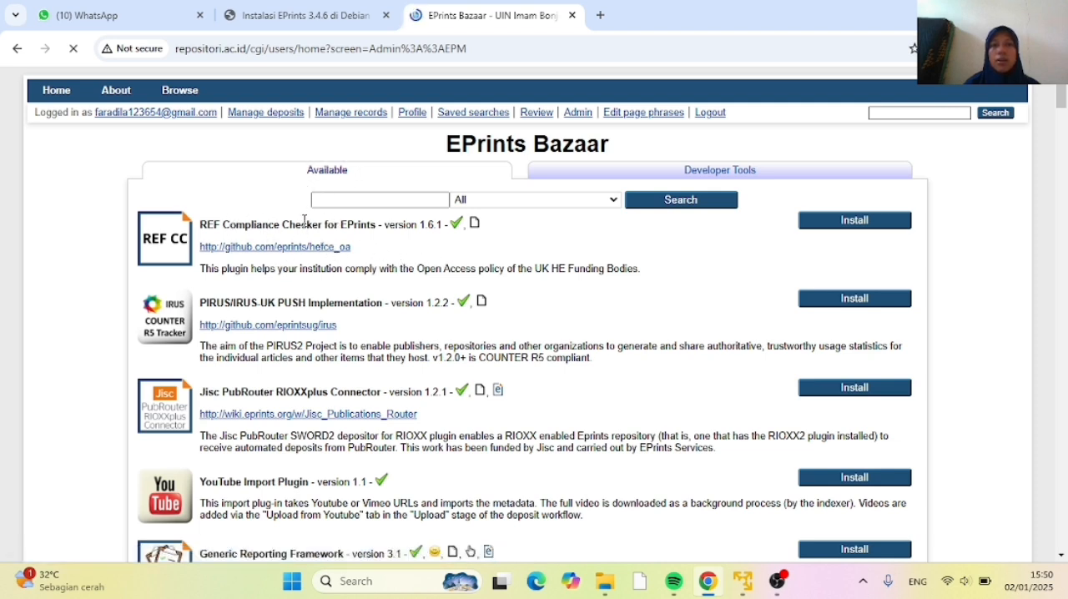
Search the EPrints Bazaar for theme and install APW theme for EPrints 3.3 Branding - Sempati (Free)
left_click(379, 201)
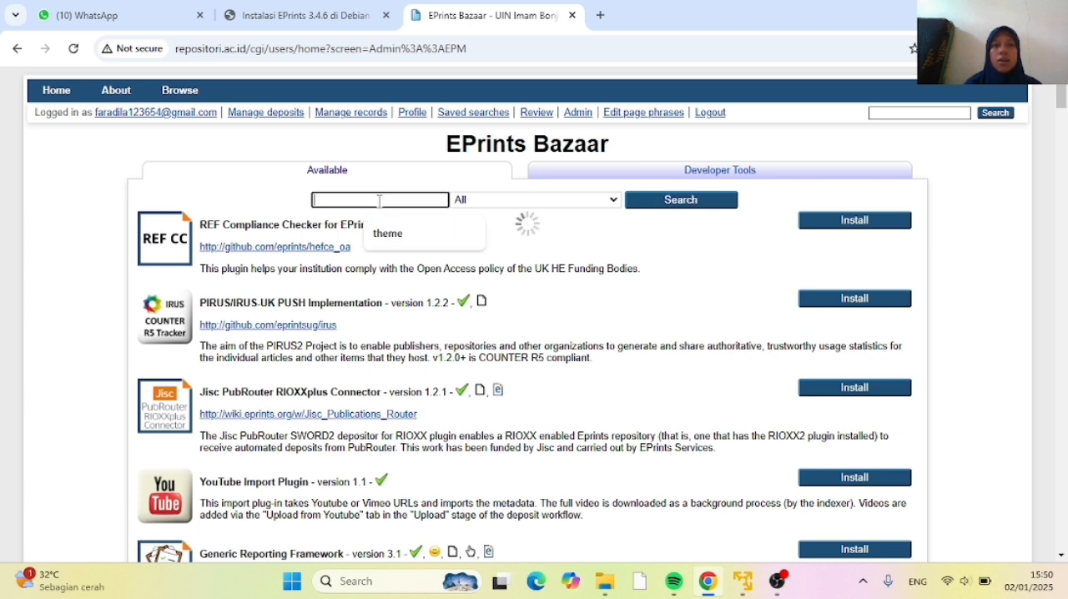
type("theme")
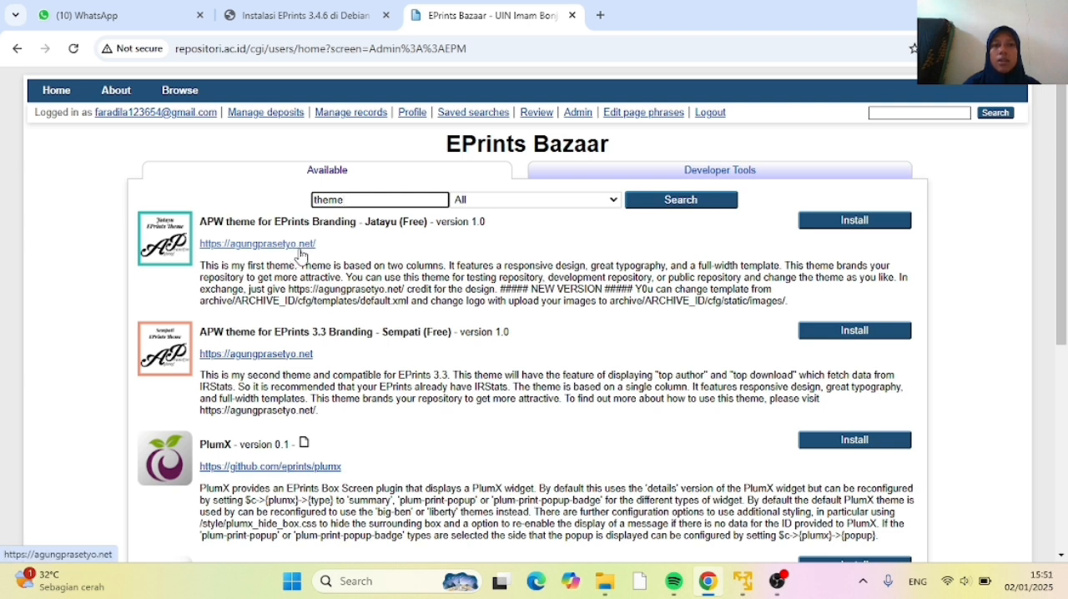
left_click(831, 333)
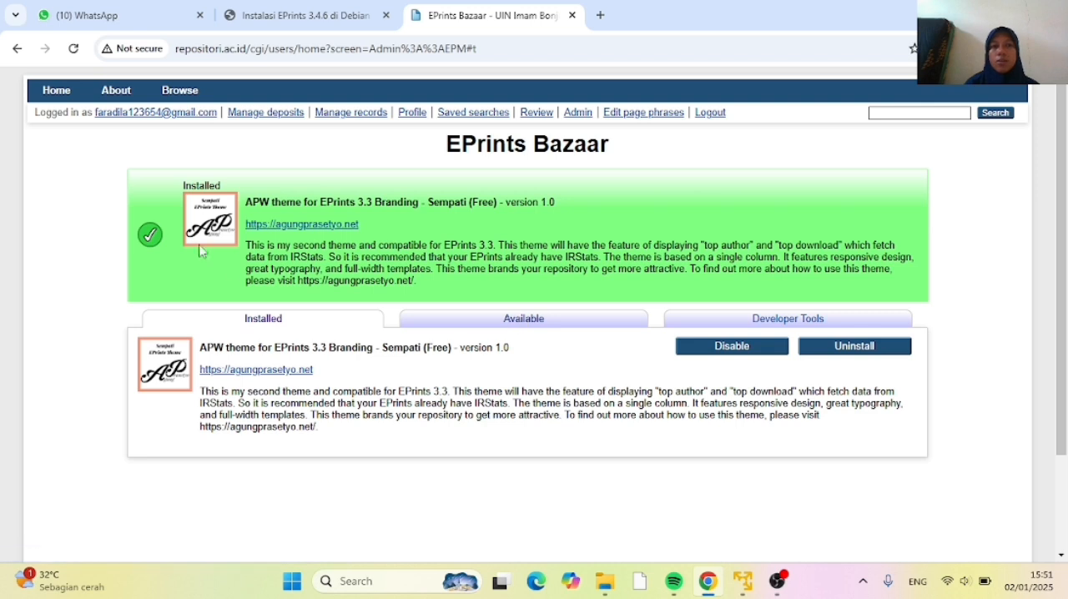
Open repositori.ac.id in a new browser tab and look over the home page with the installed theme
left_click(601, 15)
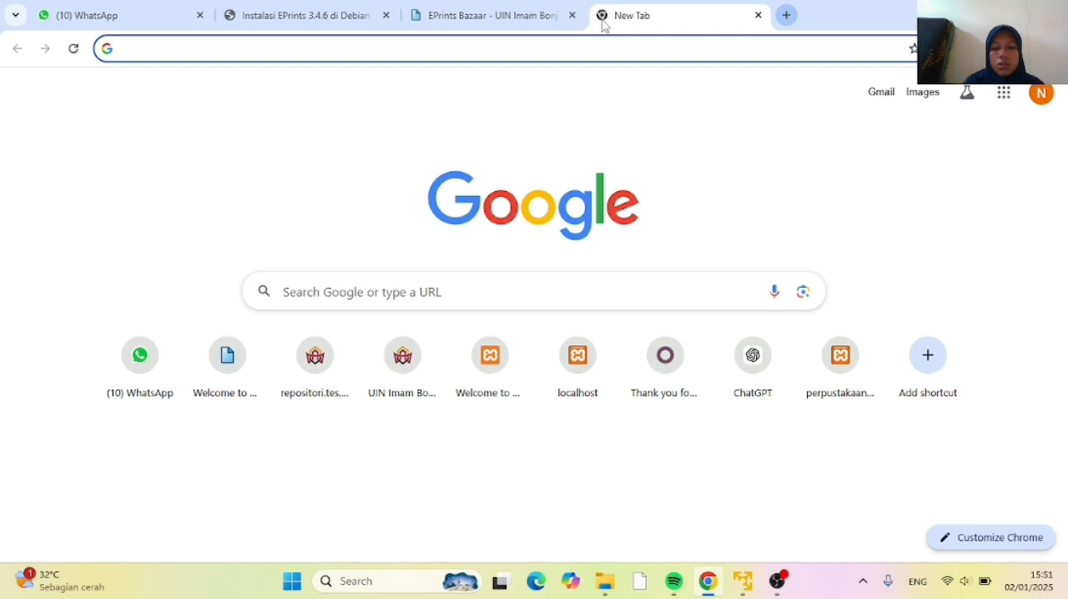
type("r")
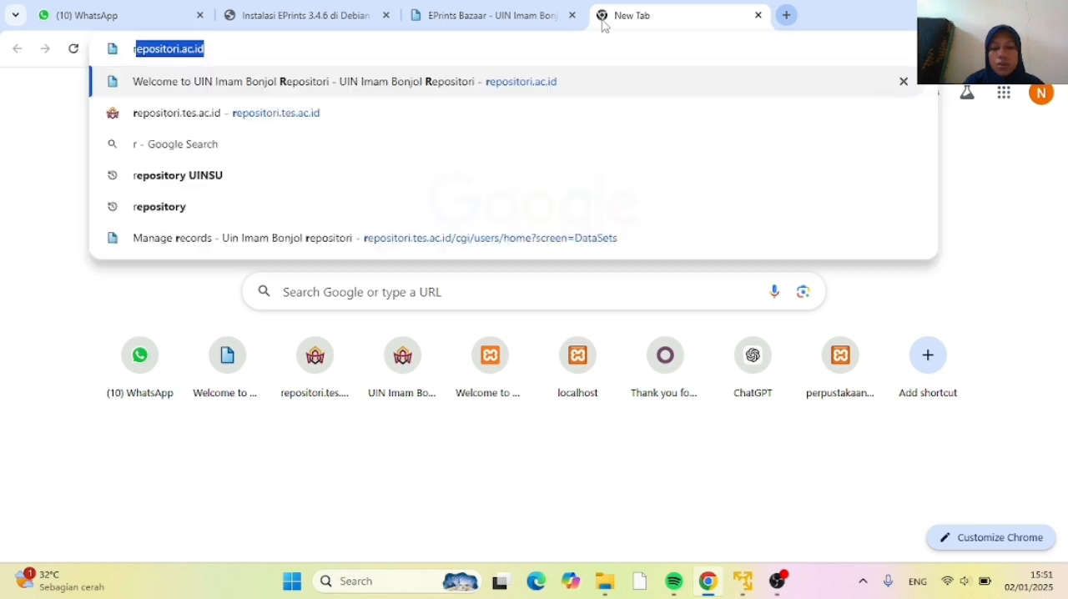
type("epositori.")
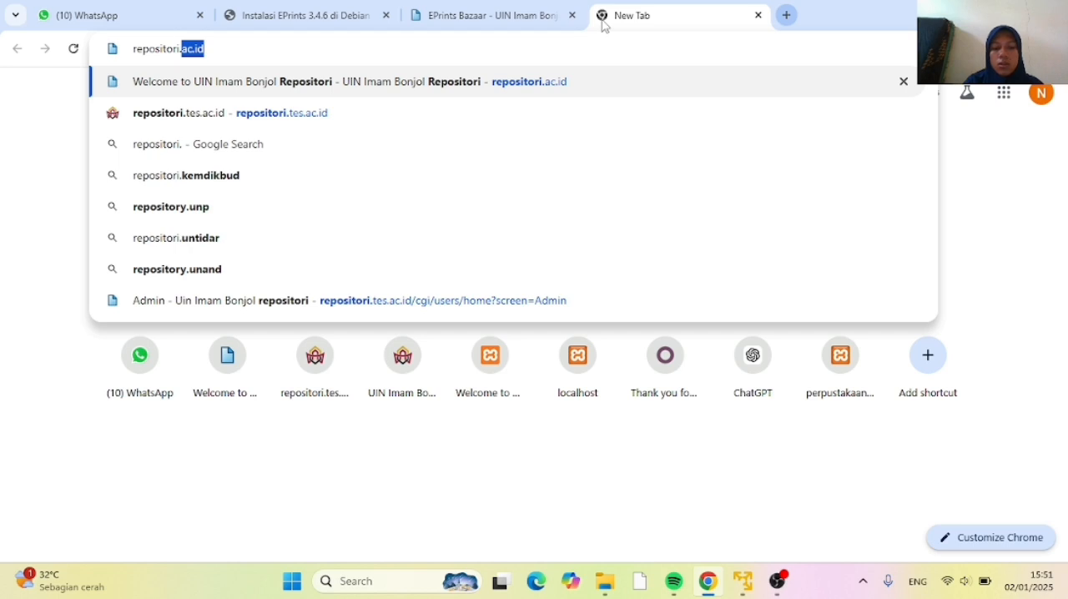
type("ac")
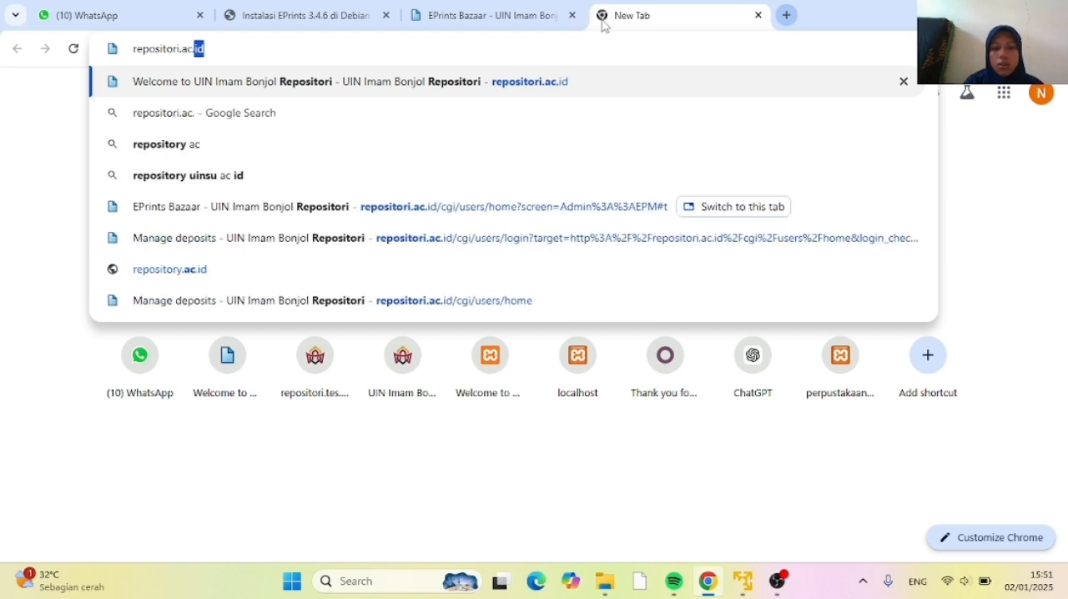
type(".id")
key("Return")
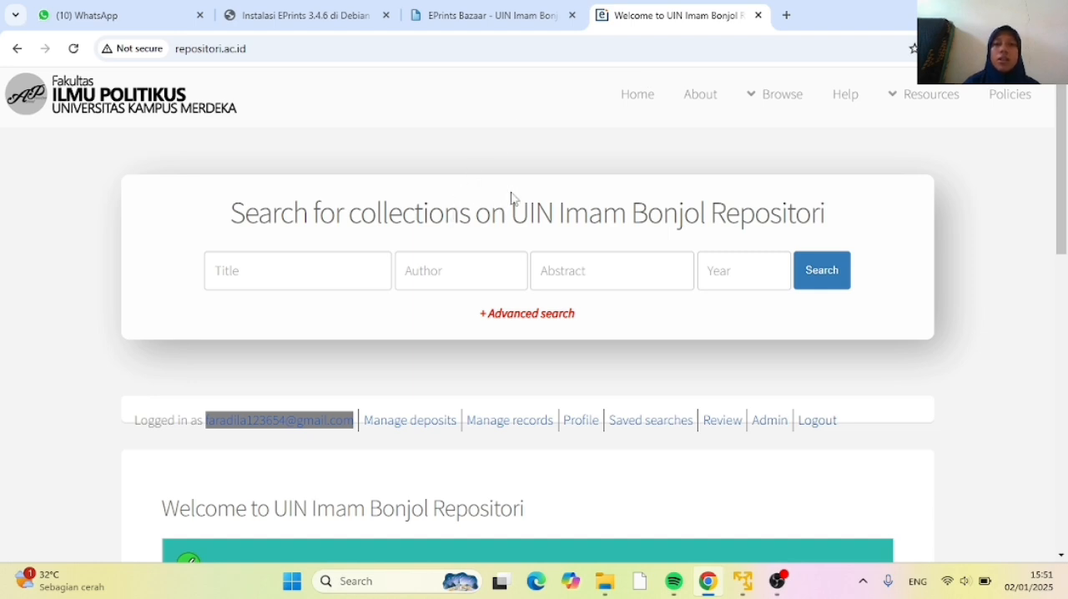
scroll(489, 219, "down", 9)
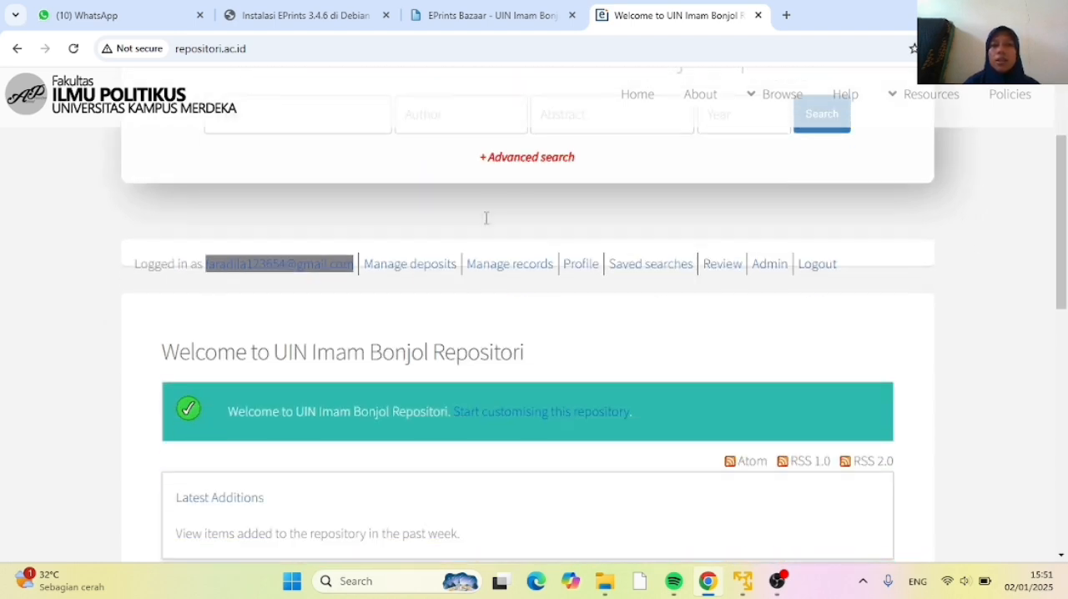
scroll(489, 219, "up", 5)
scroll(490, 223, "up", 5)
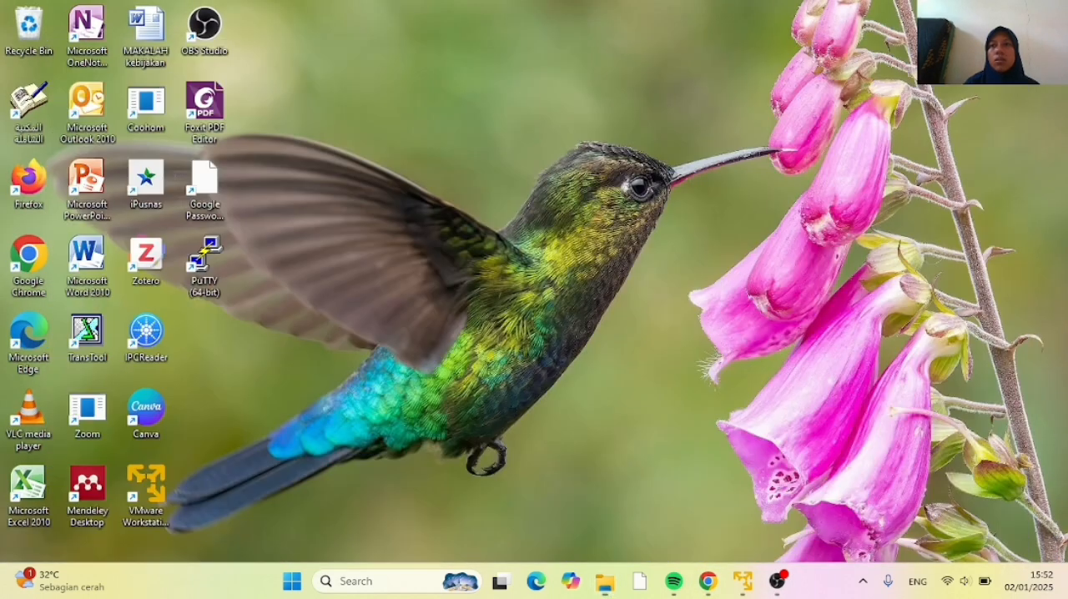
Switch to File Explorer and open the Bahan Praktek 5 Eprints 3.4.5 folder inside manajemen perpustakaan on drive D
mouse_move(601, 590)
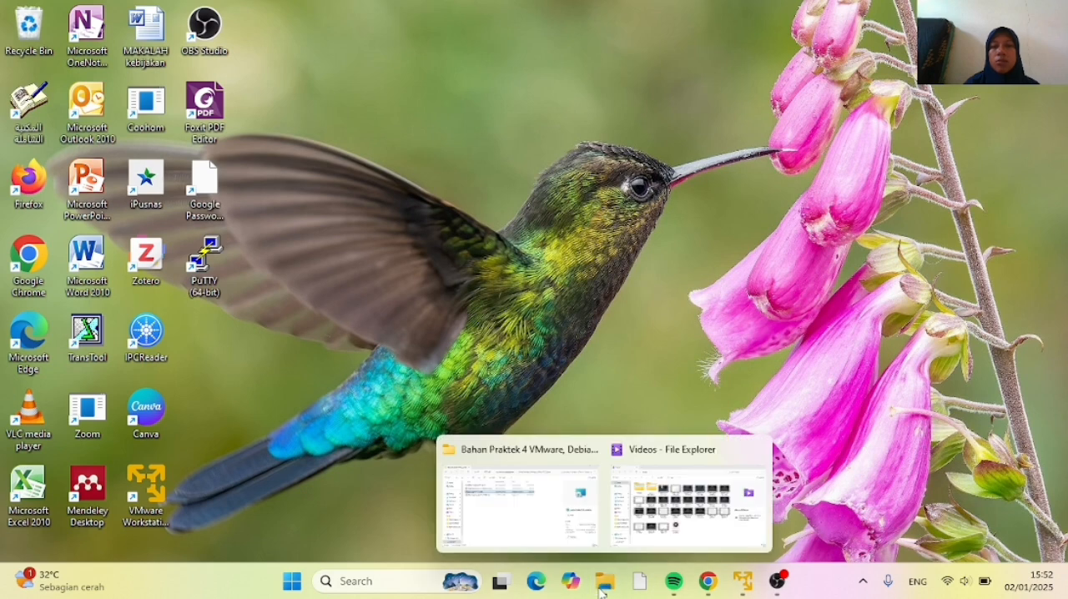
left_click(565, 535)
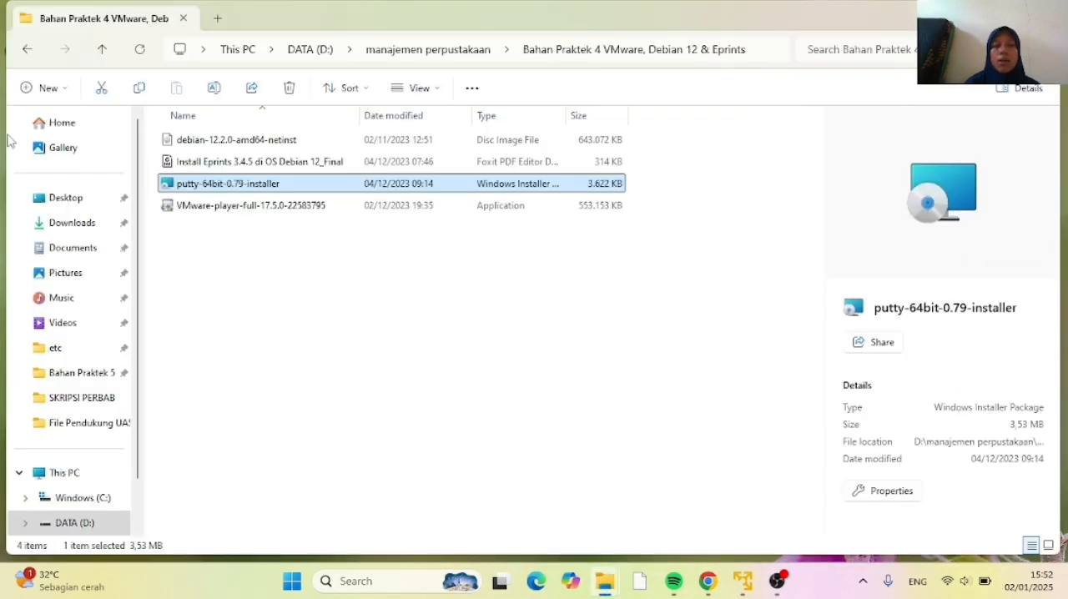
left_click(26, 523)
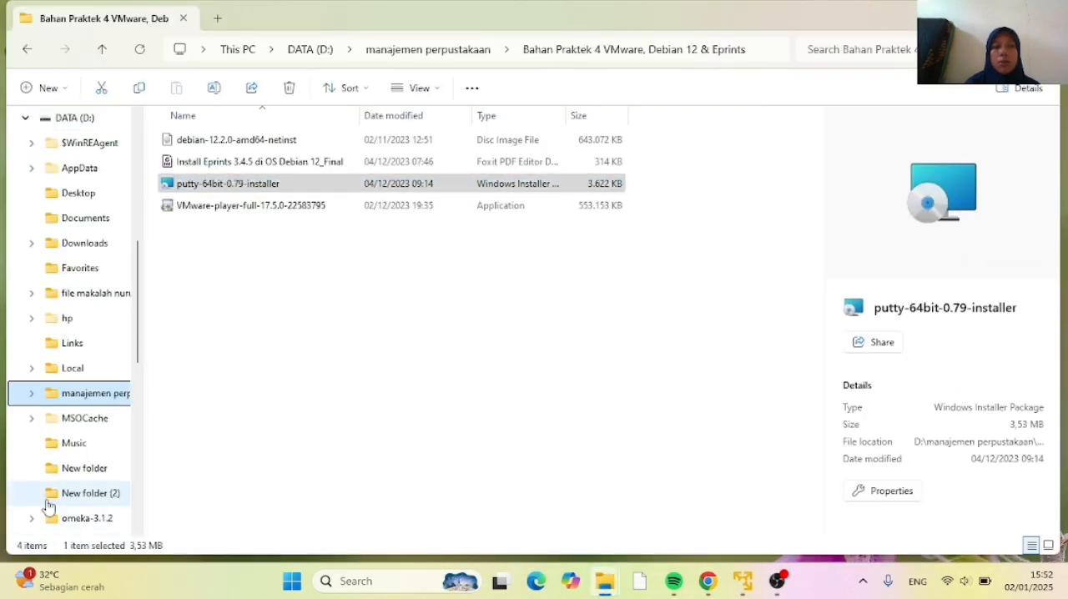
left_click(72, 399)
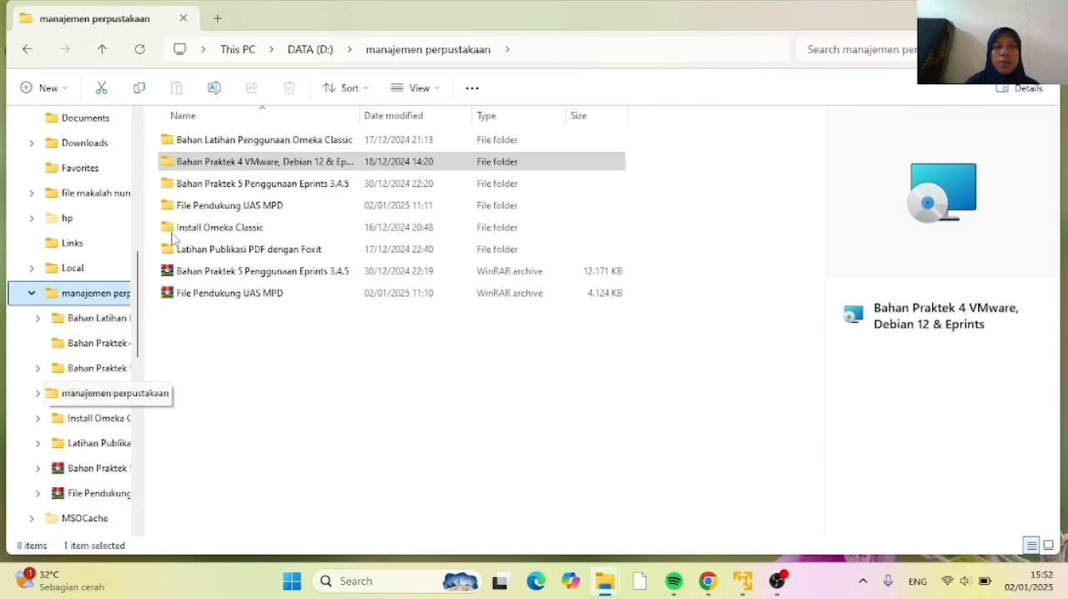
double_click(230, 184)
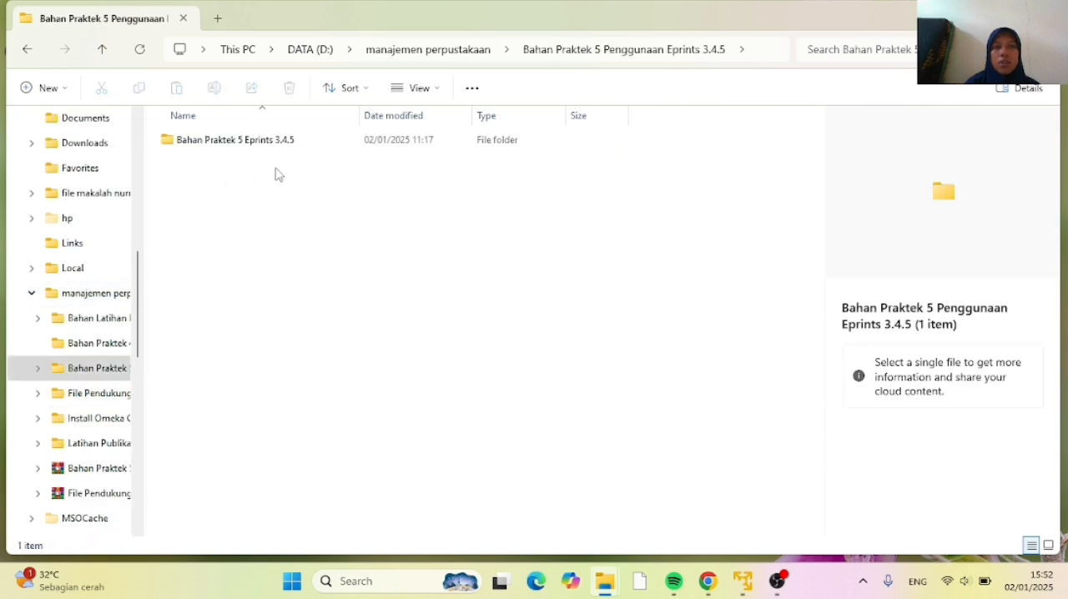
double_click(239, 146)
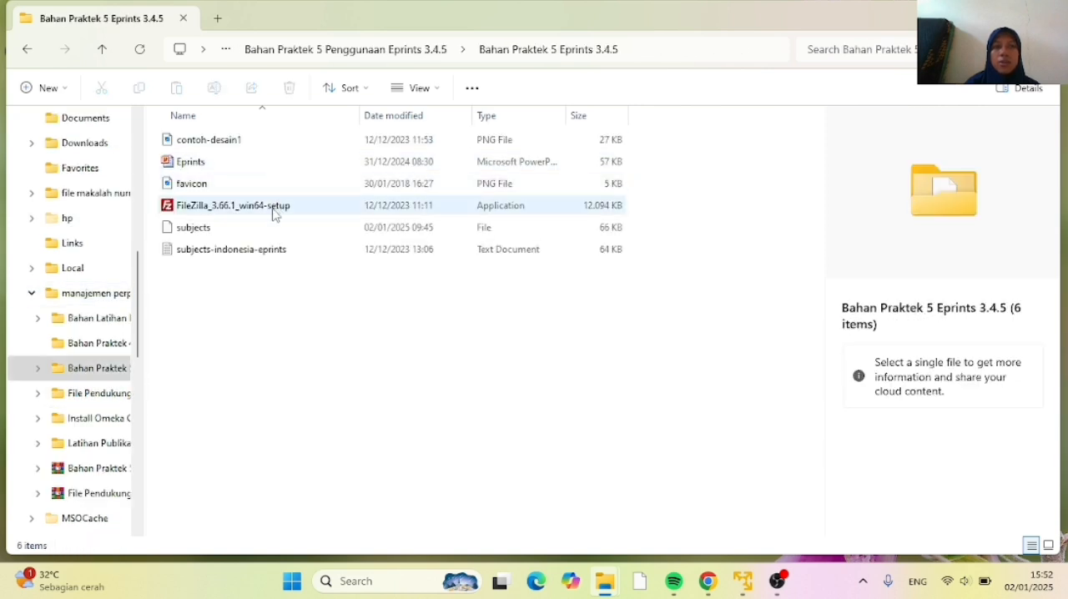
Run FileZilla_3.66.1_win64-setup and install FileZilla for all users with a desktop icon, in D:\Program Files\FileZilla FTP Client
double_click(243, 208)
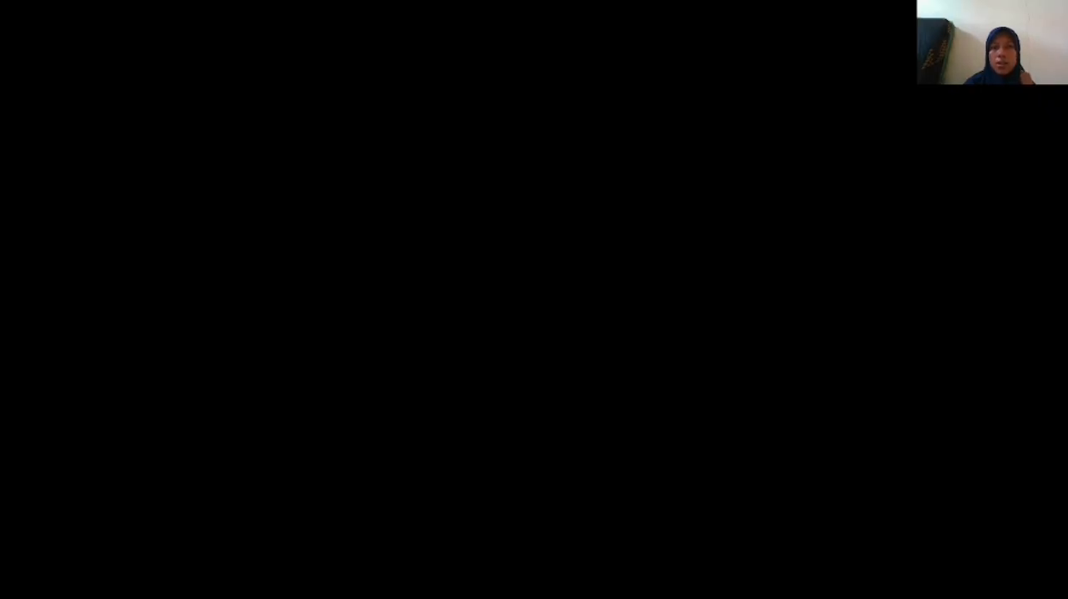
left_click(450, 422)
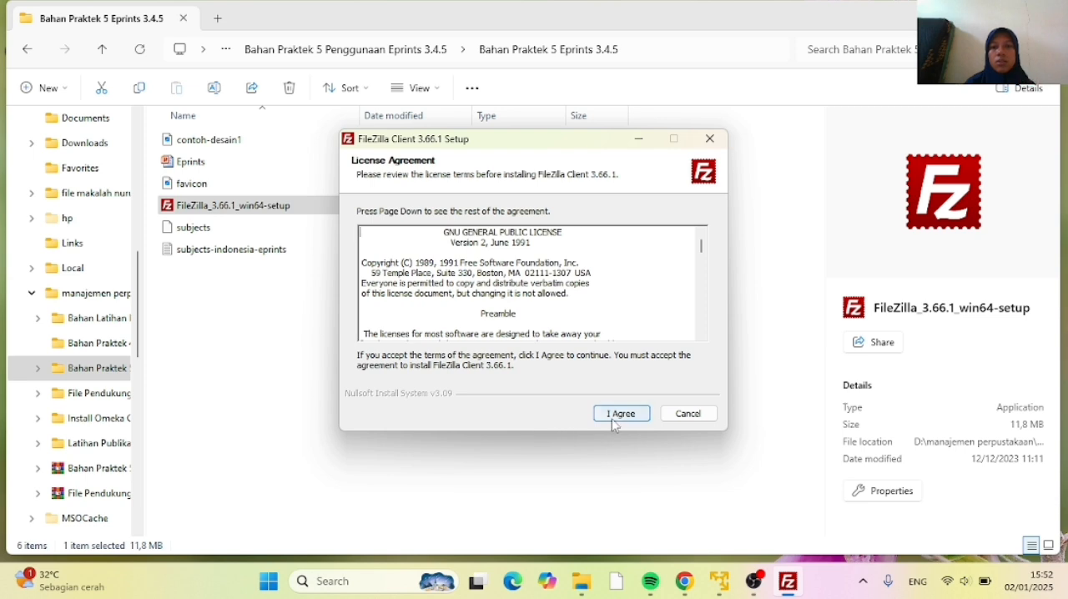
left_click(622, 414)
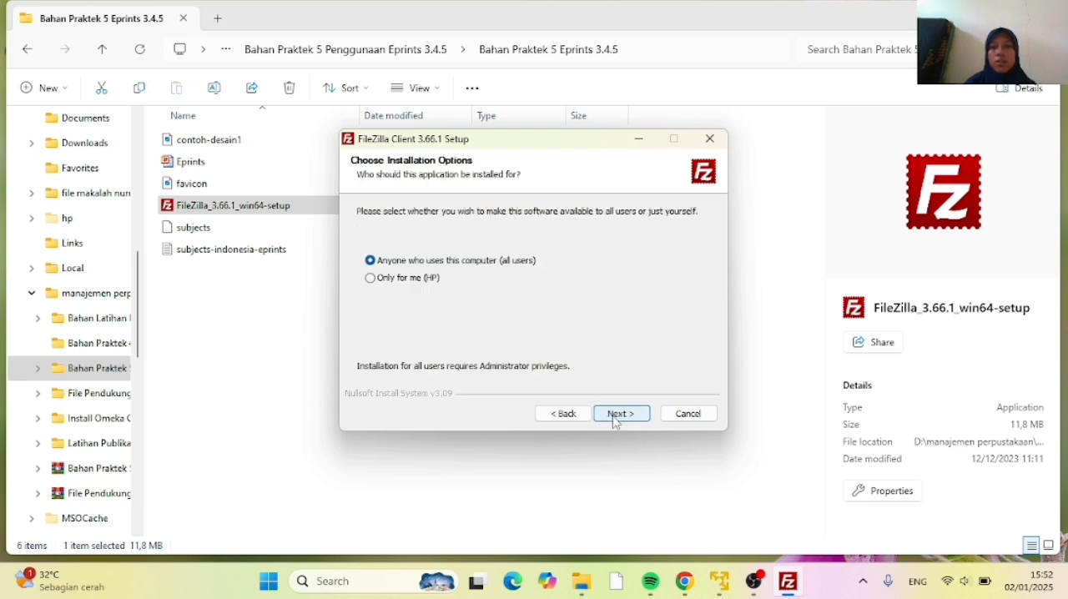
left_click(620, 414)
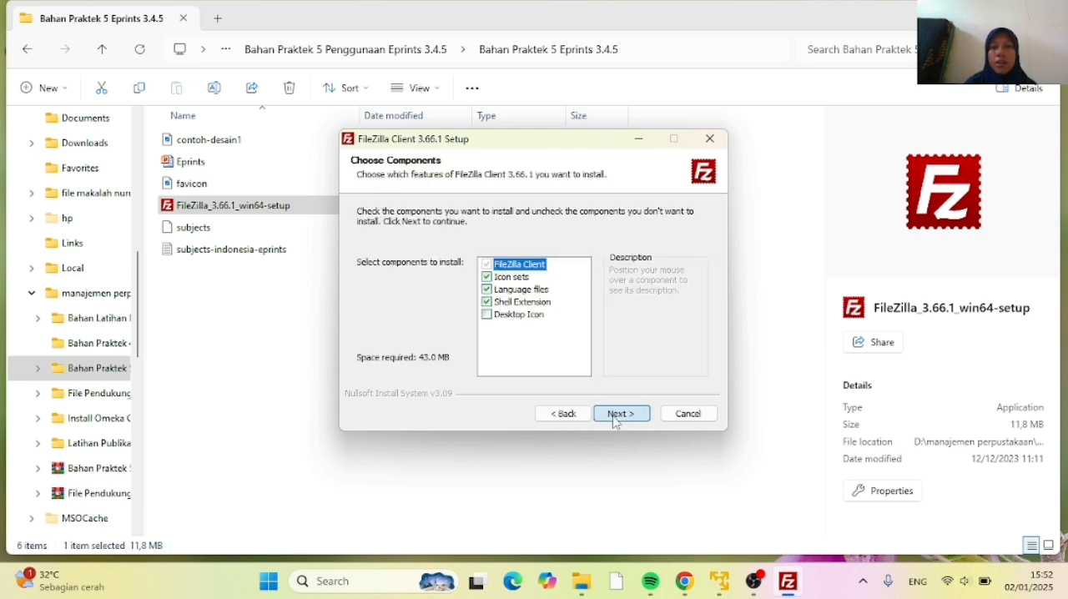
left_click(487, 315)
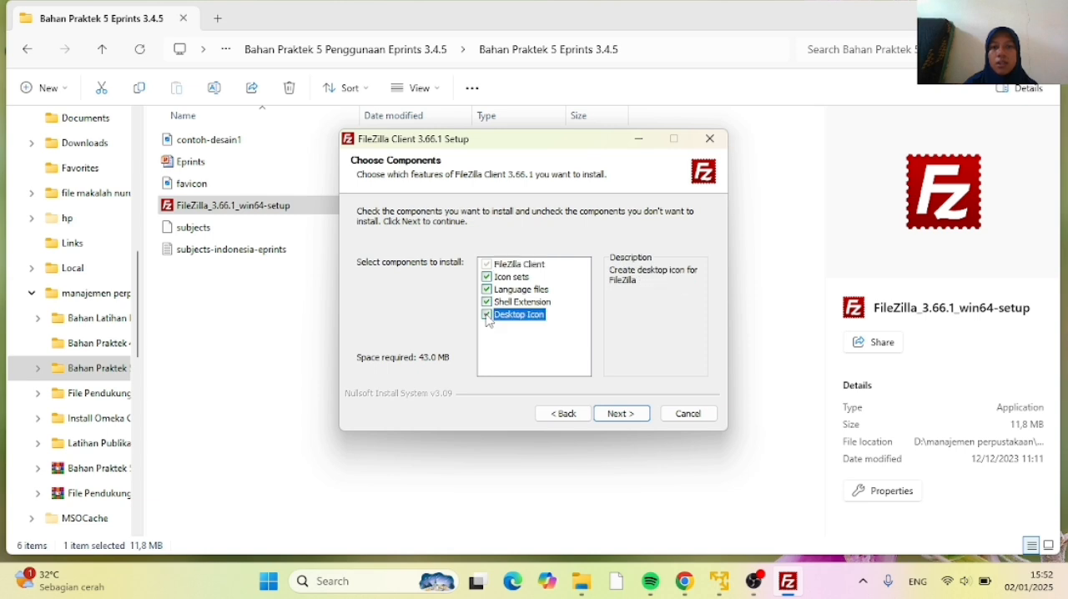
left_click(617, 416)
left_click(618, 414)
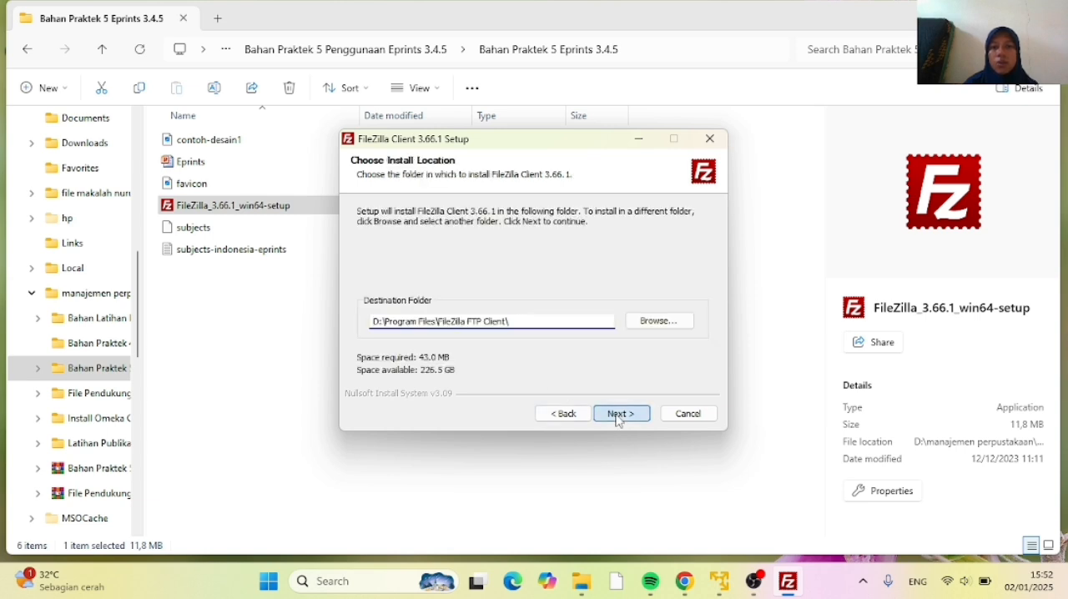
left_click(619, 415)
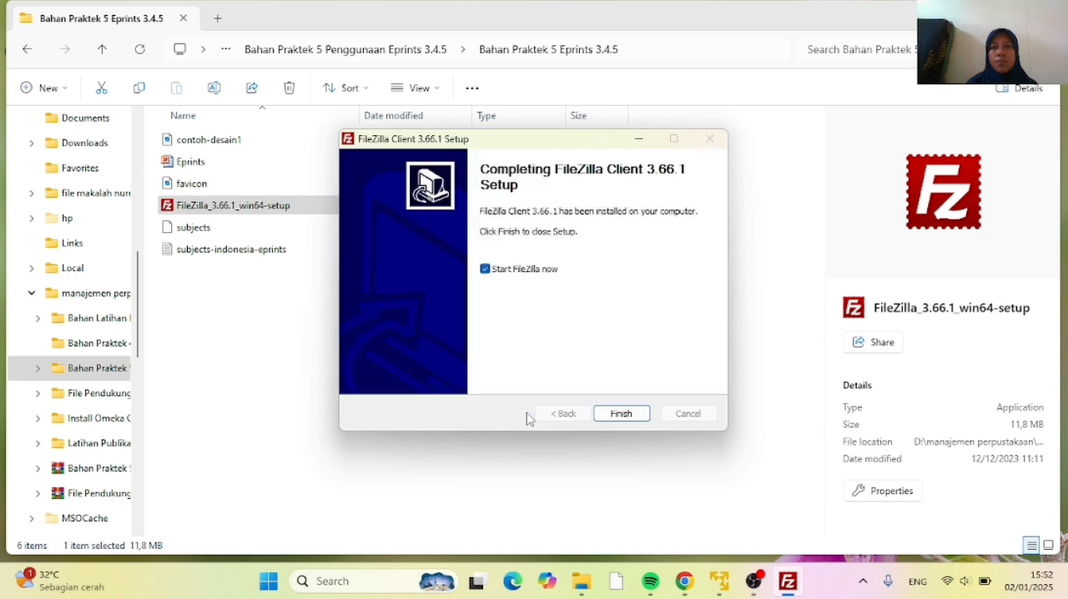
Finish the setup with FileZilla set to start, bring up its window, and dismiss the update notice
left_click(625, 415)
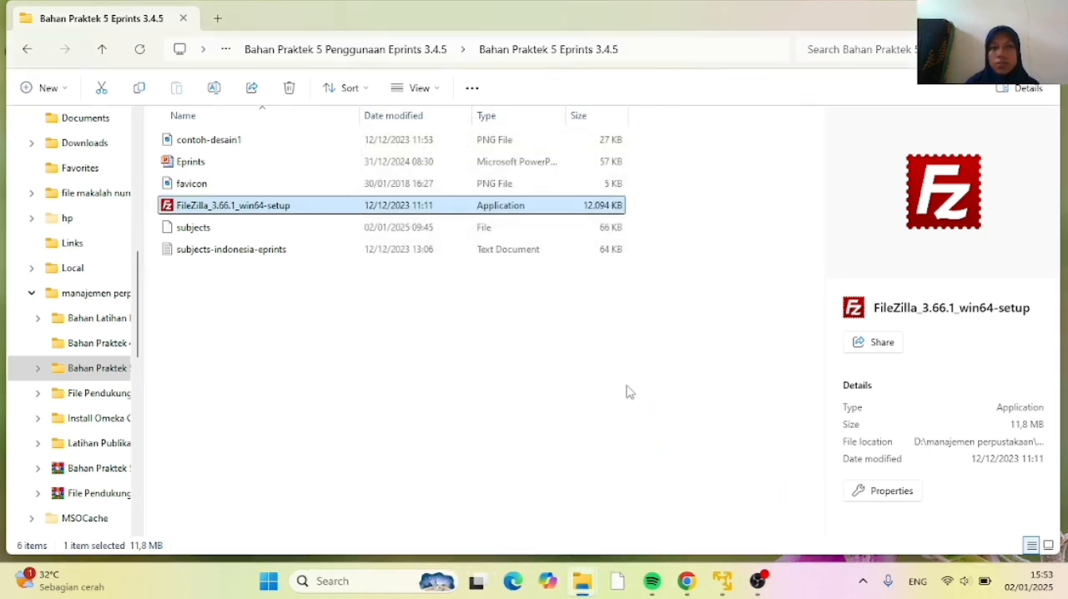
mouse_move(781, 586)
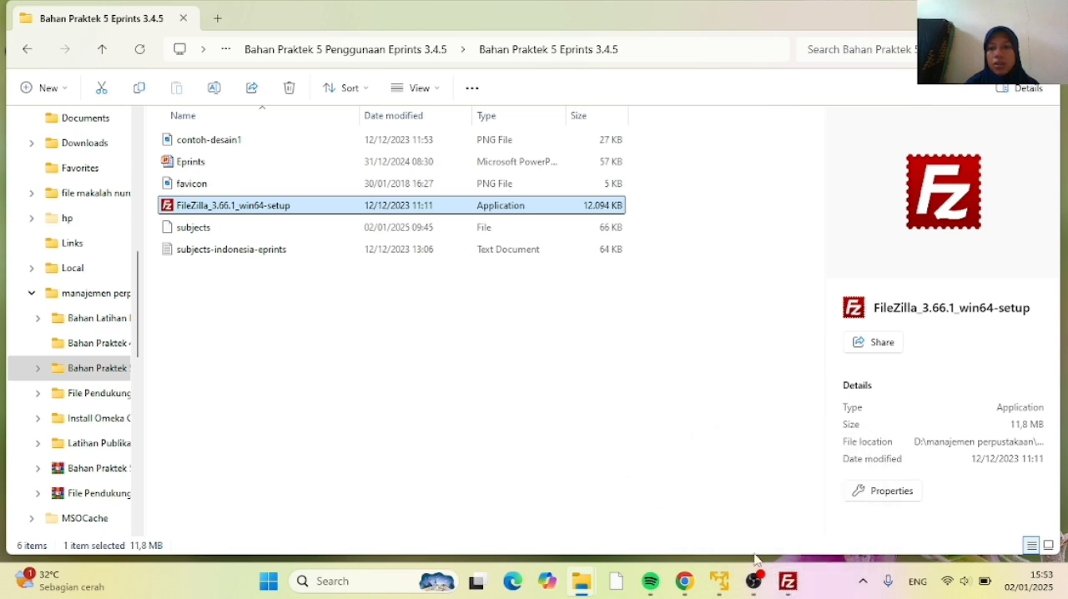
left_click(787, 582)
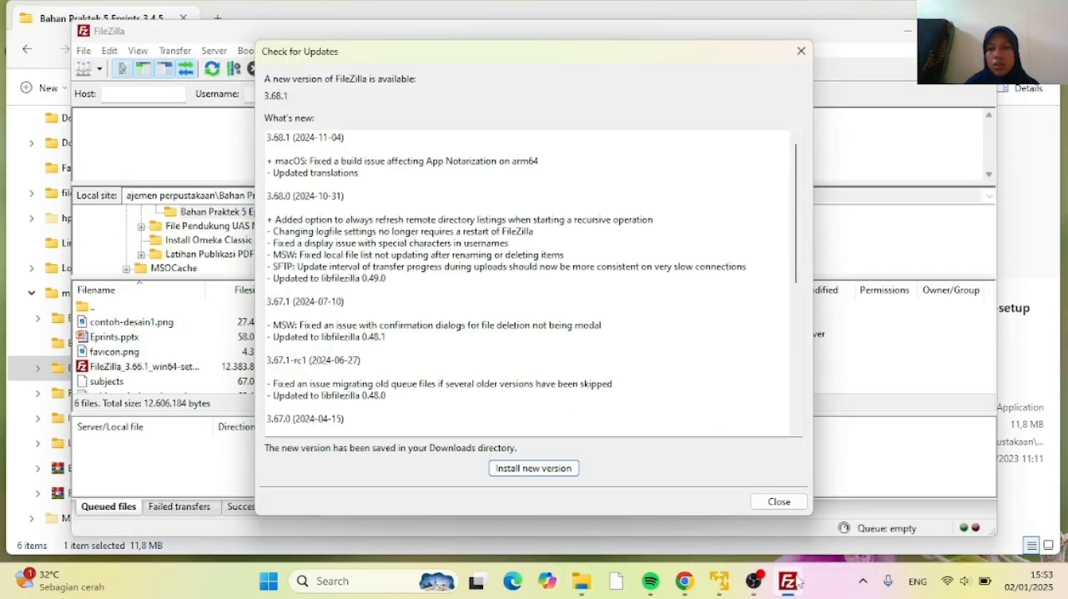
left_click(777, 502)
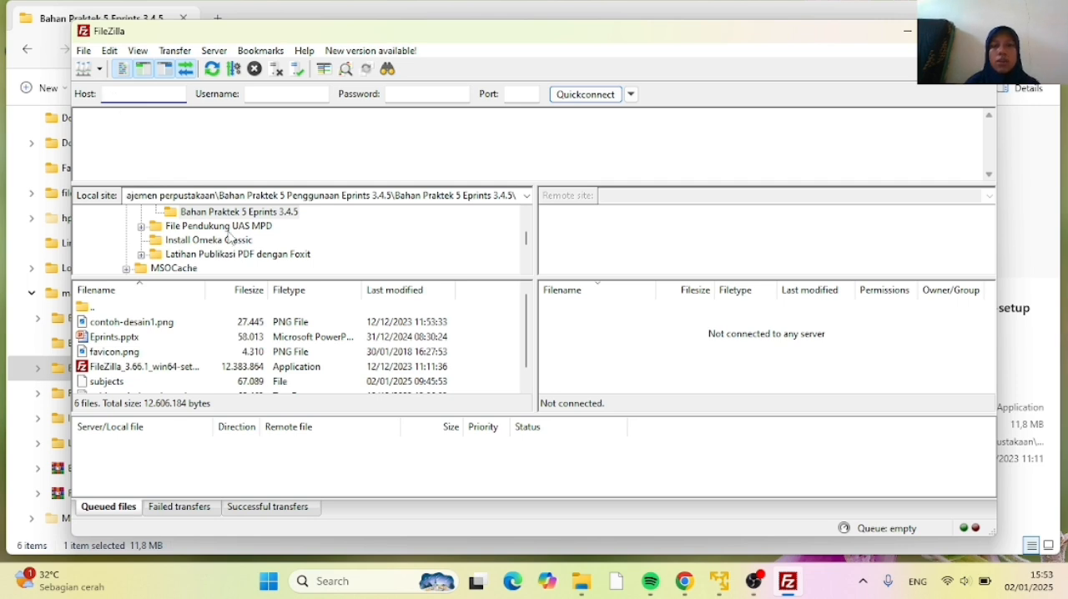
Switch to the Debian 12 virtual machine in VMware Player and run apt install net-tools
left_click(718, 582)
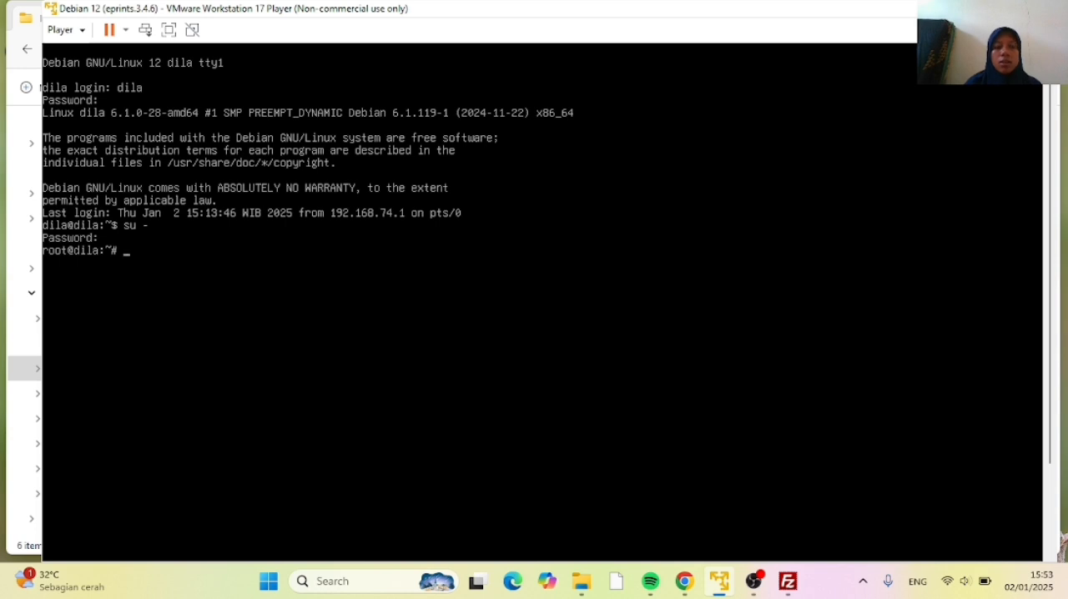
type("apt")
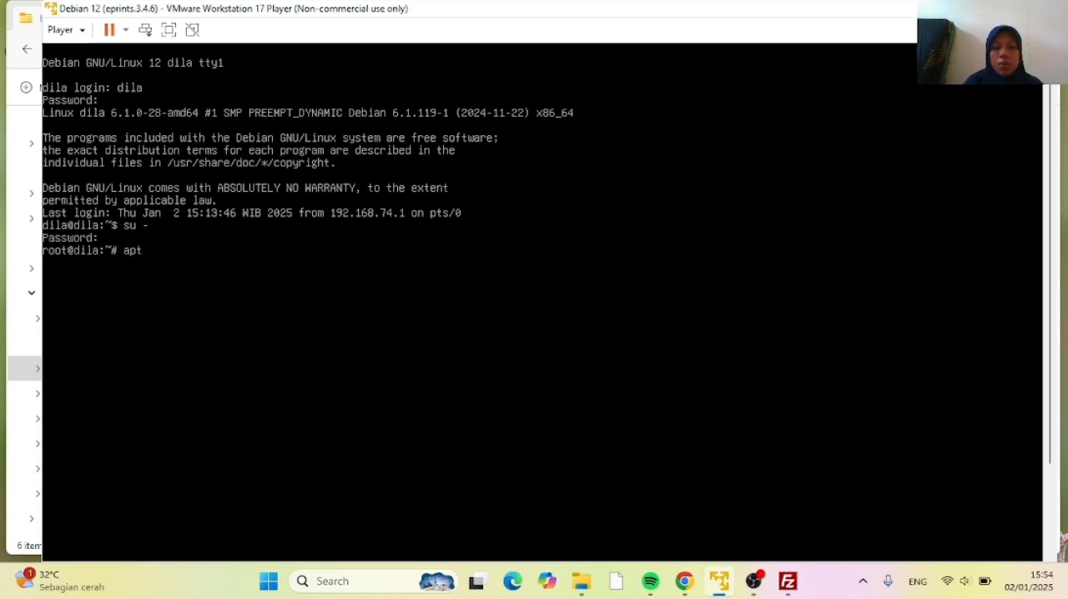
type(" install net")
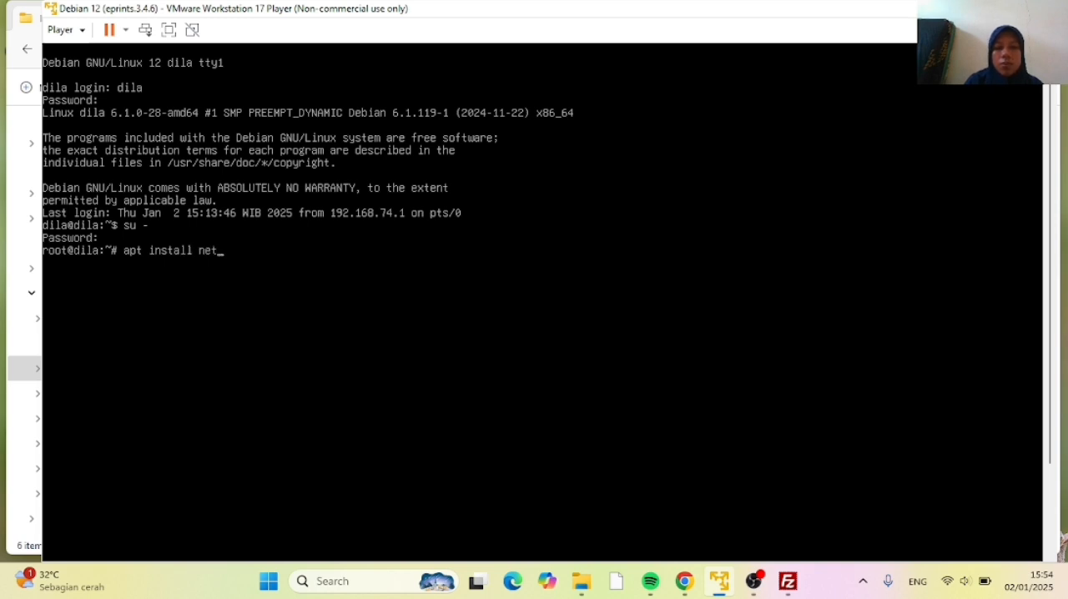
type("-tools")
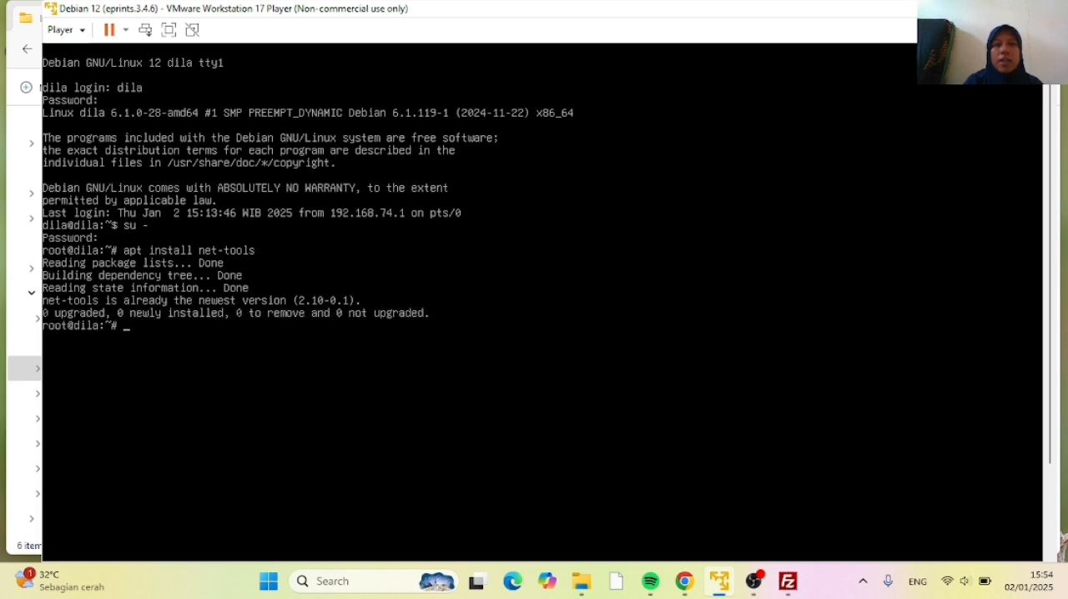
Run ifconfig in the virtual machine to look up its IP address
type("if")
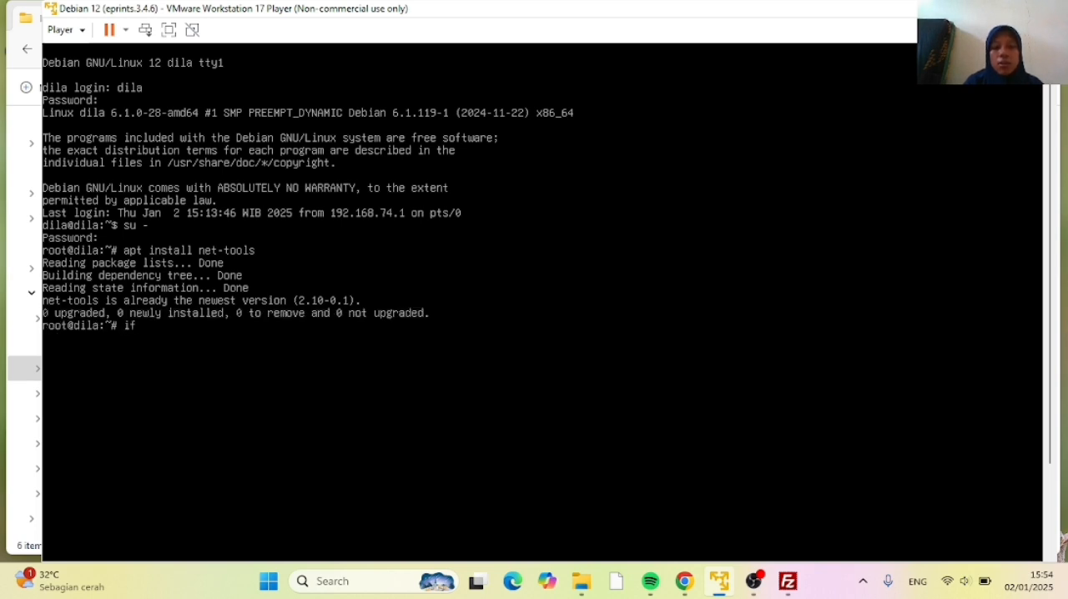
type("config")
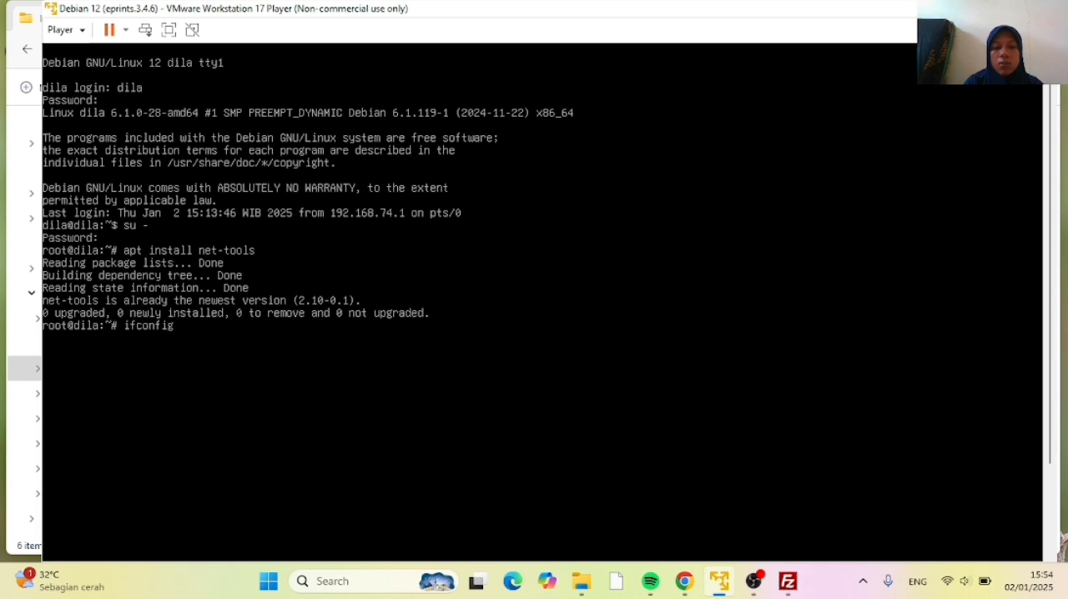
key("Return")
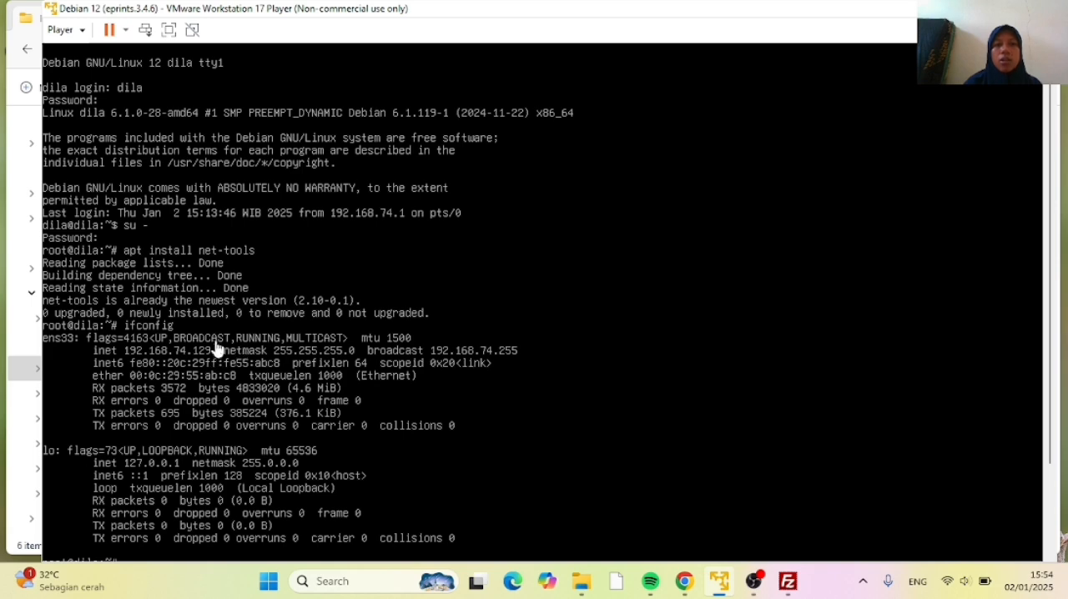
Switch from the virtual machine to FileZilla and set the connection host to 192.168.74.129
left_click(957, 8)
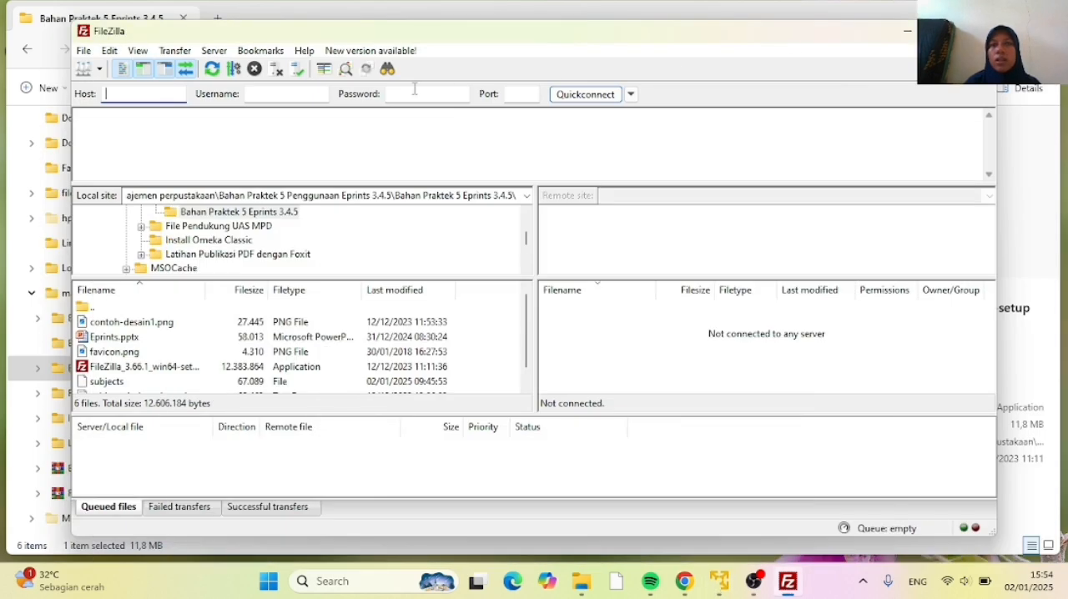
type("1")
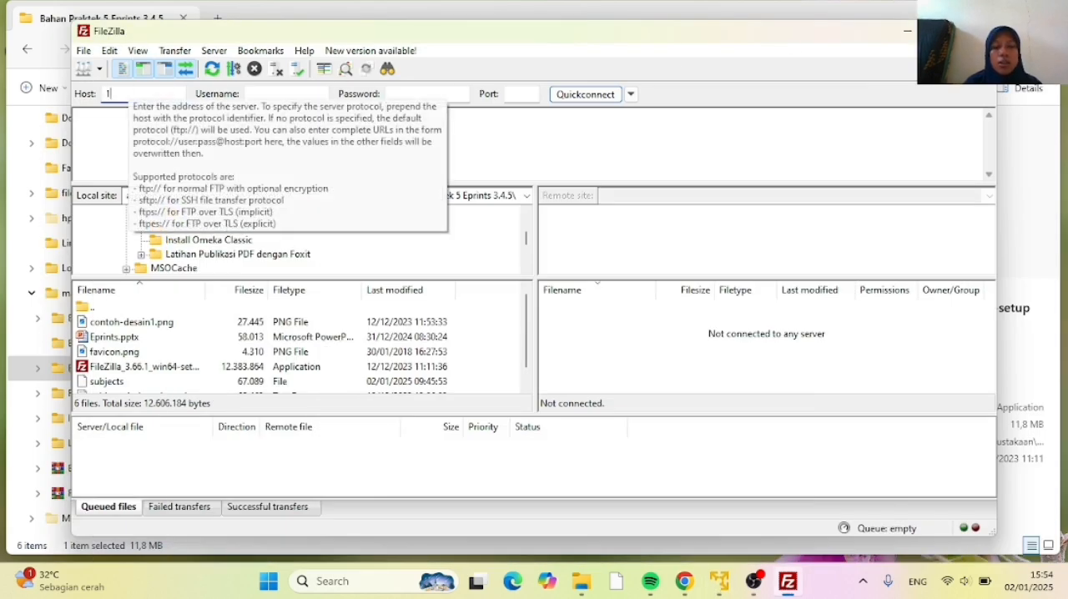
type("92.168.")
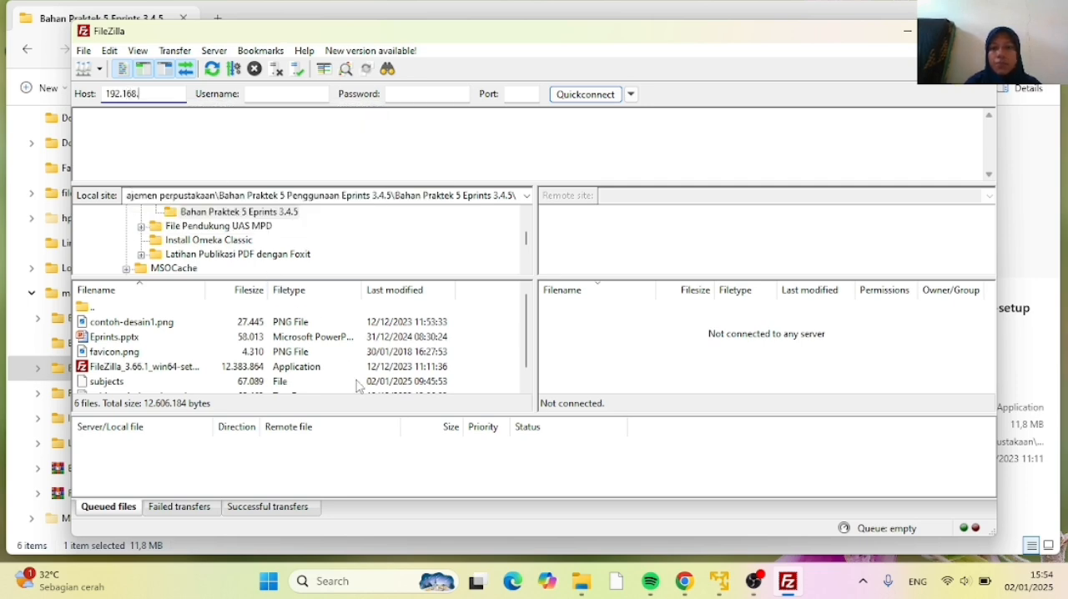
left_click(723, 587)
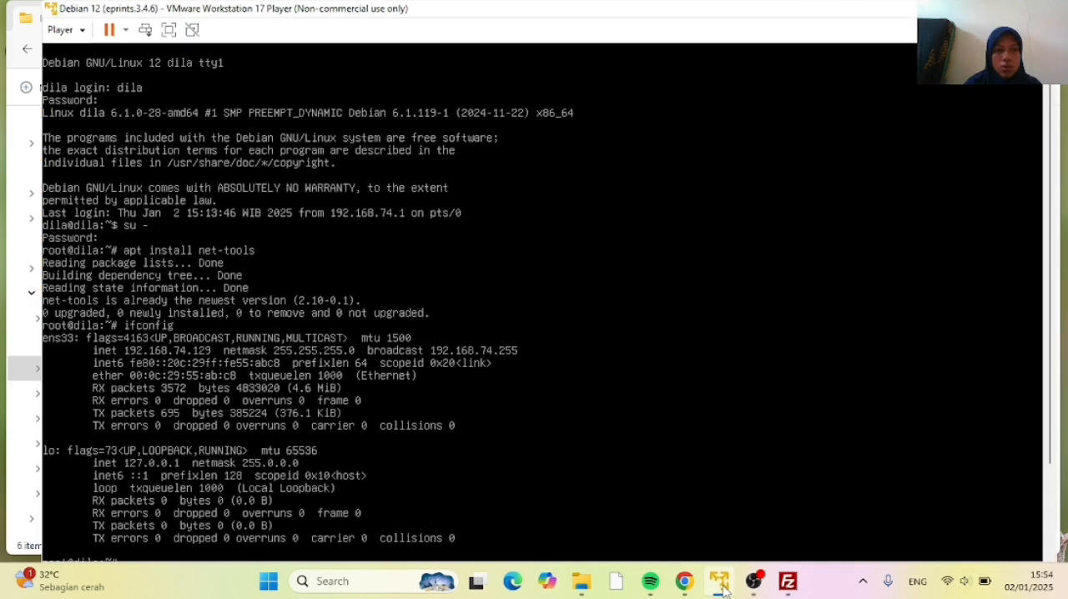
left_click(788, 581)
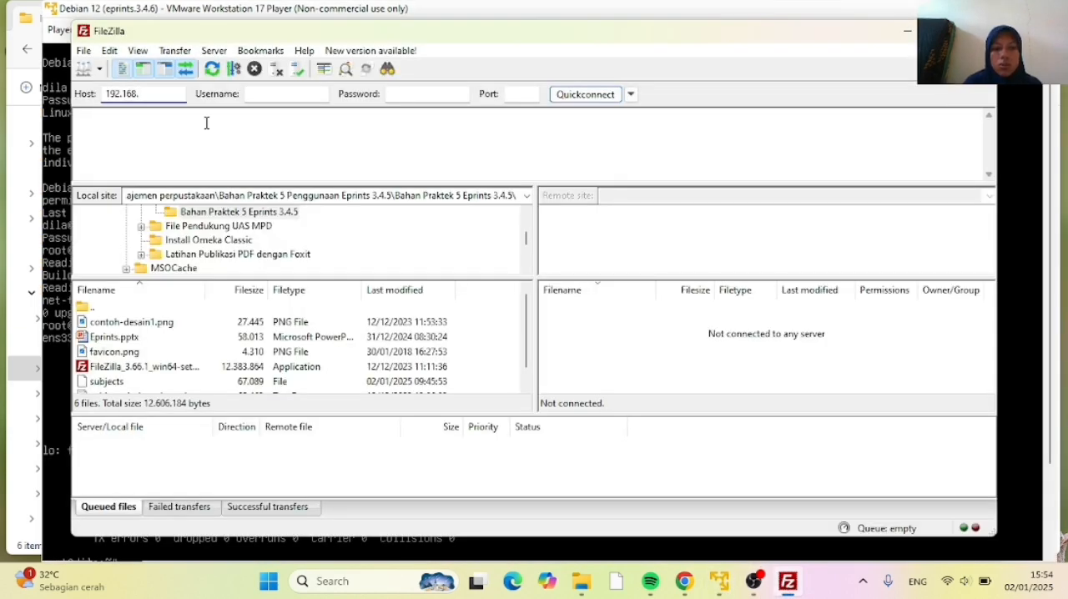
type("74.129")
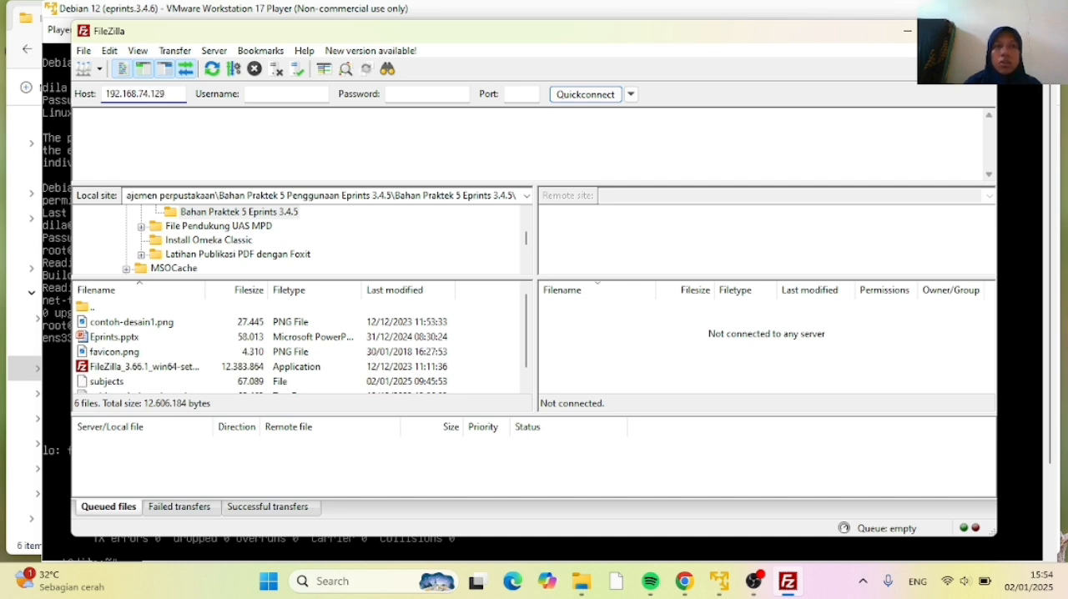
Enter the server account's username and password, set the port to 22, and connect with Quickconnect
left_click(250, 95)
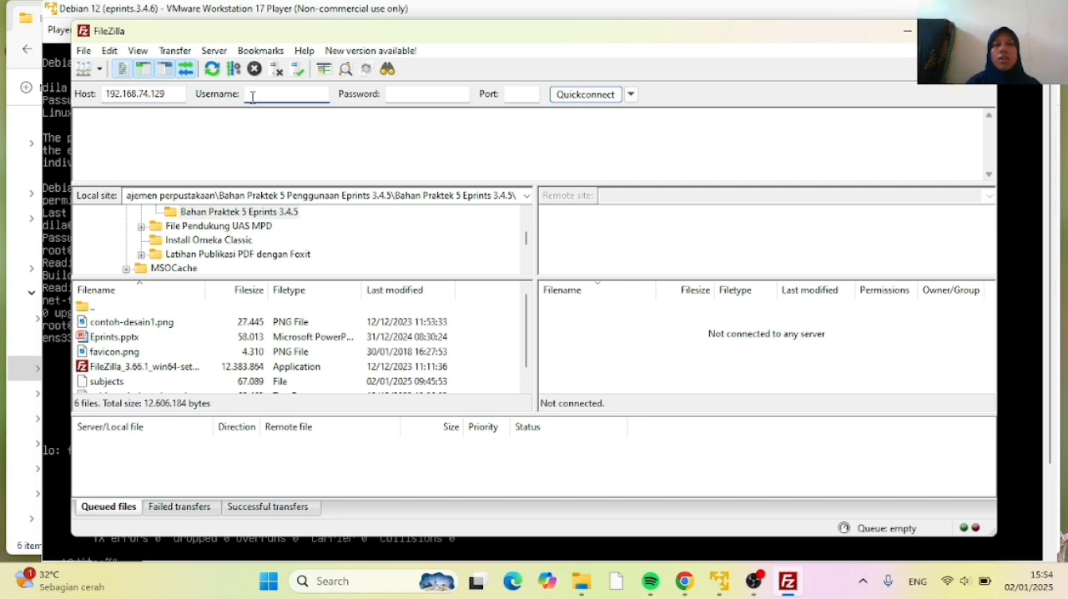
type("dila")
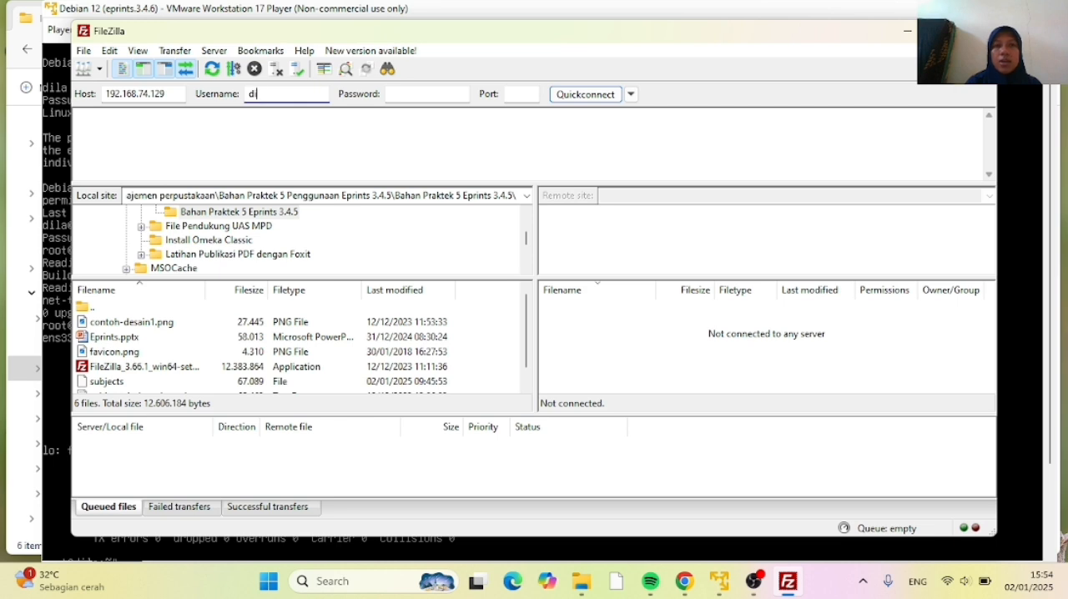
left_click(396, 94)
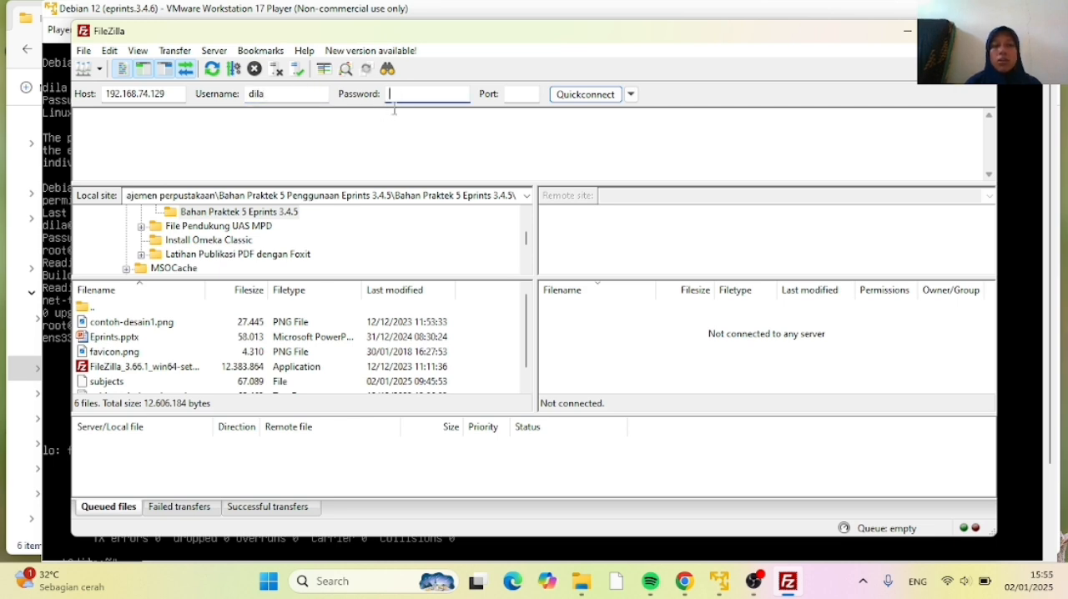
type("123")
left_click(510, 95)
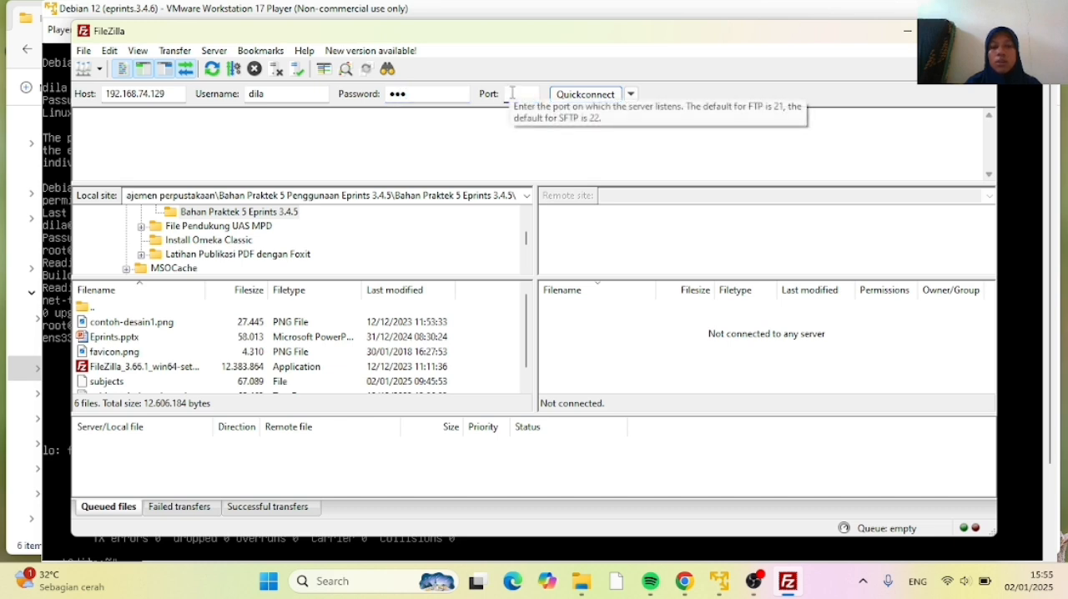
type("22")
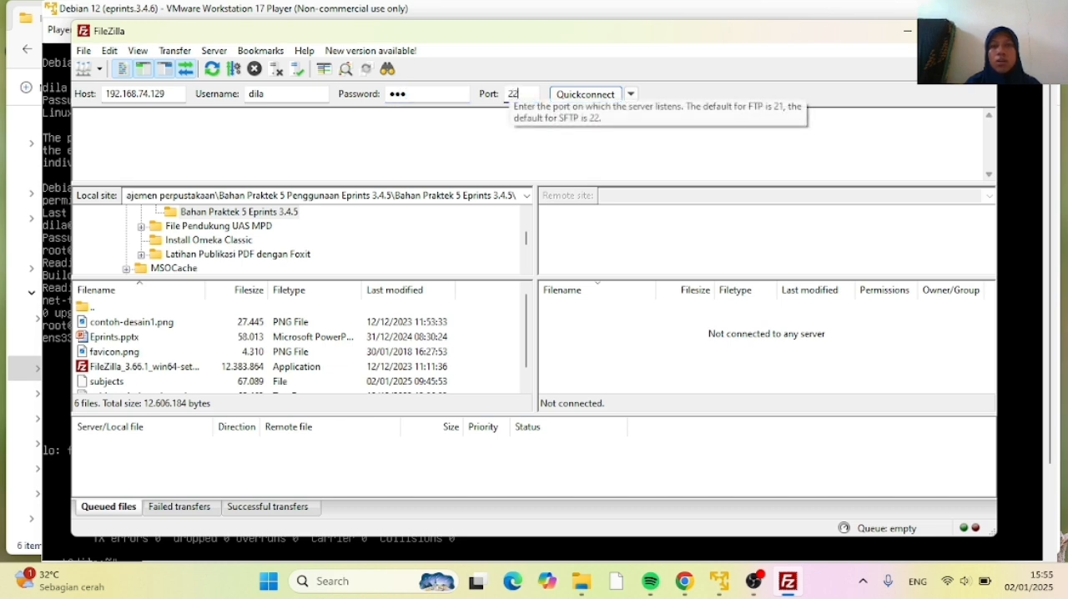
left_click(575, 97)
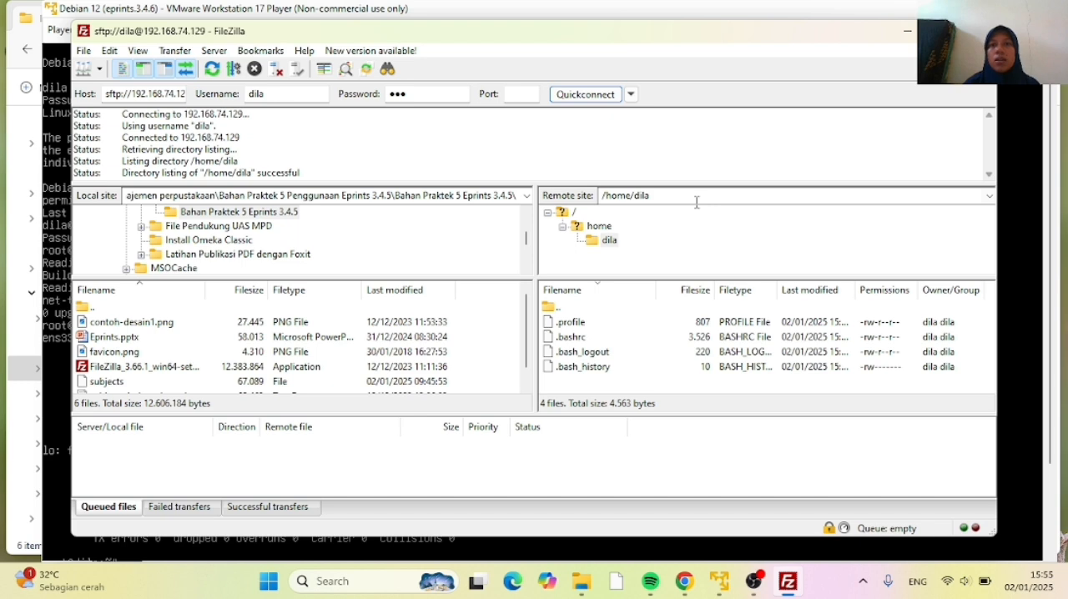
Browse the remote site from the root directory to /opt/eprints3
left_click(566, 215)
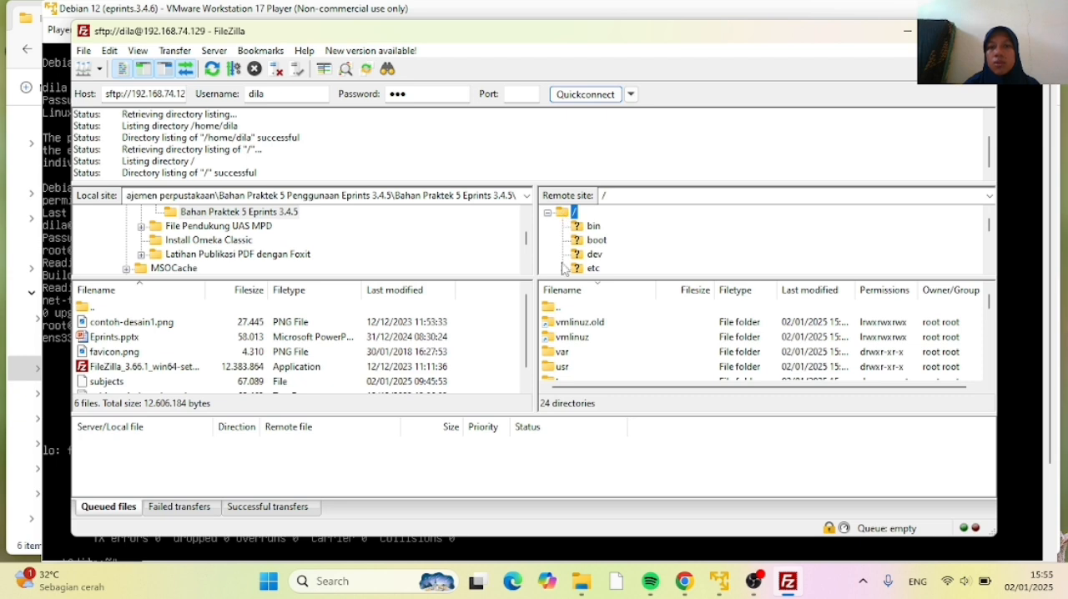
scroll(576, 330, "down", 3)
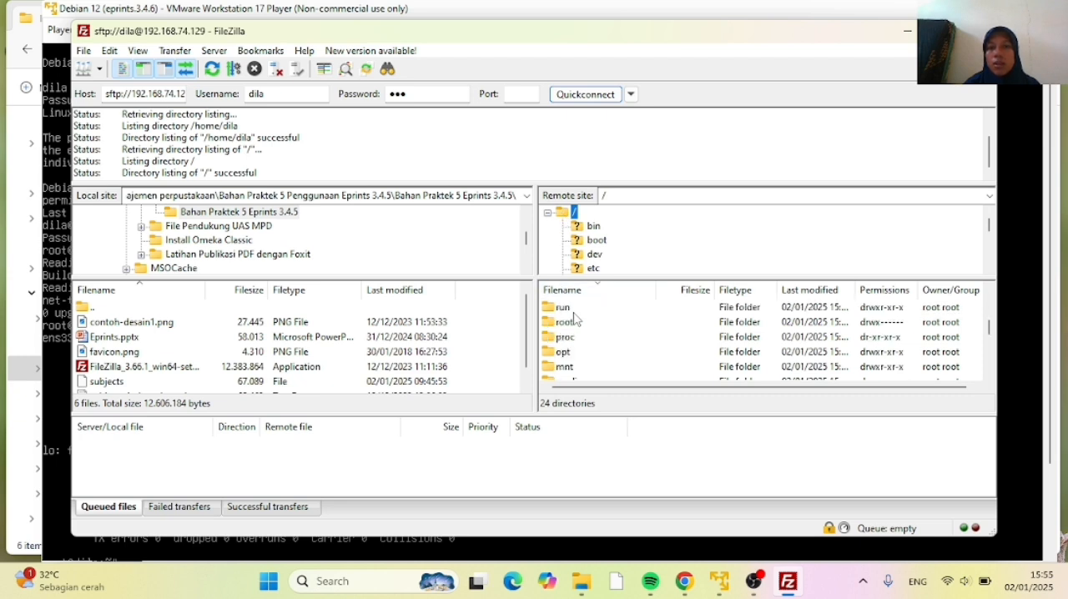
scroll(574, 317, "down", 1)
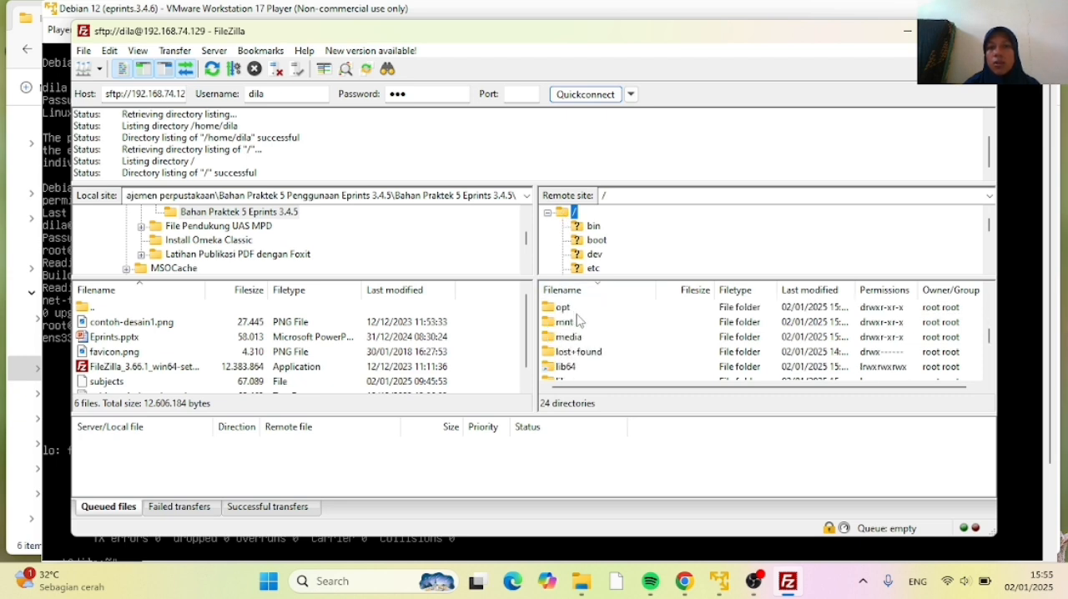
double_click(571, 308)
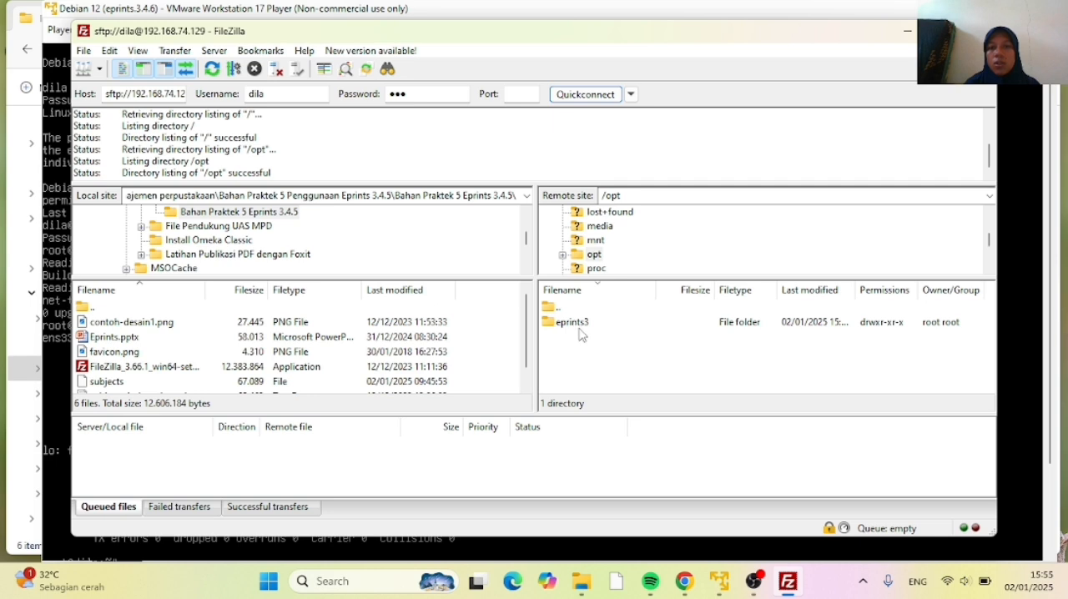
double_click(576, 323)
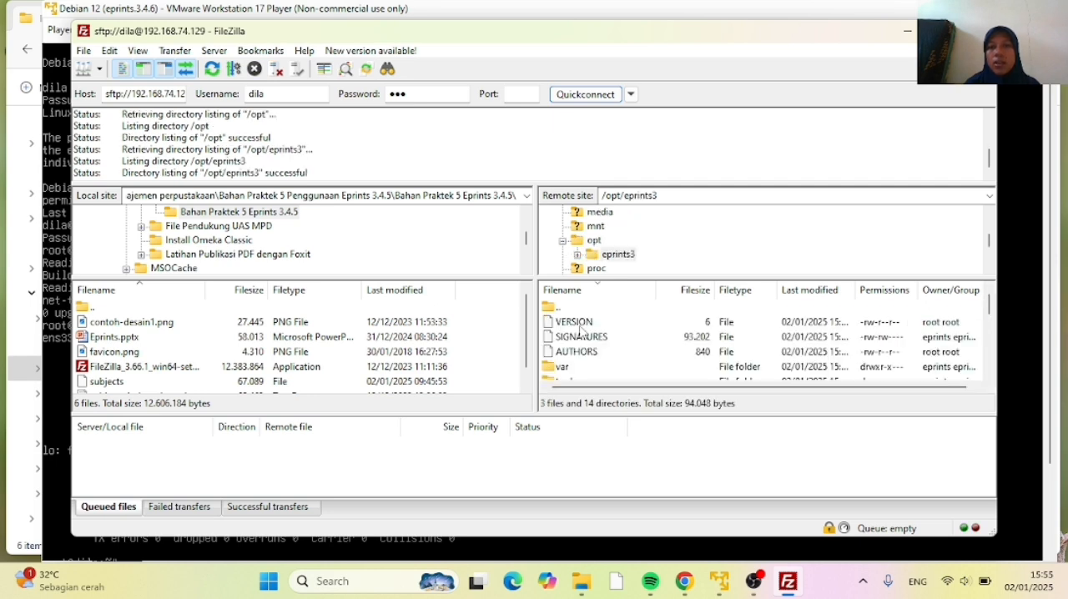
Try to open the lib folder inside the remote eprints3 directory
scroll(582, 334, "down", 3)
scroll(583, 335, "down", 1)
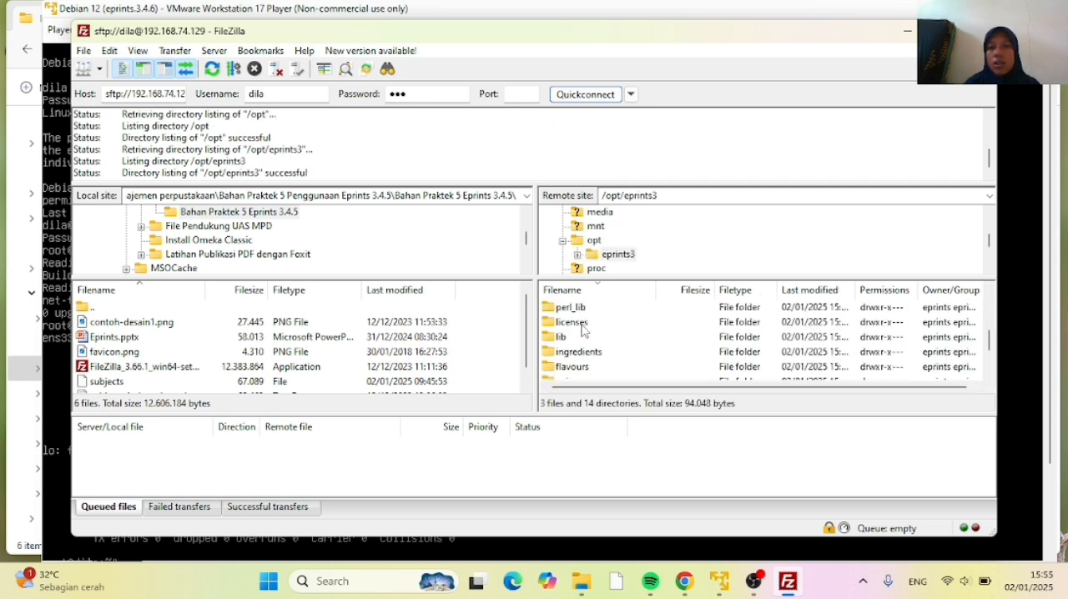
double_click(575, 338)
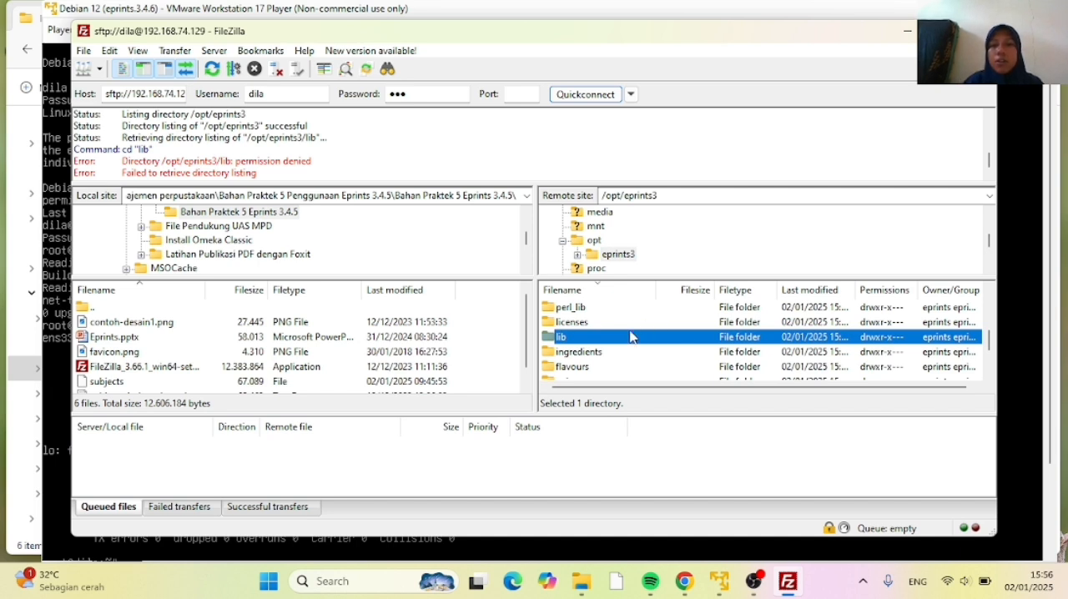
left_click(630, 336)
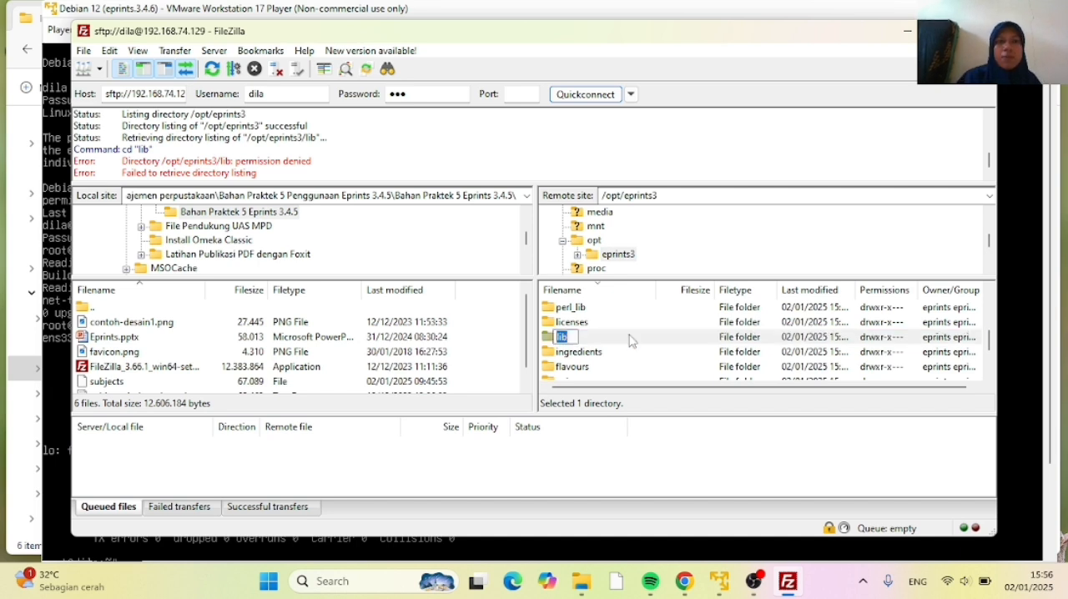
left_click(627, 343)
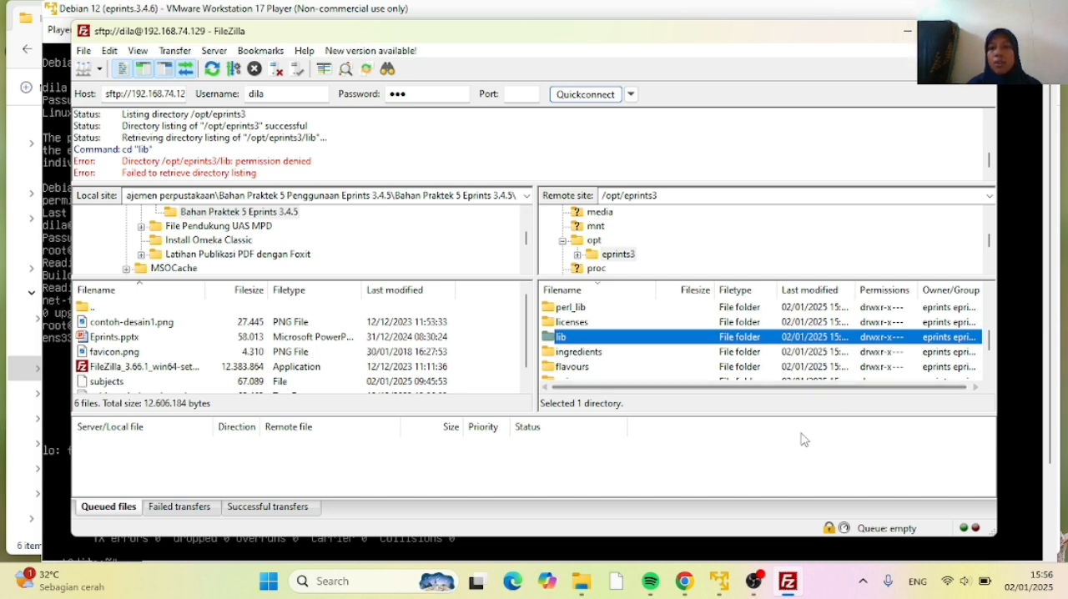
Minimise the open windows to reach the desktop and start PuTTY
left_click(908, 37)
left_click(979, 9)
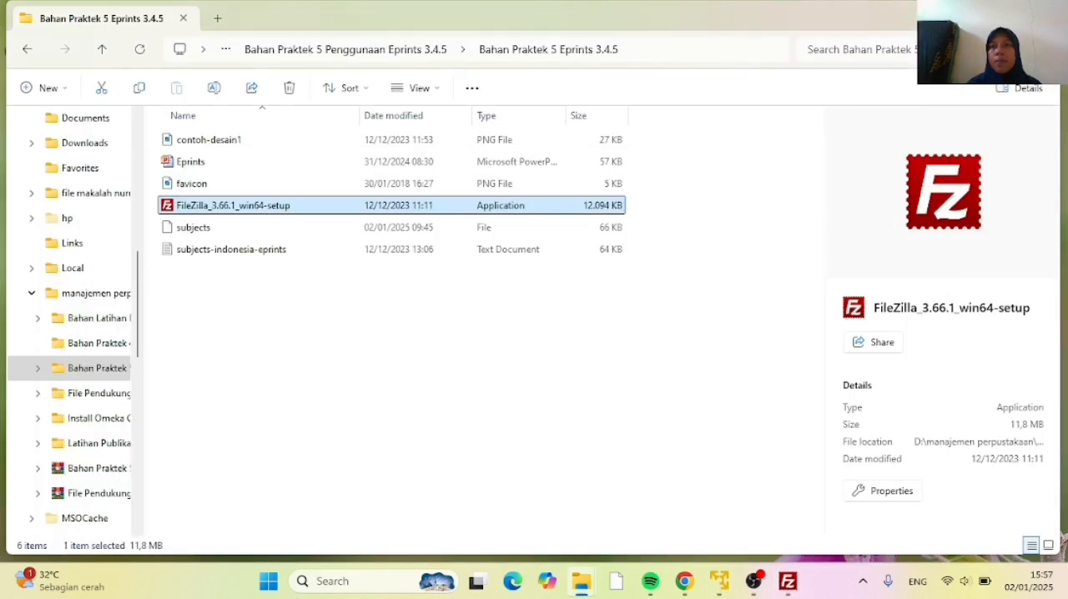
left_click(978, 15)
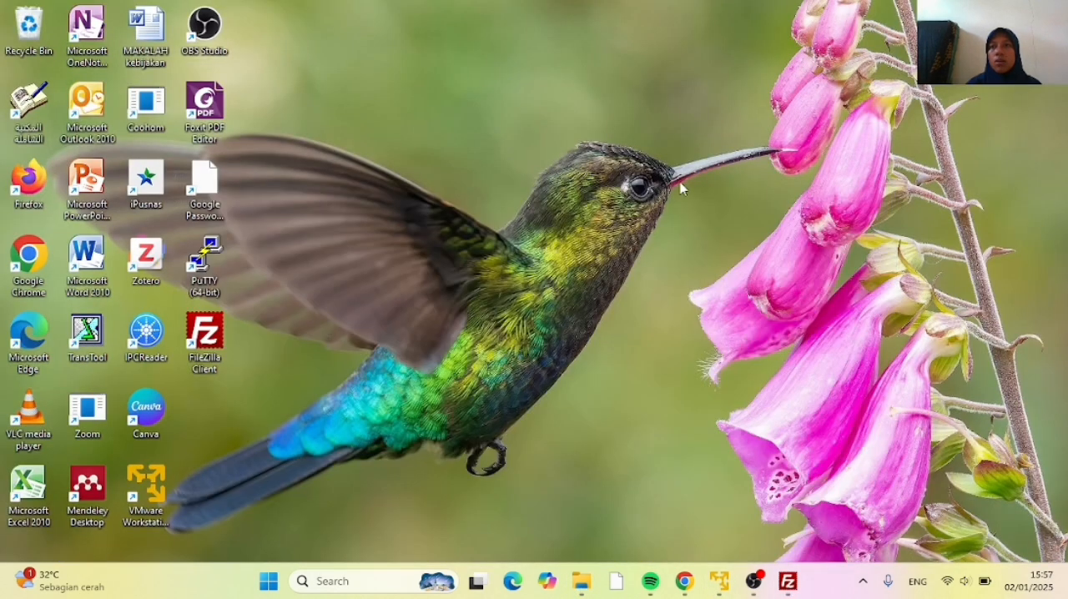
double_click(205, 261)
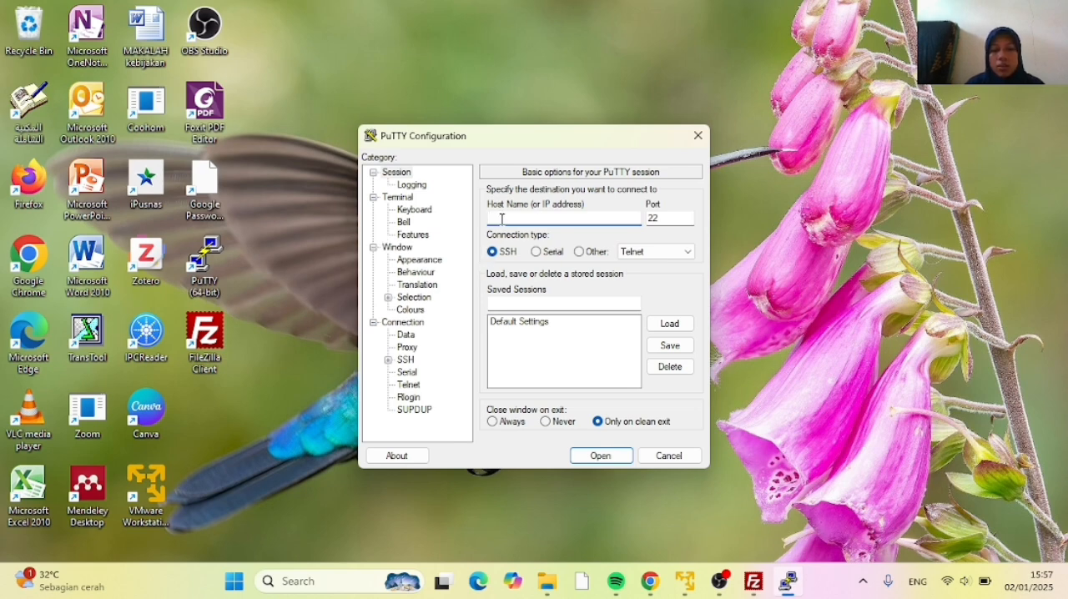
Open a PuTTY SSH session to the host 192.168.74.129
type("192")
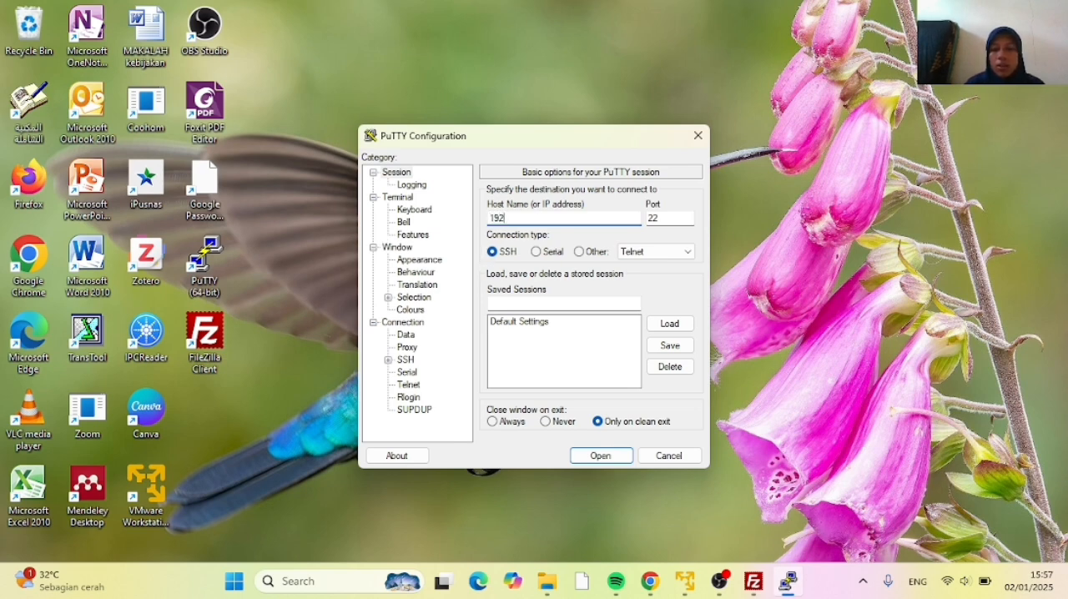
type(".168.7")
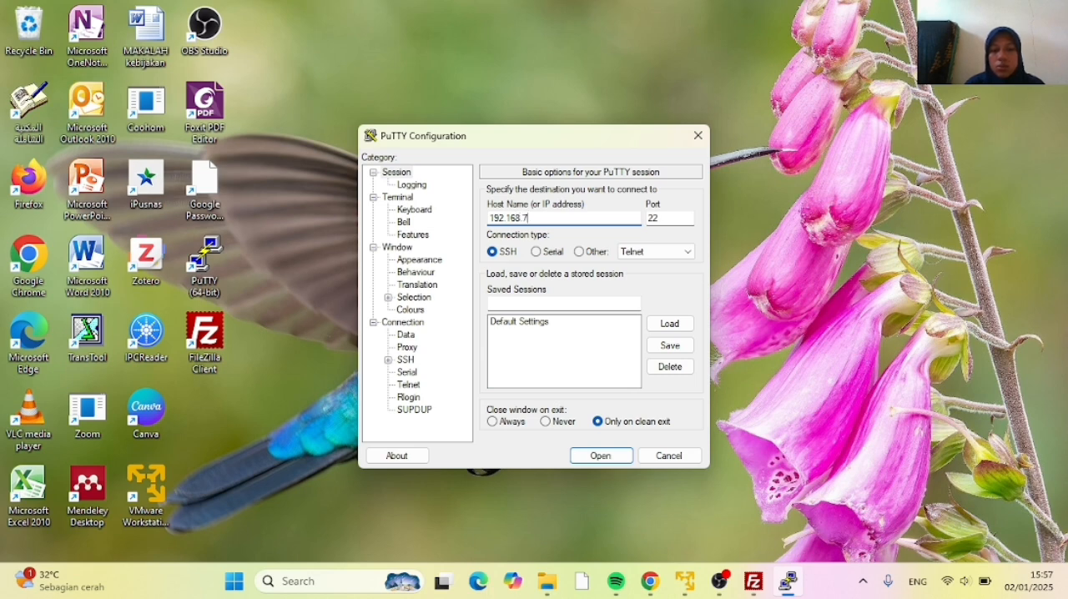
type("4.129")
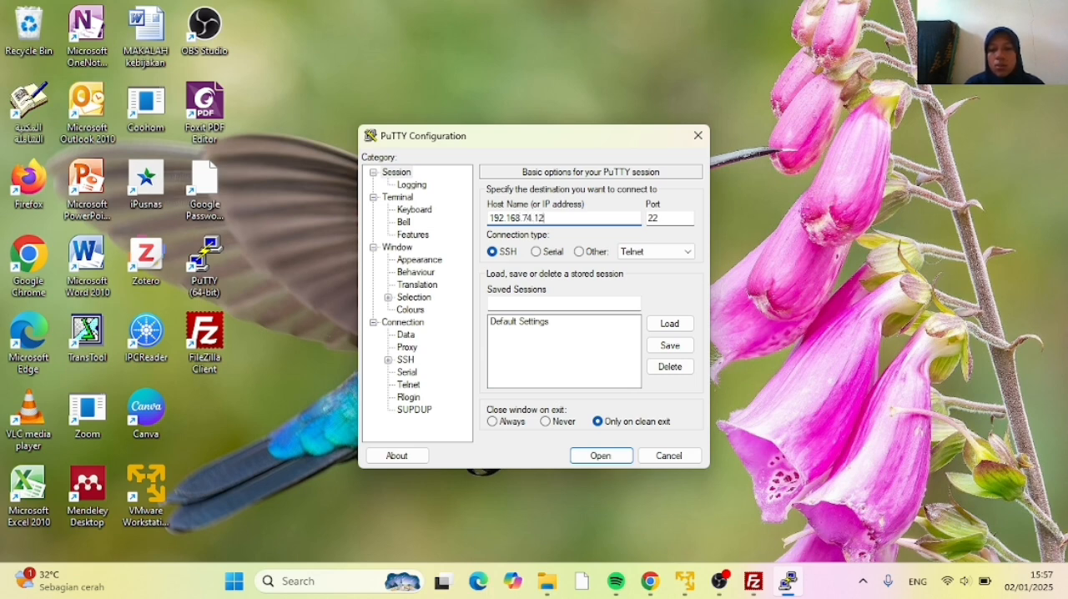
left_click(585, 455)
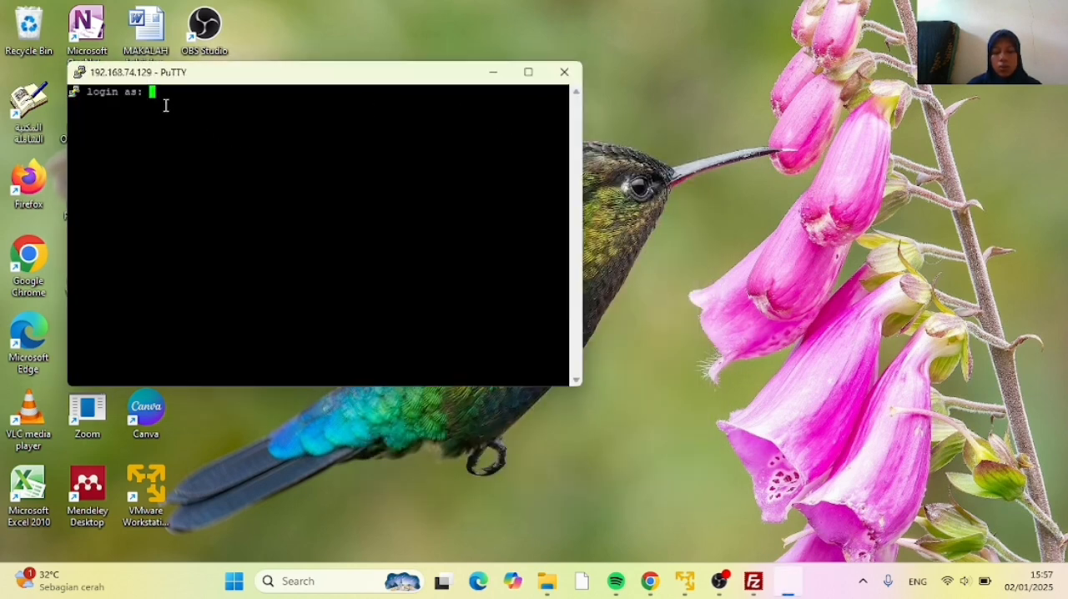
Log in to the SSH session with the server account's username and password
type("dil")
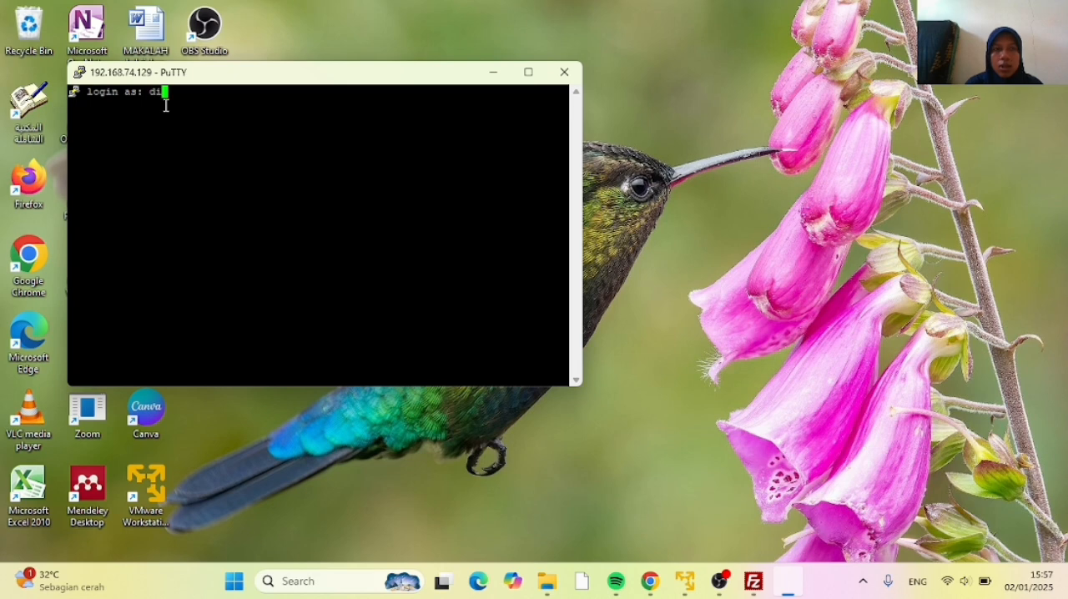
type("a")
key("BackSpace")
type("a")
key("Return")
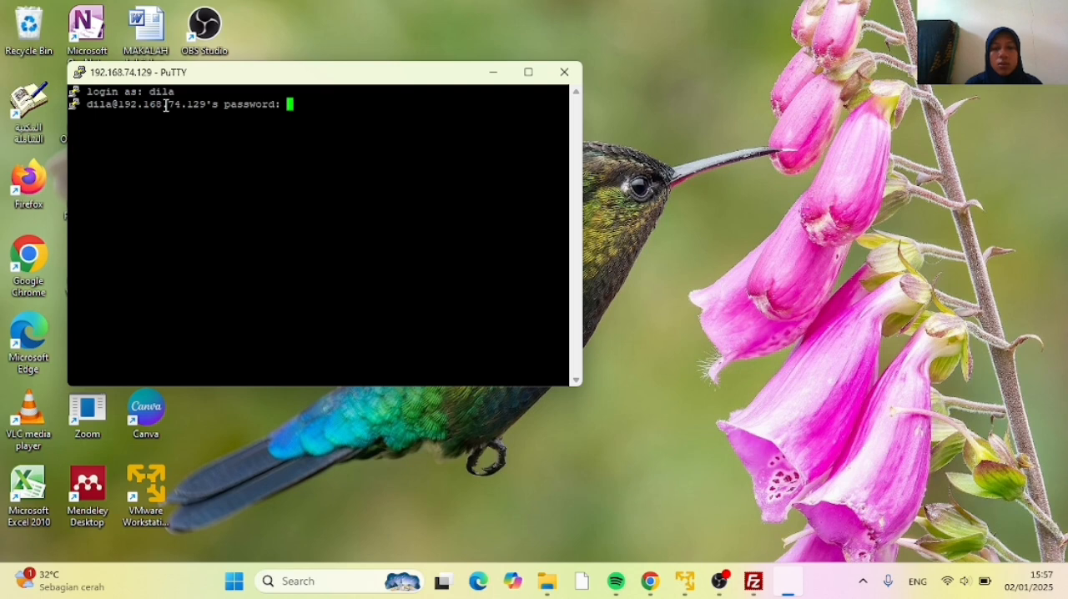
key("Return")
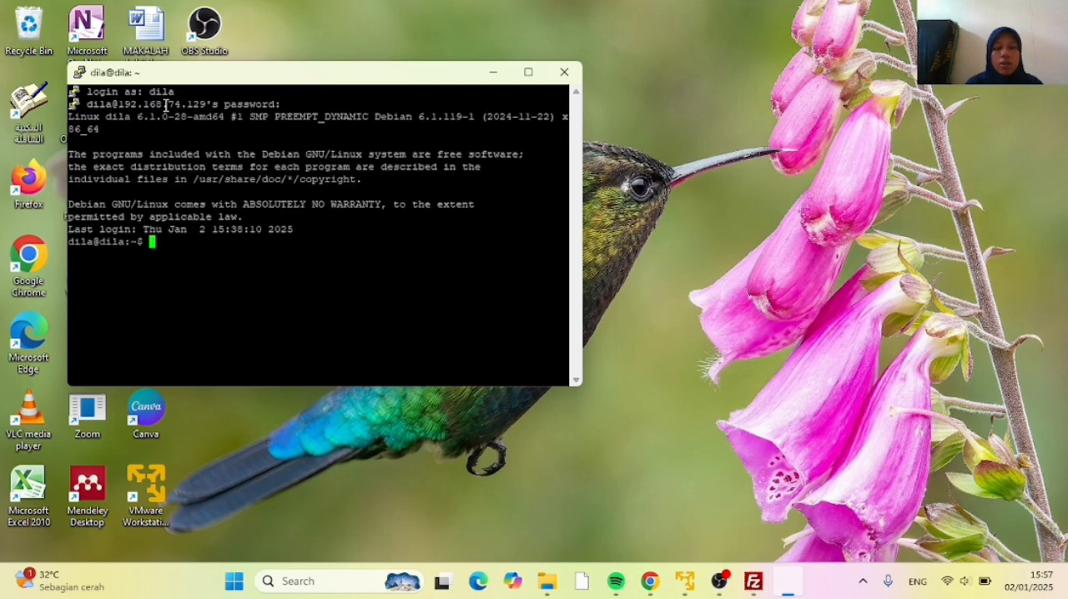
Run su - and enter the root password to get a root shell
type("su -")
key("Return")
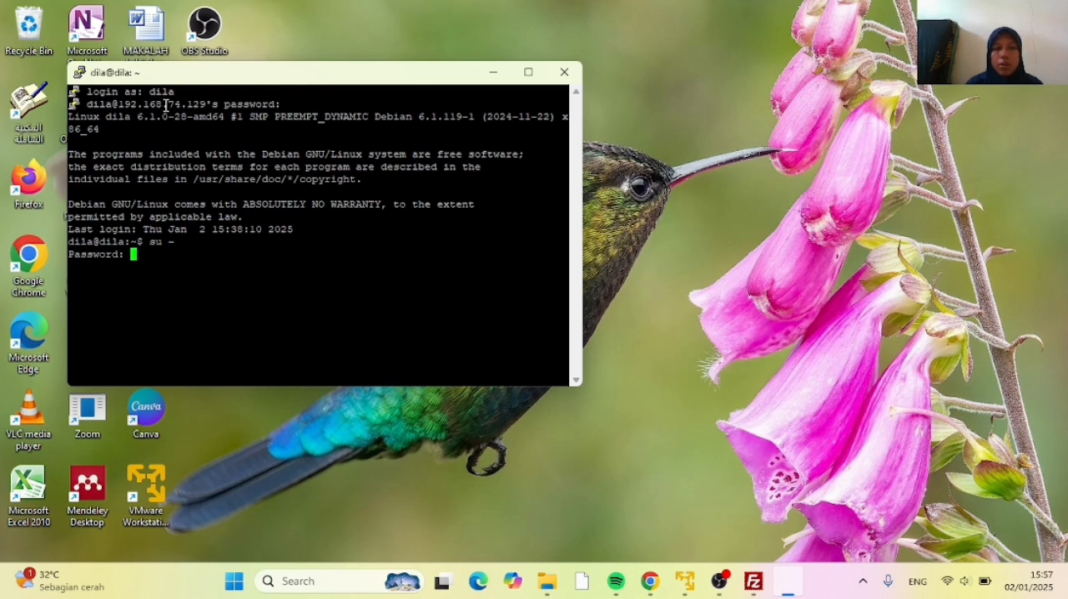
key("Return")
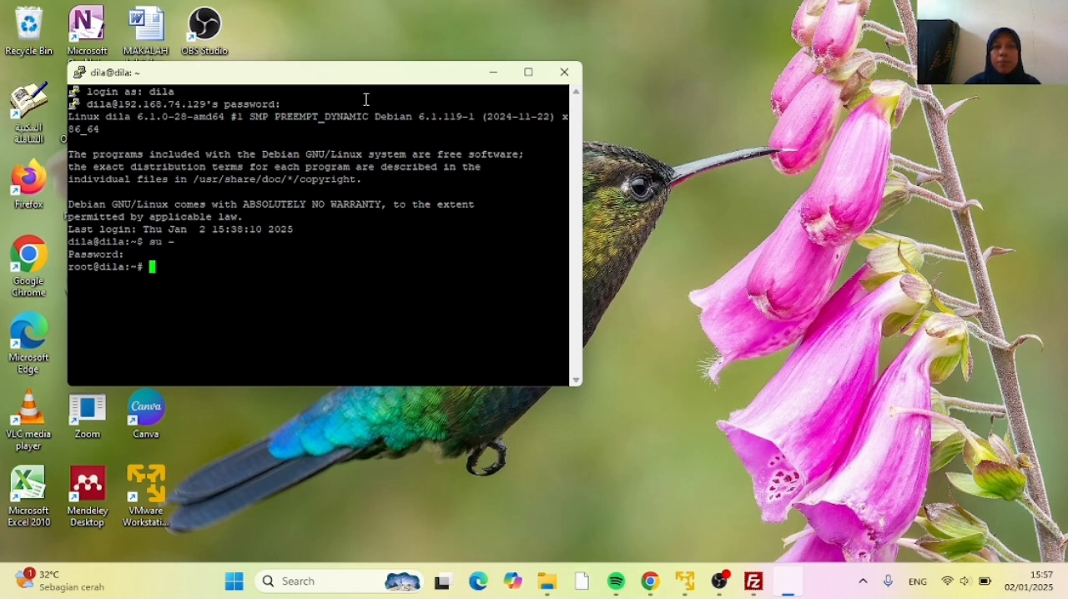
Run chmod -R 777 /opt/eprints3/lib in the root shell to give full permissions on the EPrints lib folder
left_click_drag(350, 74, 656, 80)
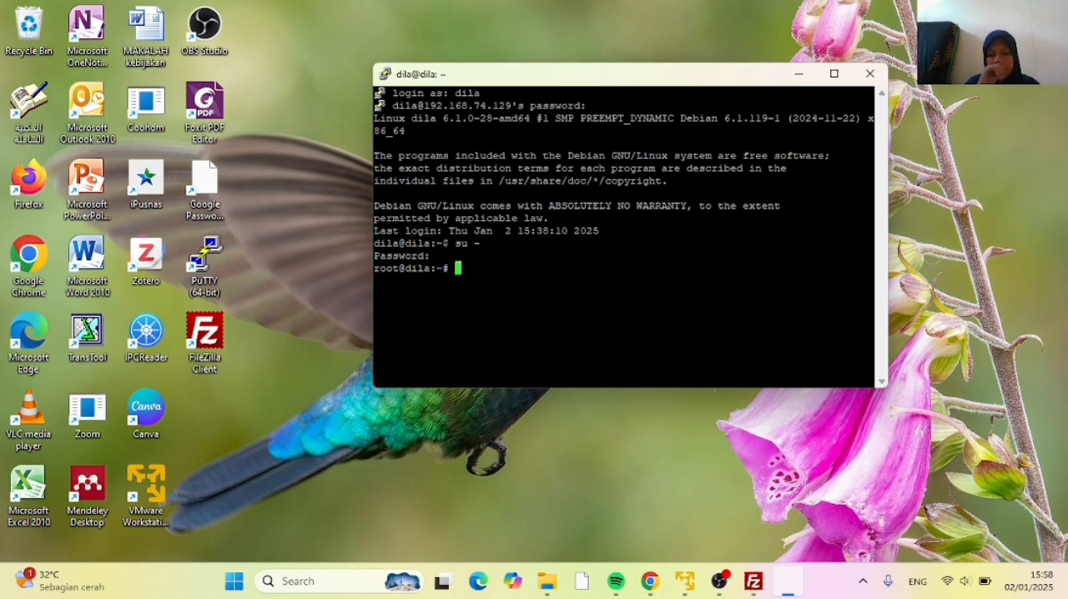
type("chmod")
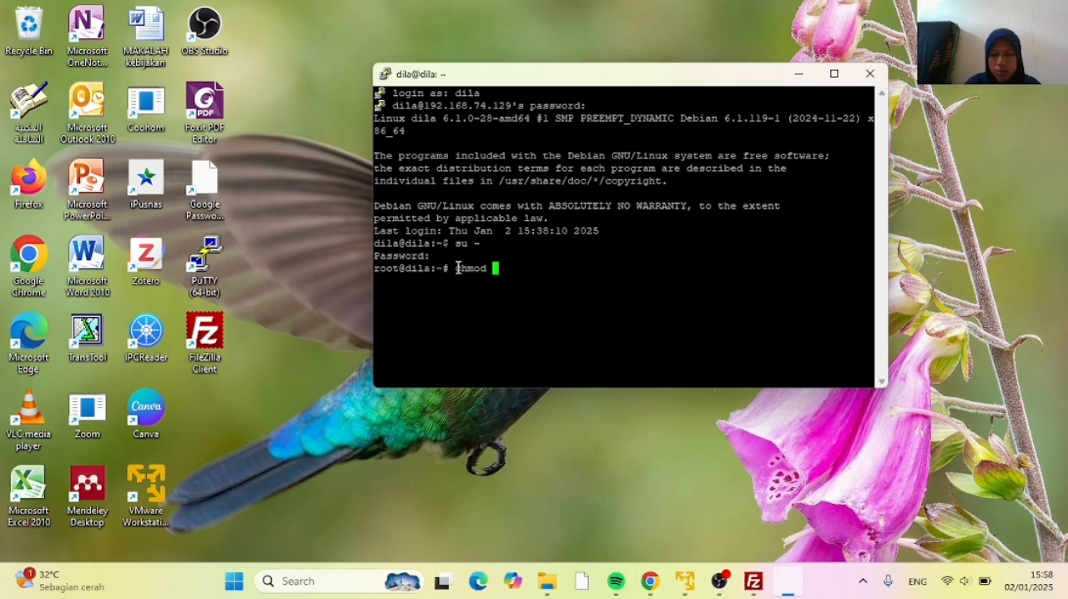
type(" -")
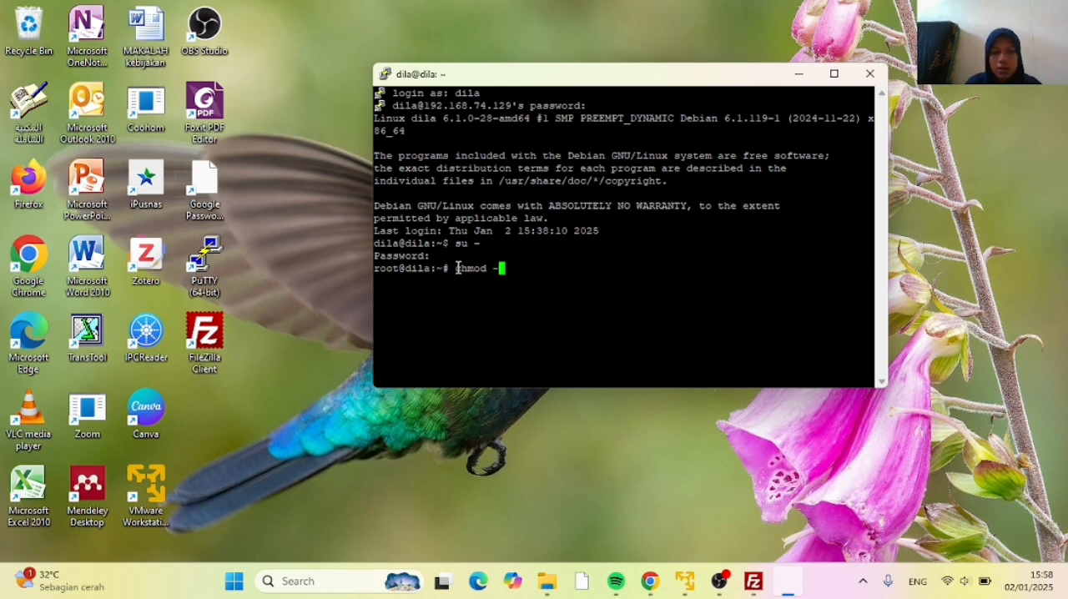
type("R")
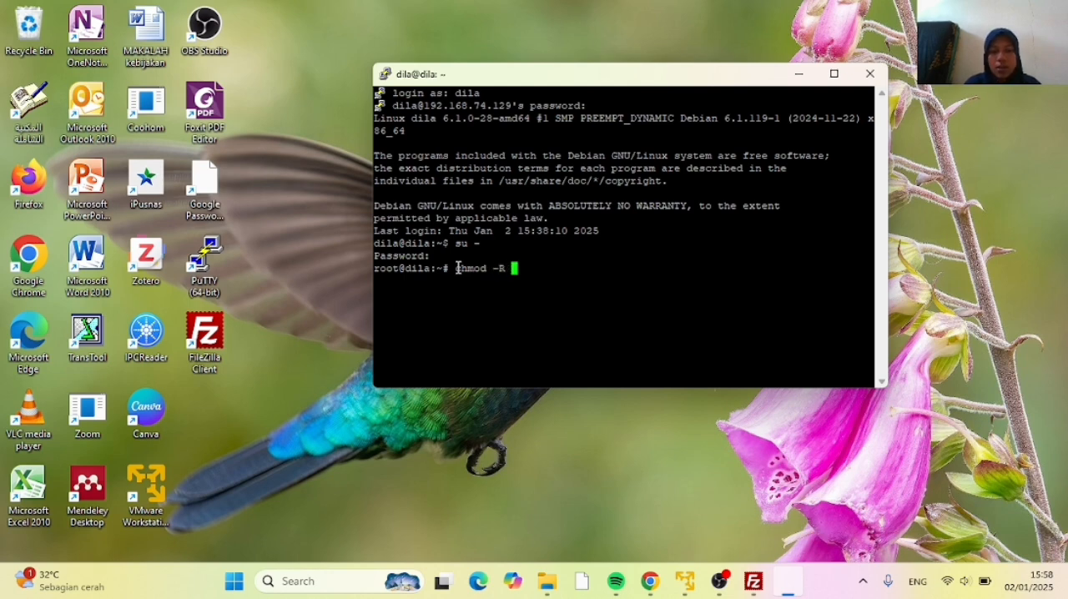
type(" 777")
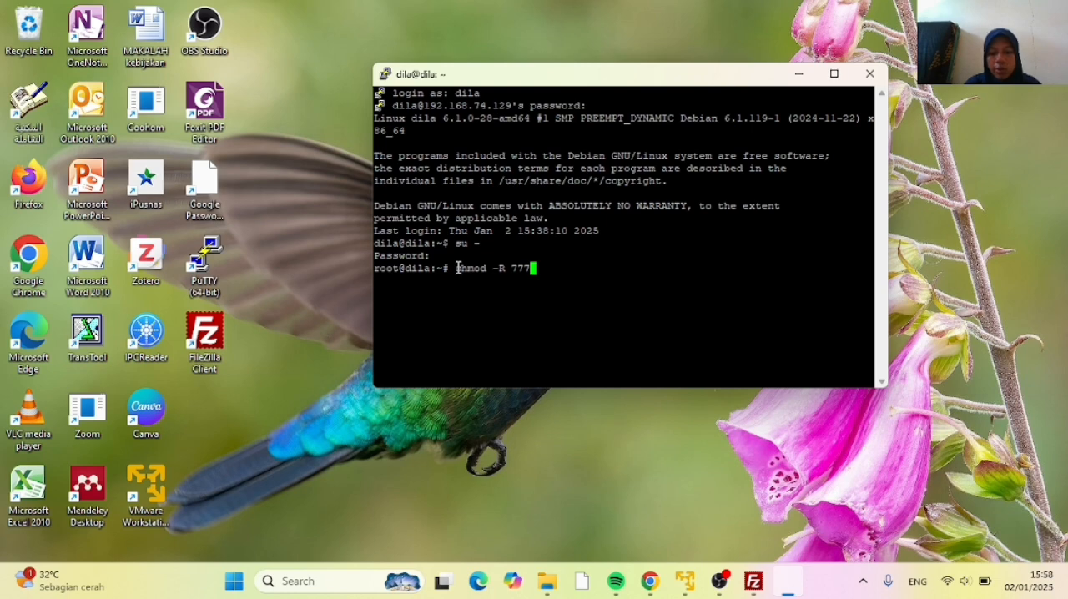
type(" /")
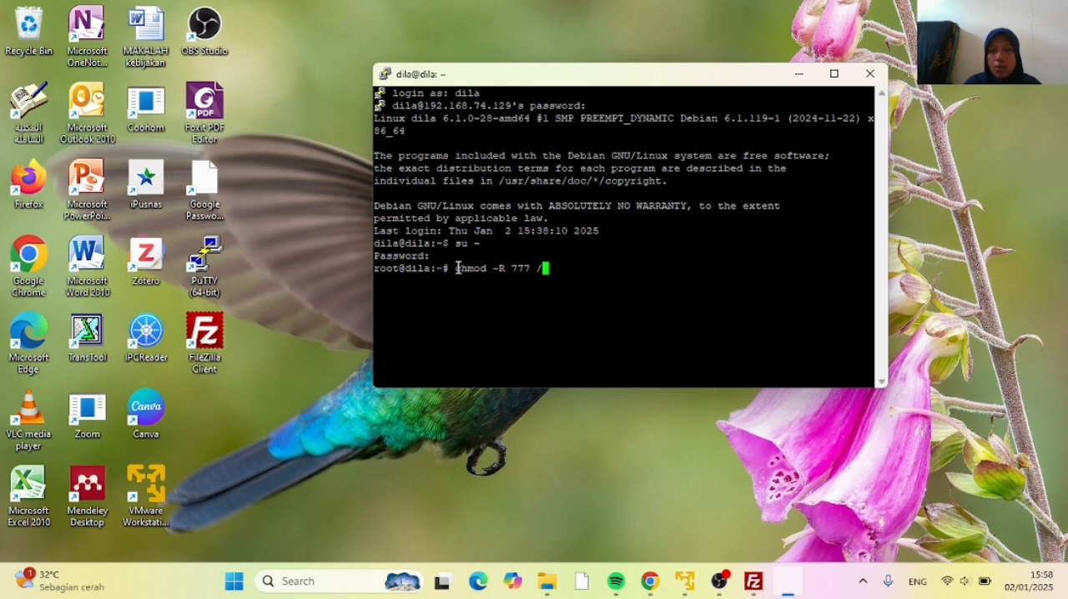
type("opt")
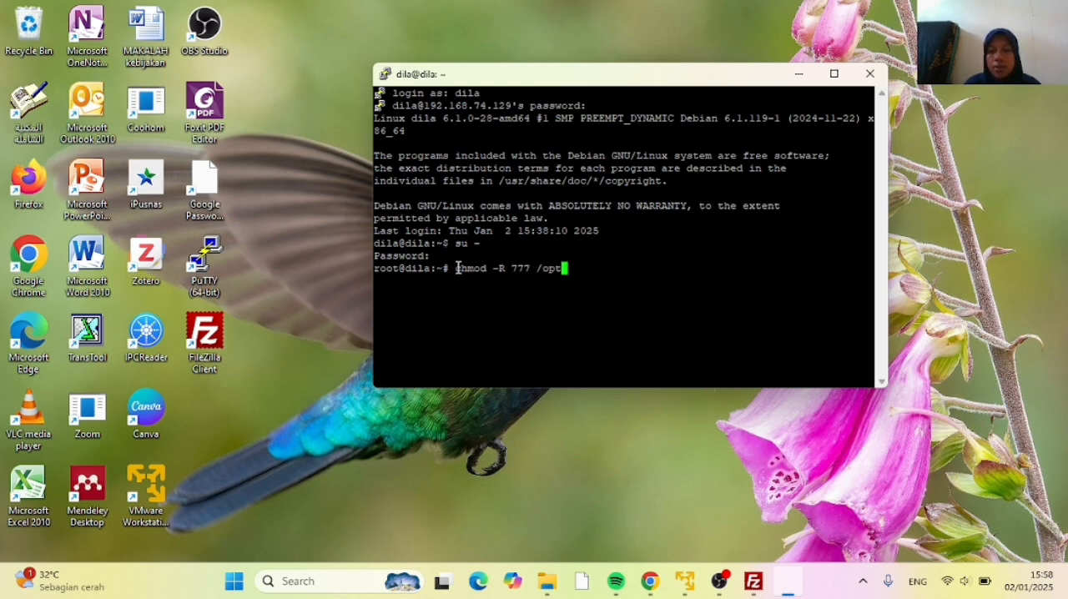
type("/eprints")
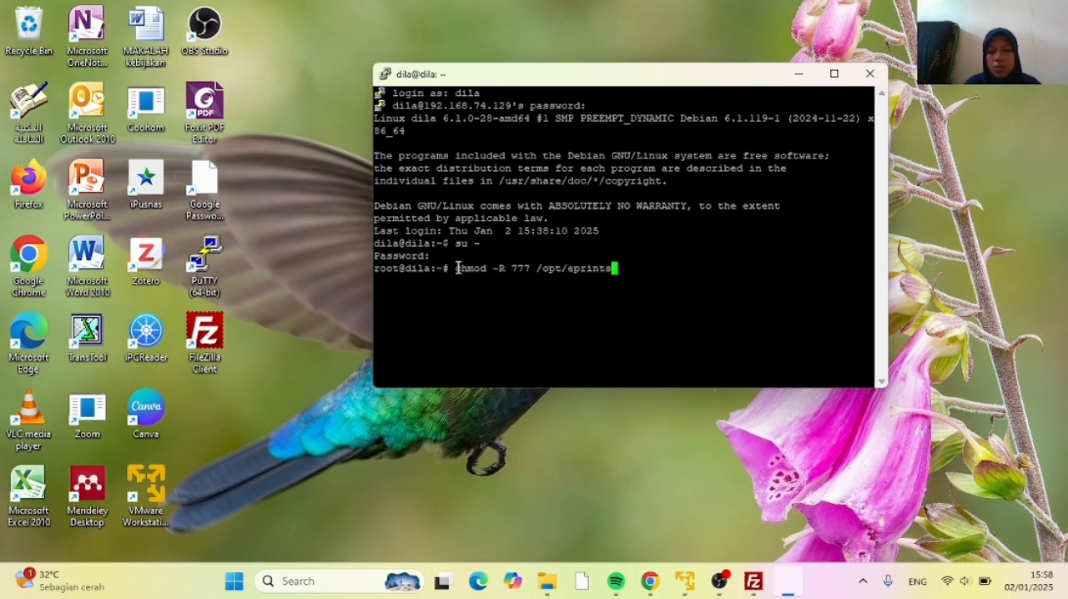
type("3/")
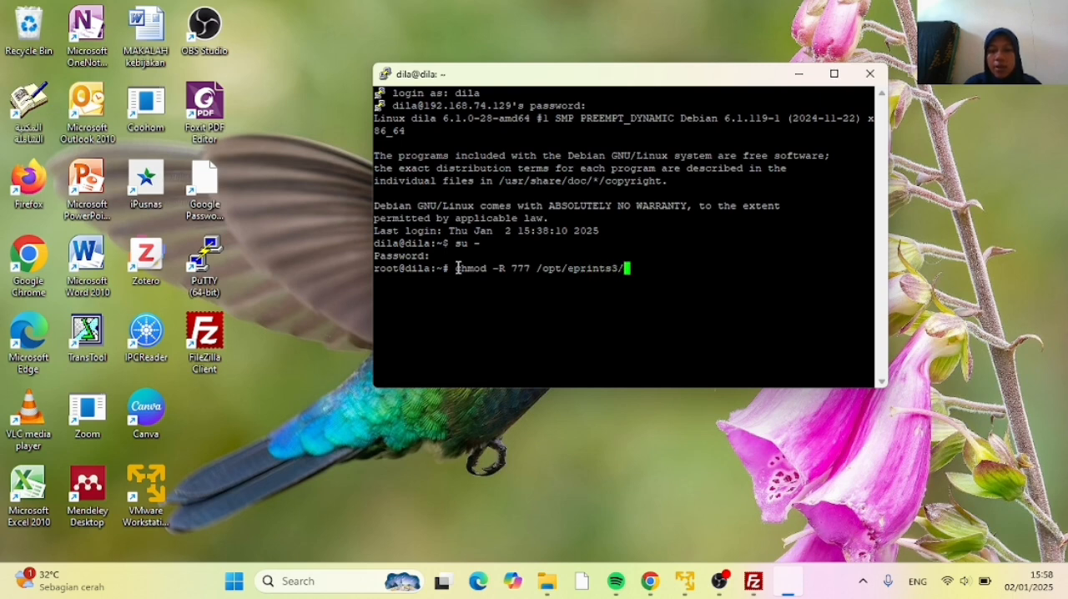
type("lib")
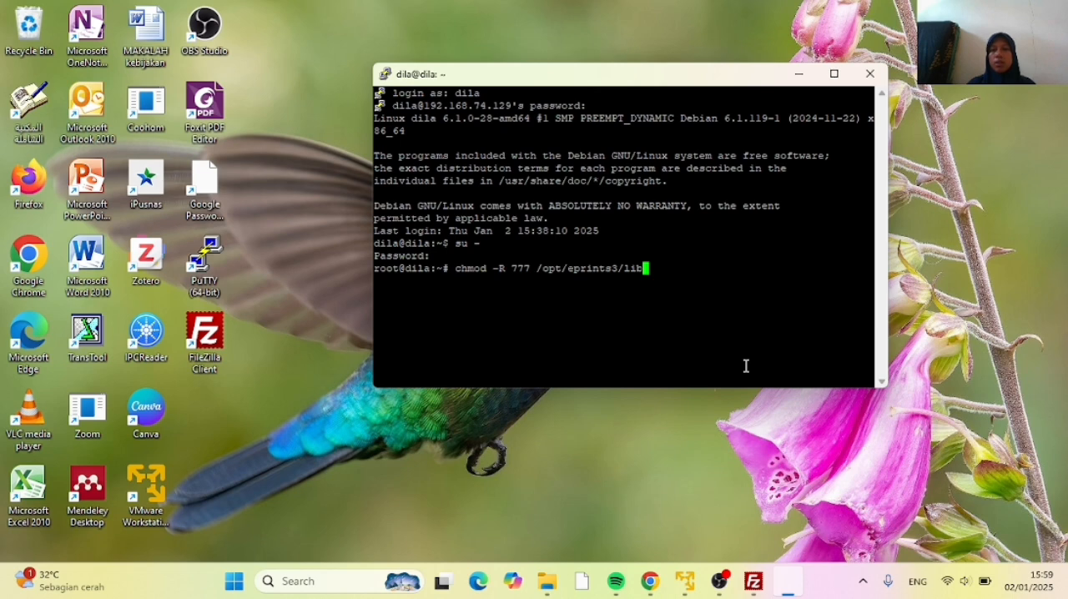
key("Return")
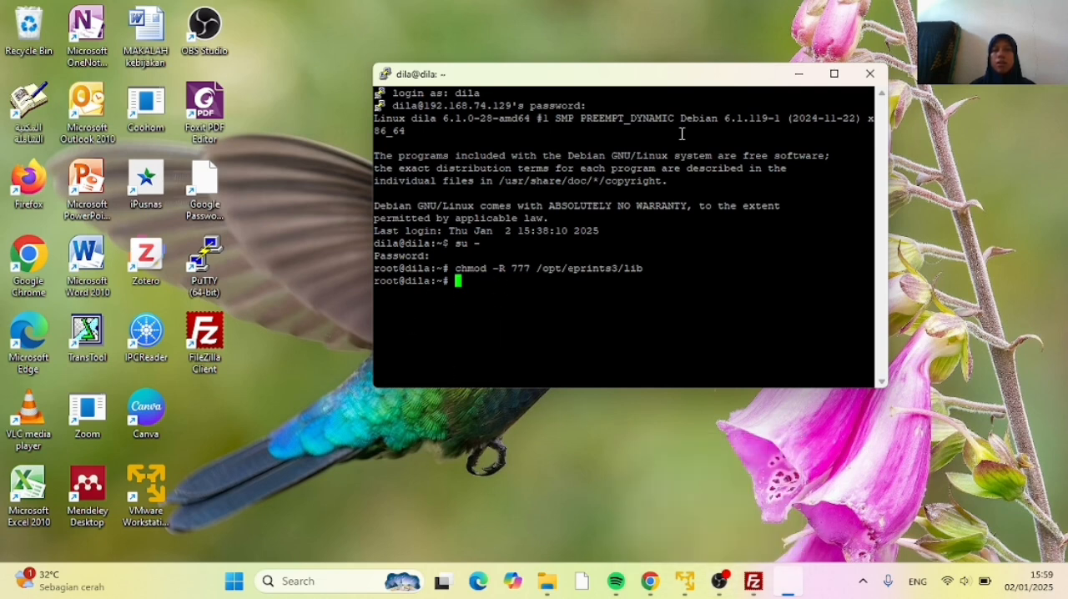
Switch to FileZilla and open the remote folder /opt/eprints3/lib
left_click_drag(655, 80, 664, 52)
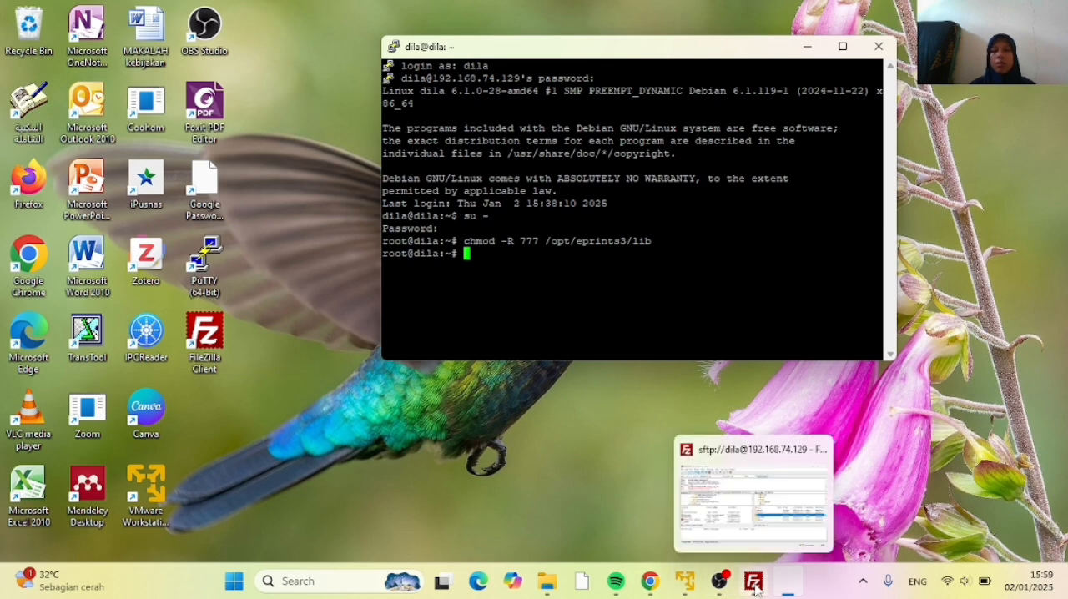
left_click(760, 501)
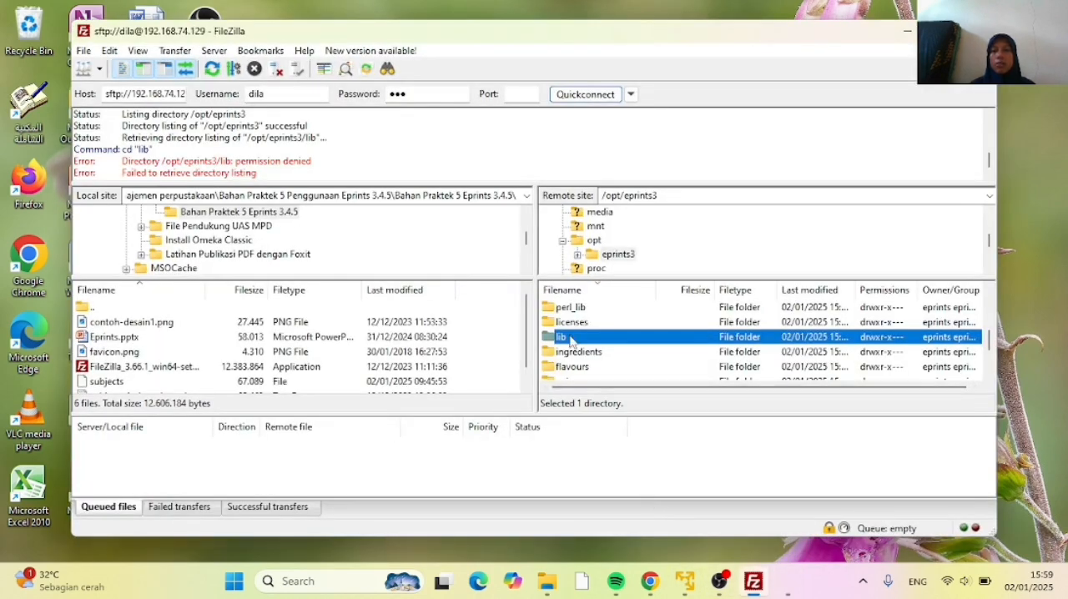
double_click(571, 337)
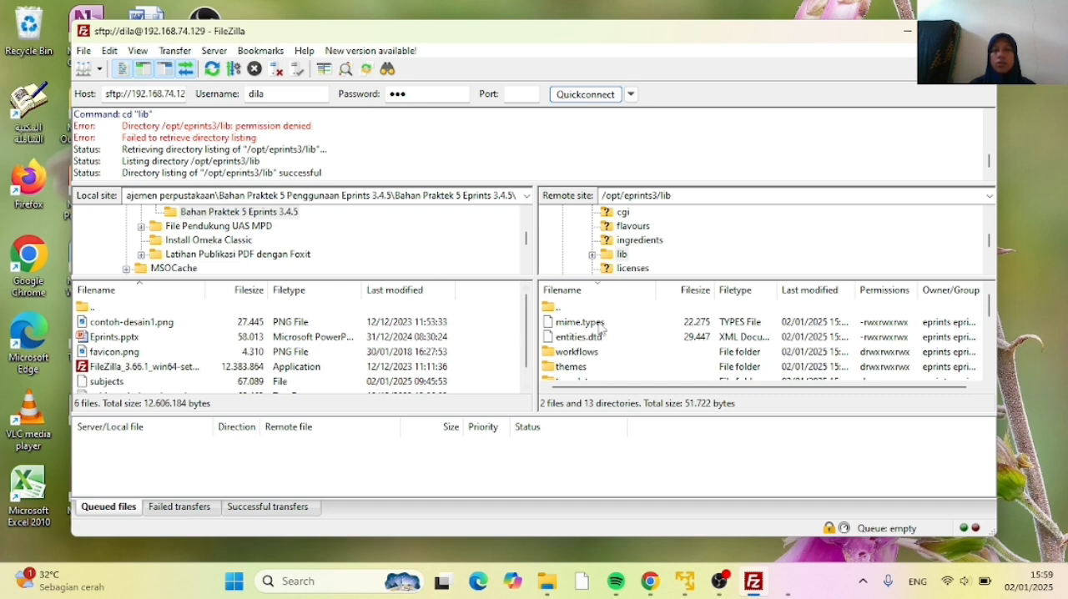
scroll(599, 328, "down", 3)
scroll(599, 328, "up", 3)
scroll(605, 327, "down", 1)
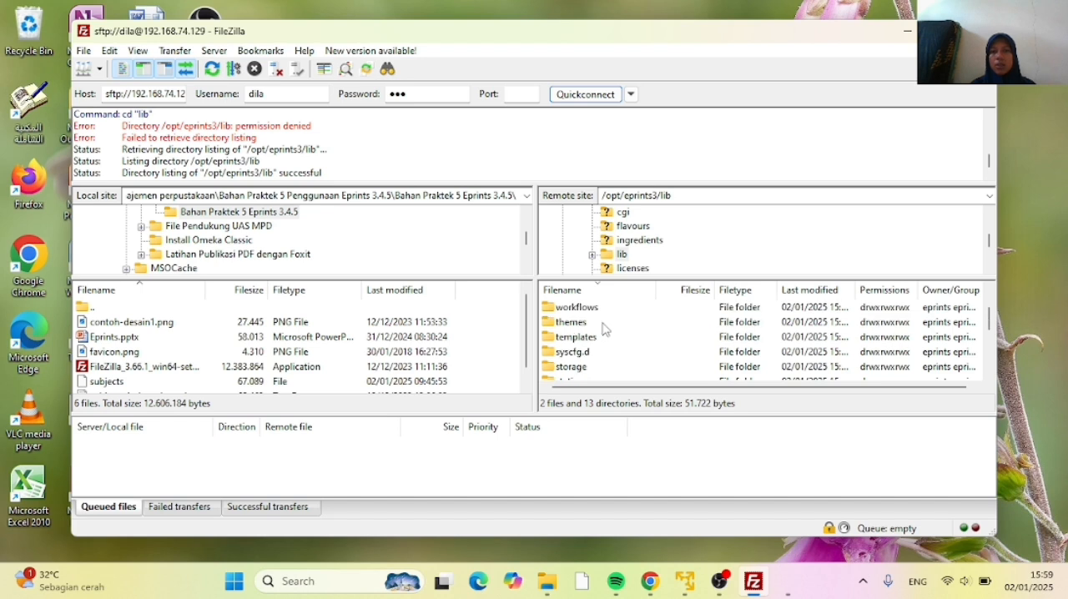
scroll(584, 323, "up", 1)
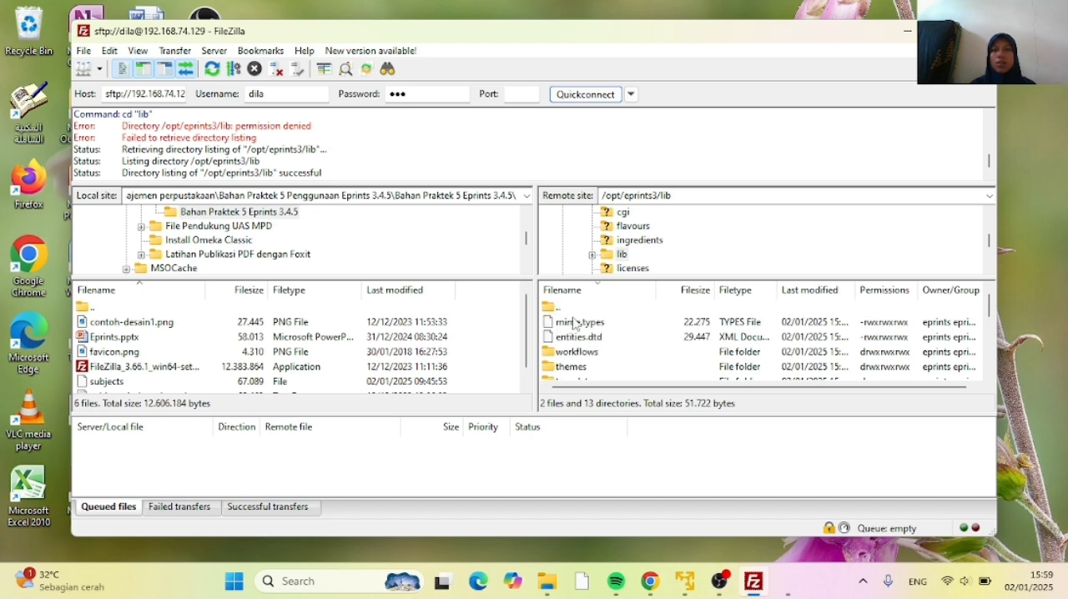
Open the remote folder themes/apw_newtheme/static/apw_newtheme/images and find the logo contoh-desain1.png and favicon.png there
double_click(575, 368)
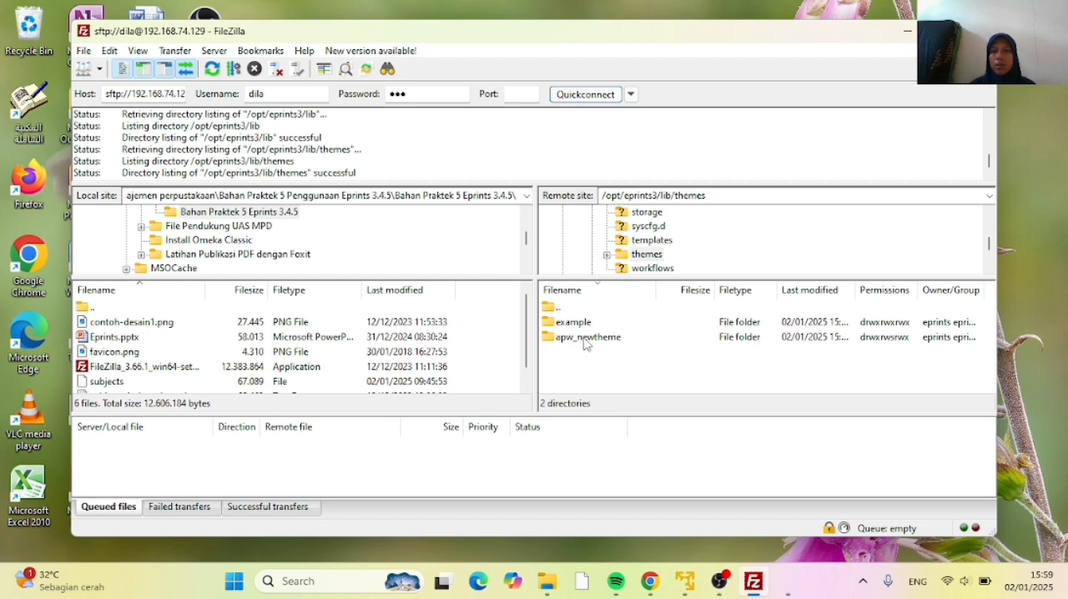
double_click(585, 339)
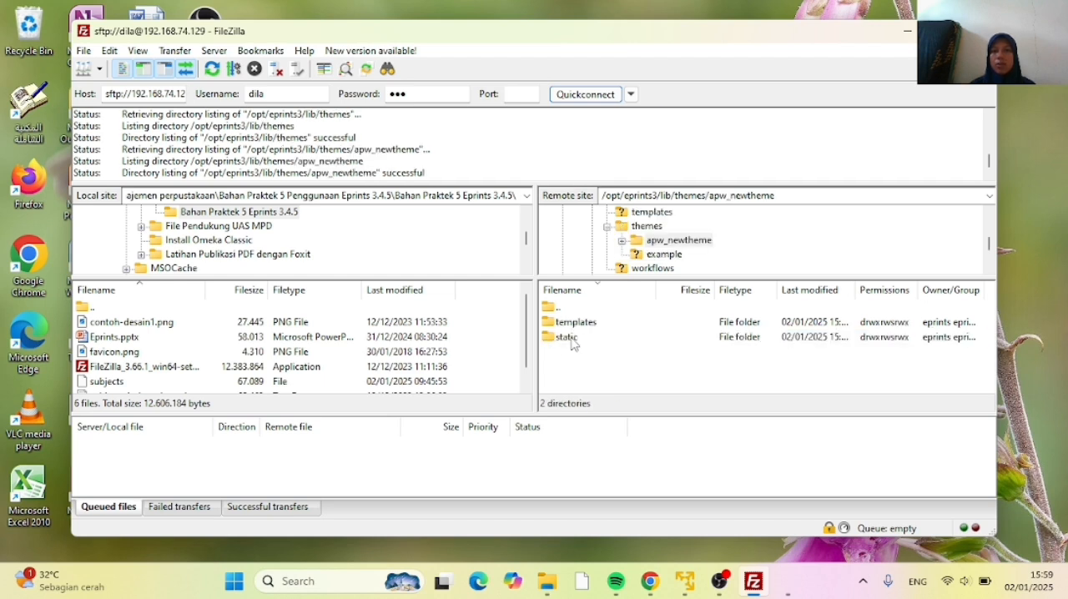
double_click(571, 338)
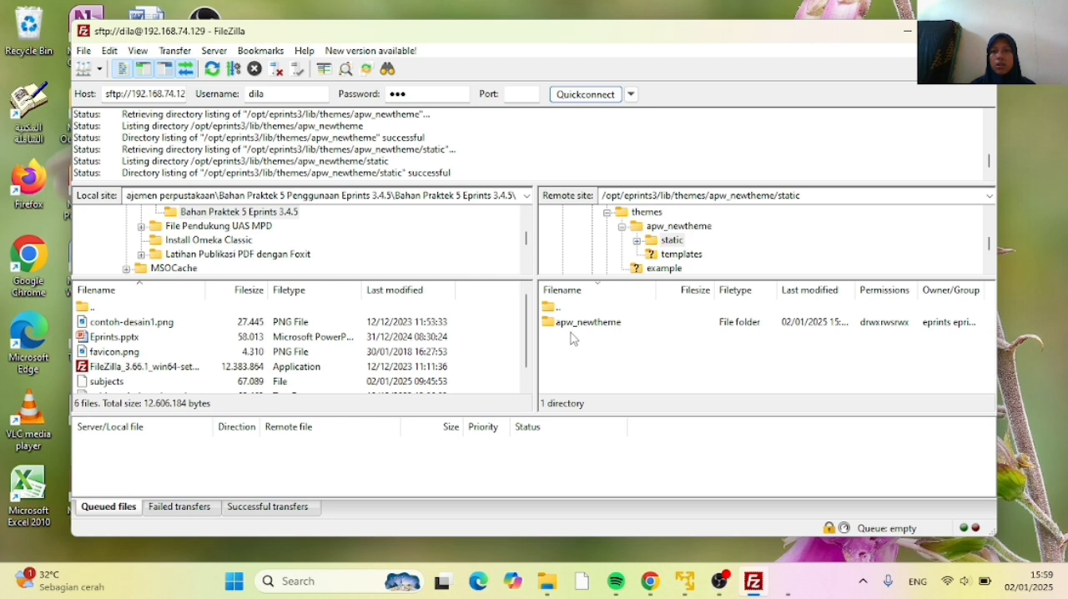
double_click(580, 327)
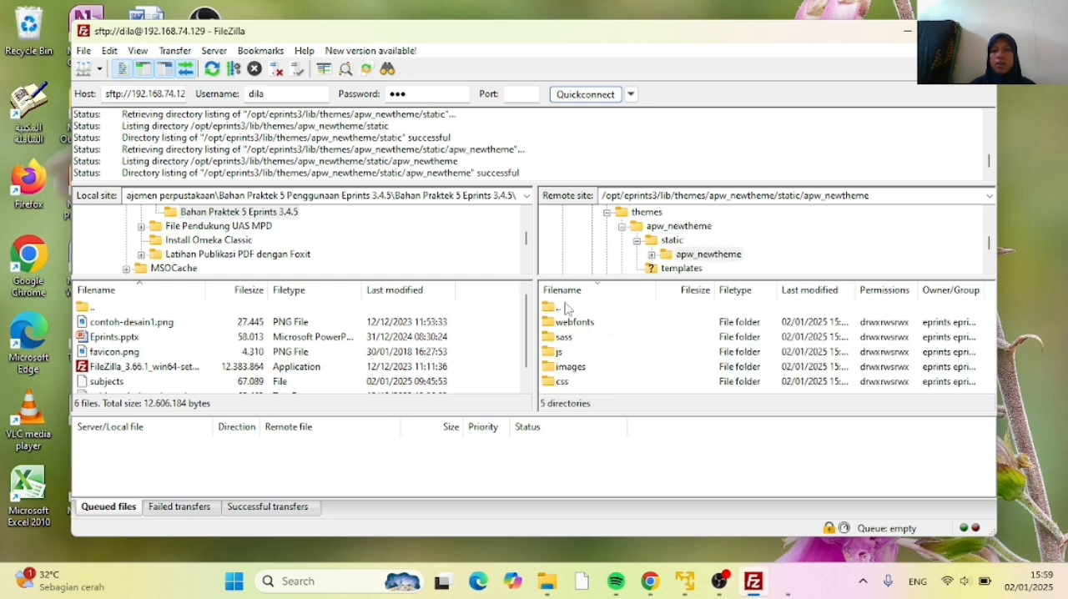
left_click(583, 369)
double_click(584, 368)
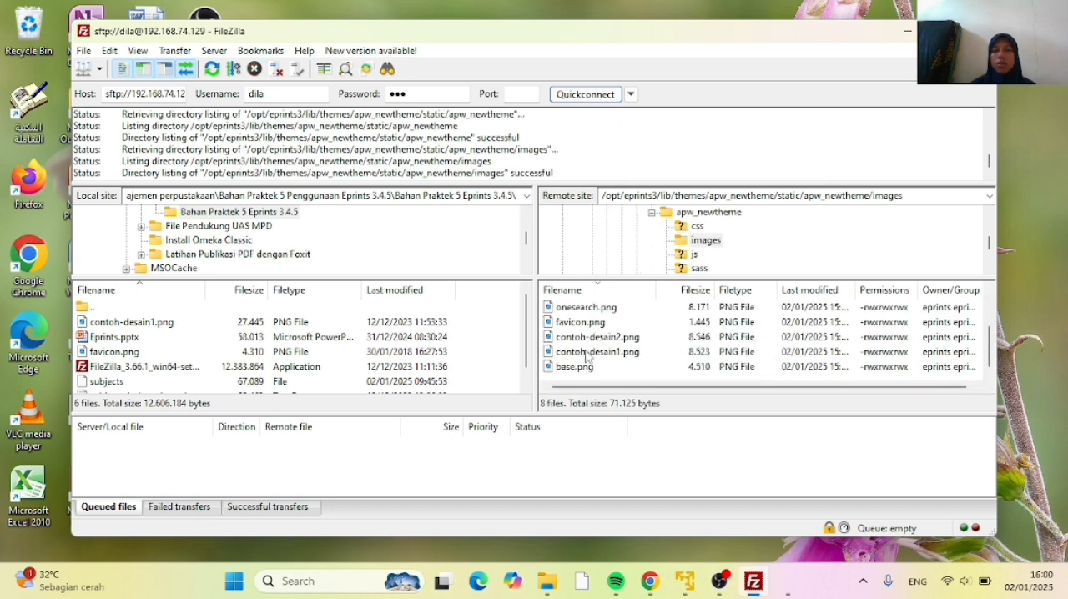
left_click(588, 354)
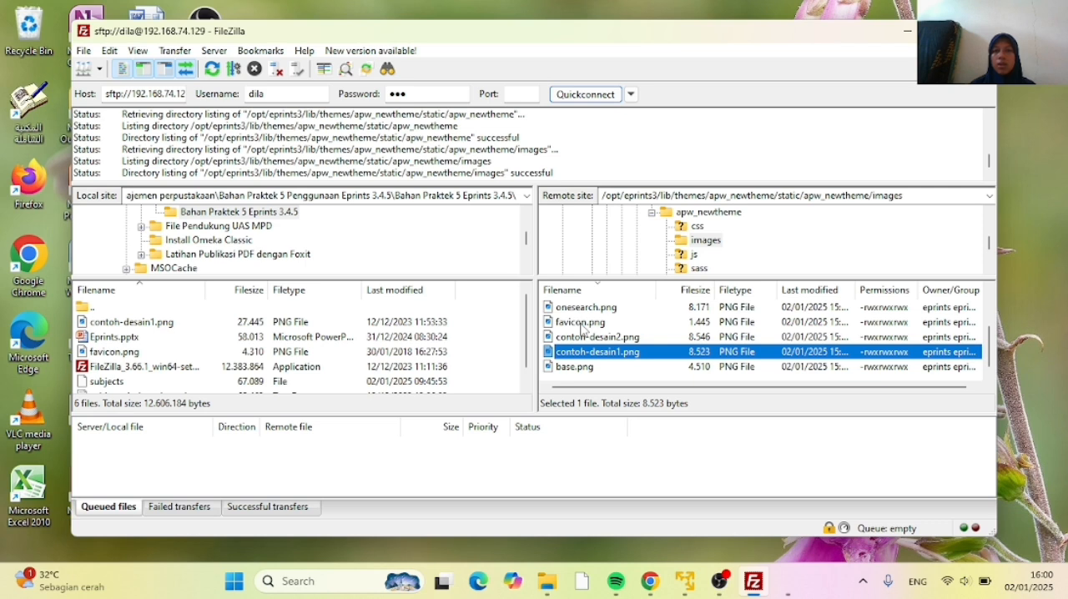
left_click(583, 326)
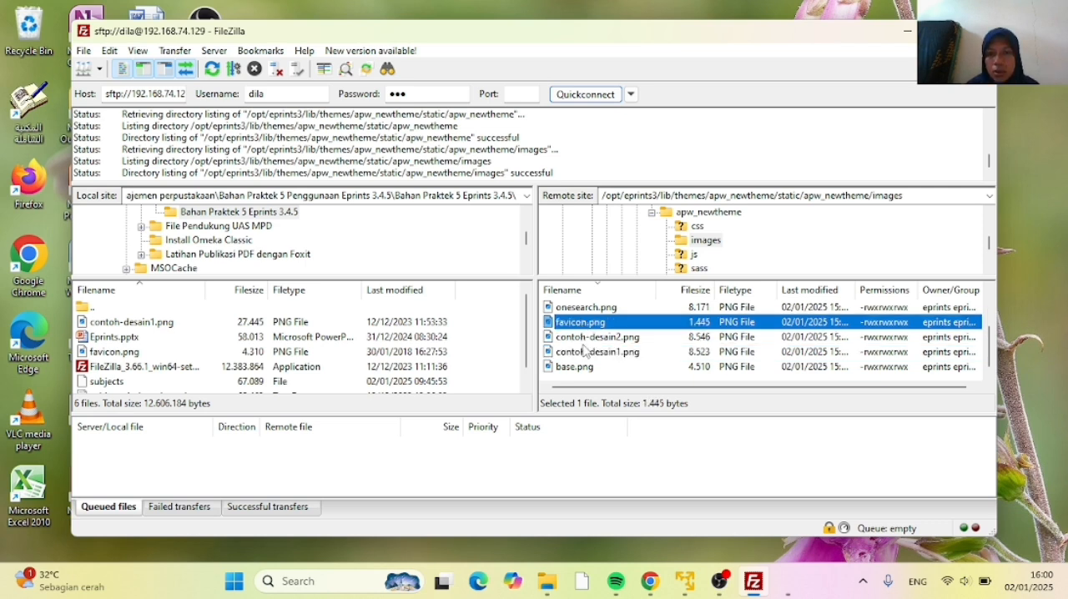
left_click(587, 352)
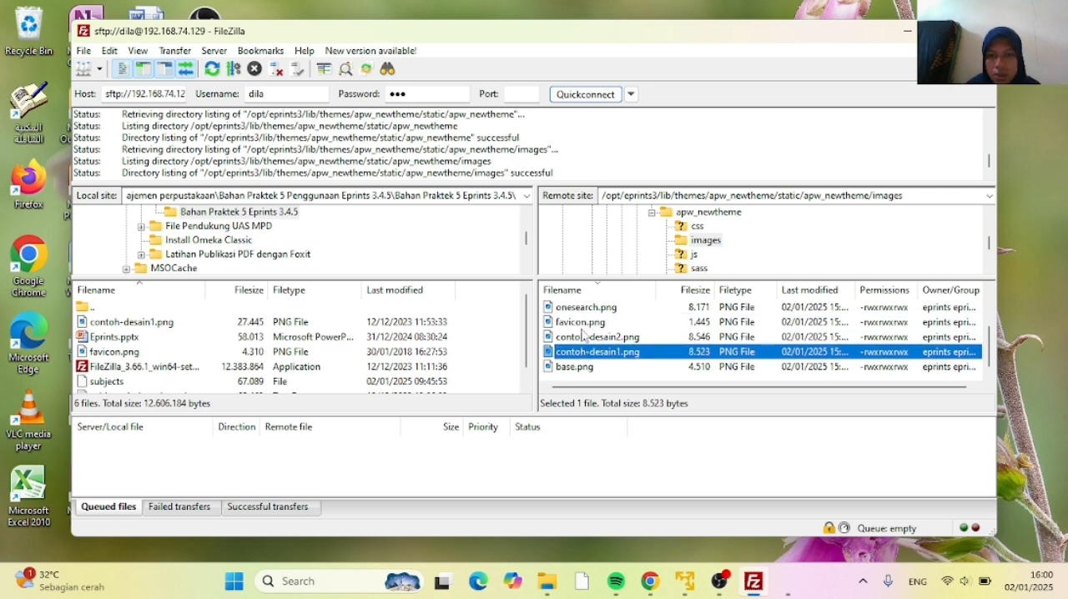
left_click(583, 326)
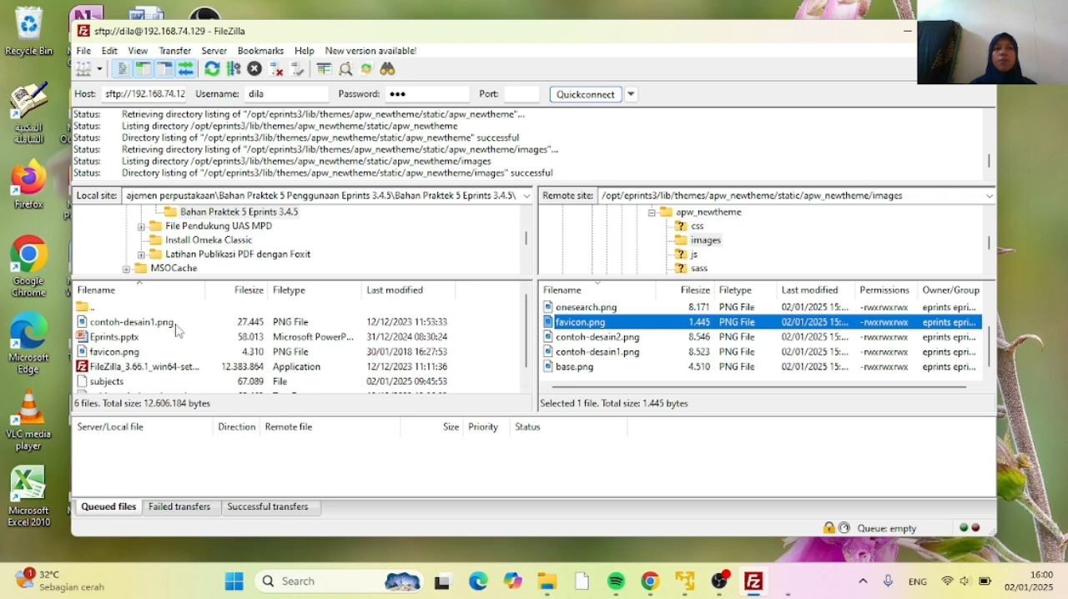
left_click(587, 352)
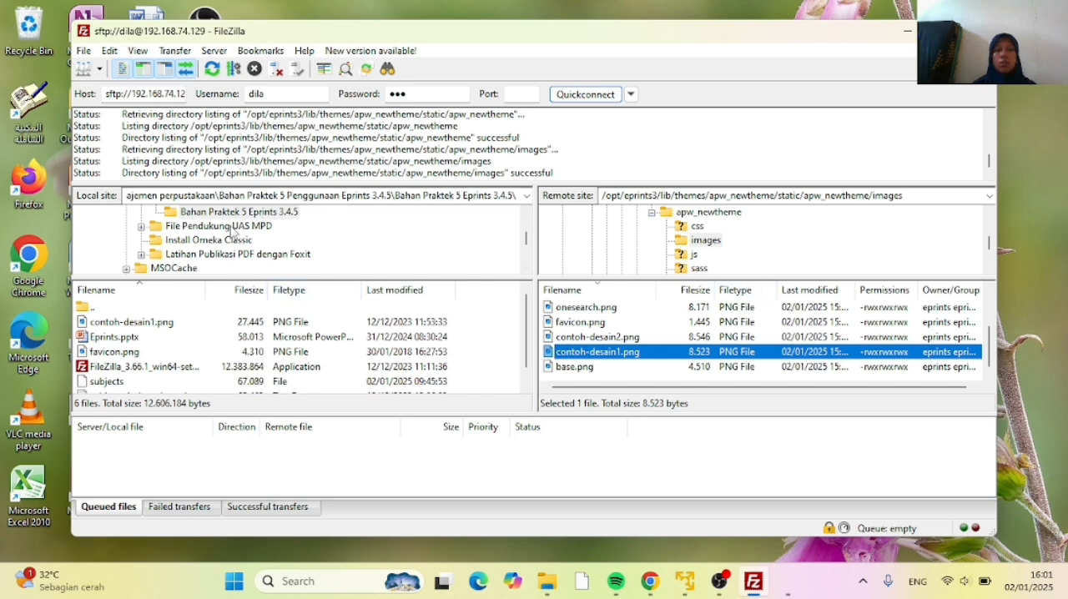
Open the local folder File Pendukung UAS MPD\File Pendukung UAS MPD\Logo & Favicon
left_click(217, 232)
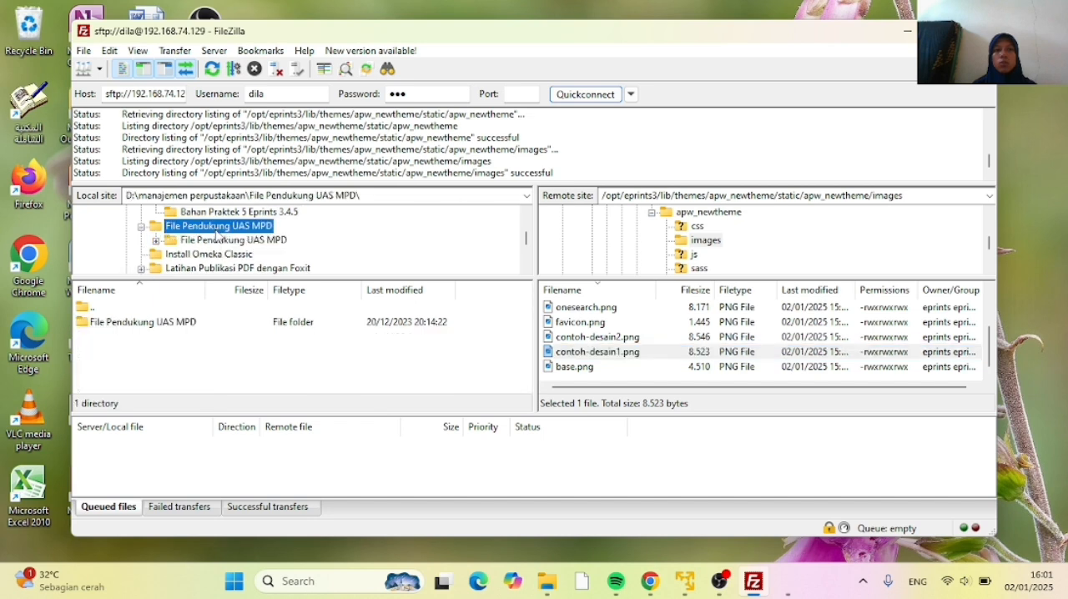
double_click(171, 323)
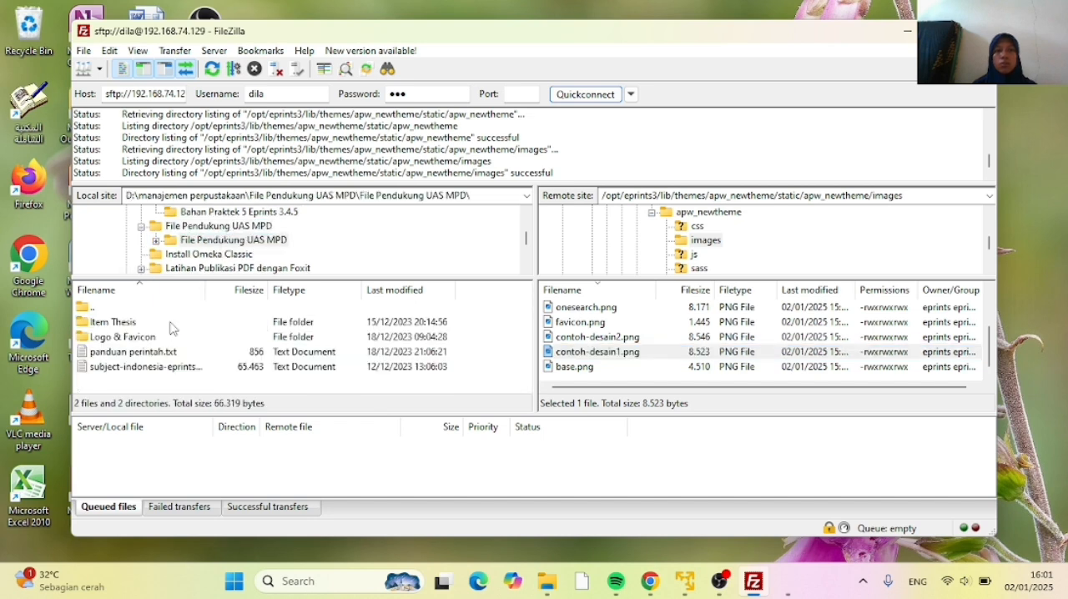
left_click(117, 341)
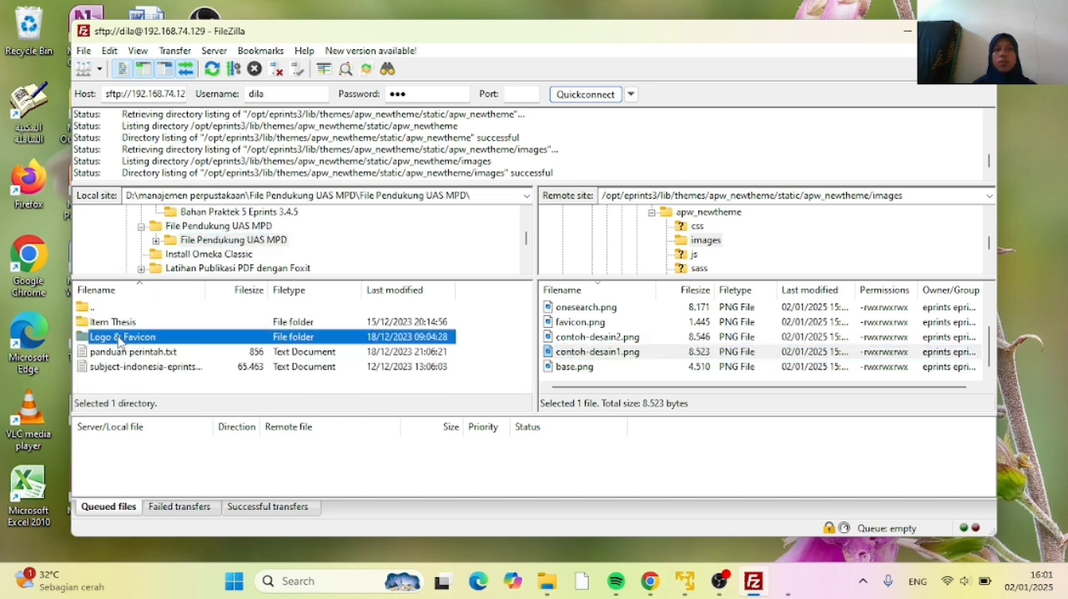
double_click(117, 338)
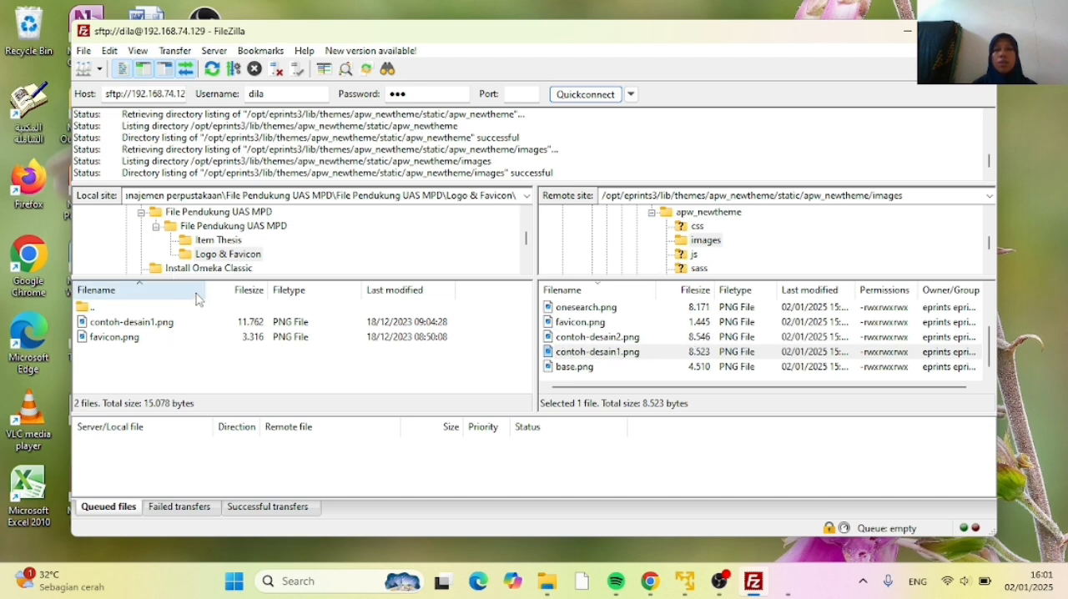
left_click_drag(147, 324, 610, 356)
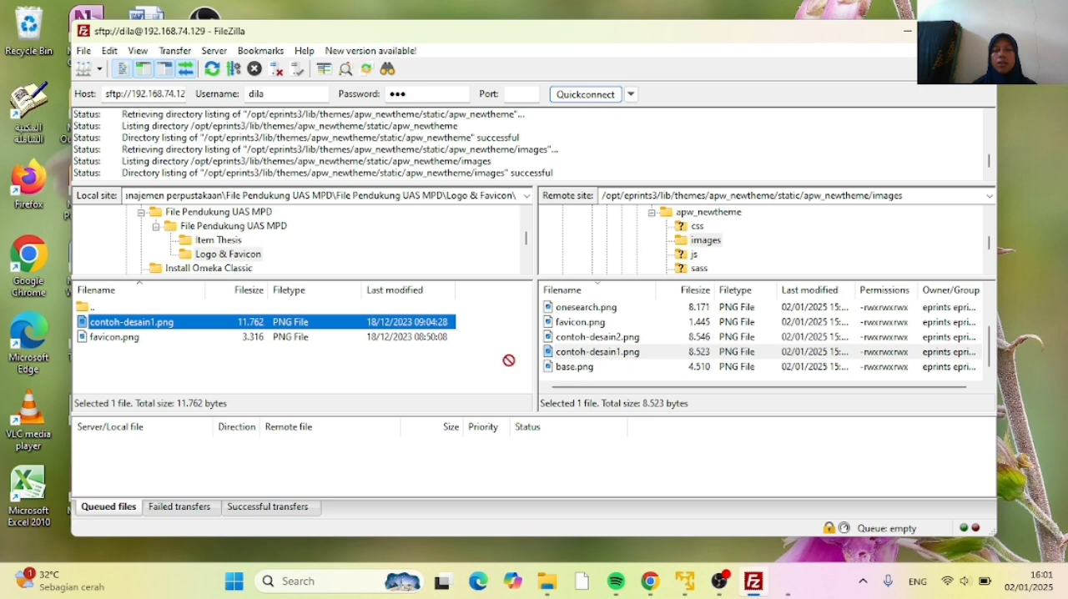
left_click(230, 335)
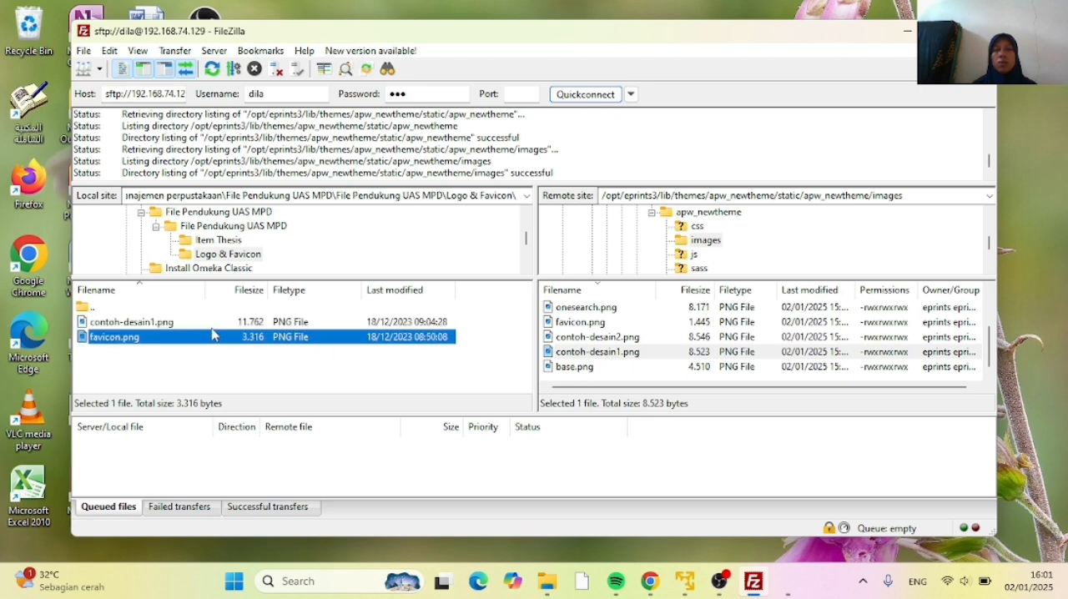
left_click(152, 323)
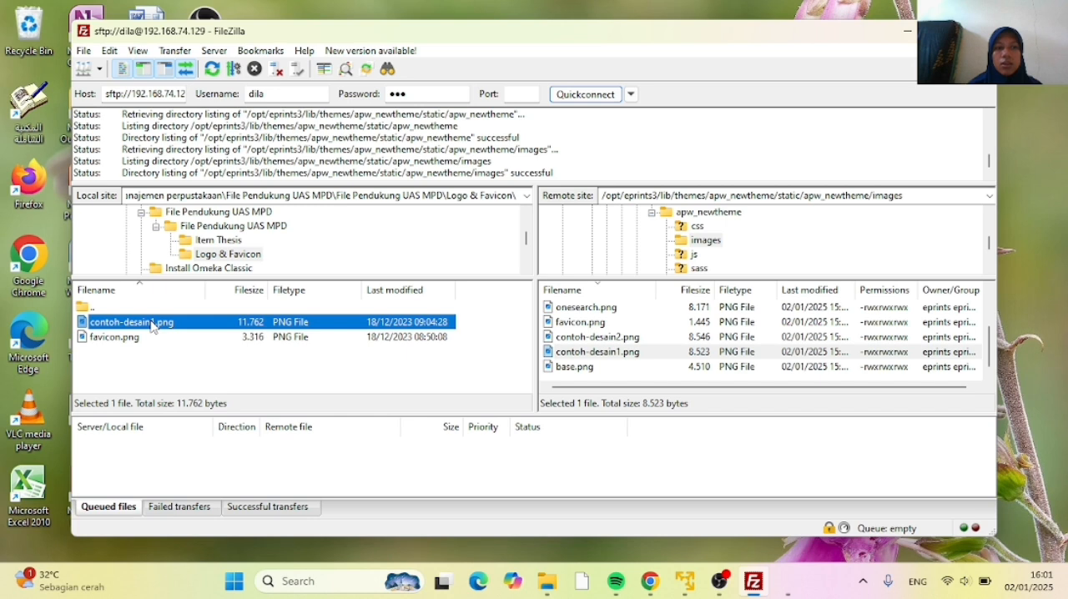
right_click(151, 325)
left_click(129, 373)
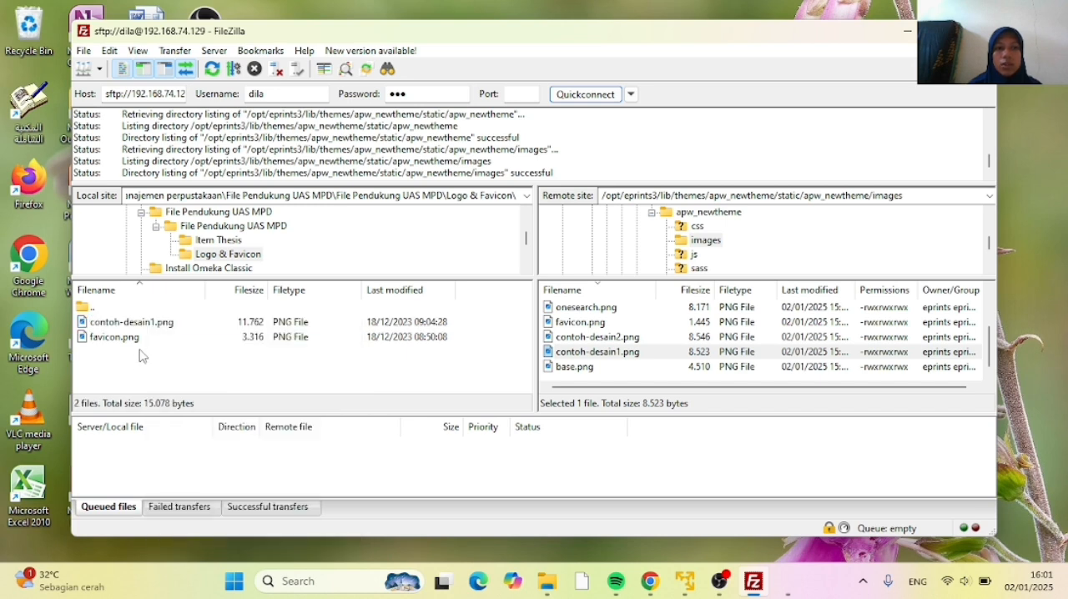
Upload the local logo contoh-desain1.png to the remote theme images folder, overwriting the existing file
left_click(150, 326)
right_click(148, 325)
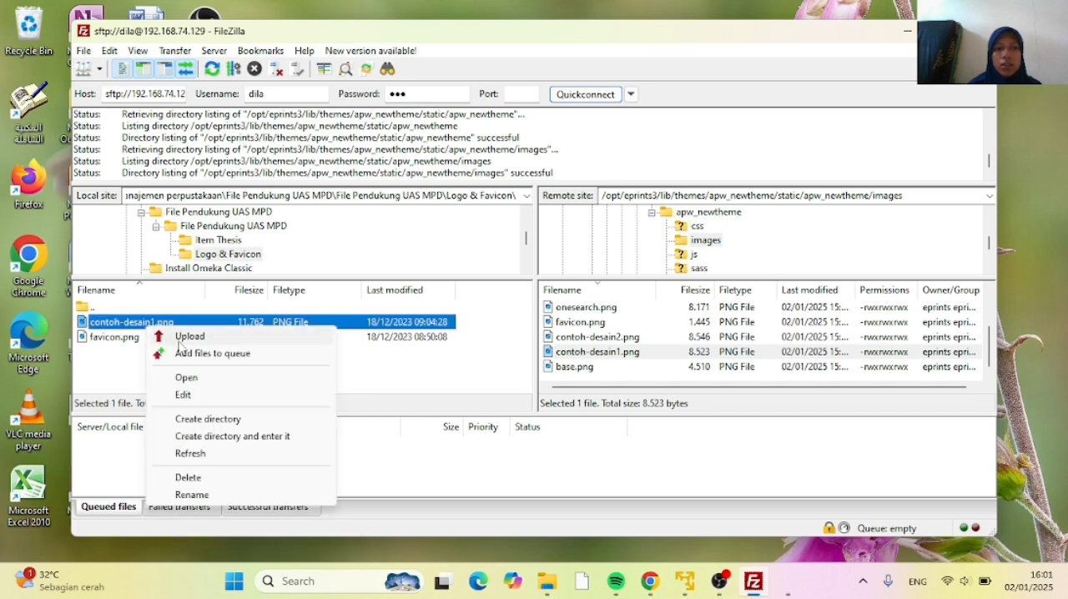
left_click(191, 338)
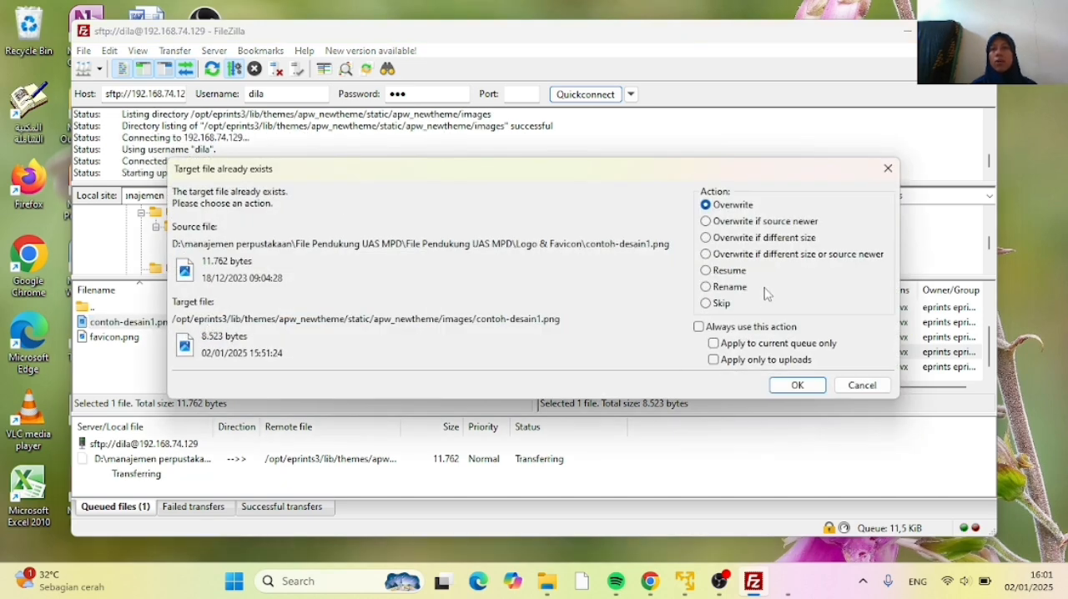
left_click(795, 385)
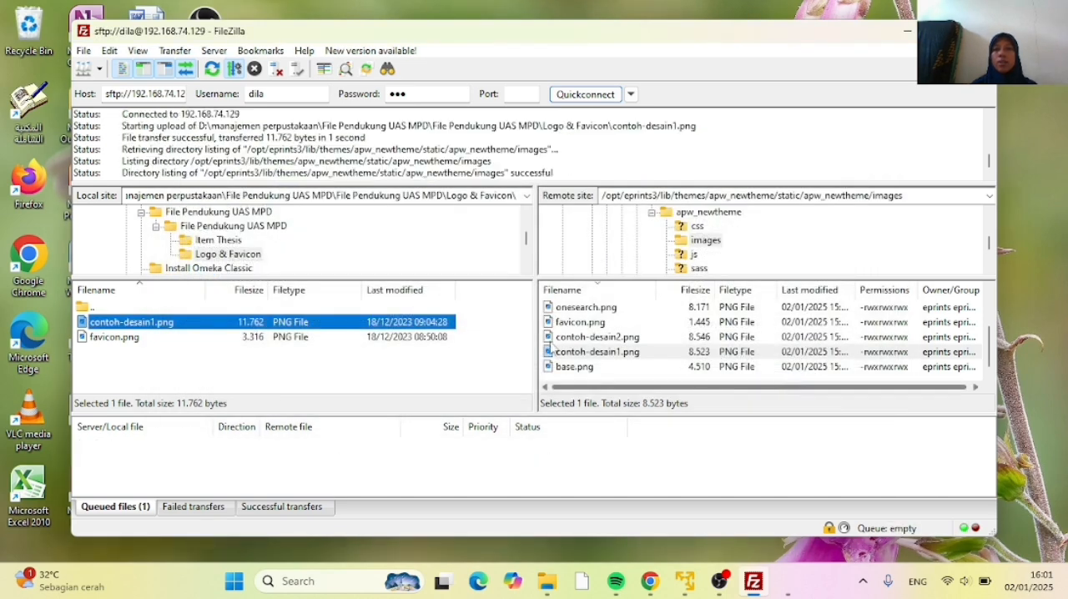
Upload the local favicon.png to the remote theme images folder, overwriting the existing file
left_click(138, 339)
right_click(139, 339)
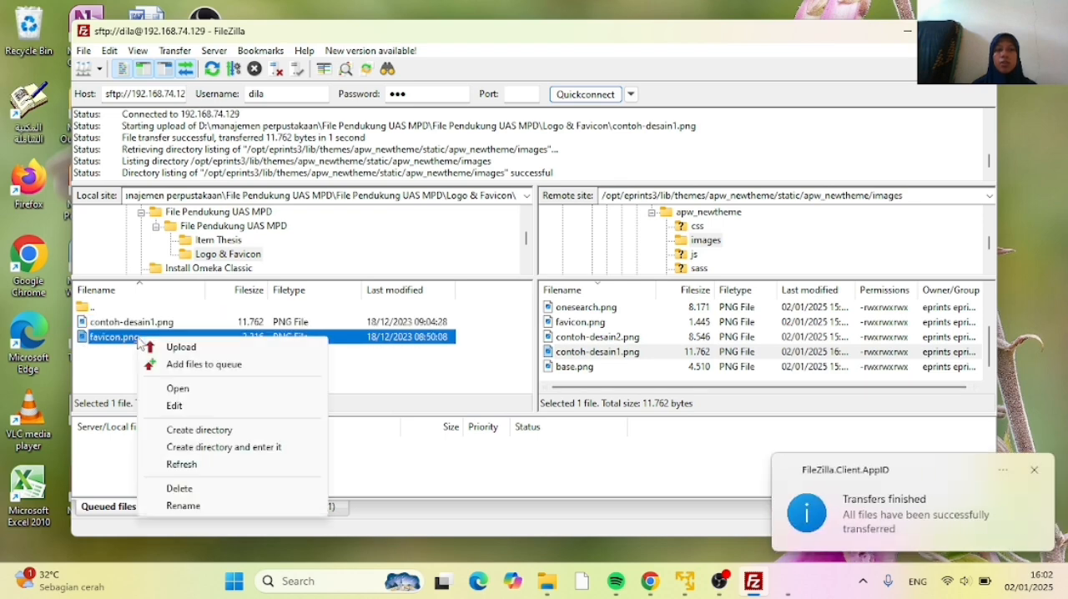
left_click(158, 347)
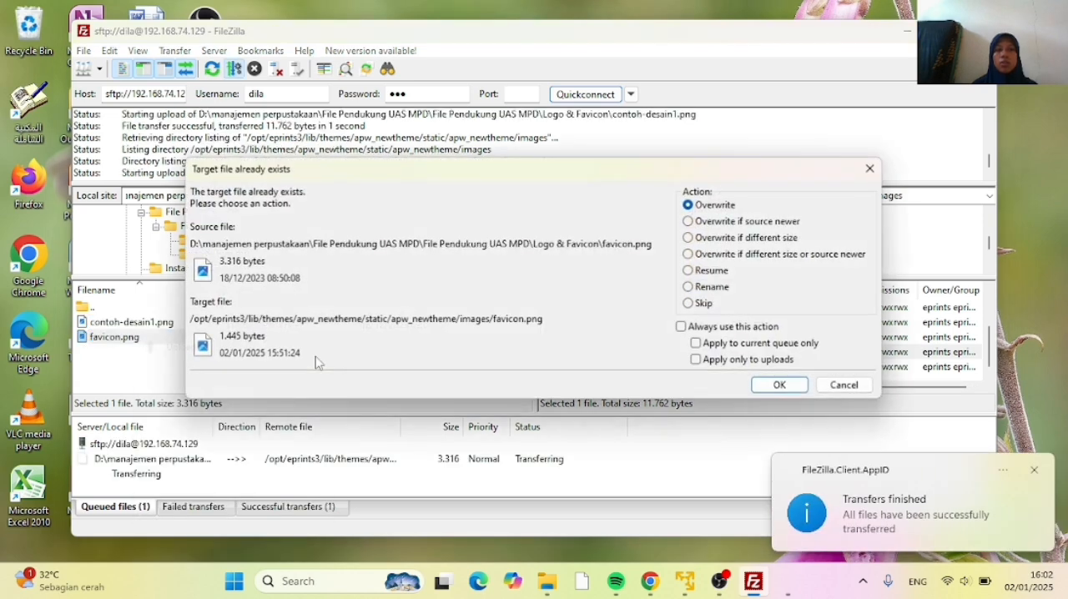
left_click(773, 386)
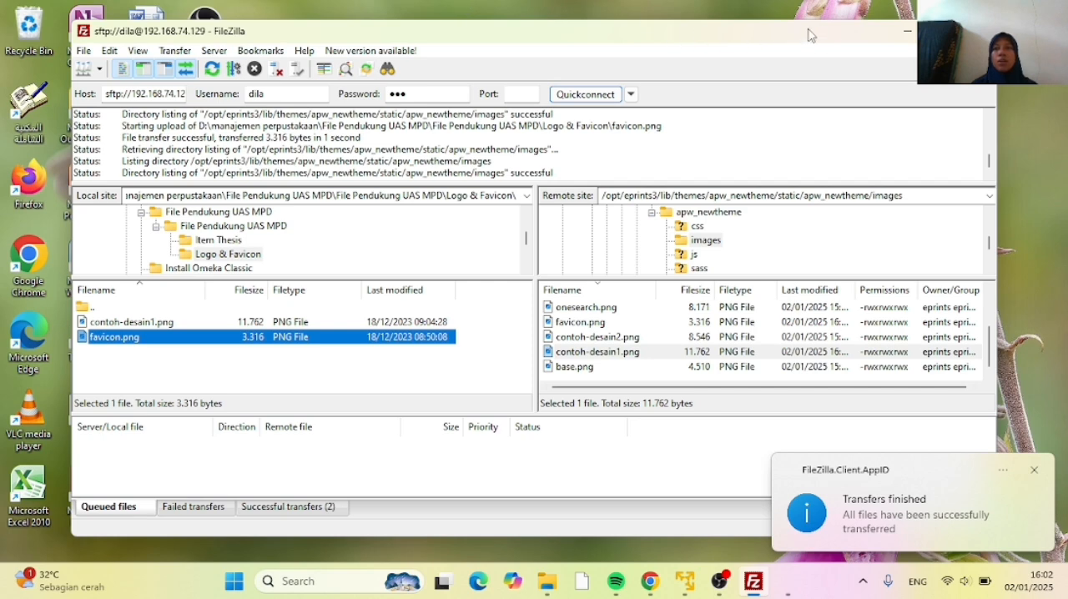
Minimise FileZilla and the terminal, switch to Chrome and reload the repositori.ac.id home page to check the logo and favicon
left_click(908, 37)
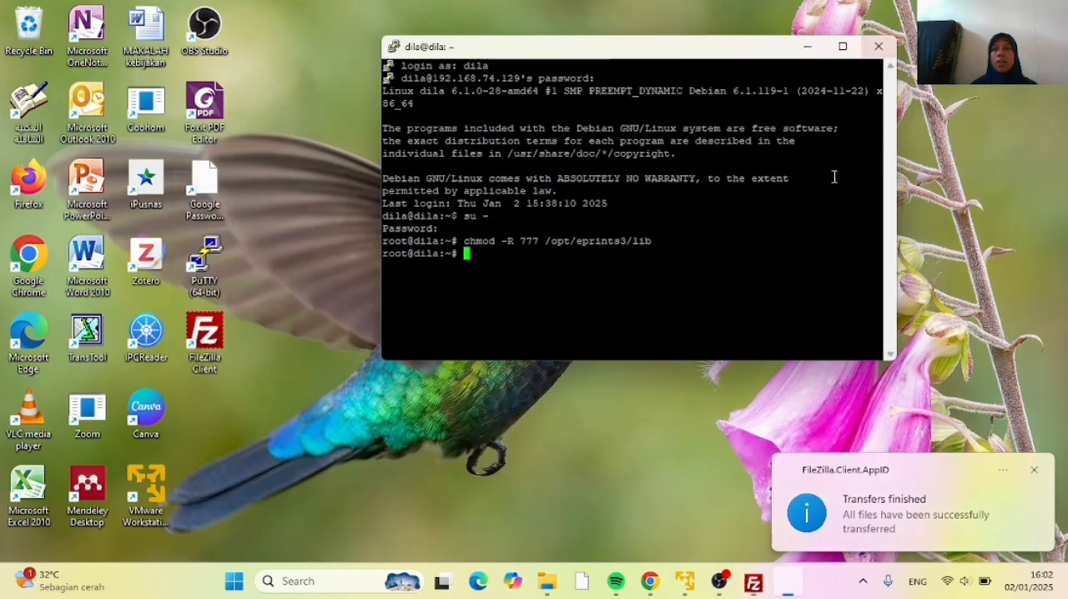
left_click(803, 42)
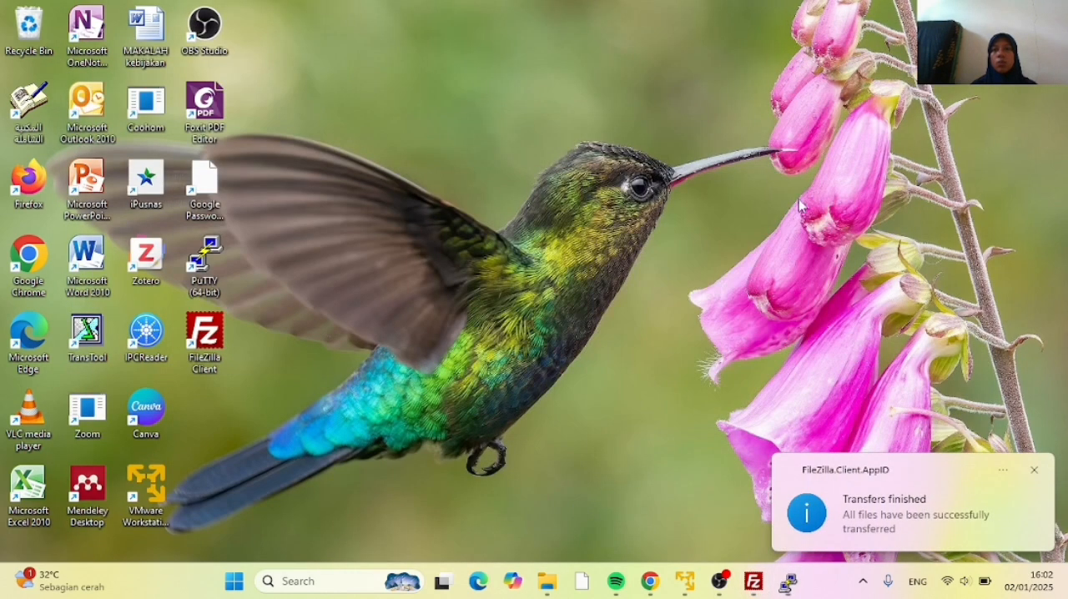
left_click(649, 581)
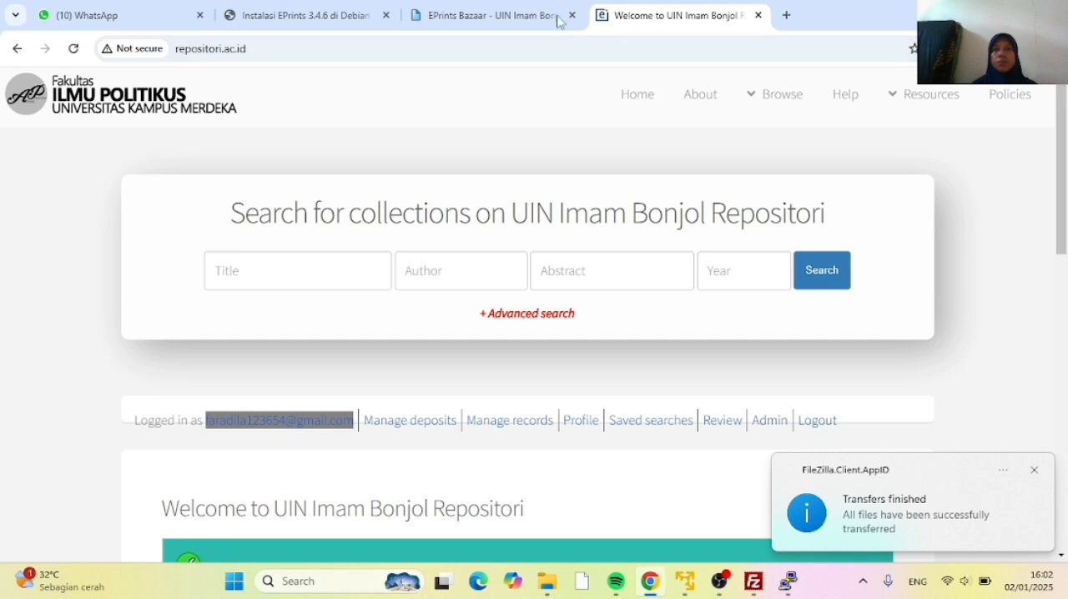
left_click(74, 49)
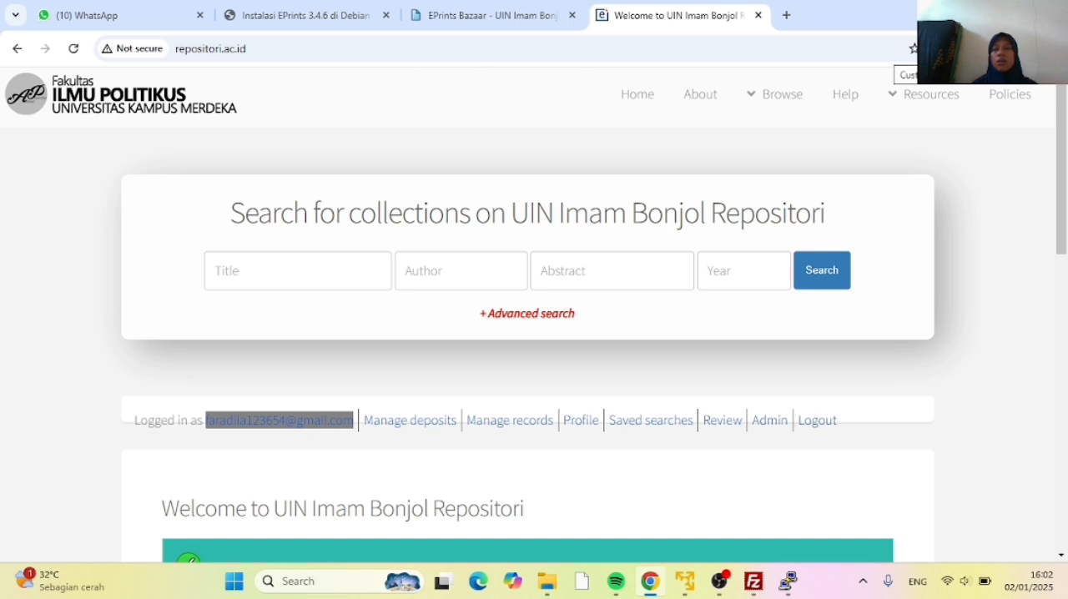
Delete only the cached images and files of the last hour through the browser's privacy and security settings
left_click(1054, 49)
scroll(946, 215, "down", 1)
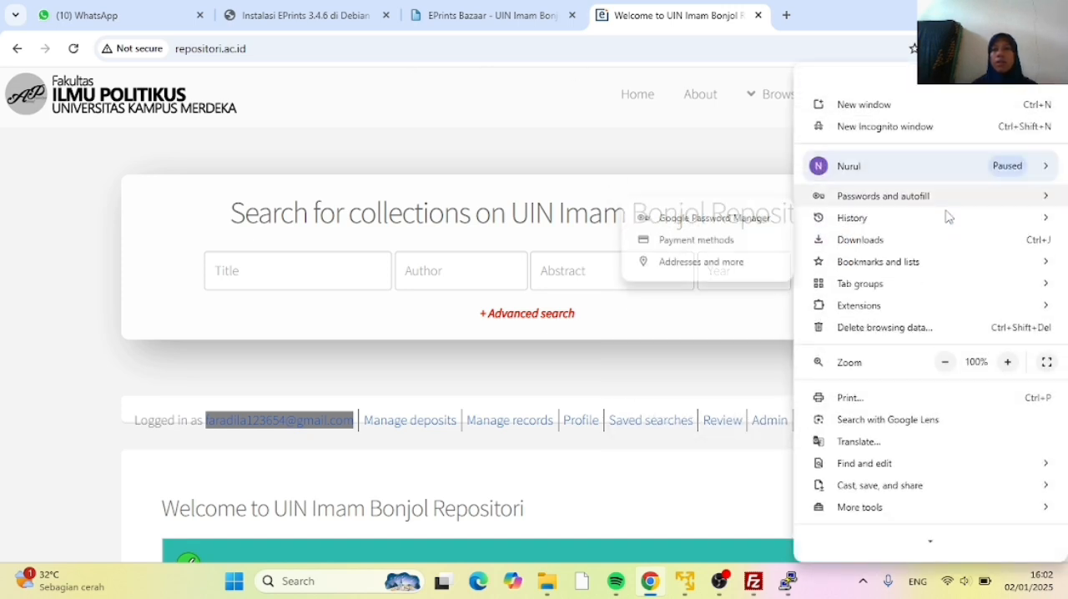
scroll(868, 422, "down", 1)
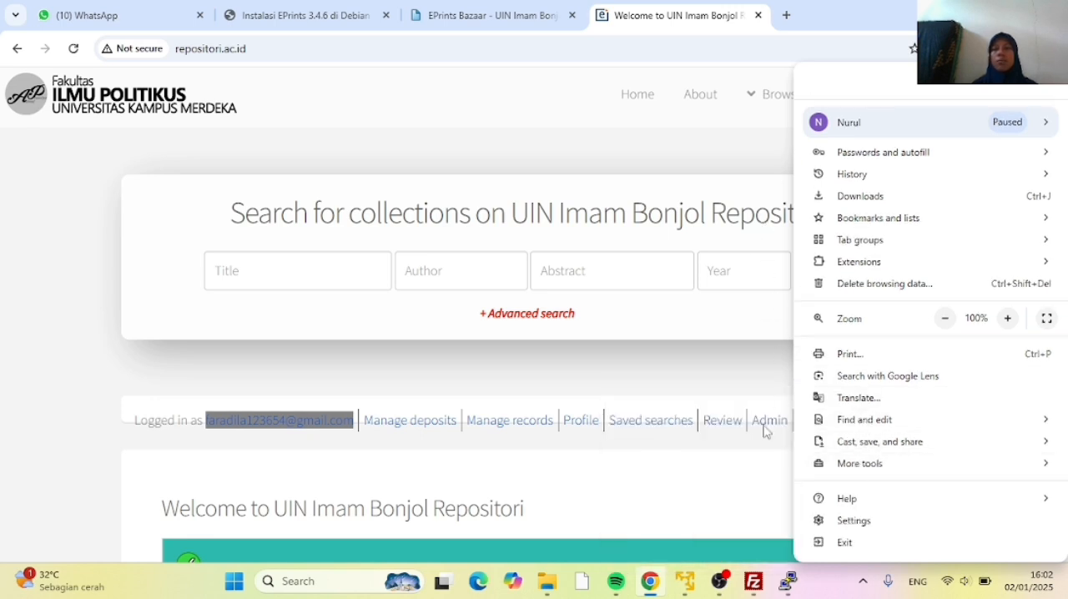
left_click(853, 521)
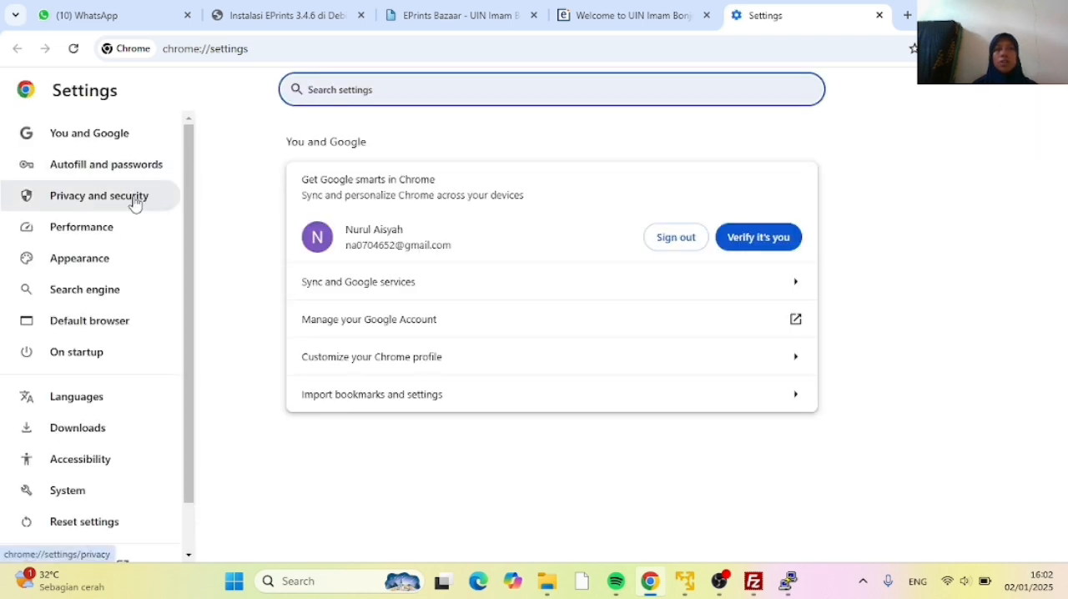
left_click(133, 204)
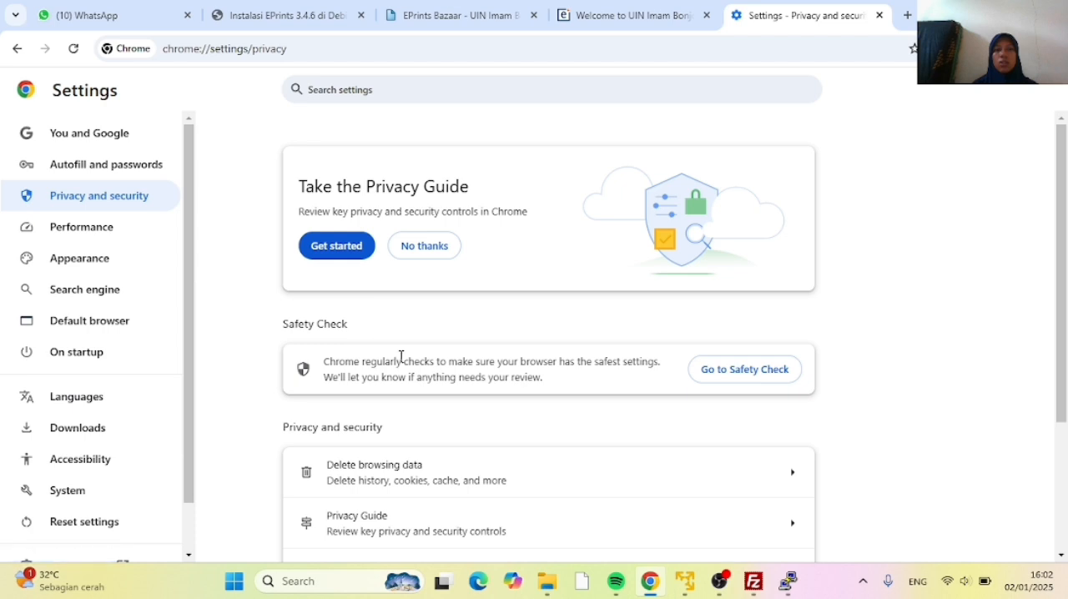
scroll(401, 354, "down", 2)
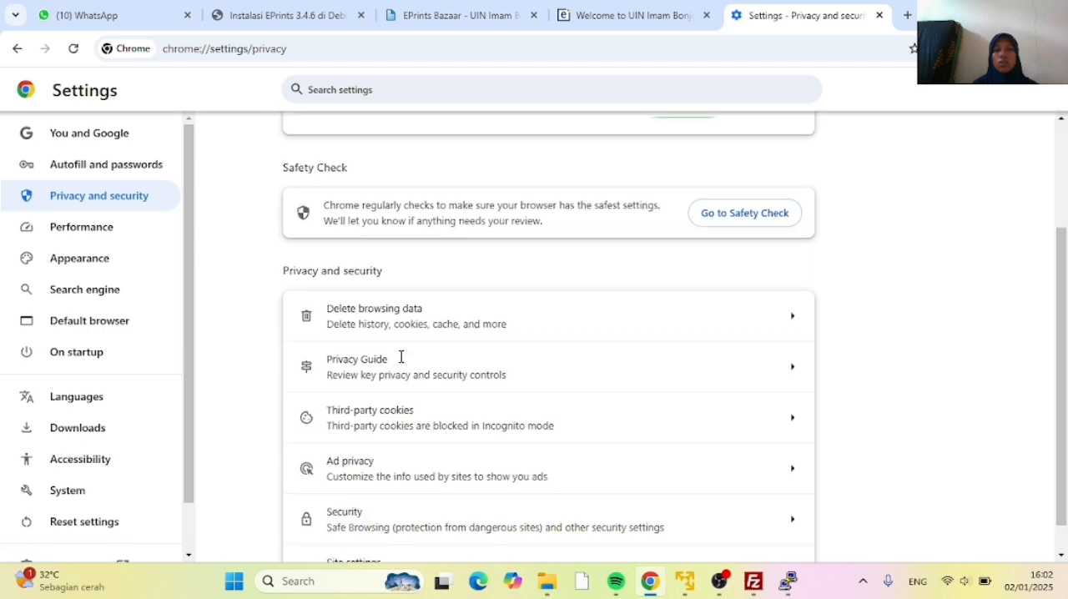
left_click(374, 317)
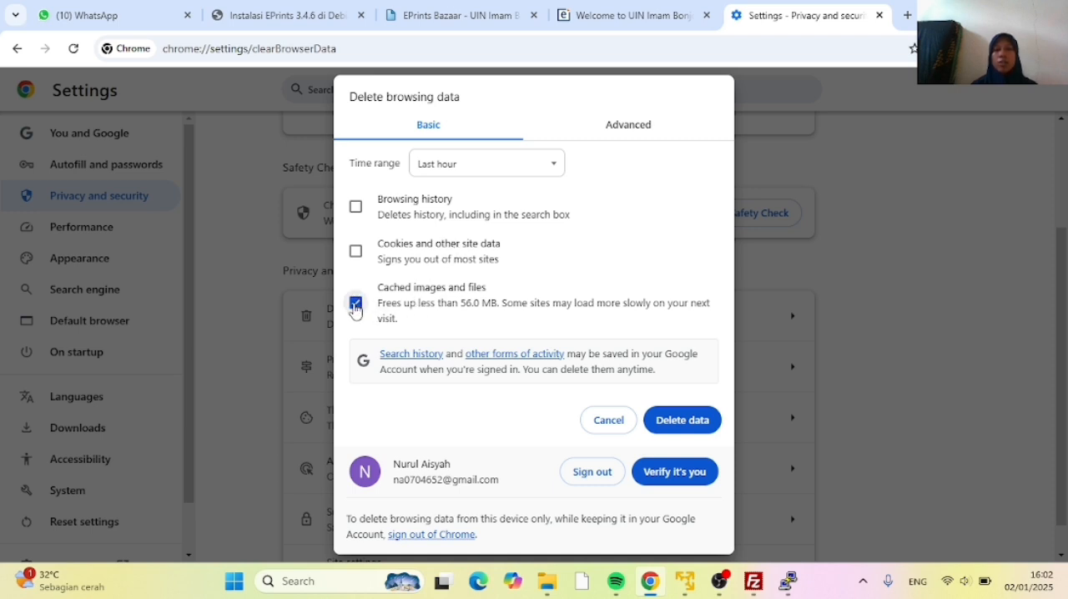
left_click(680, 423)
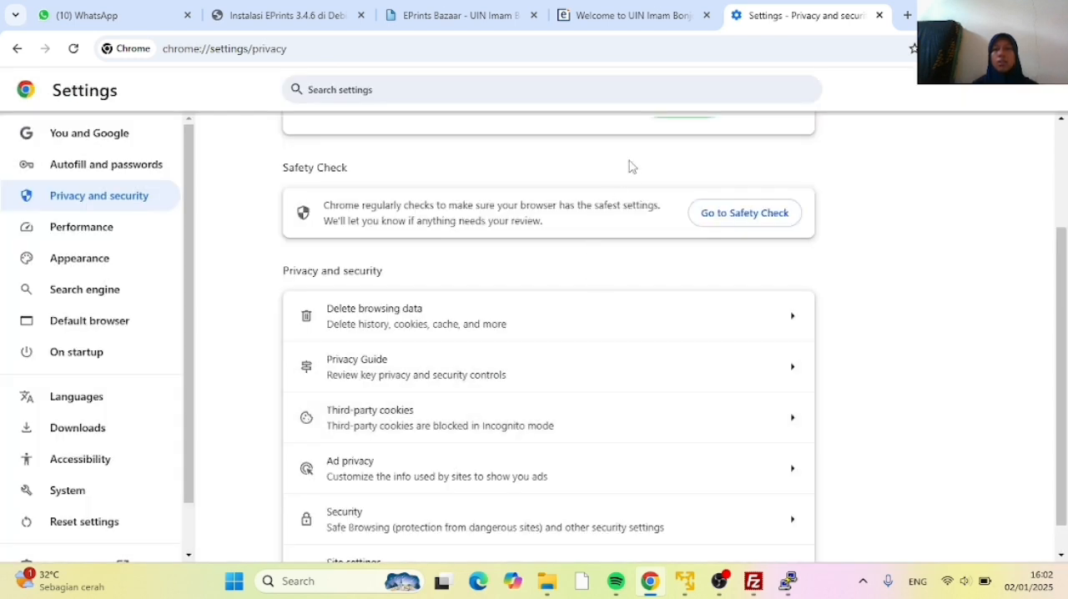
Return to the repositori.ac.id home page and reload it to check the logo and favicon with the cache cleared
left_click(624, 23)
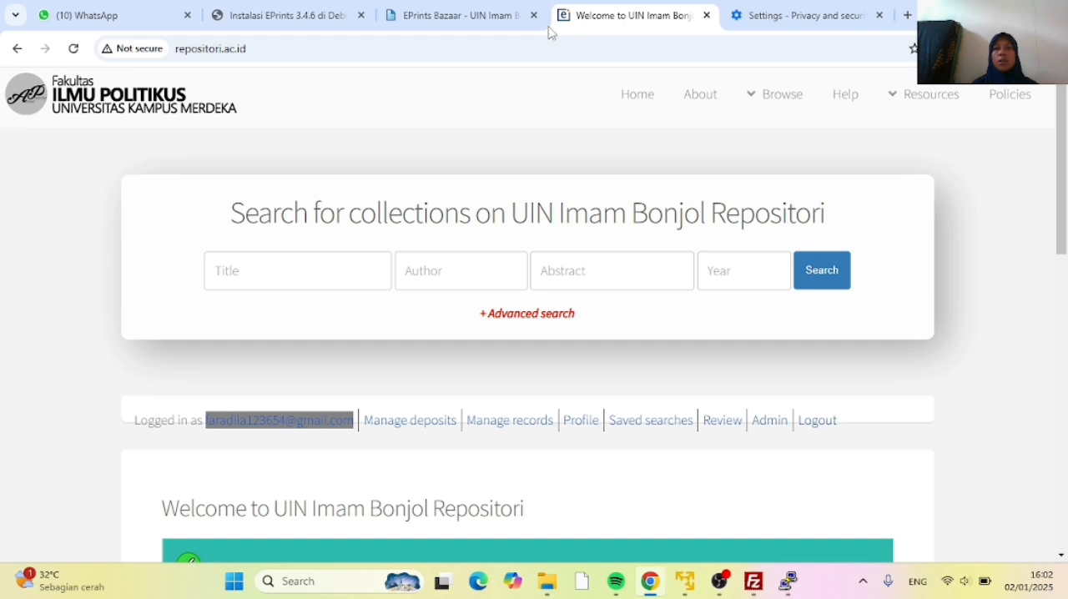
left_click(73, 50)
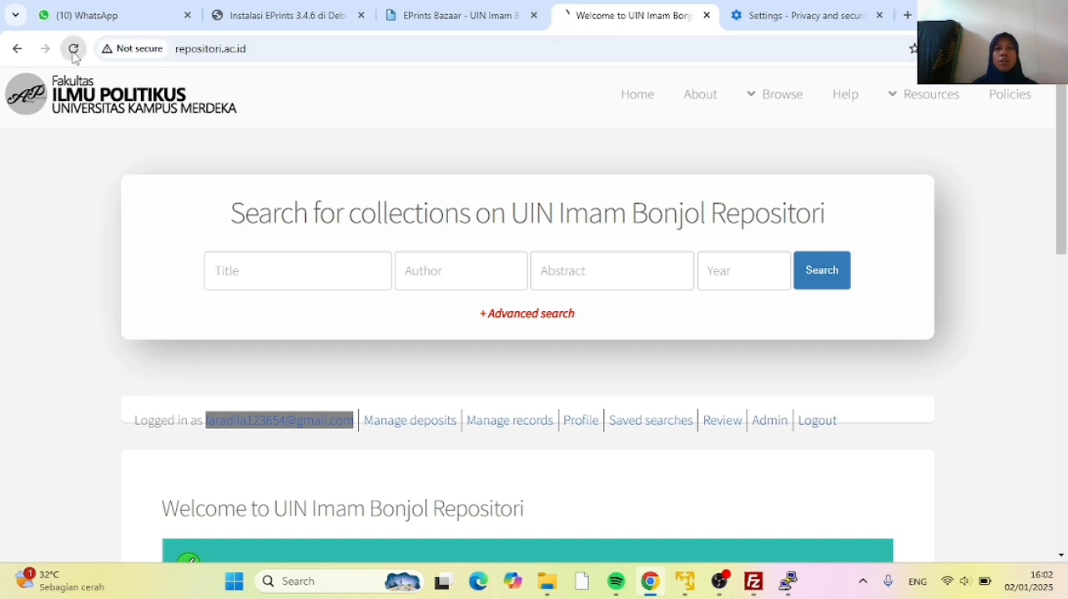
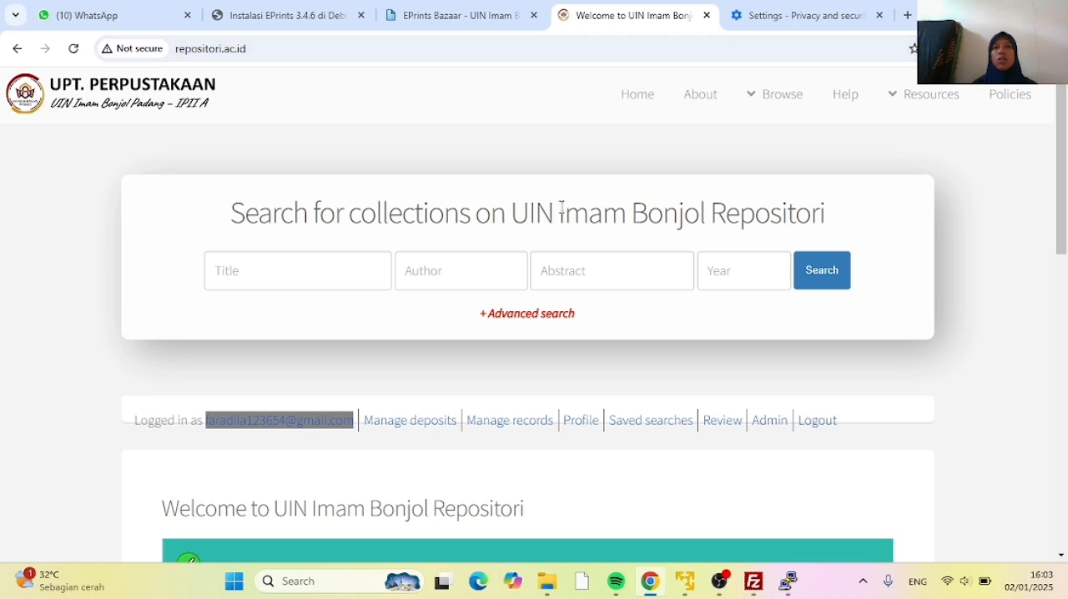
Look over the repositori.ac.id home page around the welcome message and its customising link
scroll(447, 271, "down", 2)
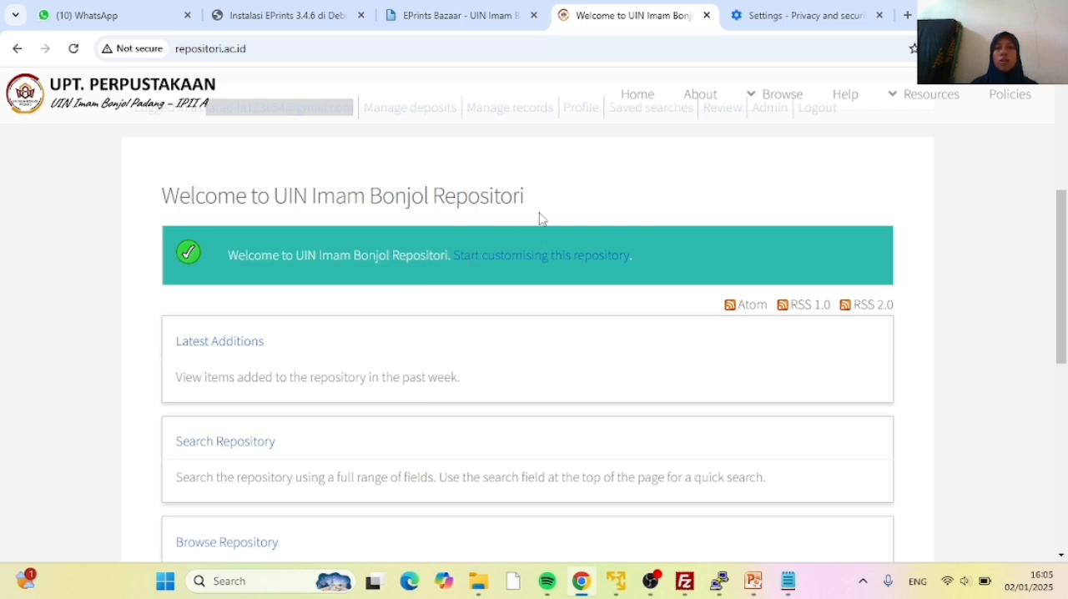
scroll(662, 265, "up", 1)
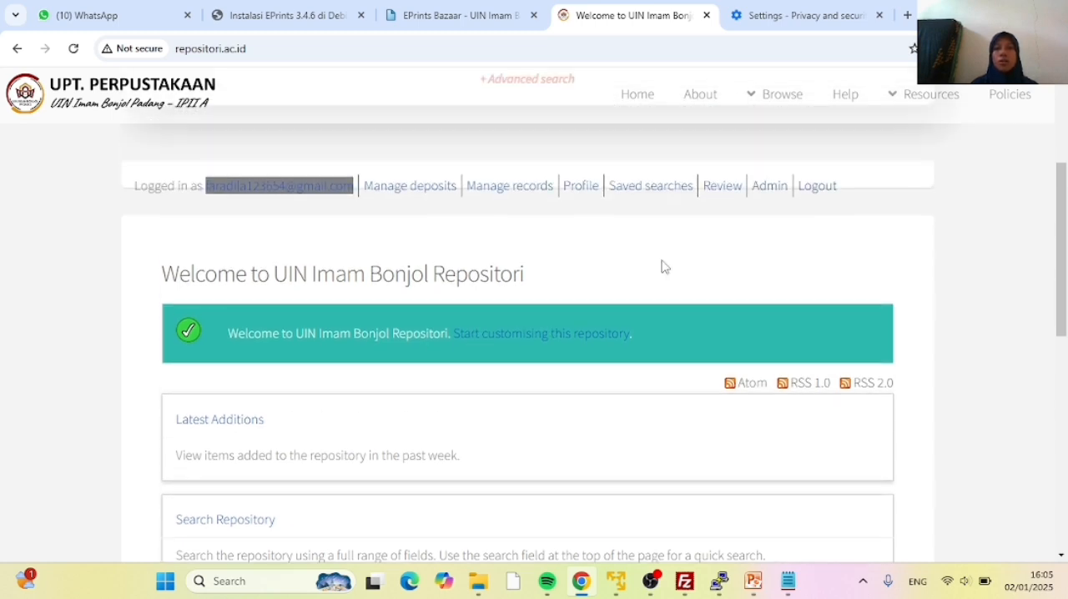
scroll(578, 244, "down", 1)
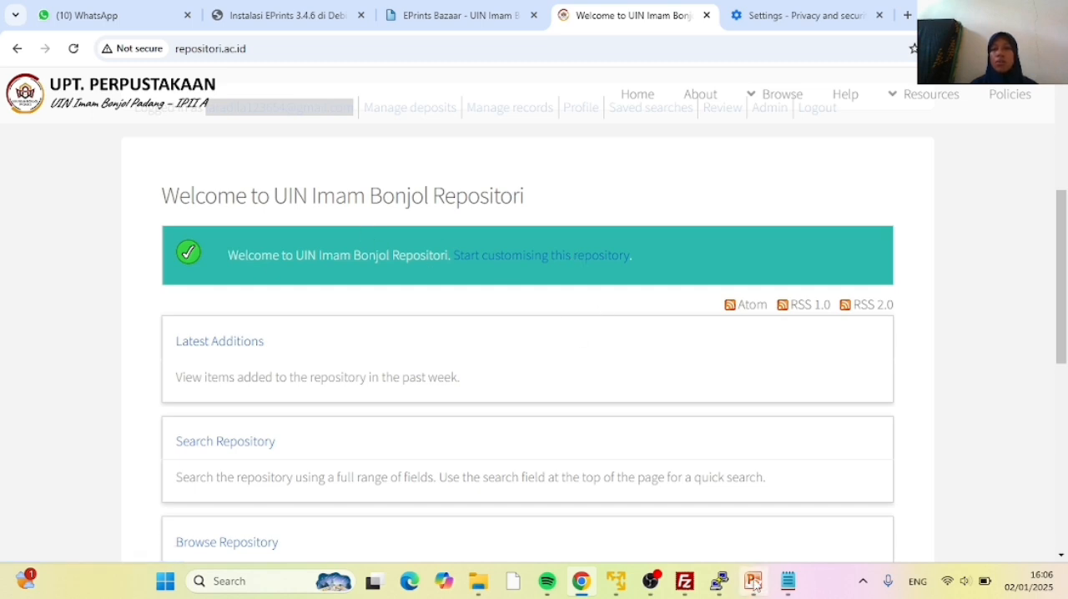
left_click(728, 591)
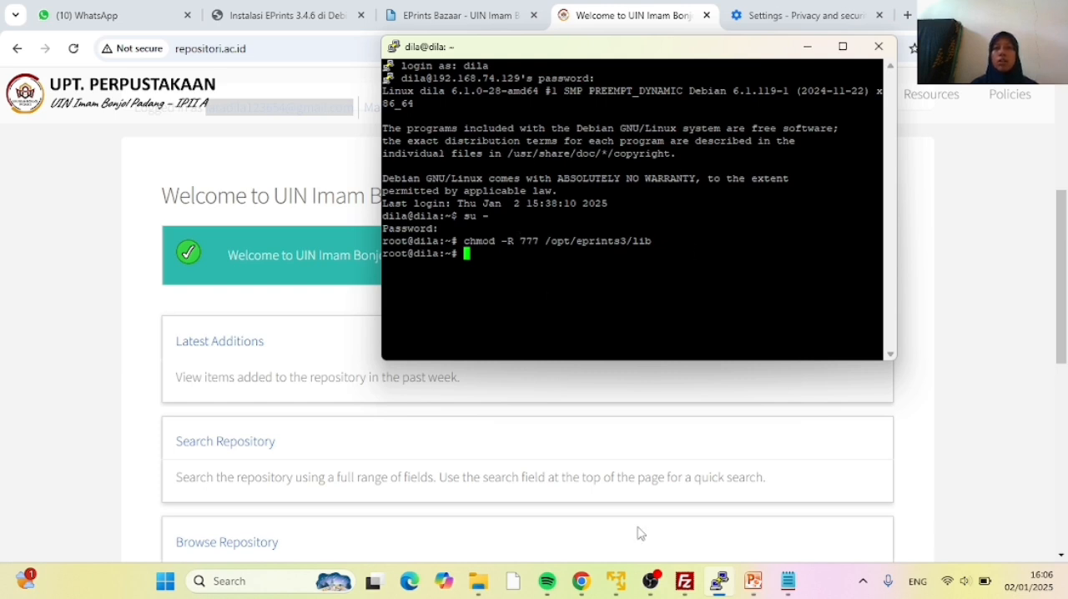
left_click(590, 595)
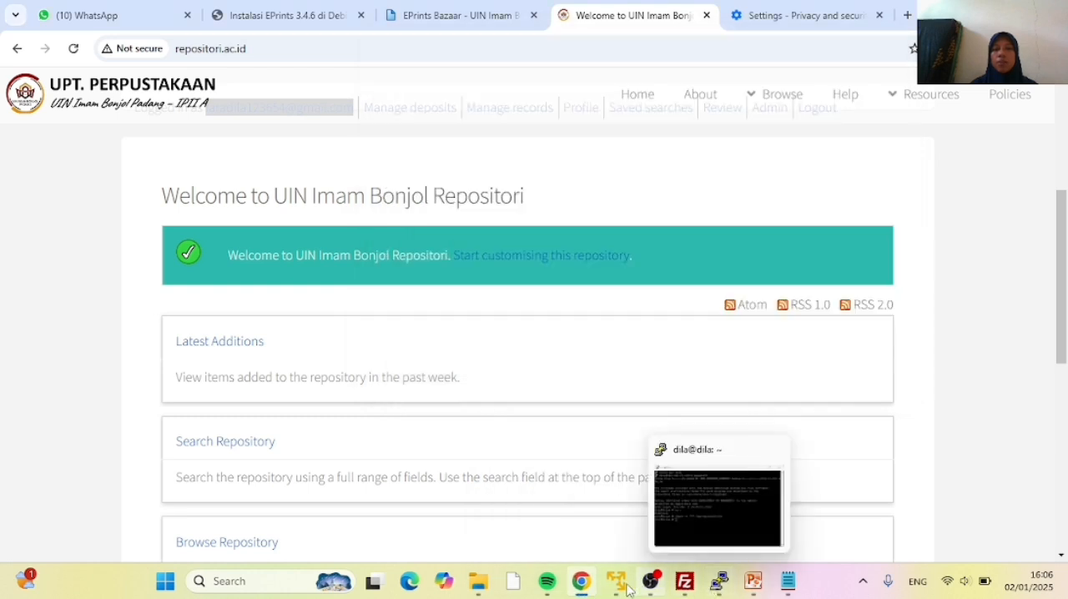
Open the "panduan perintah" text file from the File Pendukung UAS MPD folder and find the section on removing the welcome message
mouse_move(480, 585)
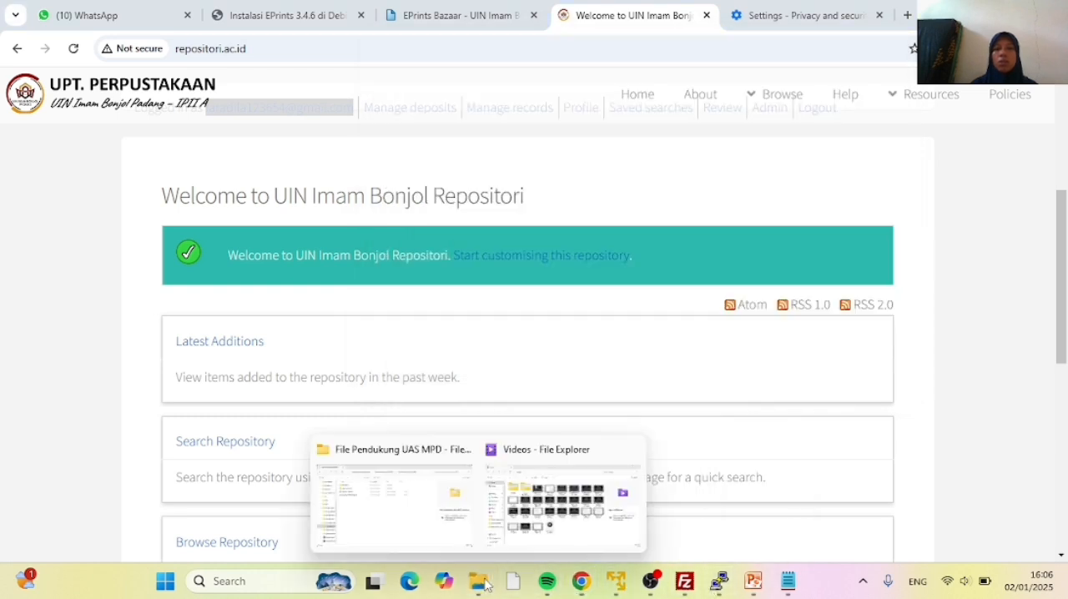
left_click(419, 538)
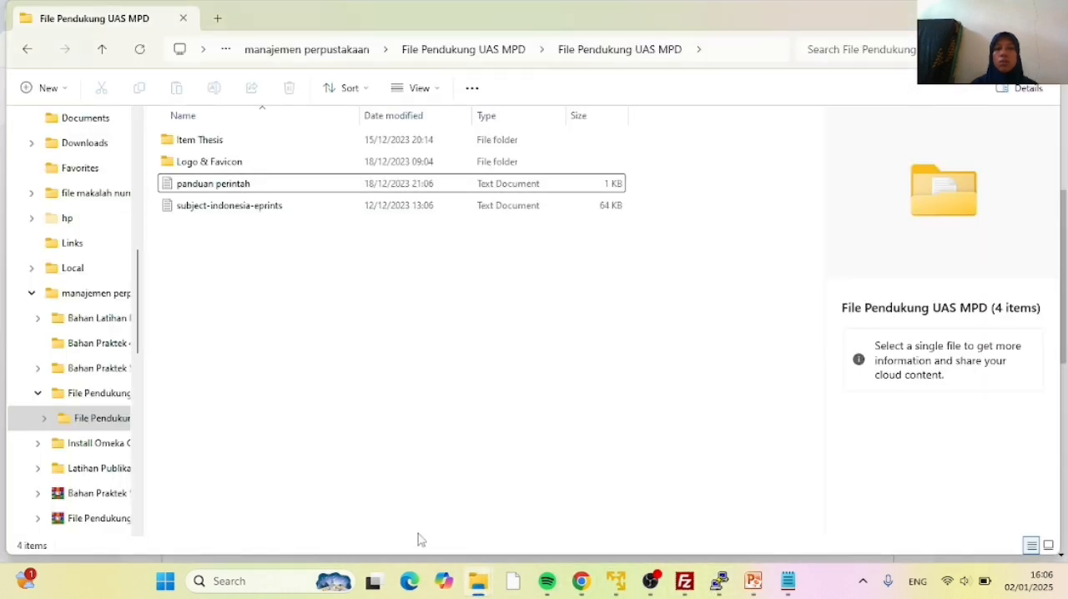
double_click(231, 181)
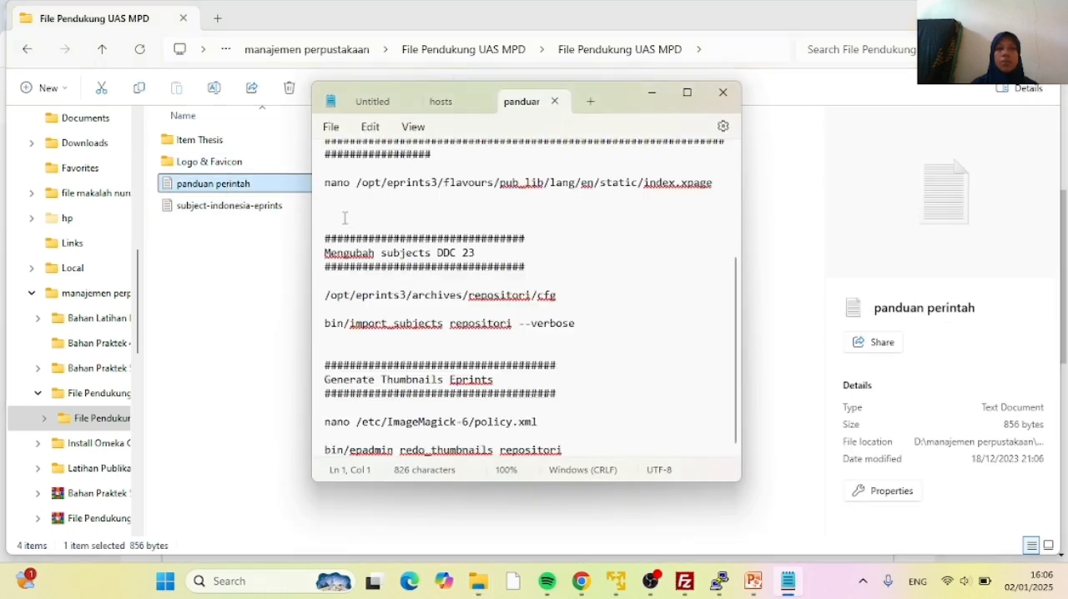
scroll(427, 217, "up", 2)
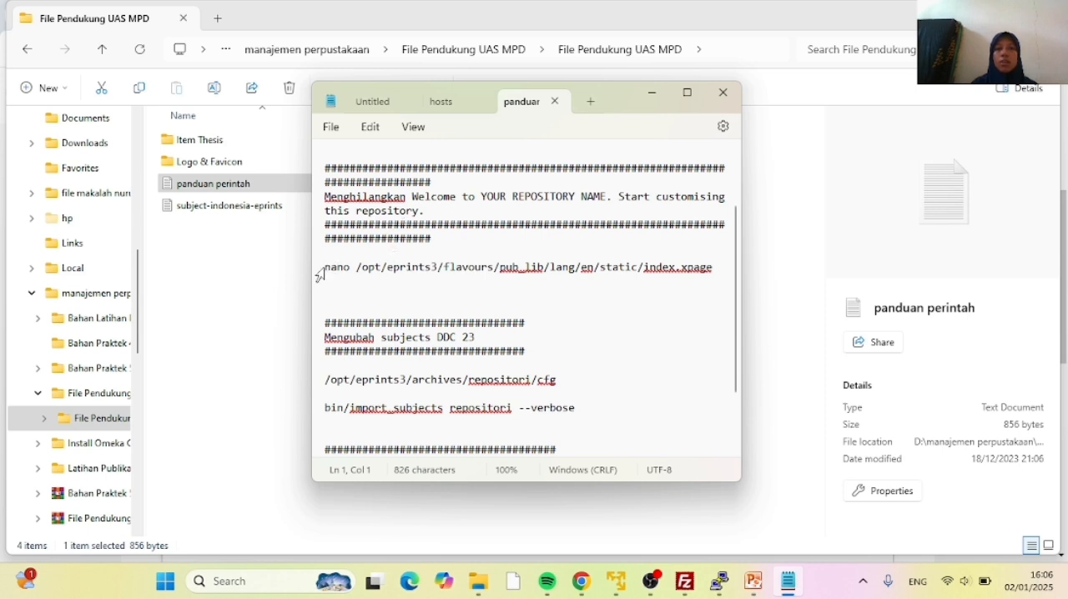
Copy the command nano /opt/eprints3/flavours/pub_lib/lang/en/static/index.xpage from the notes and run it in the root terminal
left_click_drag(326, 266, 504, 290)
key("super+c")
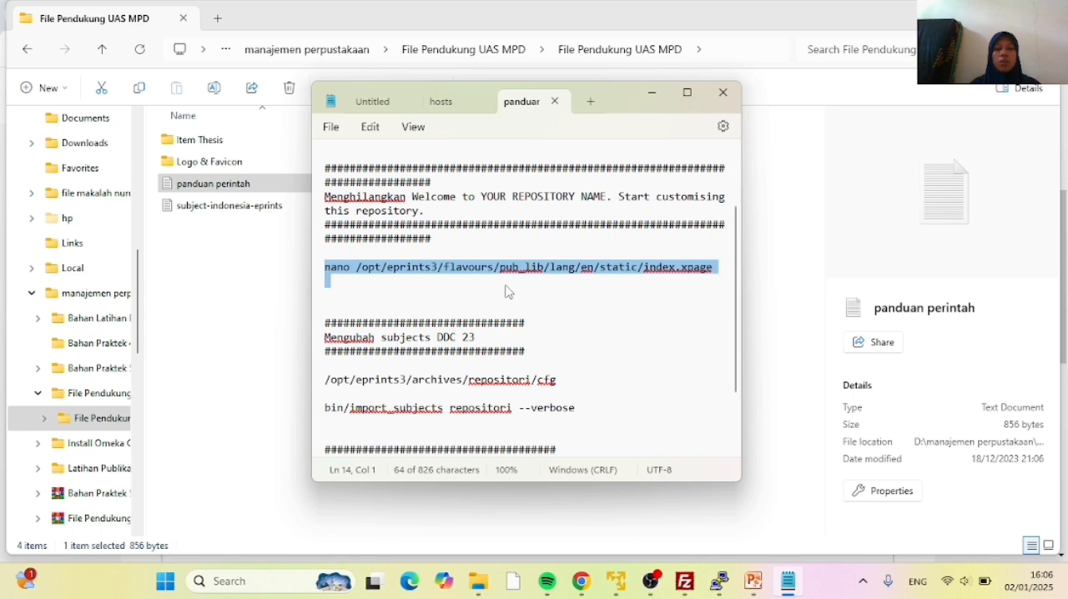
left_click(719, 581)
right_click(468, 258)
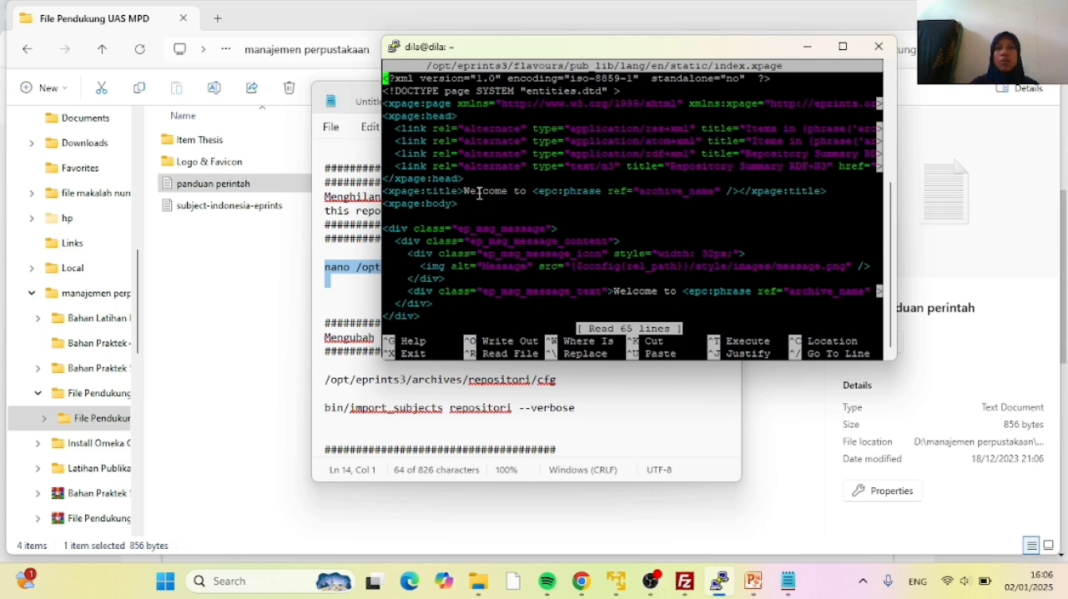
Delete the whole ep_msg_message div block, including its icon and "Start customising this repository" text, below the xpage:body tag
key("Down")
key("Down")
key("Down")
key("Down")
key("Down")
key("Down")
key("Down")
key("Down")
key("Down")
key("Down")
key("Down")
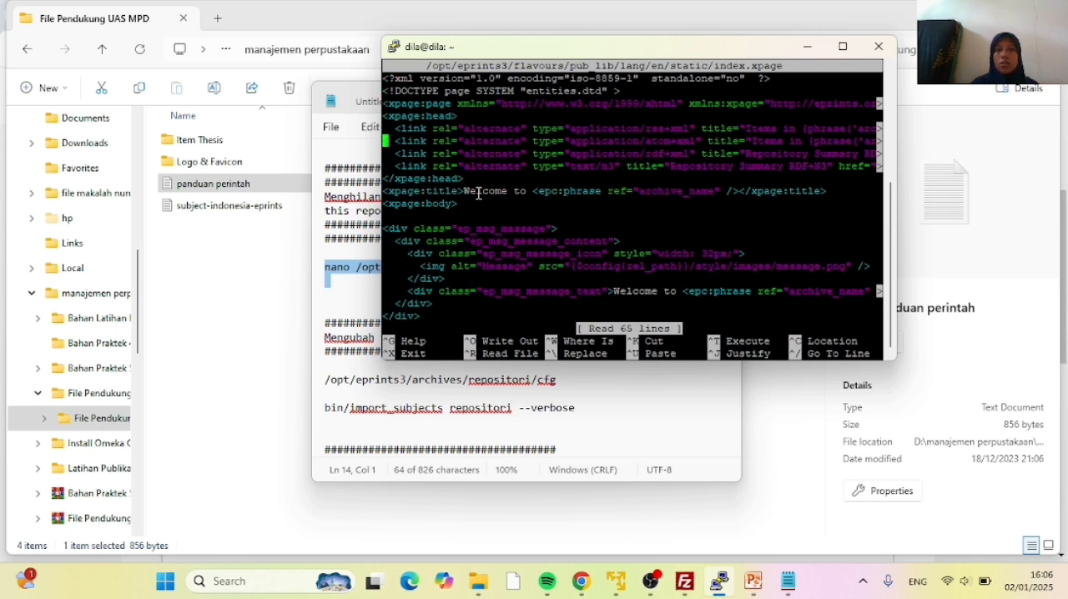
key("Down")
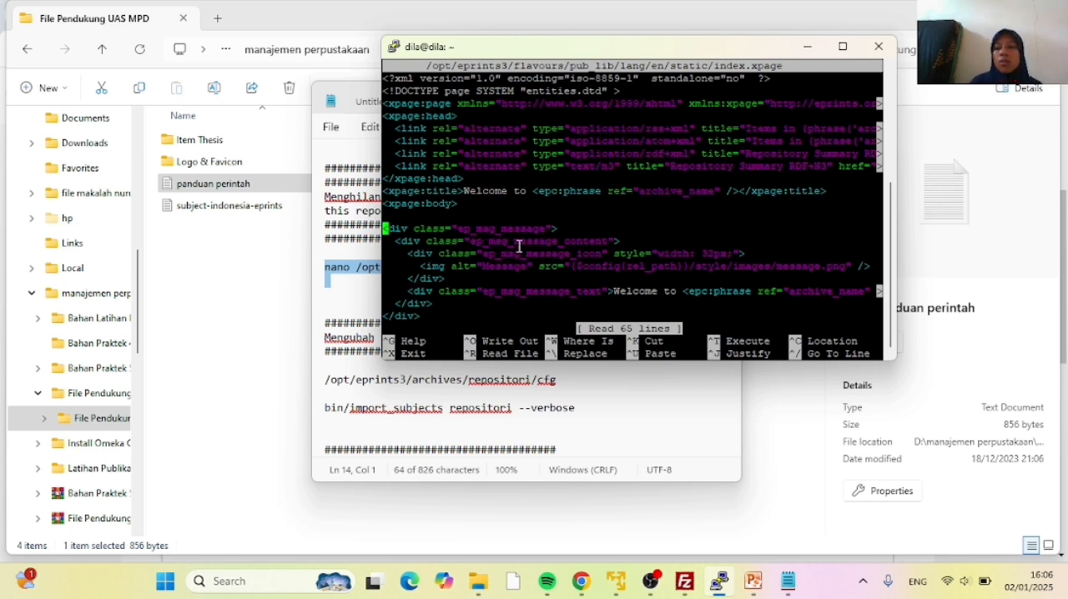
key("Delete")
key("Delete")
key("Delete")
key("Delete")
key("Delete")
key("Delete")
key("Delete")
key("Delete")
key("Delete")
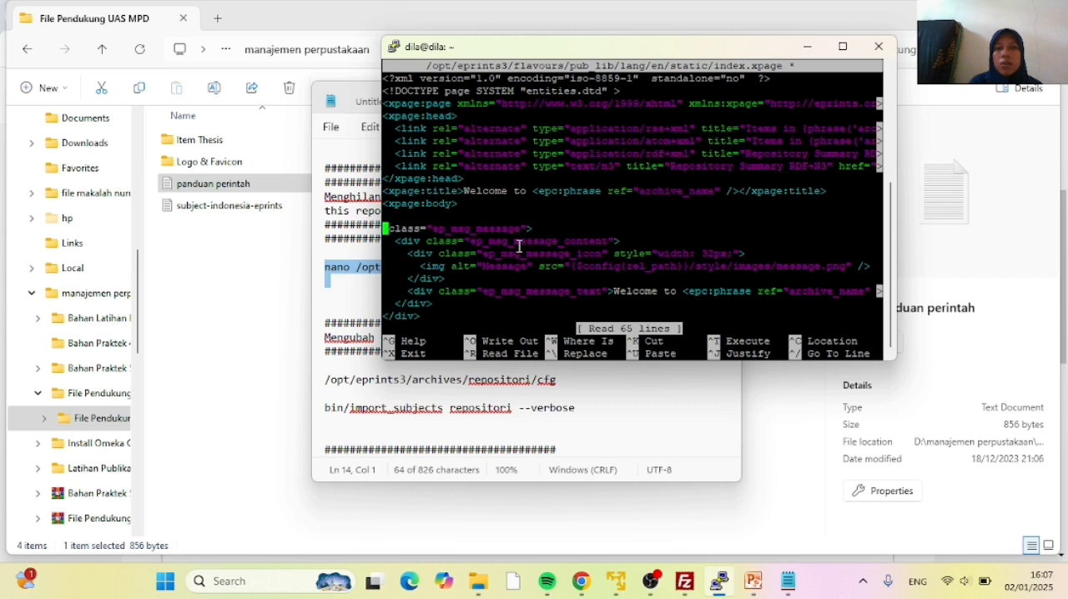
key("Delete")
key("Delete")
key("Delete")
key("Delete")
key("Delete")
key("Delete")
key("Delete")
key("Delete")
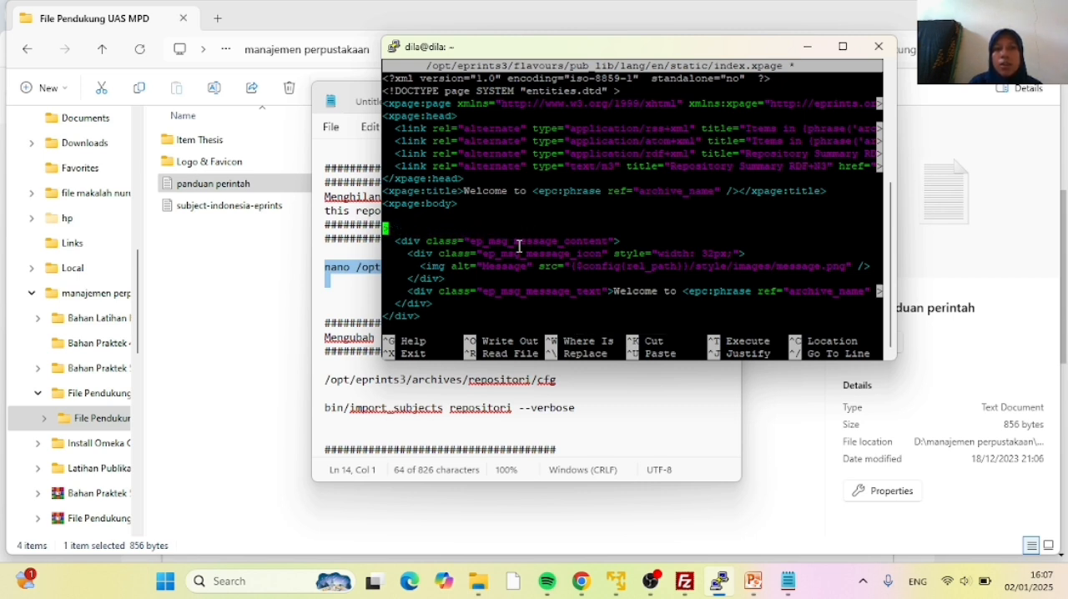
key("Delete")
key("Delete")
key("Delete")
key("Delete")
key("Delete")
key("Delete")
key("Delete")
key("Delete")
key("Delete")
key("Delete")
key("Delete")
key("Delete")
key("Delete")
key("Delete")
key("Delete")
key("Delete")
key("Delete")
key("Delete")
key("Delete")
key("Delete")
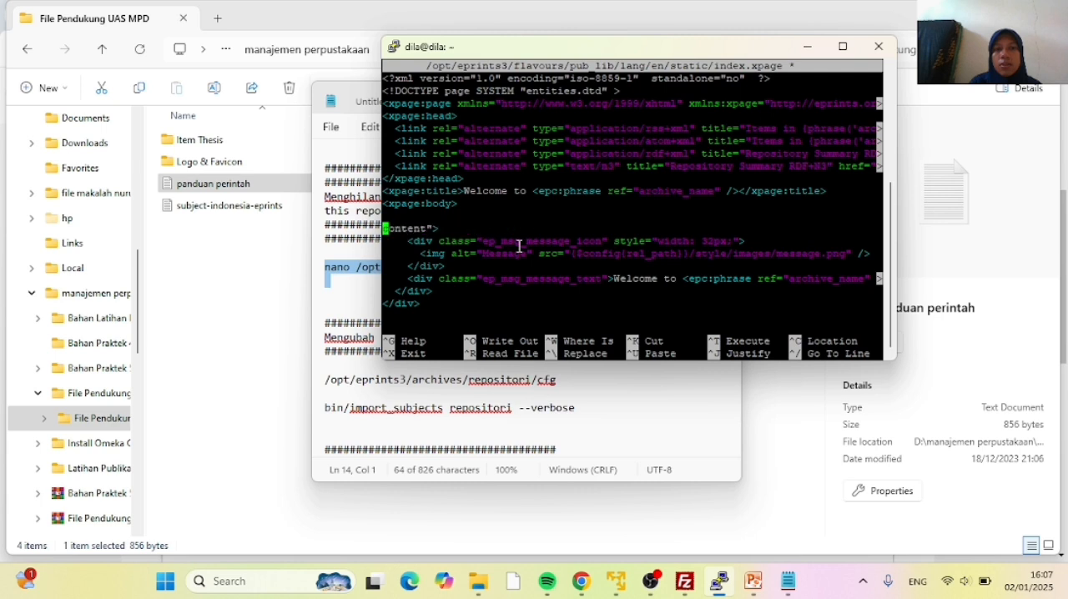
key("Delete")
key("Delete")
key("Delete")
key("Delete")
key("Delete")
key("Delete")
key("Delete")
key("Delete")
key("Delete")
key("Delete")
key("Delete")
key("Delete")
key("Delete")
key("Delete")
key("Delete")
key("Delete")
key("Delete")
key("Delete")
key("Delete")
key("Delete")
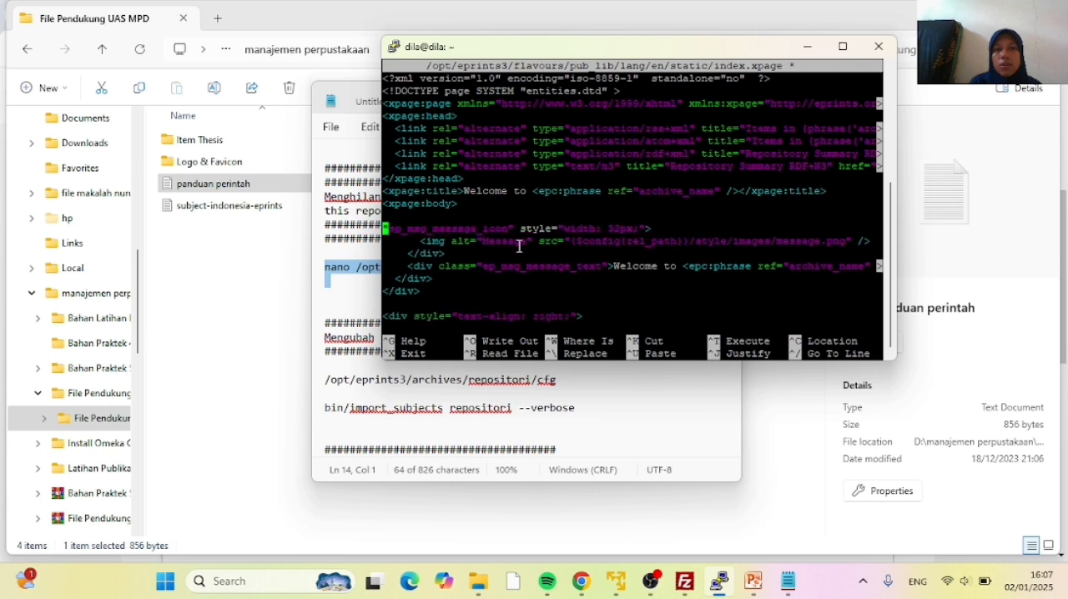
key("Delete")
key("Delete")
key("Delete")
key("Delete")
key("Delete")
key("Delete")
key("Delete")
key("Delete")
key("Delete")
key("Delete")
key("Delete")
key("Delete")
key("Delete")
key("Delete")
key("Delete")
key("Delete")
key("Delete")
key("Delete")
key("Delete")
key("Delete")
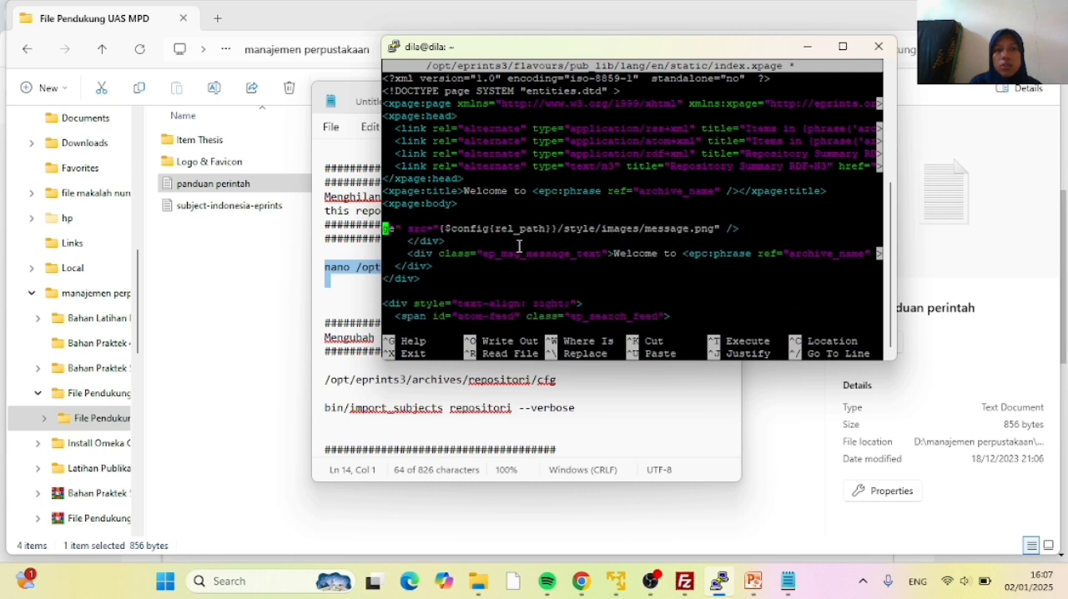
key("Delete")
key("Delete")
key("Delete")
key("Delete")
key("Delete")
key("Delete")
key("Delete")
key("Delete")
key("Delete")
key("Delete")
key("Delete")
key("Delete")
key("Delete")
key("Delete")
key("Delete")
key("Delete")
key("Delete")
key("Delete")
key("Delete")
key("Delete")
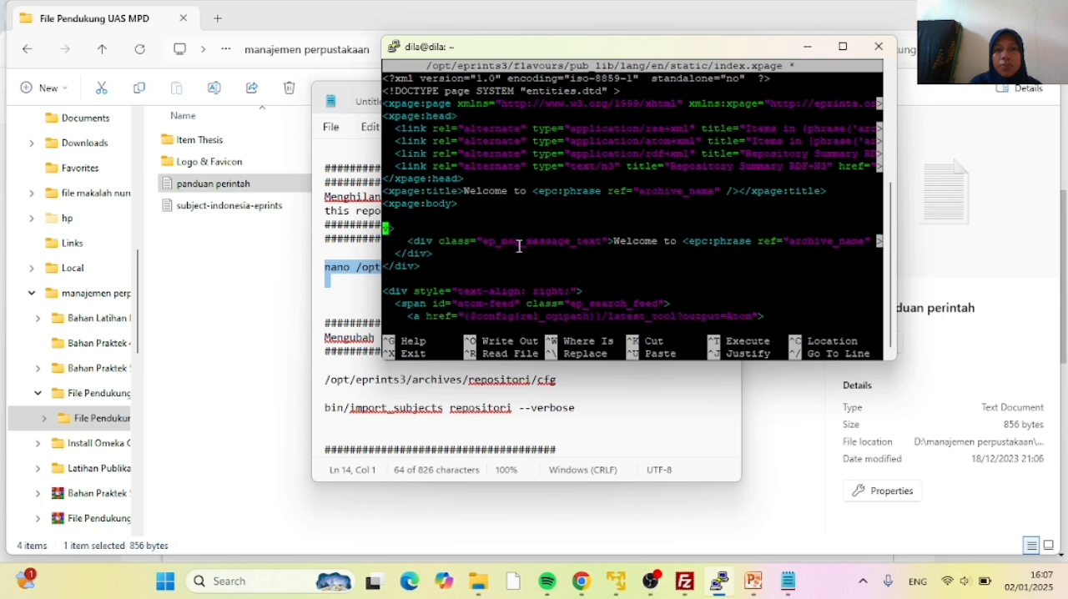
key("Delete")
key("Delete")
key("Delete")
key("Delete")
key("Delete")
key("Delete")
key("Delete")
key("Delete")
key("Delete")
key("Delete")
key("Delete")
key("Delete")
key("Delete")
key("Delete")
key("Delete")
key("Delete")
key("Delete")
key("Delete")
key("Delete")
key("Delete")
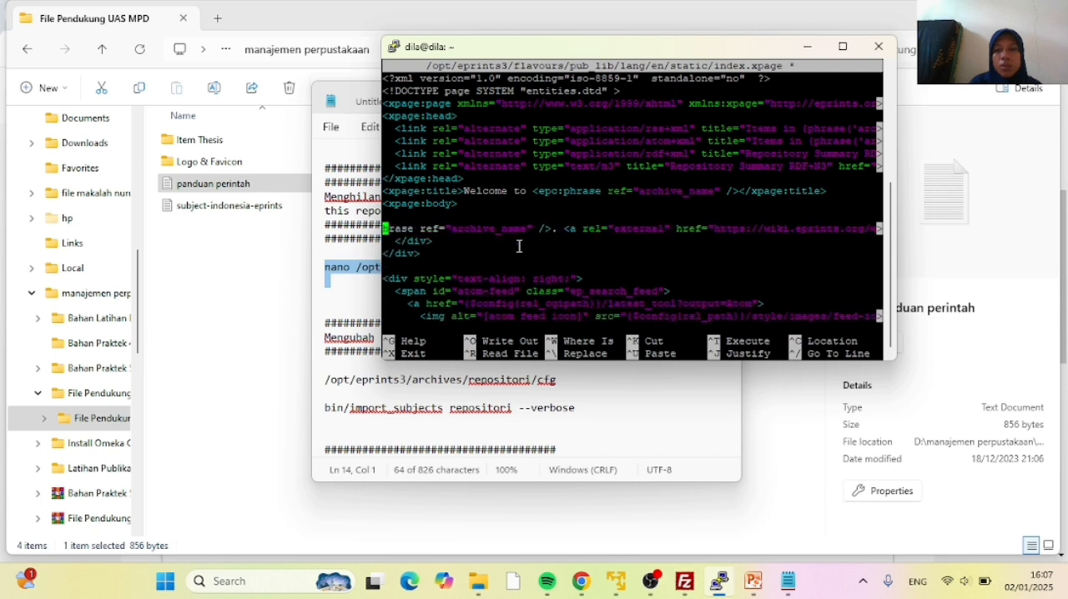
key("Delete")
key("Delete")
key("Delete")
key("Delete")
key("Delete")
key("Delete")
key("Delete")
key("Delete")
key("Delete")
key("Delete")
key("Delete")
key("Delete")
key("Delete")
key("Delete")
key("Delete")
key("Delete")
key("Delete")
key("Delete")
key("Delete")
key("Delete")
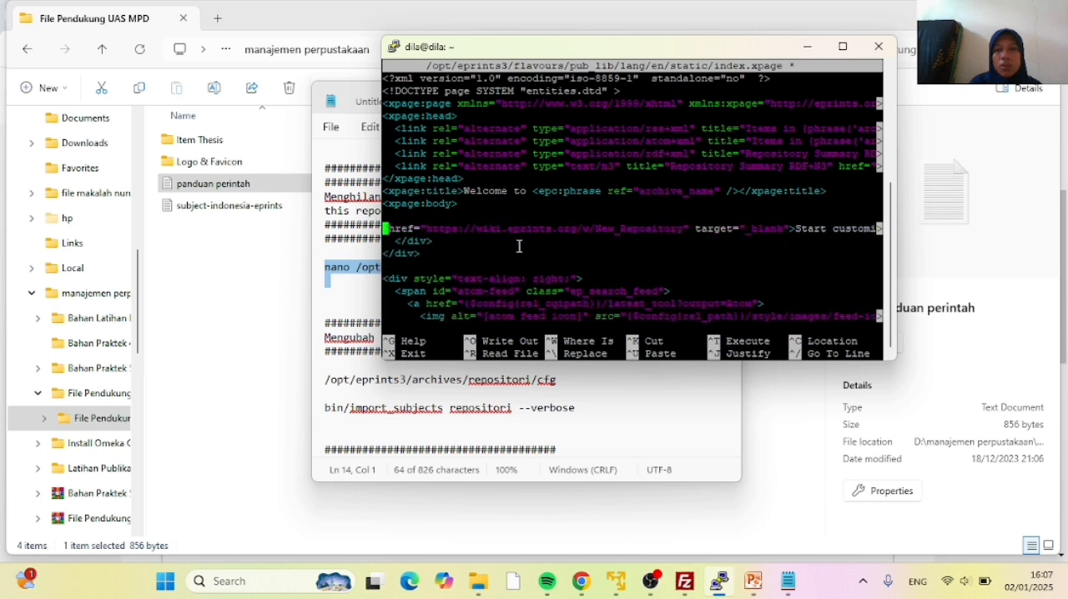
key("Delete")
key("Delete")
key("Delete")
key("Delete")
key("Delete")
key("Delete")
key("Delete")
key("Delete")
key("Delete")
key("Delete")
key("Delete")
key("Delete")
key("Delete")
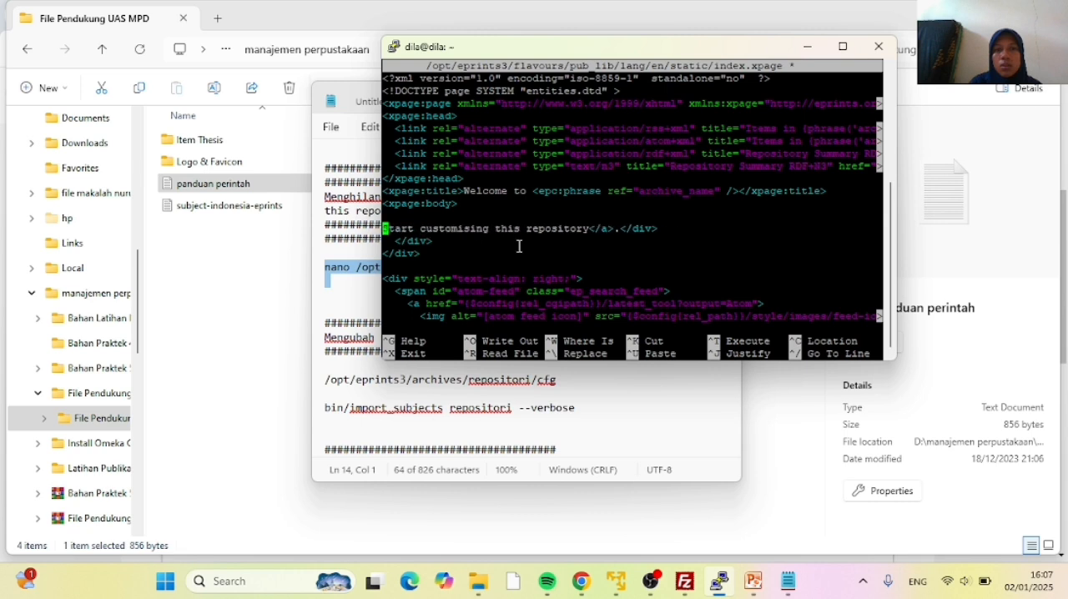
key("Delete")
key("Delete")
key("Delete")
key("Delete")
key("Delete")
key("Delete")
key("Delete")
key("Delete")
key("Delete")
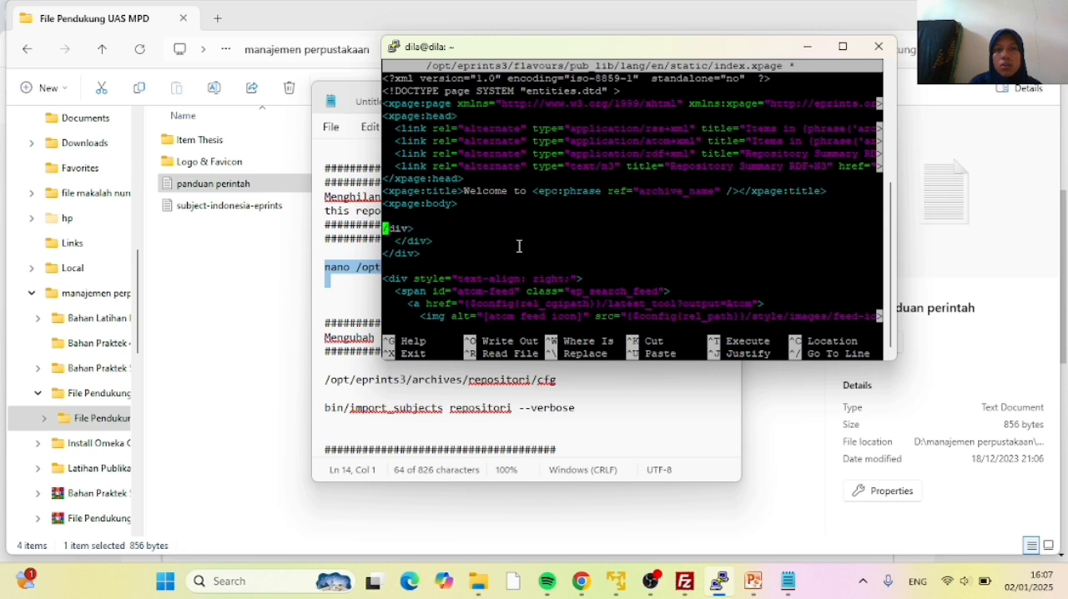
key("Delete")
key("Delete")
key("Delete")
key("Delete")
key("Delete")
key("Delete")
key("Delete")
key("Delete")
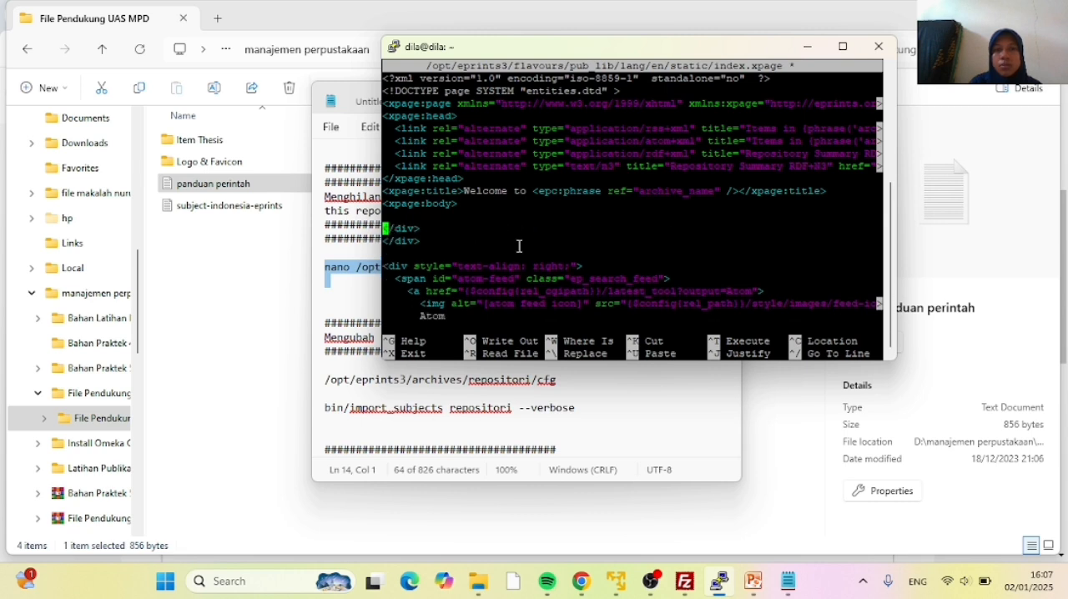
key("Delete")
key("Delete")
key("Delete")
key("Delete")
key("Delete")
key("Delete")
key("Delete")
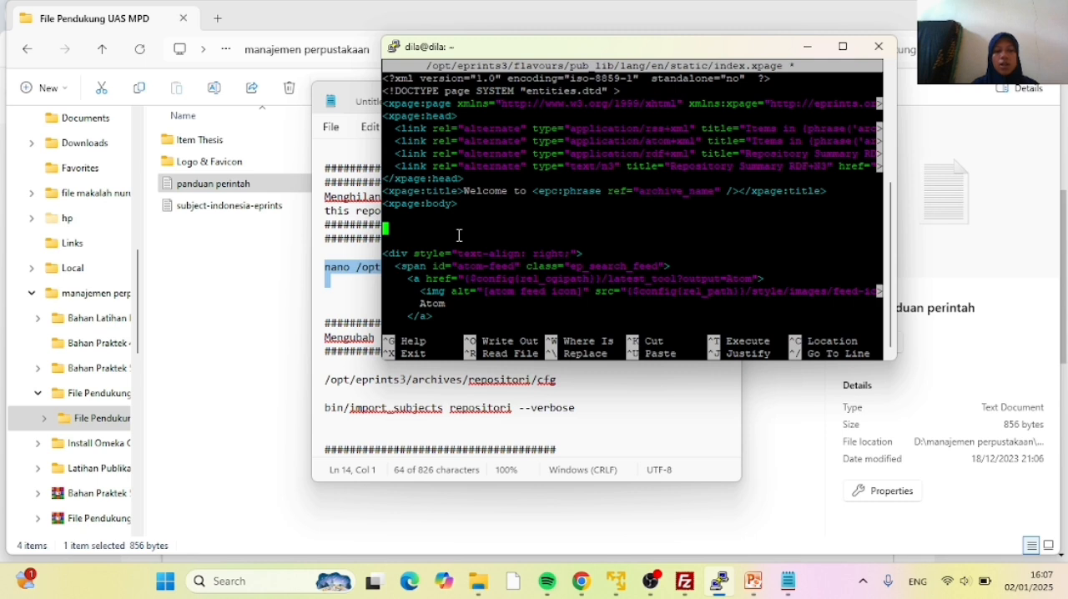
Save the changes to index.xpage under the same name and exit nano
key("ctrl+x")
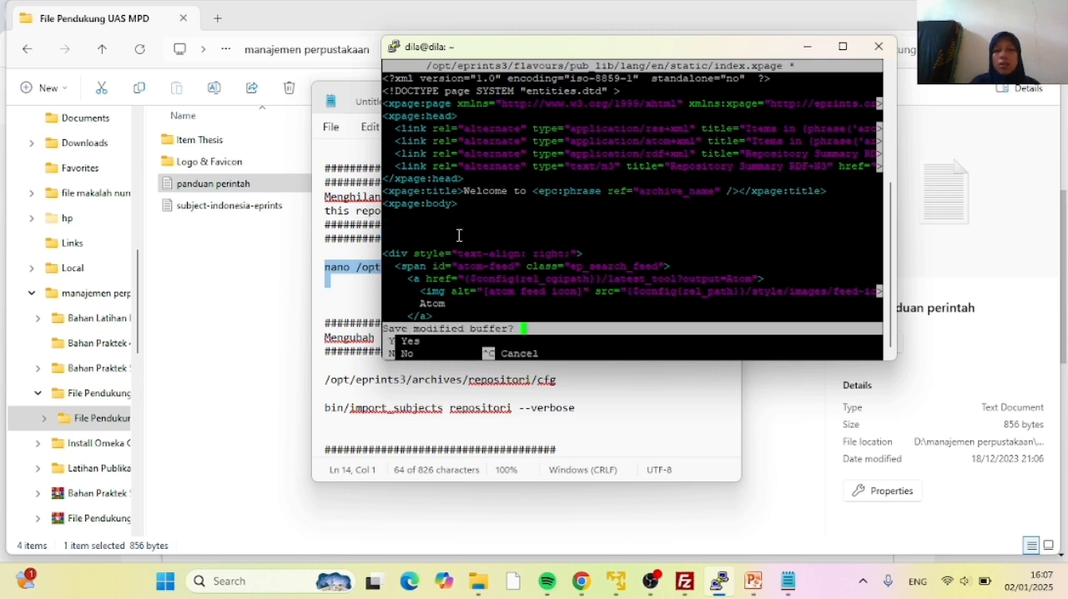
key("y")
key("Return")
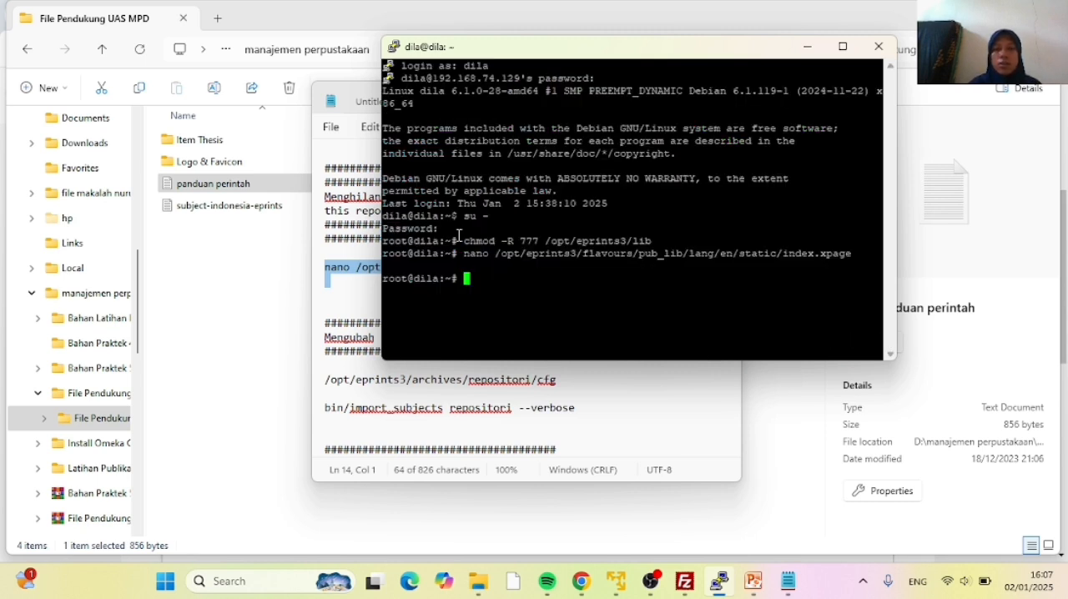
Minimise the terminal, switch to Chrome and reload the repositori.ac.id home page to check the welcome message area
left_click(804, 47)
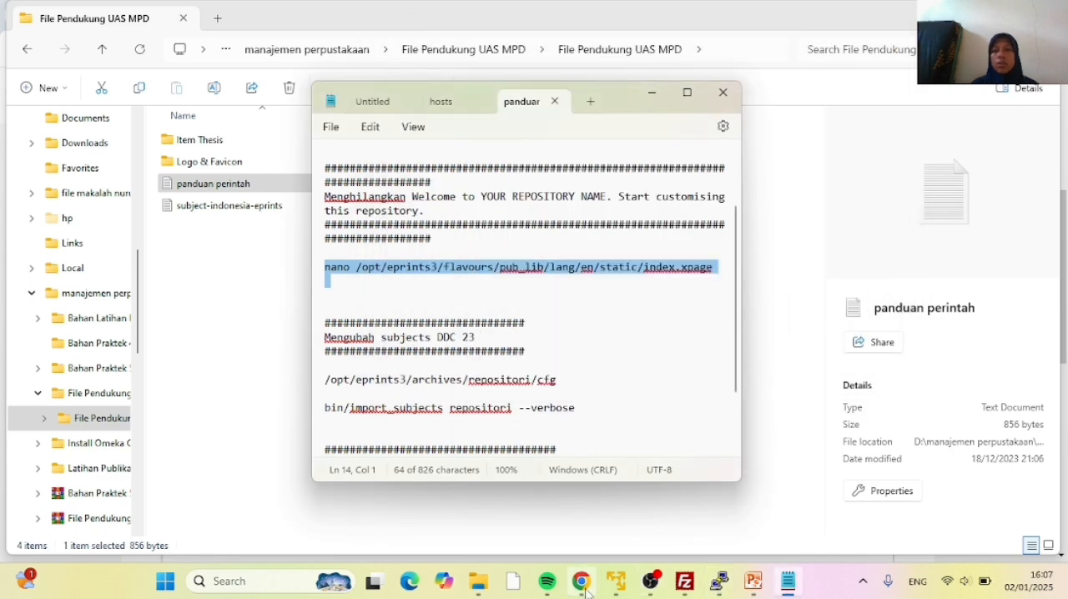
left_click(584, 589)
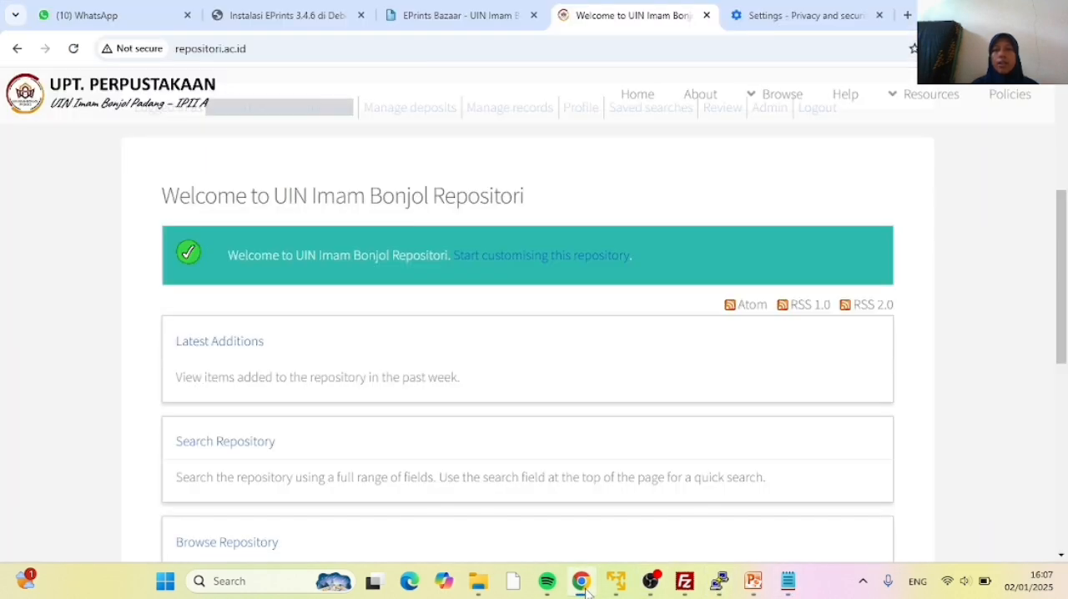
left_click(72, 52)
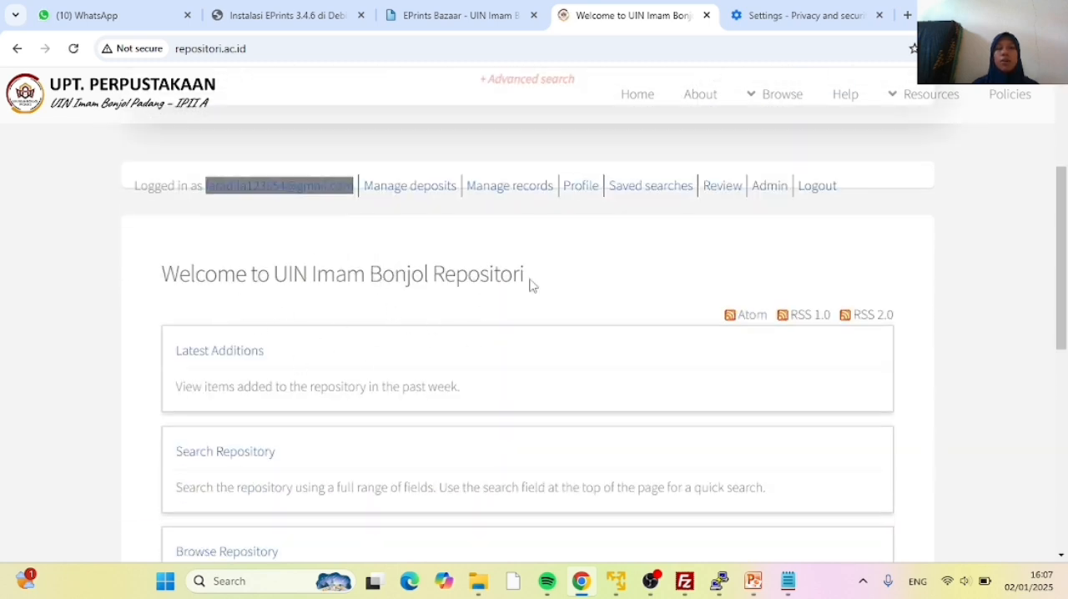
scroll(468, 255, "up", 3)
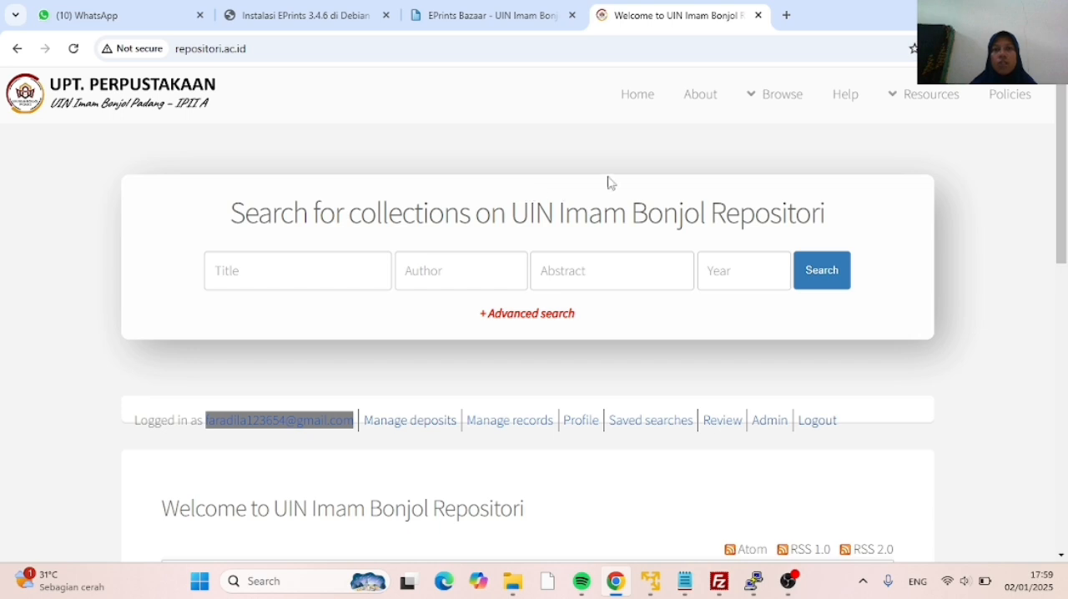
Open the repository's Admin page from the home page and go on to the Manage deposits page
scroll(573, 192, "down", 1)
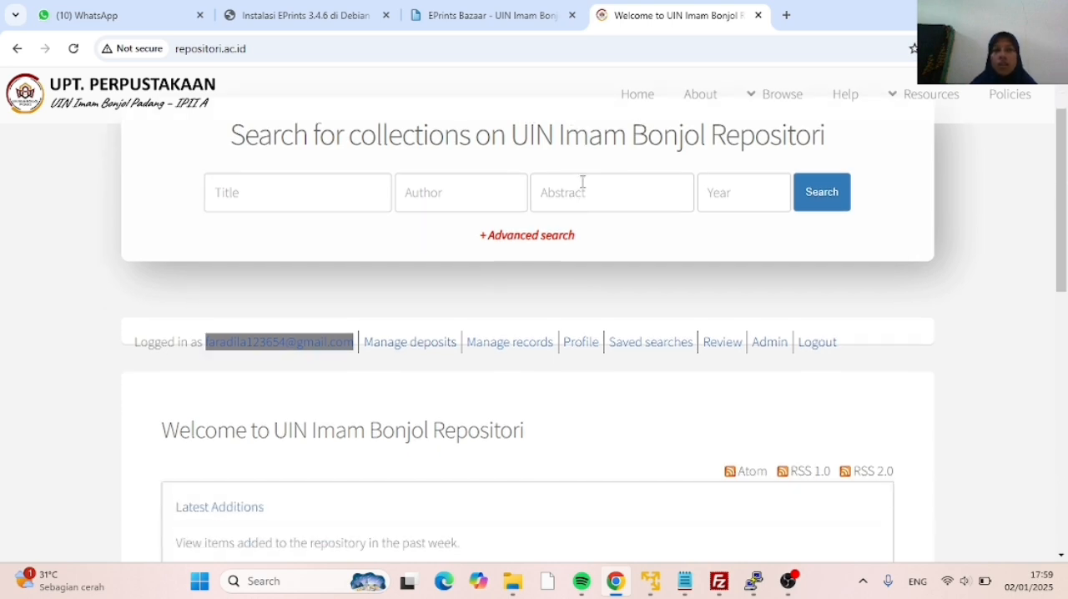
scroll(560, 205, "down", 1)
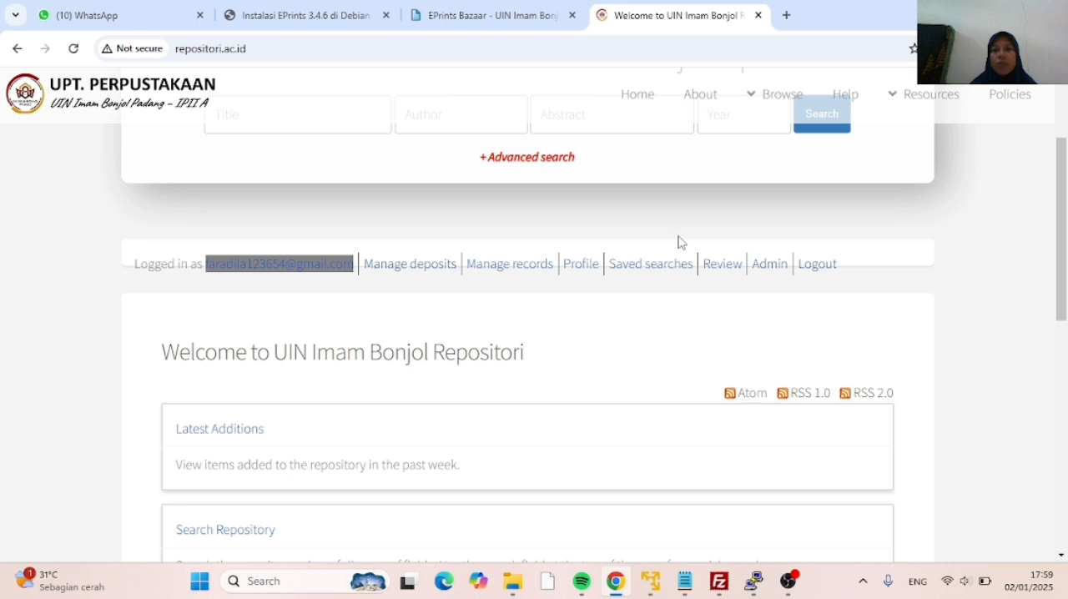
left_click(769, 269)
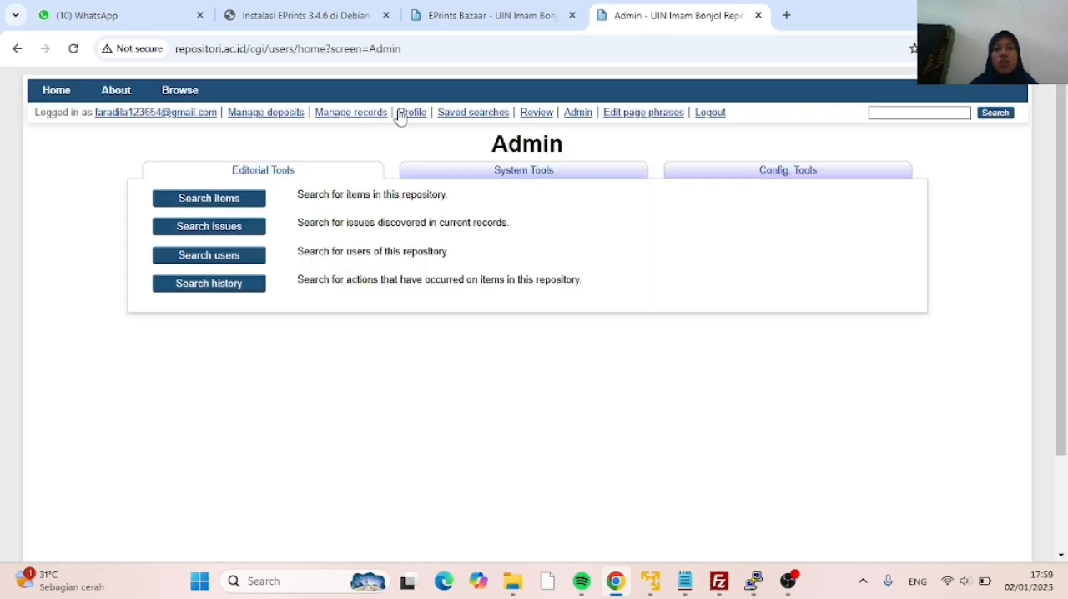
left_click(272, 115)
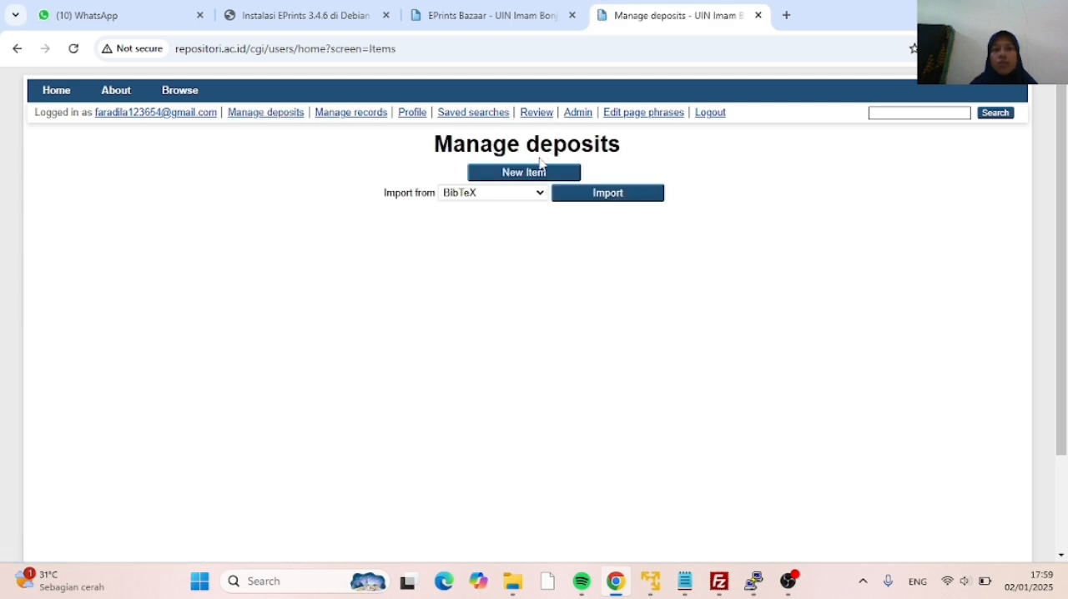
Create a new deposit item and examine the subheadings under A General Works and B Philosophy, Psychology, Religion in its Subjects stage
left_click(531, 177)
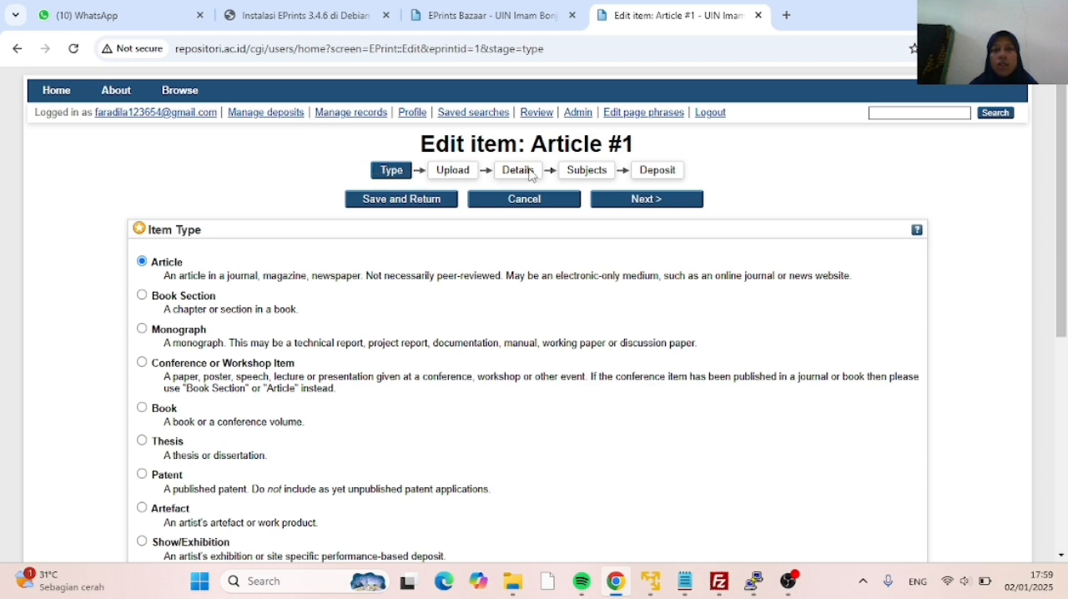
left_click(585, 177)
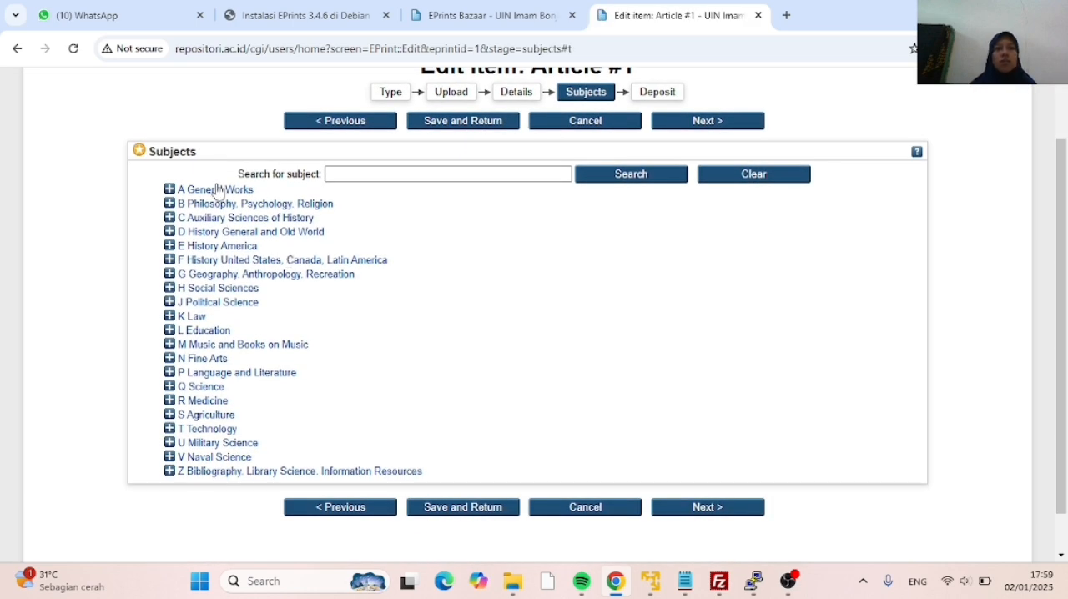
left_click(170, 189)
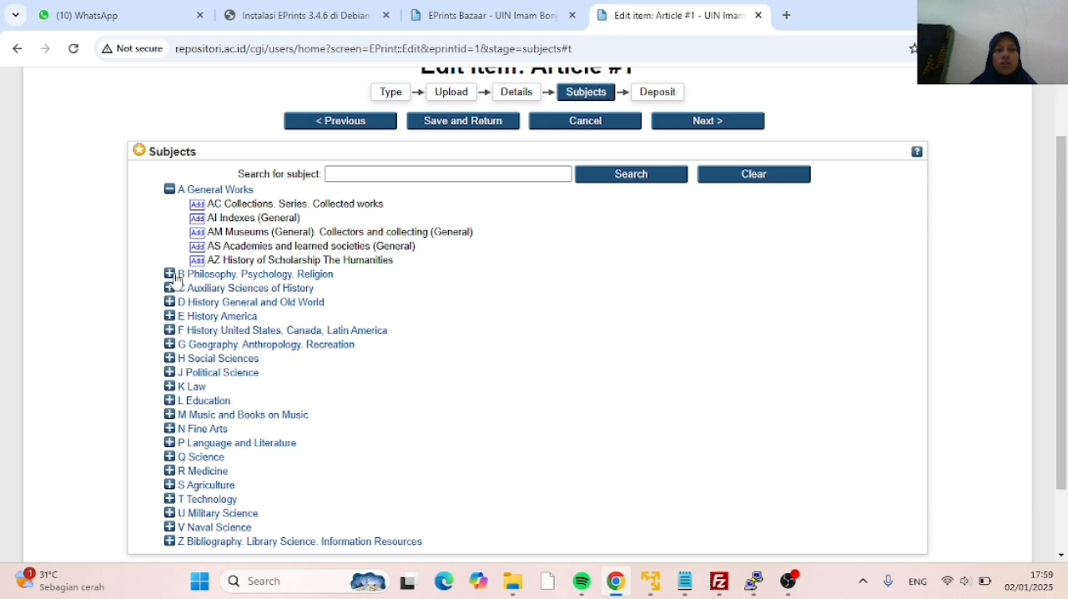
left_click(170, 274)
left_click(169, 189)
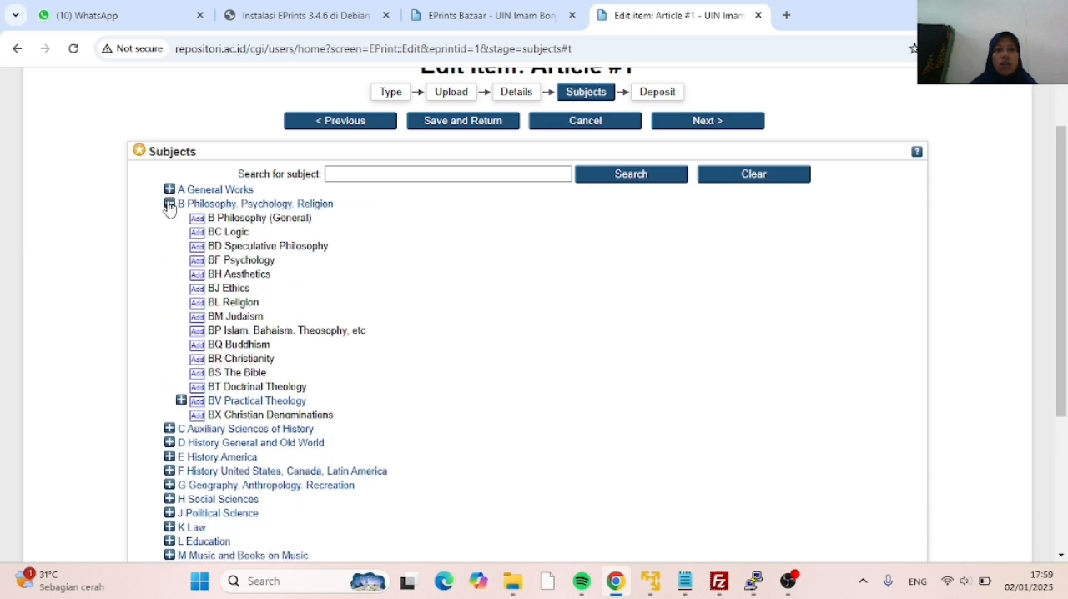
left_click(170, 203)
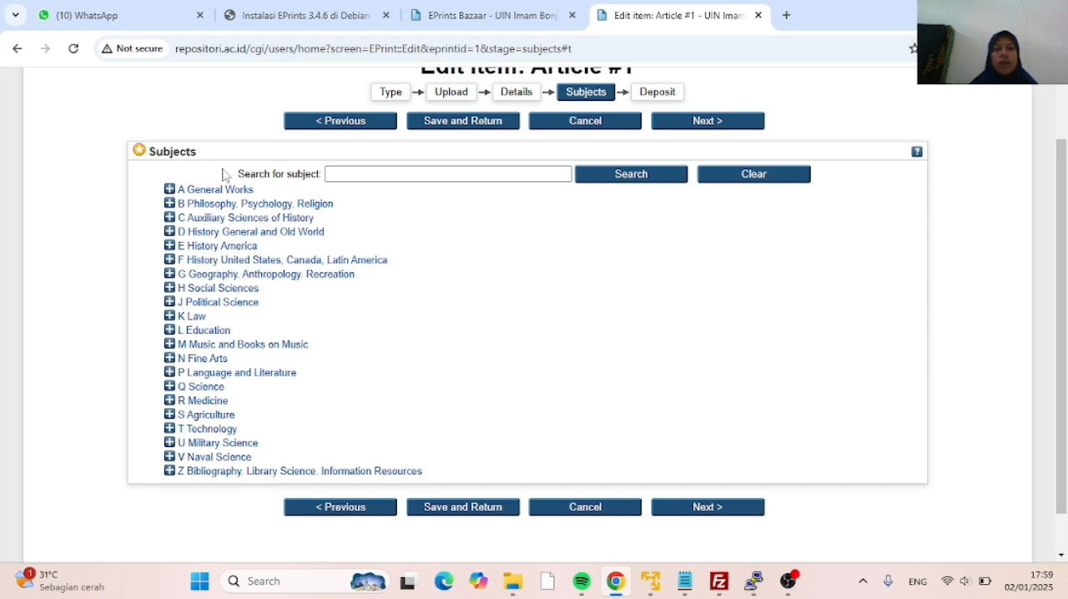
scroll(289, 212, "up", 1)
scroll(289, 212, "down", 1)
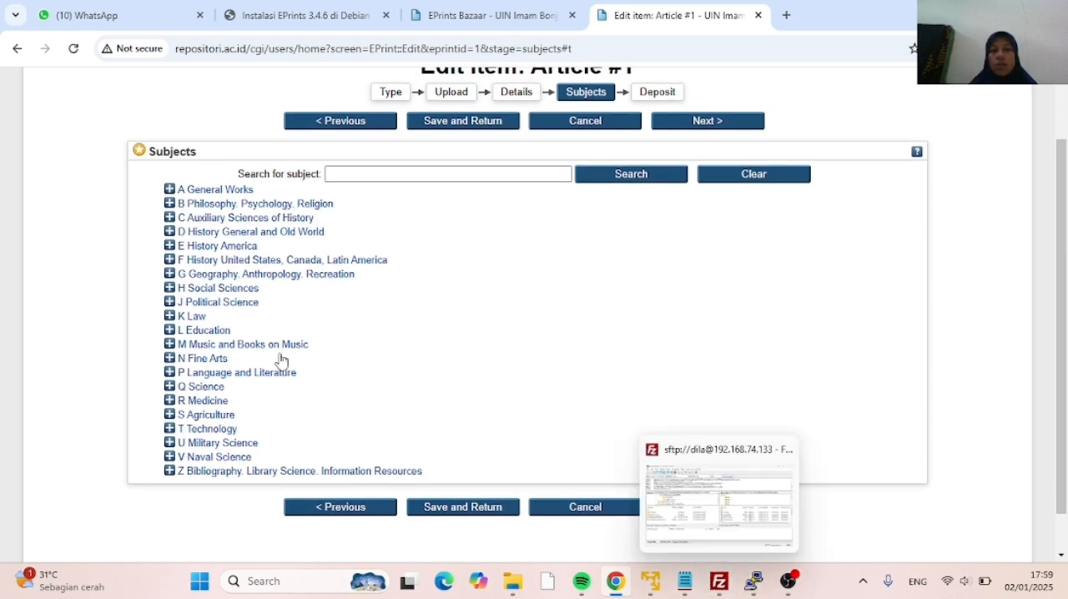
Switch to FileZilla, browse the remote site from the root to /opt/eprints3 and try to open its archives folder
left_click(718, 584)
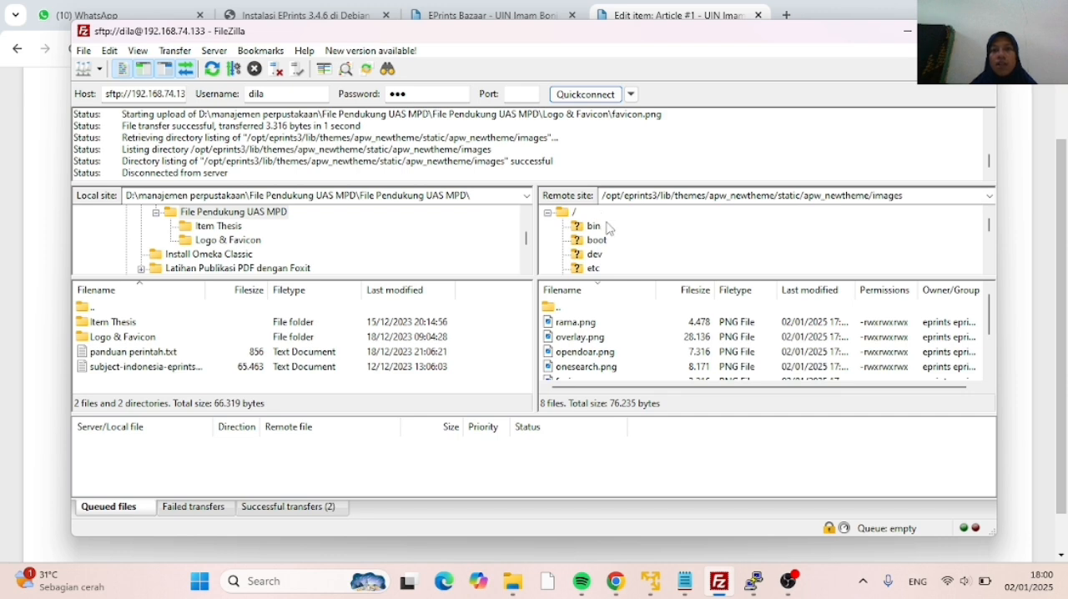
left_click(565, 215)
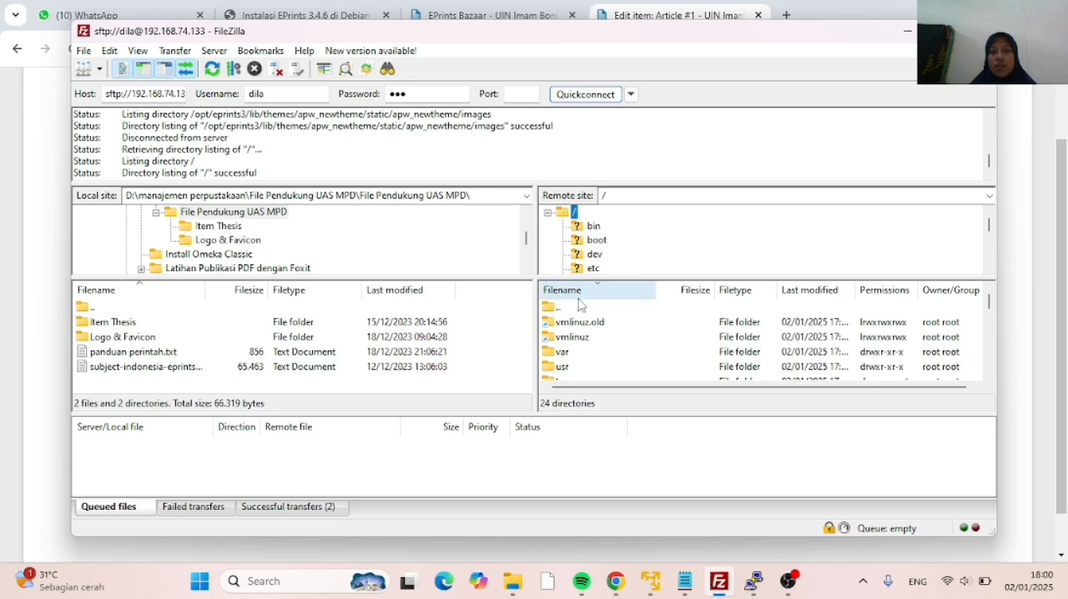
scroll(584, 310, "down", 1)
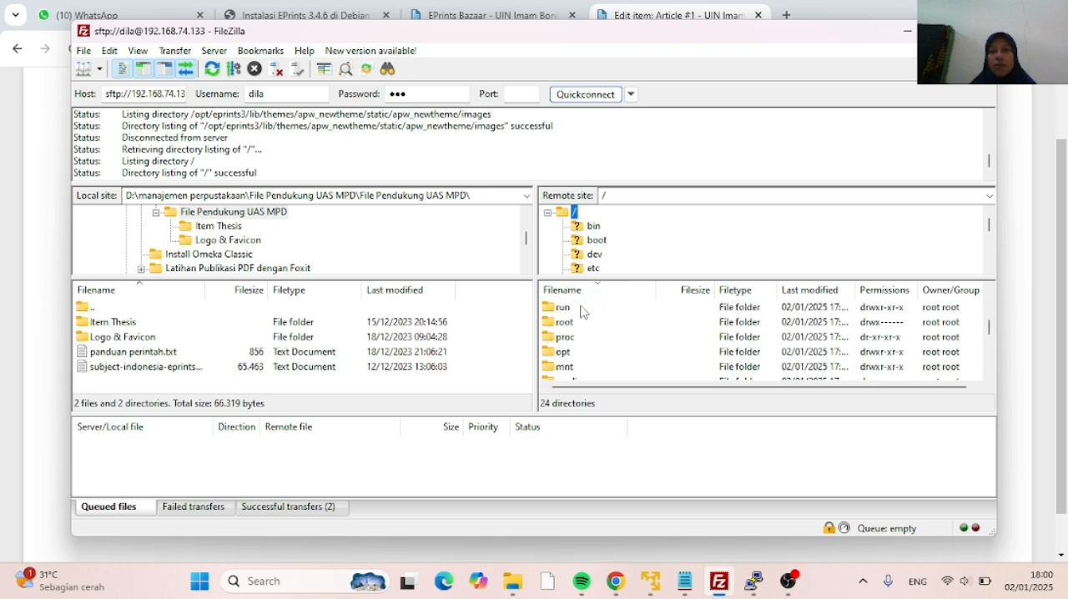
double_click(579, 353)
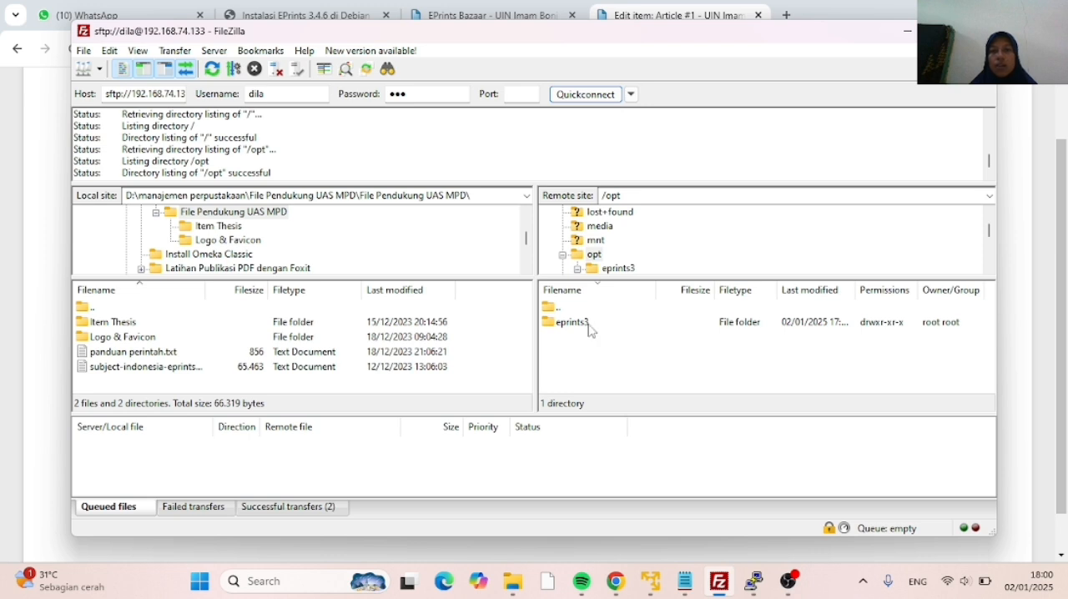
double_click(588, 325)
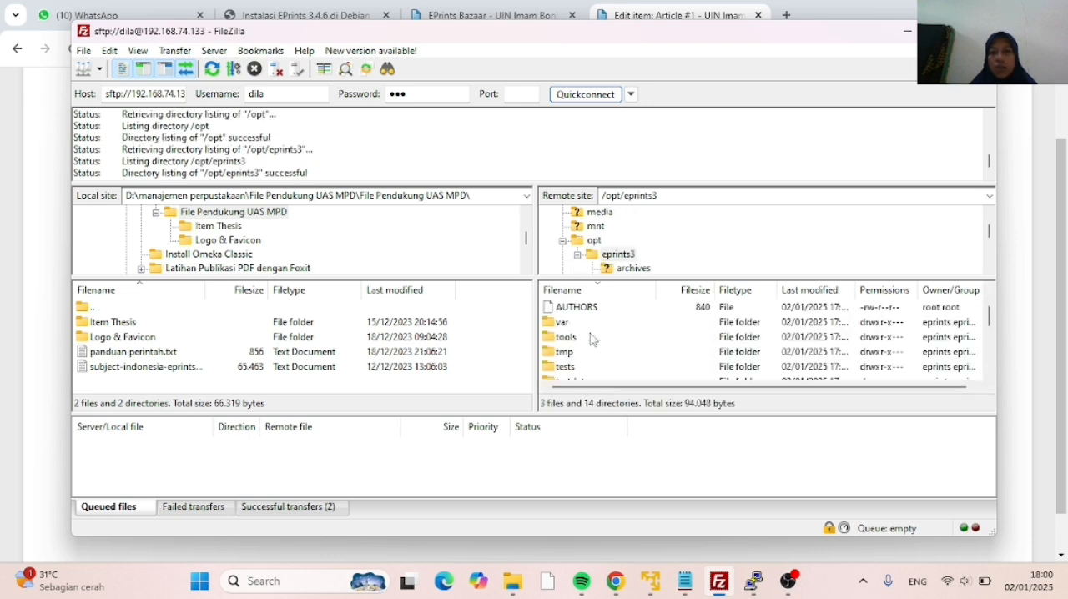
scroll(591, 338, "down", 4)
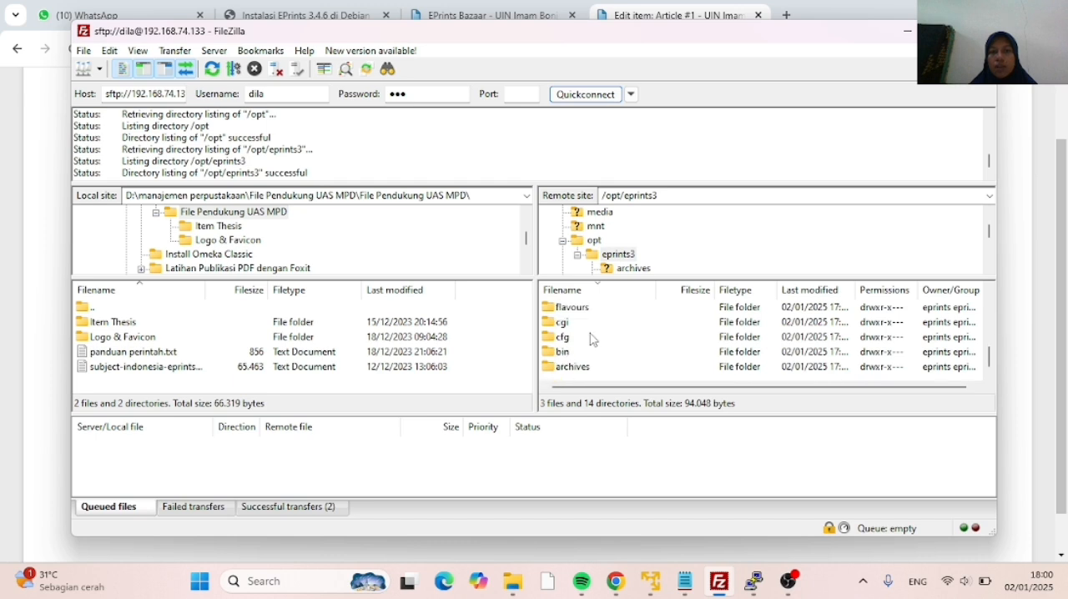
double_click(588, 369)
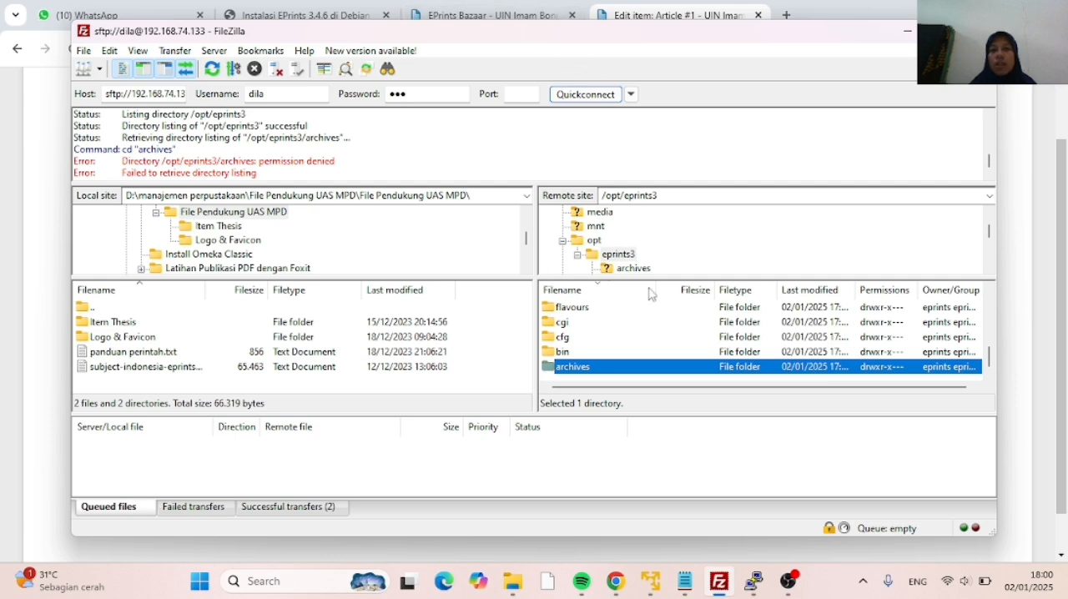
Switch to the PuTTY terminal and change from root to the eprints user with su eprints
left_click(753, 590)
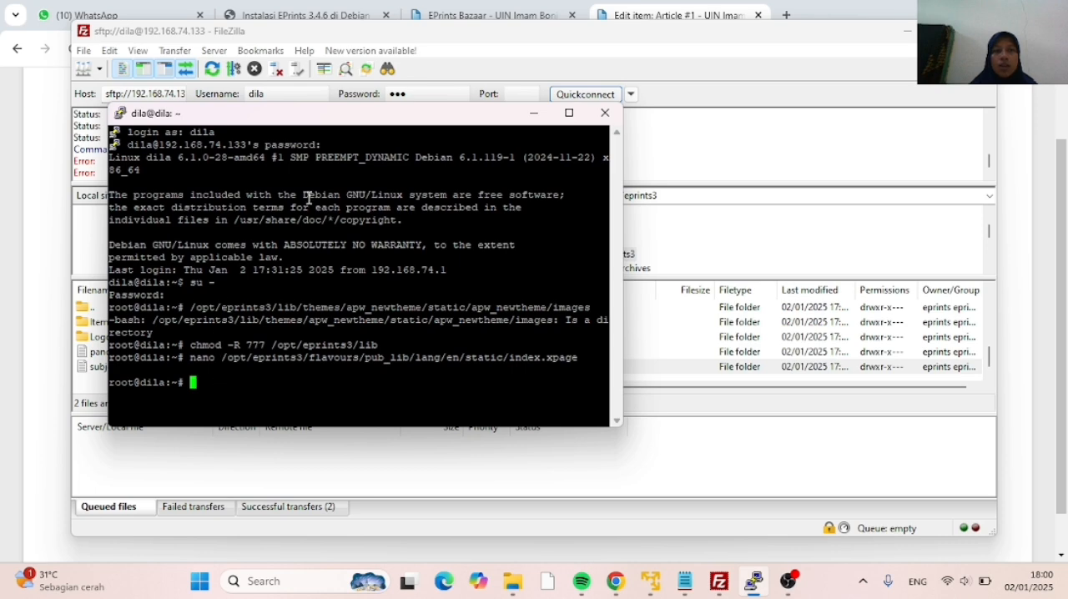
left_click_drag(337, 117, 487, 89)
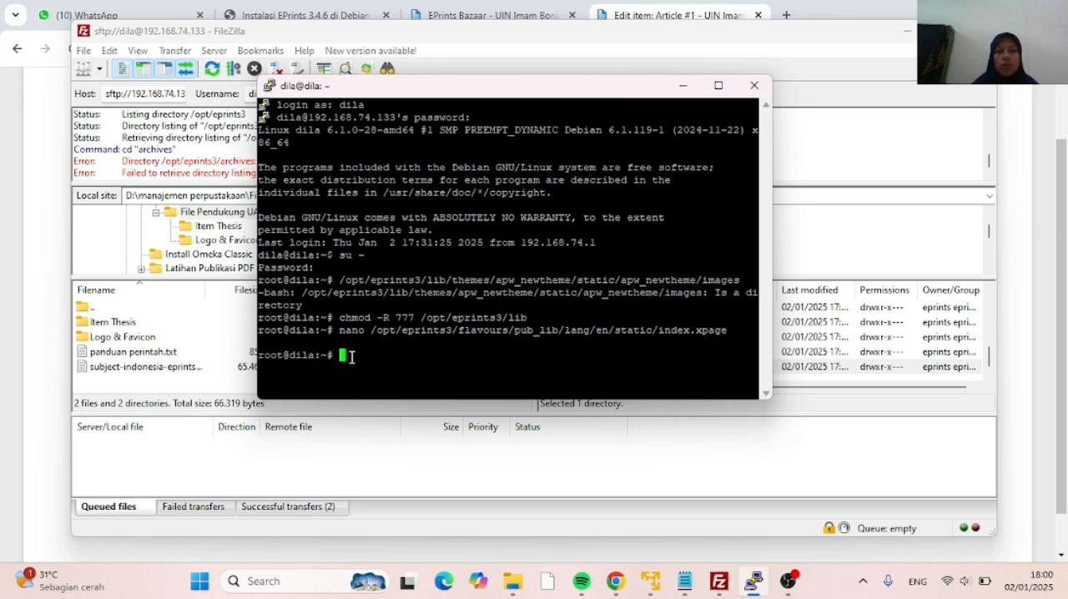
type("s")
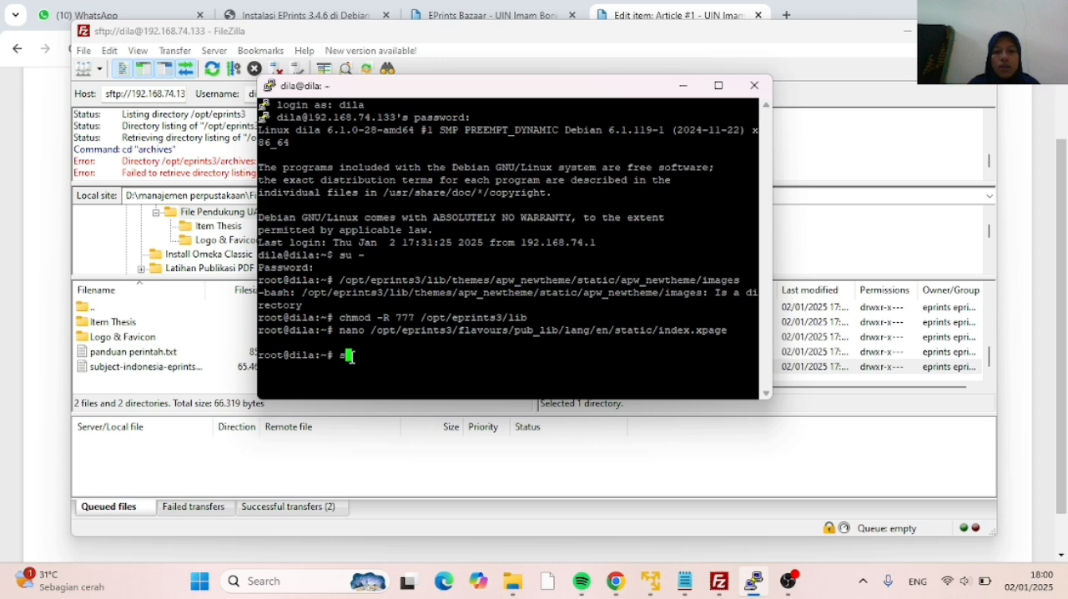
type("u ep")
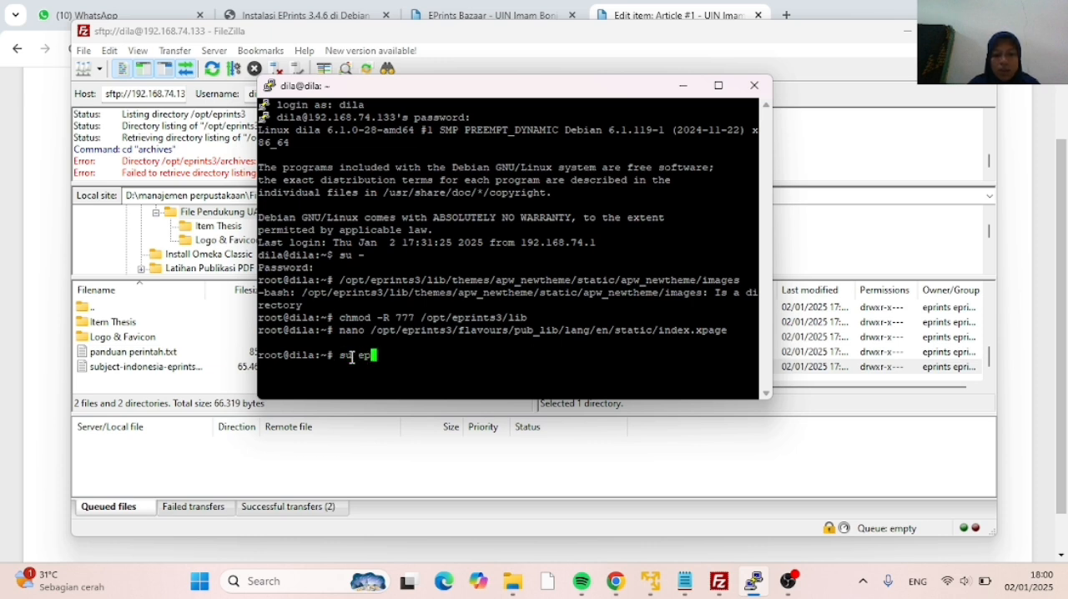
type("rints")
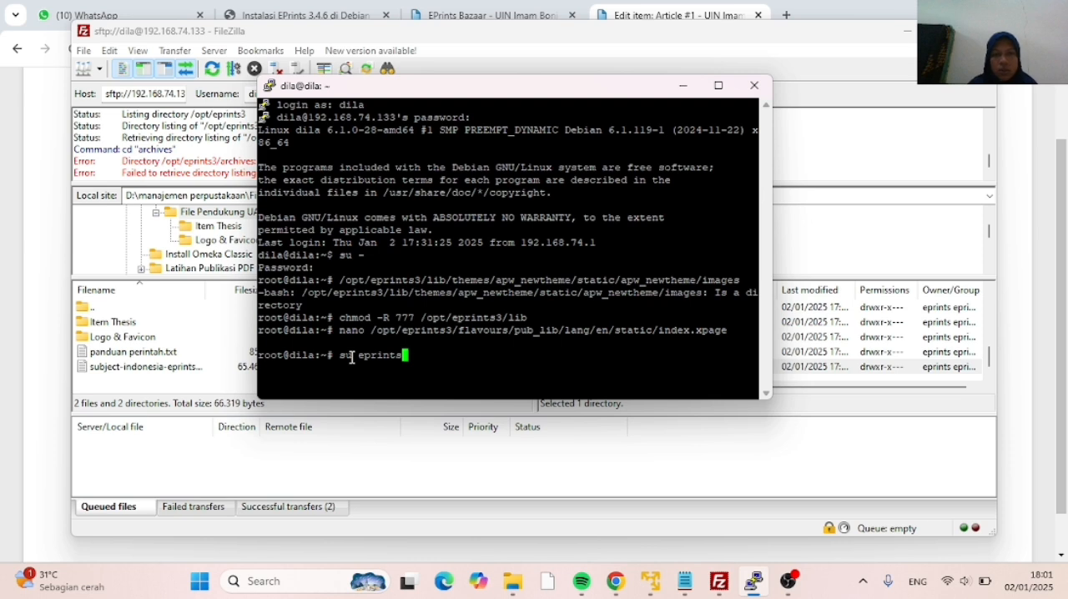
key("Return")
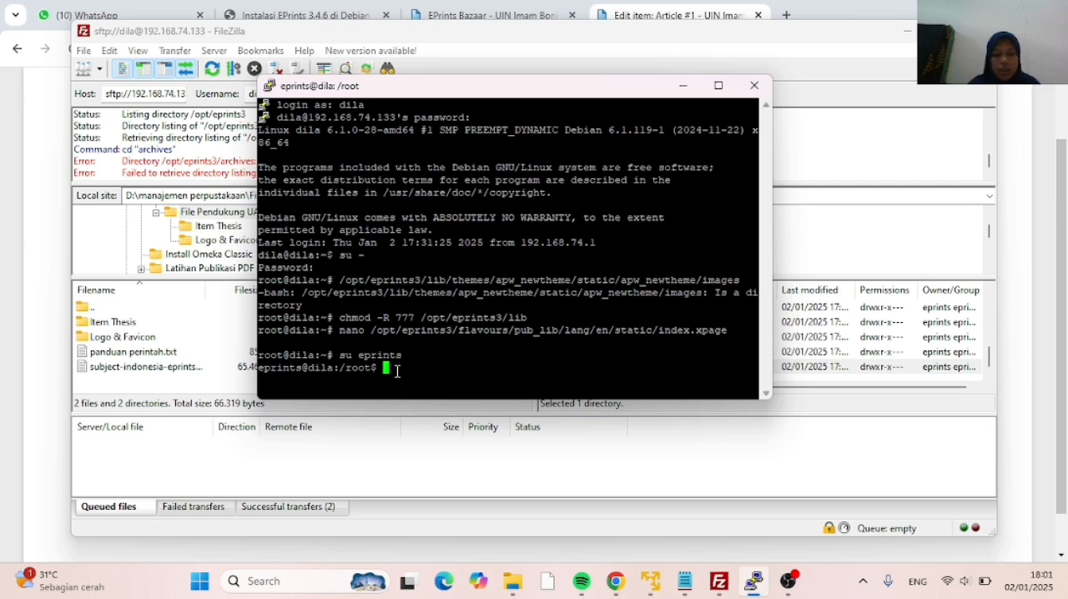
Change to the eprints user's home directory and from there to /opt/eprints3
type("cd")
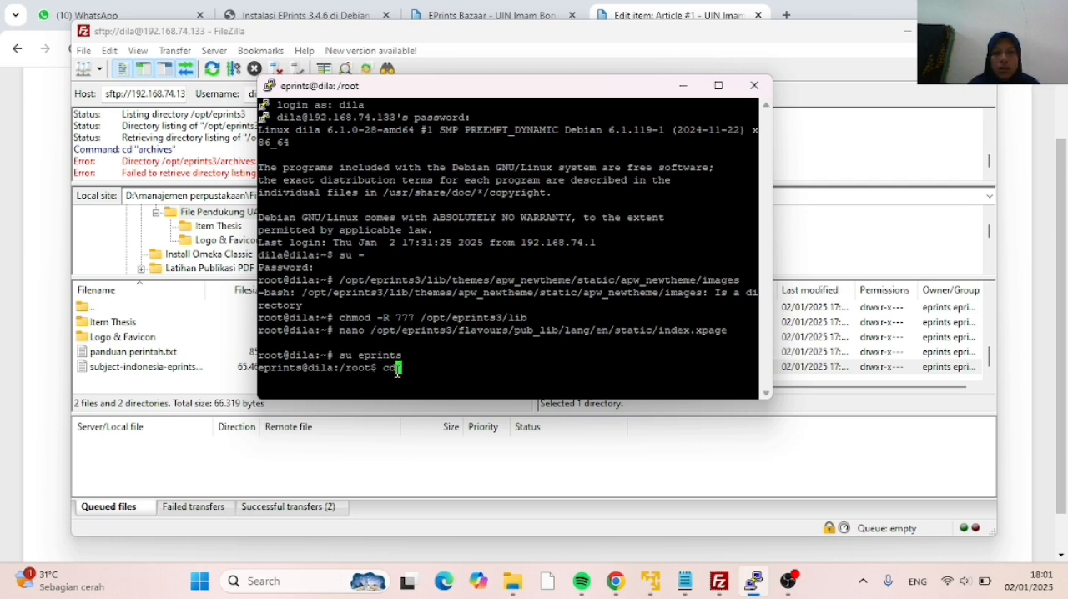
key("Return")
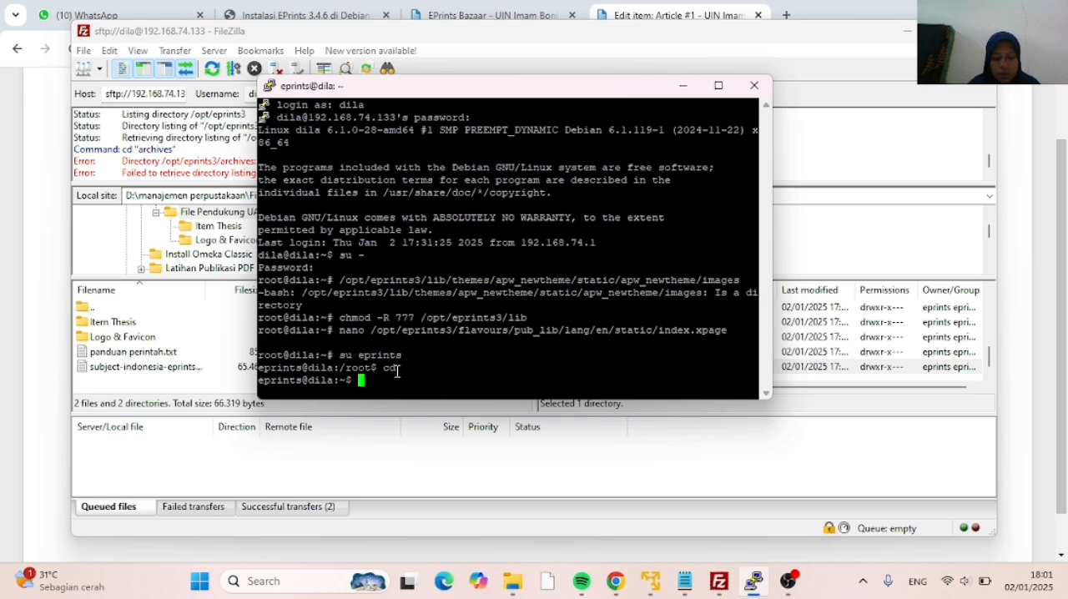
type("cd /o")
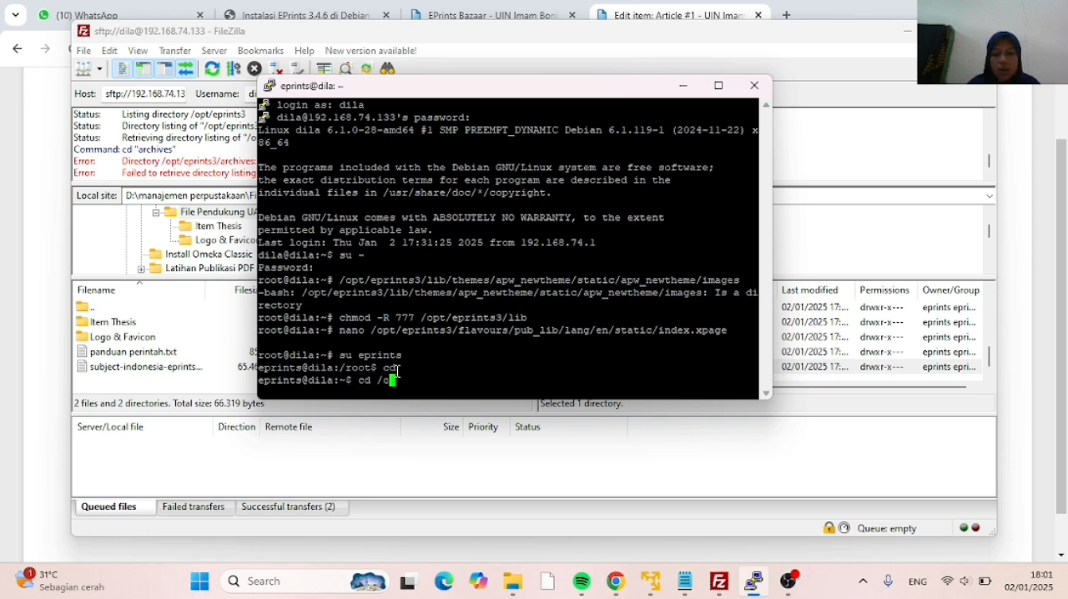
type("pt/")
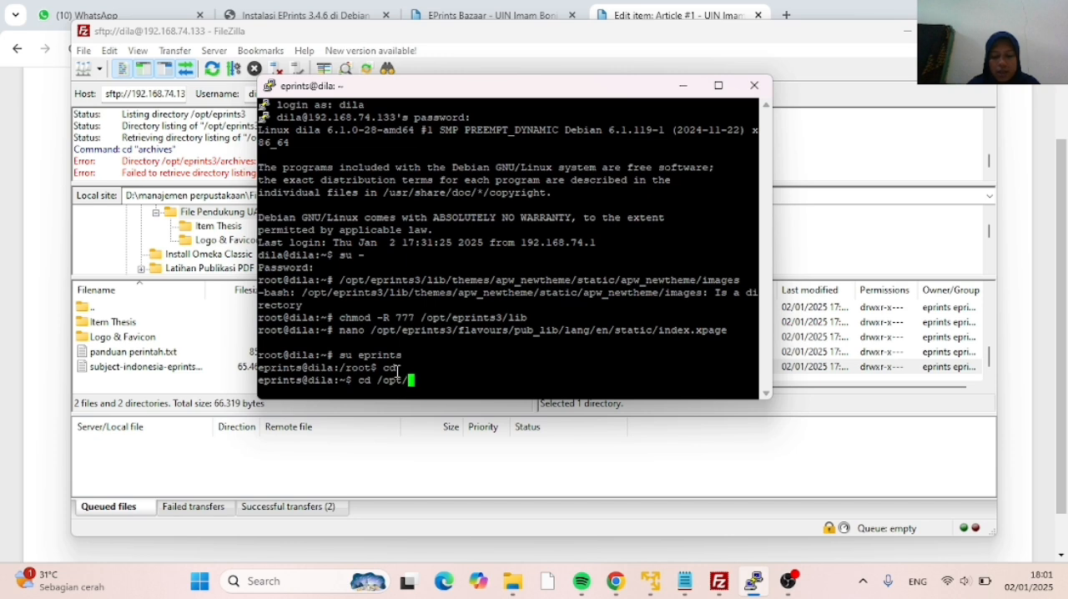
type("eprin")
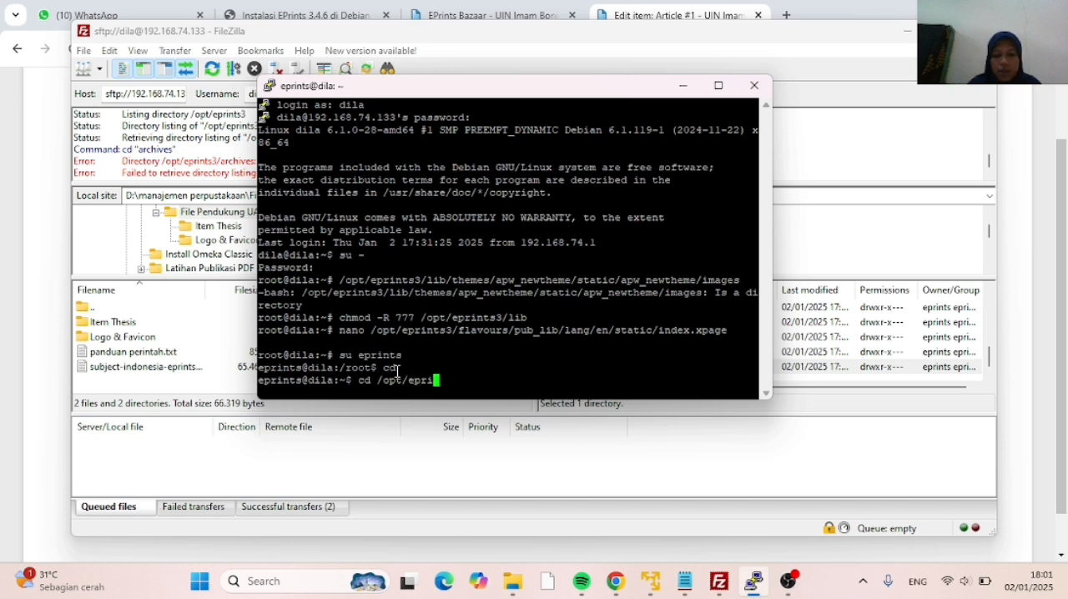
type("ts3")
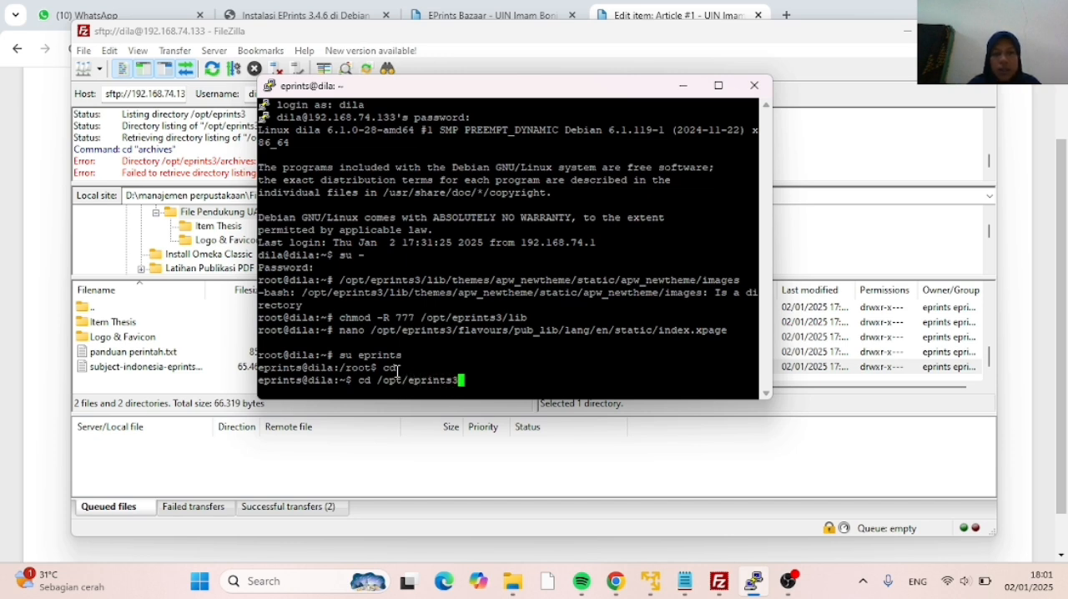
key("Return")
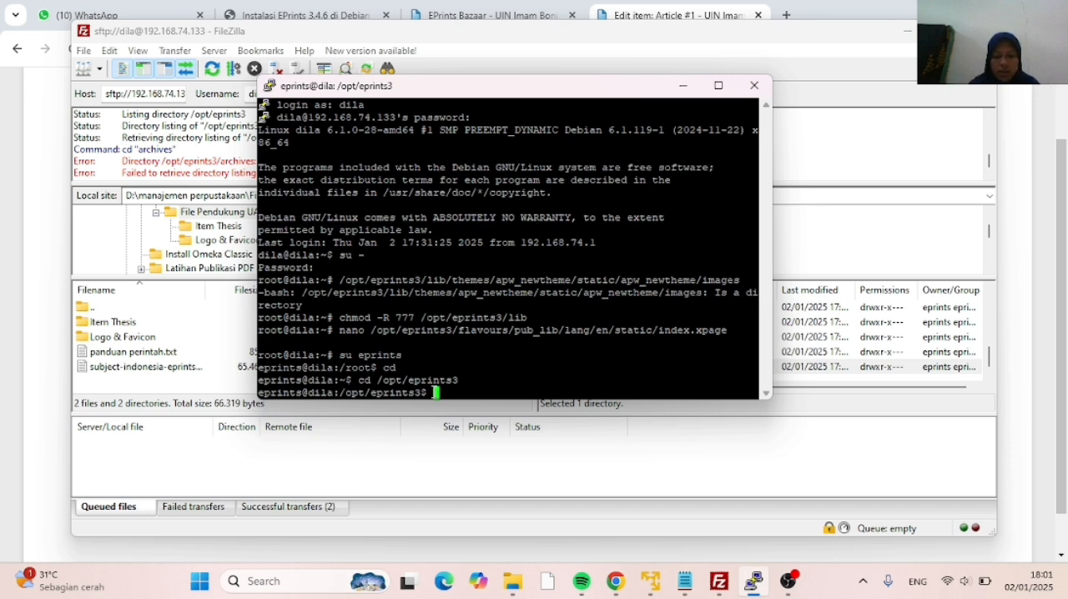
Run bin/import_subjects repositori --verbose and answer yes to making bulk changes to the subject table
type("bin/import")
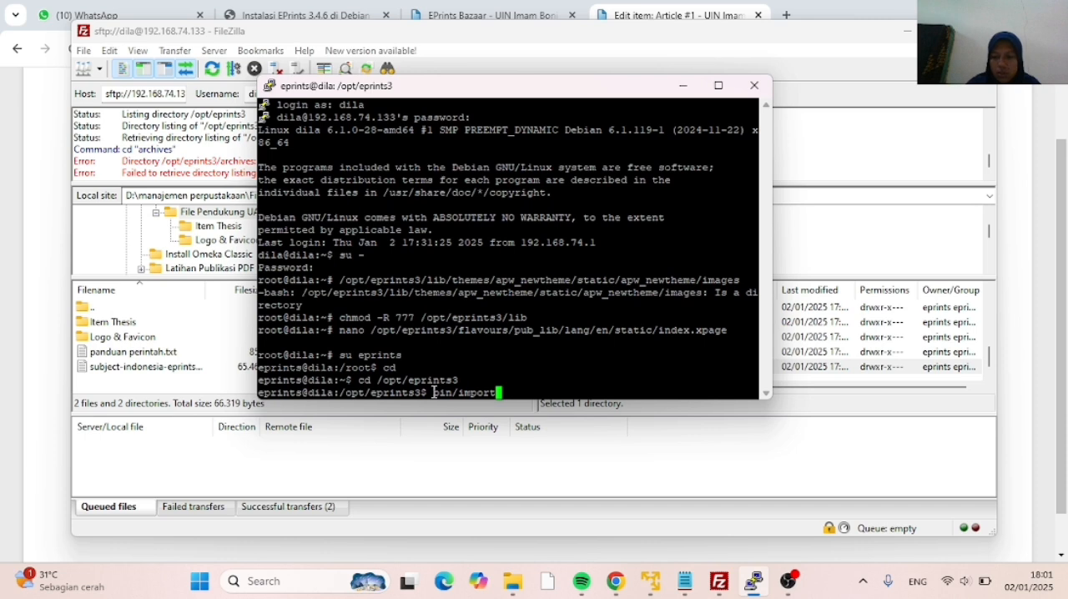
type("_")
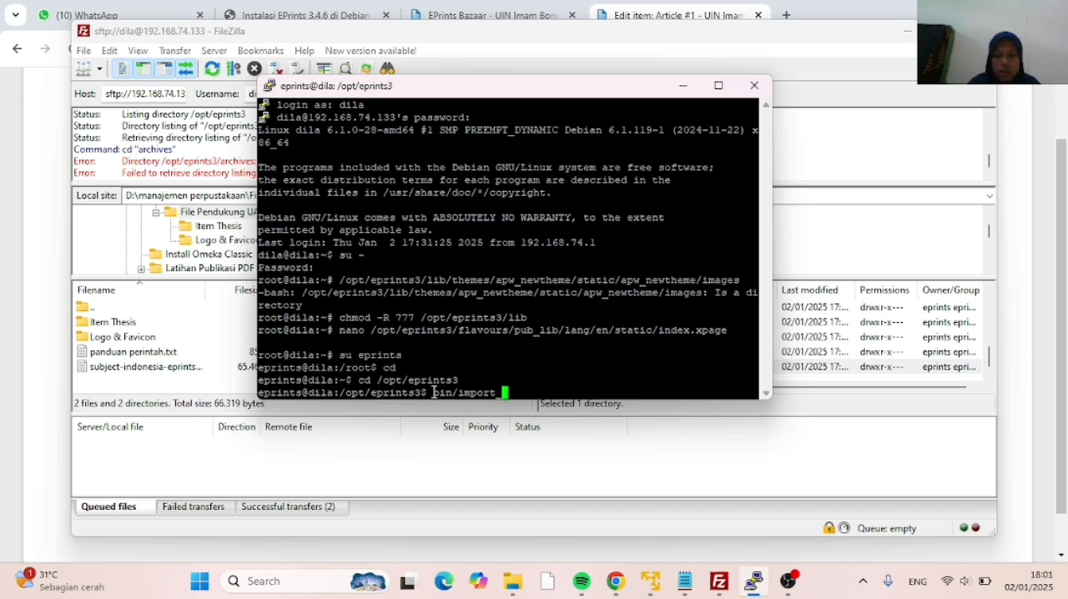
type("subjects")
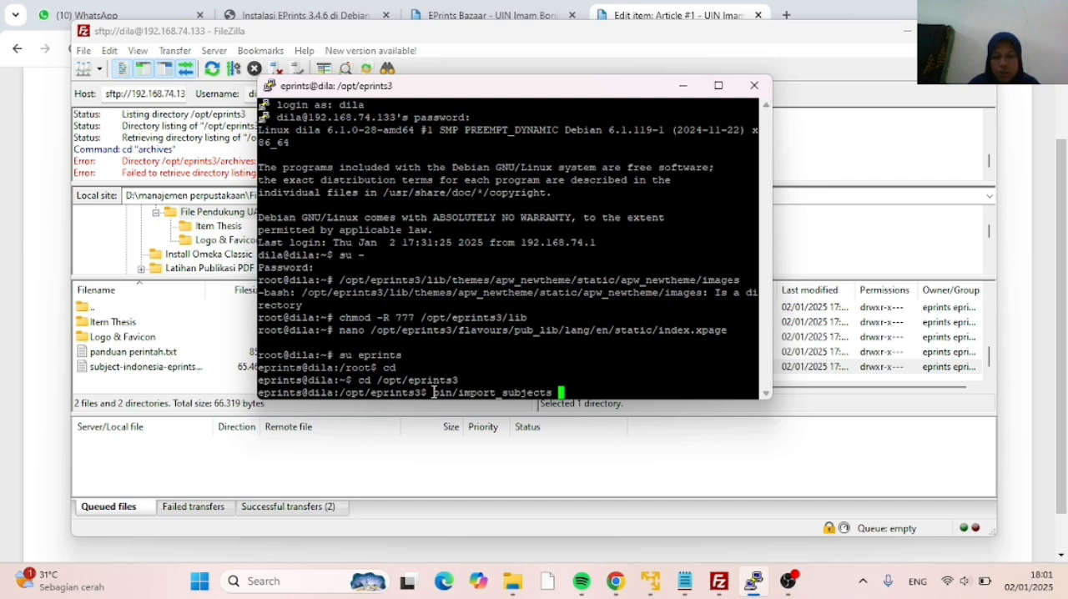
type(" re")
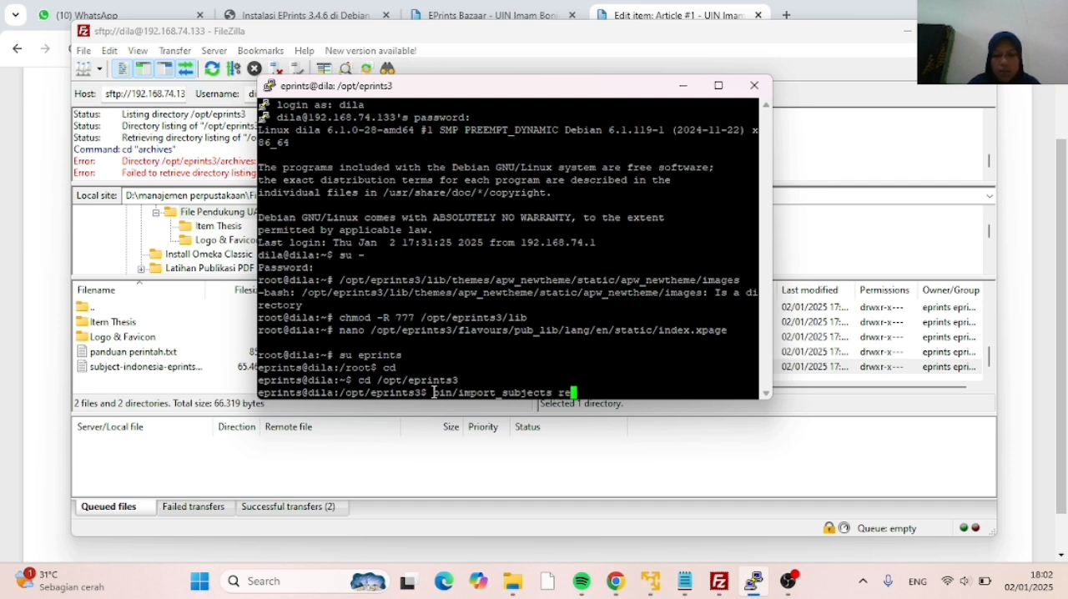
type("positori")
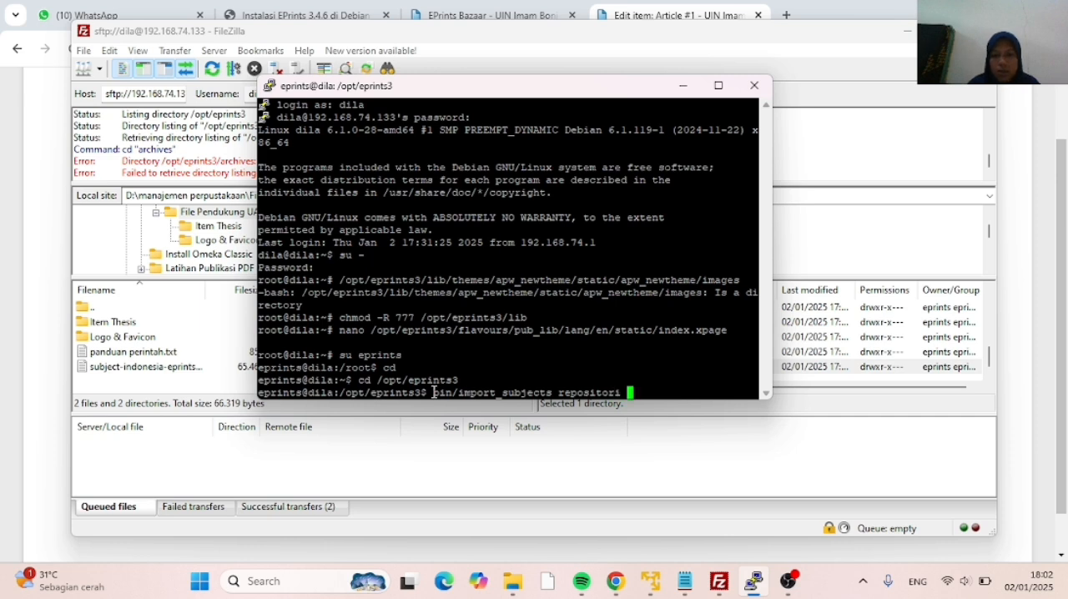
type(" --verbos")
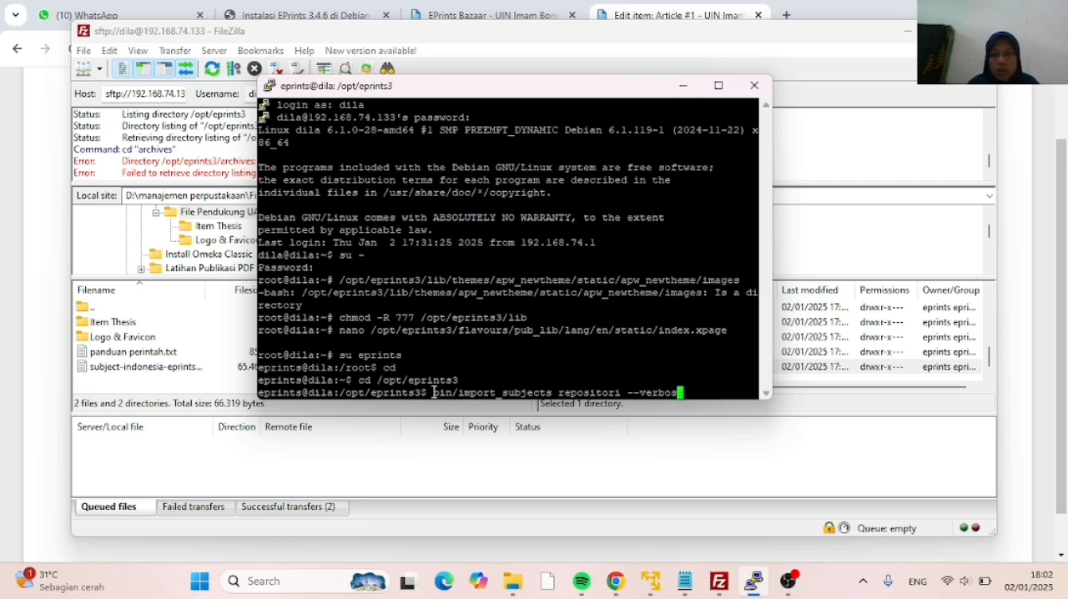
type("e")
key("Return")
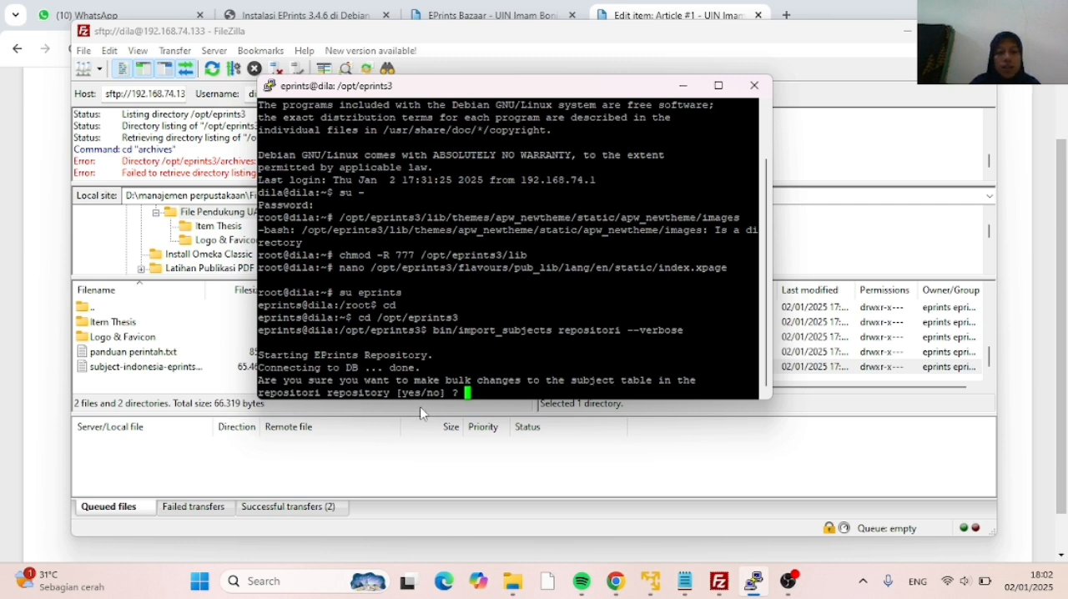
type("yes")
key("Return")
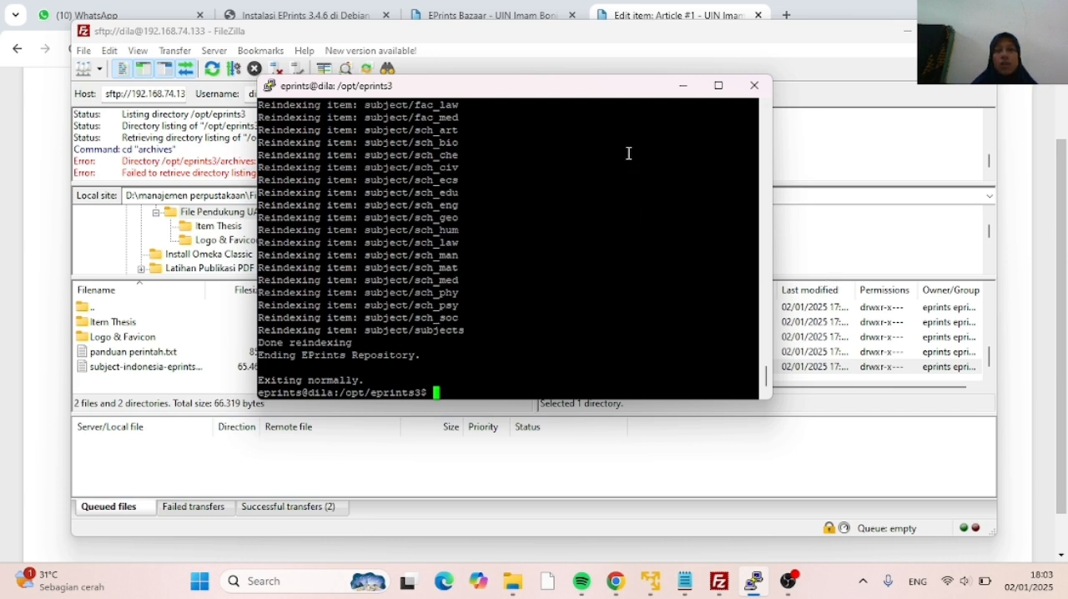
scroll(427, 230, "up", 9)
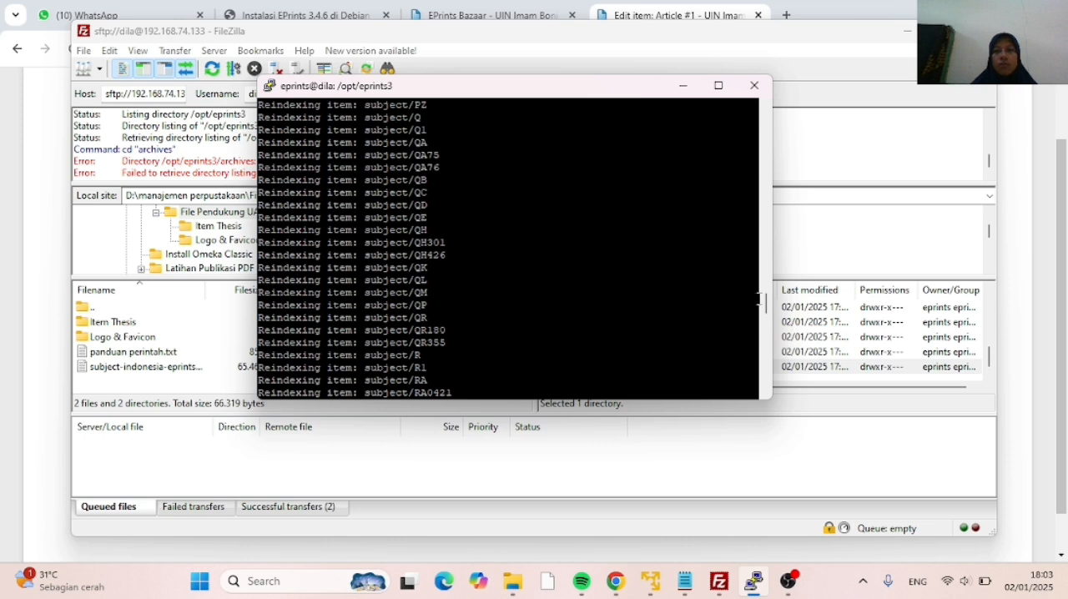
Read the subject import output to its end in the terminal, then switch to the Edit item page in Chrome
scroll(592, 253, "down", 9)
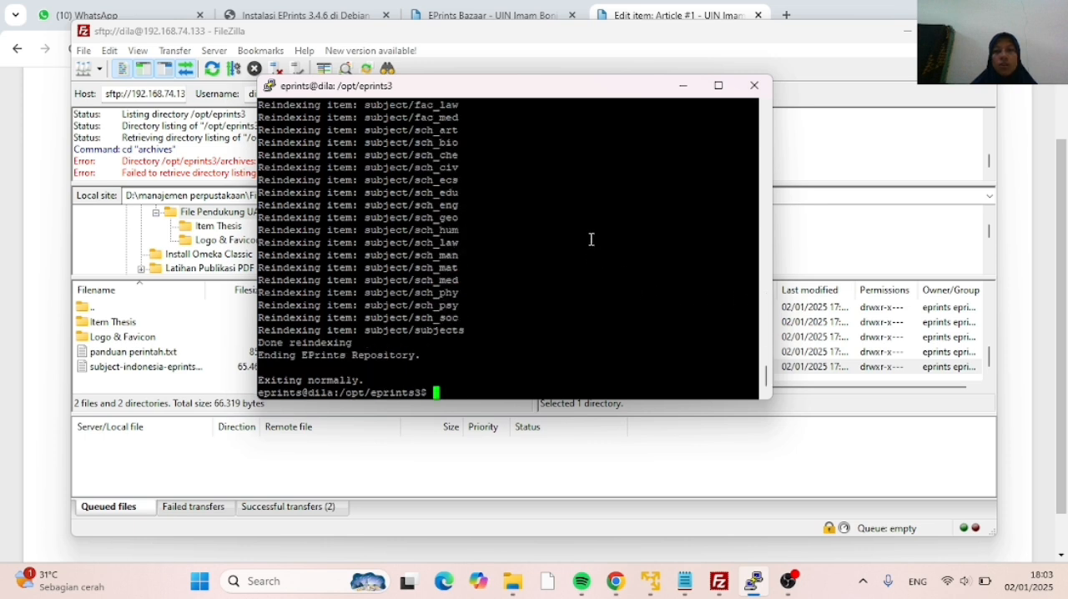
left_click(680, 88)
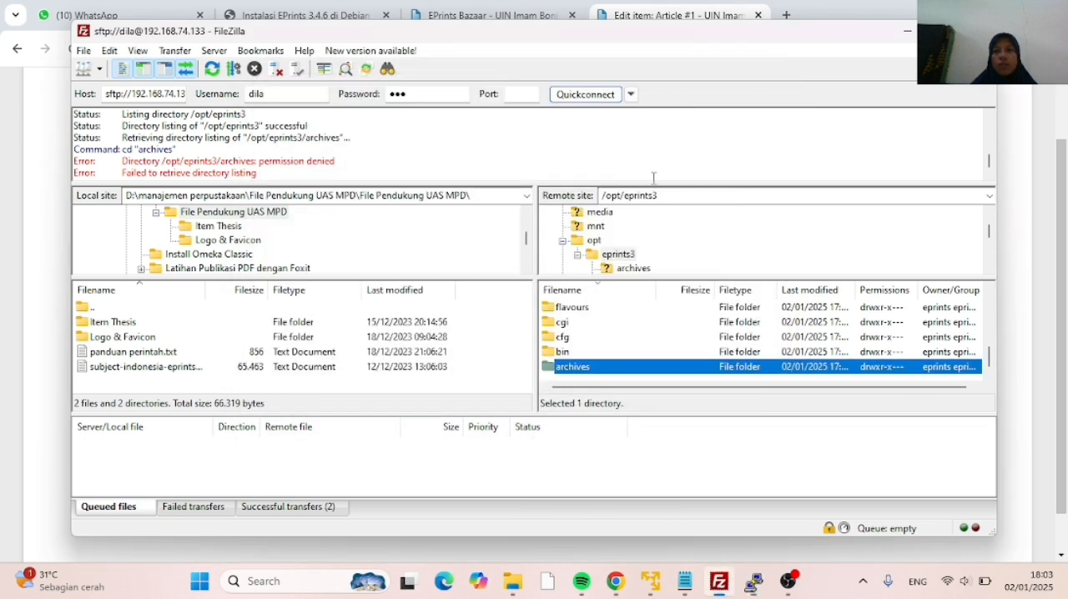
left_click(615, 588)
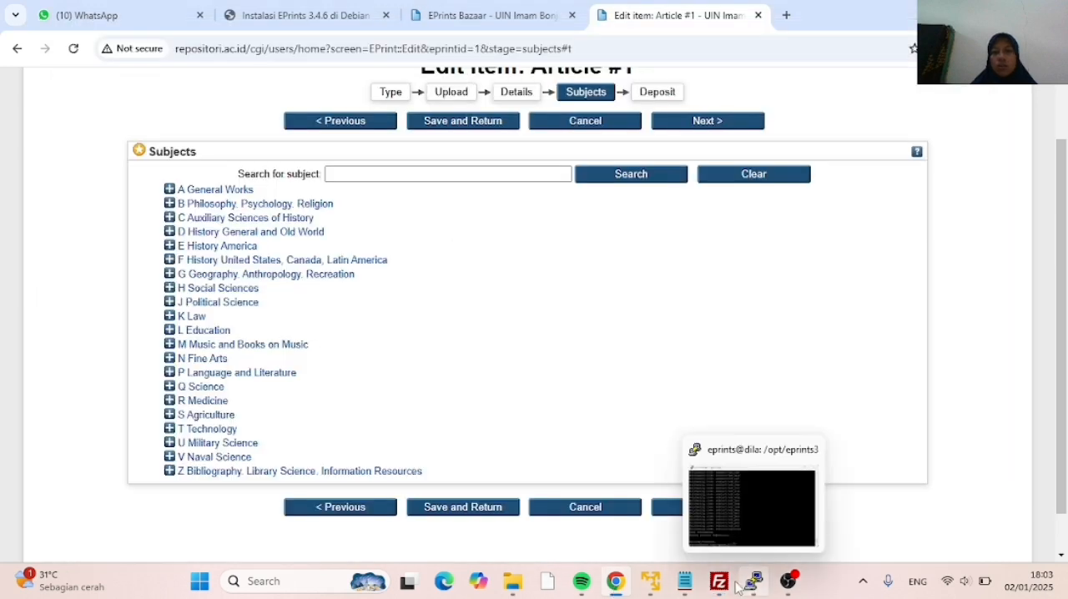
mouse_move(715, 587)
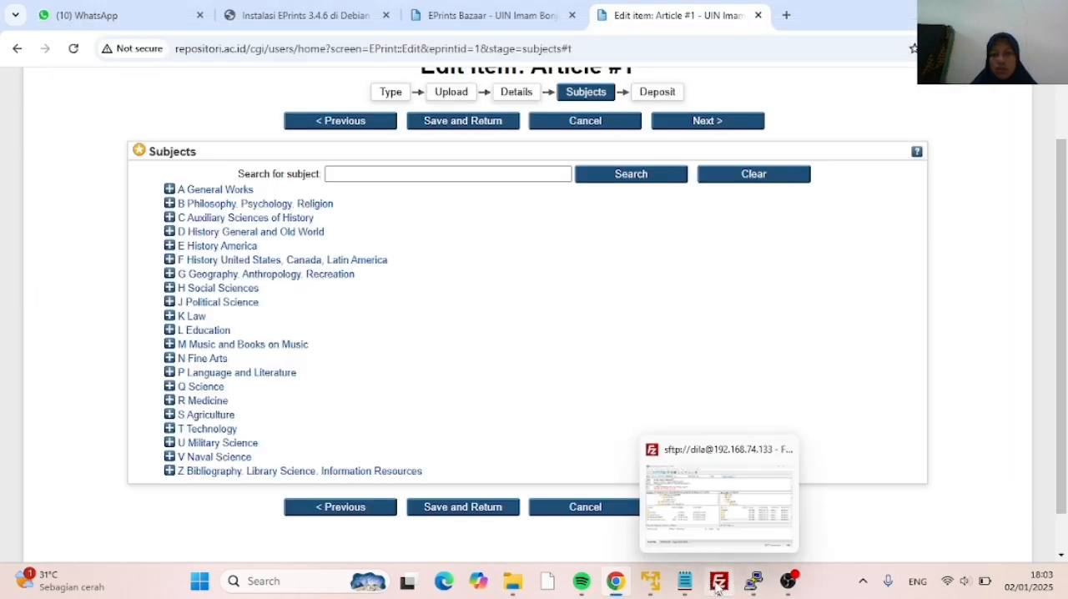
left_click(717, 588)
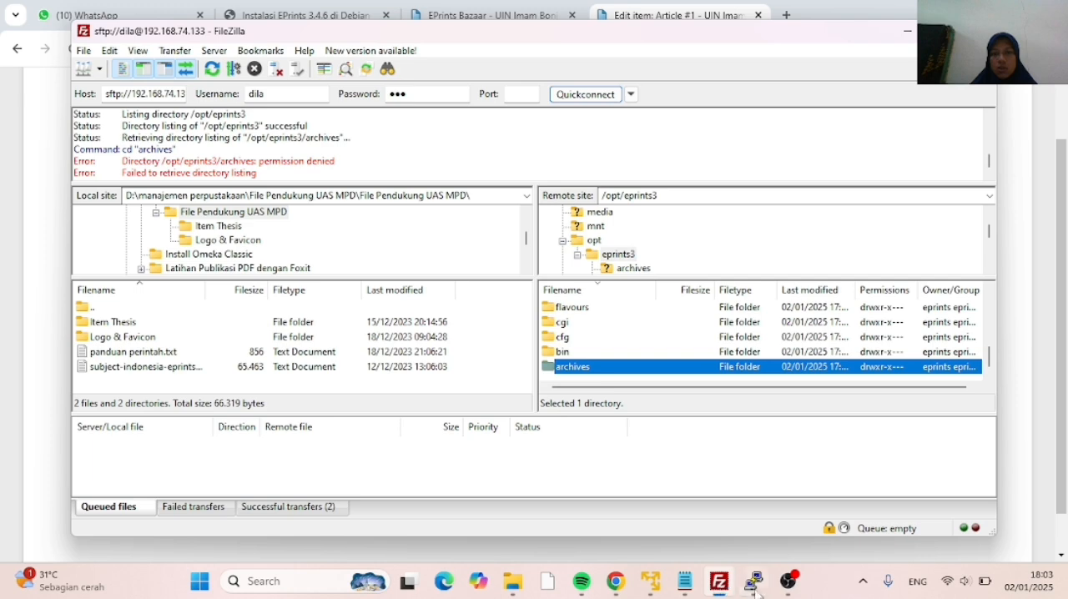
left_click(755, 587)
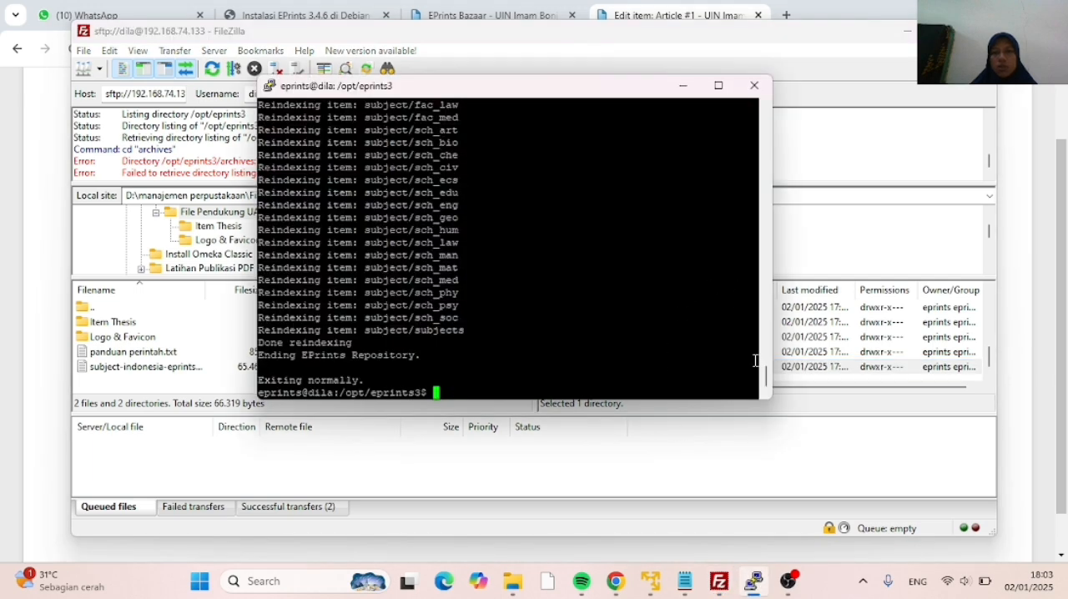
left_click_drag(766, 380, 748, 127)
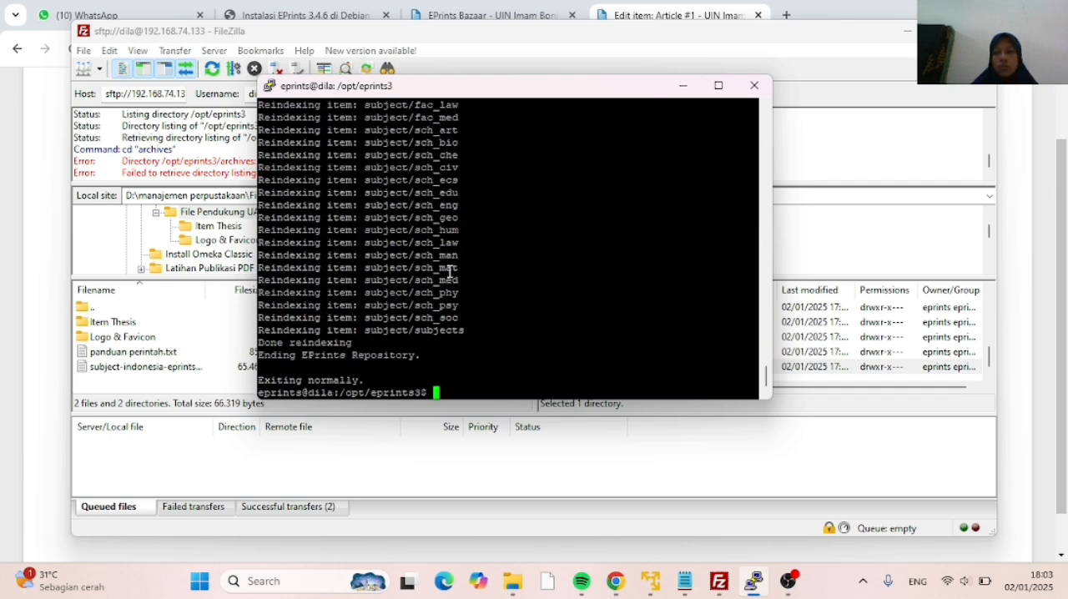
right_click(450, 271)
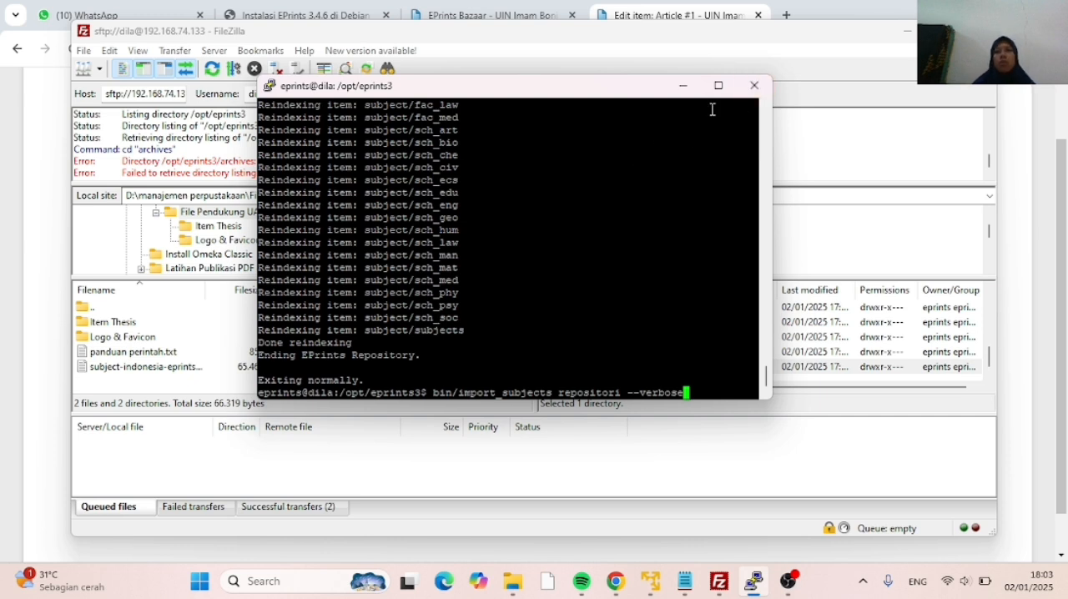
left_click(724, 66)
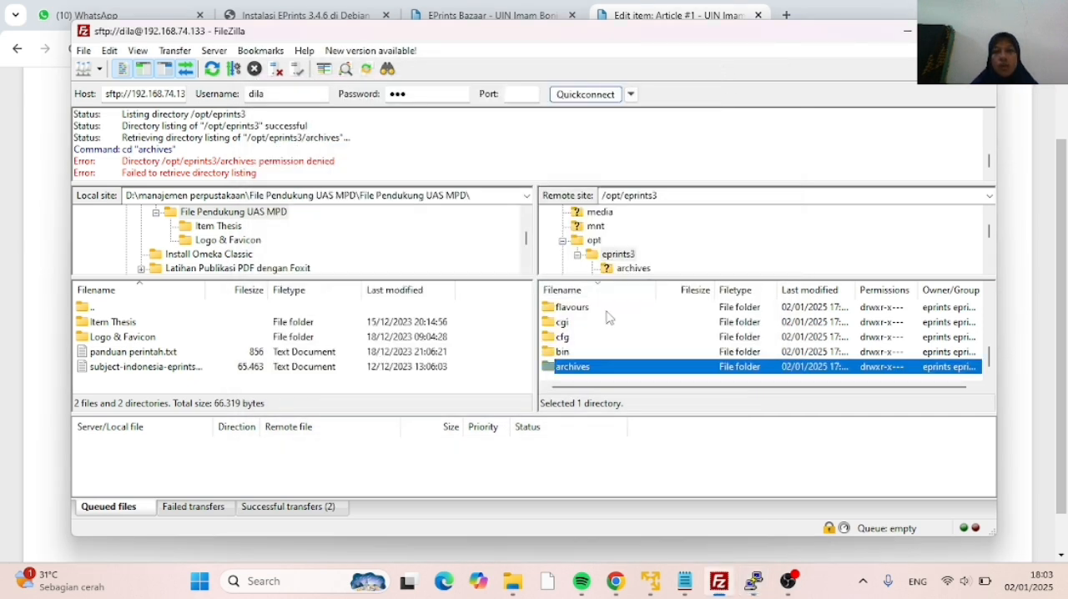
left_click(787, 584)
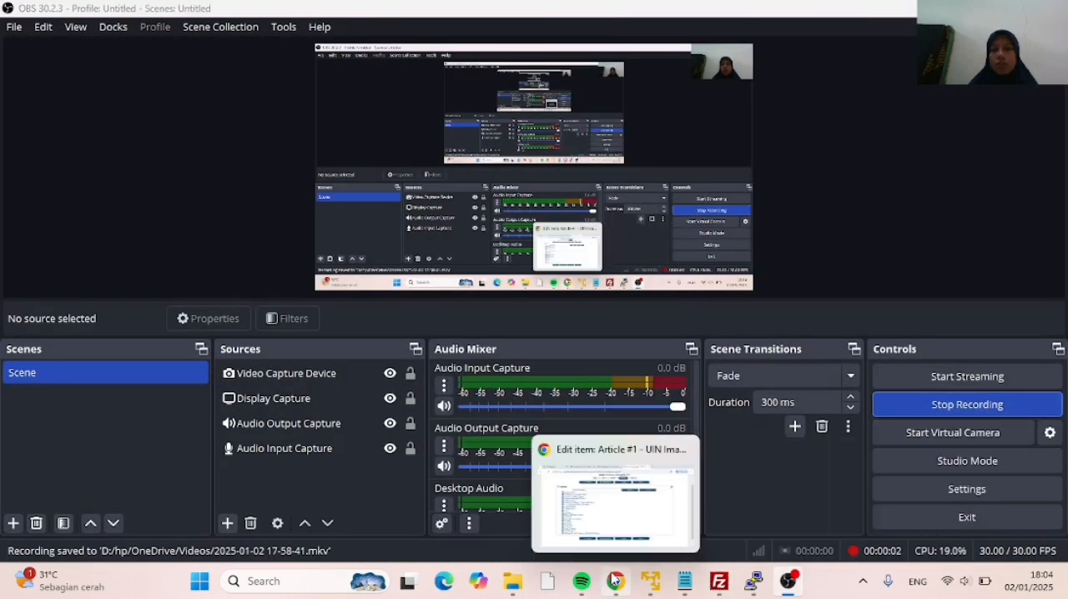
Switch to Chrome and inspect the subject list of Article #1, expanding and collapsing A General Works
left_click(616, 579)
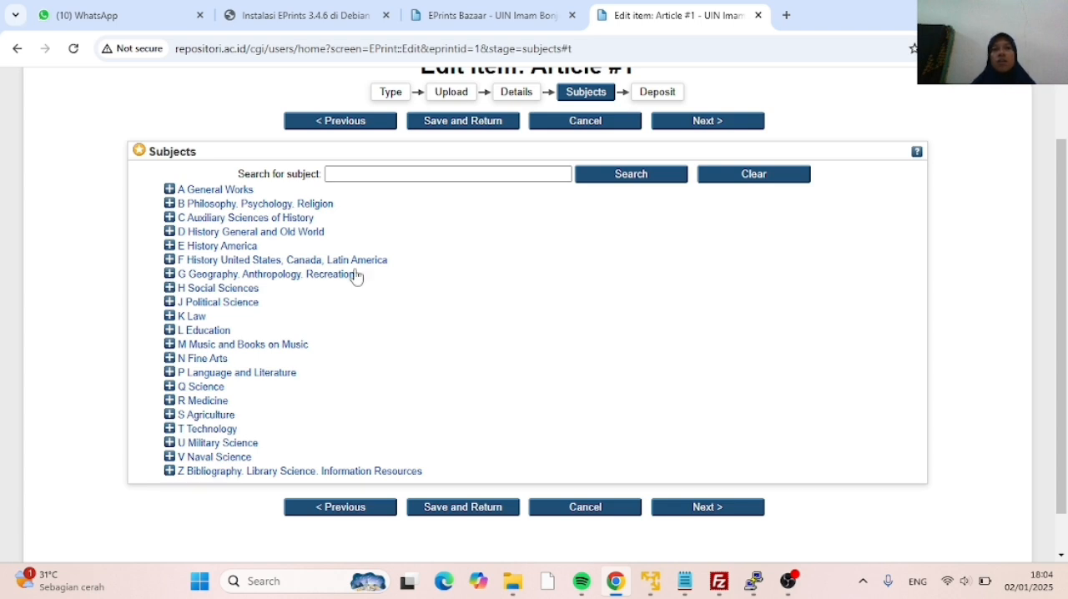
scroll(254, 188, "up", 1)
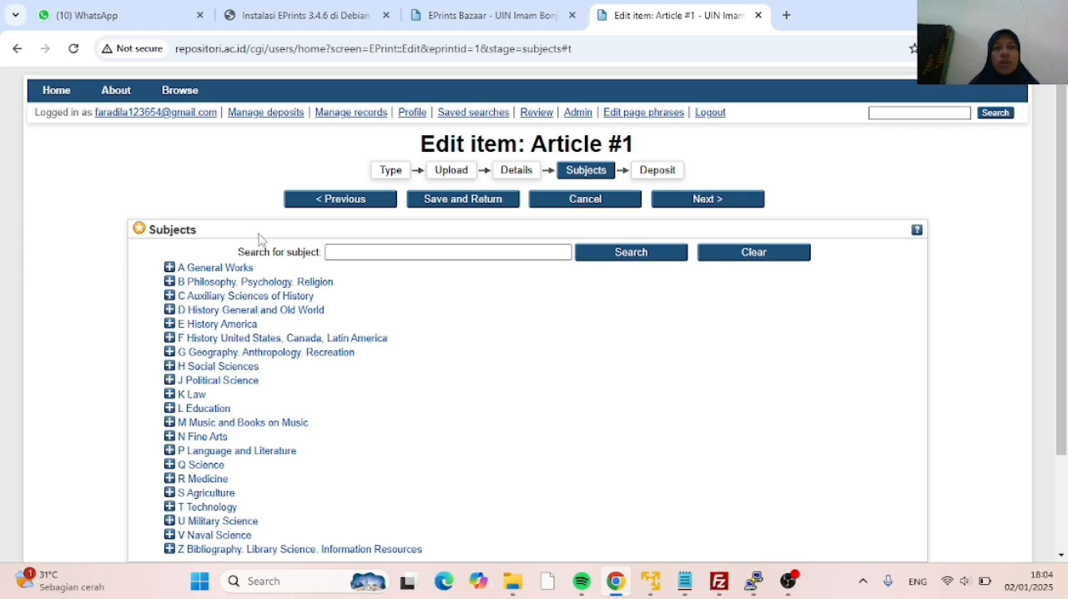
scroll(250, 243, "down", 1)
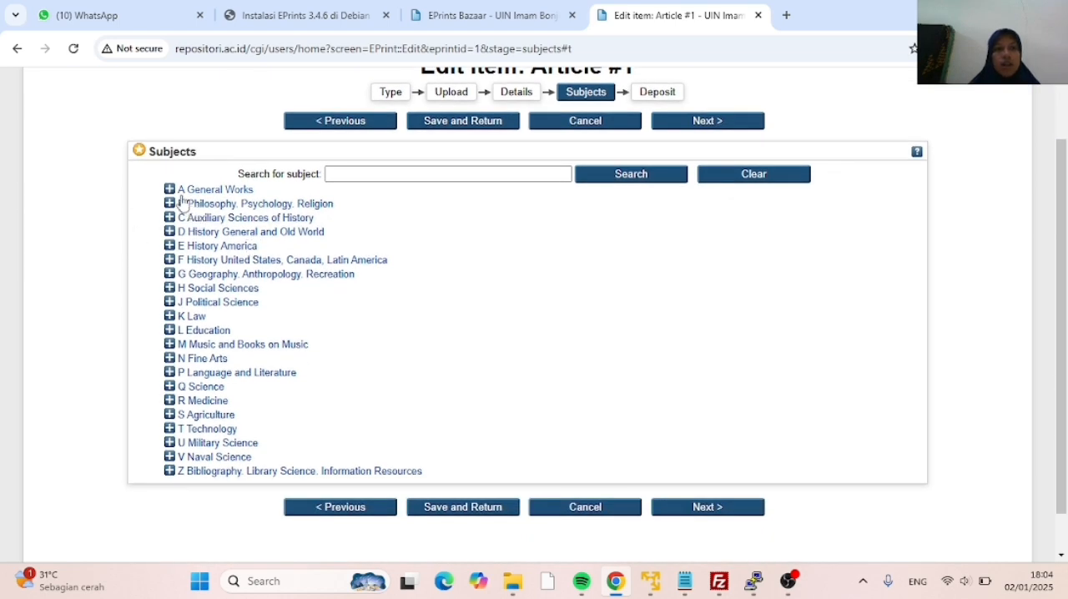
left_click(169, 191)
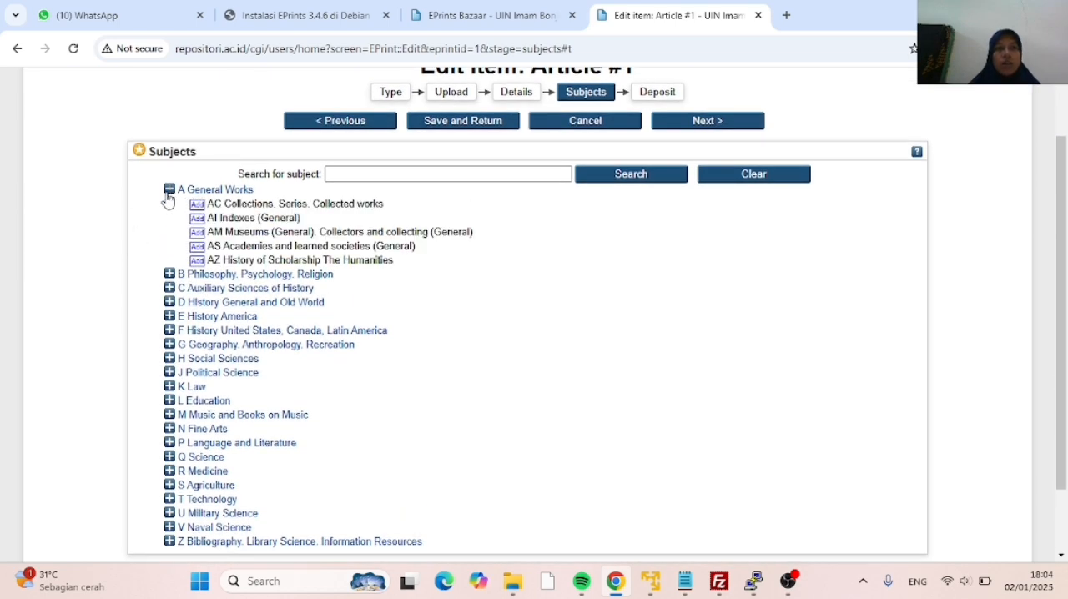
left_click(169, 192)
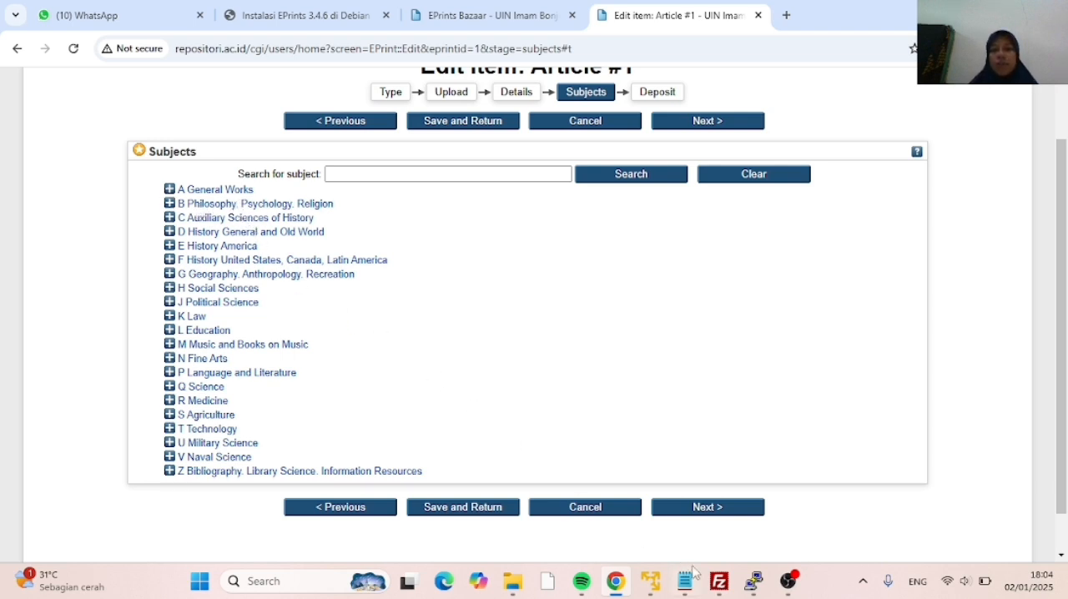
Switch to FileZilla, reopen the remote root, go through opt to eprints3 and try again to open the archives folder
left_click(729, 589)
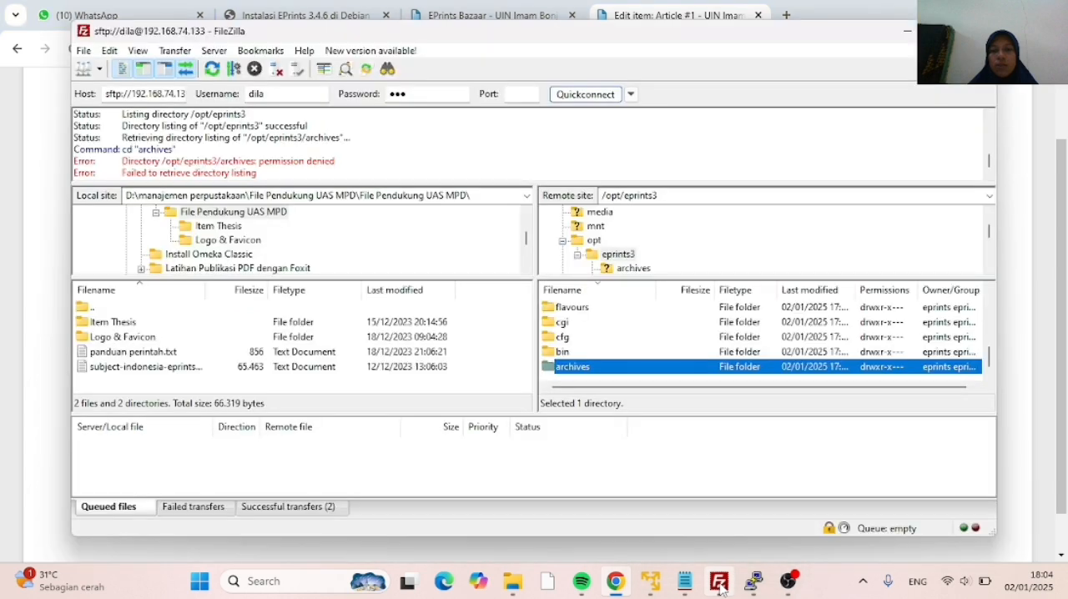
scroll(574, 238, "up", 4)
left_click(573, 214)
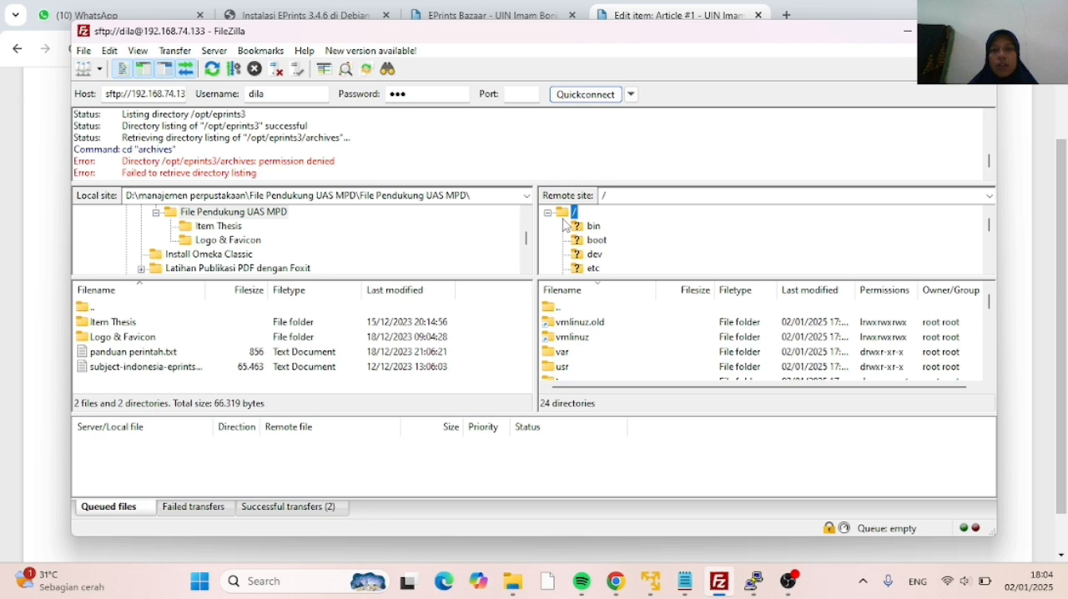
scroll(582, 328, "down", 5)
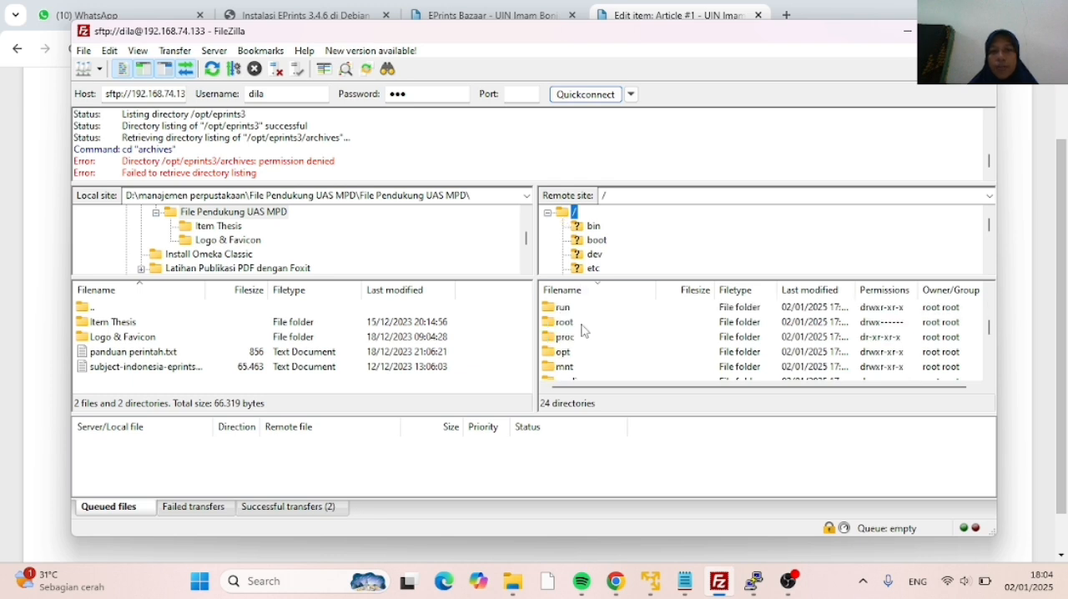
scroll(582, 330, "down", 2)
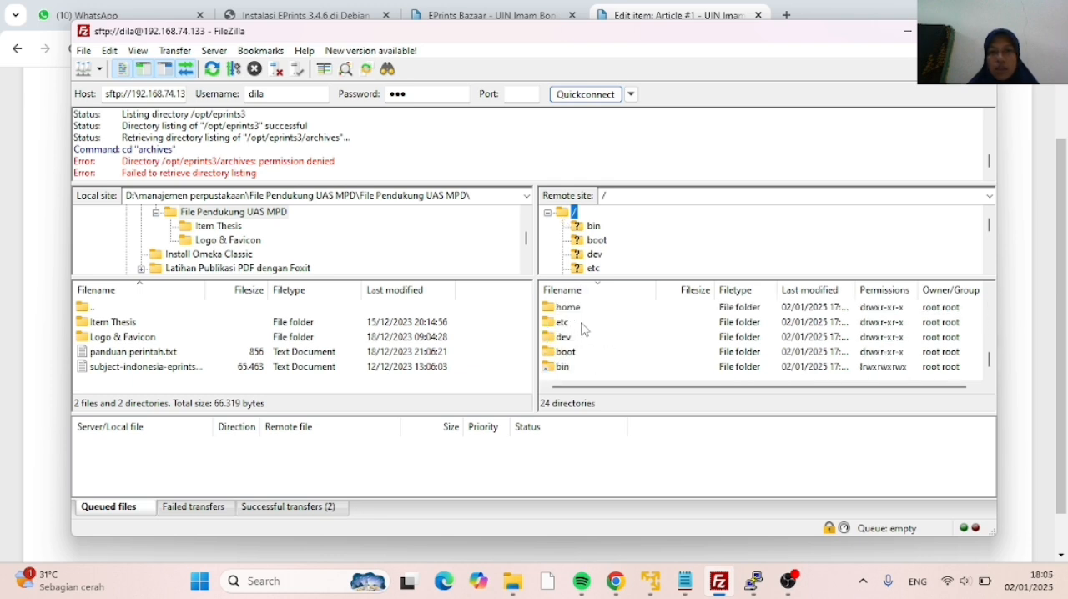
scroll(582, 330, "up", 6)
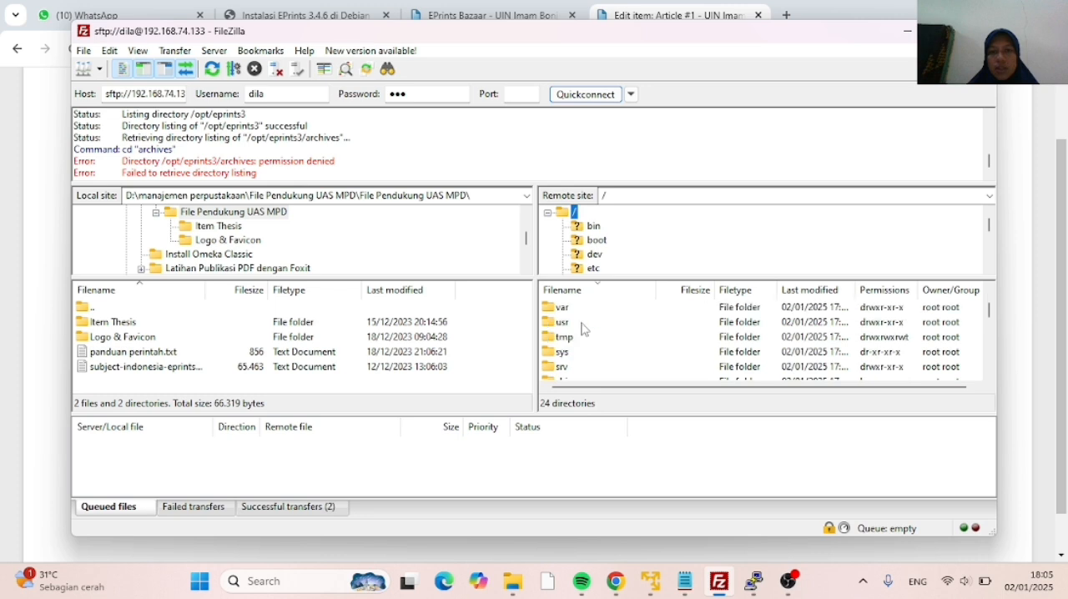
double_click(582, 351)
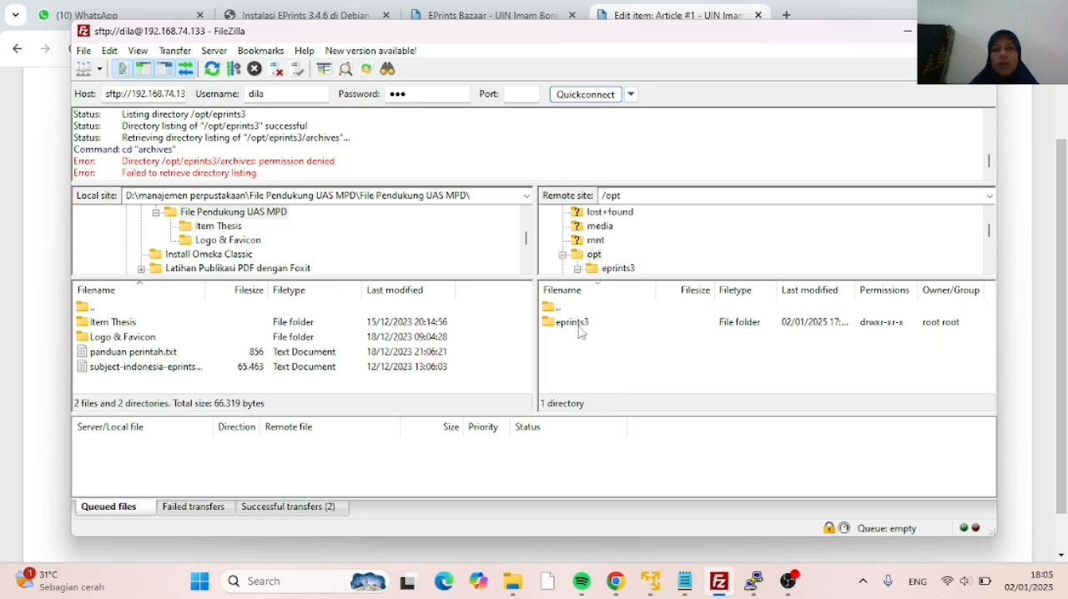
double_click(580, 332)
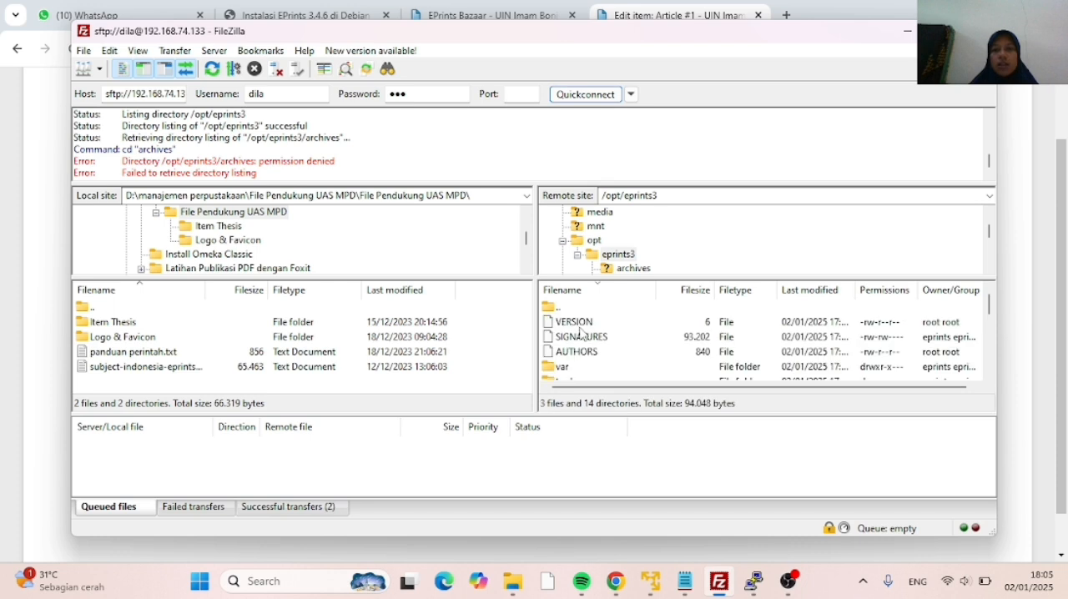
scroll(582, 334, "down", 3)
scroll(582, 334, "down", 2)
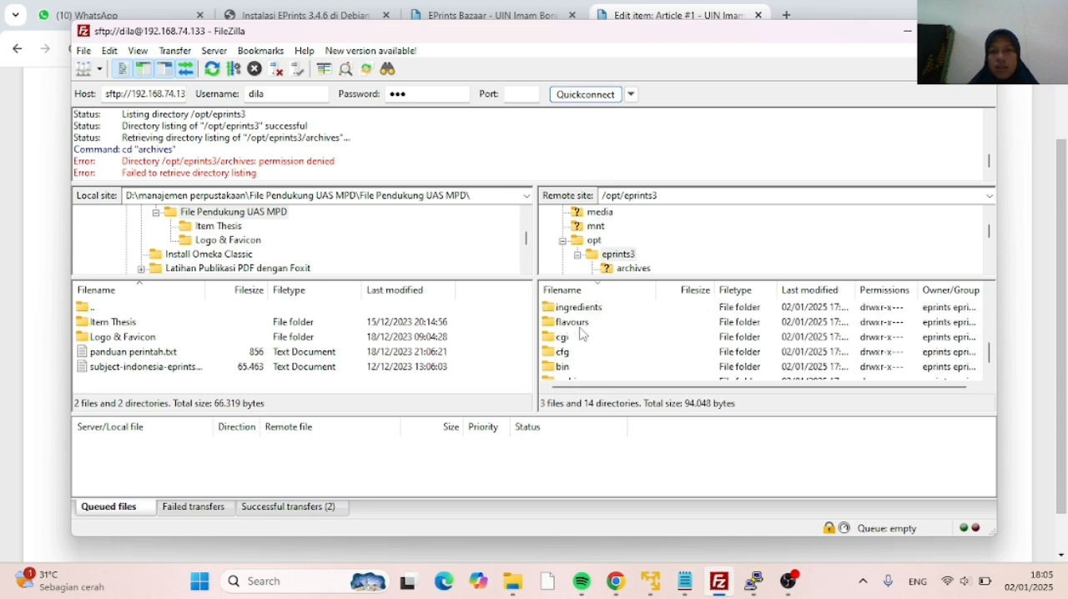
double_click(580, 369)
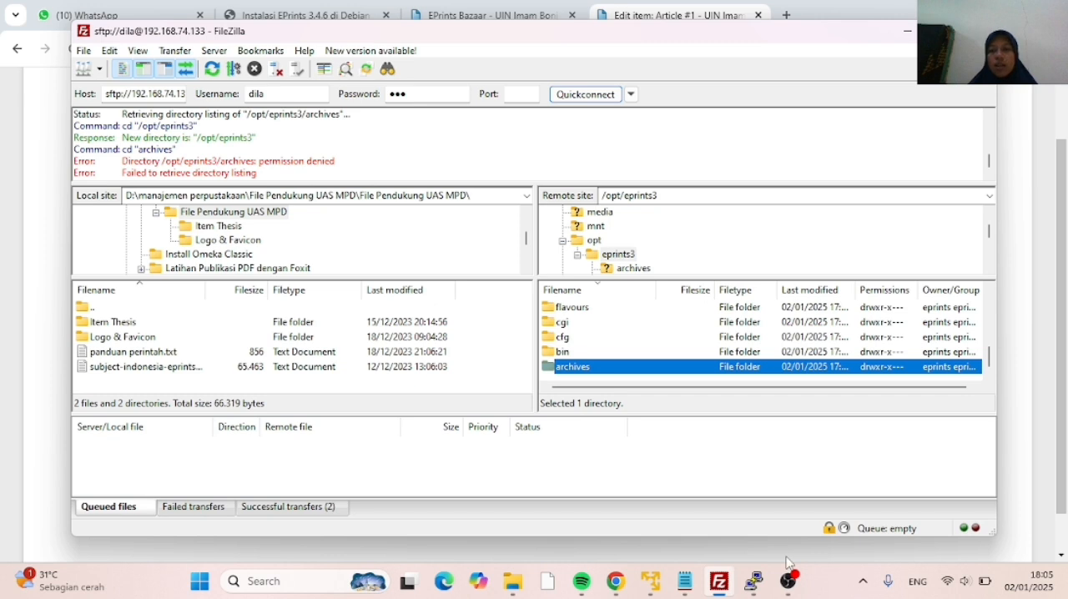
Switch to PuTTY and close its eprints terminal session, then minimise the remaining windows to reach the desktop
left_click(750, 584)
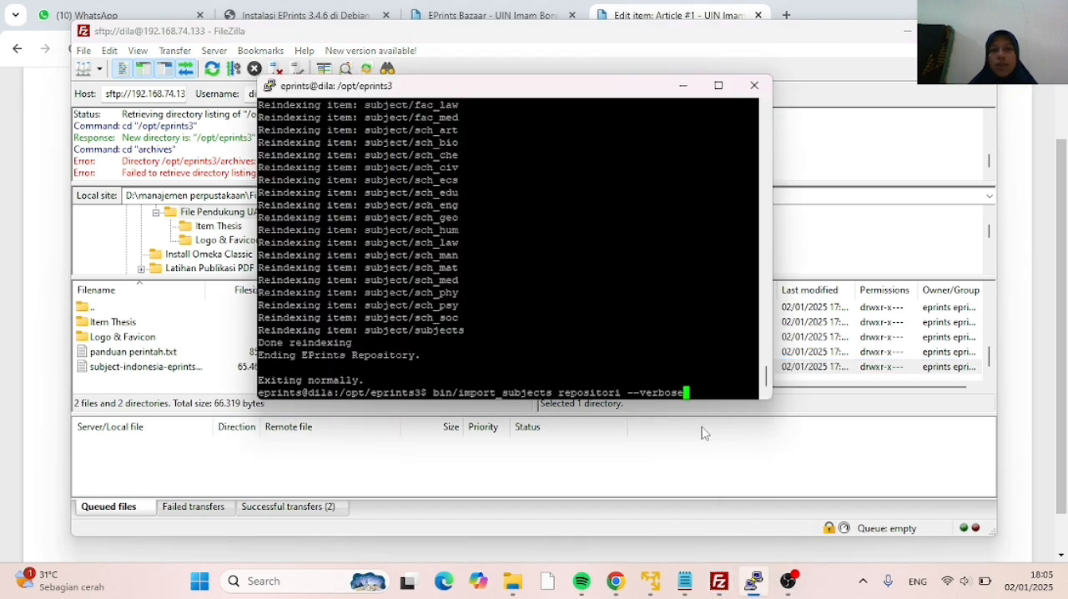
left_click(754, 86)
left_click(559, 345)
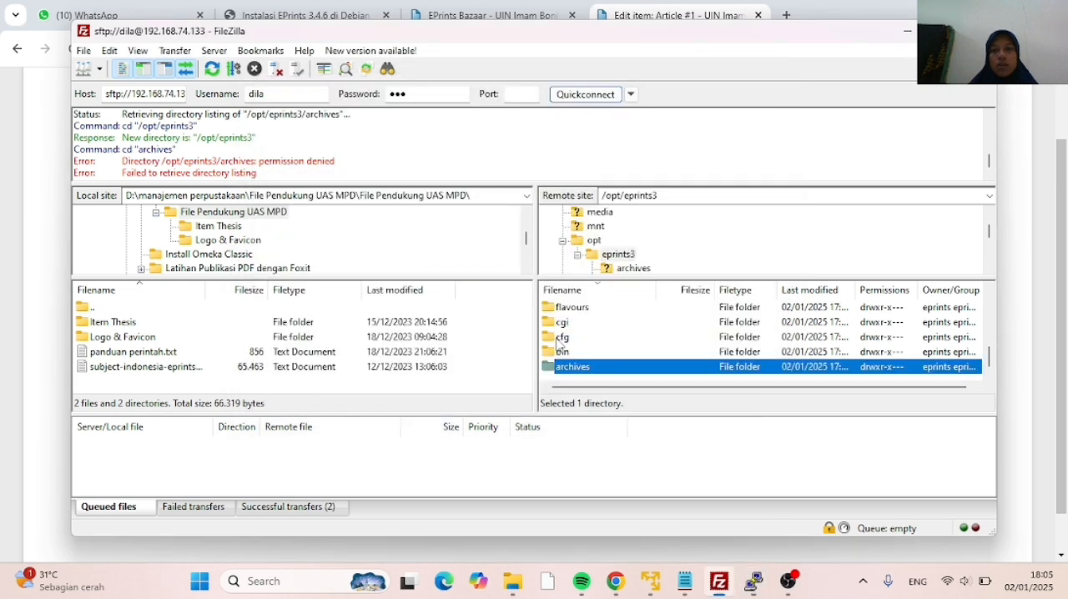
left_click(908, 31)
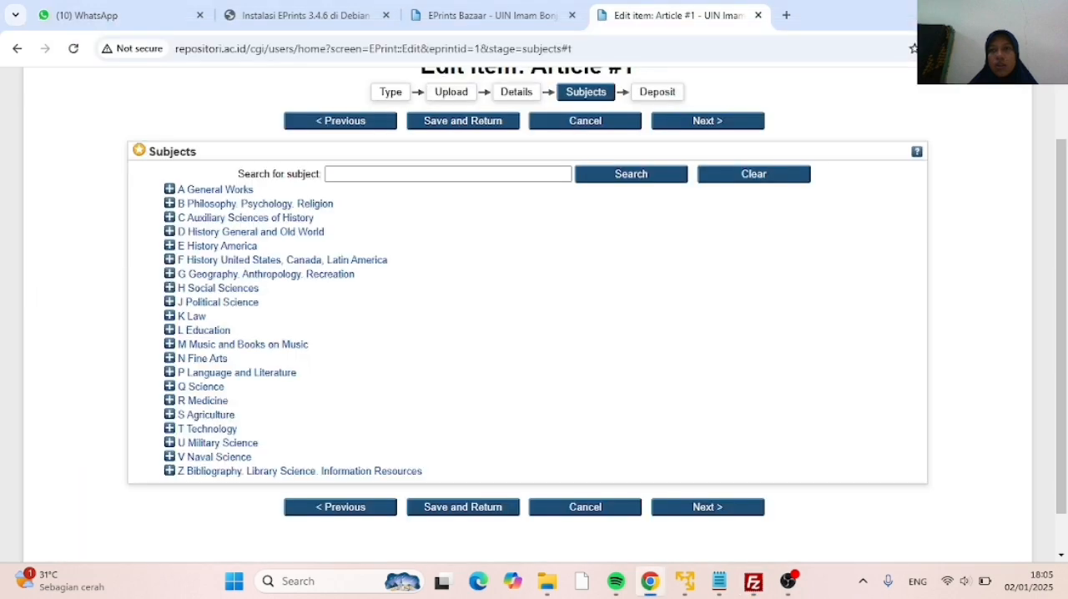
left_click(788, 582)
left_click(788, 582)
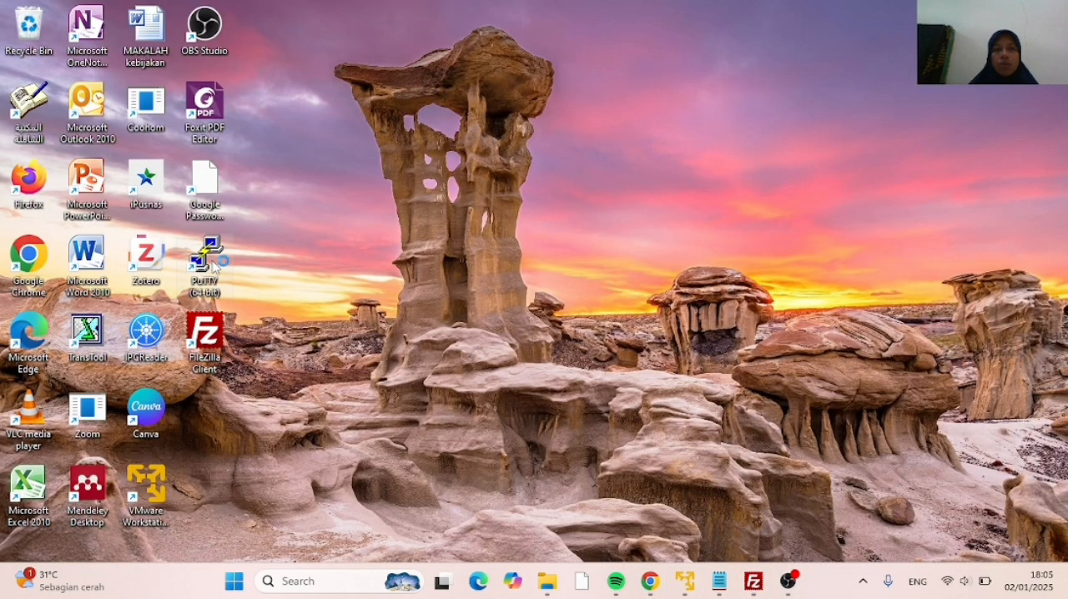
Launch PuTTY from the desktop and open an SSH connection to 192.168.74.133 on port 22
double_click(222, 260)
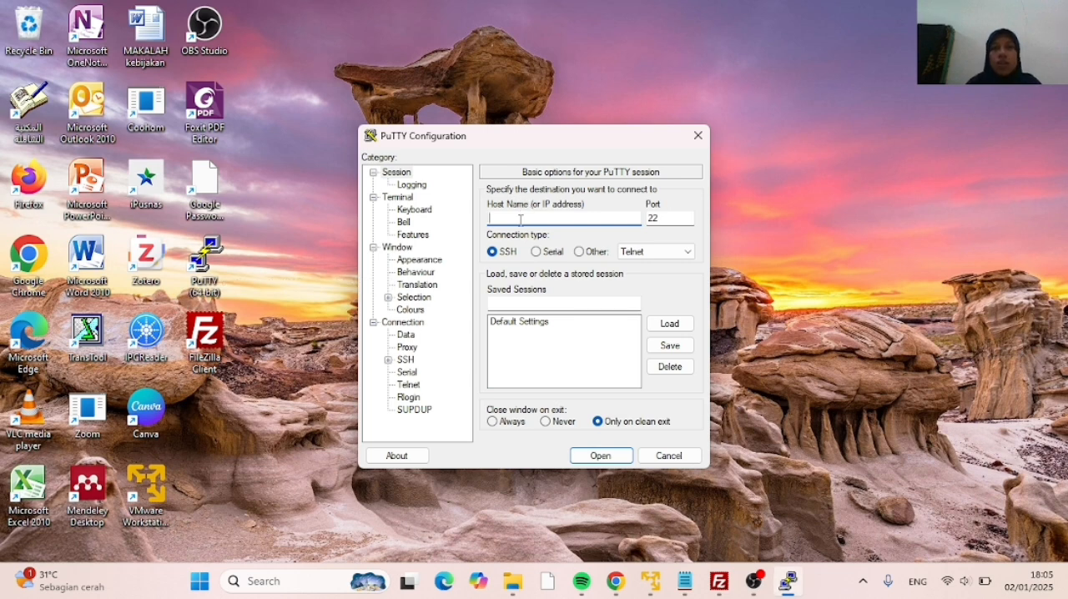
type("1")
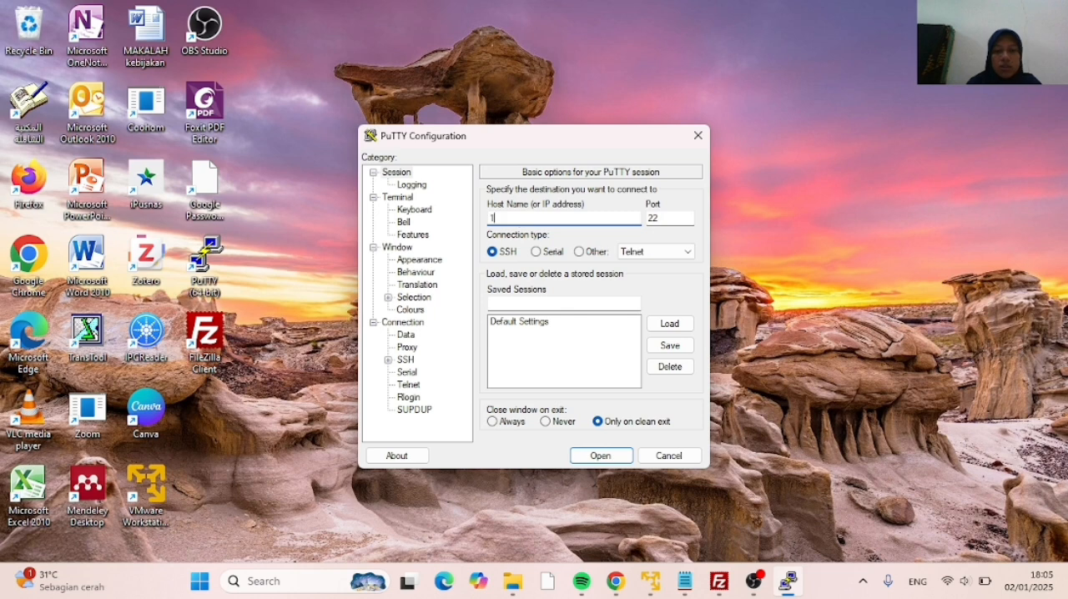
type("92.168.74.133")
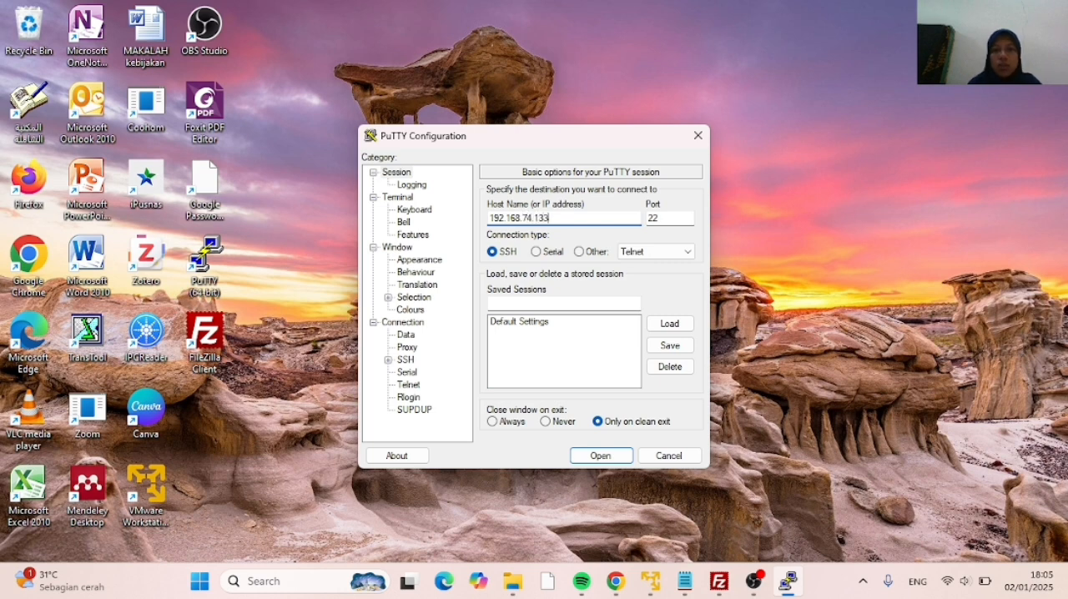
left_click(602, 455)
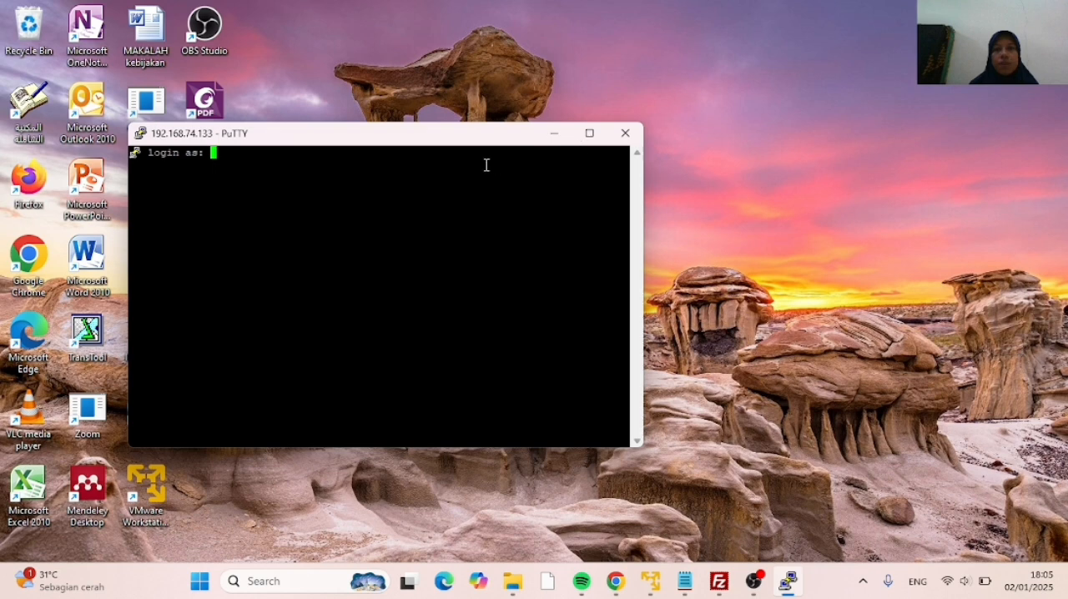
Log in to the Debian server with the account's username and password
type("di")
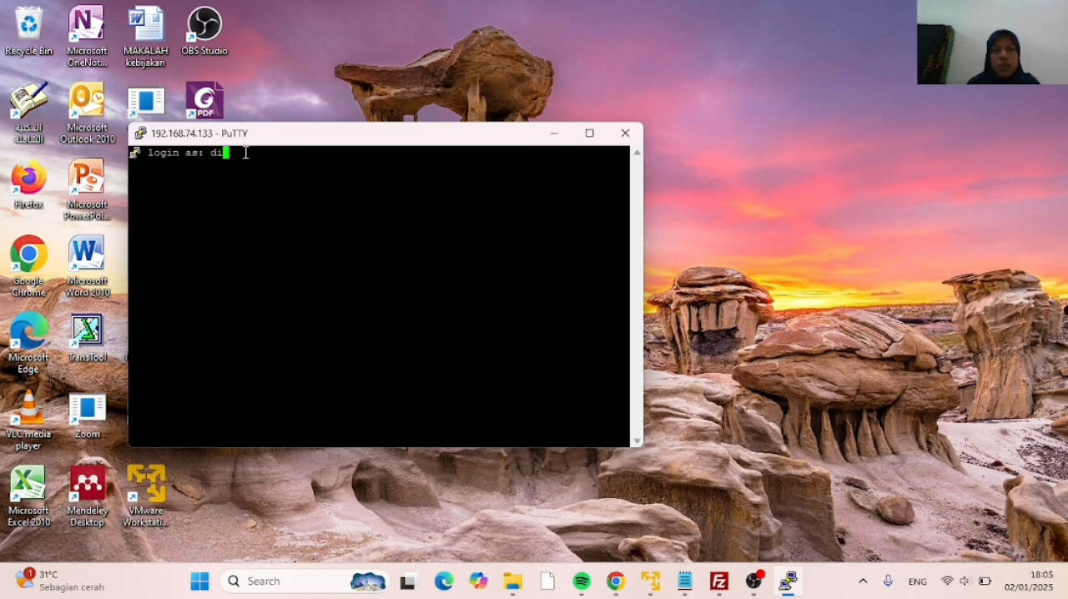
type("la")
key("Return")
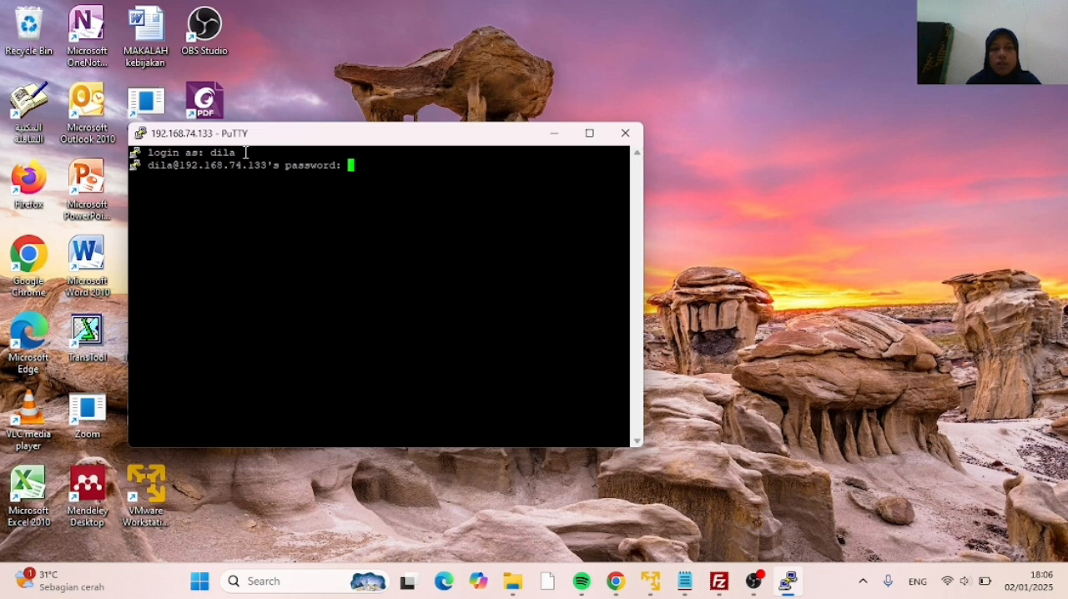
key("Return")
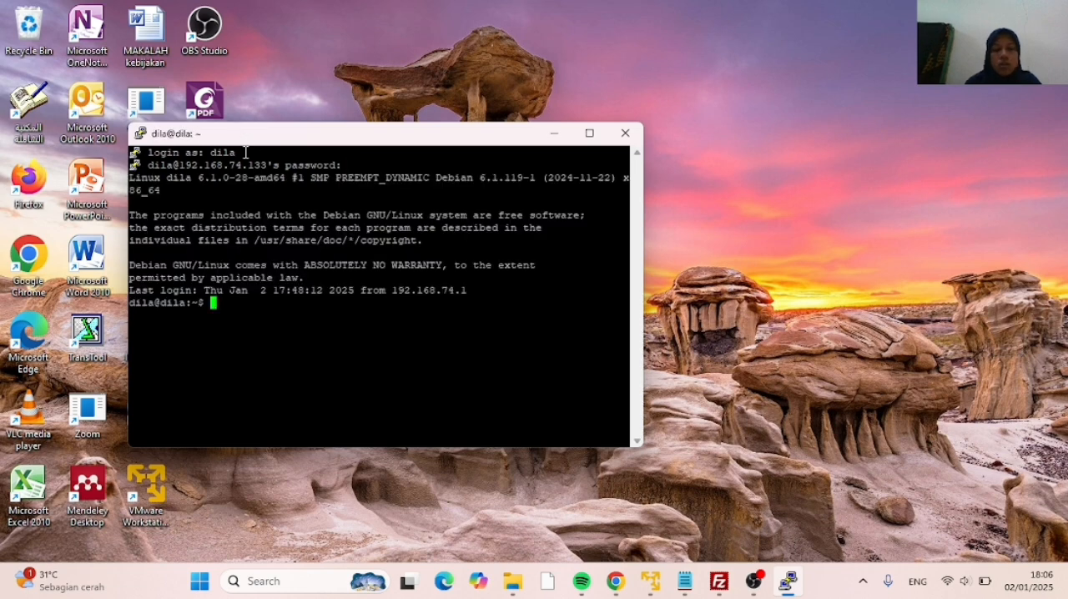
Switch to the root account with su - and enter the root password
type("su -")
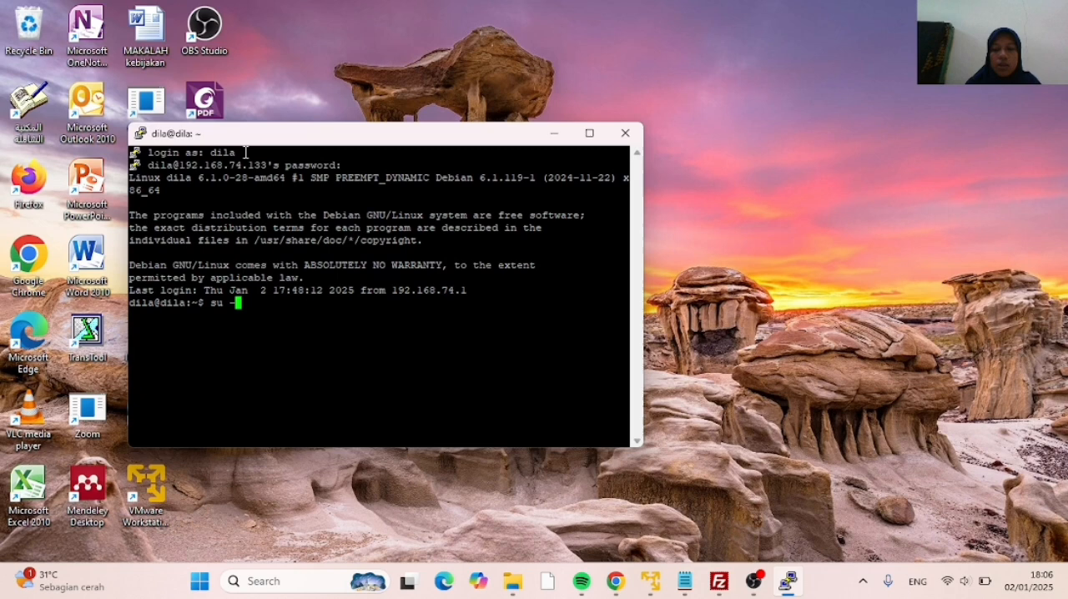
key("Return")
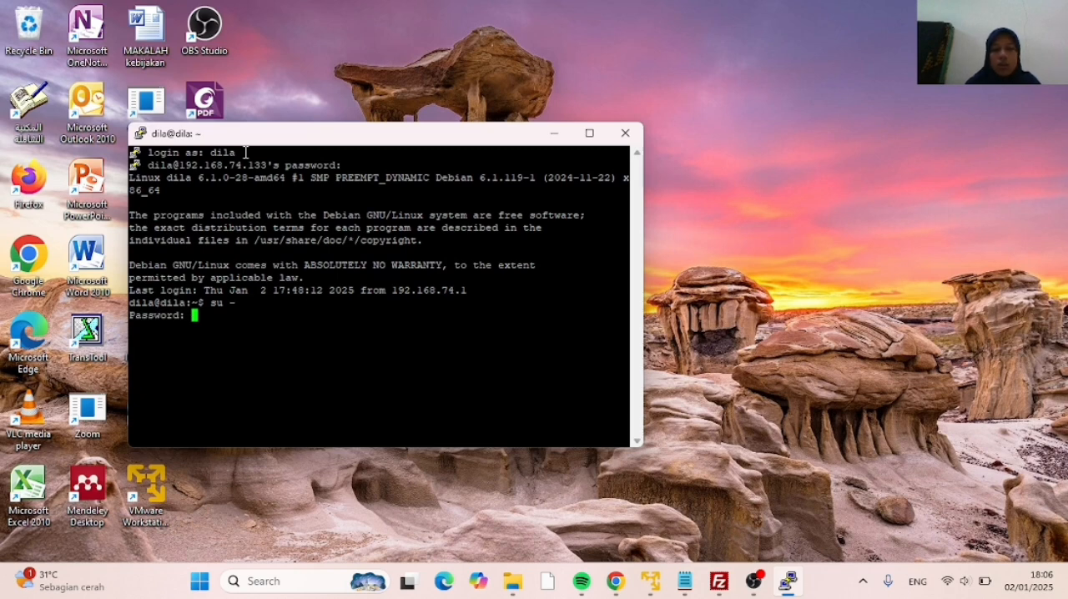
key("Return")
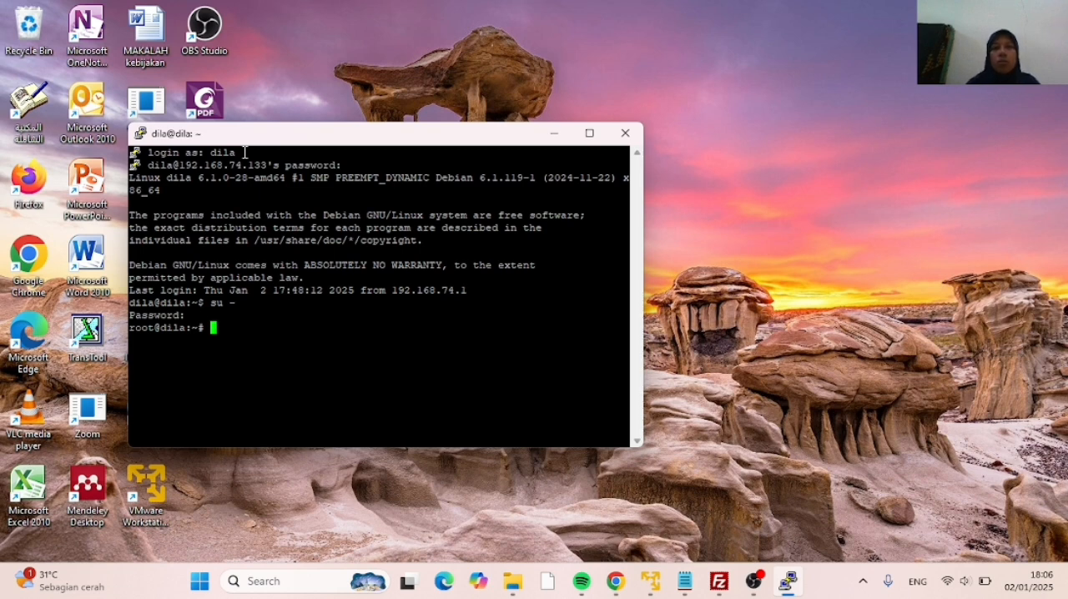
Grant full permissions recursively on the archives folder by running chmod -R 777 /opt/eprints3/archives
type("c")
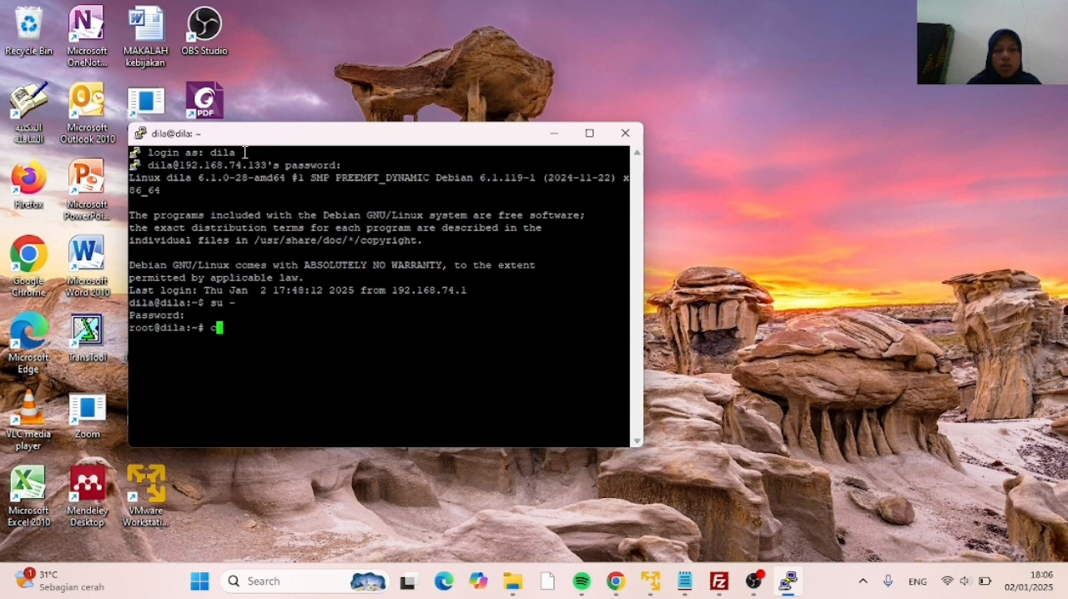
type("hmod -")
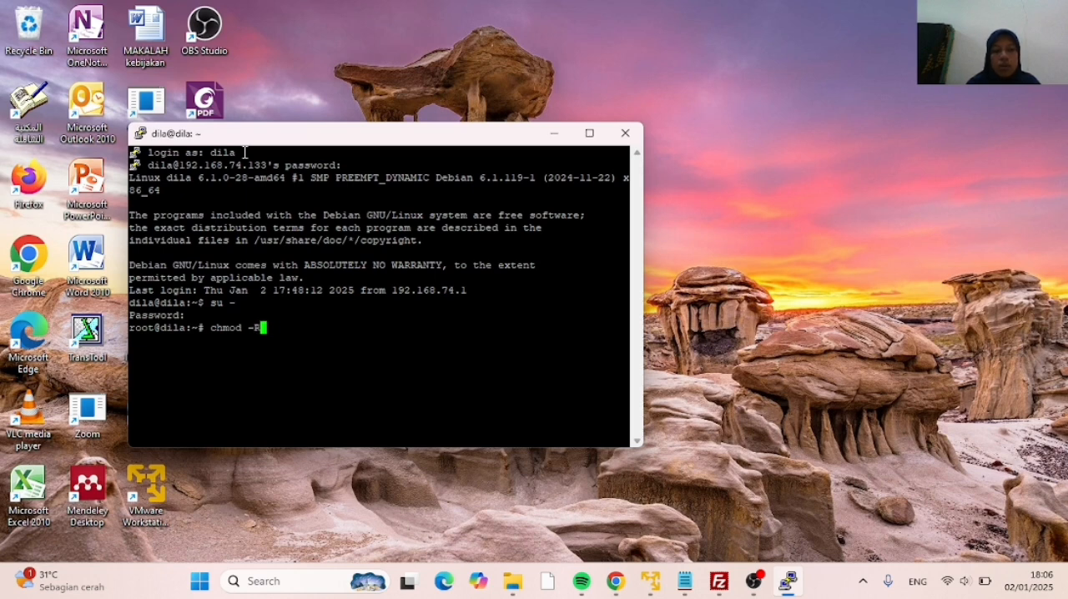
type("R 777")
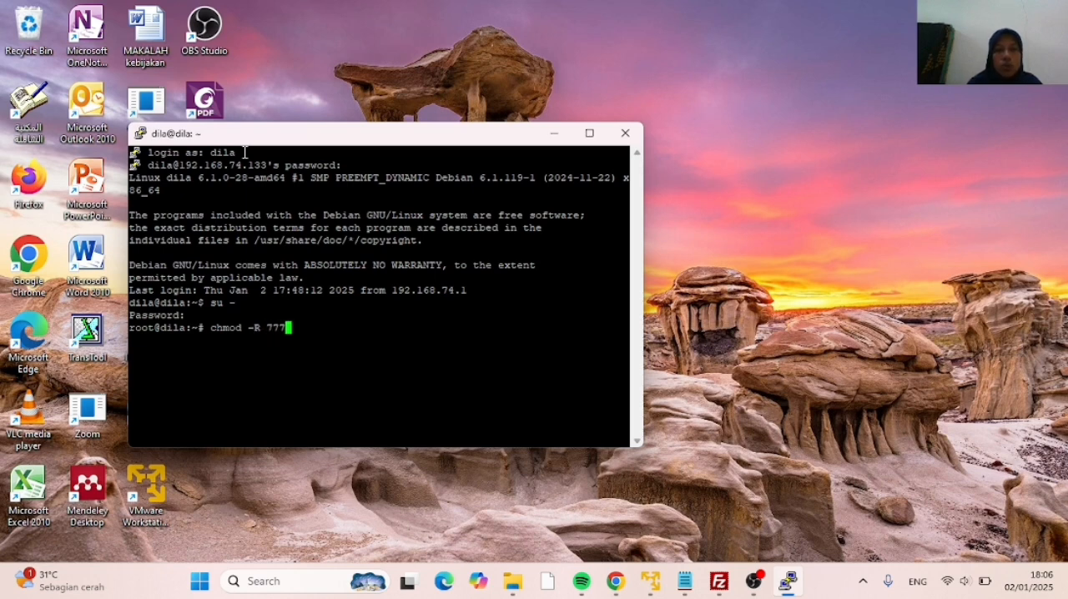
type(" /")
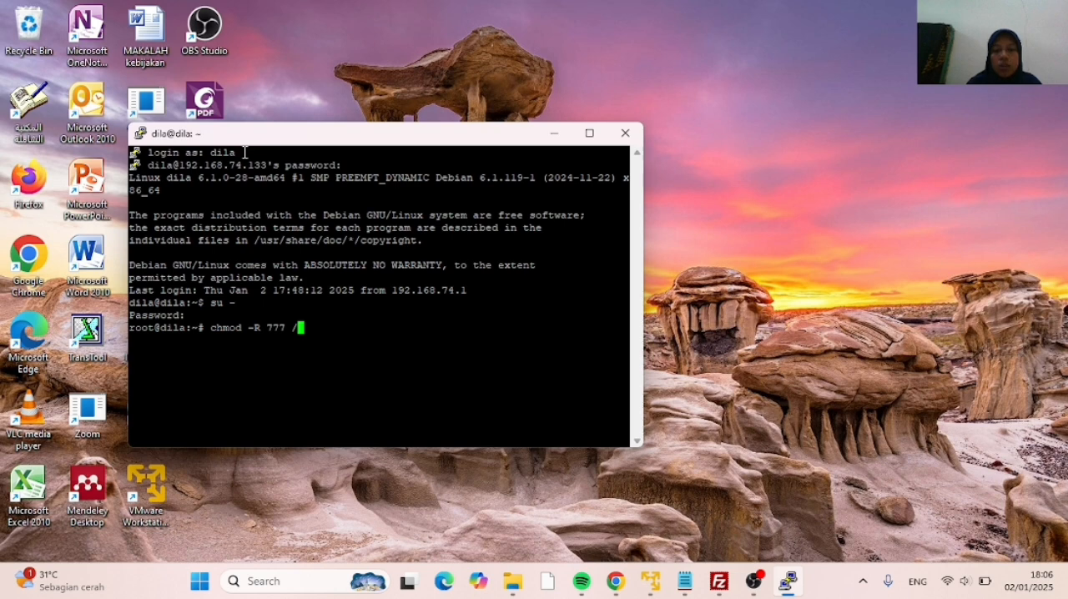
type("opt/epri")
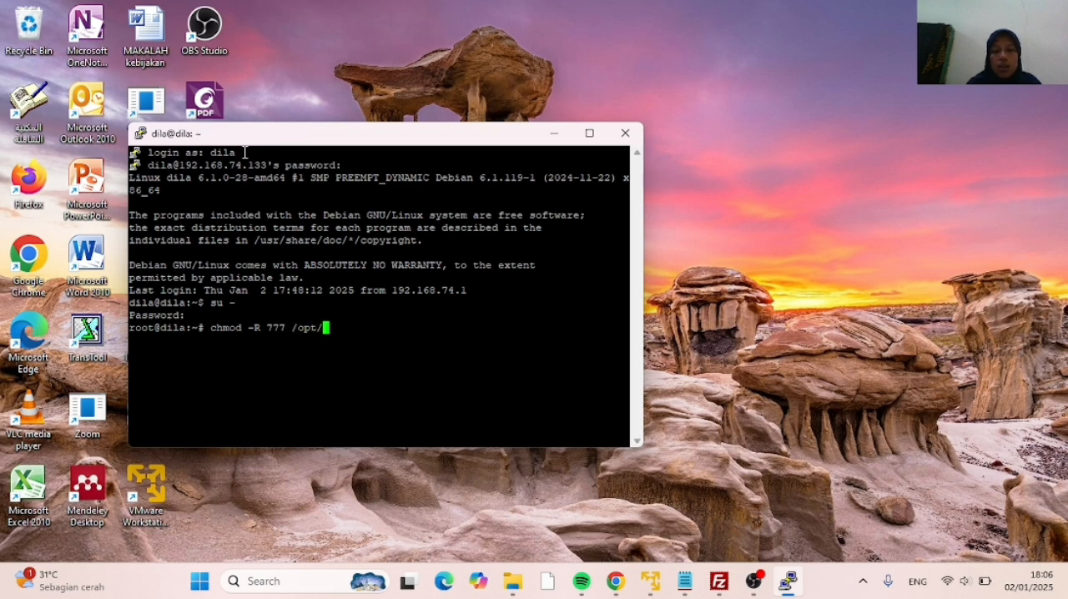
type("nts/")
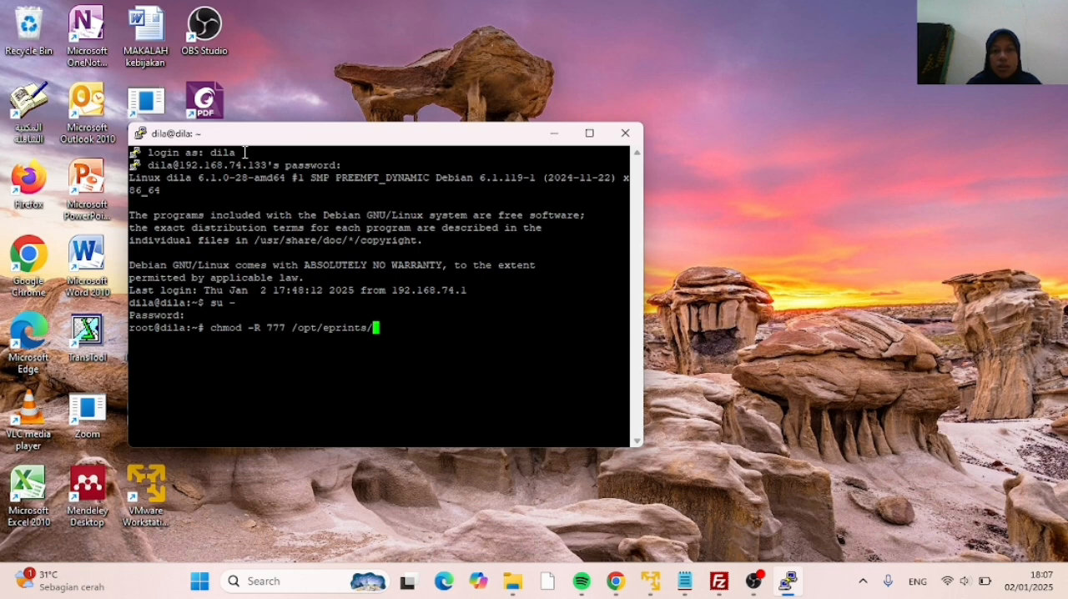
key("BackSpace")
type("3/")
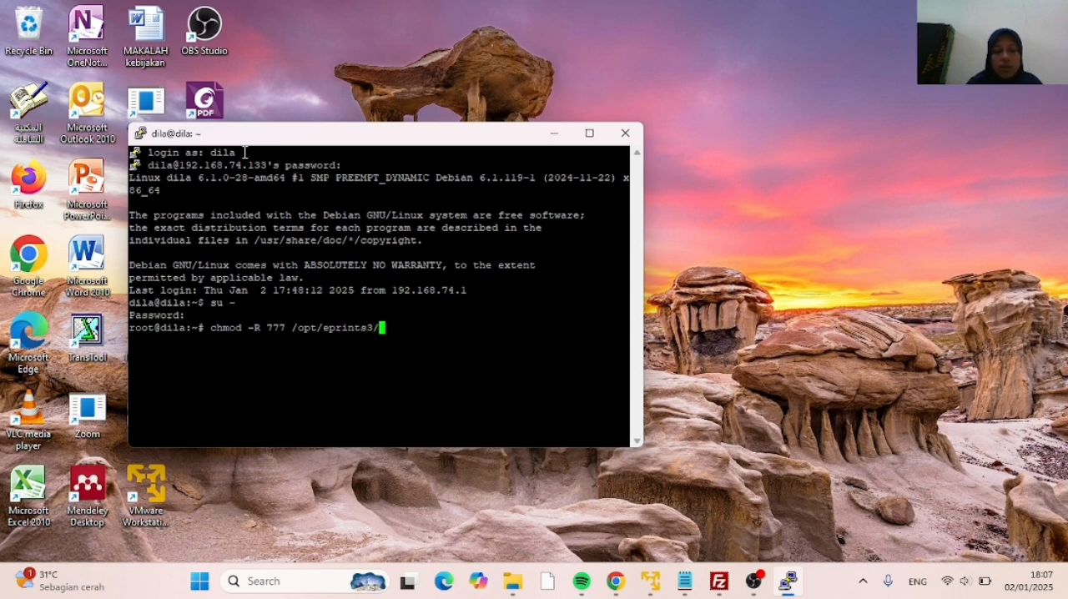
type("archi")
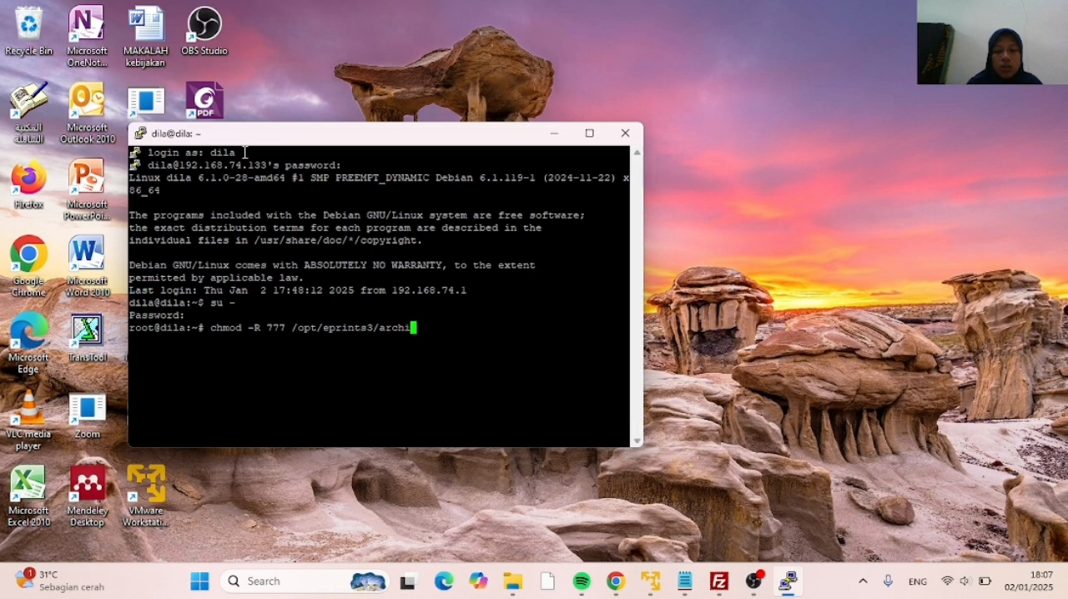
type("ves")
key("Return")
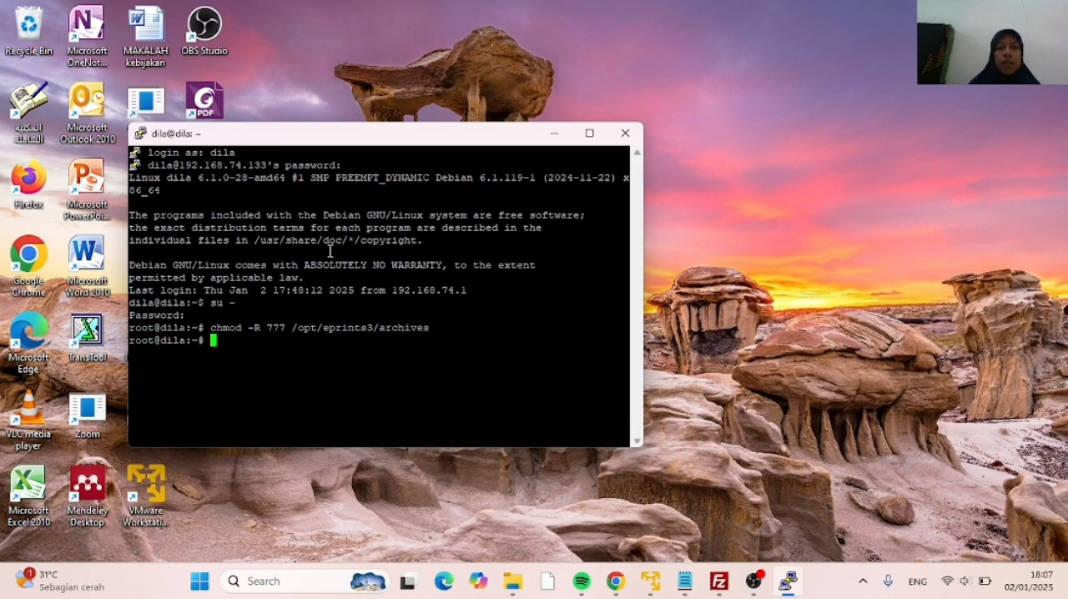
Move the terminal window aside, switch to FileZilla and go through the remote archives and repositori folders to cfg
left_click_drag(329, 137, 512, 82)
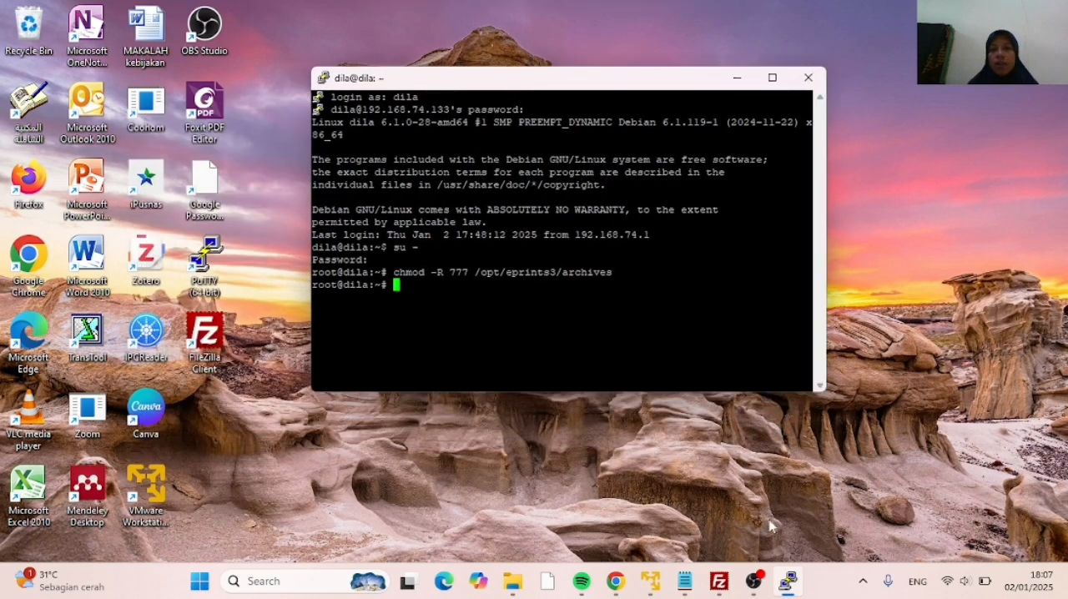
left_click(719, 582)
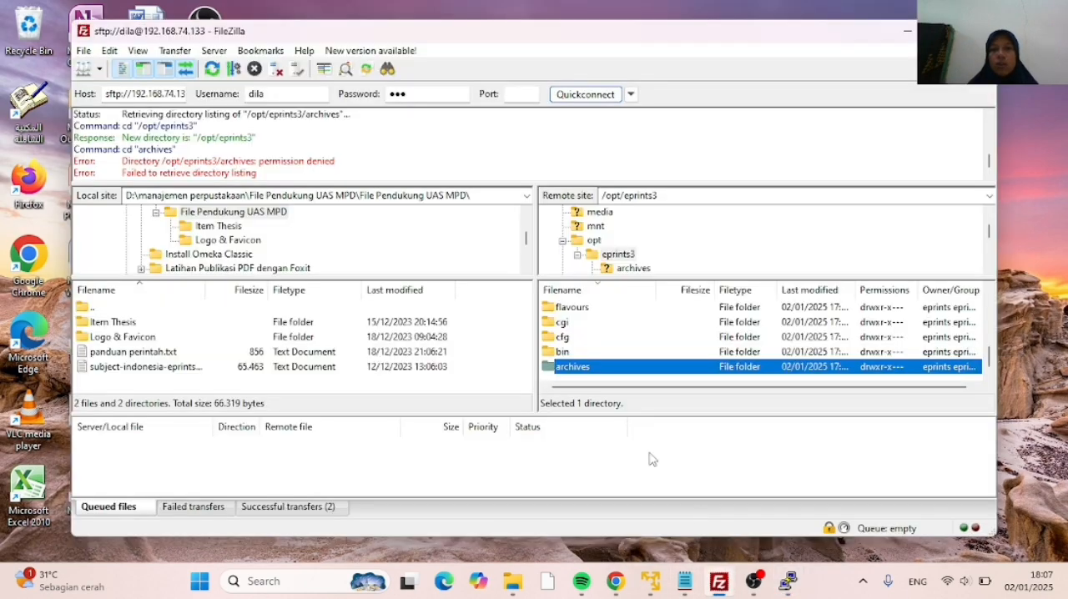
double_click(590, 368)
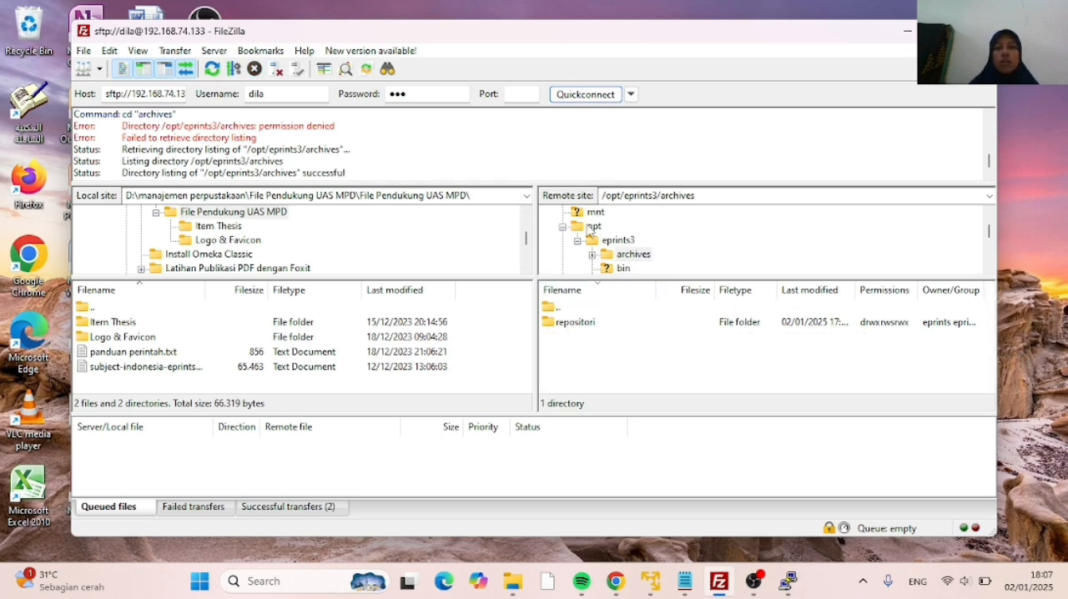
double_click(574, 323)
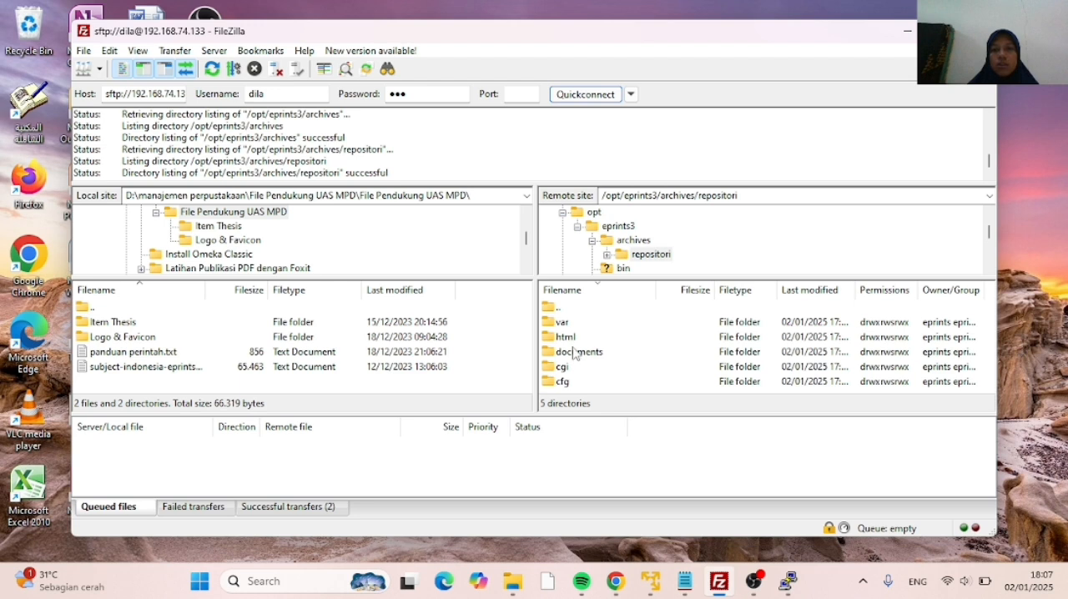
double_click(564, 383)
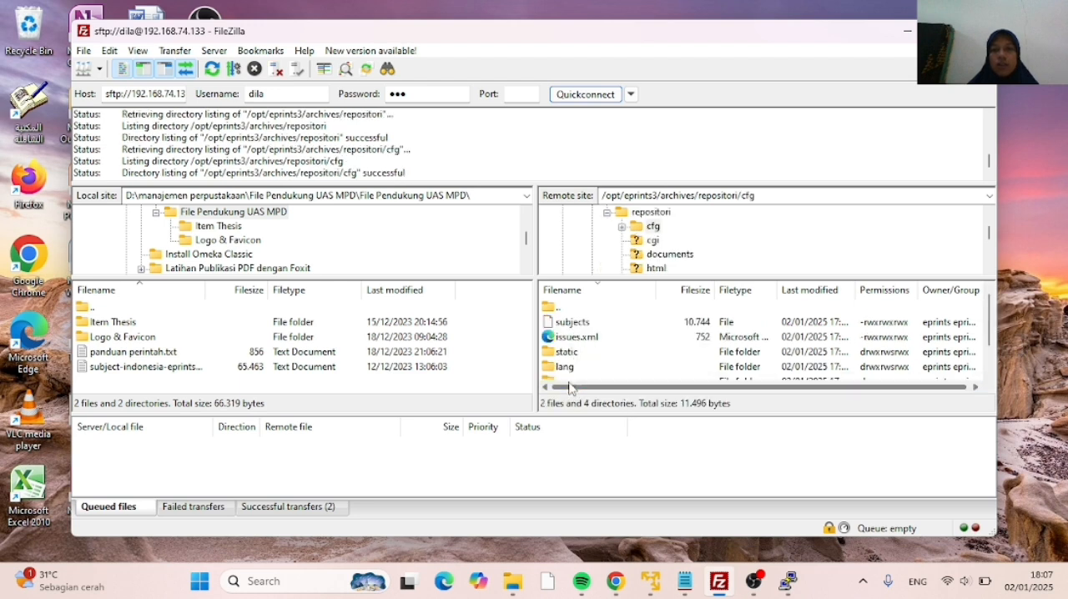
Download the subjects file from the remote cfg folder to the local File Pendukung UAS MPD folder
left_click(586, 324)
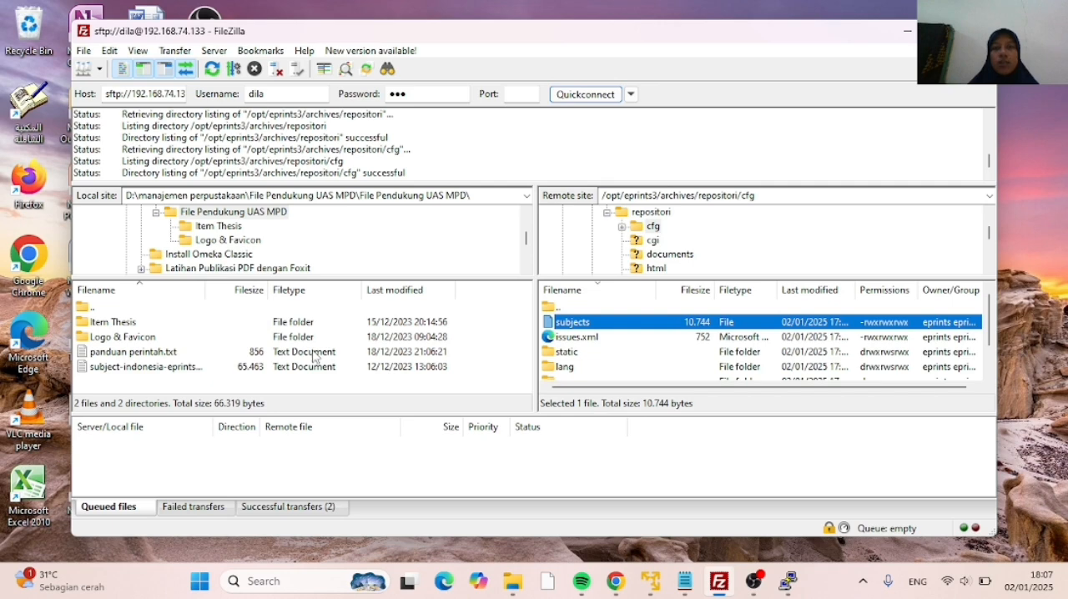
right_click(610, 325)
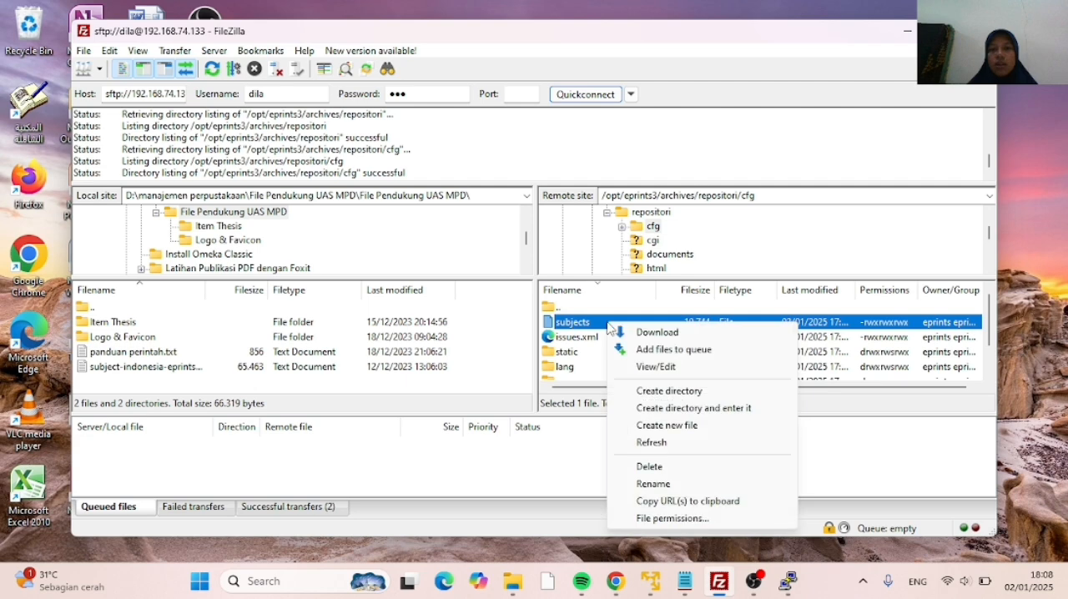
left_click(642, 334)
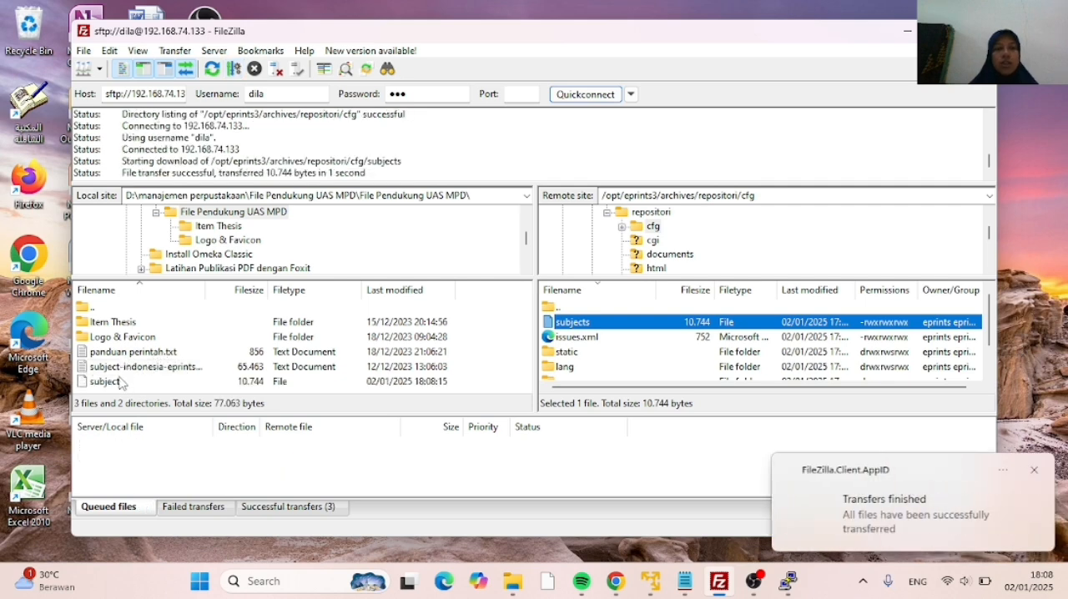
Switch to File Explorer and open the downloaded subjects file in Notepad++
key("alt+Tab")
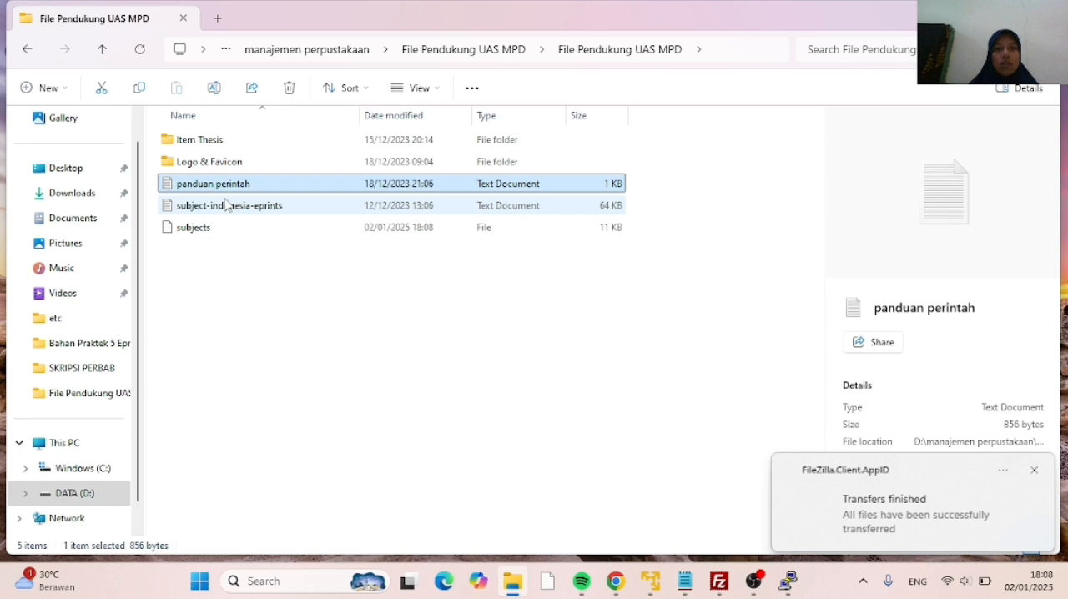
right_click(203, 229)
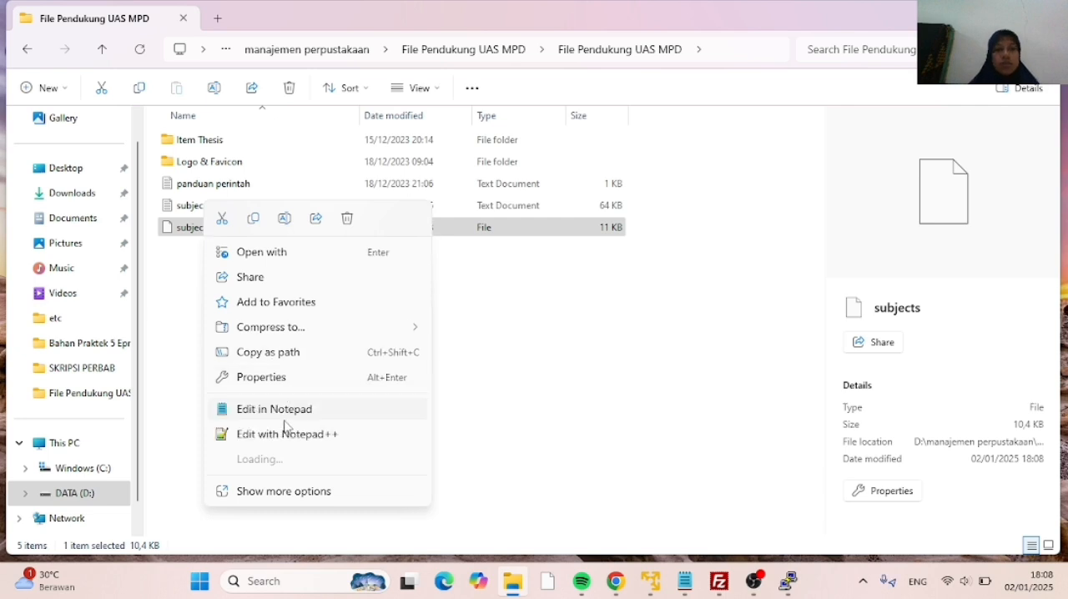
left_click(287, 435)
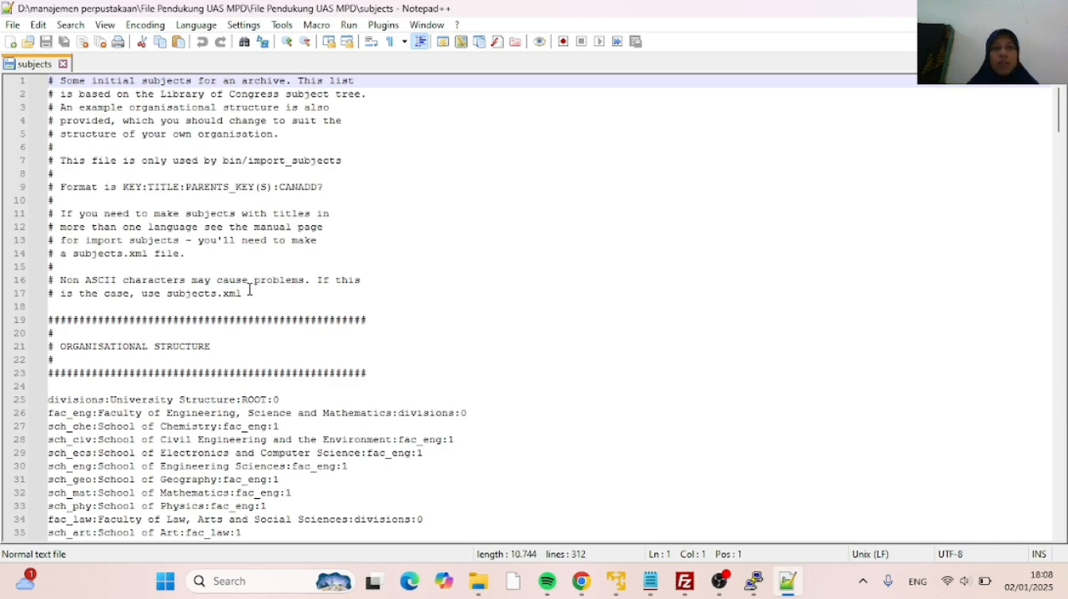
Delete the whole Library of Congress subjects section, from its comment header on line 46 to the end of the subjects file
scroll(250, 290, "down", 6)
scroll(242, 293, "down", 4)
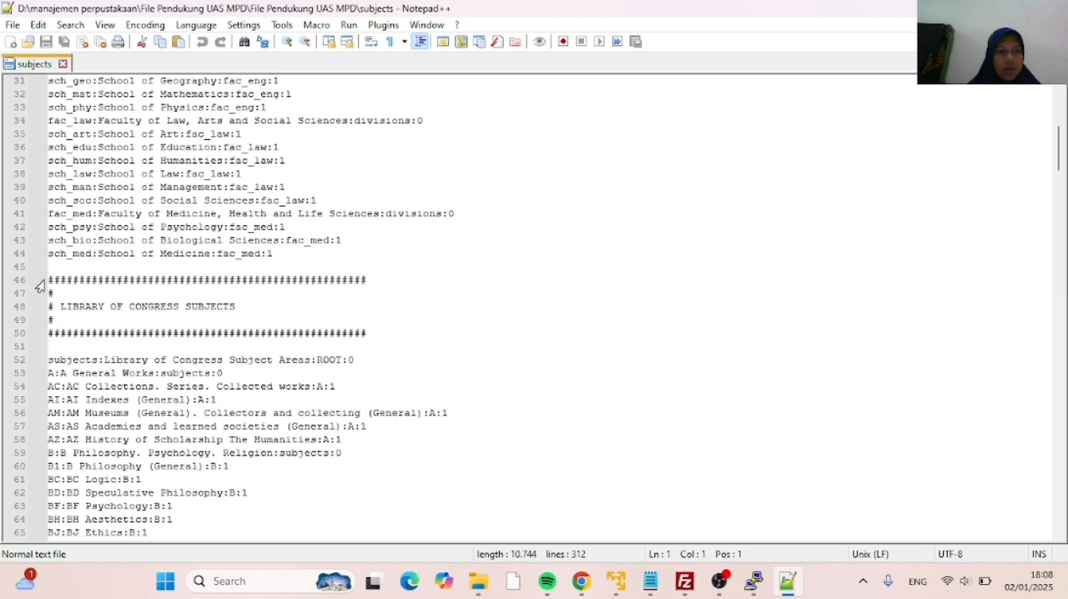
left_click(49, 279)
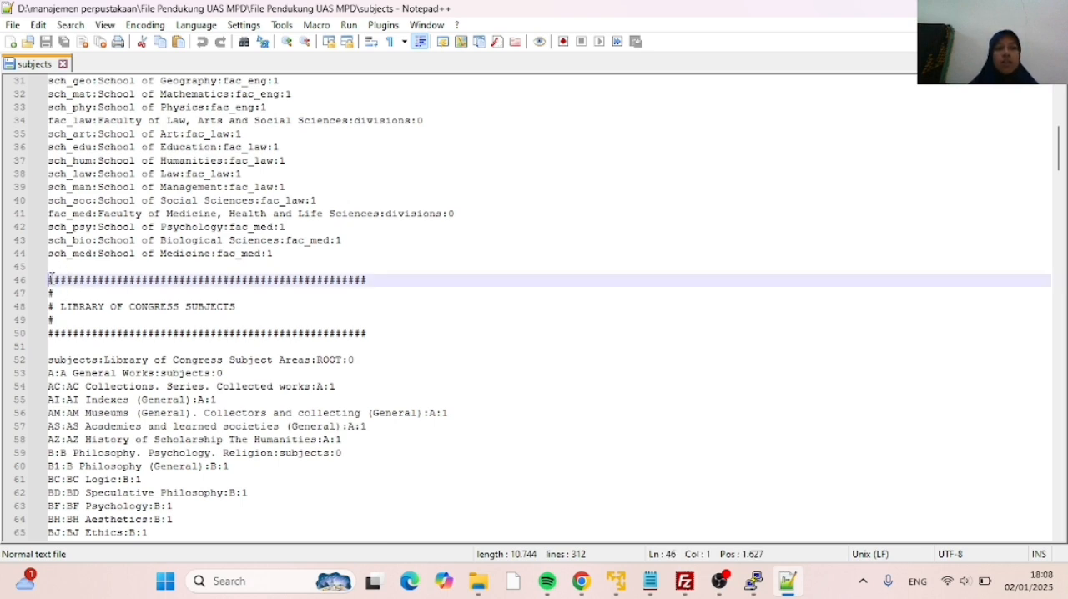
left_click_drag(49, 280, 222, 199)
scroll(46, 296, "down", 13)
scroll(45, 303, "down", 19)
scroll(143, 251, "down", 10)
scroll(144, 250, "down", 20)
scroll(143, 250, "down", 7)
scroll(223, 191, "up", 3)
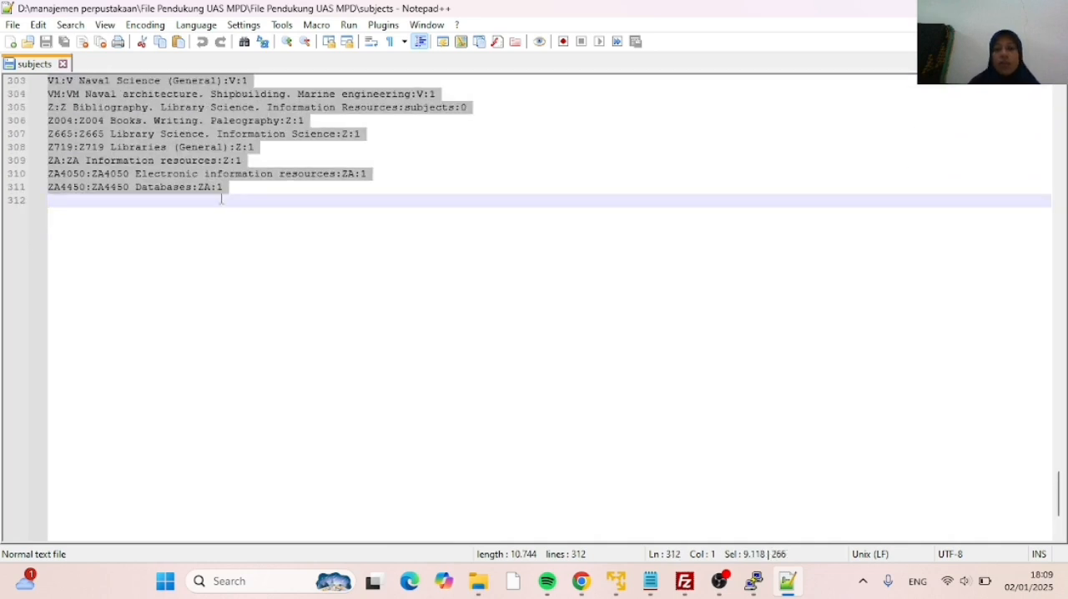
key("Delete")
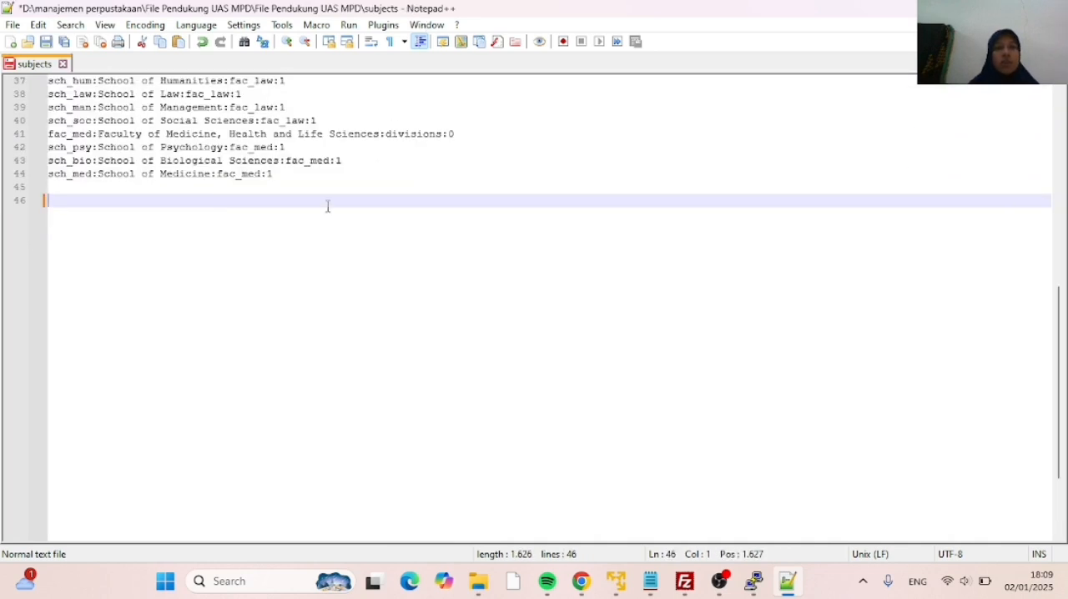
Switch to File Explorer and open subject-indonesia-eprints in Notepad++
left_click(490, 588)
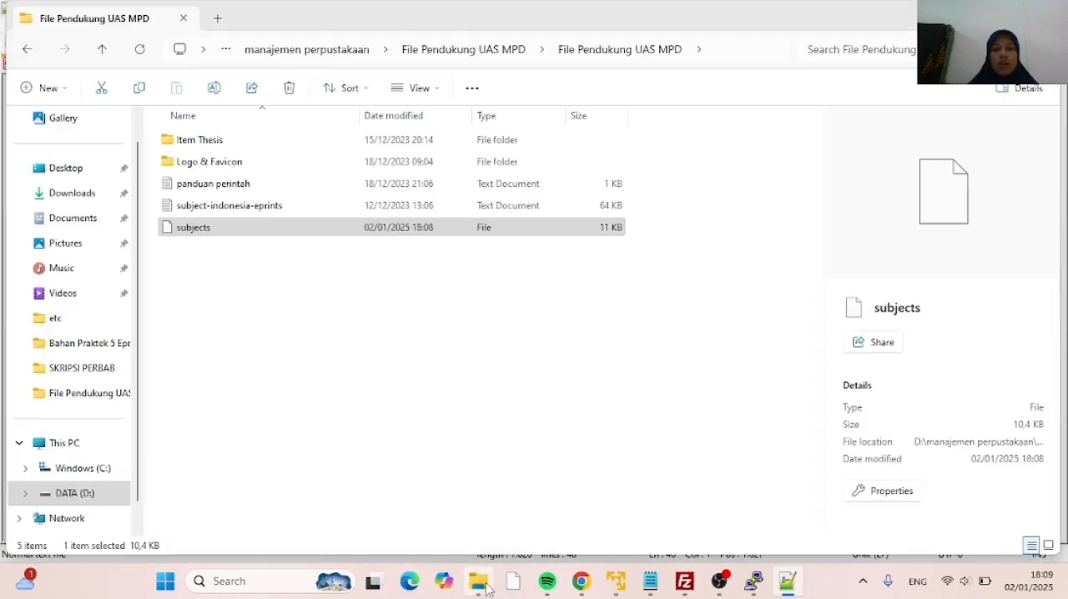
left_click(244, 208)
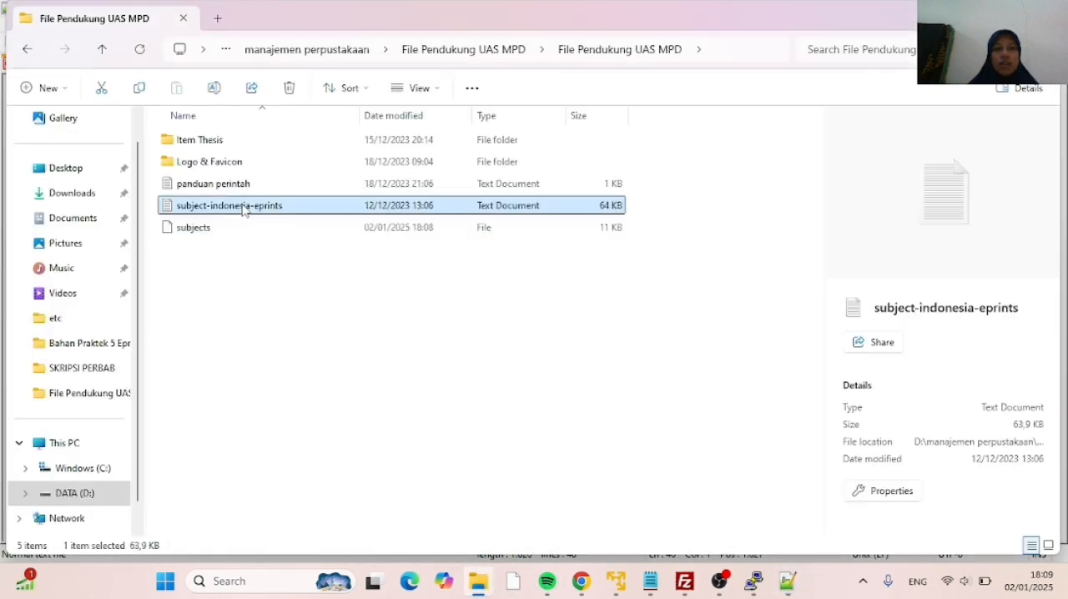
right_click(246, 207)
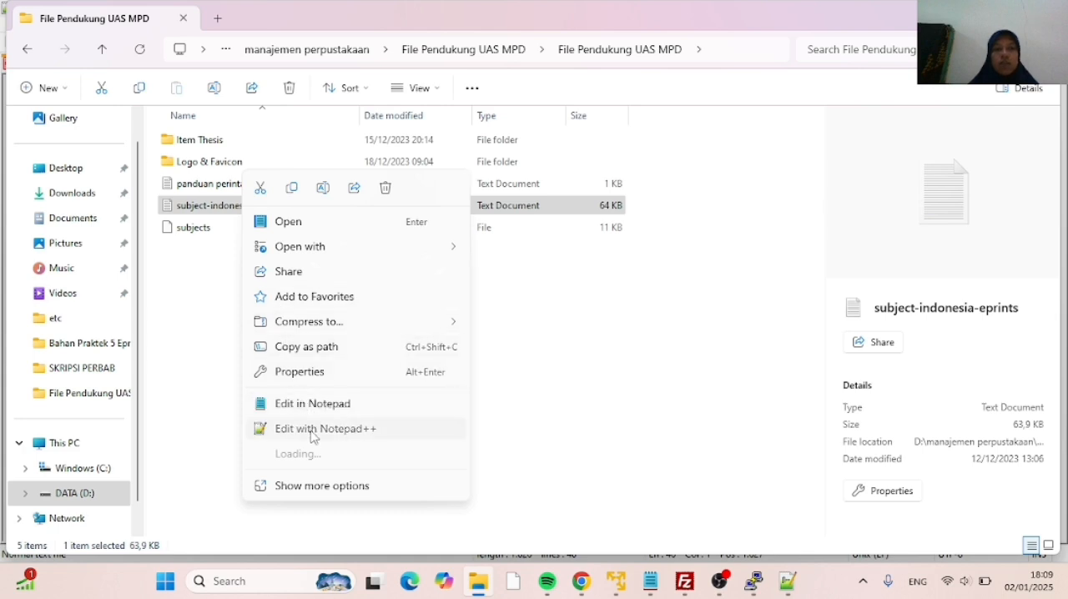
left_click(310, 434)
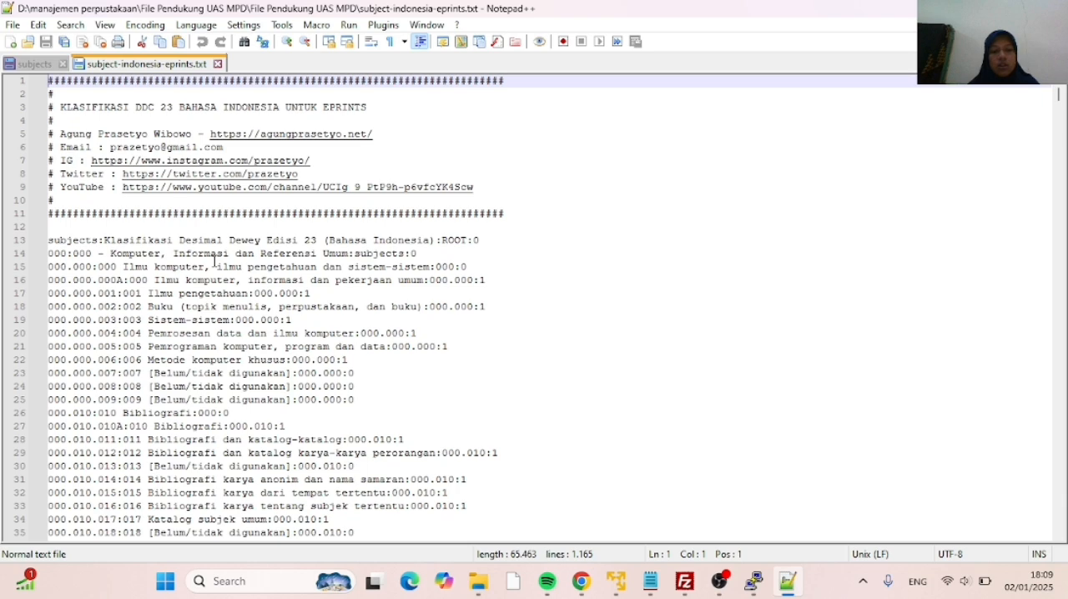
Copy the entire content of subject-indonesia-eprints.txt and paste it at line 46 of the subjects file
key("ctrl+a")
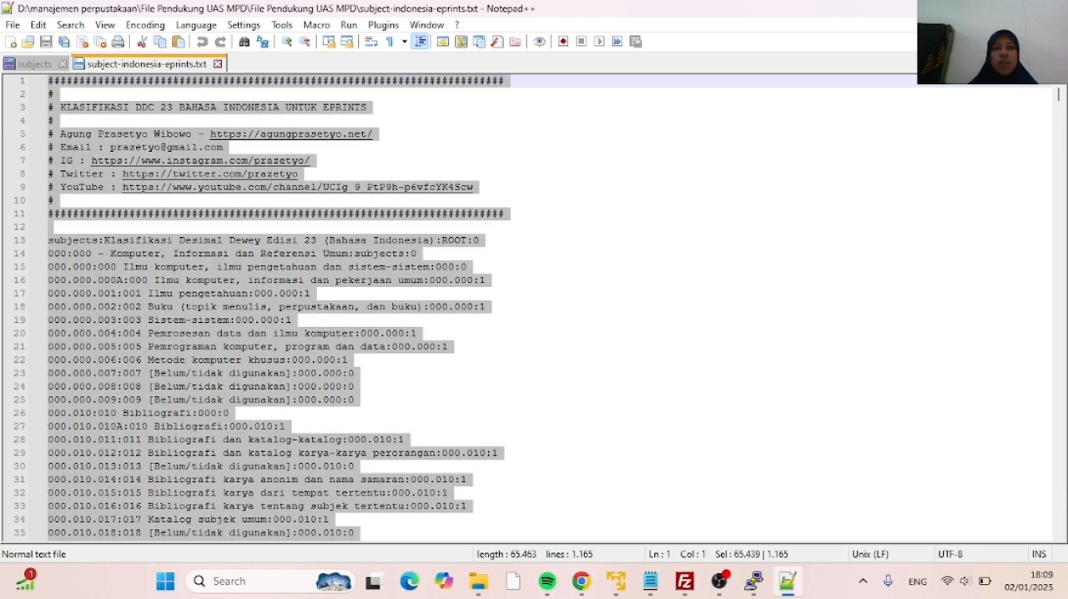
right_click(220, 315)
left_click(260, 218)
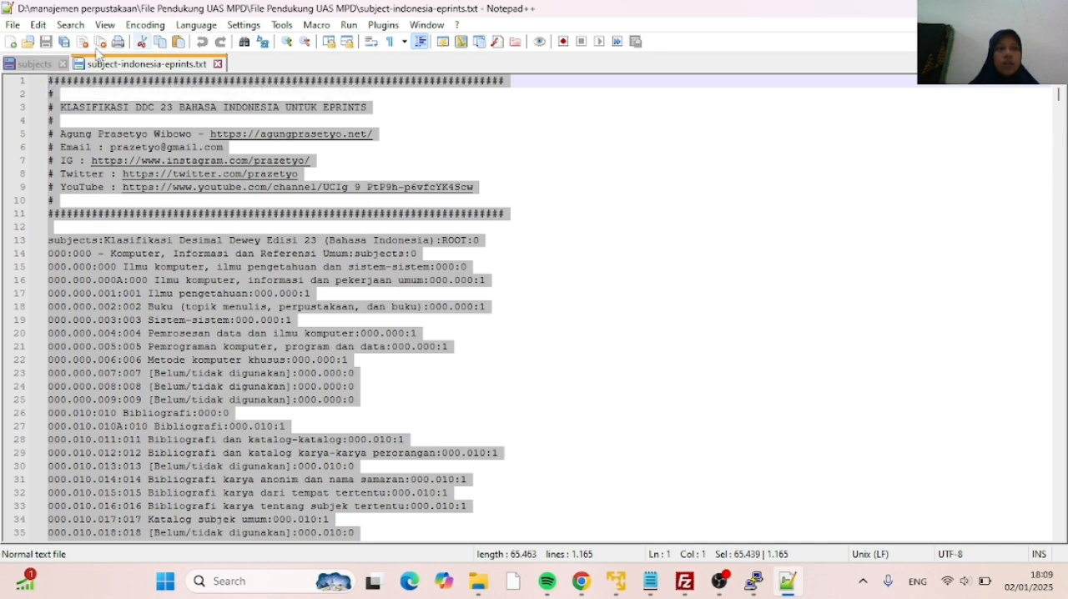
left_click(32, 63)
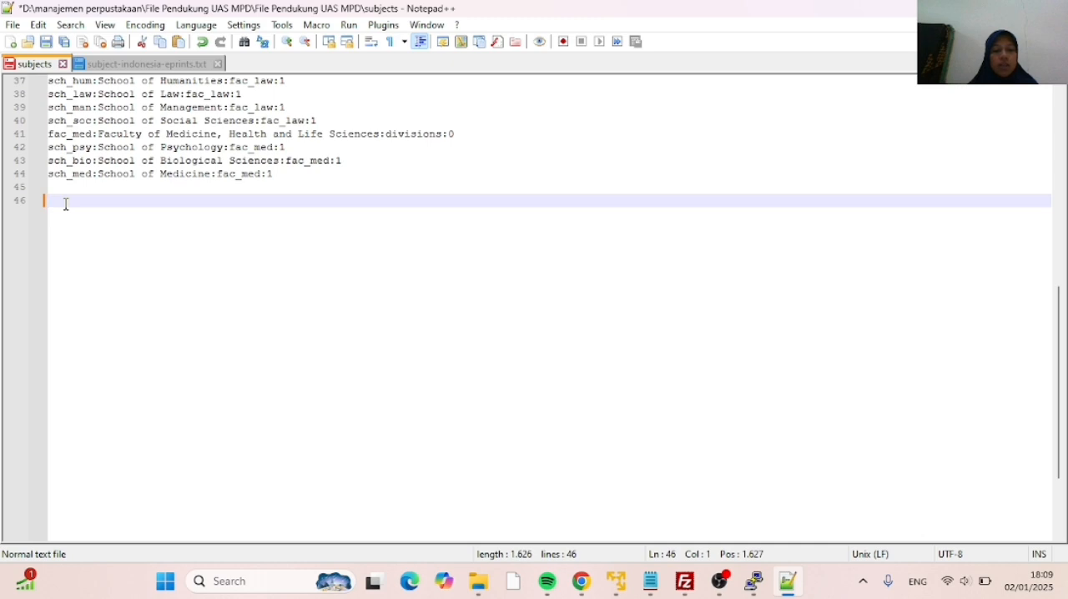
key("ctrl+v")
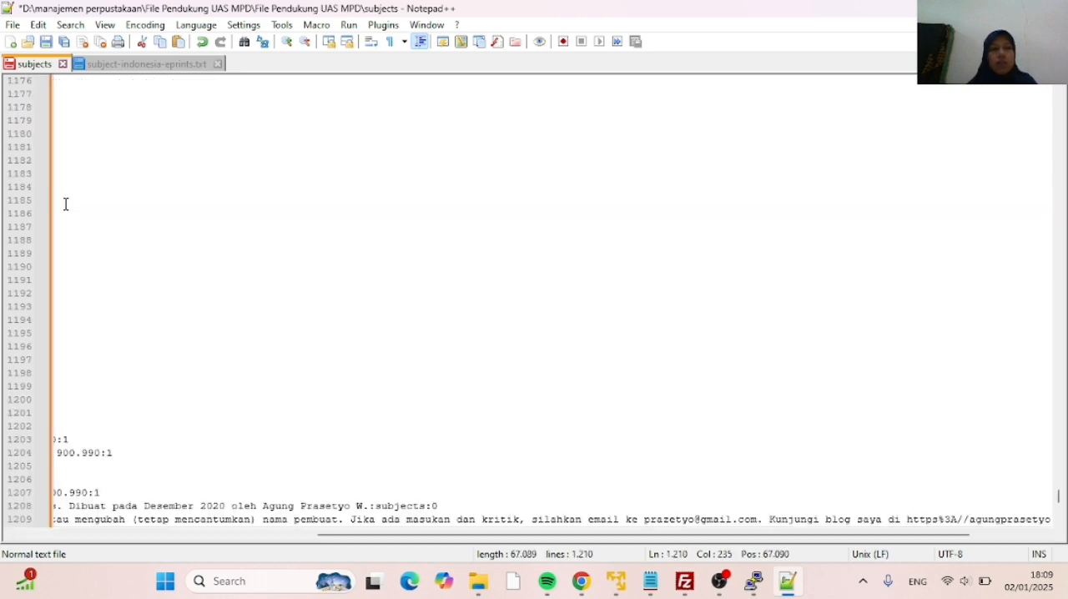
Review the pasted Indonesian DDC subject list in the subjects file and save the file
left_click(281, 253)
left_click(249, 279)
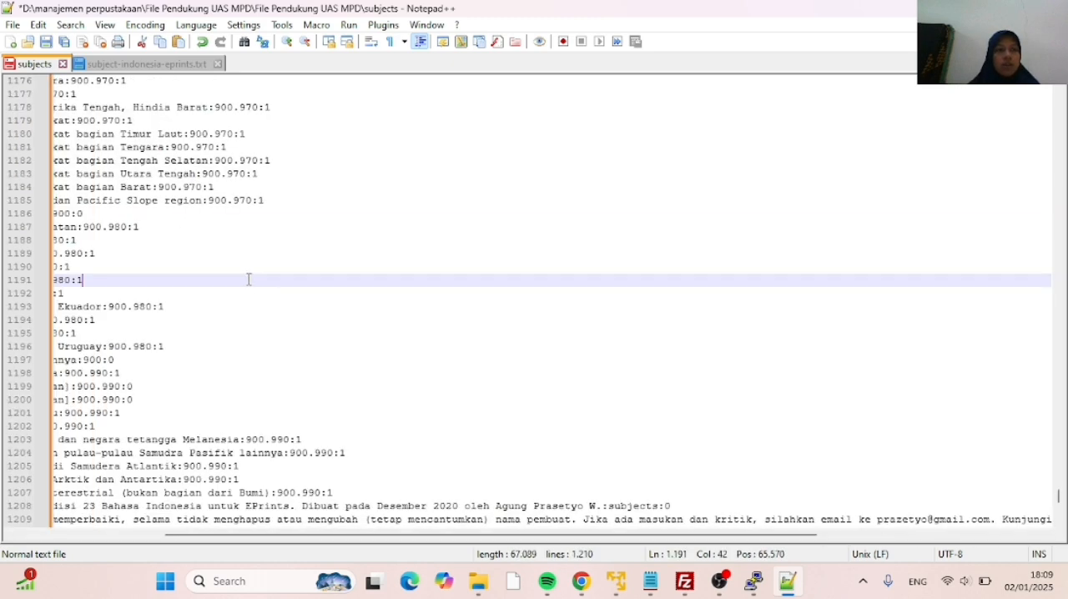
scroll(249, 267, "up", 20)
scroll(251, 250, "up", 20)
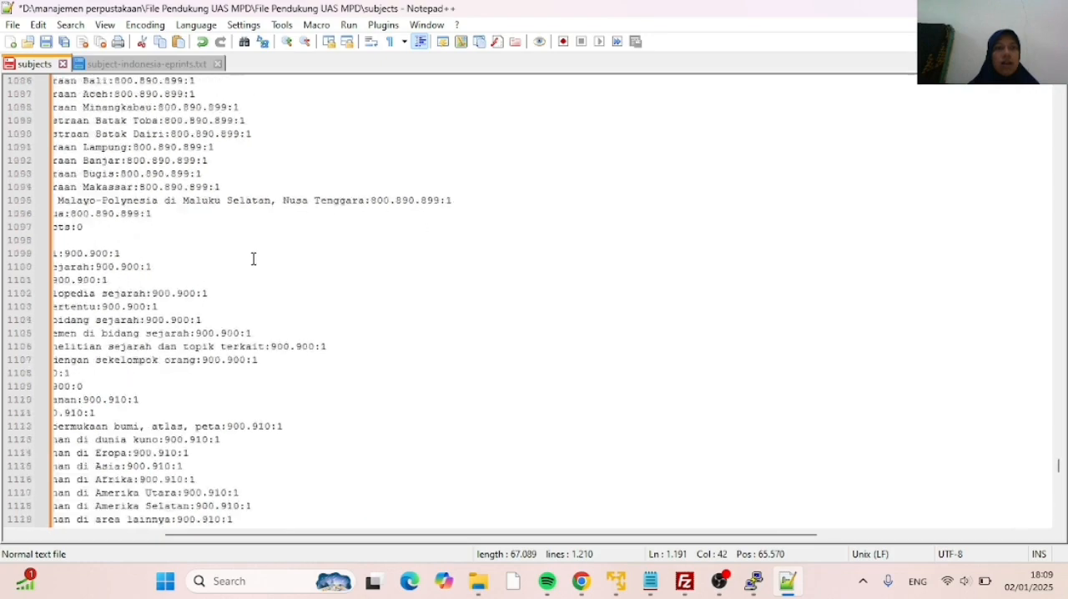
scroll(255, 261, "up", 20)
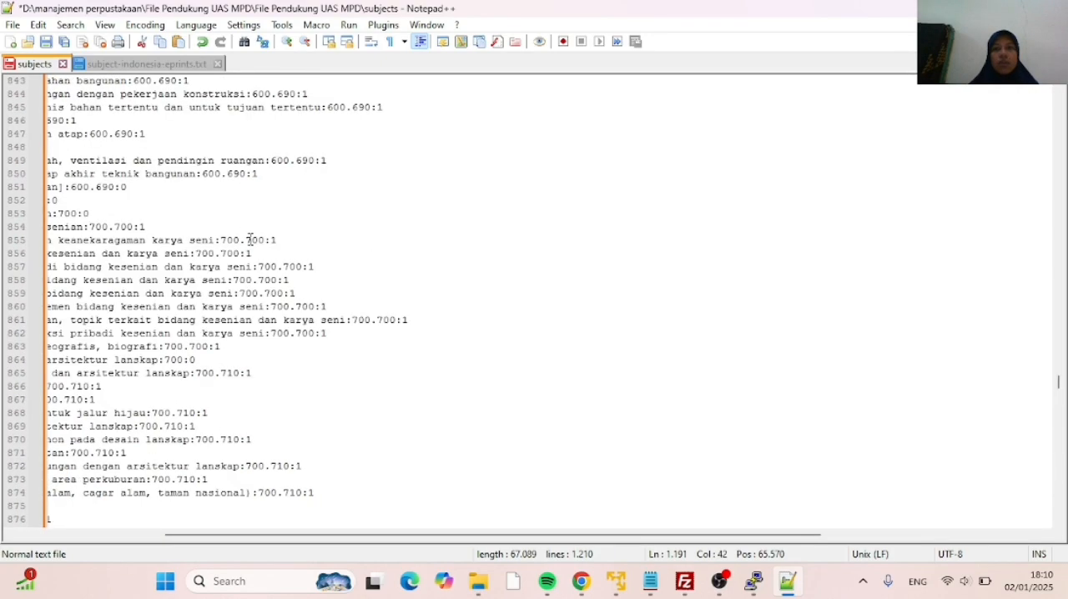
scroll(250, 239, "up", 20)
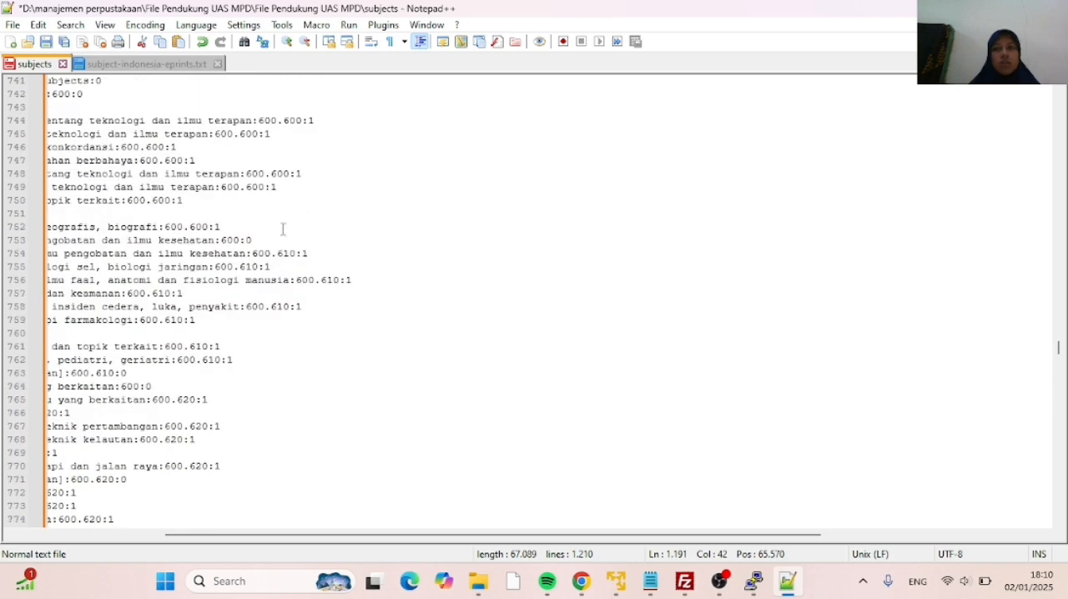
left_click_drag(1059, 349, 1058, 97)
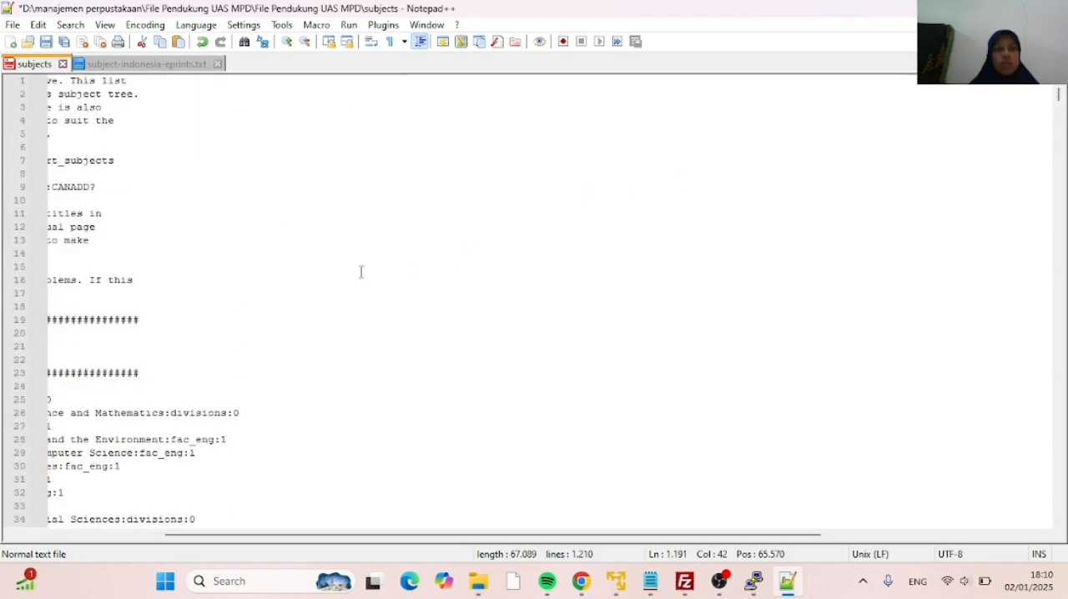
scroll(271, 238, "down", 20)
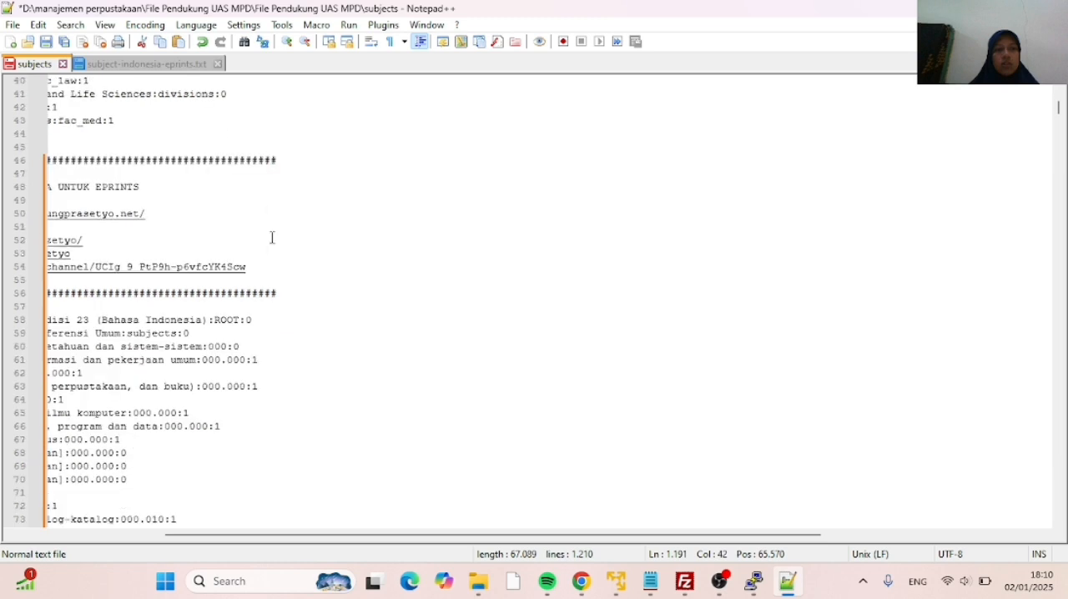
left_click(46, 42)
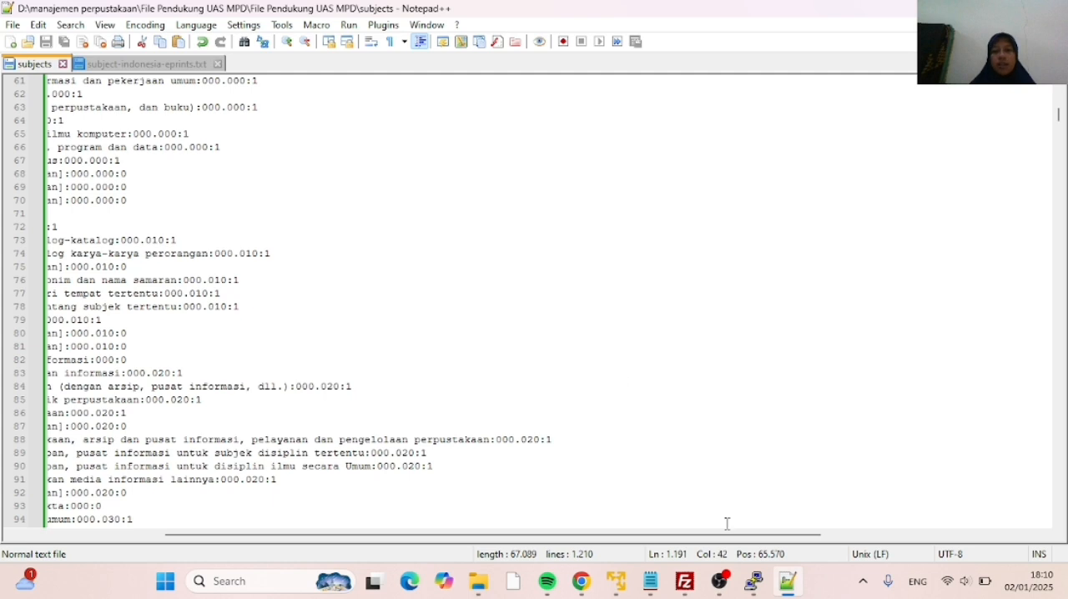
Switch to FileZilla and upload the edited subjects file to /opt/eprints3/archives/repositori/cfg, overwriting the existing file
mouse_move(753, 591)
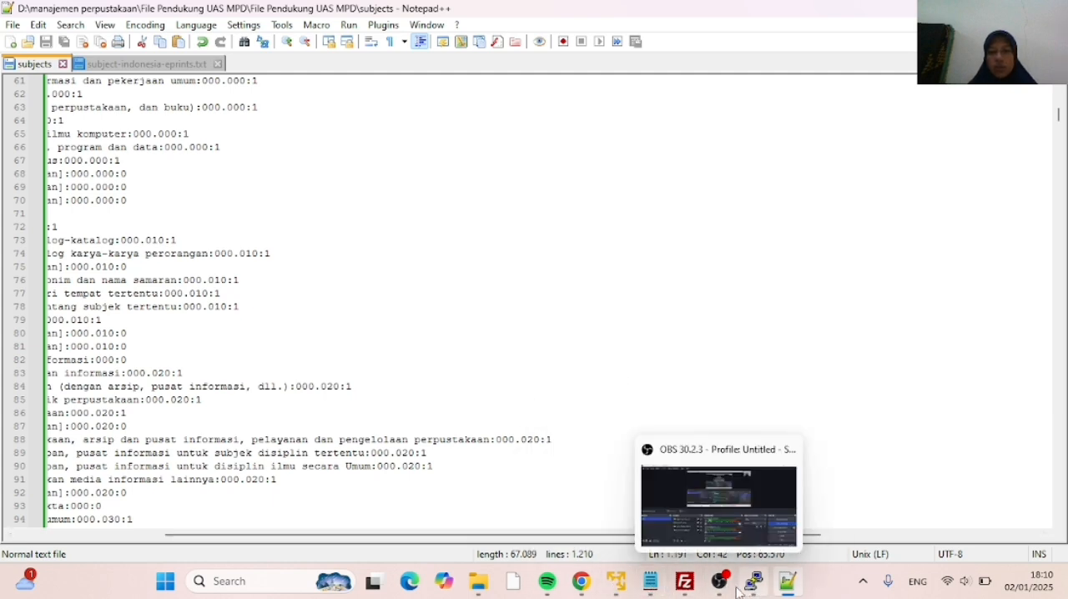
left_click(687, 588)
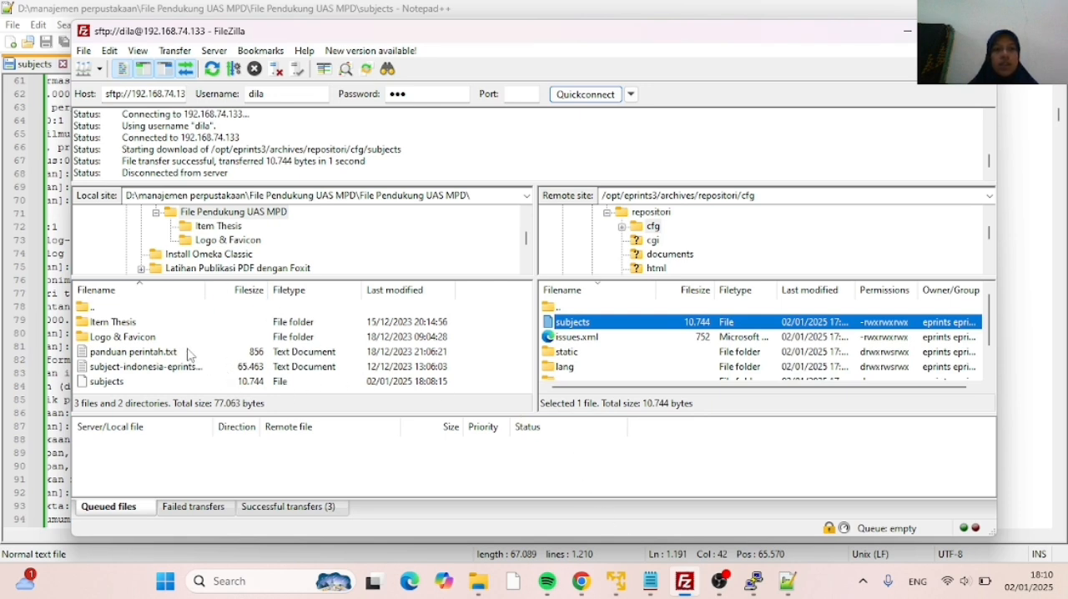
left_click(142, 383)
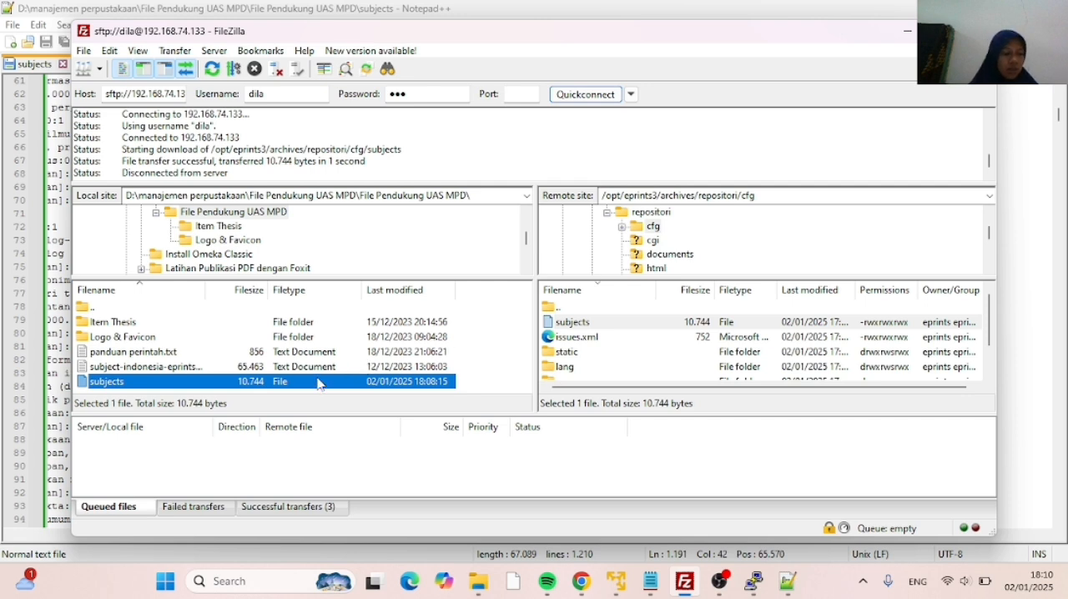
right_click(263, 385)
left_click(276, 391)
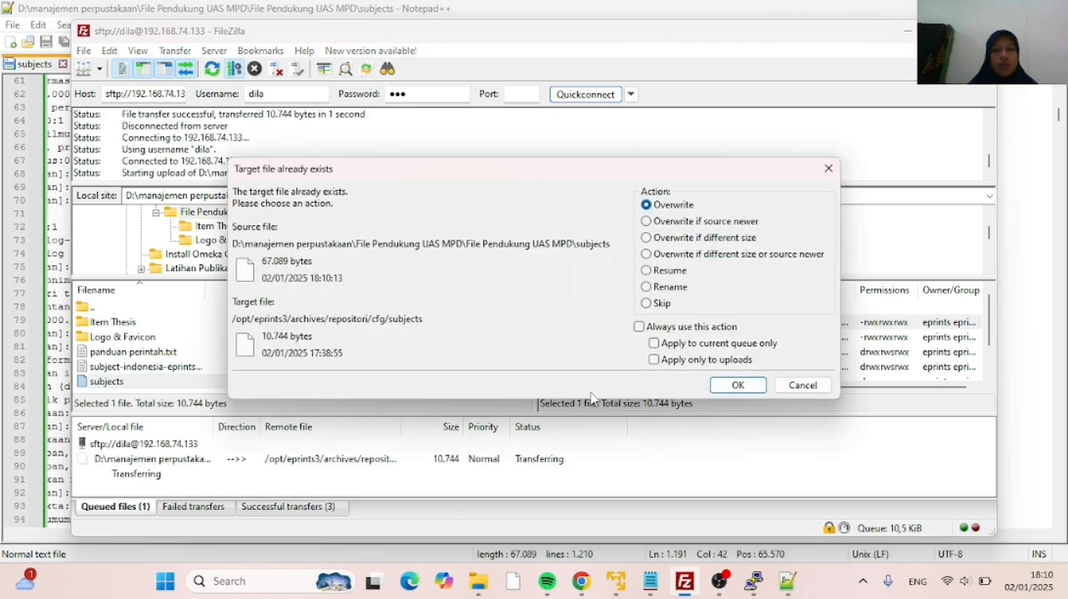
left_click(739, 386)
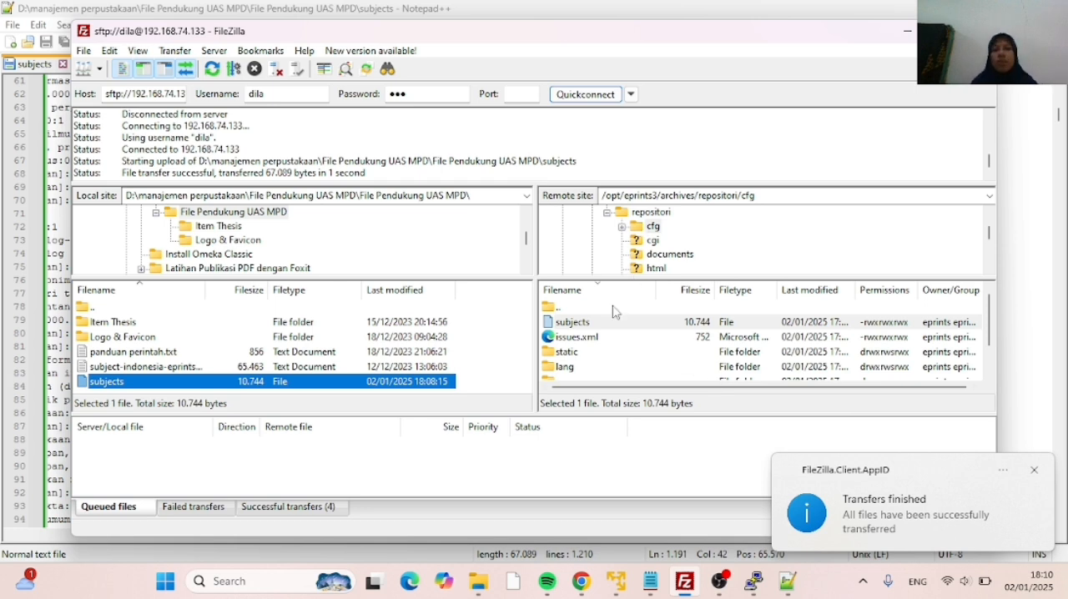
scroll(614, 303, "down", 1)
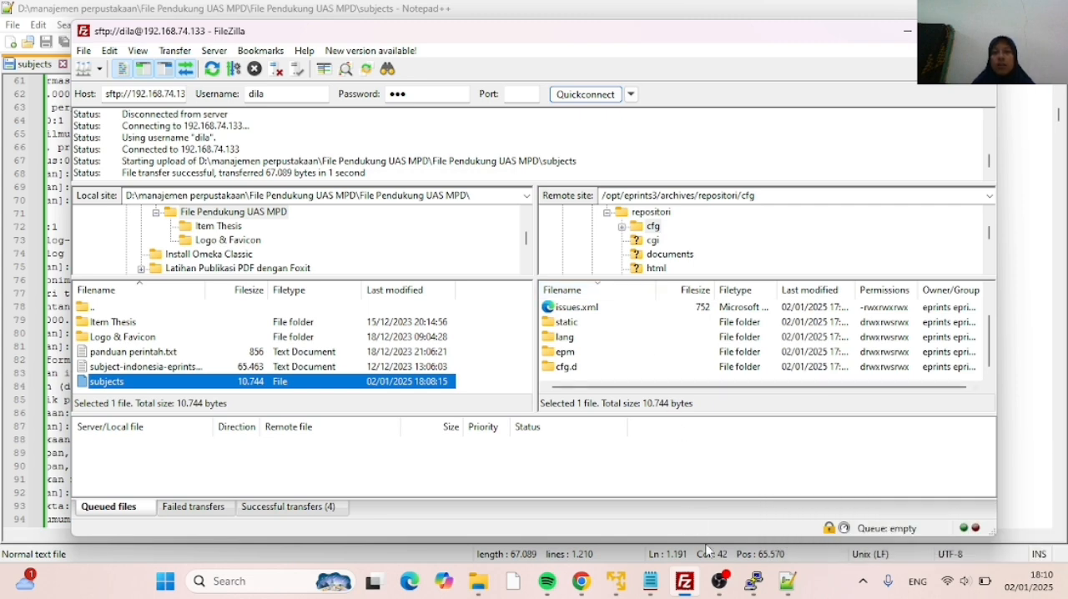
Switch to the PuTTY terminal, change to the eprints account with su eprints, and go to its home directory with cd
left_click(758, 589)
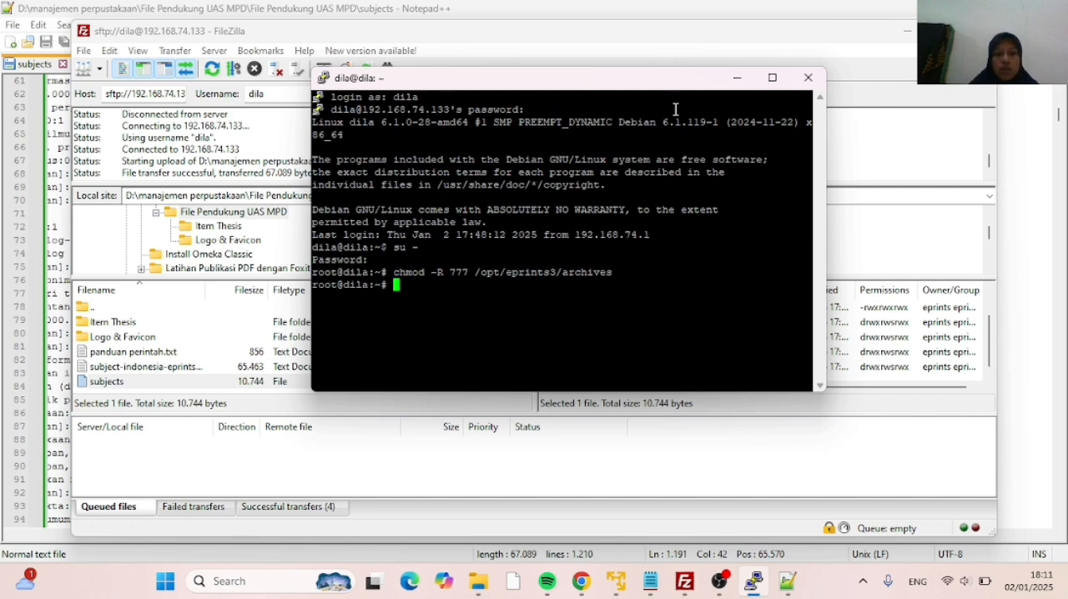
type("su ep")
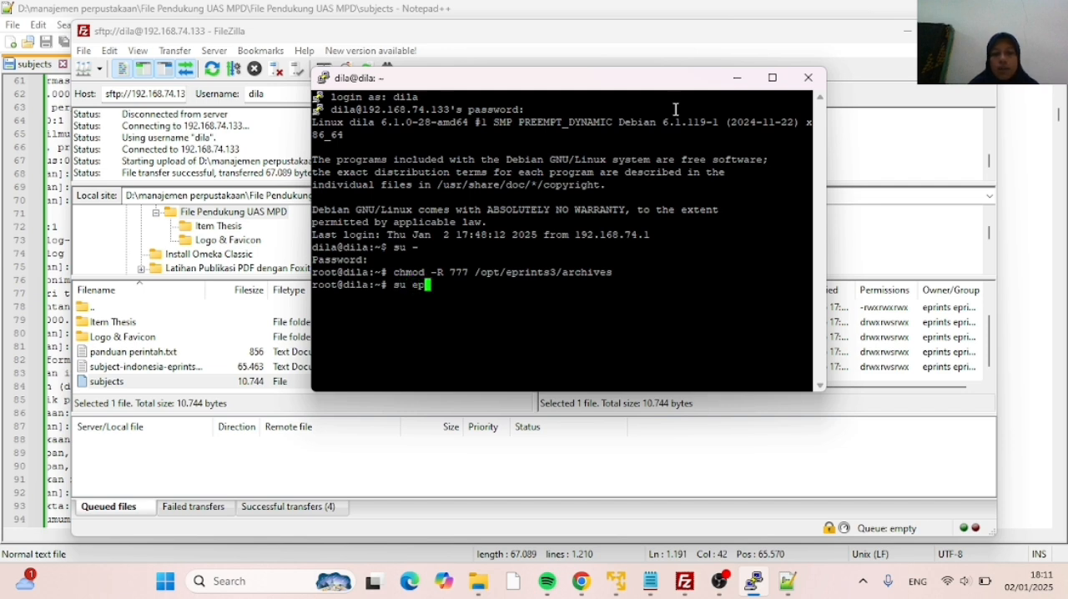
type("rints")
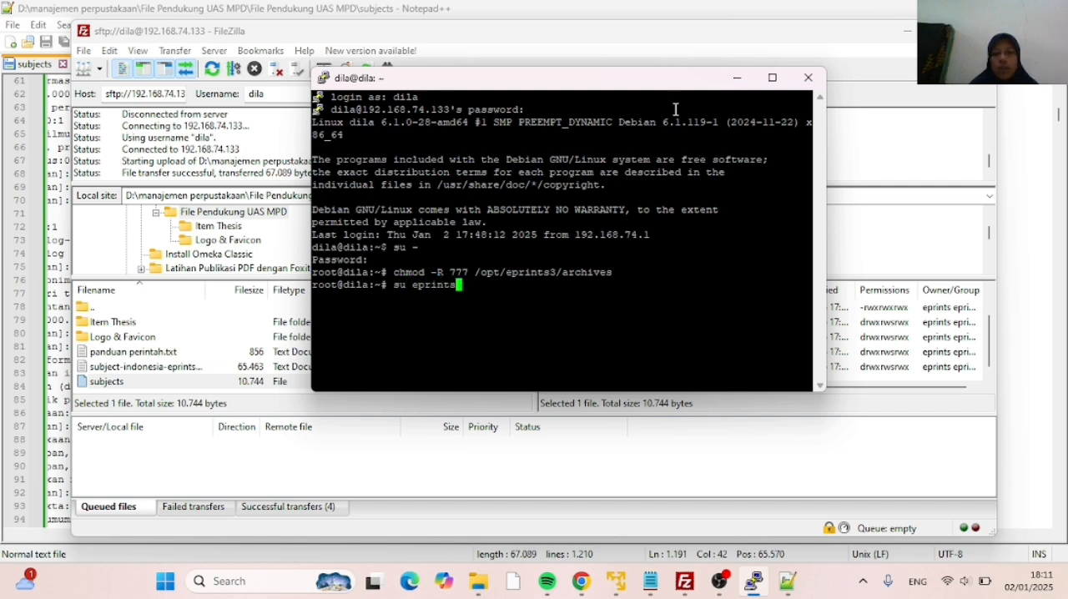
key("Return")
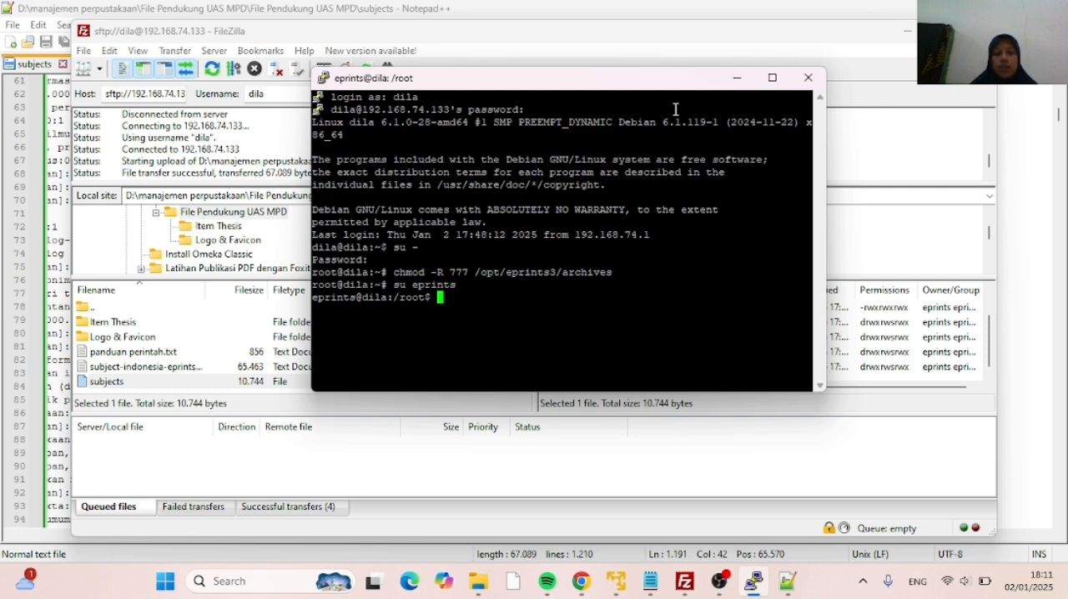
type("cd")
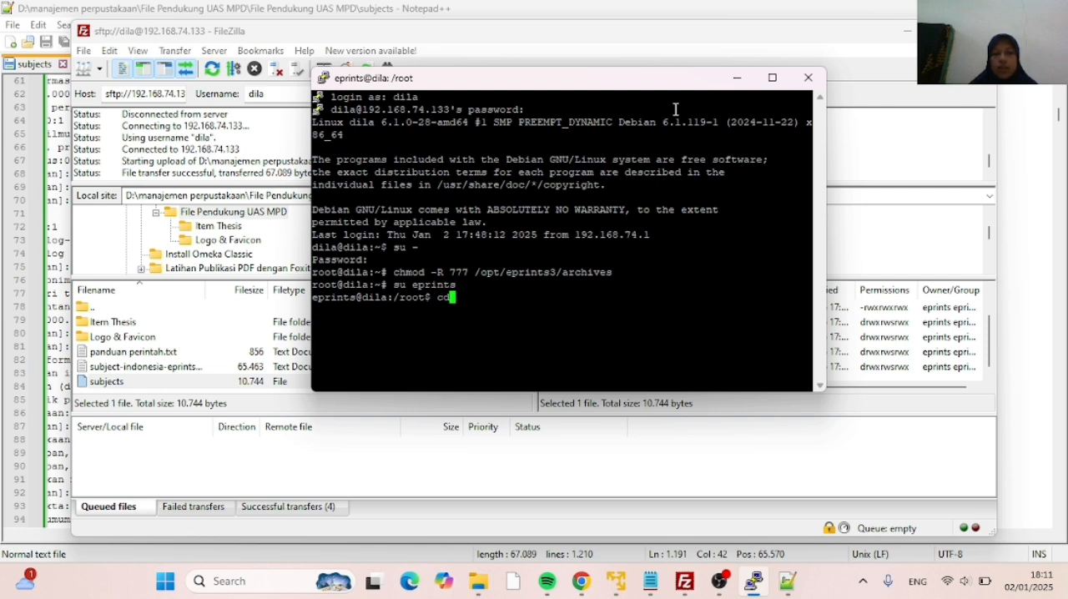
key("Return")
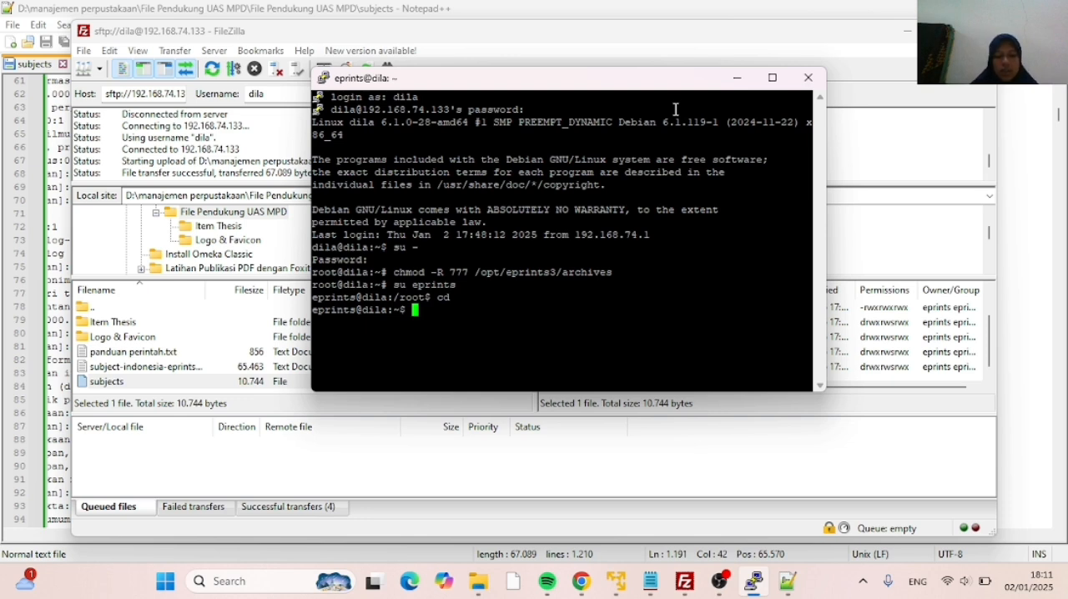
Change the working directory to /opt/eprints3
type("cd /opt")
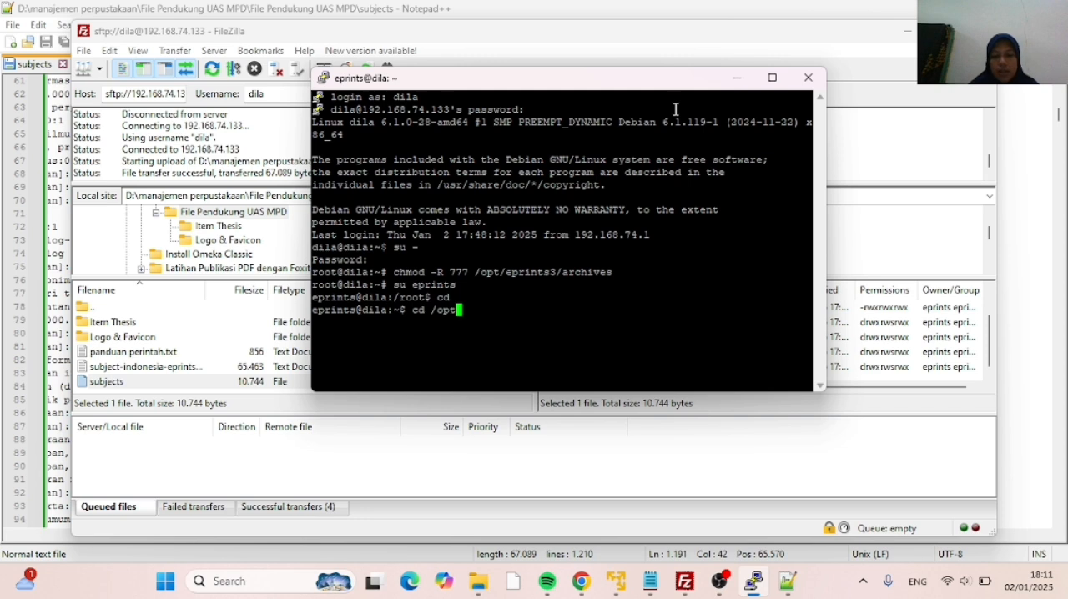
type("/")
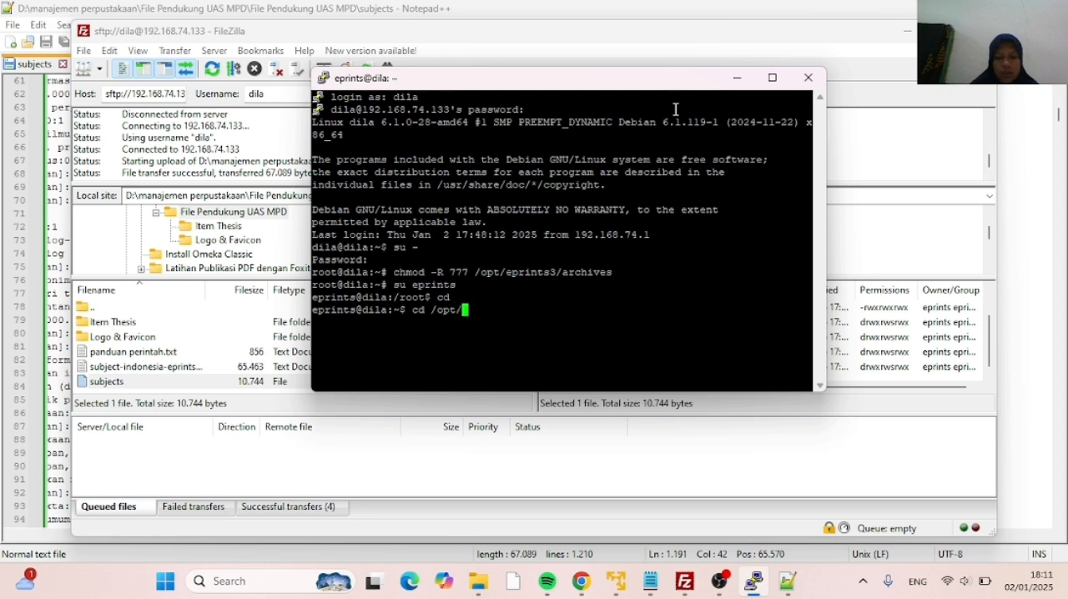
type("eprint")
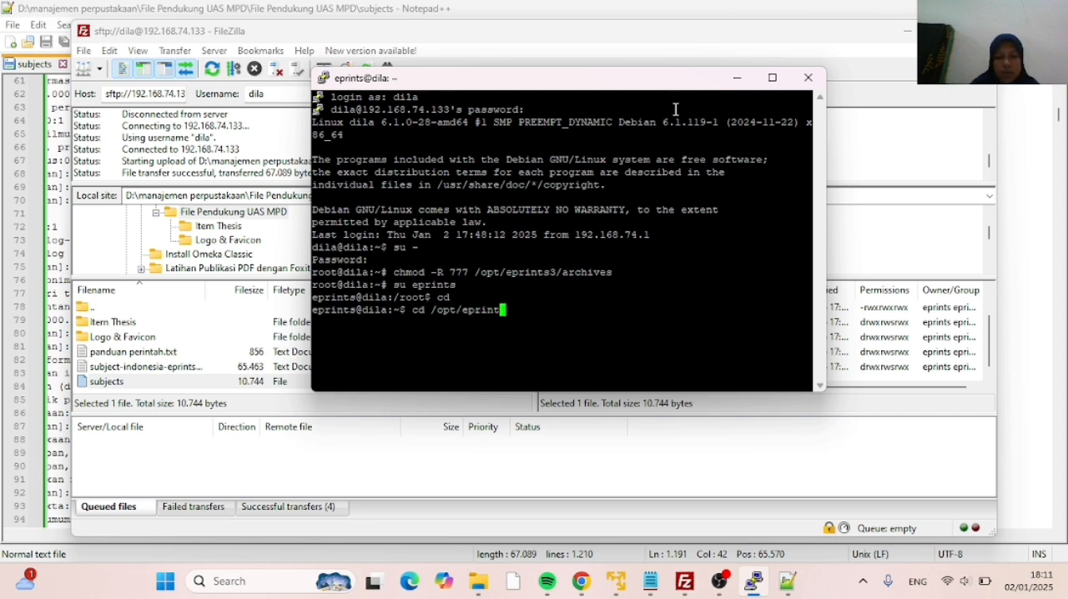
type("s3")
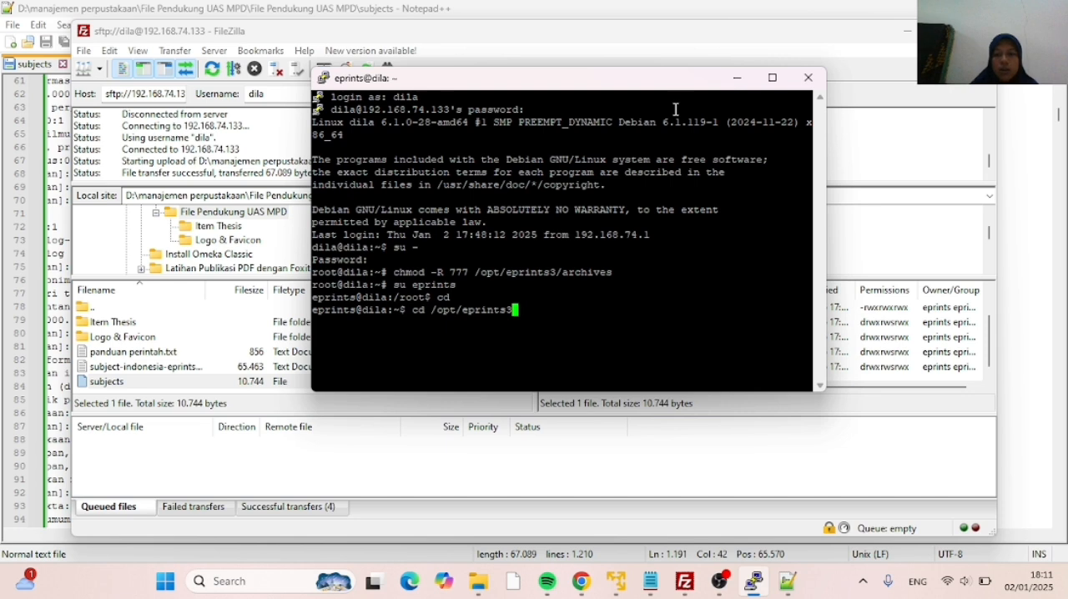
key("Return")
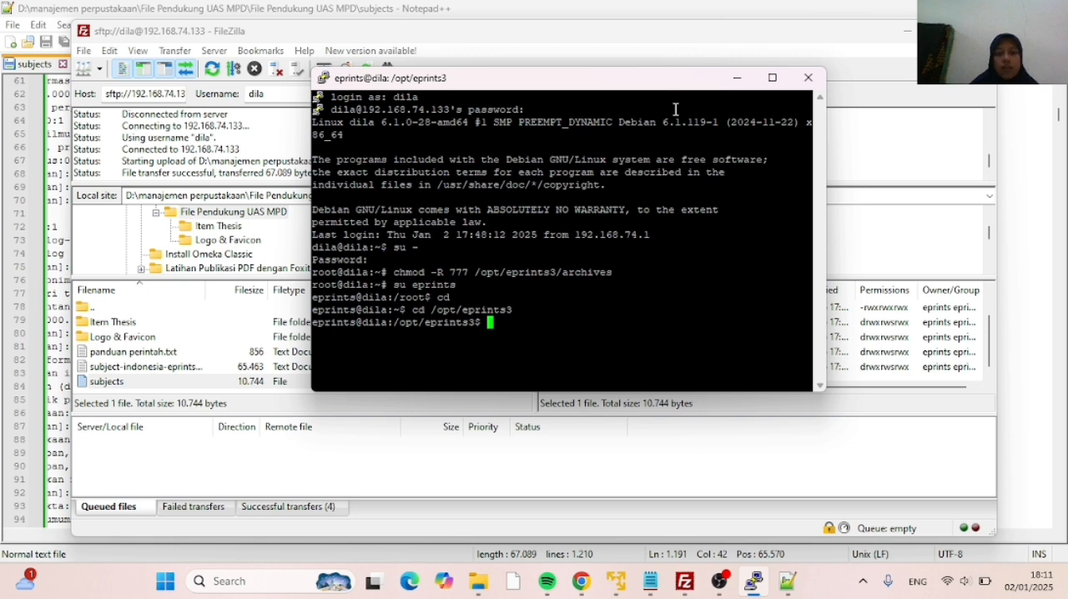
Run bin/import_subjects repositori --verbose and answer yes to the bulk change of the subject table
type("bin")
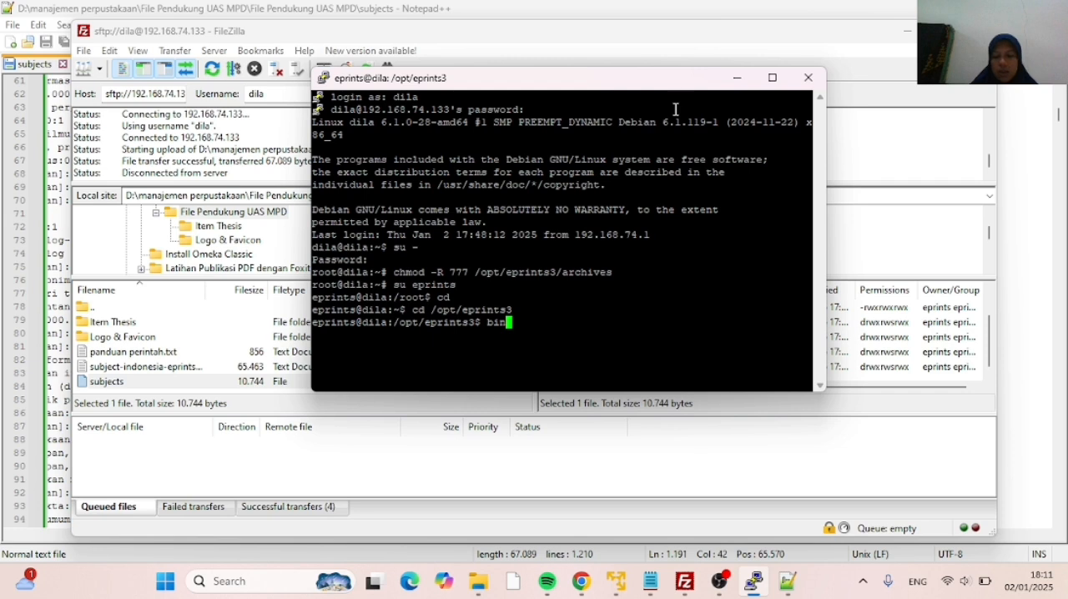
type("/")
type("imp")
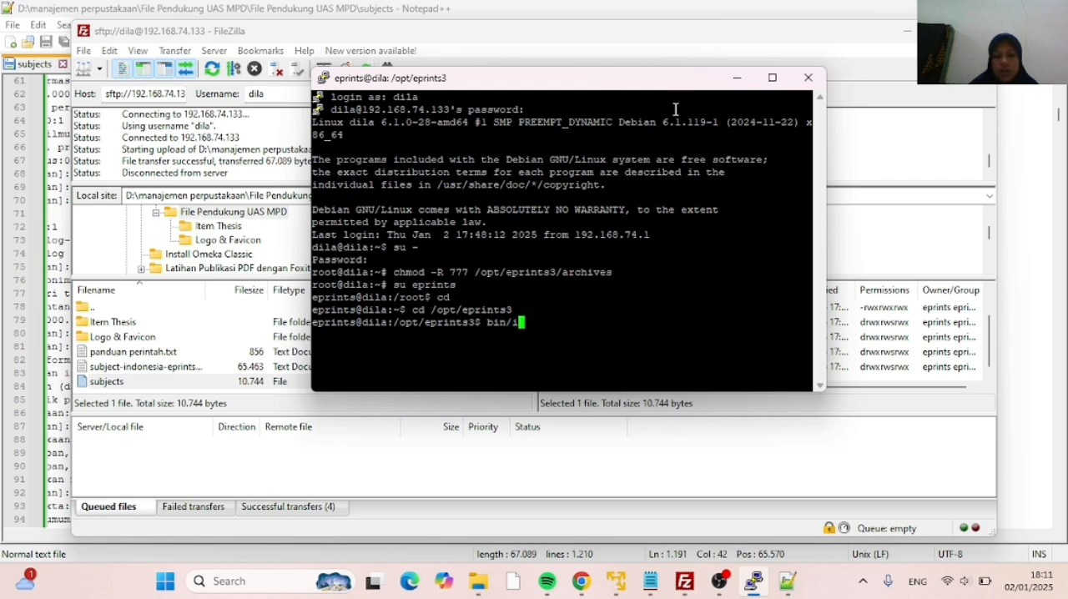
type("rt")
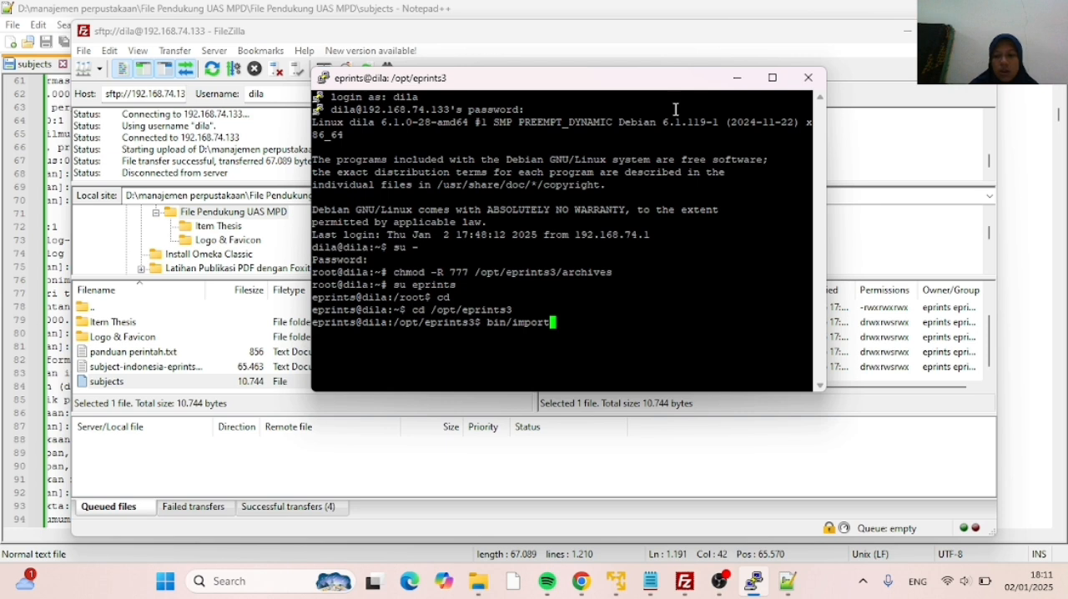
type("_")
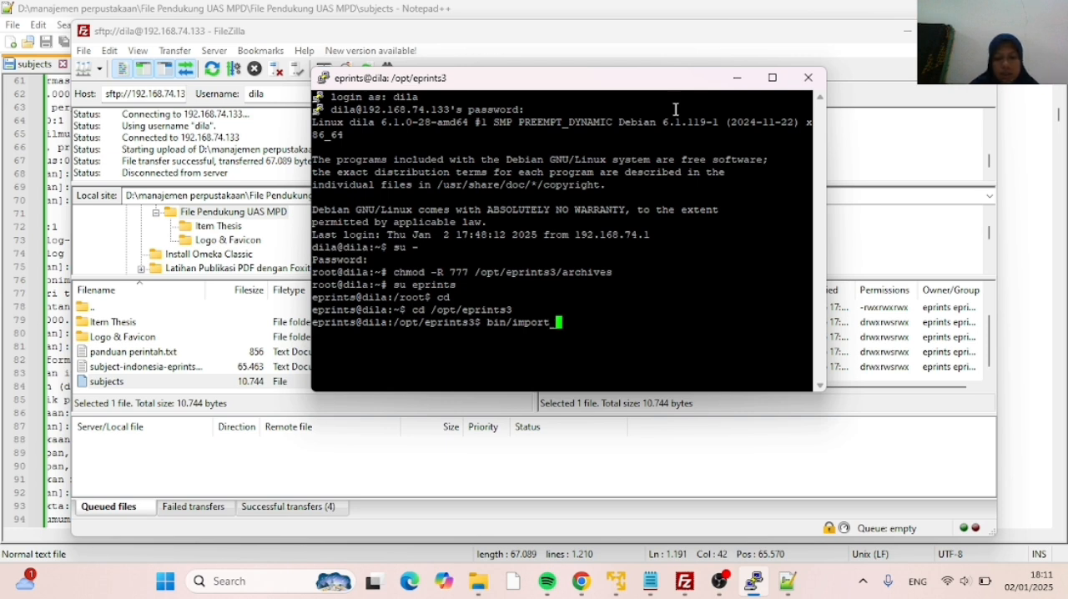
type("subjec")
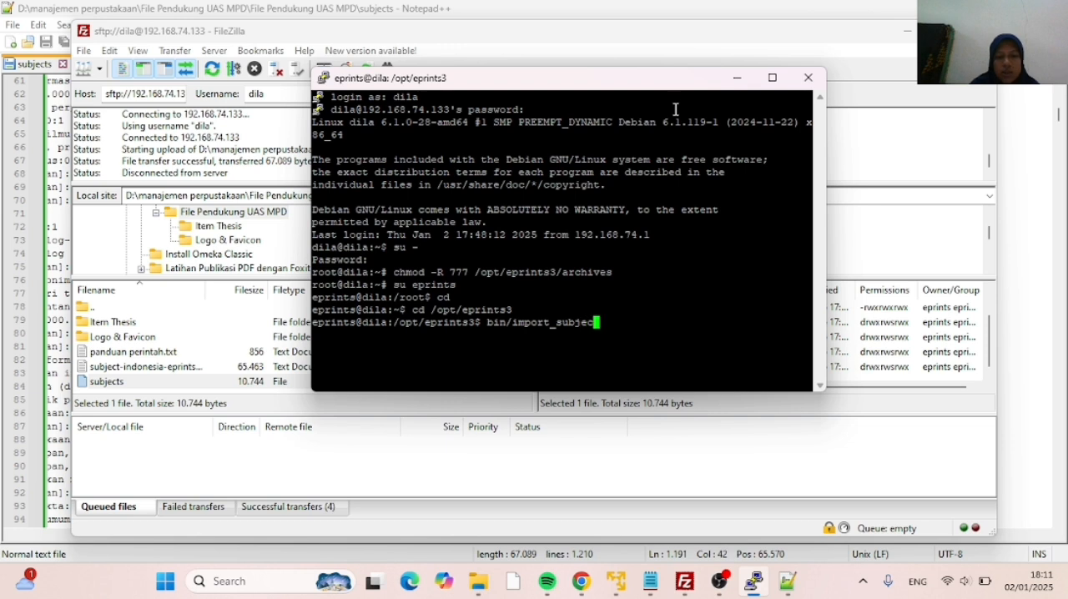
type("ts")
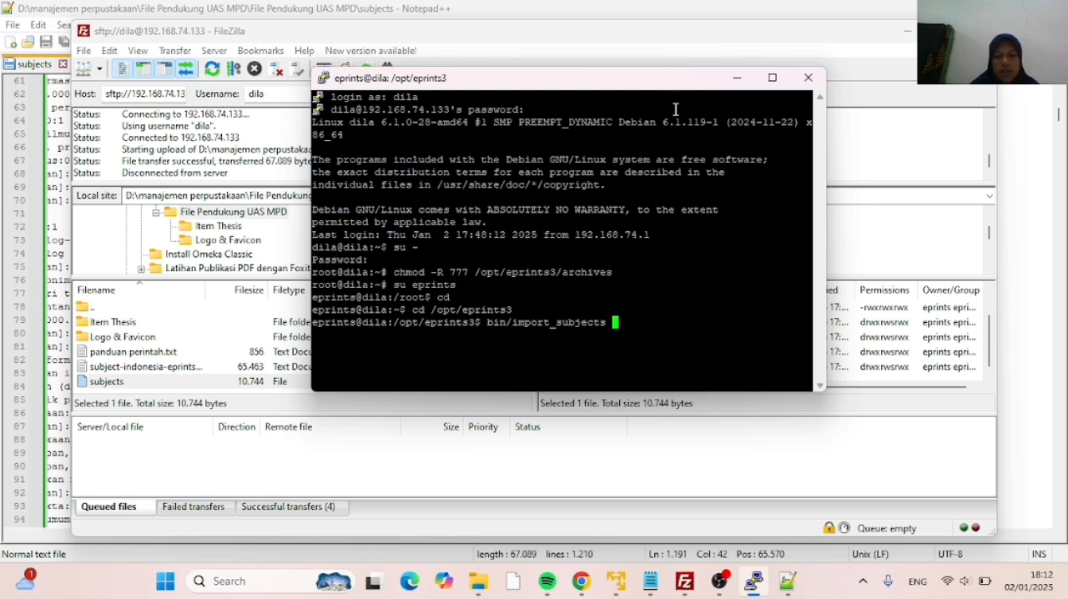
type(" repos")
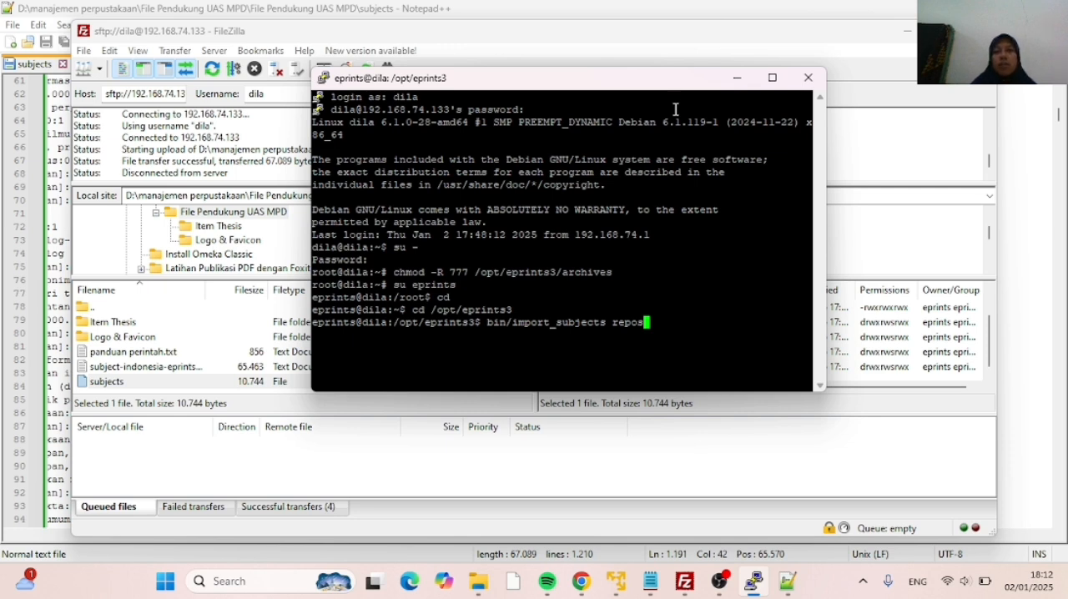
type("ito")
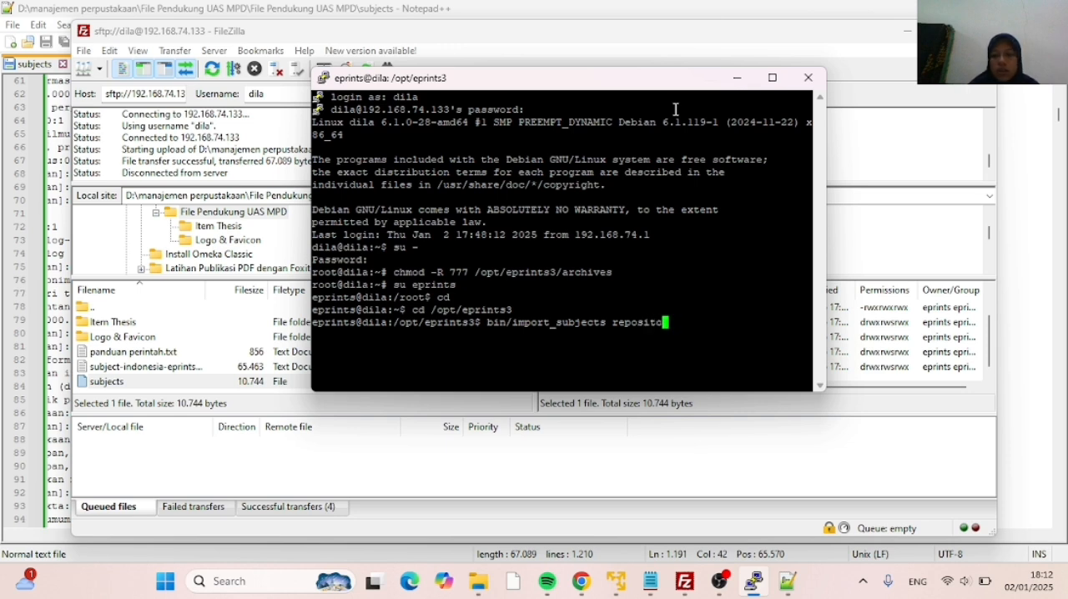
type("ri")
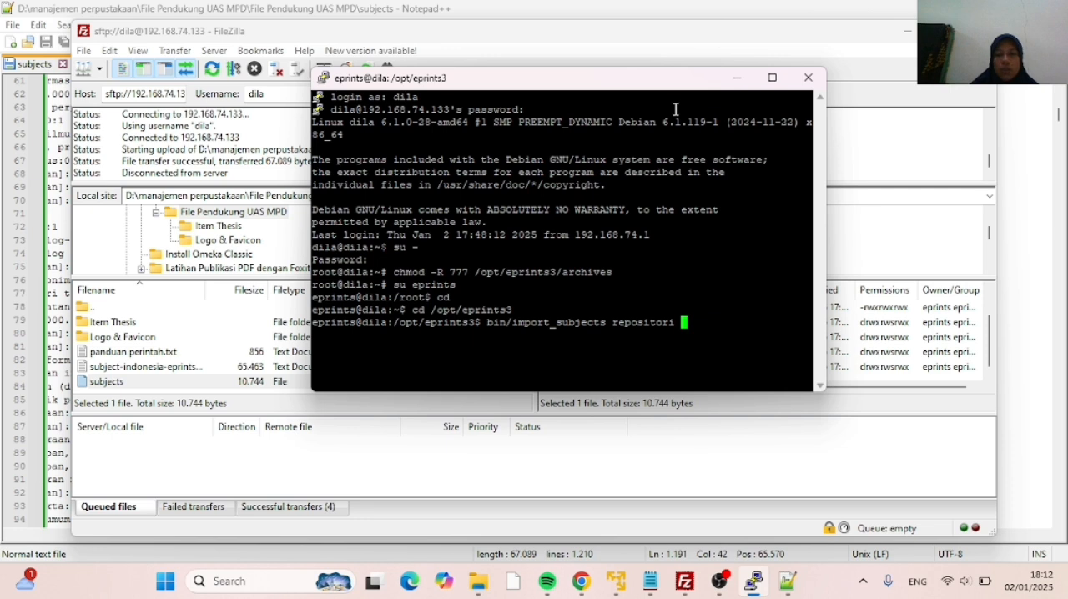
type(" --verbose")
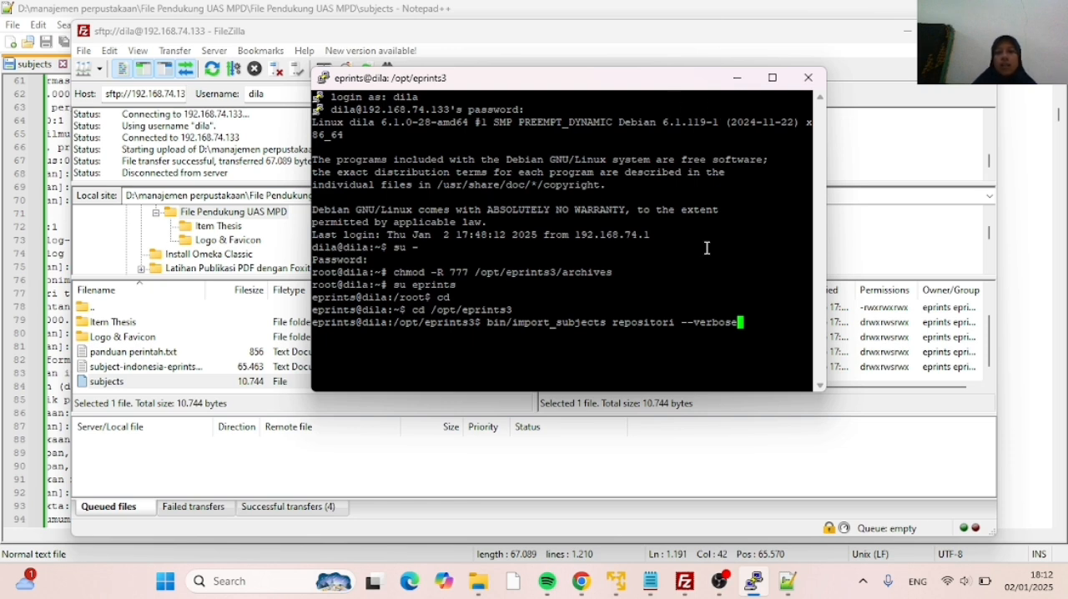
key("Return")
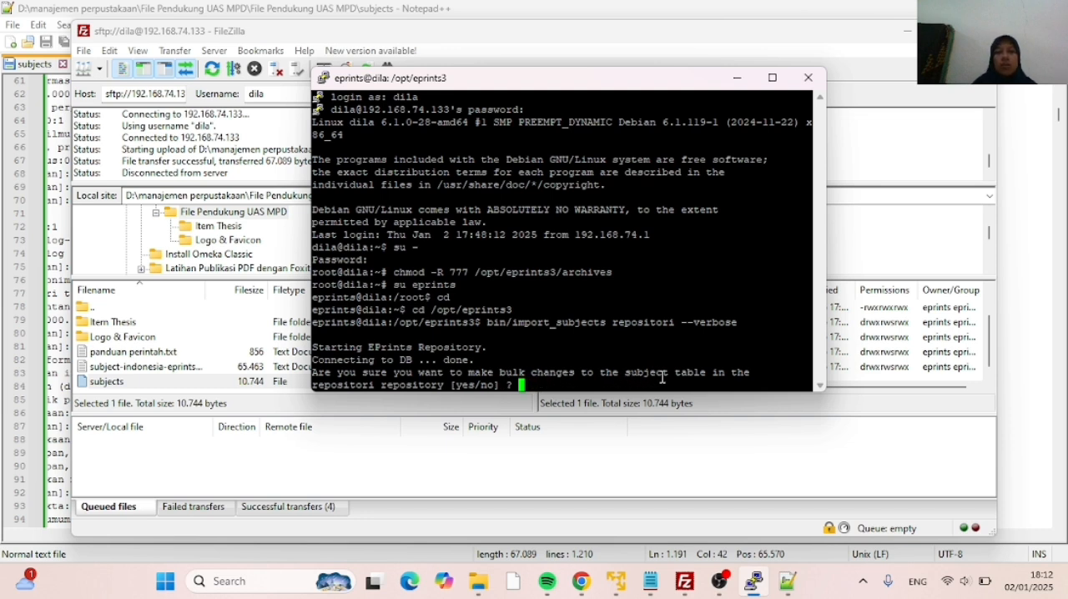
type("yes")
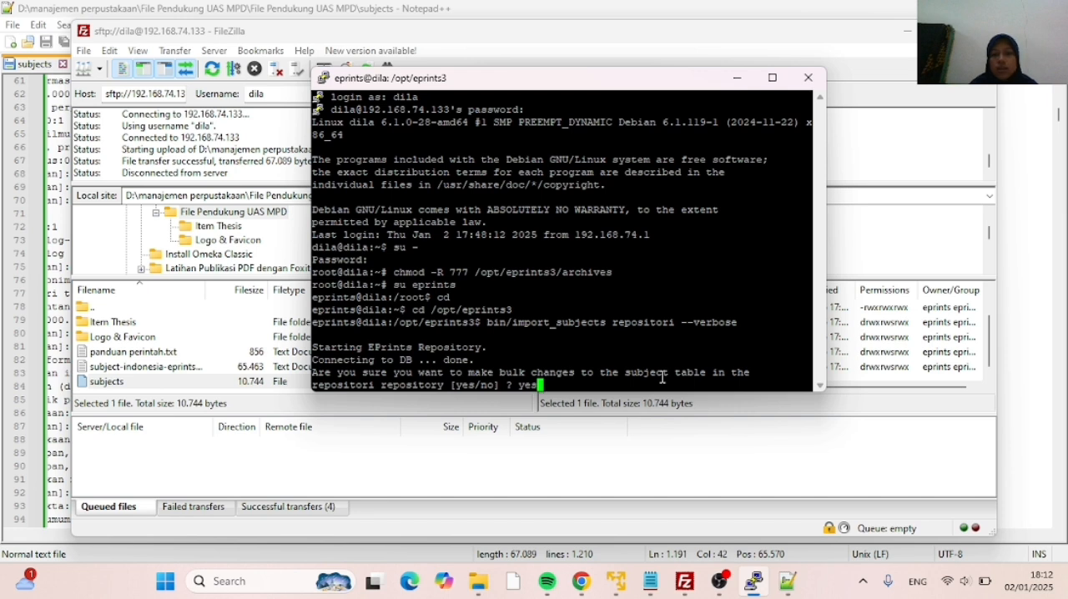
key("Return")
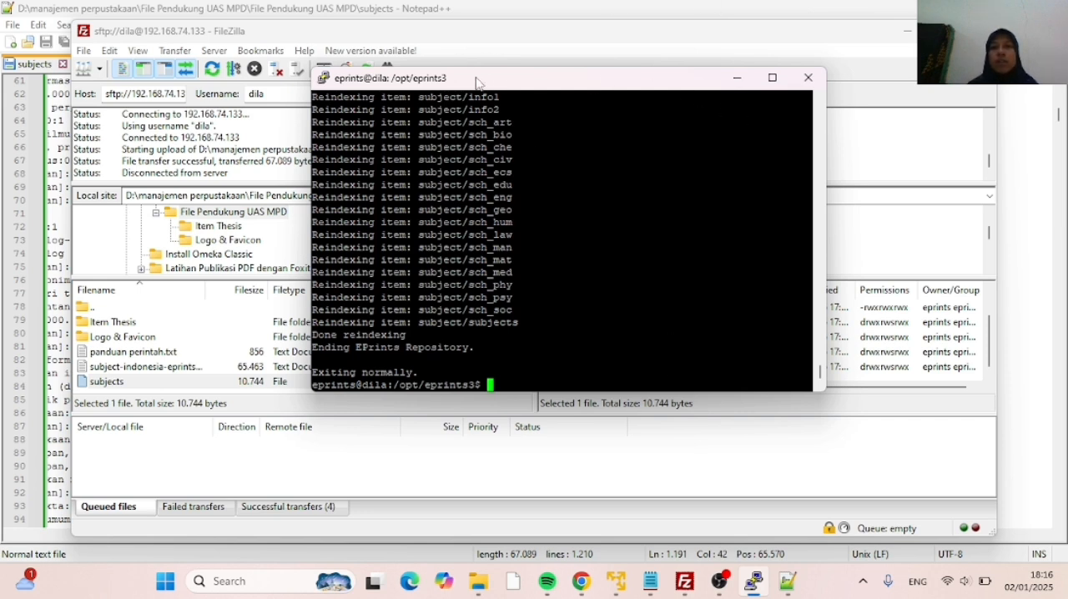
Switch to Chrome and reload the Subjects stage of Article #1 to load the imported subject list
left_click(751, 77)
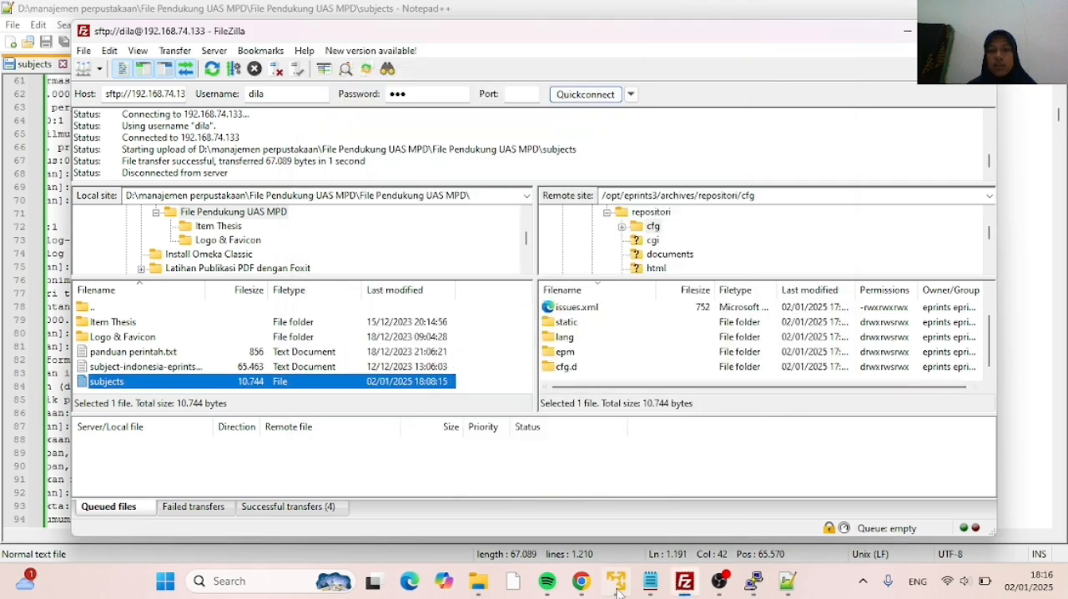
mouse_move(586, 591)
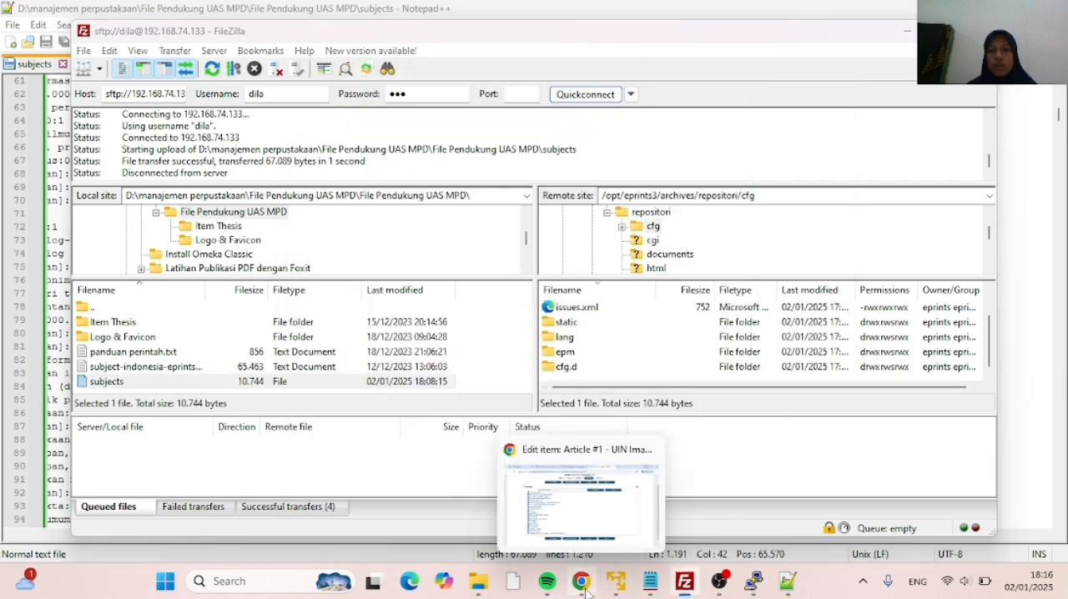
left_click(583, 506)
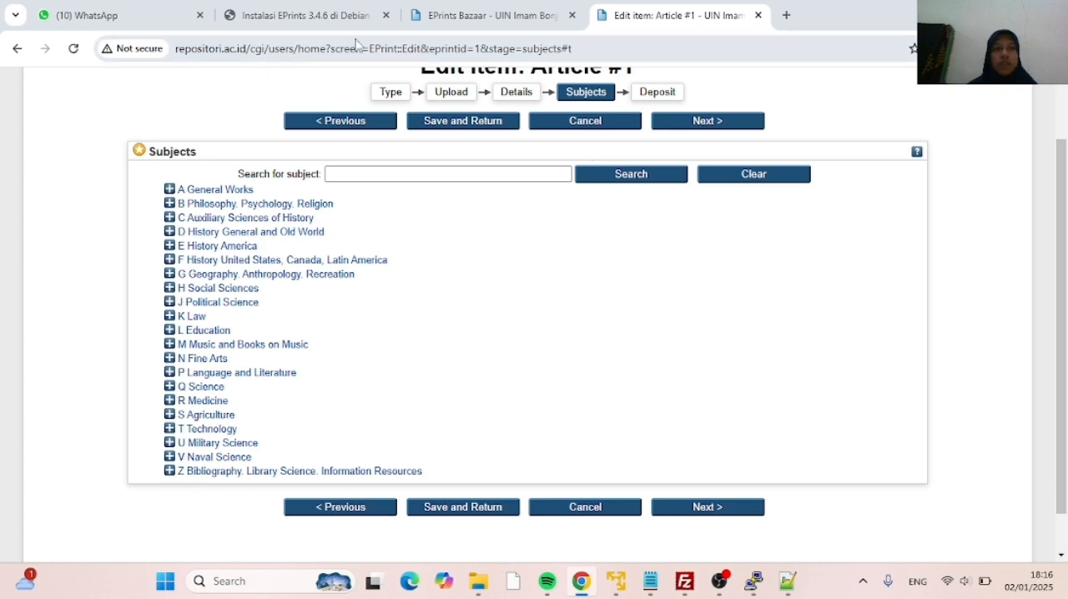
left_click(74, 49)
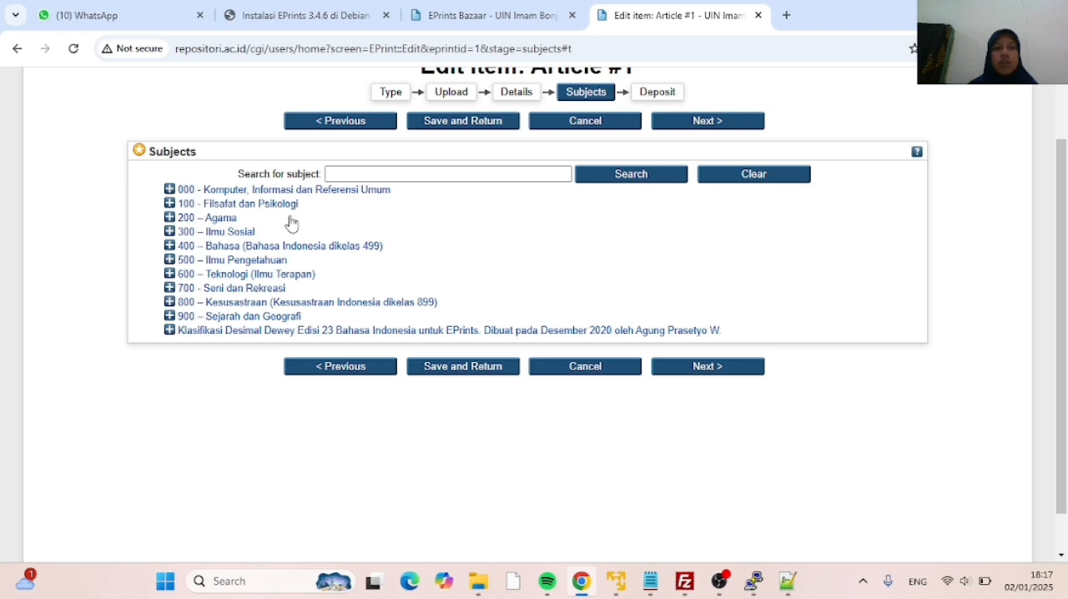
Examine the imported DDC tree by expanding and collapsing class 000, its computer science subclass and class 100
left_click(171, 190)
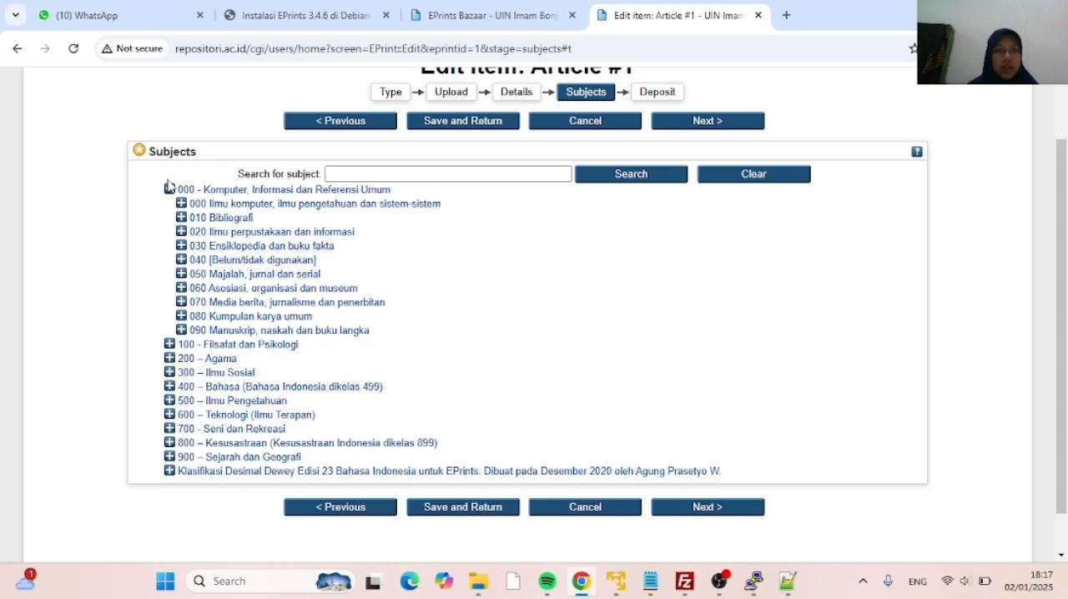
left_click(181, 203)
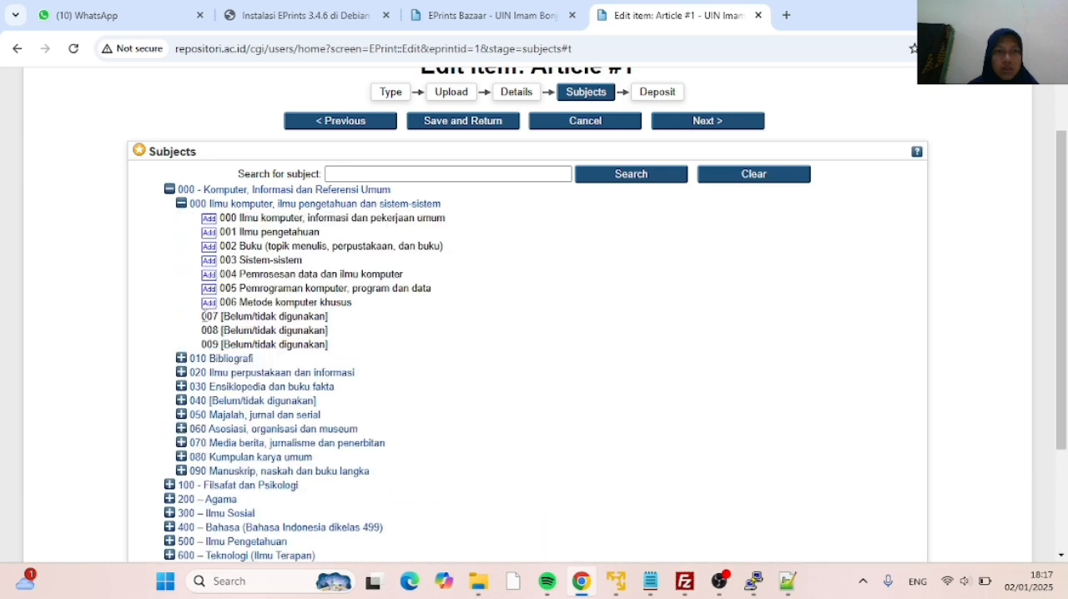
scroll(179, 378, "down", 2)
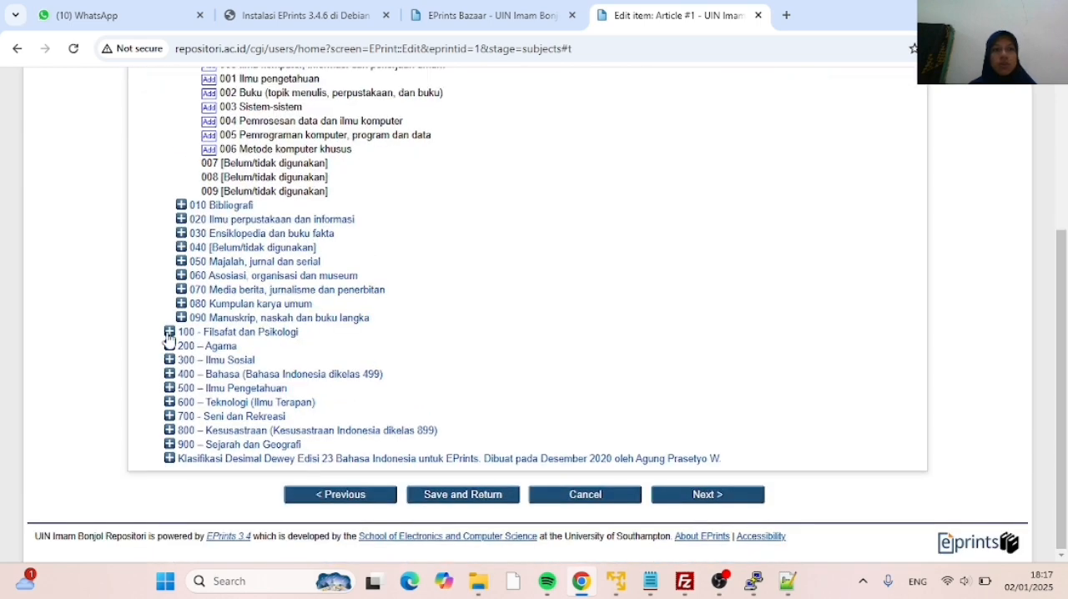
left_click(169, 331)
scroll(173, 328, "up", 3)
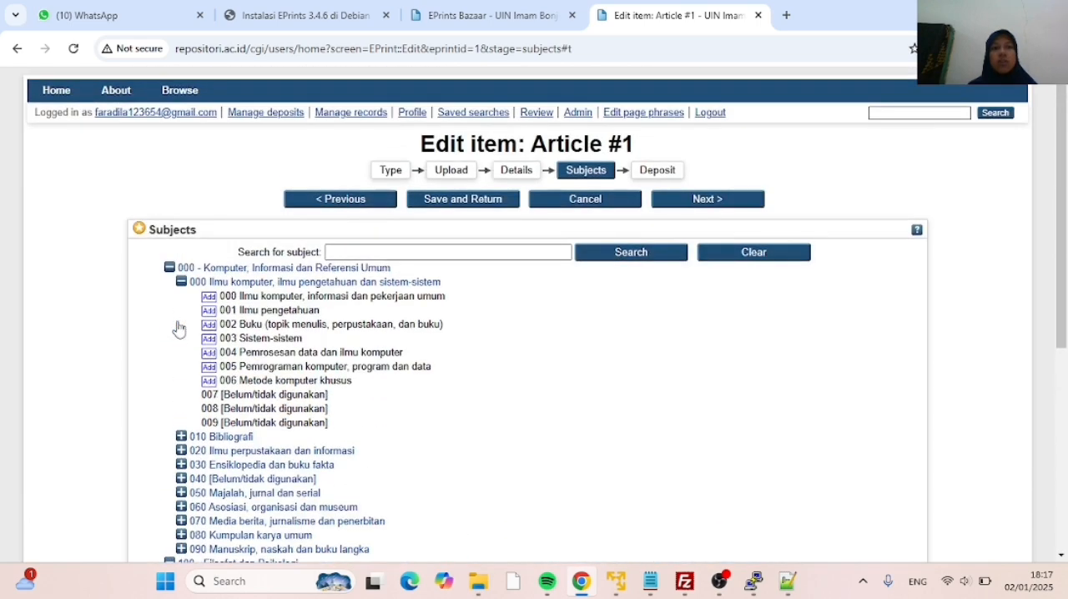
left_click(169, 267)
left_click(171, 282)
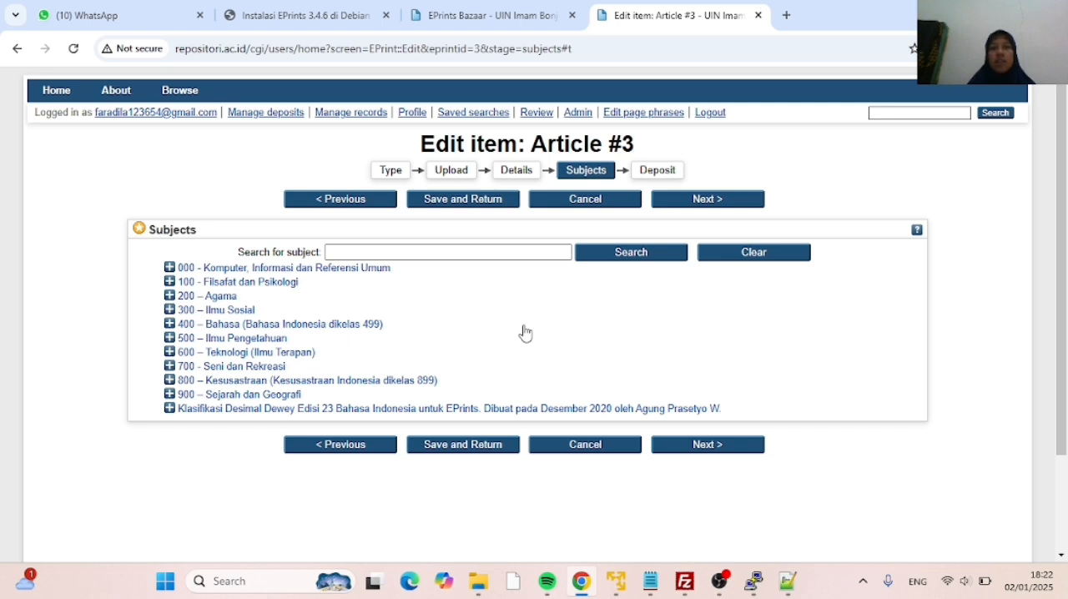
Open the Details stage of Article #3 and examine its form fields, especially the faculty and school entries under Divisions
left_click(521, 178)
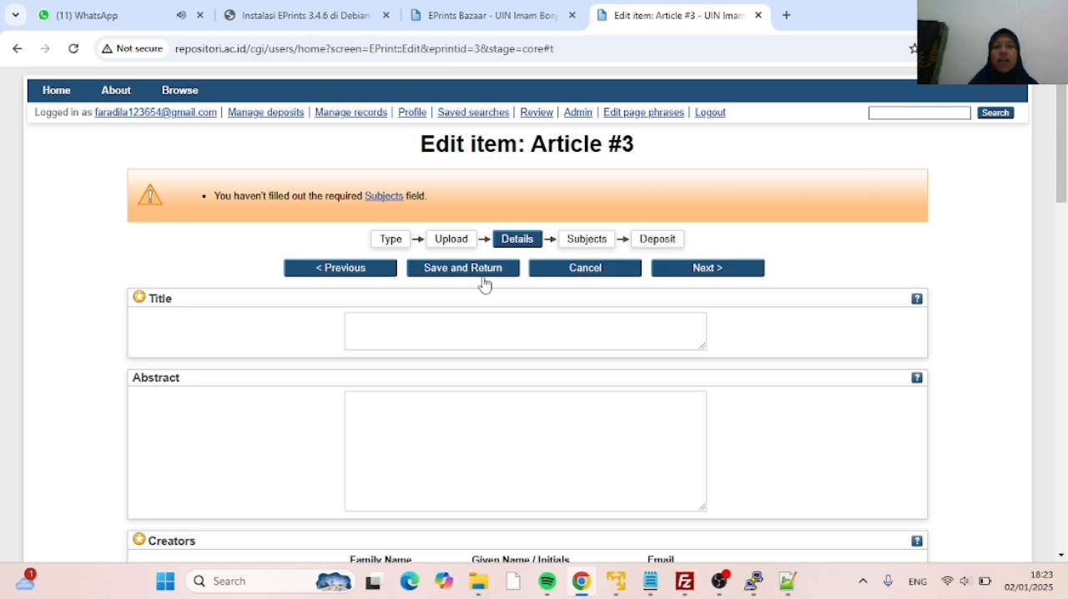
scroll(484, 345, "down", 5)
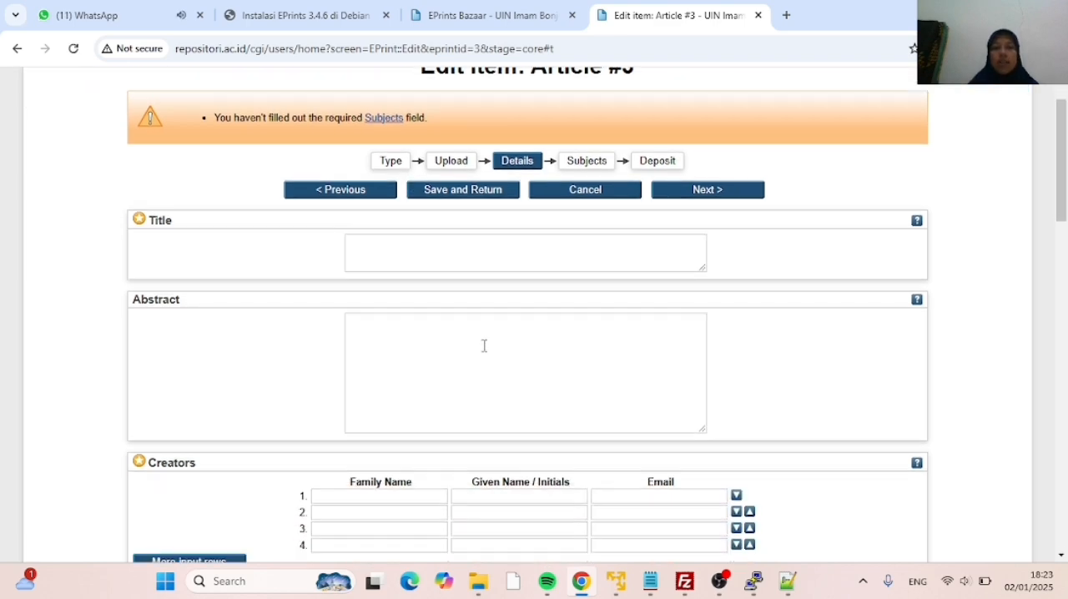
scroll(484, 343, "down", 3)
scroll(473, 321, "up", 2)
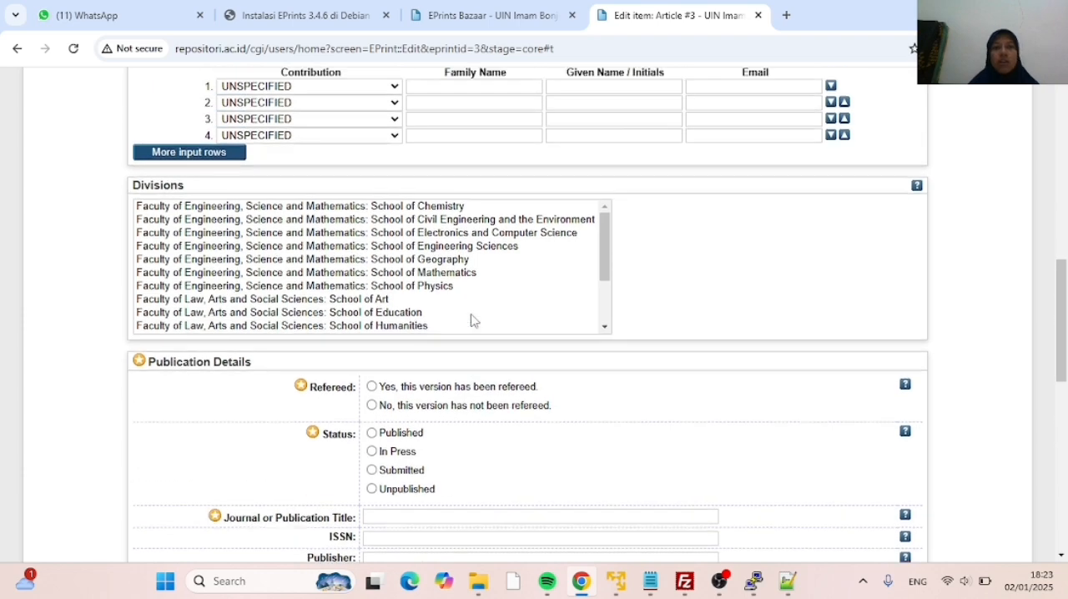
scroll(428, 350, "up", 3)
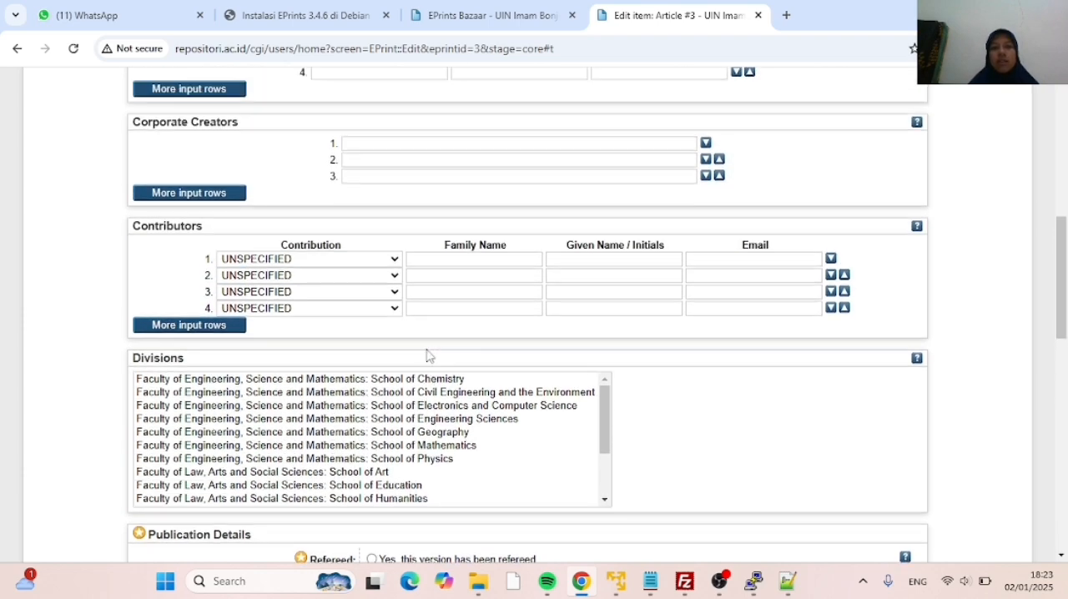
scroll(427, 349, "down", 5)
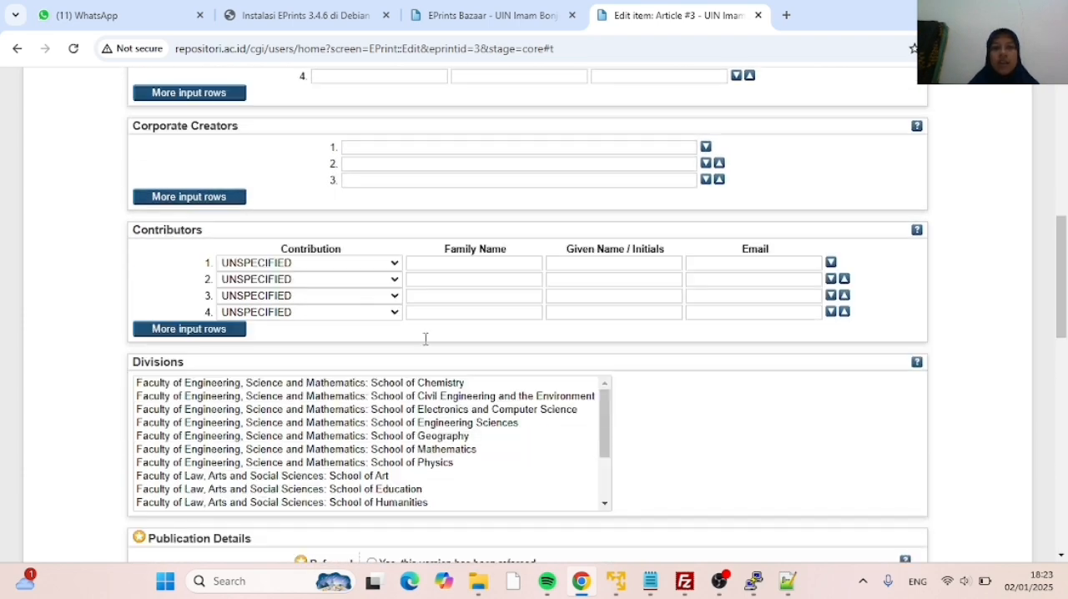
scroll(398, 288, "down", 3)
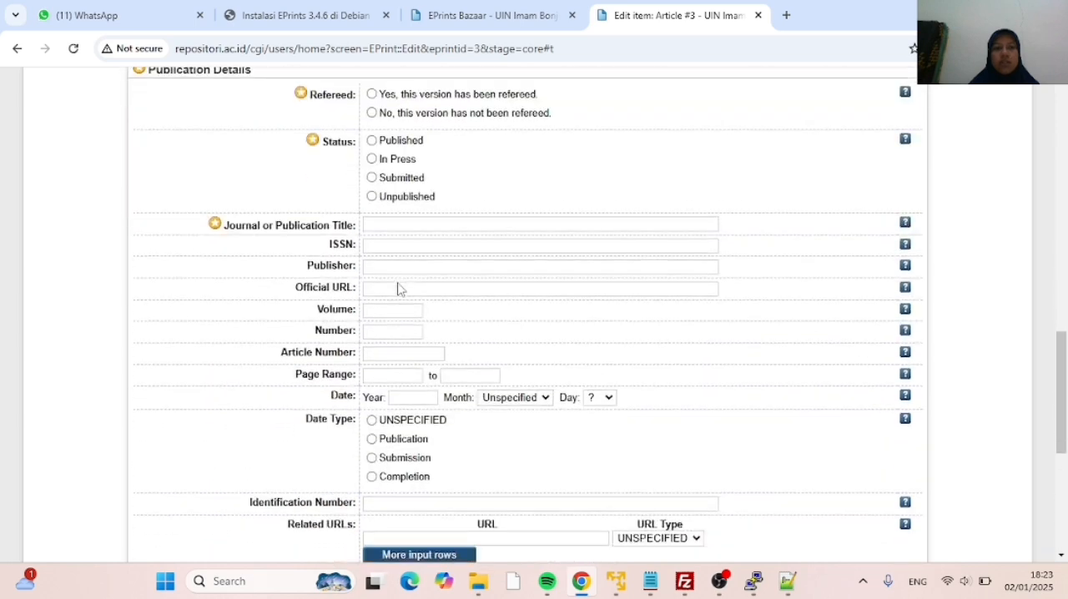
scroll(409, 267, "up", 4)
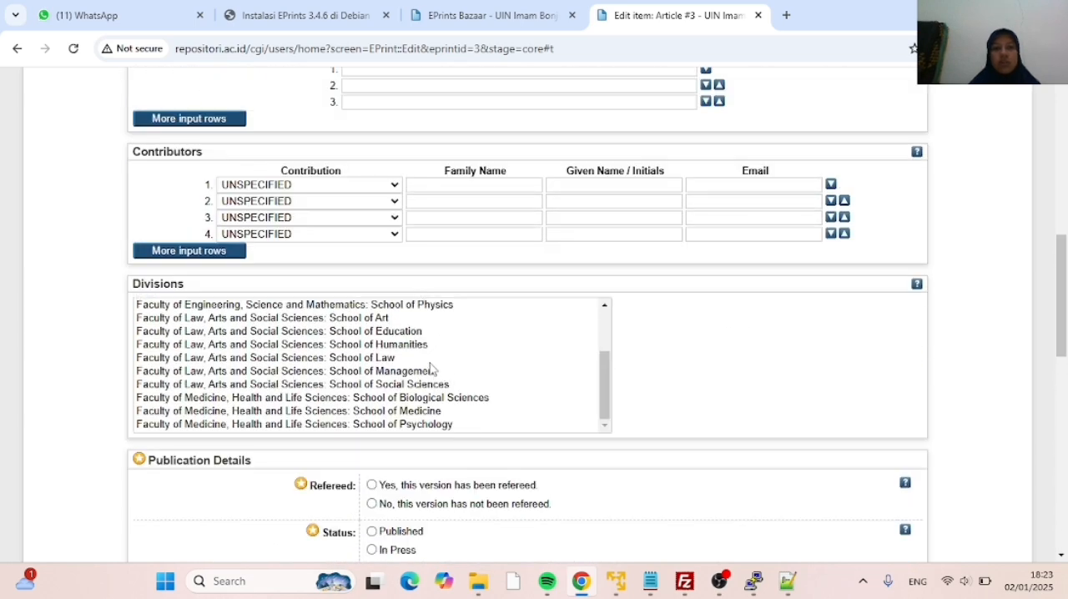
scroll(412, 356, "up", 2)
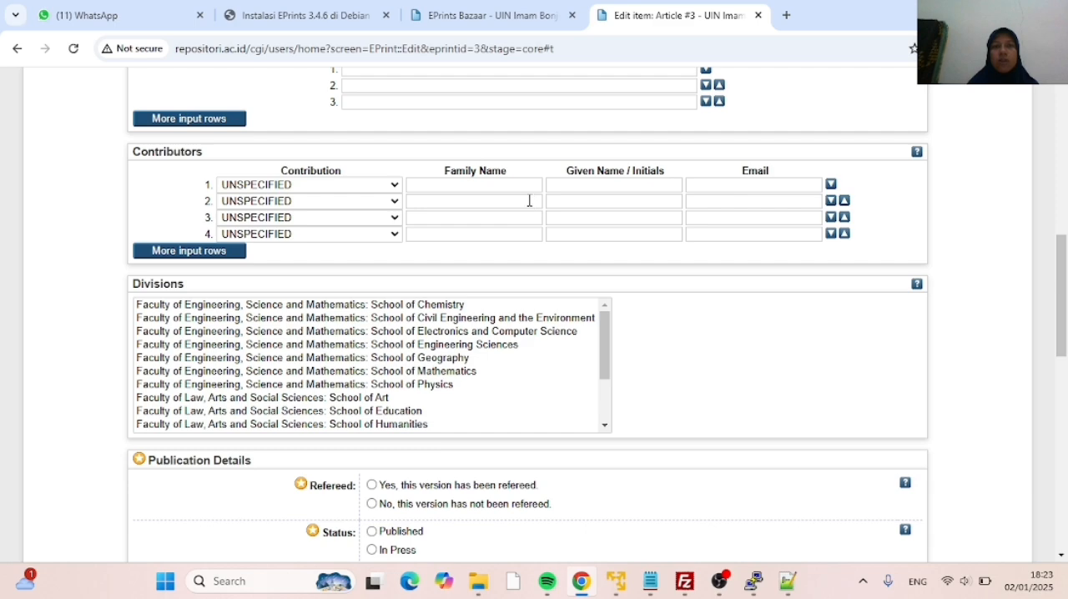
scroll(440, 332, "down", 2)
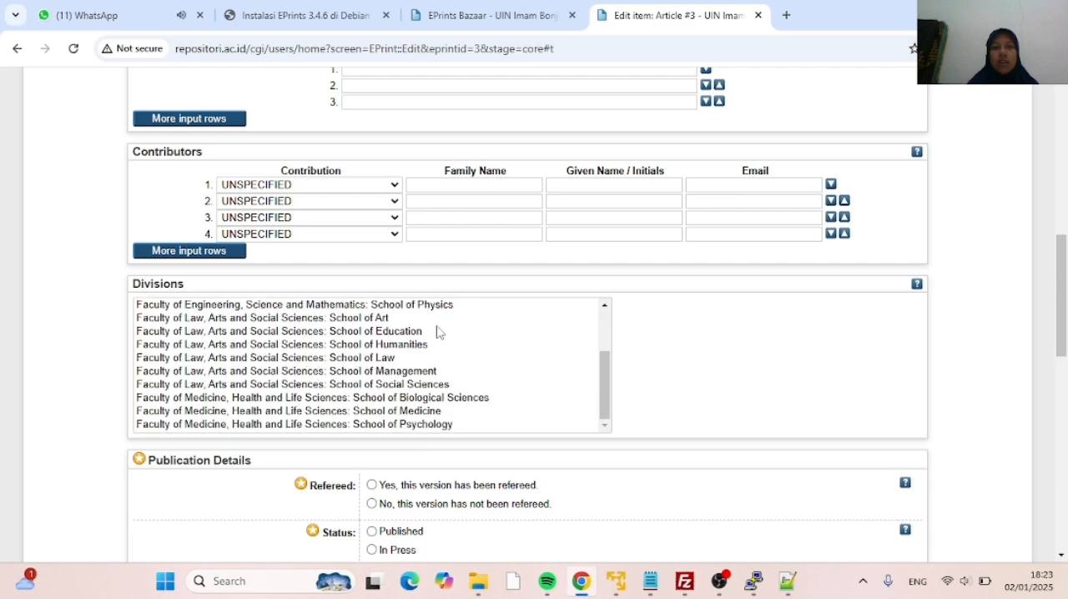
scroll(438, 331, "up", 2)
scroll(465, 239, "up", 7)
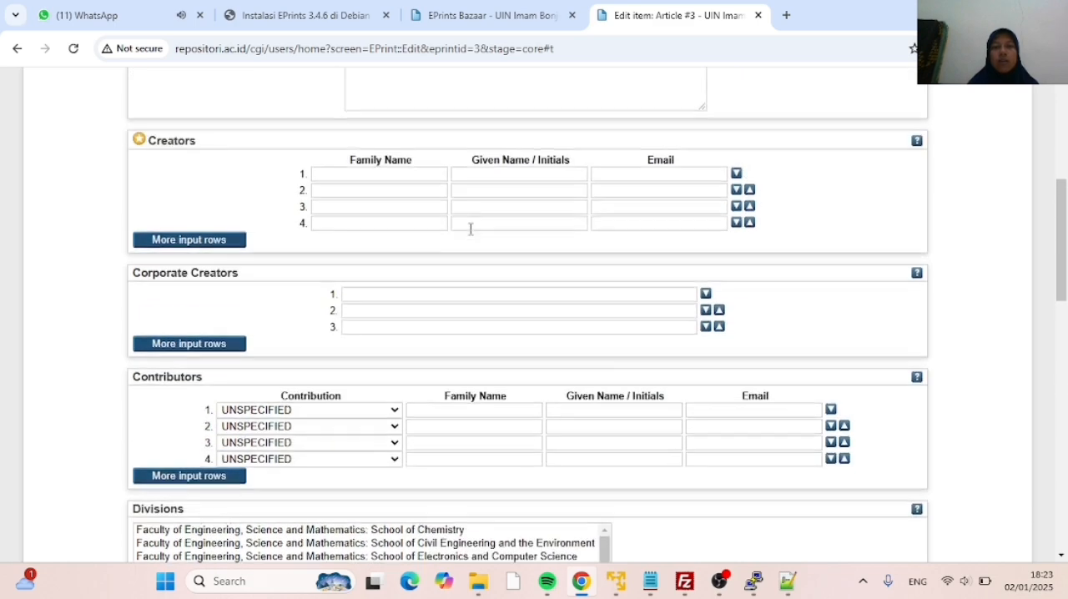
scroll(473, 234, "up", 1)
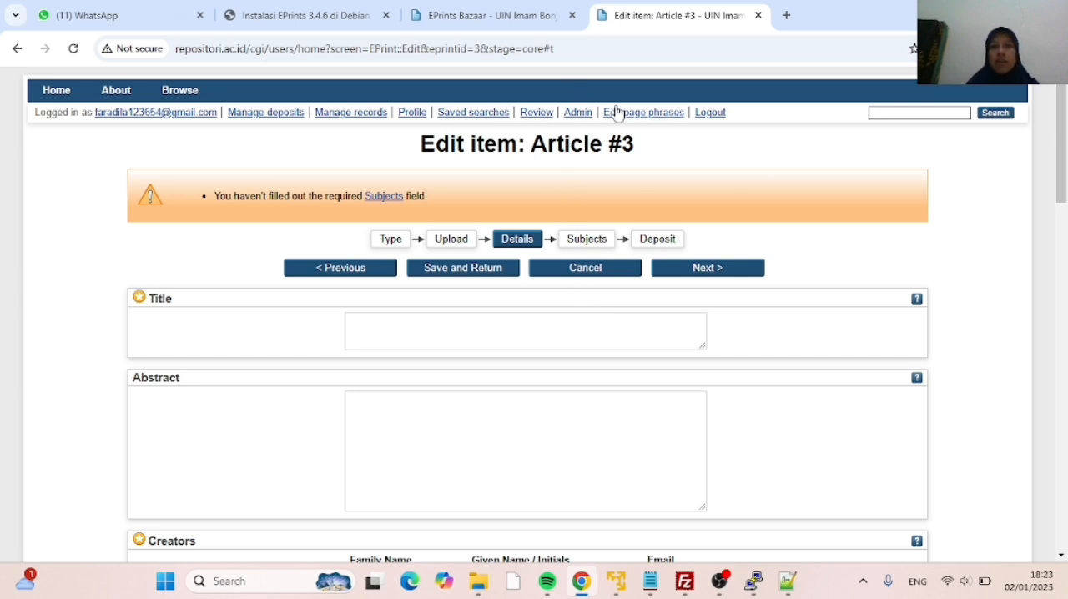
Open the University Structure subject for editing through the repository's administration configuration tools
left_click(574, 118)
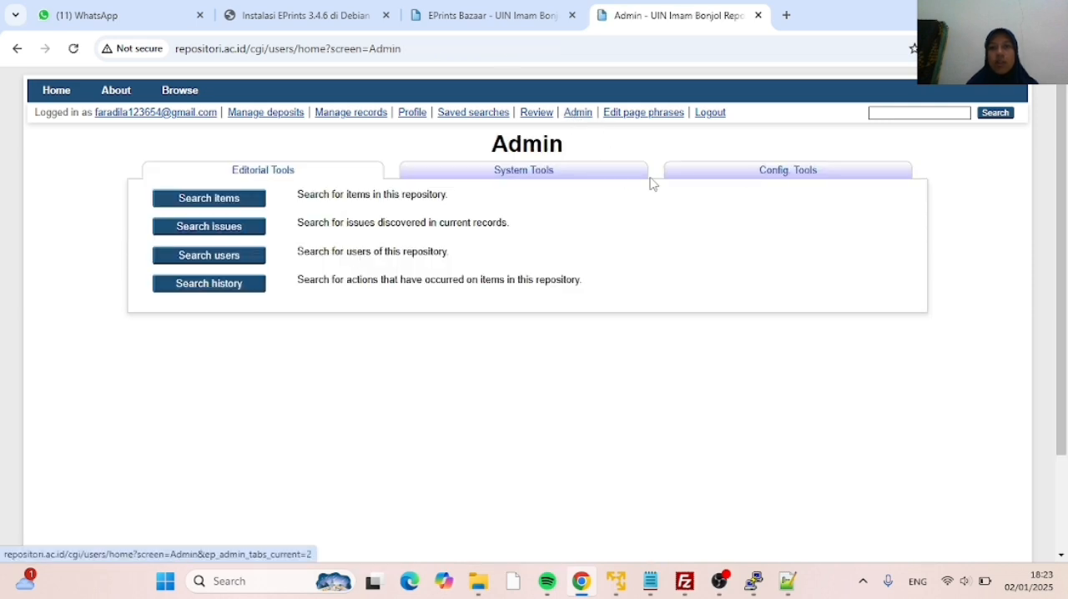
left_click(746, 176)
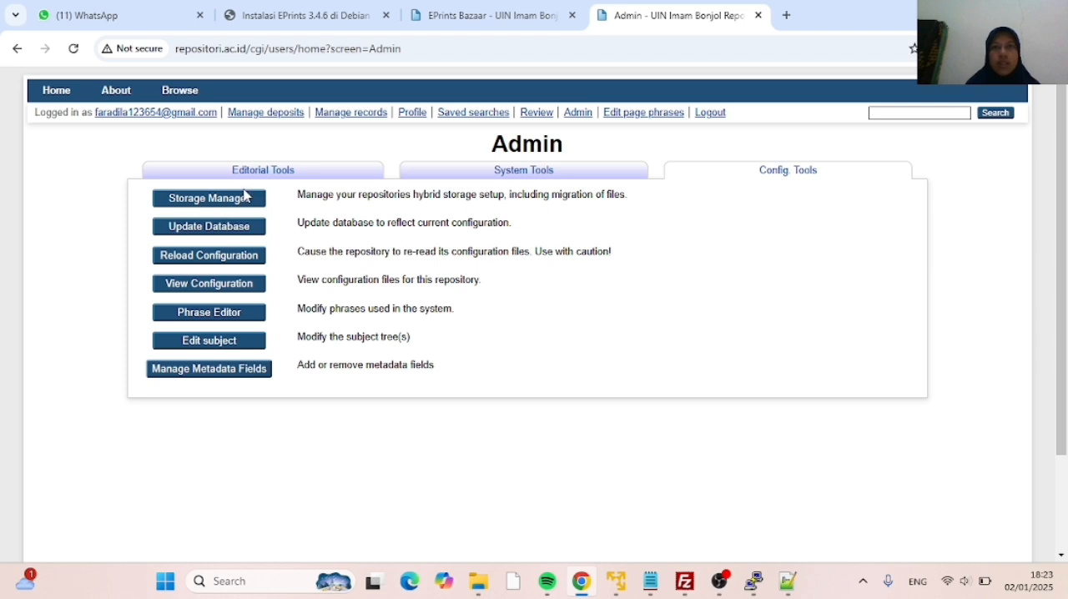
left_click(217, 344)
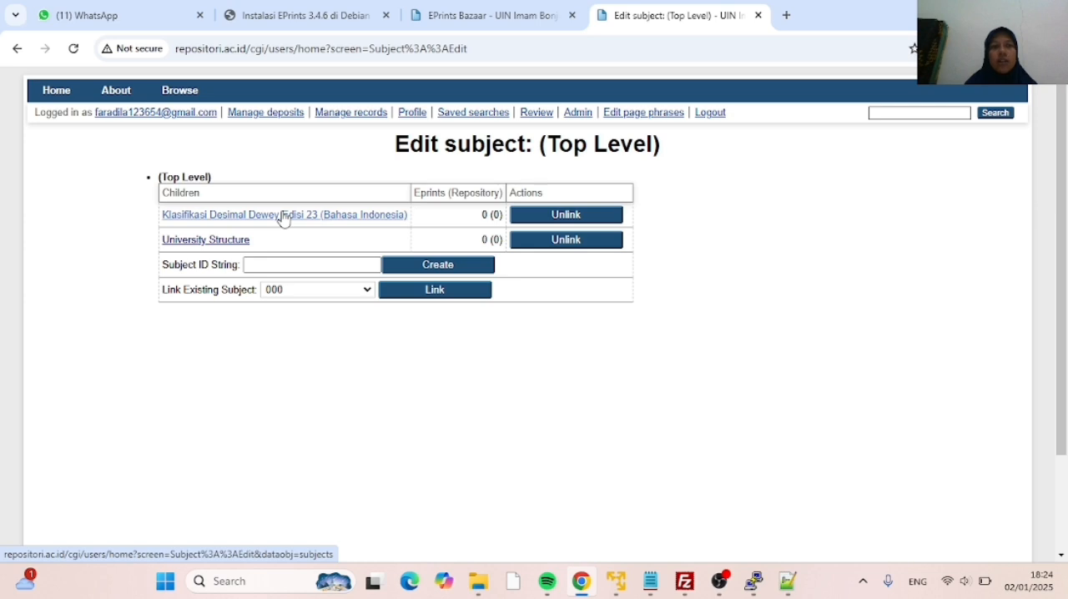
left_click(212, 243)
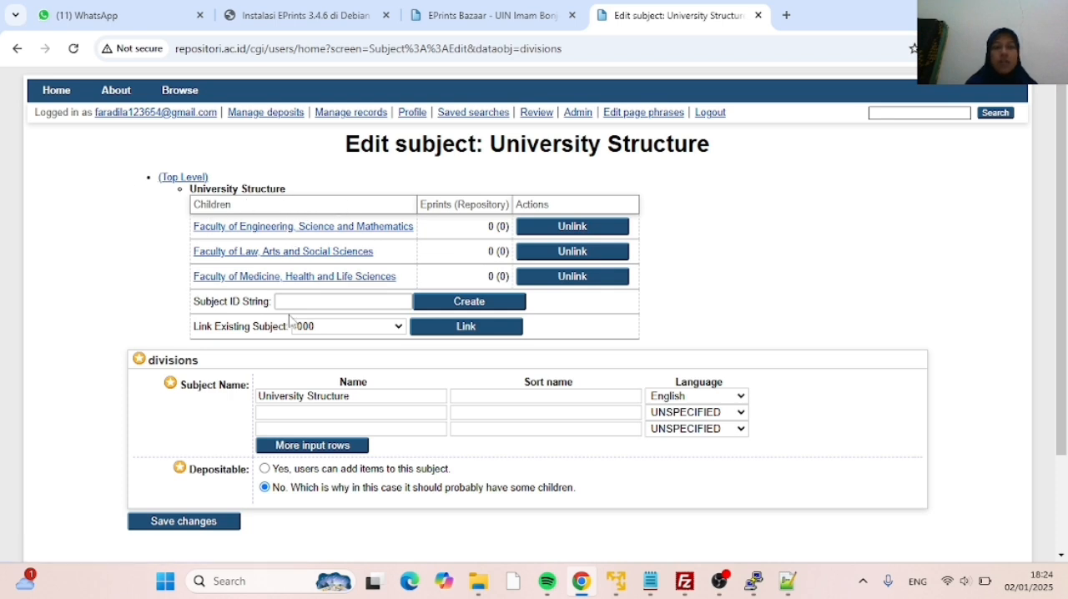
Replace the English subject name of the divisions root with UIN Imam Bonjol Padang
scroll(263, 236, "down", 1)
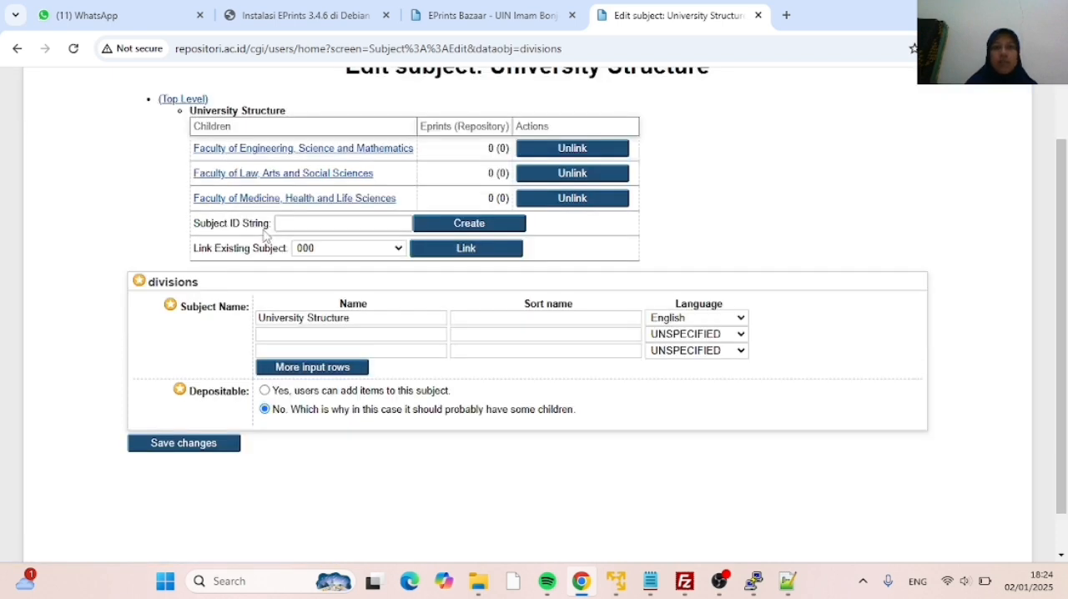
scroll(356, 167, "down", 1)
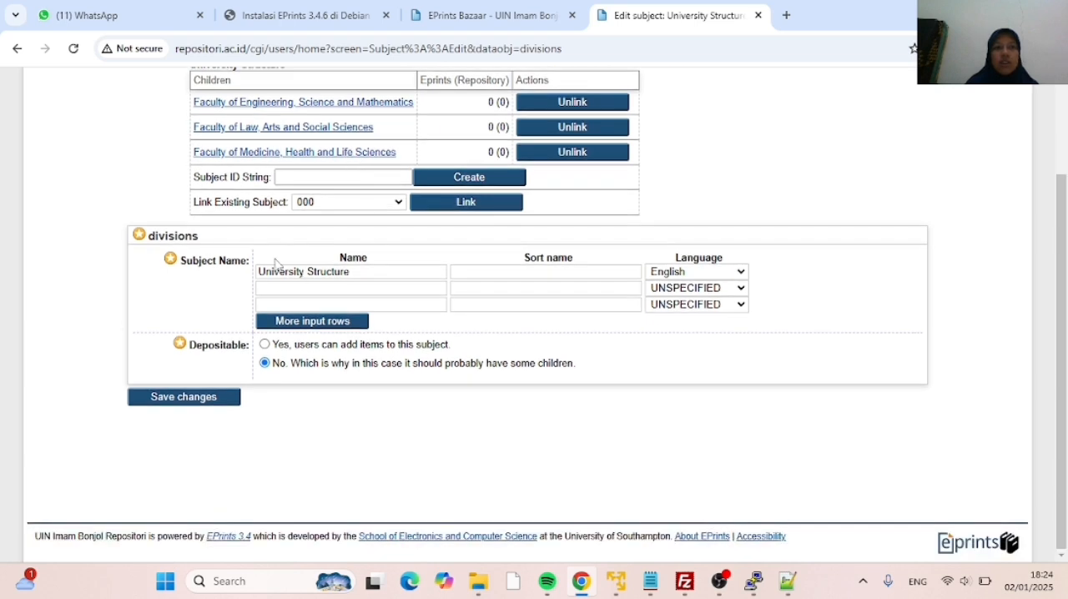
left_click(368, 271)
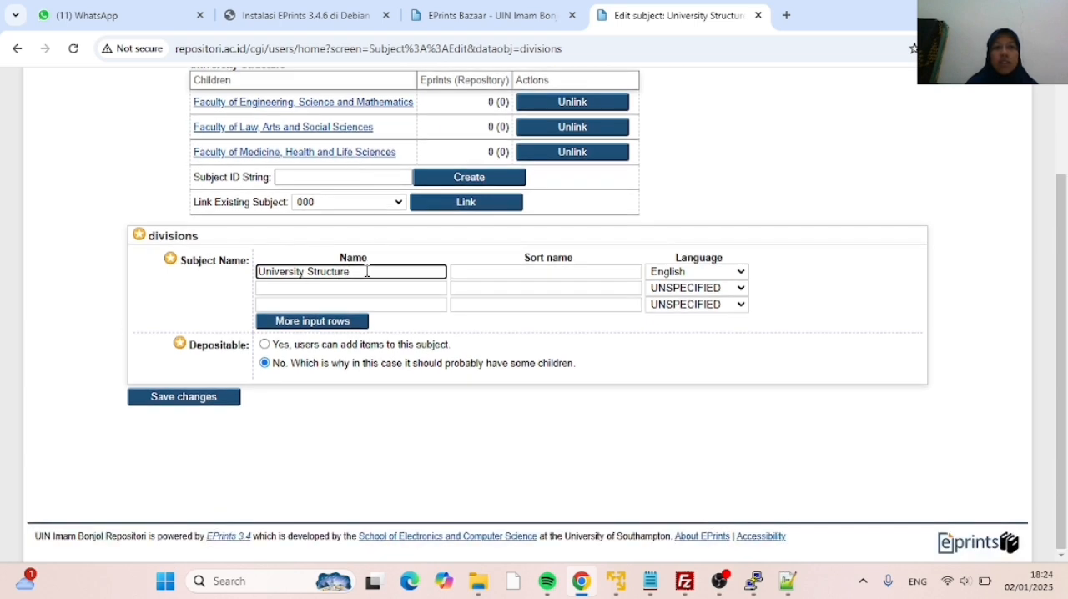
key("BackSpace")
key("BackSpace")
key("BackSpace")
key("BackSpace")
key("BackSpace")
key("BackSpace")
key("BackSpace")
key("BackSpace")
key("BackSpace")
key("BackSpace")
key("BackSpace")
key("BackSpace")
key("BackSpace")
key("BackSpace")
key("BackSpace")
key("BackSpace")
key("BackSpace")
key("BackSpace")
key("BackSpace")
key("BackSpace")
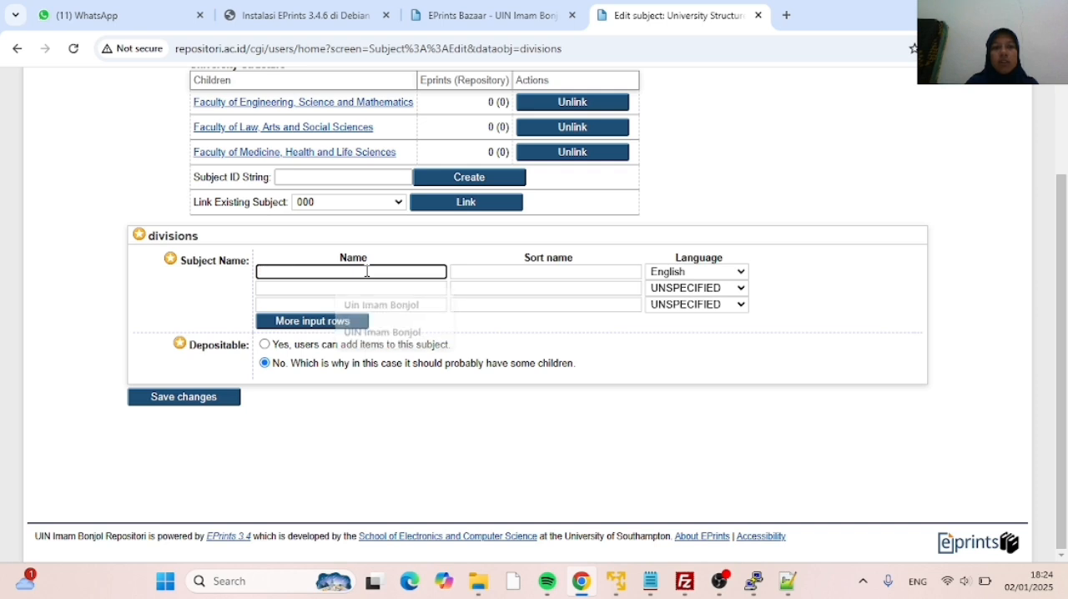
type("UI")
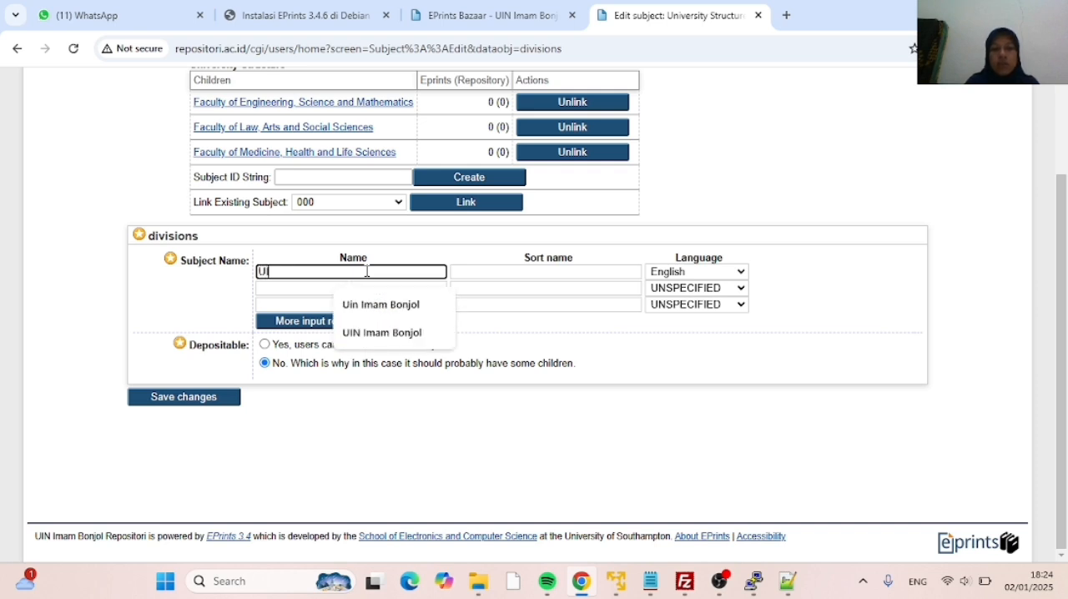
type("N Imam Bonjol ")
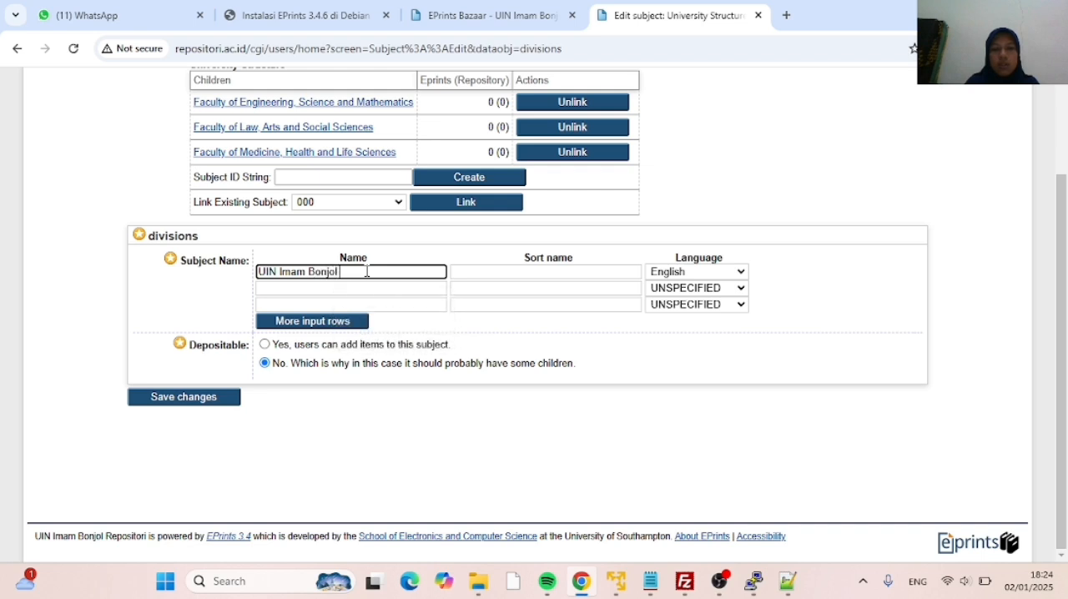
type("Padang")
scroll(368, 266, "up", 2)
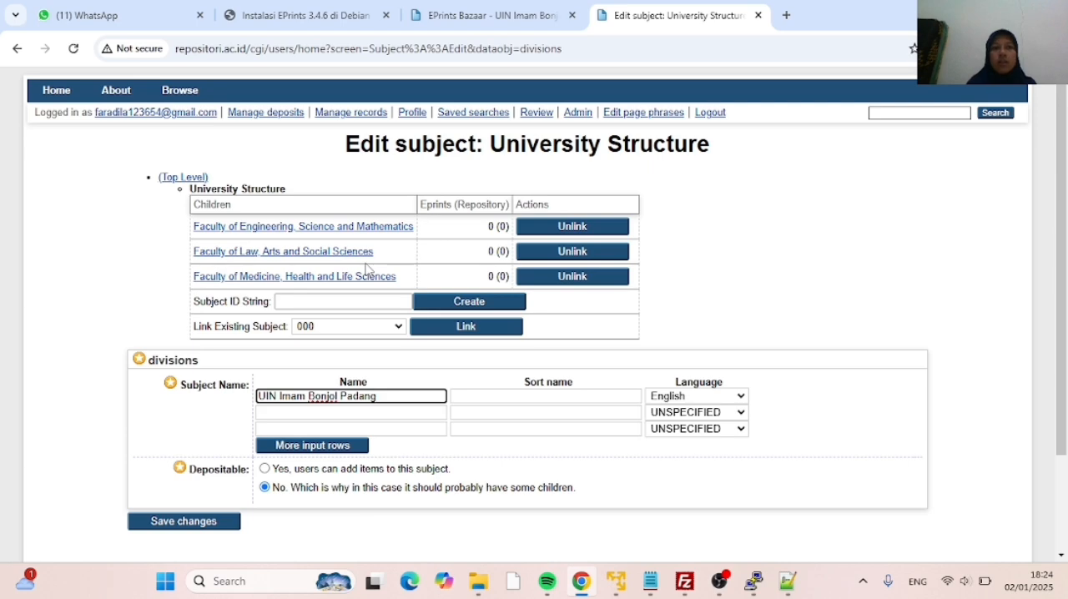
scroll(365, 326, "down", 1)
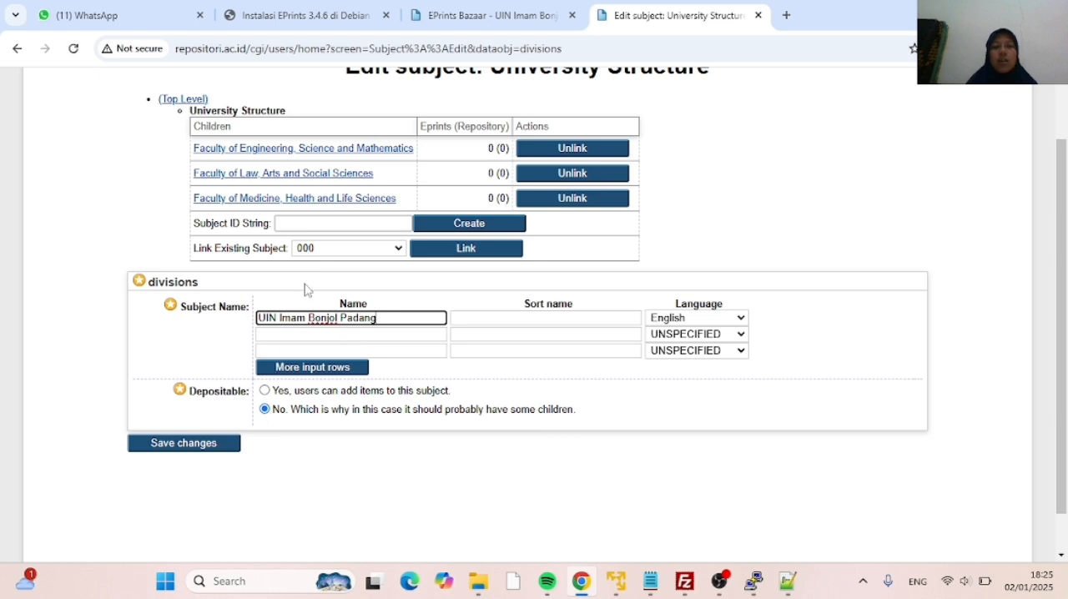
scroll(384, 322, "up", 1)
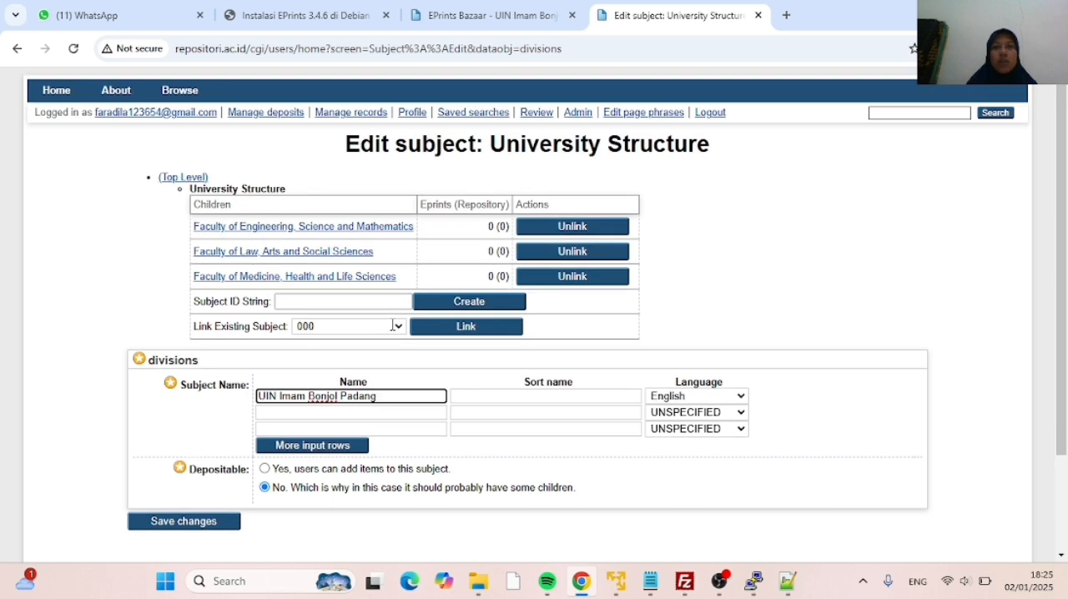
scroll(396, 330, "down", 1)
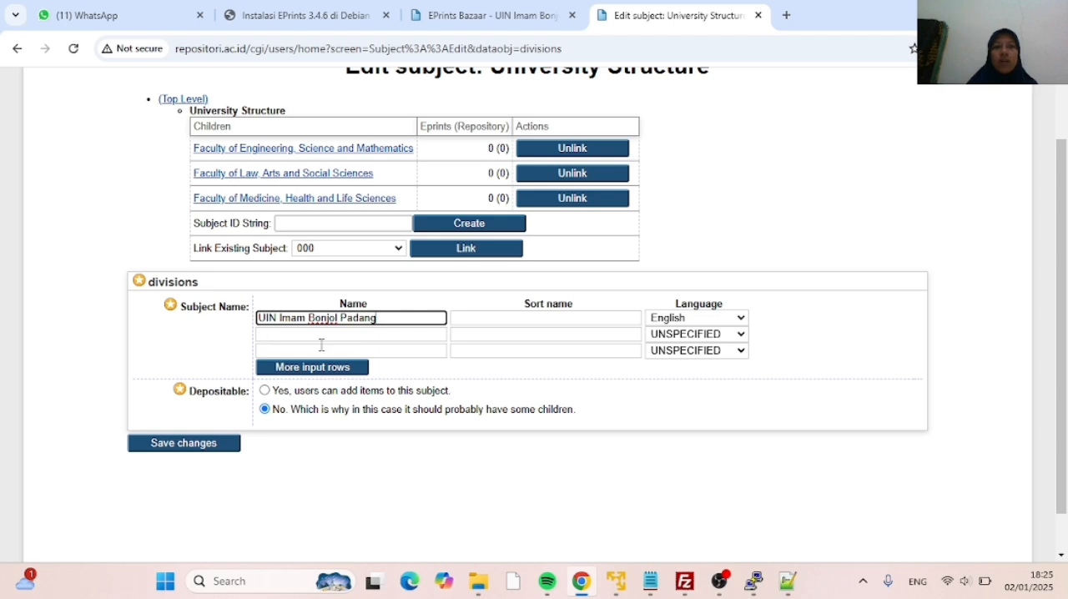
scroll(360, 324, "up", 1)
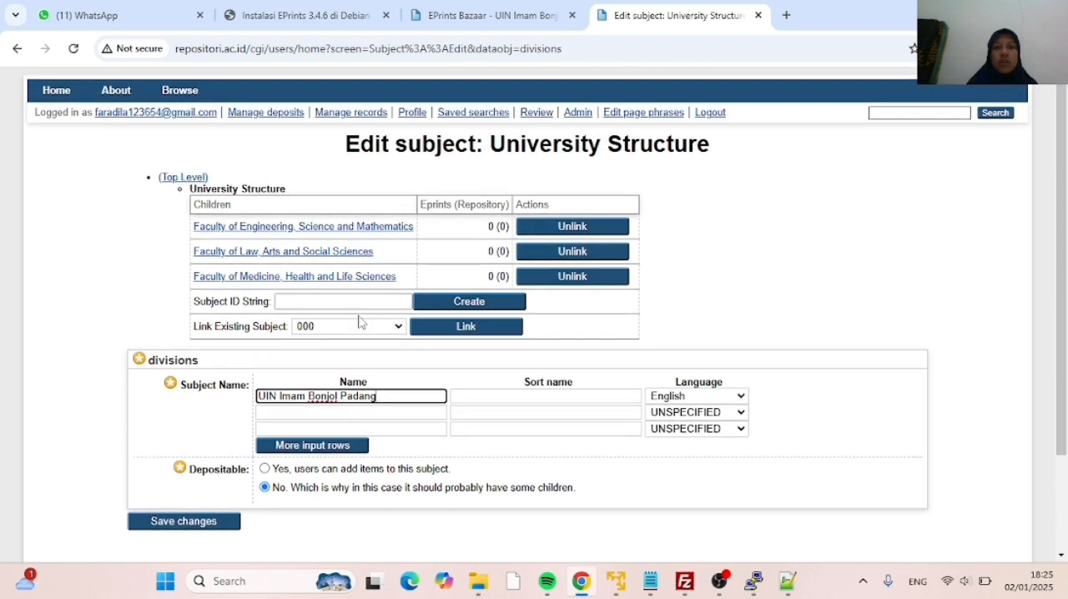
scroll(323, 407, "down", 1)
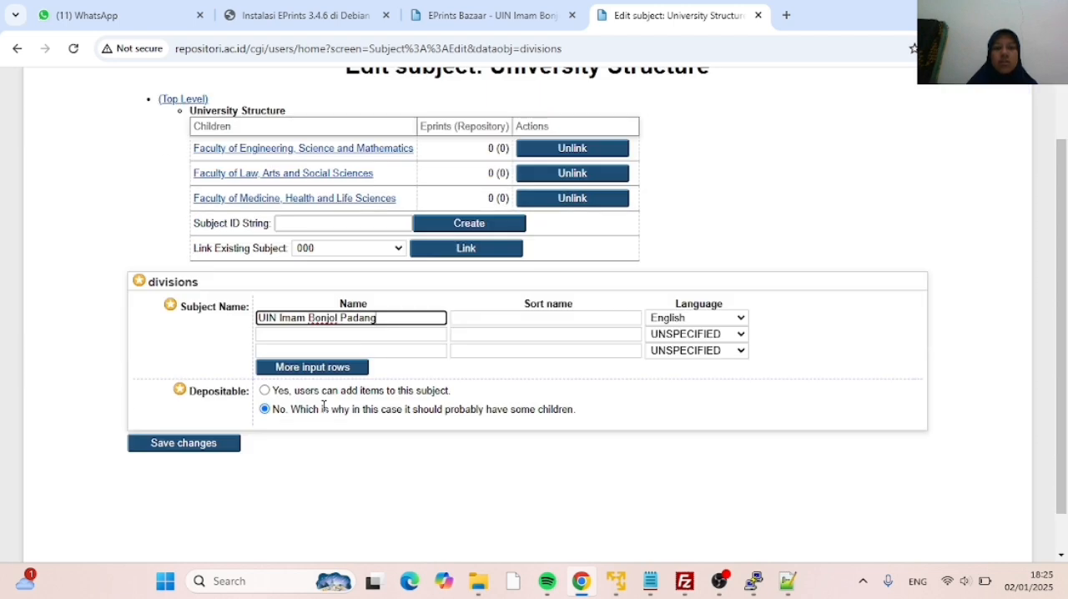
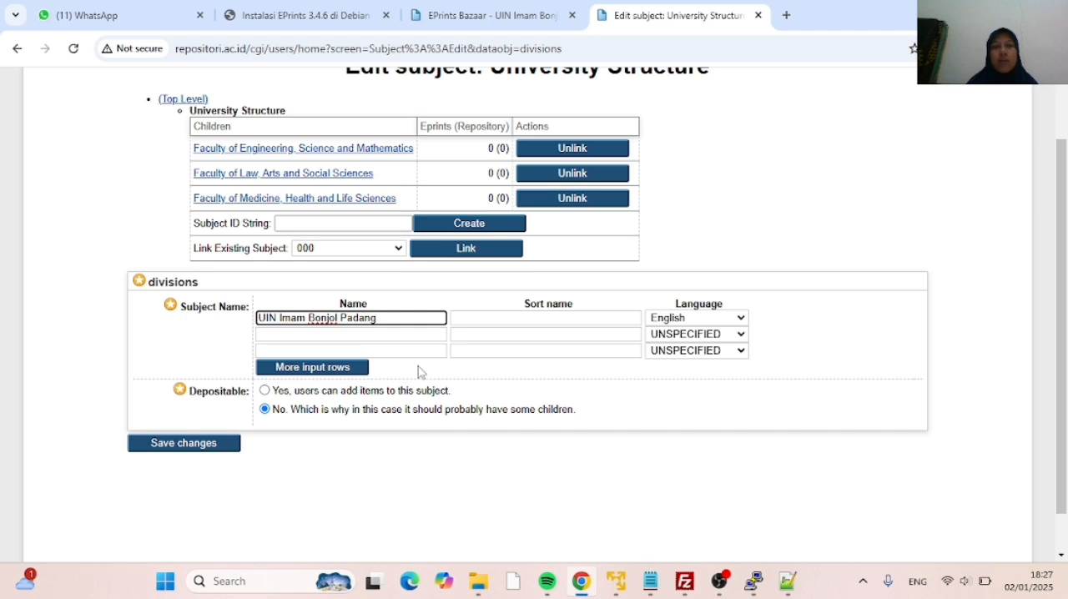
Save the renamed divisions root and create a child subject under it with the ID fah
left_click(193, 449)
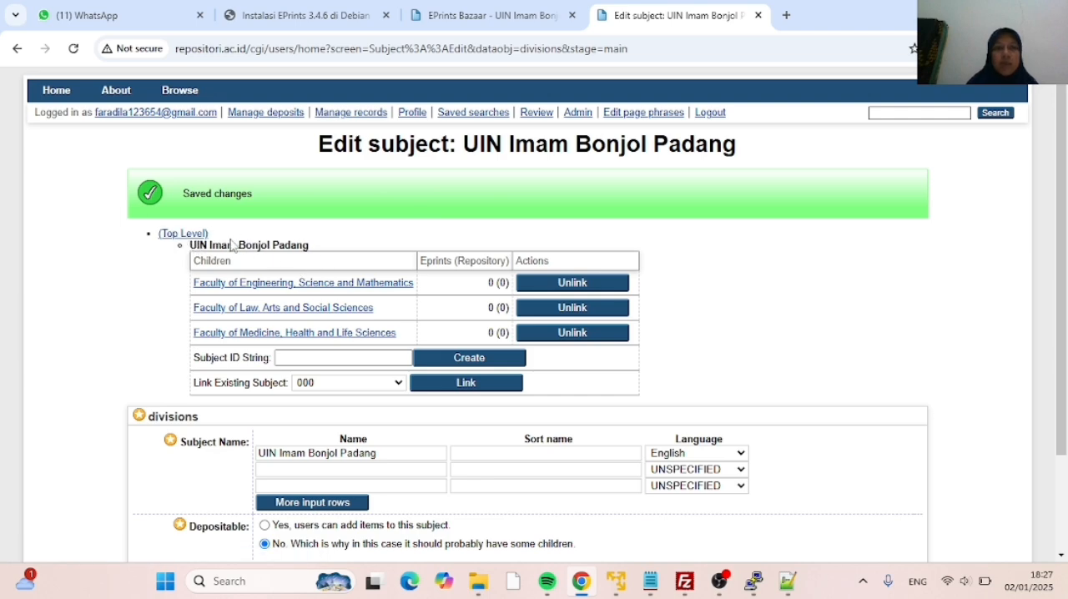
scroll(333, 250, "down", 1)
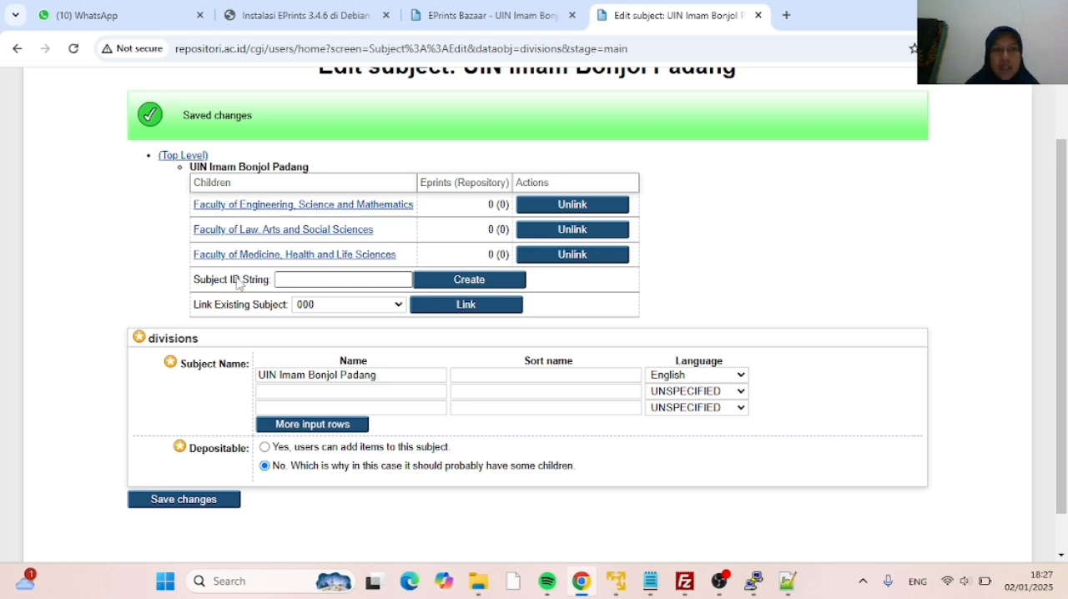
left_click(280, 279)
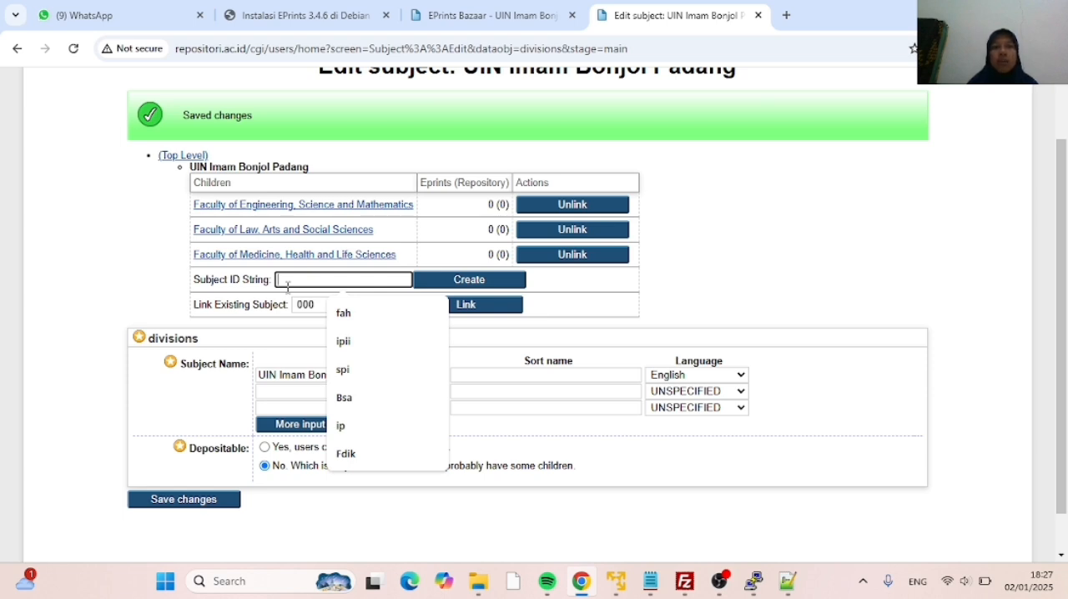
type("fah")
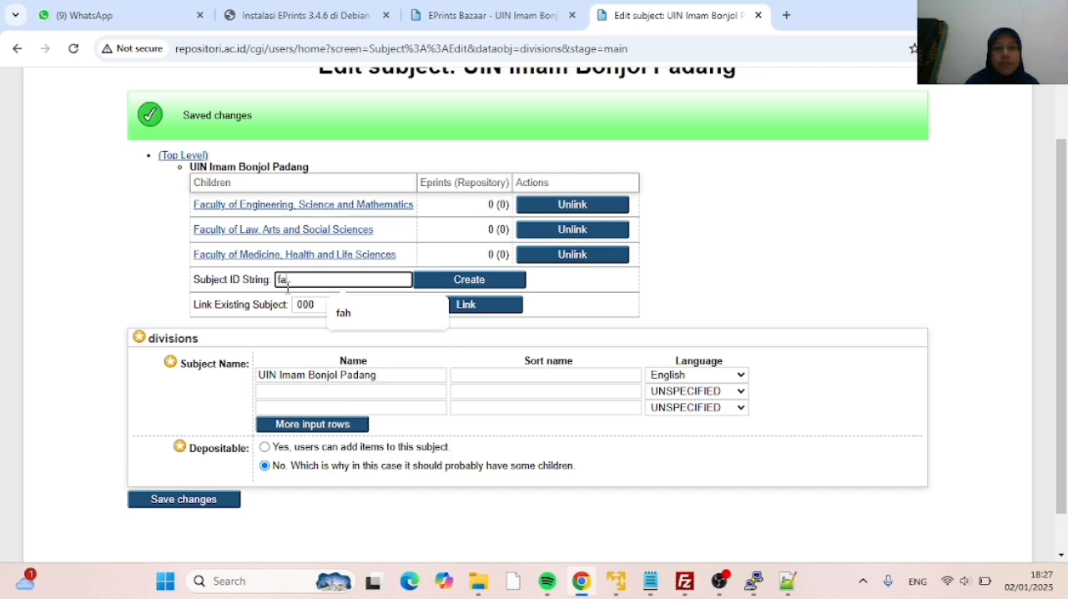
left_click(451, 282)
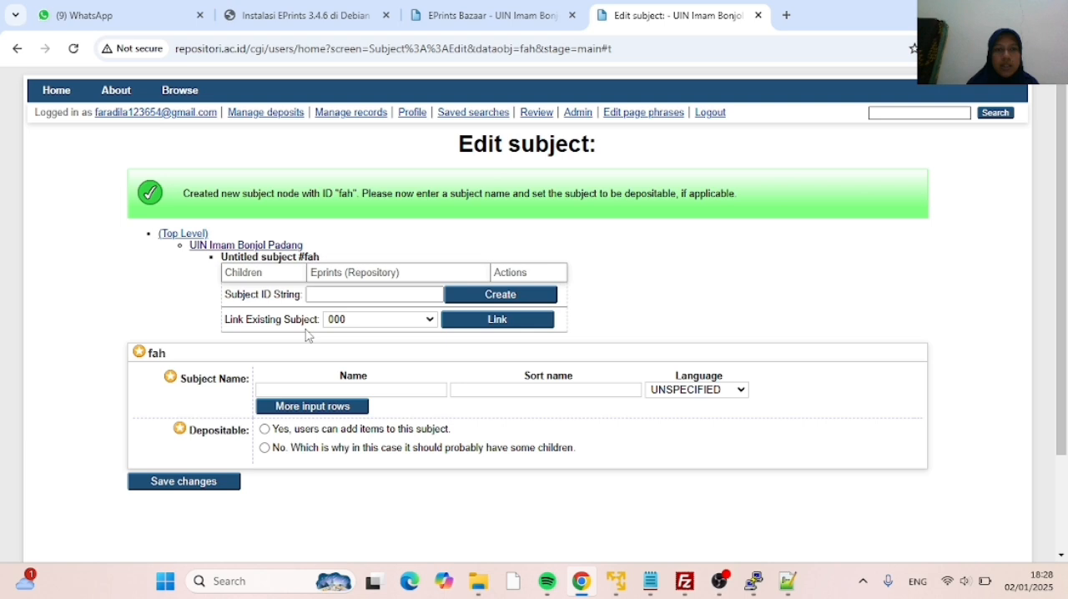
Name the fah subject Fakultas Adab dan Humaniora, make it non-depositable, and save it
left_click(281, 391)
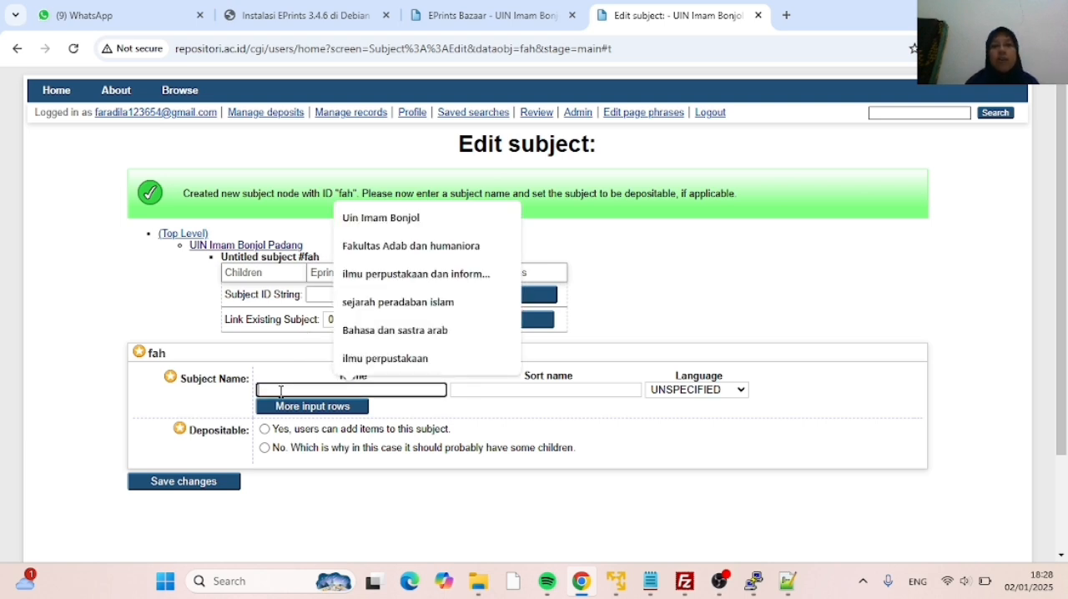
type("F")
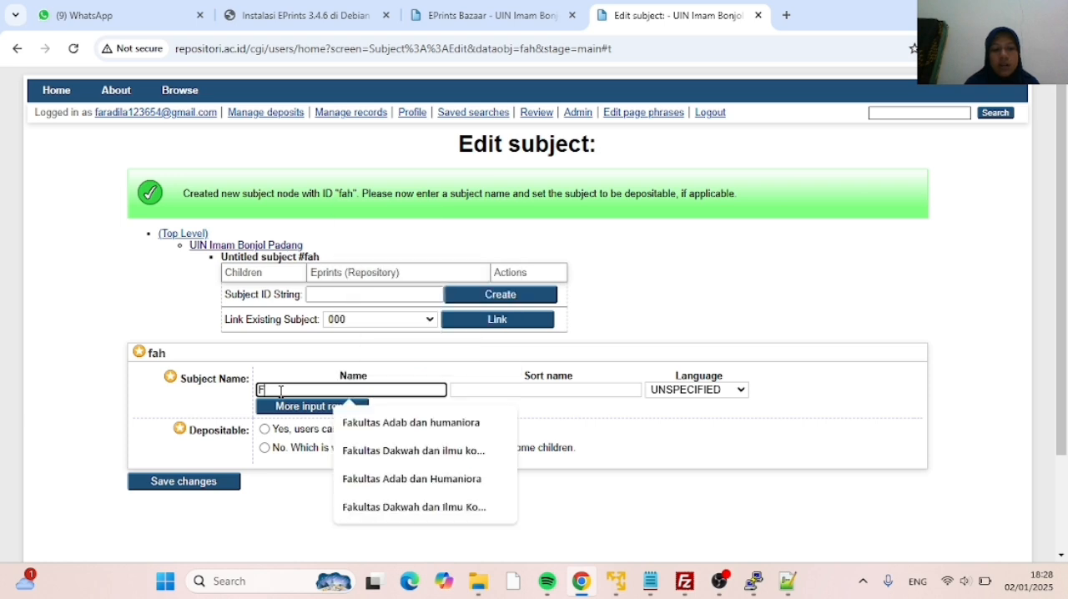
type("akultas")
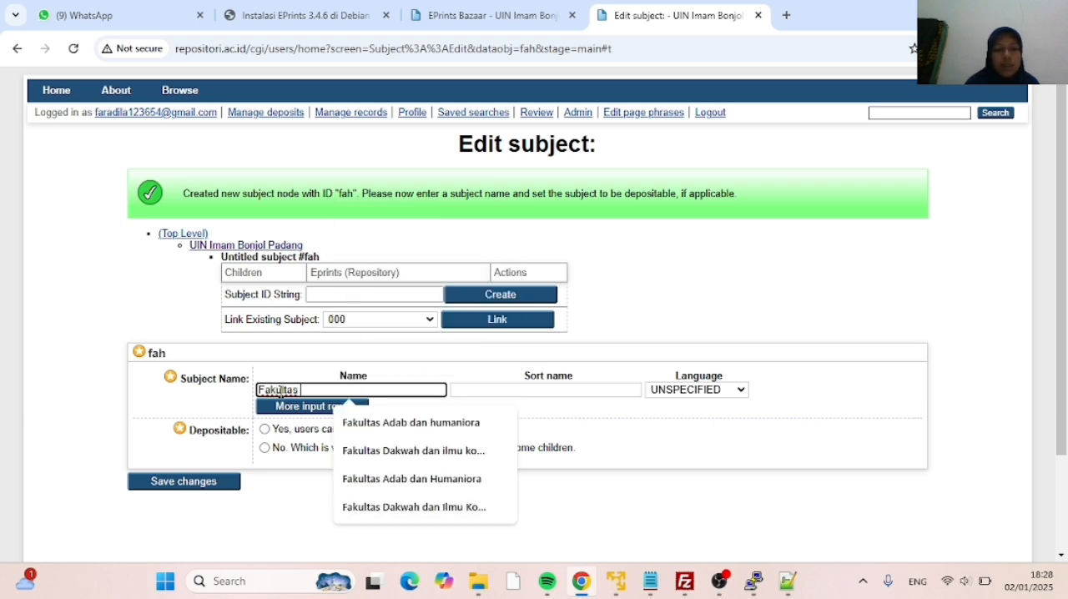
type(" Adab")
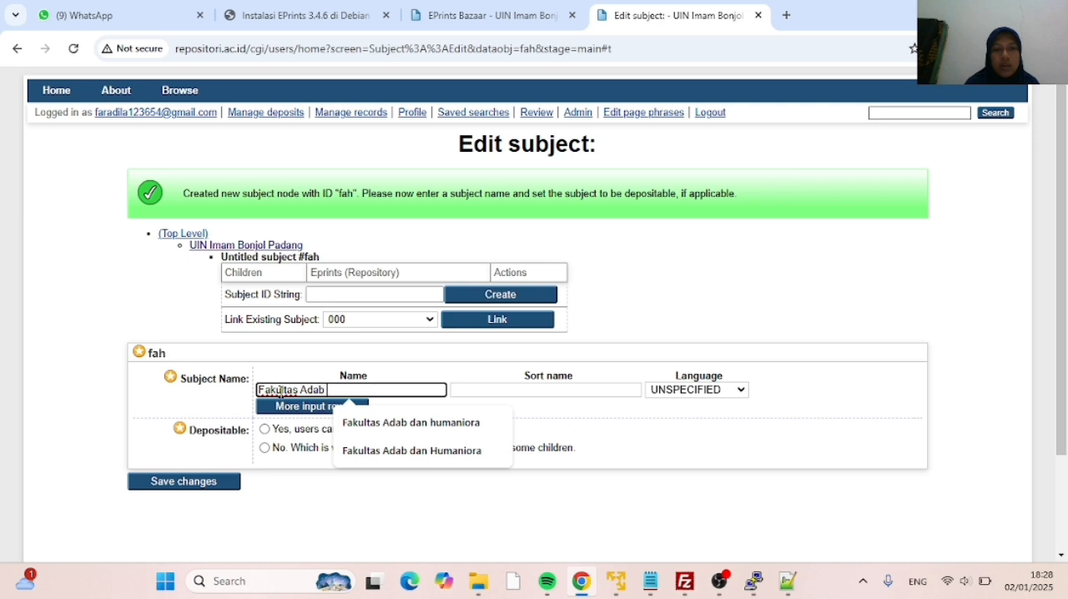
type(" dan H")
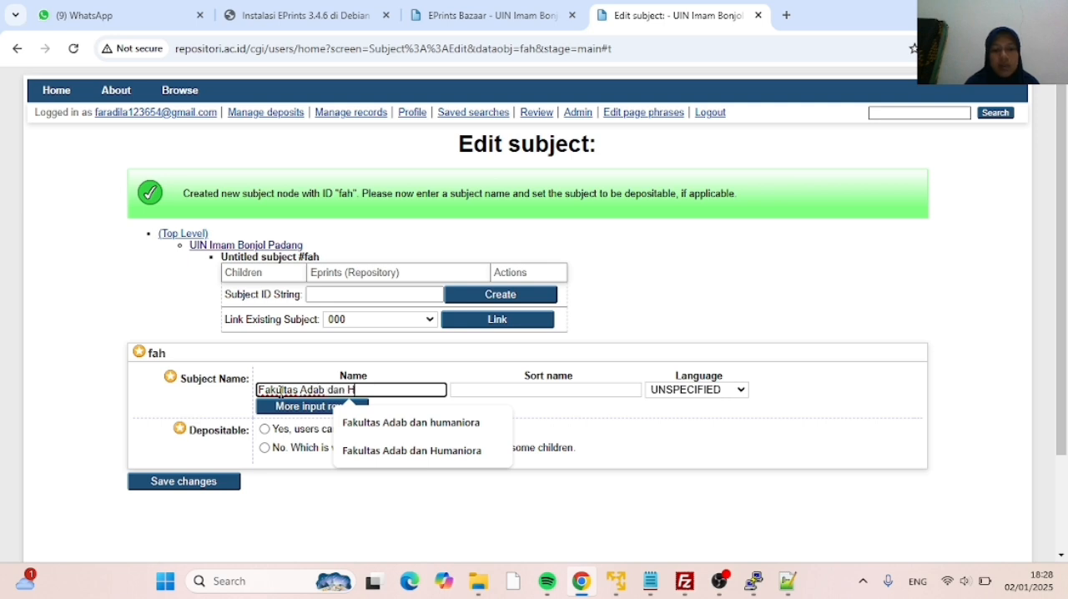
type("umaniora")
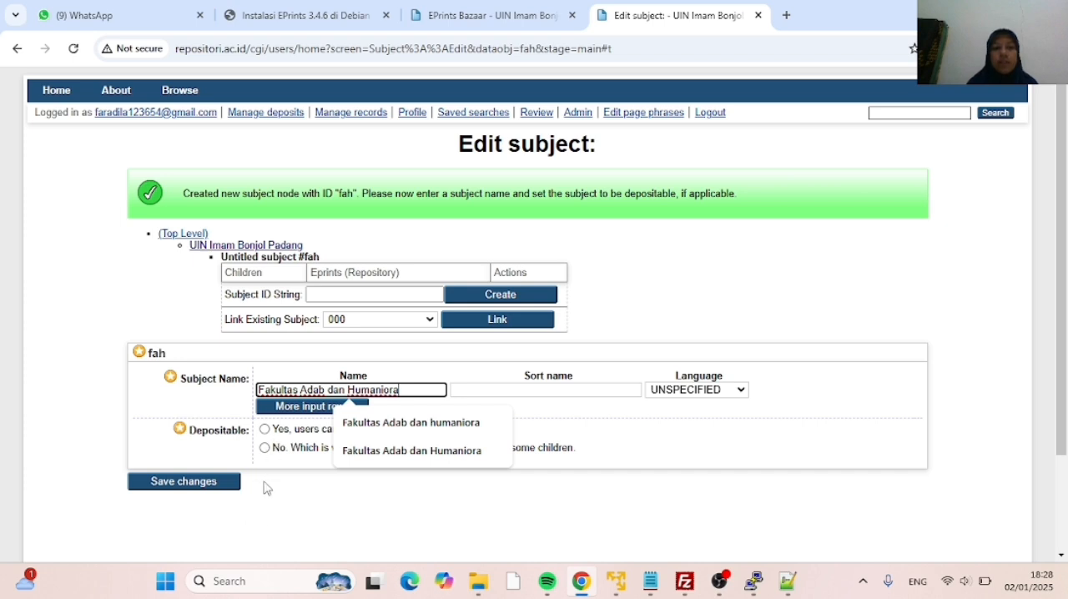
left_click(265, 487)
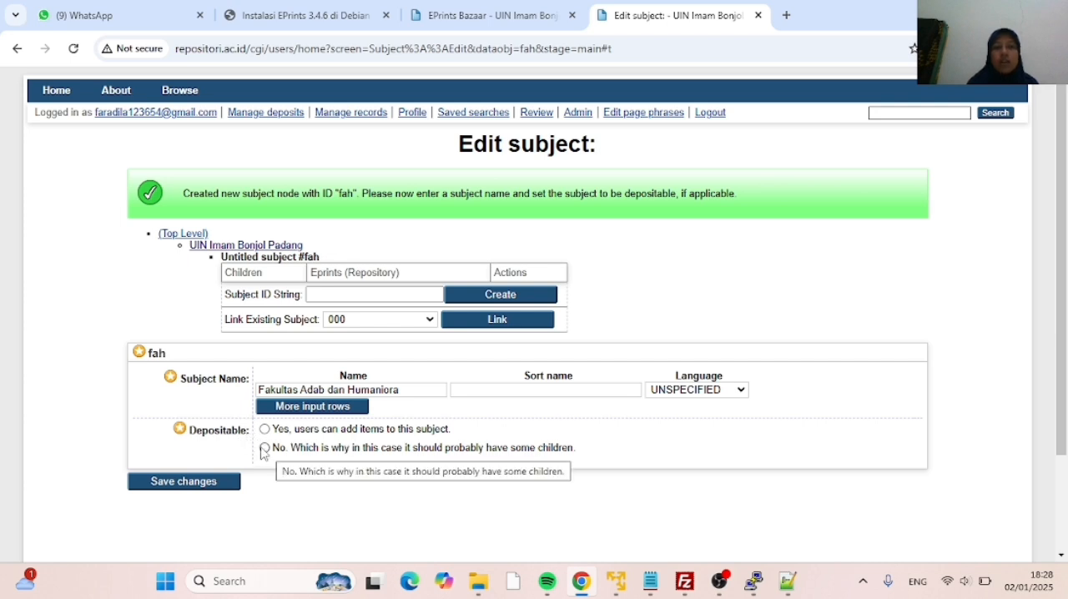
left_click(264, 449)
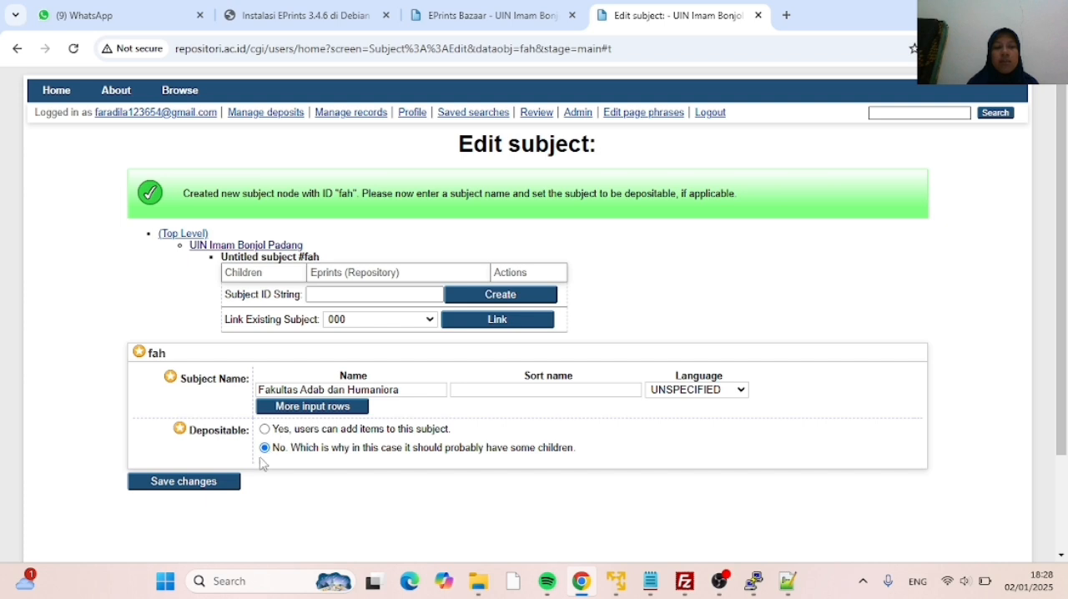
left_click(192, 488)
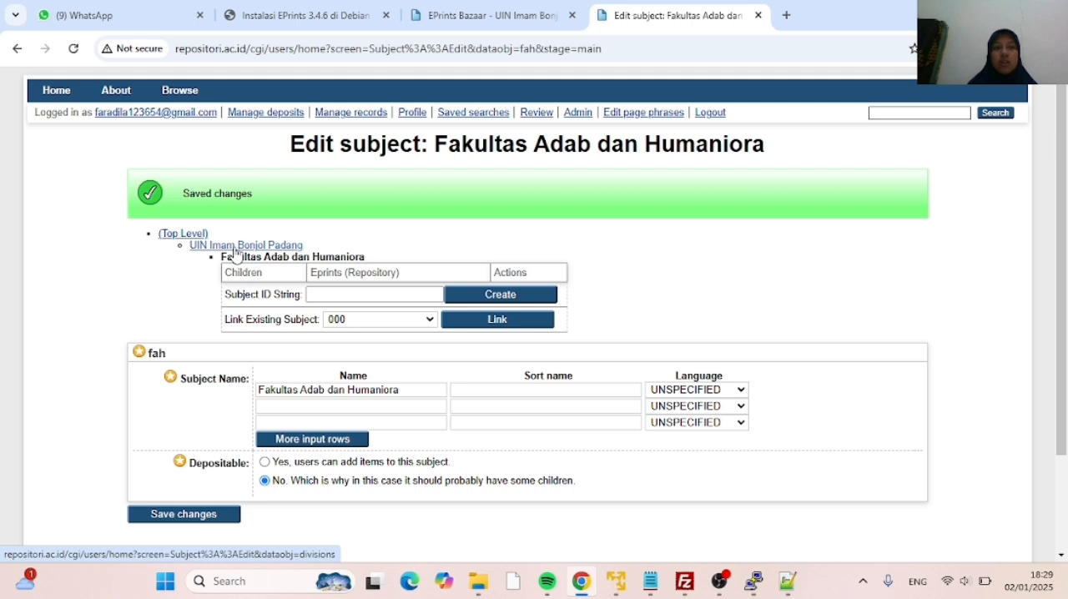
Return to the UIN Imam Bonjol Padang subject and create another child subject with the ID fdik
left_click(236, 253)
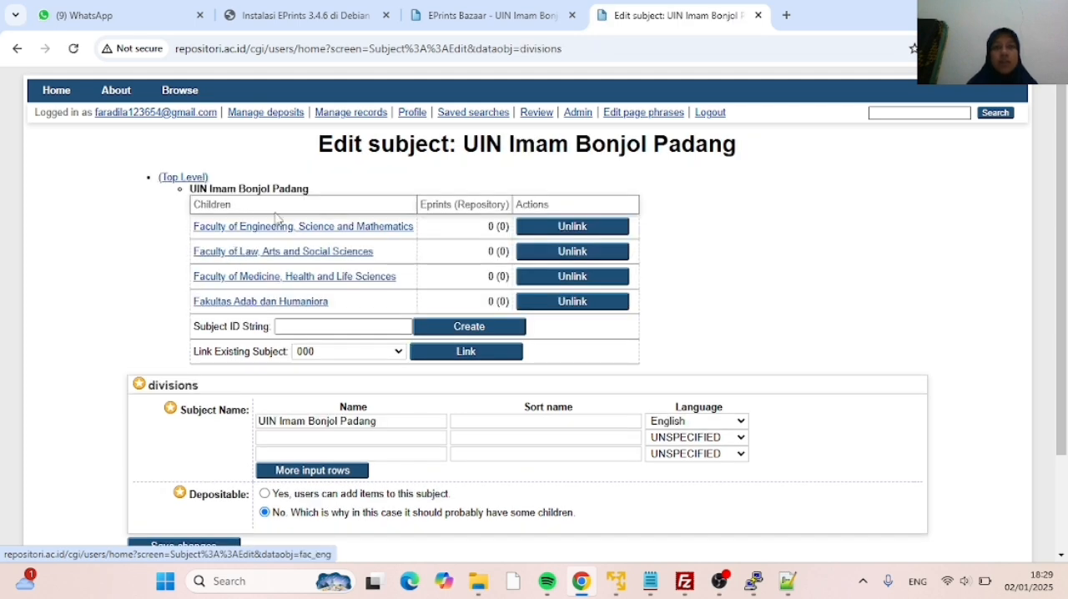
left_click(287, 324)
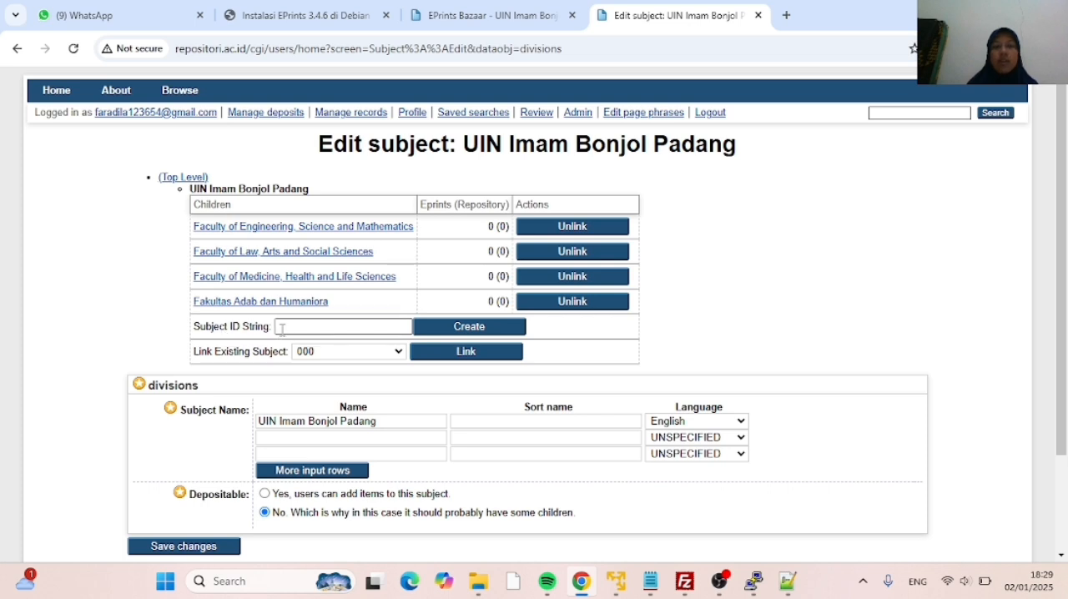
left_click(283, 328)
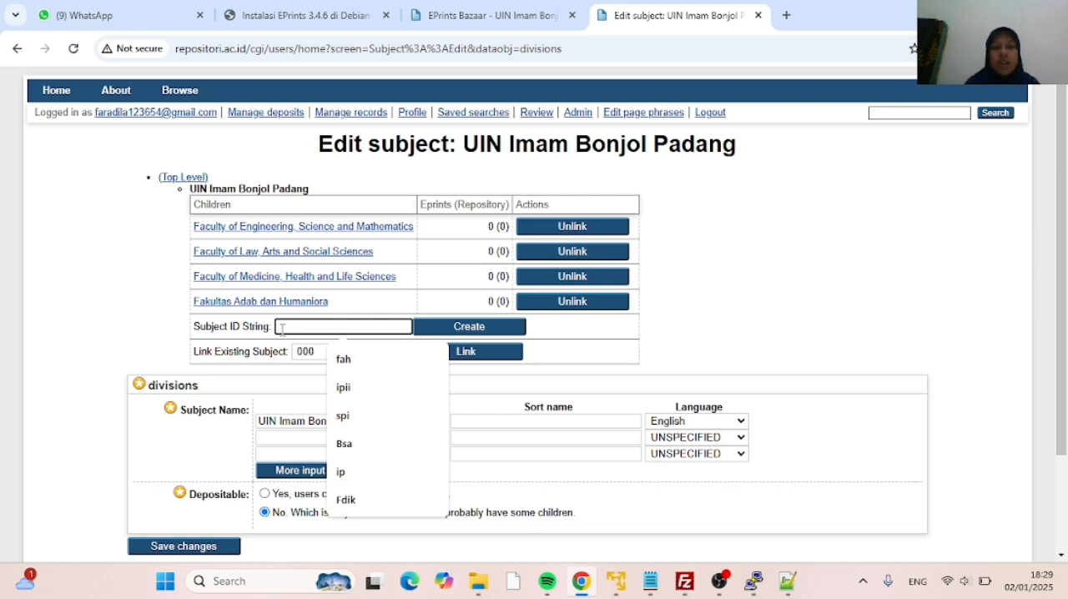
type("fdik")
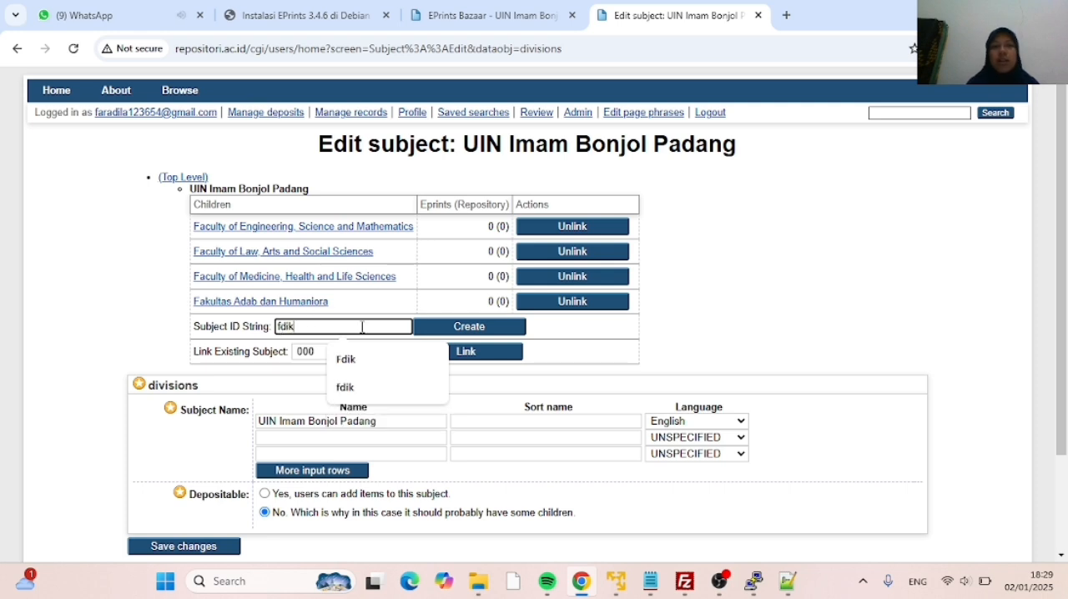
left_click(441, 334)
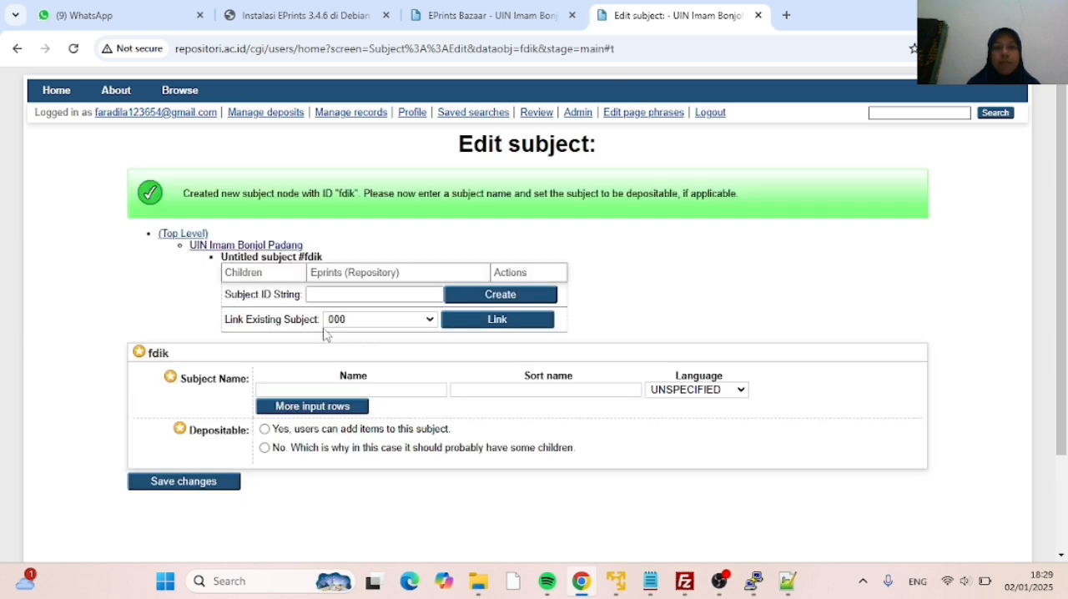
Name the fdik subject Fakultas Dakwah dan Ilmu Komunikasi, make it non-depositable, and save it
left_click(284, 390)
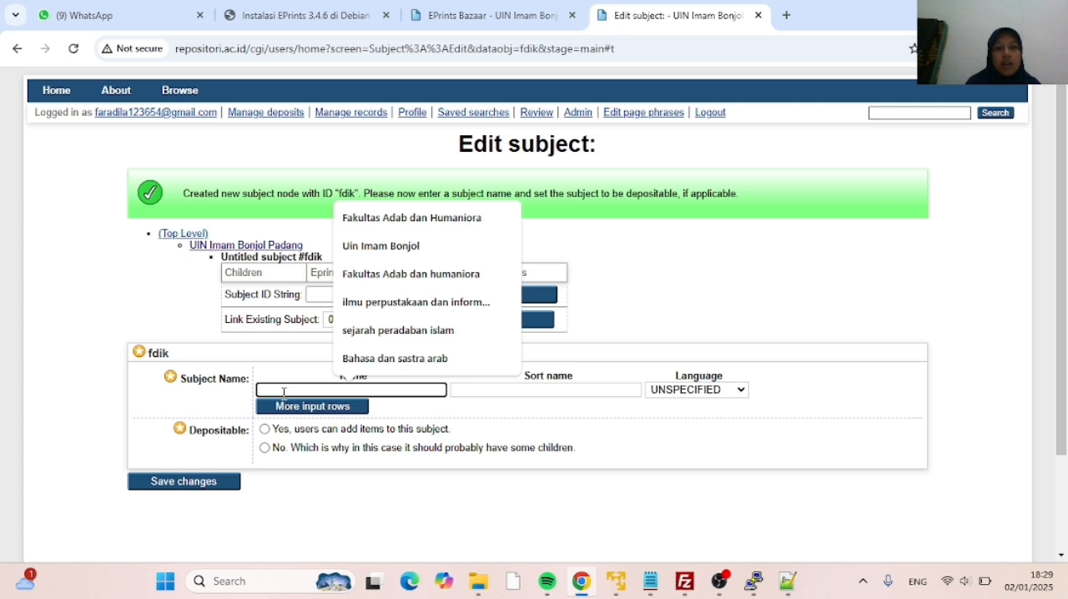
type("Faku")
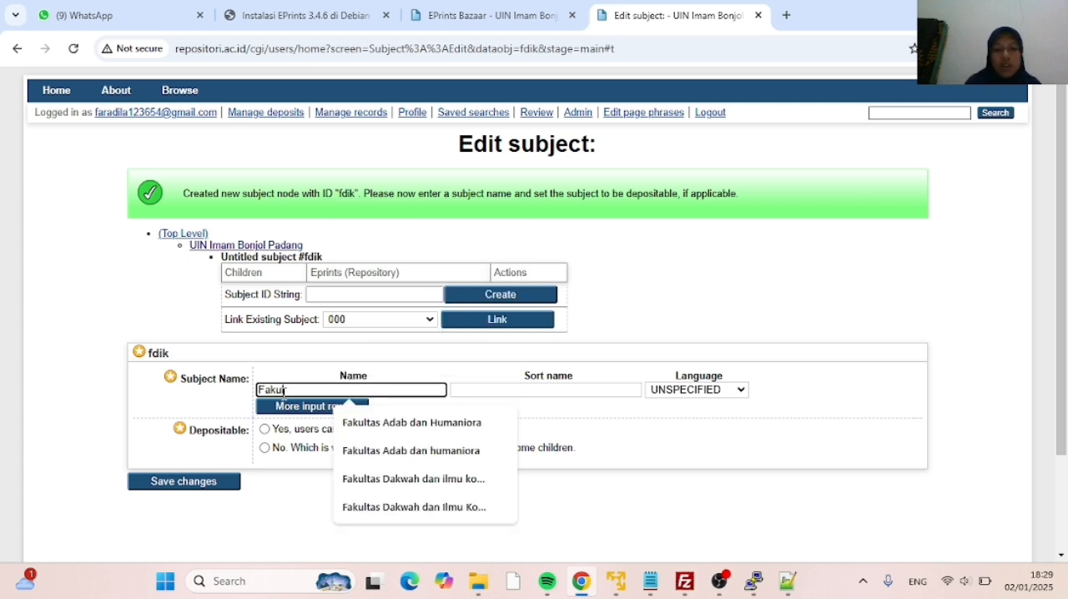
type("ltas ")
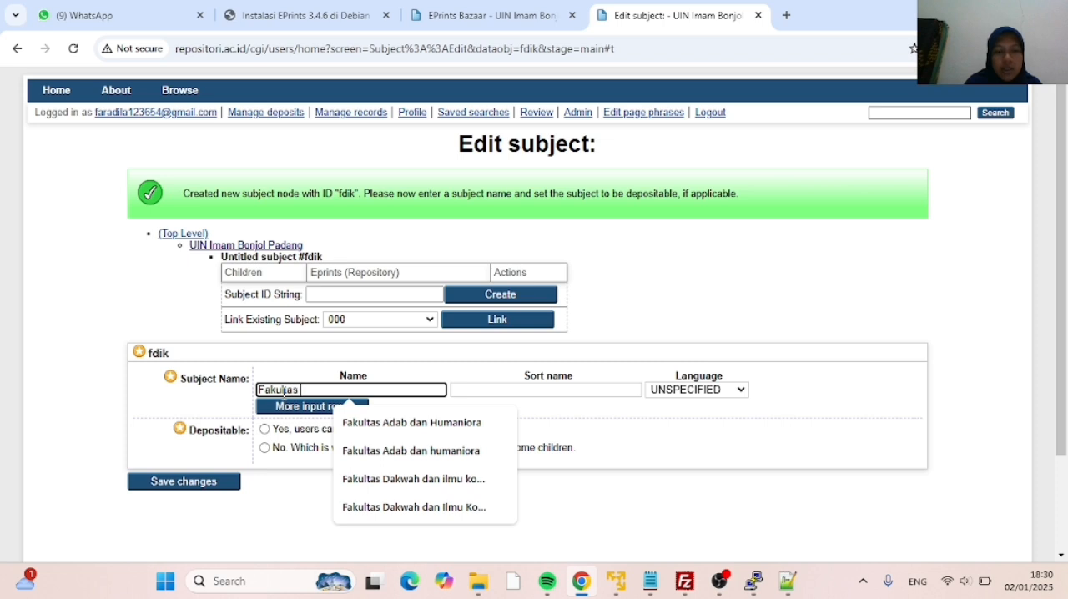
type("Dak")
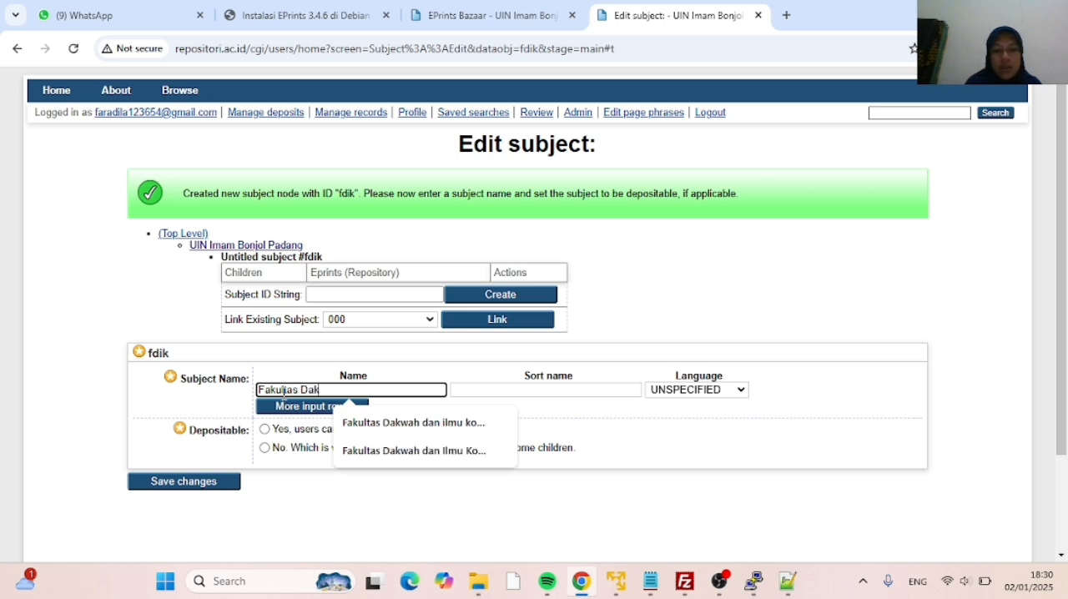
type("wah dan")
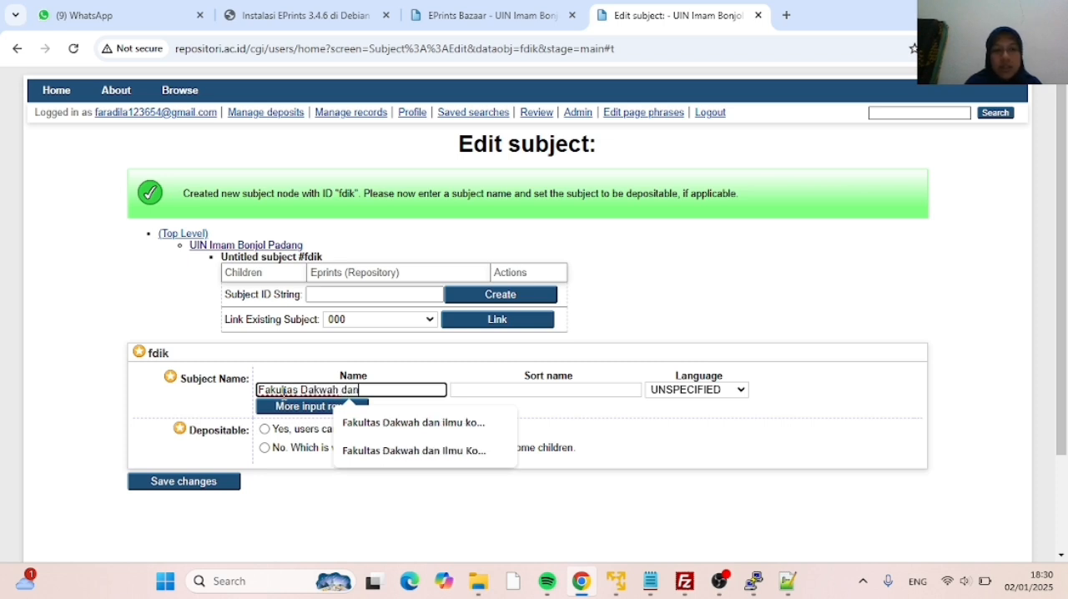
type(" Ilmu")
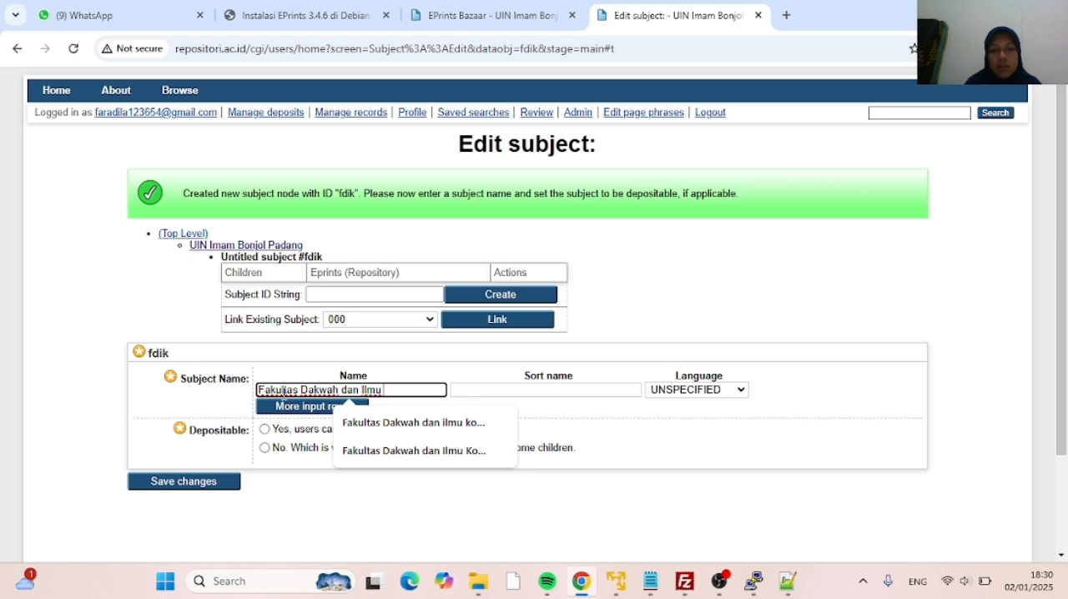
type(" KO")
type("O")
type("omunika")
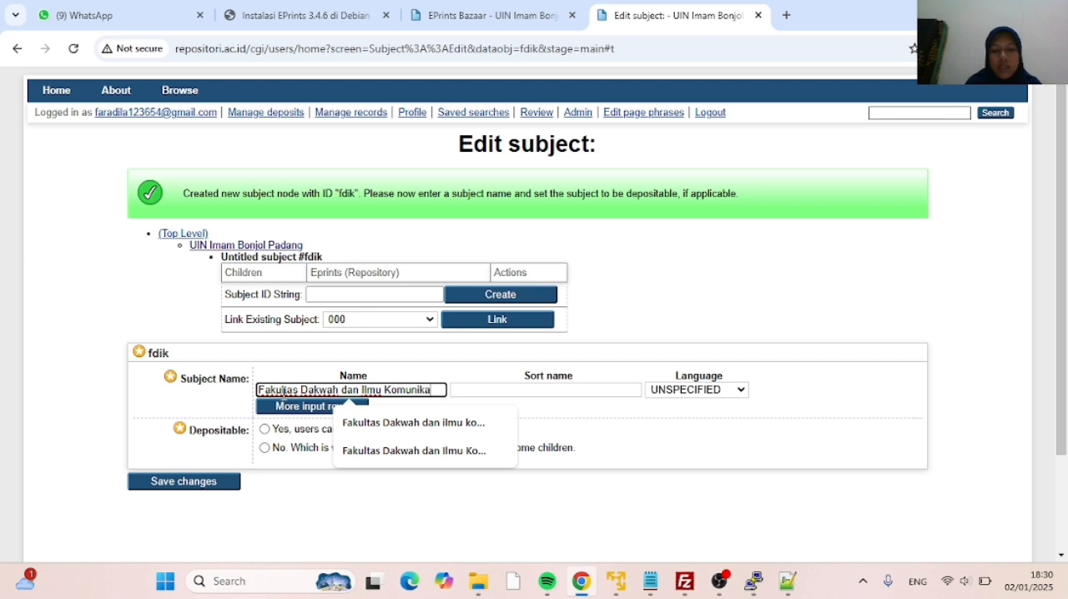
type("si")
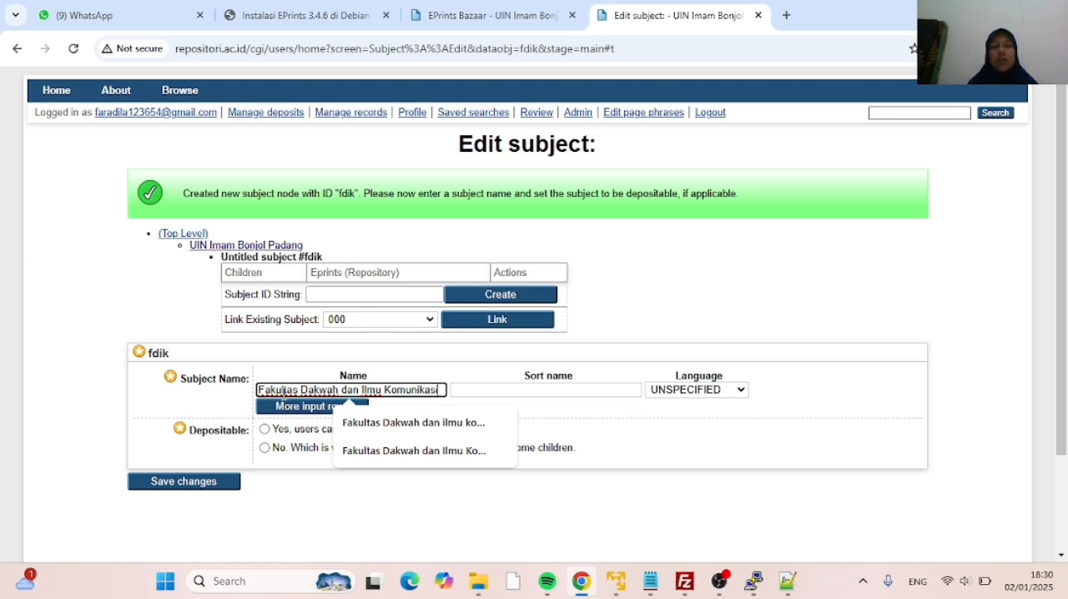
left_click(215, 485)
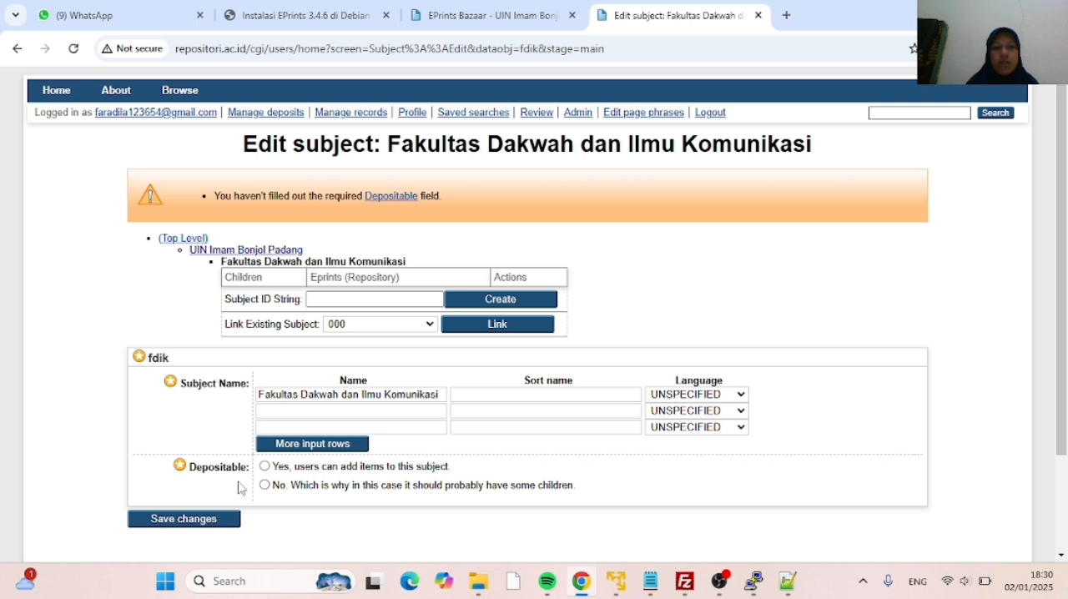
left_click(265, 485)
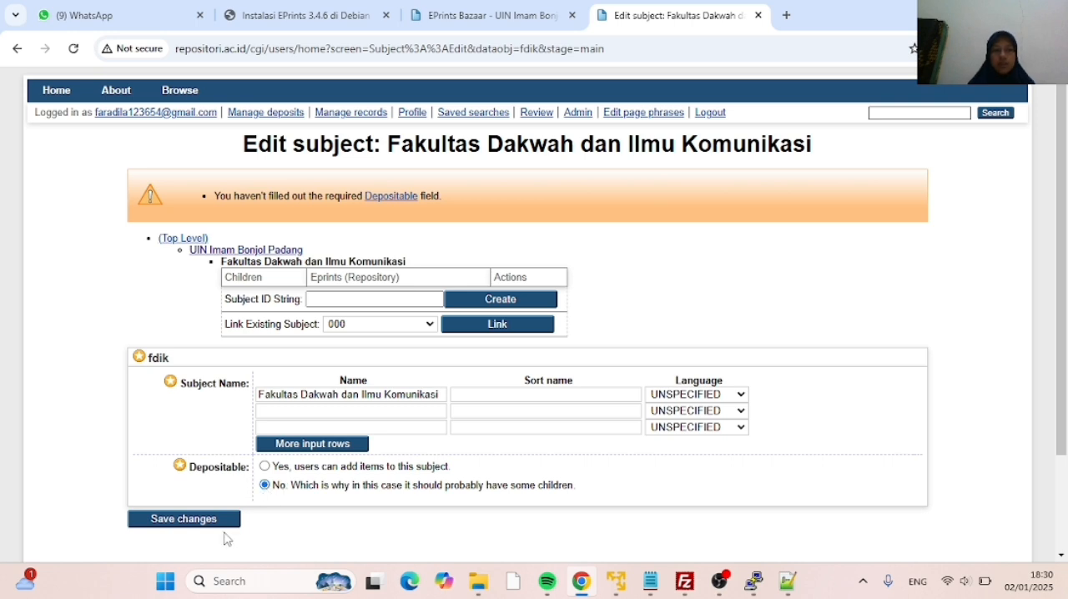
left_click(215, 518)
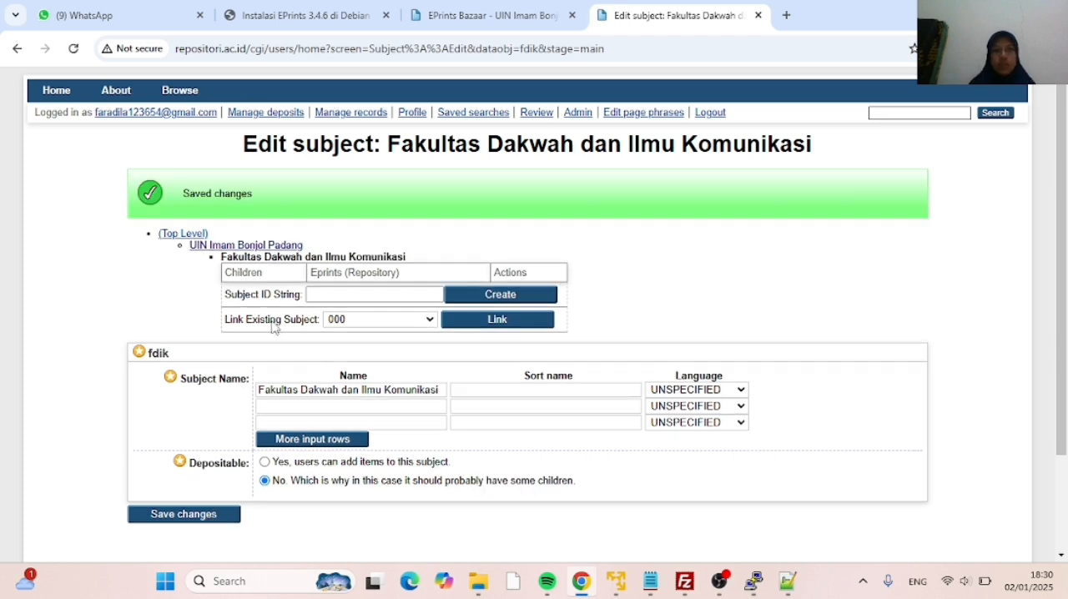
Open Fakultas Adab dan Humaniora under UIN Imam Bonjol Padang and create a child subject with the ID ipii
left_click(258, 250)
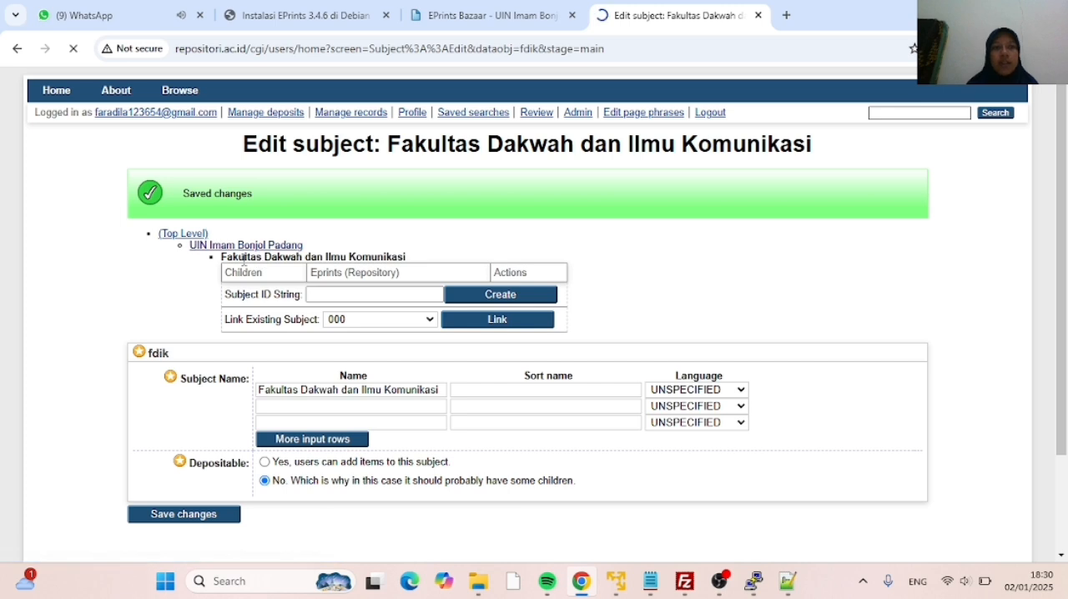
left_click(265, 248)
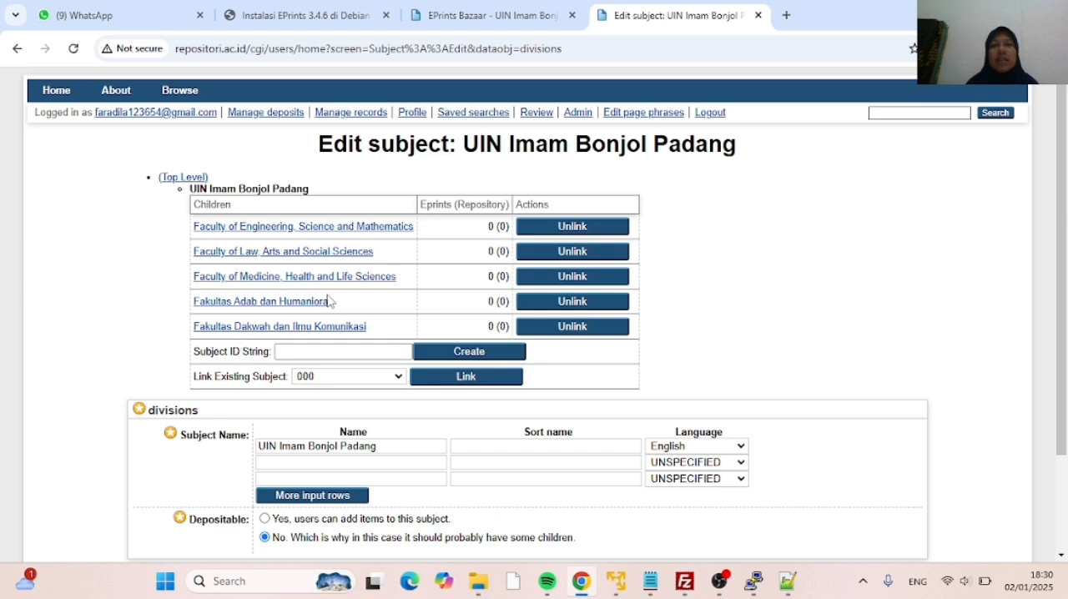
left_click(262, 305)
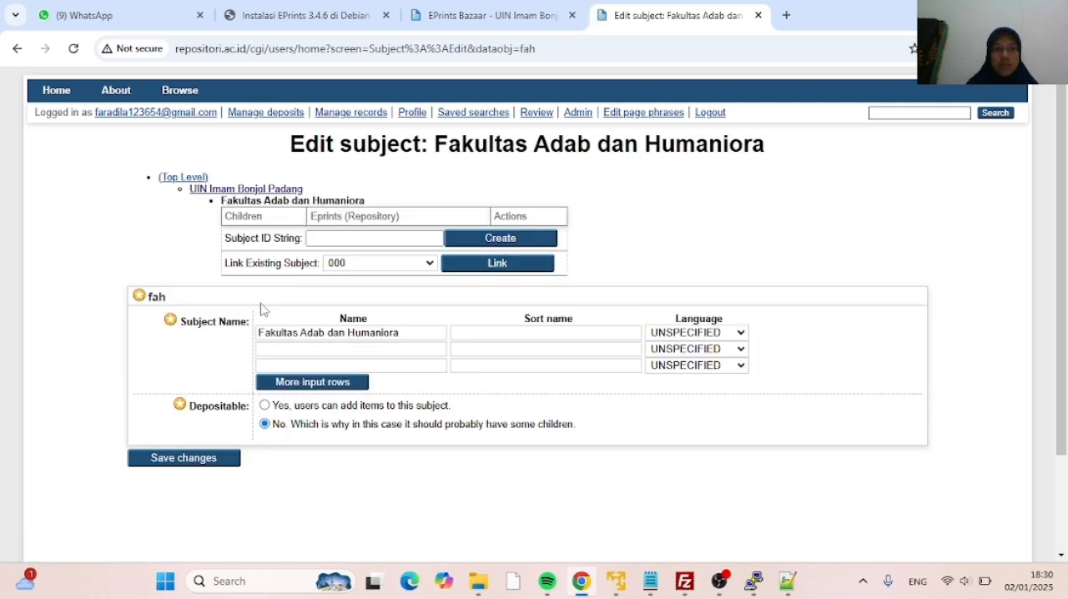
left_click(322, 240)
left_click(321, 240)
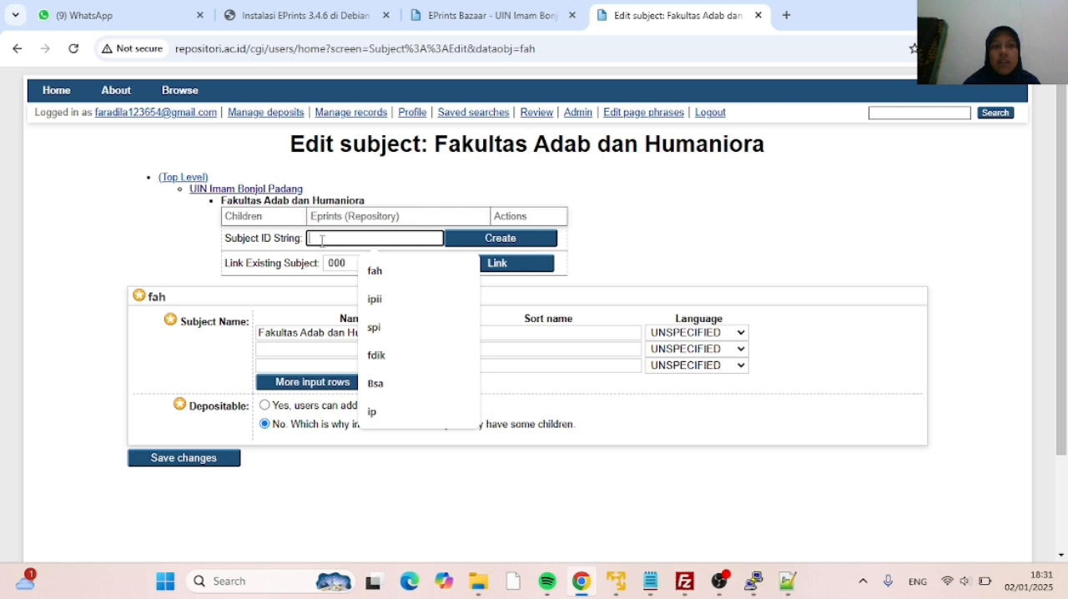
type("ipii")
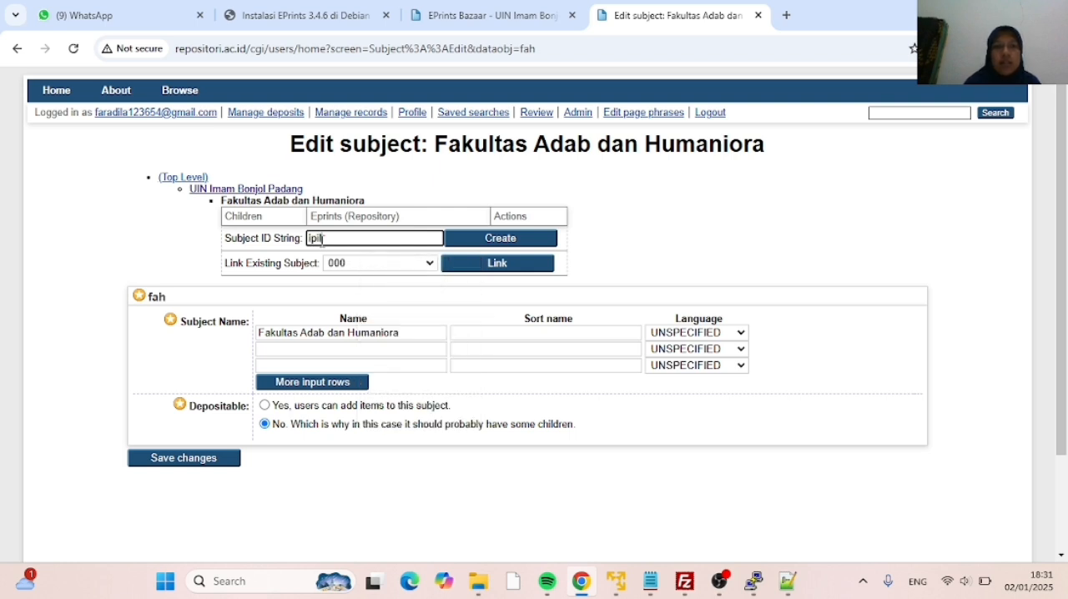
left_click(476, 246)
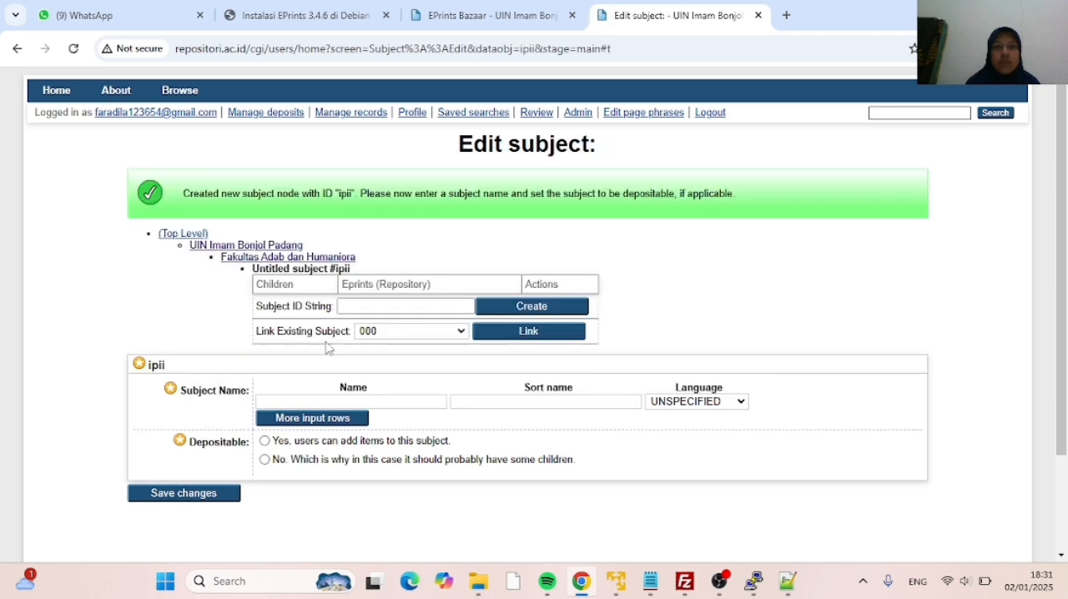
Name the ipii subject Ilmu Perpustakaan dan Informasi Islam, make it depositable, and save it
left_click(273, 404)
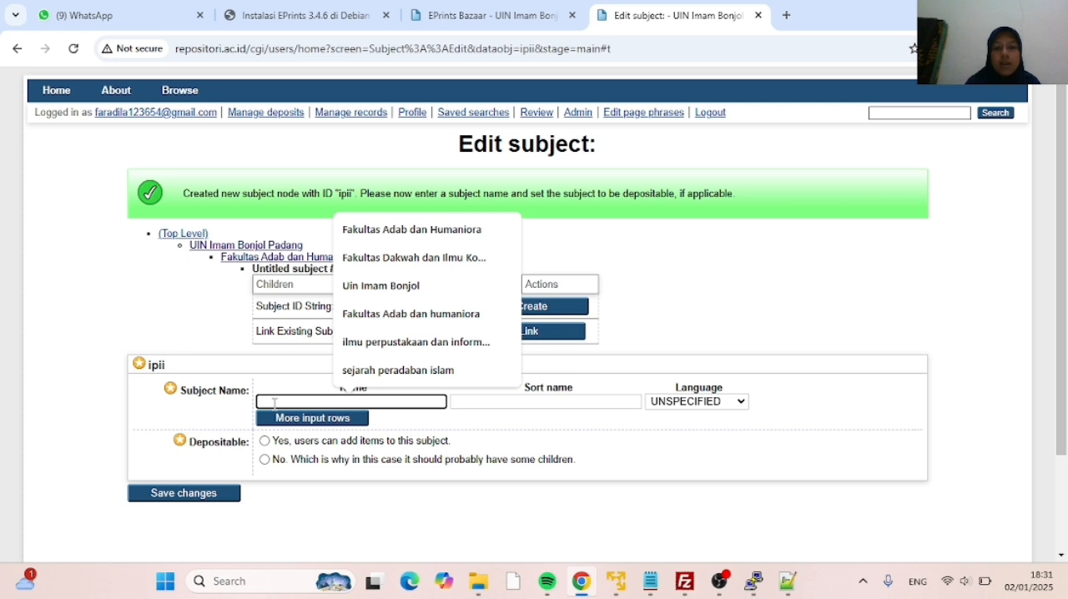
type("i")
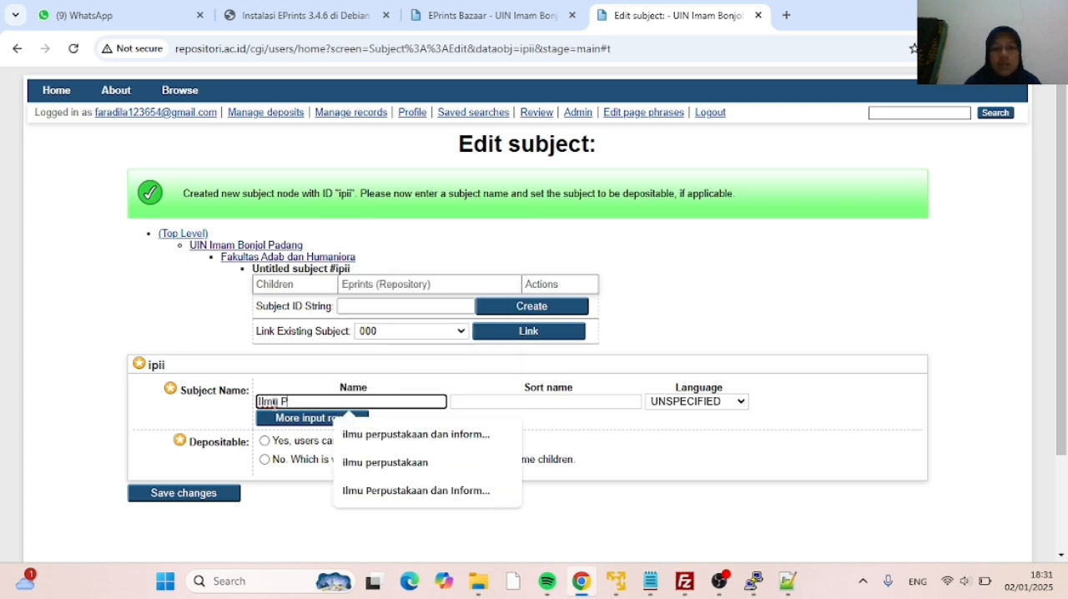
type("lmu Perpusta")
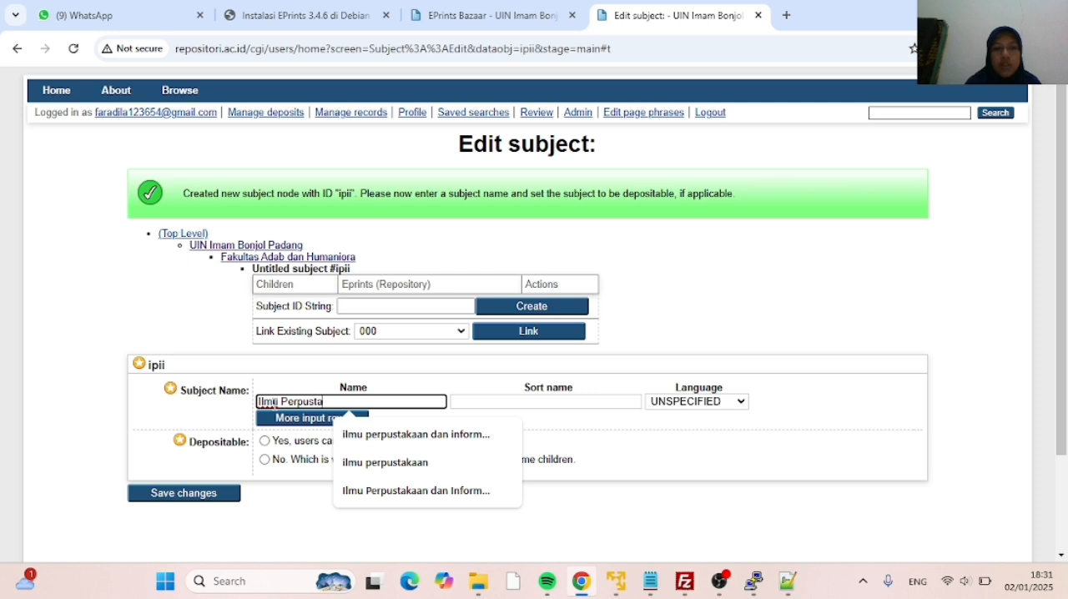
type("kaan da")
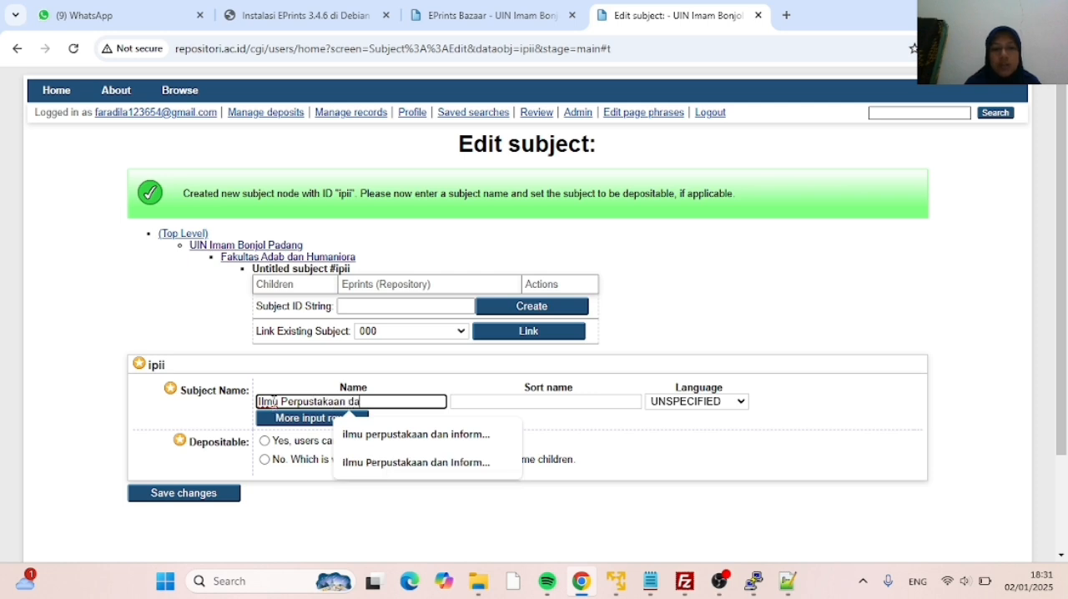
type("n Inform")
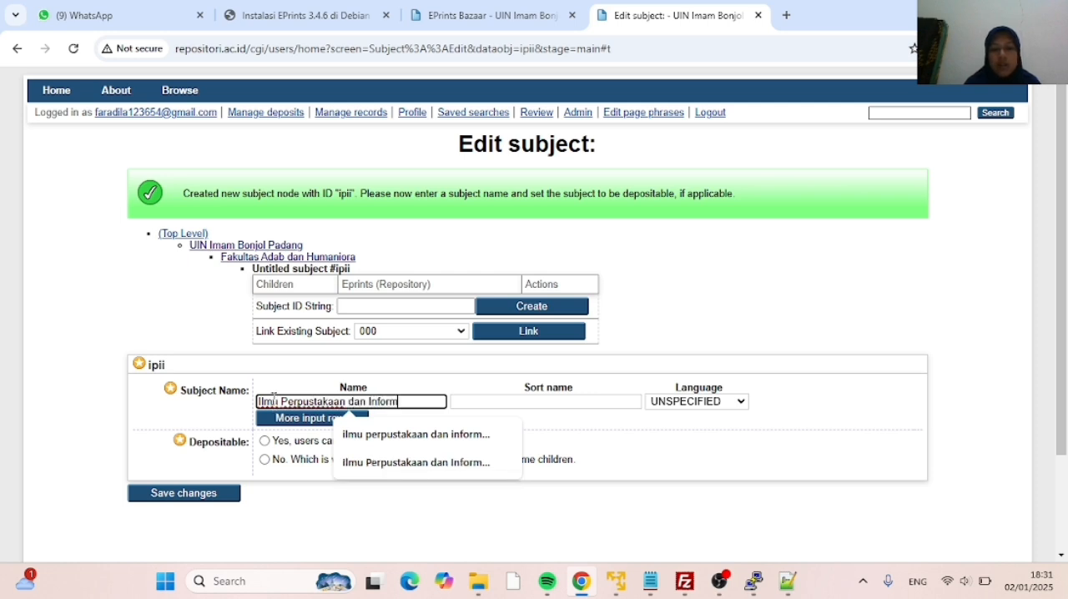
type("asi Islam")
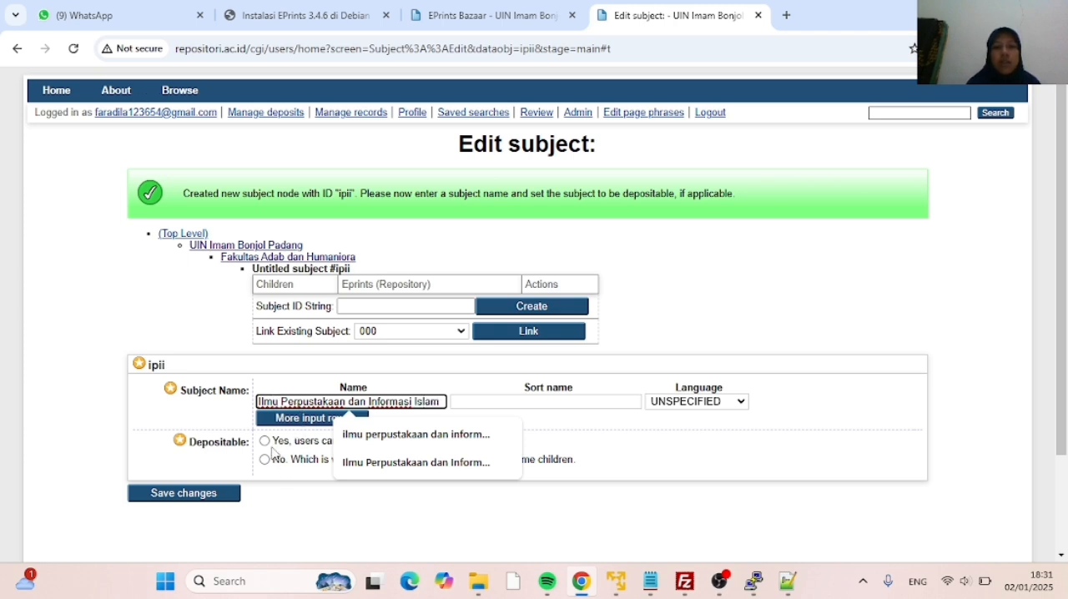
left_click(265, 442)
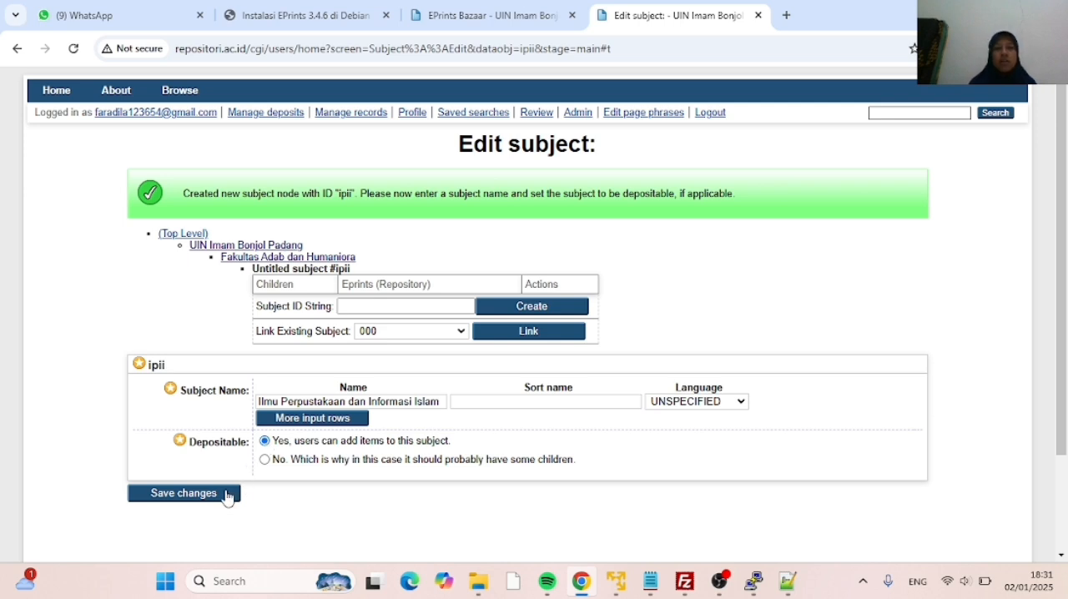
left_click(185, 494)
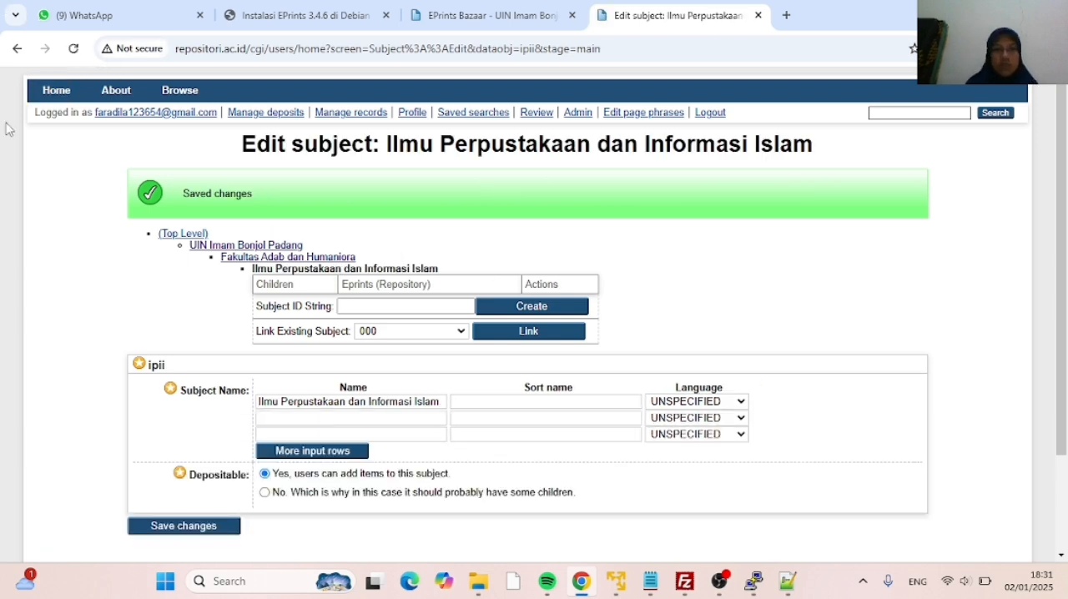
Return to Fakultas Adab dan Humaniora and create another child subject with the ID spi
left_click(317, 261)
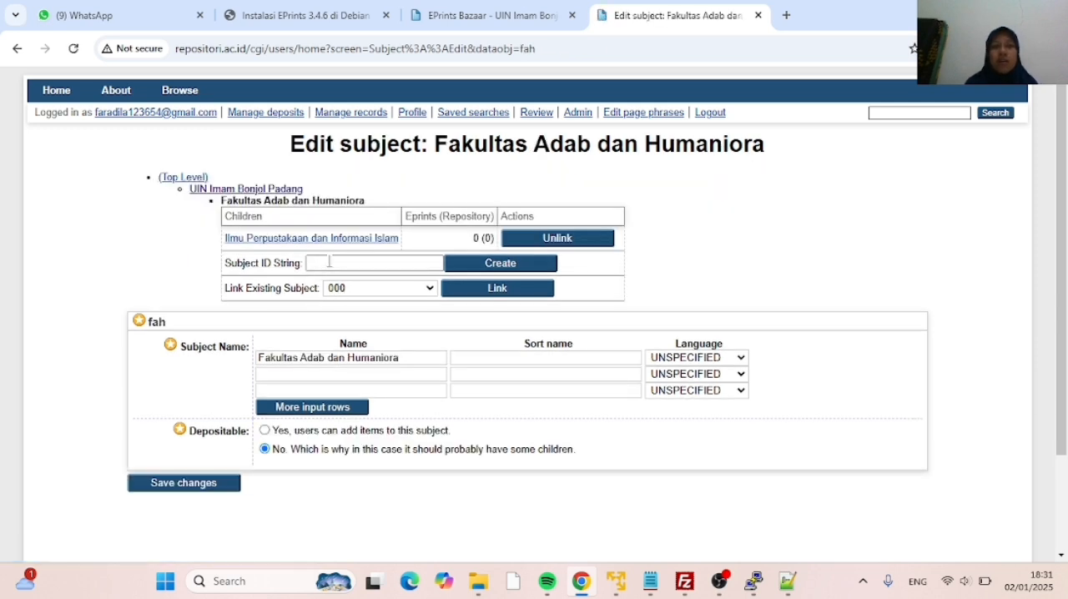
left_click(329, 261)
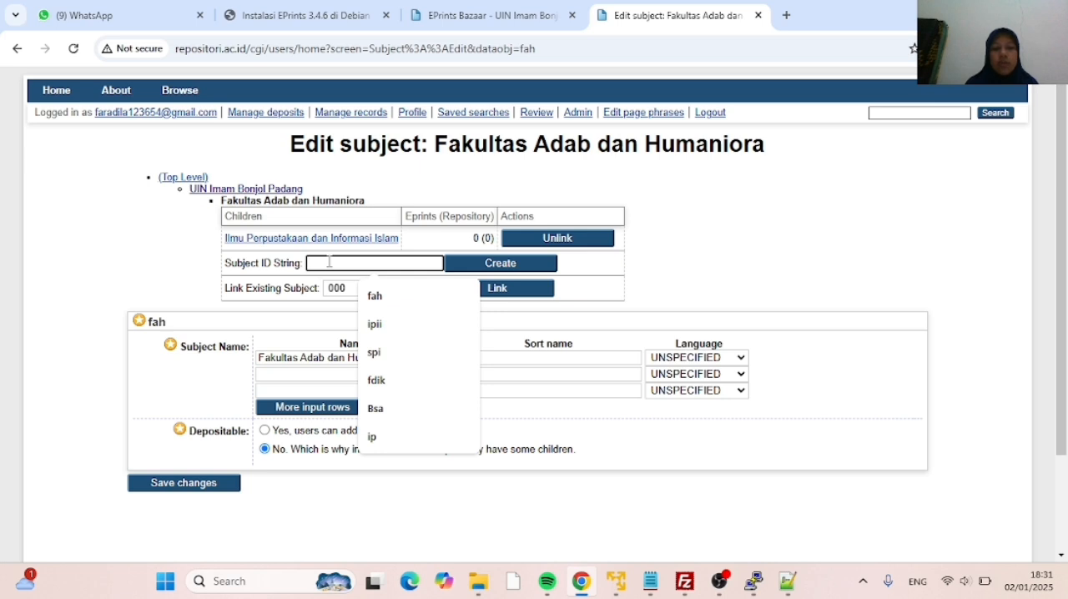
type("spi")
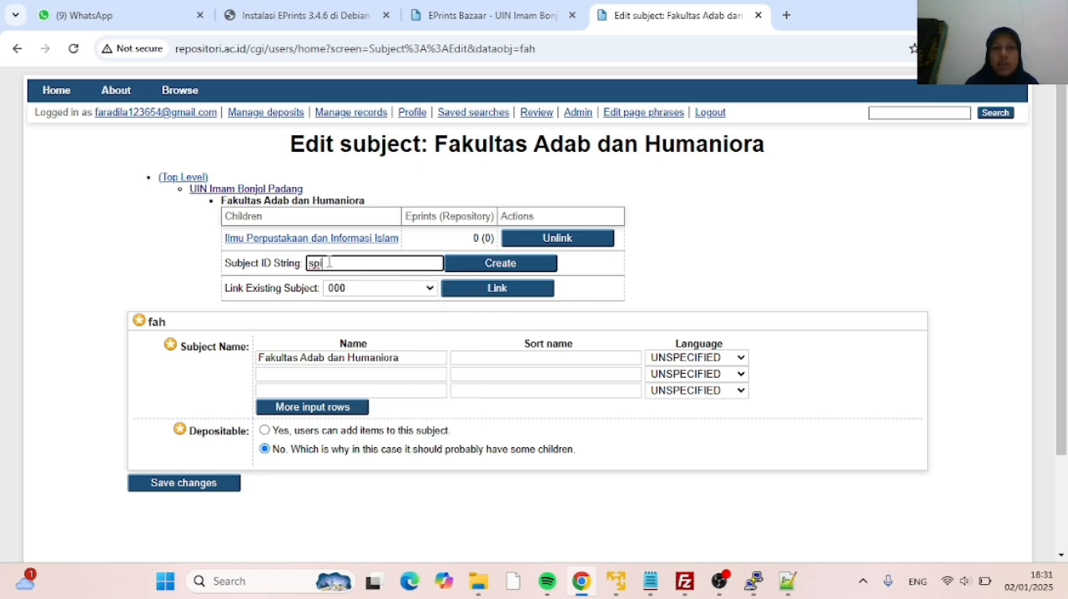
left_click(465, 266)
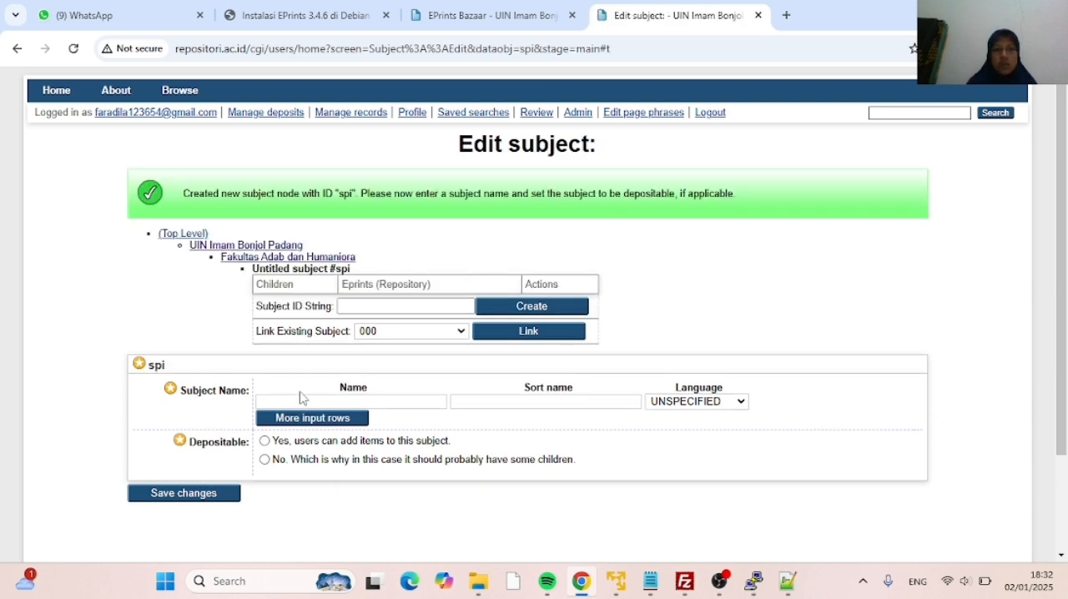
Name the spi subject Sejarah Peradaban Islam, make it depositable, and save it
left_click(302, 399)
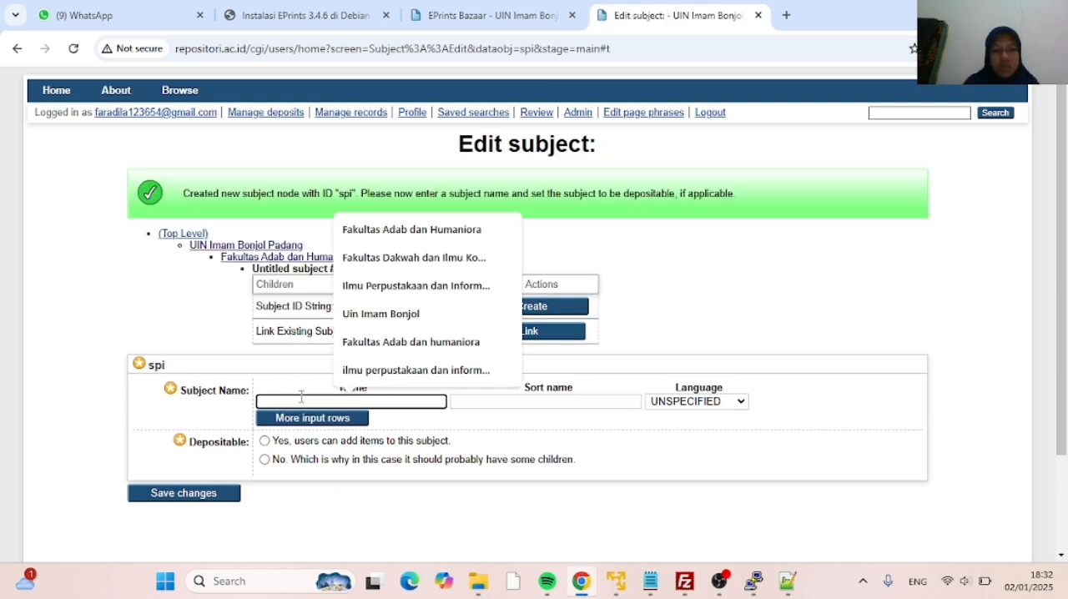
type("Seja")
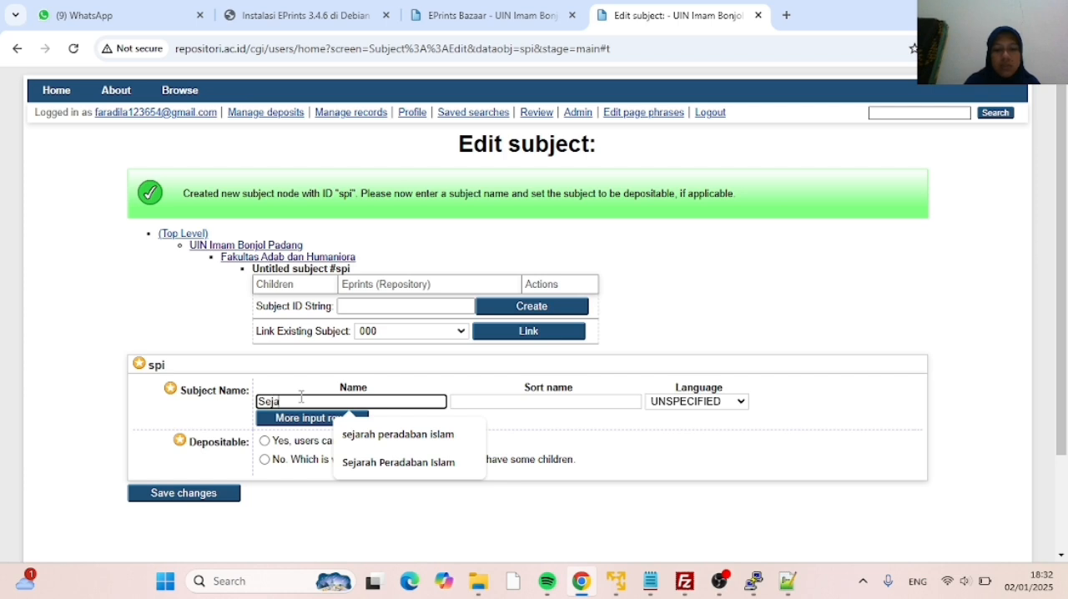
type("rah Pe")
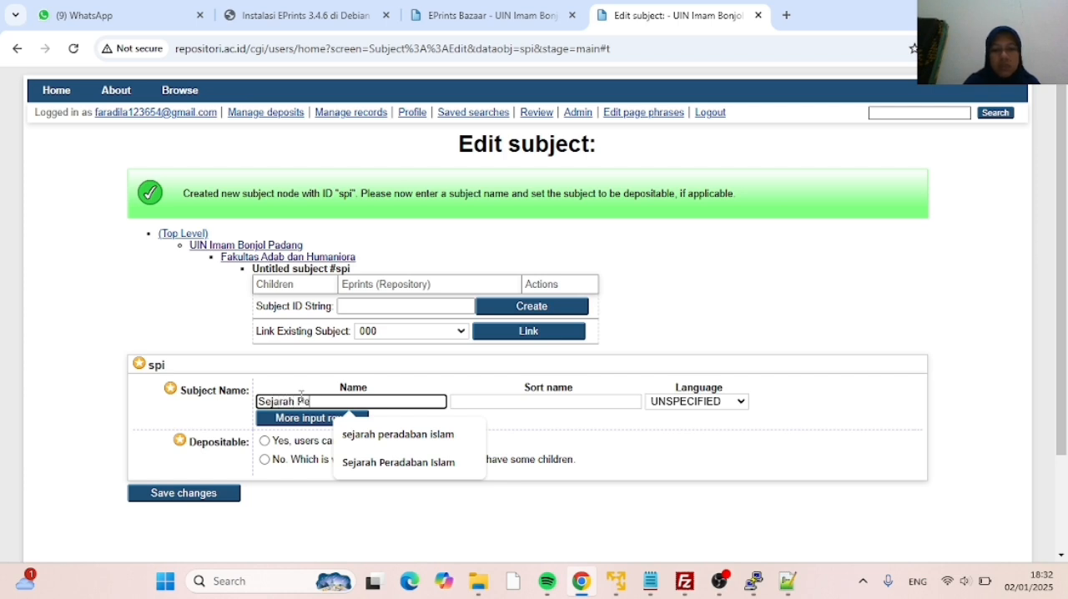
type("radaban I")
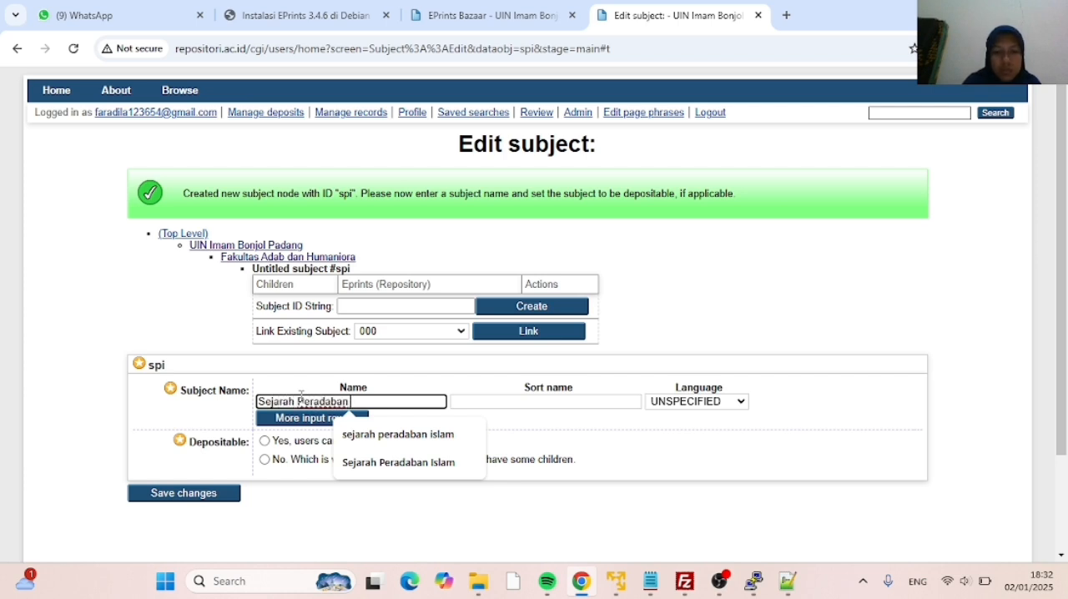
type("slam")
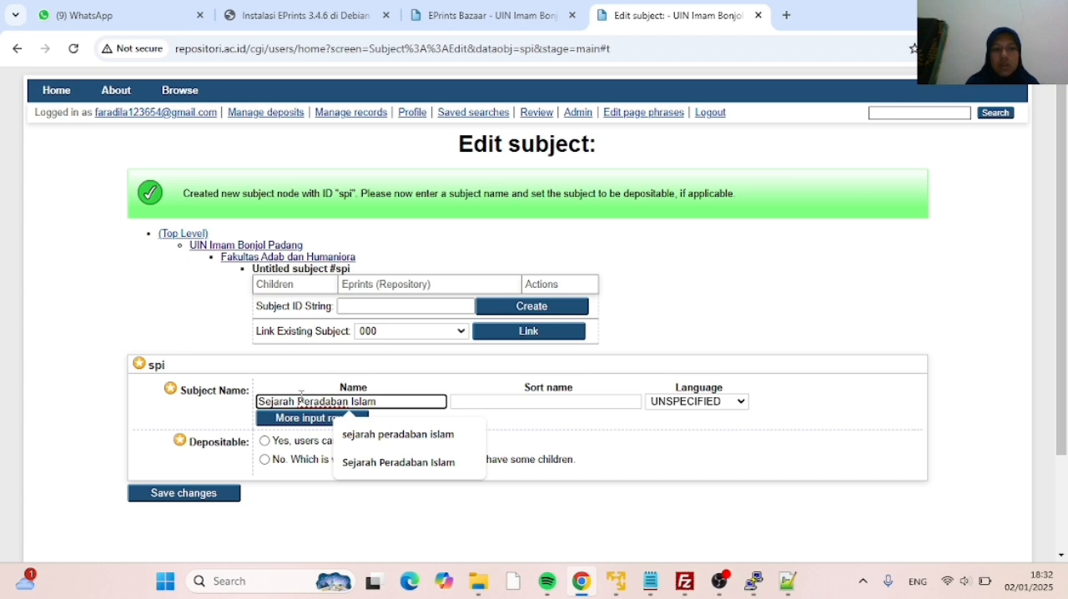
left_click(265, 441)
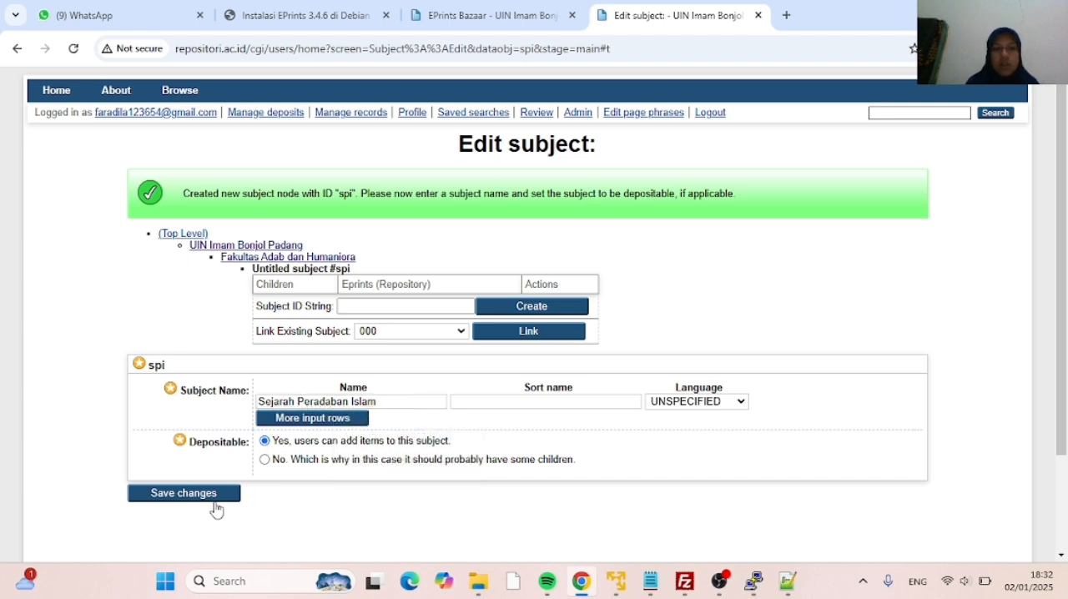
left_click(215, 499)
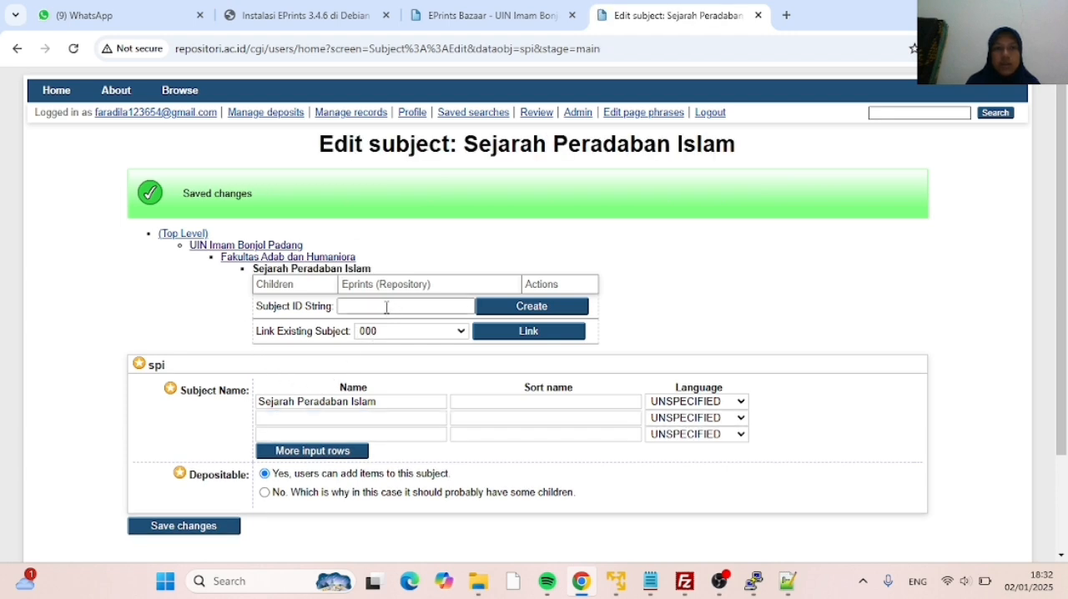
Go back to Fakultas Adab dan Humaniora and create a child subject with the ID bsa
left_click(274, 261)
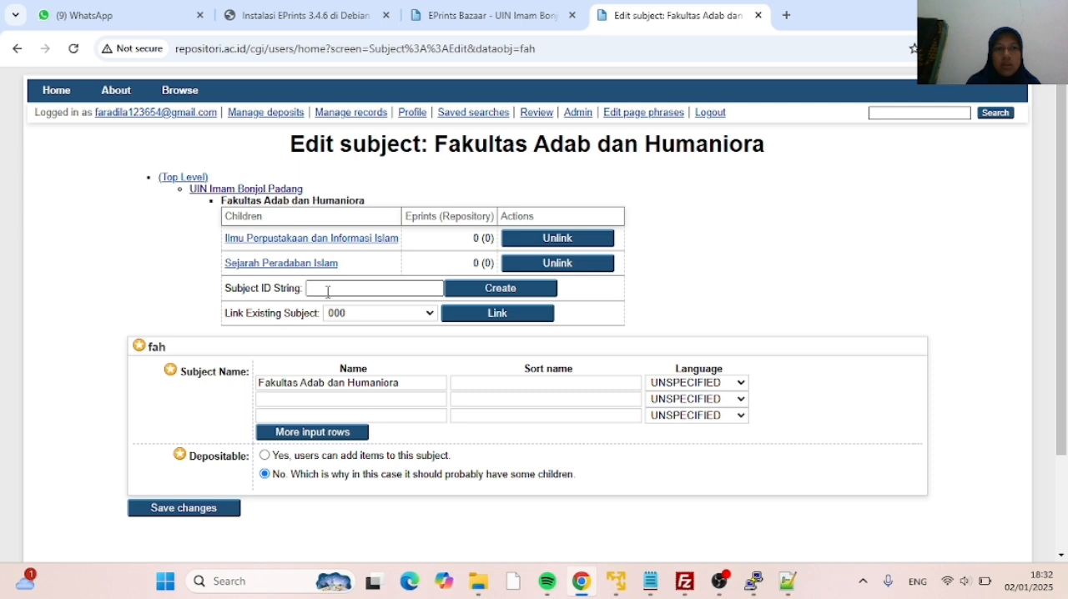
left_click(328, 292)
type("bsa")
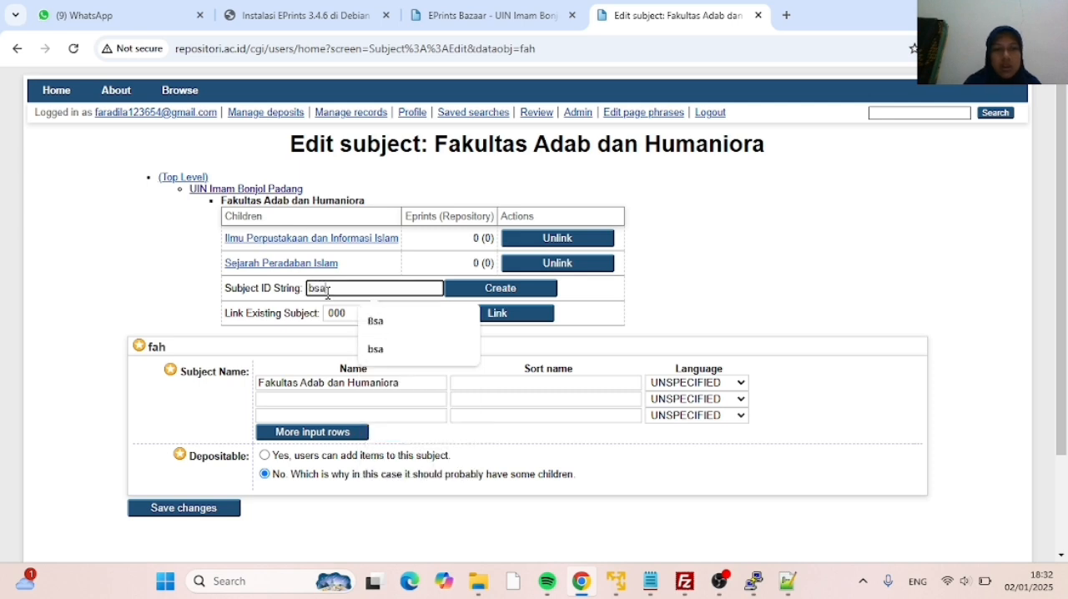
left_click(468, 292)
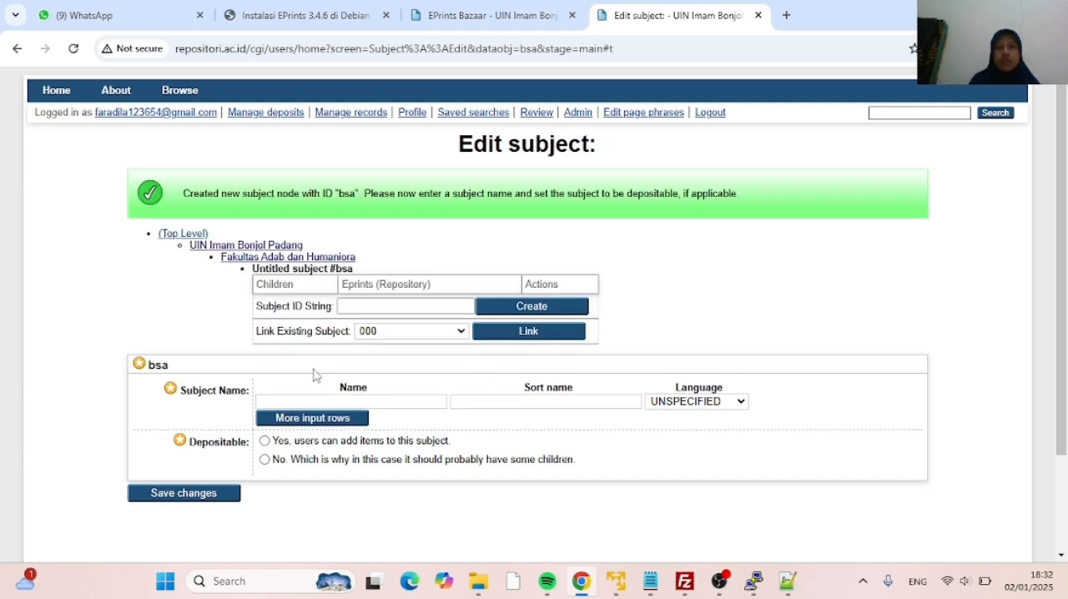
Name the bsa subject Bahasa dan Sastra Arab, make it depositable, and save it
left_click(274, 402)
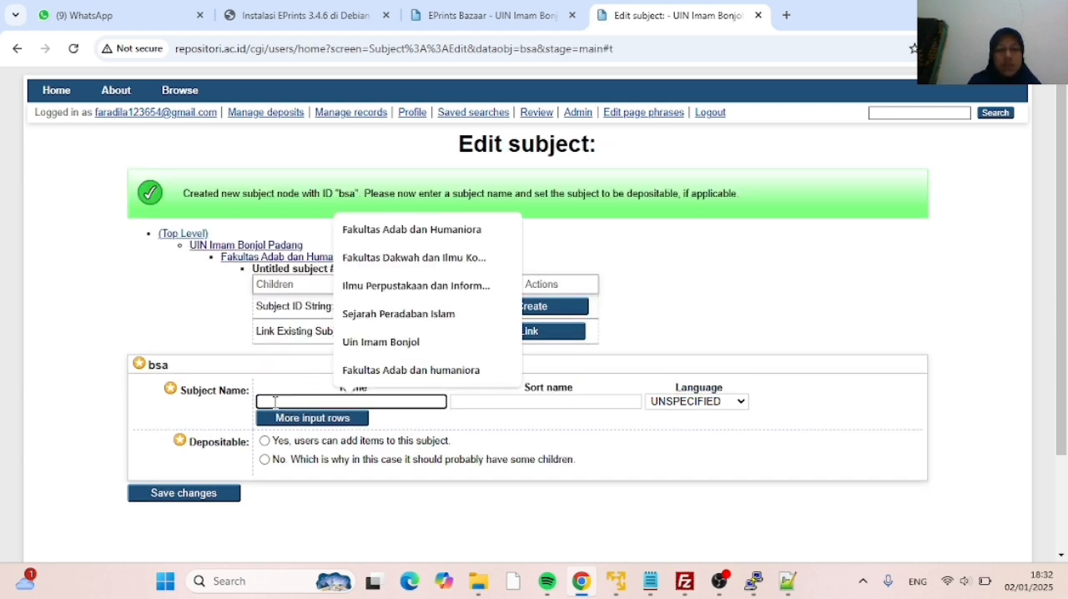
type("Bahasa")
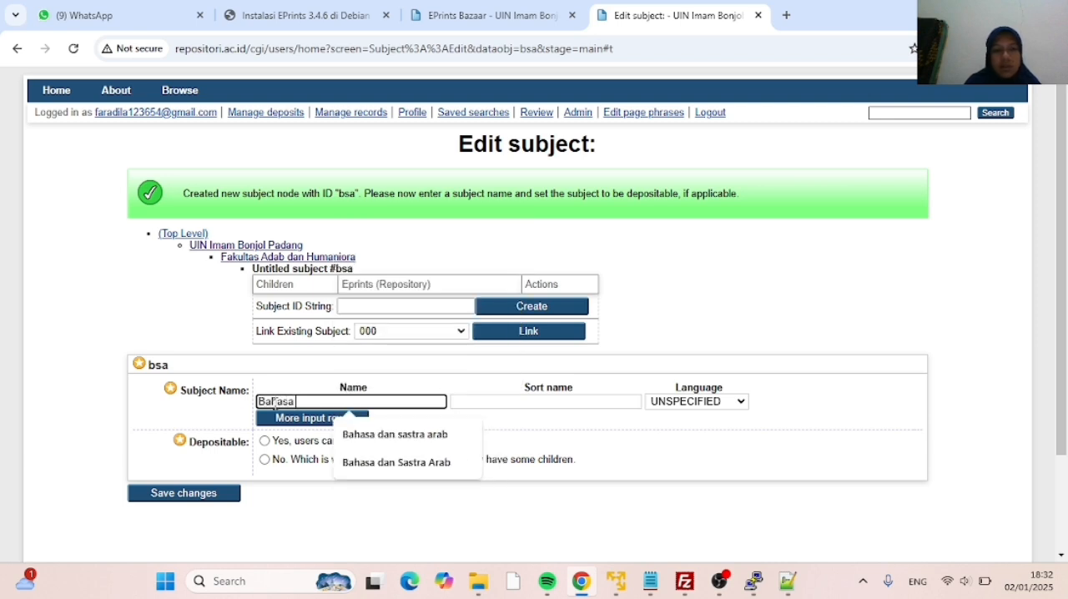
type(" dan Sastra Arab")
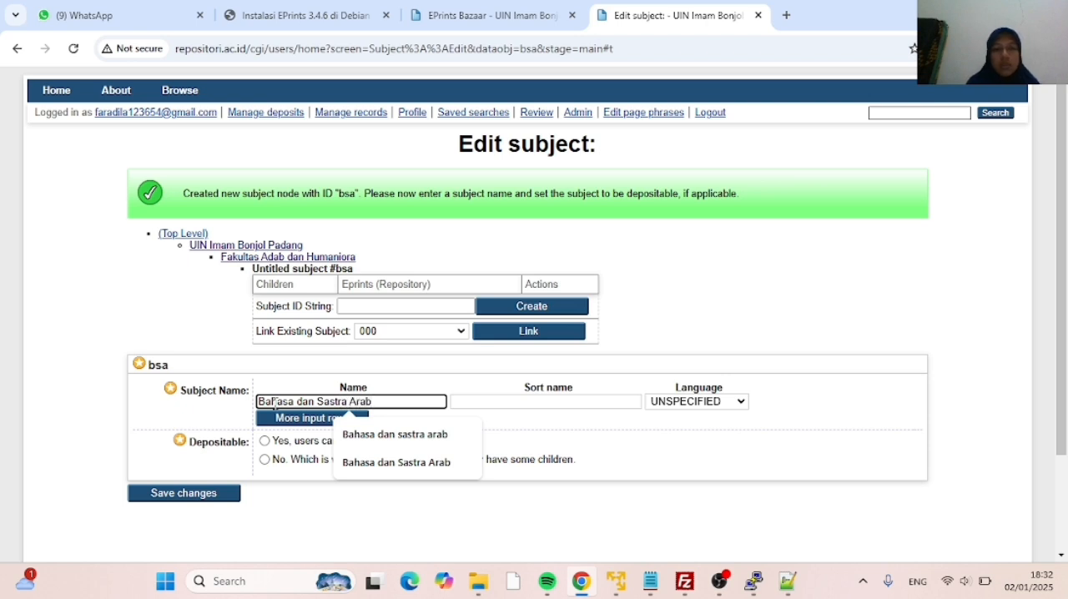
left_click(265, 441)
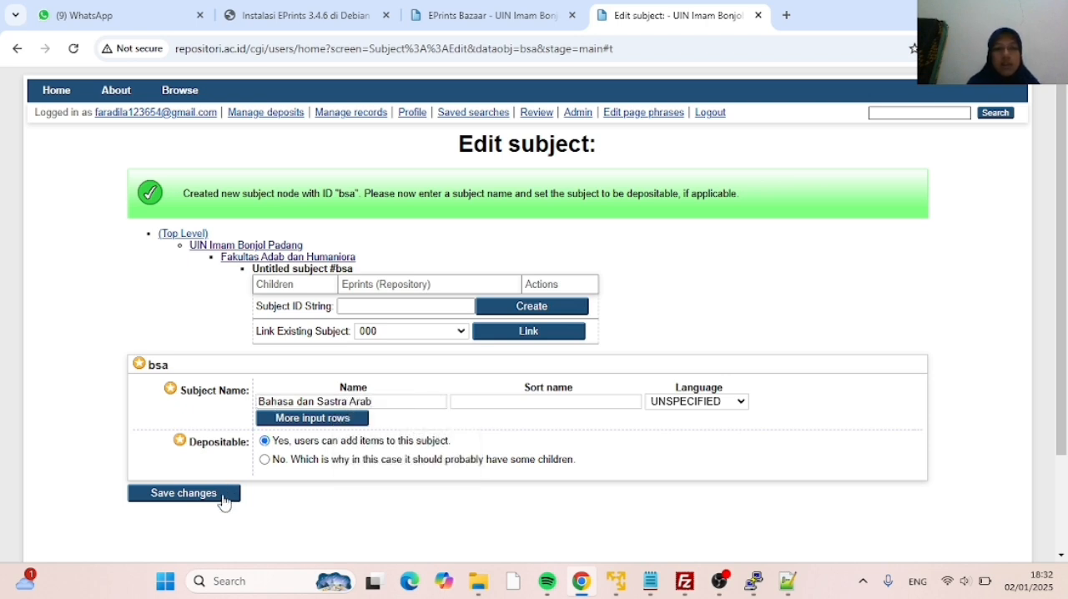
left_click(223, 501)
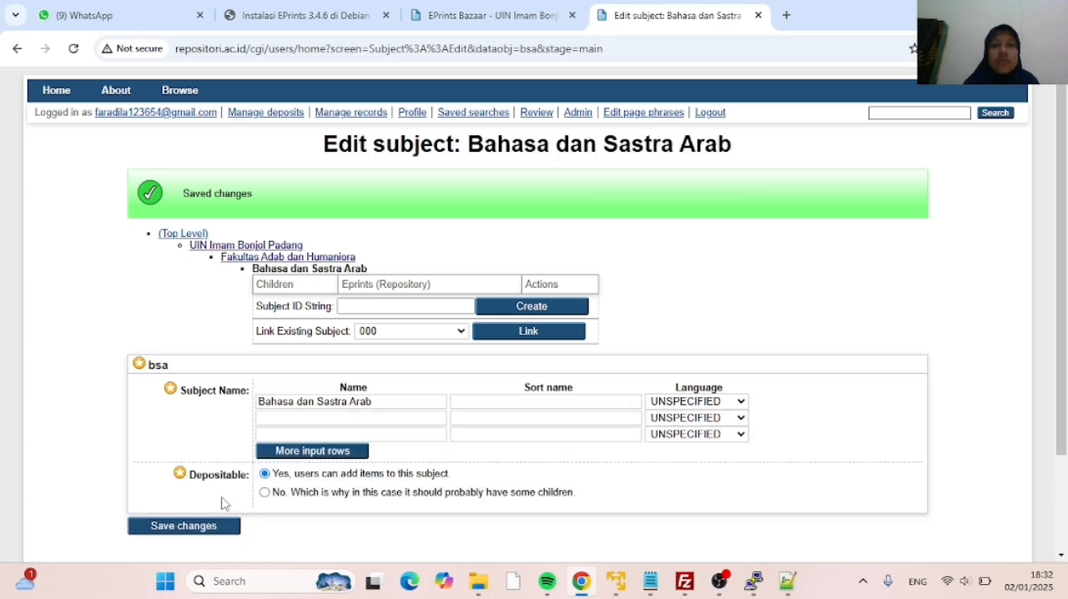
Open Fakultas Dakwah dan Ilmu Komunikasi under UIN Imam Bonjol Padang and create a child subject with the ID pmi
left_click(226, 248)
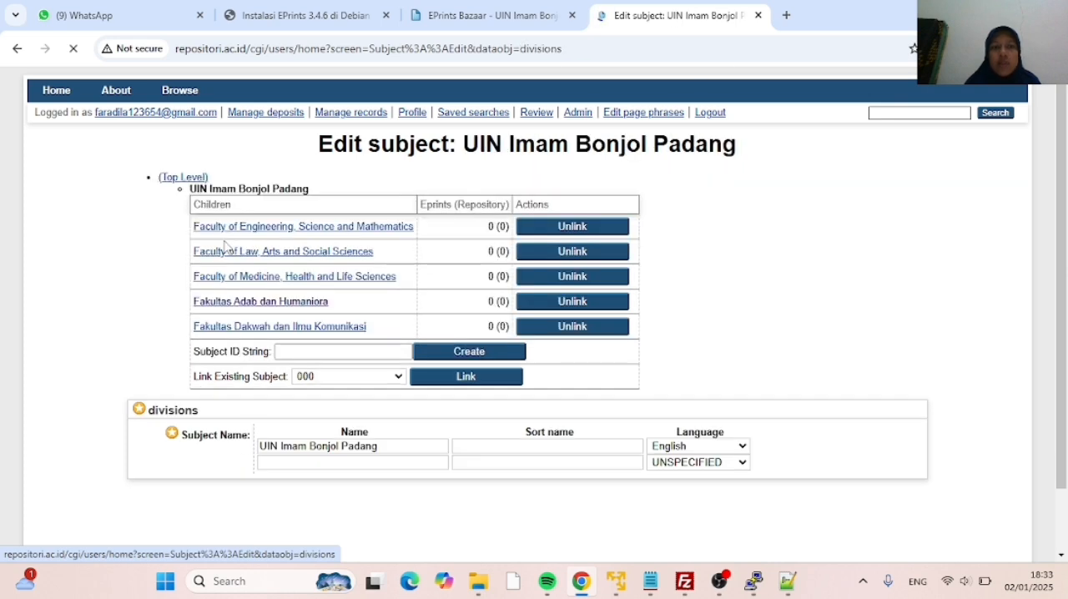
left_click(285, 326)
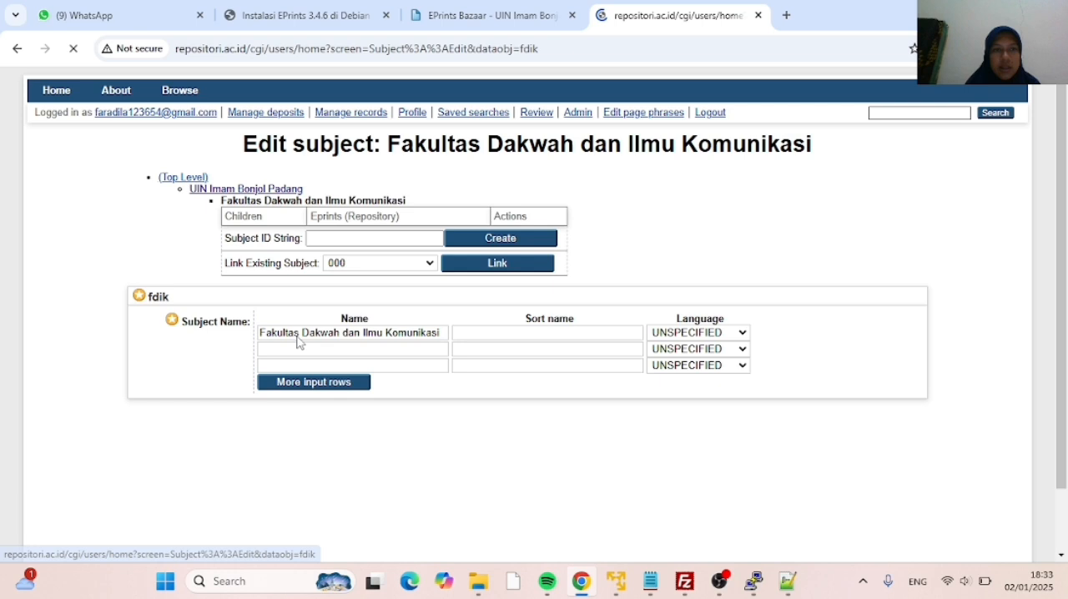
left_click(322, 238)
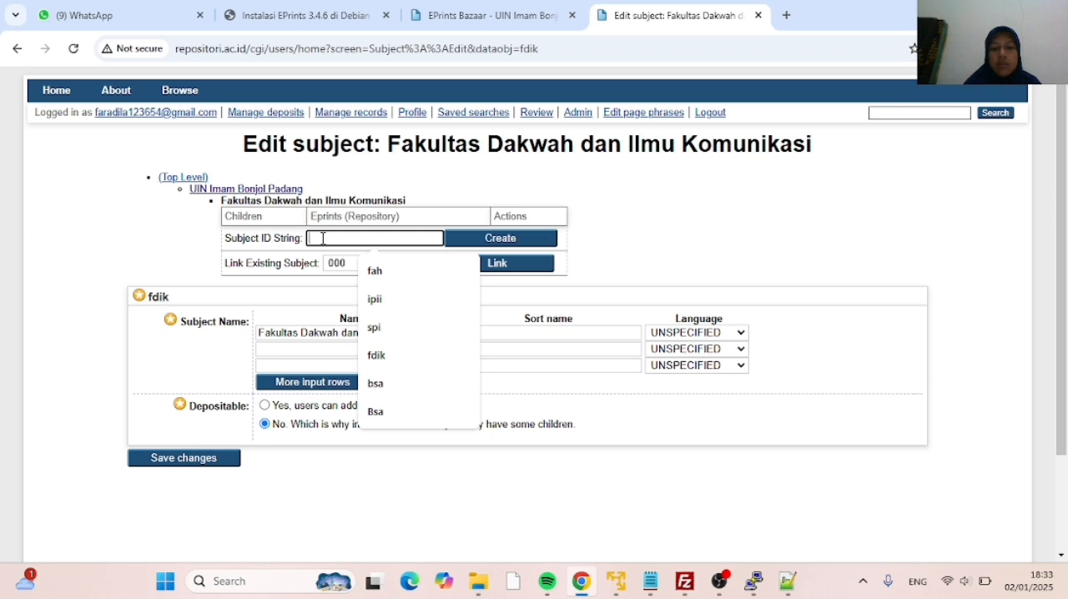
type("pmi")
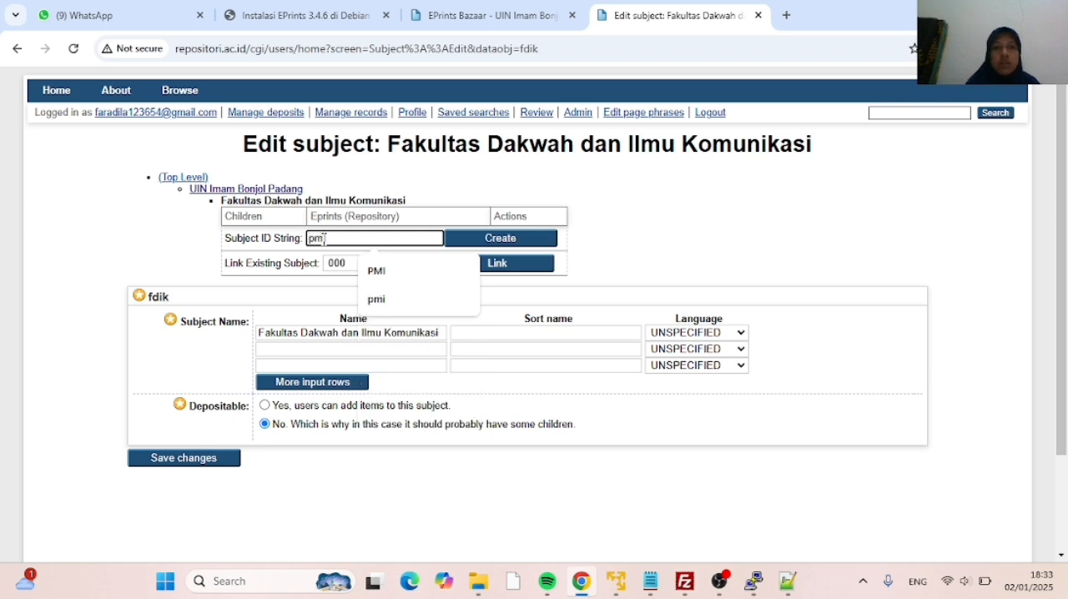
left_click(457, 241)
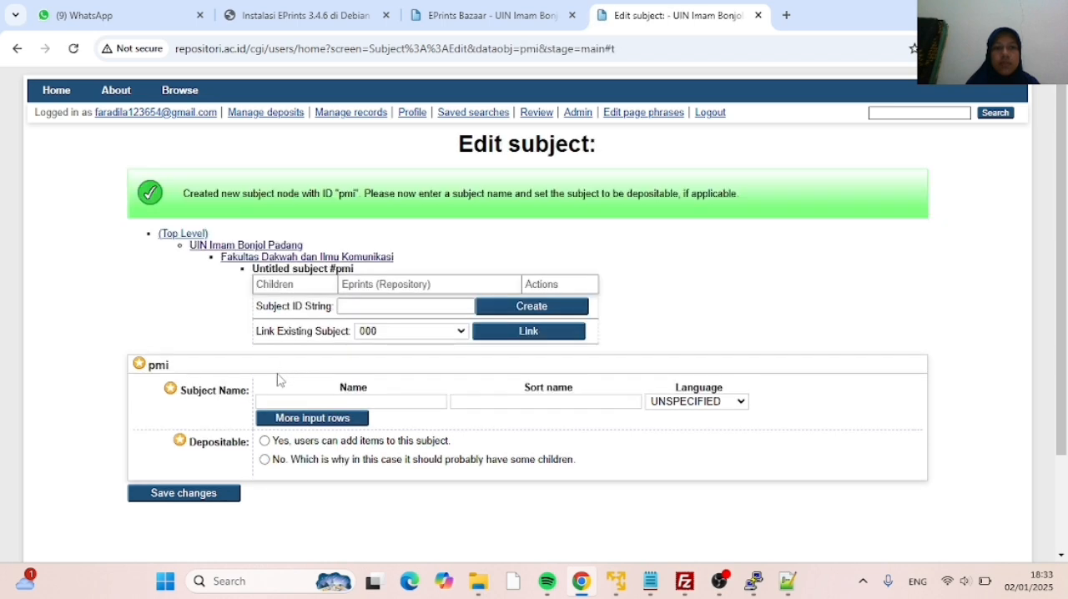
Name the pmi subject Pengembangan Masyarakat Islam, make it depositable, and save it
left_click(262, 403)
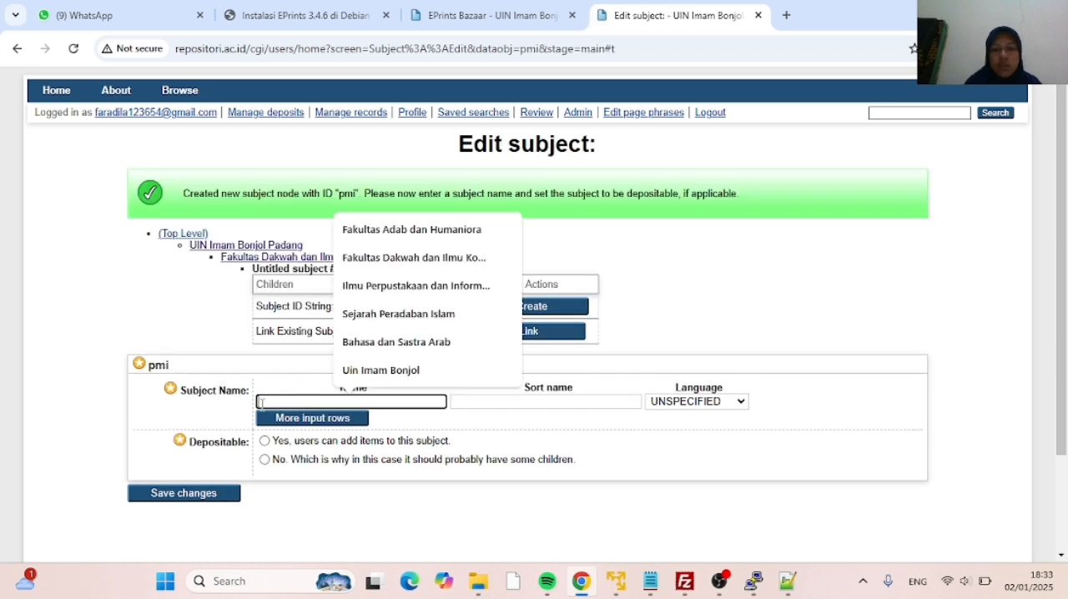
type("Pen")
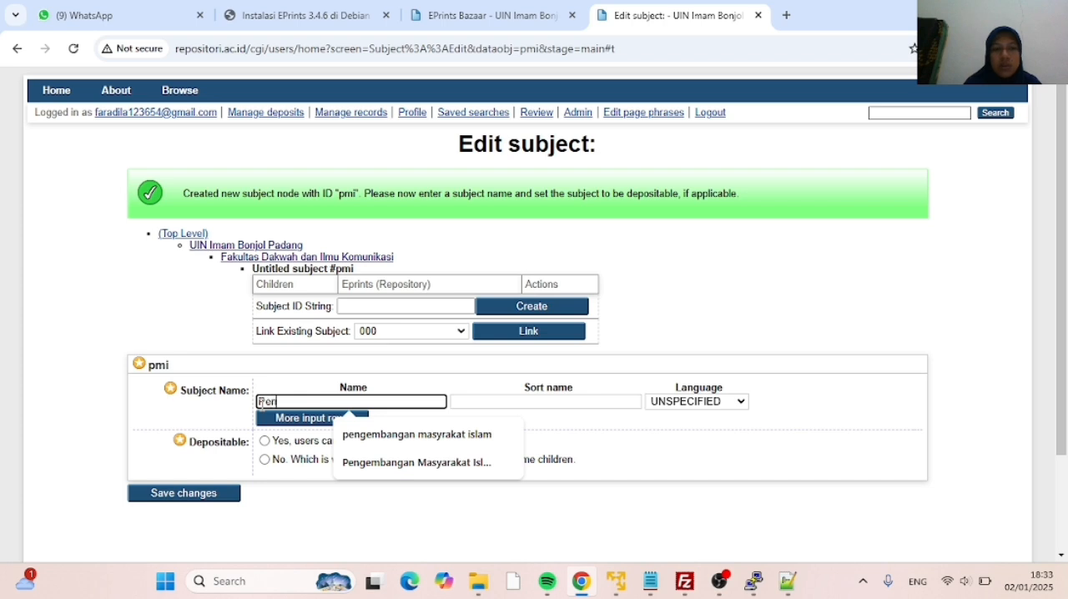
type("gembanga")
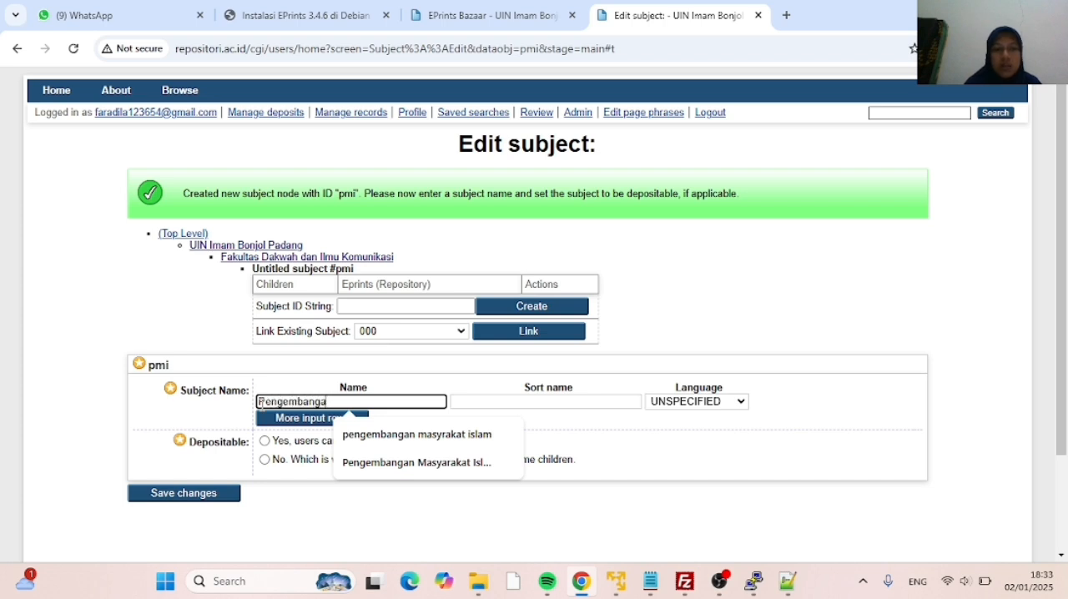
type("n Mar")
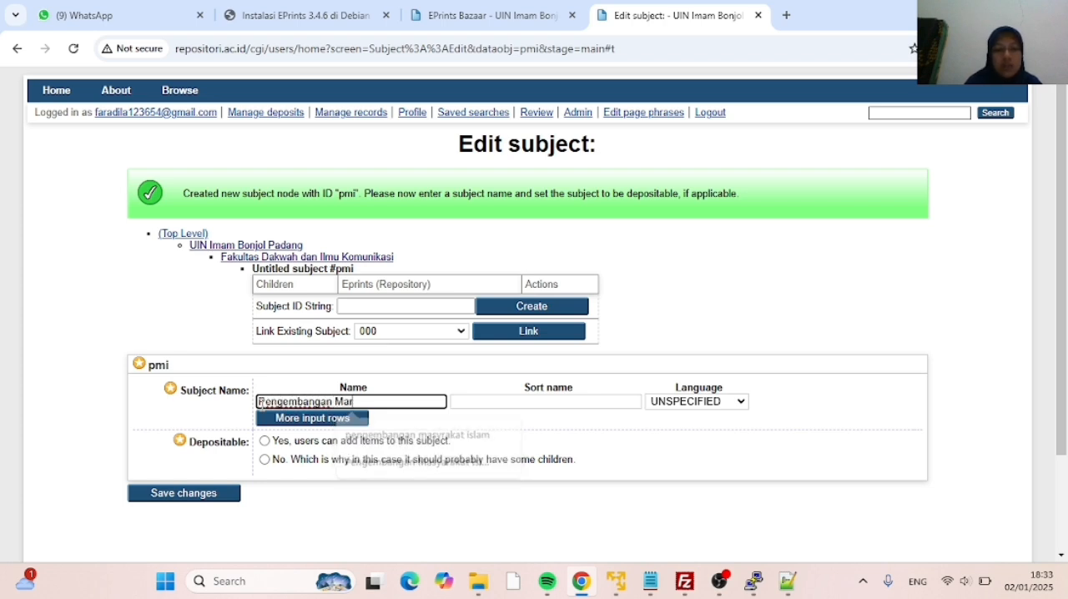
key("BackSpace")
type("sya")
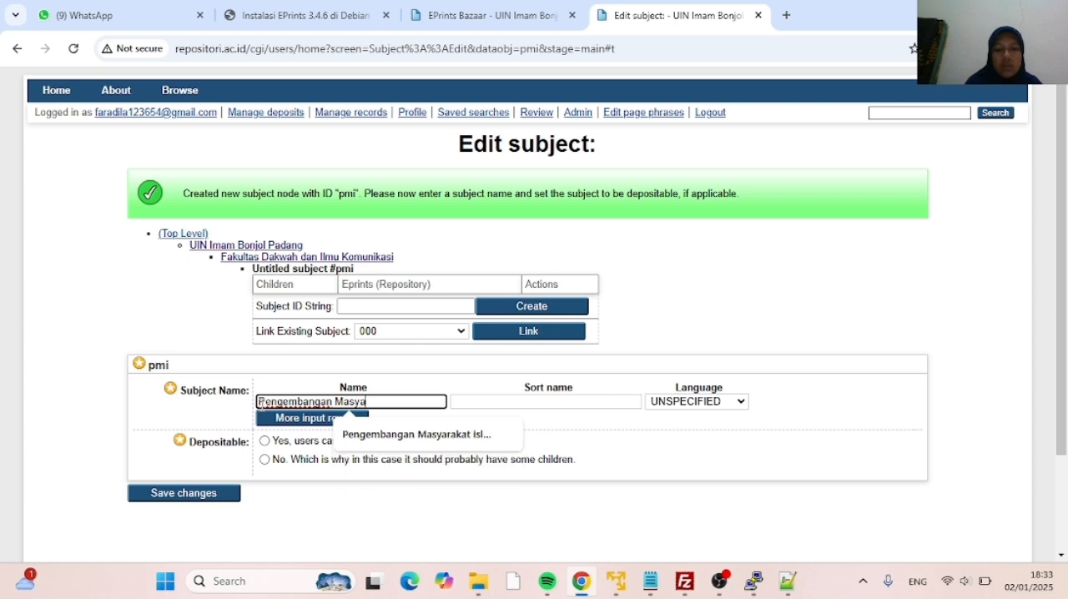
type("rakat I")
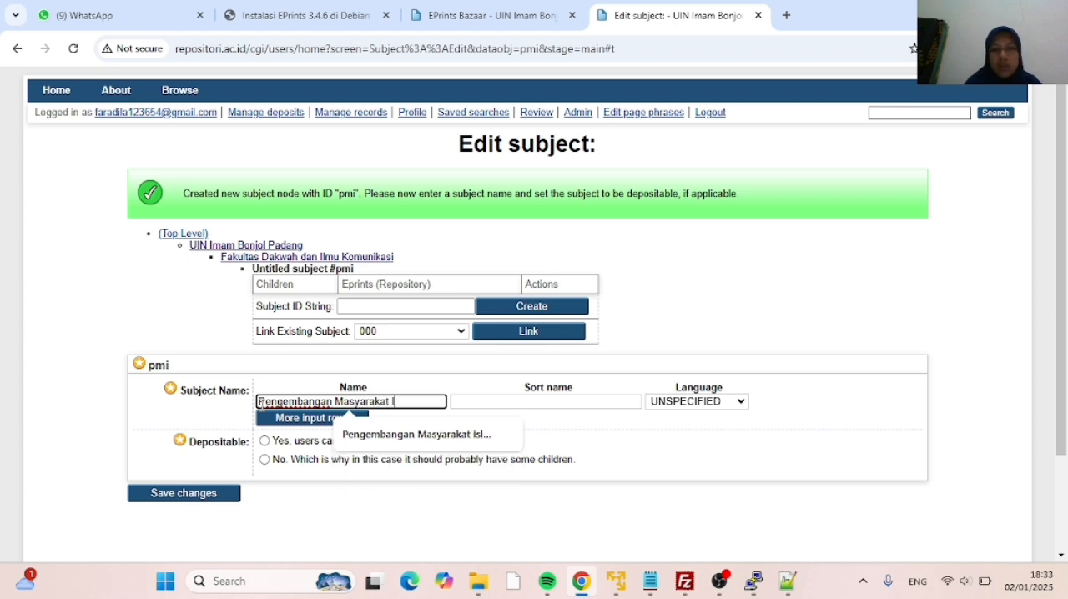
type("slam")
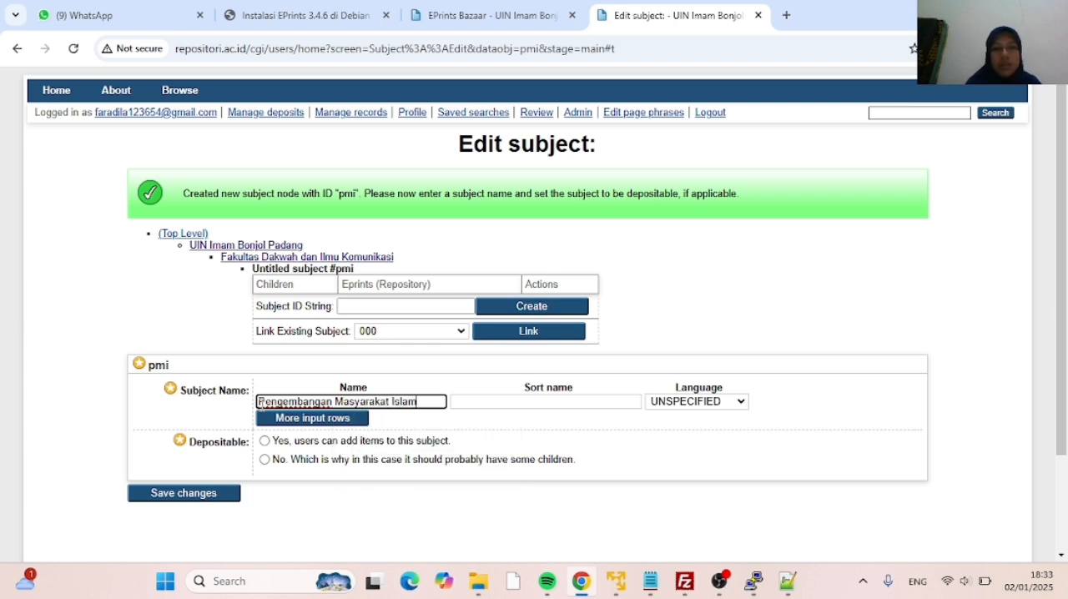
left_click(265, 441)
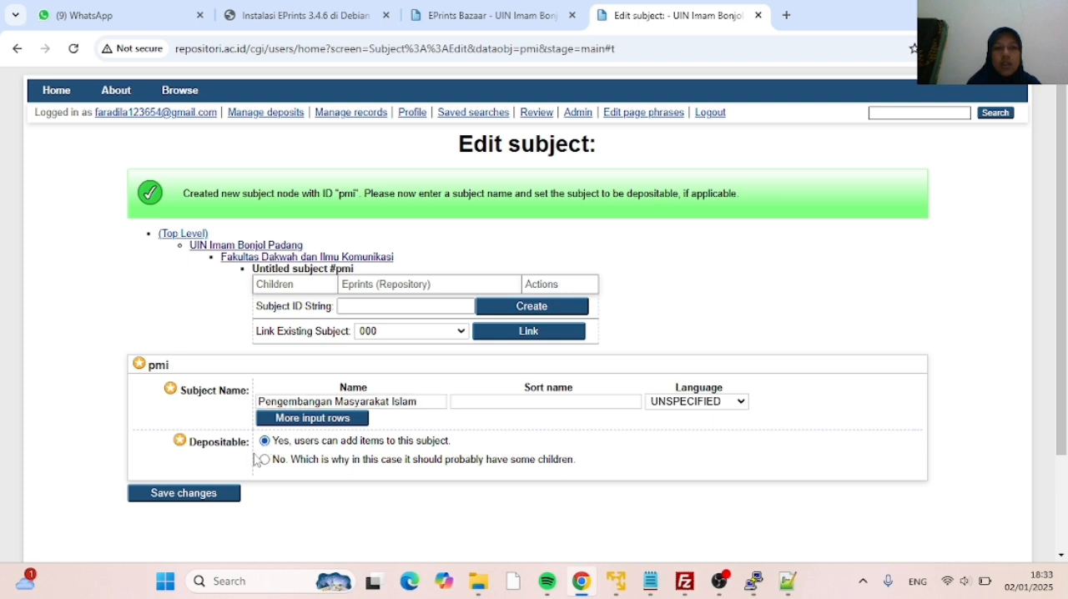
left_click(200, 496)
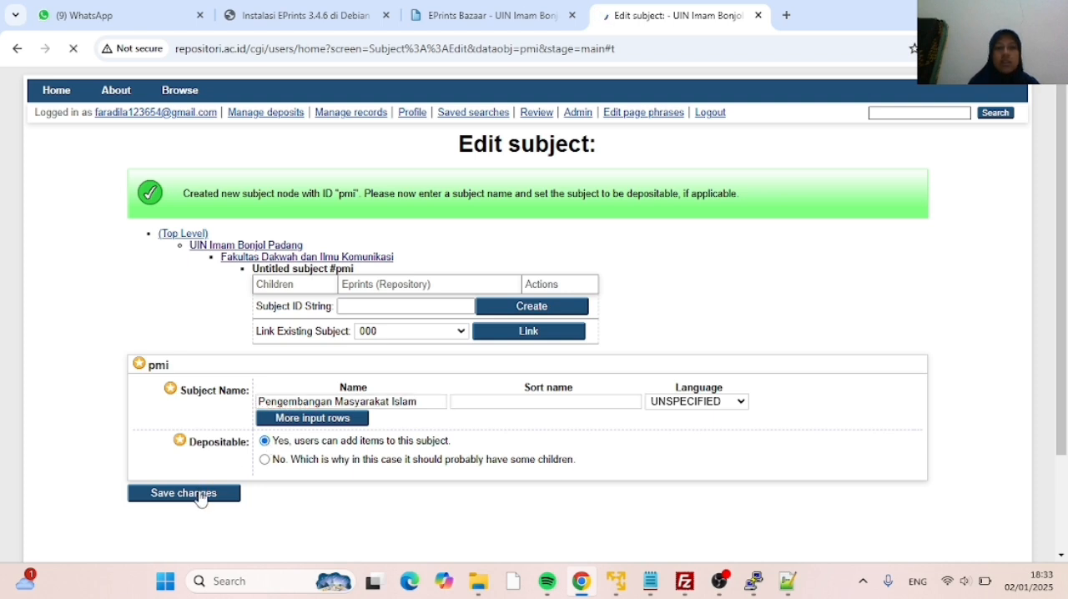
Go back to Fakultas Dakwah dan Ilmu Komunikasi and create another child subject with the ID bki
left_click(310, 263)
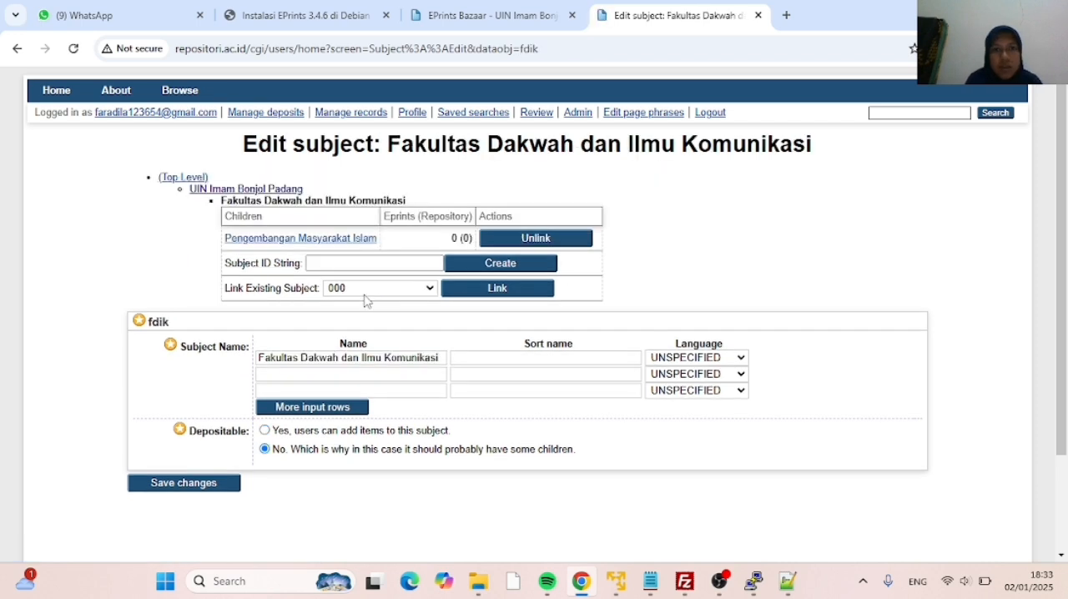
left_click(346, 262)
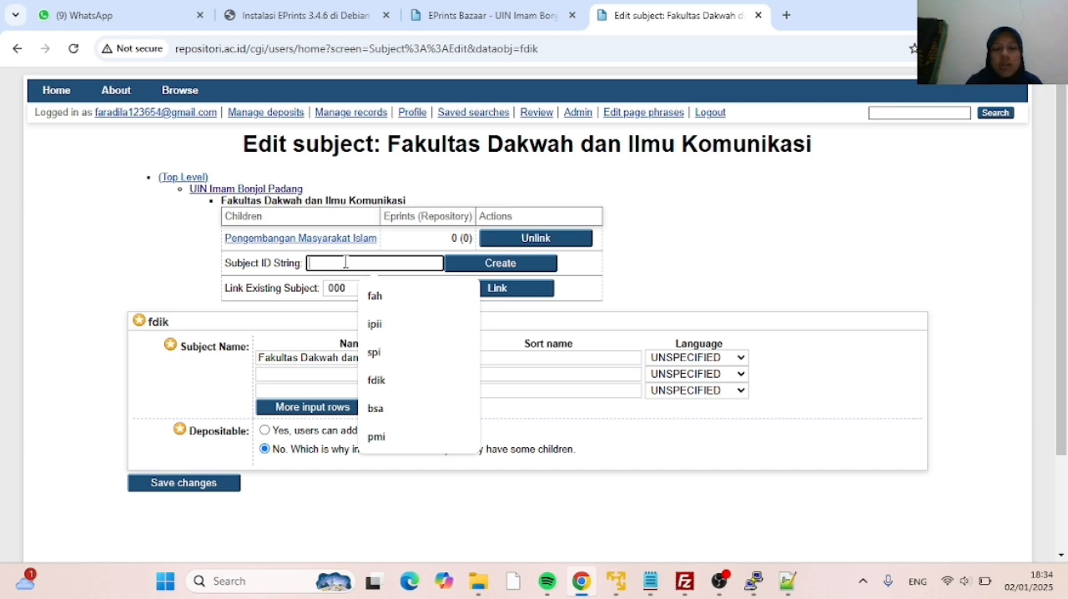
type("bki")
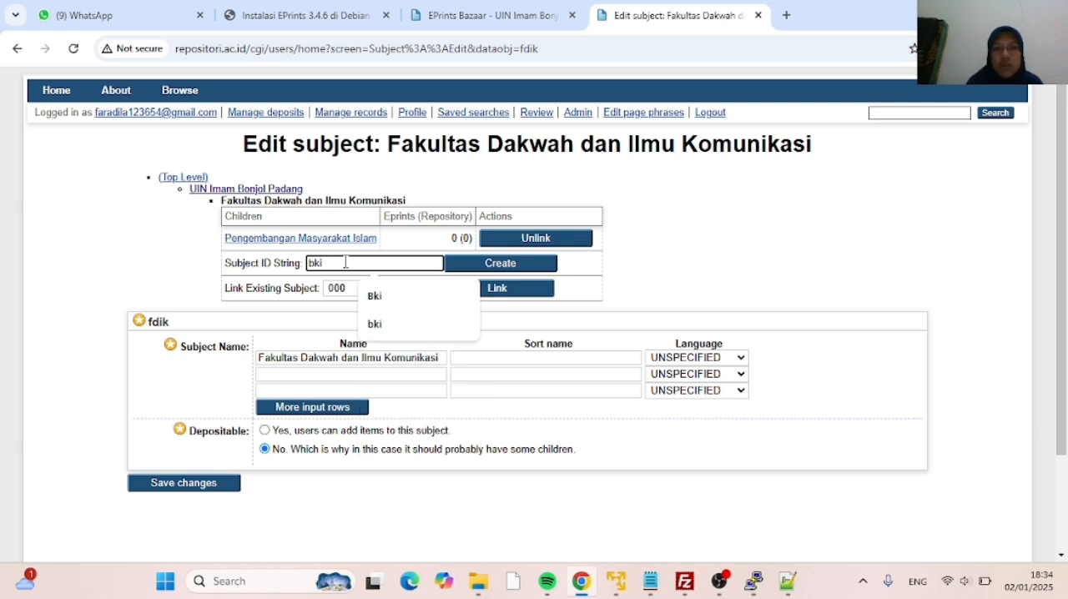
left_click(485, 273)
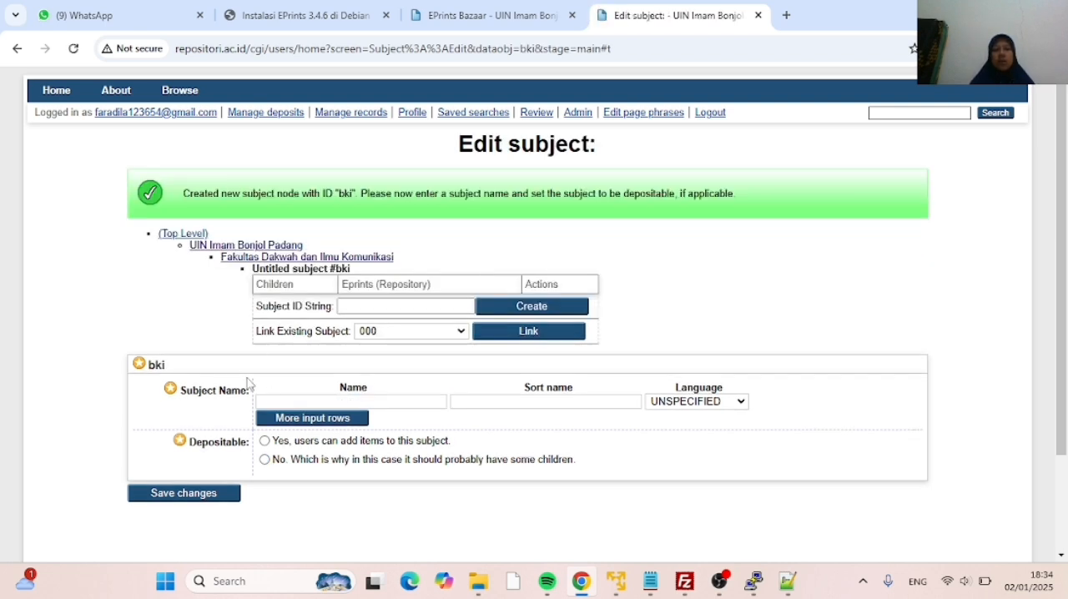
Name the bki subject Bimbingan Konseling Islam, make it depositable, and save it
left_click(273, 399)
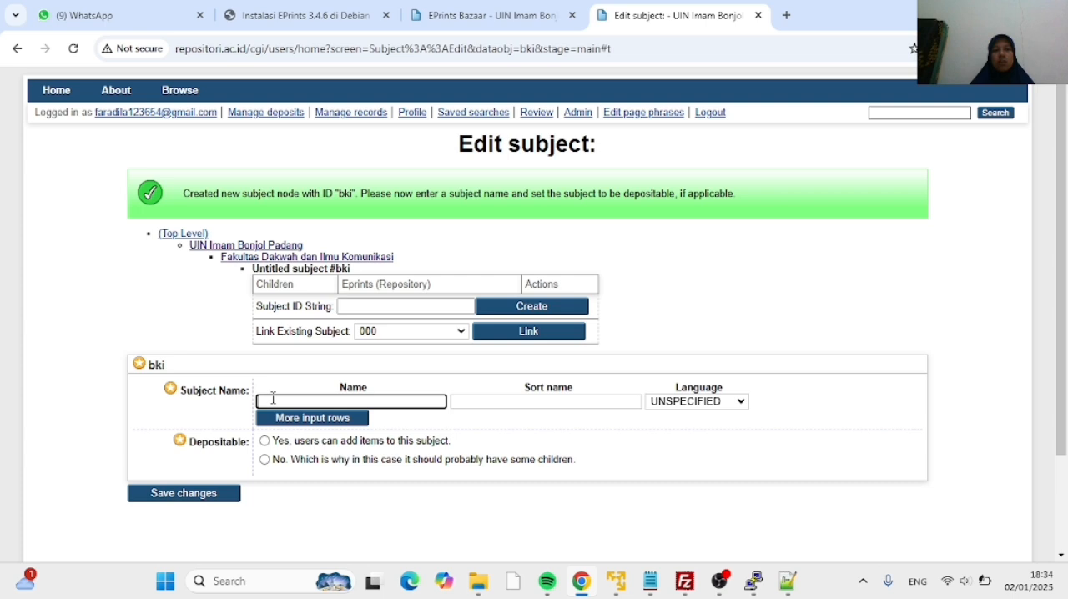
type("b")
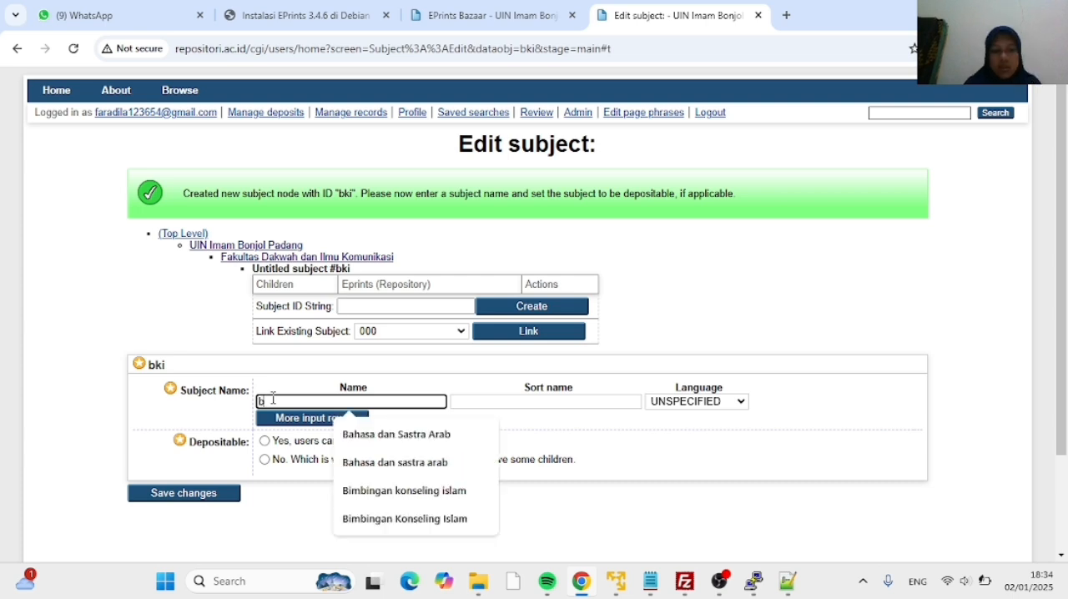
key("BackSpace")
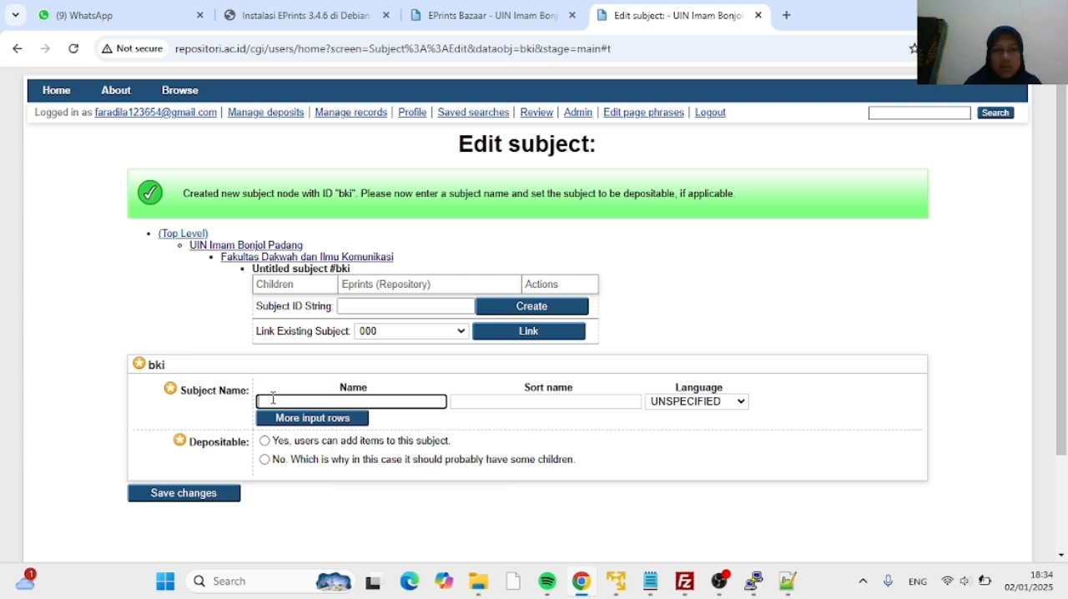
type("Bimbingan")
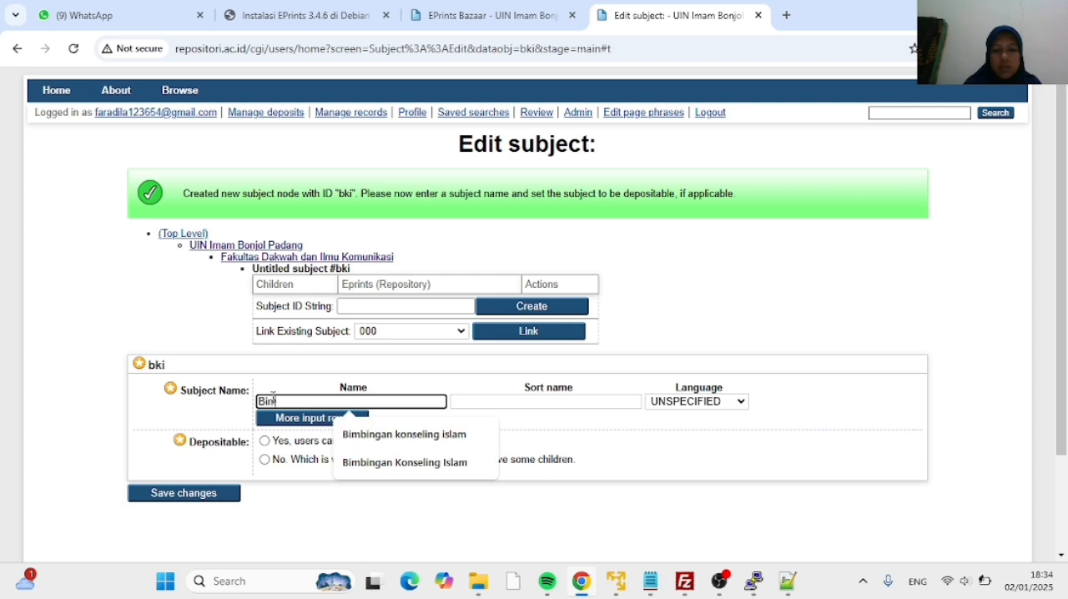
type(" Konseling")
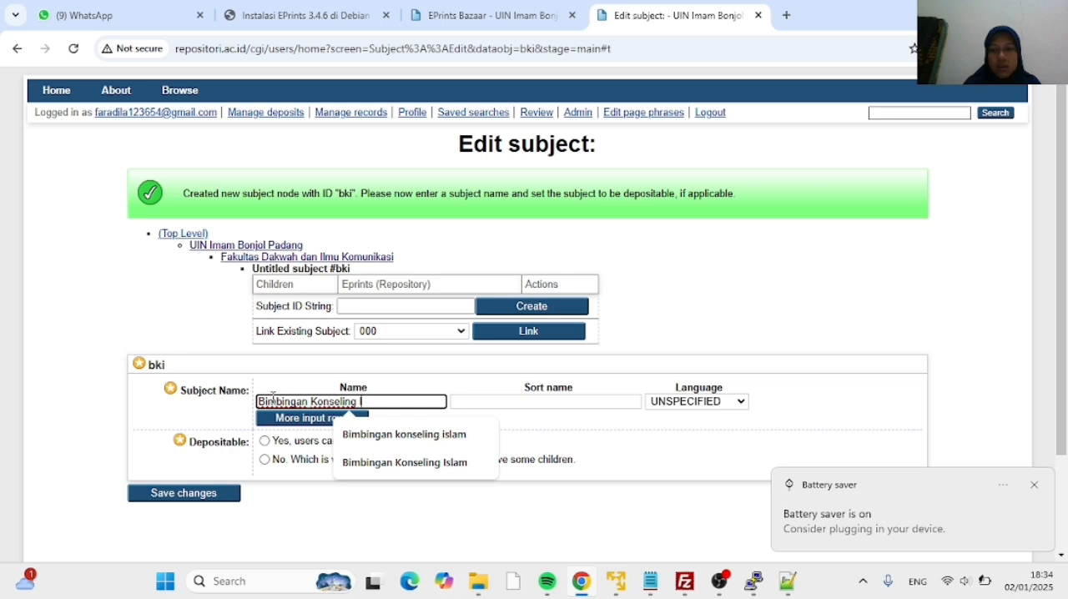
type(" Islam")
left_click(176, 498)
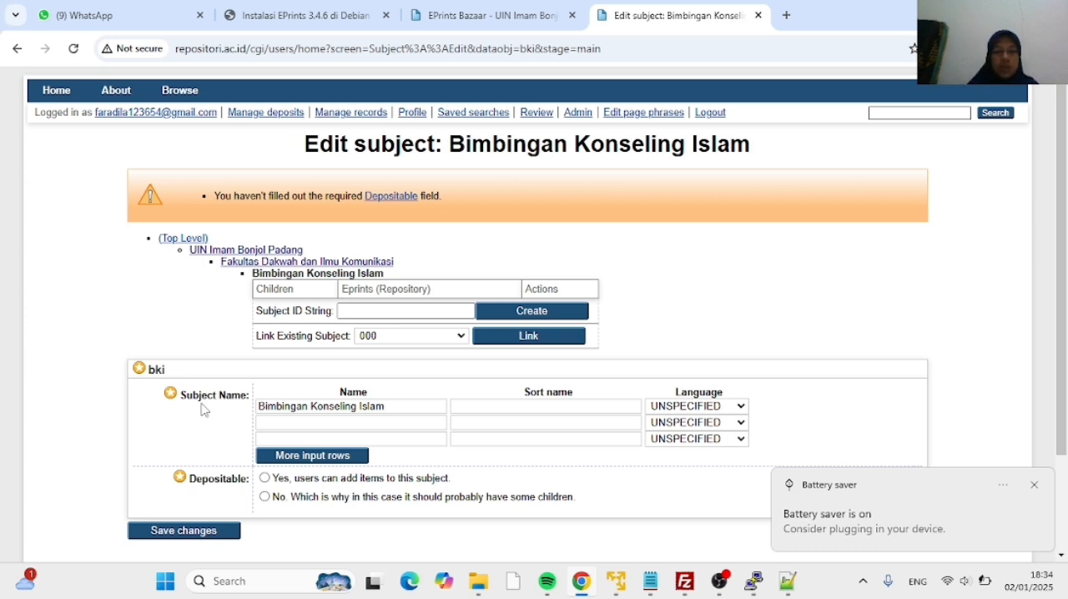
left_click(264, 480)
scroll(283, 501, "down", 1)
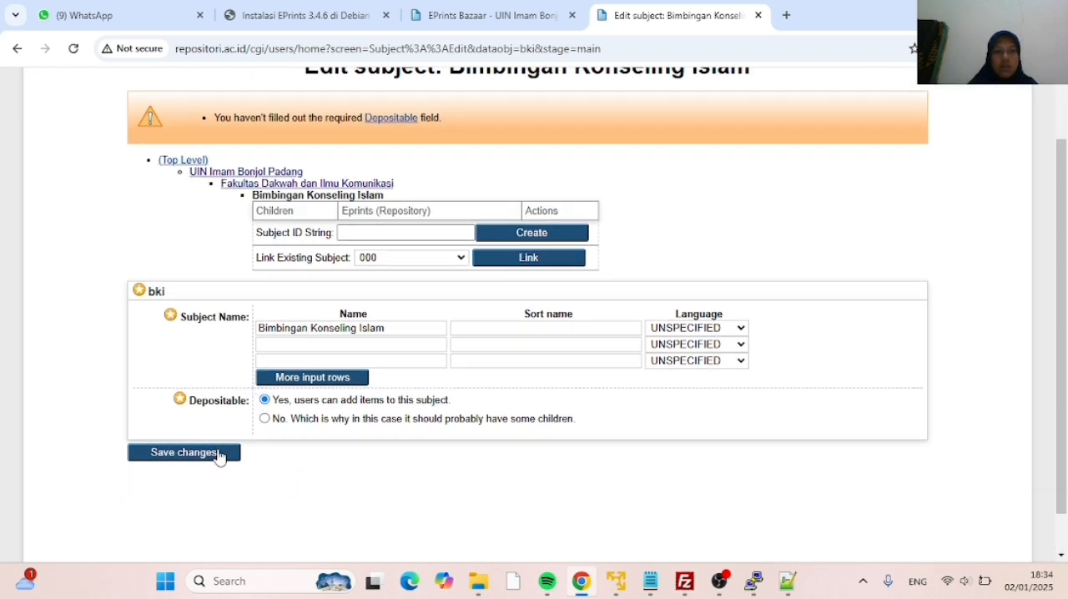
left_click(219, 456)
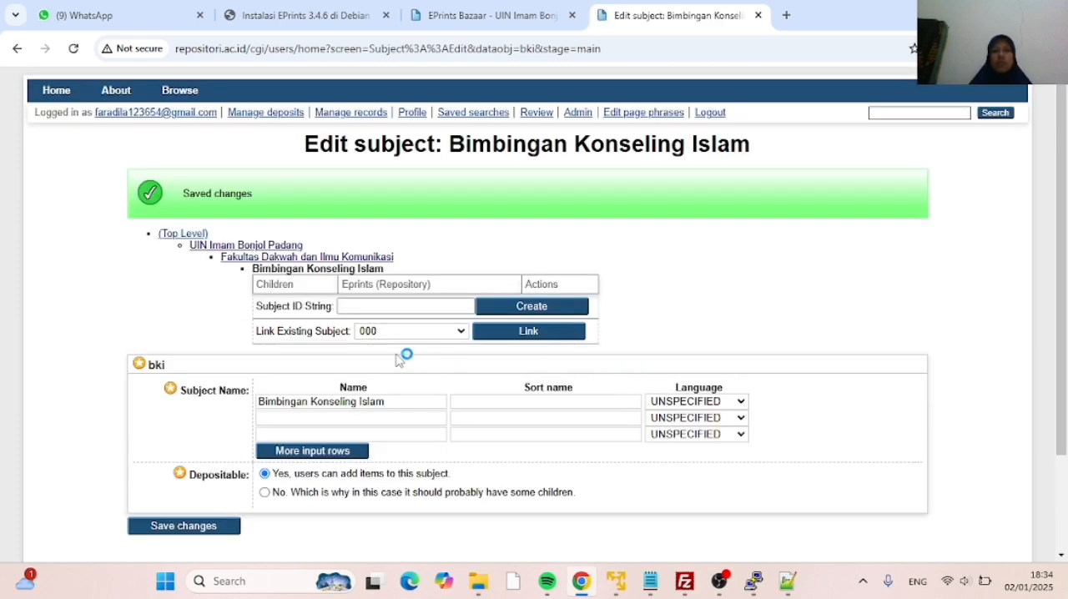
Review the child subjects of Fakultas Adab dan Humaniora and Fakultas Dakwah dan Ilmu Komunikasi under UIN Imam Bonjol Padang
left_click(218, 246)
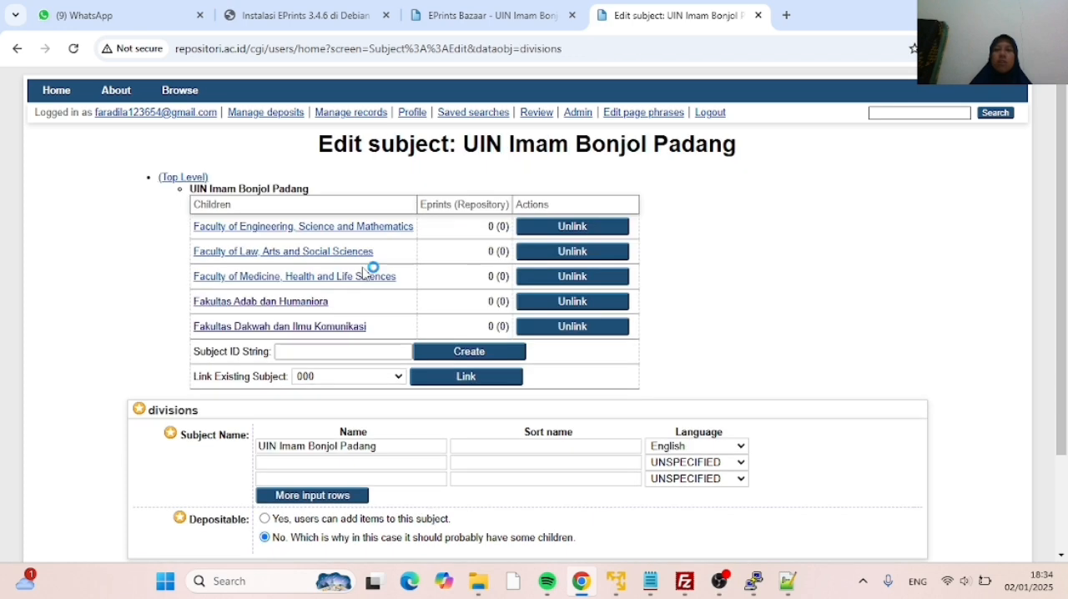
left_click(294, 306)
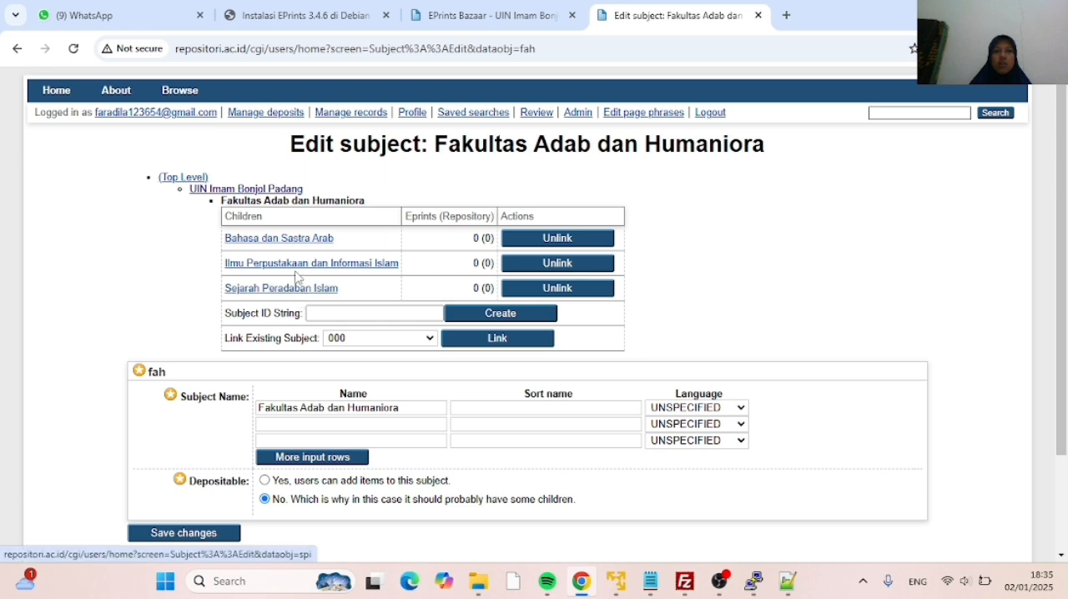
left_click(250, 191)
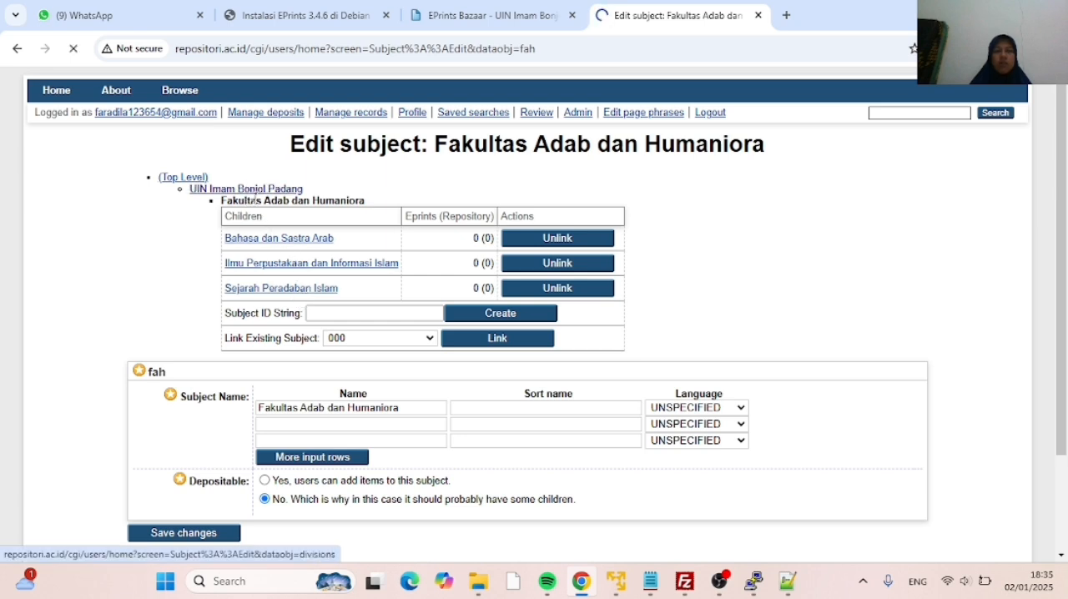
left_click(283, 328)
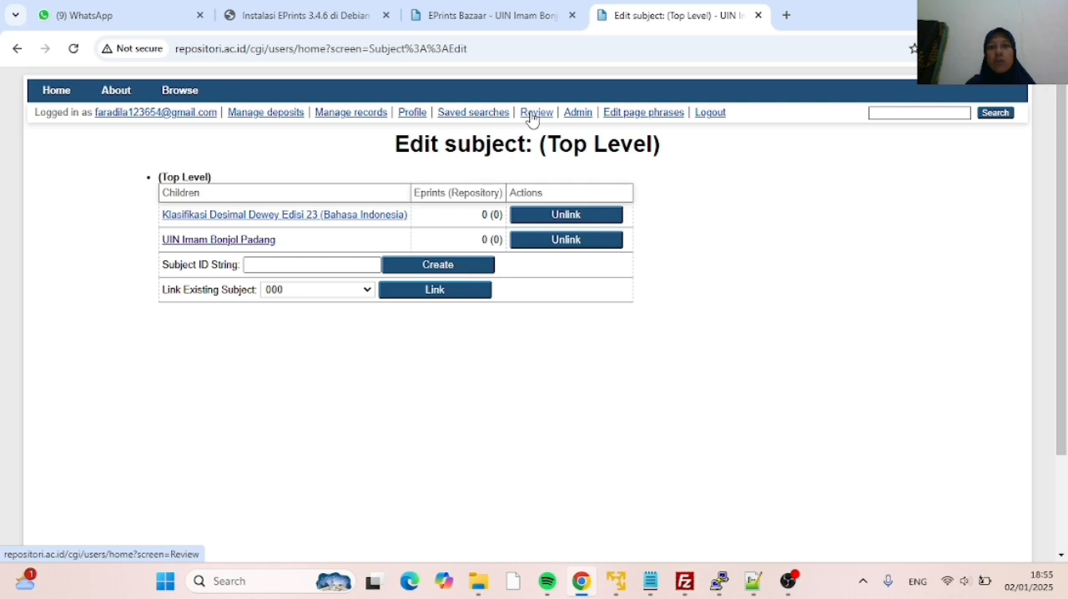
Create a new user account from the system administration tools, entering the account's username
left_click(573, 114)
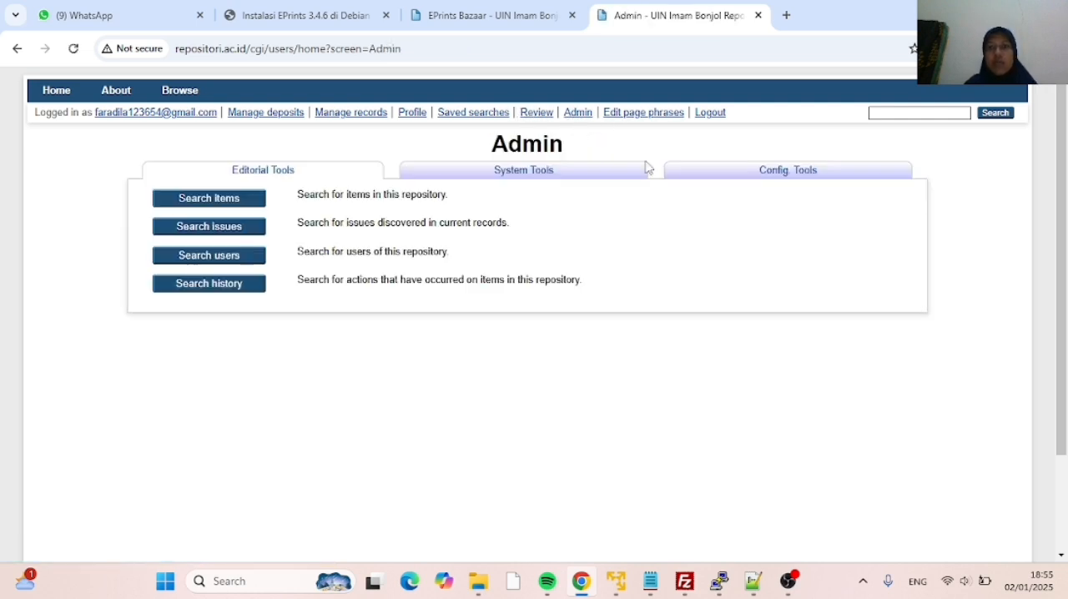
left_click(545, 176)
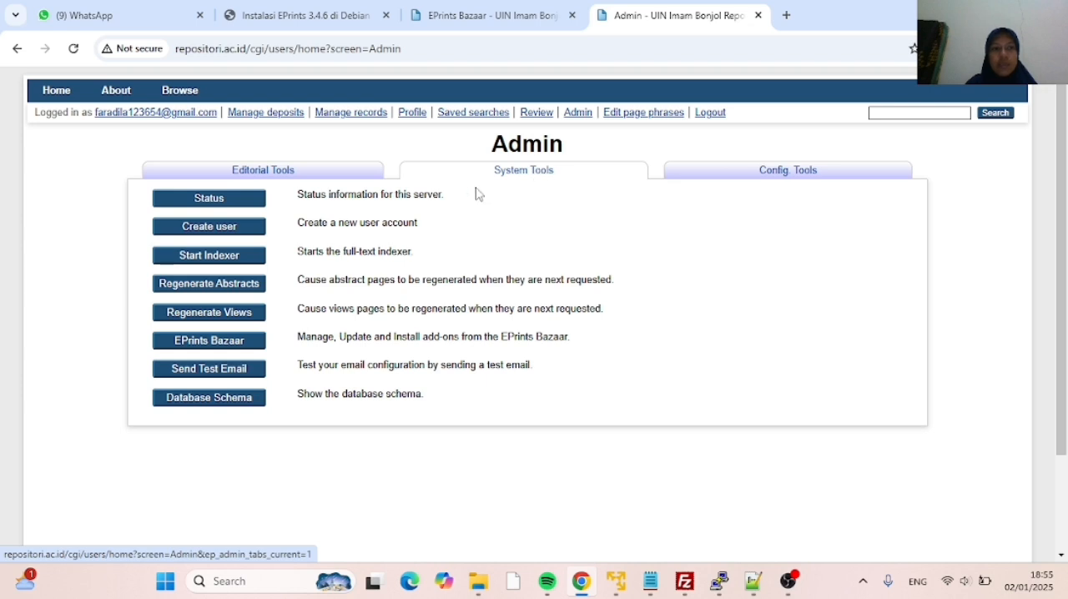
left_click(212, 233)
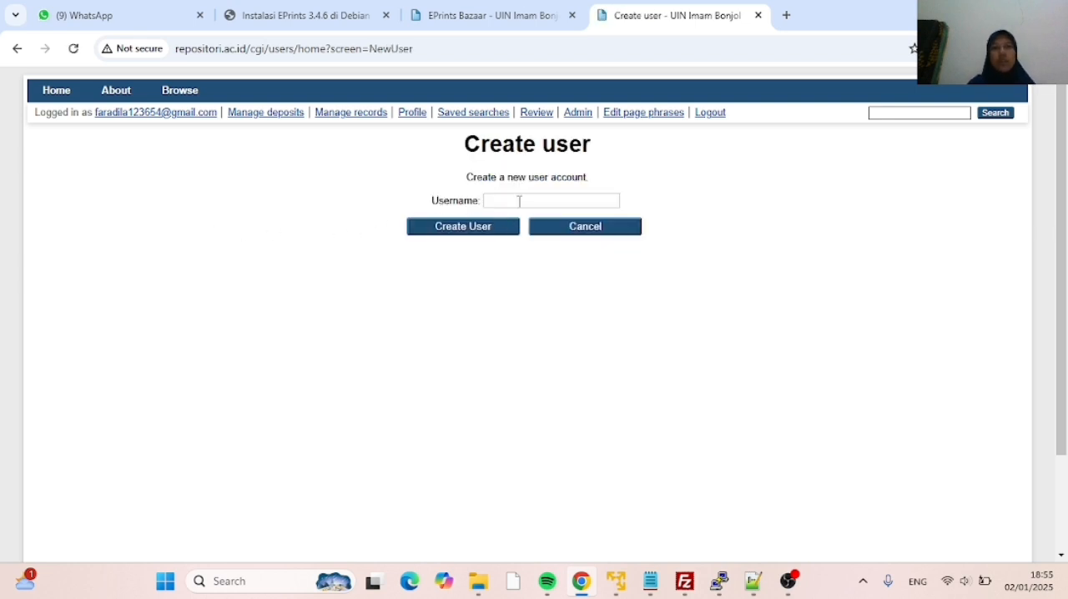
left_click(518, 201)
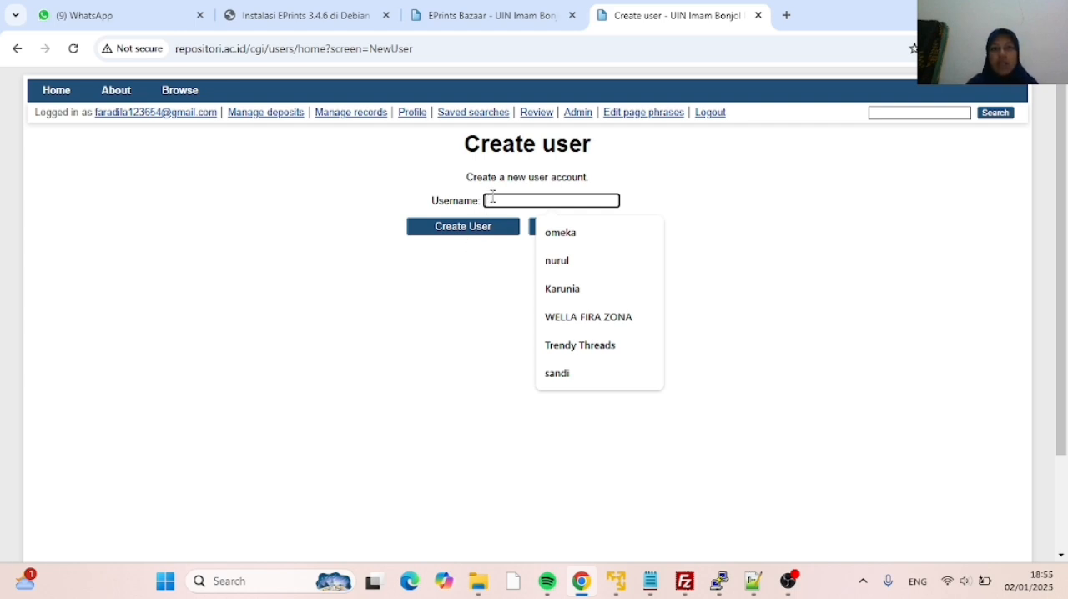
type("K")
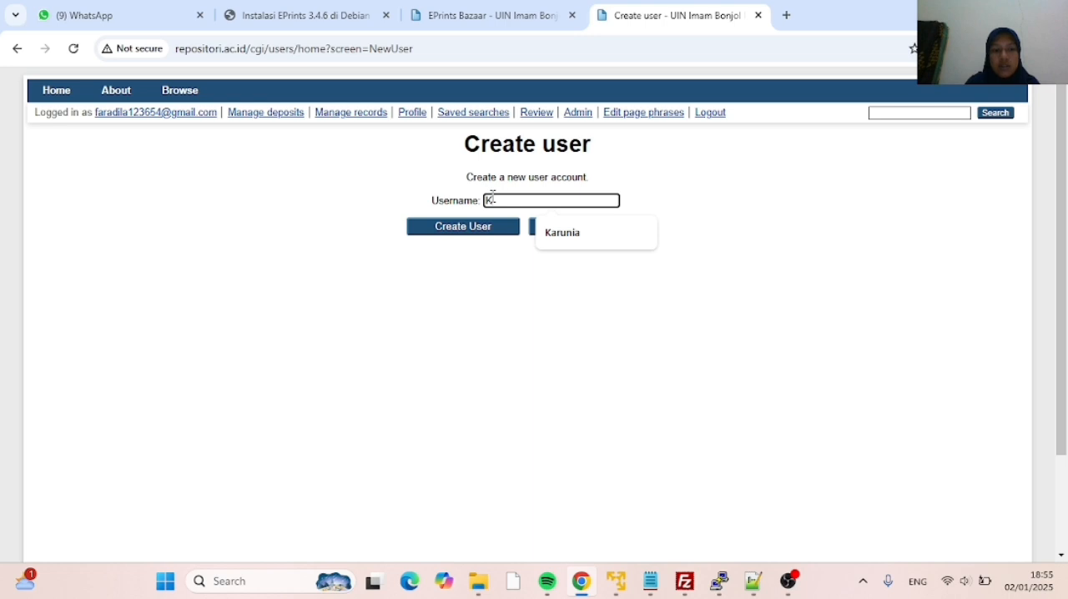
type("arunia")
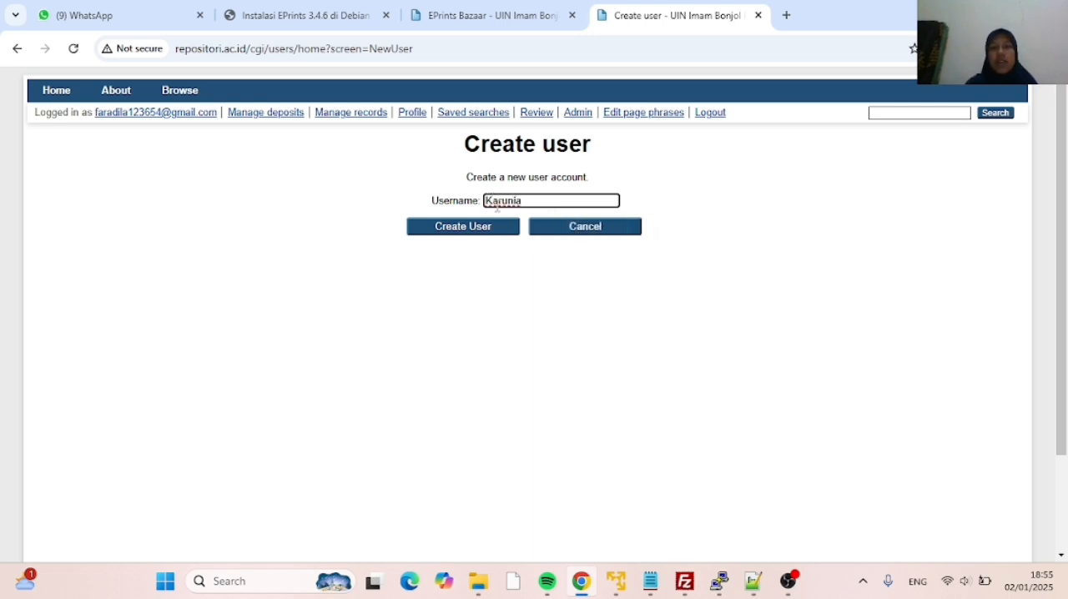
left_click(500, 236)
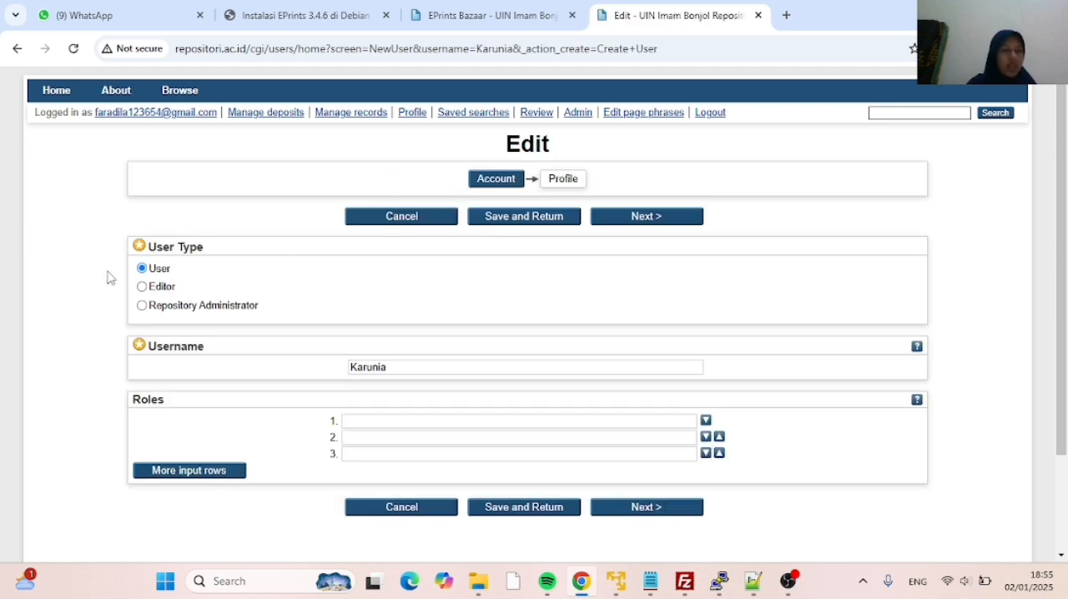
Set the new account's user type to Editor, leave its roles empty, and continue to the profile stage
left_click(141, 287)
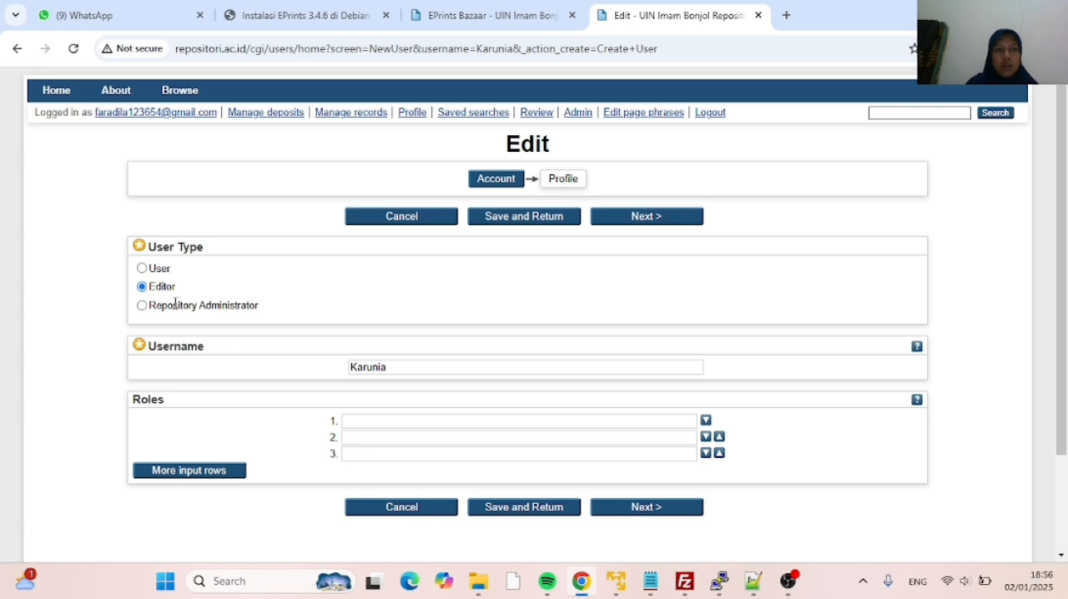
scroll(450, 355, "down", 1)
scroll(451, 355, "down", 3)
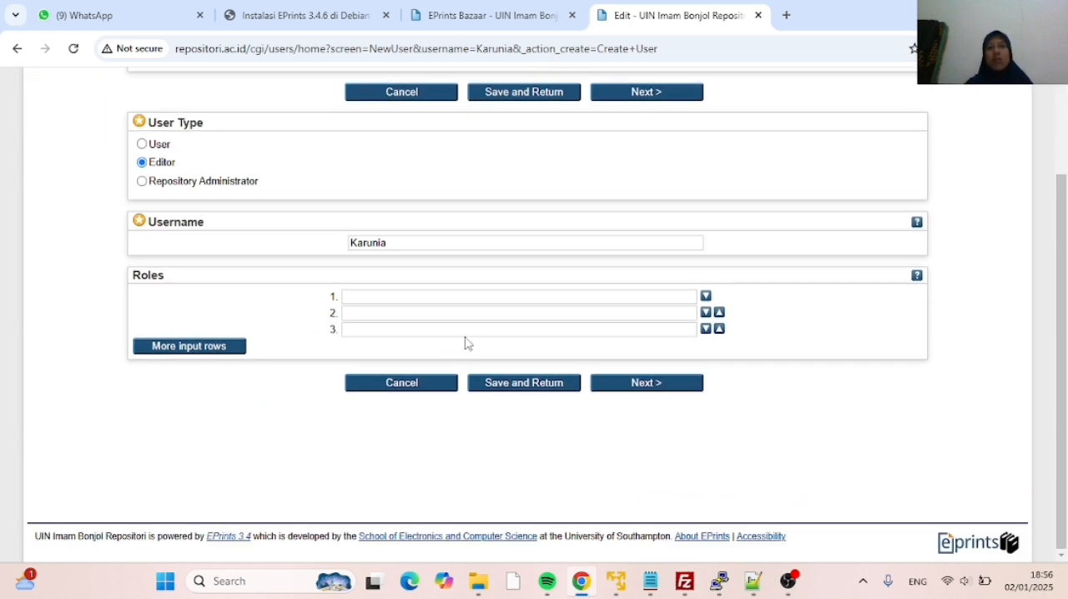
scroll(516, 351, "up", 2)
scroll(516, 352, "up", 2)
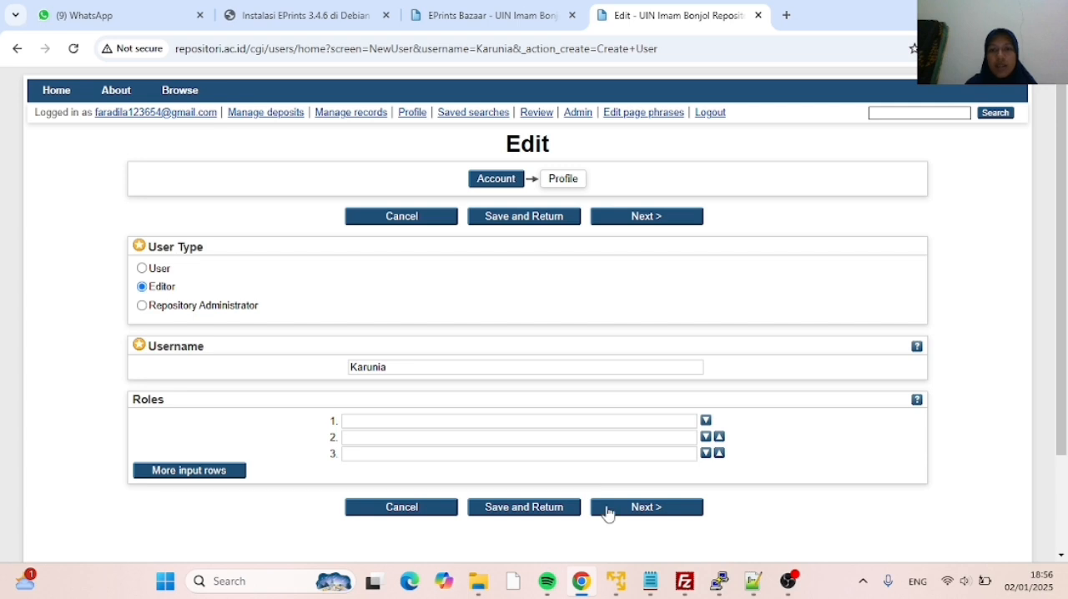
left_click(608, 508)
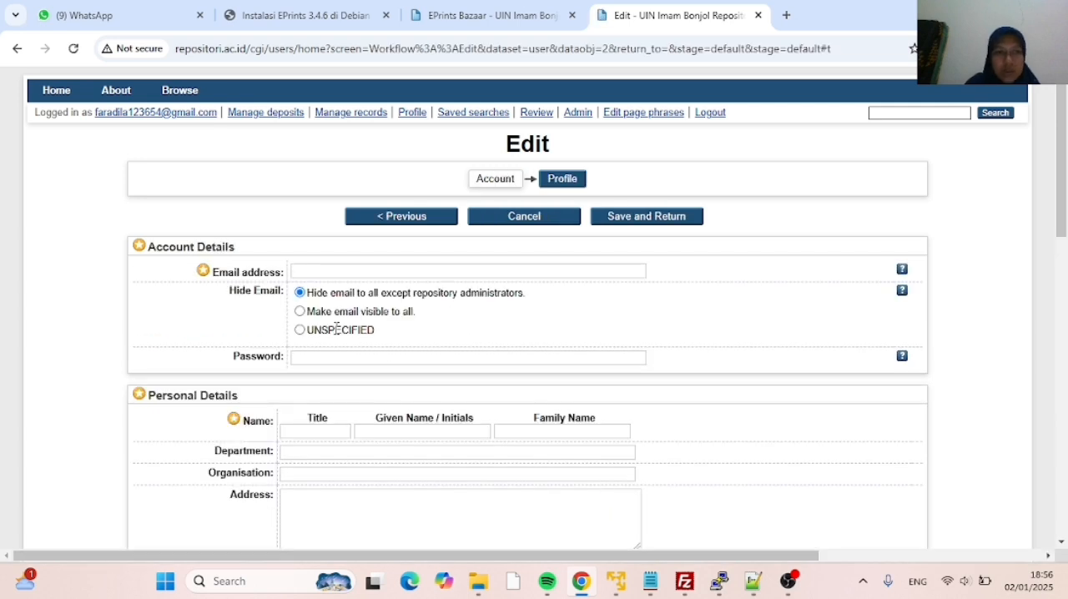
Fill in the new editor's email address in the account details
left_click(302, 274)
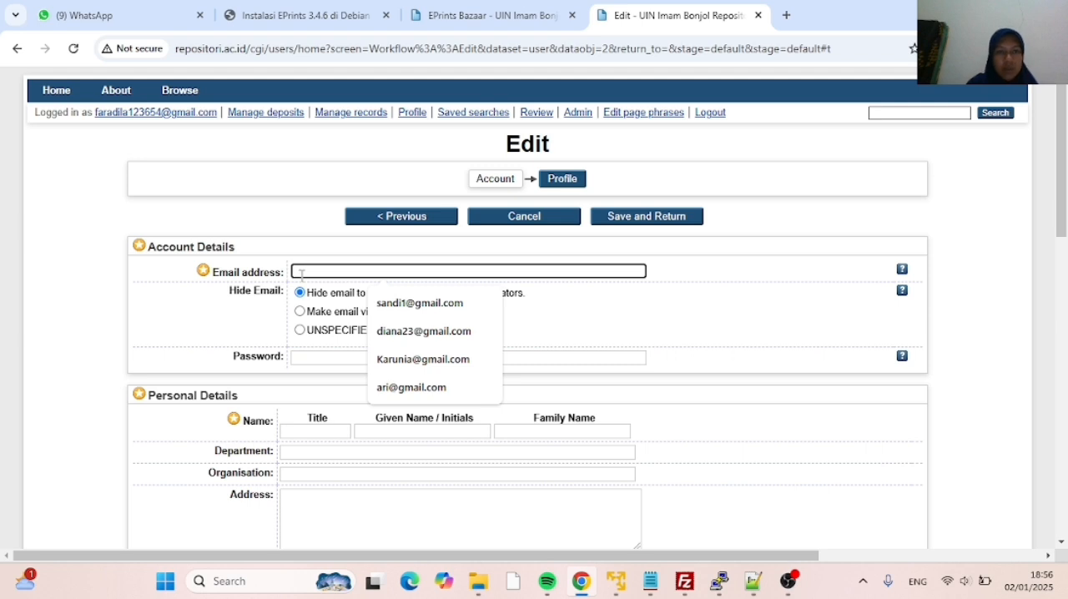
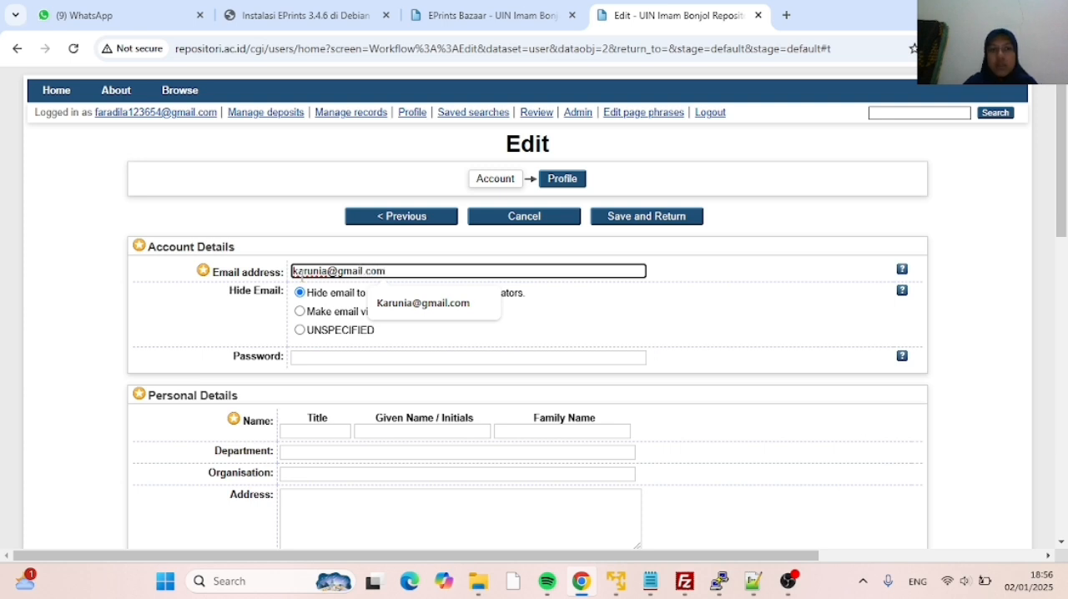
Enter the account password for the new editor, clearing the first entry and retyping it
left_click(296, 359)
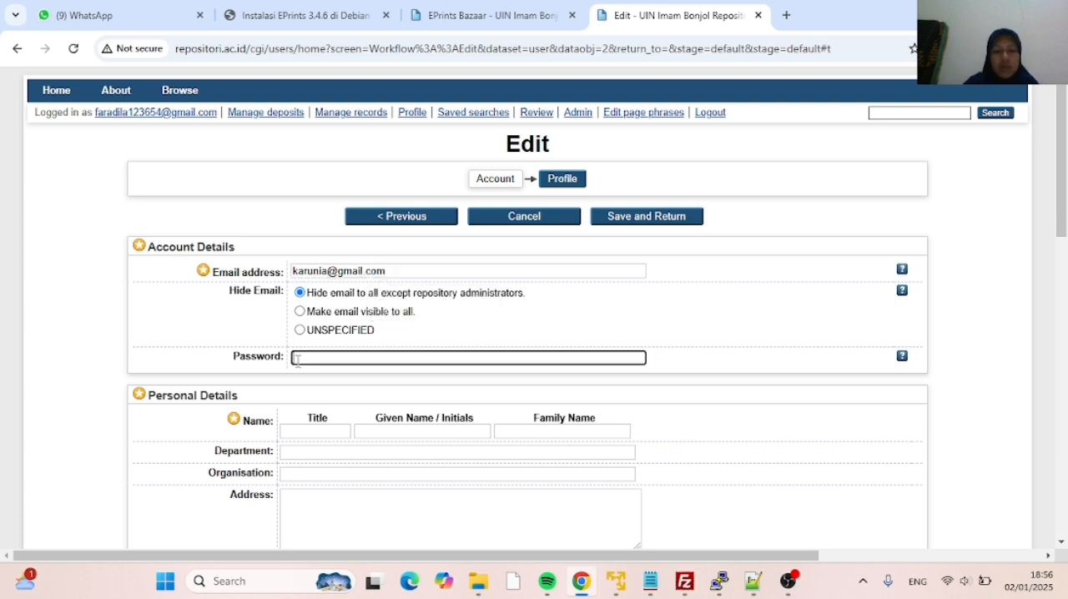
type("••••••")
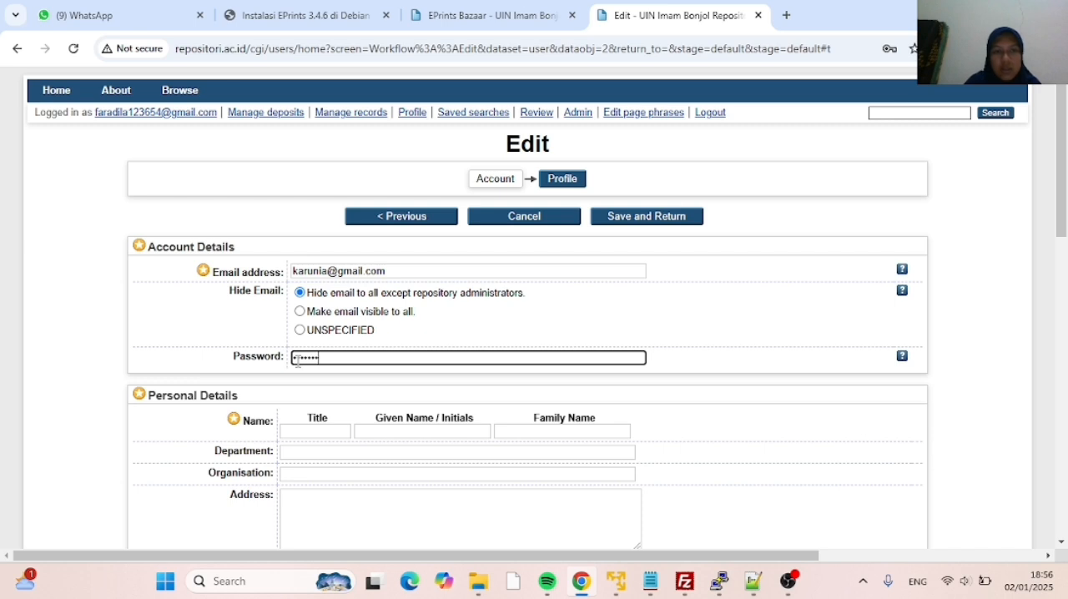
key("BackSpace")
key("BackSpace")
key("BackSpace")
key("BackSpace")
key("BackSpace")
key("BackSpace")
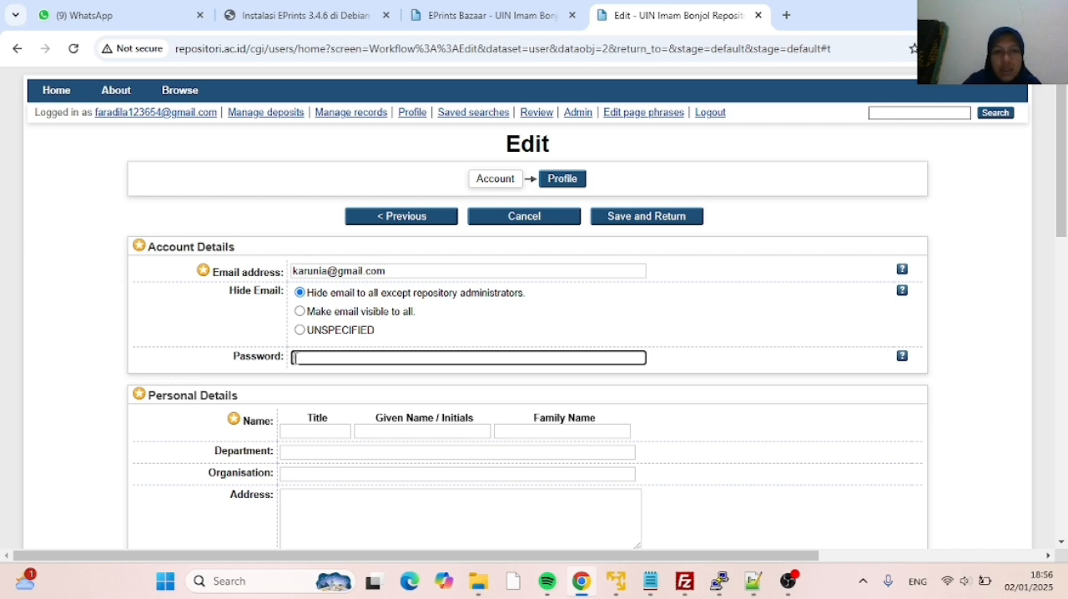
type("••••")
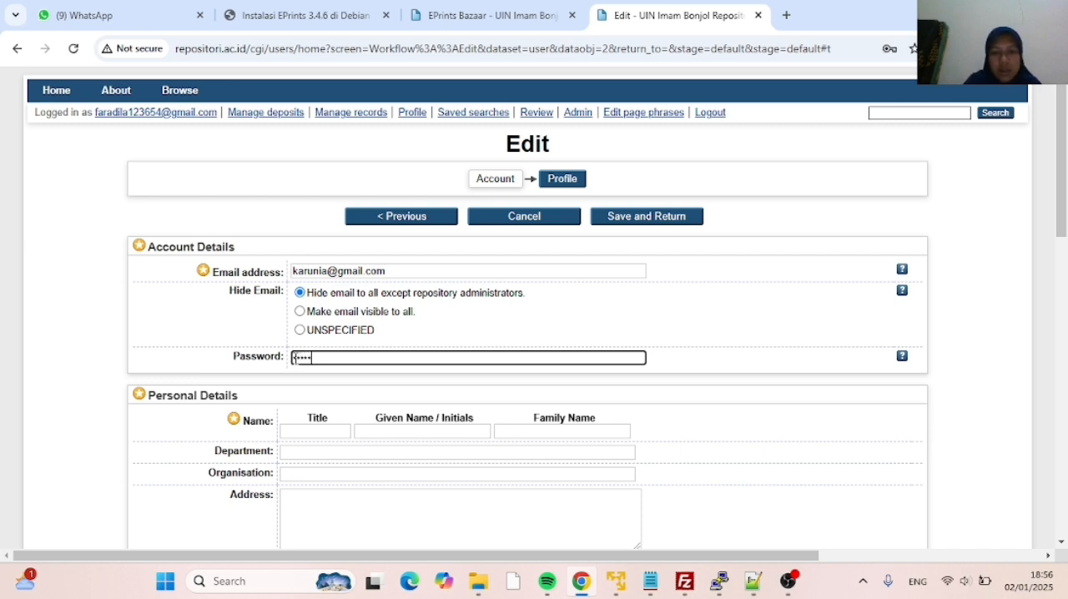
type("••")
Fill in the editor's given name and family name in the personal details
scroll(346, 459, "down", 2)
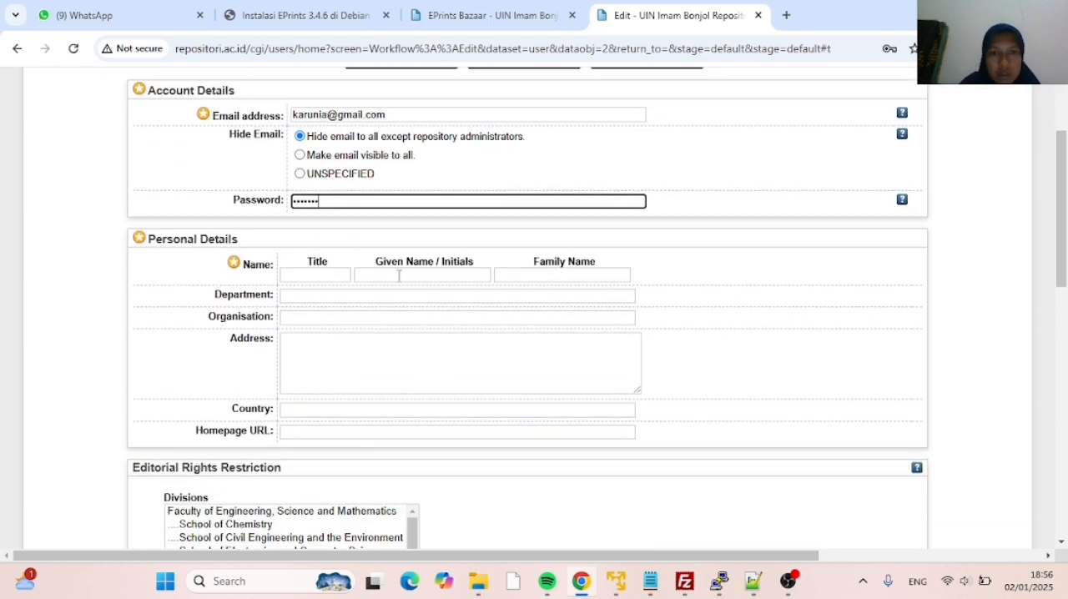
left_click(399, 276)
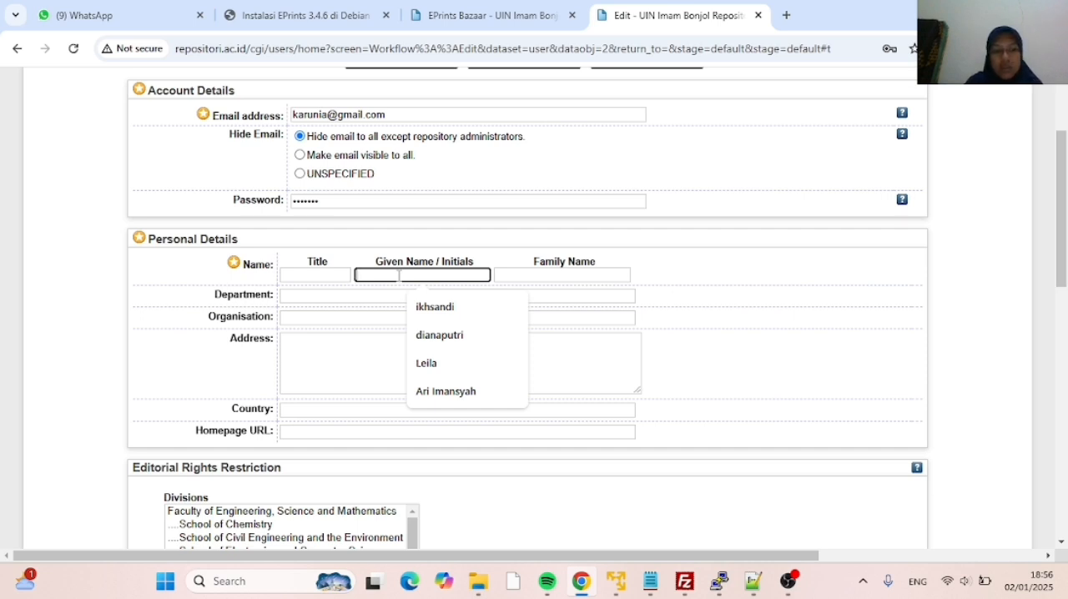
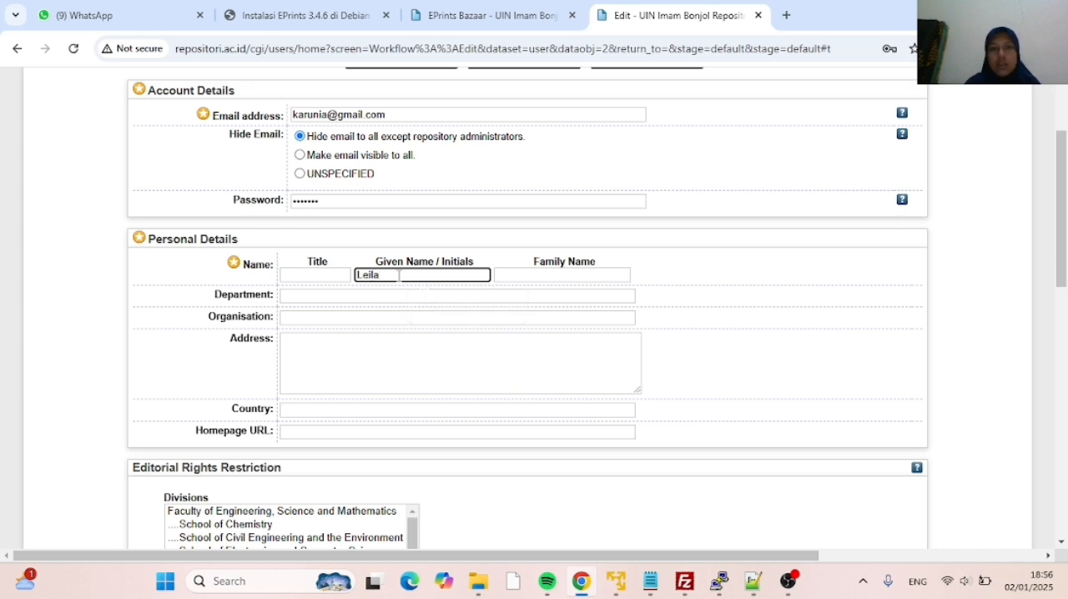
left_click(527, 277)
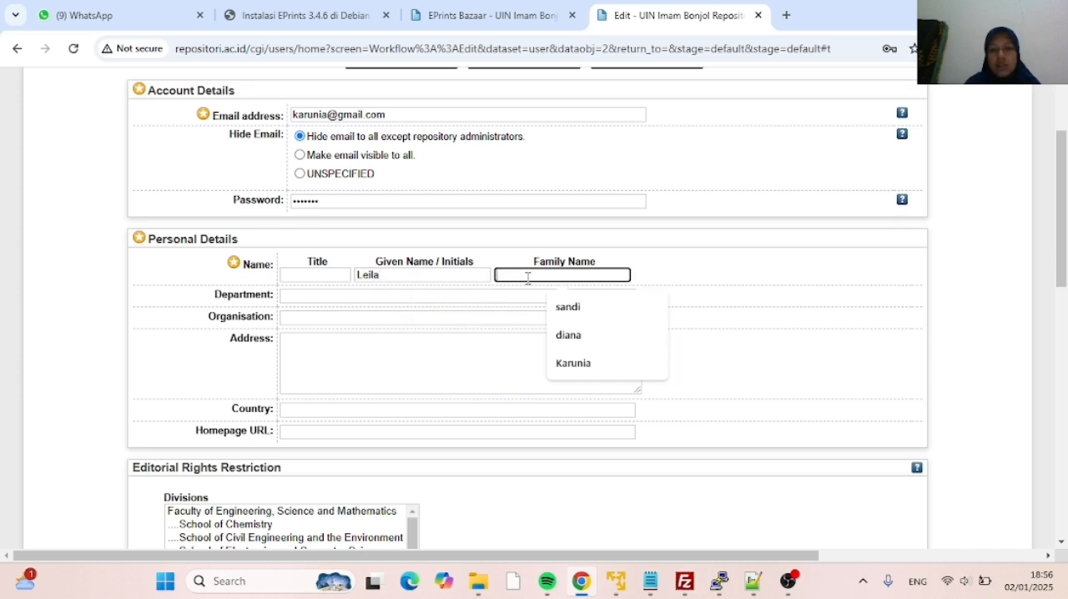
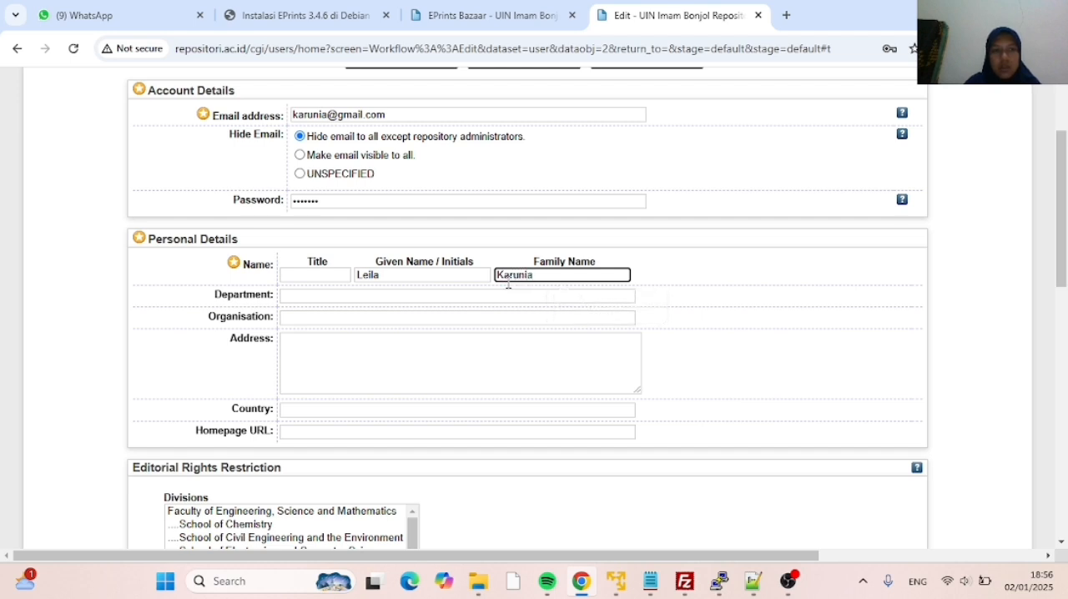
left_click(406, 296)
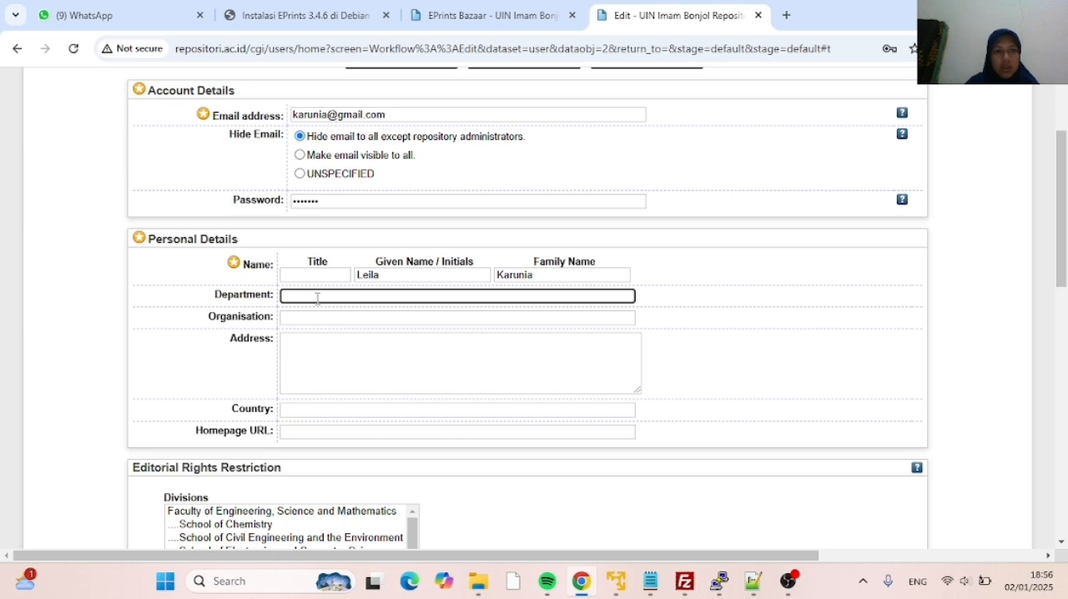
Examine the divisions, subjects and item types offered under Editorial Rights Restriction
scroll(317, 298, "down", 2)
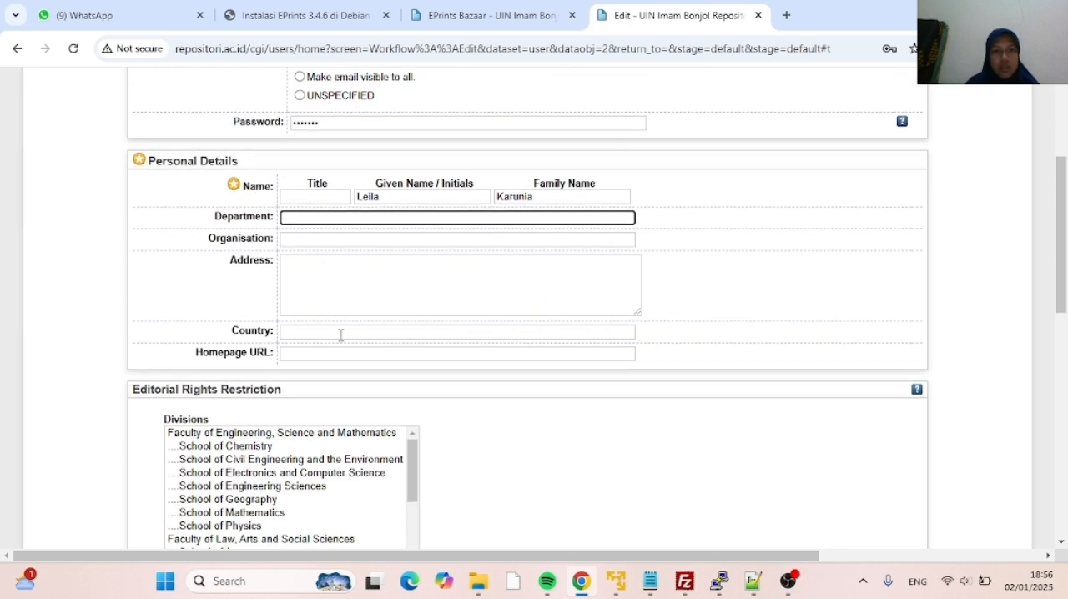
scroll(337, 328, "down", 2)
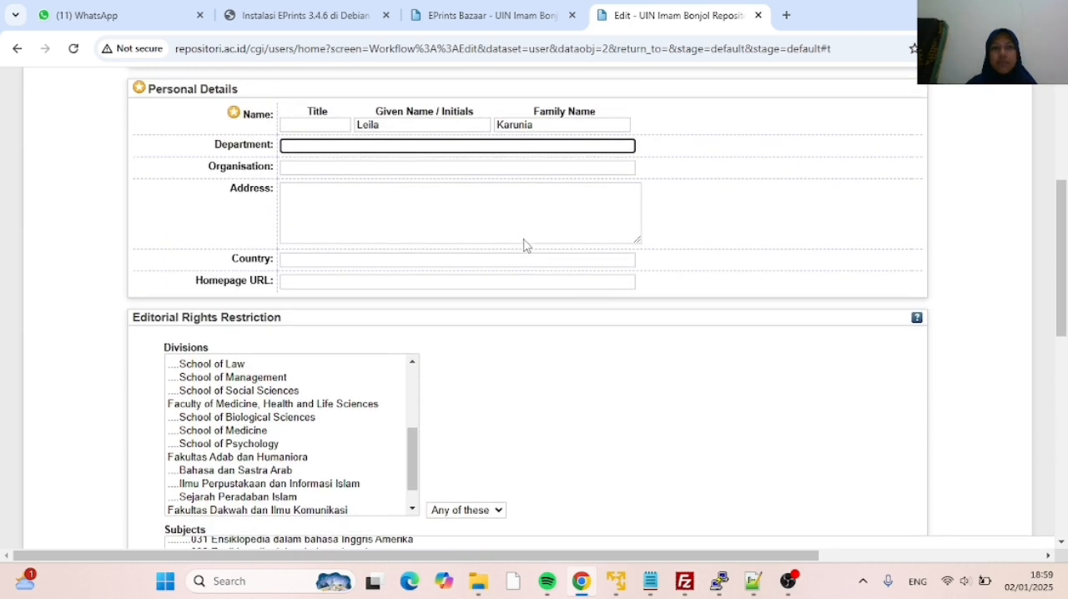
scroll(525, 242, "up", 1)
scroll(218, 315, "down", 1)
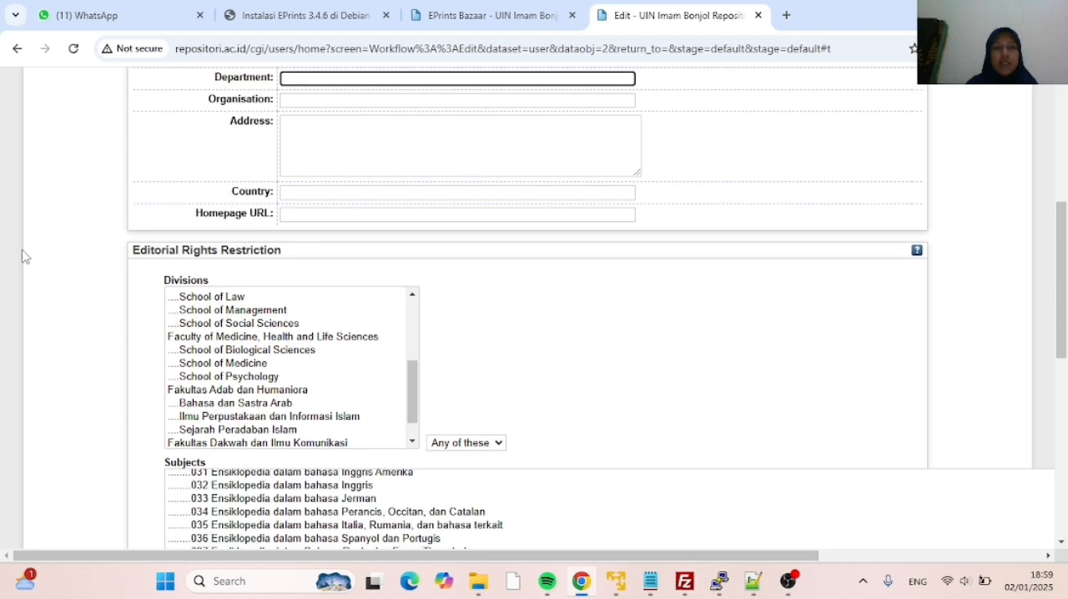
scroll(248, 272, "down", 1)
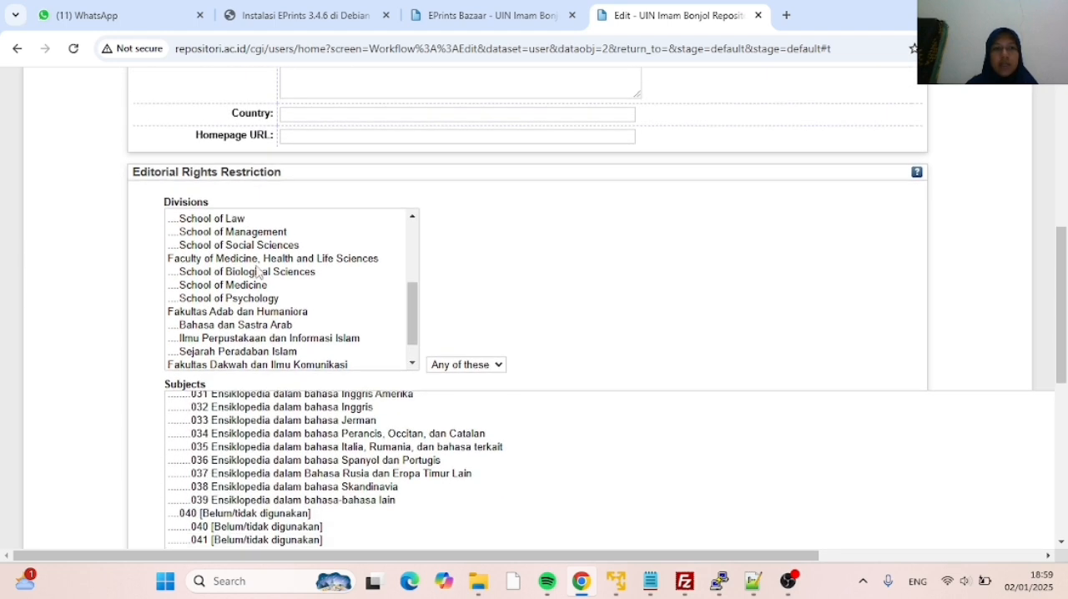
scroll(271, 269, "down", 1)
scroll(271, 269, "up", 3)
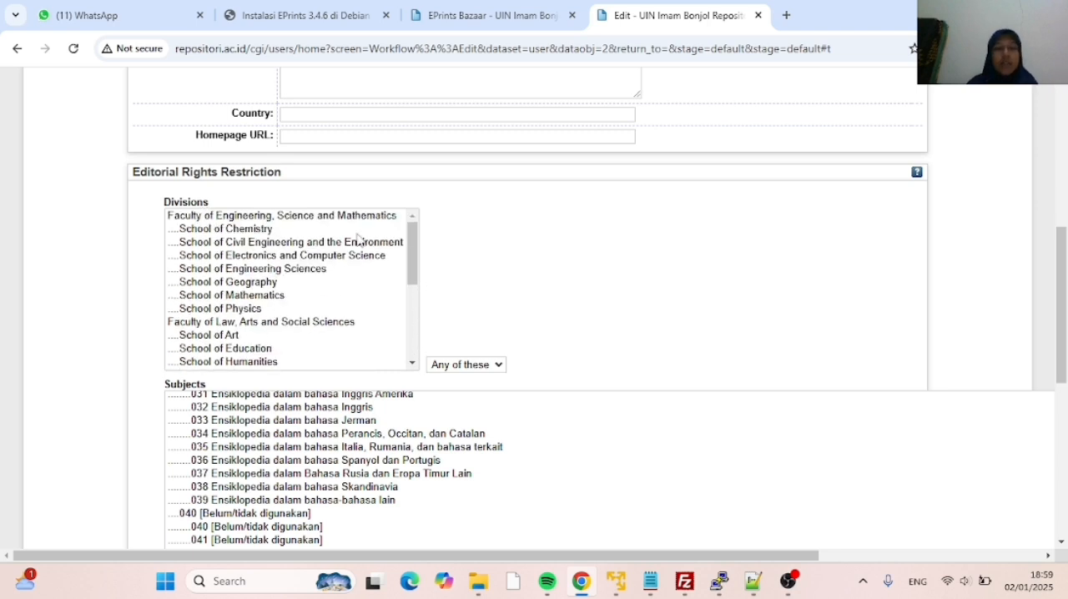
scroll(411, 314, "down", 2)
scroll(658, 301, "down", 2)
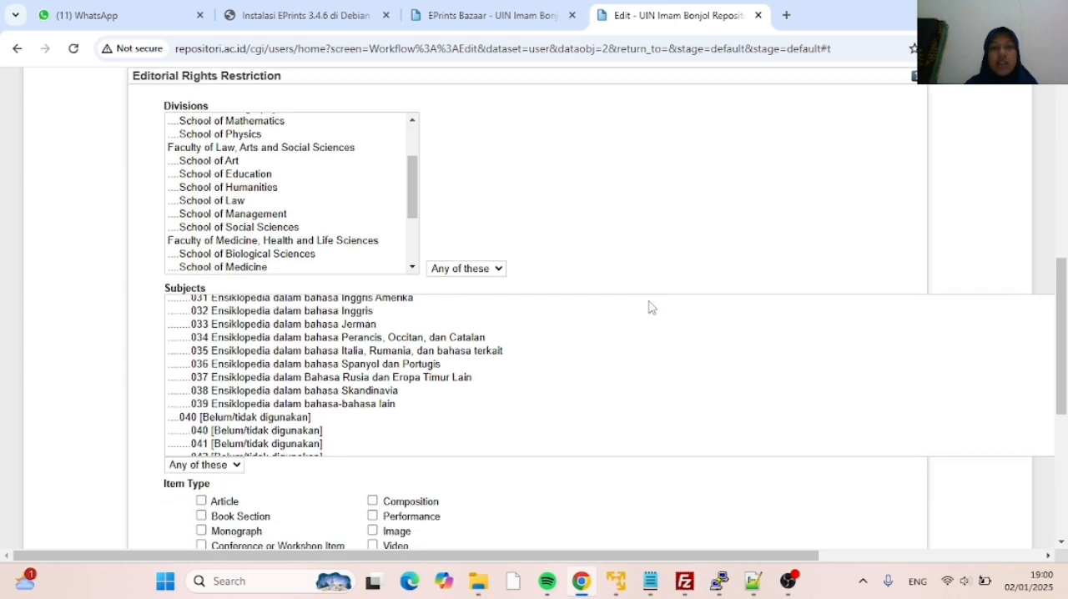
scroll(626, 310, "down", 5)
scroll(578, 328, "down", 6)
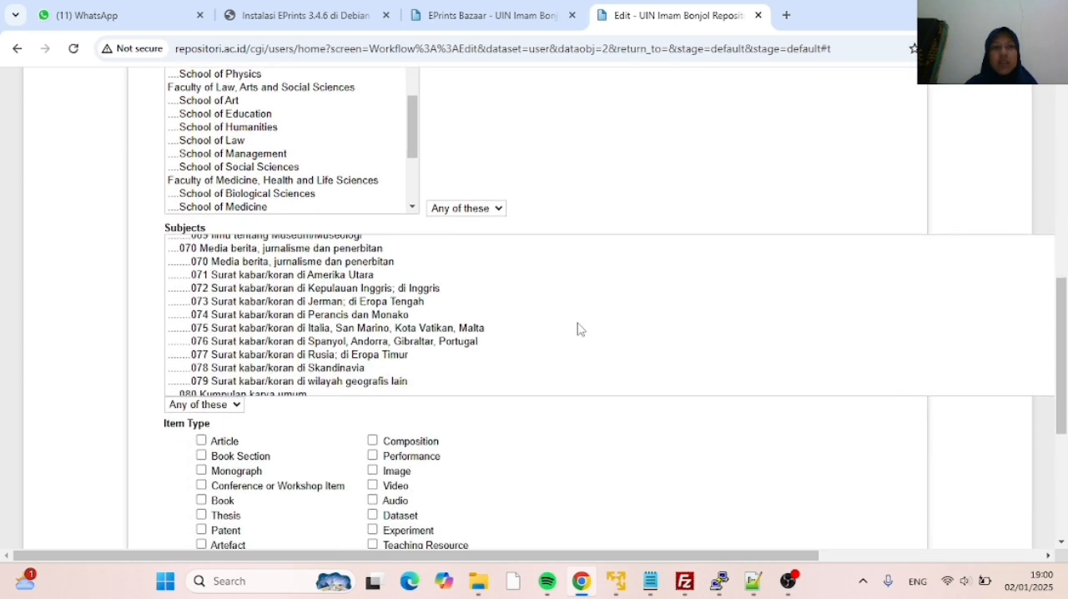
Save the new editor's profile with no editorial restrictions and the default alert settings, and review the saved account details
scroll(525, 472, "down", 2)
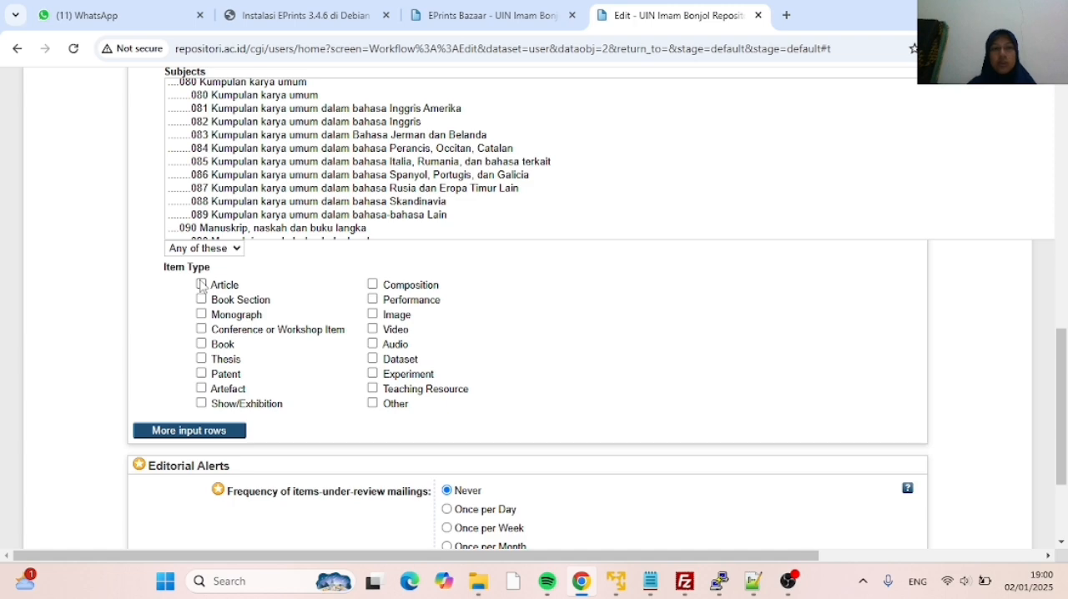
scroll(504, 326, "down", 2)
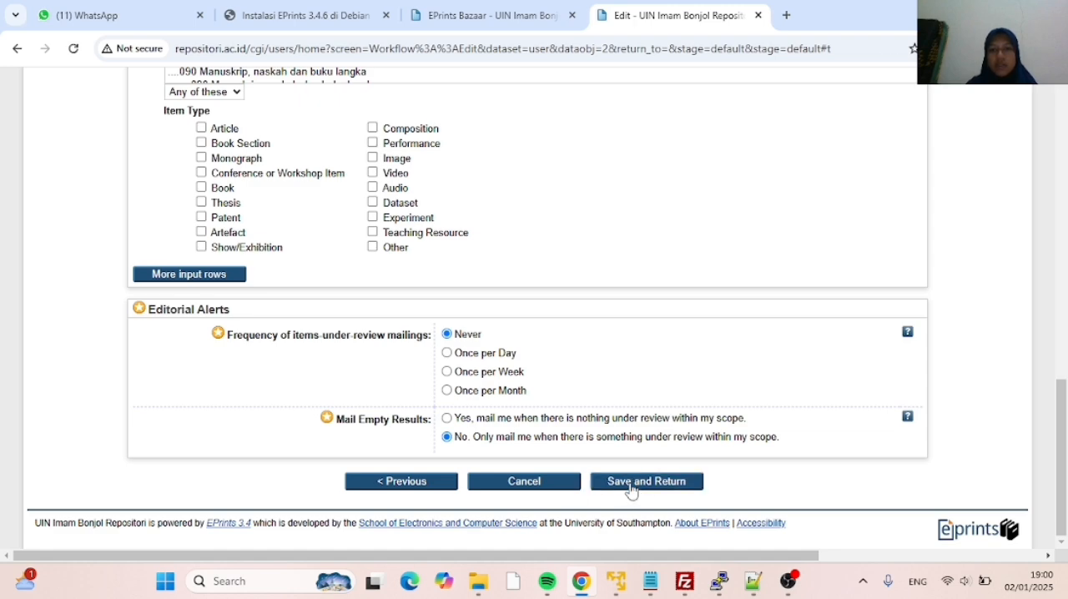
left_click(631, 482)
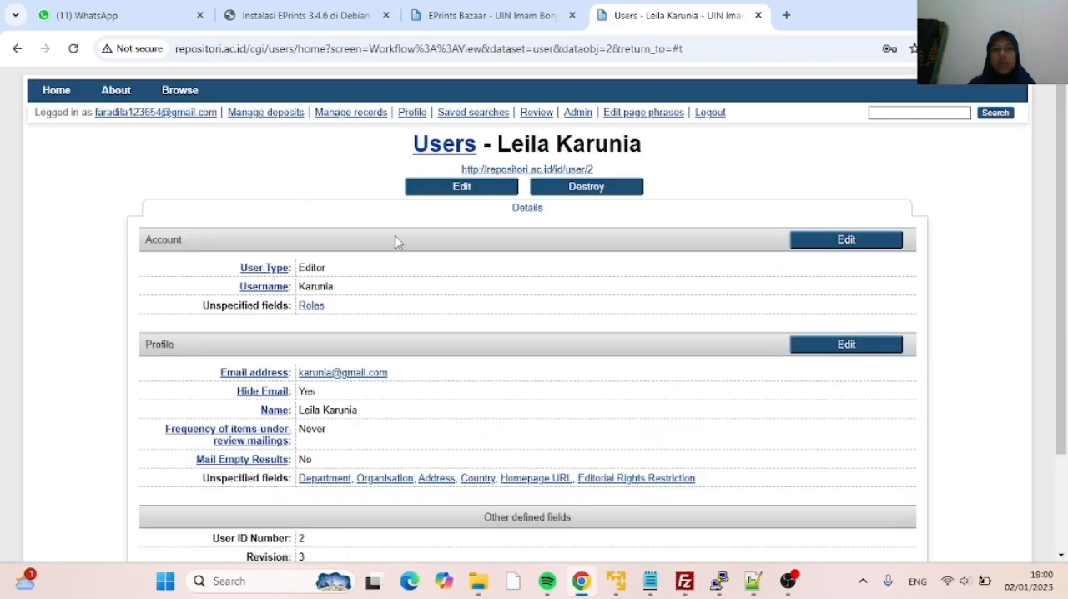
scroll(462, 282, "down", 2)
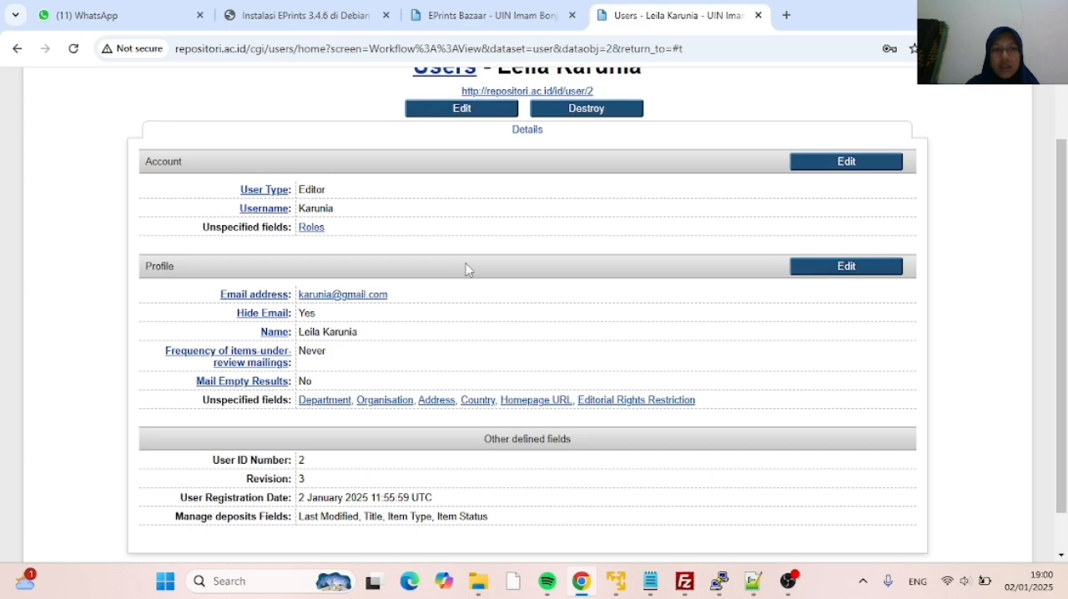
scroll(468, 267, "down", 1)
scroll(427, 201, "up", 1)
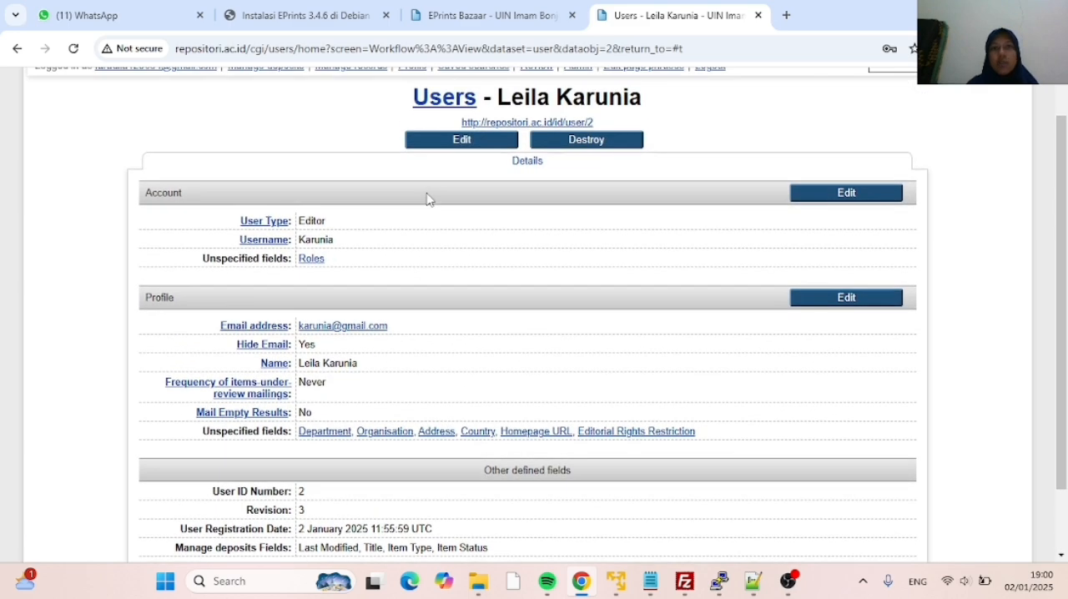
scroll(429, 200, "up", 1)
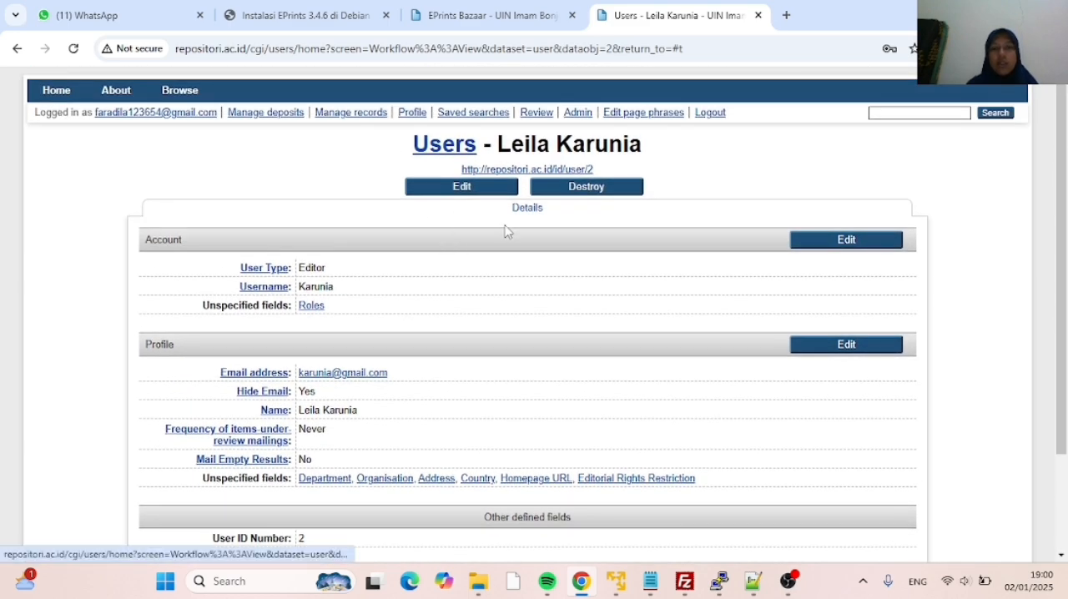
scroll(492, 298, "down", 2)
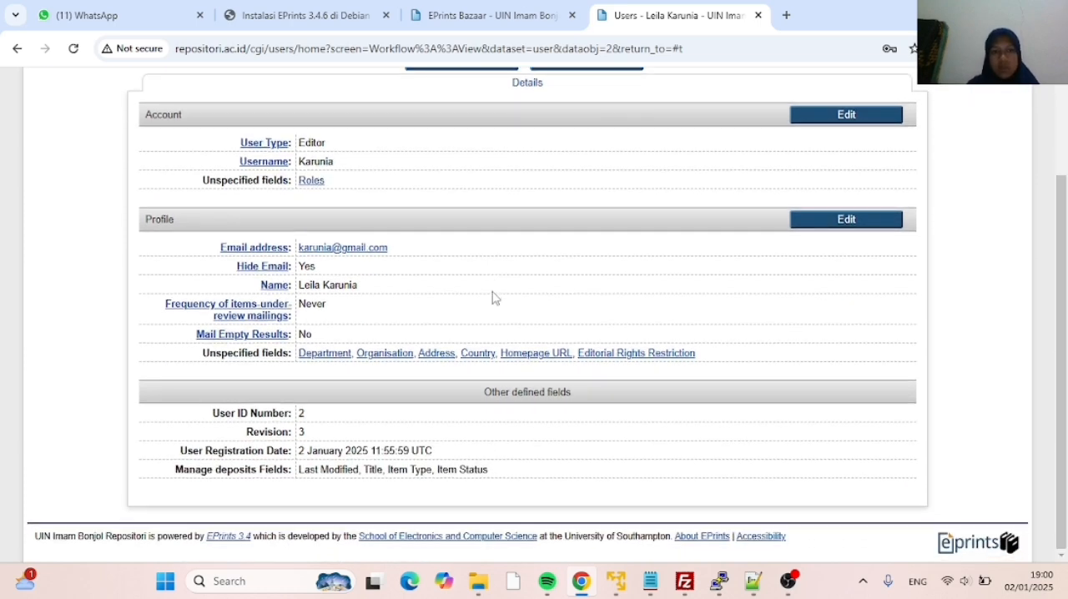
scroll(496, 268, "up", 2)
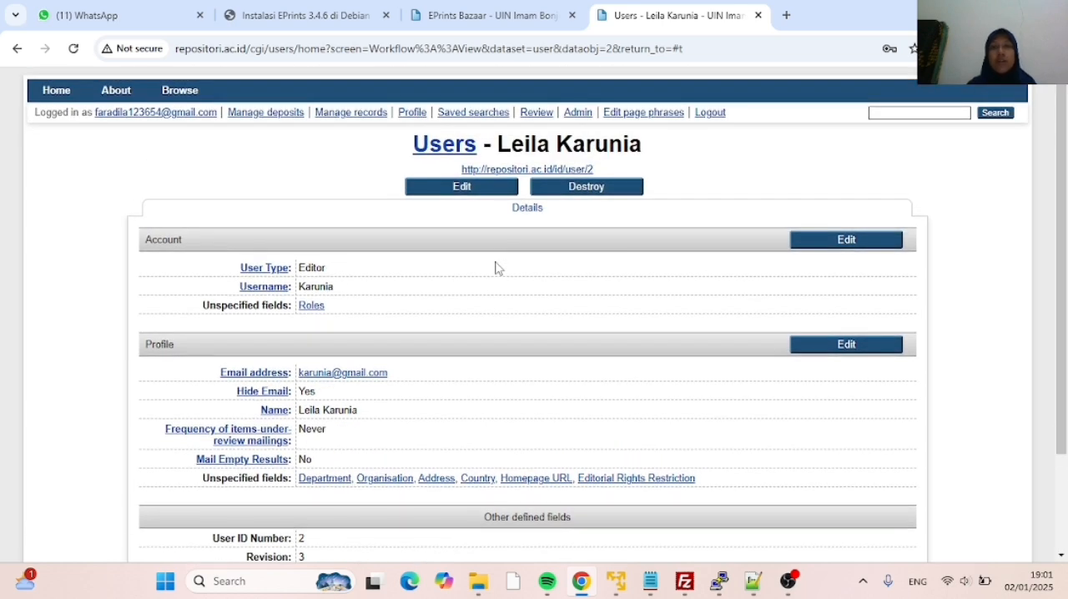
Create another account with the person's first name as username, keep the User type, and continue to its profile
left_click(589, 117)
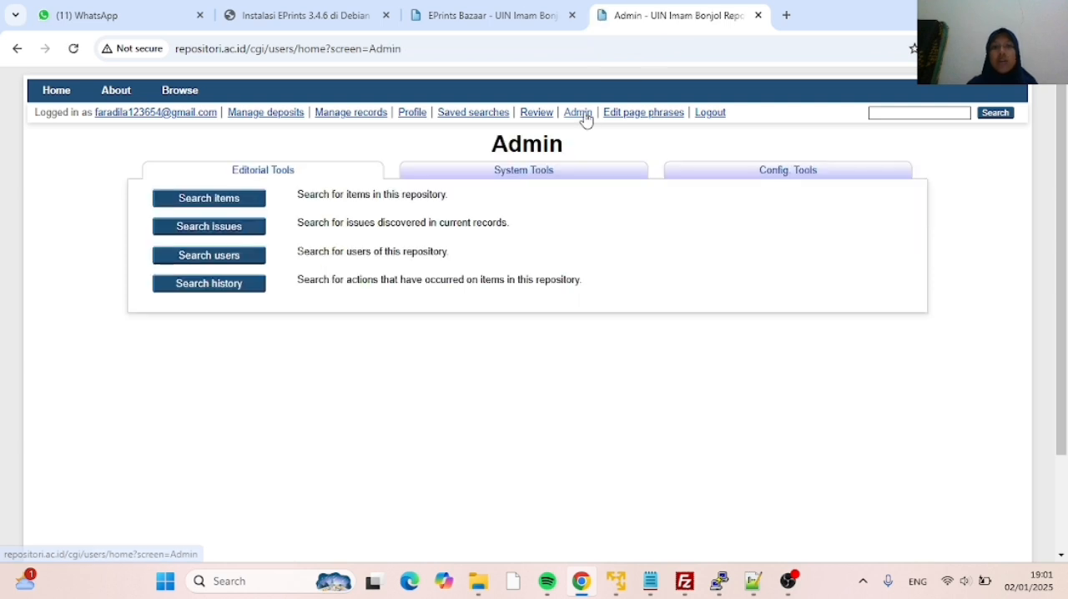
left_click(555, 175)
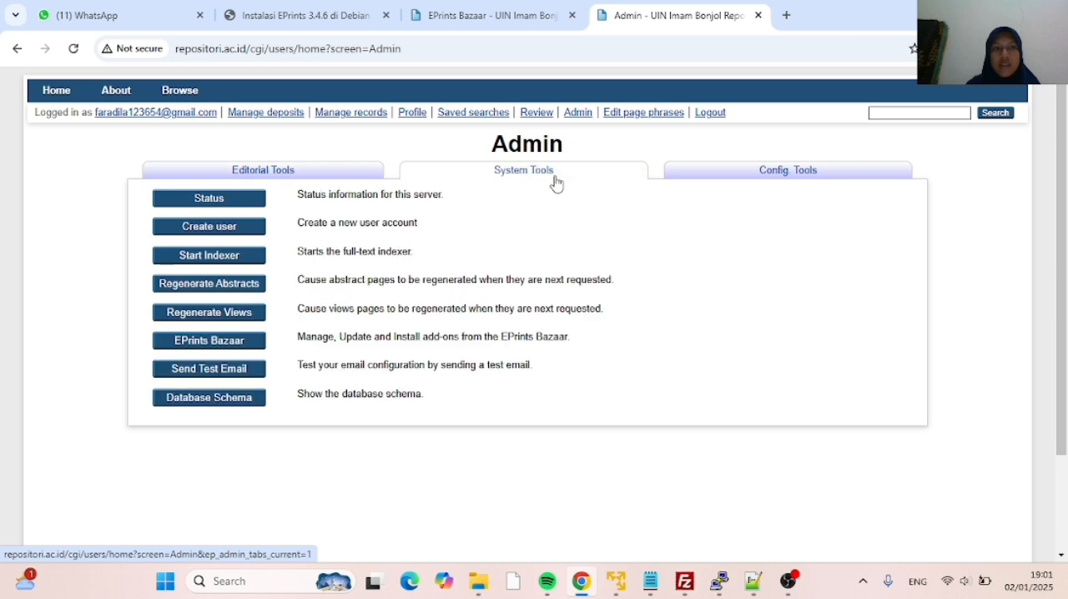
left_click(225, 229)
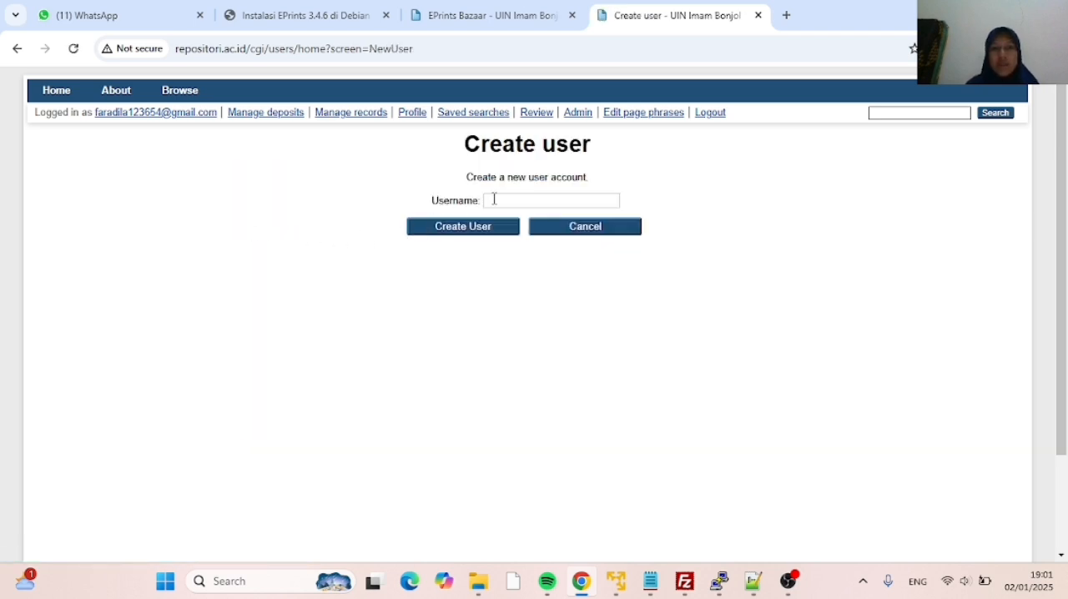
left_click(496, 200)
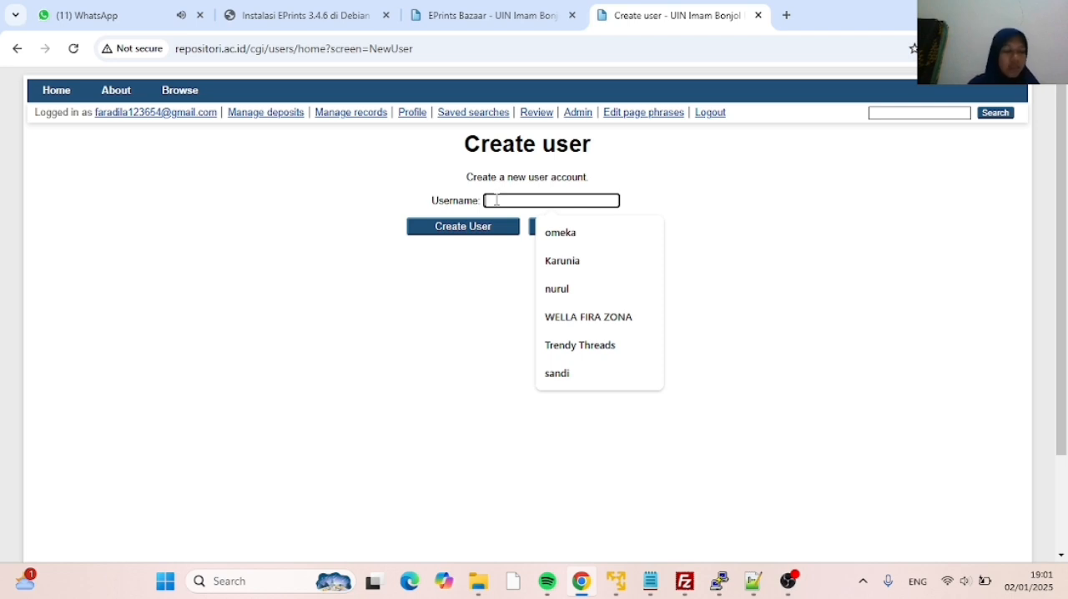
type("a")
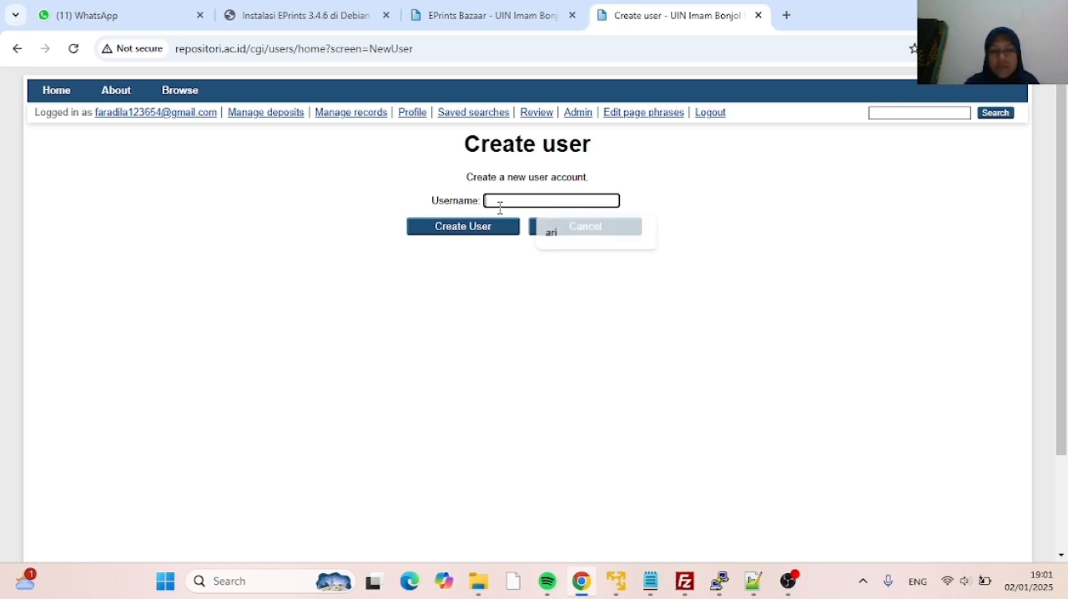
key("BackSpace")
type("Ari")
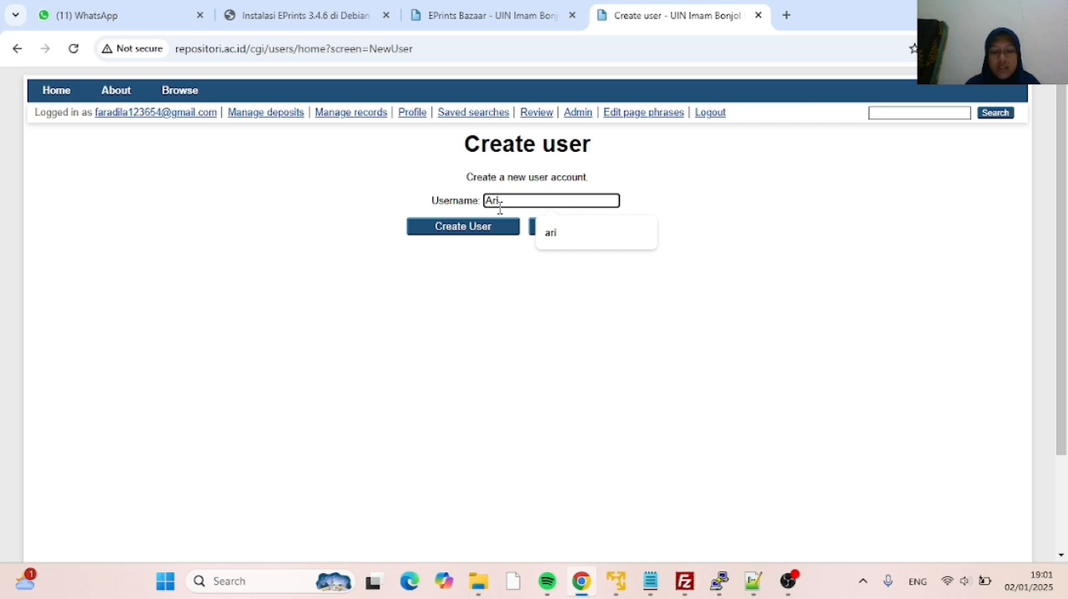
left_click(459, 229)
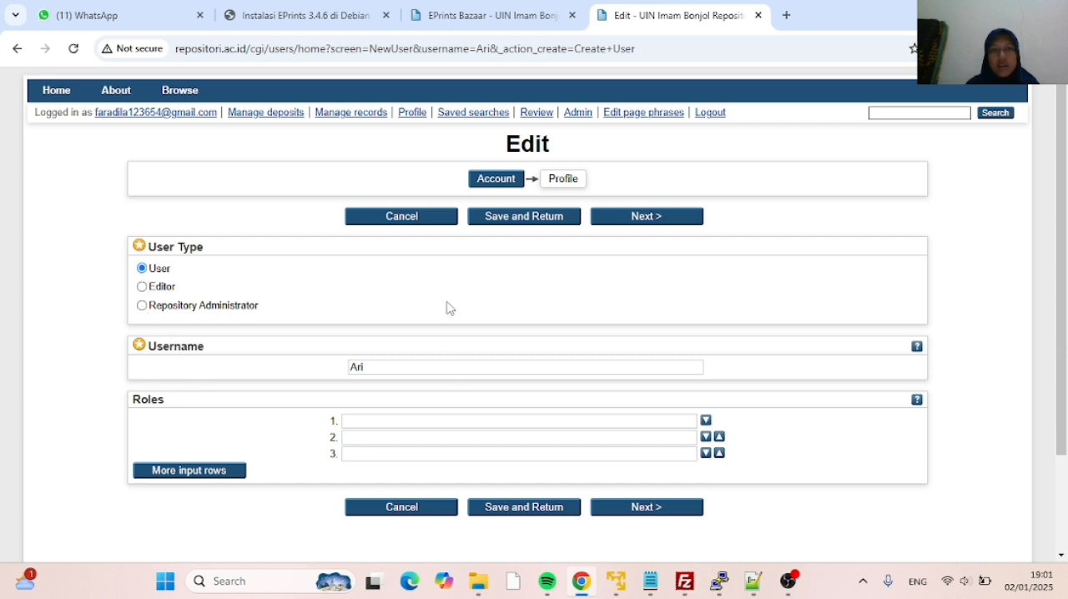
scroll(449, 309, "down", 1)
left_click(647, 429)
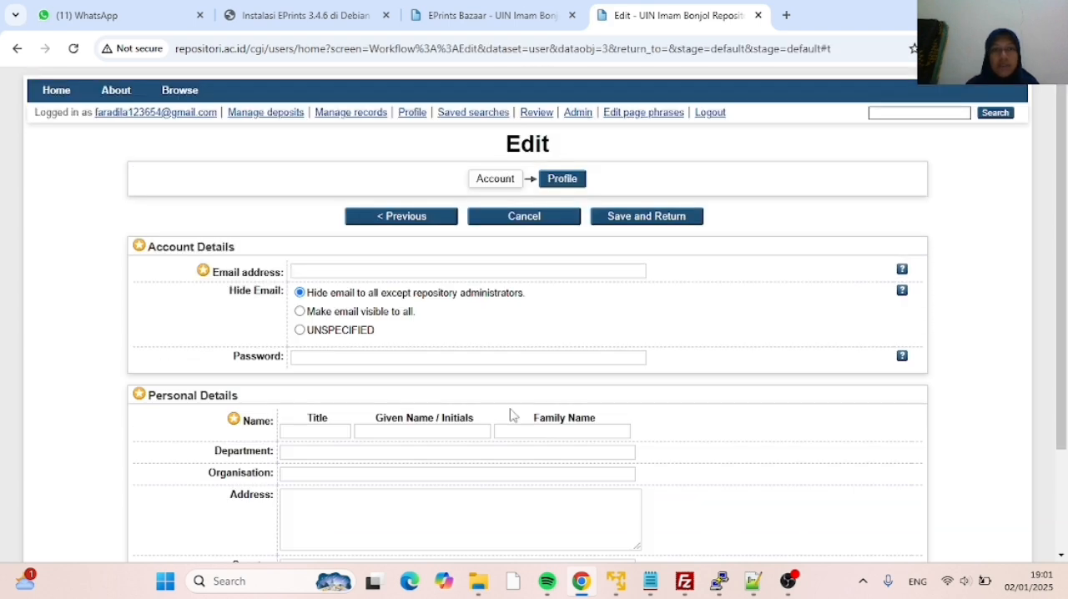
Fill in the new user's email address and account password in the account details
left_click(321, 271)
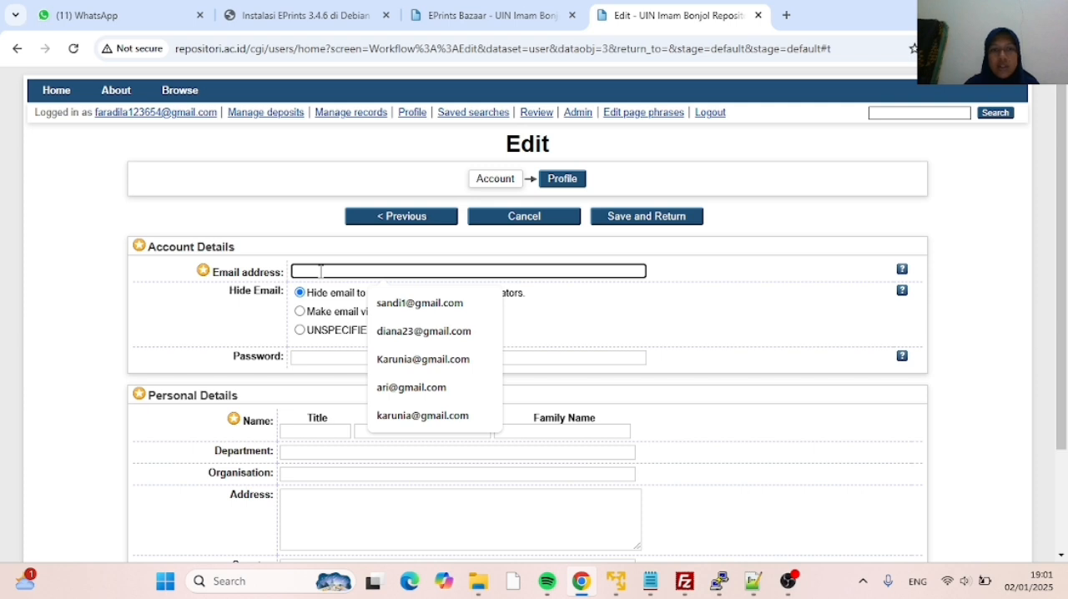
type("Ari")
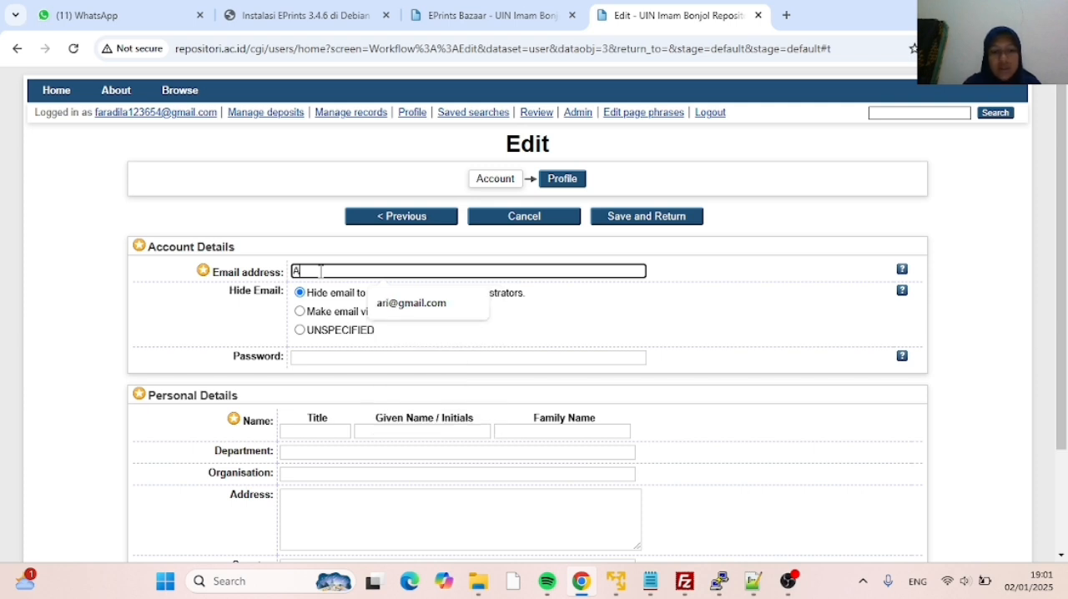
key("BackSpace")
key("BackSpace")
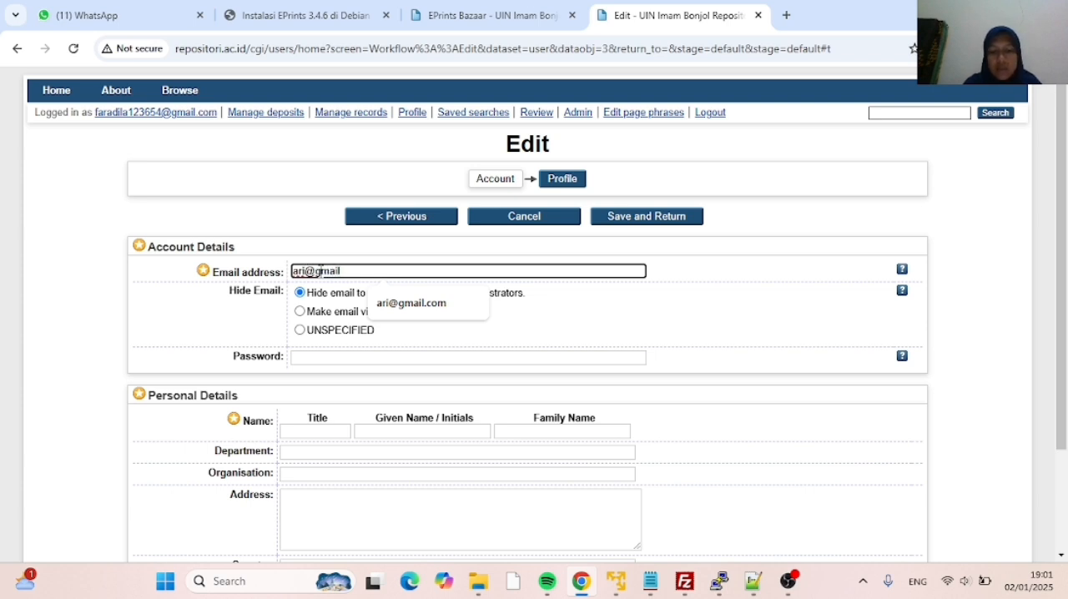
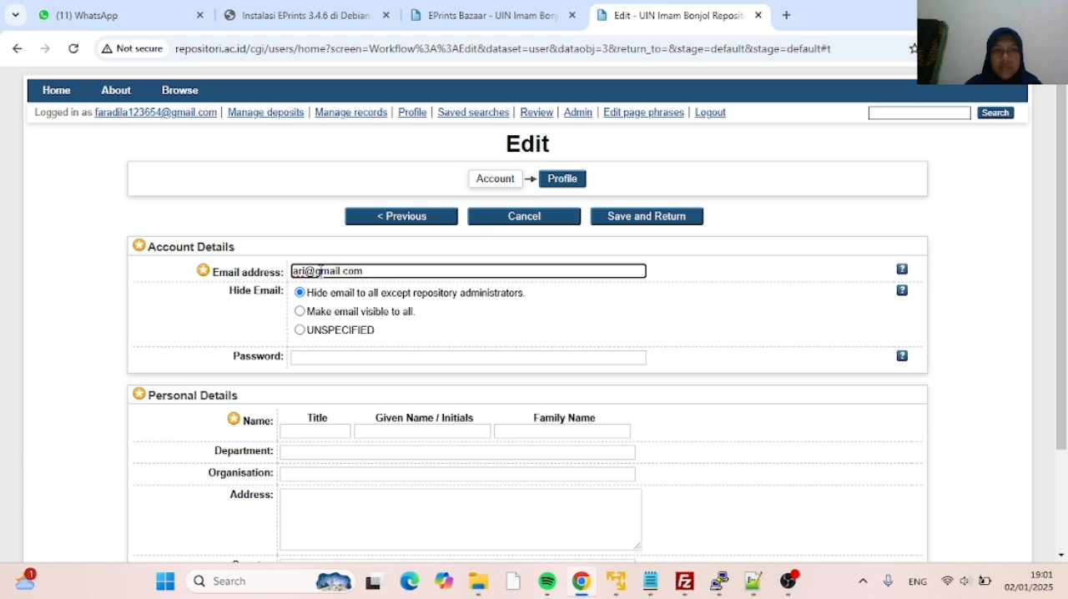
left_click(300, 355)
type("•••••••")
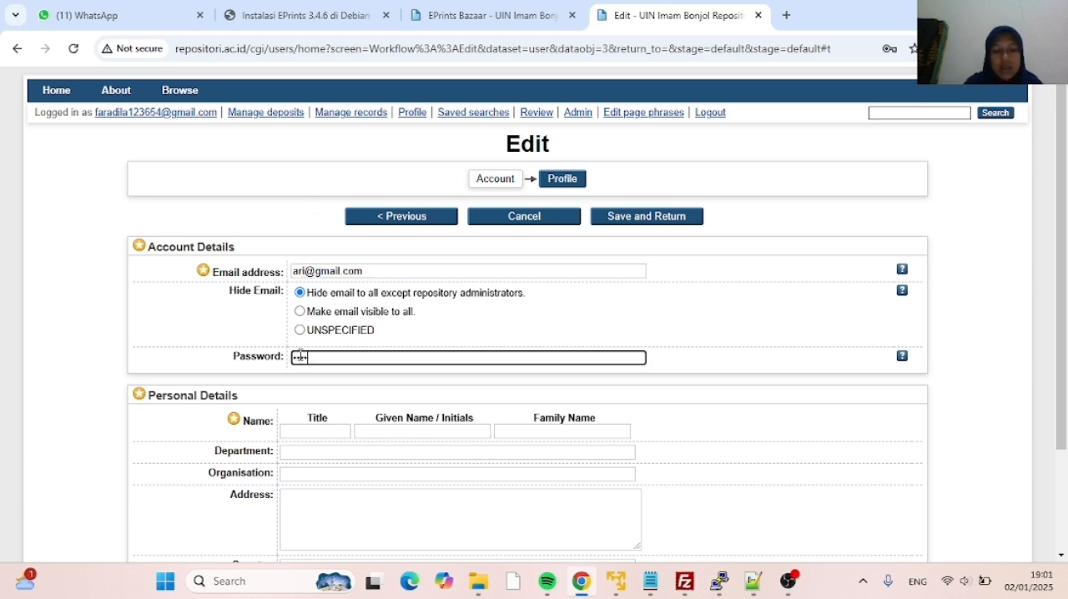
Fill in the new user's given name and family name in the personal details
scroll(332, 421, "down", 2)
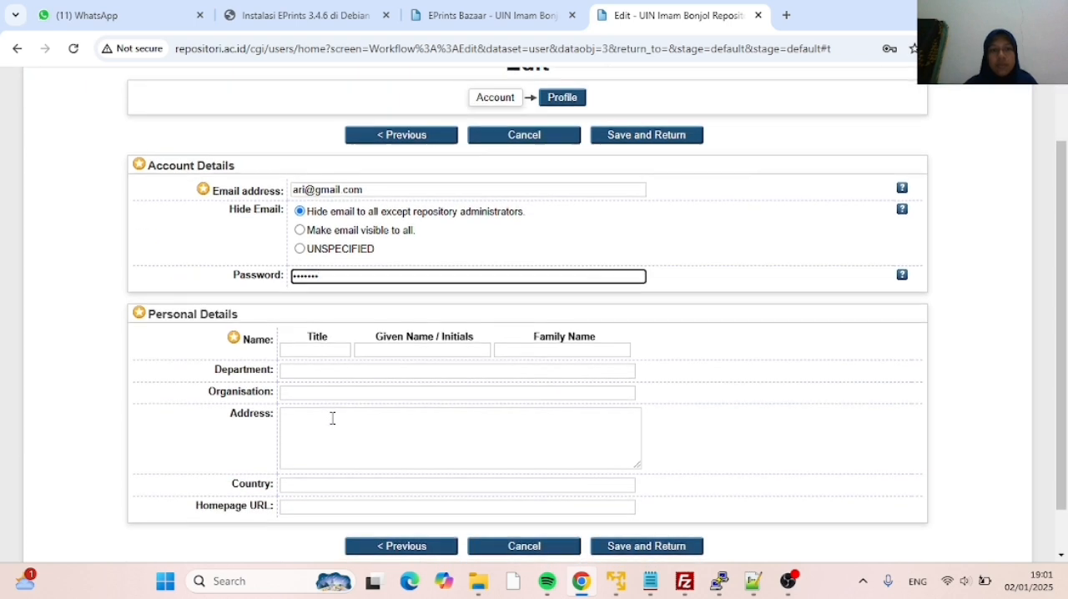
left_click(409, 300)
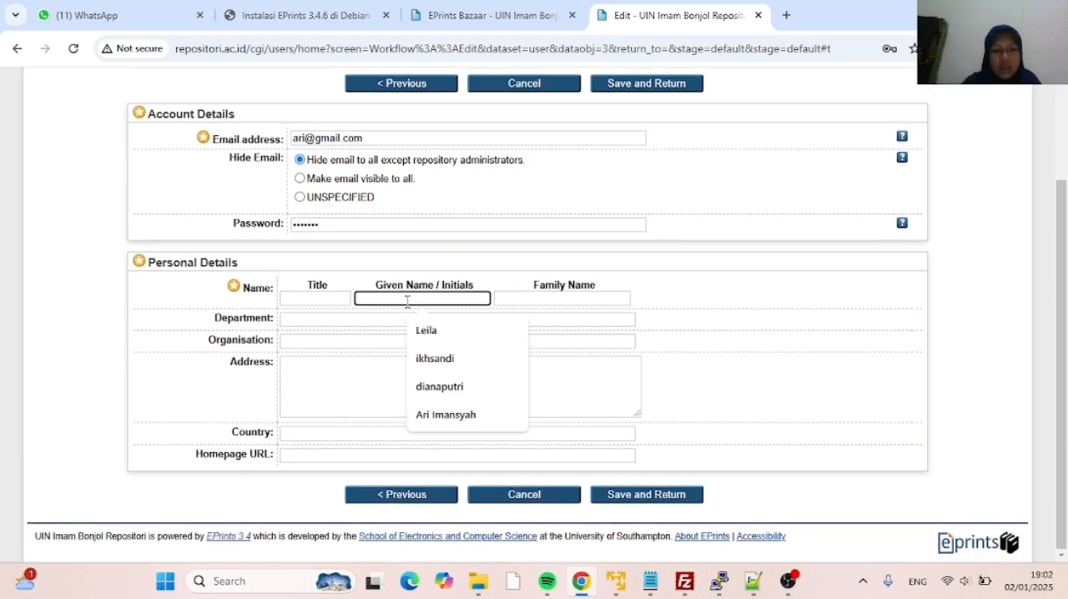
type("A")
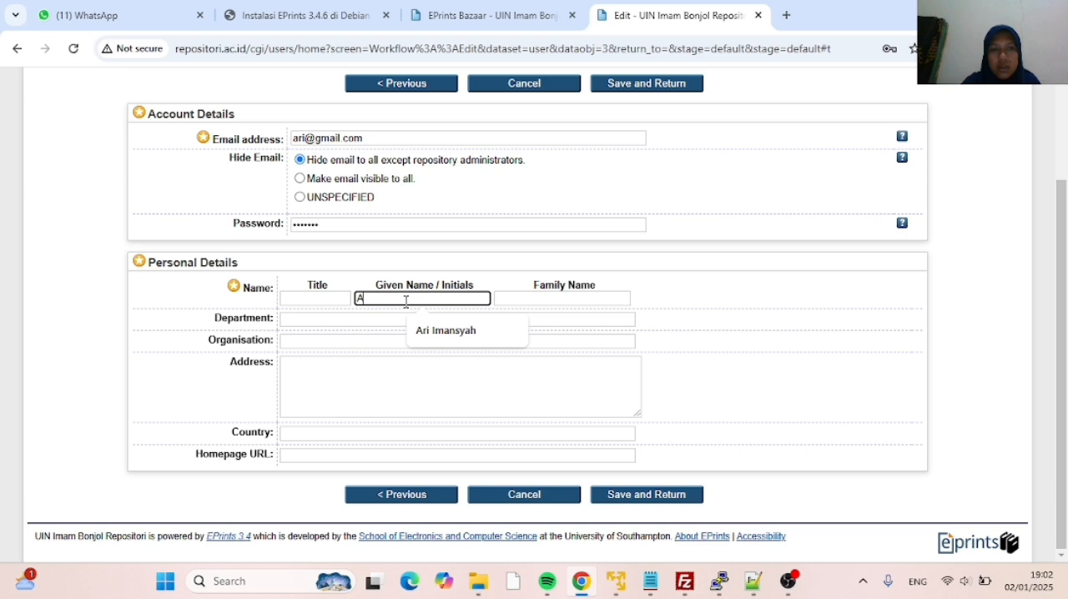
key("BackSpace")
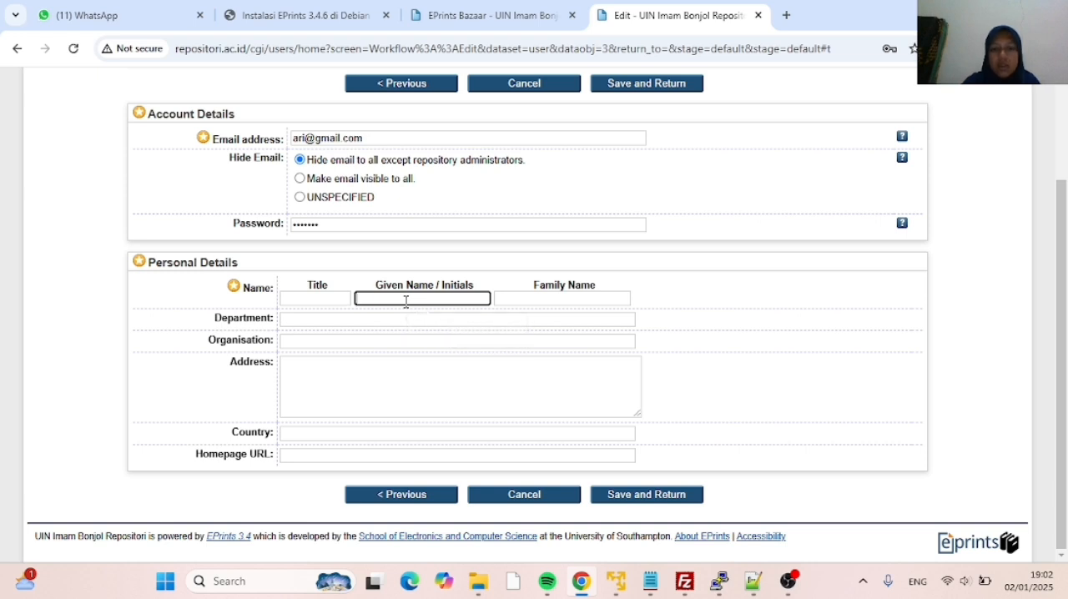
type("I")
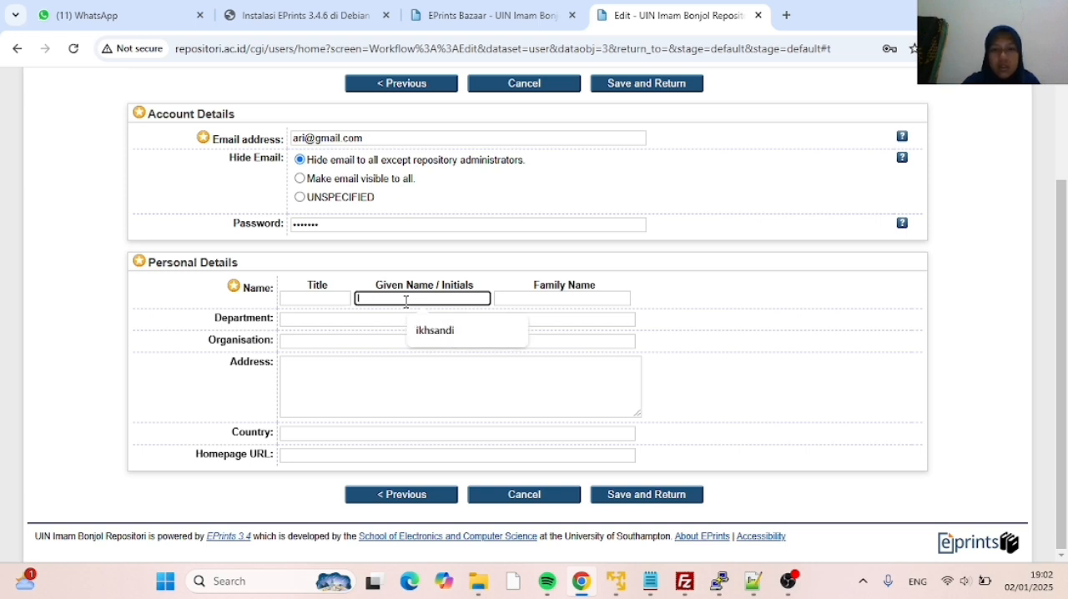
key("BackSpace")
type("IMAMB")
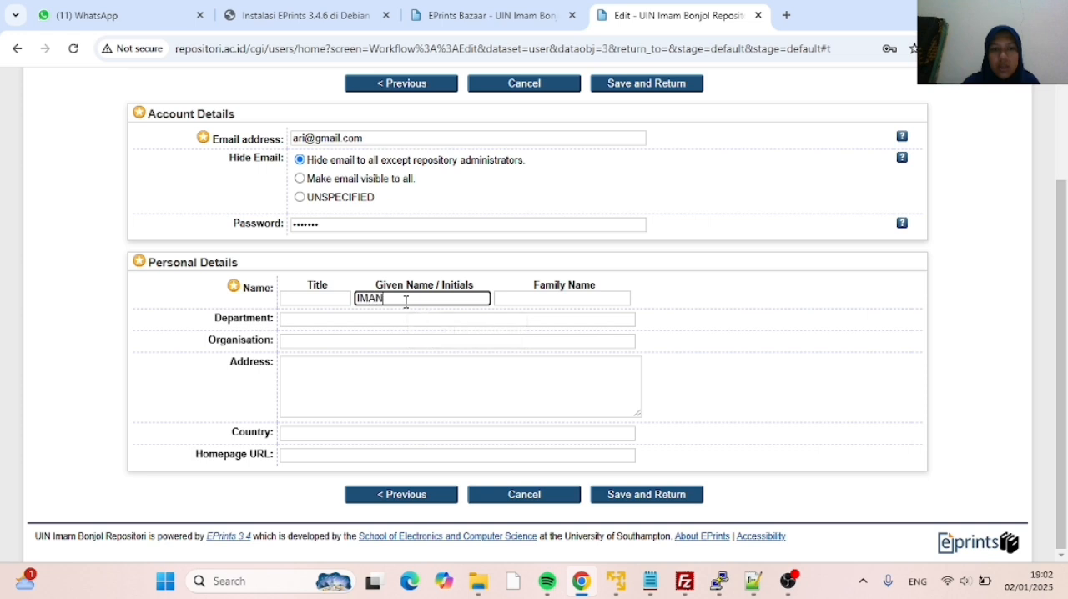
key("BackSpace")
key("BackSpace")
key("BackSpace")
key("BackSpace")
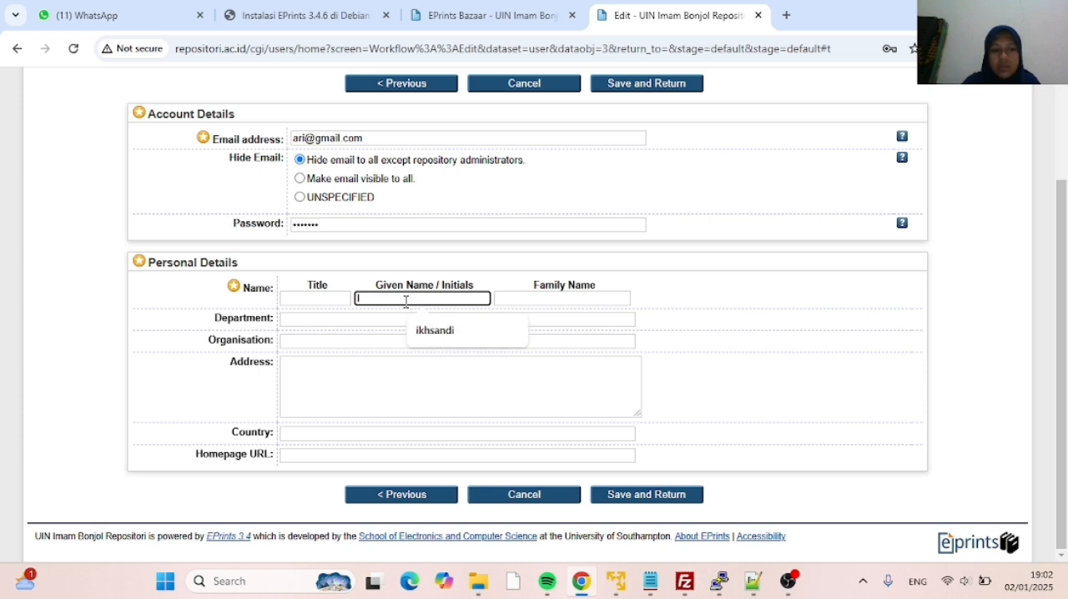
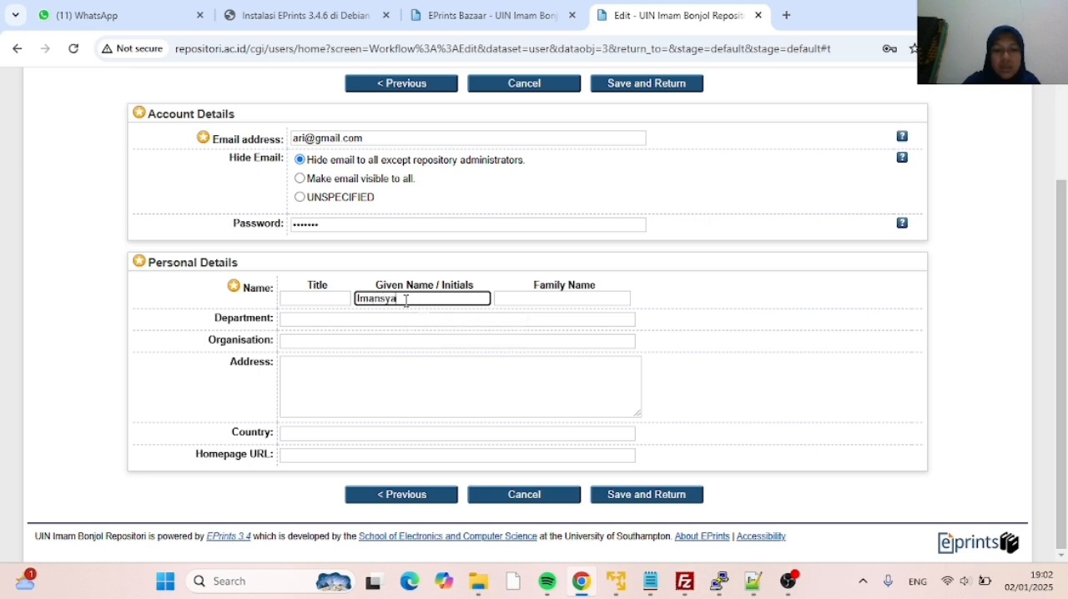
left_click(509, 302)
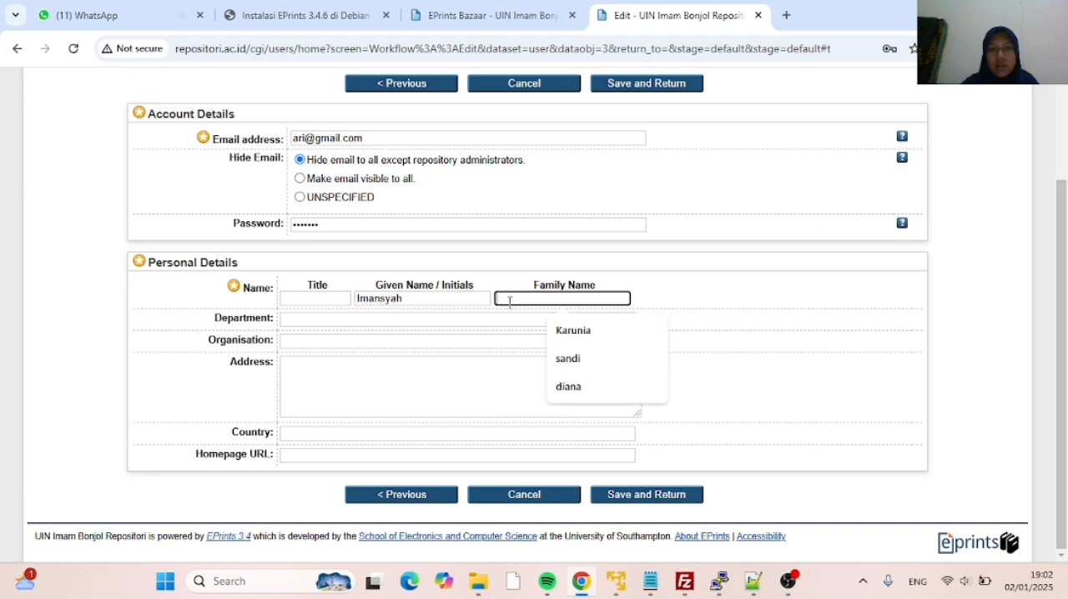
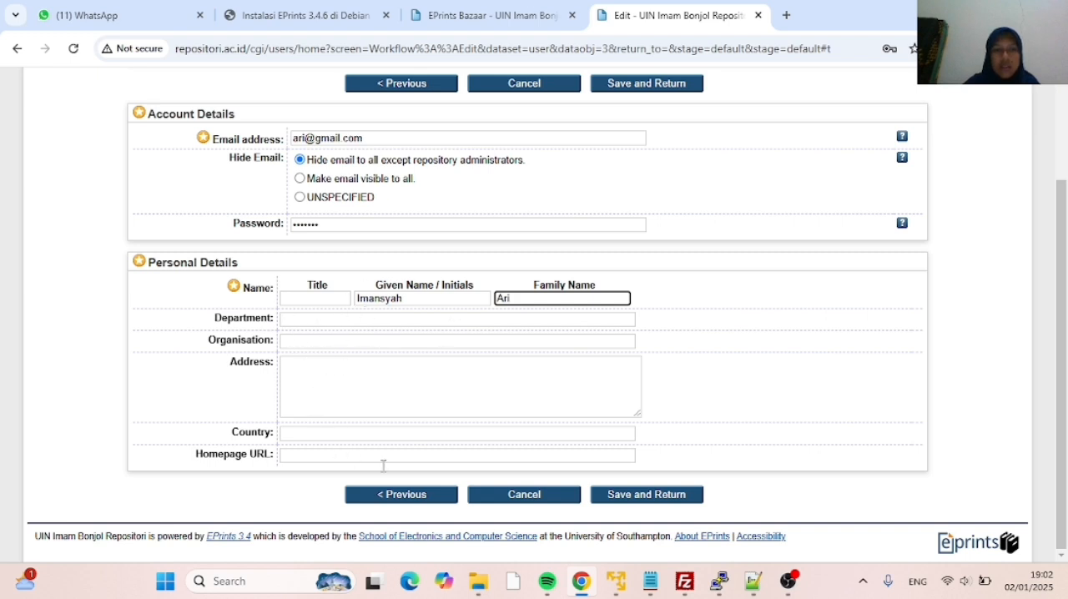
Save the new user's profile and review the account, profile and other defined fields of the record
left_click(618, 499)
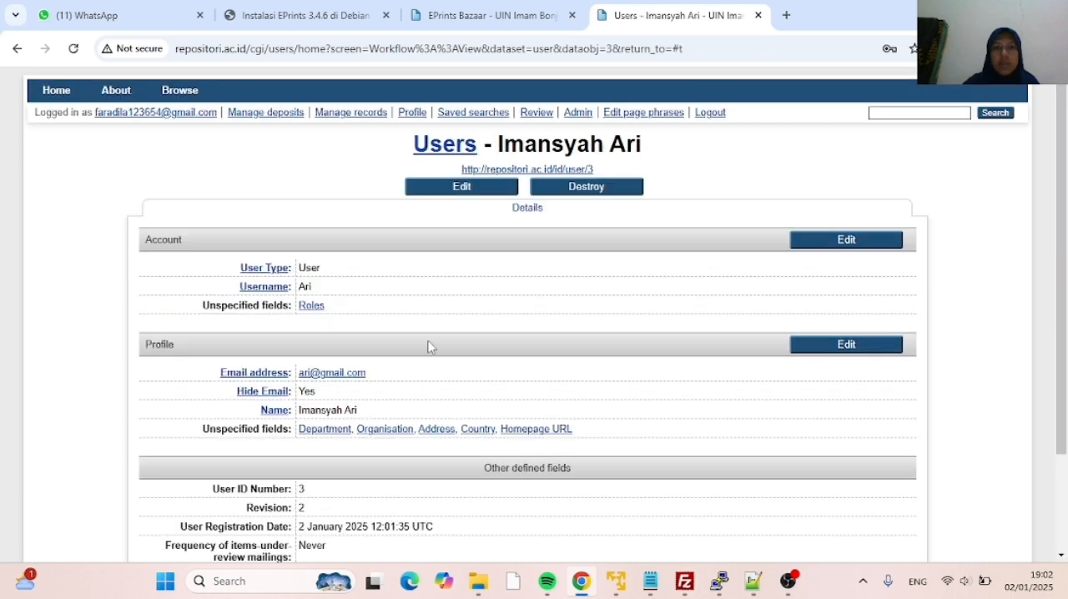
scroll(428, 346, "down", 2)
scroll(429, 347, "up", 2)
scroll(424, 288, "down", 2)
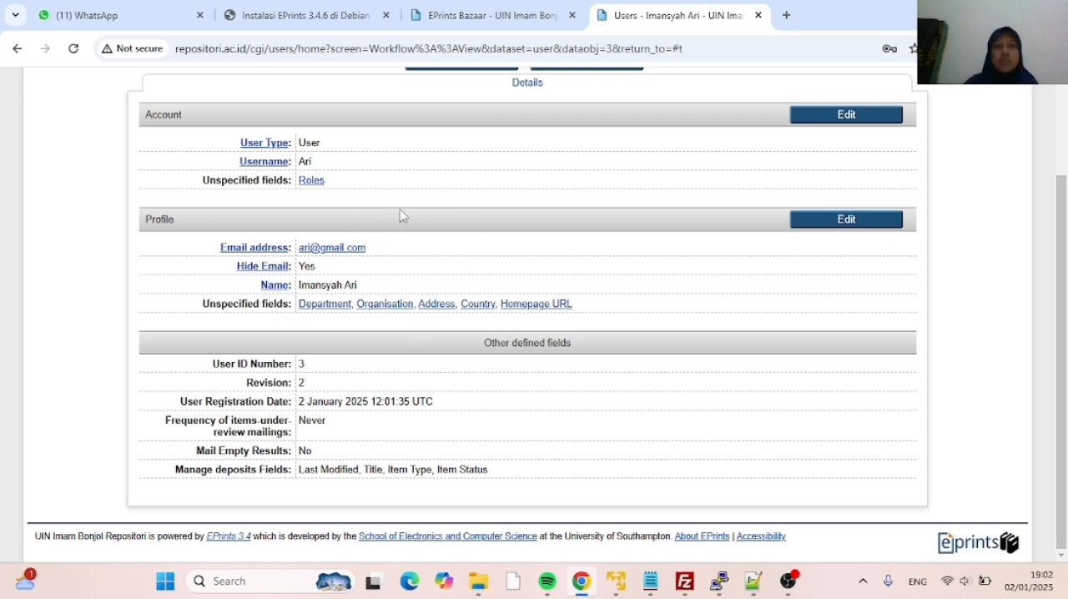
scroll(402, 215, "up", 2)
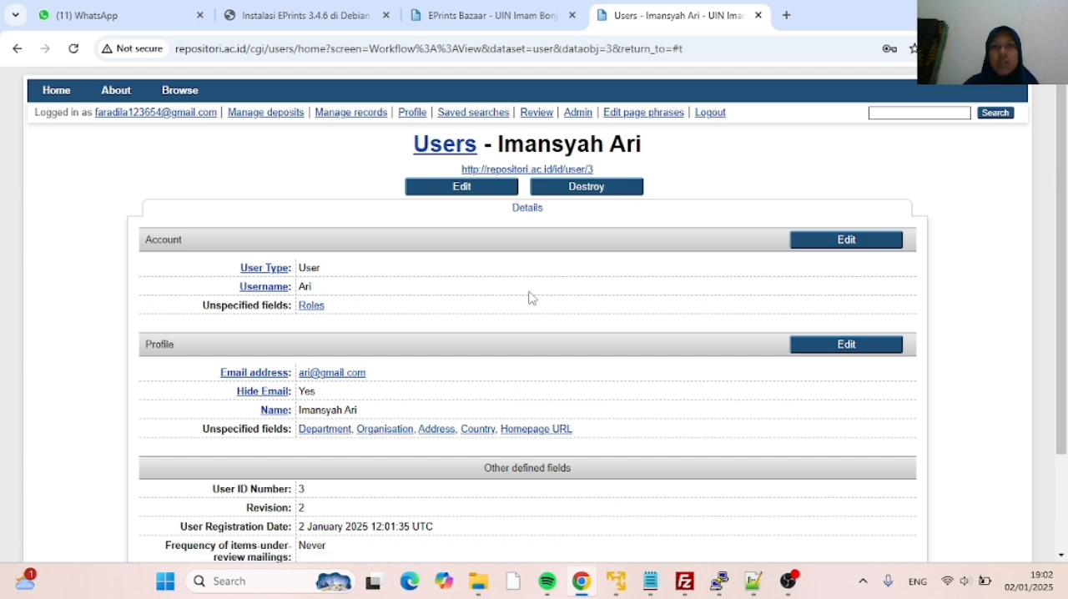
scroll(472, 253, "down", 2)
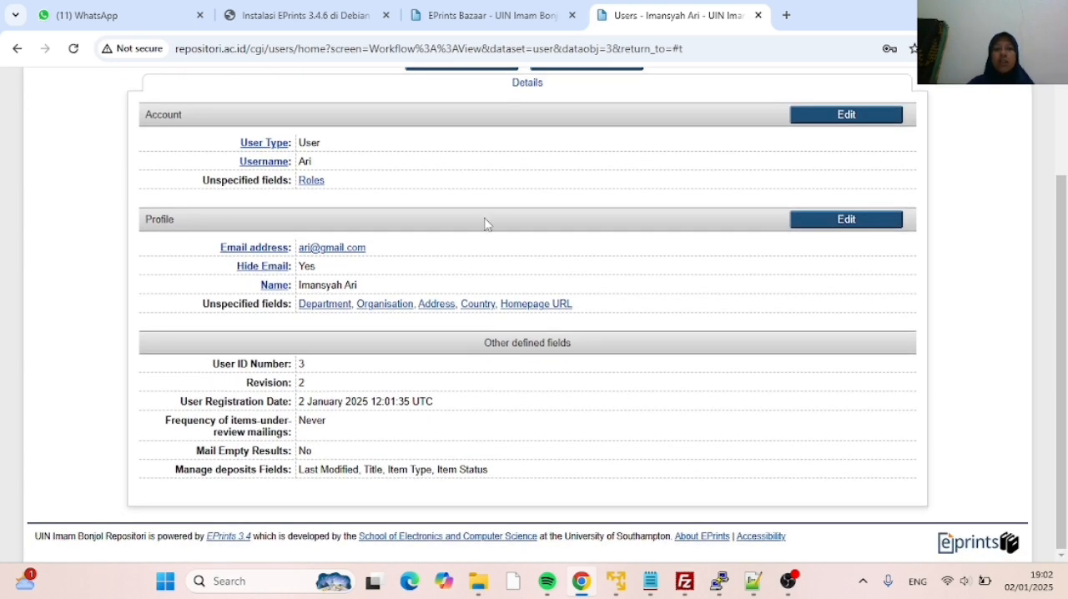
Log in to the repository as the newly created user, entering that account's username and password
scroll(488, 204, "up", 2)
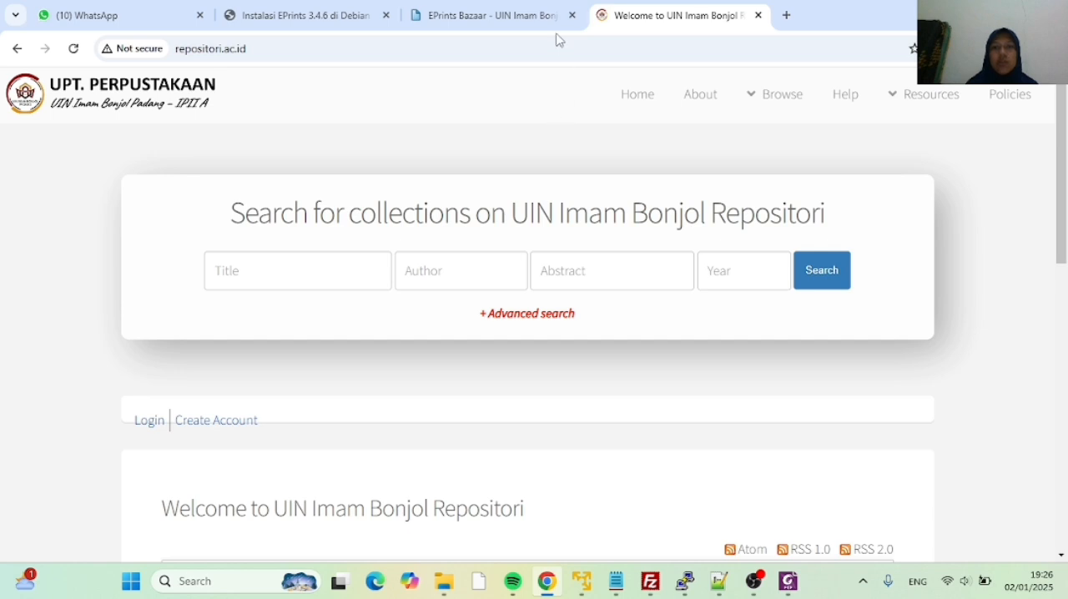
scroll(355, 219, "down", 2)
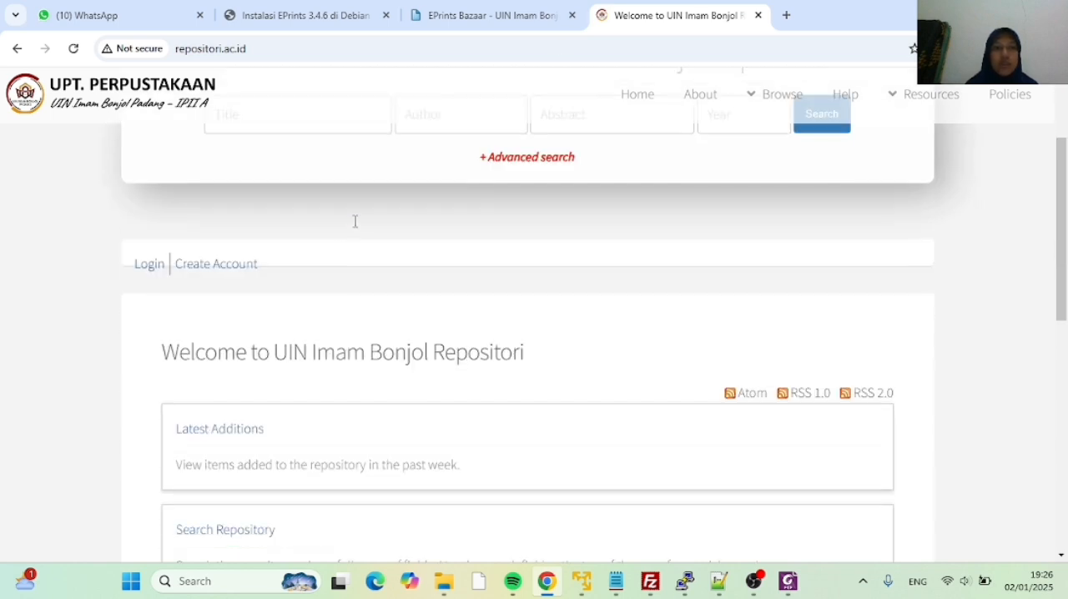
left_click(150, 267)
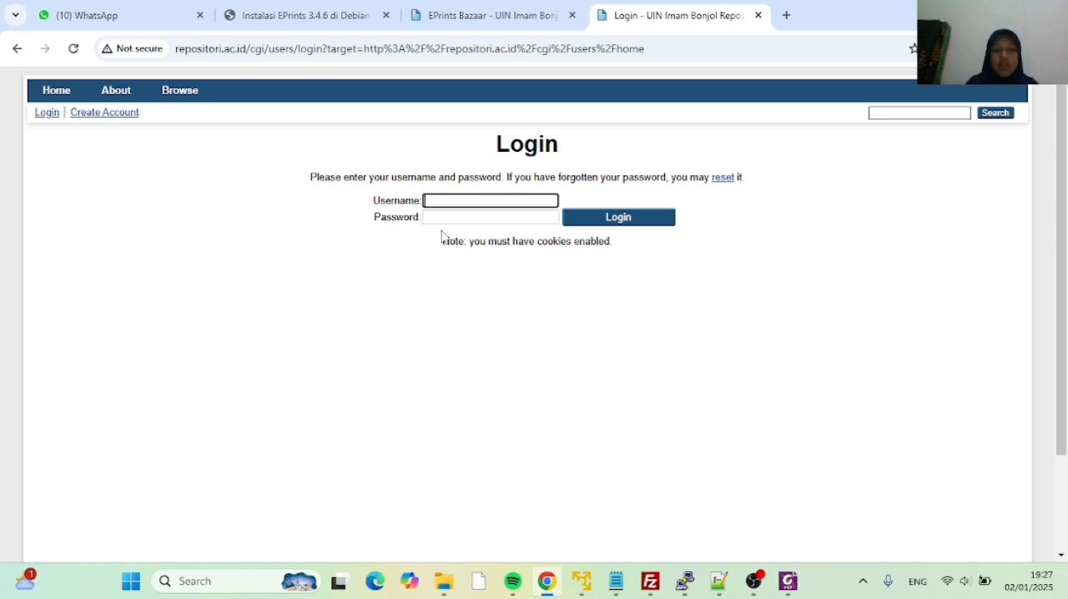
type("ari")
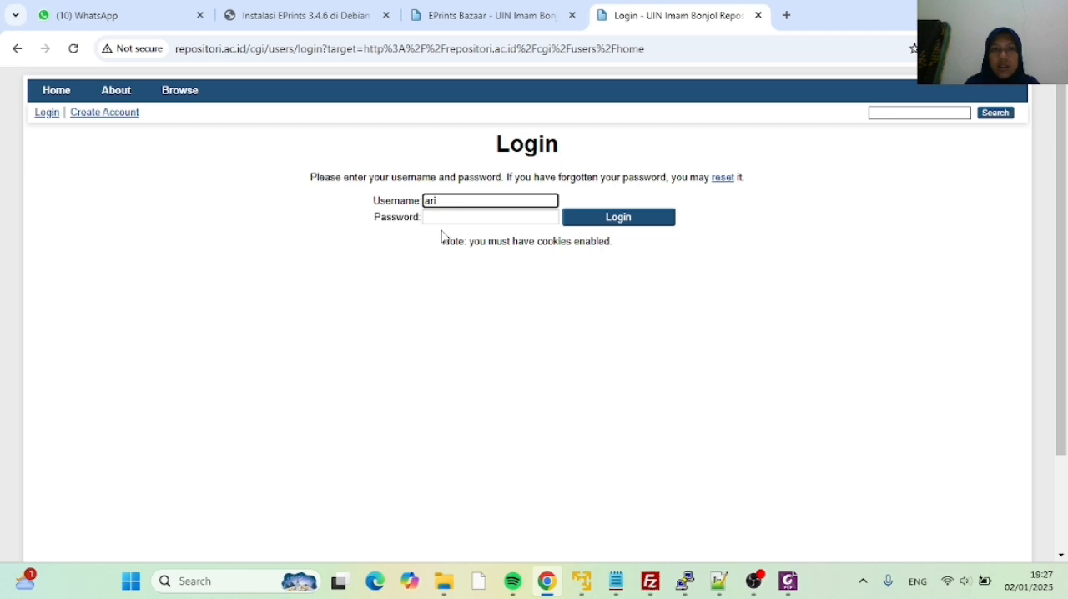
left_click(439, 219)
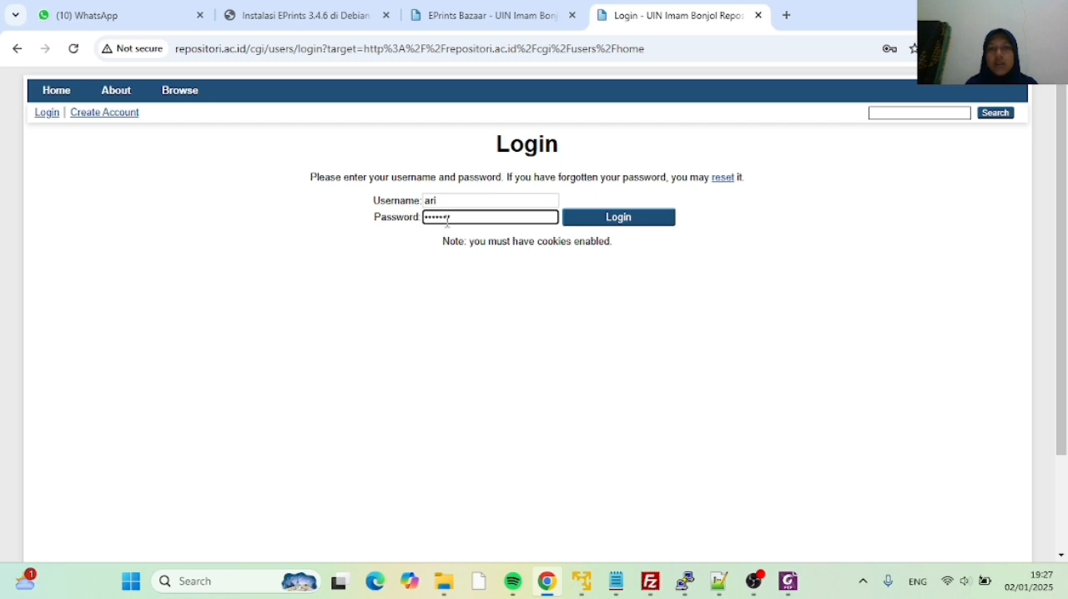
left_click(575, 229)
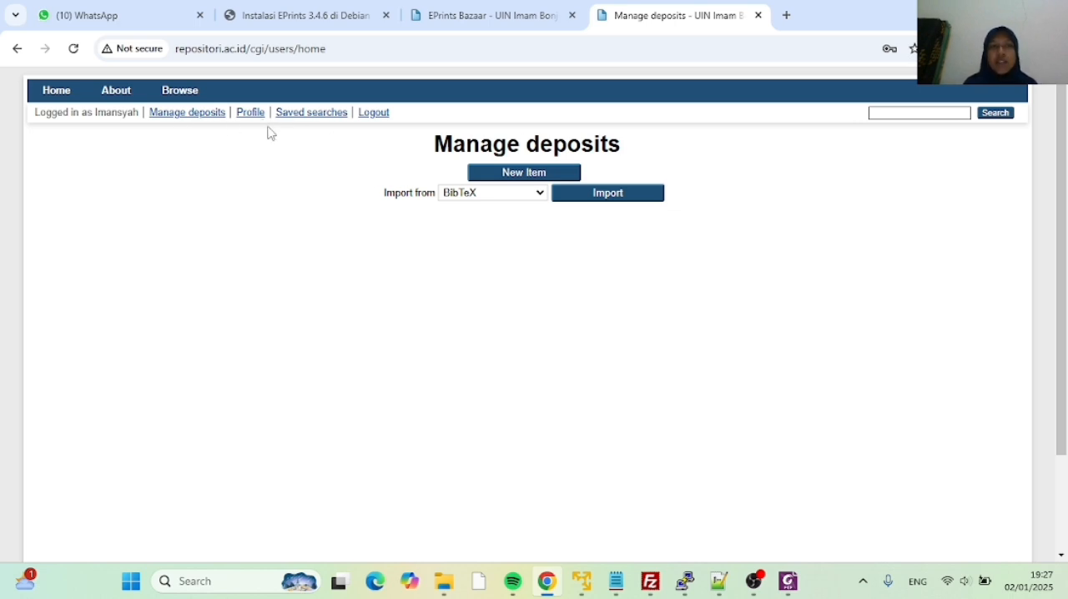
Create a new deposit item with the item type Thesis and continue to its upload stage
left_click(524, 177)
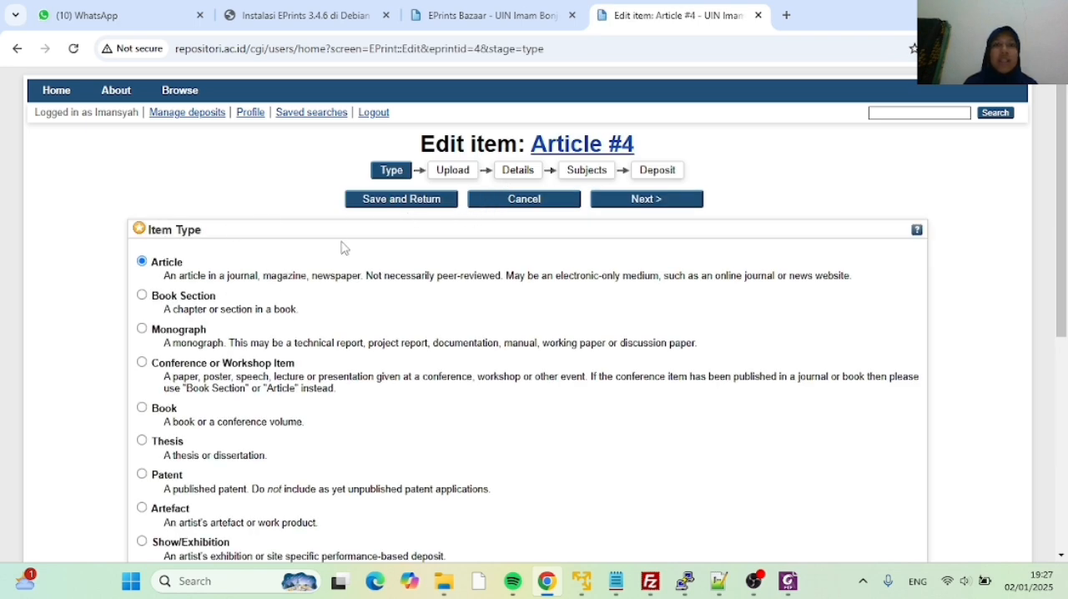
scroll(345, 248, "down", 2)
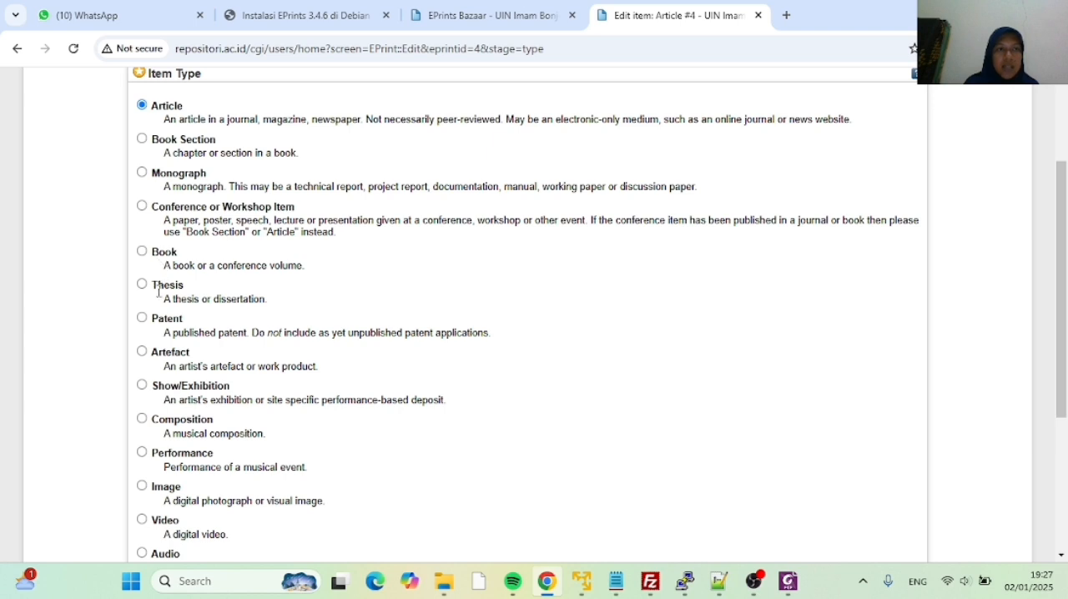
scroll(333, 274, "up", 2)
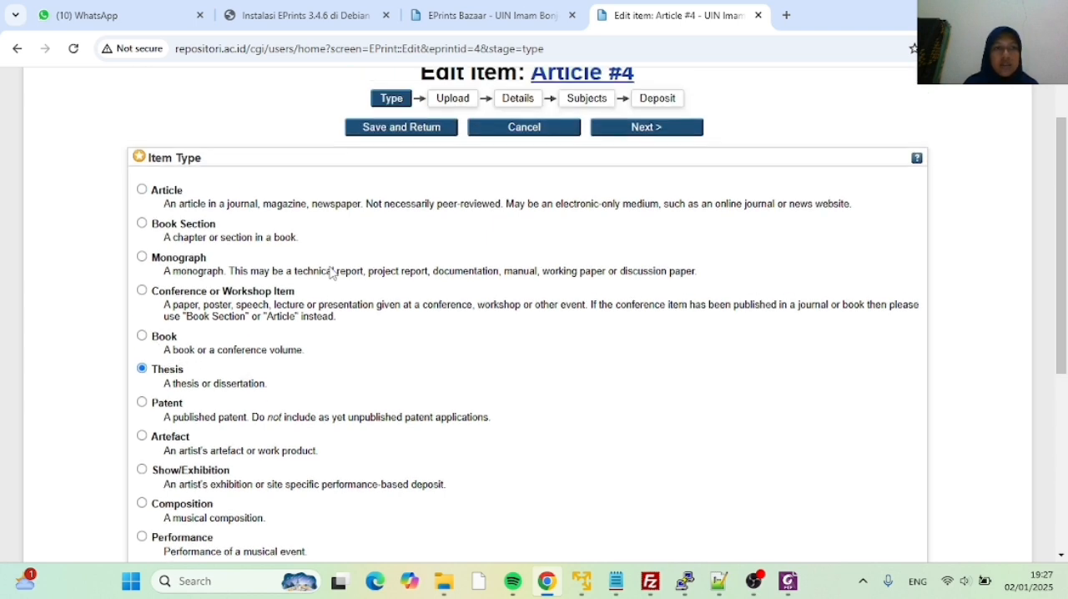
left_click(617, 201)
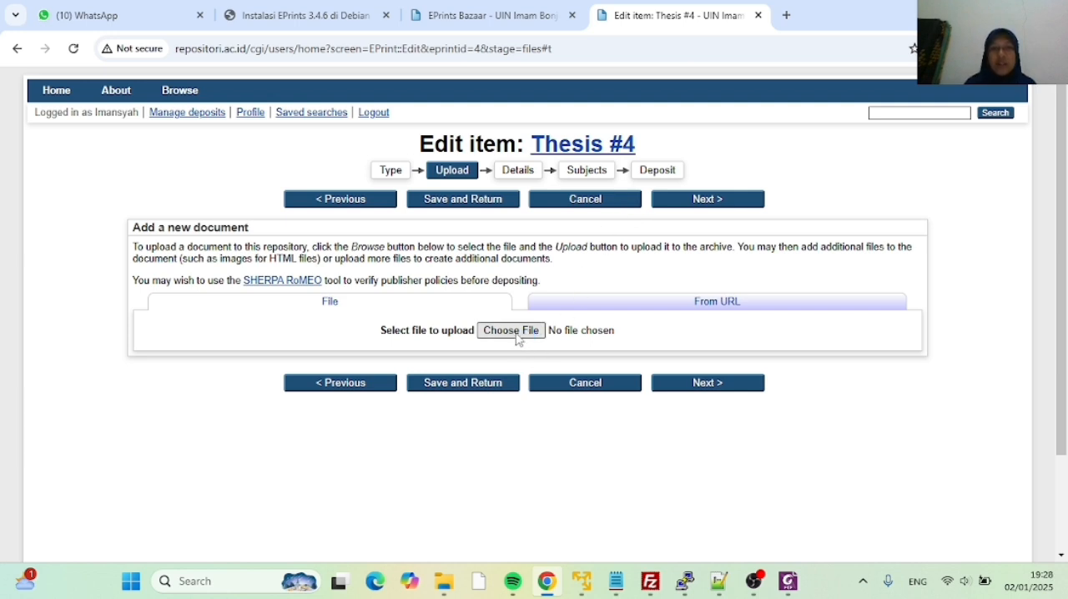
Choose a file to upload, browsing DATA (D:) through manajemen perpustakaan and both File Pendukung UAS MPD folders to the Item Thesis folder
left_click(518, 332)
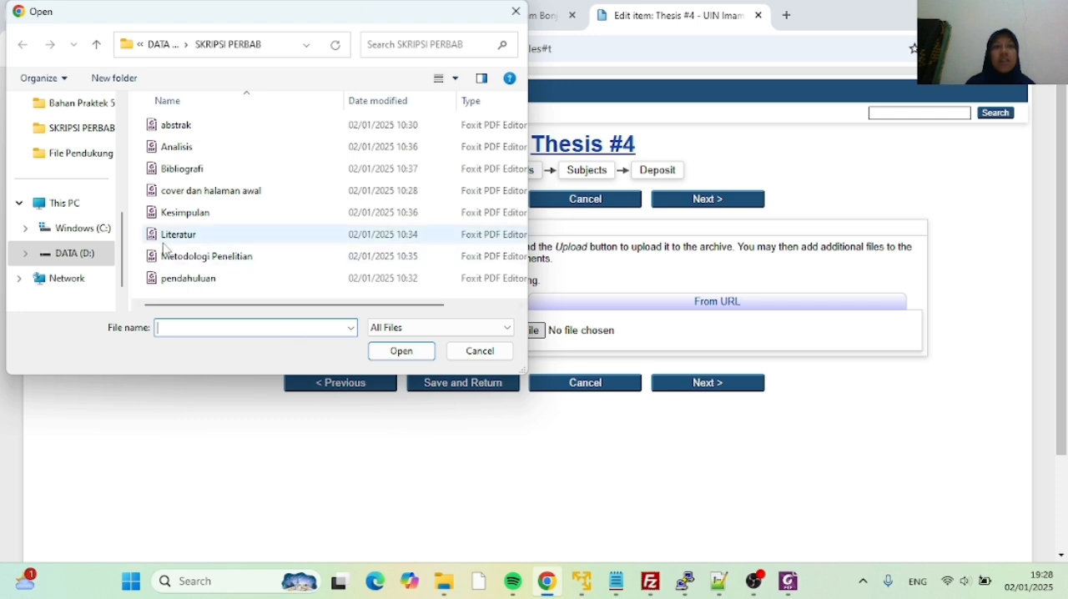
left_click(63, 251)
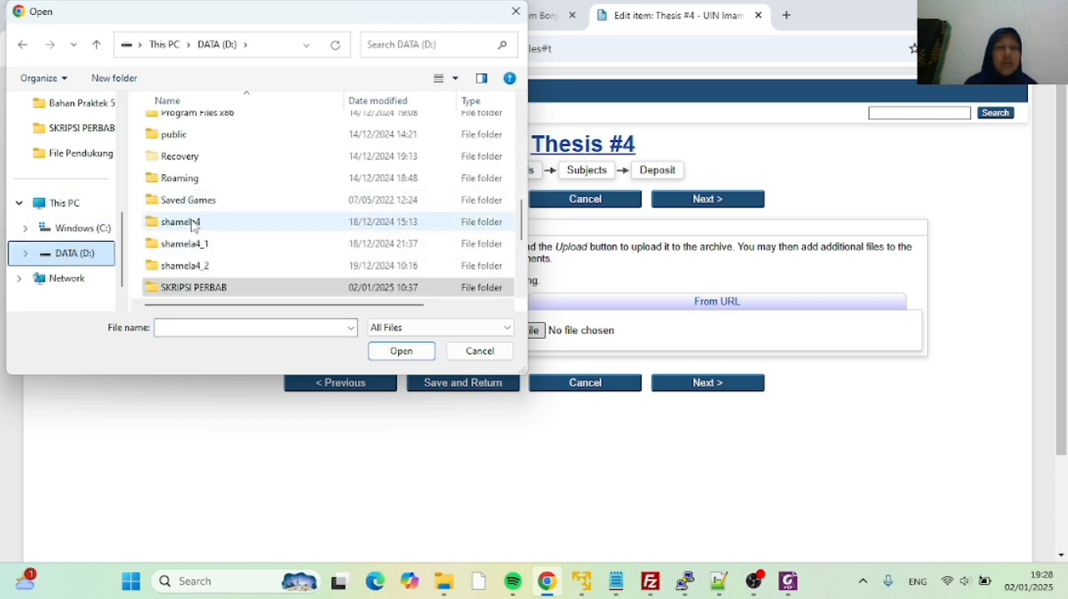
scroll(194, 225, "up", 1)
scroll(192, 226, "down", 3)
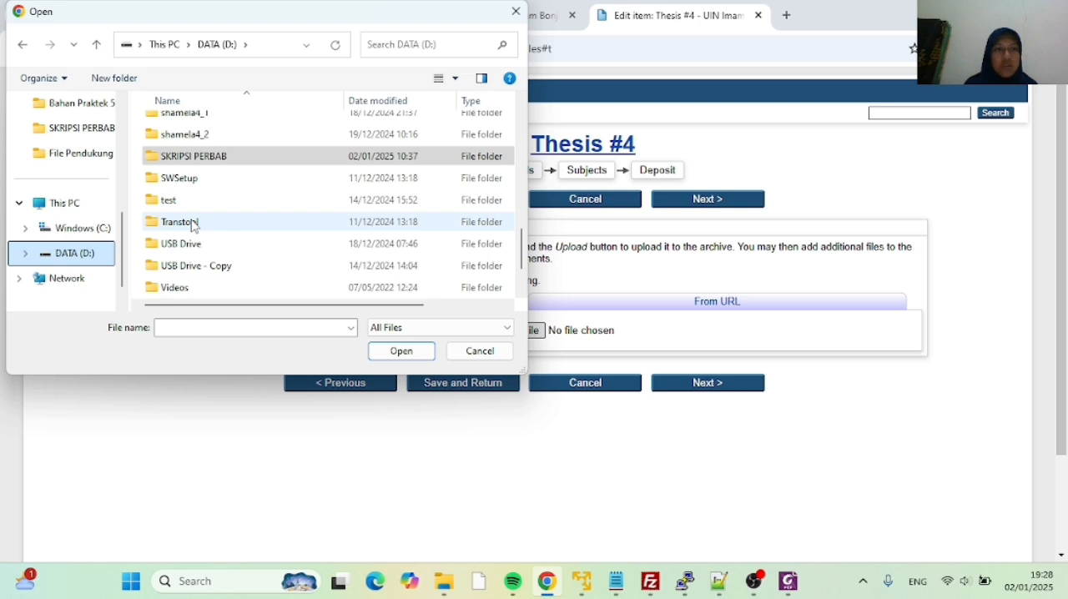
scroll(194, 225, "down", 1)
scroll(193, 225, "up", 8)
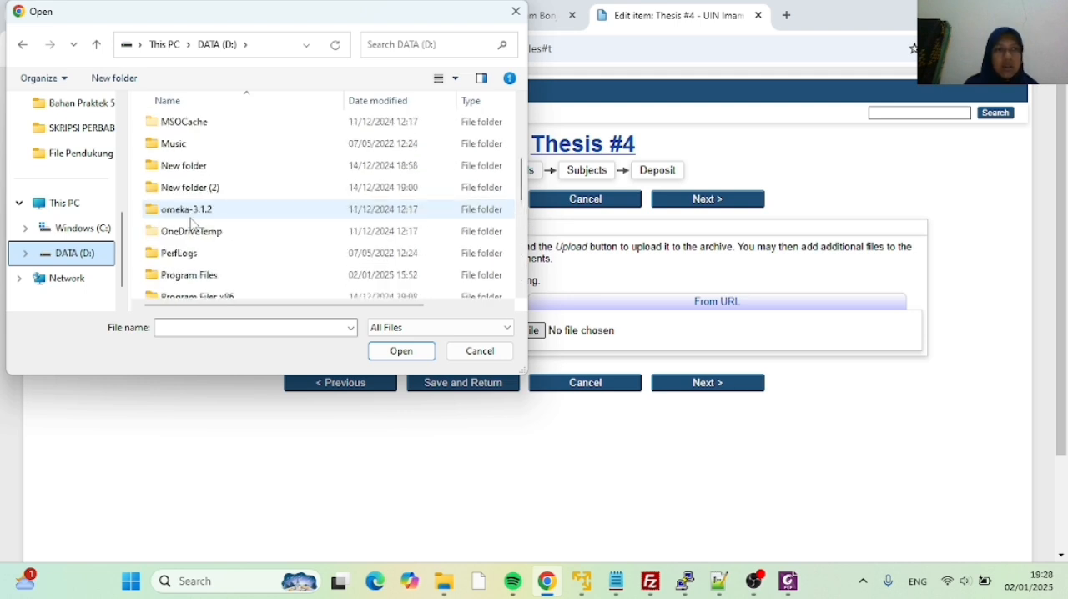
left_click(205, 231)
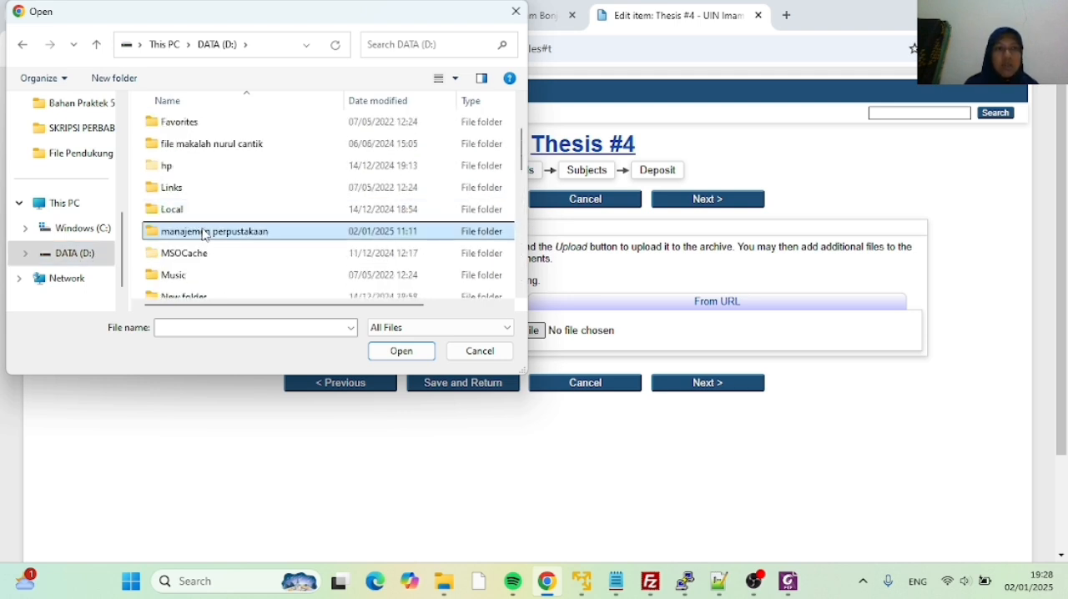
double_click(204, 232)
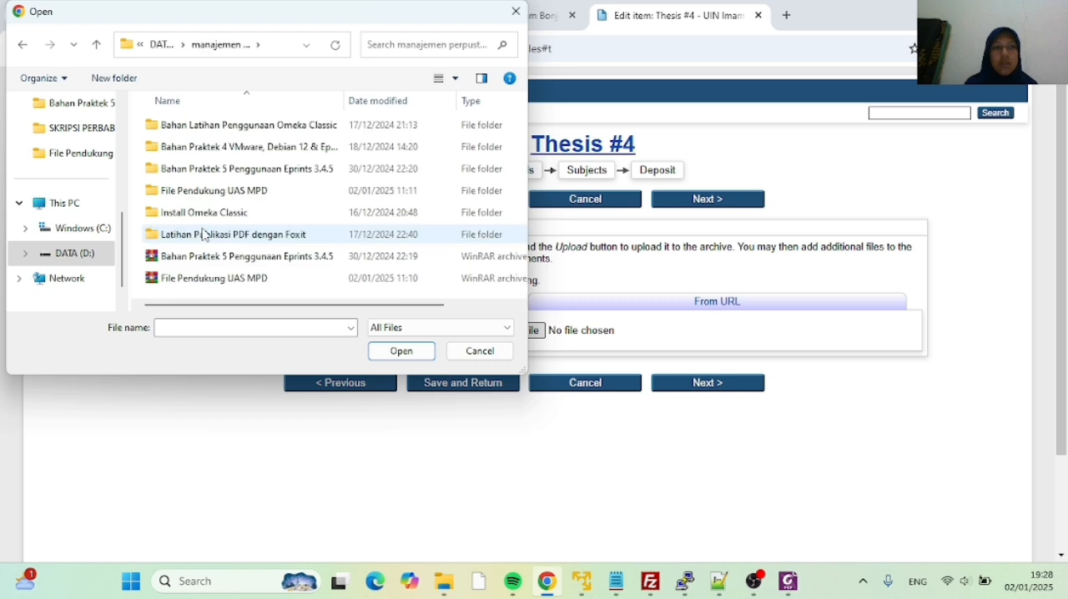
double_click(208, 197)
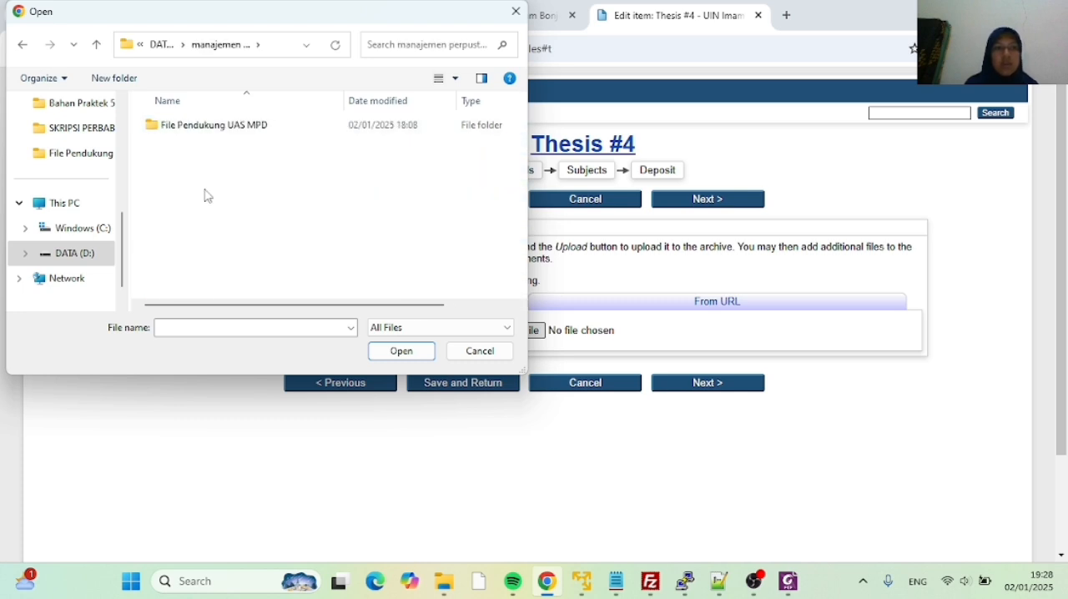
left_click(208, 140)
double_click(207, 140)
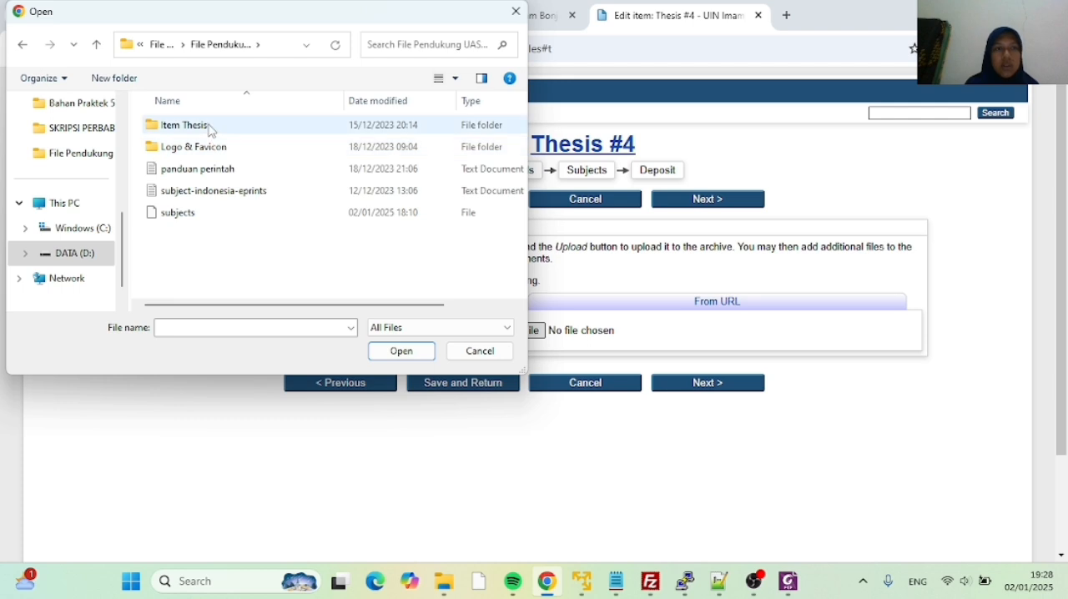
double_click(212, 129)
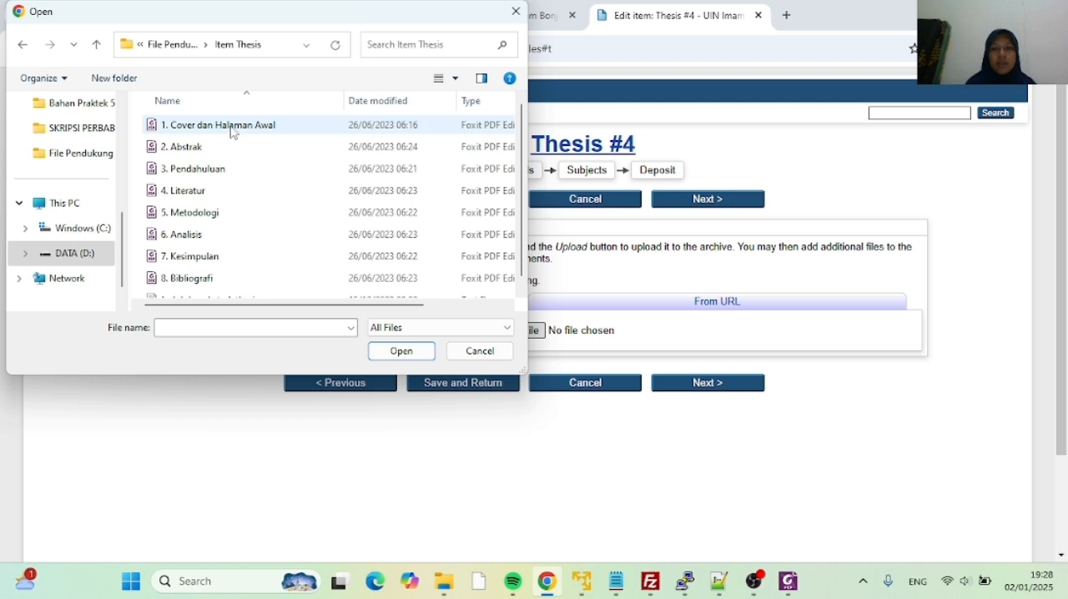
Upload the file 1. Cover dan Halaman Awal to the thesis item and check its document options
left_click(234, 125)
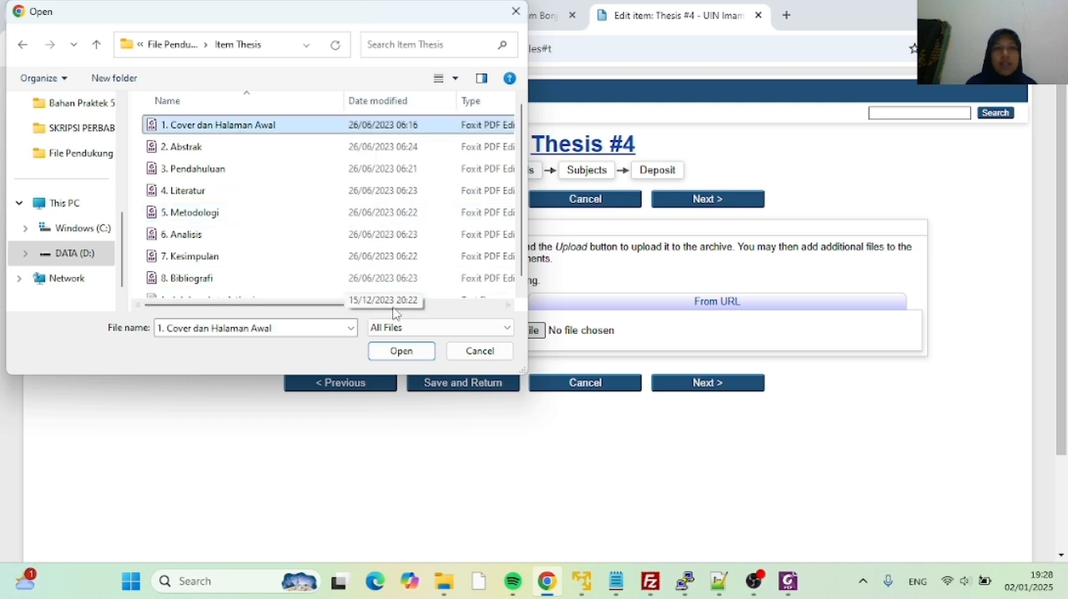
left_click(402, 351)
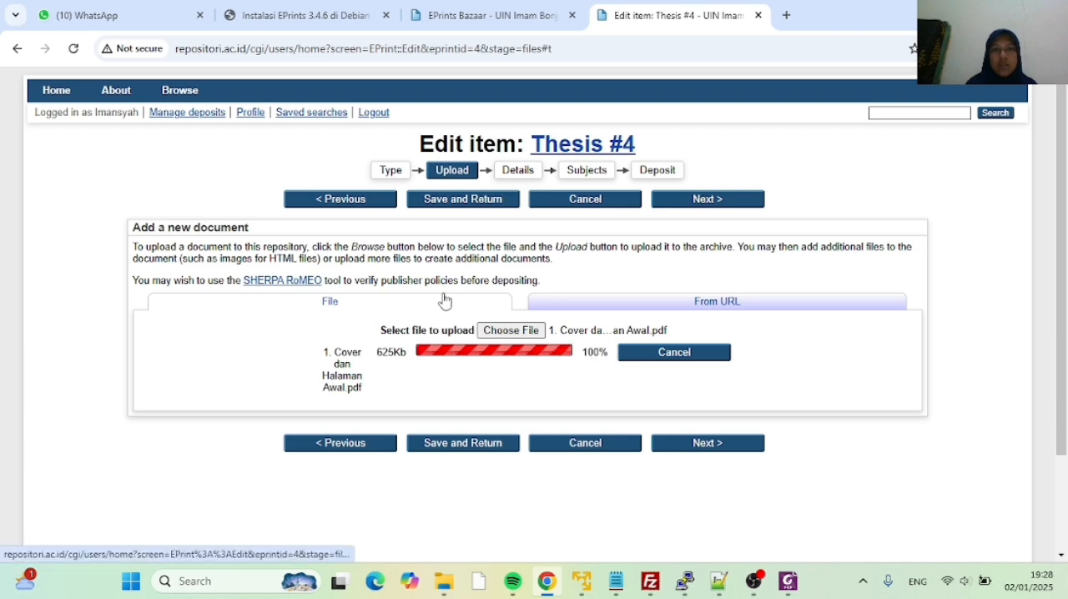
scroll(382, 332, "down", 3)
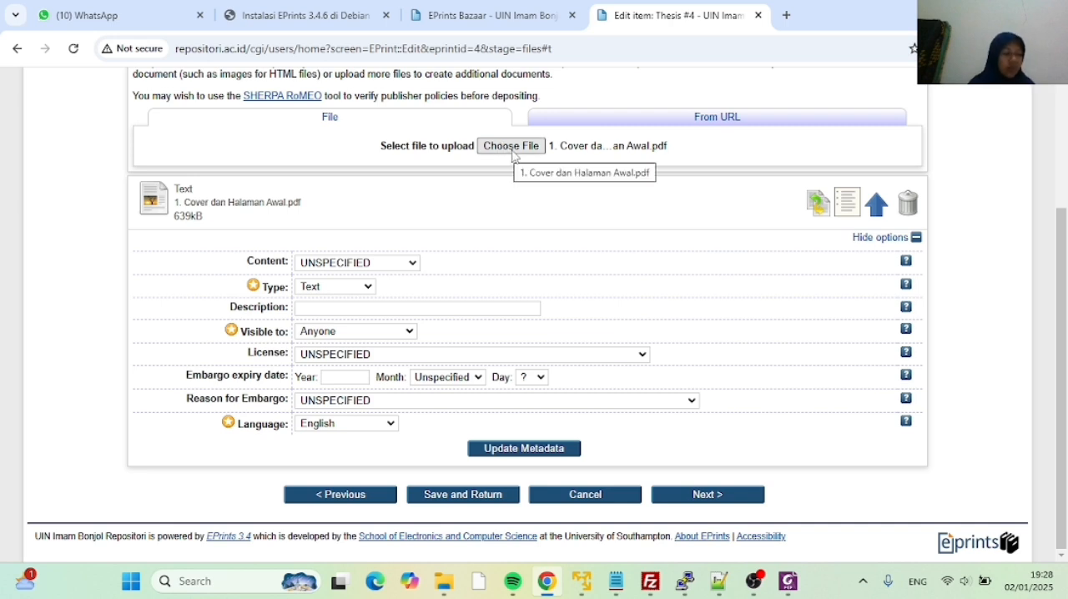
Upload 2. Abstrak and 3. Pendahuluan from the Item Thesis folder as further documents of the thesis
left_click(511, 147)
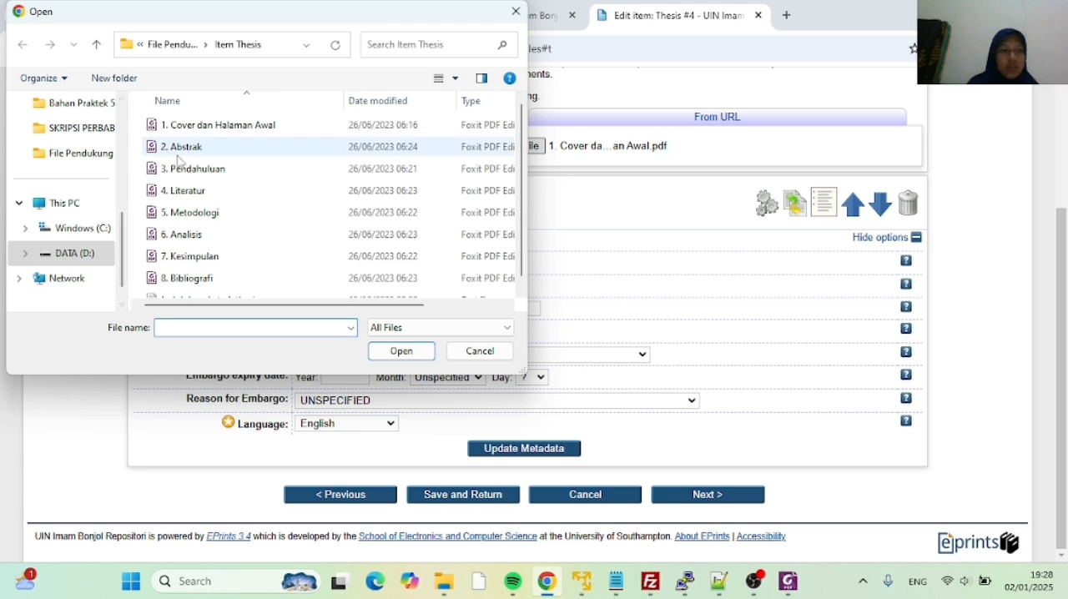
left_click(190, 150)
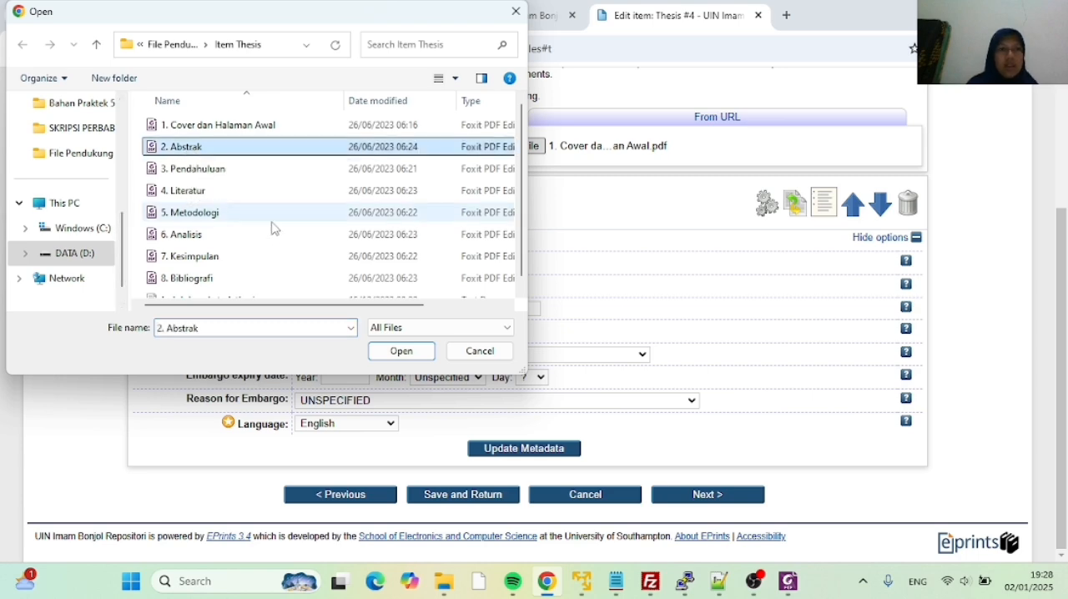
left_click(389, 351)
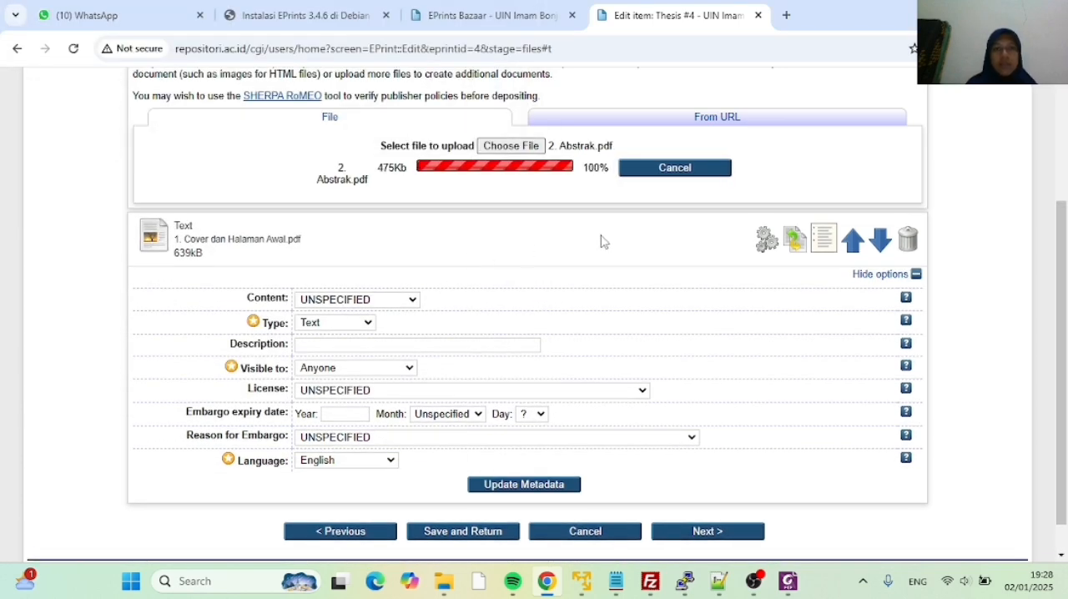
left_click(509, 147)
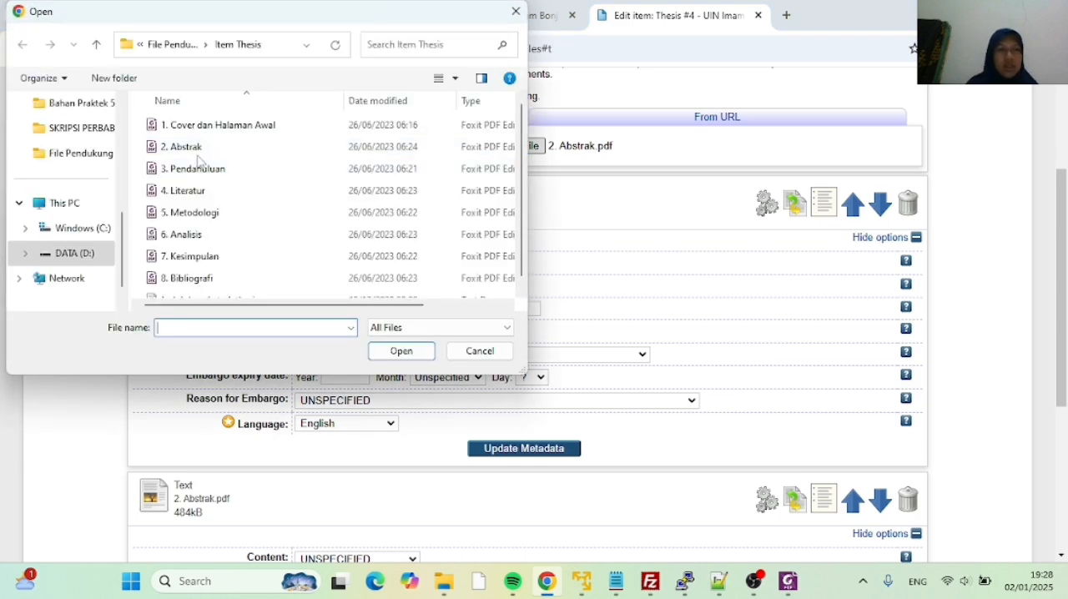
left_click(266, 170)
left_click(384, 351)
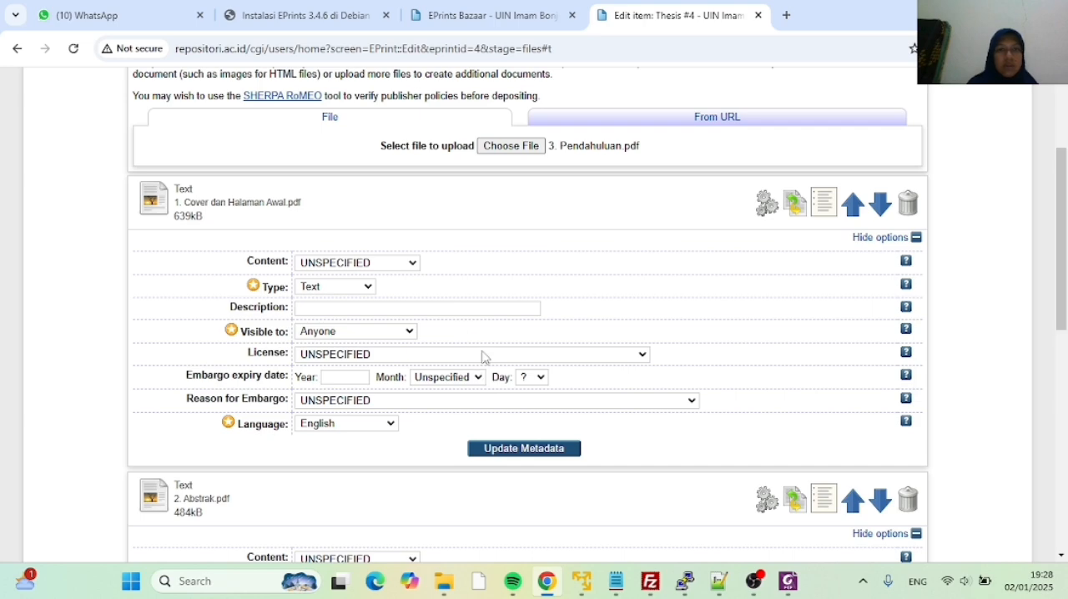
Upload 4. Literatur and 5. Metodologi from the Item Thesis folder to the thesis item
left_click(521, 146)
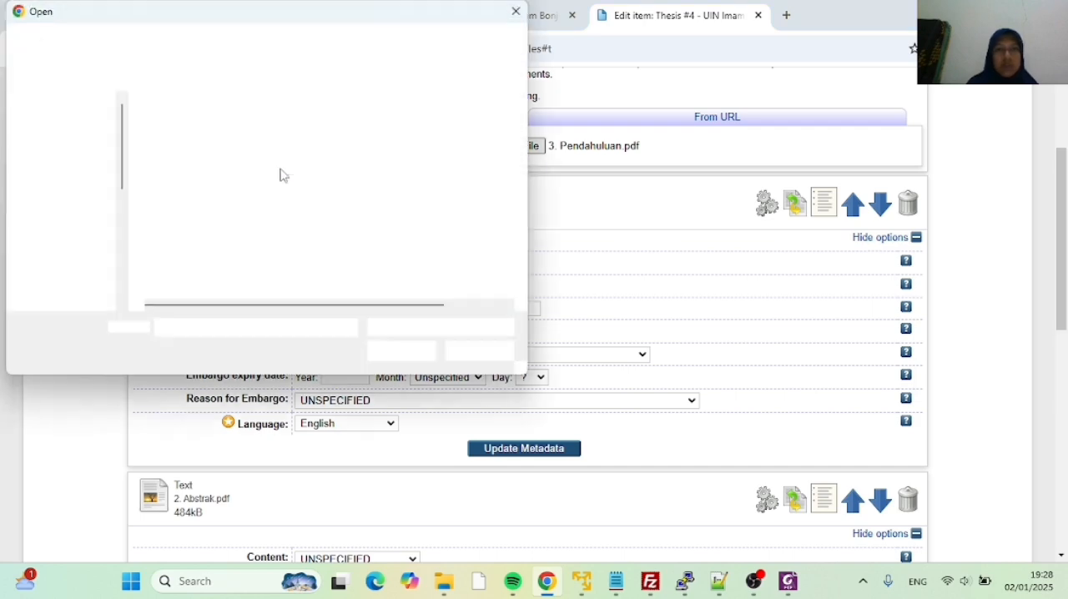
left_click(226, 192)
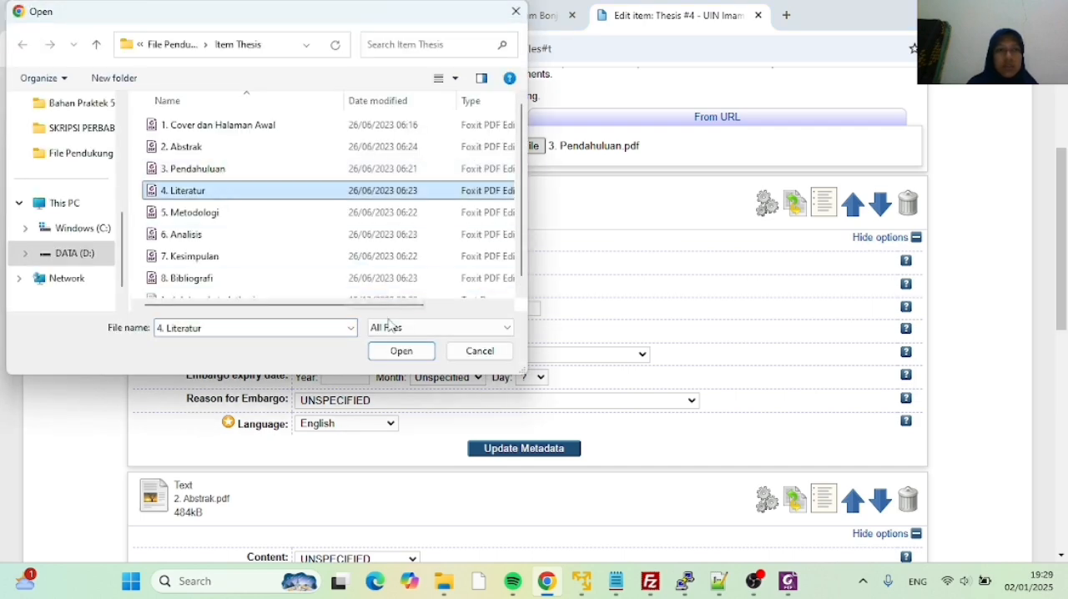
left_click(401, 350)
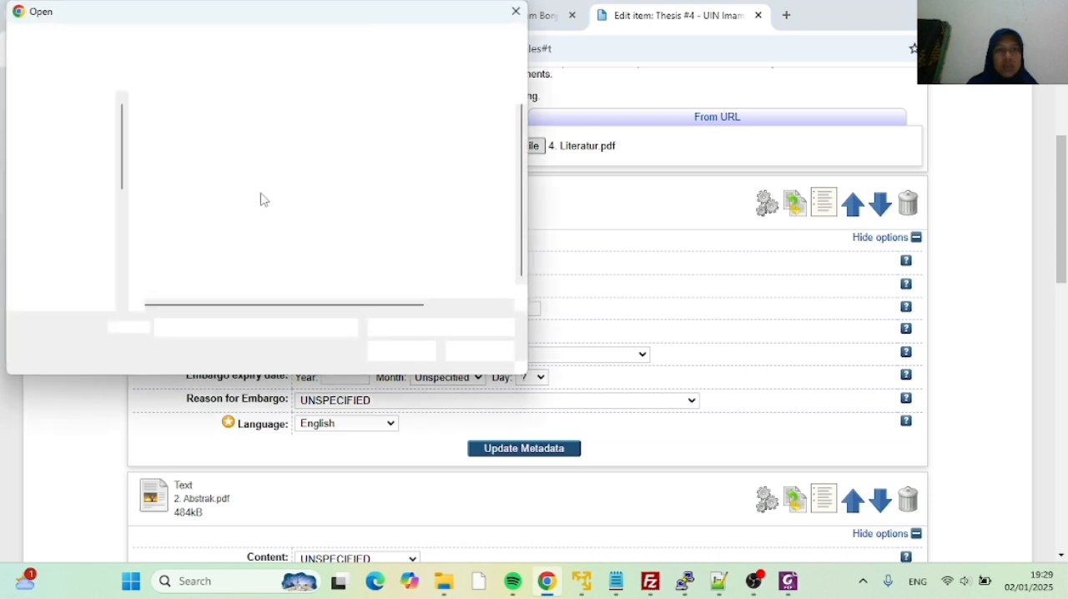
left_click(215, 212)
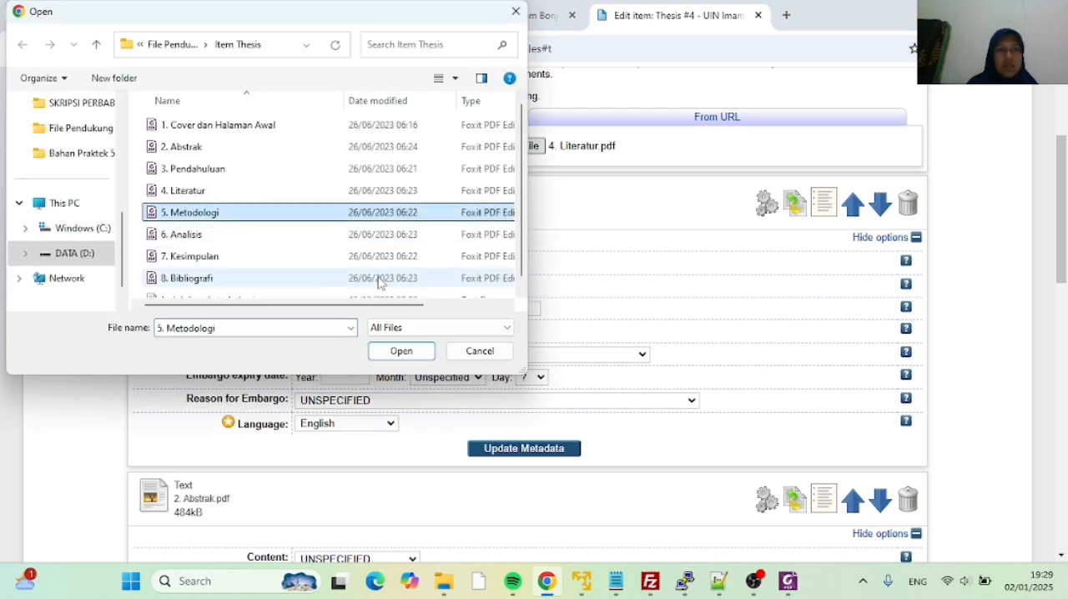
left_click(403, 351)
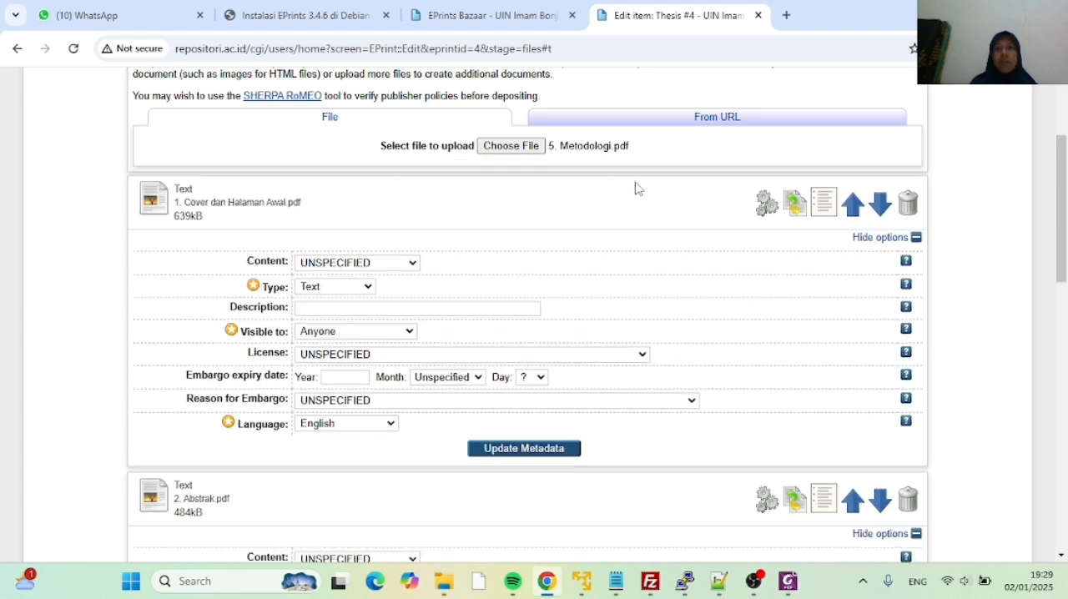
Upload 6. Analisis and 7. Kesimpulan from the Item Thesis folder as further documents of the thesis
left_click(511, 146)
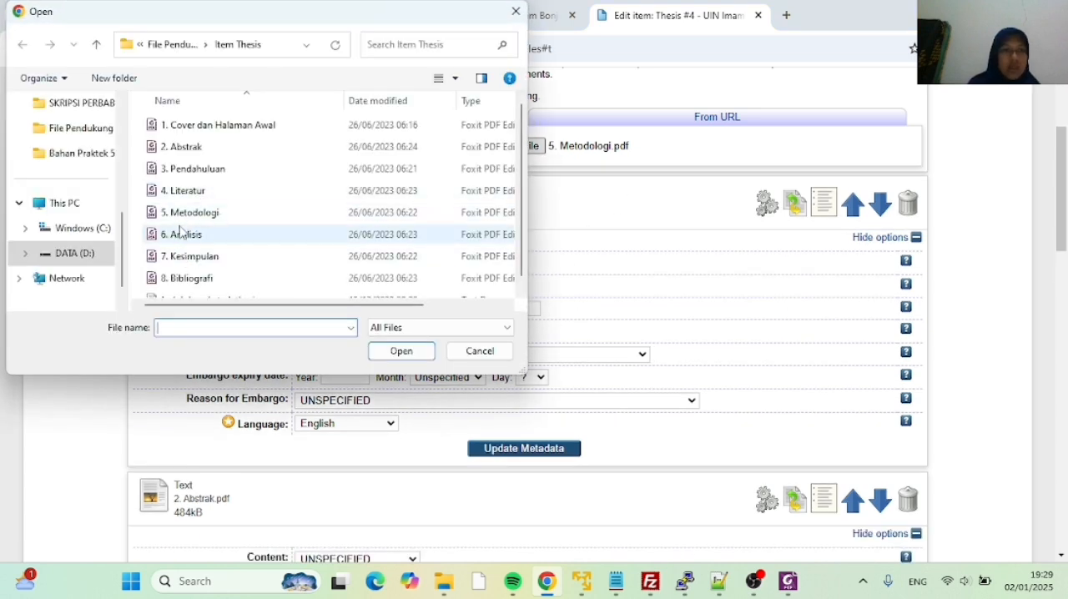
left_click(181, 235)
left_click(381, 352)
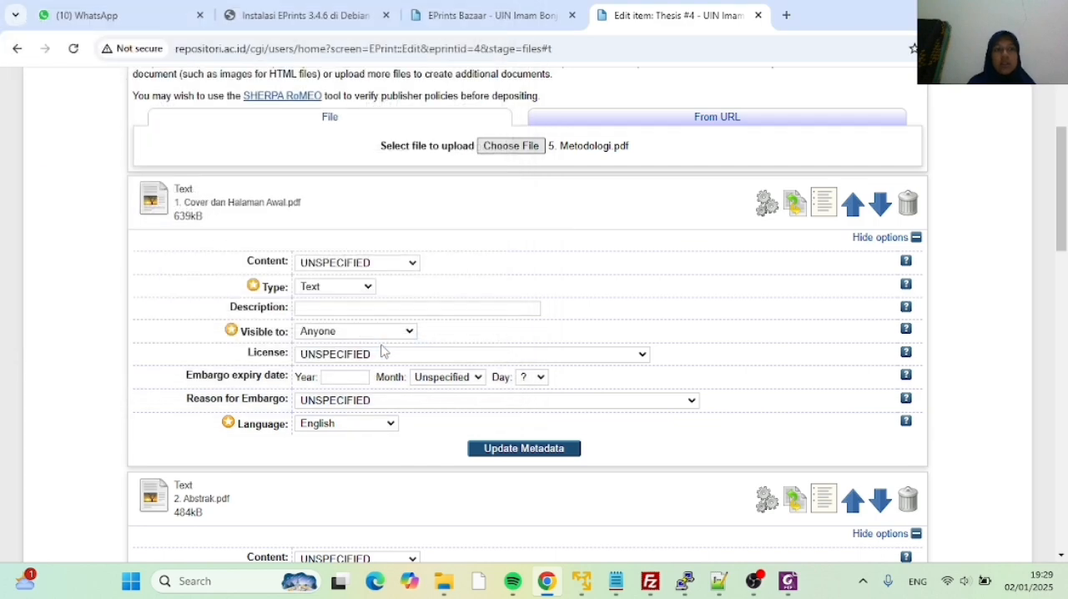
left_click(535, 152)
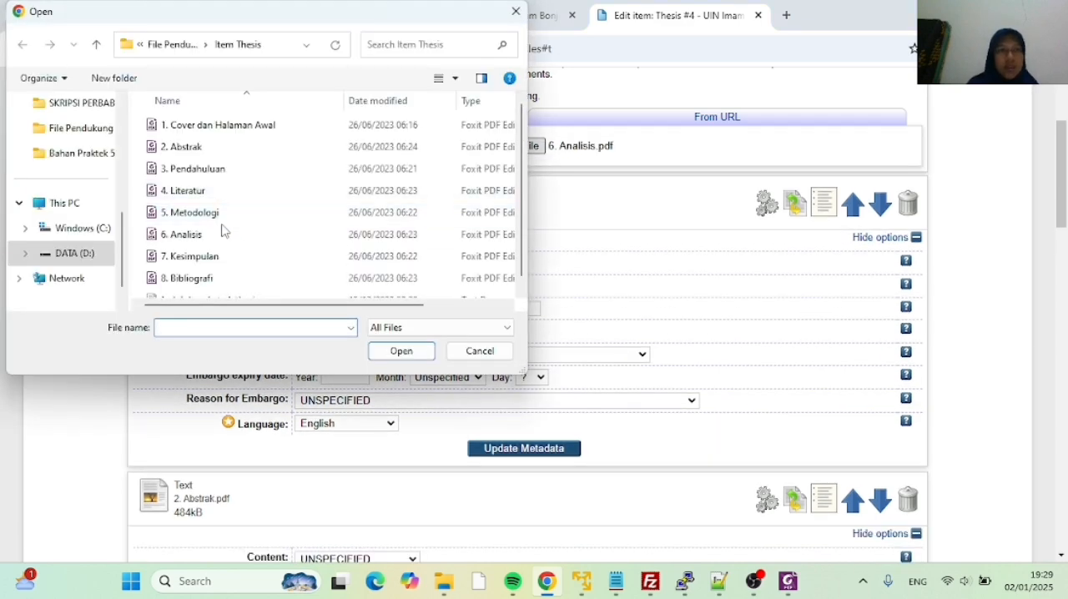
left_click(223, 256)
left_click(400, 349)
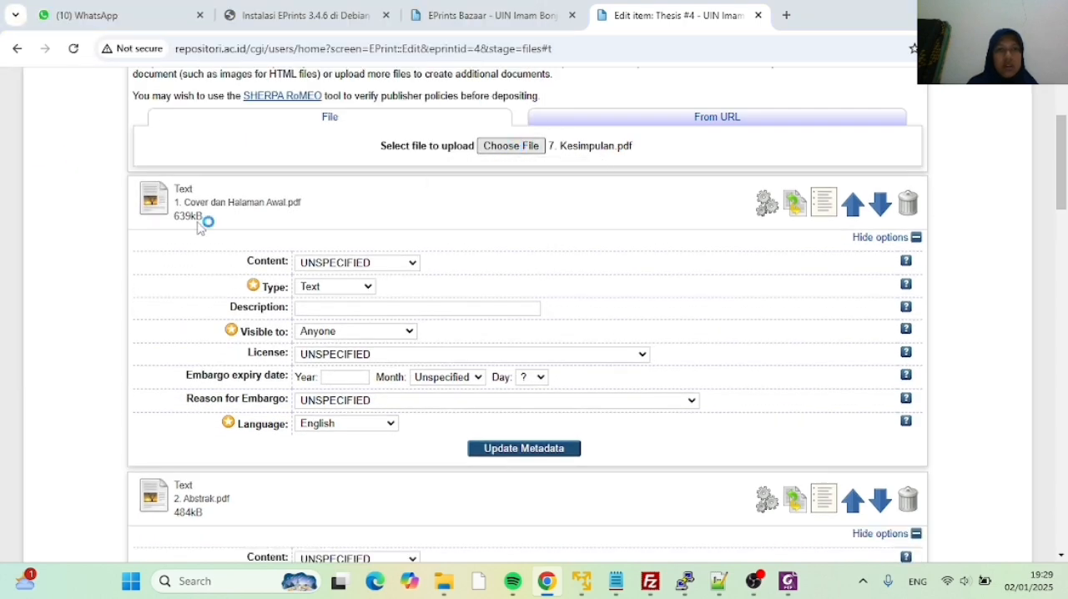
Upload 8. Bibliografi from the Item Thesis folder to the thesis item
scroll(243, 238, "down", 1)
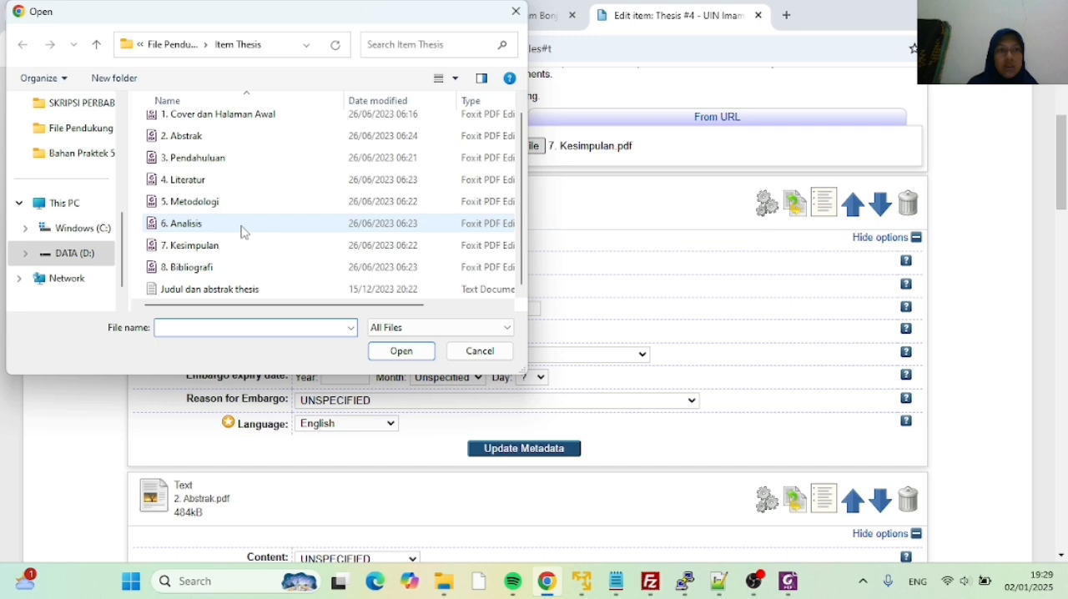
left_click(220, 269)
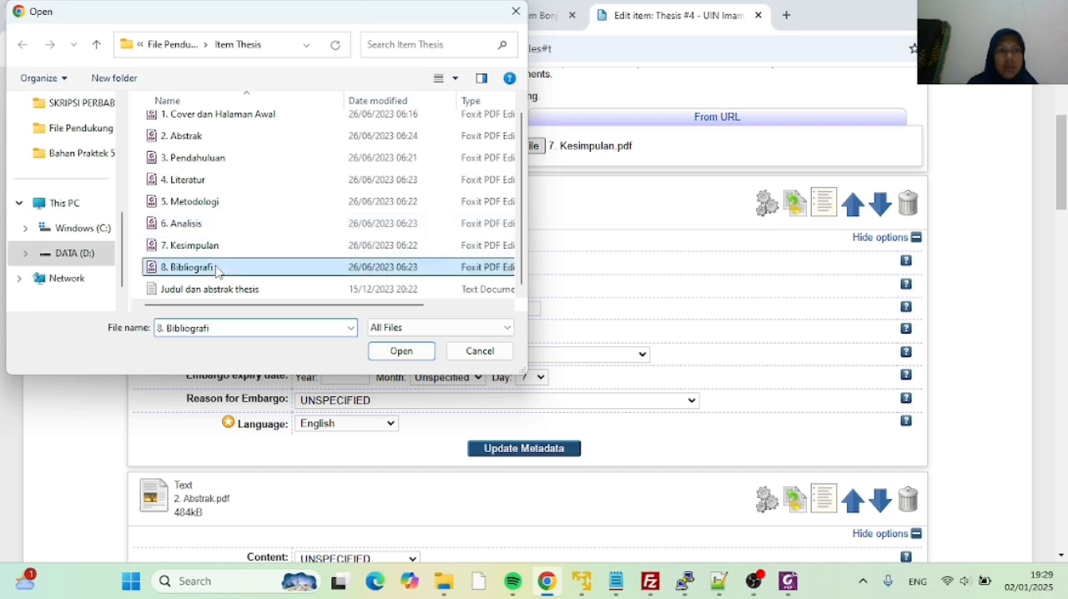
left_click(402, 352)
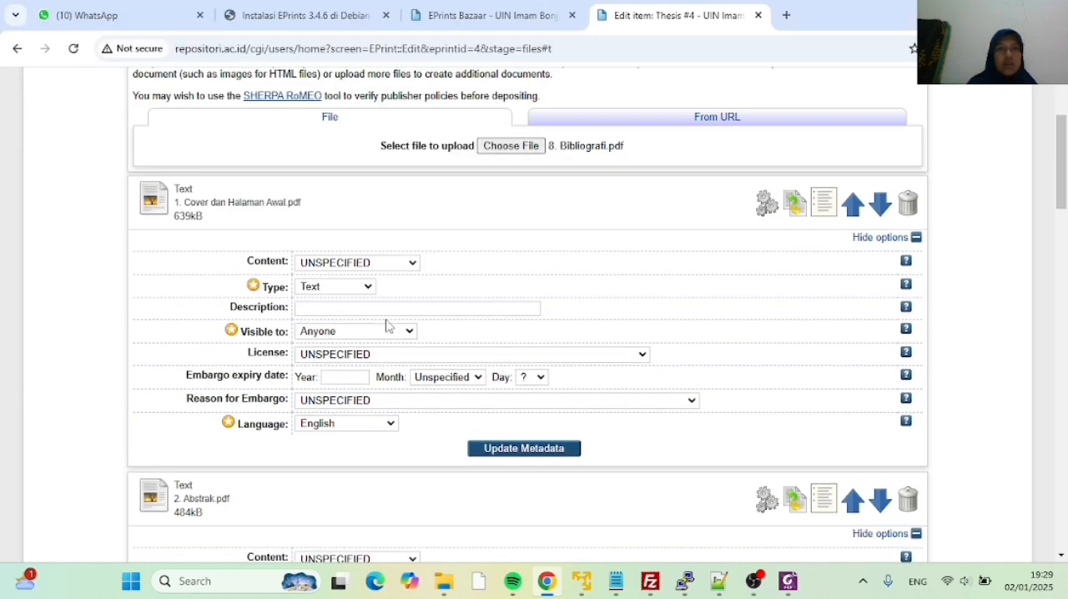
Review the uploaded thesis documents and their options, from 8. Bibliografi back to 1. Cover dan Halaman Awal
scroll(398, 276, "down", 15)
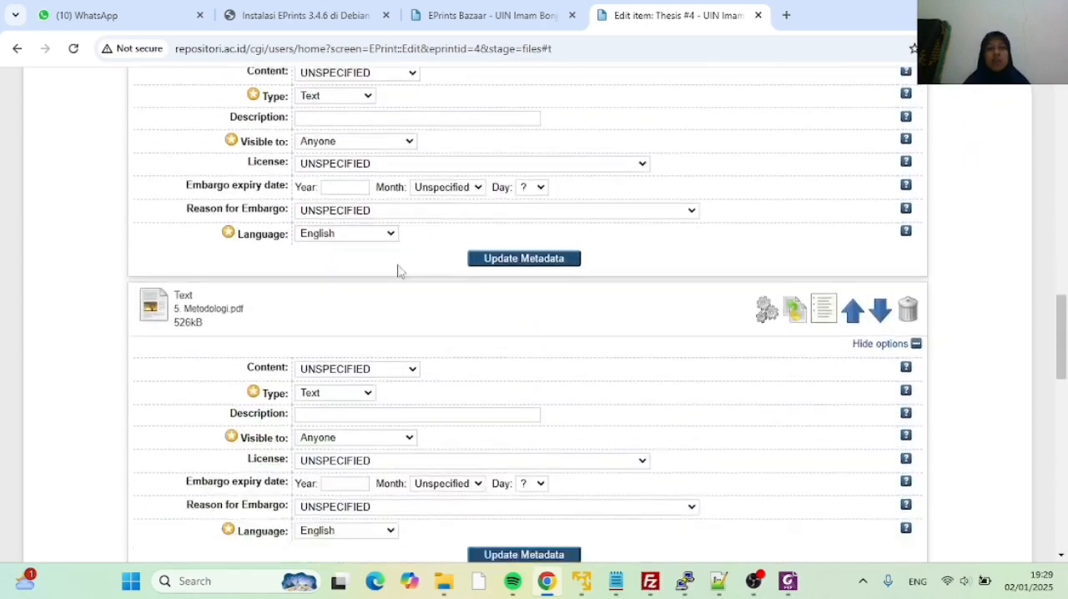
scroll(399, 269, "down", 8)
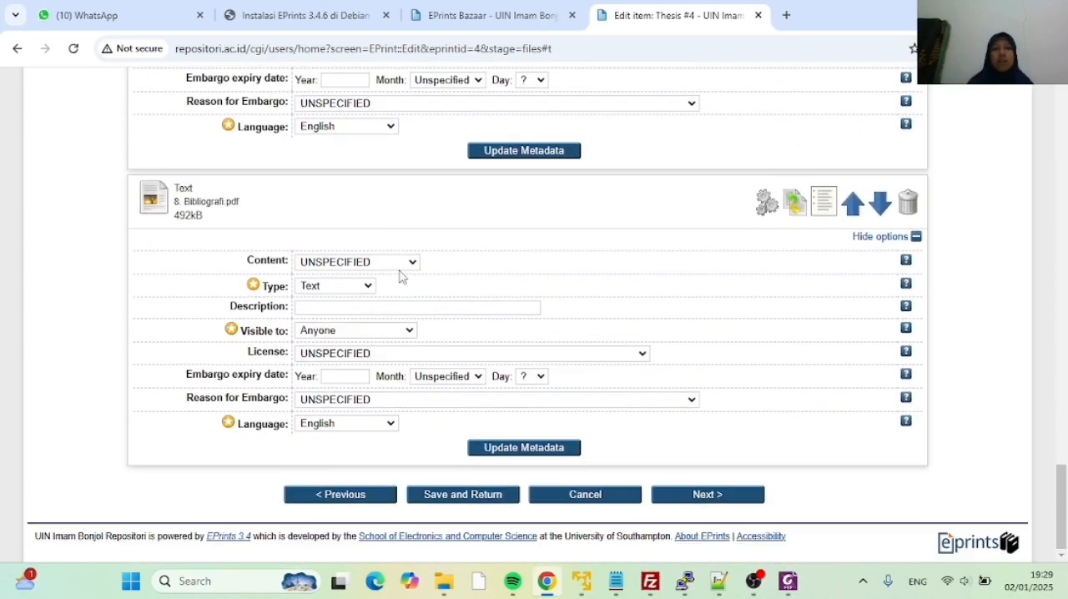
scroll(400, 277, "up", 3)
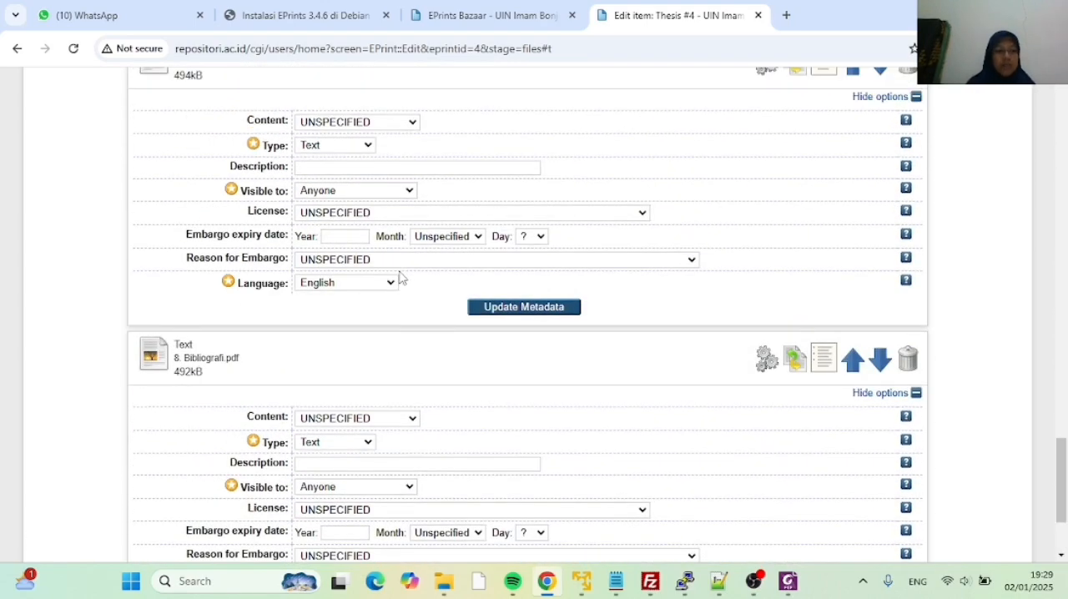
scroll(399, 277, "up", 6)
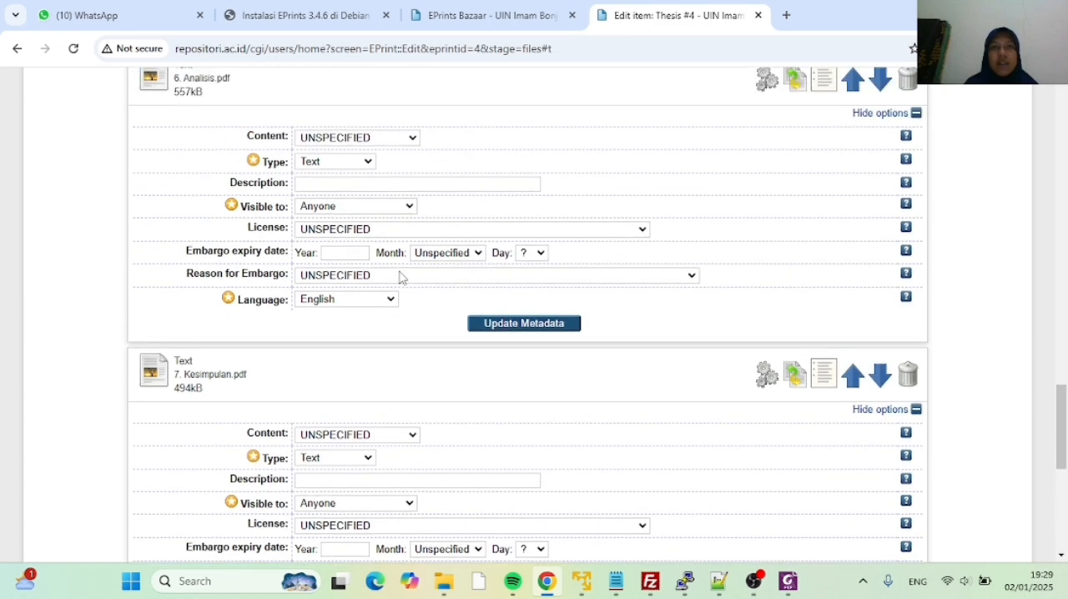
scroll(399, 277, "up", 7)
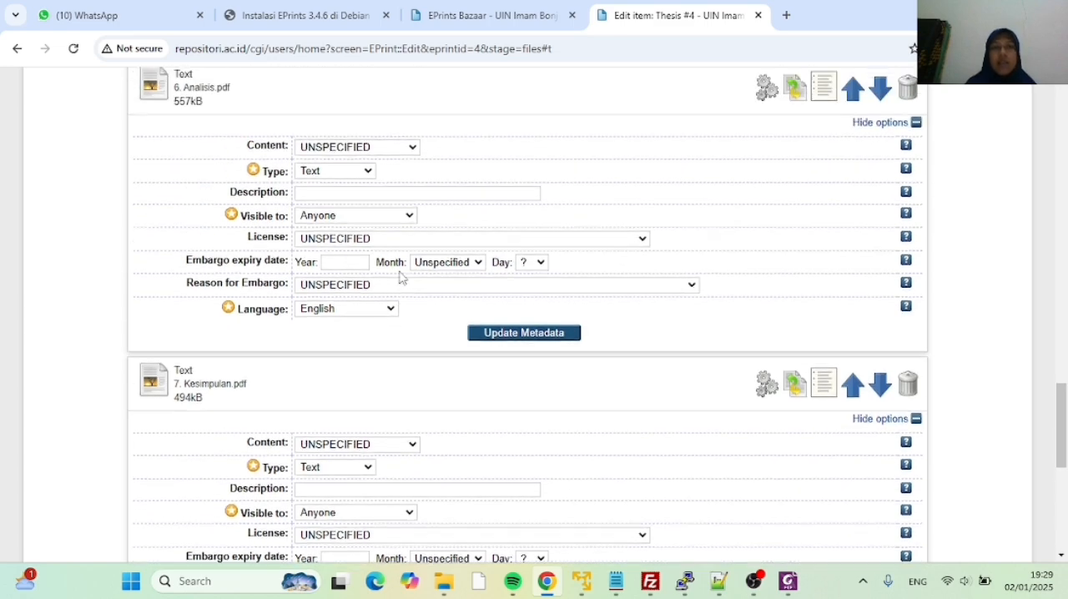
scroll(399, 277, "up", 2)
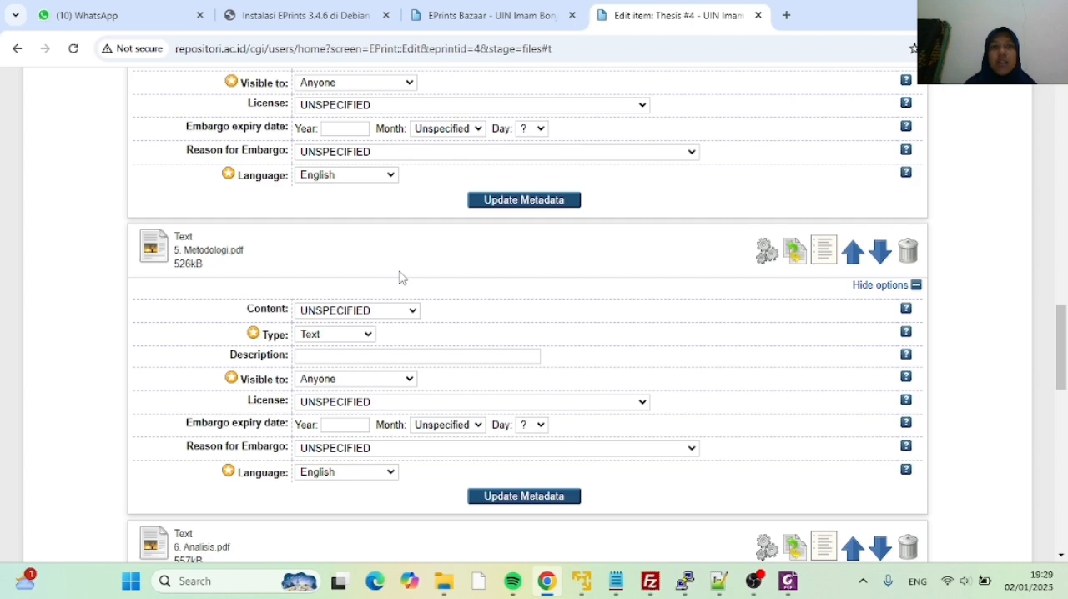
scroll(397, 277, "up", 3)
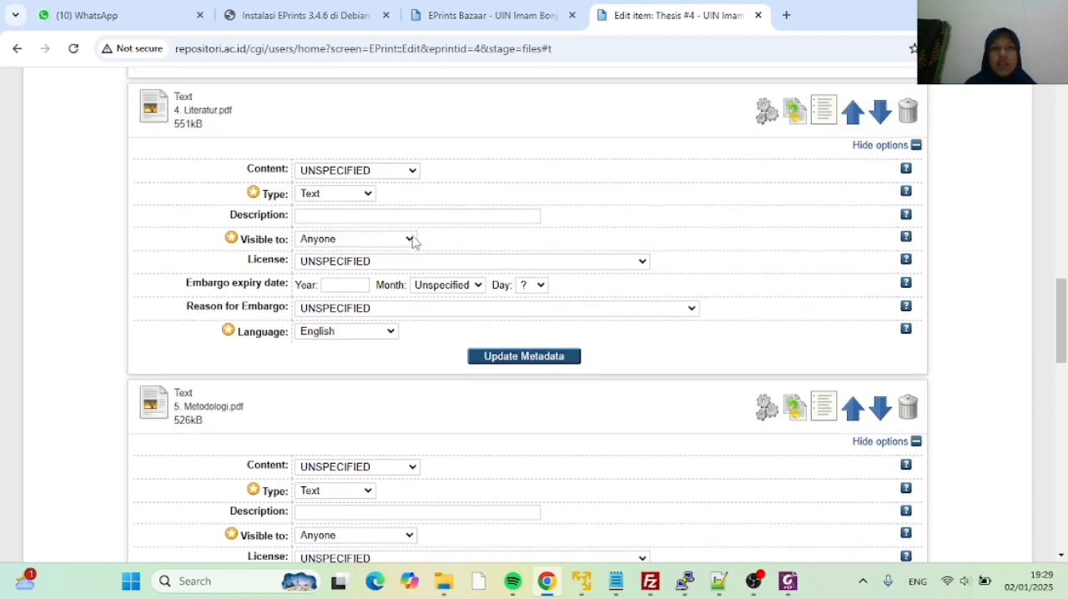
scroll(413, 241, "up", 16)
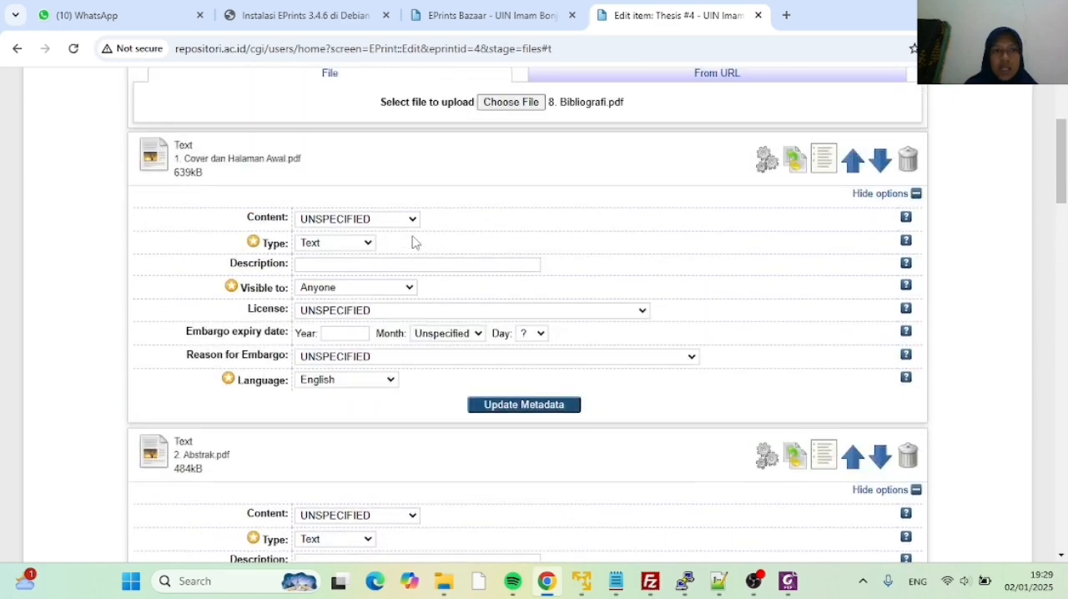
scroll(413, 242, "up", 3)
Set the visibility of 4. Literatur and 5. Metodologi to Repository staff only
scroll(412, 241, "down", 5)
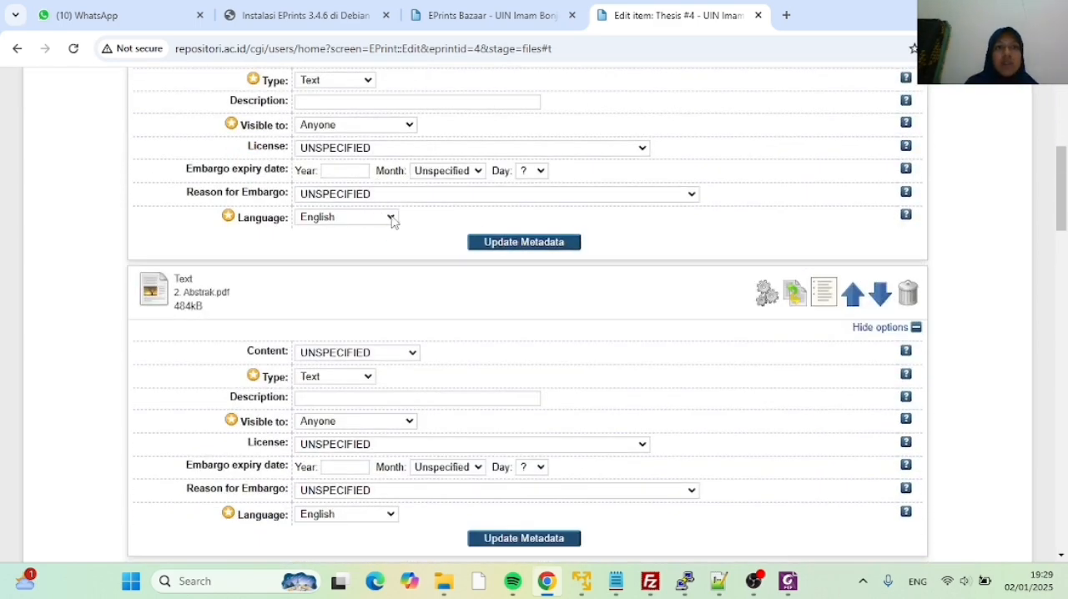
scroll(392, 220, "down", 3)
scroll(371, 169, "down", 6)
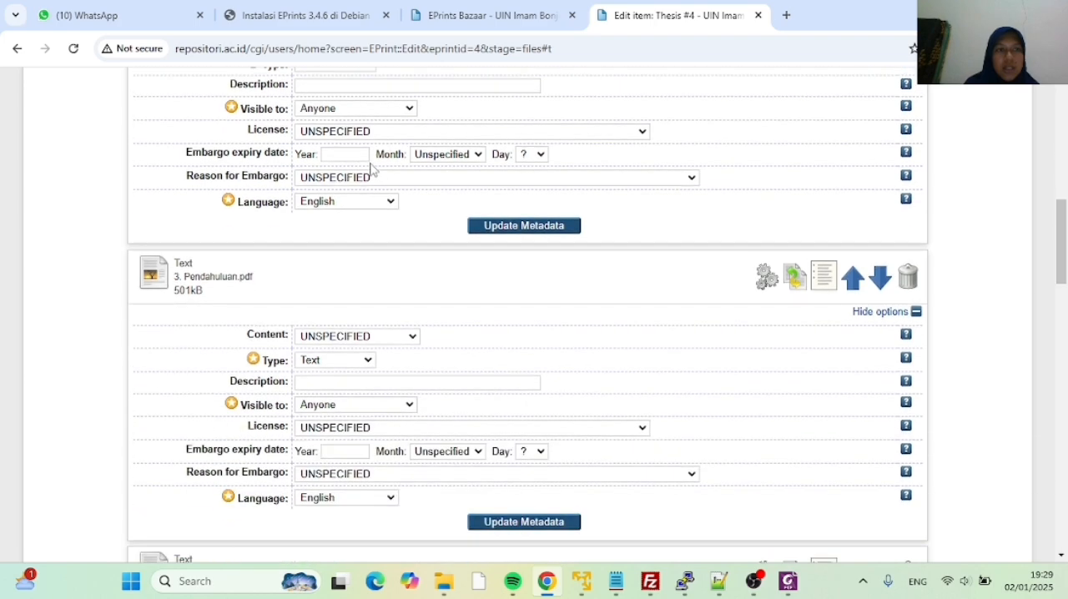
scroll(371, 168, "down", 6)
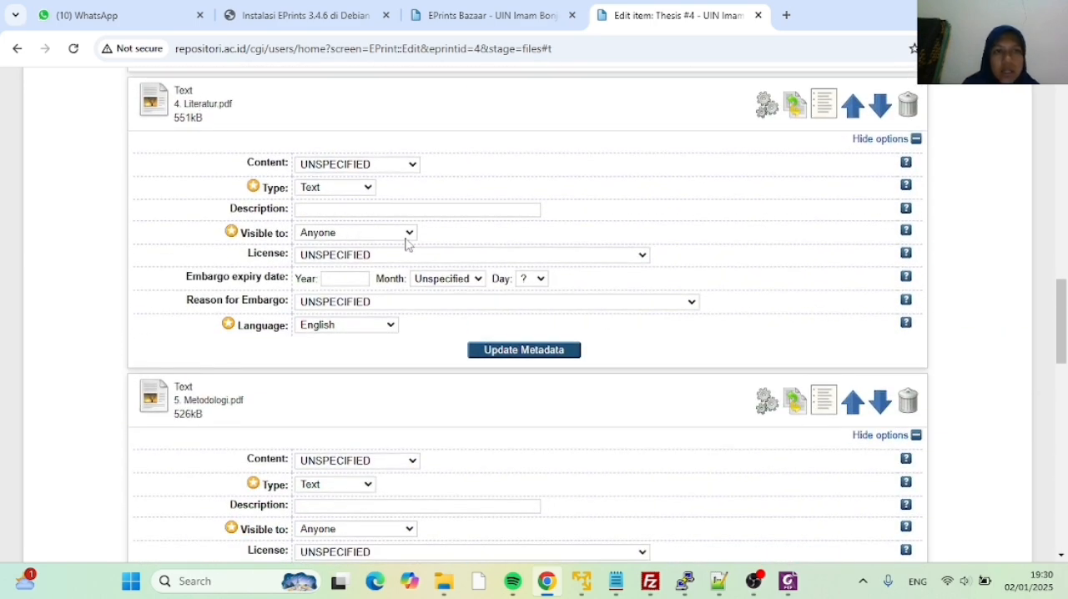
left_click(409, 234)
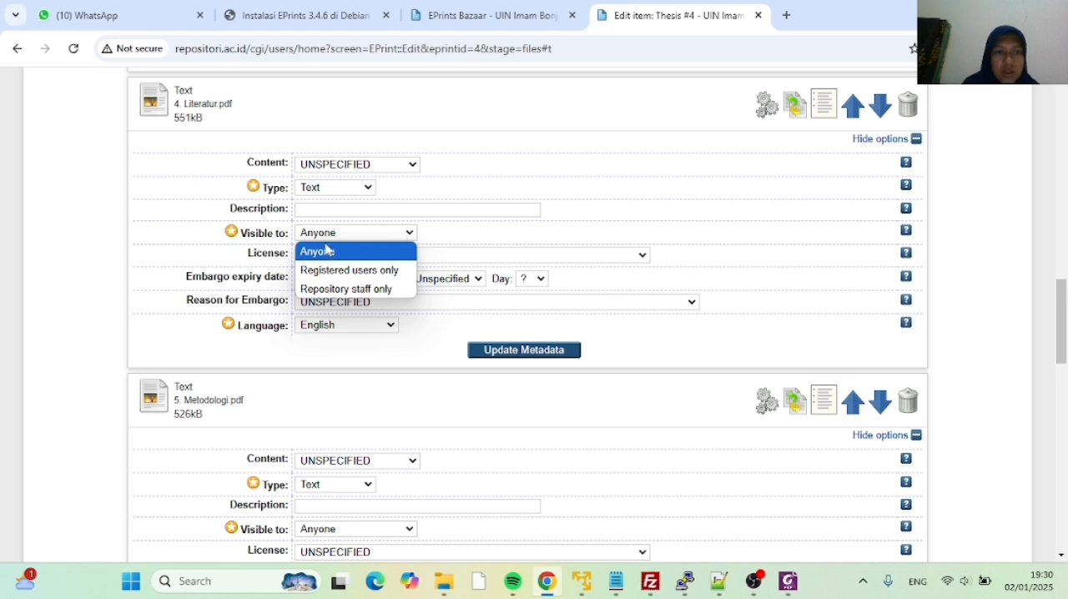
left_click(364, 290)
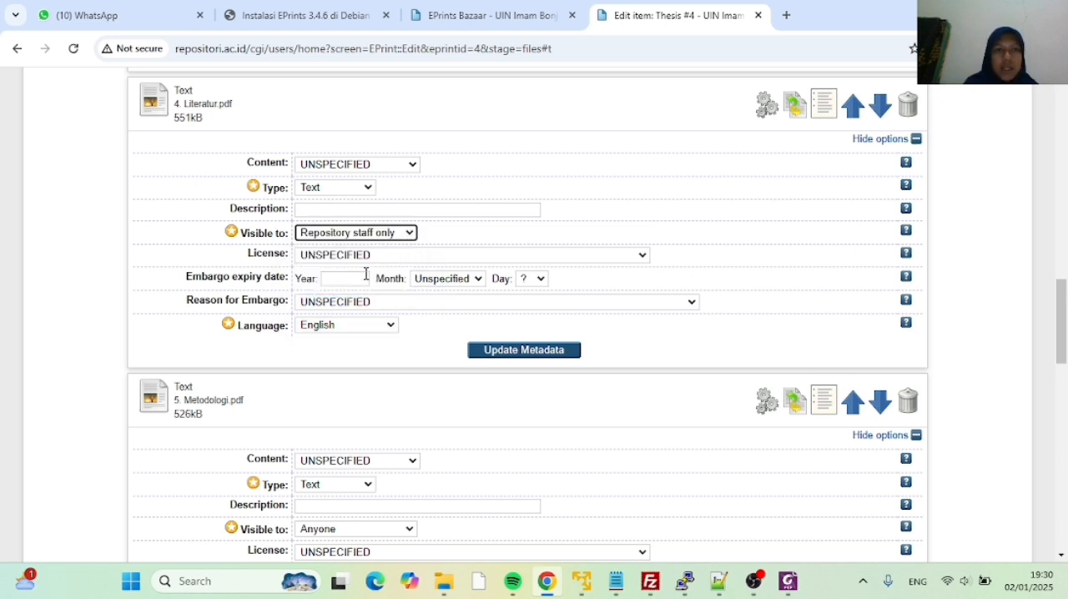
scroll(368, 276, "down", 2)
left_click(410, 372)
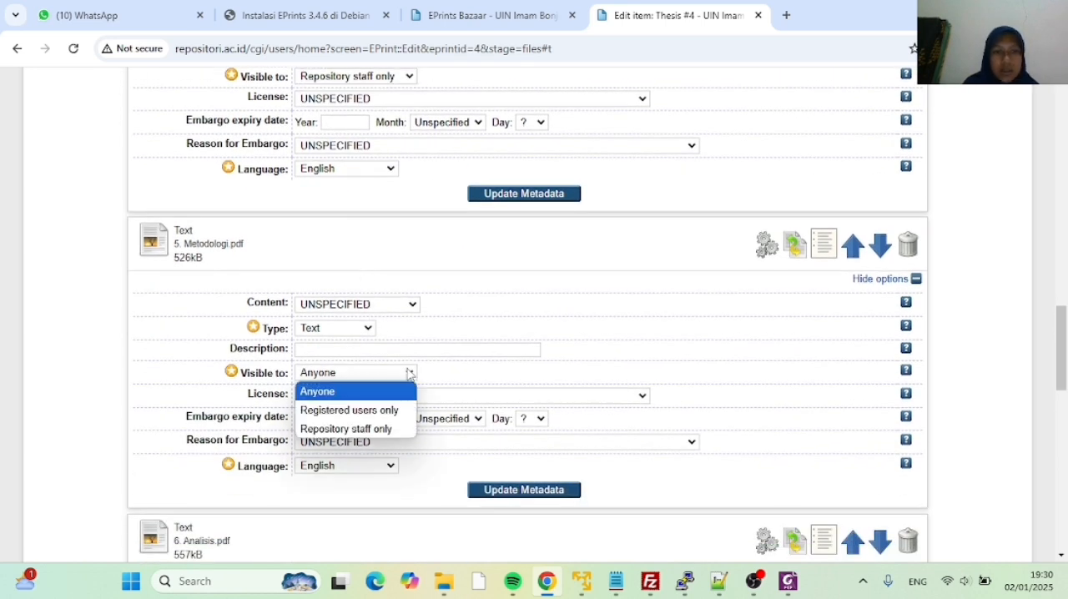
left_click(393, 429)
Restrict the visibility of 6. Analisis to Repository staff only
scroll(364, 283, "down", 1)
scroll(360, 270, "down", 4)
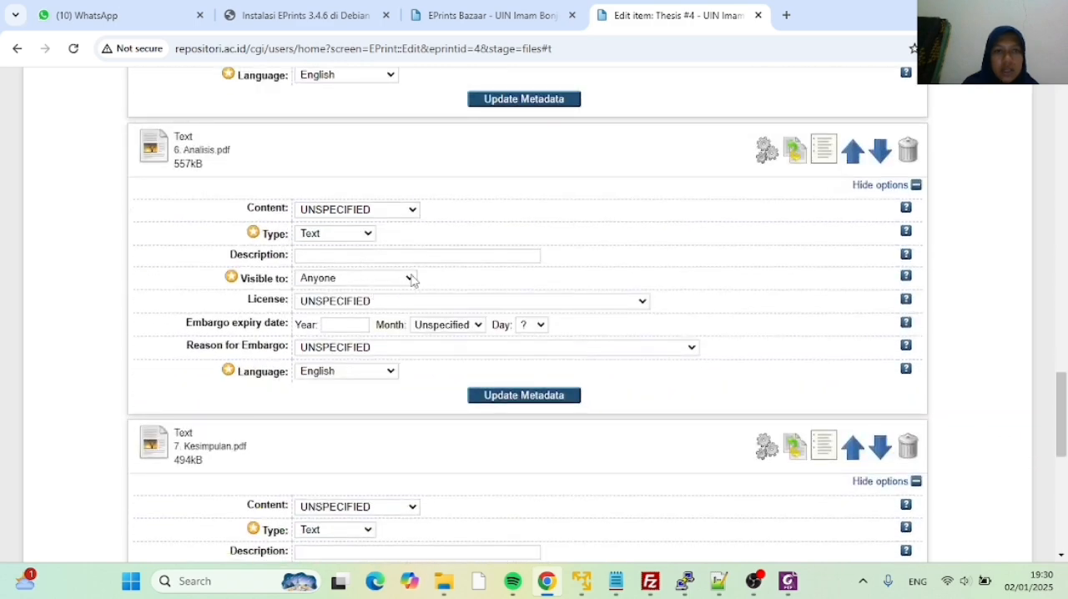
left_click(411, 279)
left_click(392, 334)
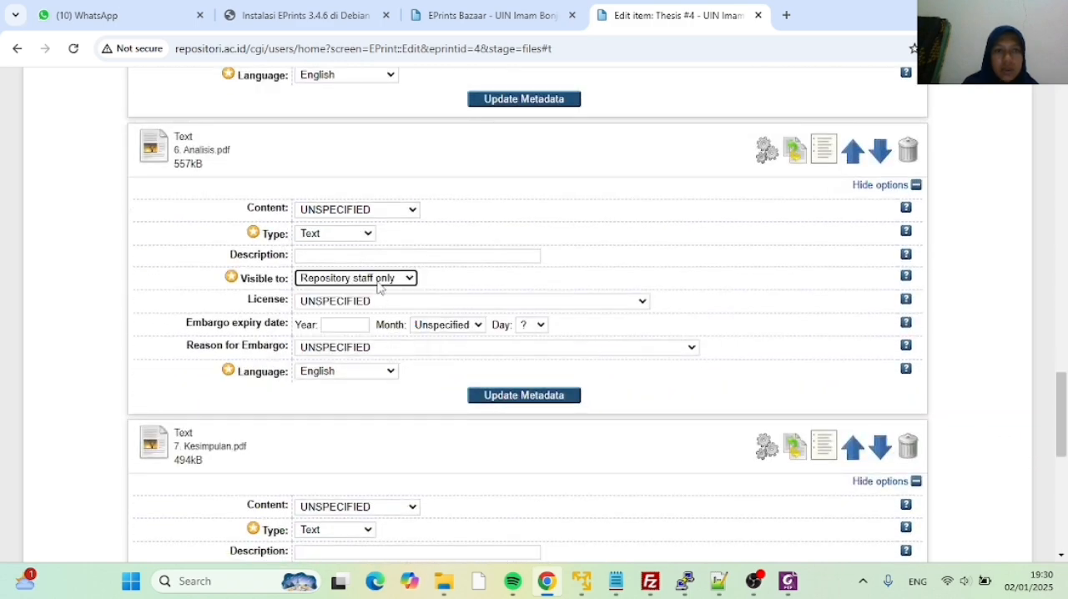
Check the visibility settings across all uploaded documents and continue to the Details stage of the thesis
scroll(380, 288, "down", 7)
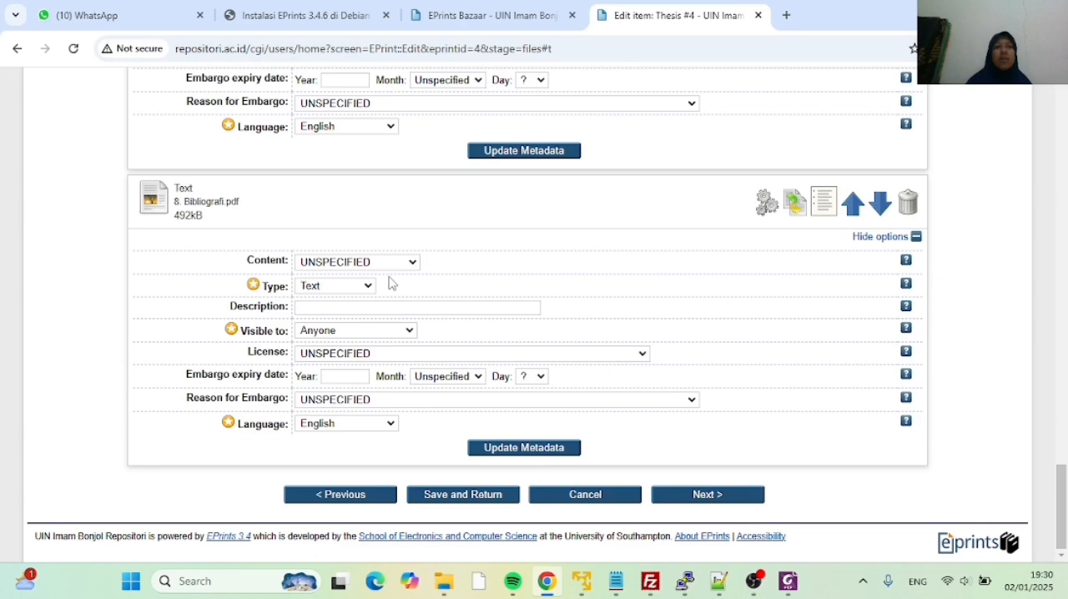
scroll(389, 286, "up", 1)
scroll(389, 285, "down", 1)
scroll(351, 355, "up", 14)
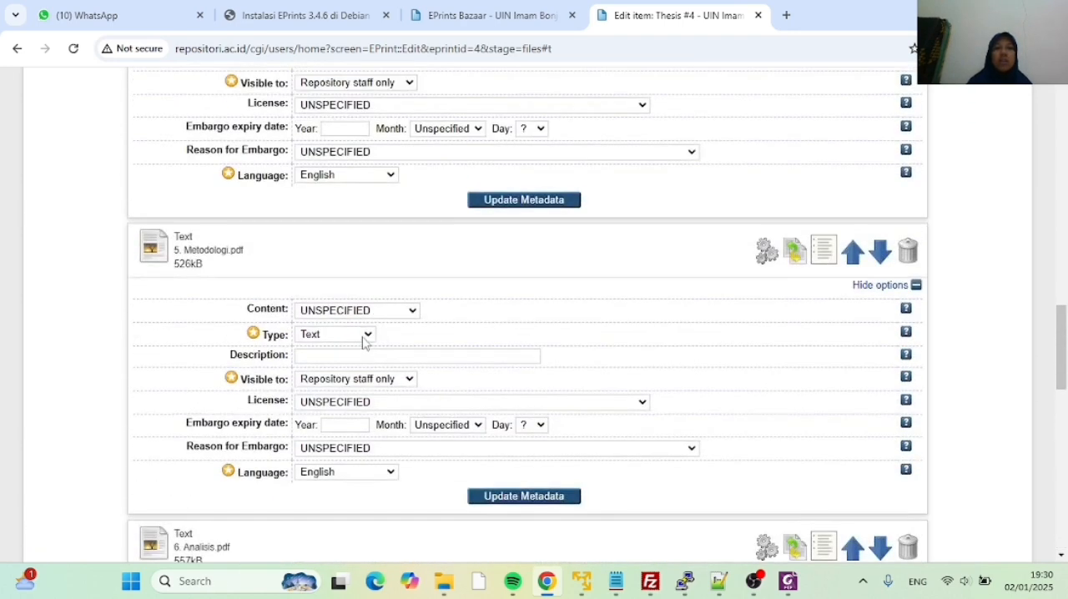
scroll(362, 342, "up", 12)
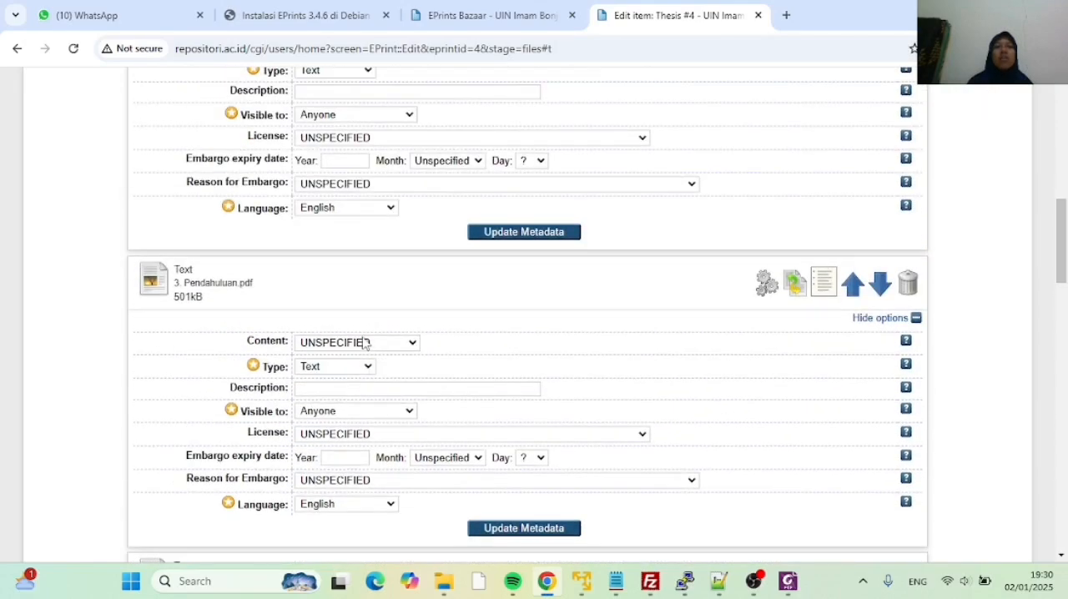
scroll(362, 342, "up", 3)
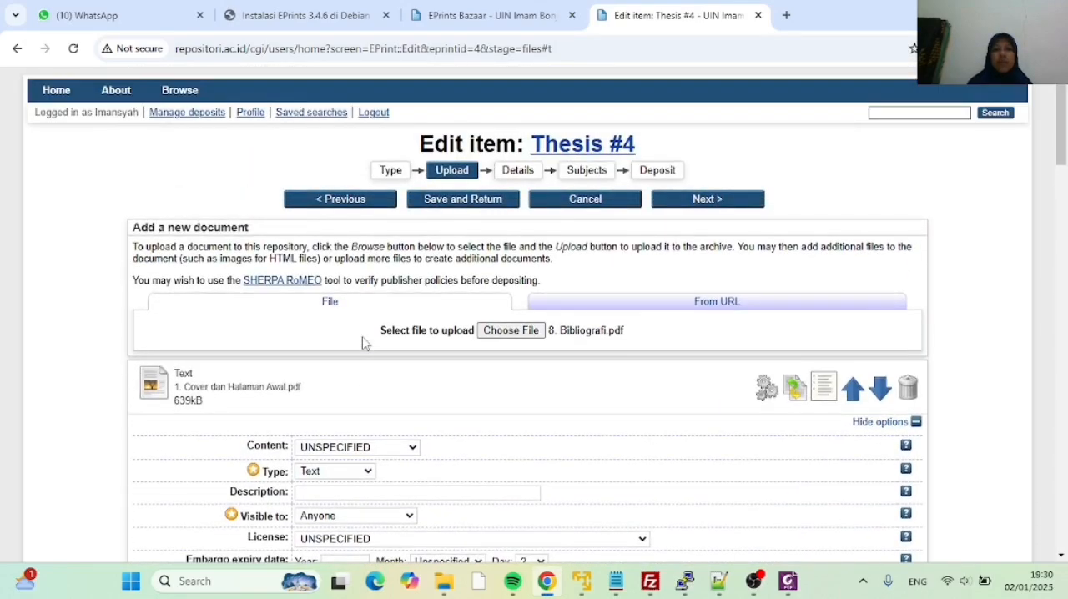
scroll(362, 342, "down", 20)
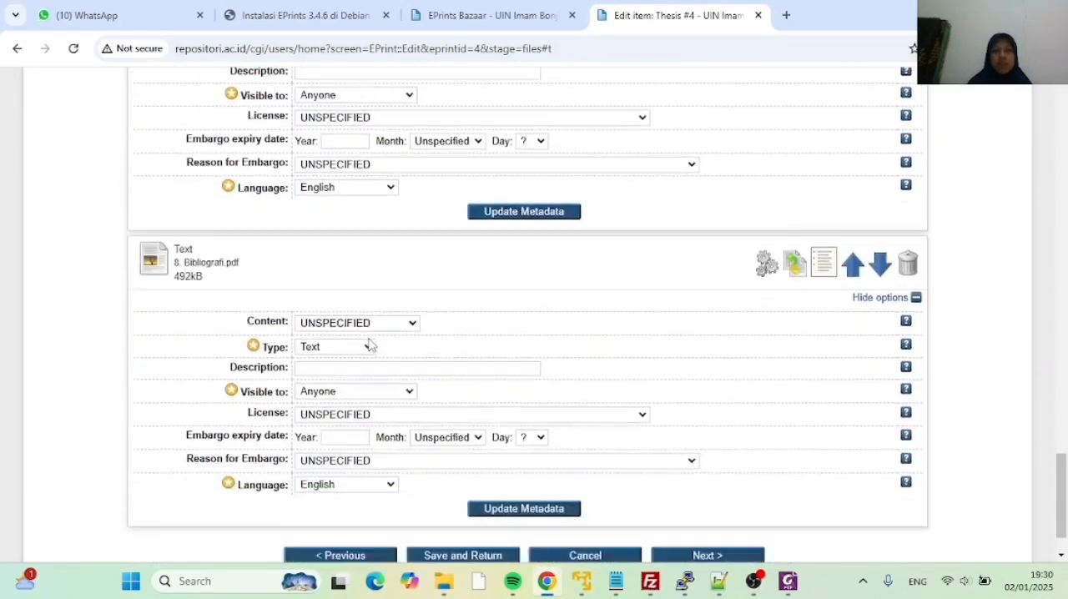
scroll(370, 344, "down", 1)
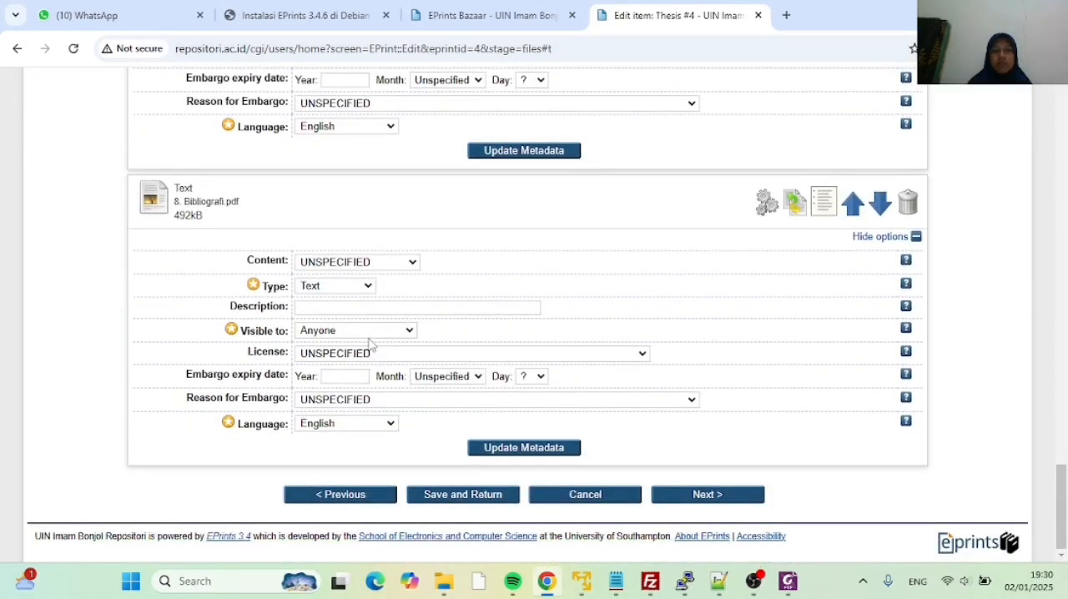
left_click(697, 502)
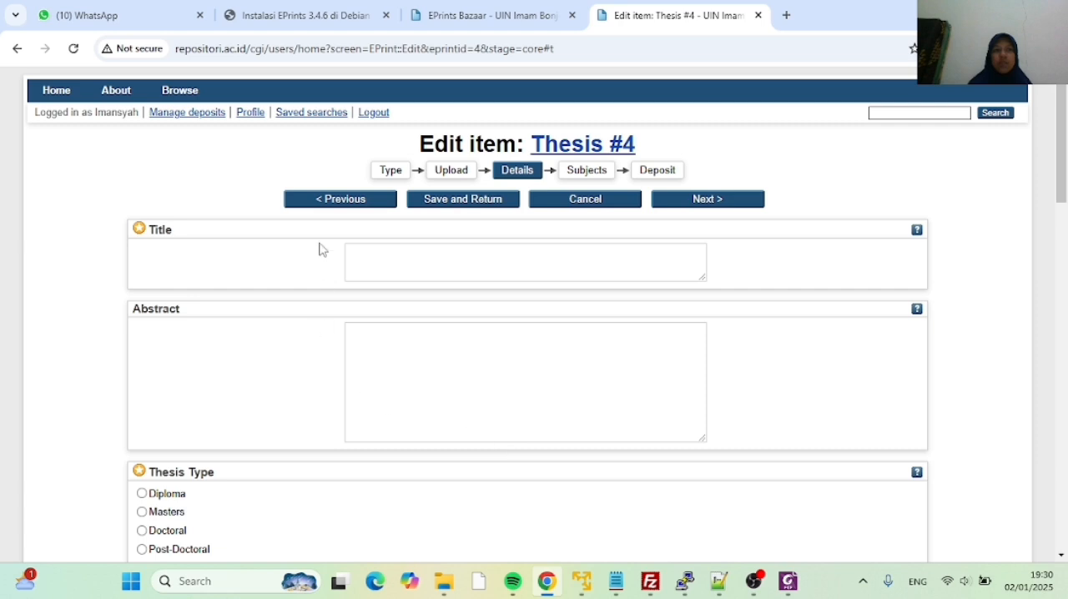
Switch to File Explorer and open the File Pendukung UAS MPD folder inside manajemen perpustakaan on drive D
left_click(382, 264)
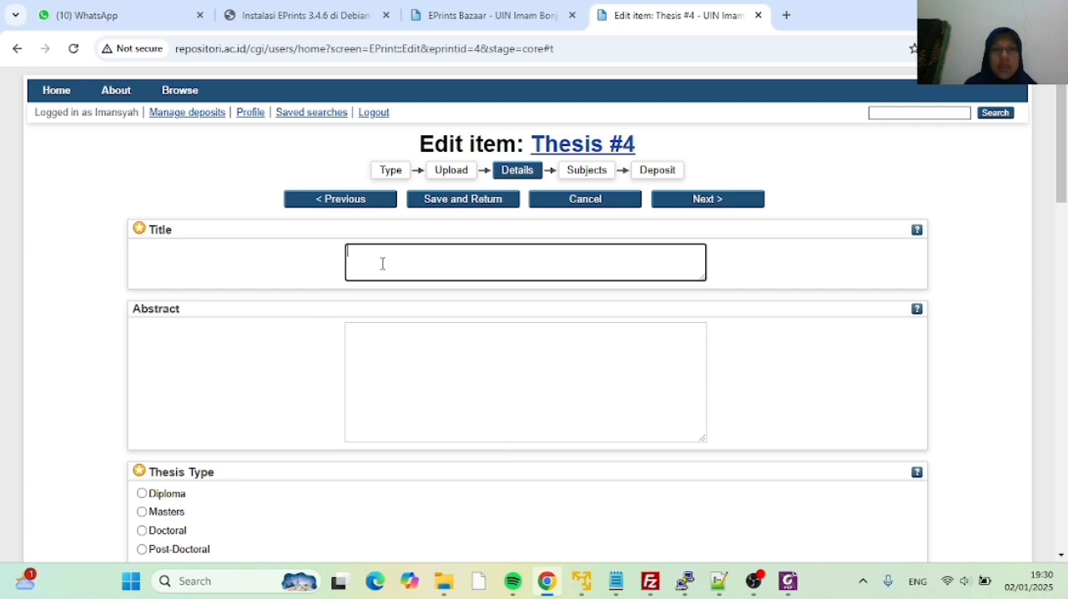
left_click(444, 581)
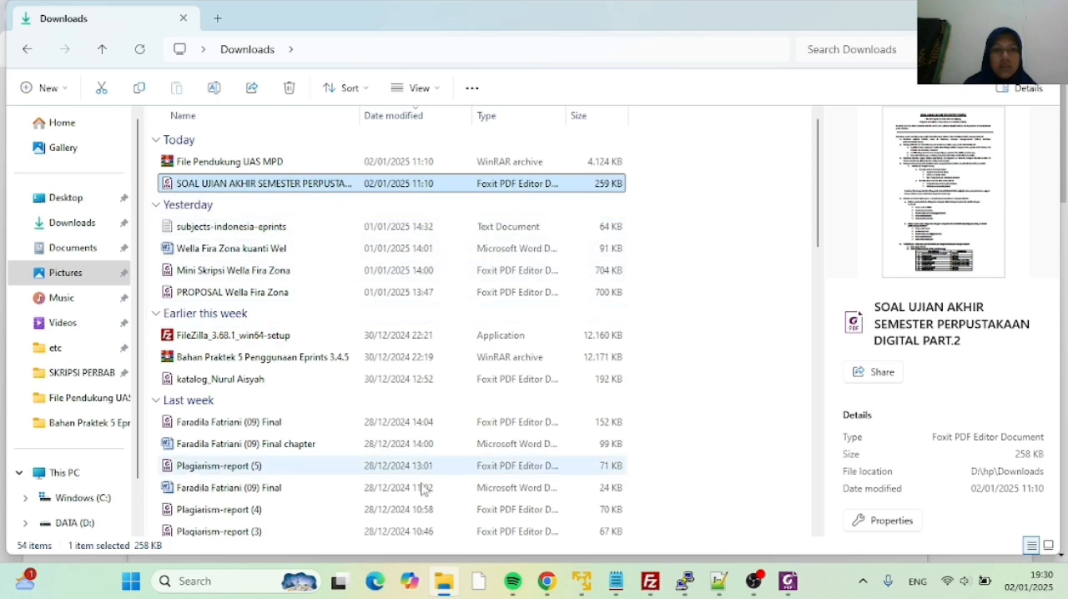
scroll(205, 276, "down", 2)
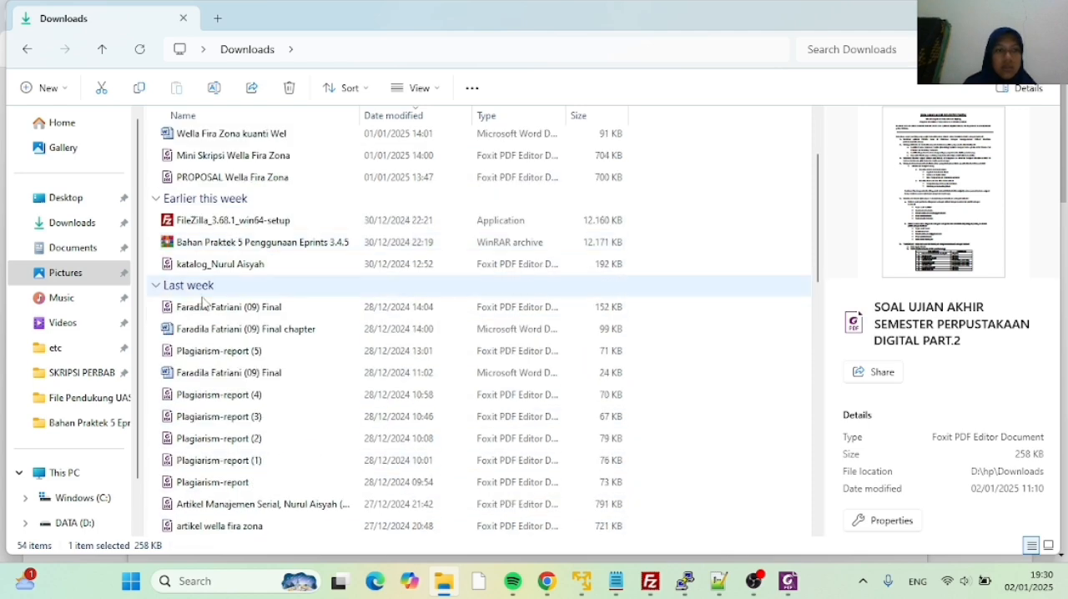
left_click(66, 522)
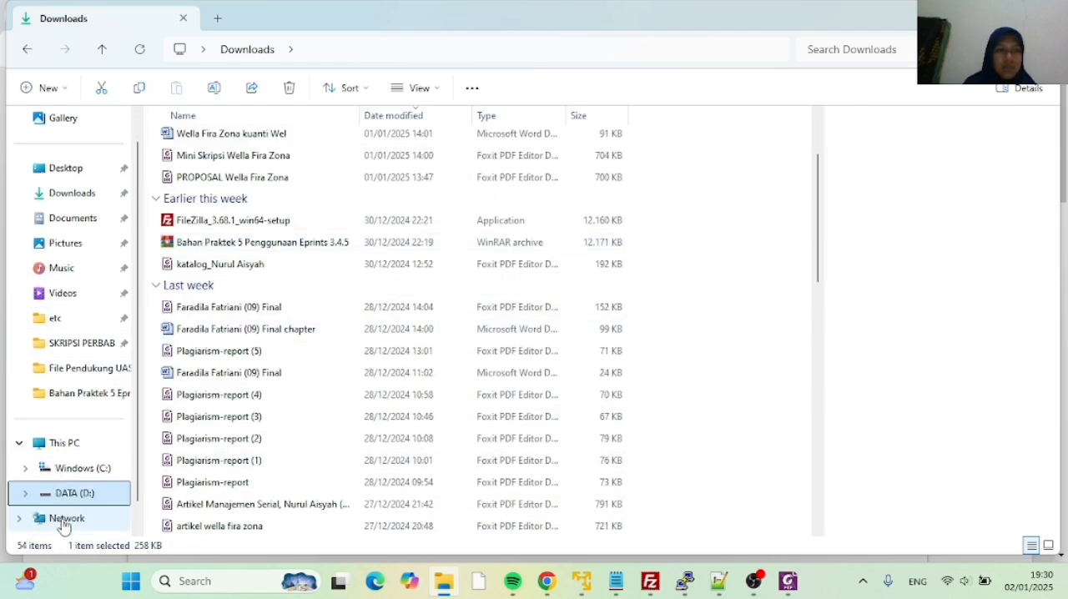
left_click(252, 464)
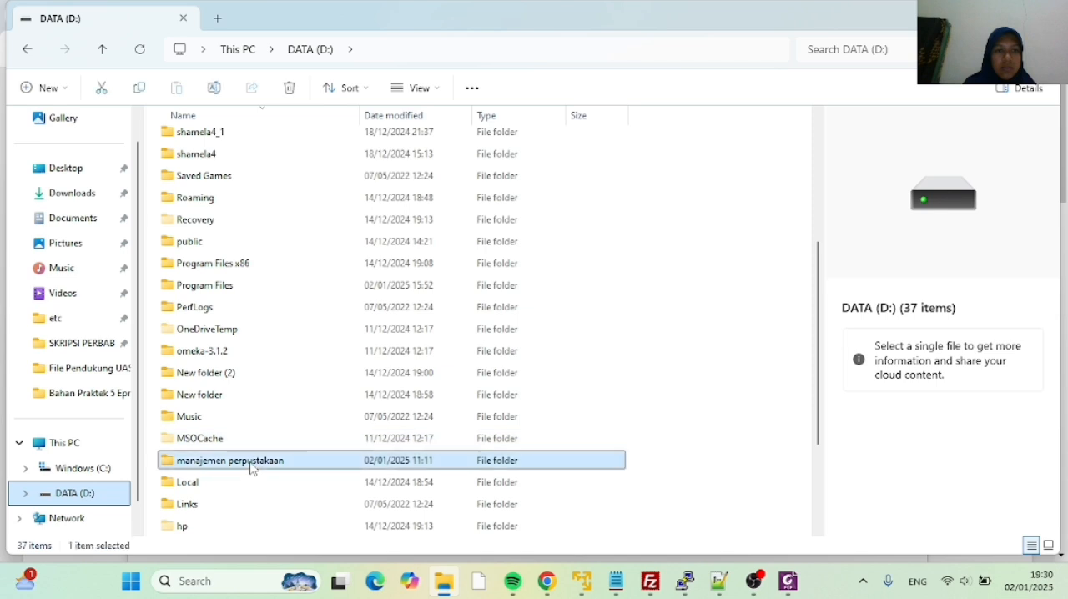
double_click(252, 466)
left_click(268, 208)
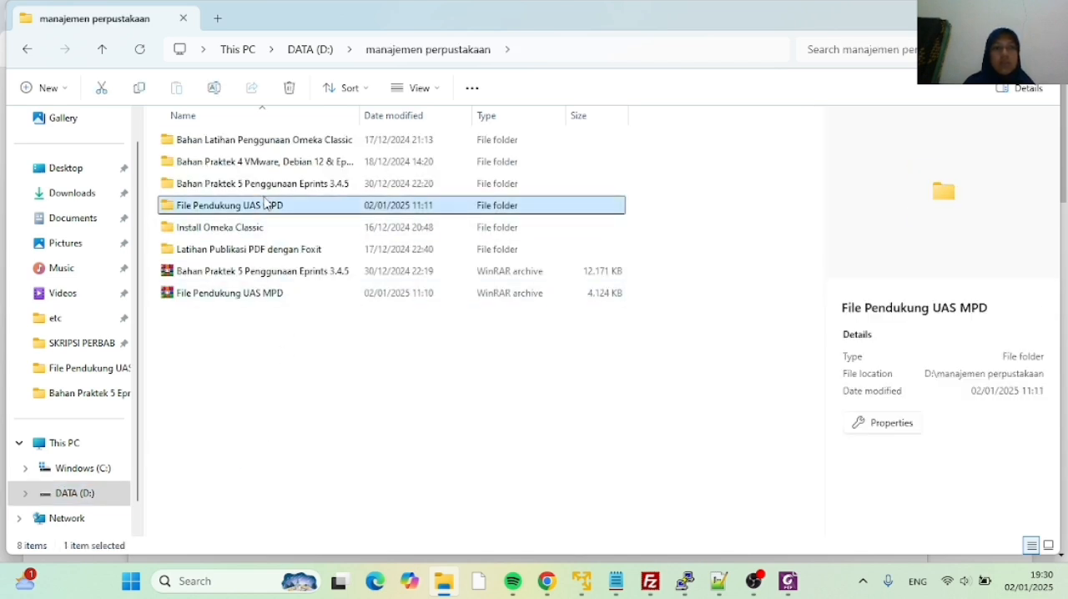
double_click(265, 204)
Open the text file Judul dan abstrak thesis from the Item Thesis subfolder
left_click(253, 148)
double_click(253, 147)
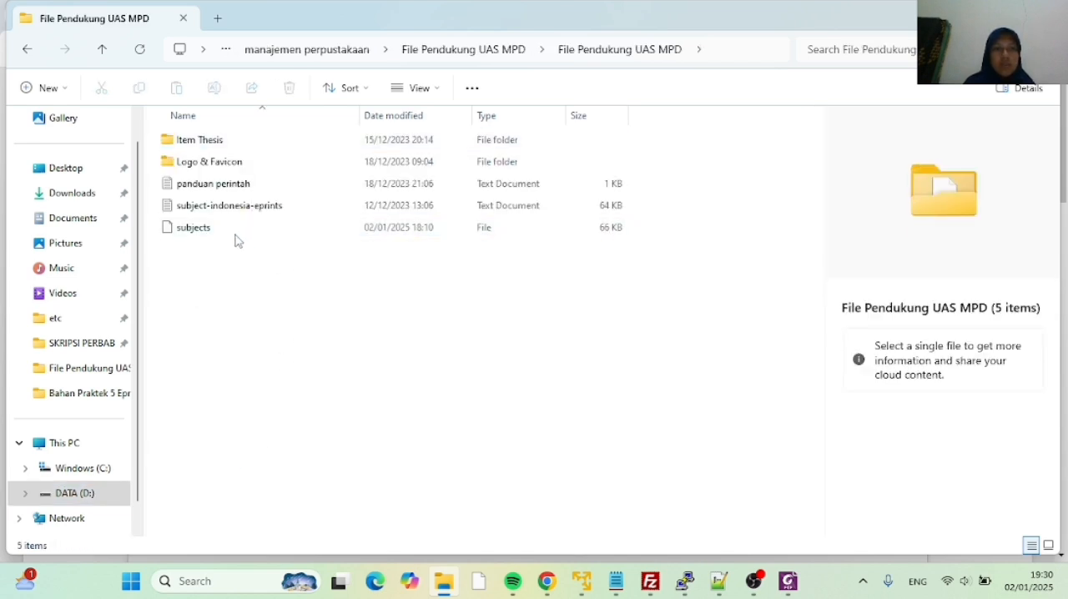
left_click(26, 52)
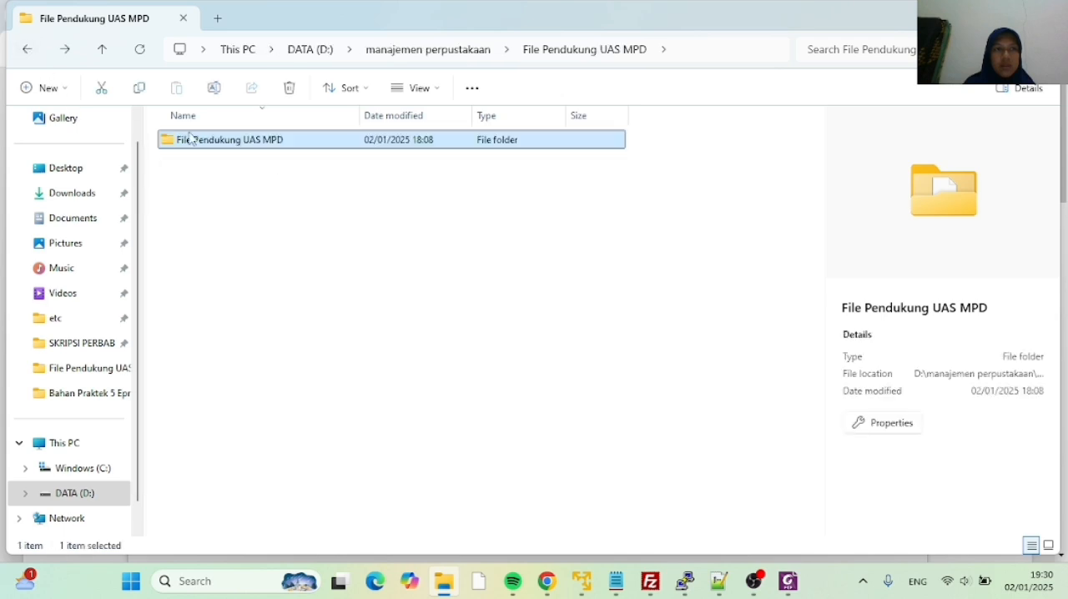
double_click(180, 143)
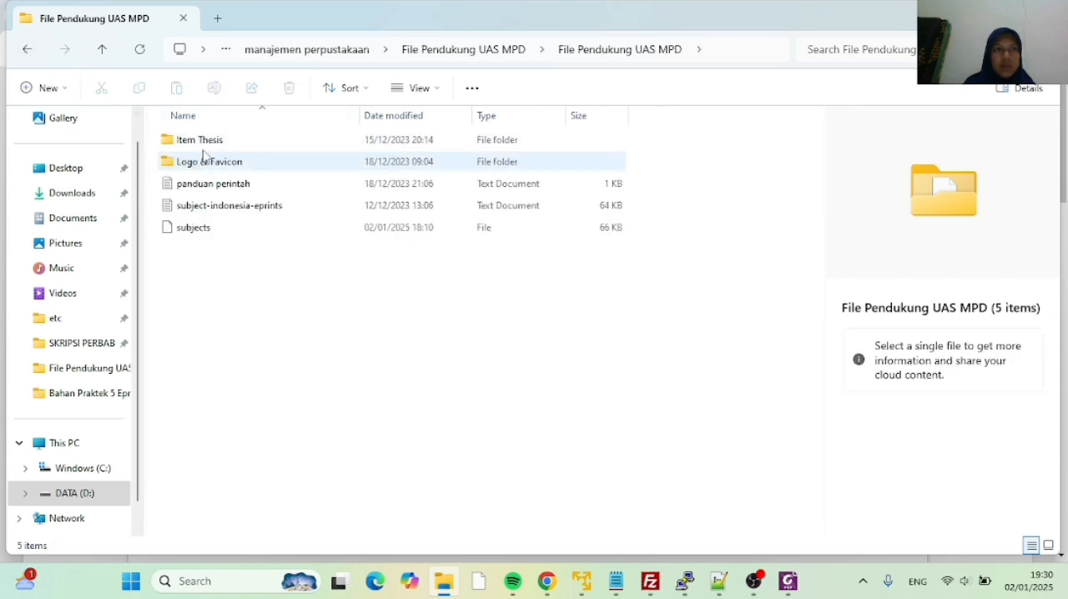
double_click(204, 146)
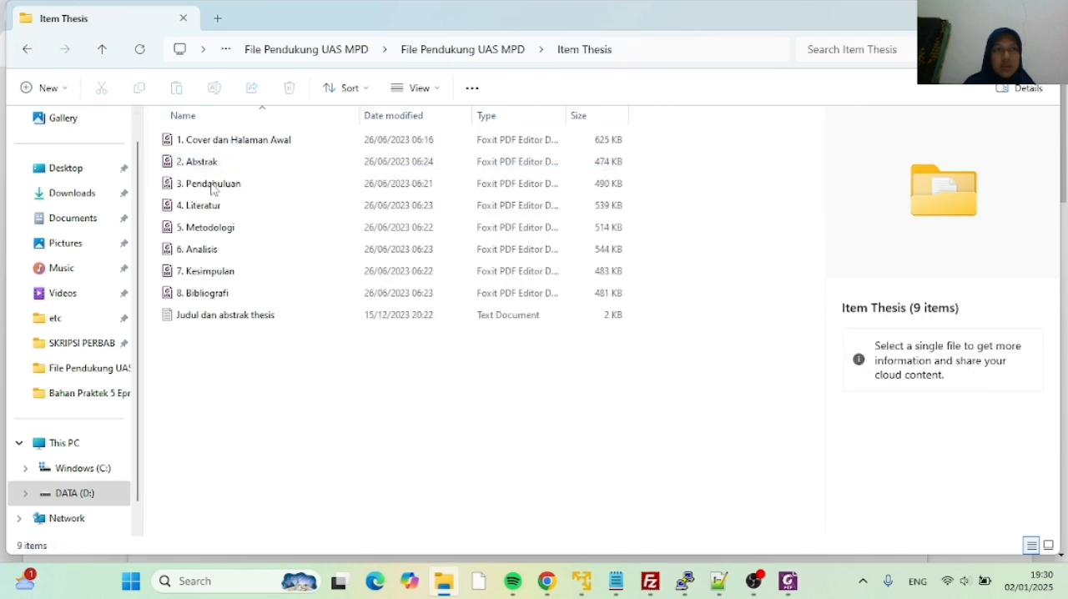
double_click(220, 321)
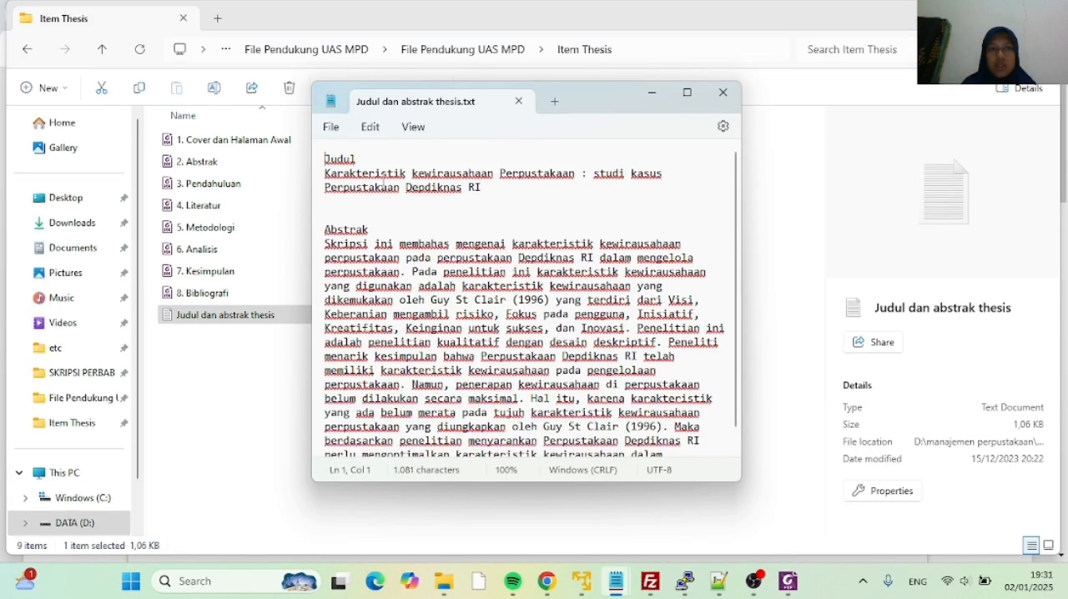
Copy the title "Karakteristik kewirausahaan Perpustakaan : studi kasus Perpustakaan Depdiknas RI" from the text file into the thesis Title in Chrome
left_click_drag(326, 173, 418, 209)
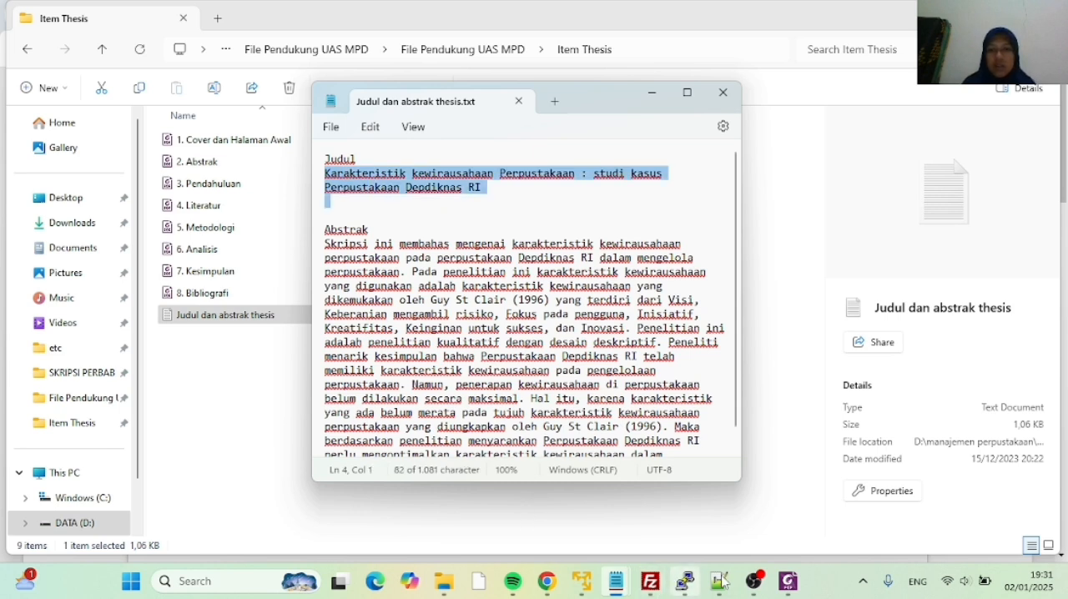
left_click(547, 582)
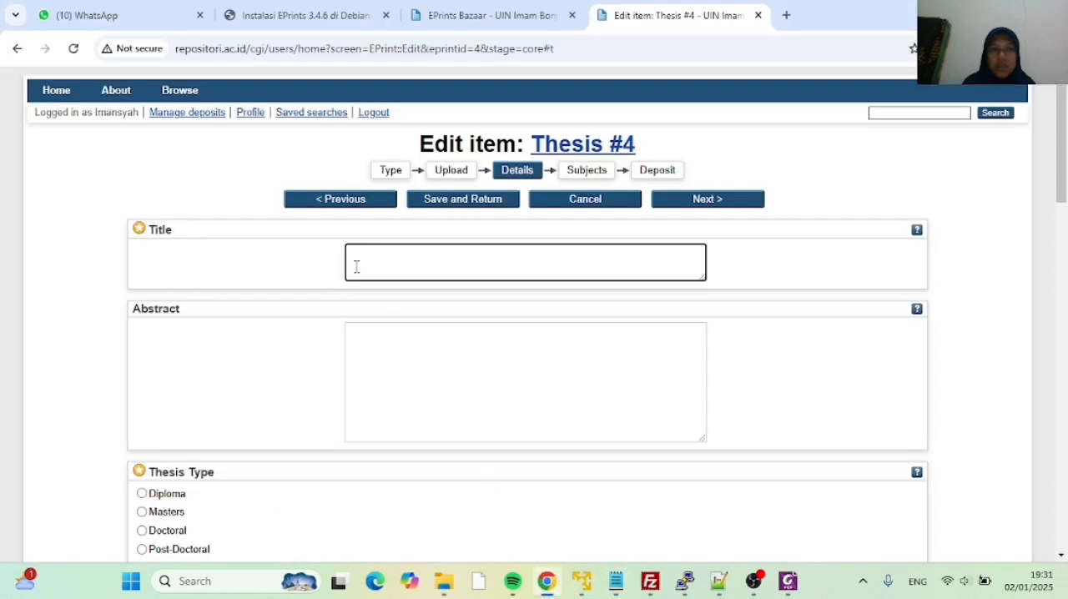
key("ctrl+v")
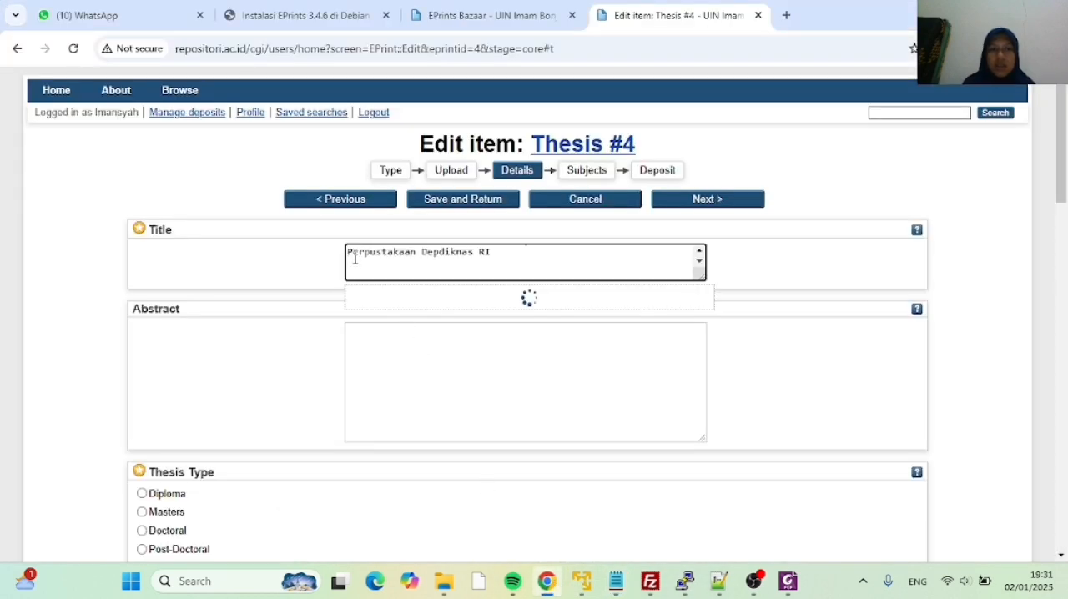
scroll(463, 264, "up", 1)
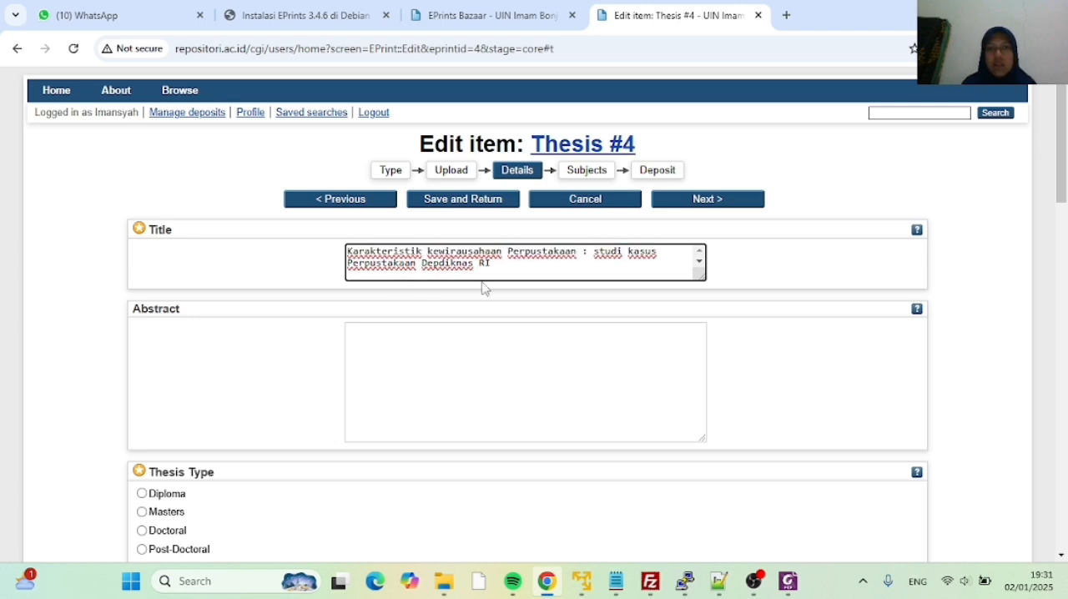
Copy the full paragraph under Abstrak from the text file into the thesis Abstract and check the pasted text
left_click(357, 337)
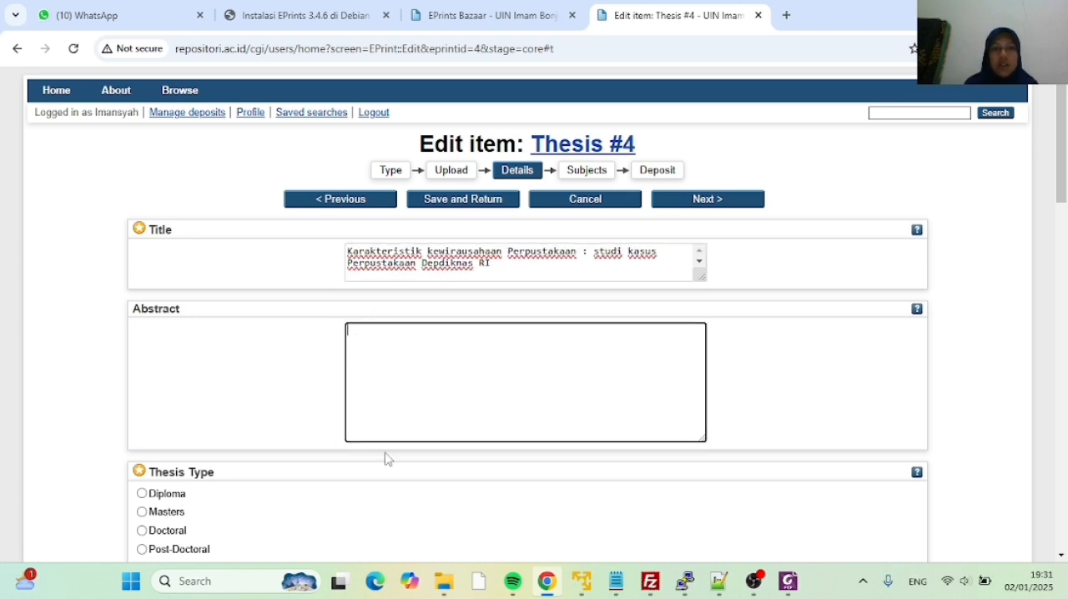
left_click(633, 576)
left_click(649, 541)
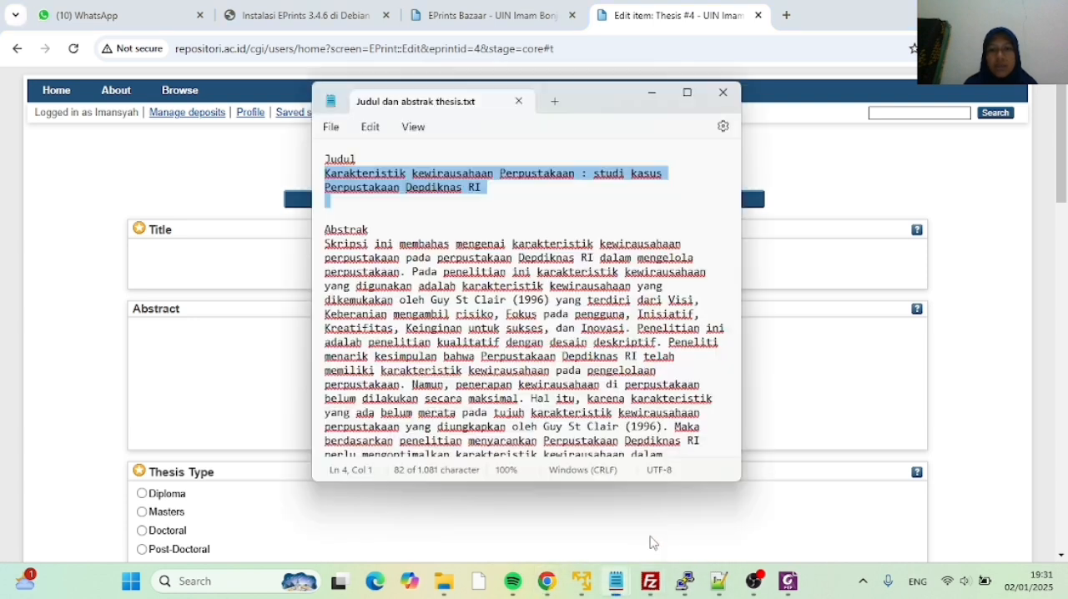
left_click_drag(325, 244, 481, 453)
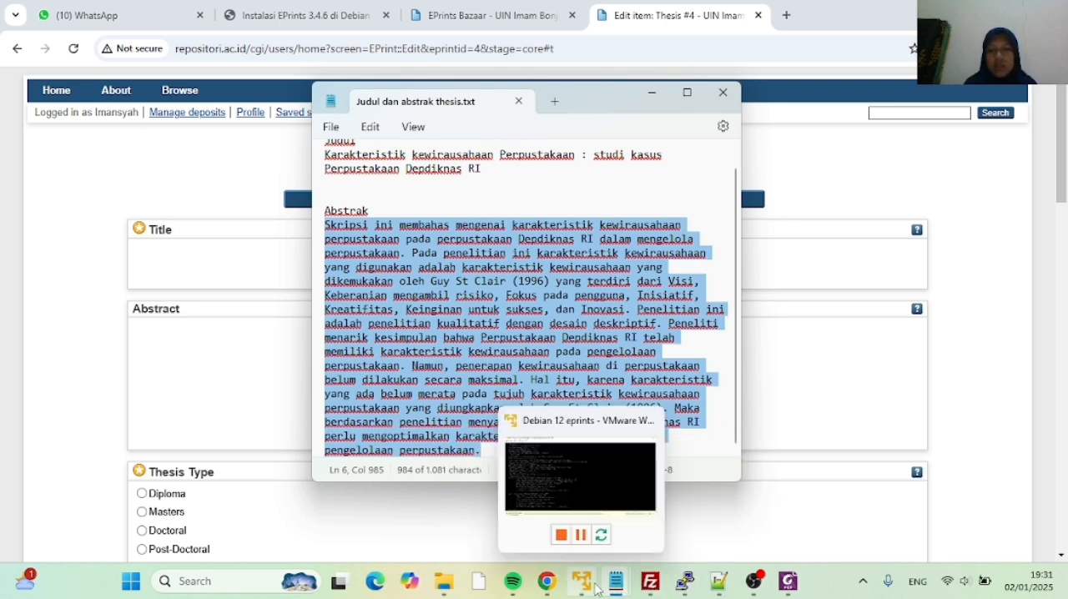
left_click(537, 534)
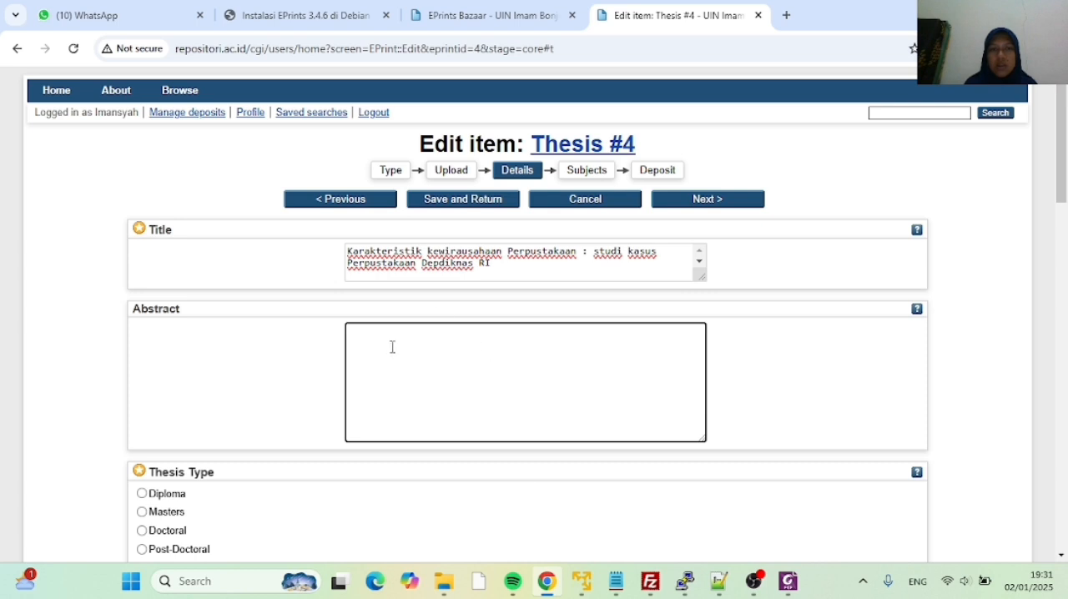
key("ctrl+v")
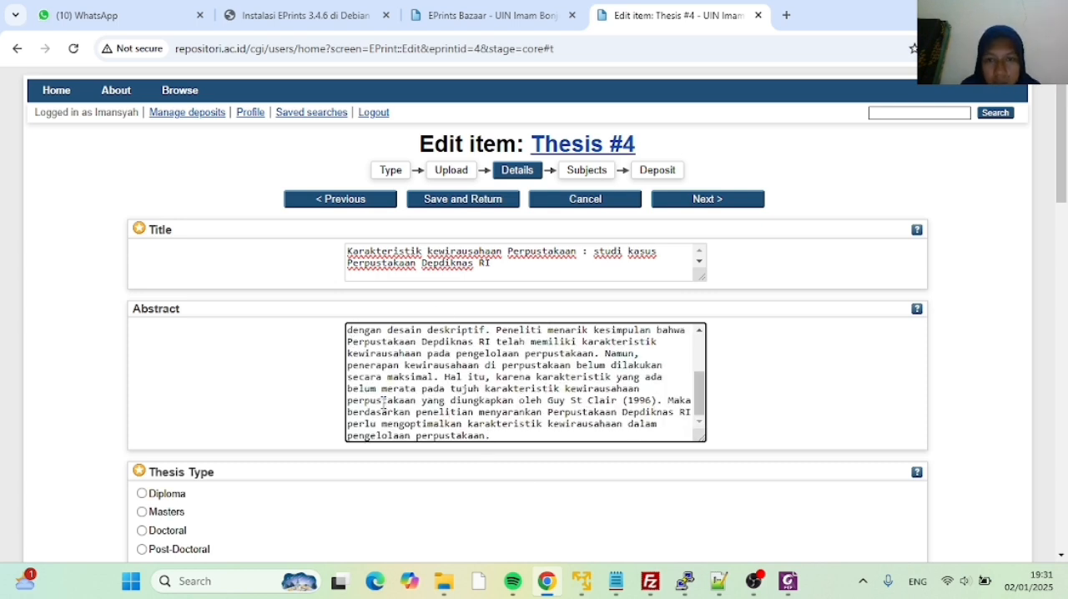
scroll(387, 382, "up", 3)
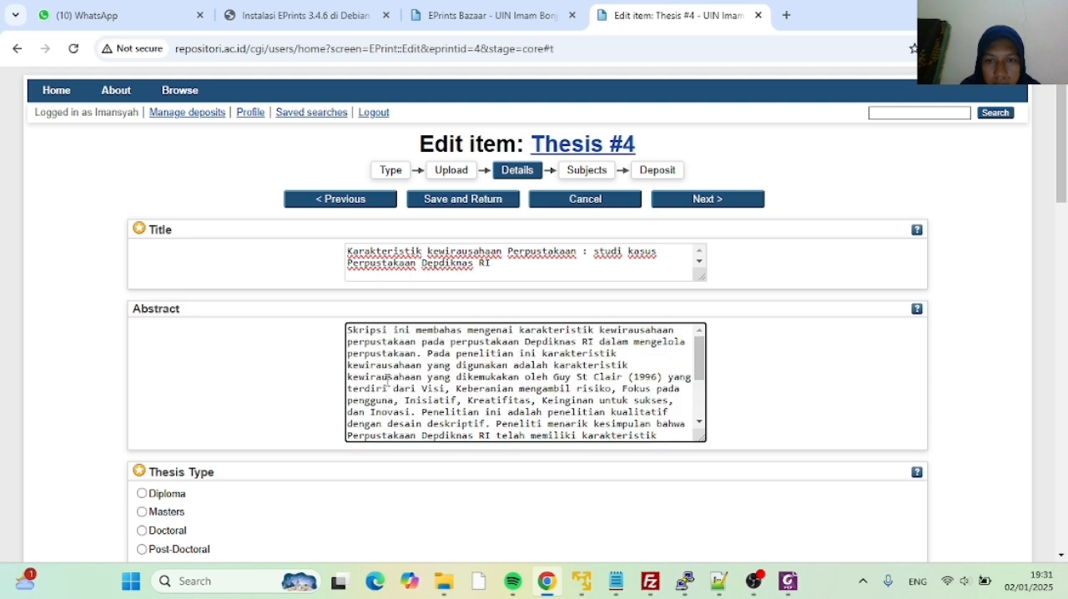
scroll(386, 382, "down", 3)
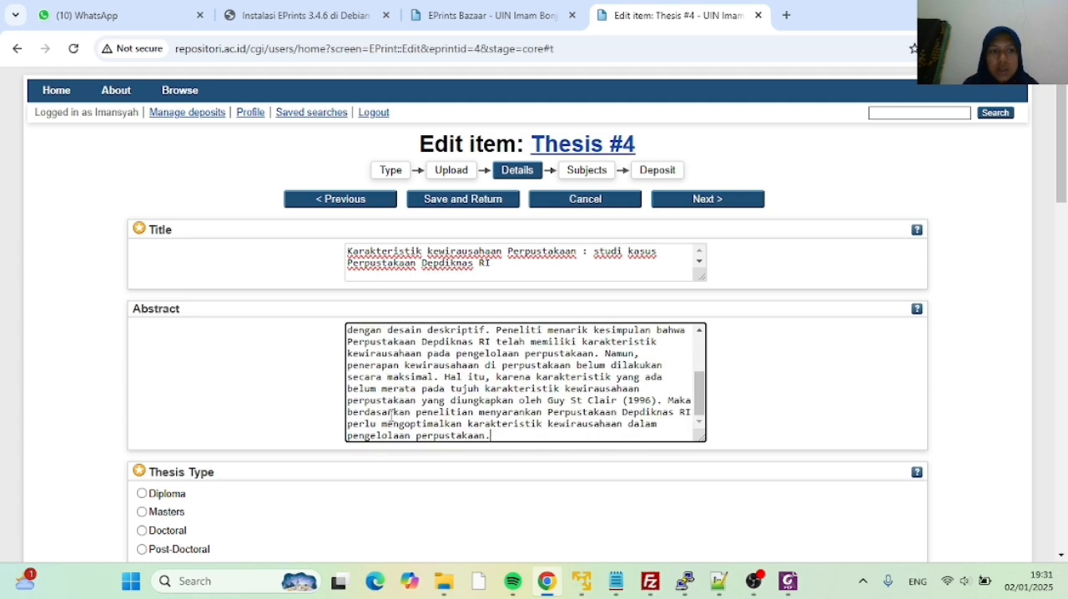
Set the Thesis Type to Diploma and the Thesis Name to Other
scroll(255, 448, "down", 1)
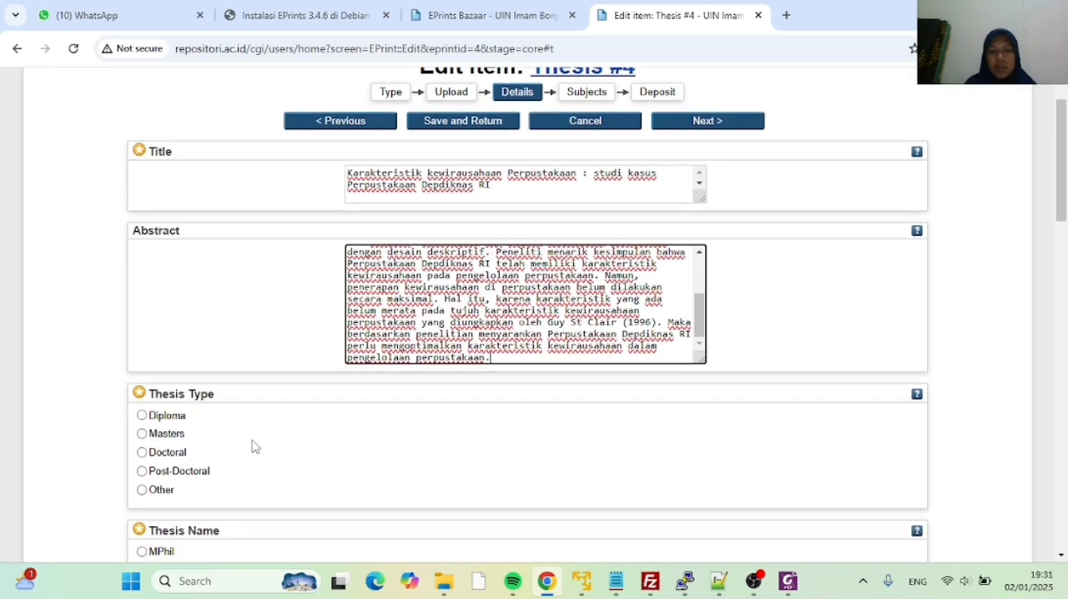
left_click(142, 415)
scroll(243, 401, "down", 3)
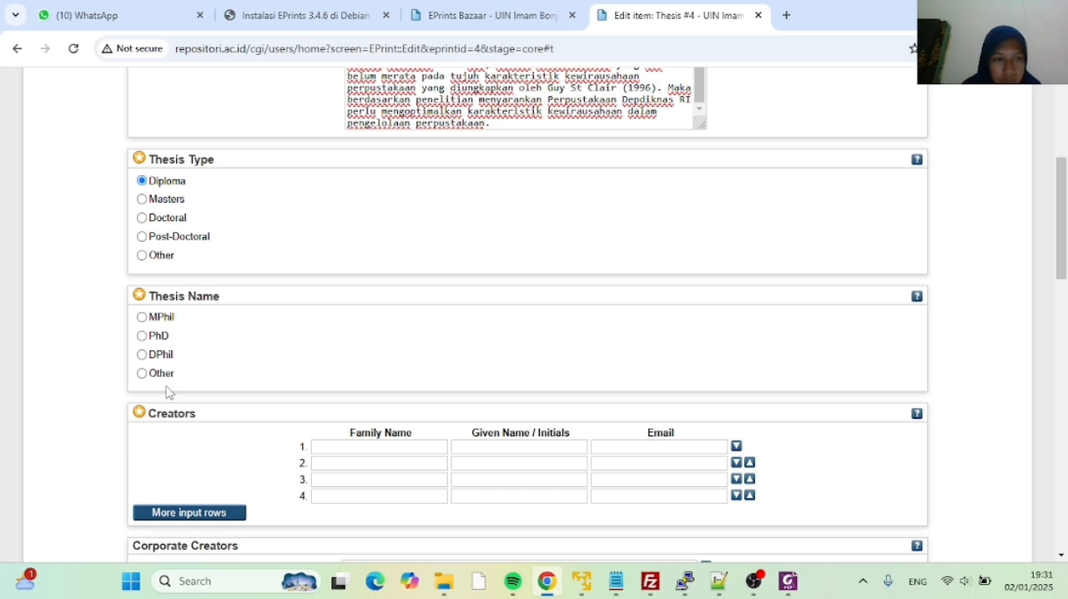
Enter the author's family name and given name in the first Creators row
left_click(332, 448)
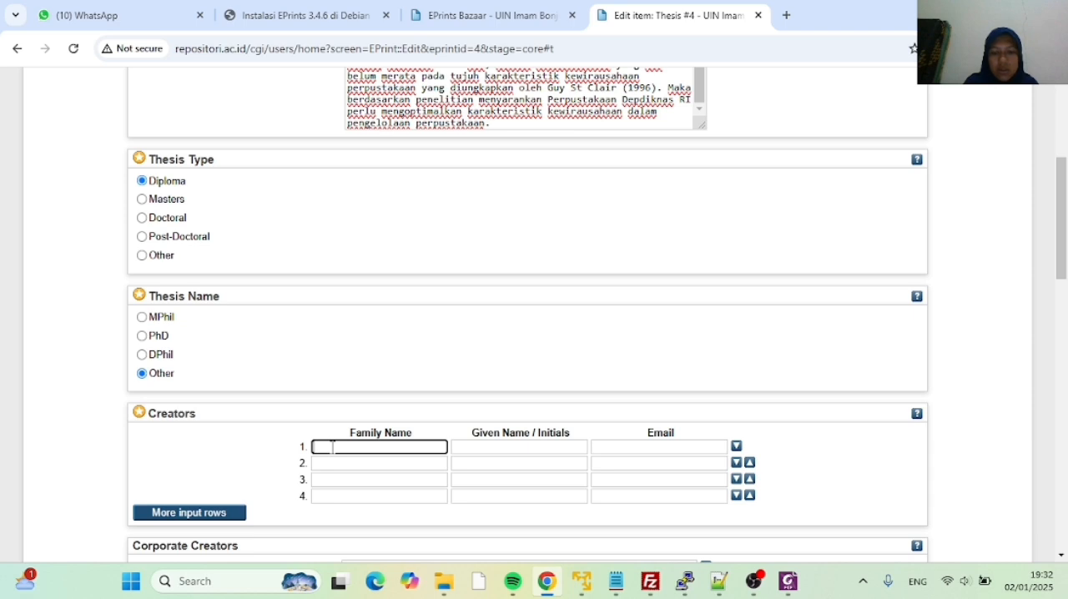
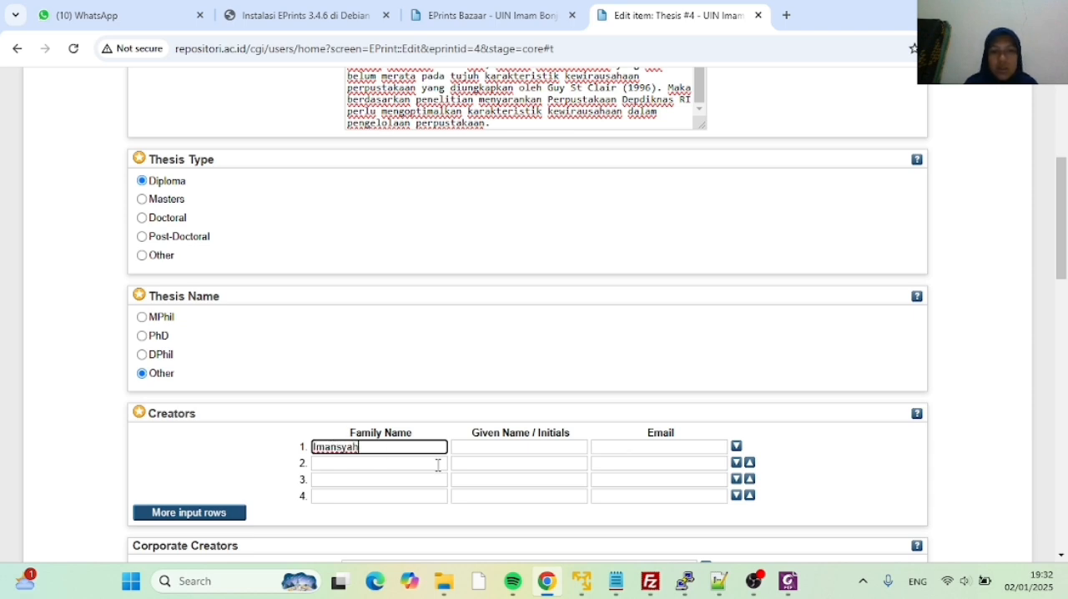
left_click(472, 454)
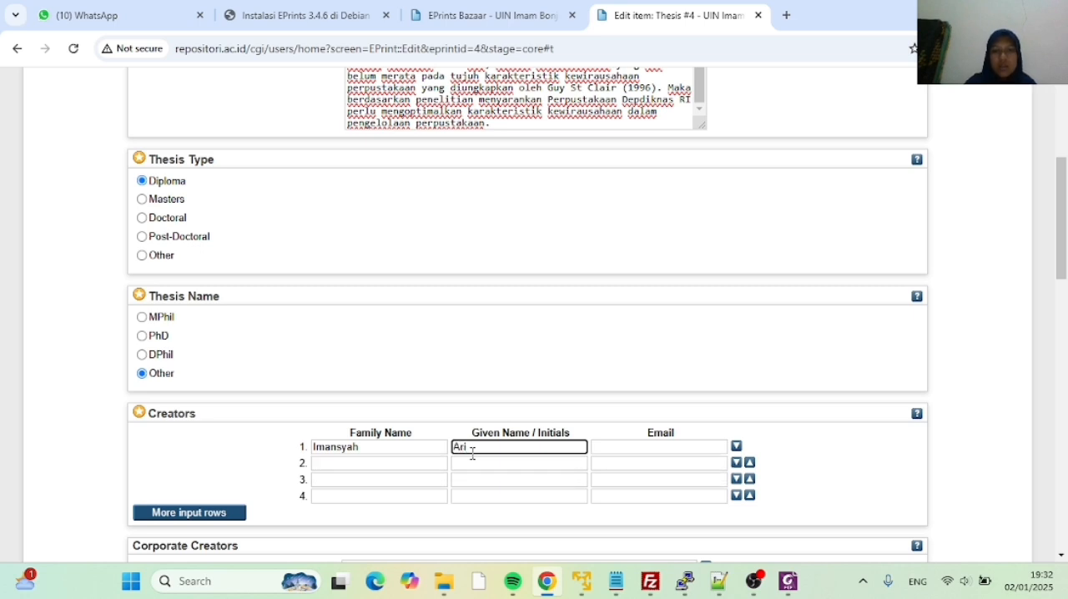
Select the division Fakultas Adab dan Humaniora: Ilmu Perpustakaan dan Informasi Islam for the thesis
scroll(472, 453, "down", 2)
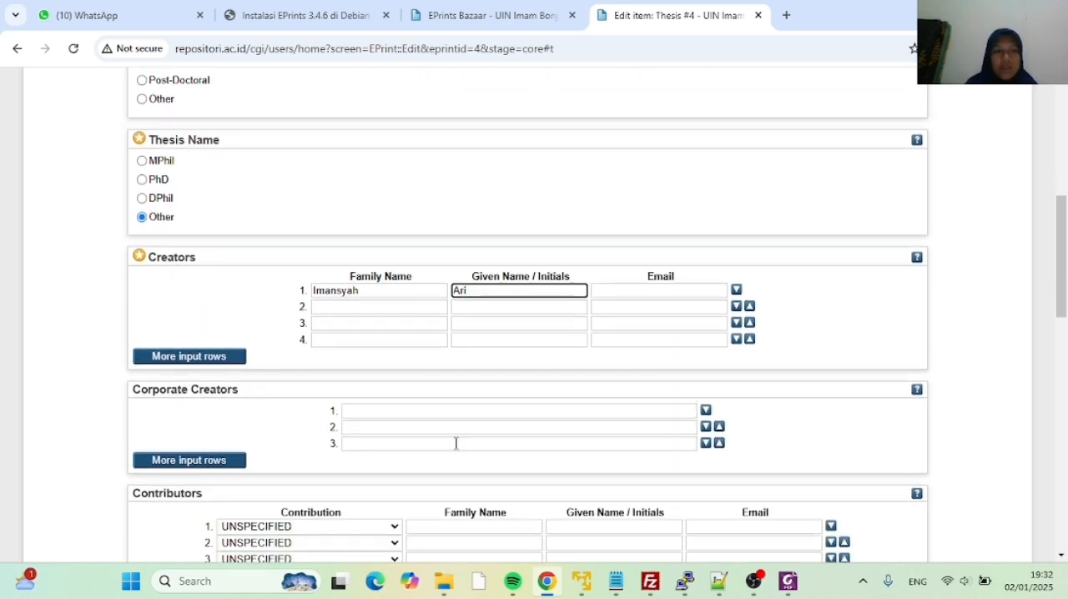
scroll(378, 417, "down", 1)
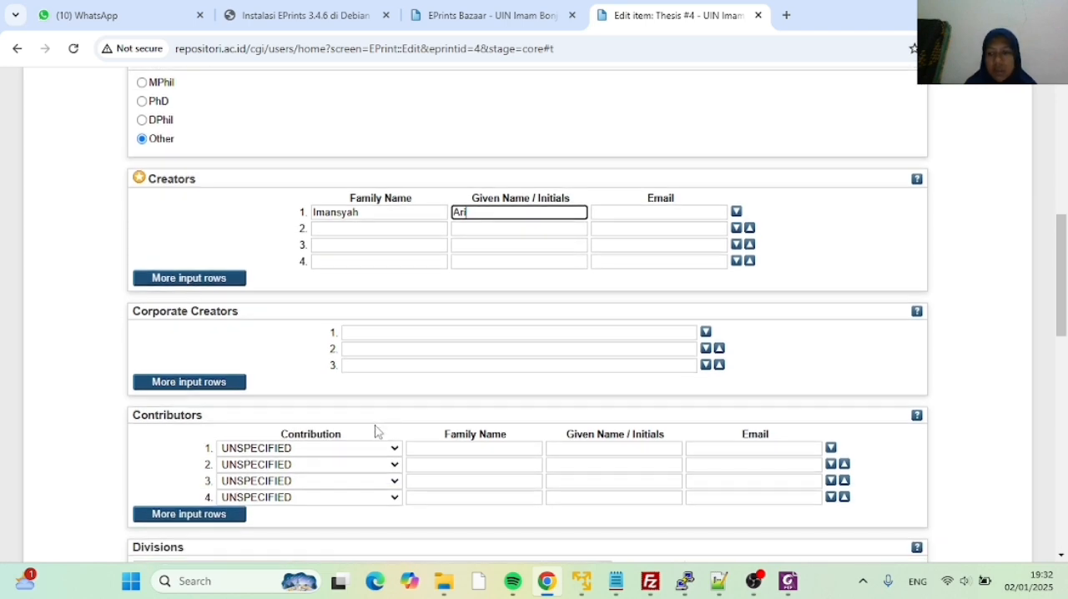
scroll(374, 430, "down", 2)
scroll(332, 415, "down", 3)
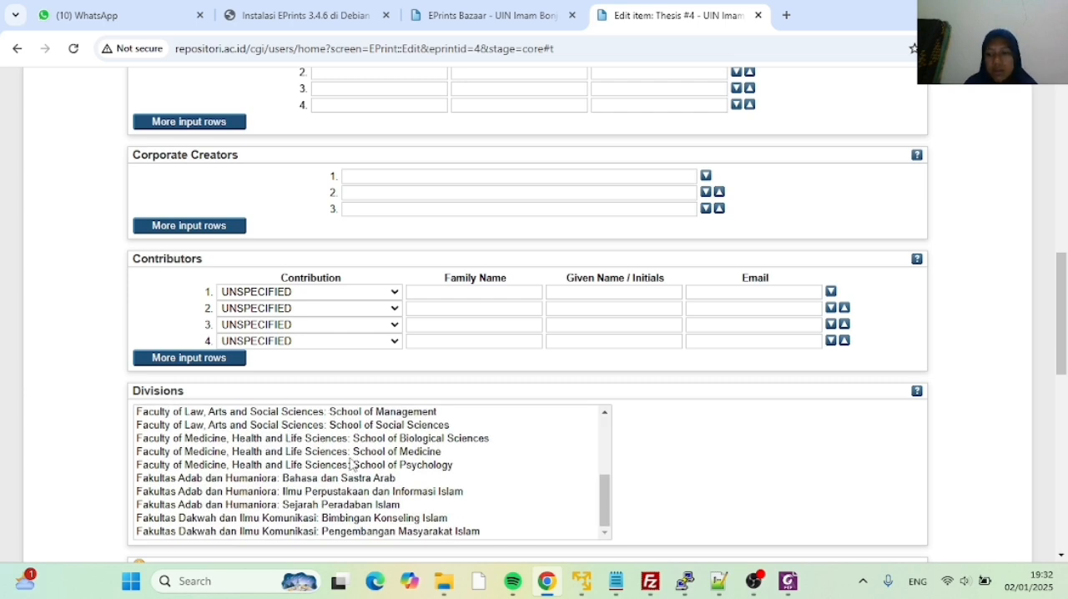
left_click(315, 494)
Set the publication year to 2023 and the date type to Completion in Publication Details
scroll(351, 355, "down", 3)
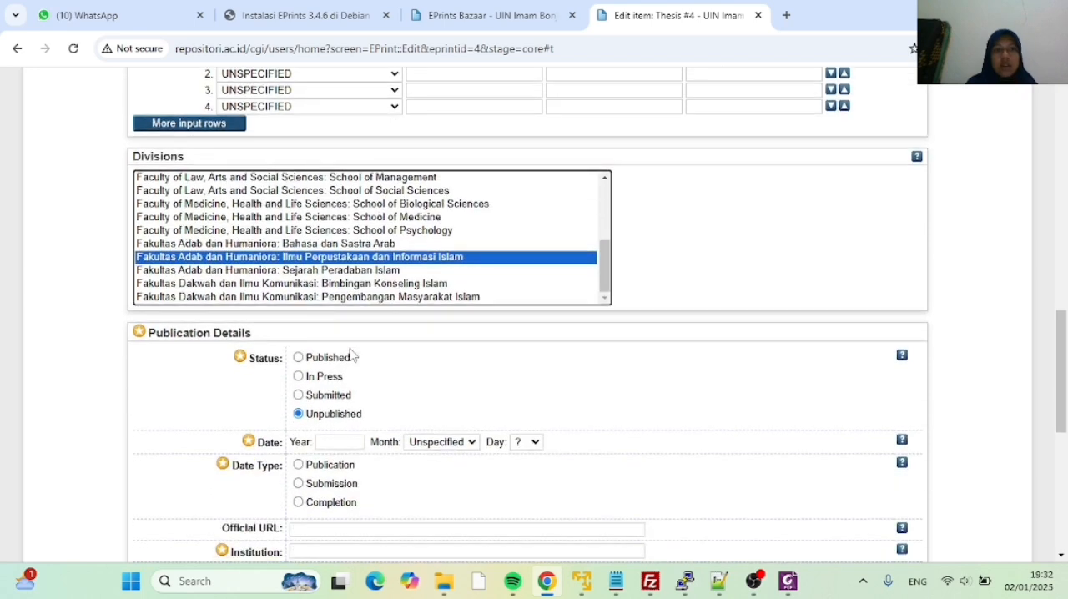
left_click(318, 443)
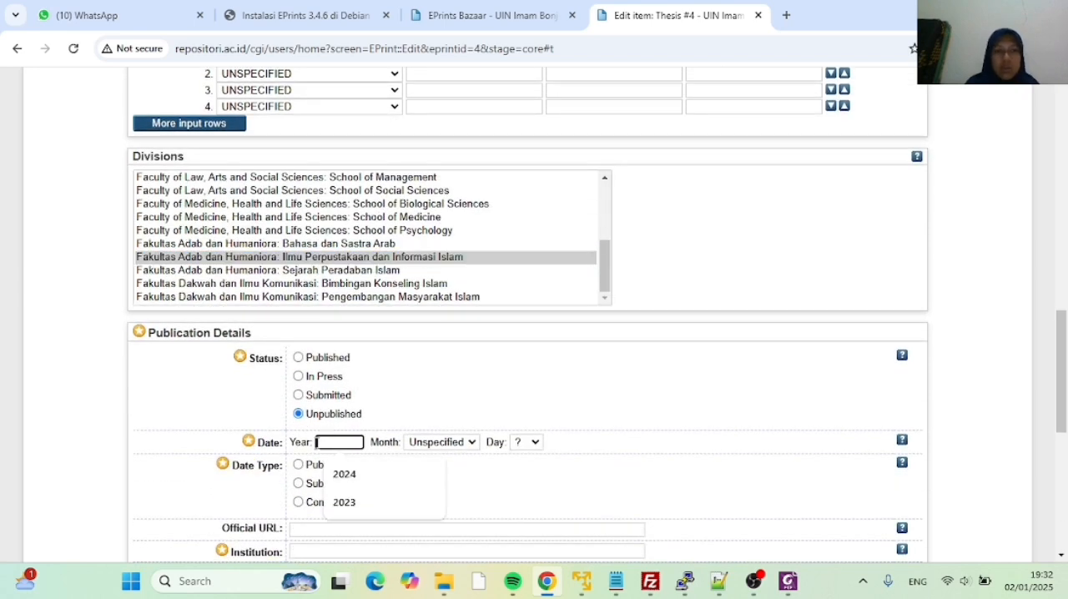
type("202")
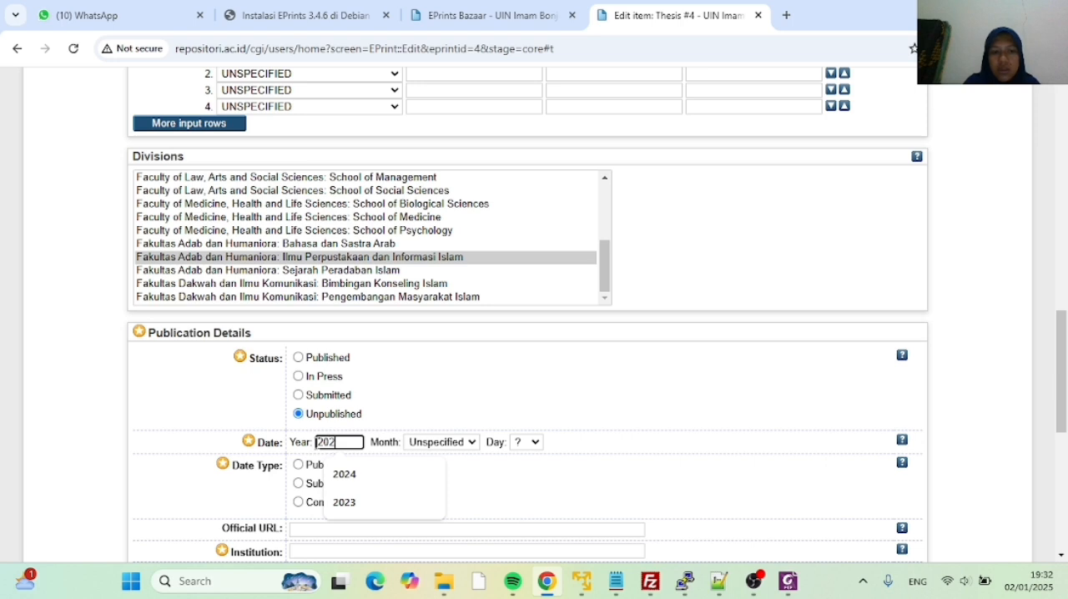
type("3")
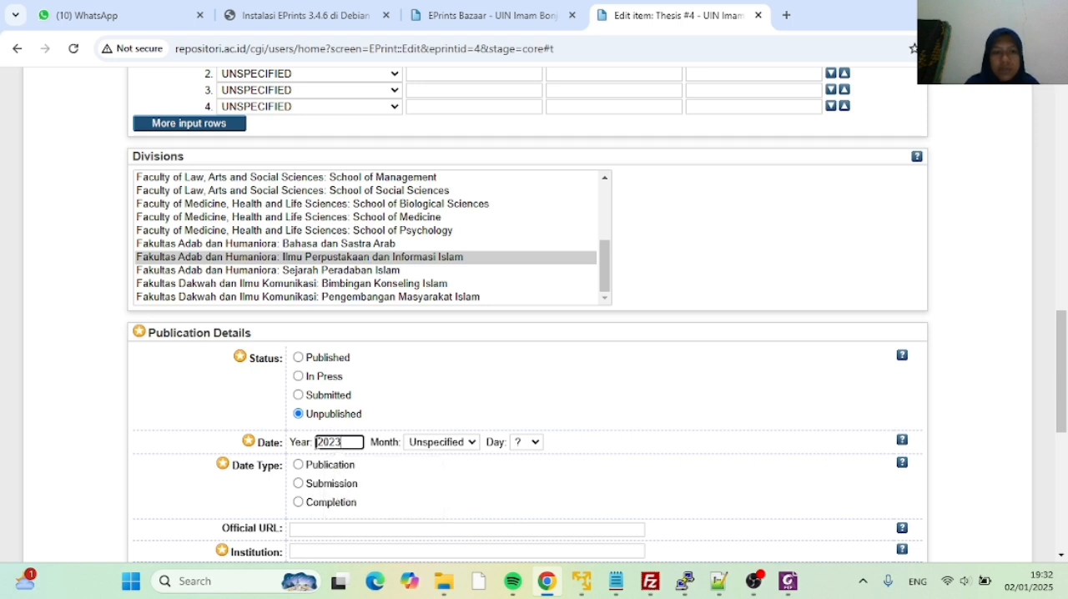
left_click(299, 503)
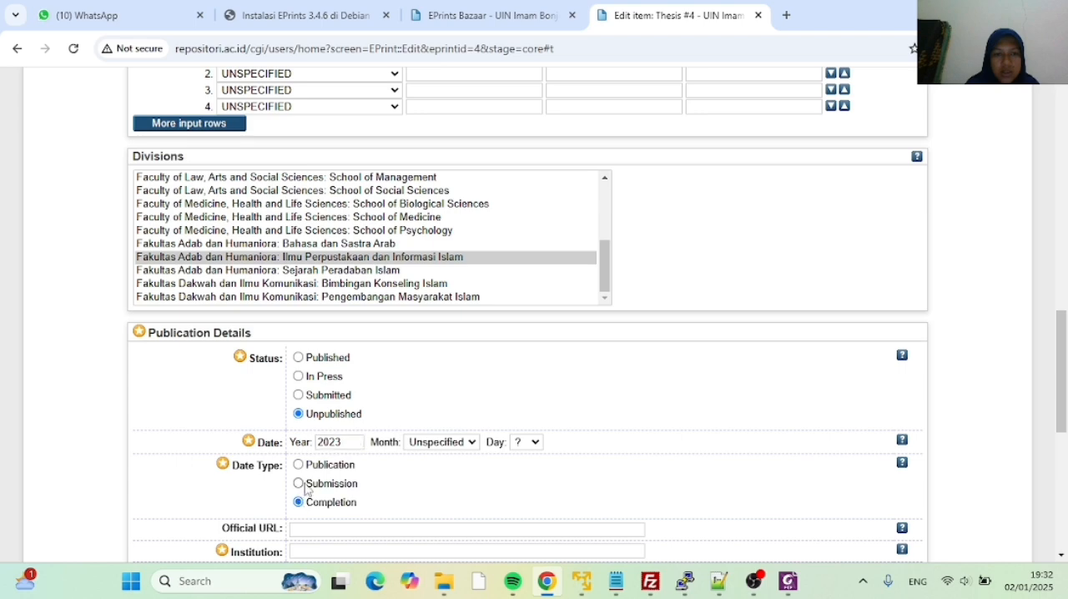
Set the institution to UIN Imam Bonjol and the department to Ilmu Perpustakaan dan Informasi Islam in Publication Details
scroll(307, 482, "down", 2)
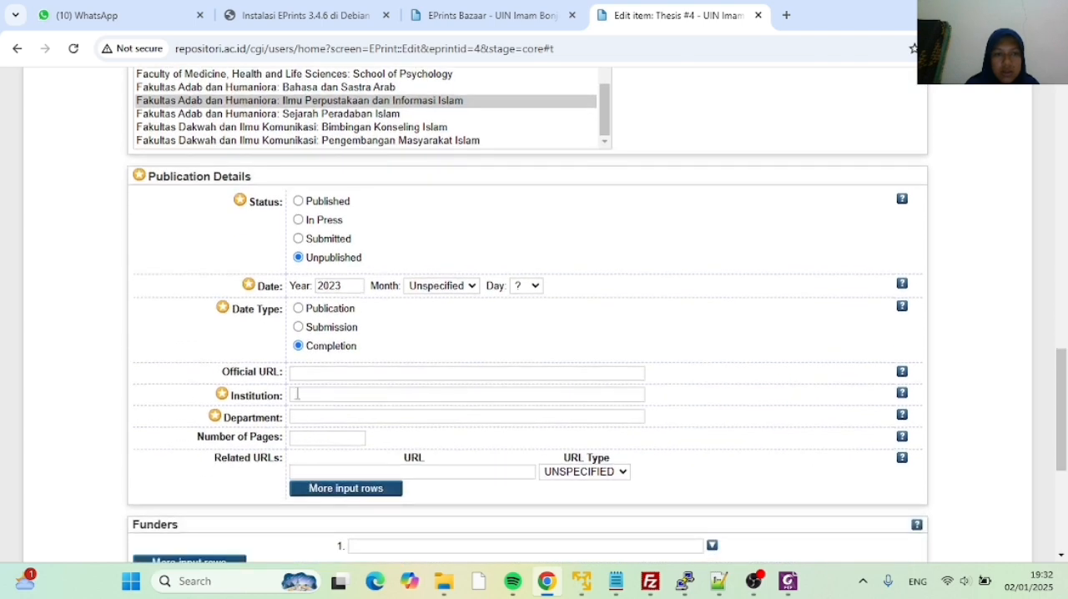
left_click(297, 395)
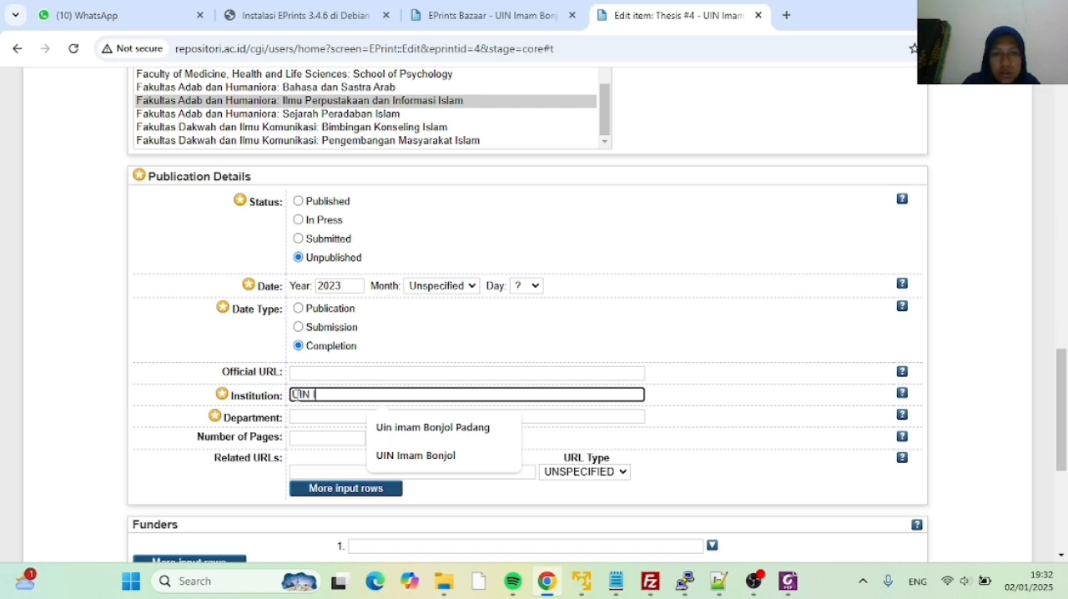
type("UIN Imam Bonjol")
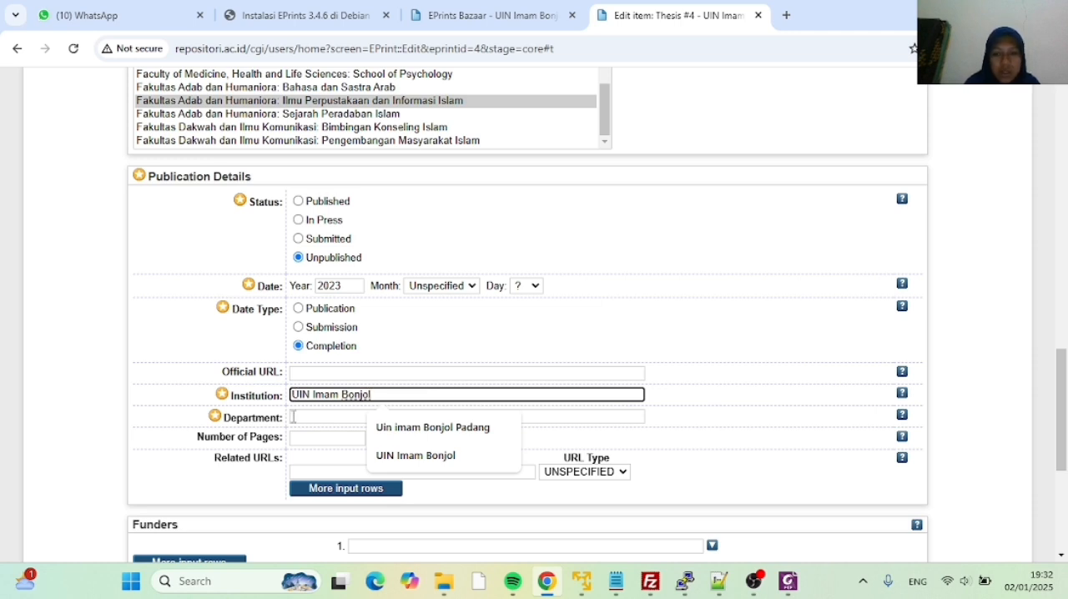
left_click(293, 417)
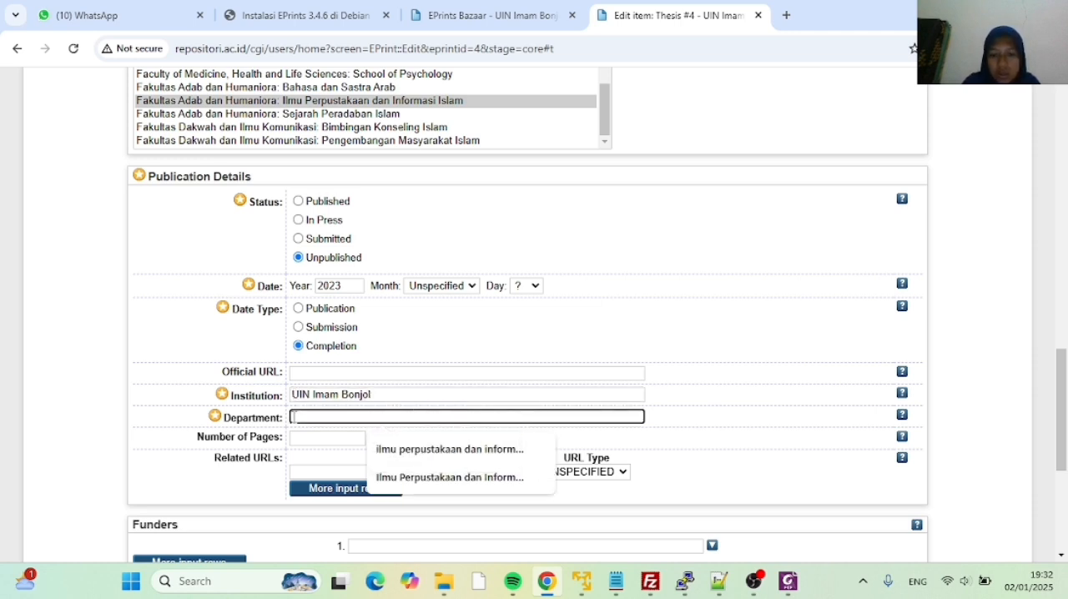
type("Ilmu ")
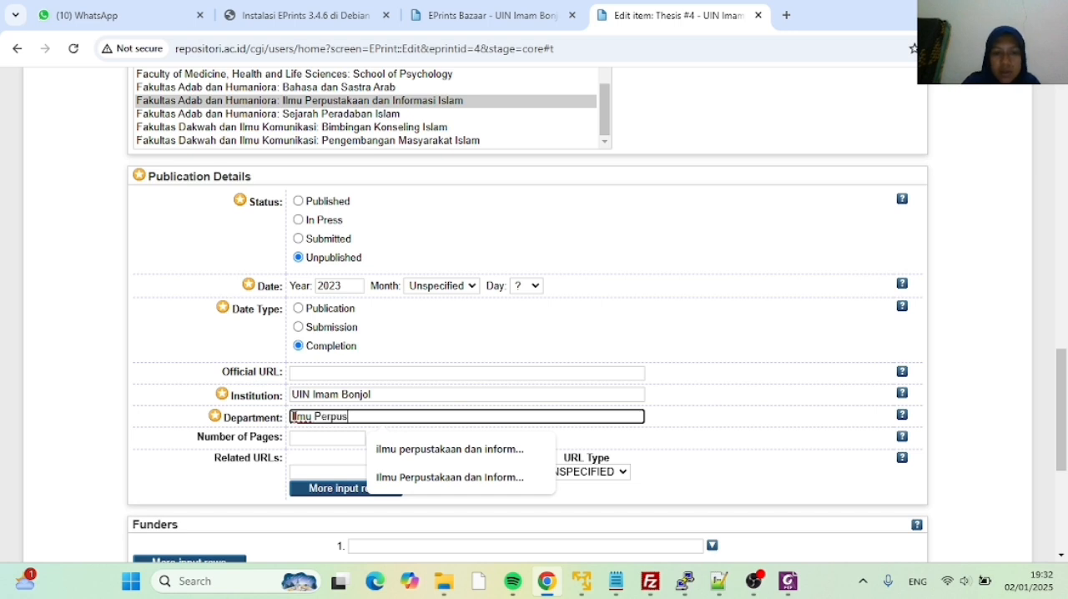
type("Perpustakaan ")
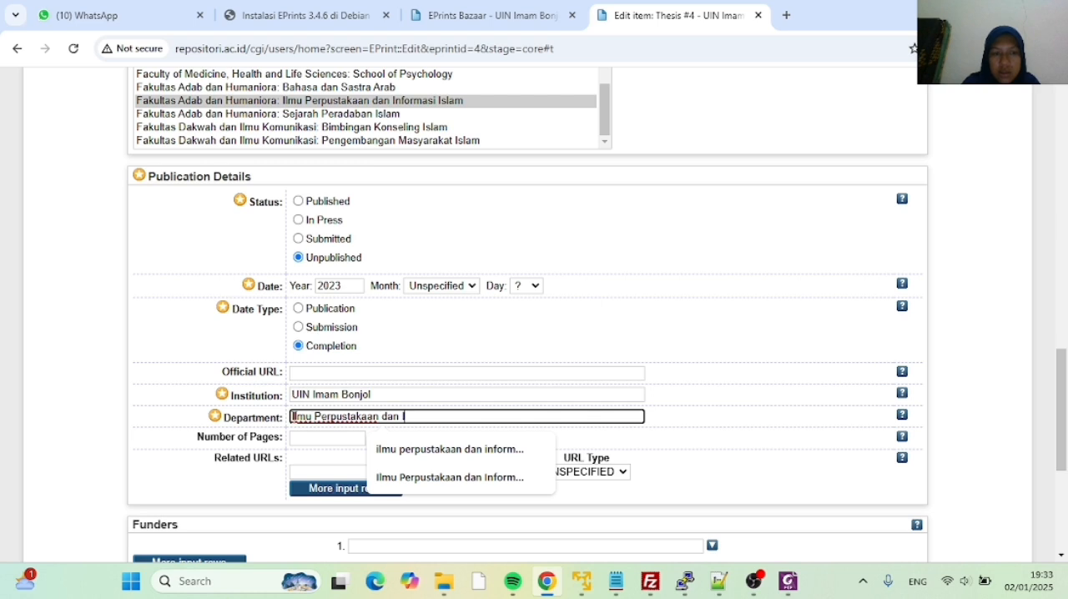
type("dan Informasi I")
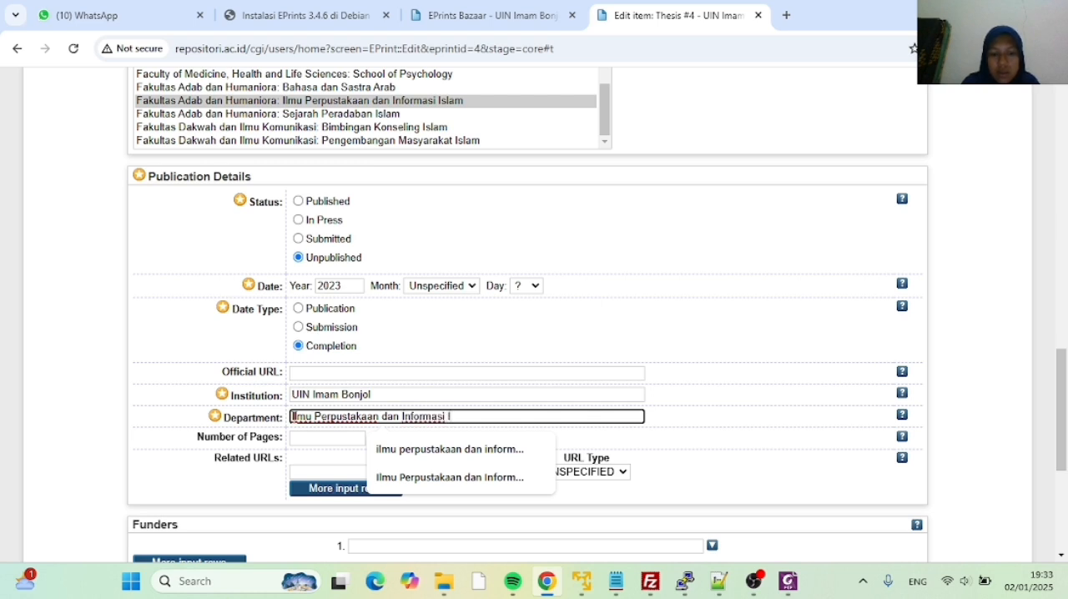
type("slam")
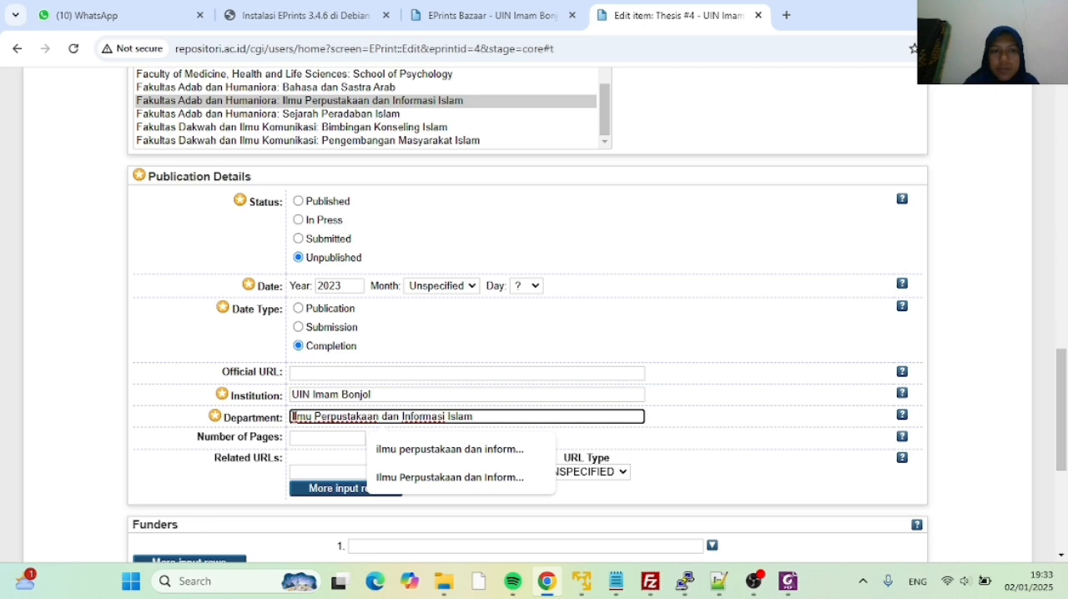
Expand the Contact Email Address section and enter the author's e-mail address
scroll(431, 372, "down", 2)
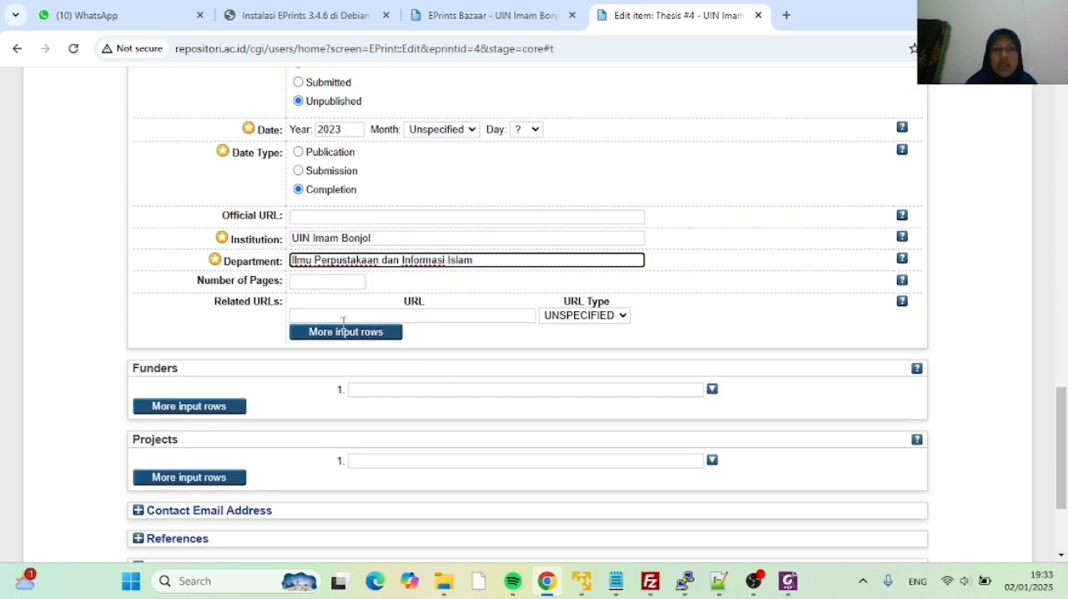
scroll(306, 316, "down", 2)
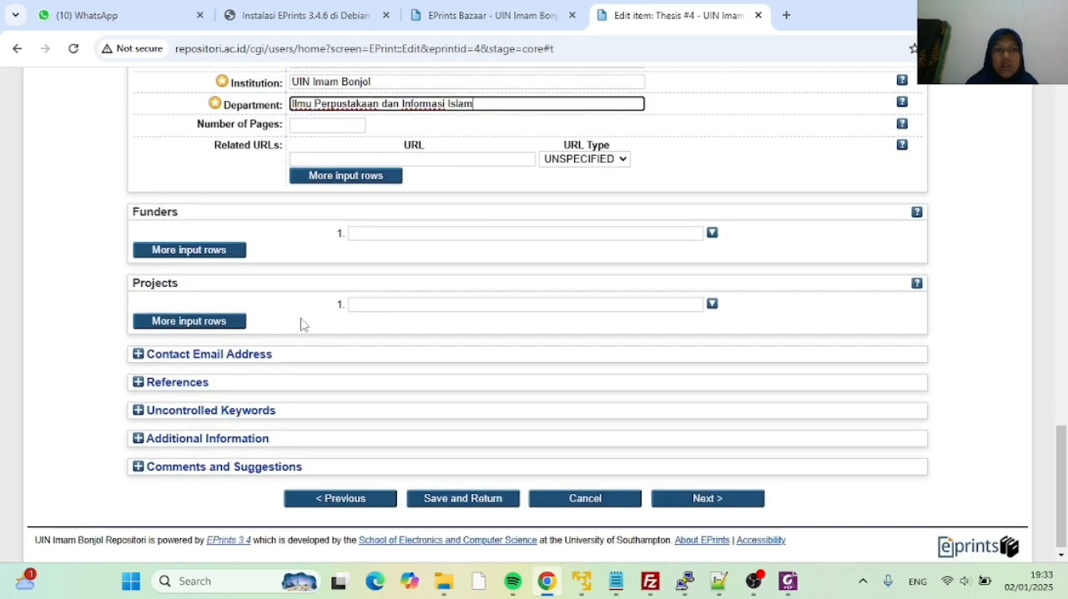
left_click(207, 355)
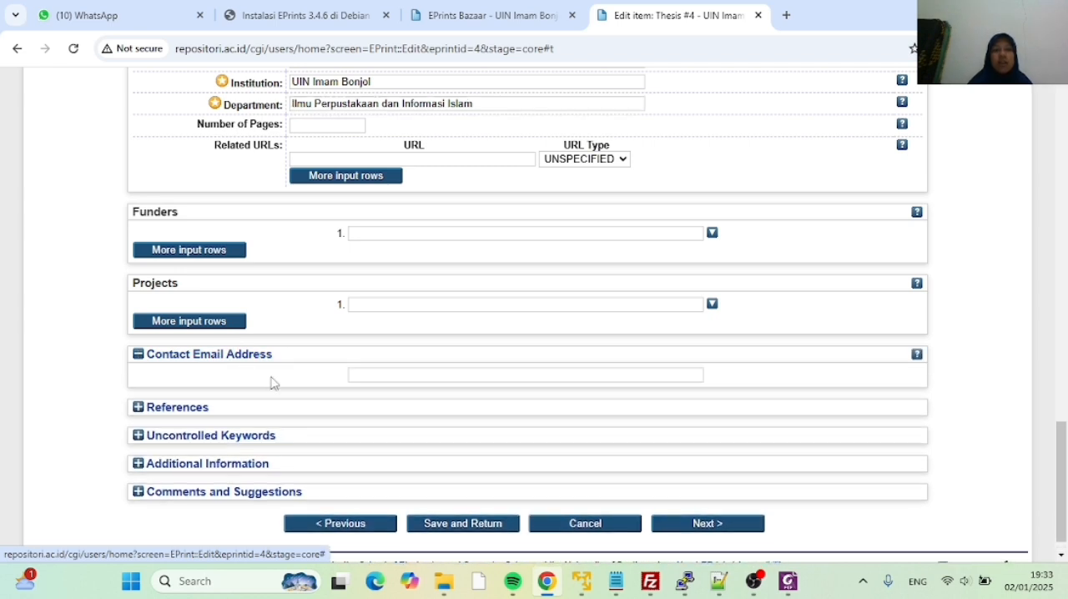
left_click(363, 376)
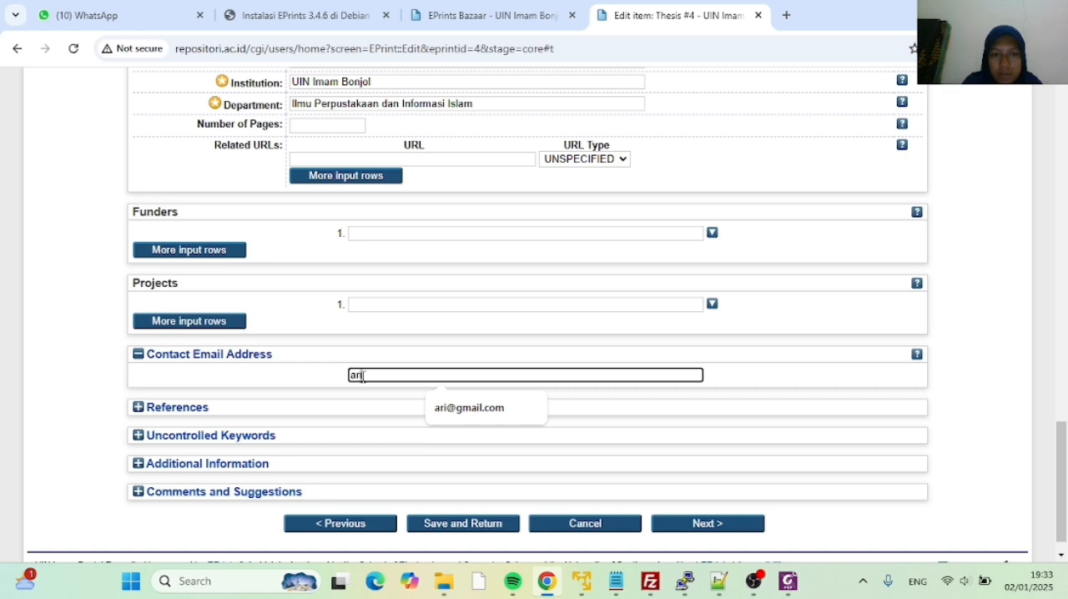
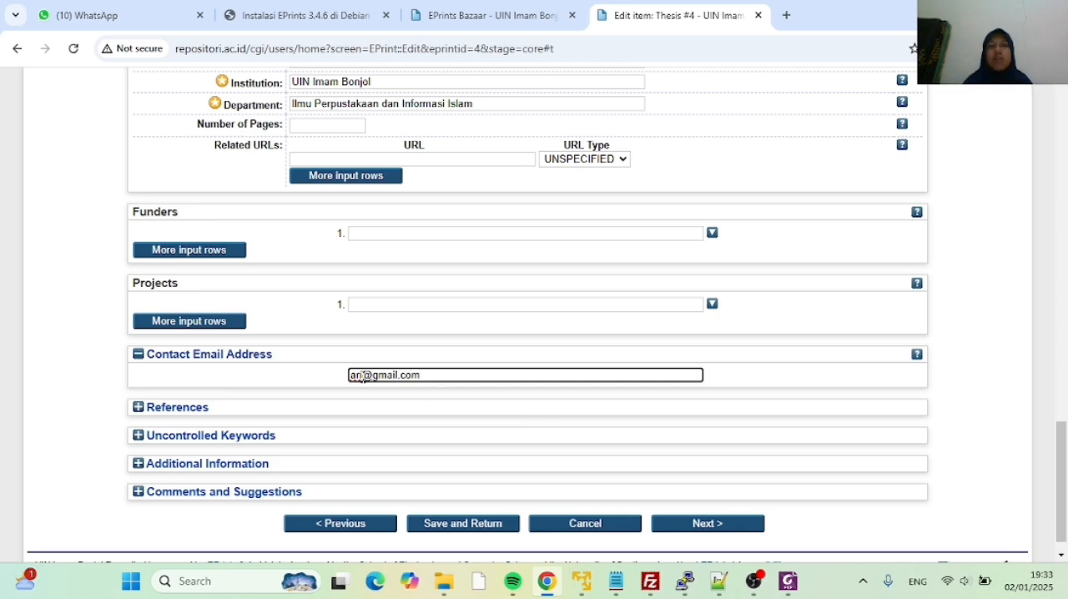
Review the completed Details form up to the title and abstract, and continue to the Subjects stage
scroll(383, 395, "down", 1)
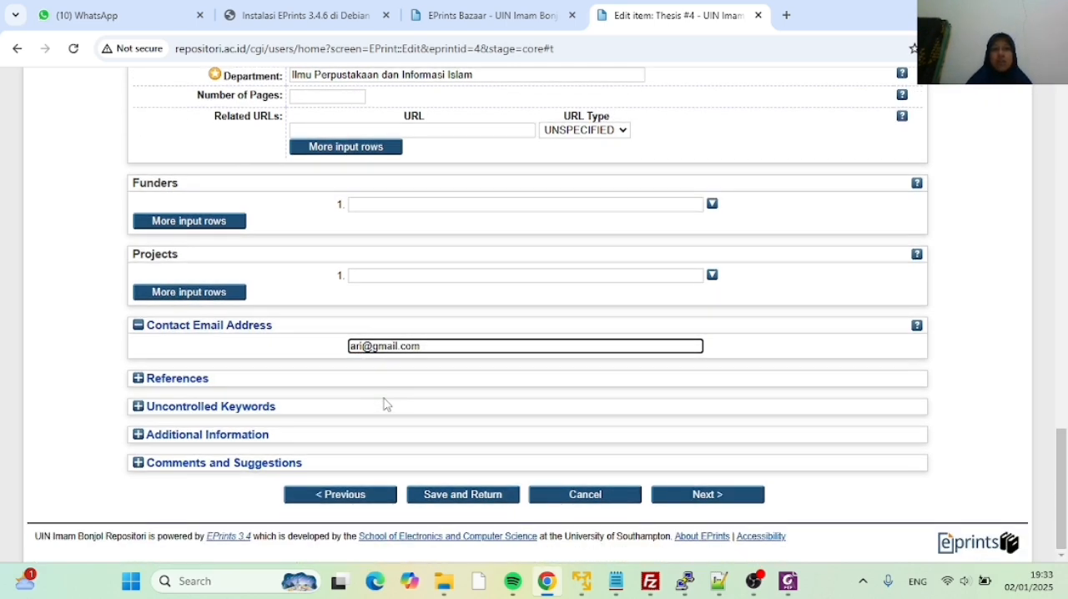
scroll(385, 399, "up", 4)
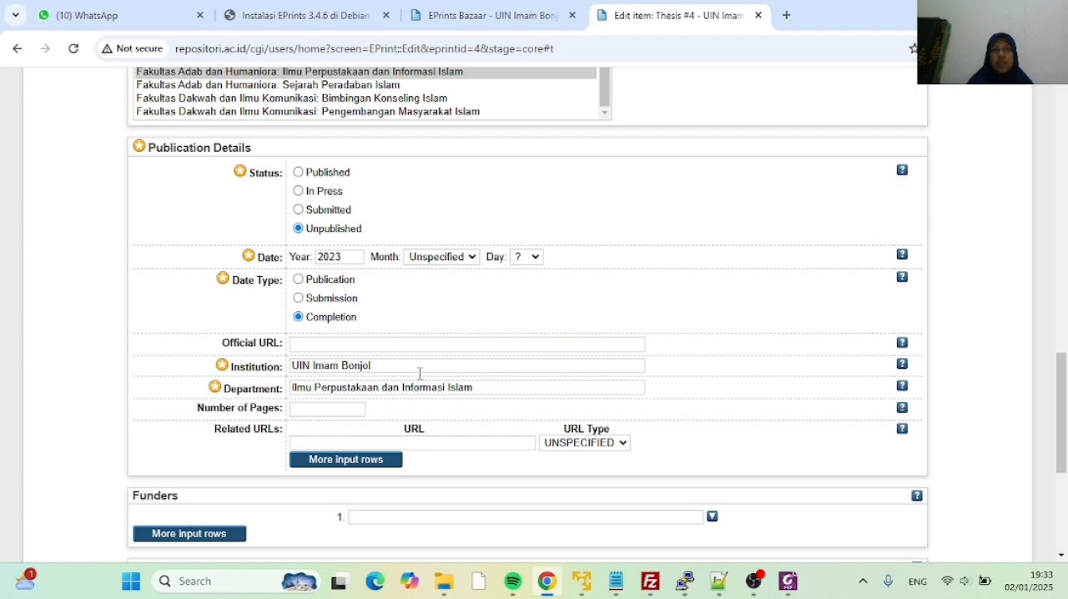
scroll(420, 373, "up", 5)
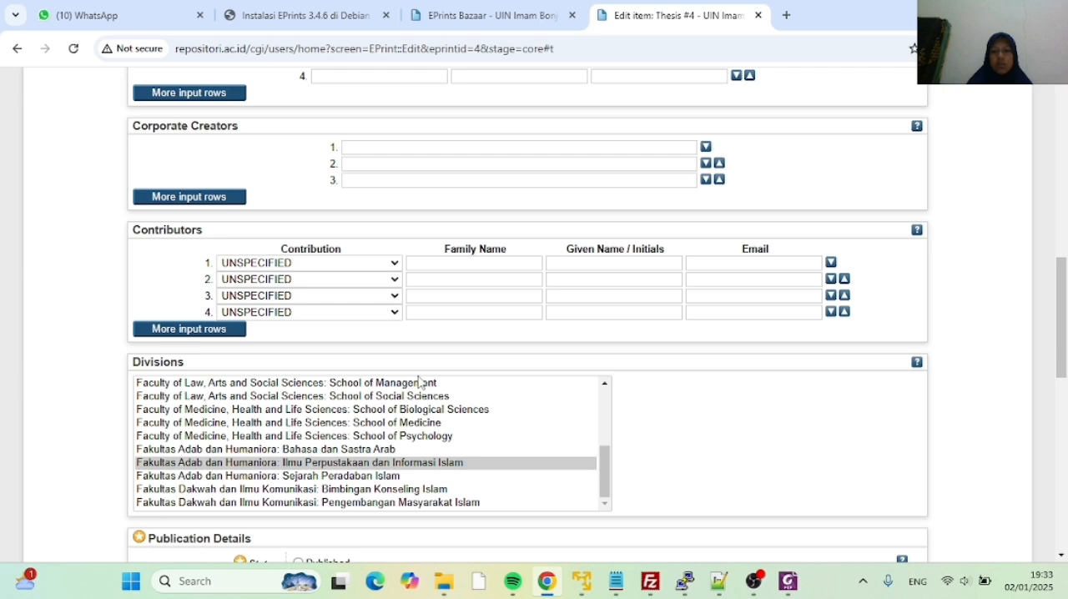
scroll(419, 382, "up", 4)
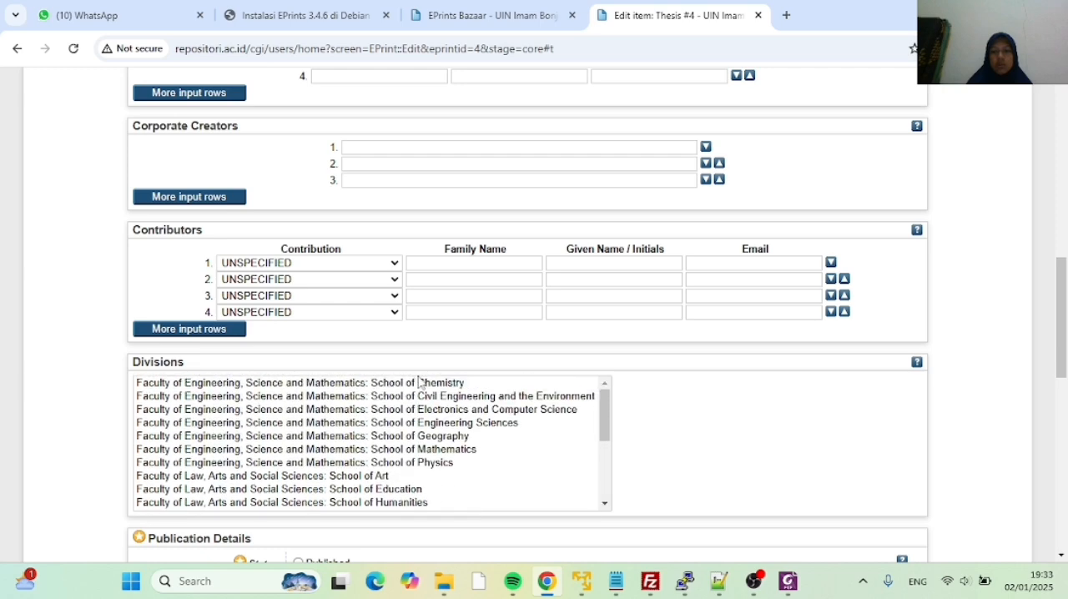
scroll(420, 355, "up", 3)
scroll(420, 352, "up", 6)
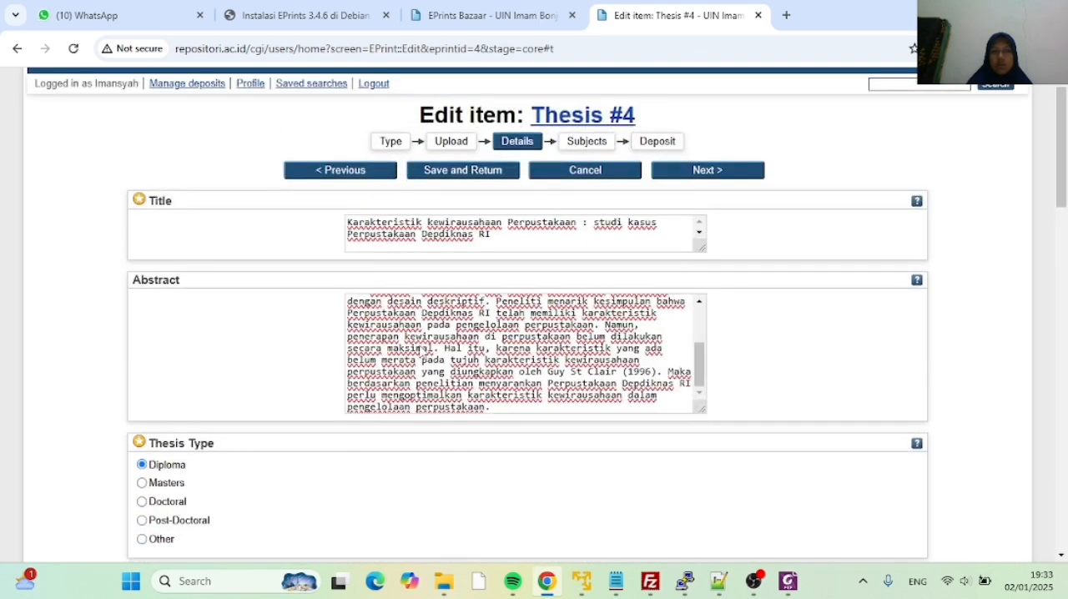
scroll(420, 351, "up", 3)
scroll(426, 315, "down", 3)
scroll(464, 459, "down", 20)
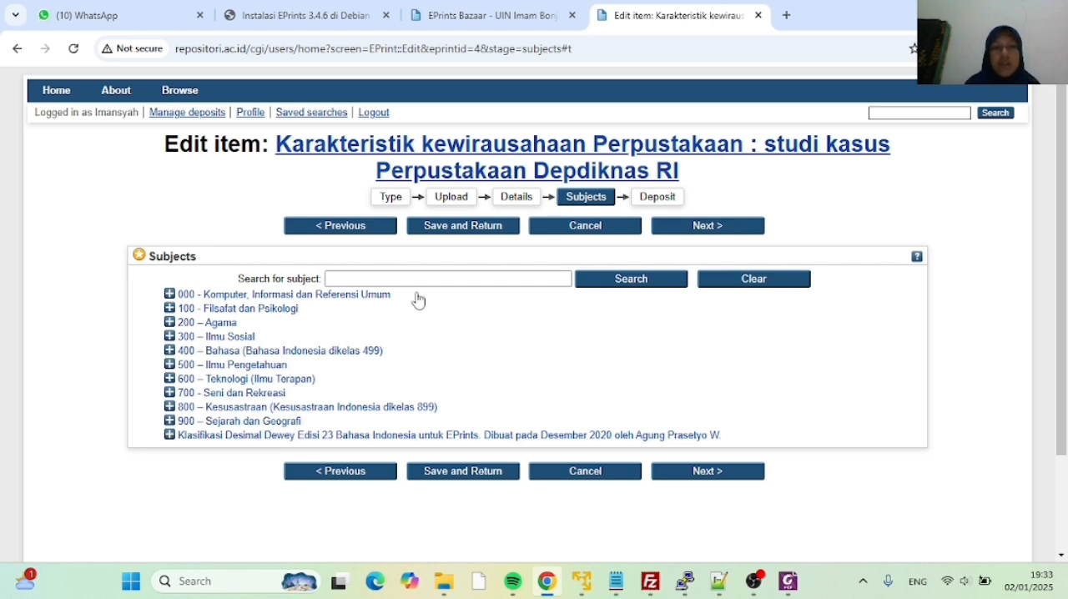
Add subject 025 Operasional perpustakaan, arsip dan pusat informasi, pelayanan dan pengelolaan perpustakaan from the 020 Ilmu perpustakaan dan informasi branch
left_click(170, 295)
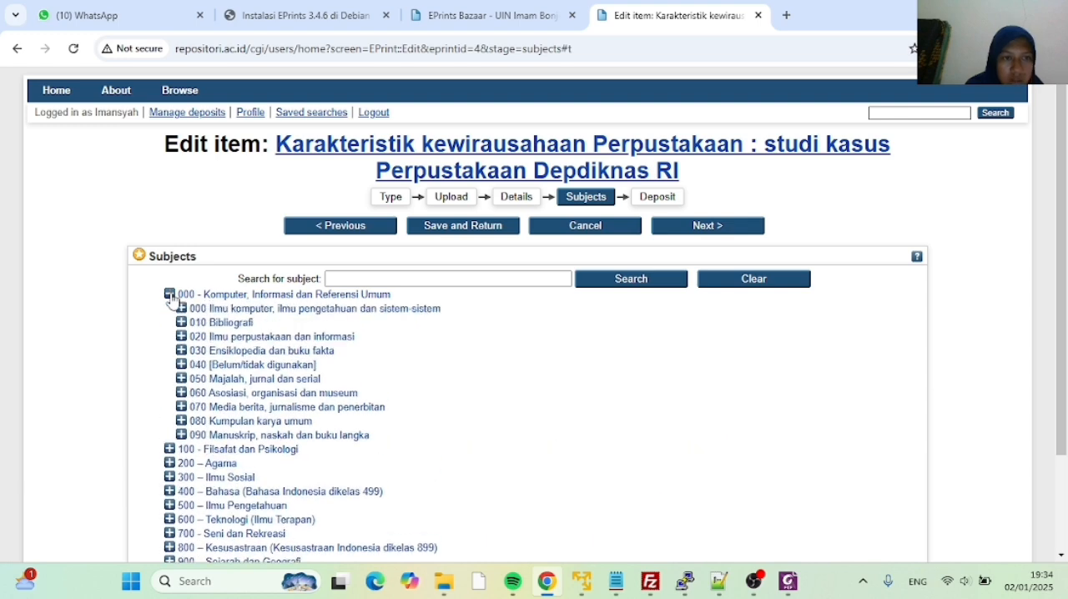
left_click(181, 337)
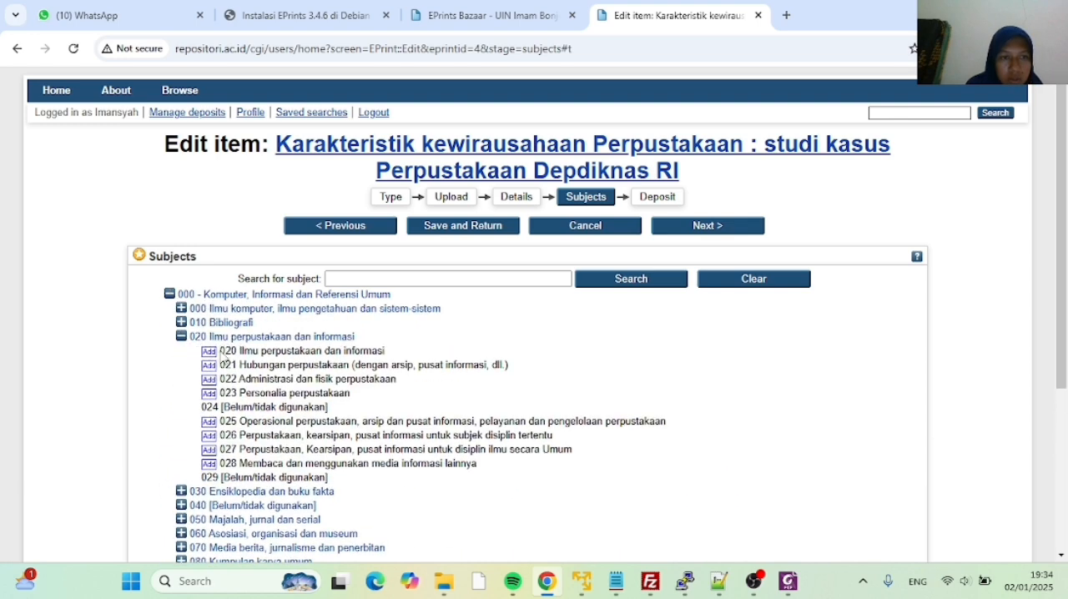
left_click(209, 435)
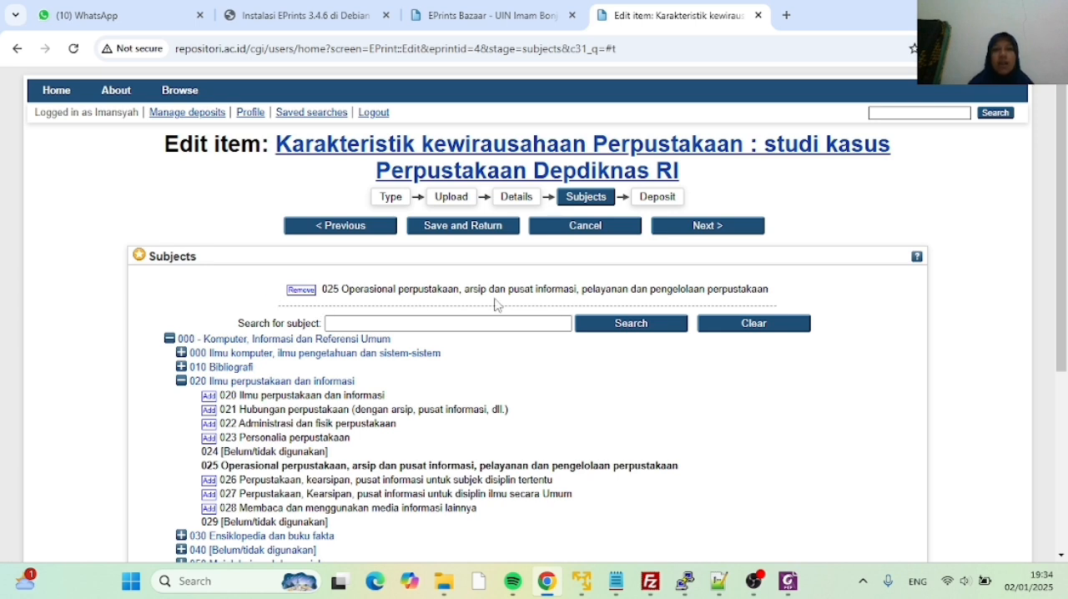
Continue to the Deposit stage and deposit the thesis immediately, agreeing to the terms
scroll(497, 307, "down", 4)
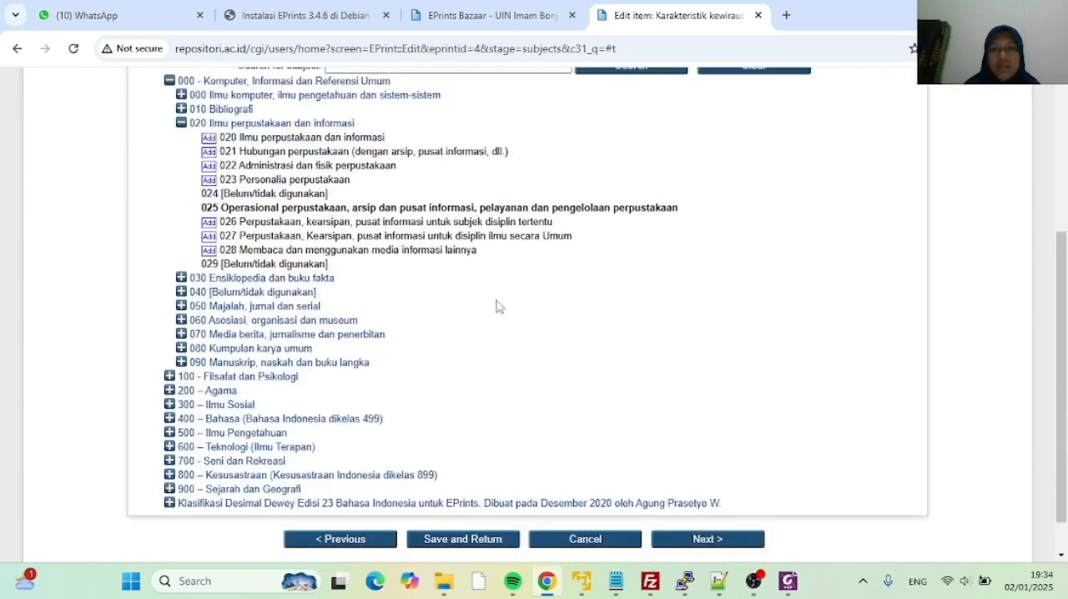
left_click(682, 496)
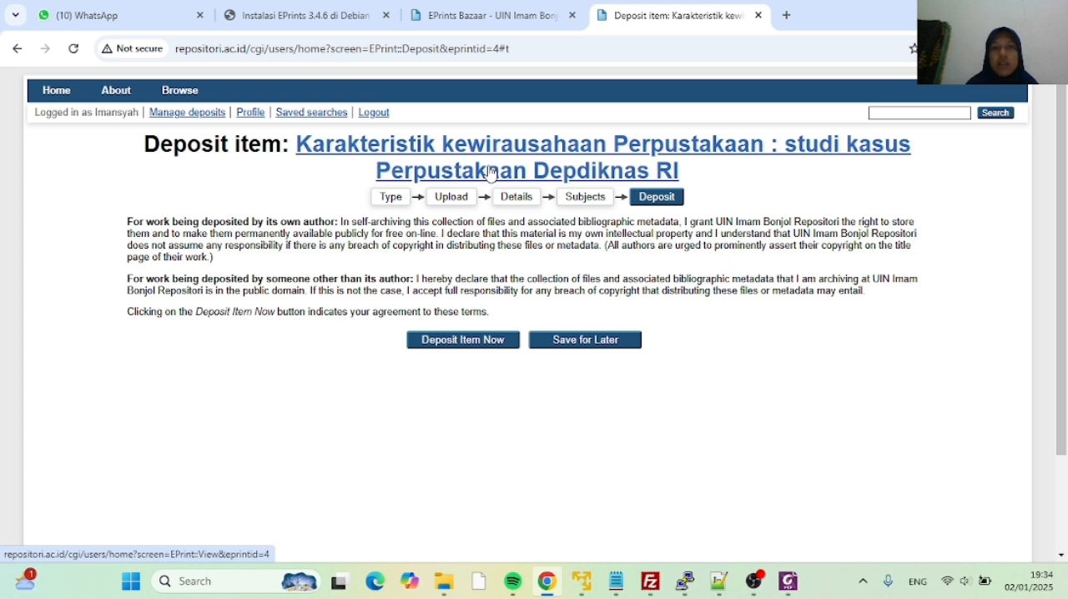
left_click(470, 343)
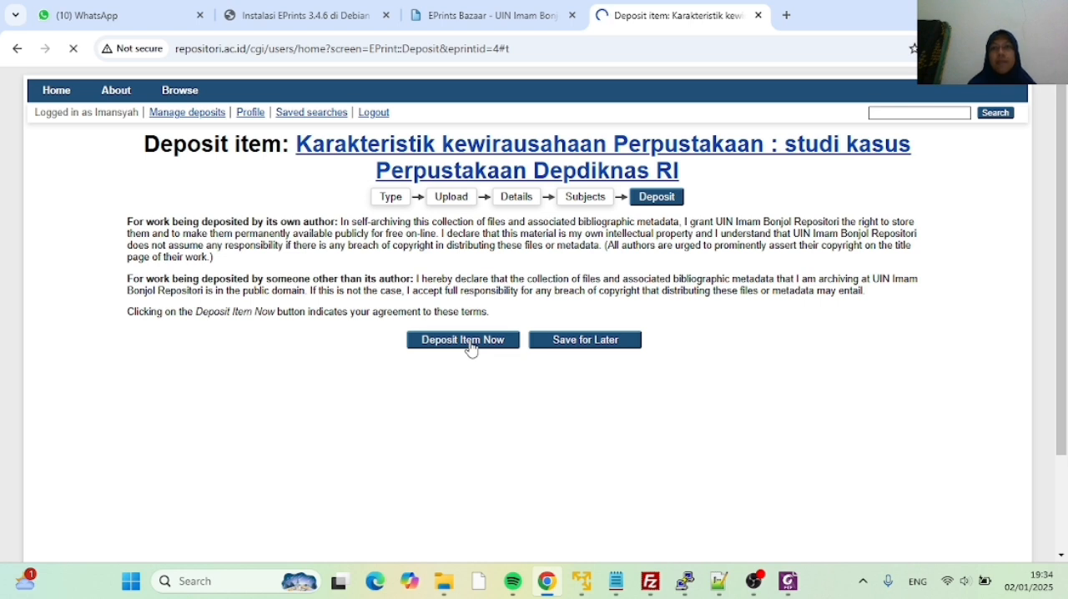
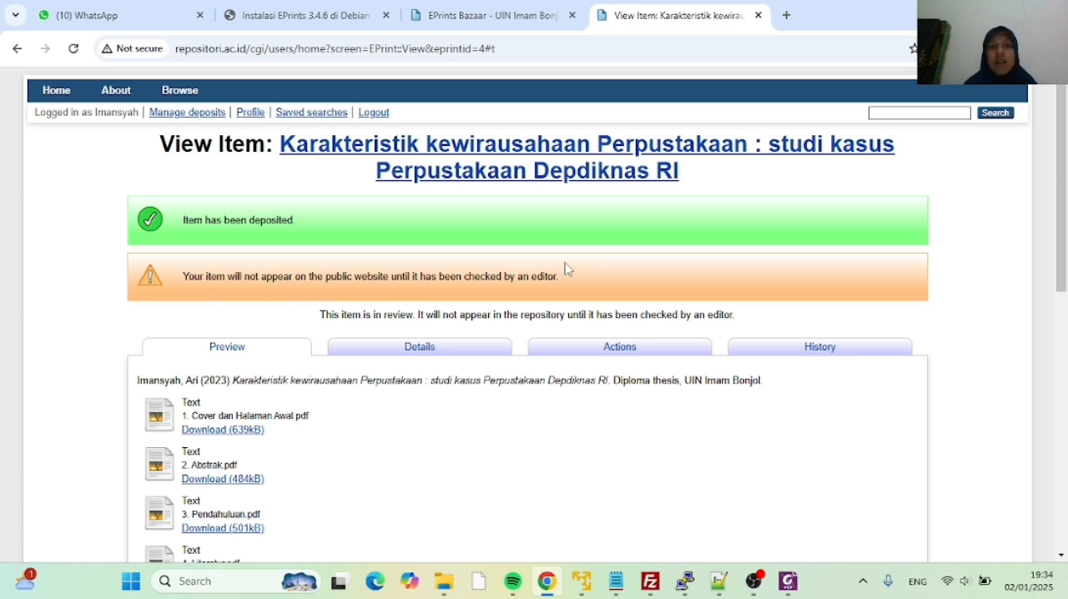
Check the deposited thesis's files, abstract and metadata, and log out of the depositor's account
scroll(527, 222, "down", 2)
scroll(526, 227, "down", 5)
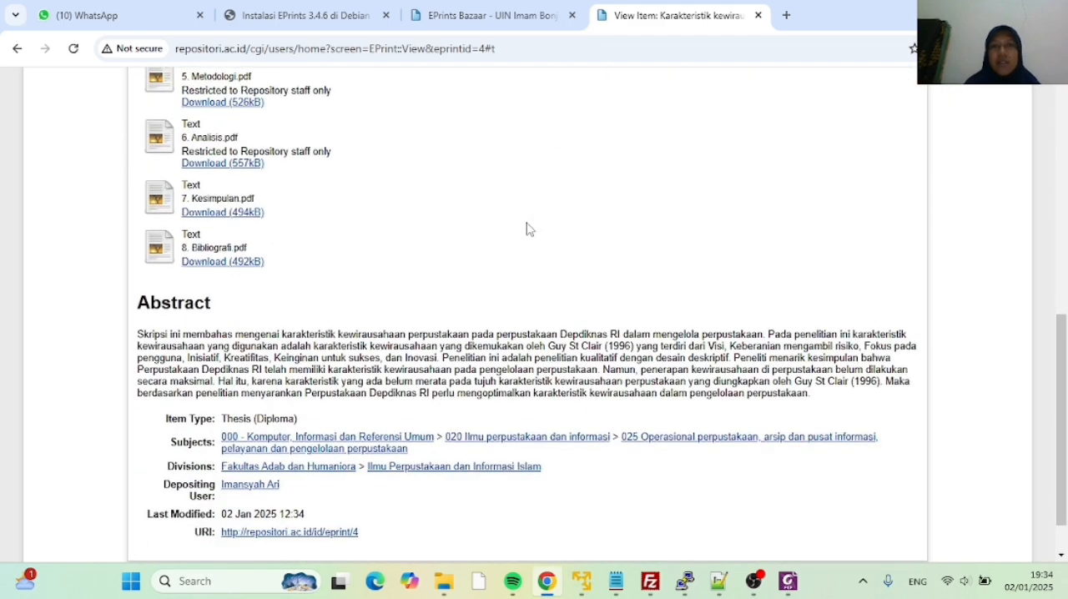
scroll(526, 229, "up", 7)
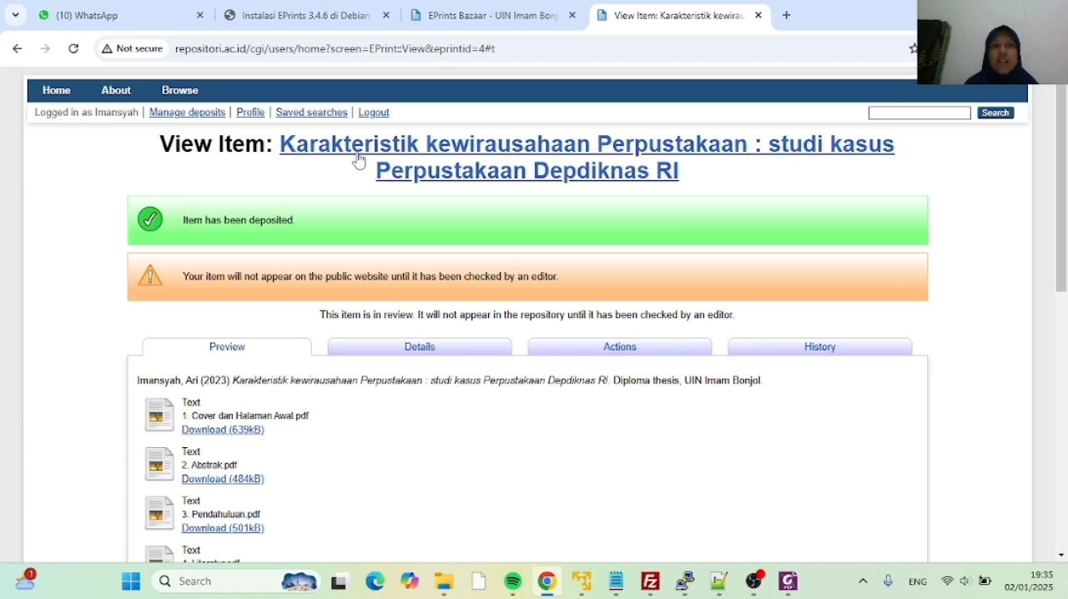
left_click(369, 115)
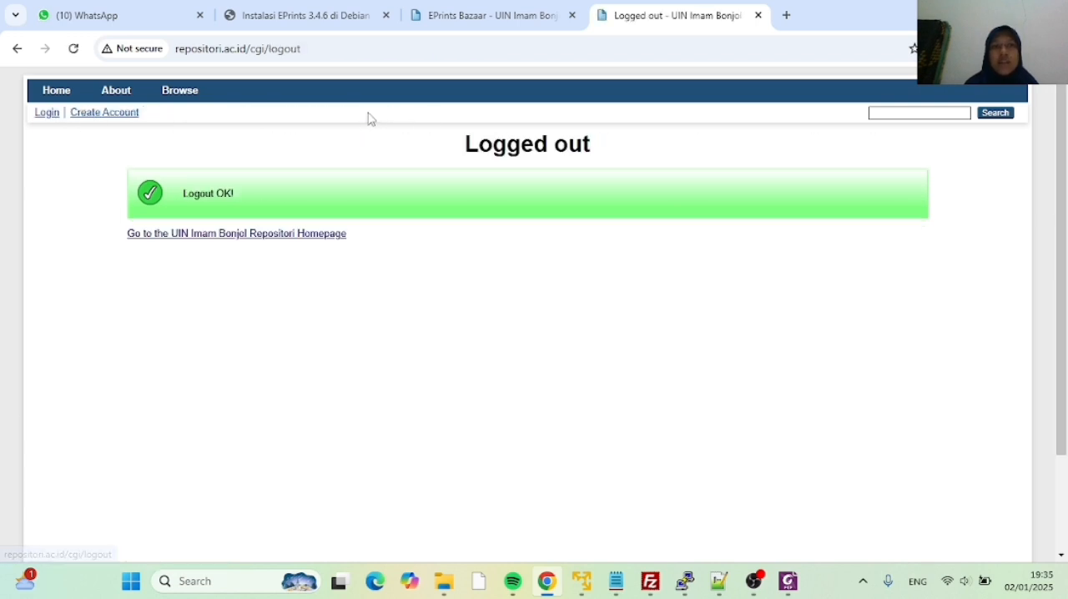
Log in to the repository with the editor account's username and password
left_click(48, 114)
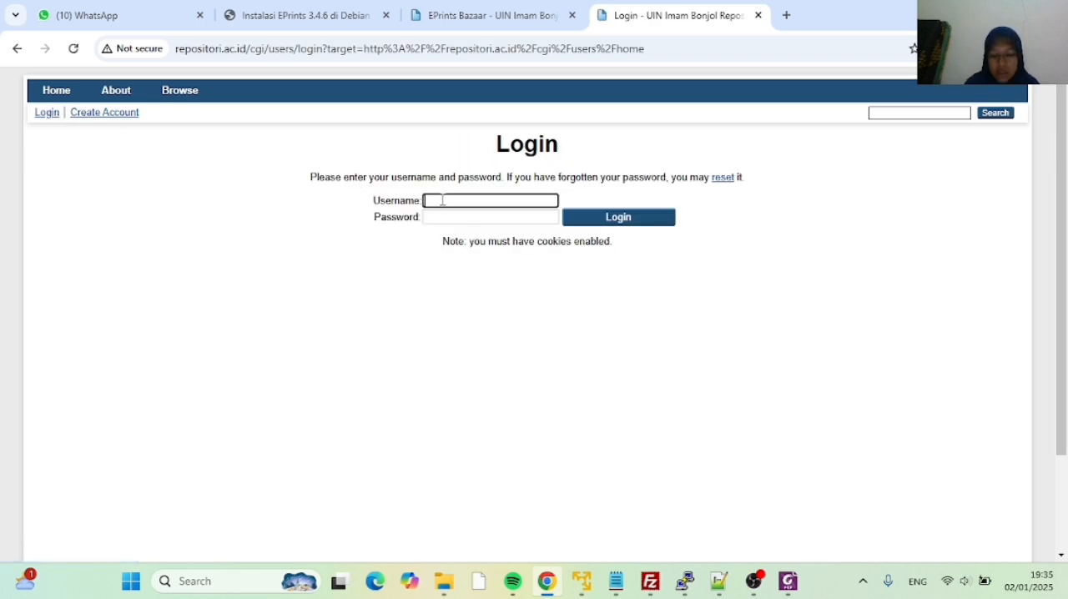
type("ka")
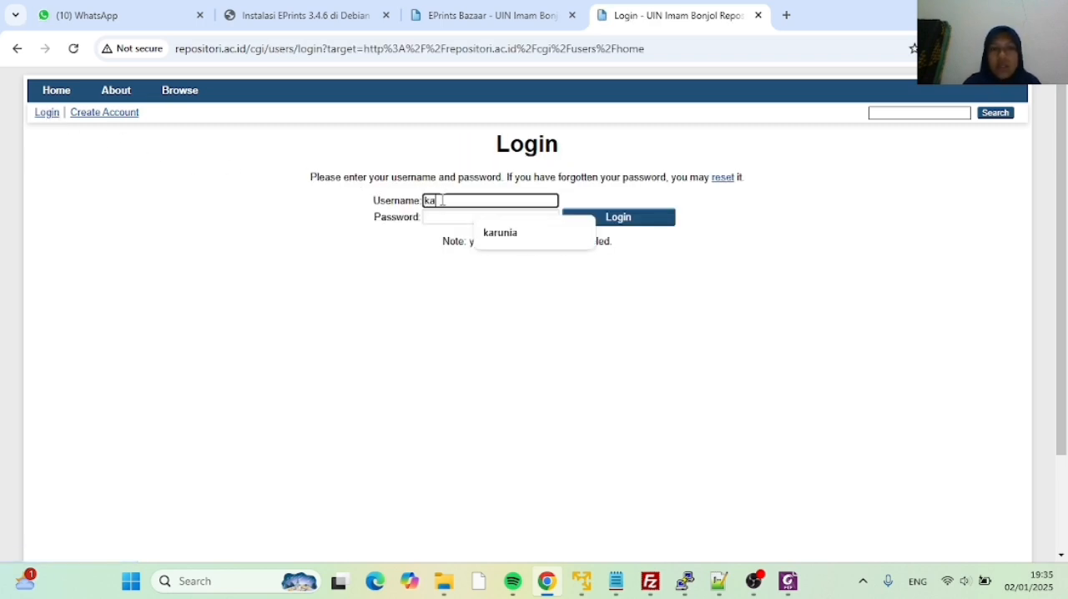
type("runia")
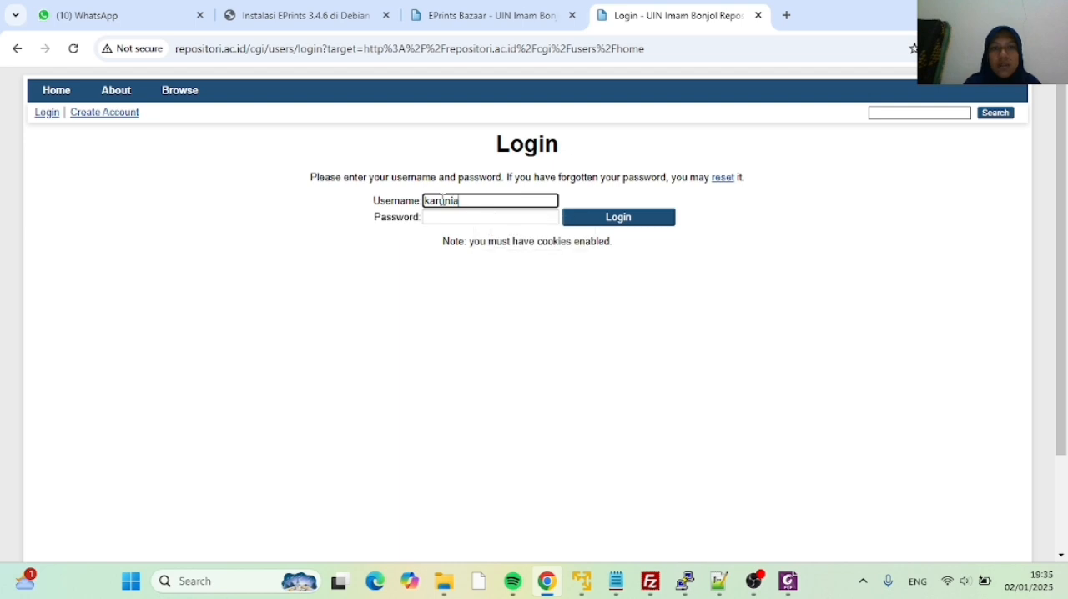
left_click(443, 219)
type("*")
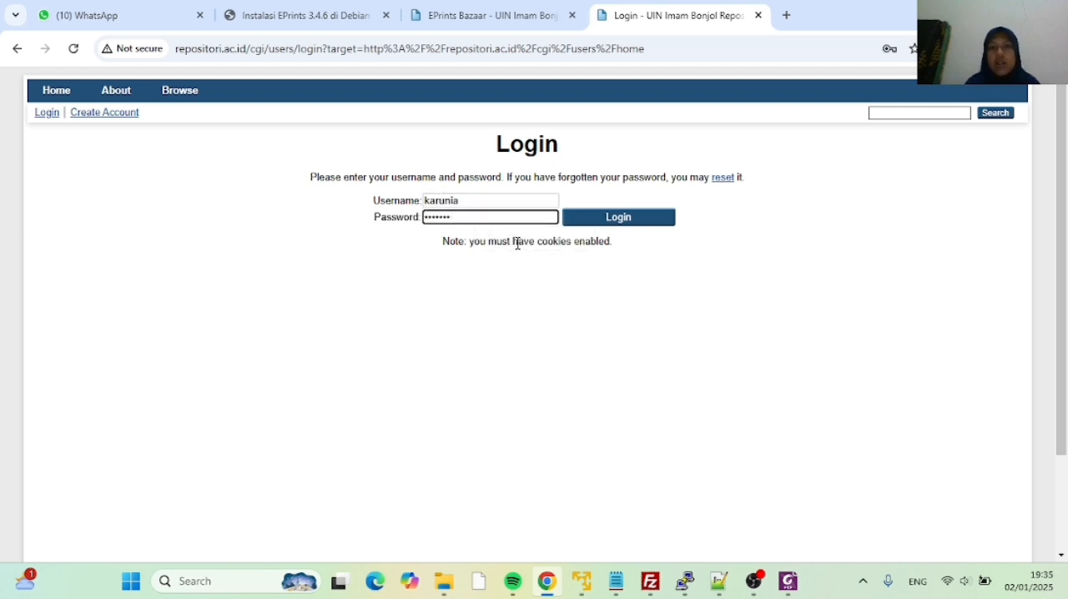
left_click(578, 218)
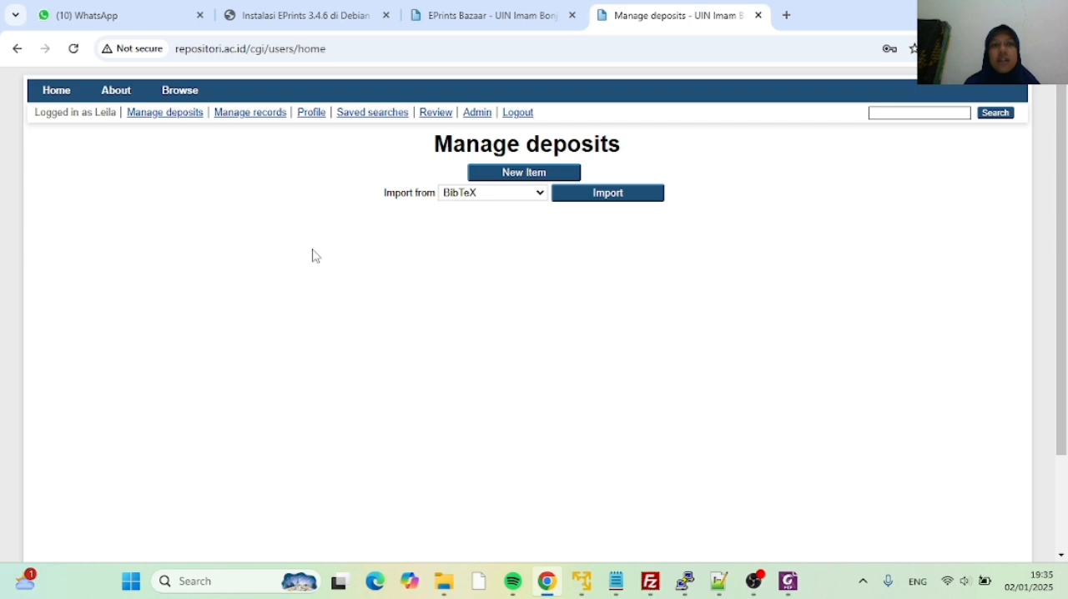
Open the submitted thesis from the editor's review queue for viewing
left_click(178, 115)
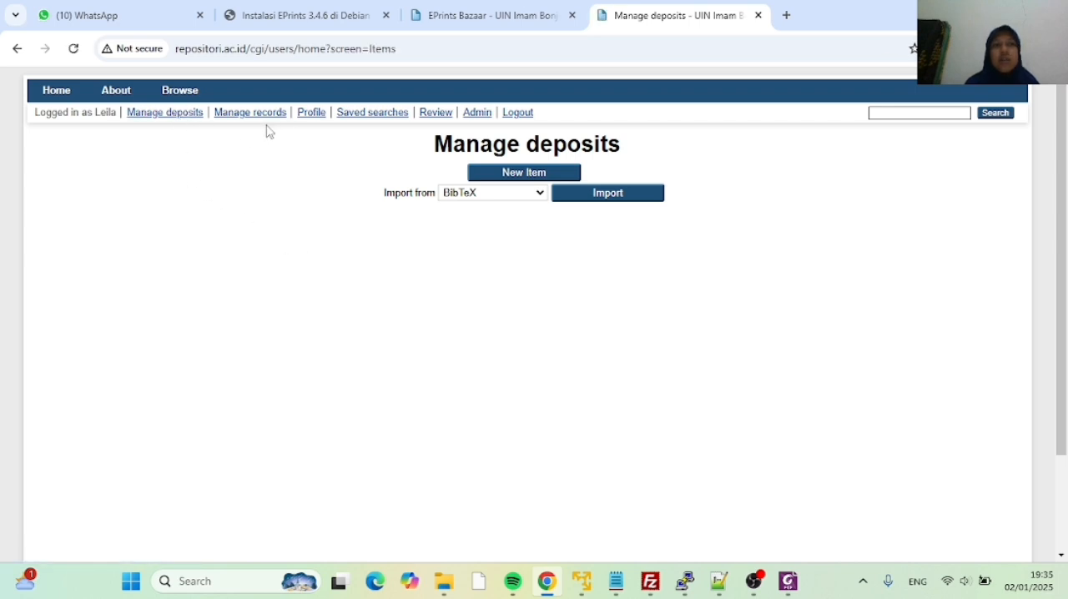
left_click(440, 120)
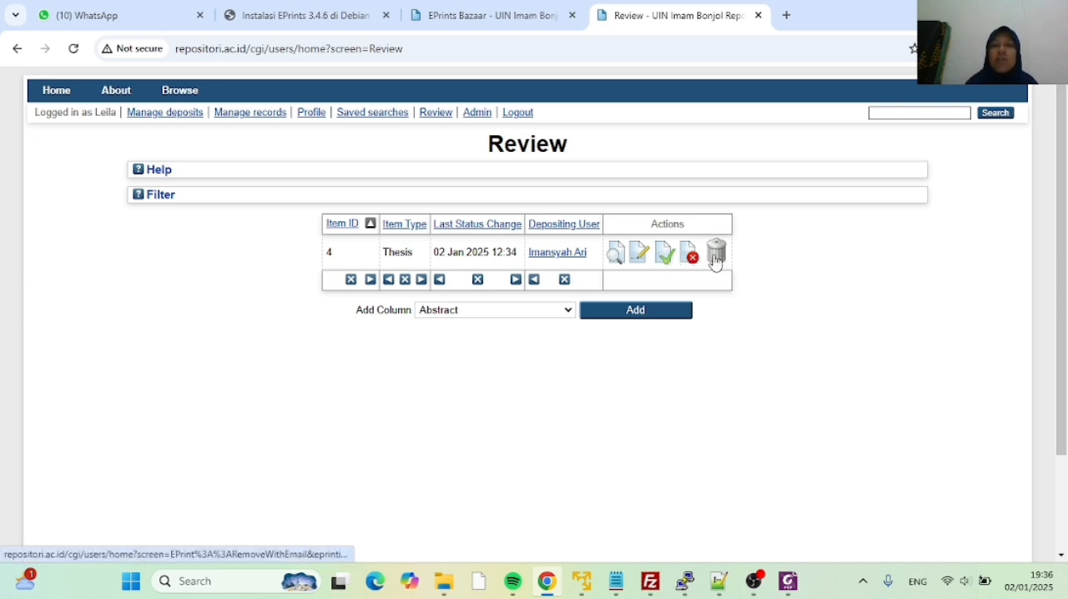
left_click(617, 261)
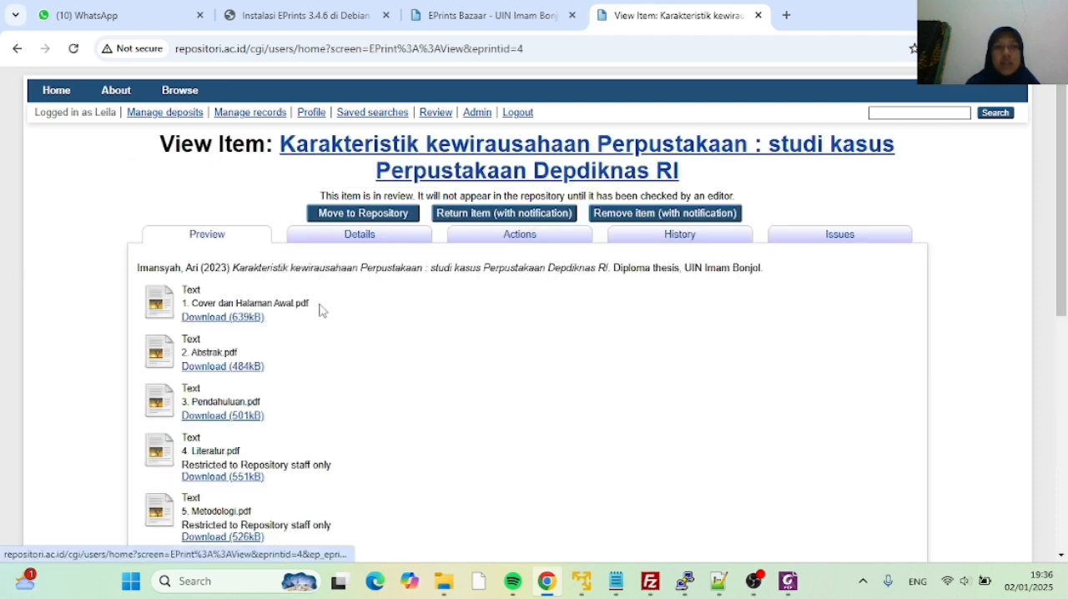
Examine the thesis preview, including its citation, PDF chapters and access restrictions, abstract, subjects and divisions
scroll(339, 312, "down", 1)
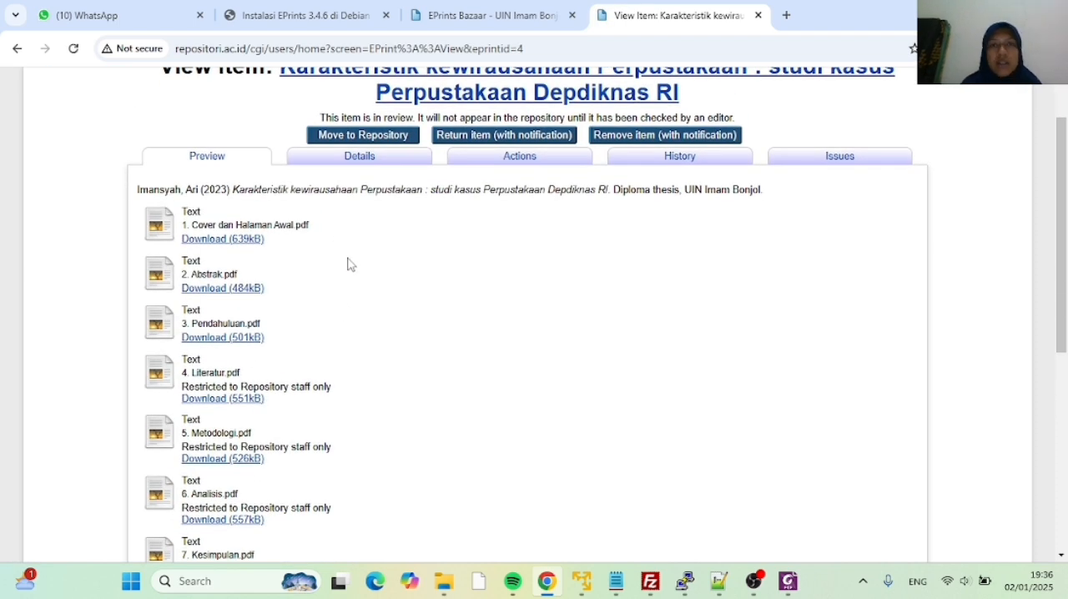
scroll(280, 222, "down", 1)
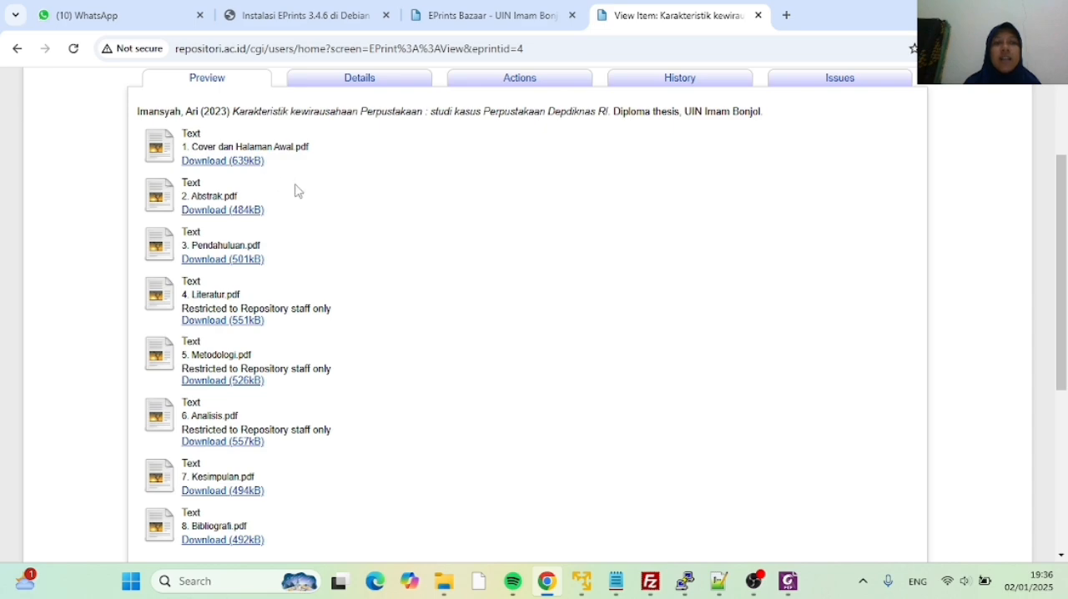
scroll(295, 190, "down", 1)
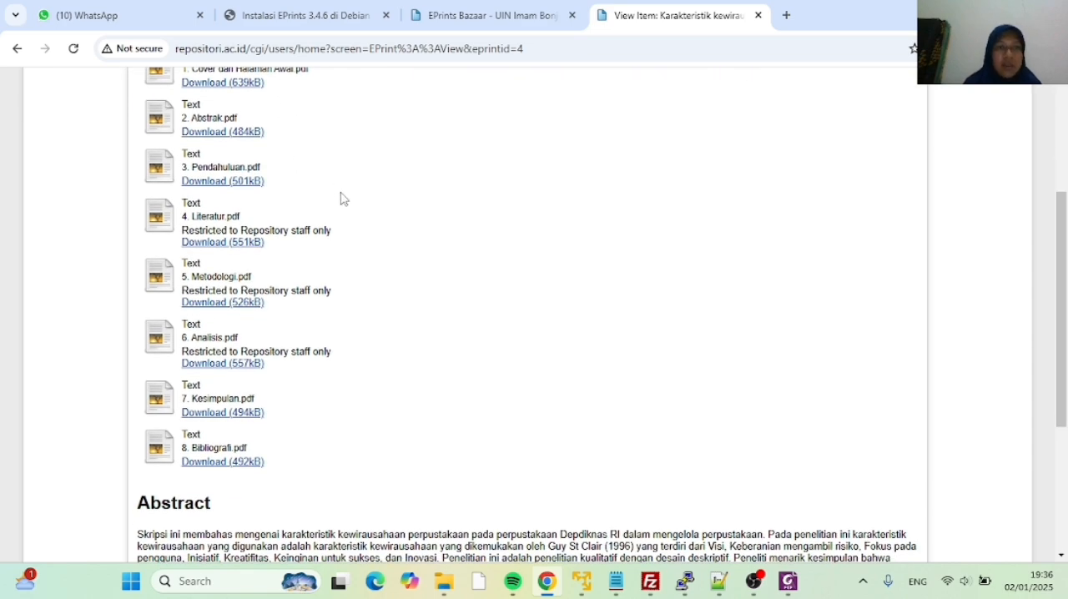
scroll(339, 198, "down", 2)
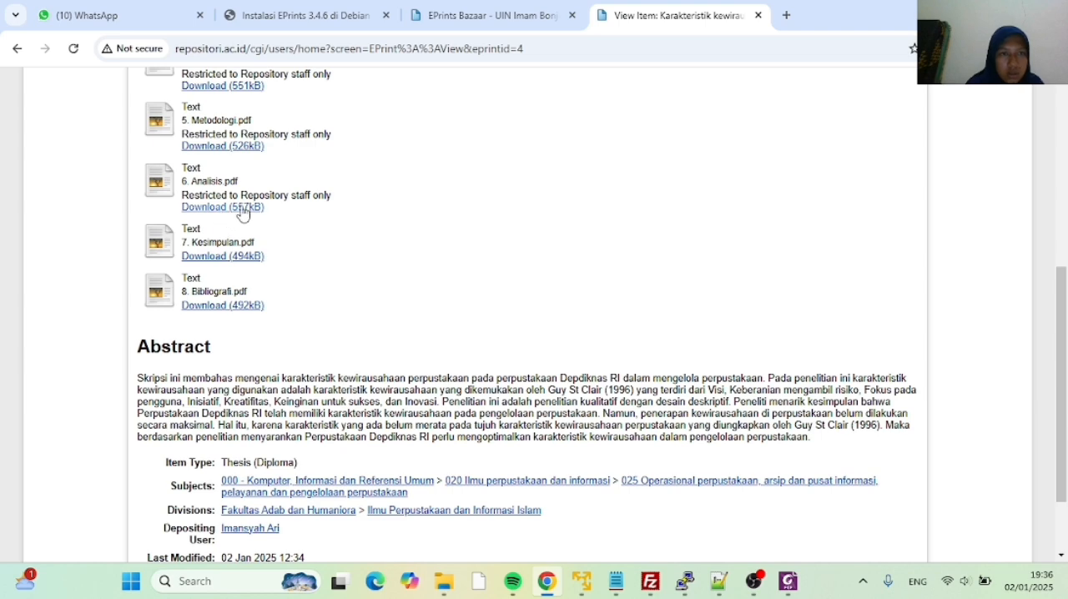
scroll(286, 198, "up", 5)
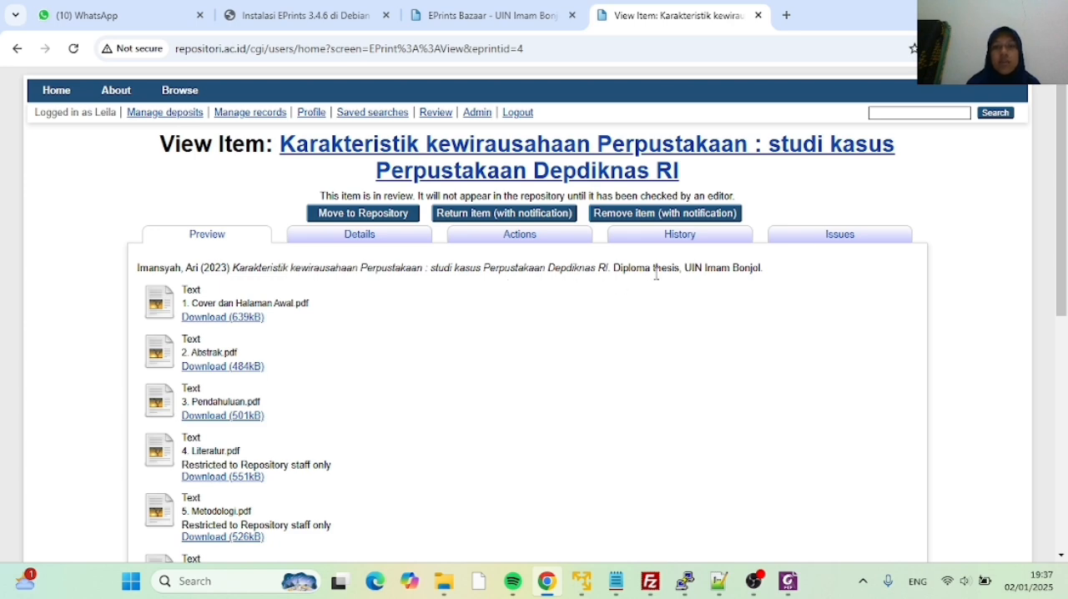
scroll(416, 307, "down", 1)
scroll(415, 307, "down", 5)
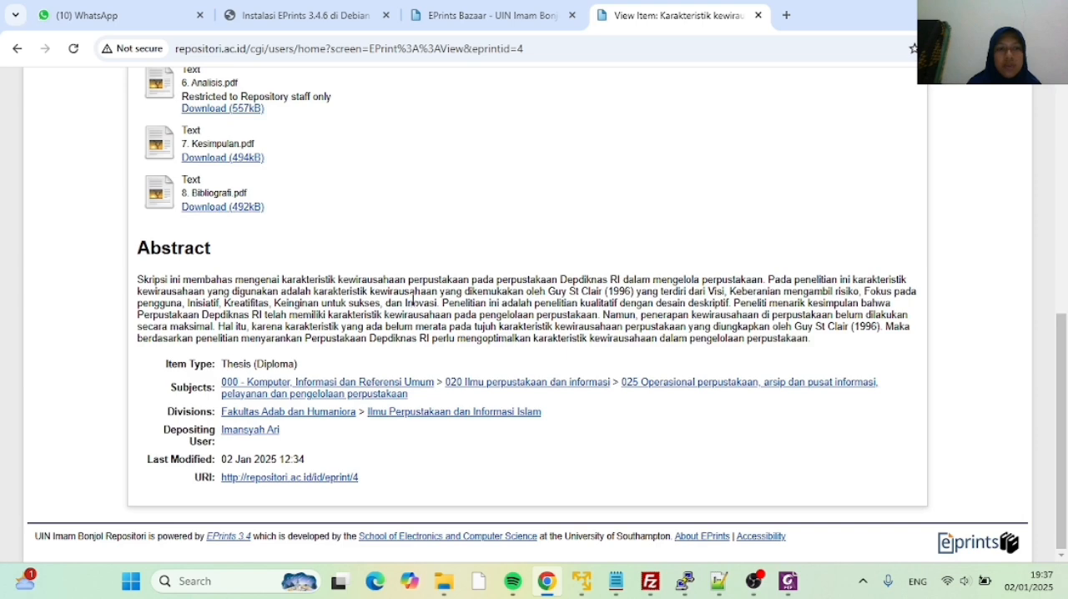
scroll(409, 292, "up", 6)
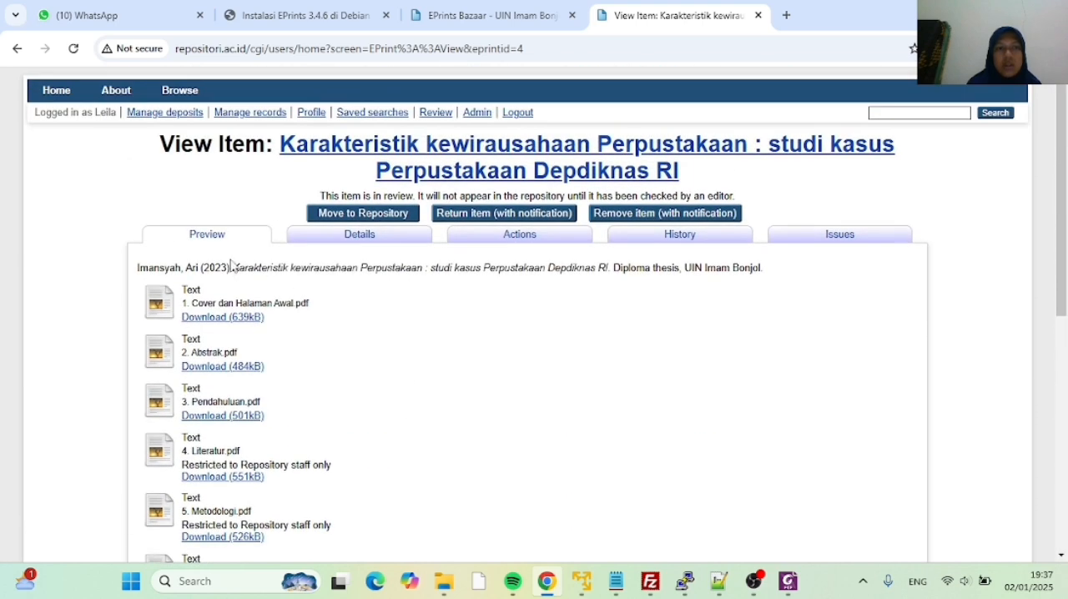
Inspect the thesis's item type and document visibility details, its available editorial actions and its history
left_click(367, 243)
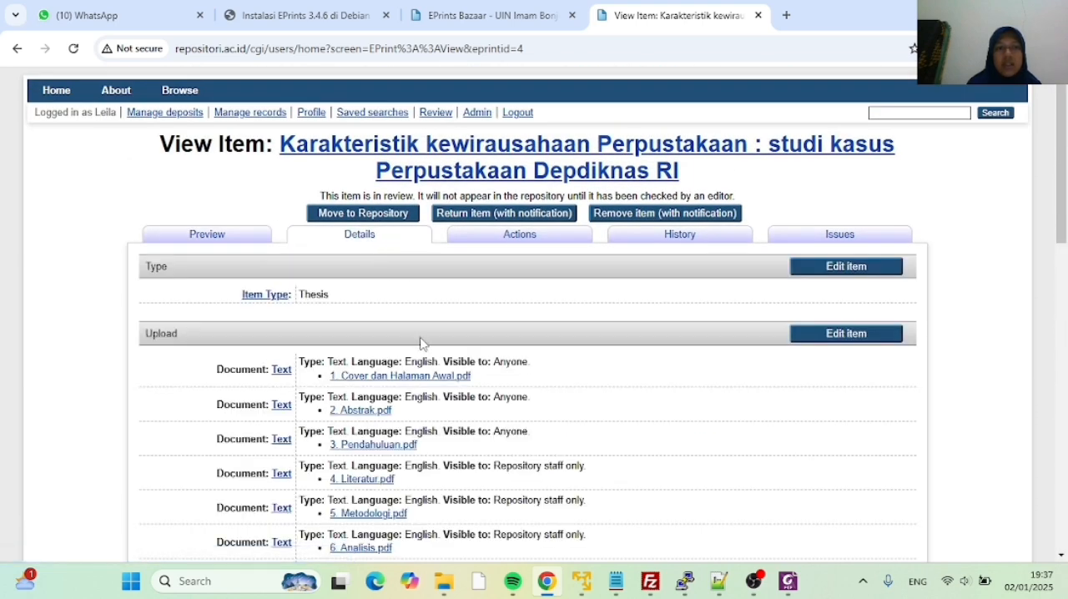
scroll(422, 344, "down", 1)
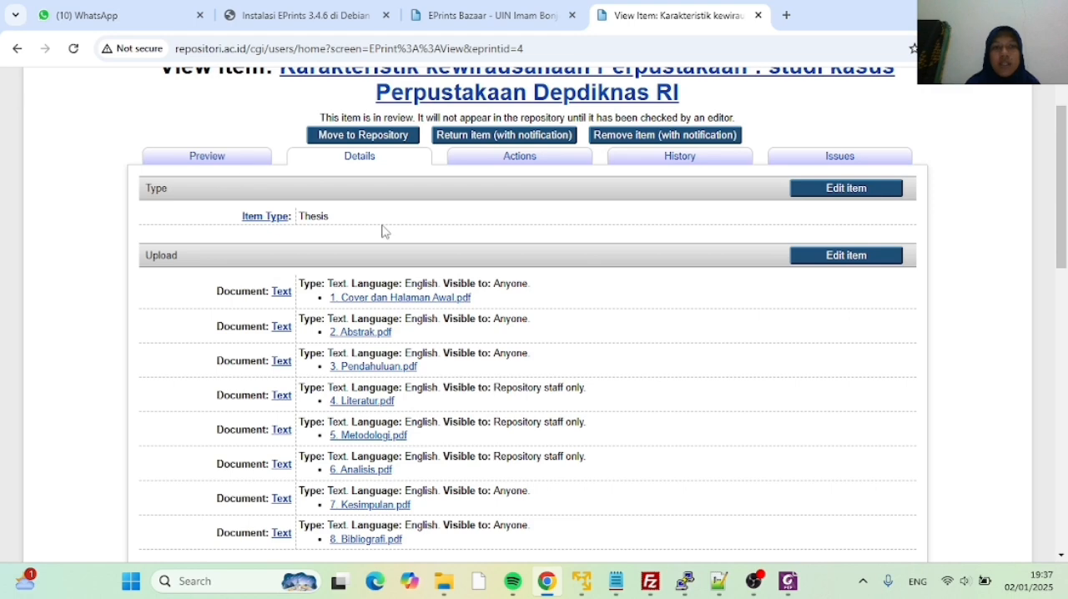
scroll(384, 232, "down", 2)
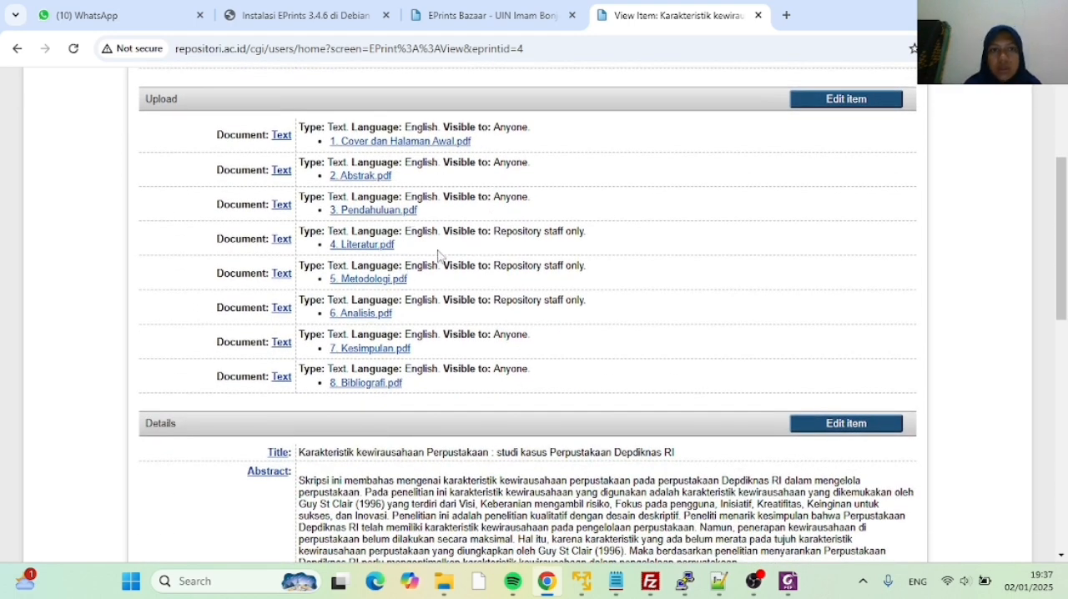
scroll(447, 284, "up", 3)
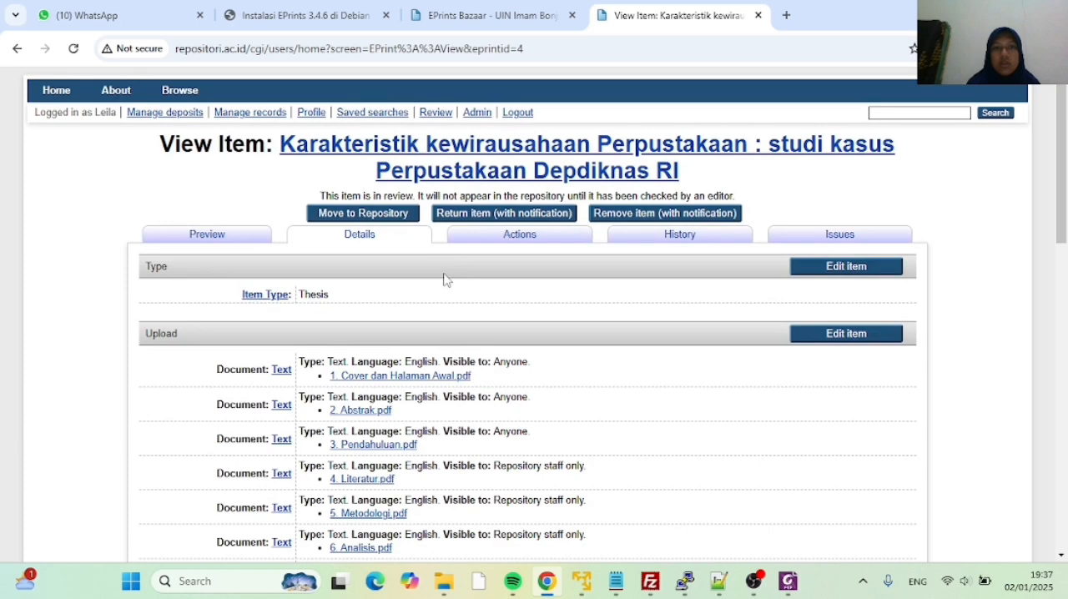
left_click(484, 237)
scroll(501, 242, "down", 1)
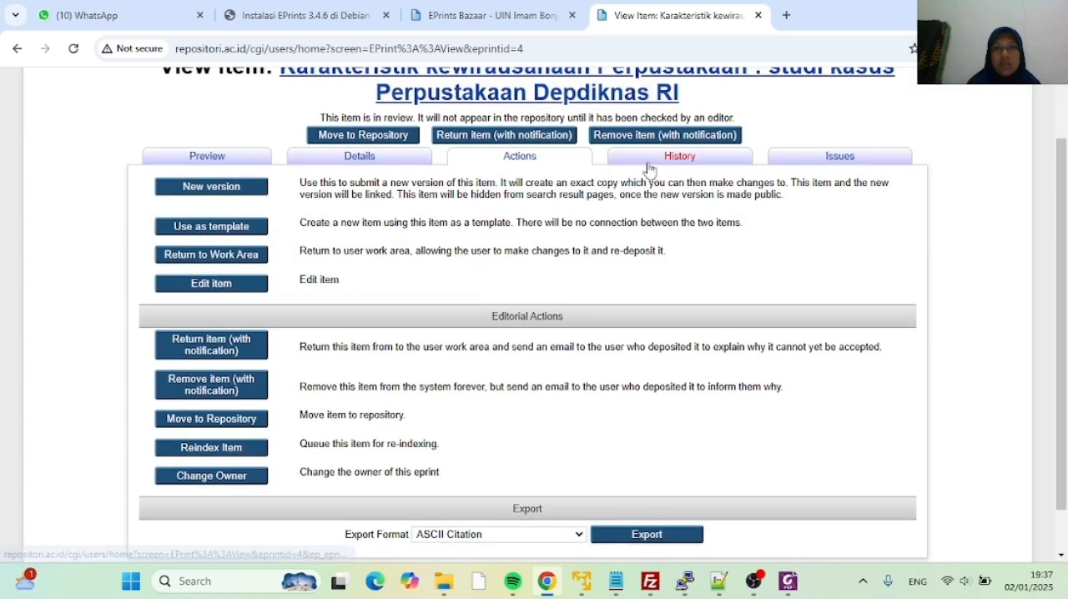
left_click(650, 164)
Recheck the thesis's preview and details, and approve the item by moving it to the repository
left_click(248, 163)
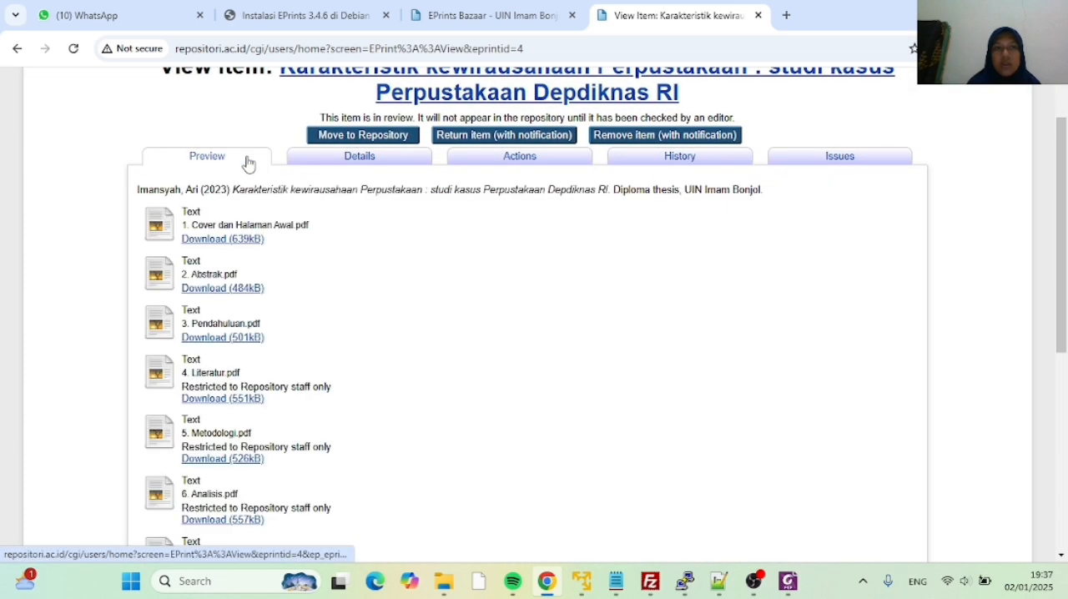
left_click(354, 167)
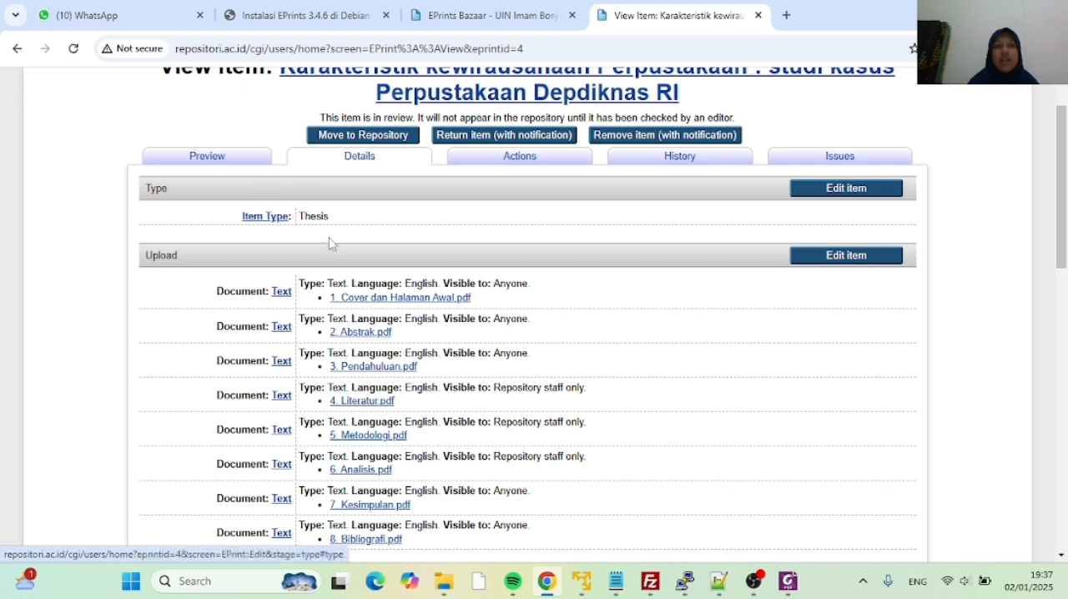
left_click(223, 168)
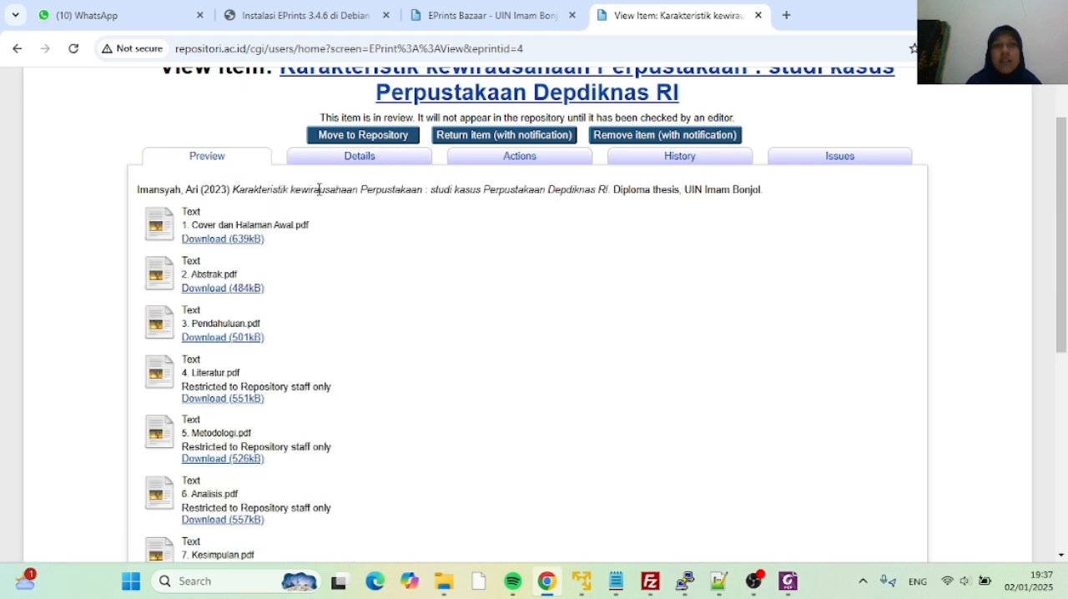
left_click(337, 135)
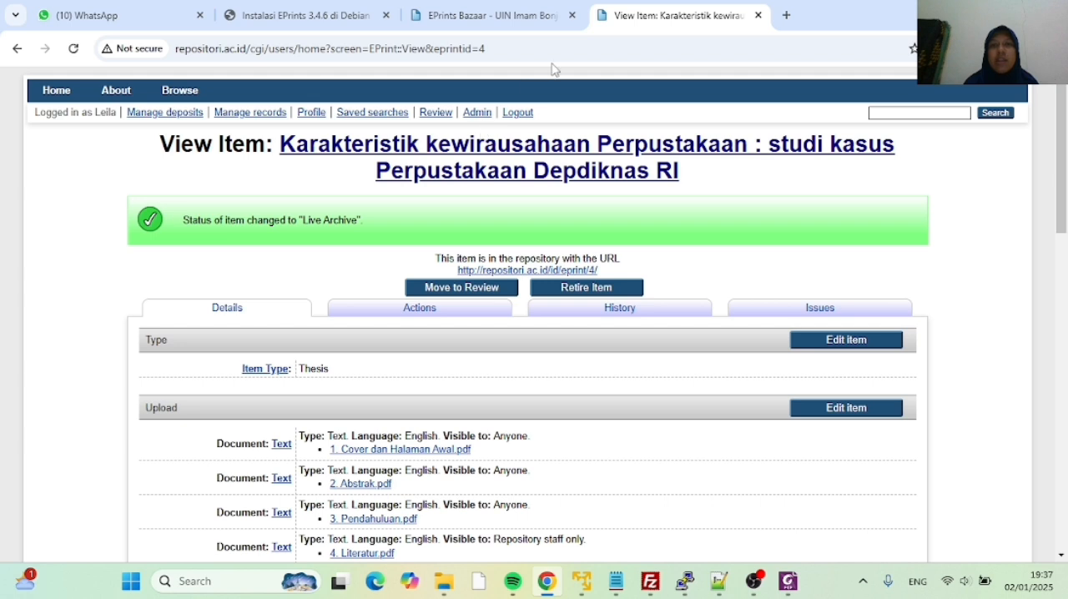
Open the repository homepage at repositori.ac.id in a new browser tab and look over its search and browse sections
left_click(787, 16)
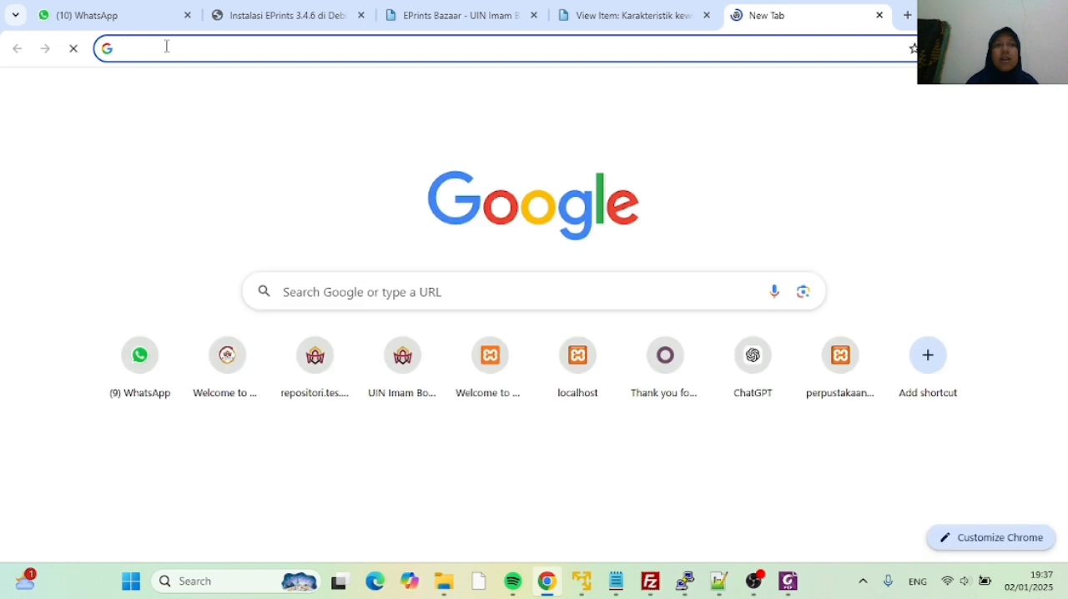
type("repos")
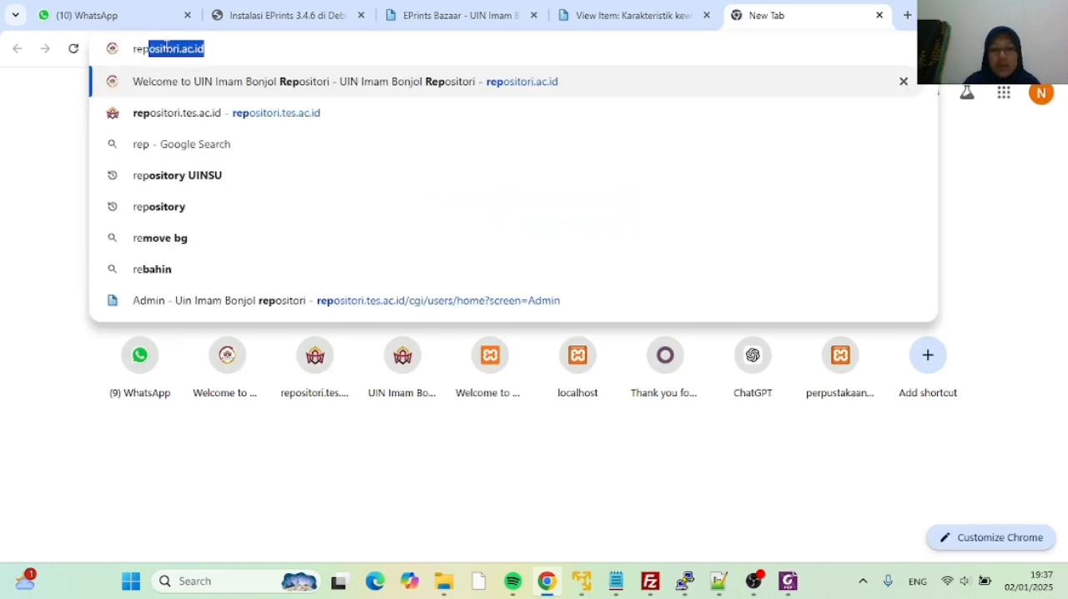
type("i")
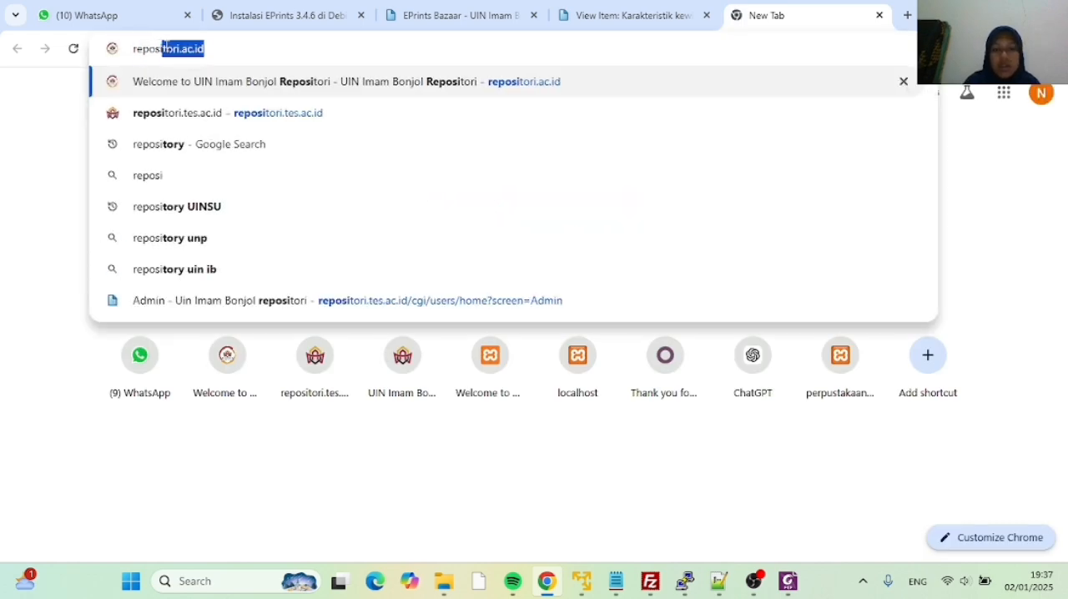
type("tori.ac.i")
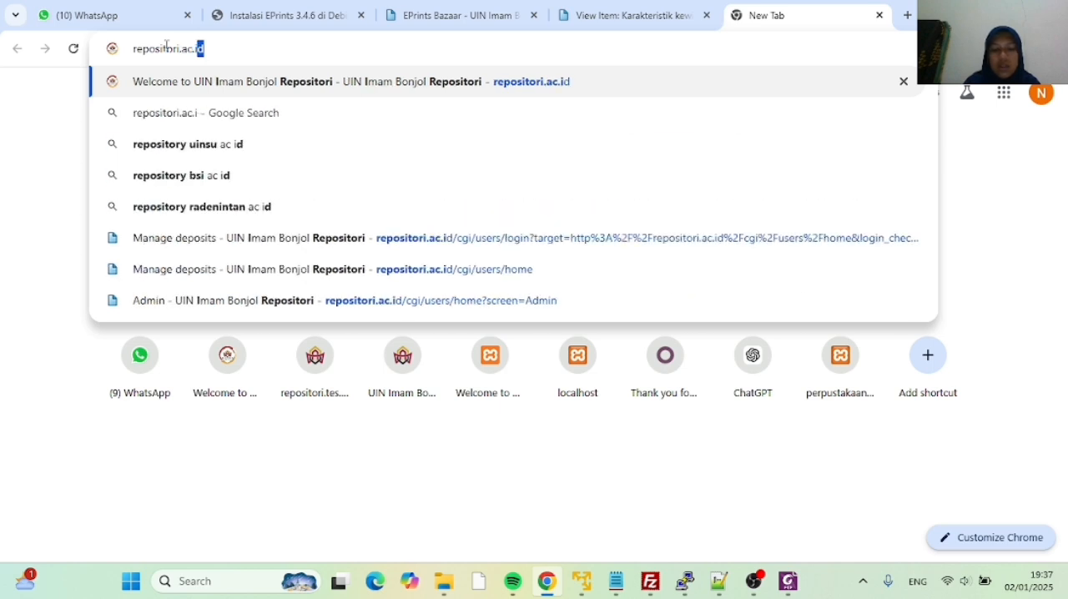
key("Return")
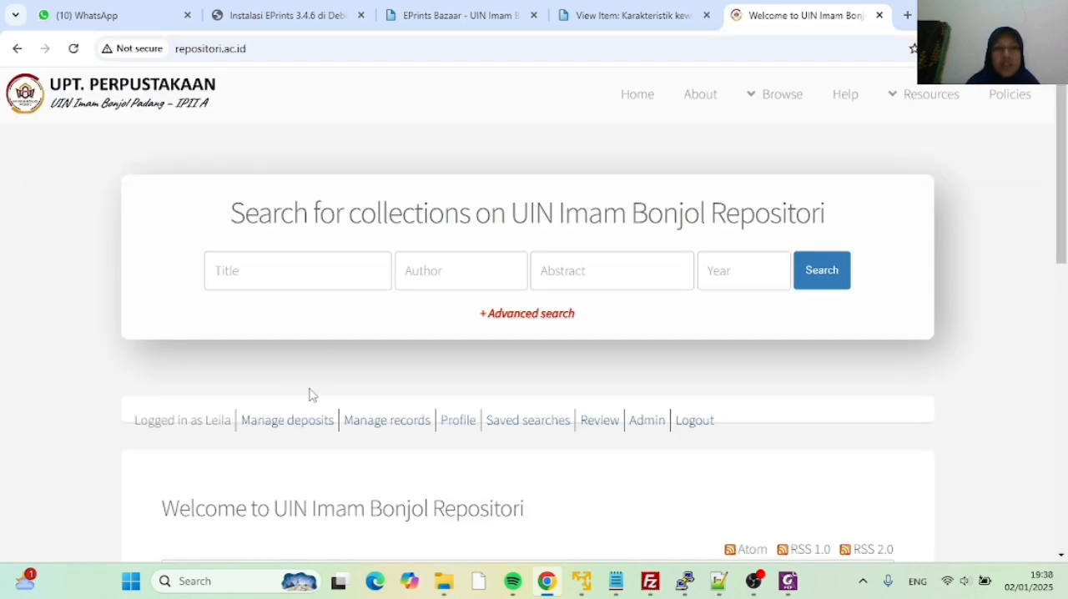
scroll(311, 394, "down", 3)
scroll(423, 326, "down", 3)
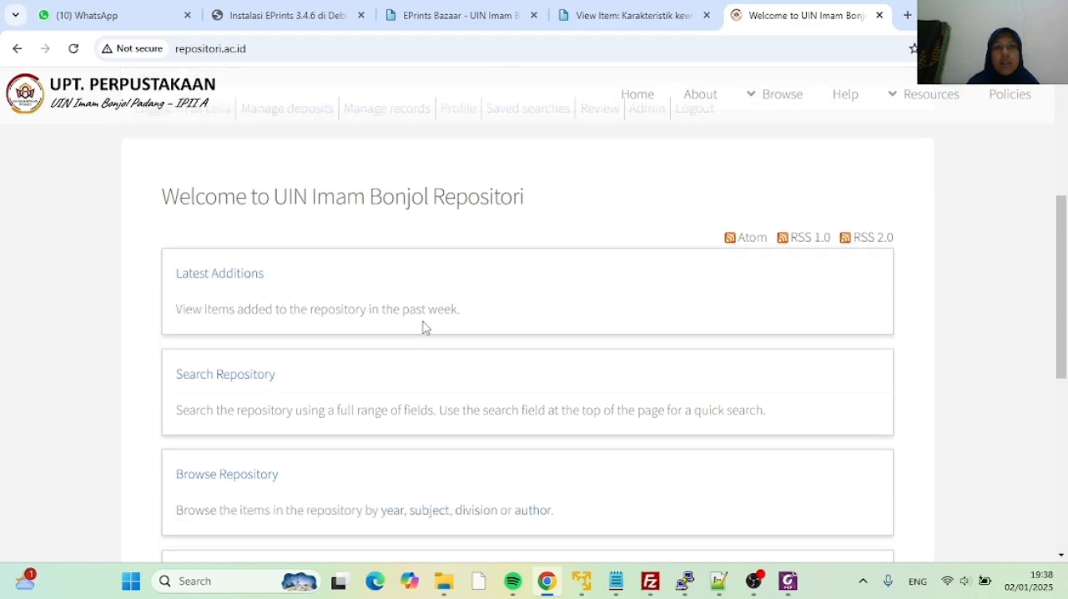
scroll(422, 324, "up", 6)
scroll(419, 319, "down", 10)
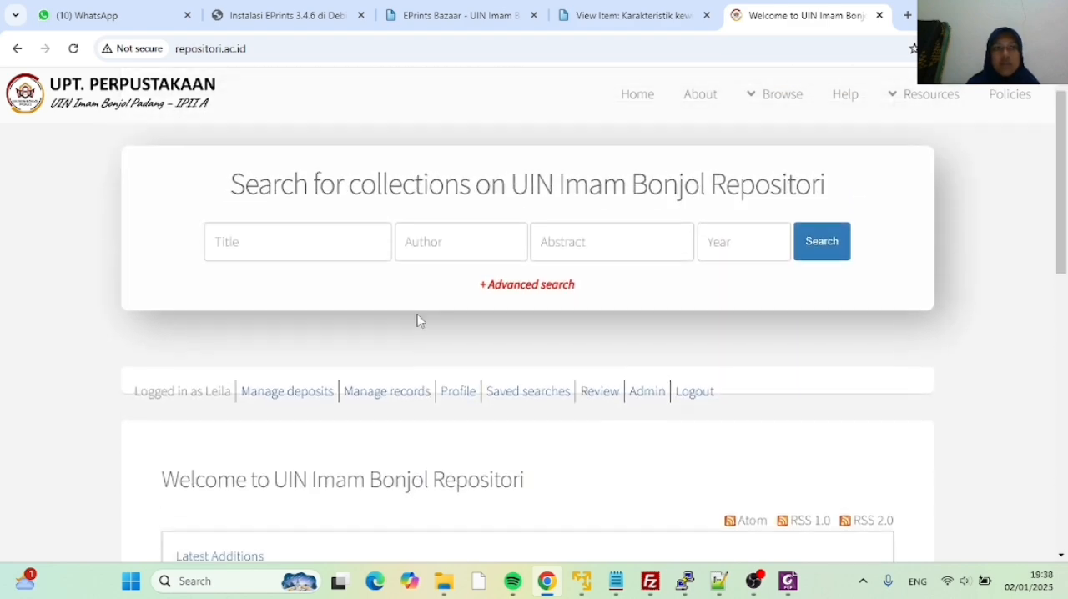
scroll(418, 313, "up", 10)
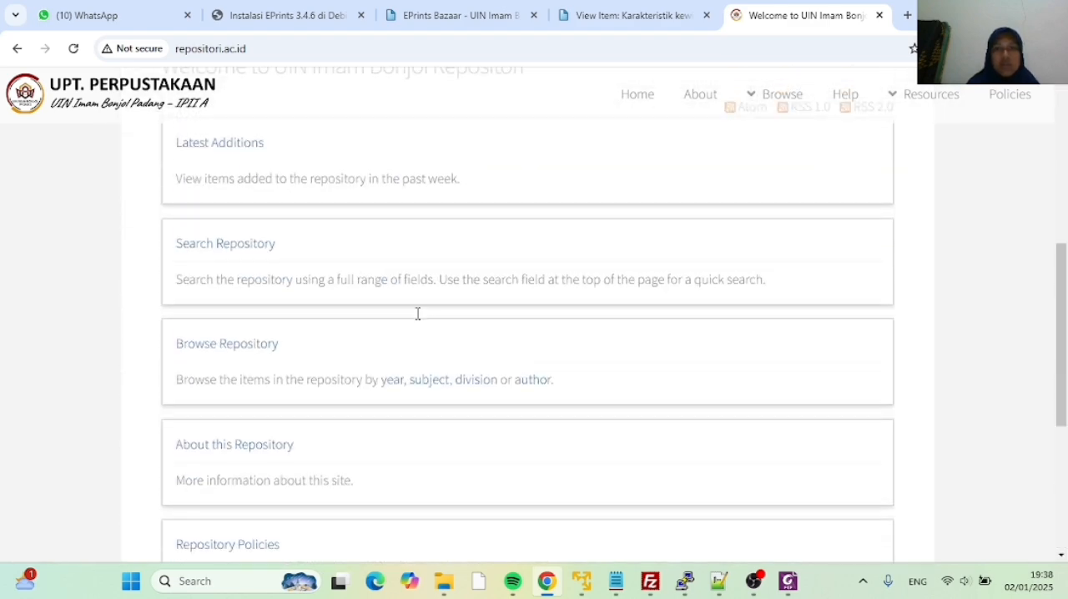
Open the repository's Latest Additions list and look over the items added today
scroll(325, 348, "down", 3)
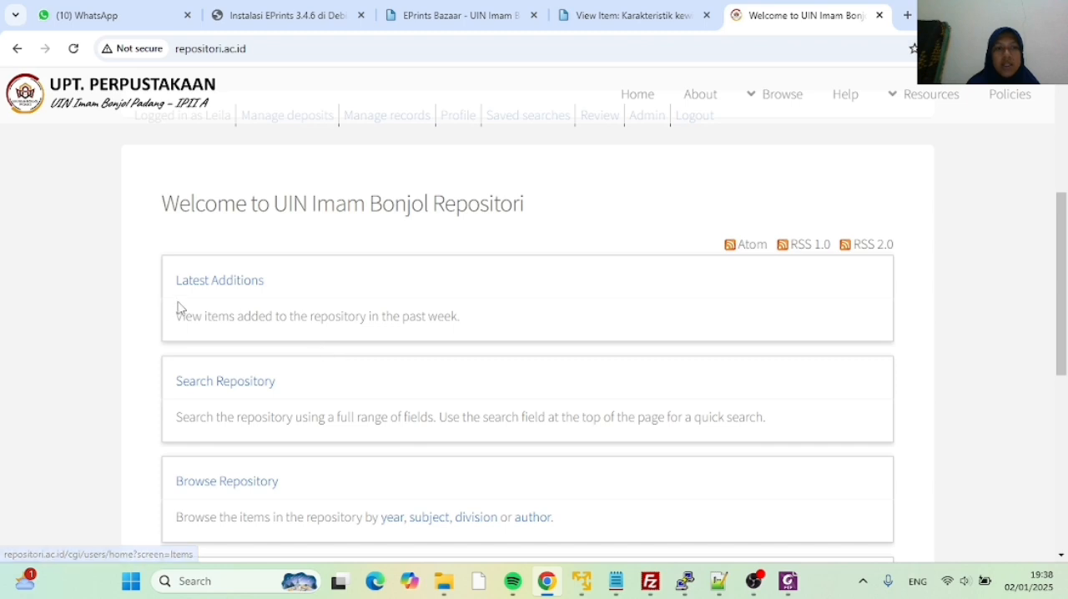
left_click(224, 289)
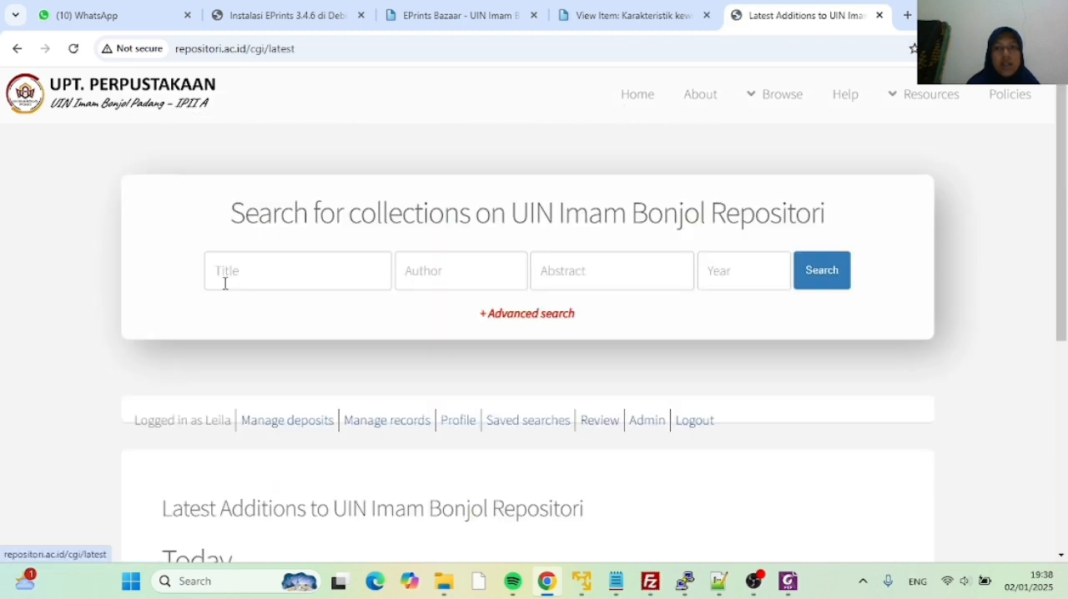
scroll(275, 420, "down", 3)
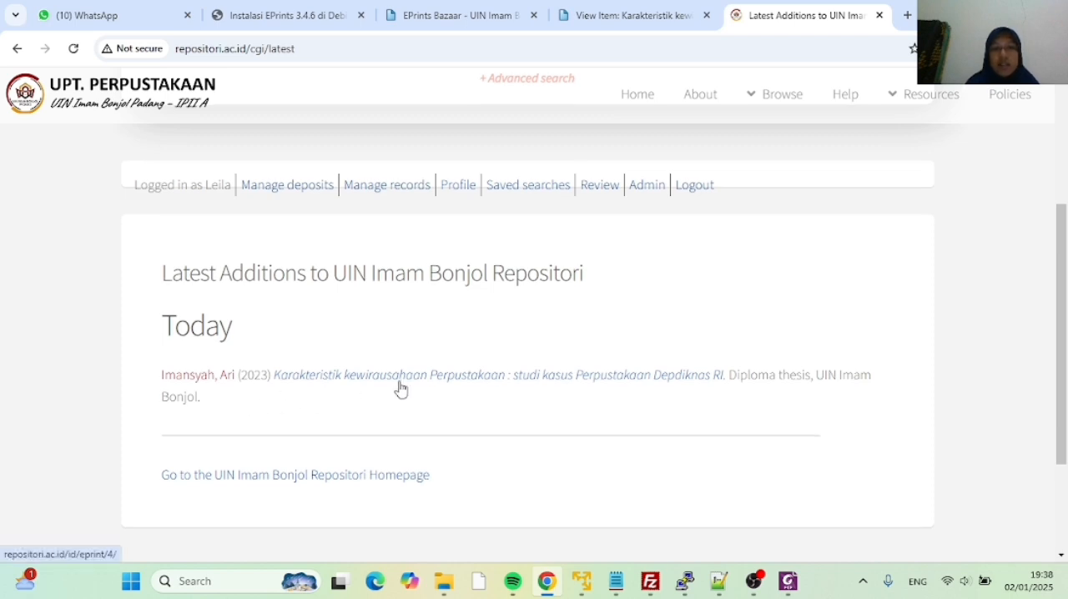
scroll(399, 386, "down", 2)
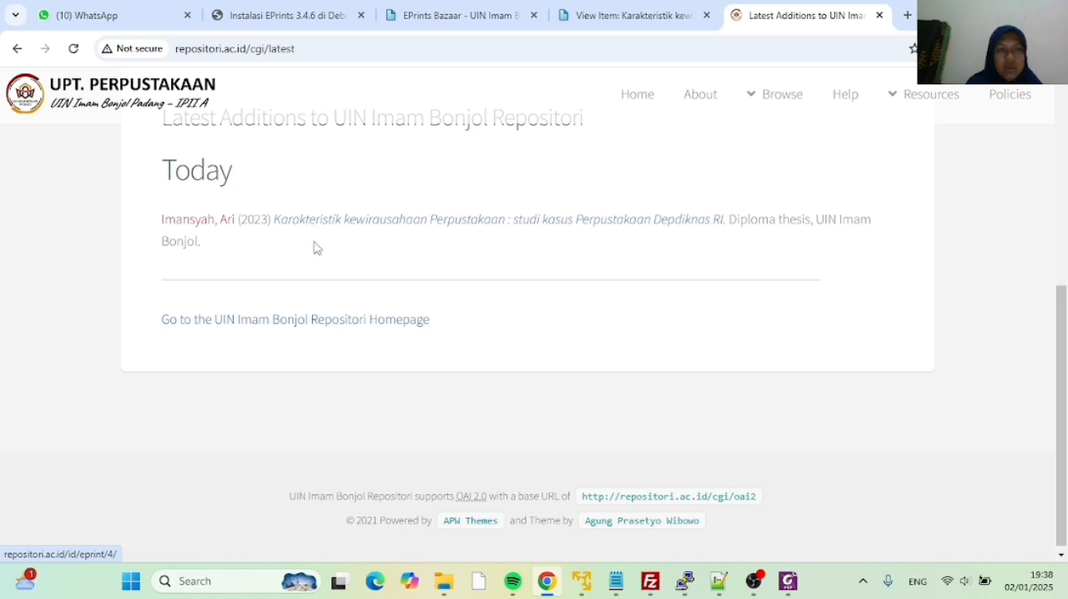
scroll(327, 296, "up", 4)
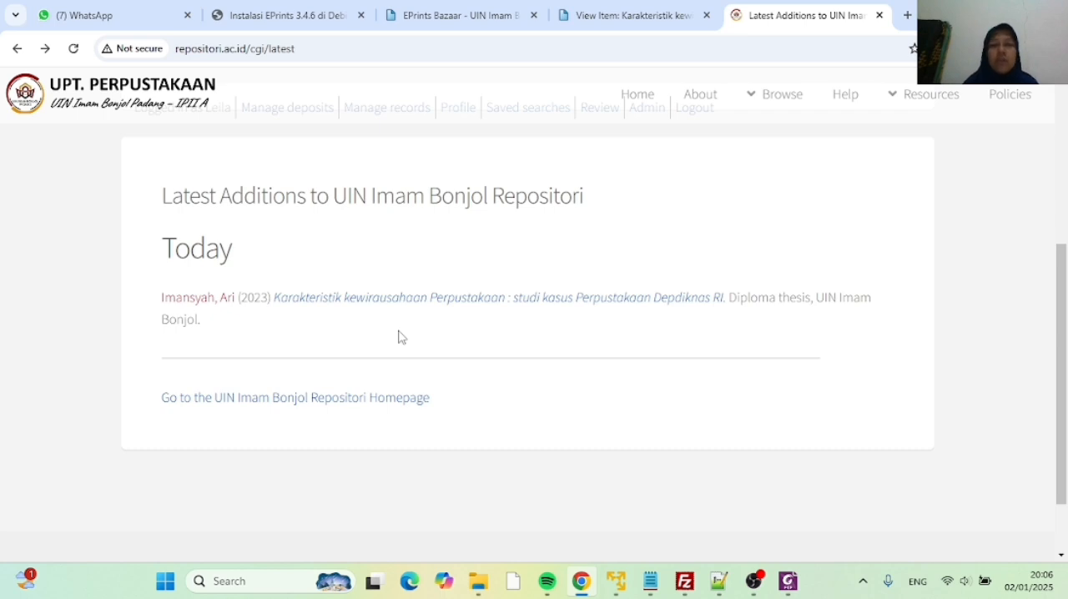
scroll(392, 255, "up", 3)
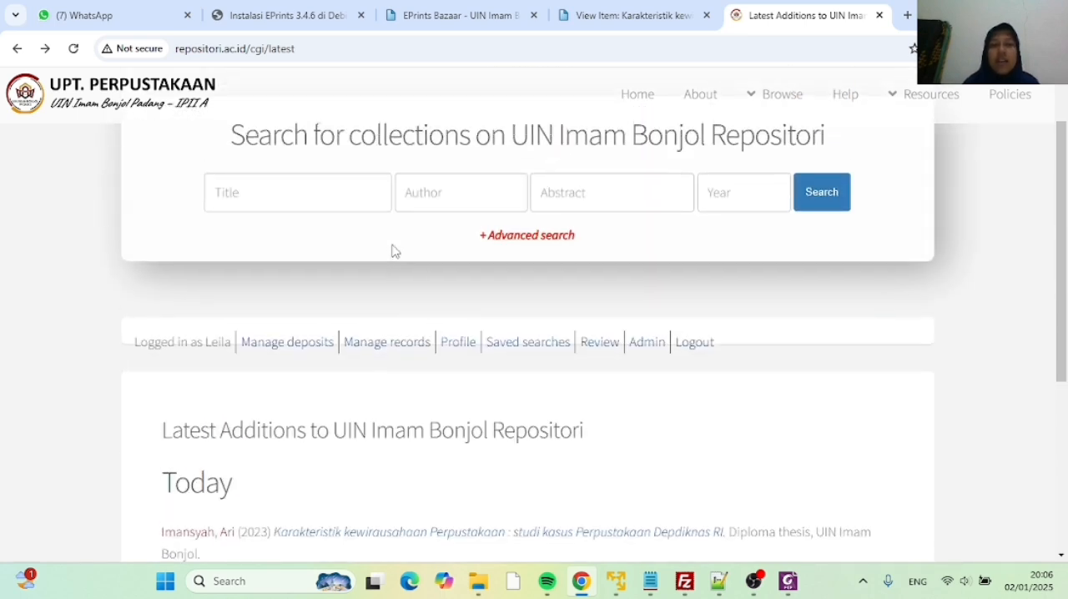
Open the public page of the thesis "Karakteristik kewirausahaan Perpustakaan" from the latest additions and examine its PDF files and access restrictions
scroll(395, 251, "down", 1)
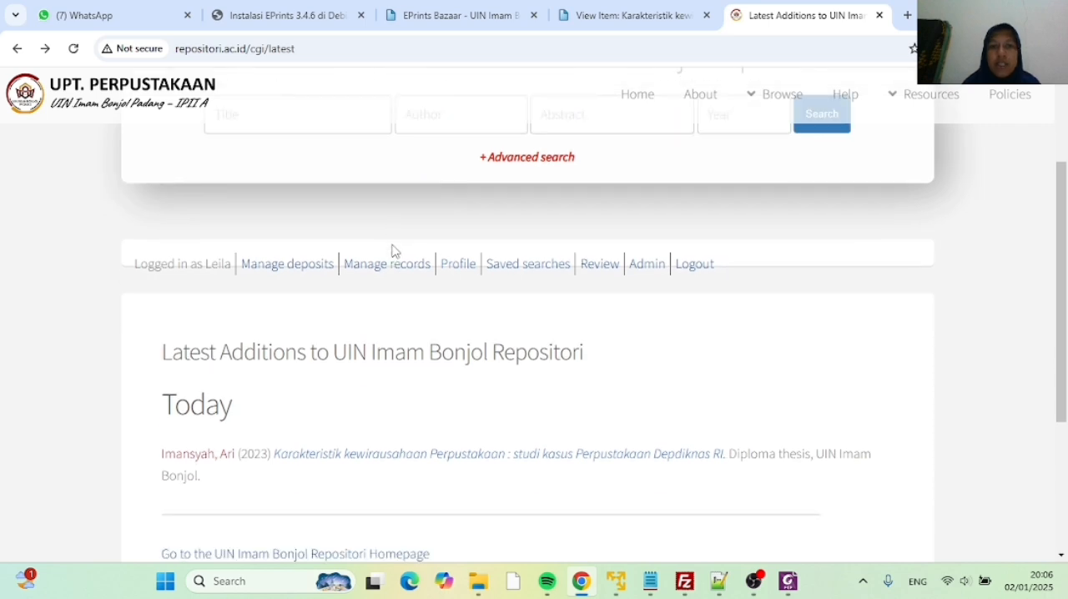
scroll(405, 375, "down", 1)
left_click(401, 386)
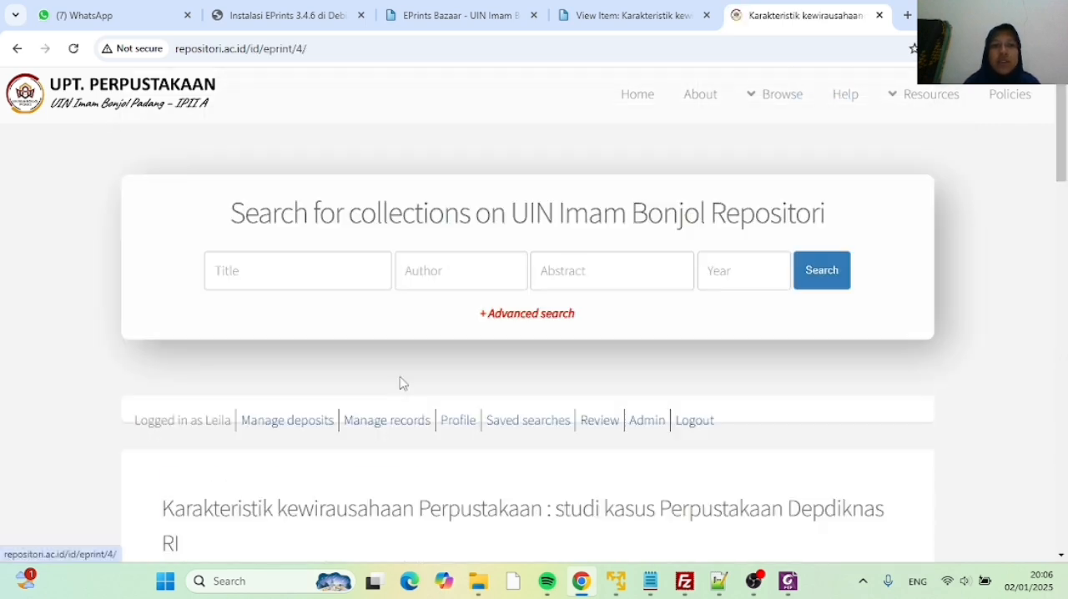
scroll(185, 253, "down", 3)
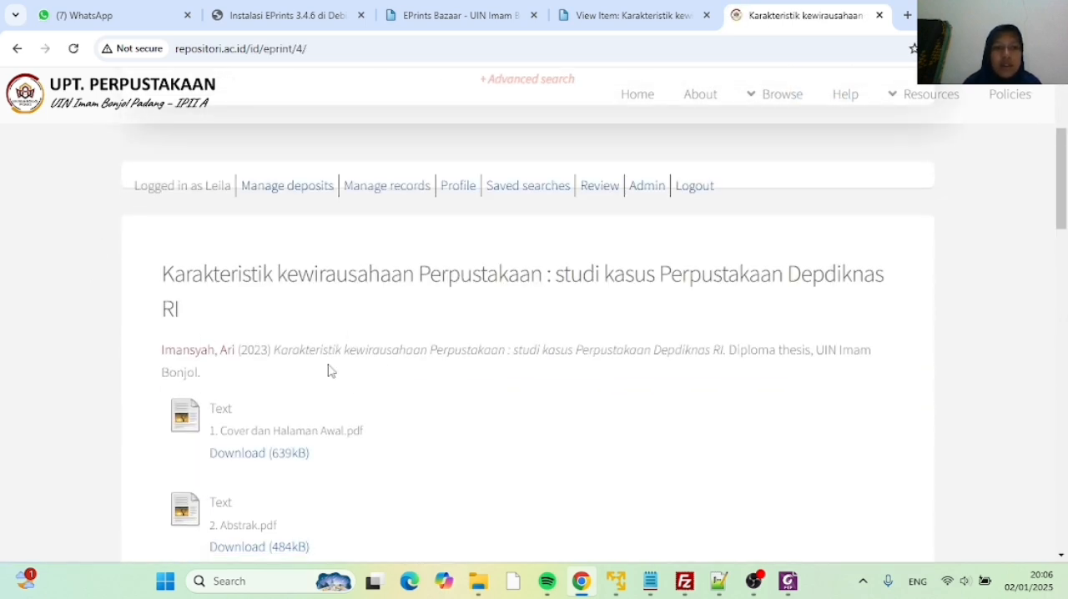
scroll(326, 366, "down", 3)
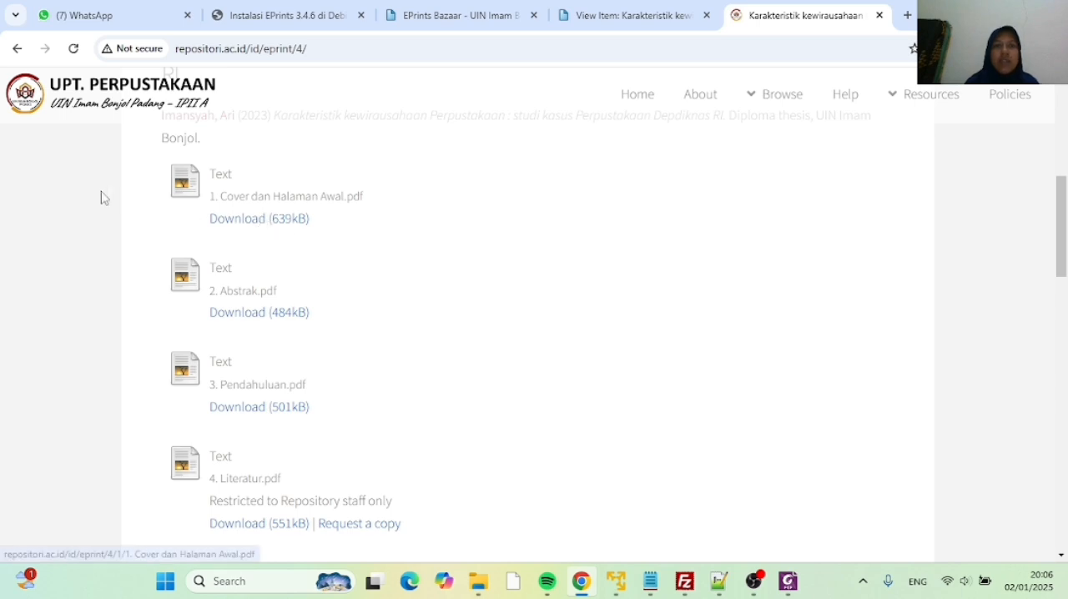
scroll(219, 235, "down", 6)
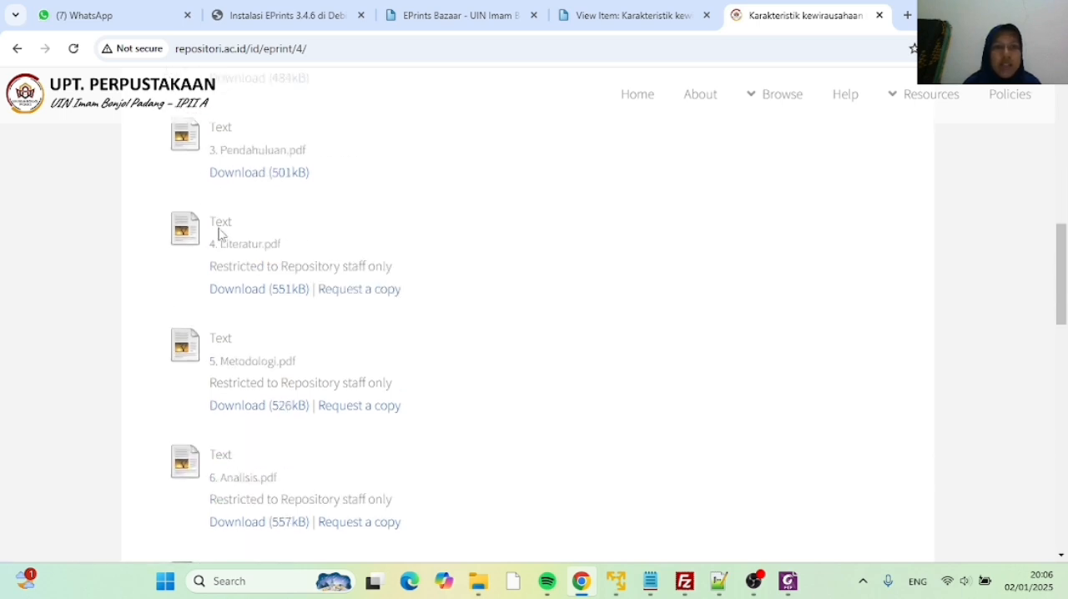
scroll(199, 351, "up", 7)
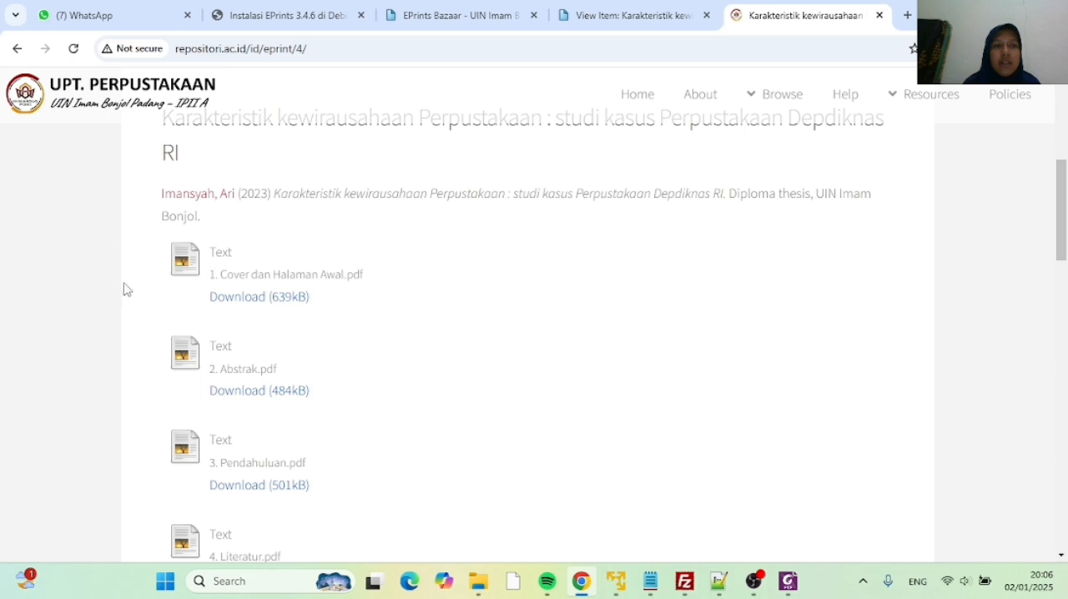
scroll(258, 309, "down", 3)
scroll(257, 305, "down", 2)
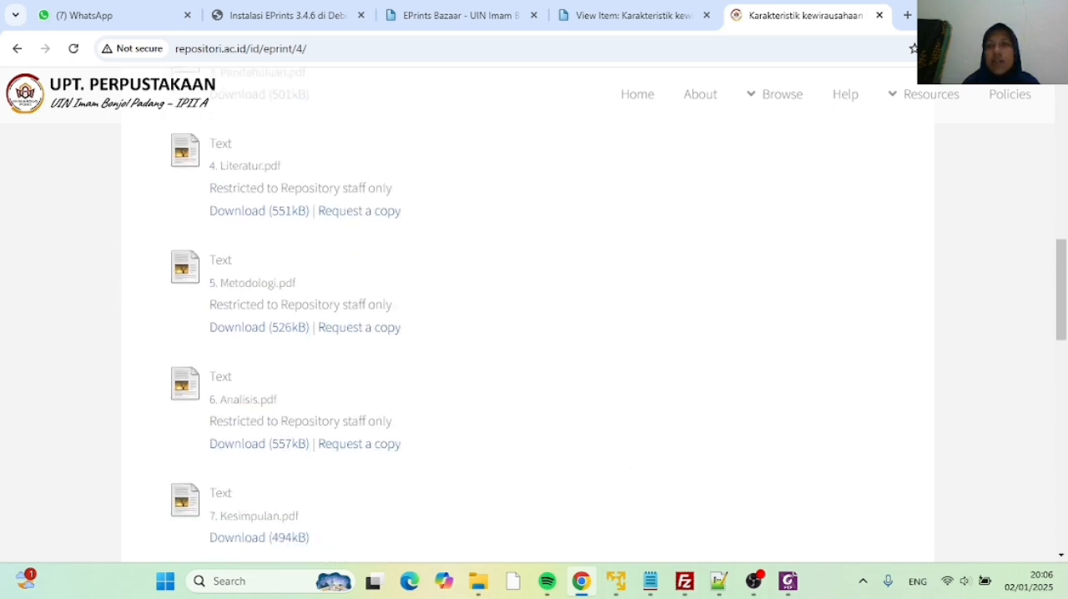
Start PuTTY from the desktop and look up the server's IP address in the Debian 12 eprints virtual machine in VMware
left_click(976, 14)
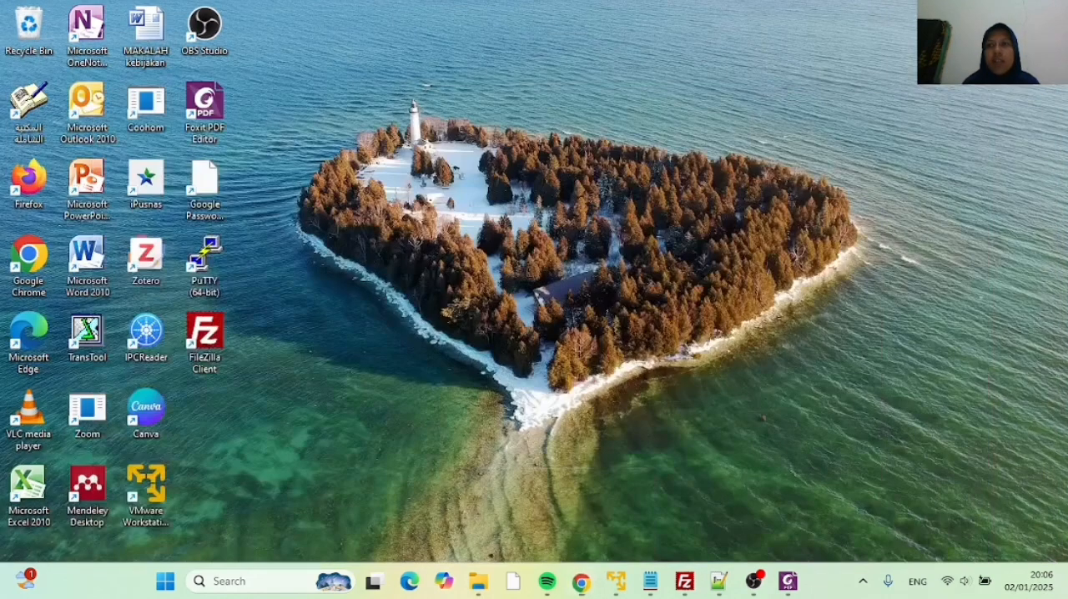
double_click(199, 264)
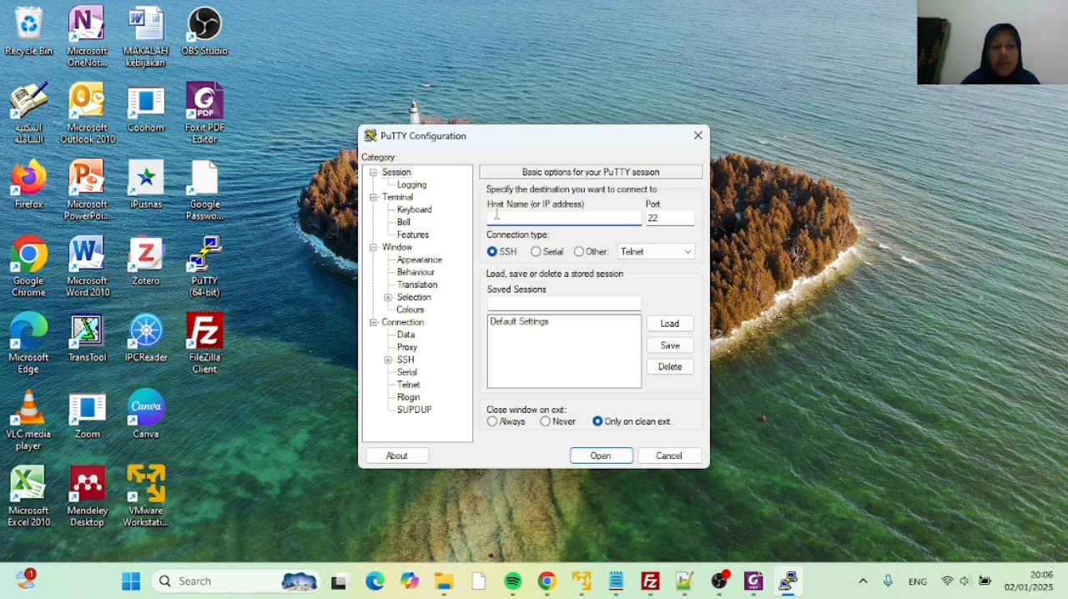
type("1")
left_click(590, 587)
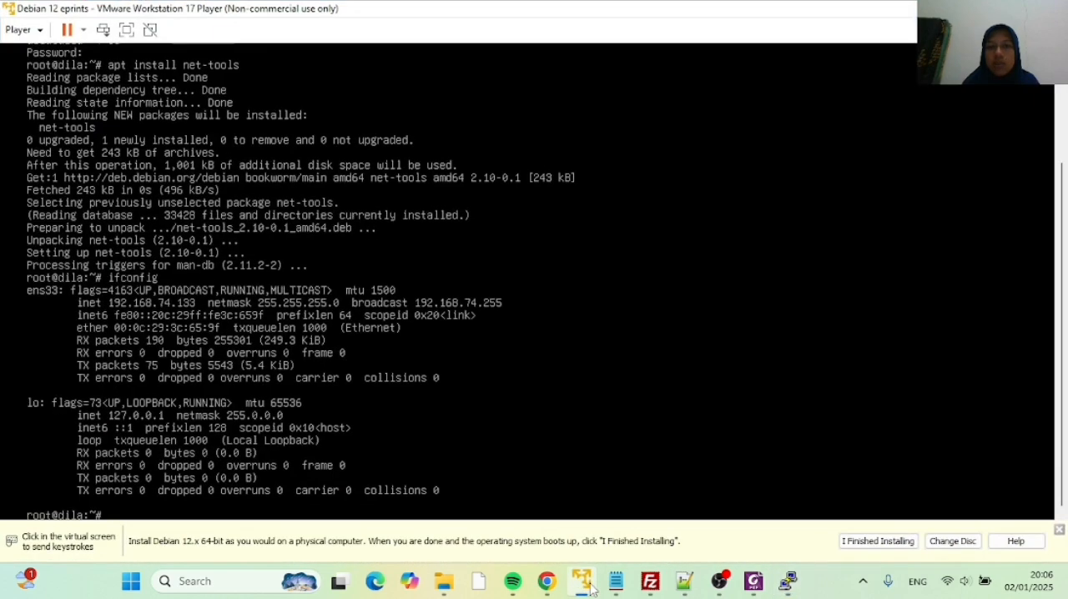
left_click(576, 418)
key("ctrl+alt")
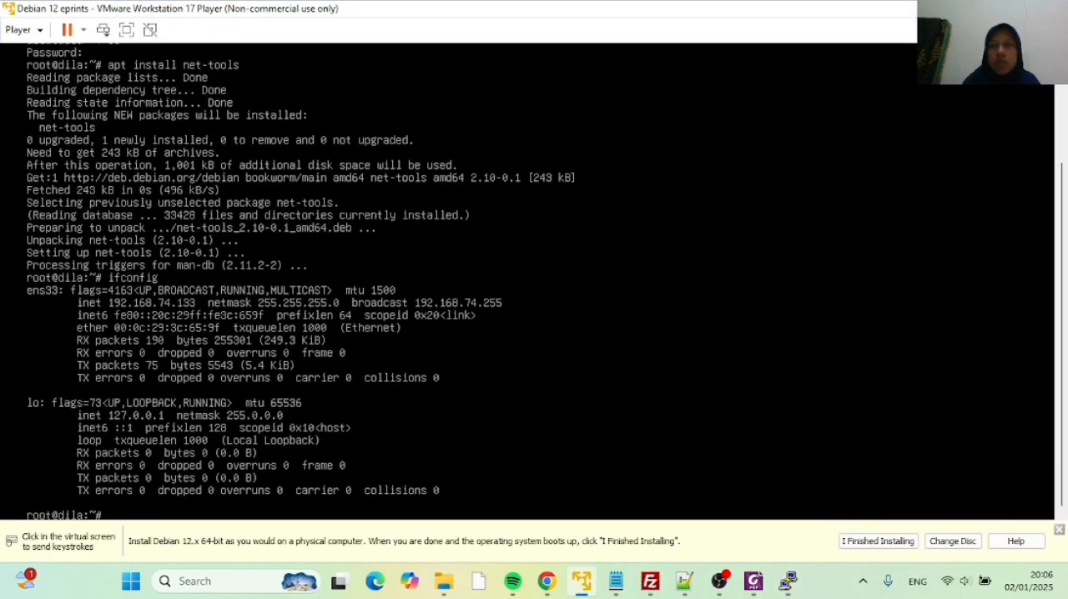
left_click(975, 9)
Set the PuTTY host to 192.168.74.133 and open the SSH session
type("1")
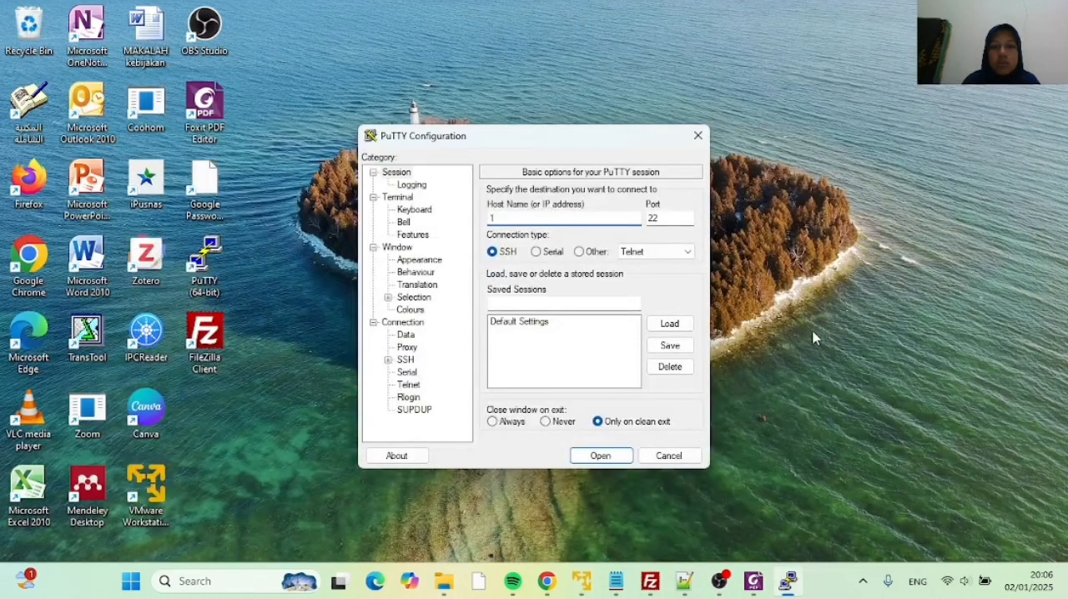
type("92.168.74.13")
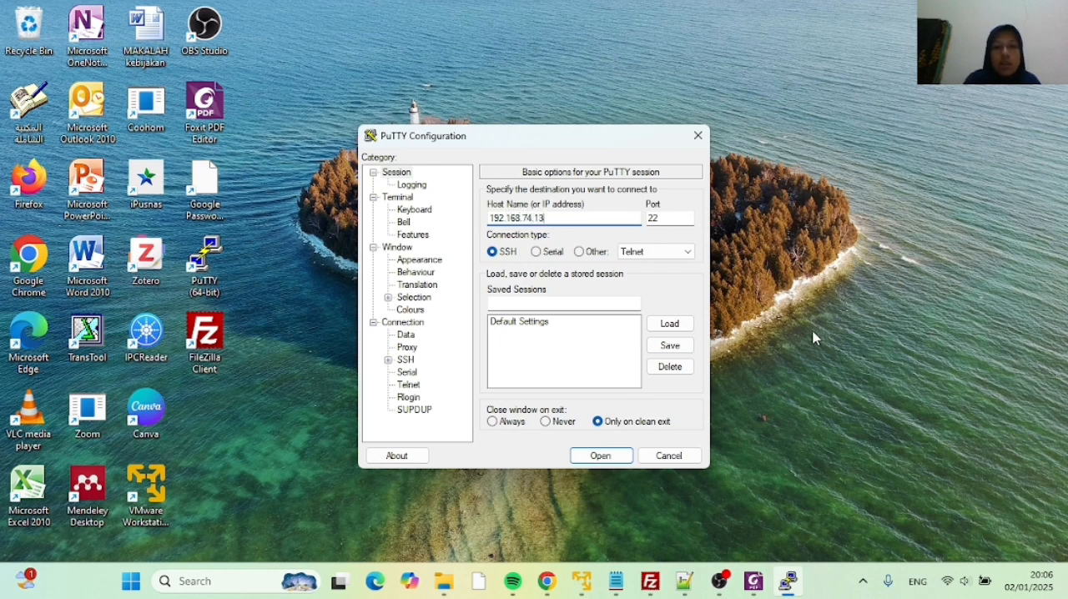
type("3")
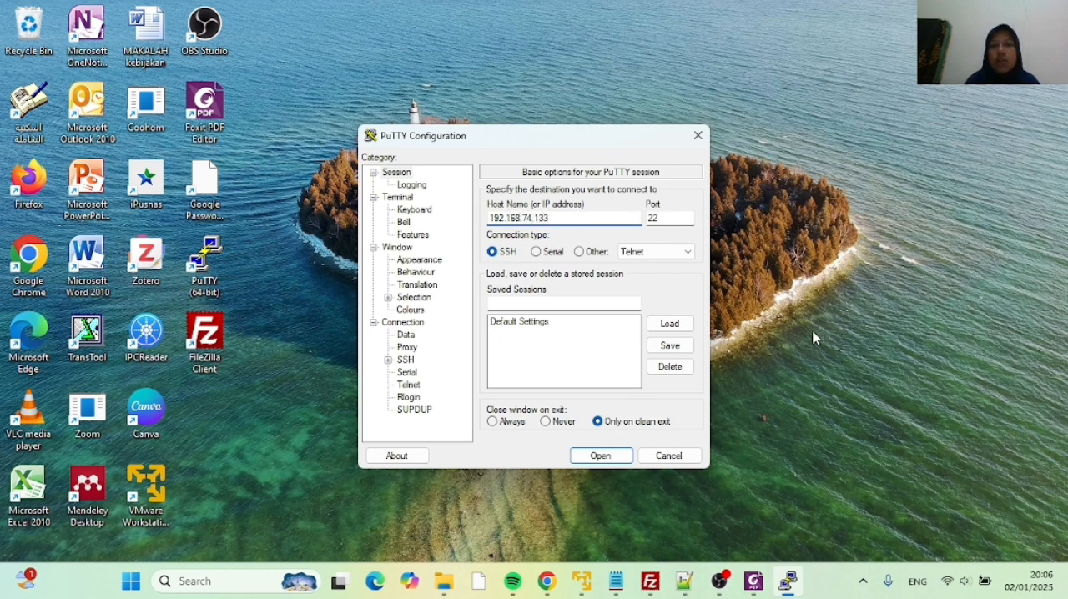
left_click(620, 458)
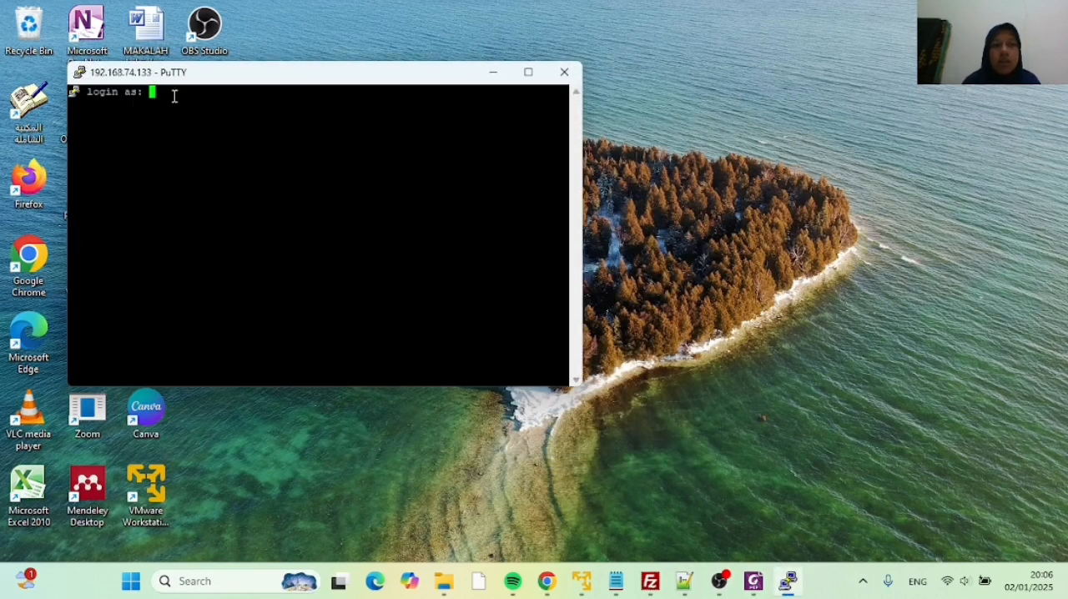
Log in to the Debian server with the account's user name and password
type("dila")
key("Return")
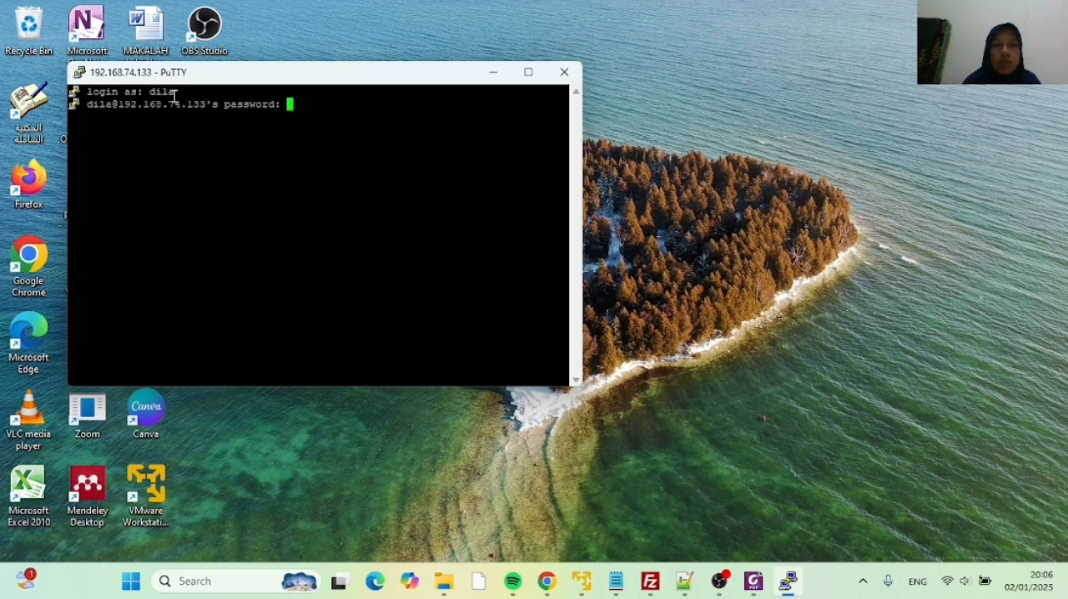
key("Return")
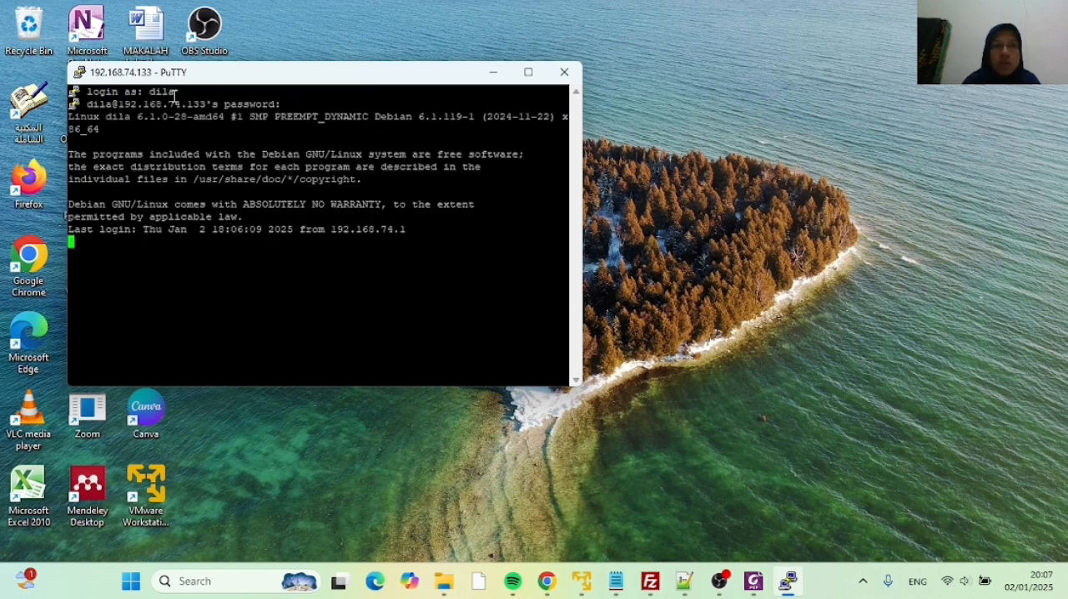
Switch to the root account with su - and its password, and move the terminal window towards the middle of the desktop
type("s")
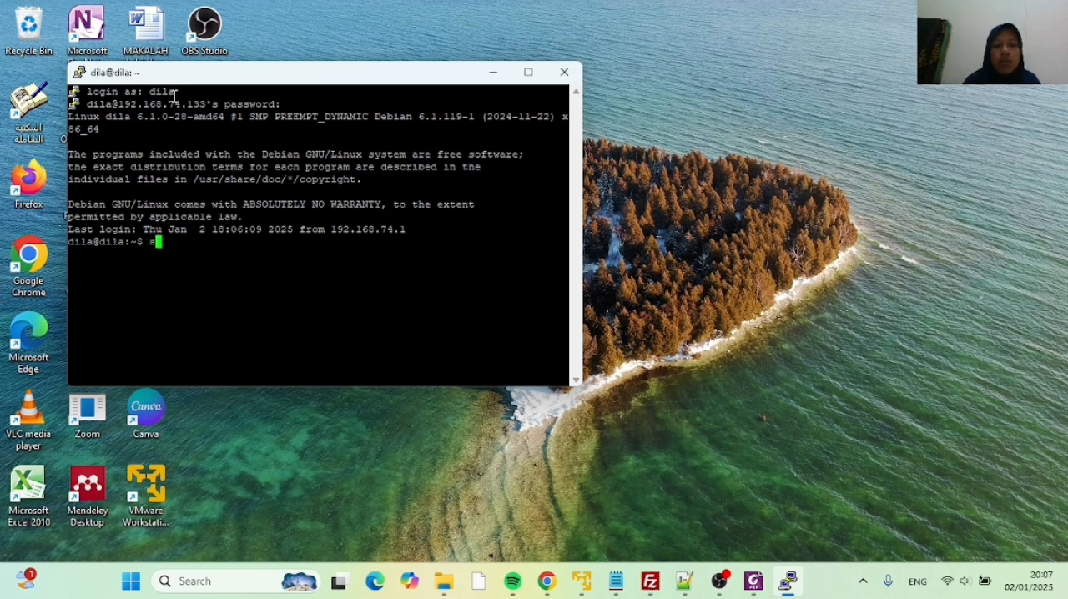
type("u -")
key("Return")
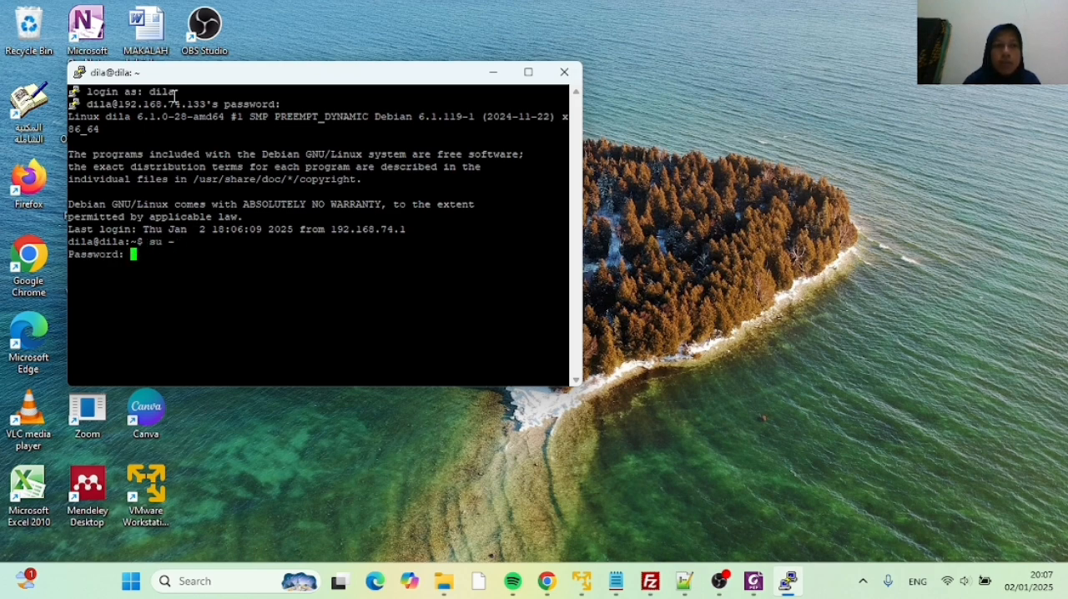
key("Return")
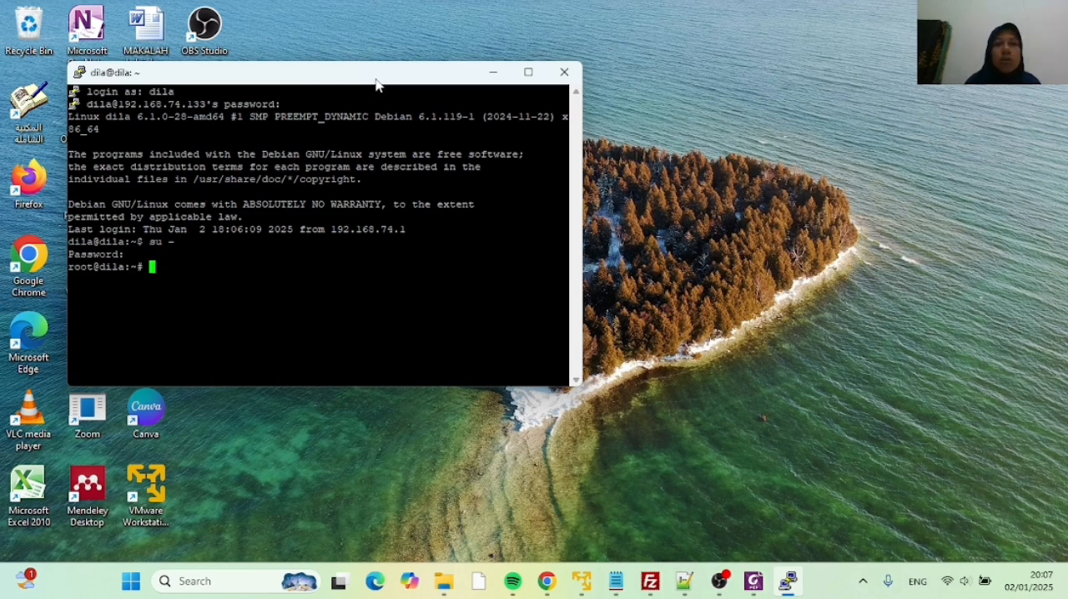
left_click_drag(378, 80, 588, 57)
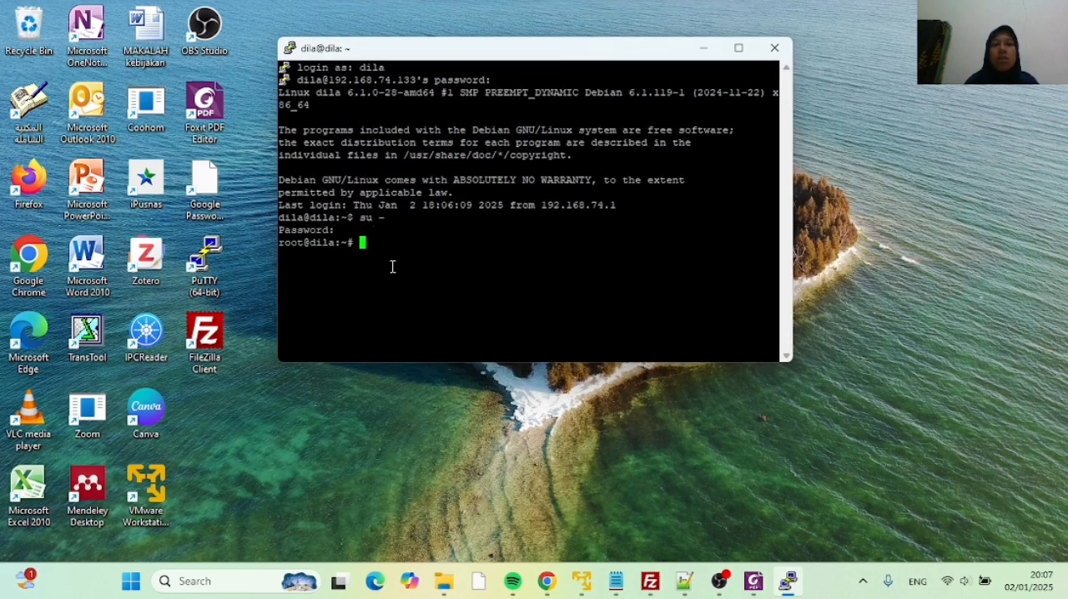
type("s")
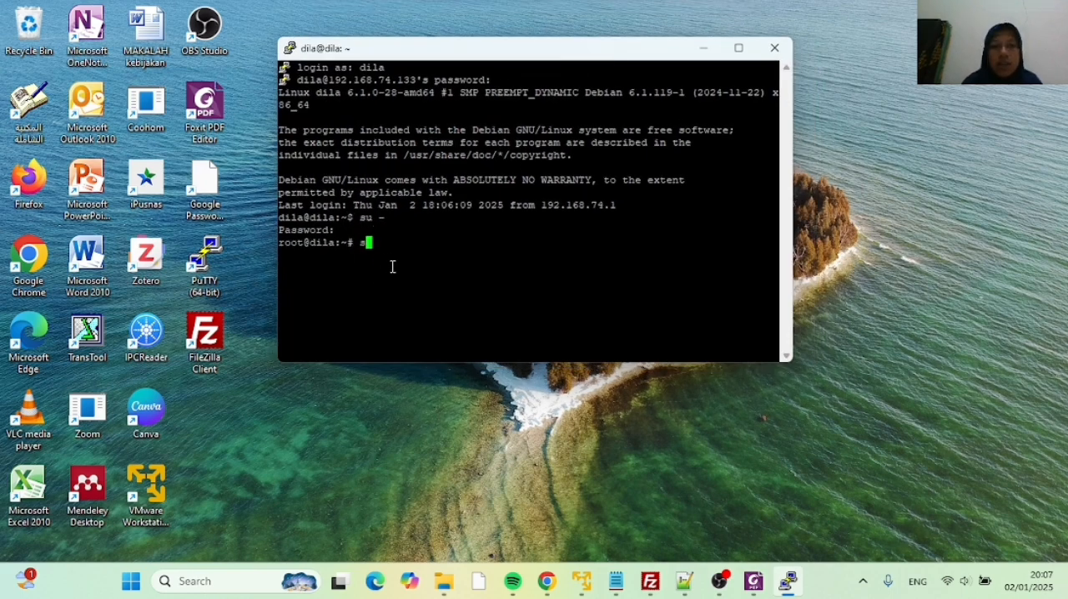
key("BackSpace")
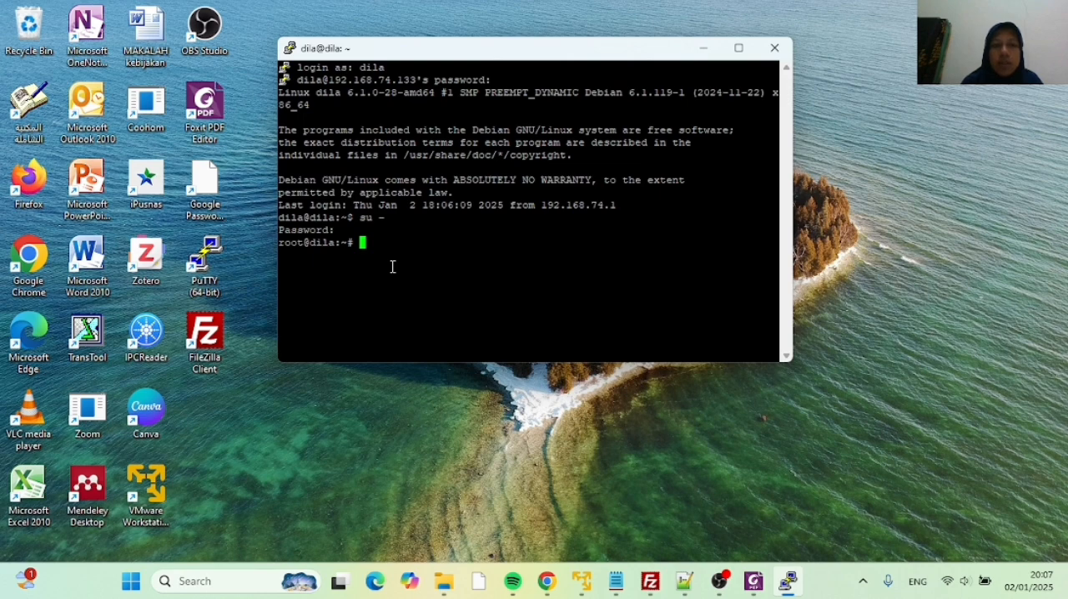
type("su")
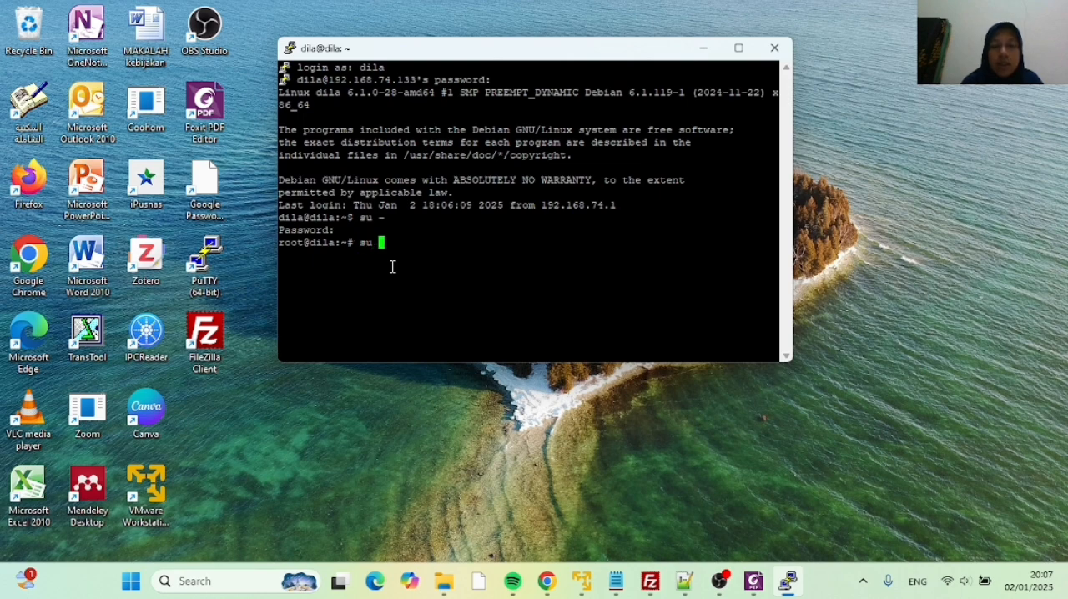
key("BackSpace")
key("BackSpace")
key("BackSpace")
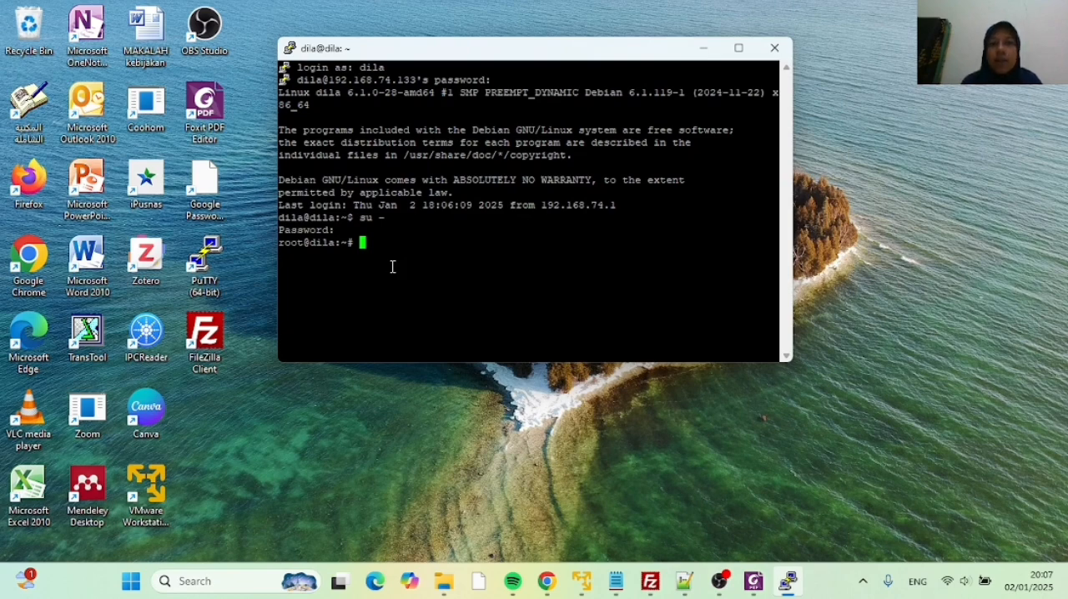
Switch from root to the eprints user by running su eprints
type("su")
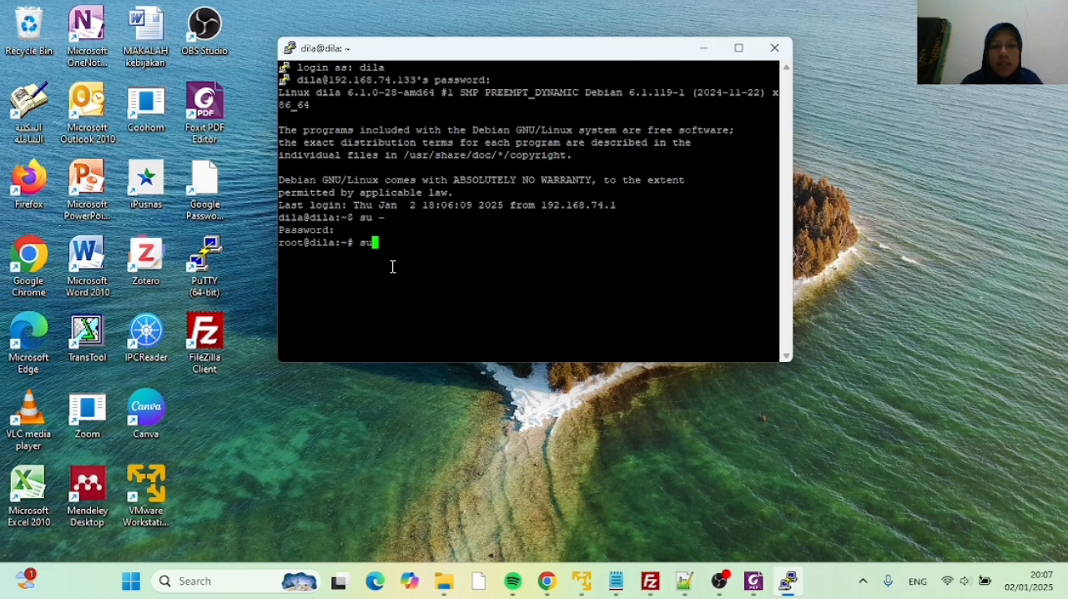
type(" eprints")
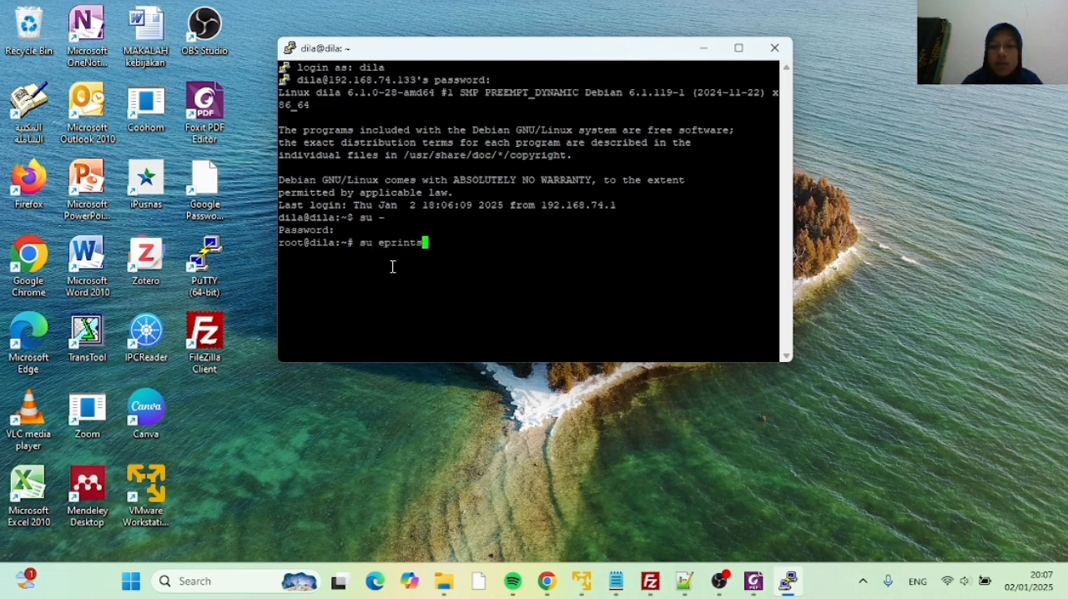
key("Return")
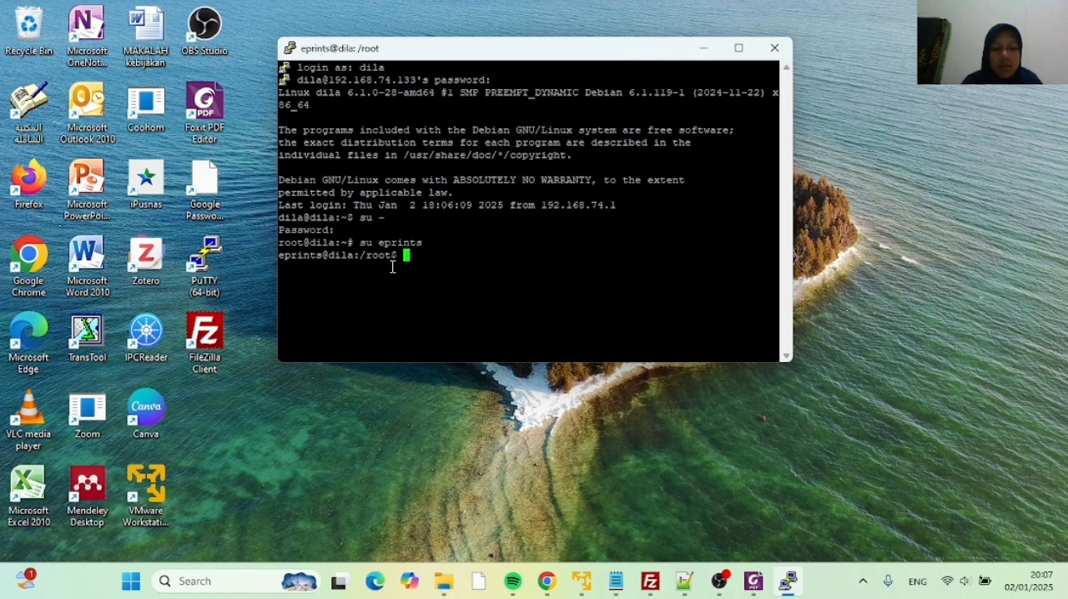
Change the working directory to /opt/eprints3
type("cd /")
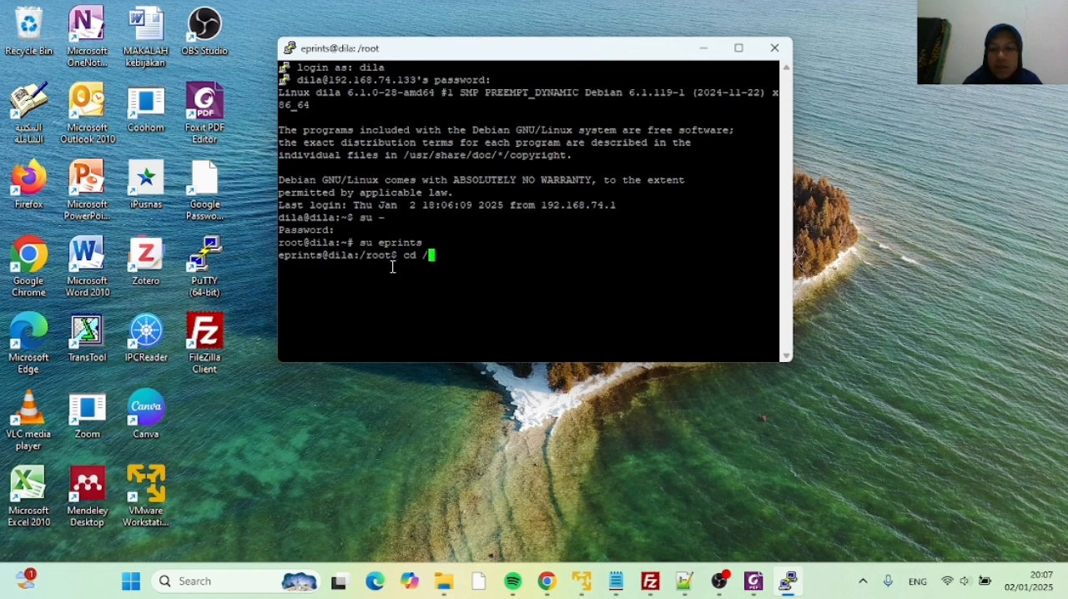
type("opt/")
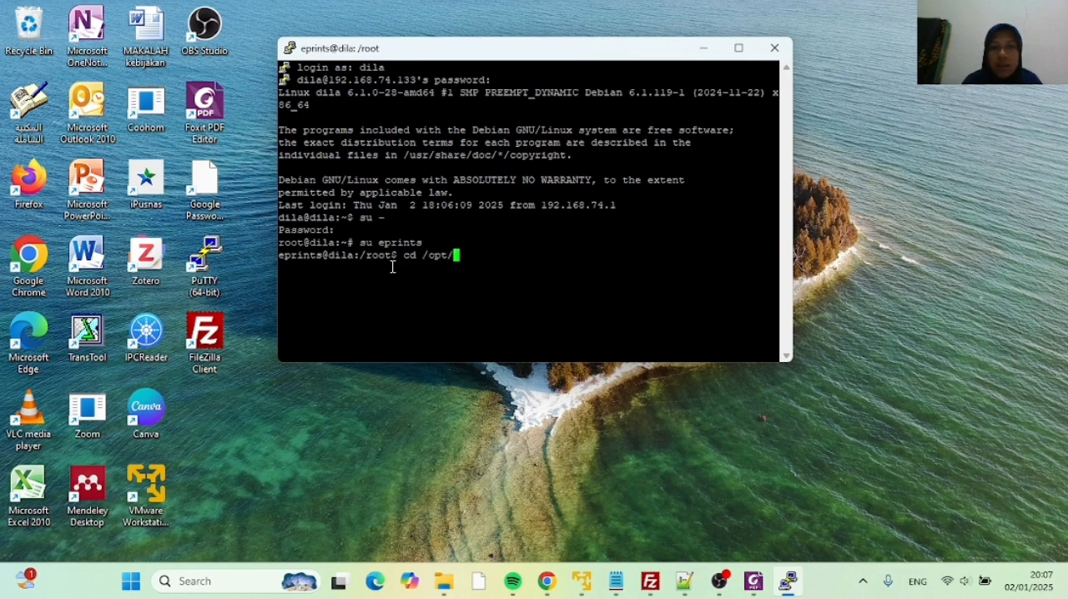
type("eprints3")
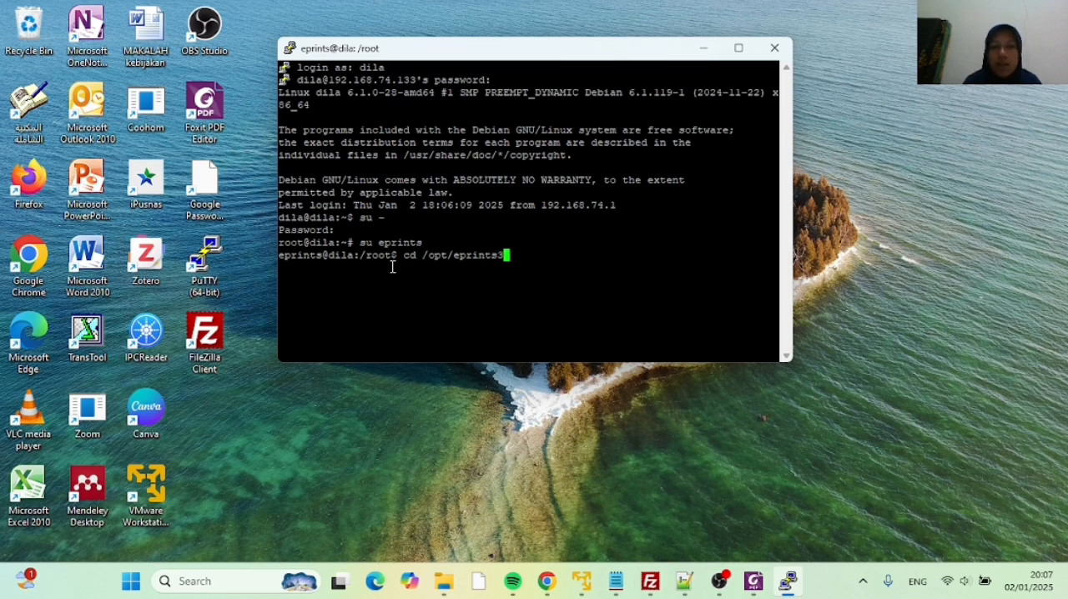
key("Return")
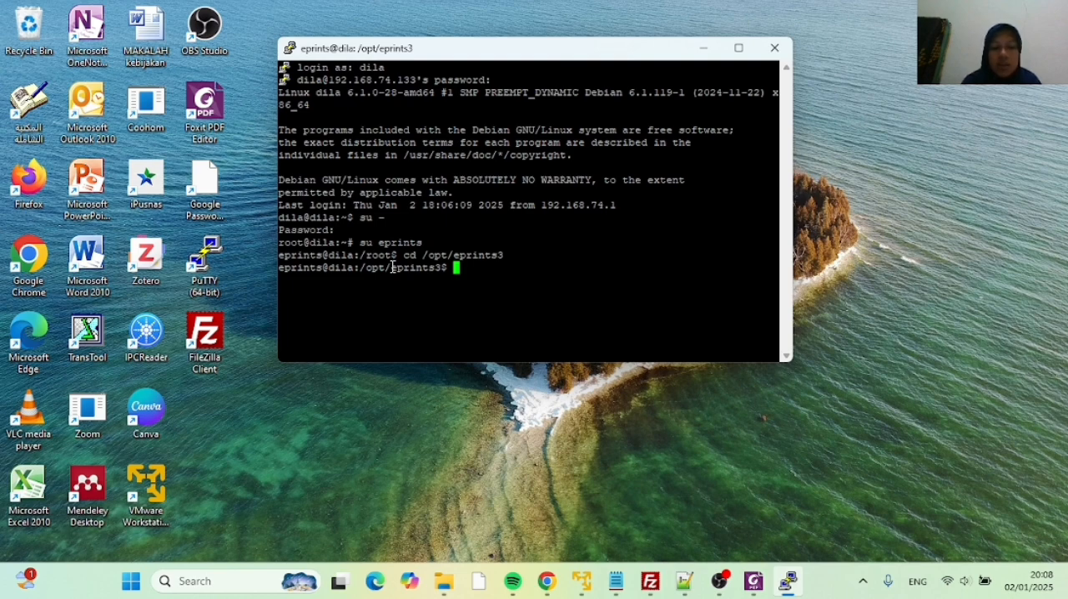
type("bin/ep")
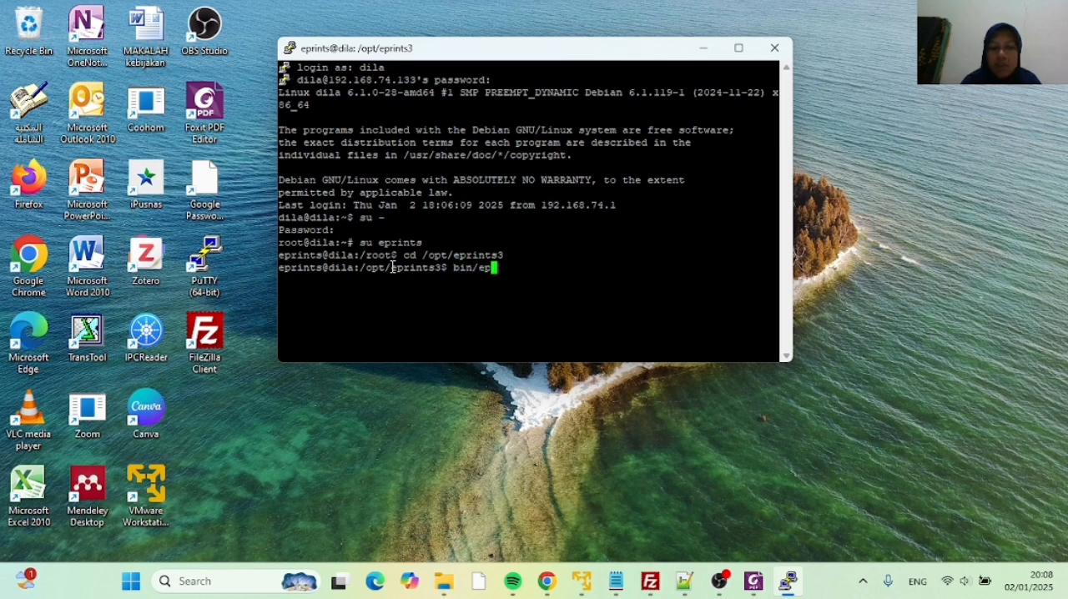
type("admin")
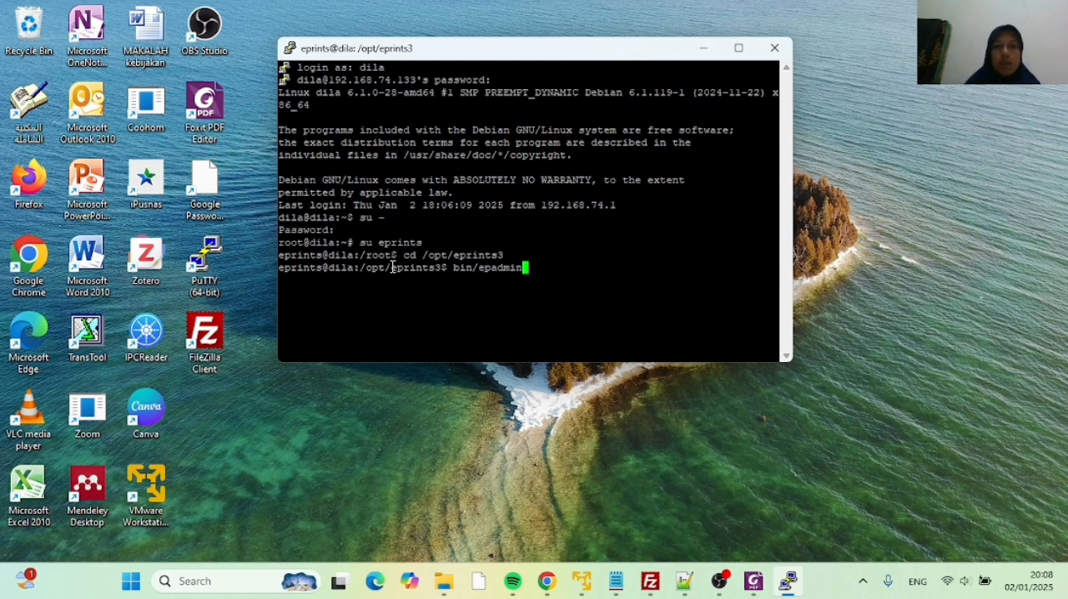
key("BackSpace")
key("BackSpace")
key("BackSpace")
key("BackSpace")
key("BackSpace")
key("BackSpace")
key("BackSpace")
key("BackSpace")
key("BackSpace")
key("BackSpace")
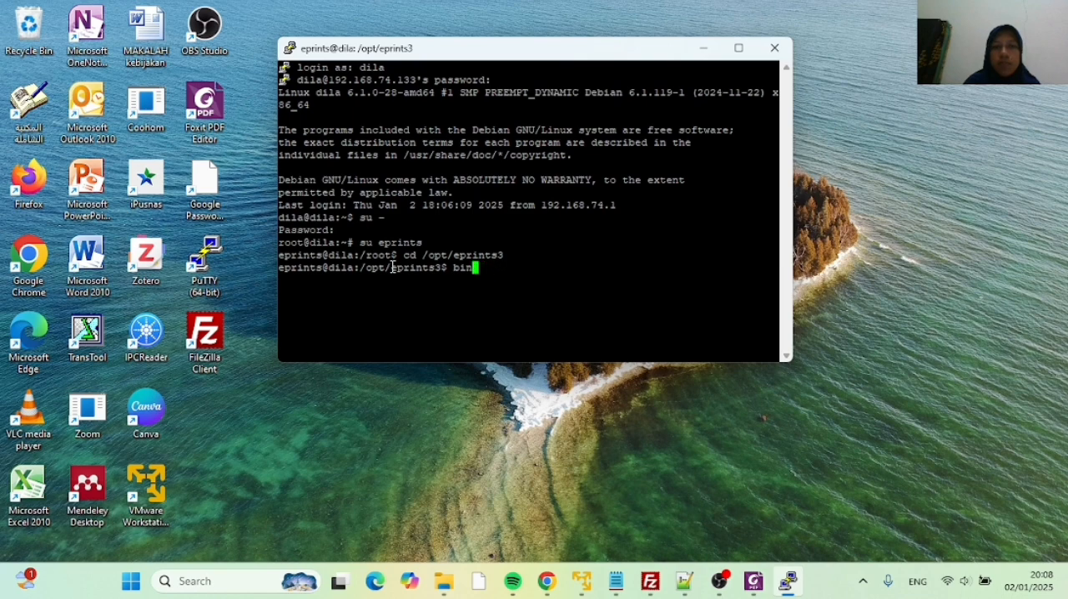
key("BackSpace")
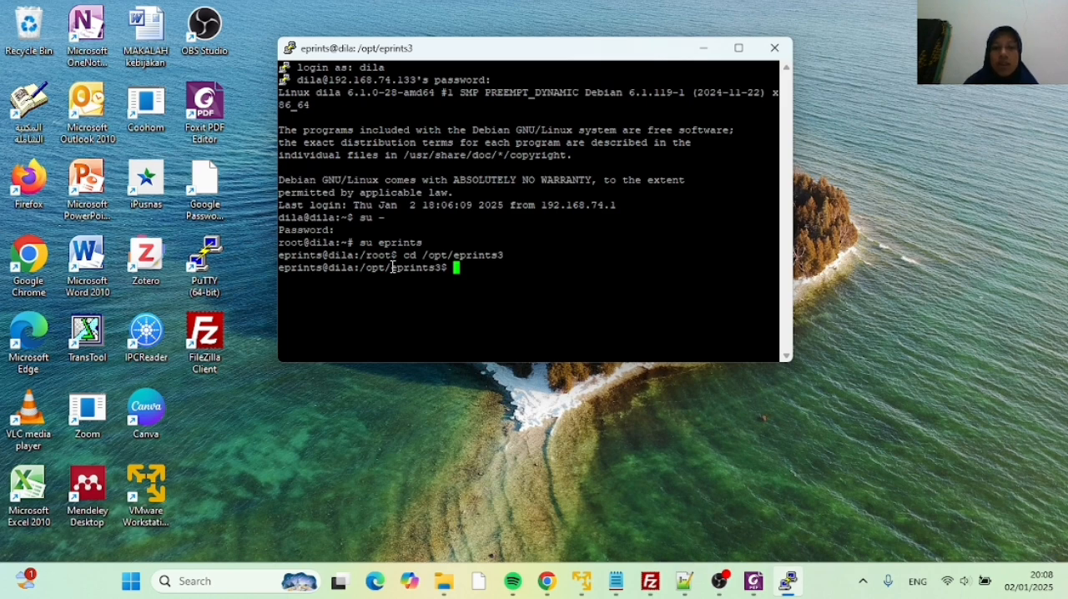
Regenerate the repository's thumbnails by running bin/epadmin redo_thumbnails repositori, and exit the eprints shell to return to root
type("bin")
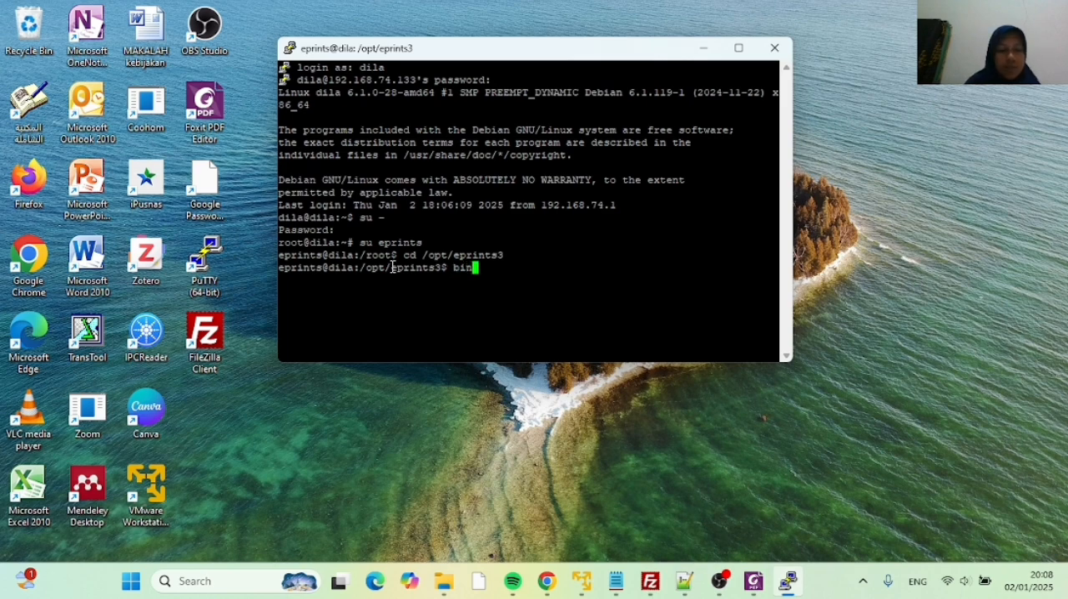
key("BackSpace")
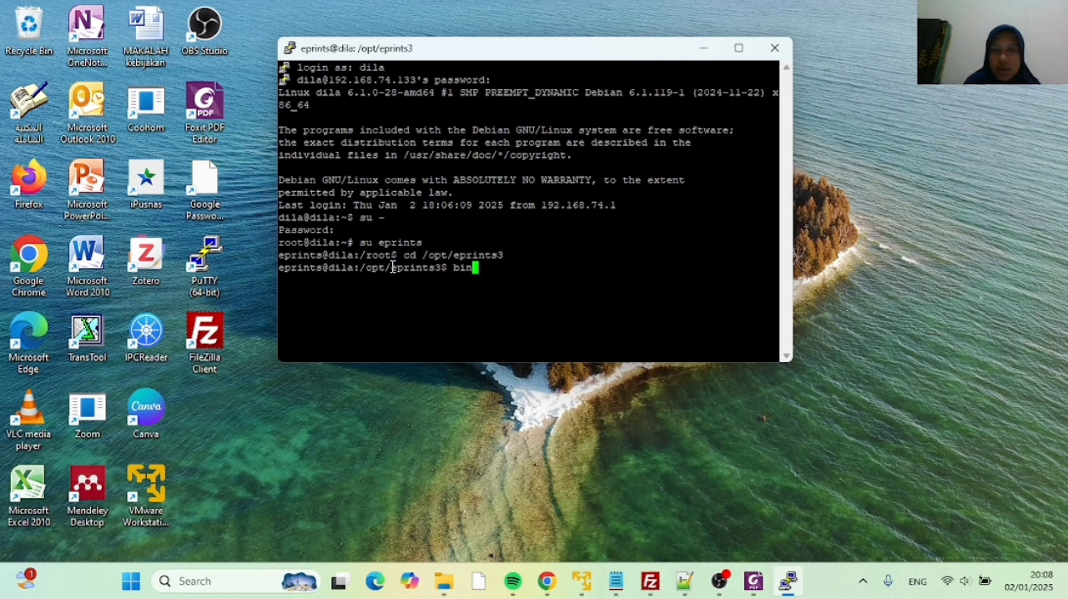
type("/ep")
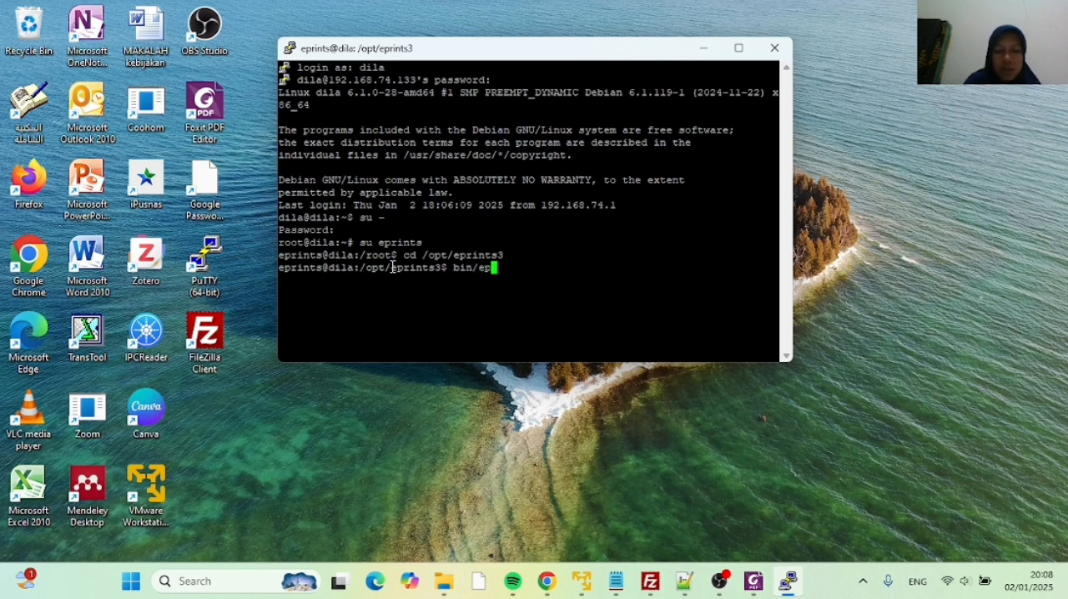
type("ad")
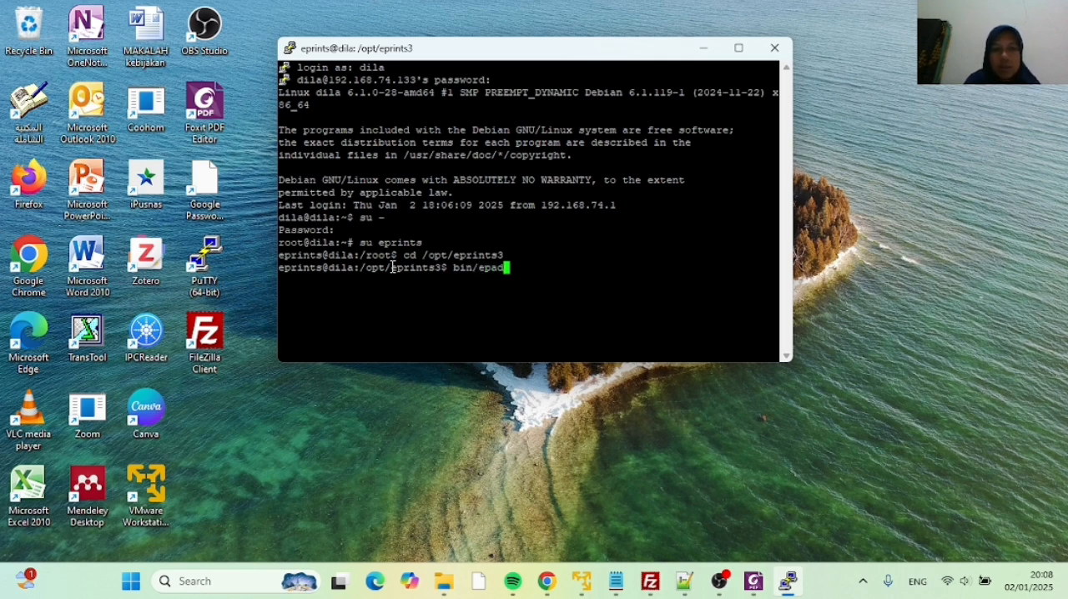
type("min")
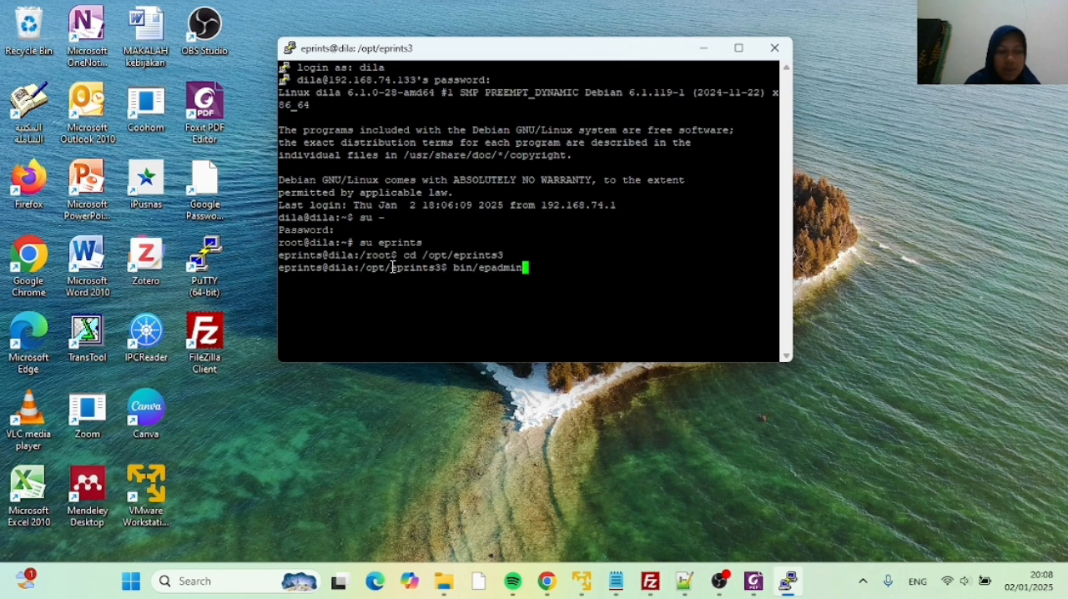
type(" redo")
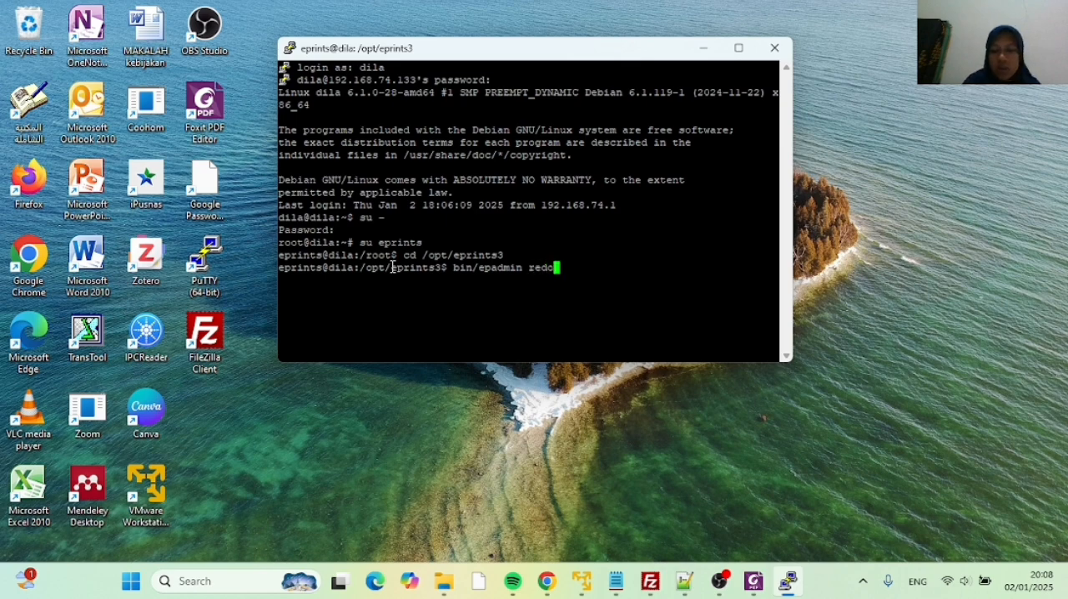
type("_")
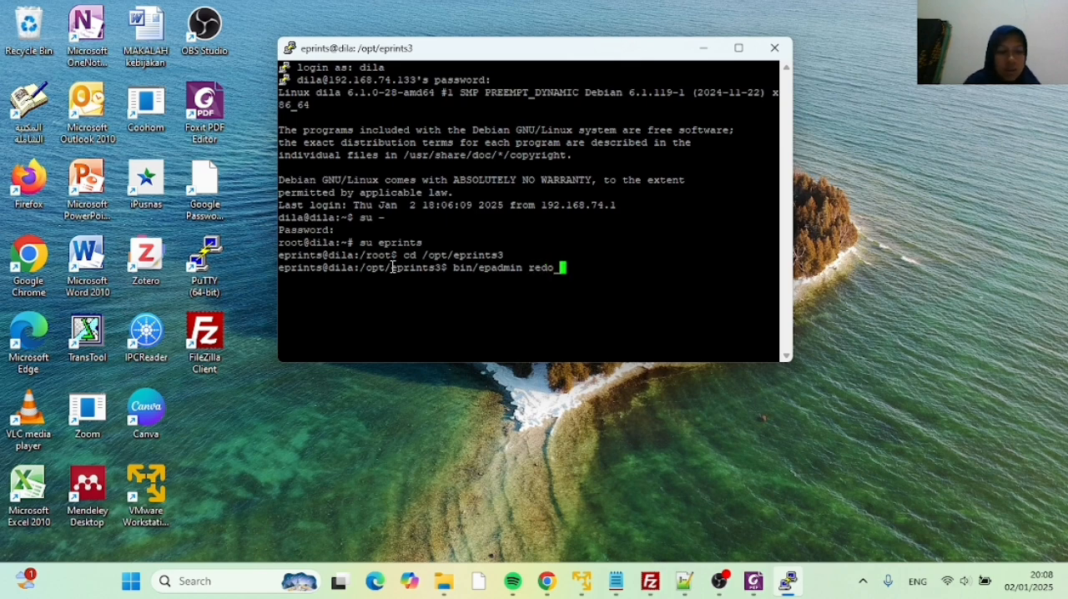
type("thu")
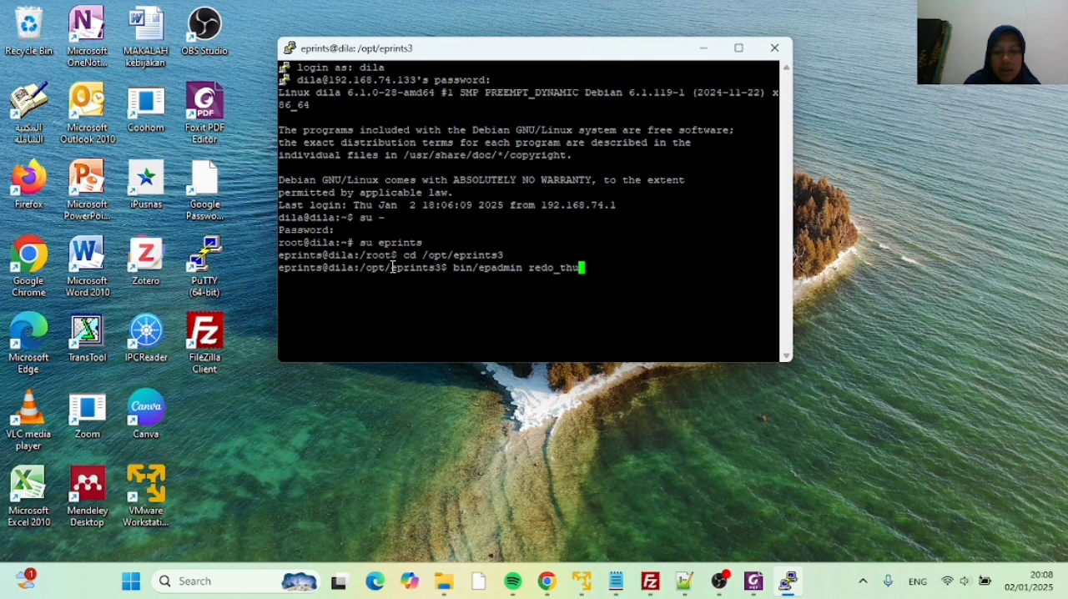
type("mbnails")
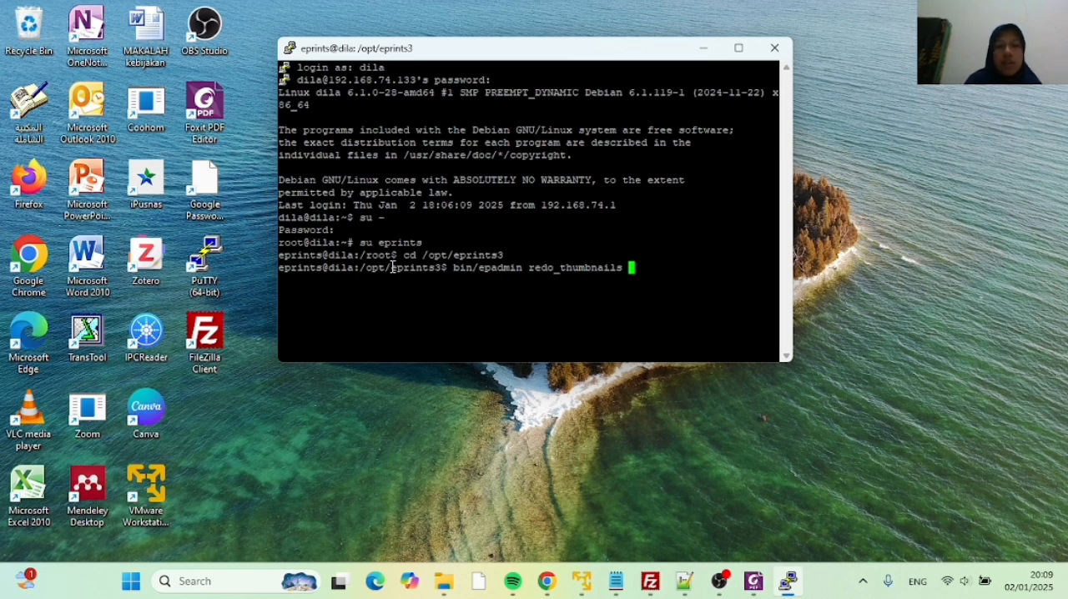
type(" re")
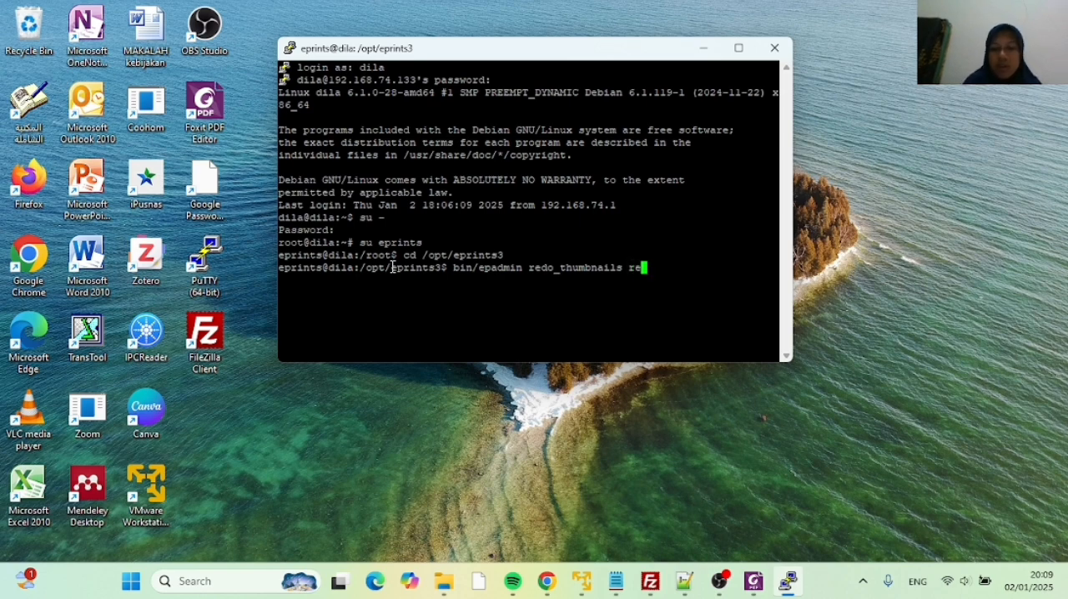
type("posit")
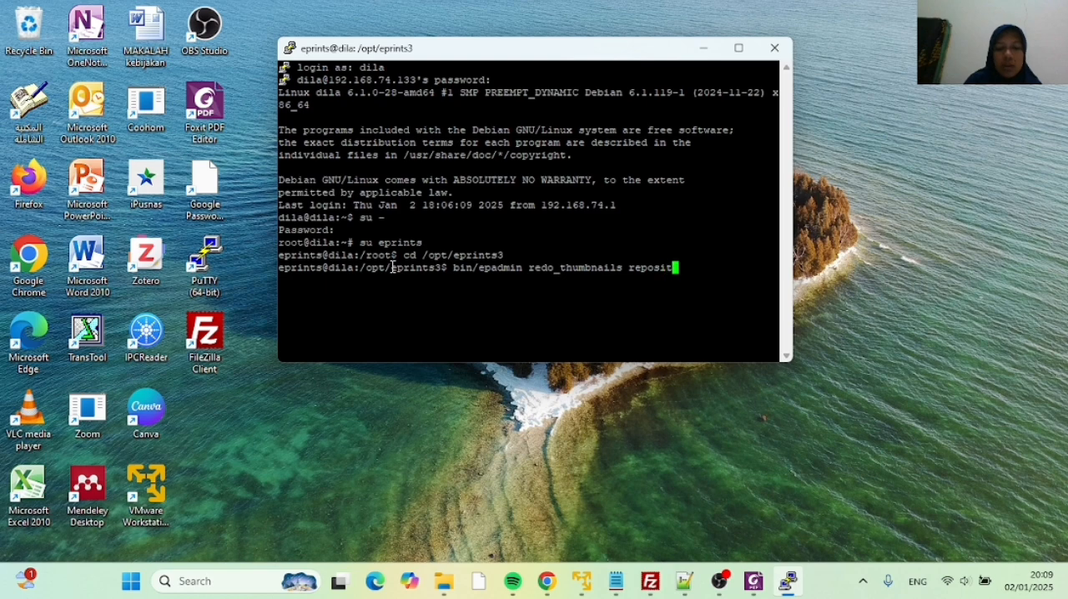
type("ori")
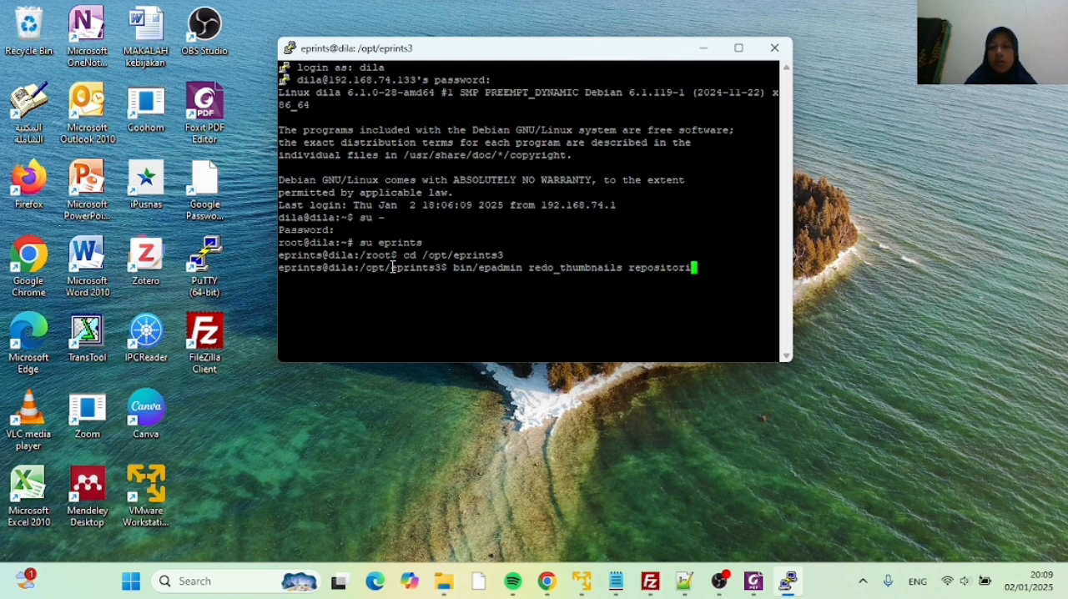
key("Return")
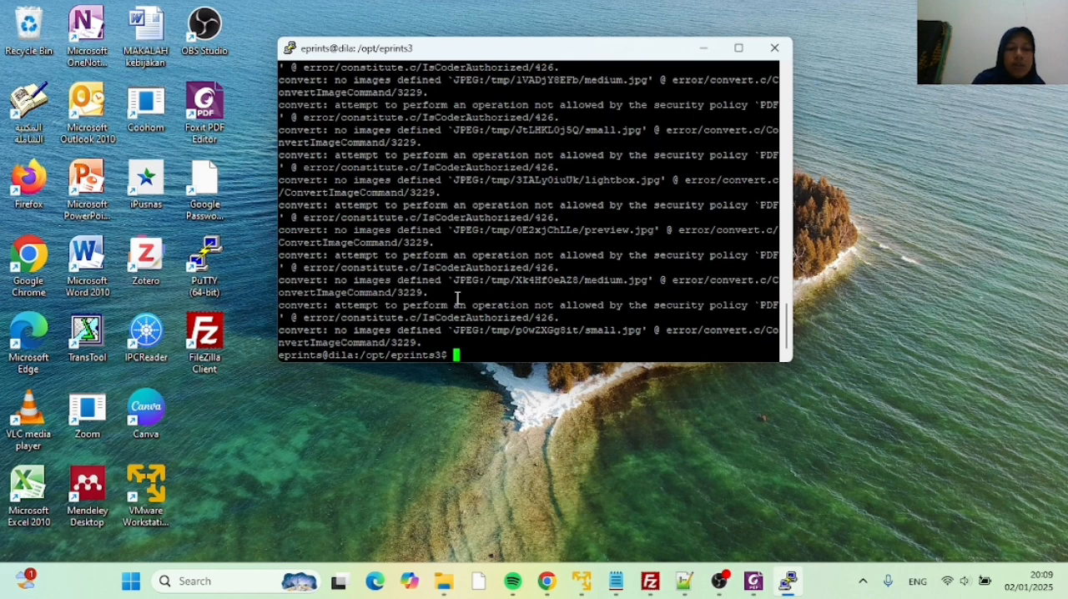
type("exit")
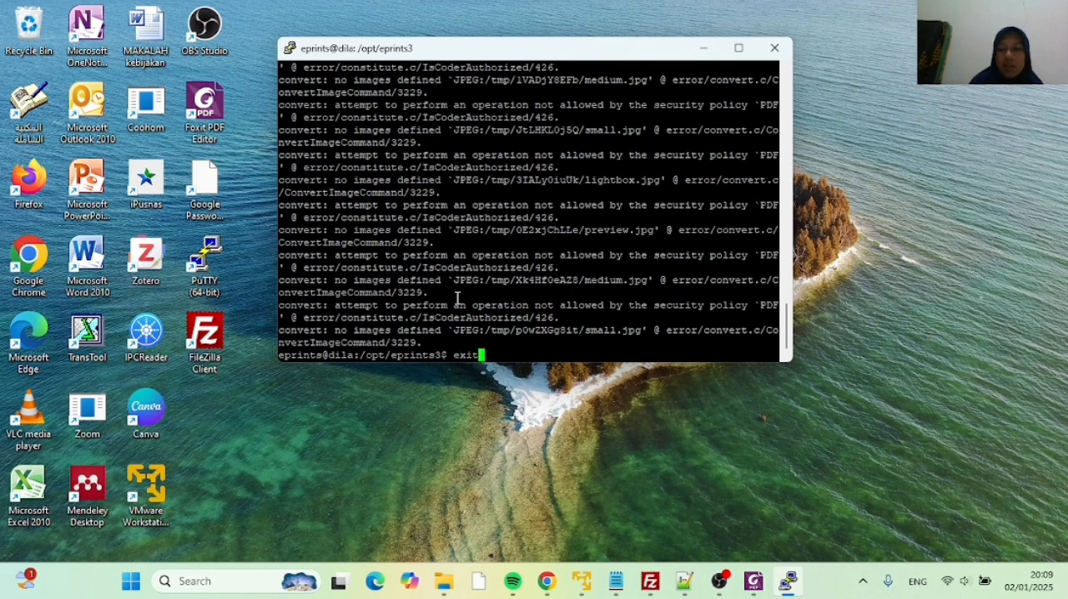
key("Return")
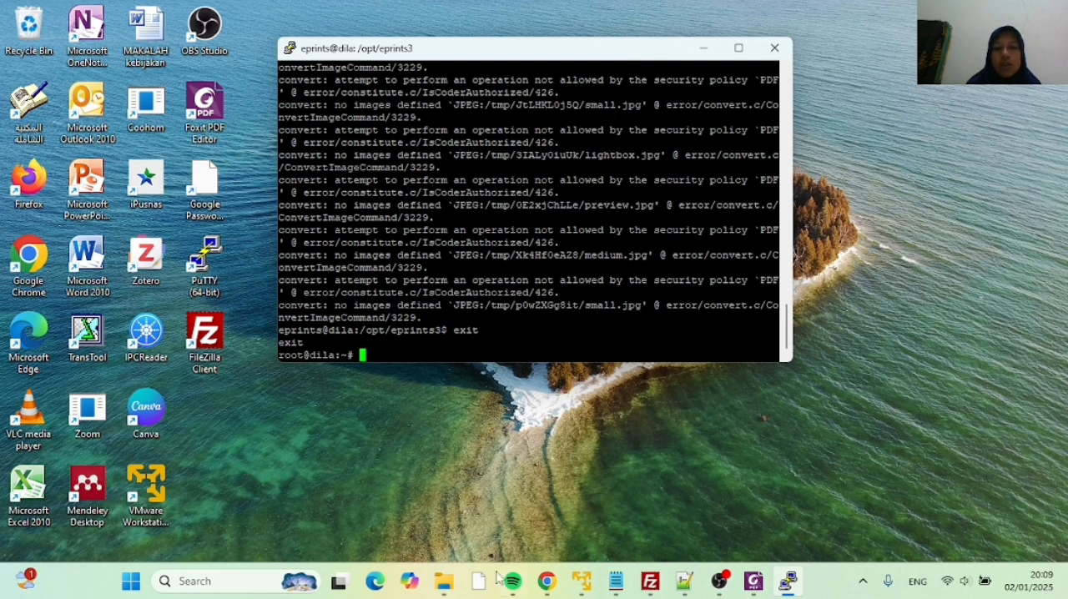
Switch to File Explorer and open the text file panduan perintah from D:\manajemen perpustakaan\File Pendukung UAS MPD\File Pendukung UAS MPD
mouse_move(449, 589)
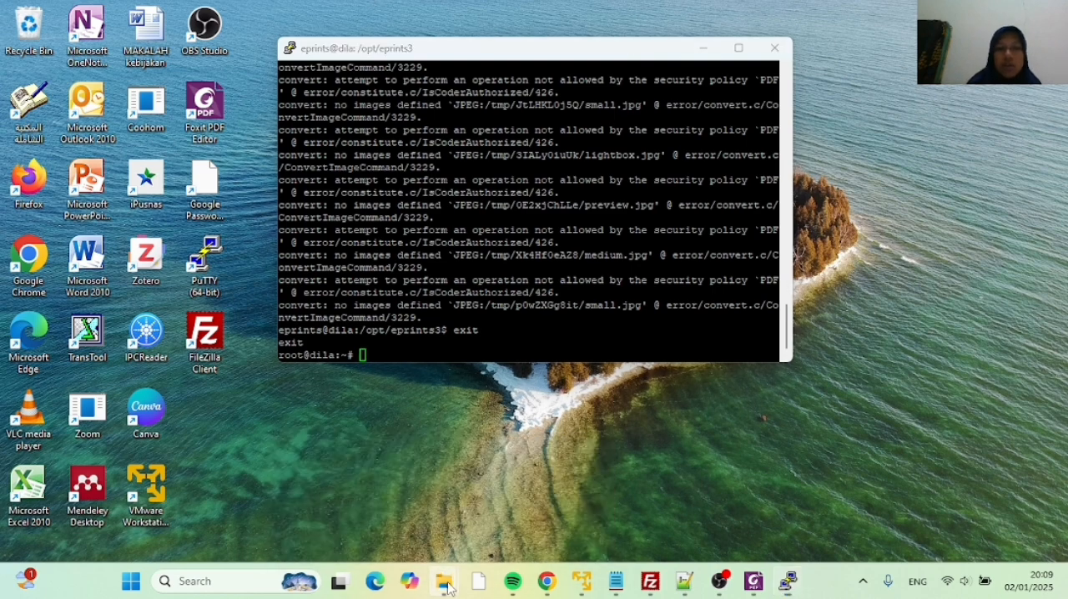
left_click(394, 519)
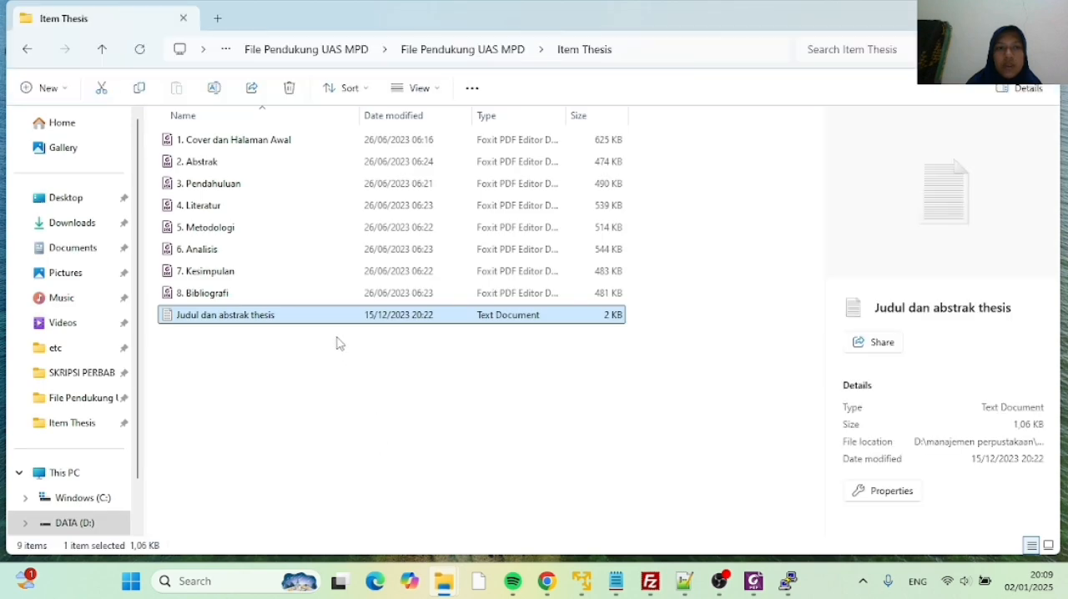
scroll(78, 446, "down", 1)
left_click(77, 468)
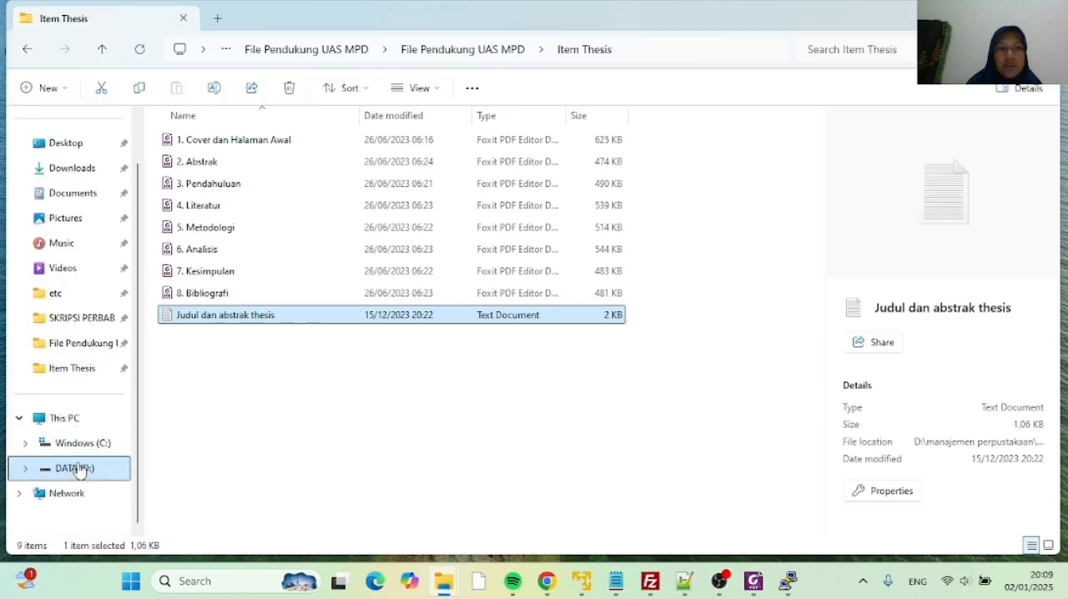
scroll(217, 359, "down", 2)
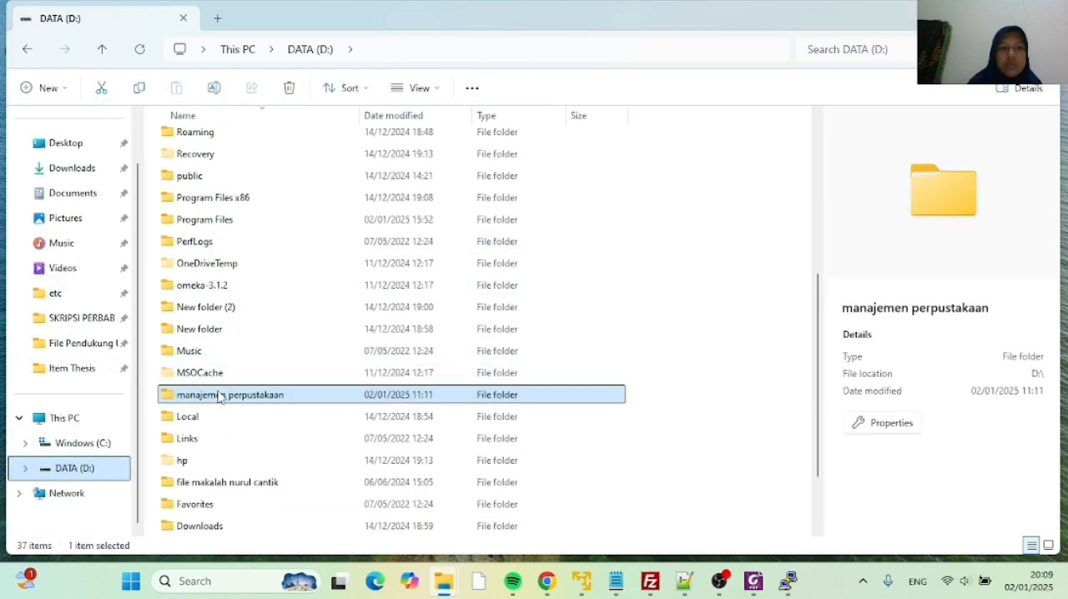
double_click(219, 393)
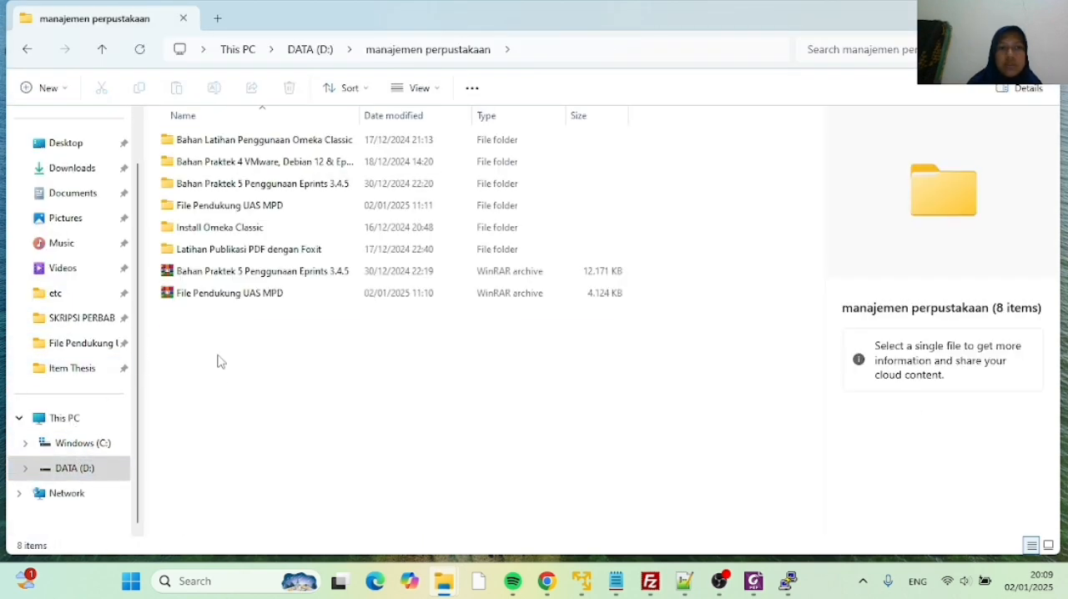
double_click(236, 204)
double_click(248, 150)
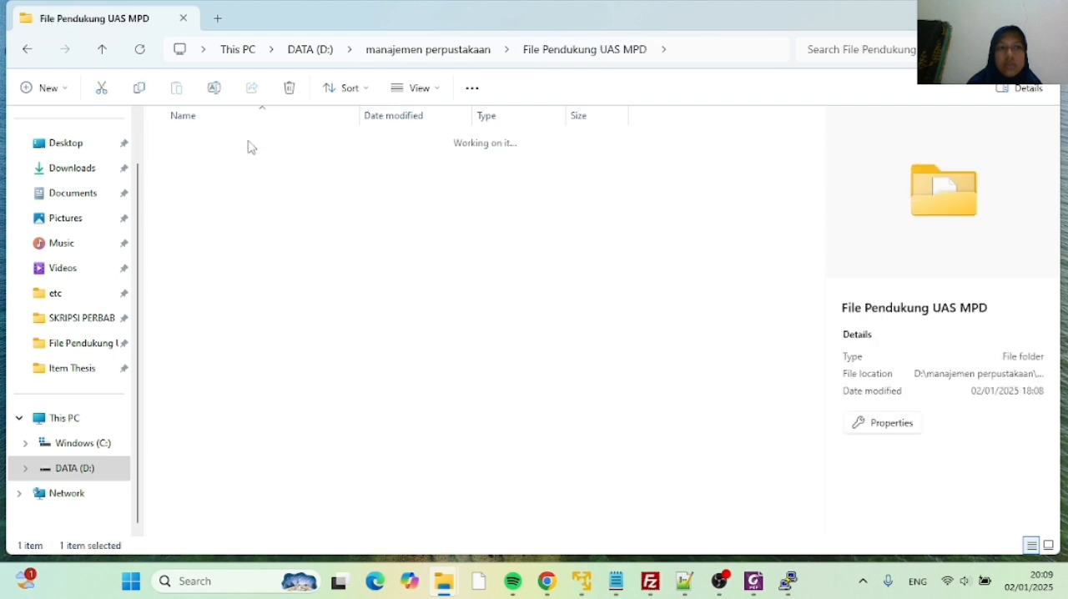
left_click(220, 186)
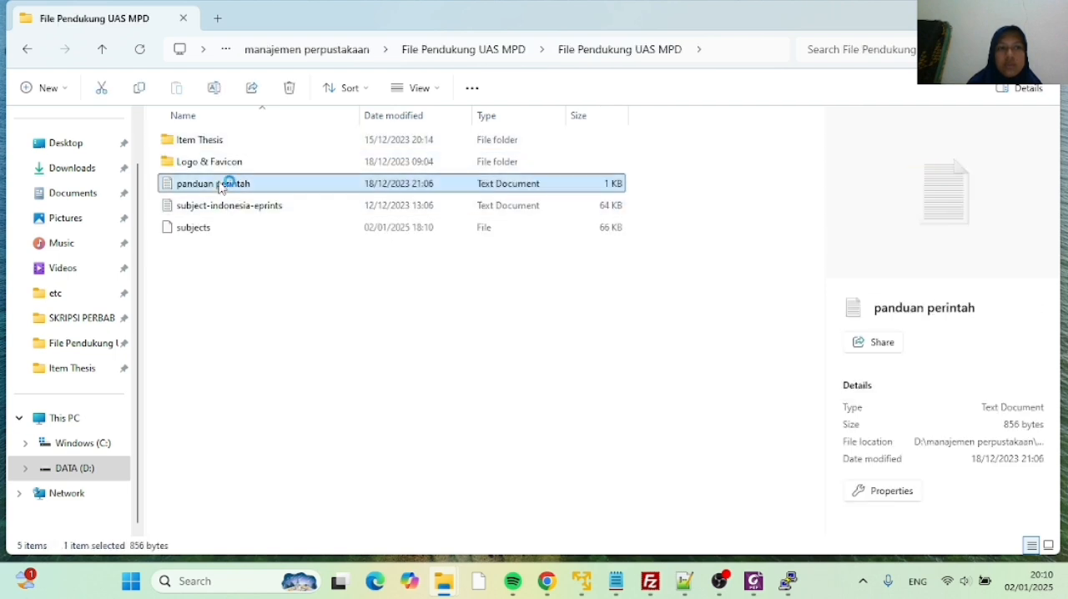
double_click(221, 187)
scroll(417, 299, "down", 4)
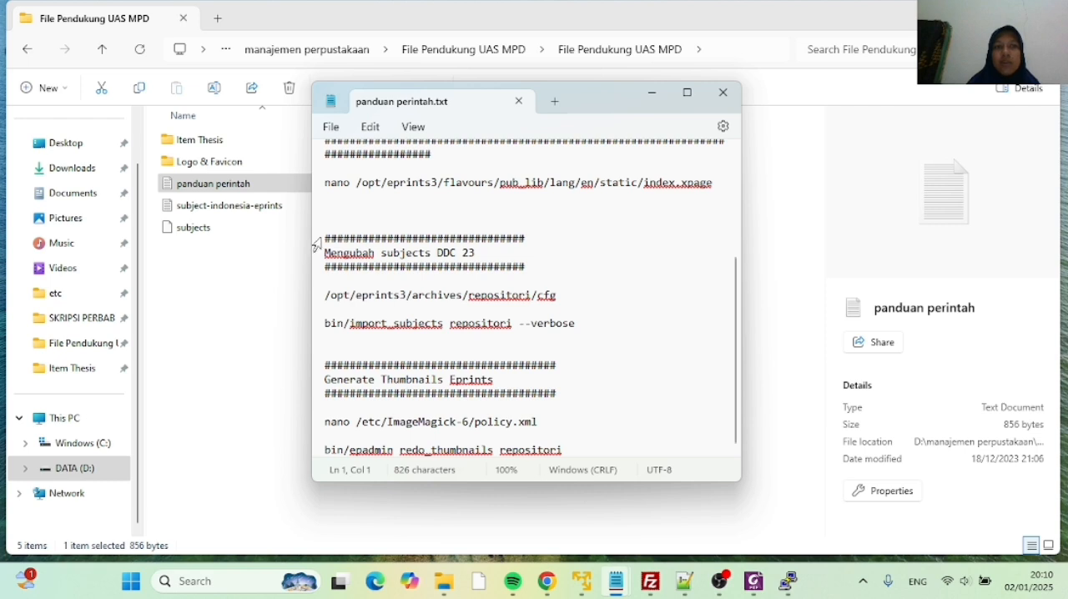
Copy the command nano /etc/ImageMagick-6/policy.xml from the Generate Thumbnails Eprints section and switch to the PuTTY terminal
left_click(539, 423)
left_click_drag(539, 423, 357, 405)
key("super+c")
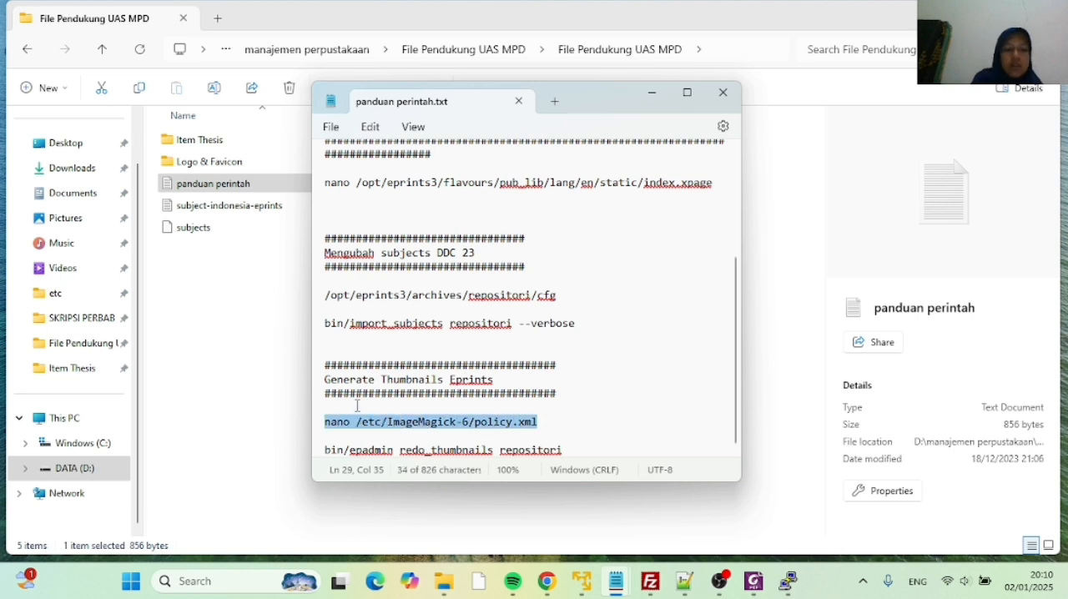
mouse_move(513, 581)
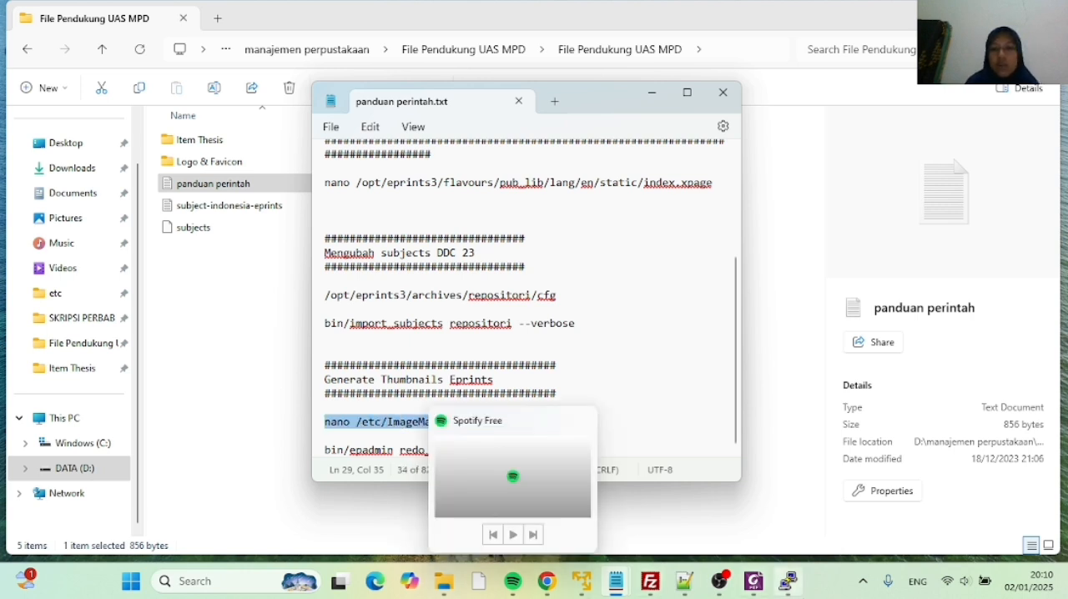
mouse_move(725, 589)
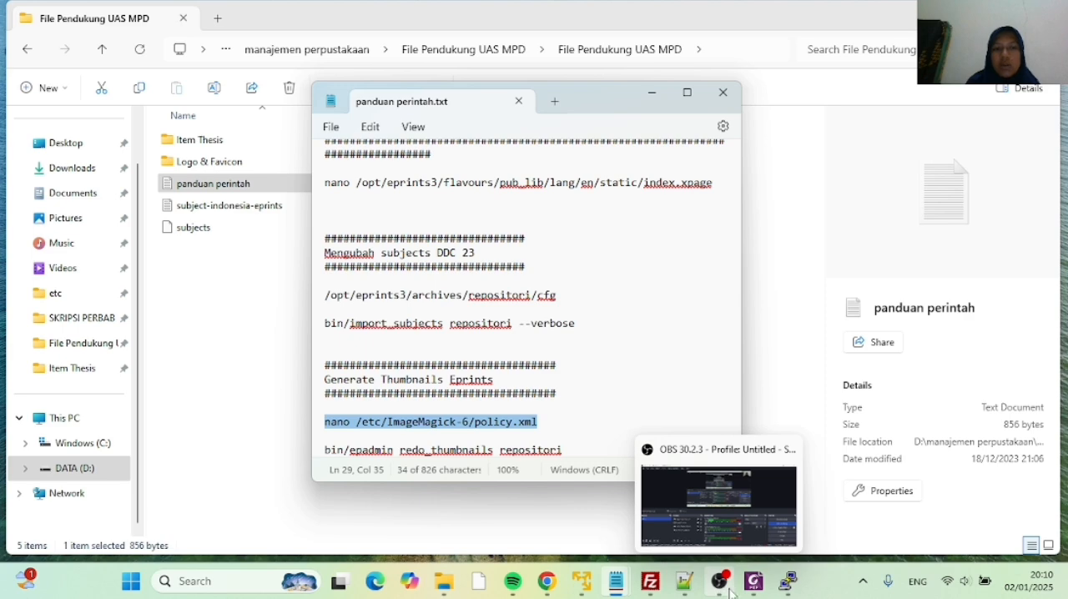
left_click(788, 582)
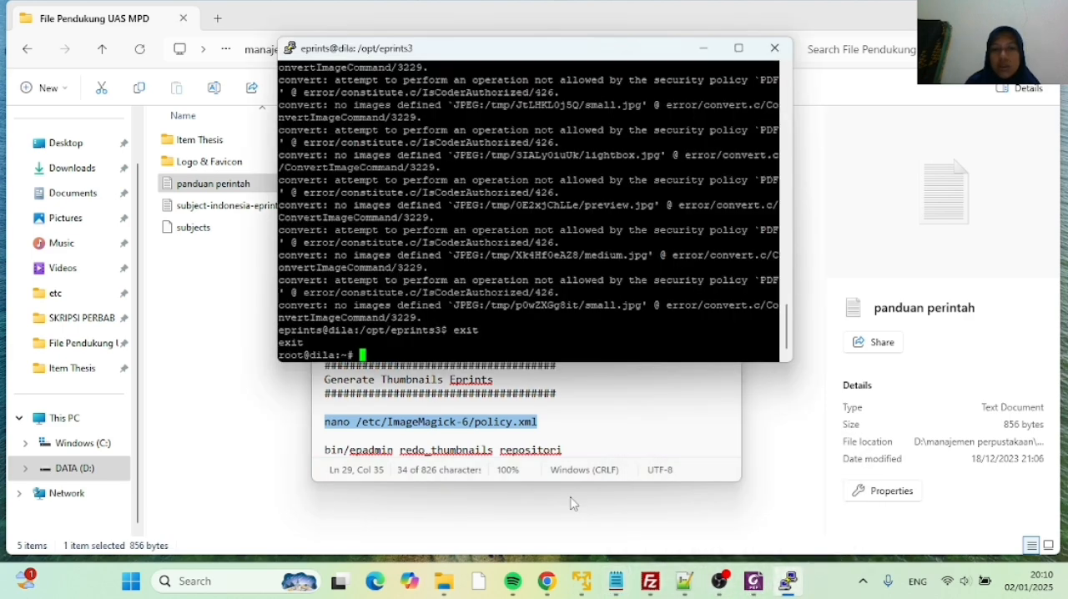
Open /etc/ImageMagick-6/policy.xml in nano and go to the PDF coder policy line under "disable ghostscript format types"
right_click(405, 365)
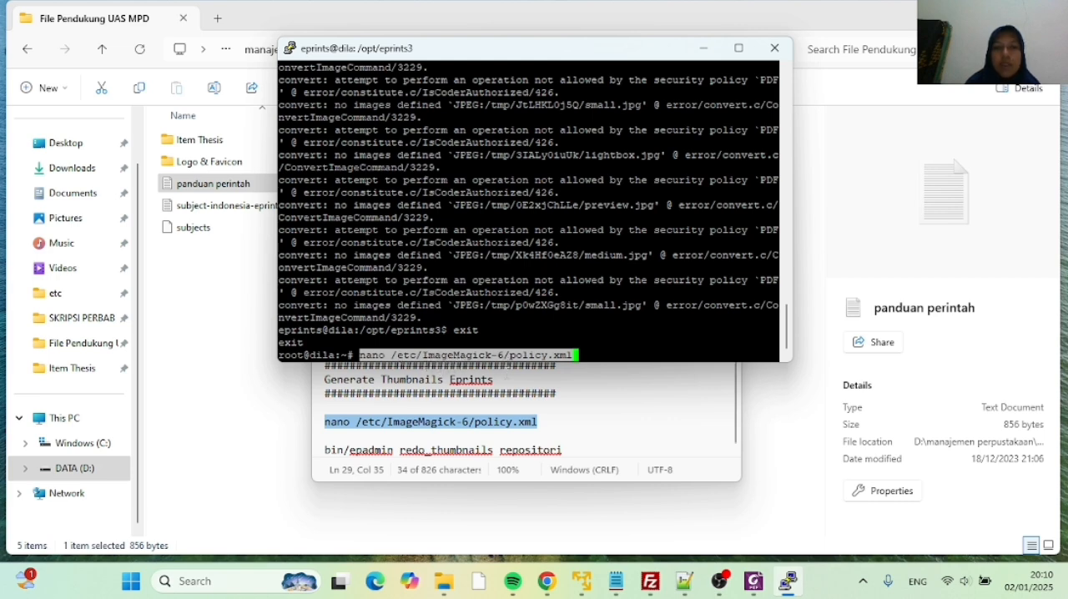
key("Return")
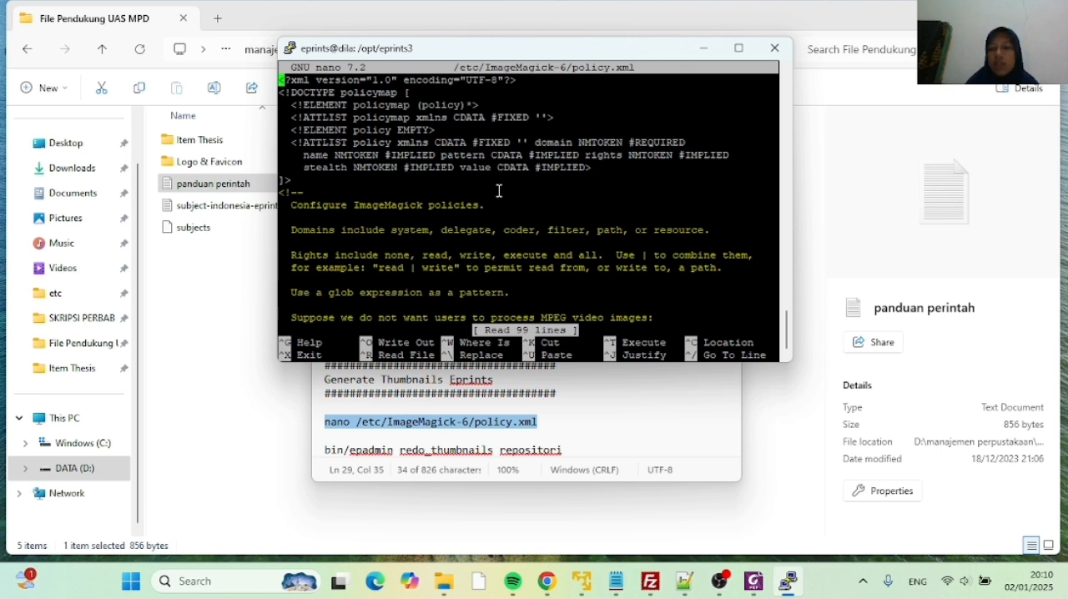
key("Down")
key("Down")
key("Down")
key("Down")
key("Down")
key("Down")
key("Down")
key("Down")
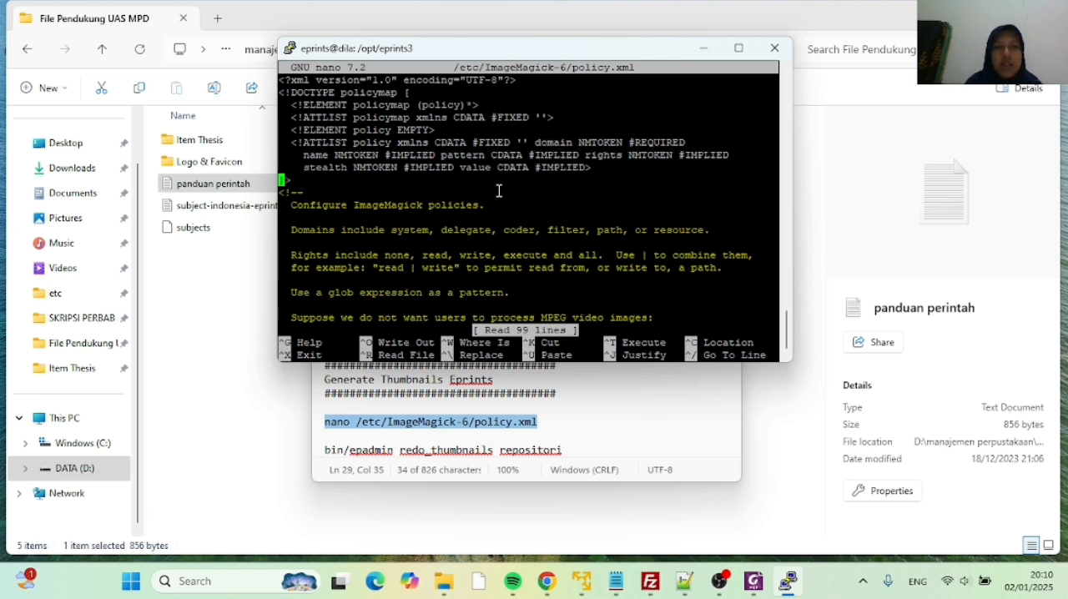
key("Down")
key("Down")
key("Down")
key("Down")
key("Down")
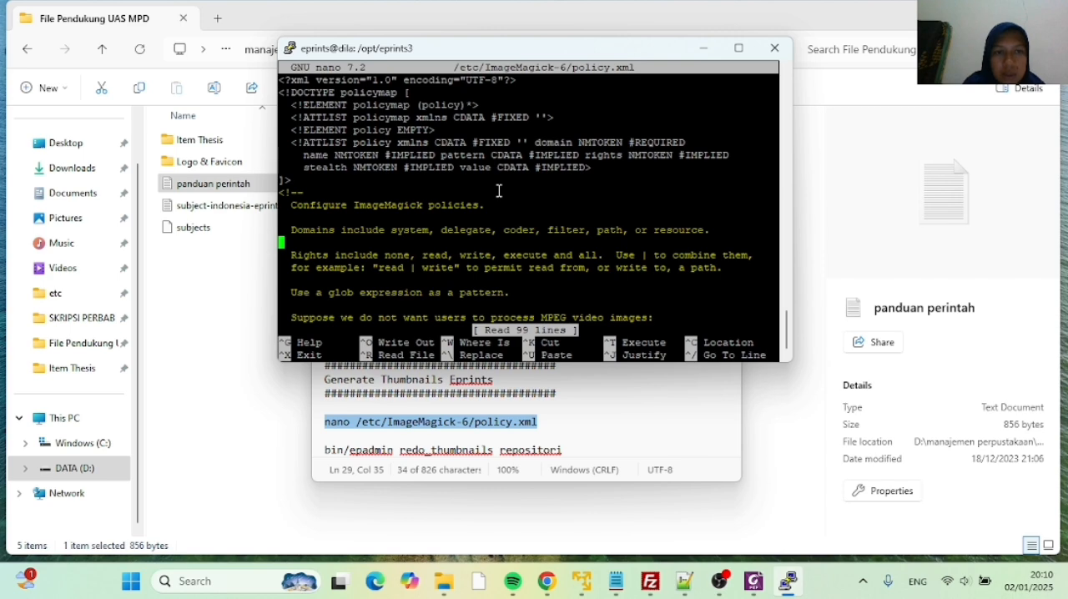
key("Down")
key("Down")
key("Down")
key("Down")
key("Down")
key("Down")
key("Down")
key("Down")
key("Down")
key("Down")
key("Down")
key("Down")
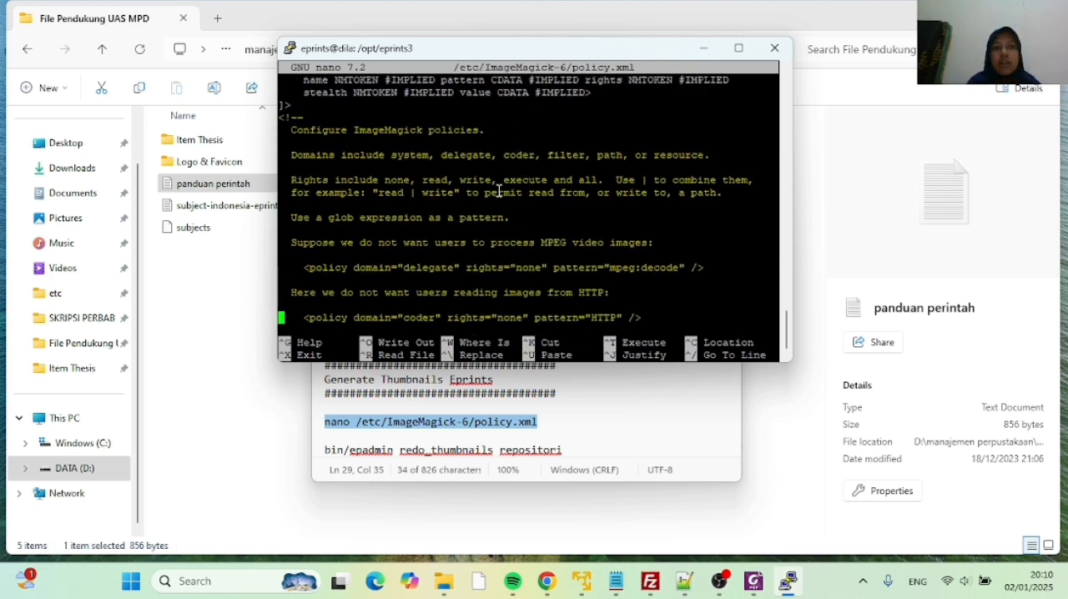
key("Down")
key("Down")
key("Down")
key("Down")
key("Down")
key("Down")
key("Down")
key("Down")
key("Down")
key("Down")
key("Down")
key("Down")
key("Down")
key("Down")
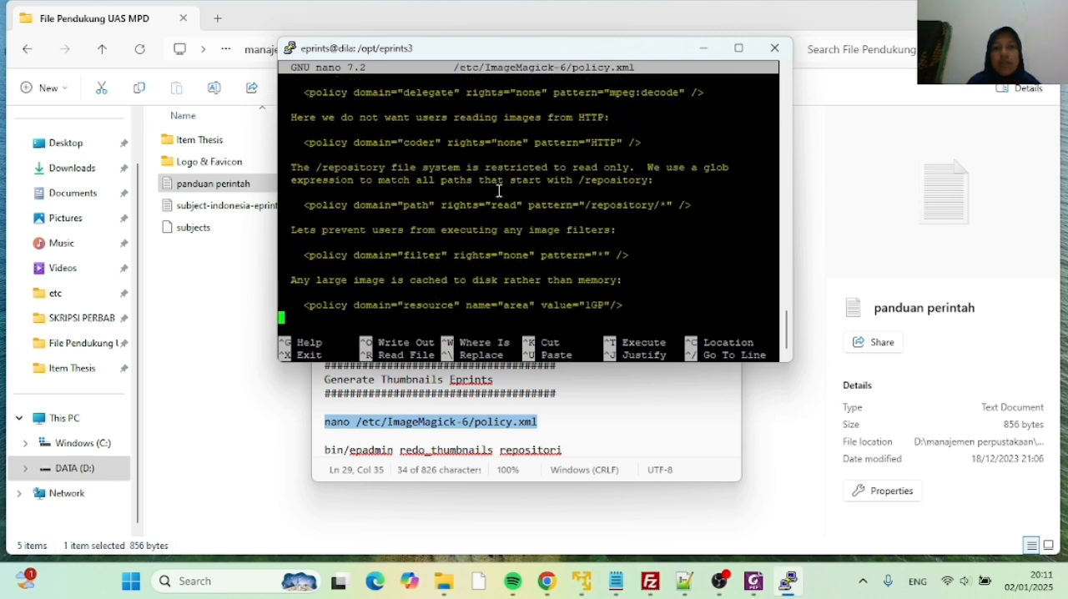
key("Down")
key("Down")
key("Down")
key("Down")
key("Down")
key("Down")
key("Down")
key("Down")
key("Down")
key("Down")
key("Down")
key("Down")
key("Down")
key("Down")
key("Down")
key("Down")
key("Down")
key("Down")
key("Down")
key("Down")
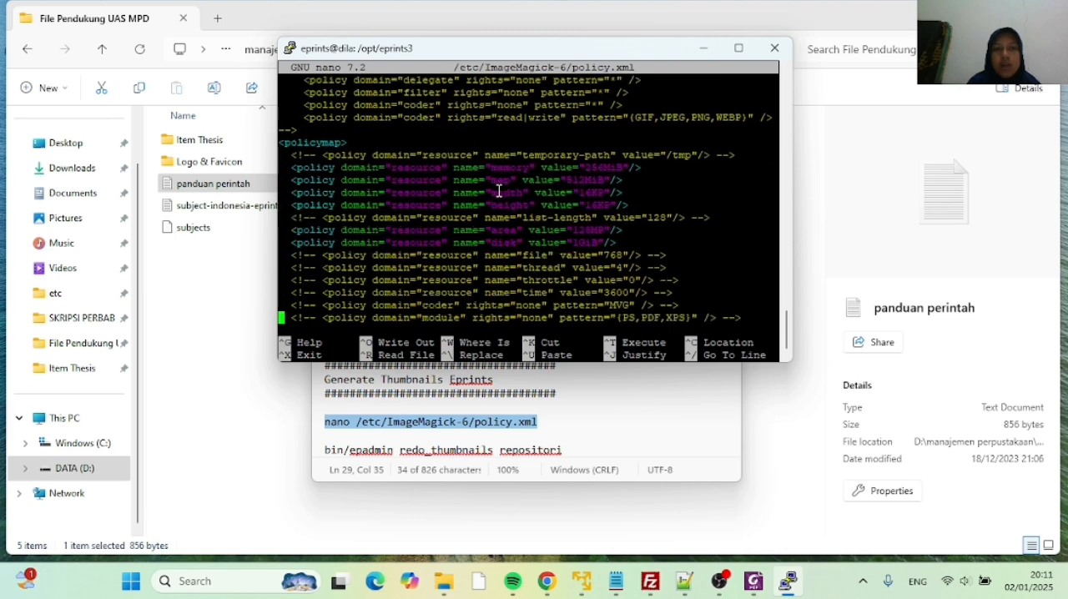
key("Down")
key("Down")
key("Down")
key("Down")
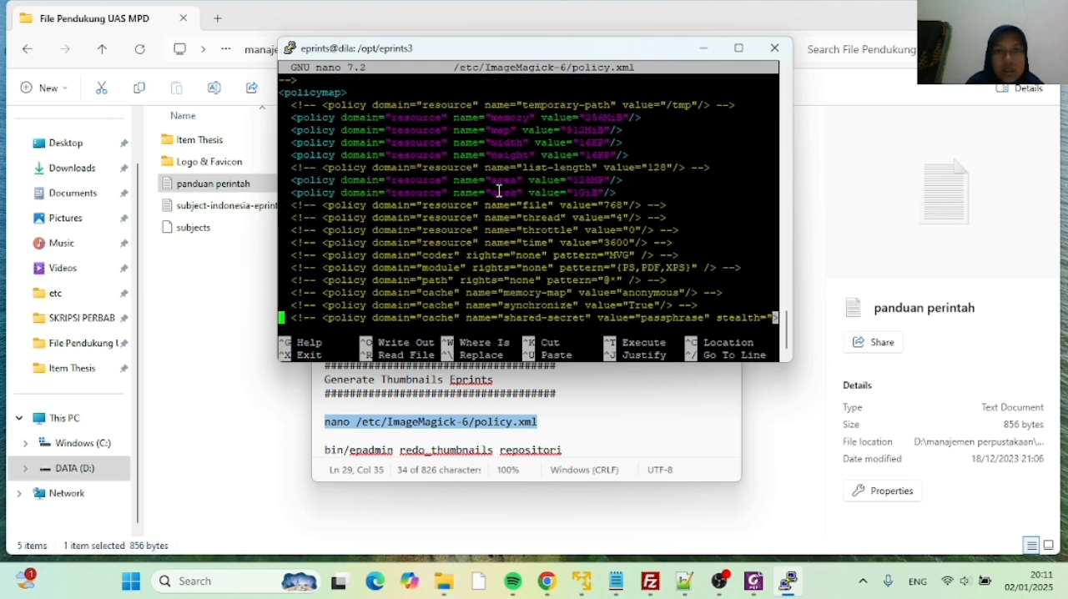
key("Down")
key("Down")
key("Down")
key("Down")
key("Down")
key("Down")
key("Down")
key("Down")
key("Down")
key("Down")
key("Down")
key("Down")
key("Down")
key("Down")
key("Down")
key("Down")
key("Down")
key("Down")
key("Down")
key("Down")
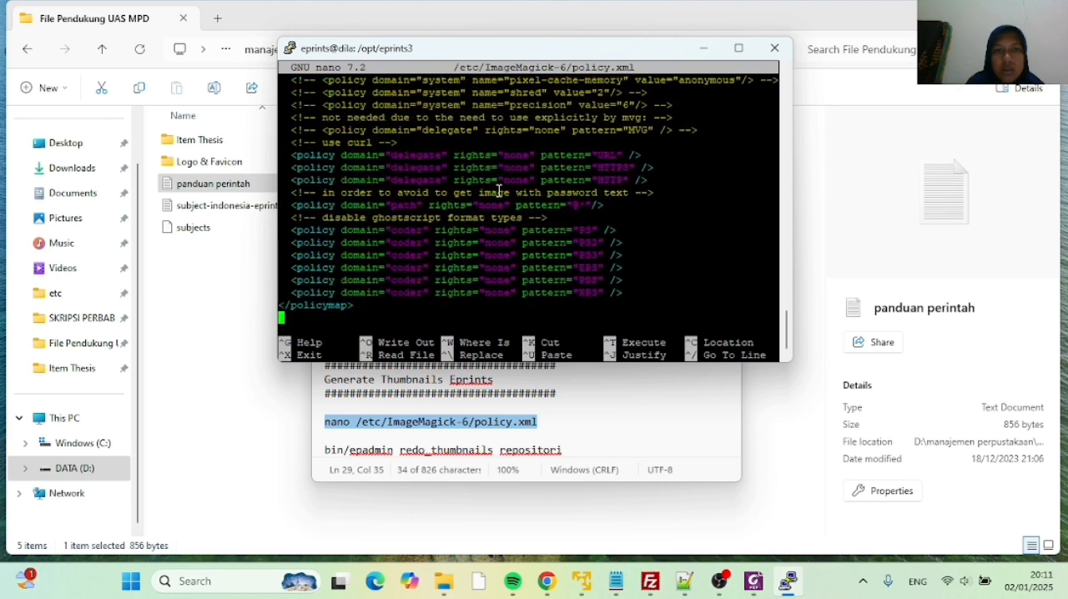
key("Up")
key("Up")
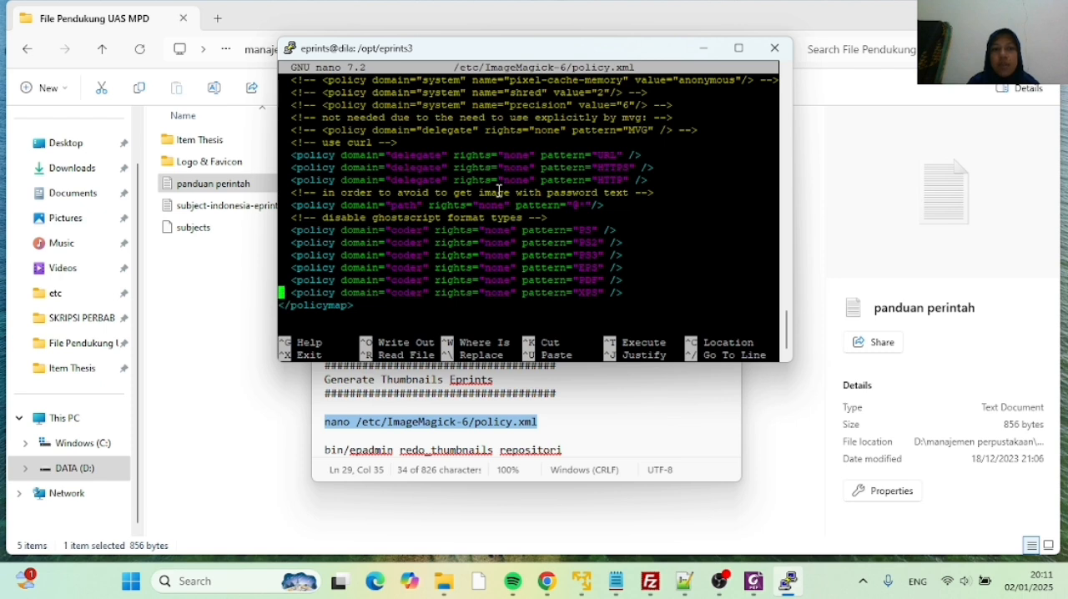
key("Up")
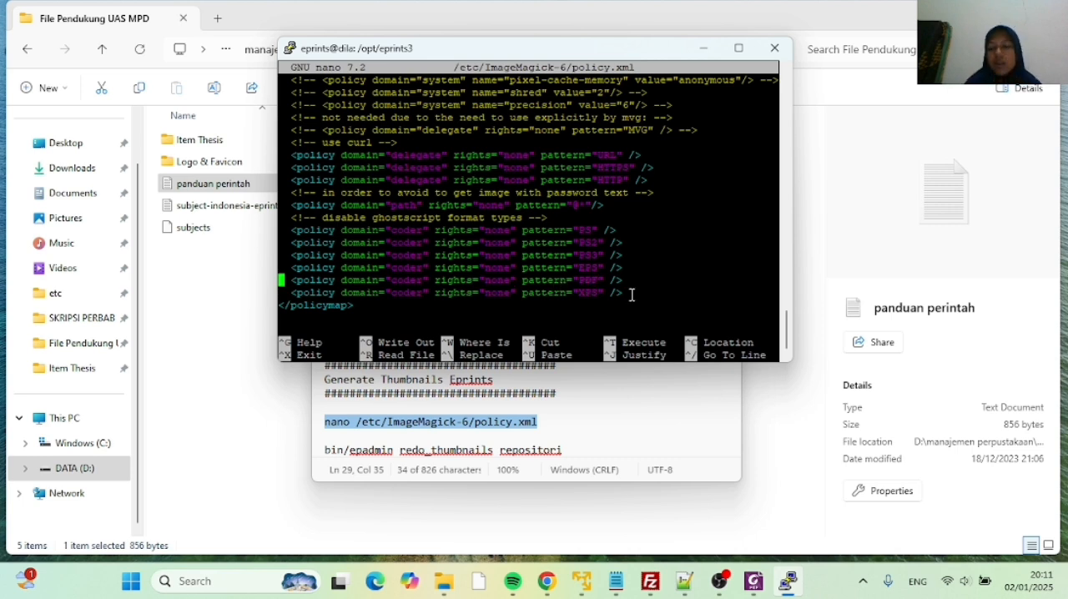
Set the rights value of the PDF coder policy to "read|write"
key("Right")
key("Right")
key("Right")
key("Right")
key("Right")
key("Right")
key("Right")
key("Right")
key("Right")
key("Right")
key("Right")
key("Right")
key("Right")
key("Right")
key("Right")
key("Right")
key("Right")
key("Right")
key("Right")
key("Right")
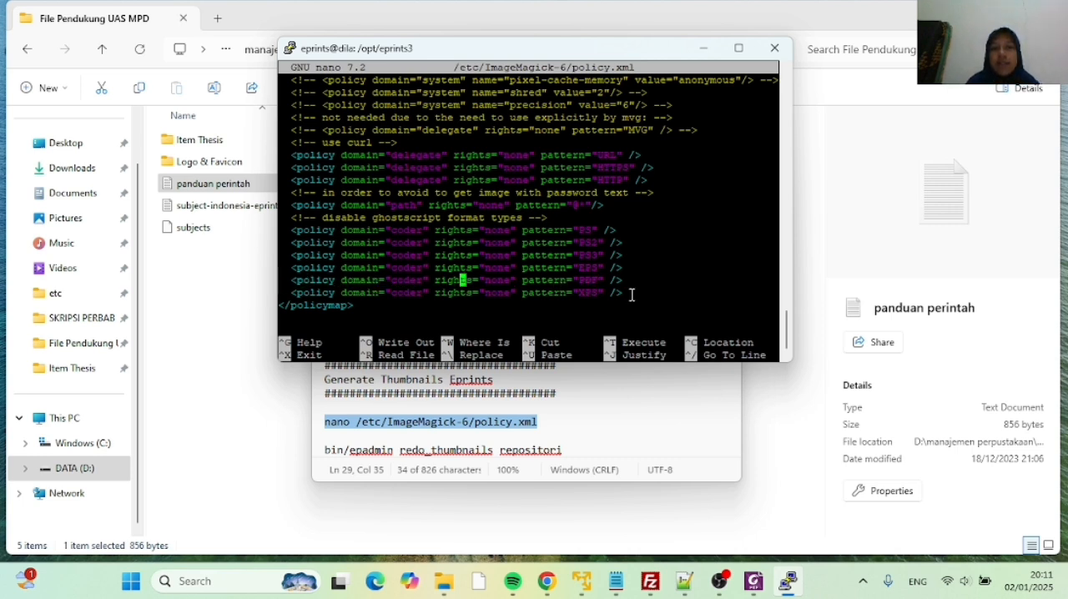
key("Right")
key("Right")
key("Right")
key("Right")
key("Right")
key("Right")
key("Right")
key("Right")
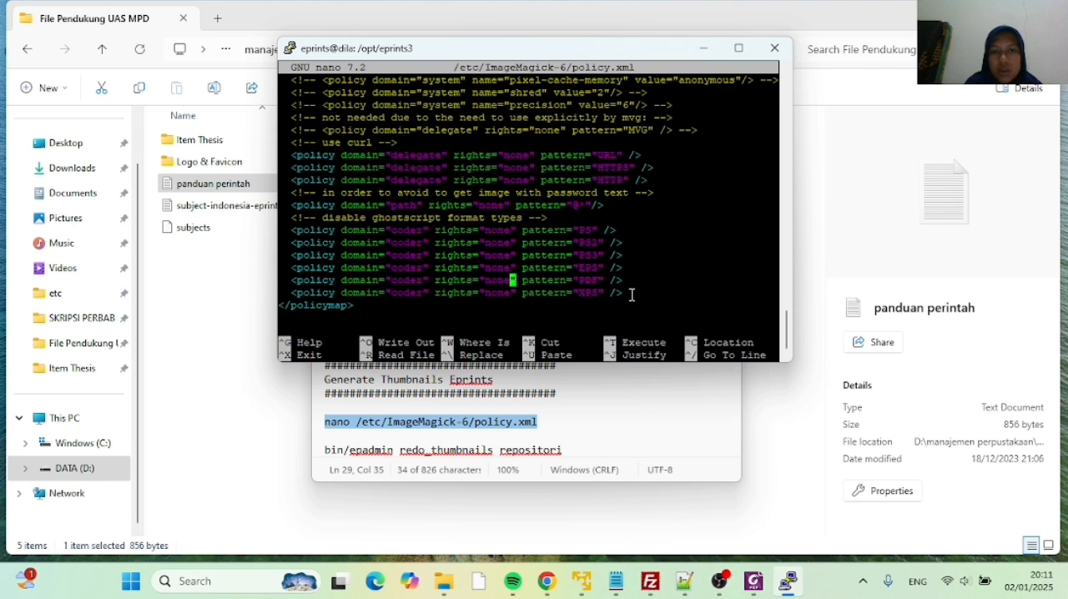
key("BackSpace")
key("BackSpace")
key("BackSpace")
key("BackSpace")
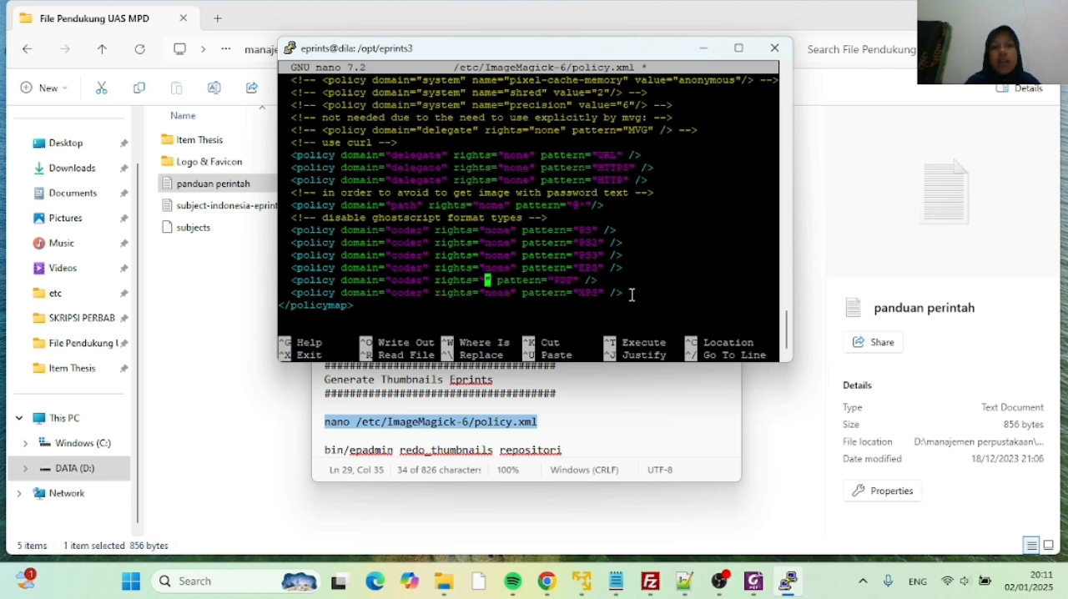
type("read")
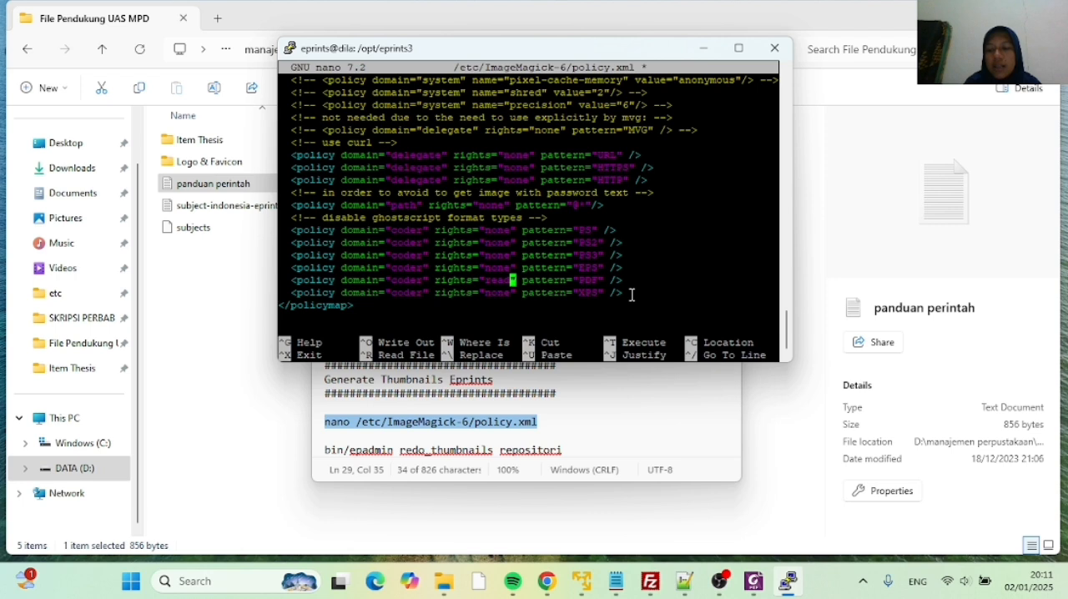
type("|")
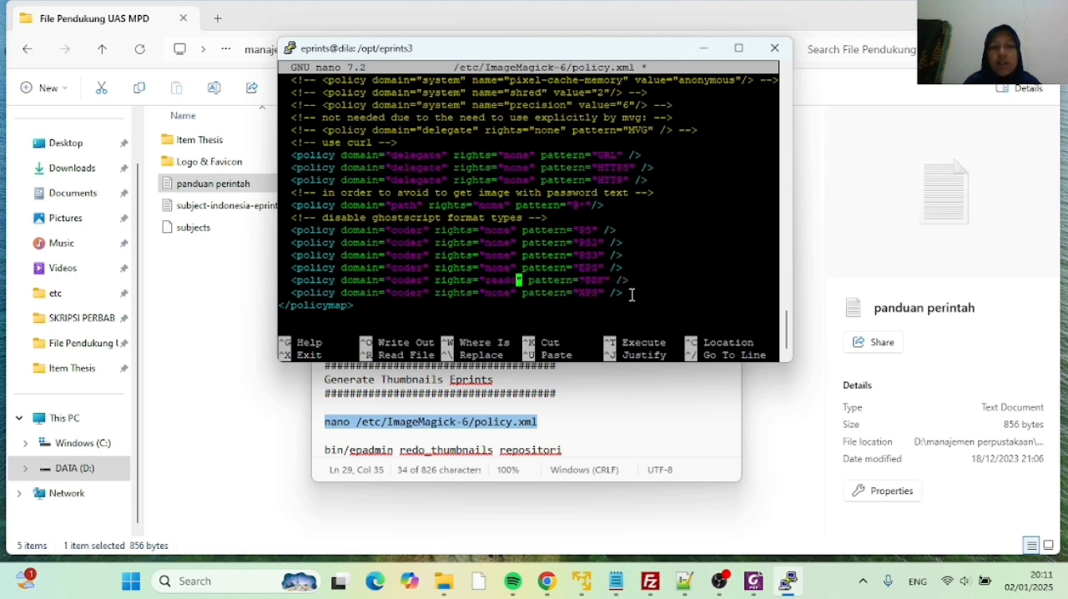
type("write")
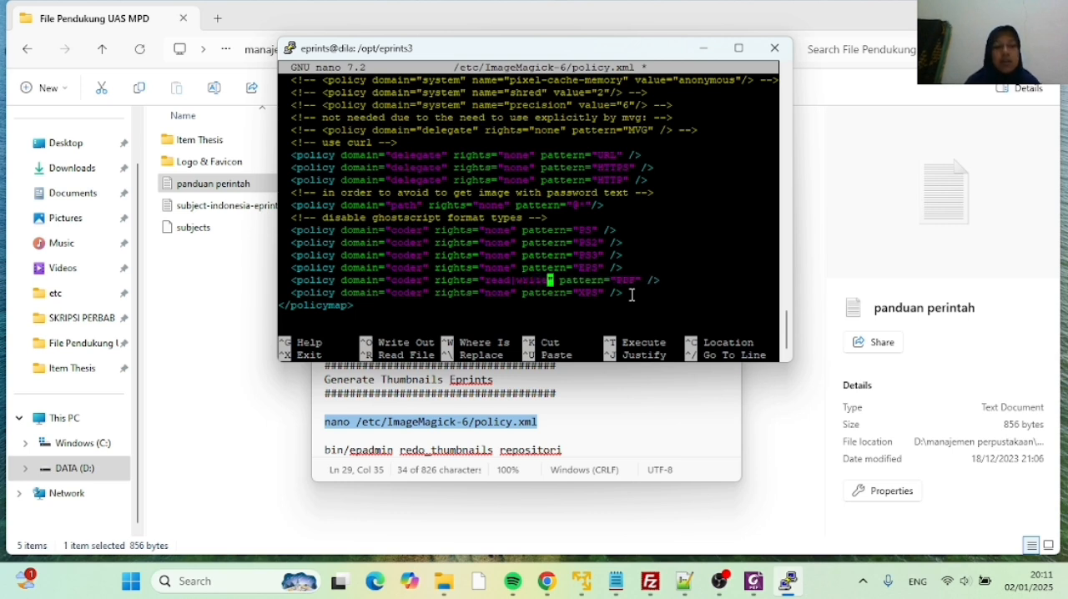
Save the modified policy.xml under its existing file name and exit nano
key("ctrl+x")
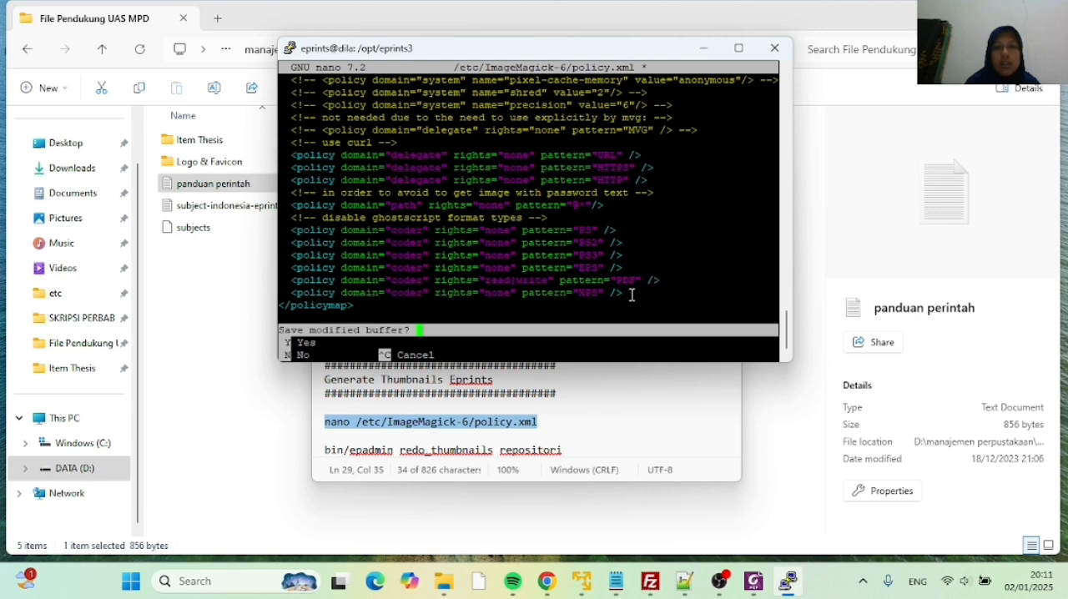
key("y")
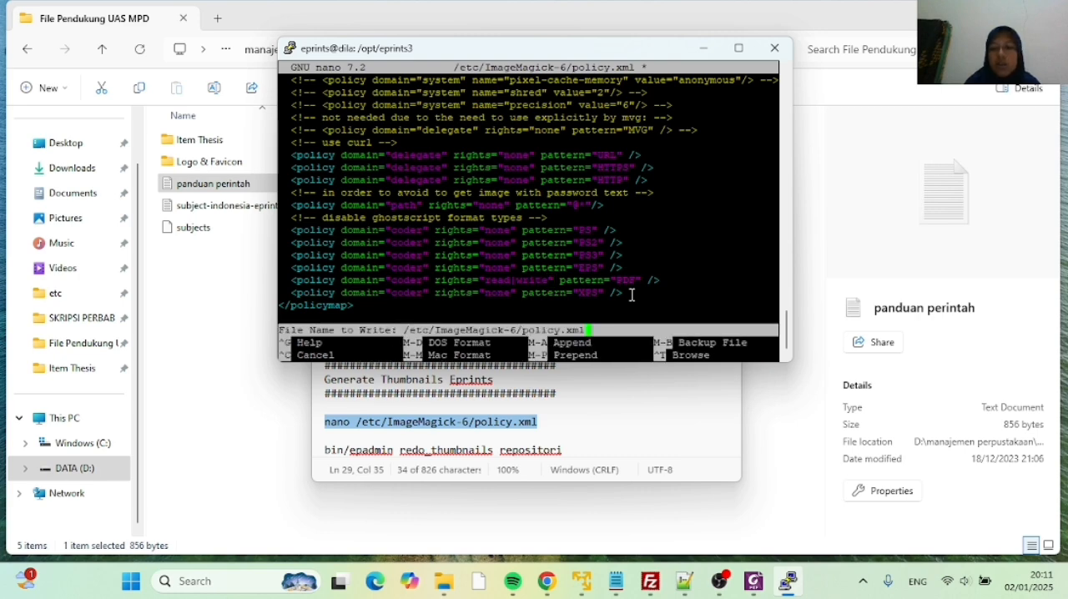
key("Return")
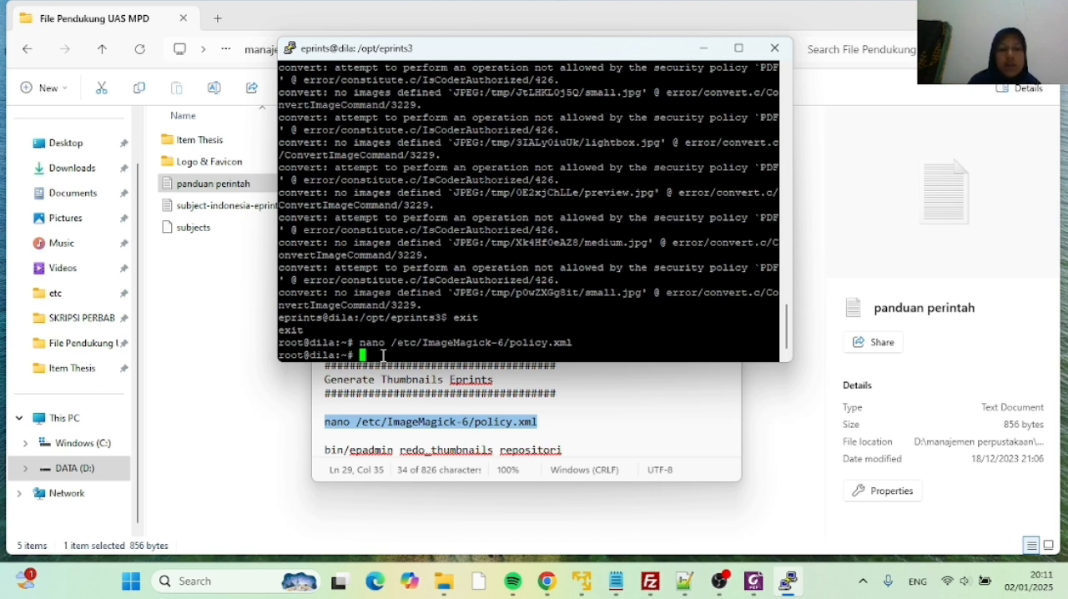
Switch from root to the eprints account with su eprints
type("su ")
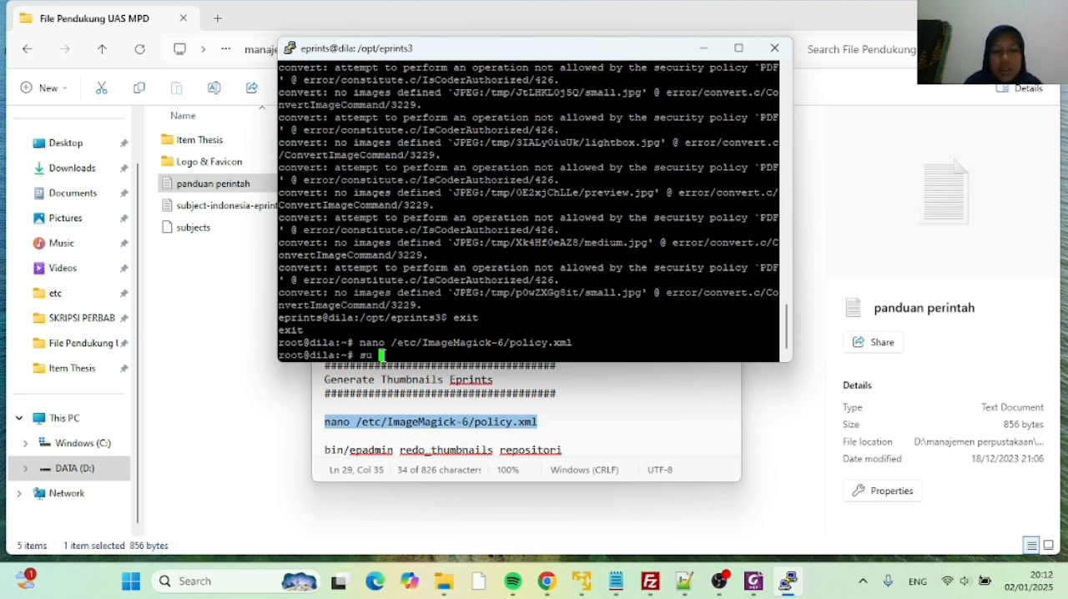
type("eprints")
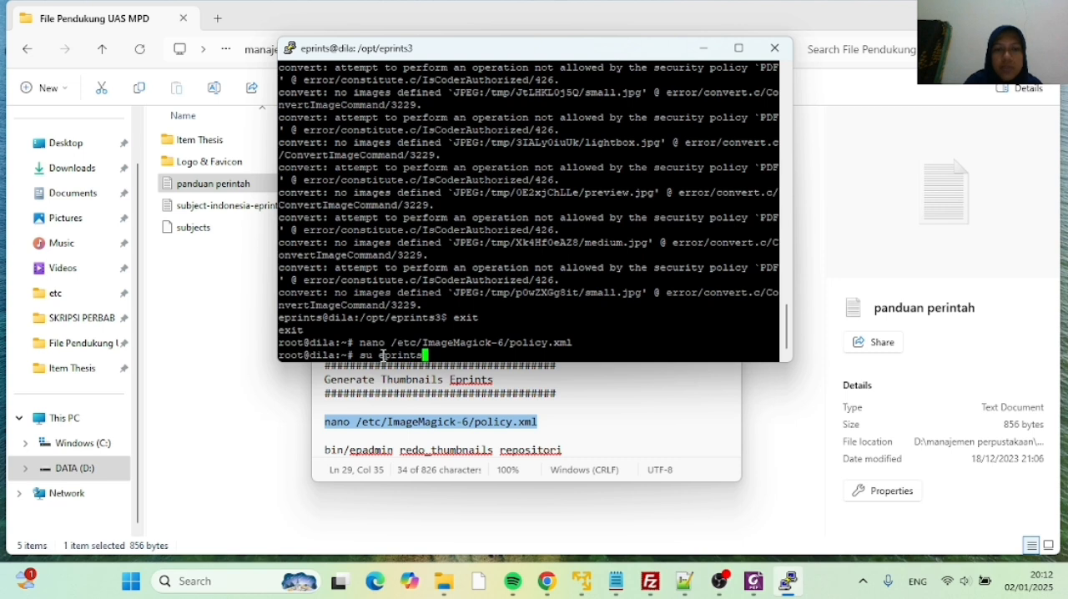
key("Return")
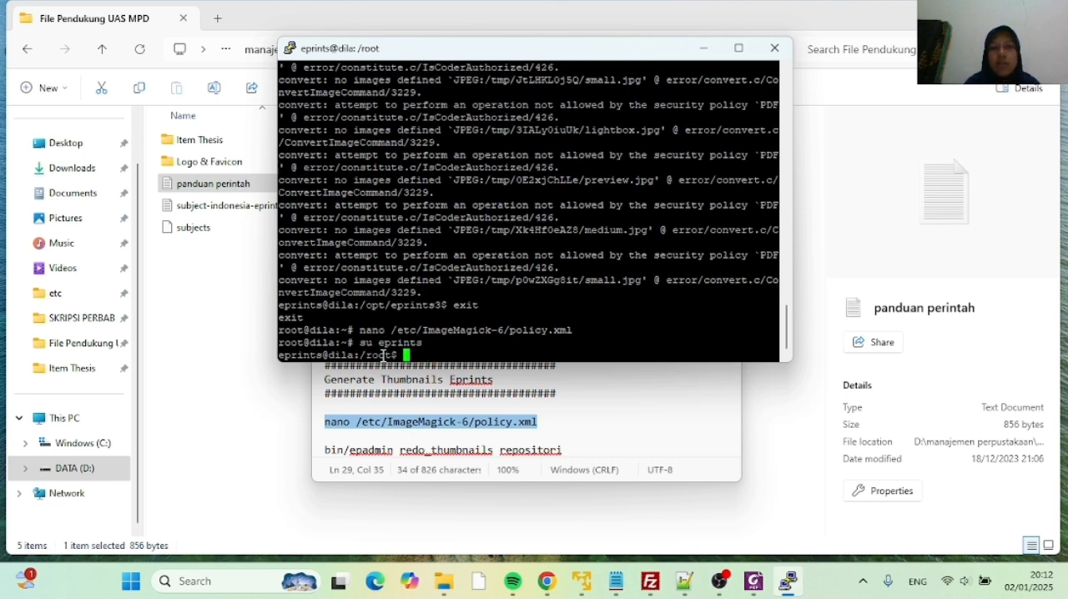
Change the eprints shell's working directory to /opt/eprints3
type("cd")
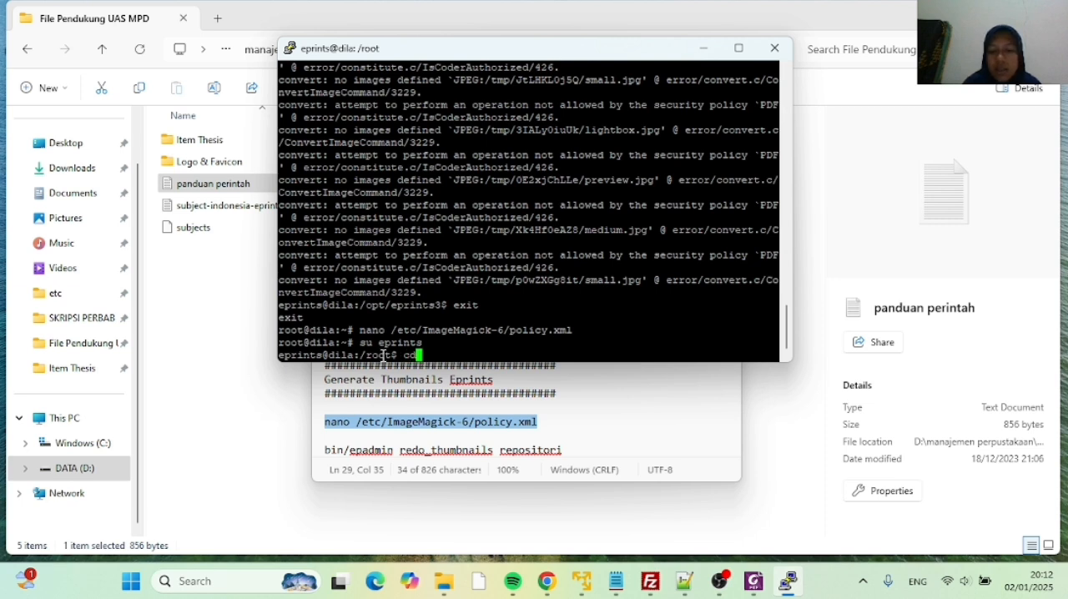
type(" /opt/")
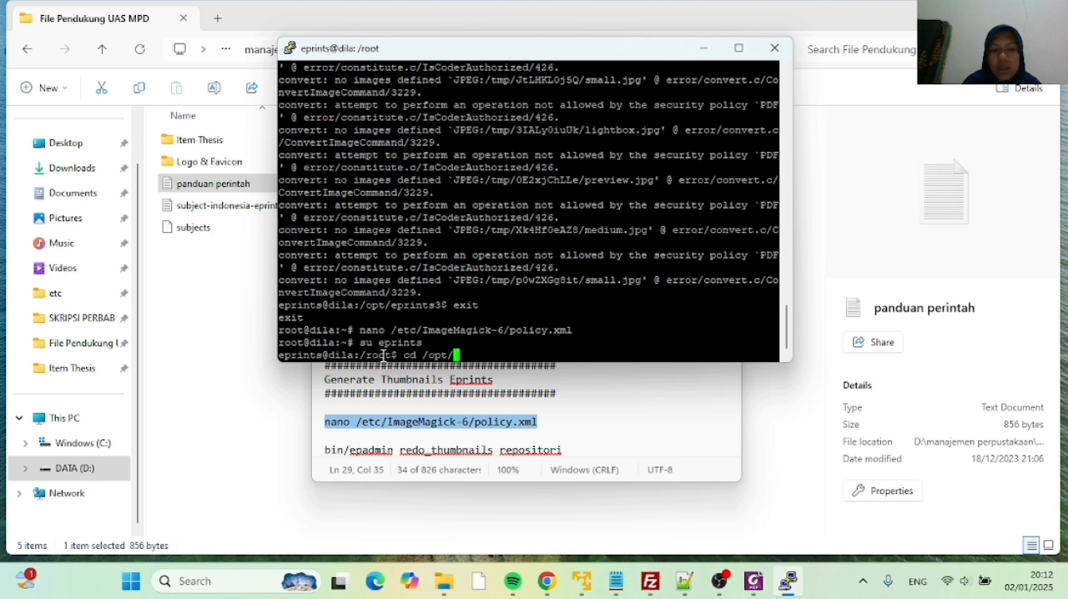
type("eprints")
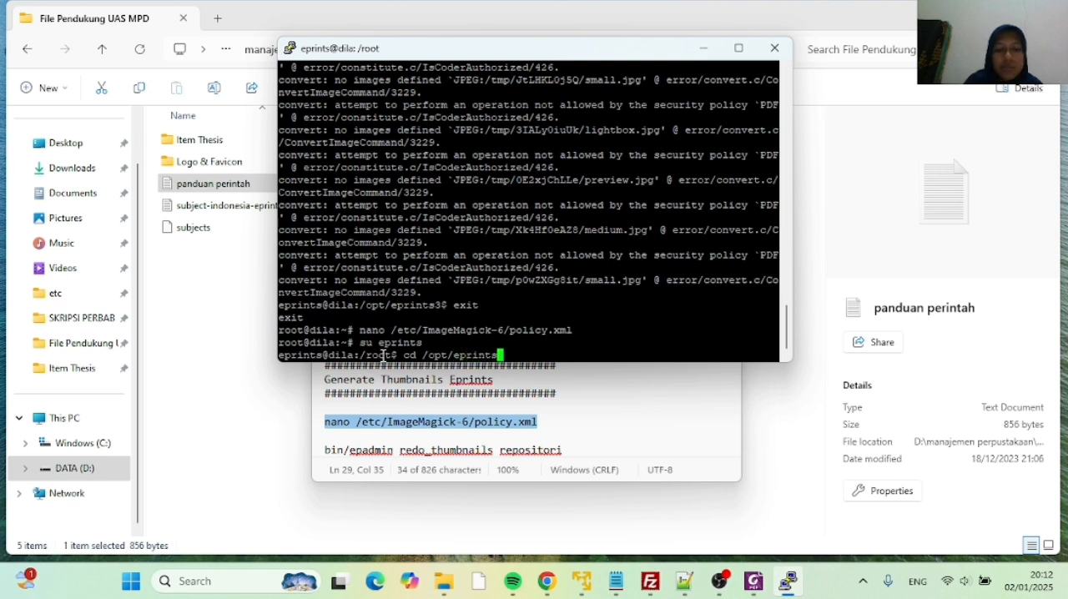
type("3")
key("Return")
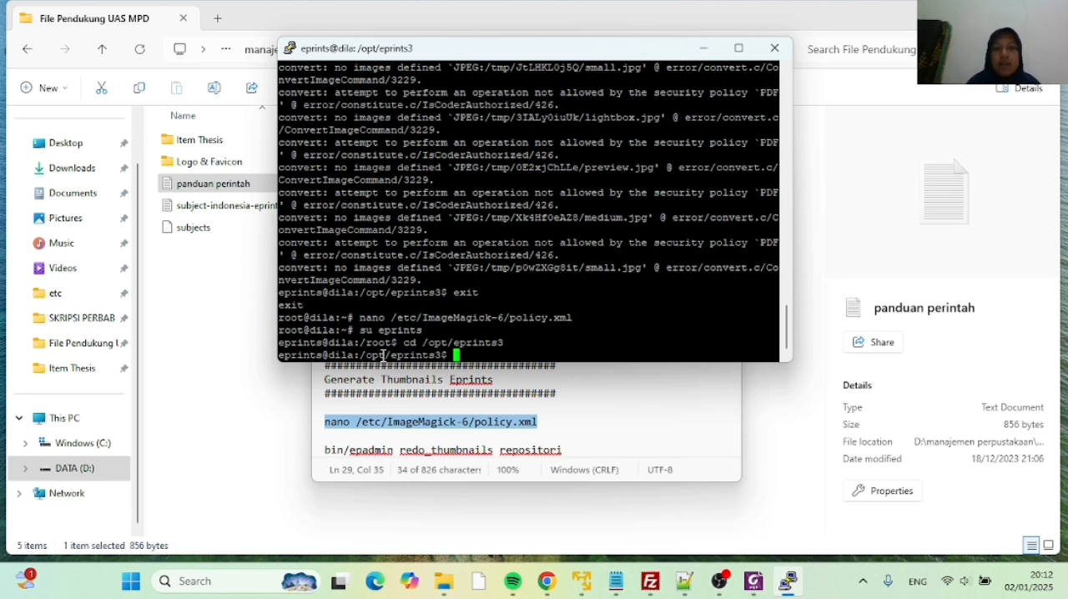
Run bin/epadmin redo_thumbnails repositori from /opt/eprints3 to regenerate the repository's thumbnails
type("b")
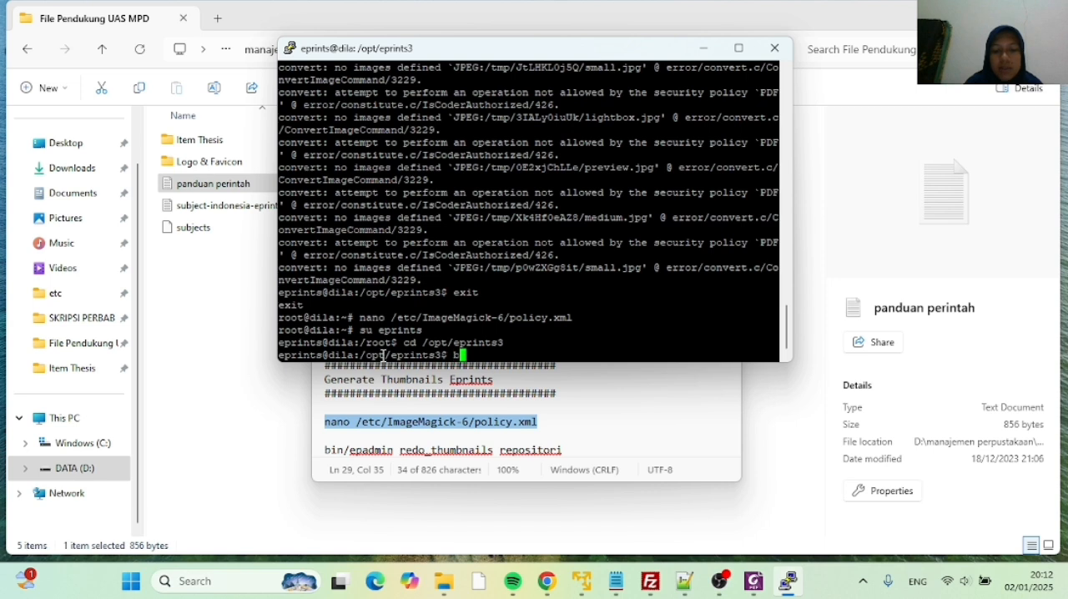
type("in/epadmin")
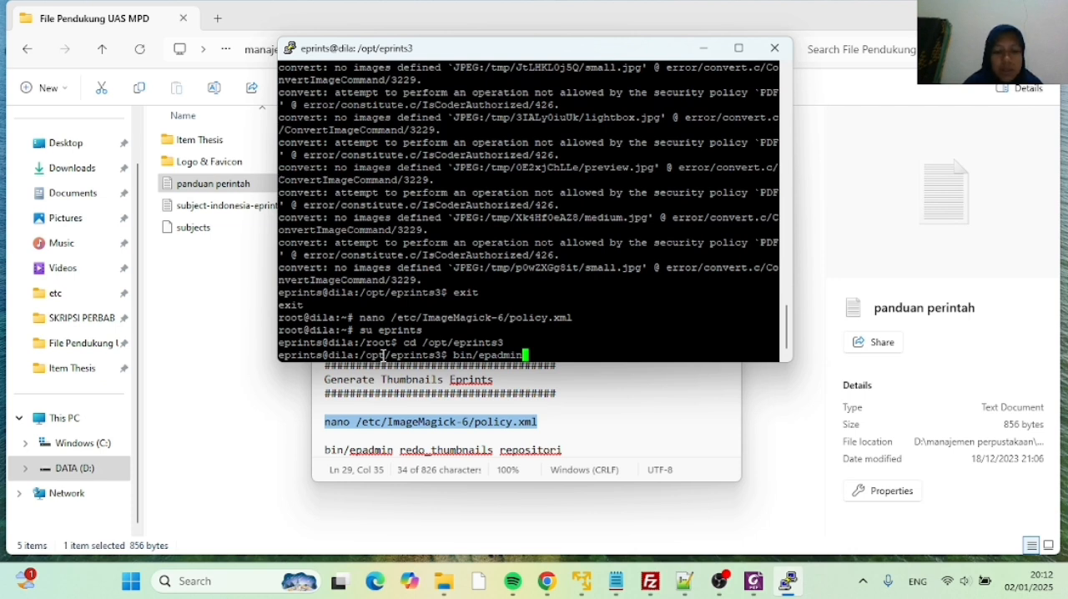
type("redo")
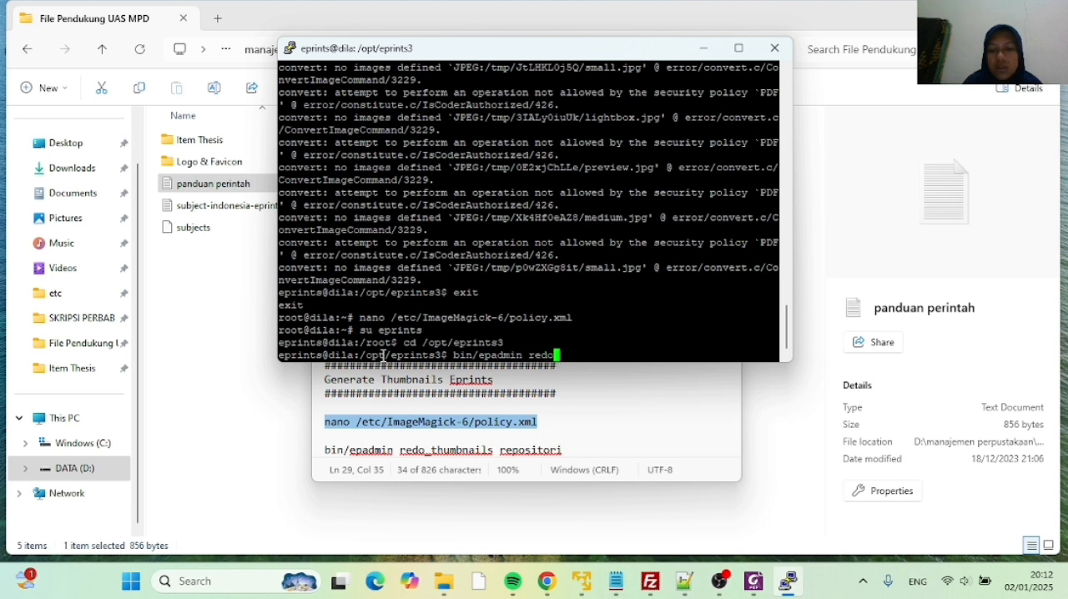
type("_")
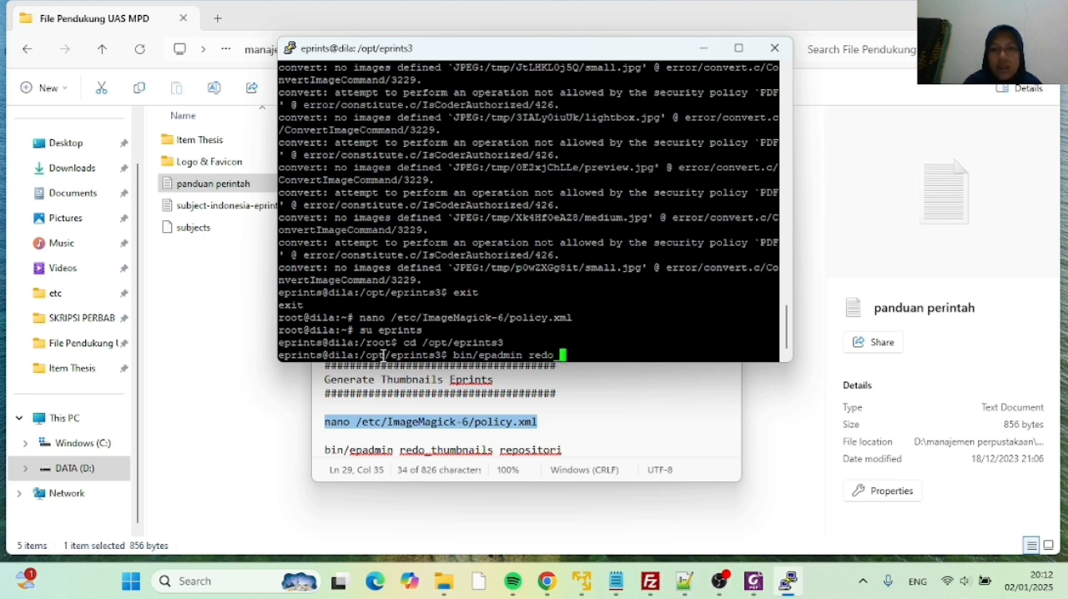
type("thumb")
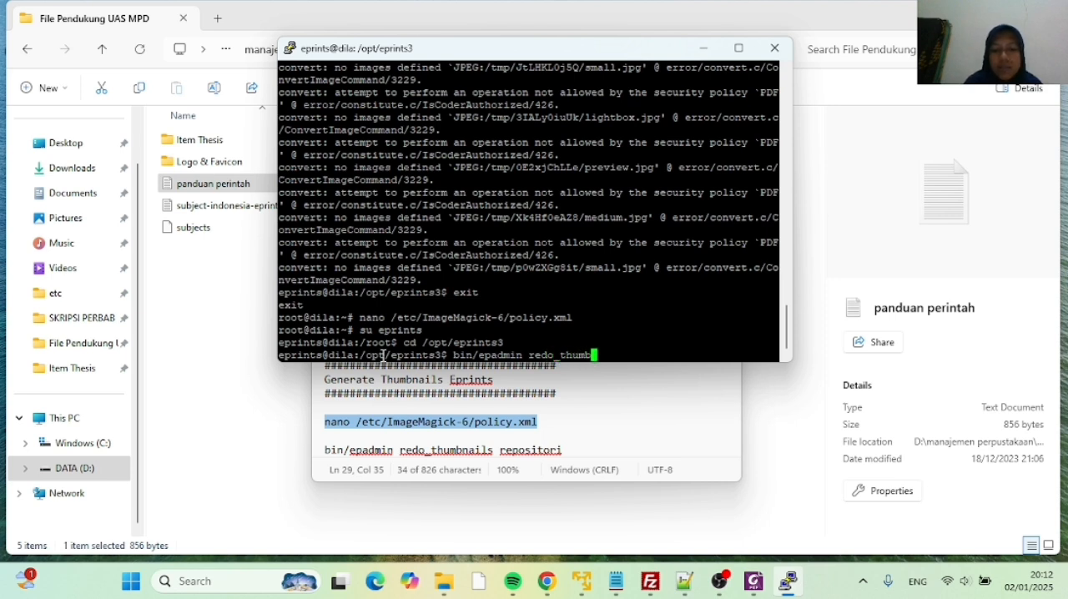
type("nails")
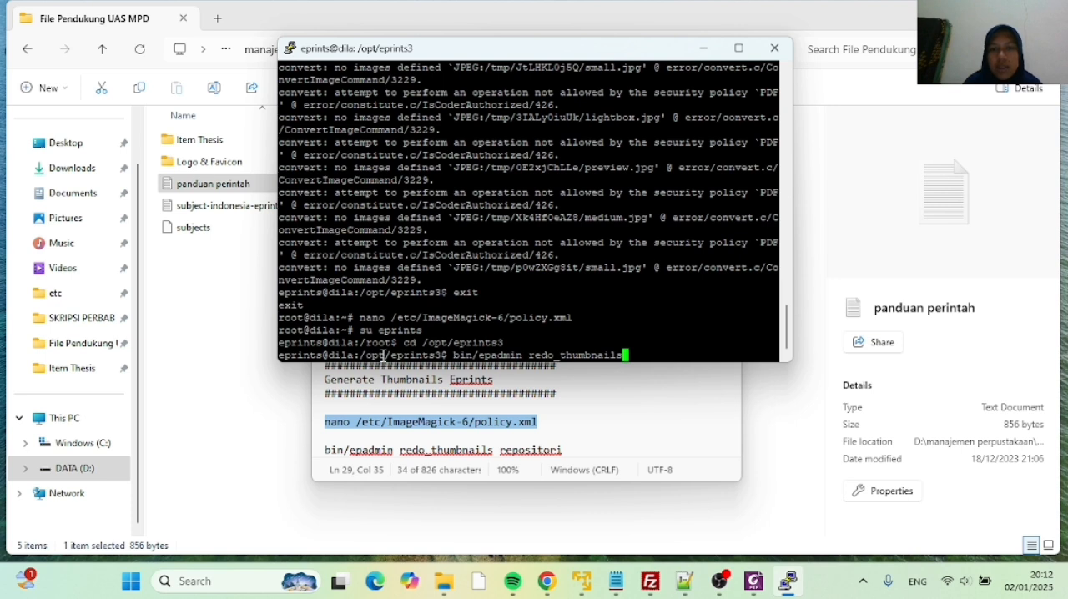
type(" re")
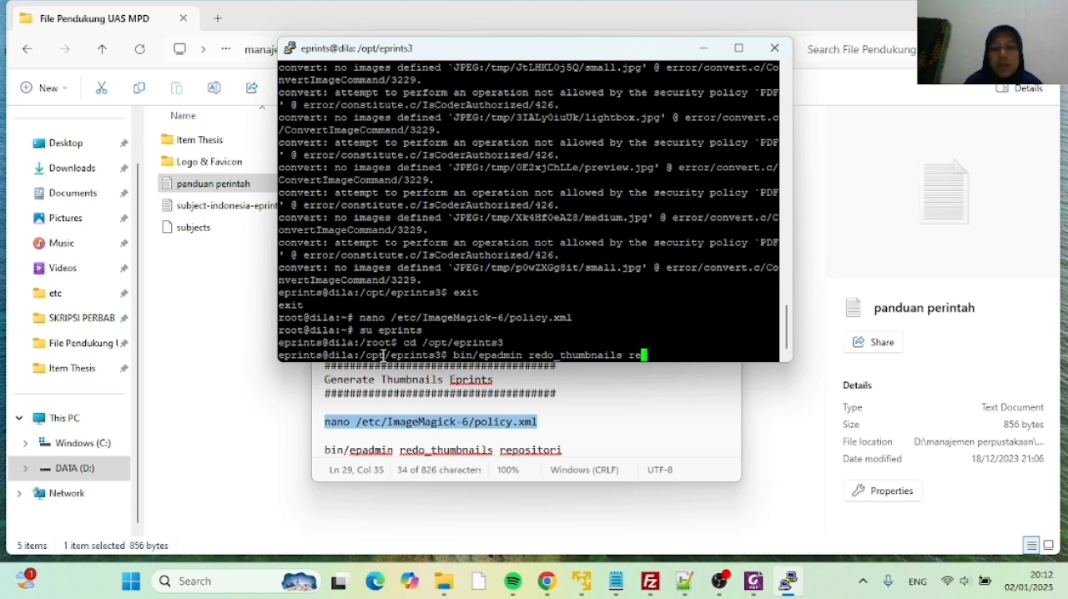
type("posit")
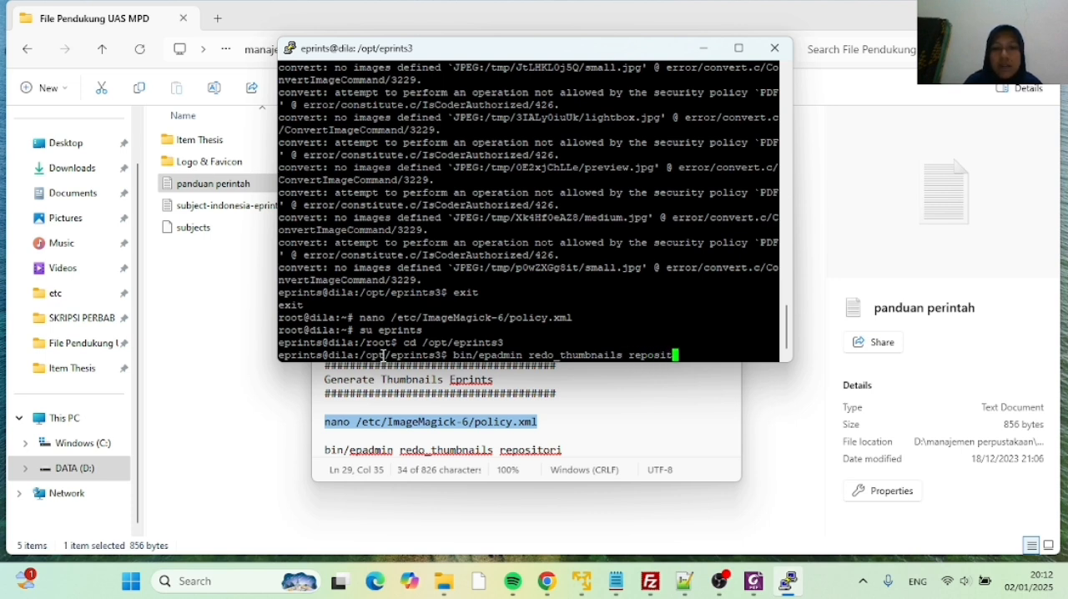
type("ori")
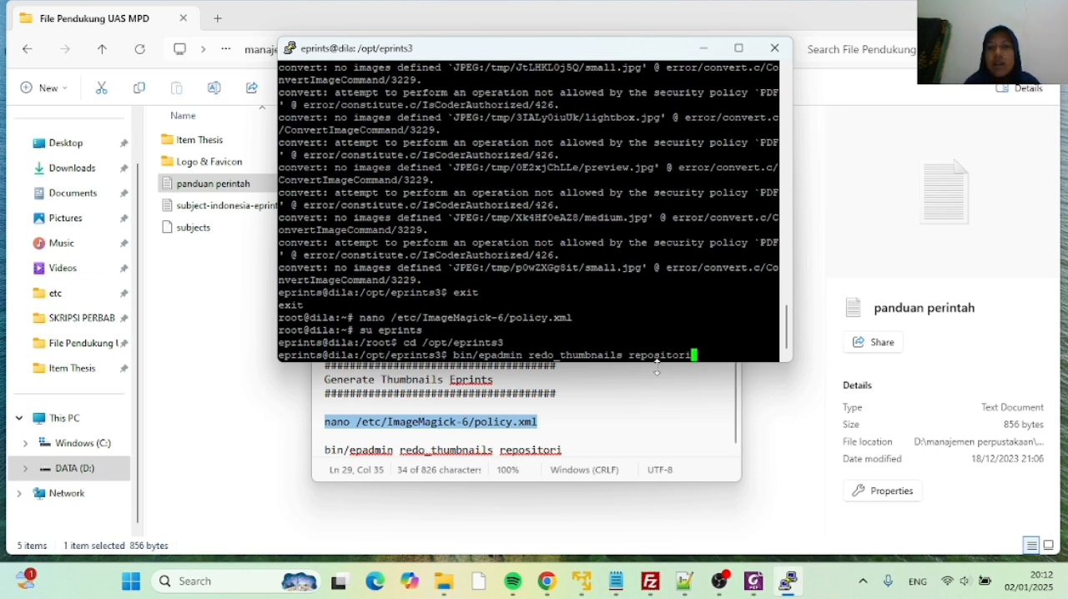
key("Return")
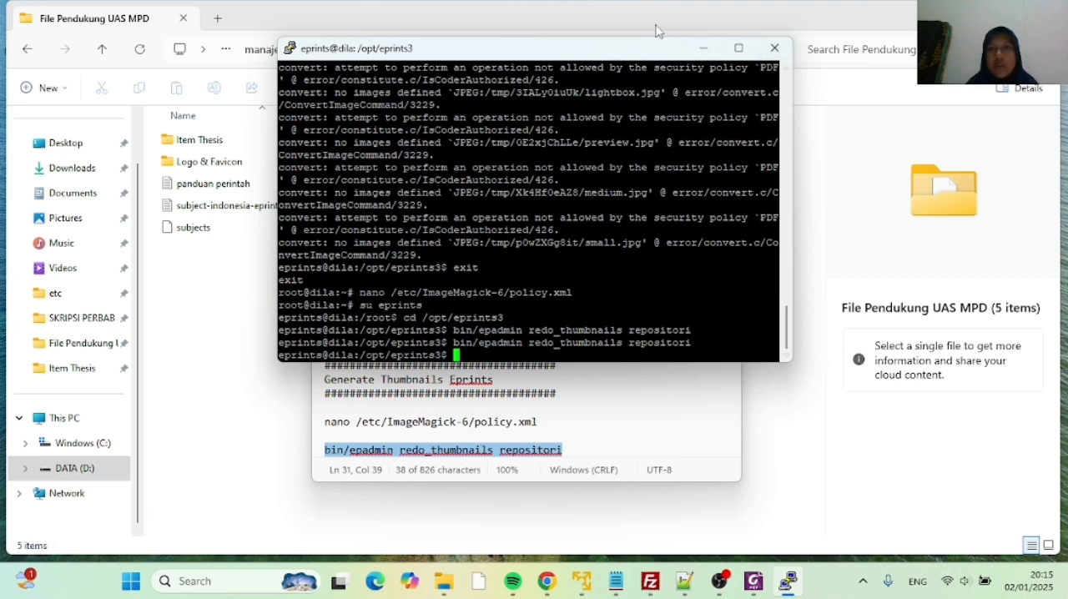
Minimize the terminal, switch to the thesis item page in Chrome and reload it
left_click(704, 49)
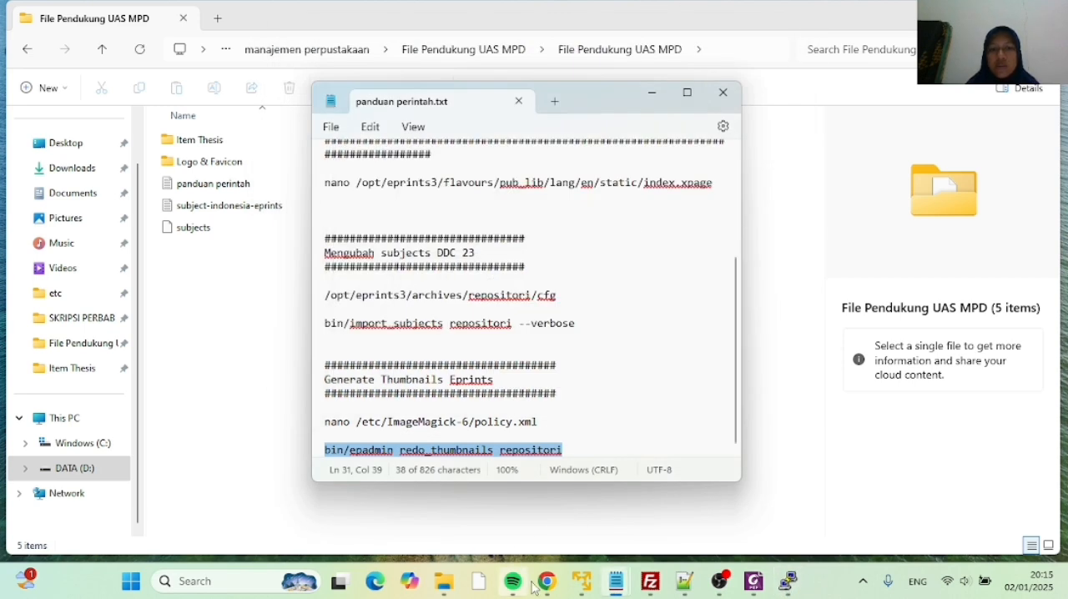
mouse_move(547, 581)
left_click(518, 524)
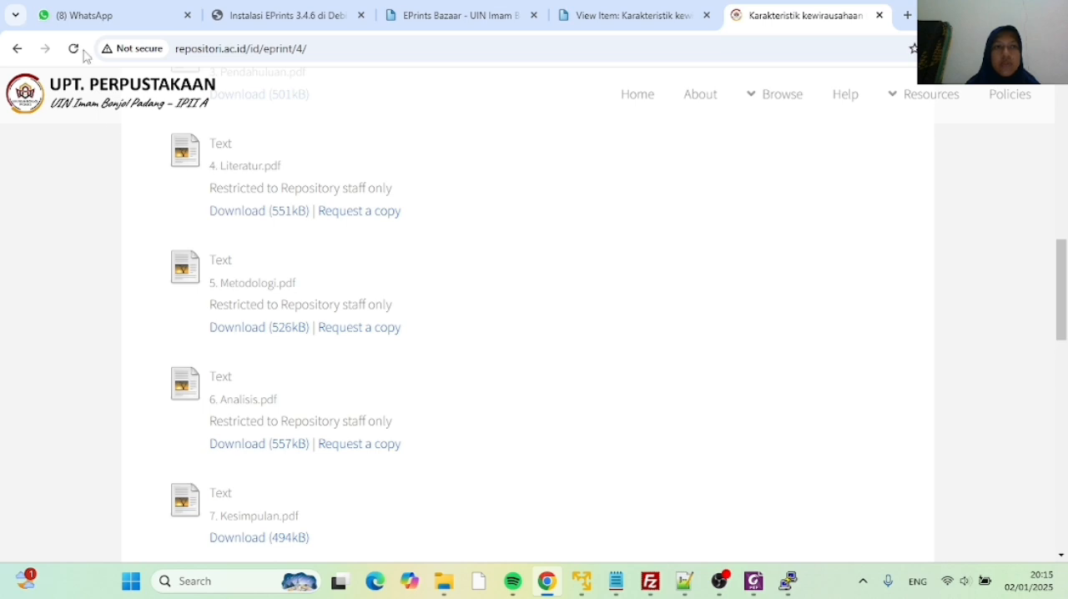
left_click(80, 50)
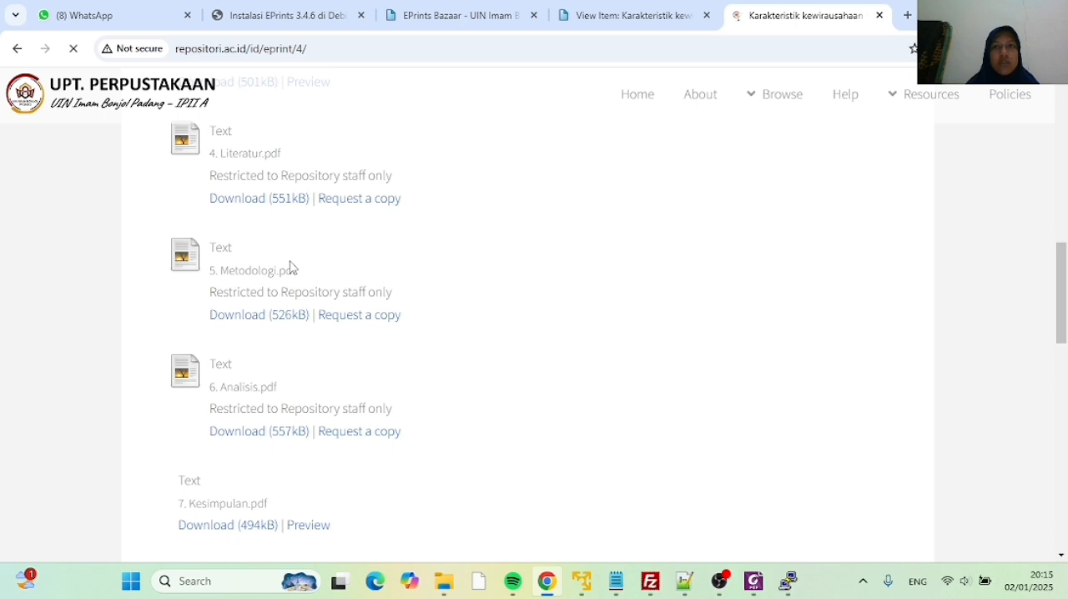
Examine the thumbnails and preview links of the PDF documents listed on the thesis item page
scroll(291, 267, "up", 5)
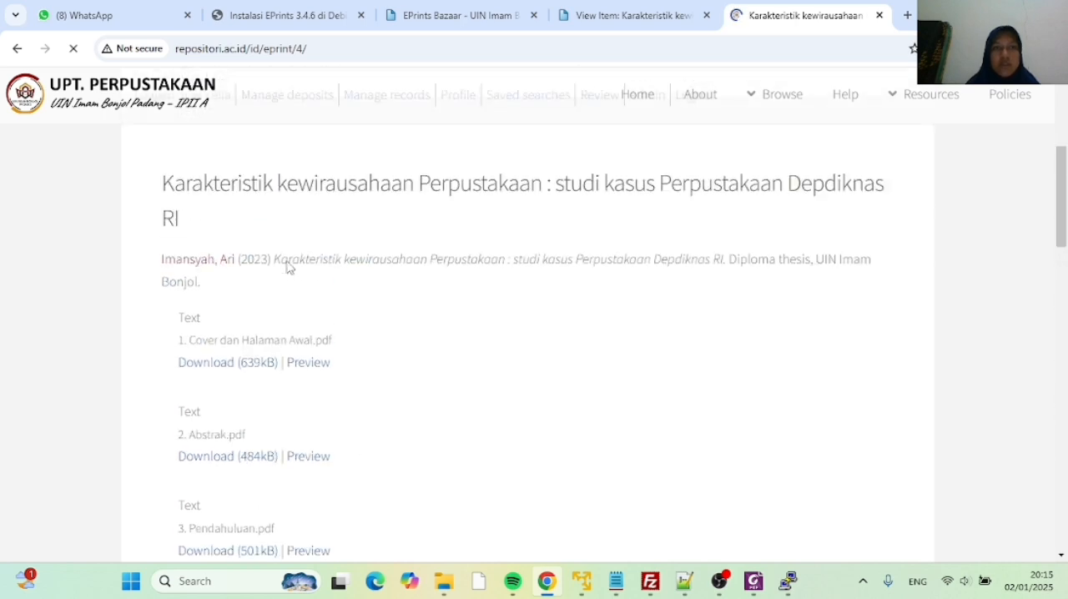
scroll(288, 267, "down", 2)
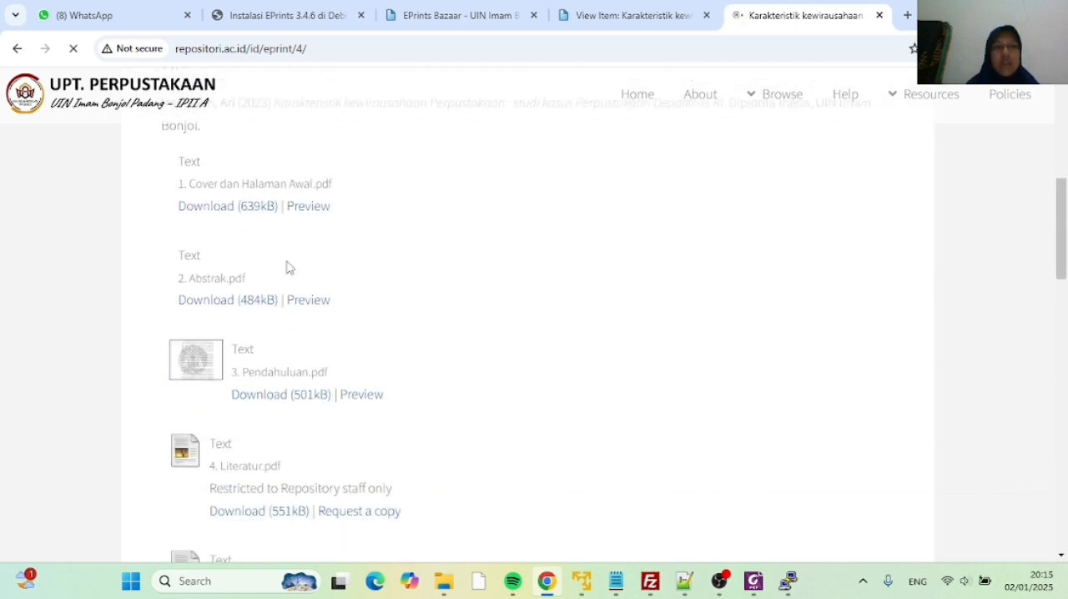
scroll(254, 235, "up", 1)
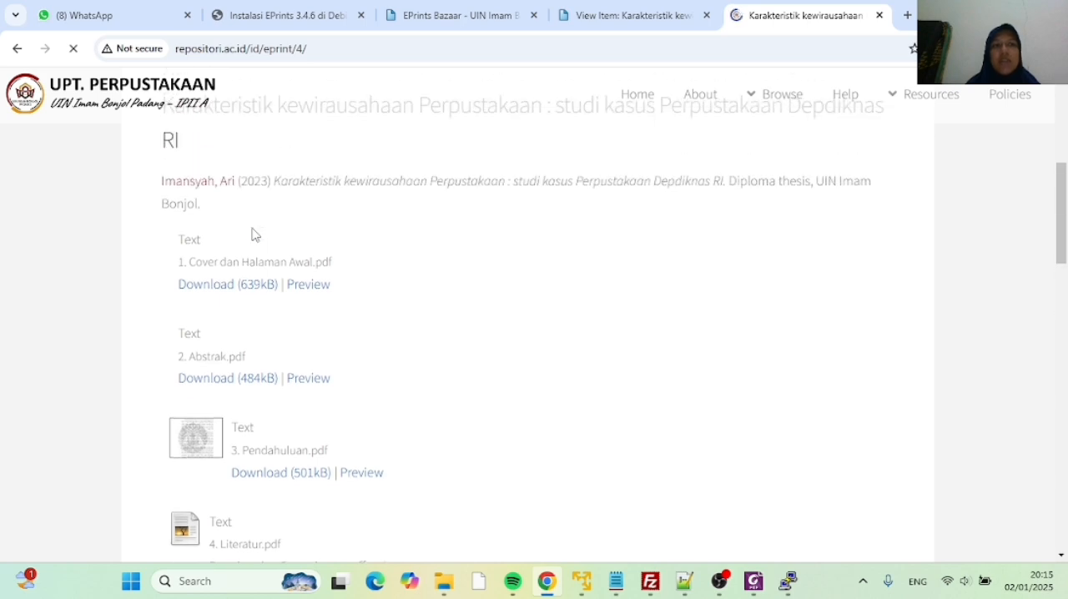
scroll(228, 250, "up", 2)
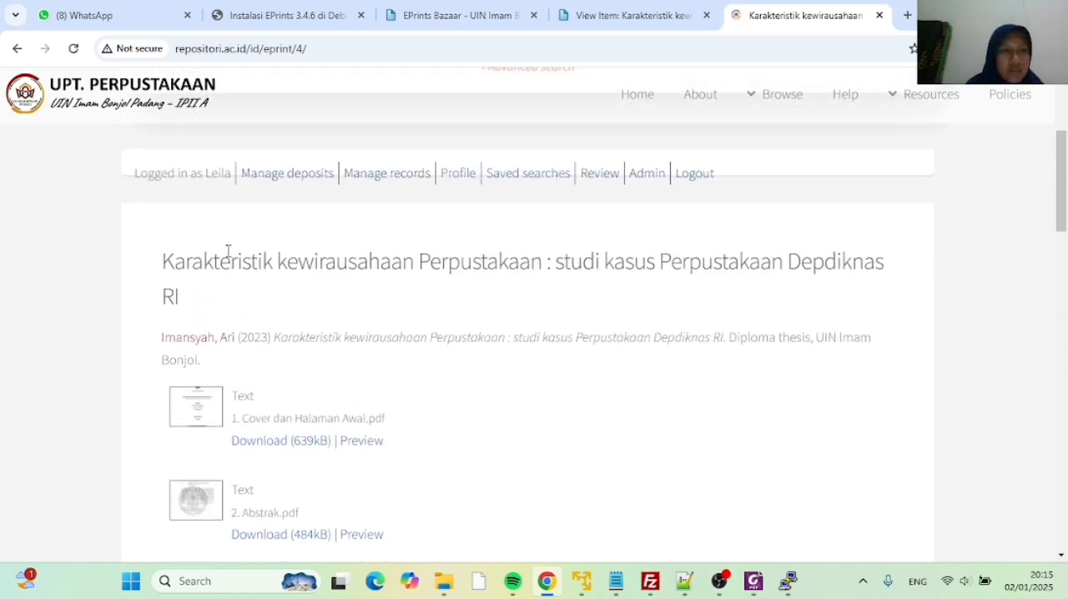
scroll(226, 254, "down", 5)
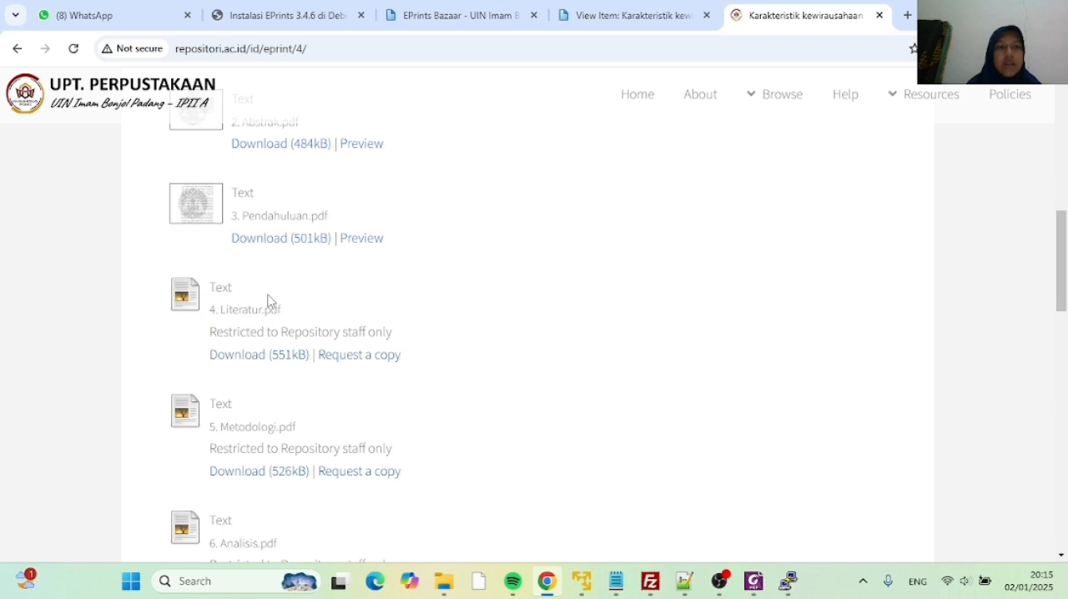
scroll(223, 304, "down", 3)
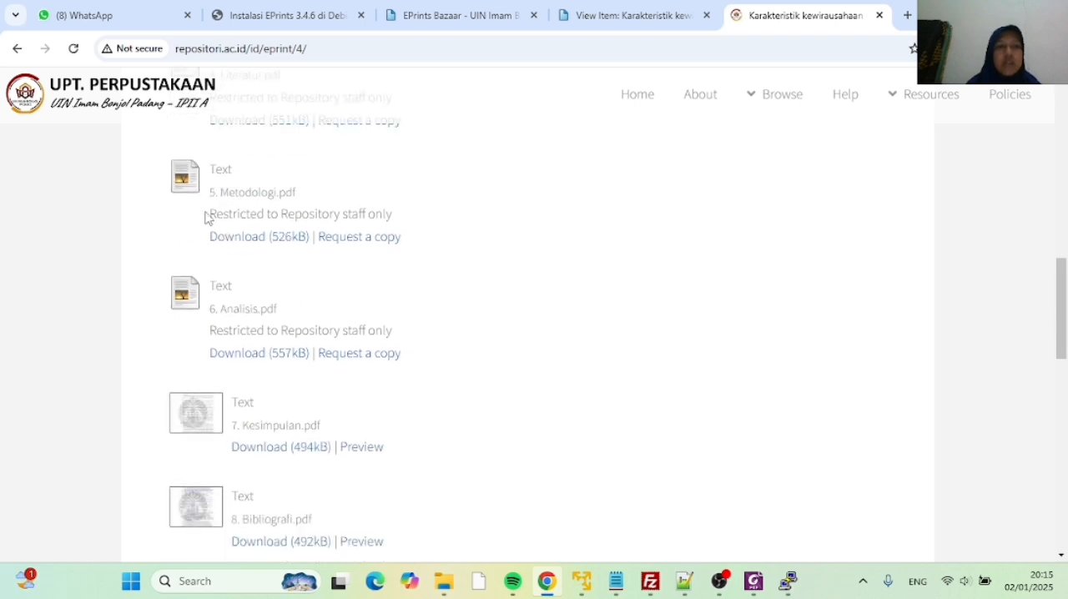
scroll(205, 224, "down", 1)
scroll(207, 229, "up", 3)
scroll(222, 242, "down", 1)
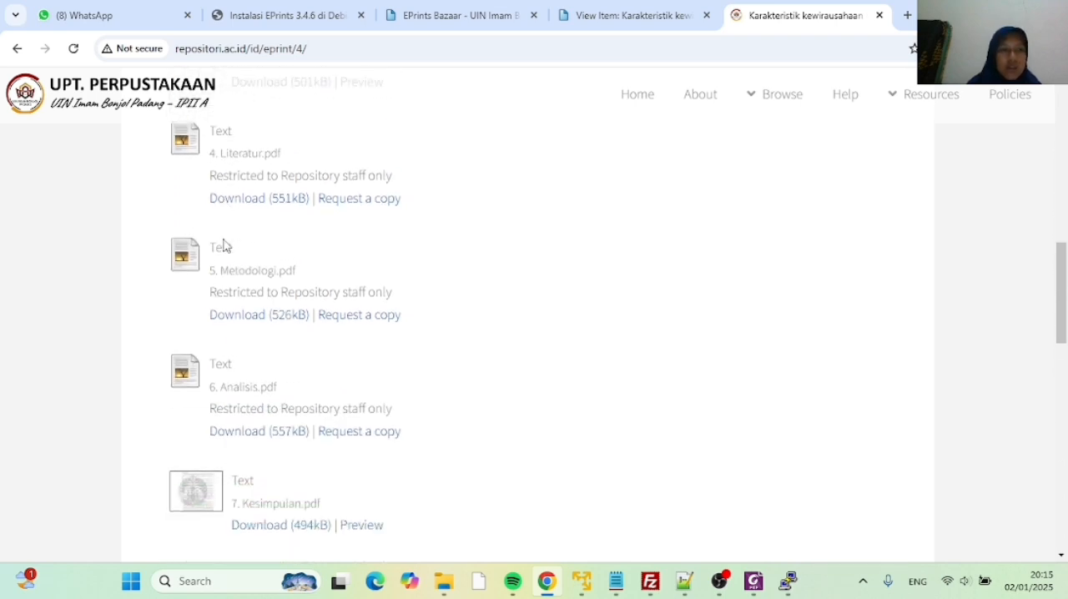
scroll(223, 240, "up", 1)
scroll(222, 239, "down", 1)
scroll(222, 240, "up", 9)
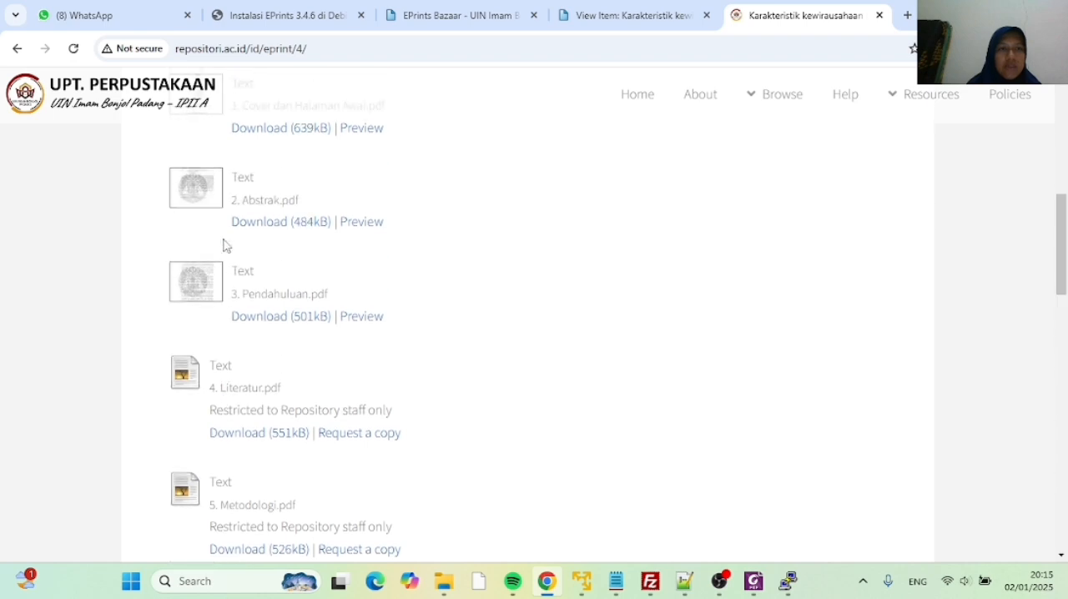
scroll(225, 268, "down", 1)
scroll(226, 276, "up", 4)
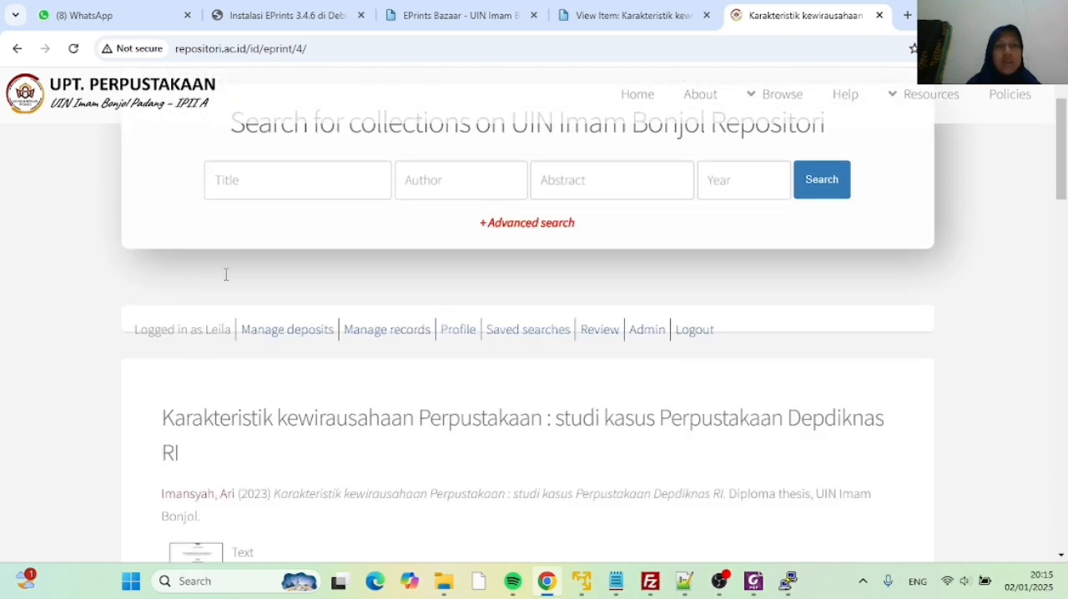
scroll(225, 281, "down", 6)
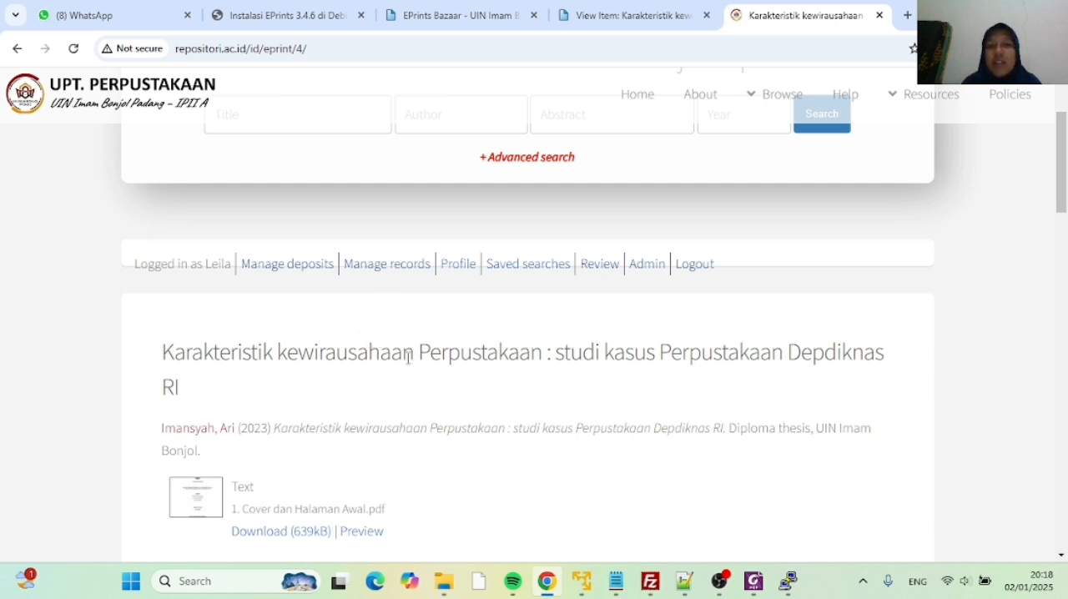
mouse_move(726, 592)
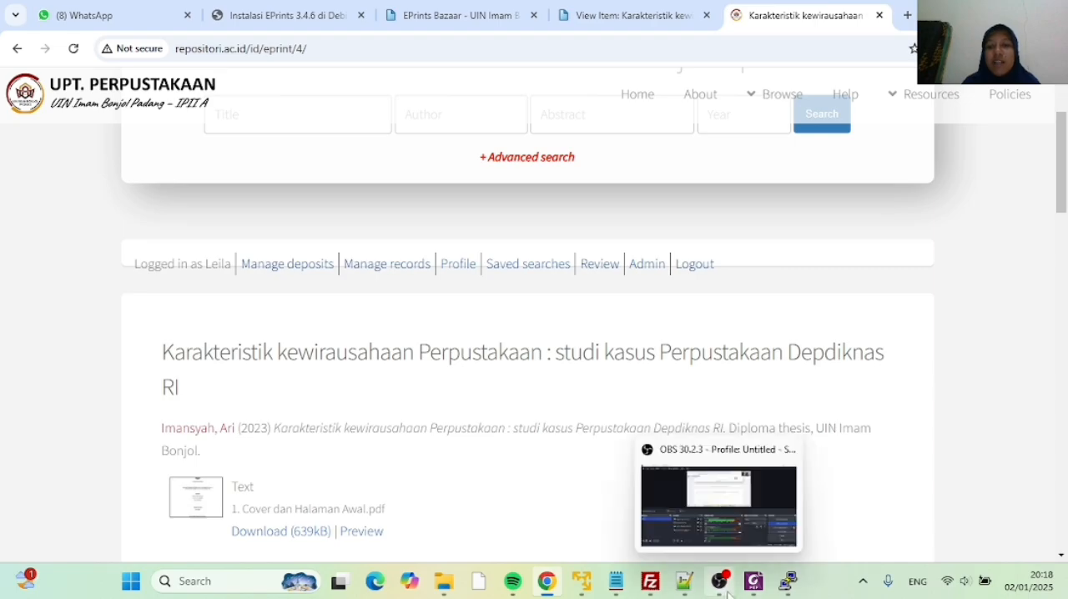